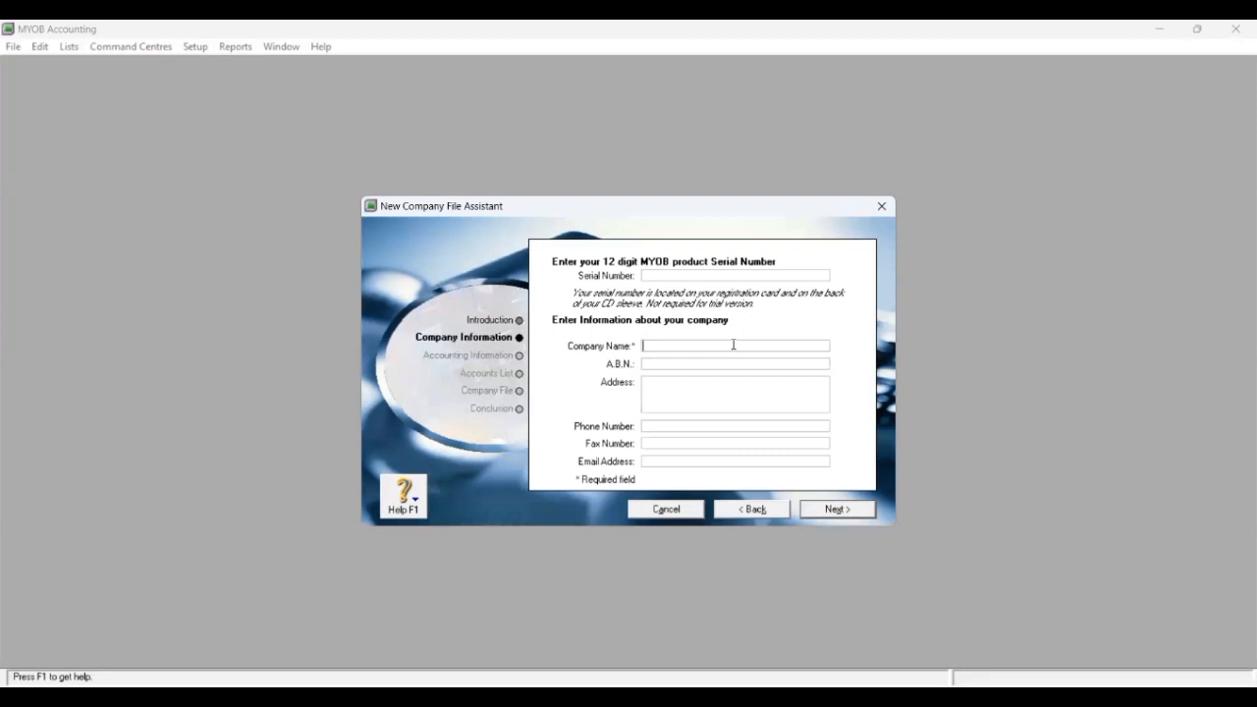
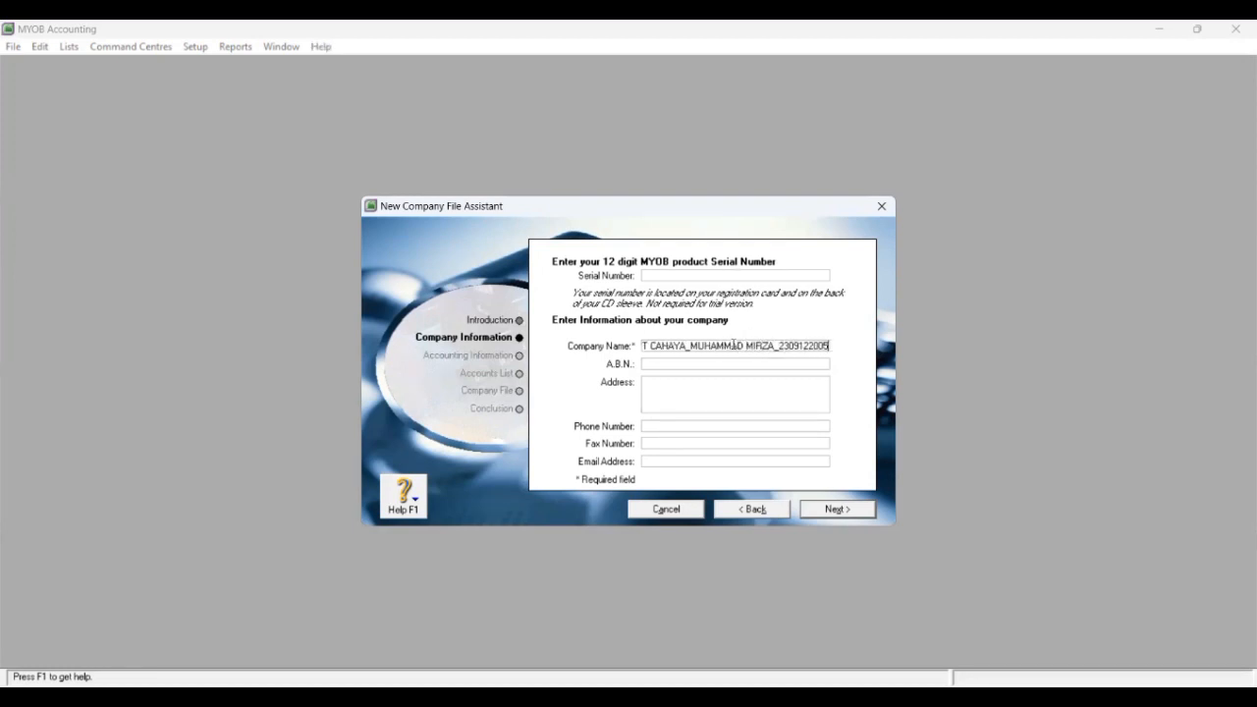
Step: Enter the company's name and street address in Bandung
{"action": "left_click", "coordinate": [714, 403]}
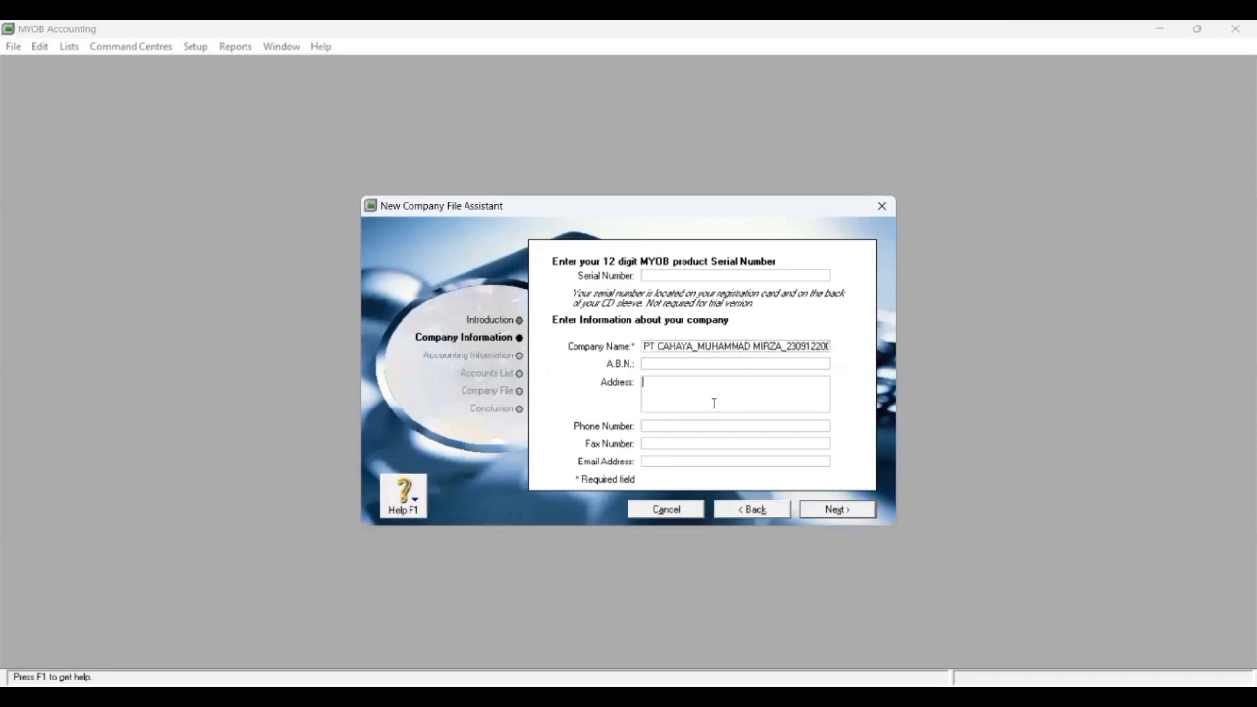
Step: Fill in the company's phone number, fax number and e-mail address
{"action": "left_click", "coordinate": [698, 424]}
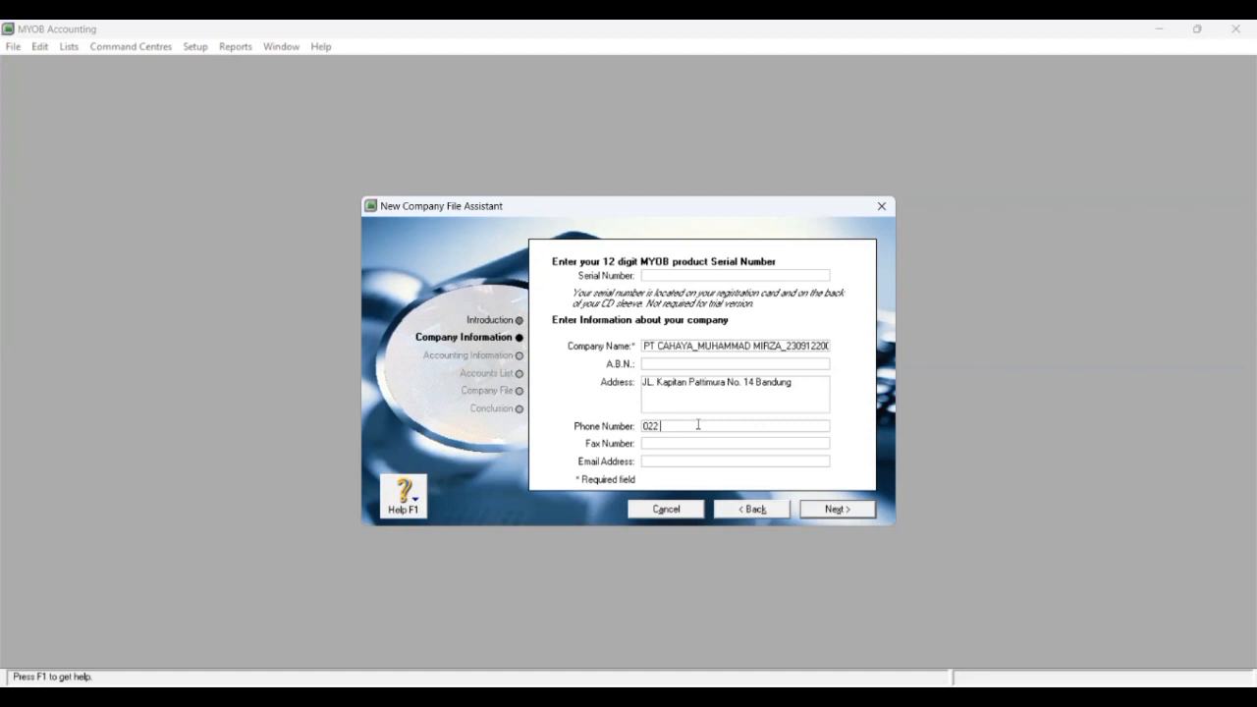
{"action": "left_click", "coordinate": [678, 442]}
{"action": "left_click", "coordinate": [665, 460]}
Step: Set the current financial year to 2018
{"action": "left_click", "coordinate": [836, 509]}
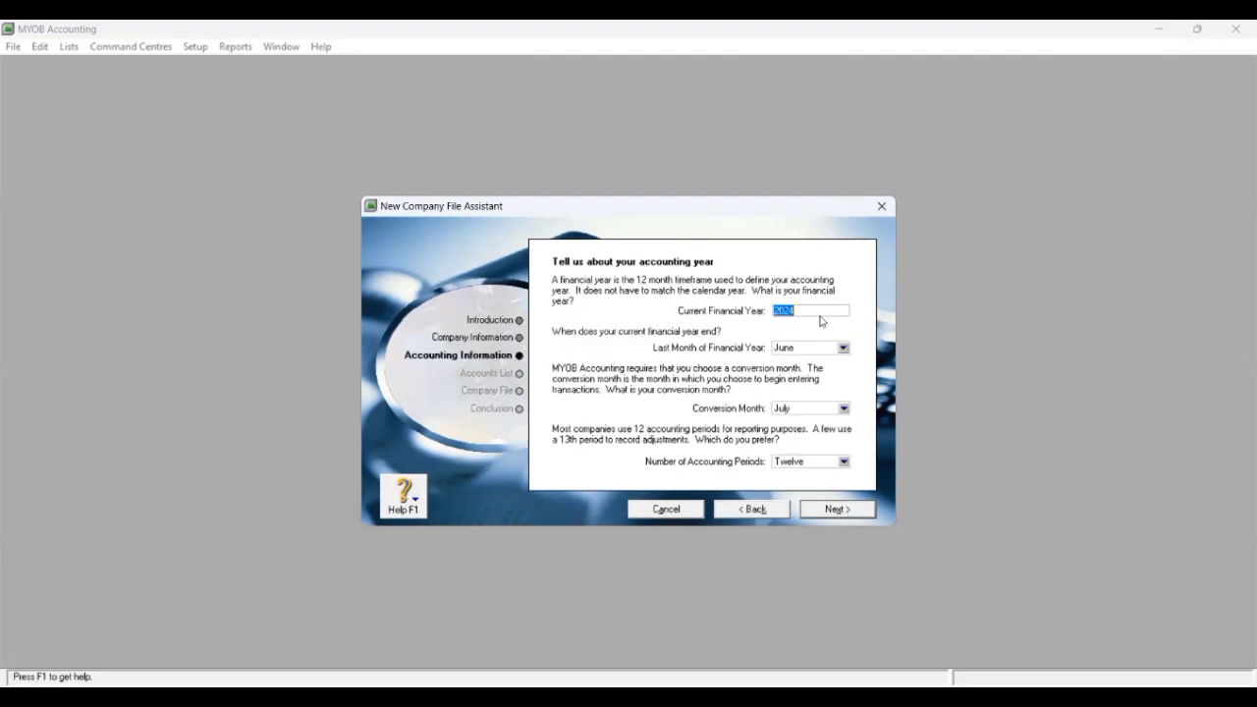
{"action": "left_click", "coordinate": [813, 310]}
{"action": "key", "text": "BackSpace"}
{"action": "key", "text": "BackSpace"}
{"action": "key", "text": "BackSpace"}
{"action": "type", "text": "018"}
Step: Make December the last month and conversion month, keep twelve periods, and confirm
{"action": "left_click", "coordinate": [843, 349]}
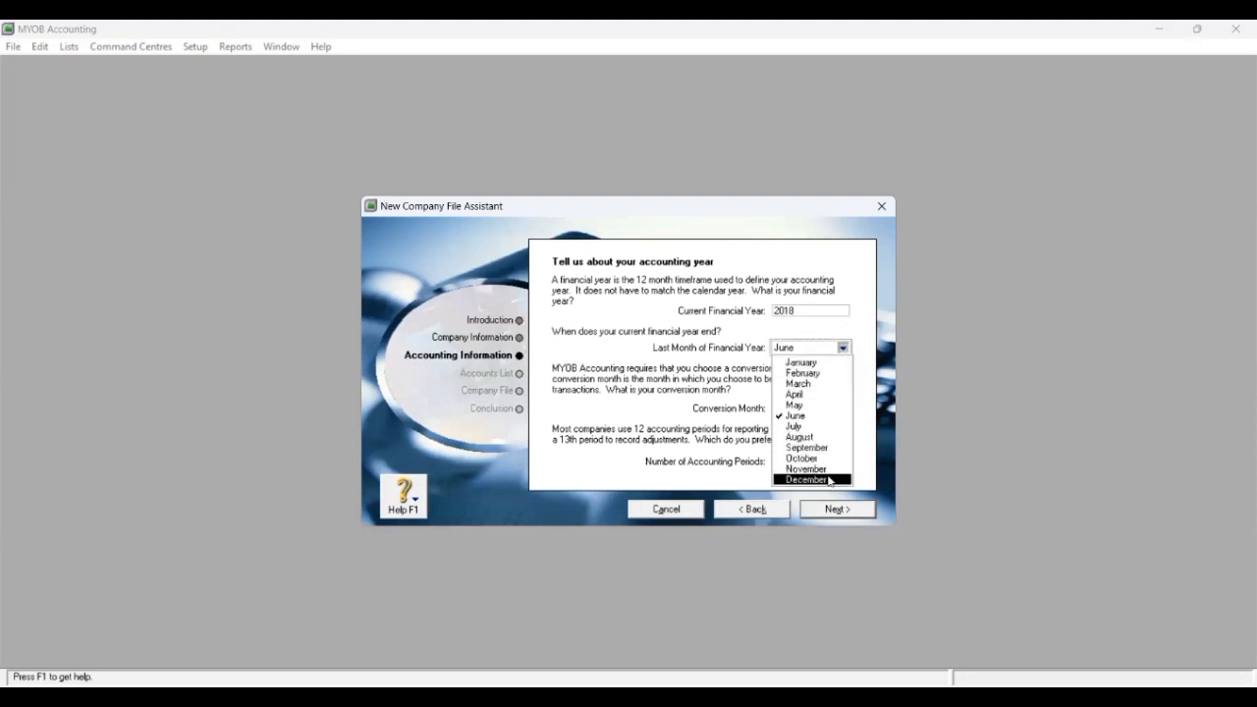
{"action": "left_click", "coordinate": [819, 481]}
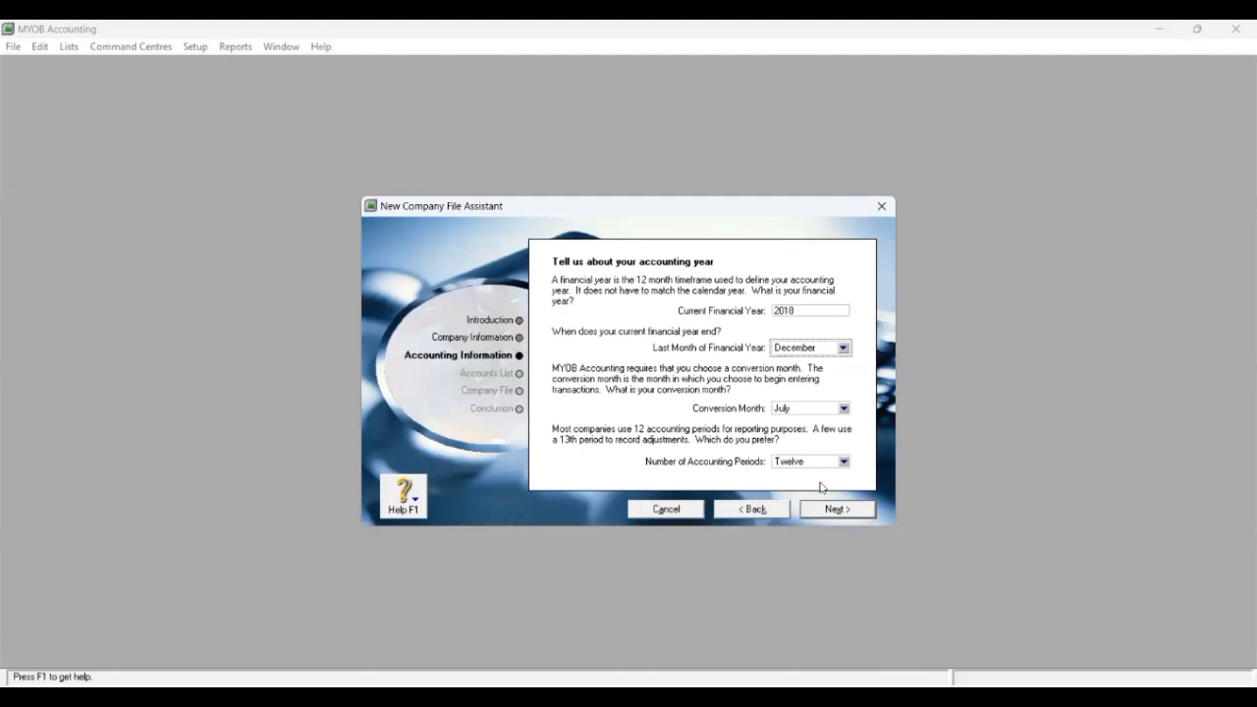
{"action": "left_click", "coordinate": [843, 408]}
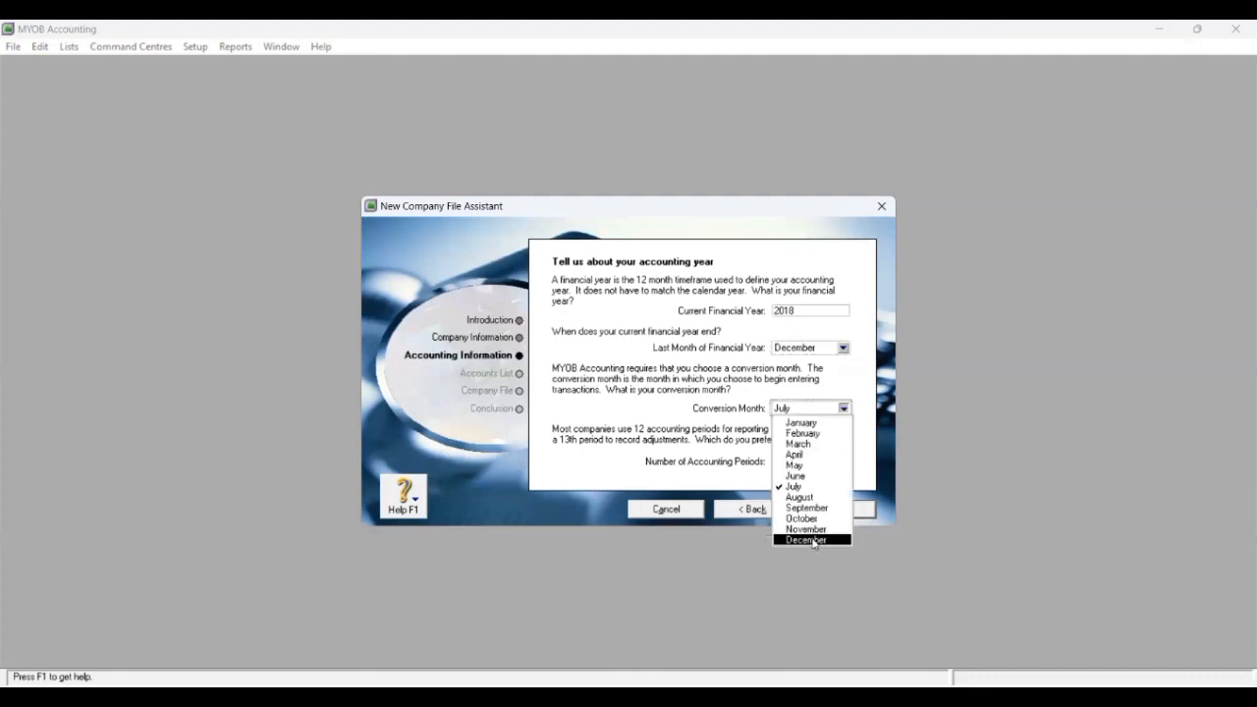
{"action": "left_click", "coordinate": [806, 540]}
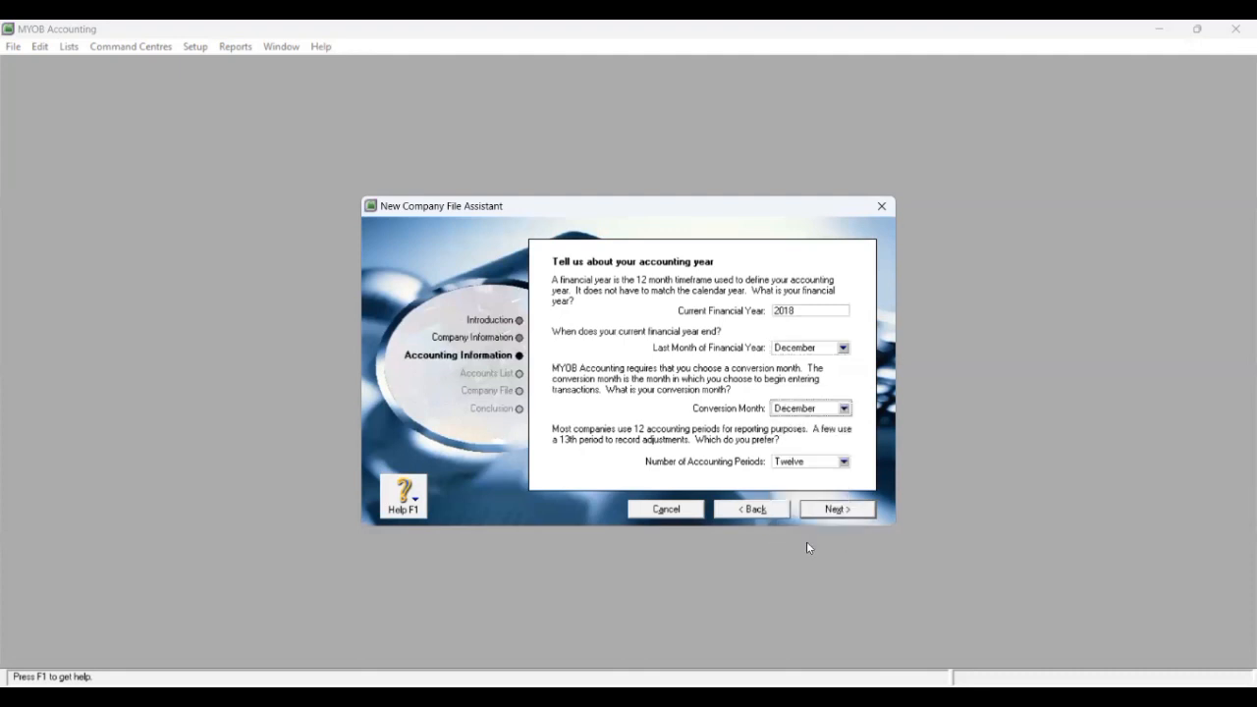
{"action": "left_click", "coordinate": [844, 461]}
{"action": "left_click", "coordinate": [825, 476]}
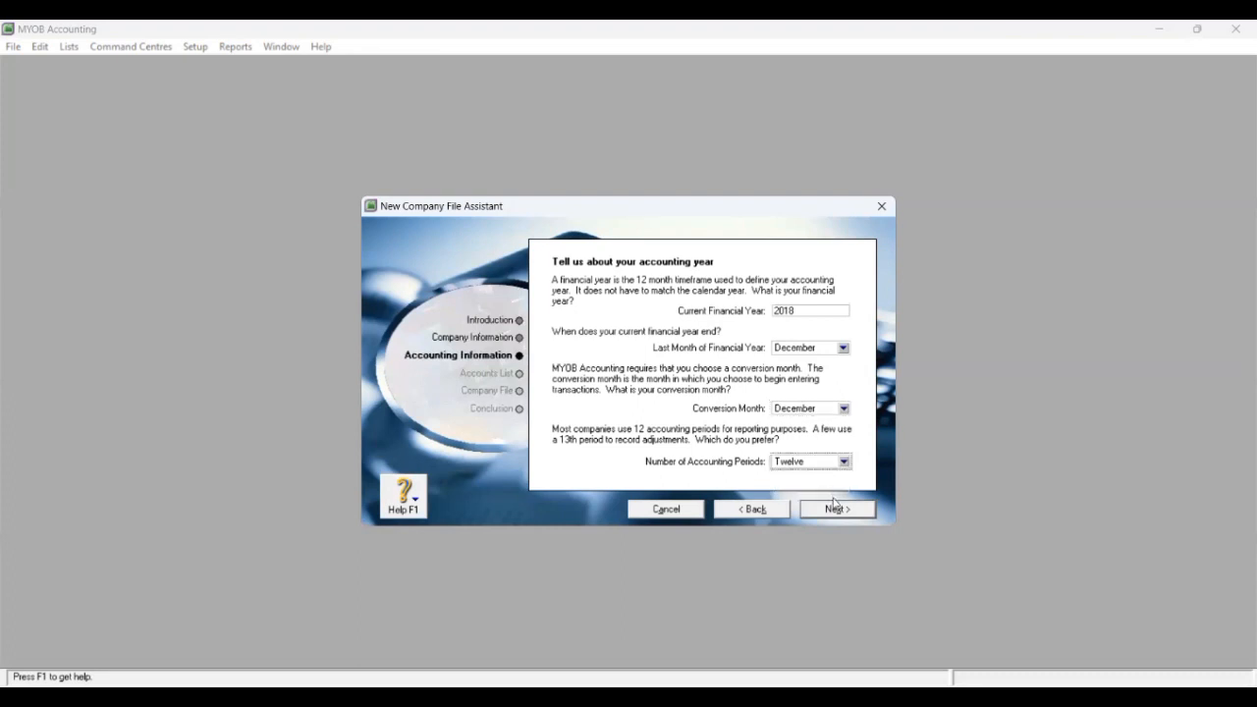
{"action": "left_click", "coordinate": [828, 510]}
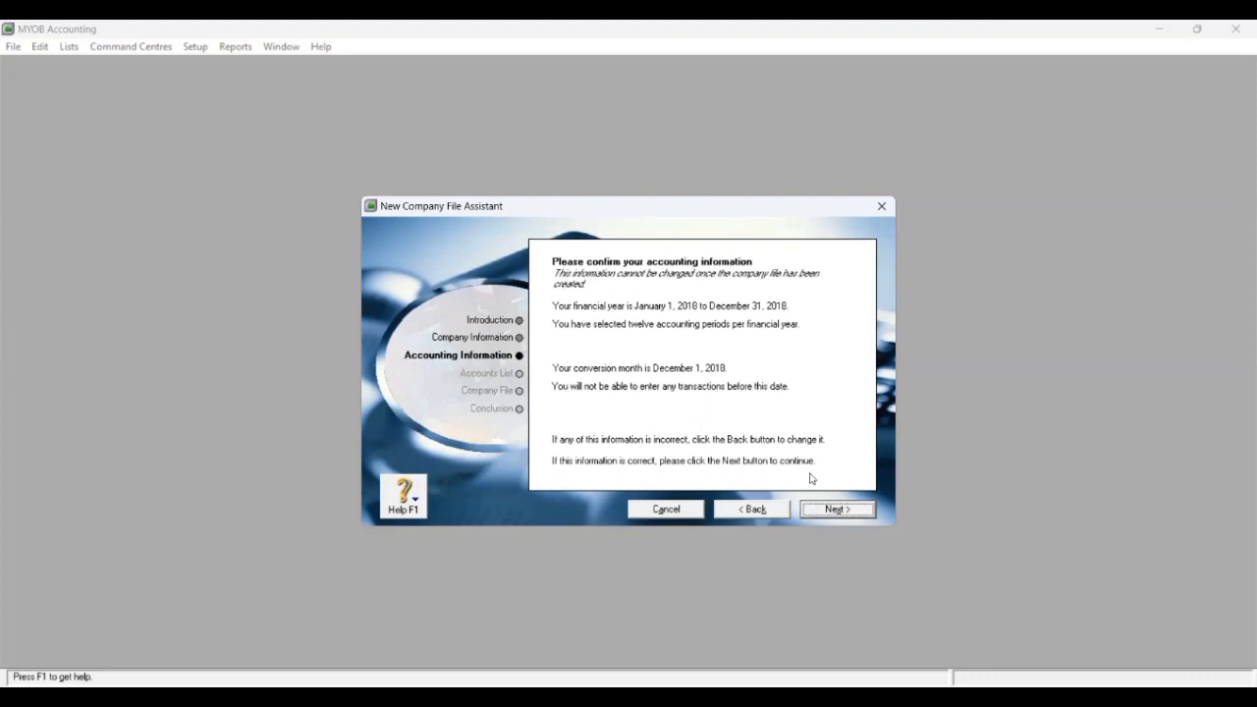
{"action": "left_click", "coordinate": [829, 510]}
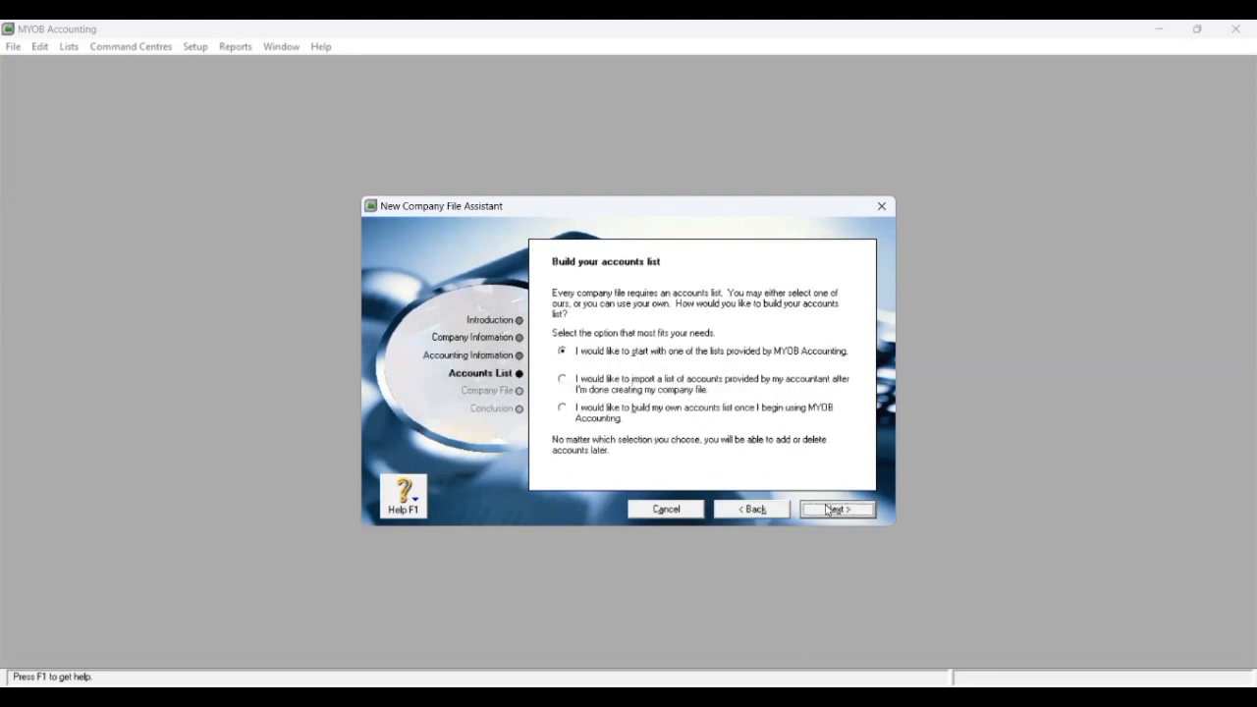
Step: Build your own accounts list, create the company file on DATA (D:) with a numeric name, and open the Command Centre
{"action": "left_click", "coordinate": [596, 417]}
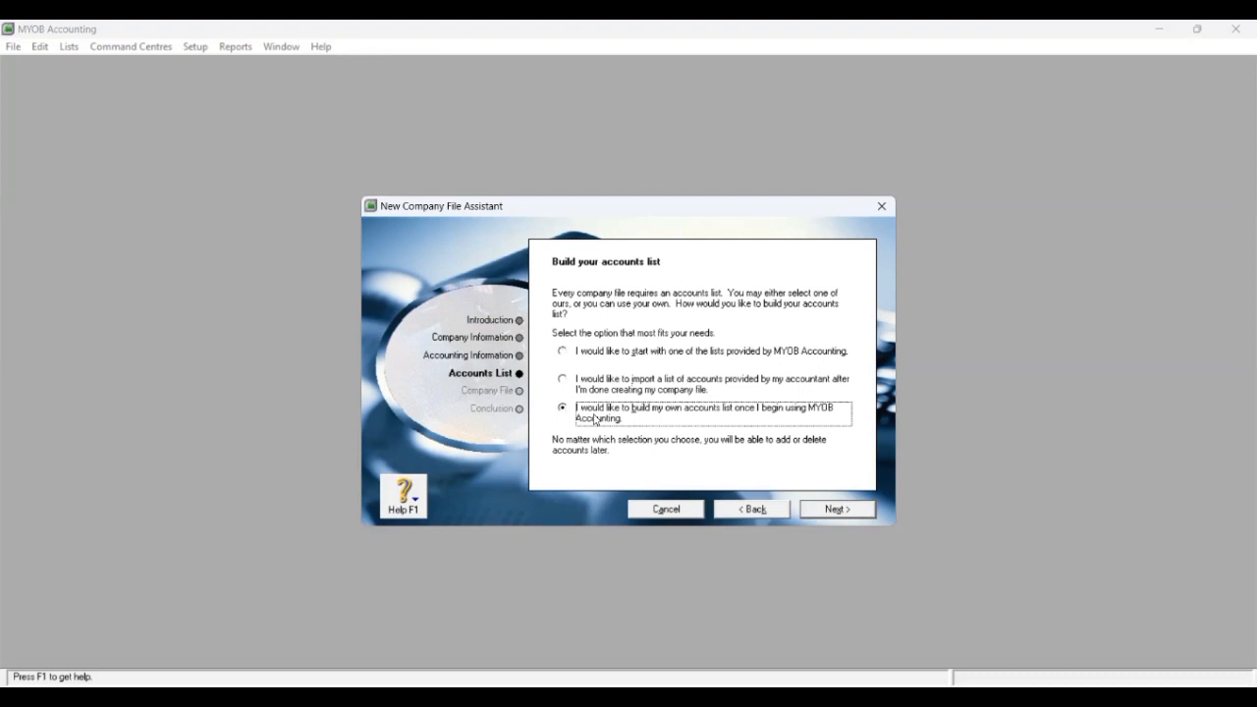
{"action": "left_click", "coordinate": [845, 509]}
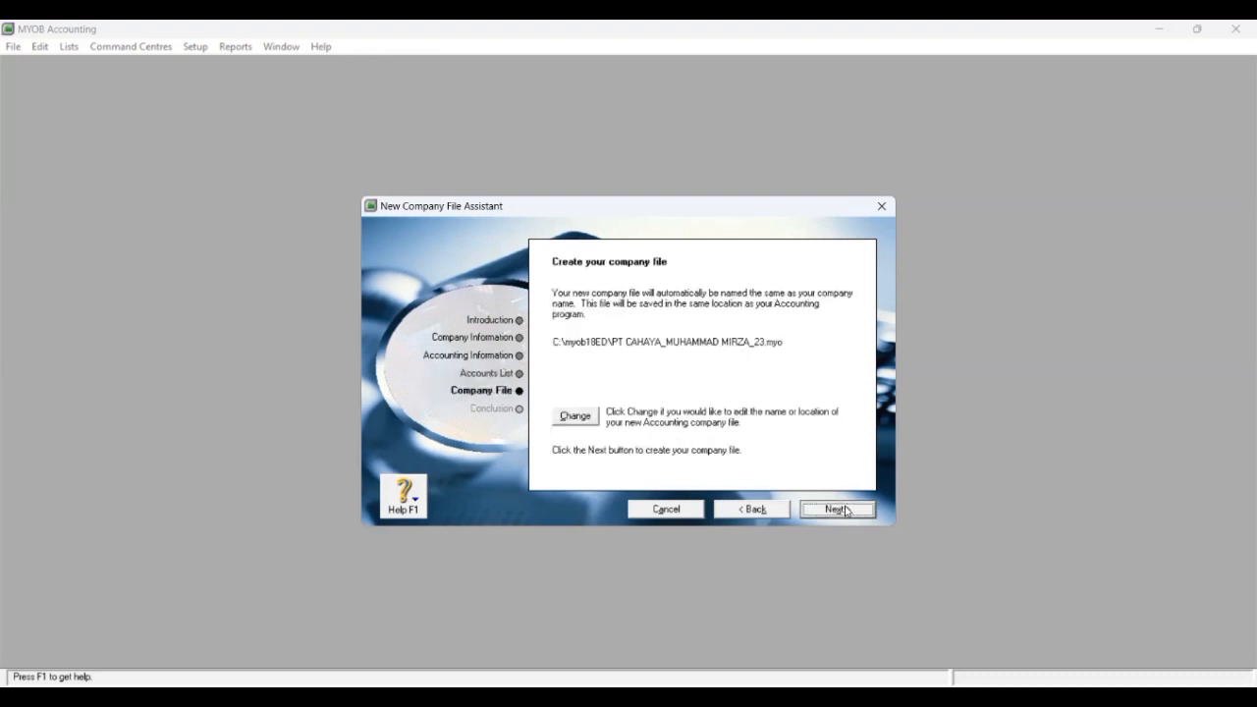
{"action": "left_click", "coordinate": [582, 420]}
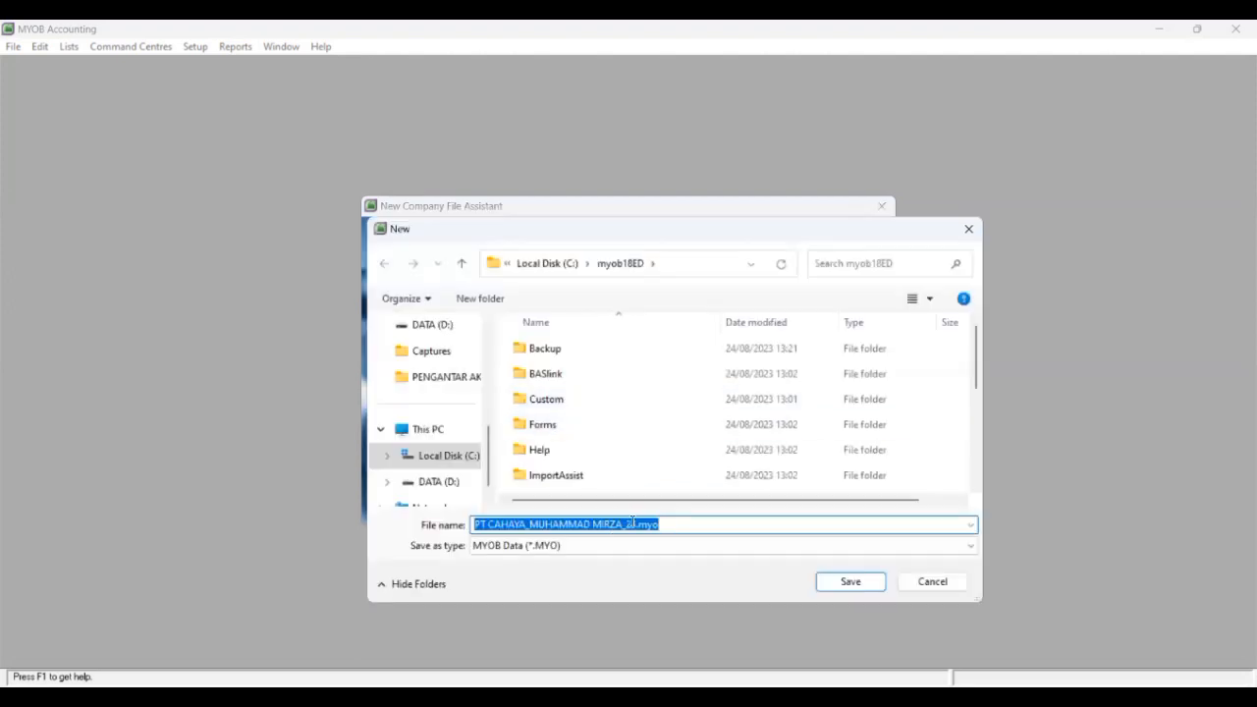
{"action": "left_click", "coordinate": [629, 525]}
{"action": "type", "text": "3"}
{"action": "type", "text": "091220"}
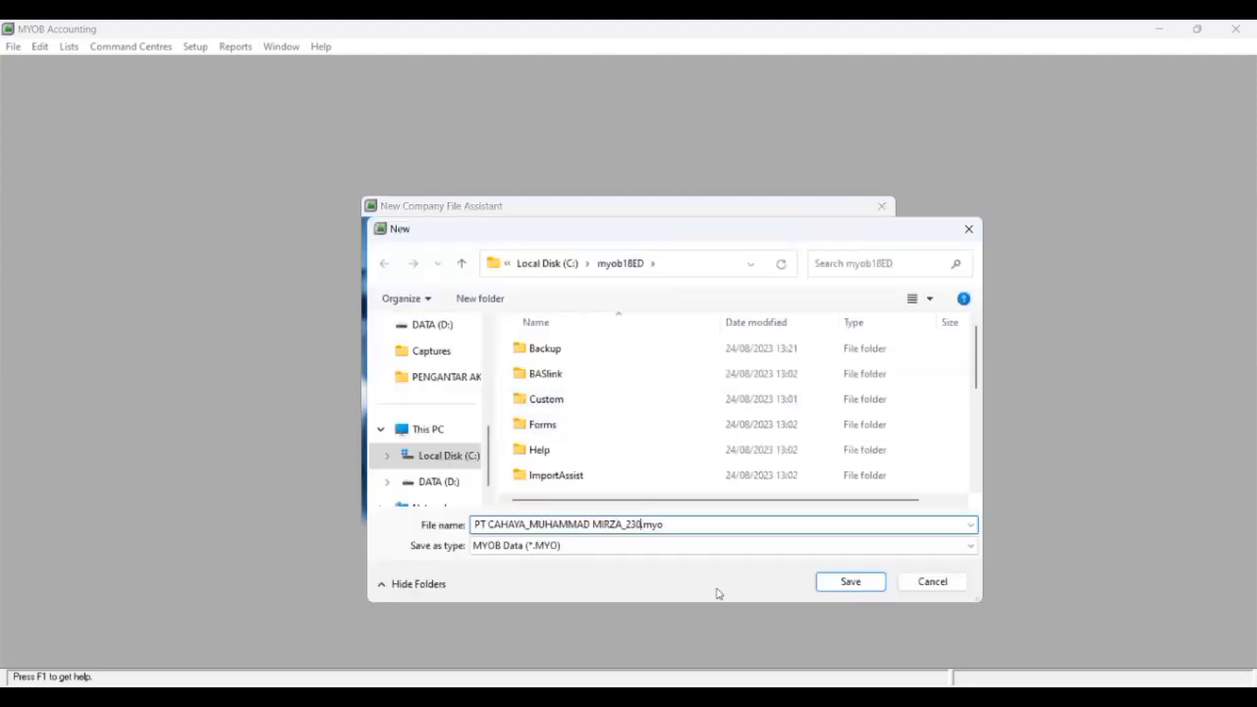
{"action": "type", "text": "055"}
{"action": "left_click", "coordinate": [442, 486]}
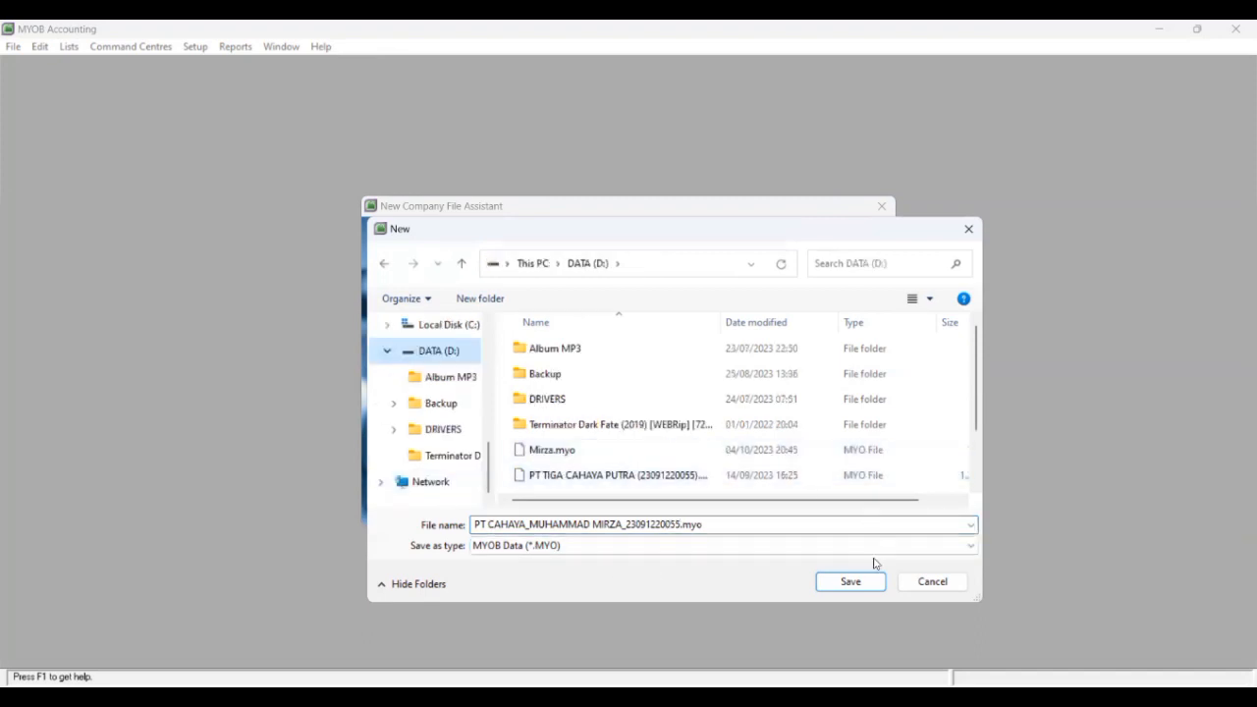
{"action": "left_click", "coordinate": [853, 581]}
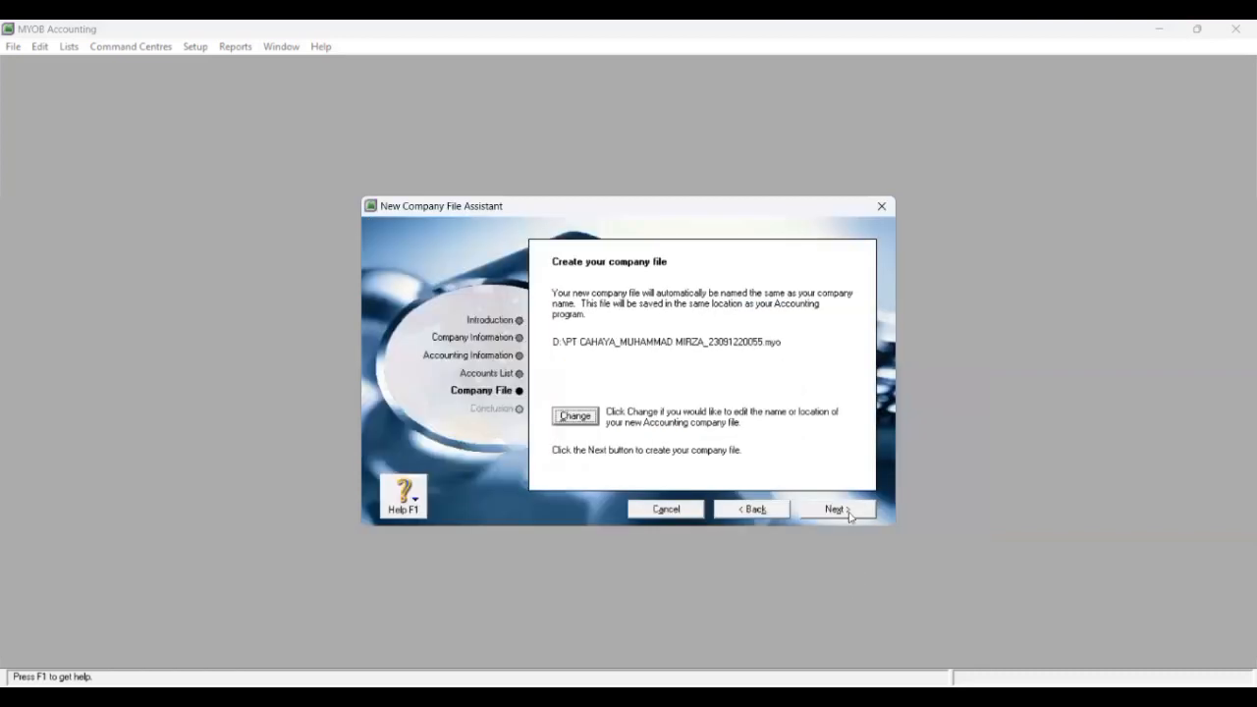
{"action": "left_click", "coordinate": [845, 511]}
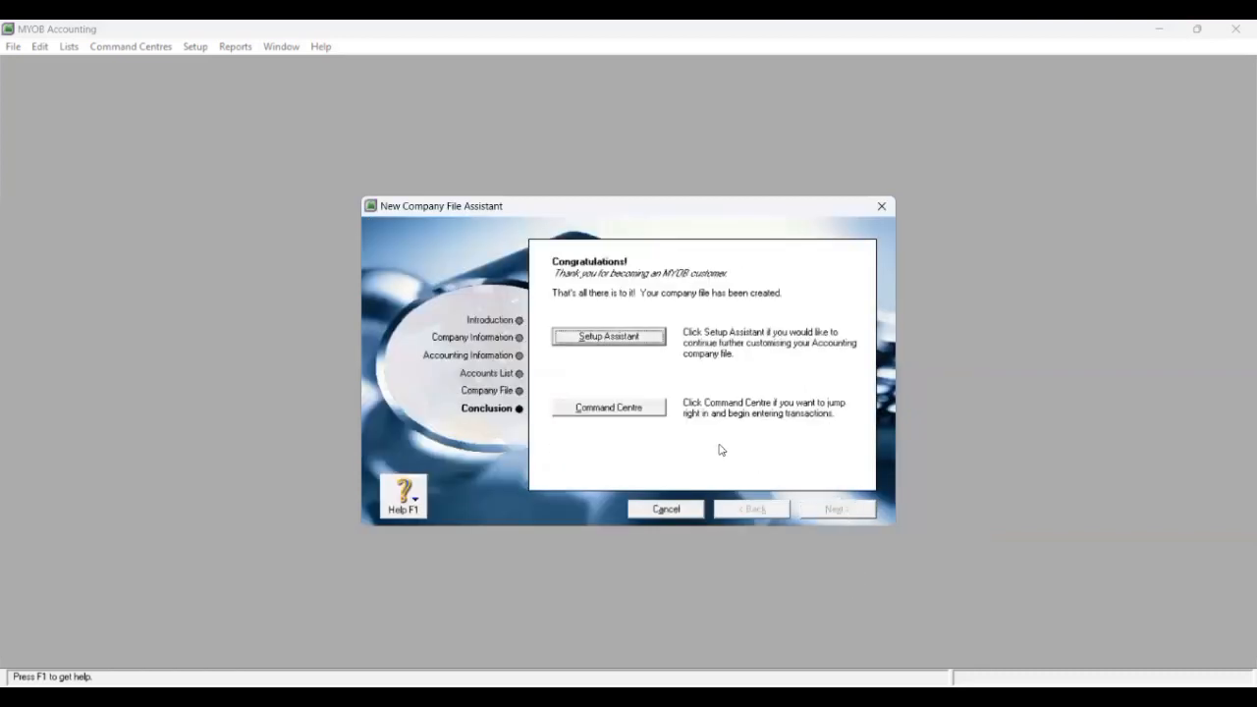
{"action": "left_click", "coordinate": [629, 411]}
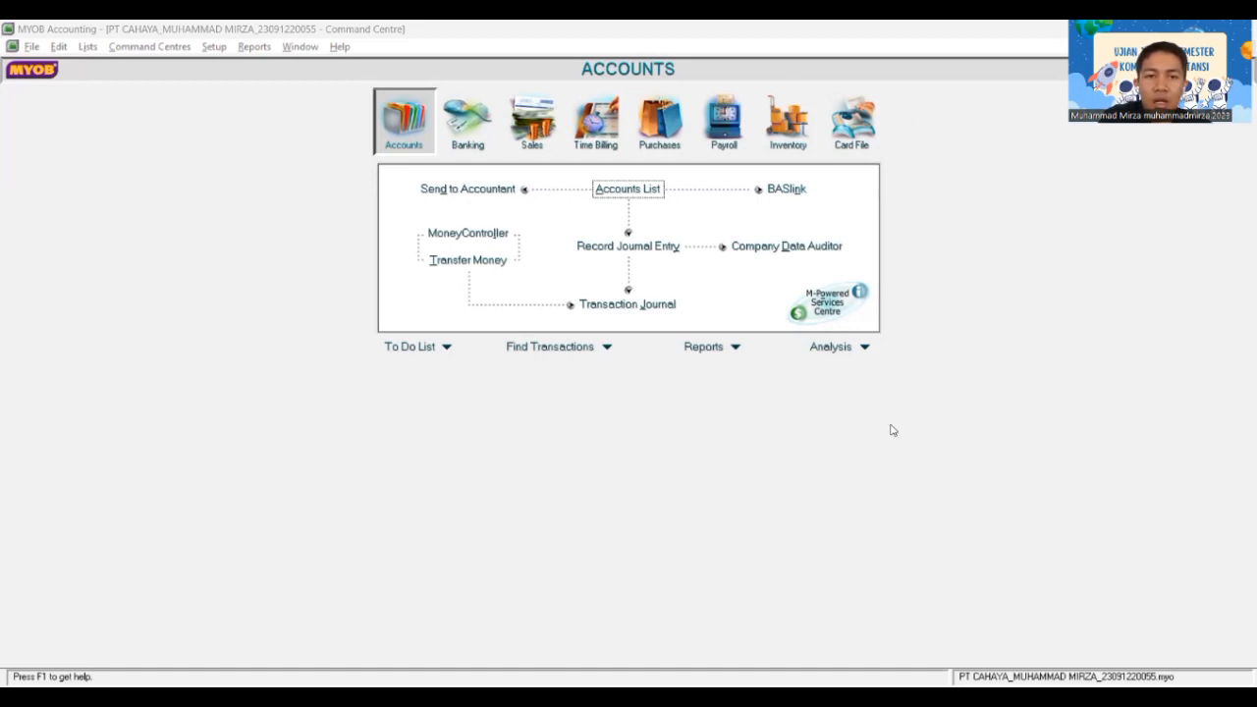
Step: Activate the company's Command Centre window at the Accounts area
{"action": "left_click", "coordinate": [397, 133]}
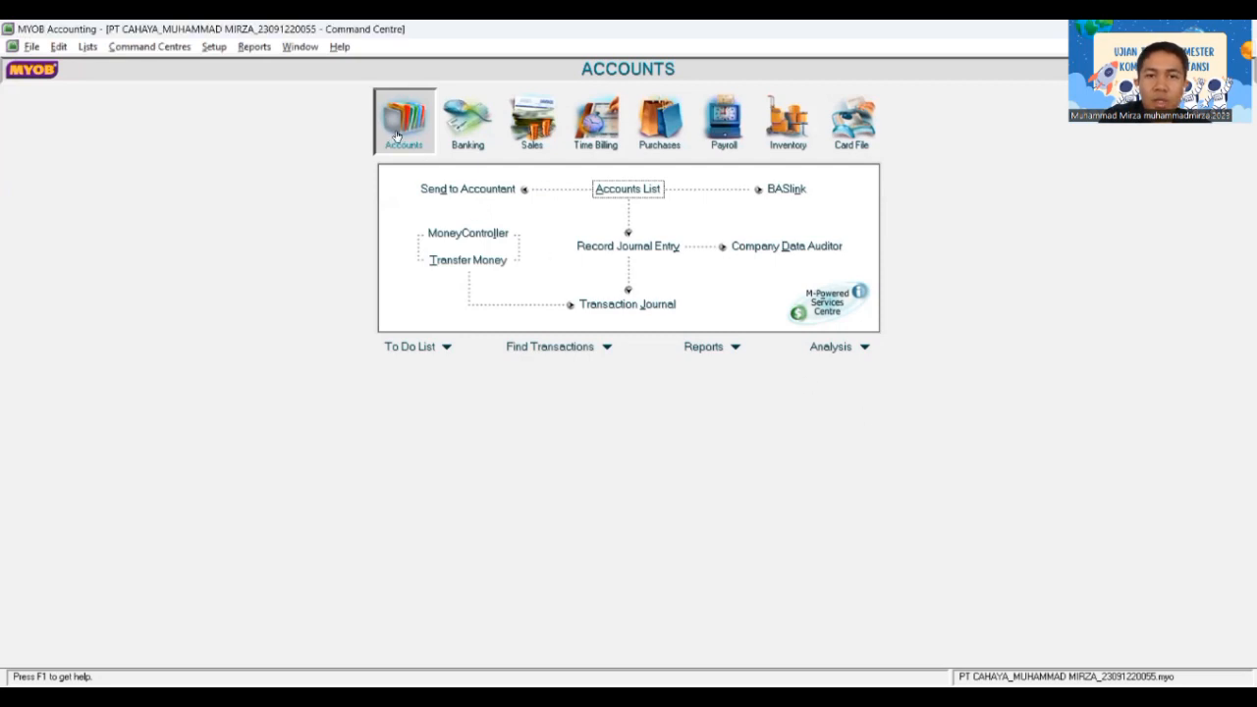
Step: In the Accounts List, add Bank account 1-1110 named Cash In Bank
{"action": "left_click", "coordinate": [616, 190]}
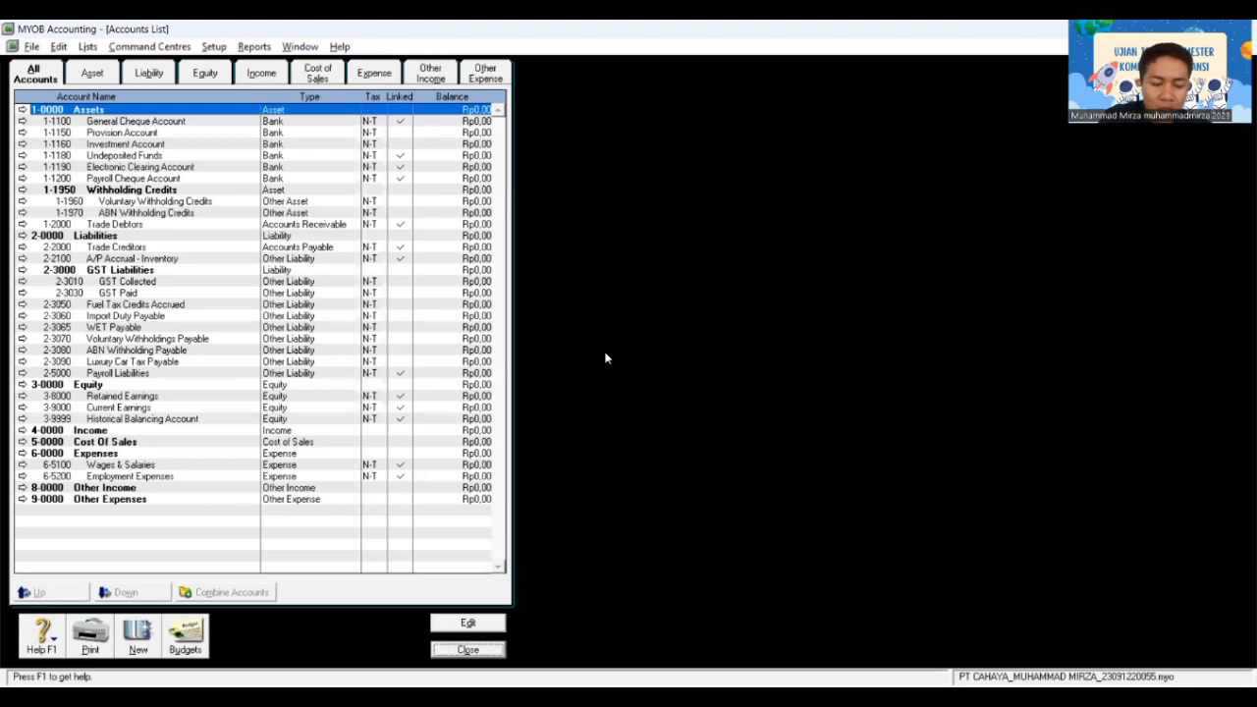
{"action": "left_click", "coordinate": [143, 638]}
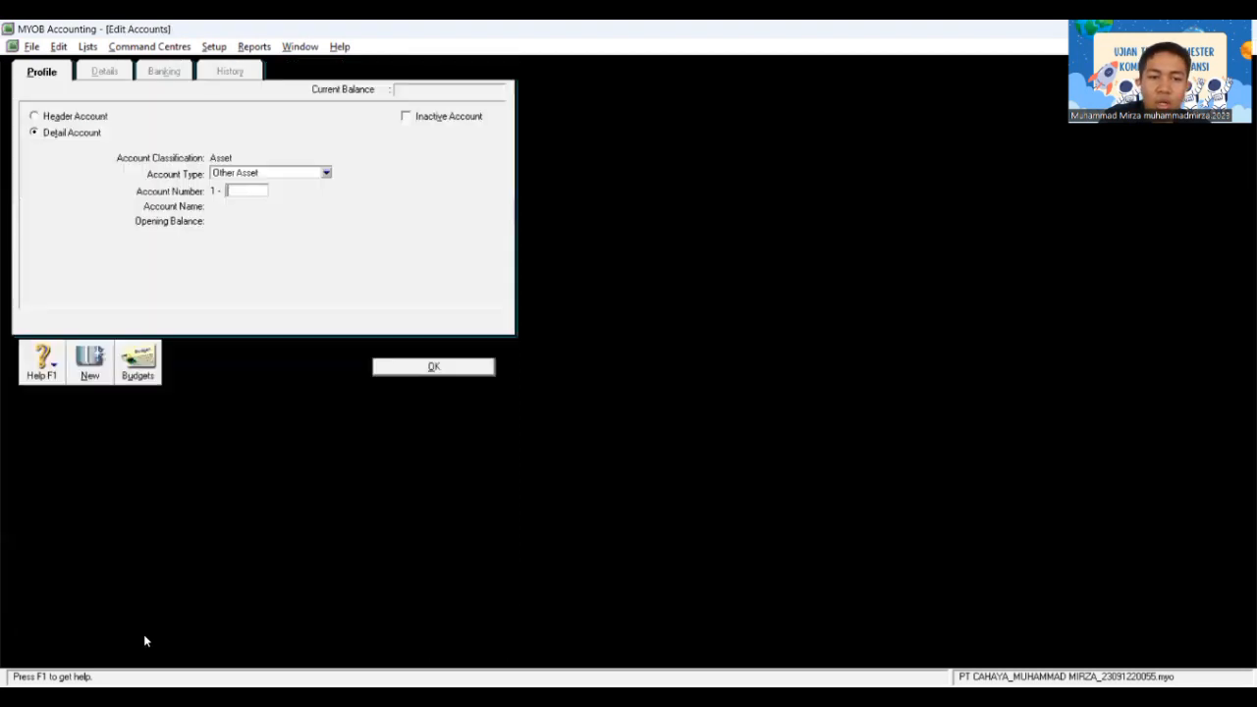
{"action": "left_click", "coordinate": [325, 174]}
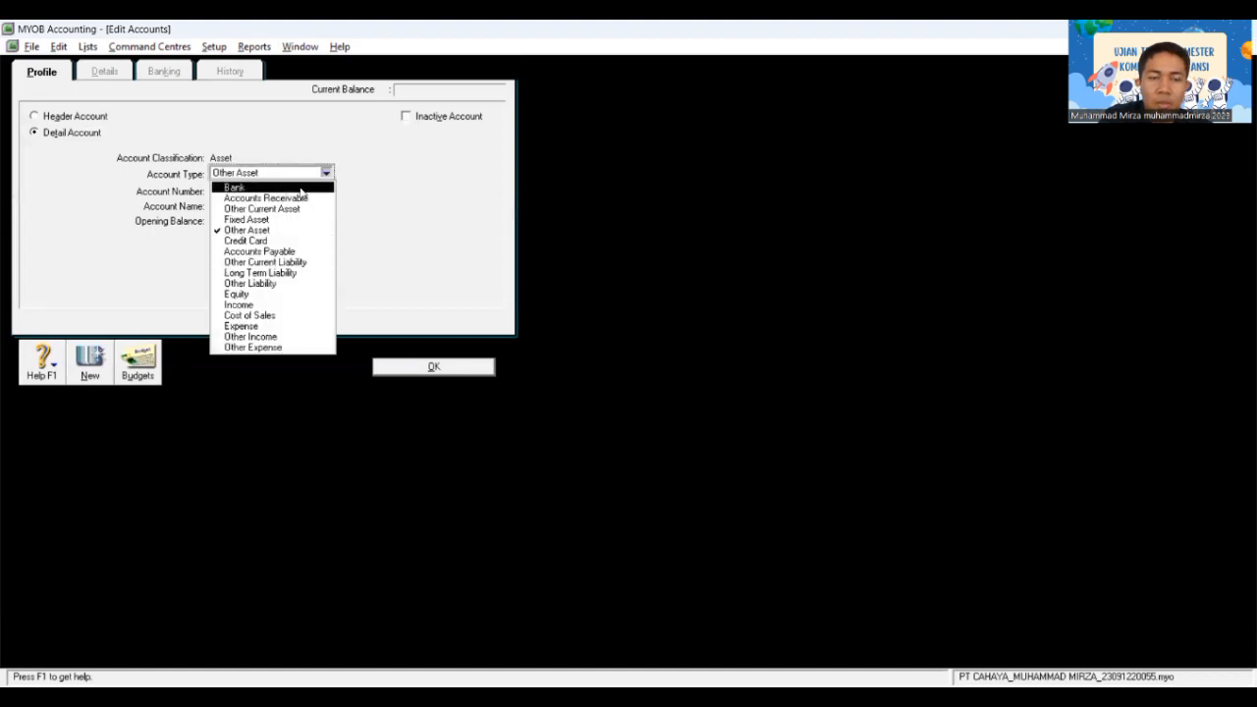
{"action": "left_click", "coordinate": [300, 189]}
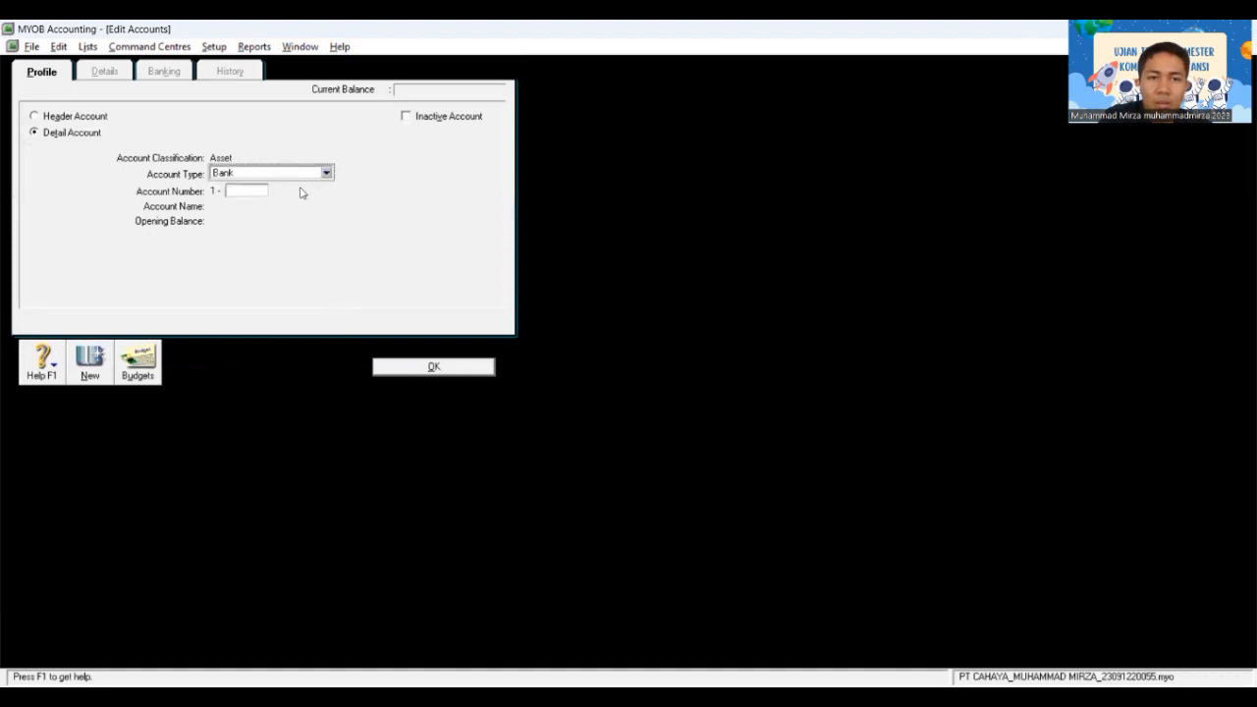
{"action": "left_click", "coordinate": [232, 191]}
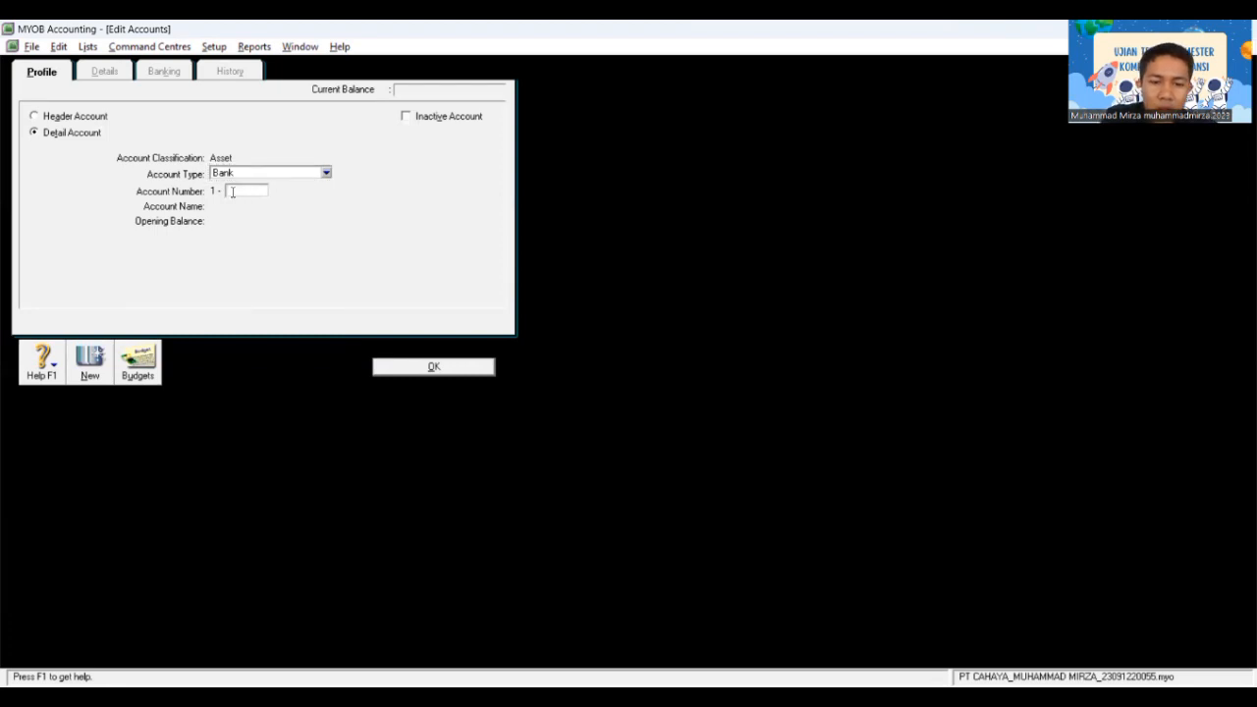
{"action": "type", "text": "1110"}
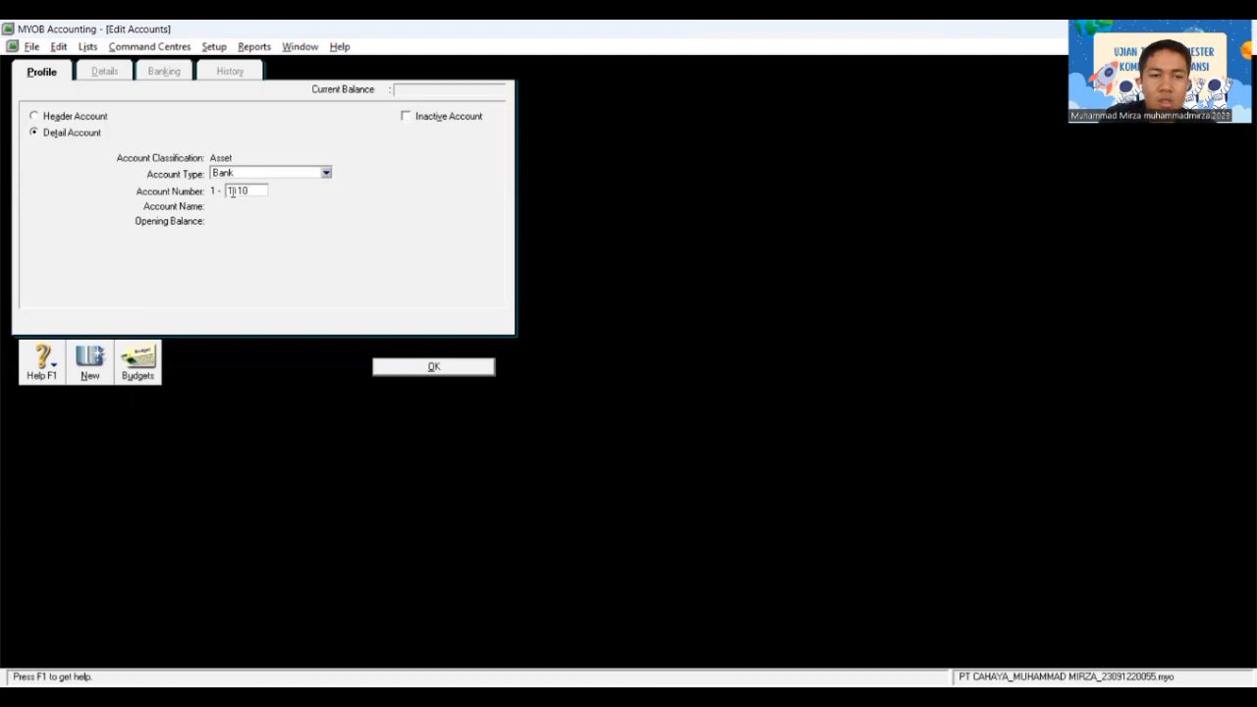
{"action": "key", "text": "Tab"}
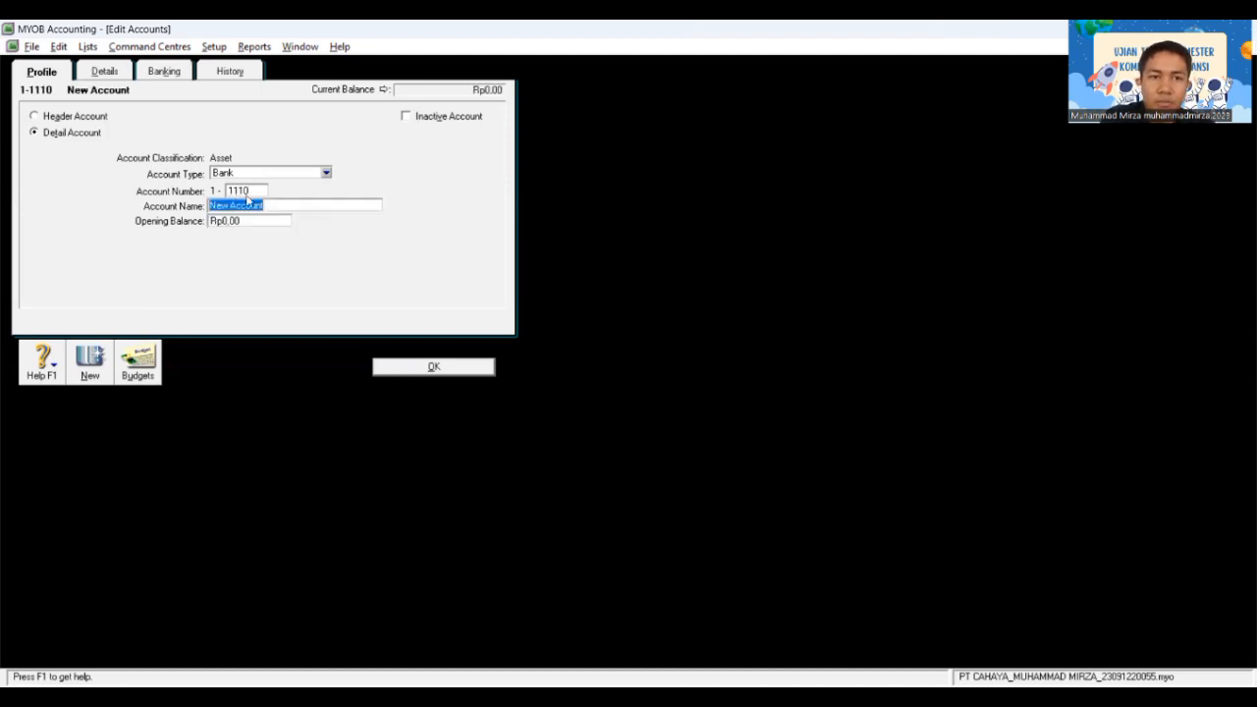
{"action": "key", "text": "BackSpace"}
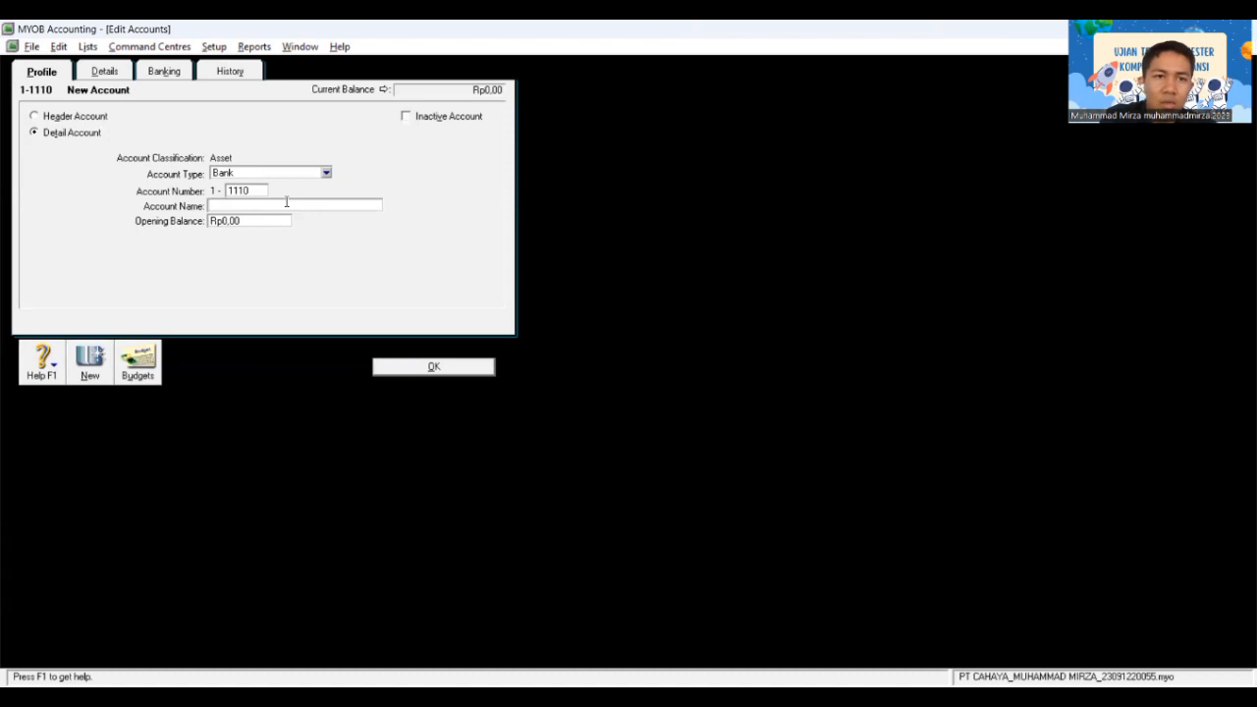
{"action": "type", "text": "Cash "}
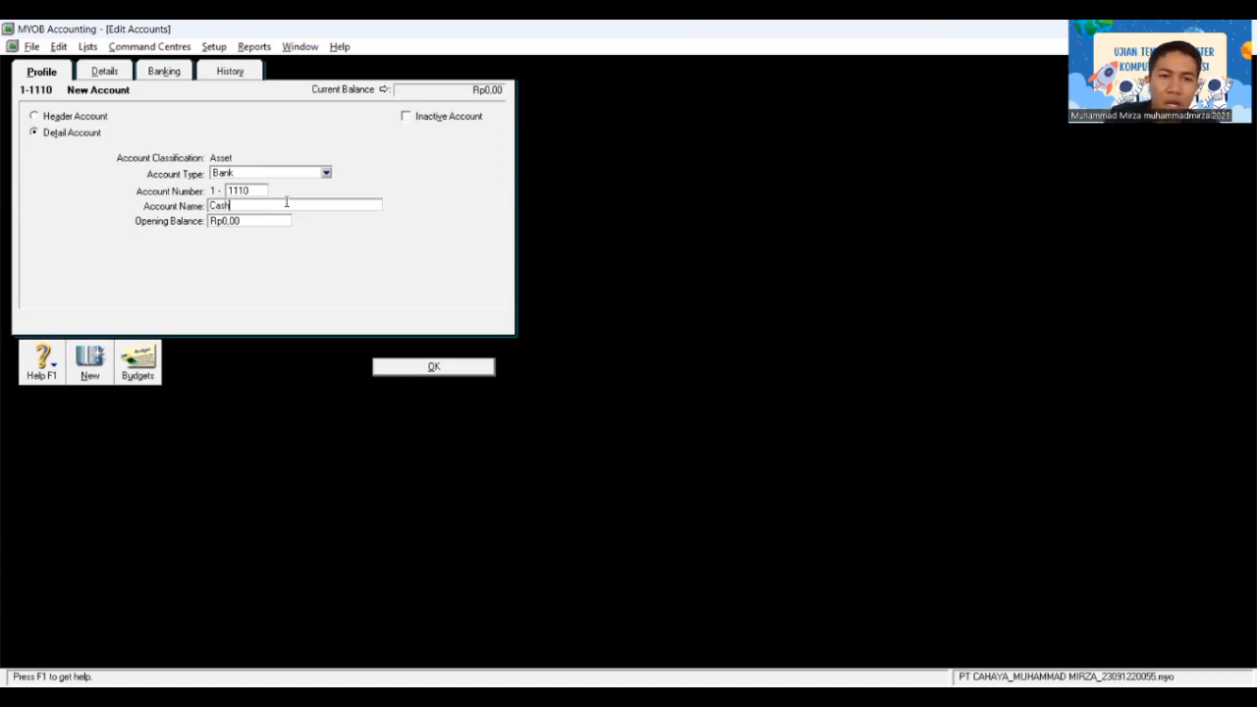
{"action": "type", "text": "In Bank"}
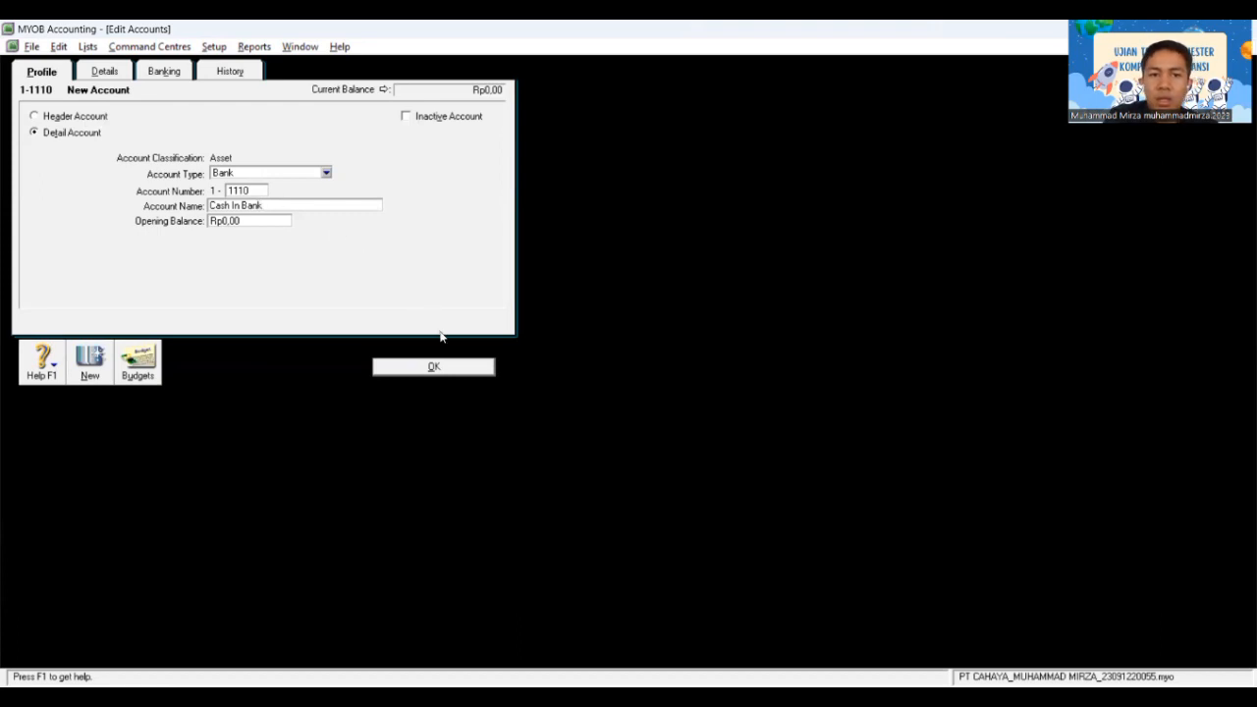
{"action": "left_click", "coordinate": [440, 365]}
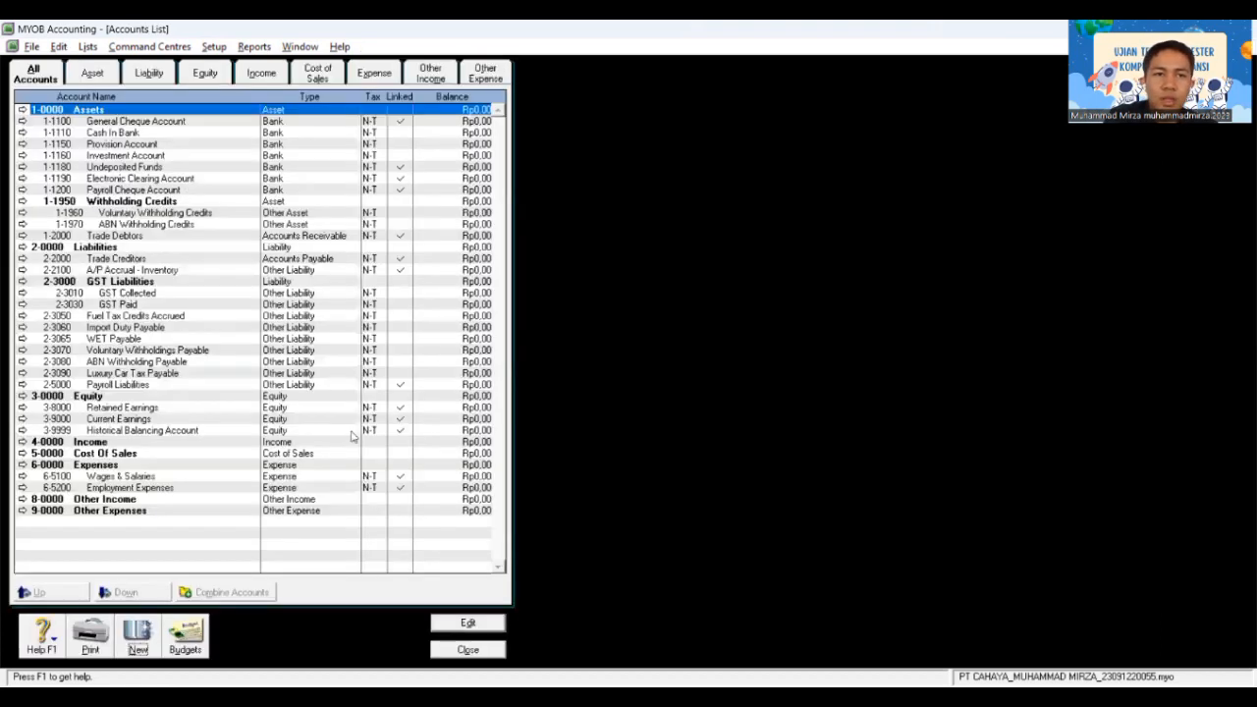
Step: Add Bank account 1-1120 named Petty Cash, then start another new account
{"action": "left_click", "coordinate": [140, 639]}
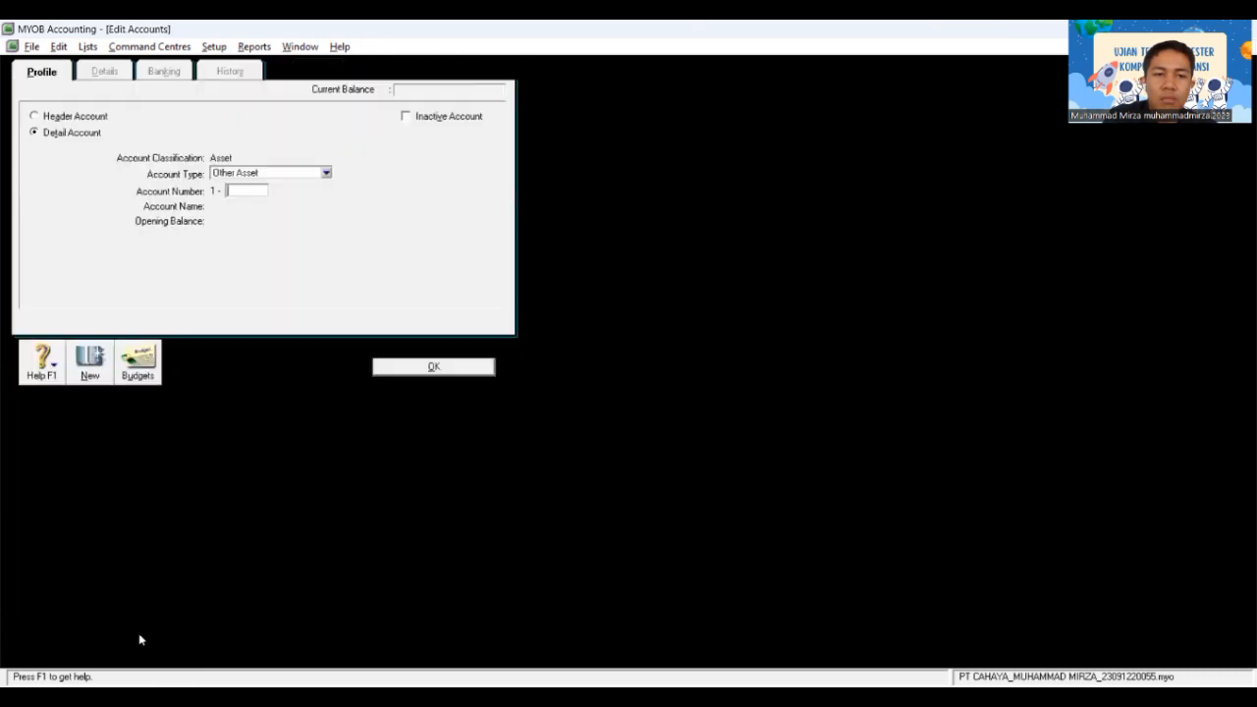
{"action": "left_click", "coordinate": [299, 175]}
{"action": "left_click", "coordinate": [279, 187]}
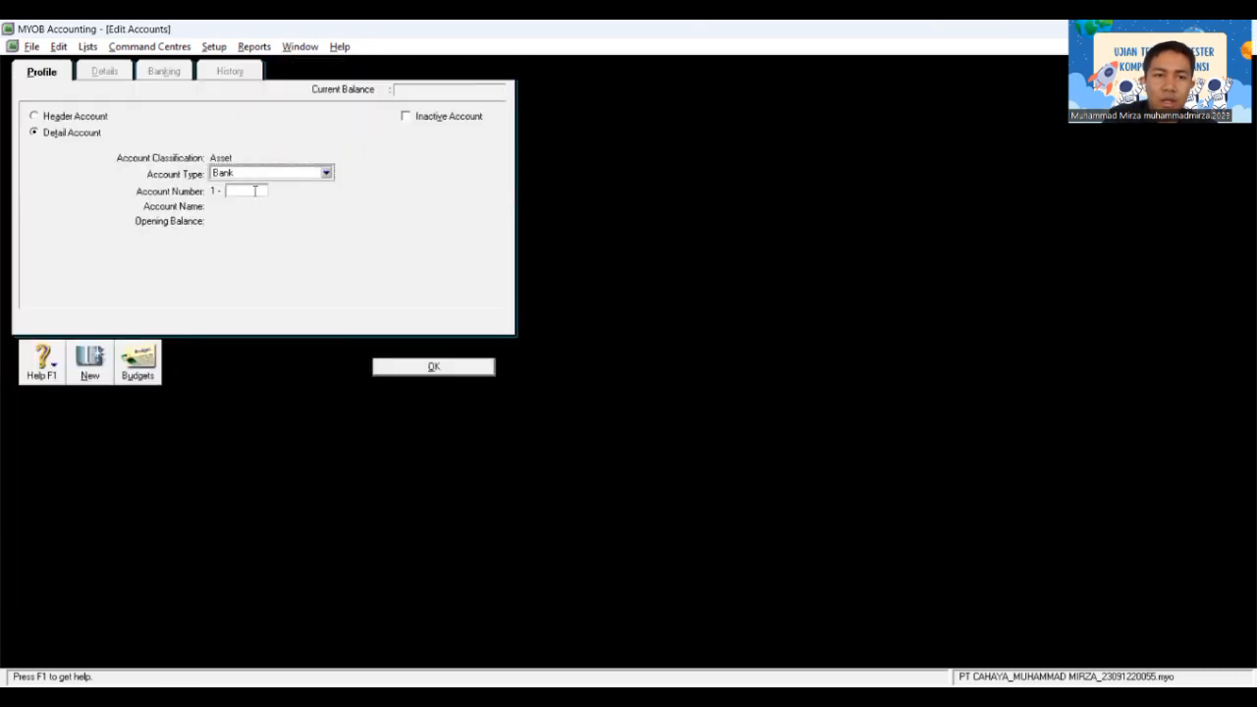
{"action": "left_click", "coordinate": [244, 190]}
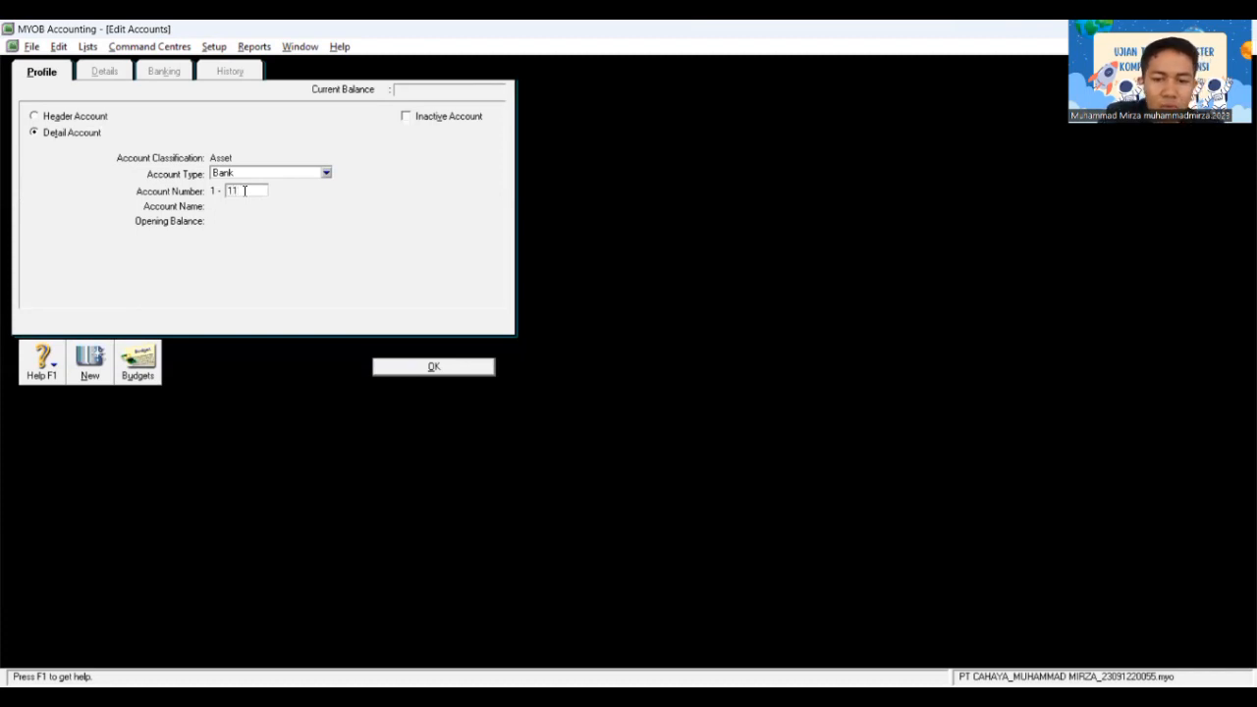
{"action": "type", "text": "20"}
{"action": "key", "text": "Tab"}
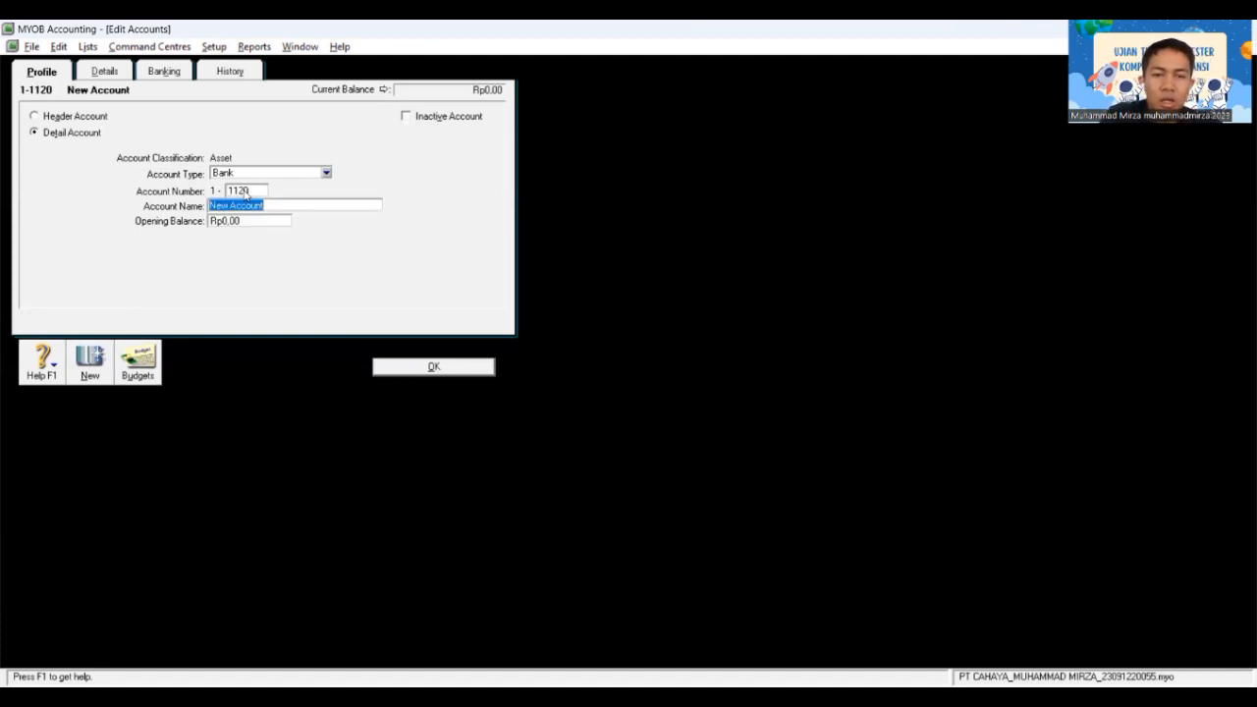
{"action": "key", "text": "BackSpace"}
{"action": "type", "text": "Petty"}
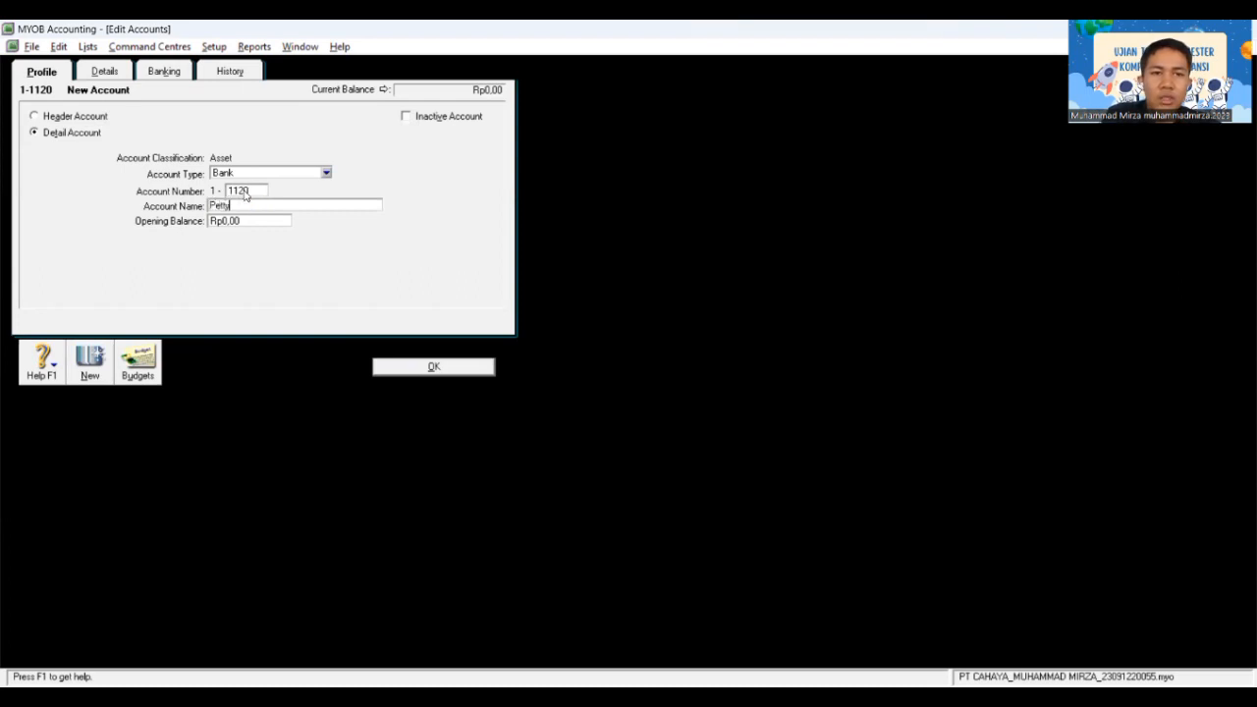
{"action": "type", "text": " Cash"}
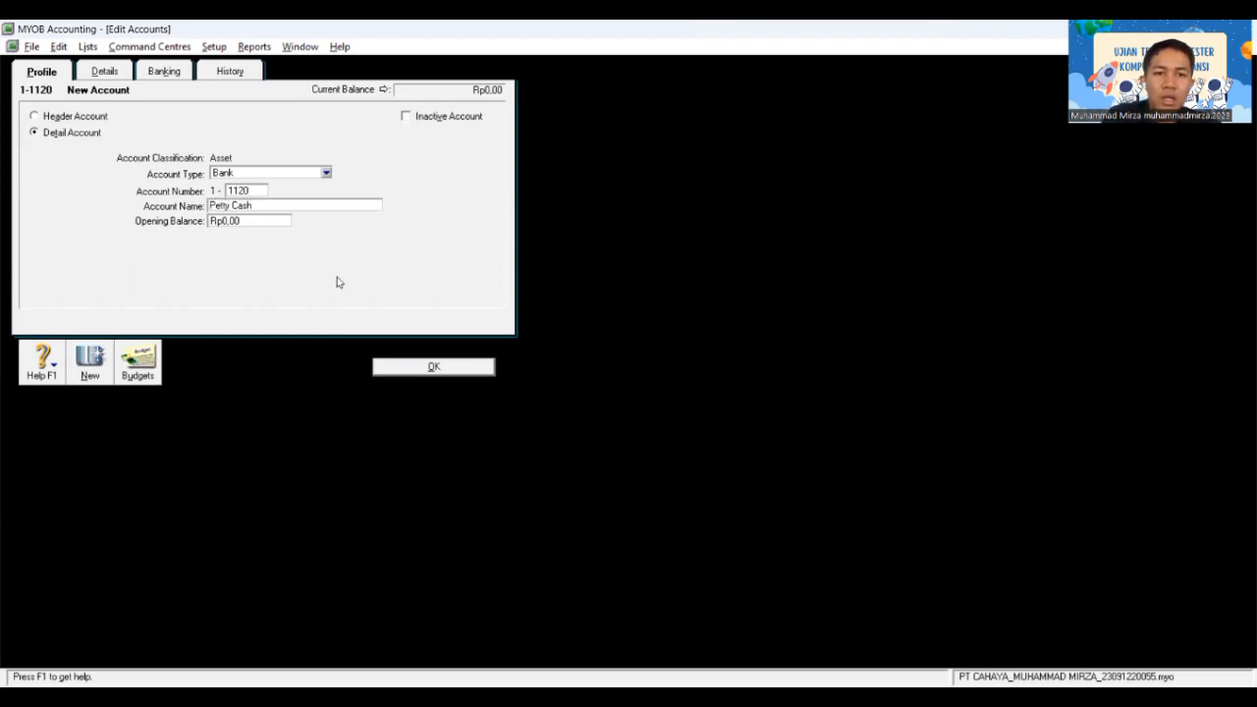
{"action": "left_click", "coordinate": [390, 365]}
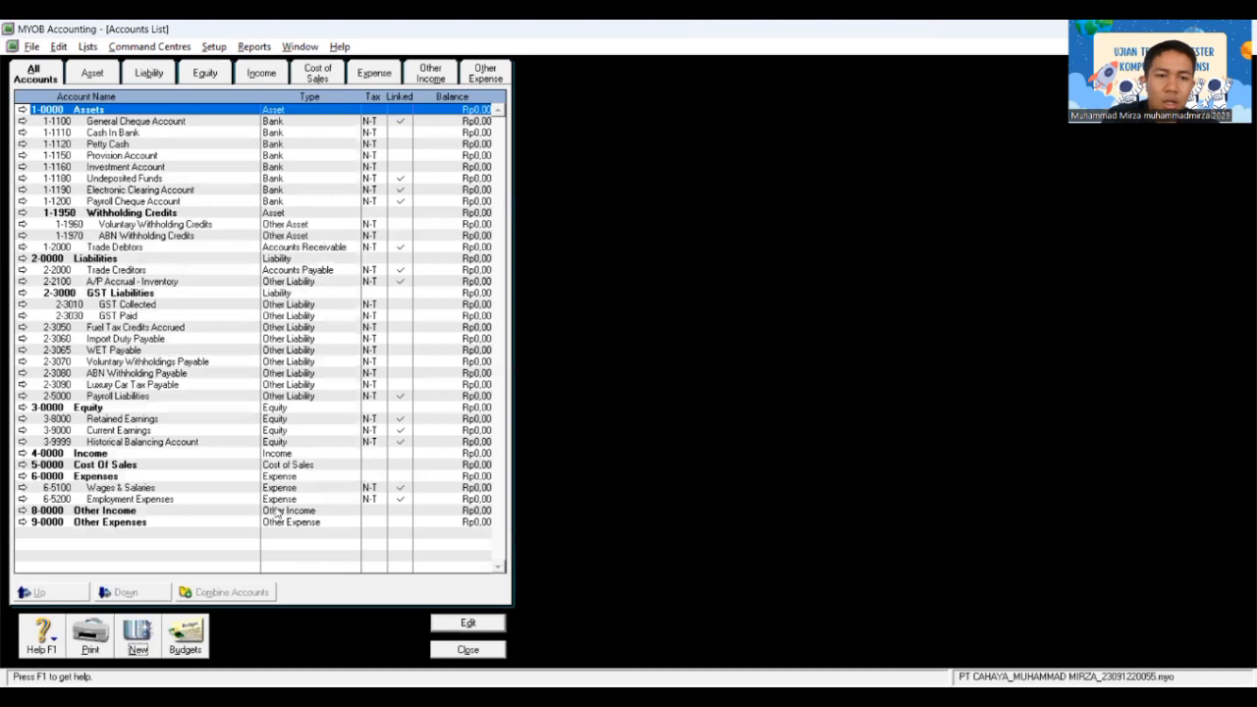
{"action": "left_click", "coordinate": [138, 638]}
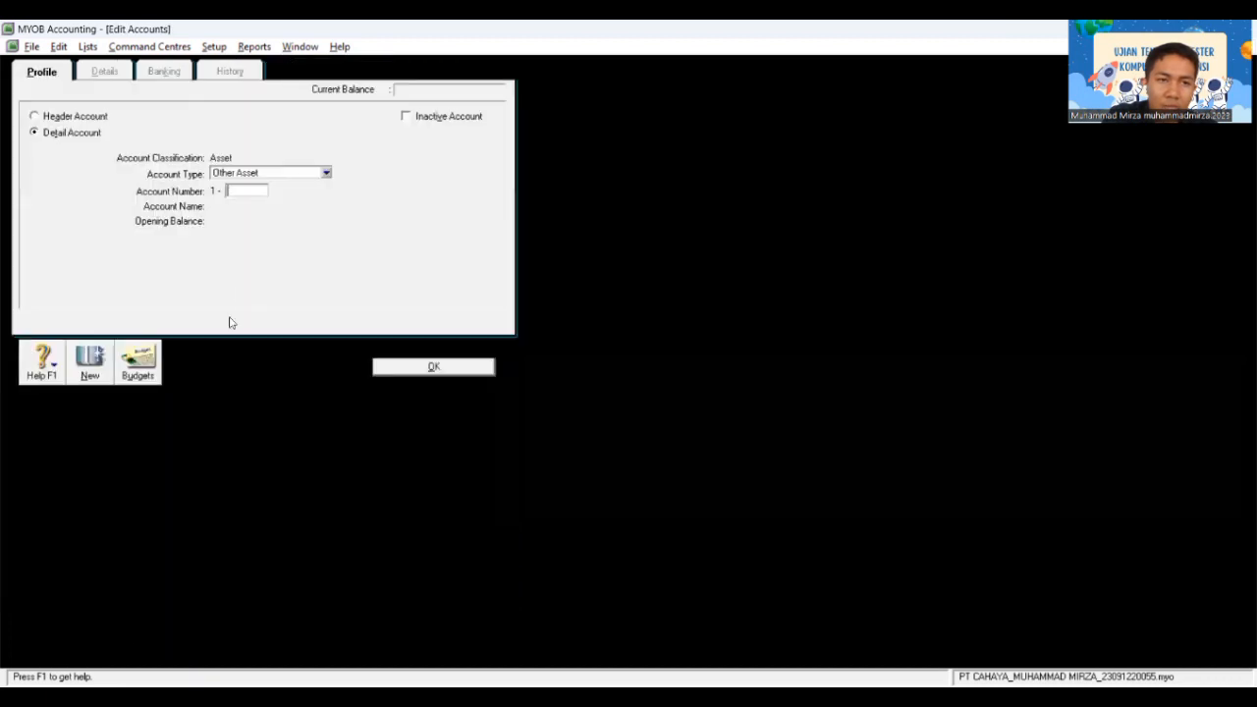
{"action": "left_click", "coordinate": [284, 176]}
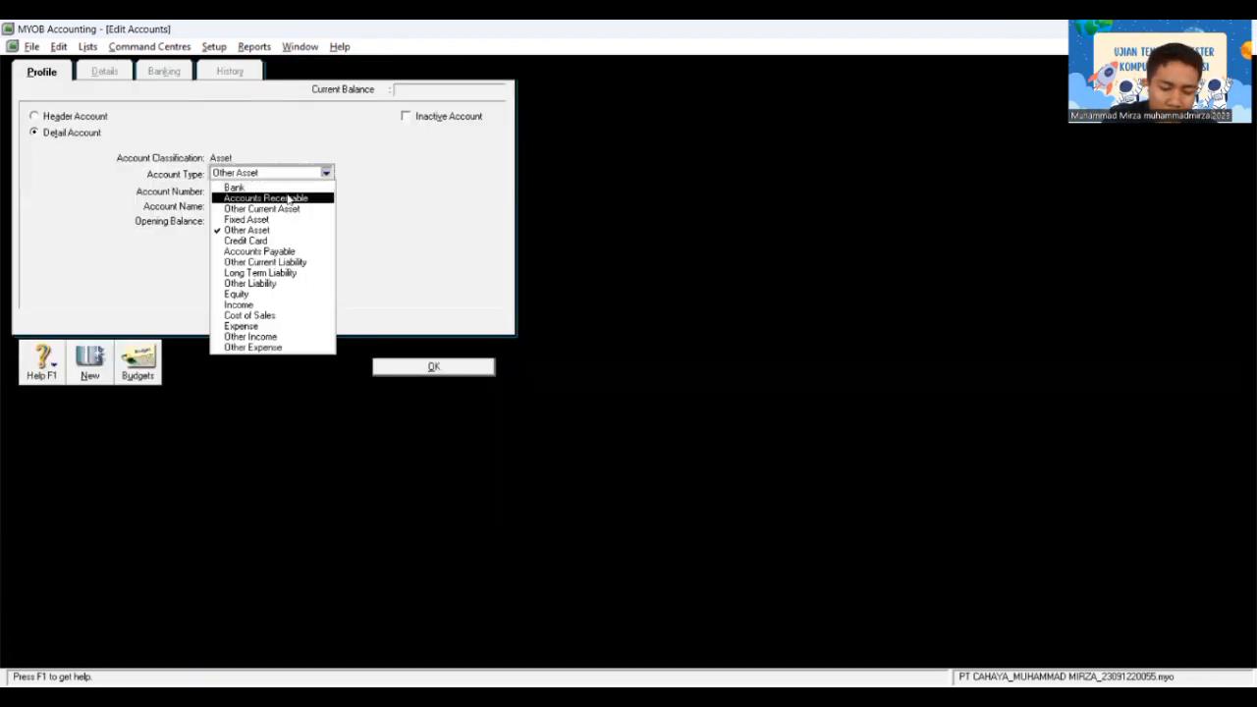
Step: Save Accounts Receivable-type account 1-1210 named Account Receivable
{"action": "left_click", "coordinate": [285, 198]}
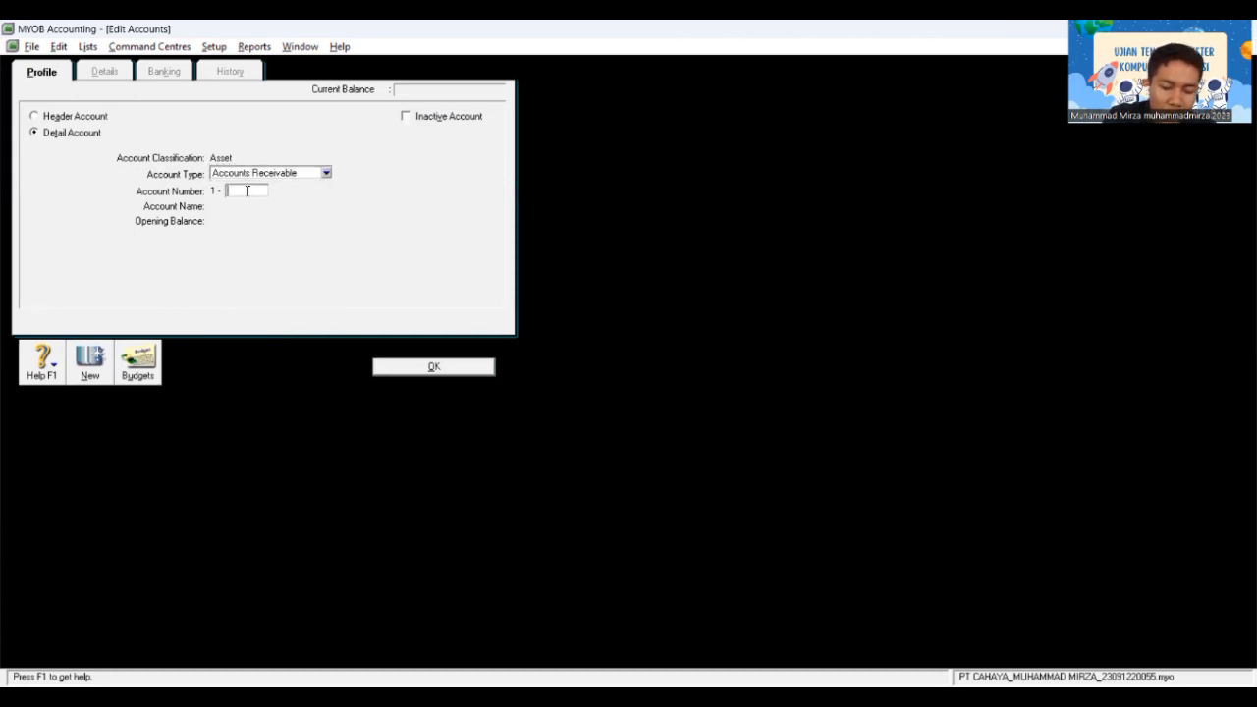
{"action": "type", "text": "1210"}
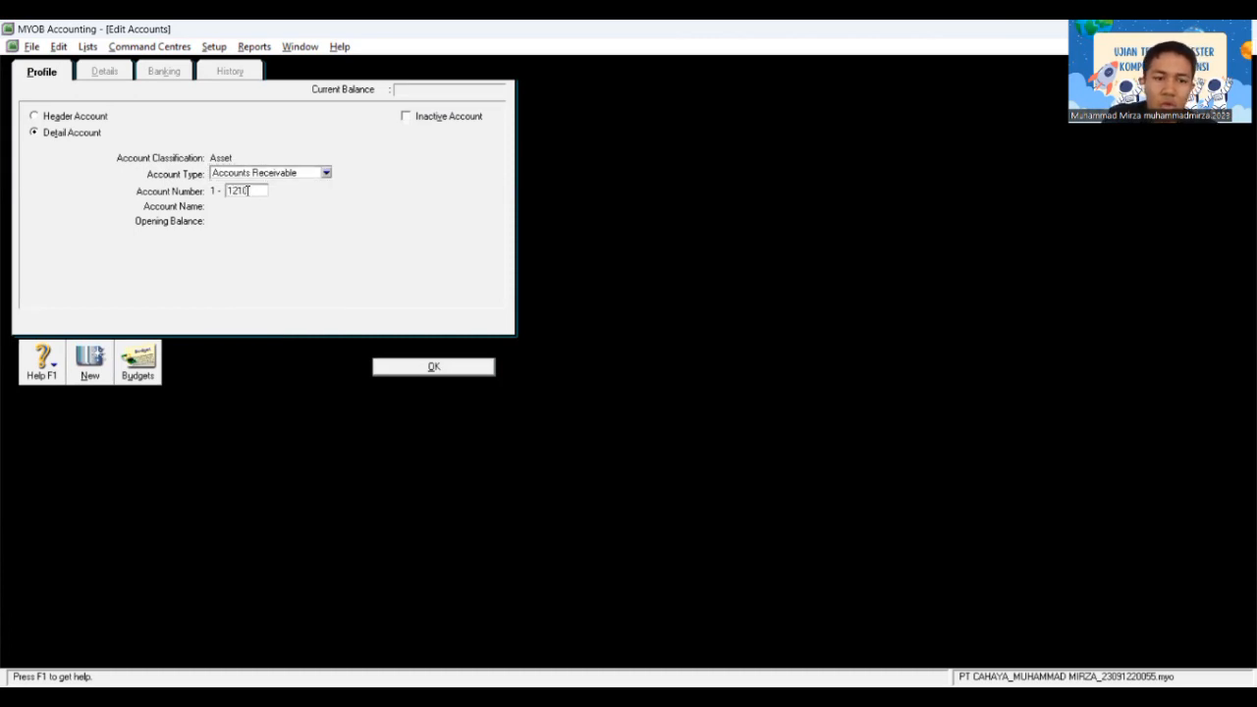
{"action": "key", "text": "Tab"}
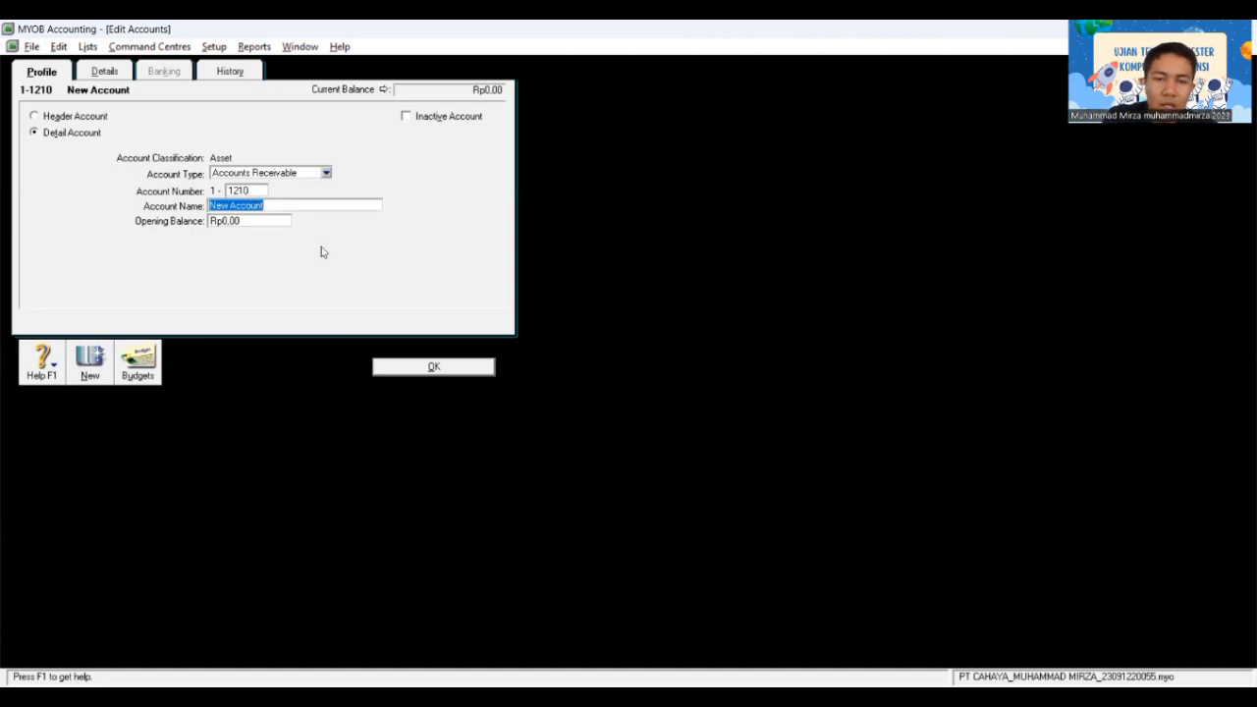
{"action": "key", "text": "BackSpace"}
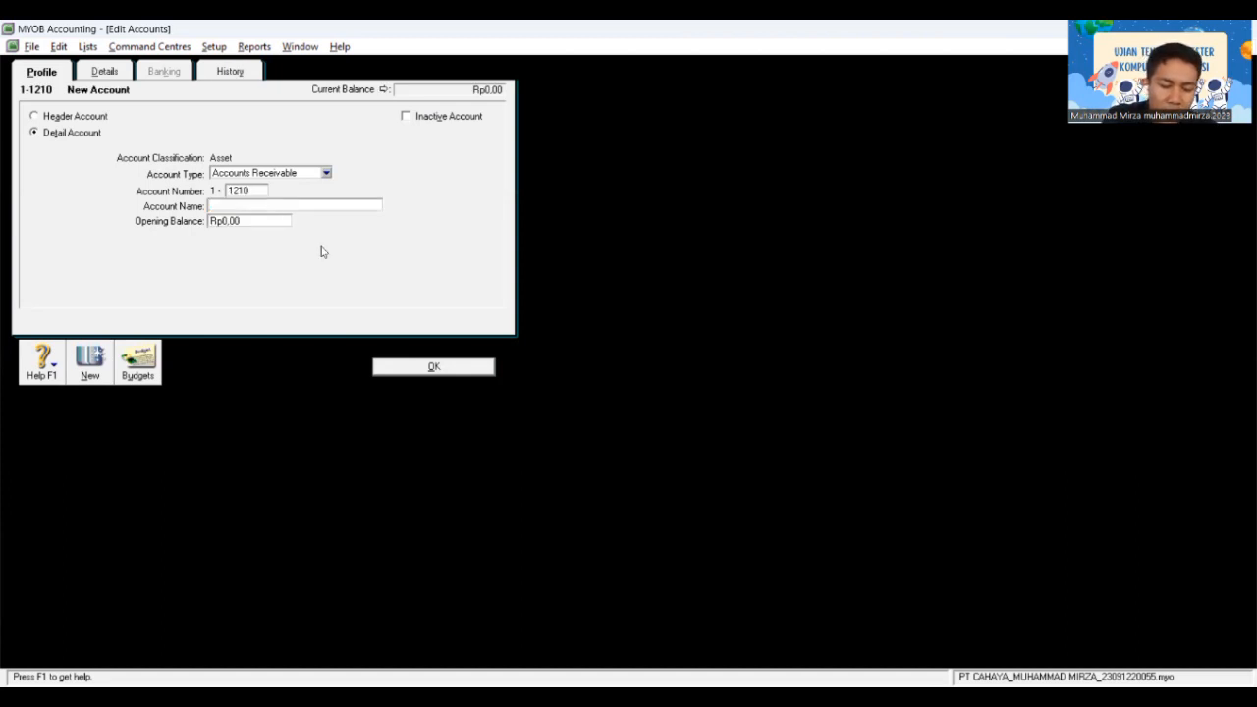
{"action": "type", "text": "Acc"}
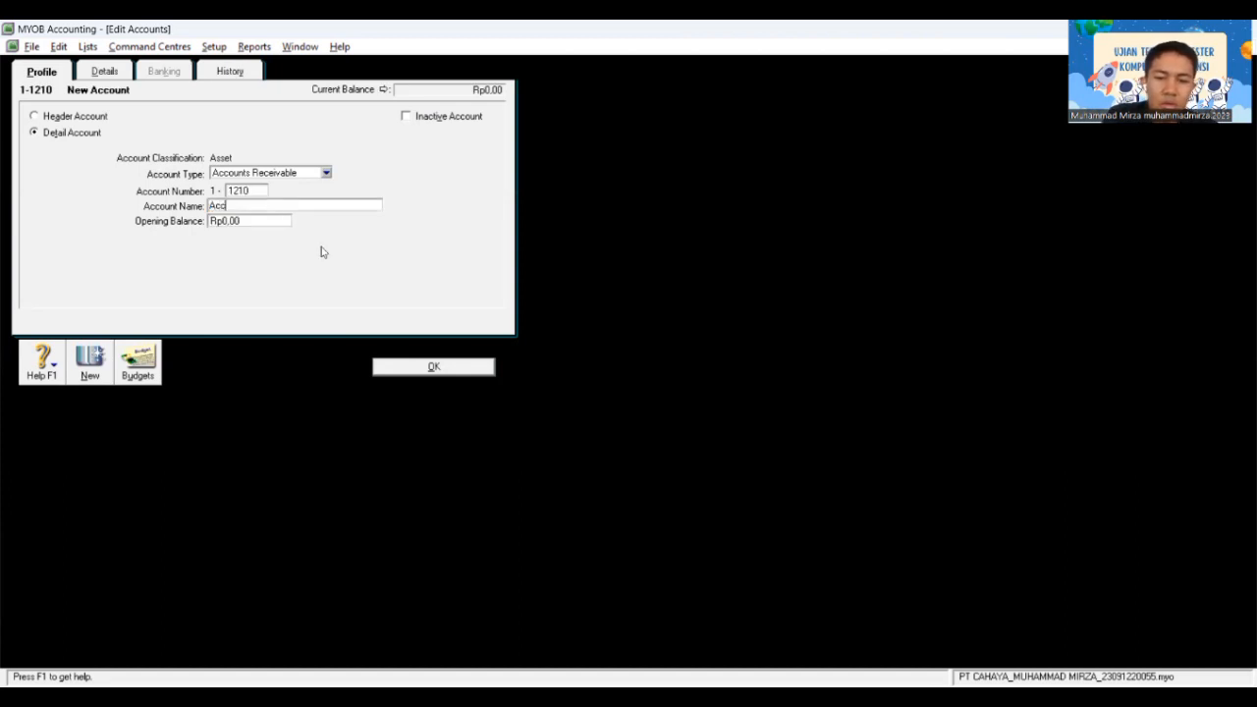
{"action": "type", "text": "ount Re"}
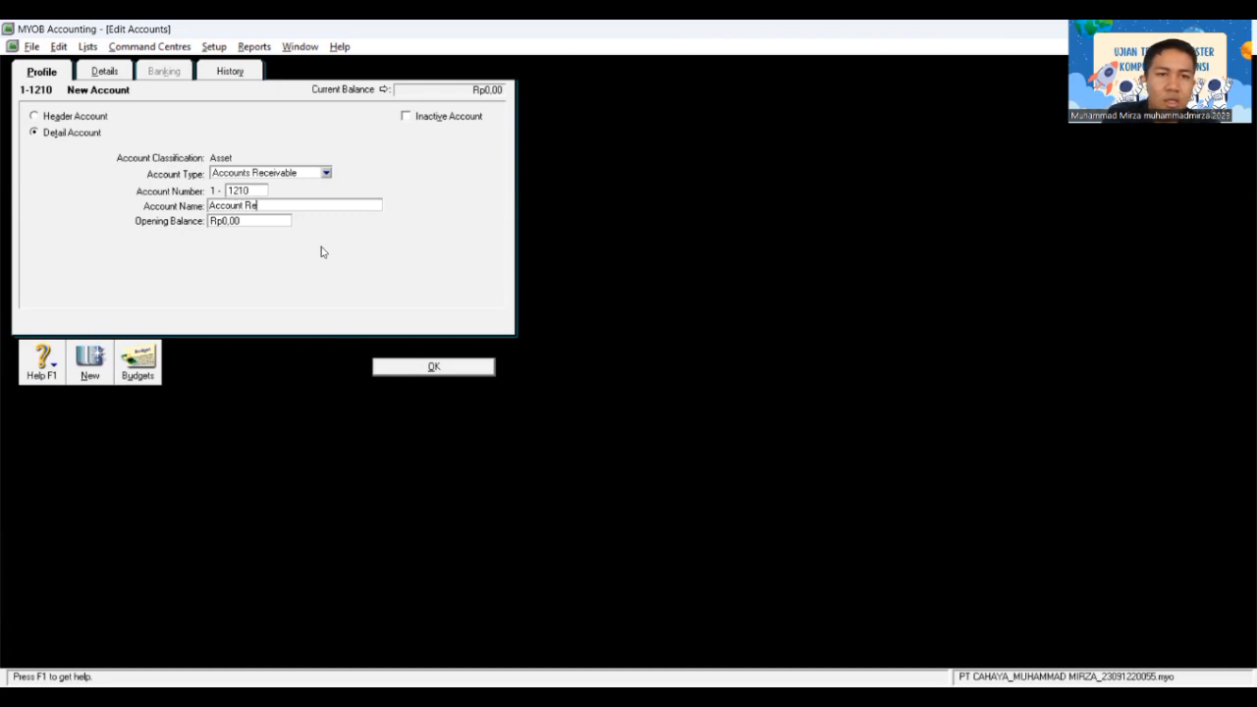
{"action": "type", "text": "ceivable"}
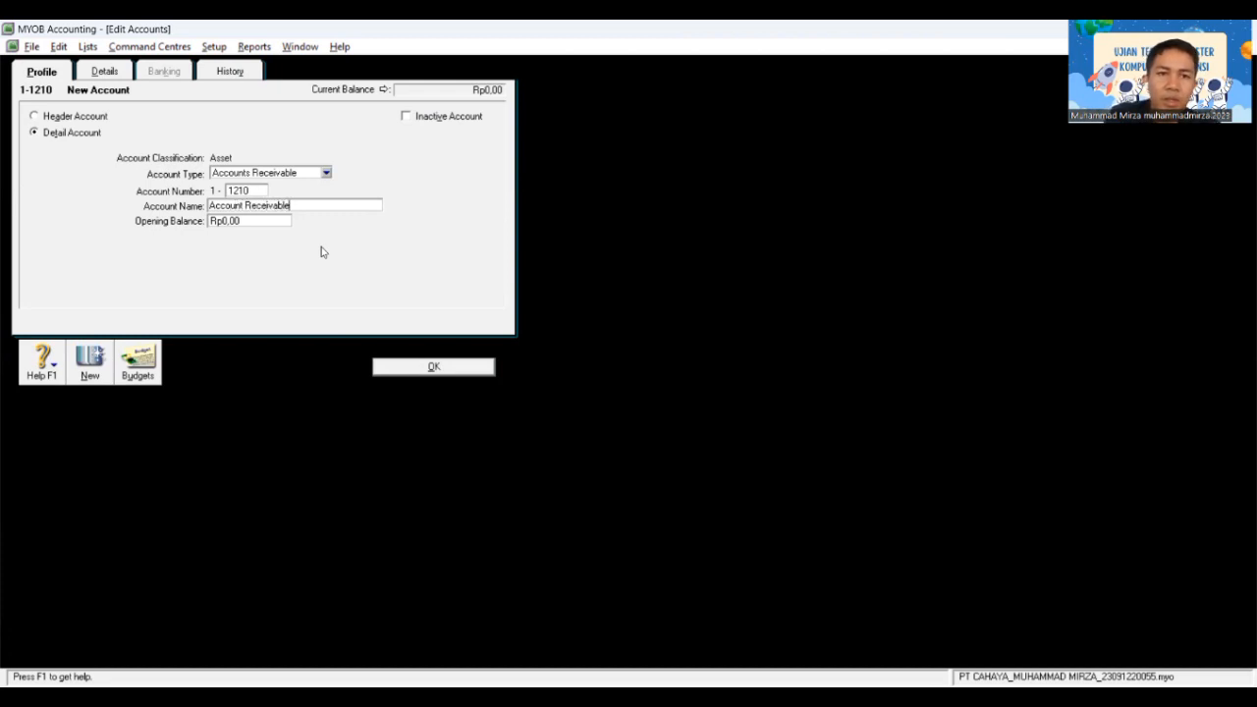
{"action": "left_click", "coordinate": [438, 366]}
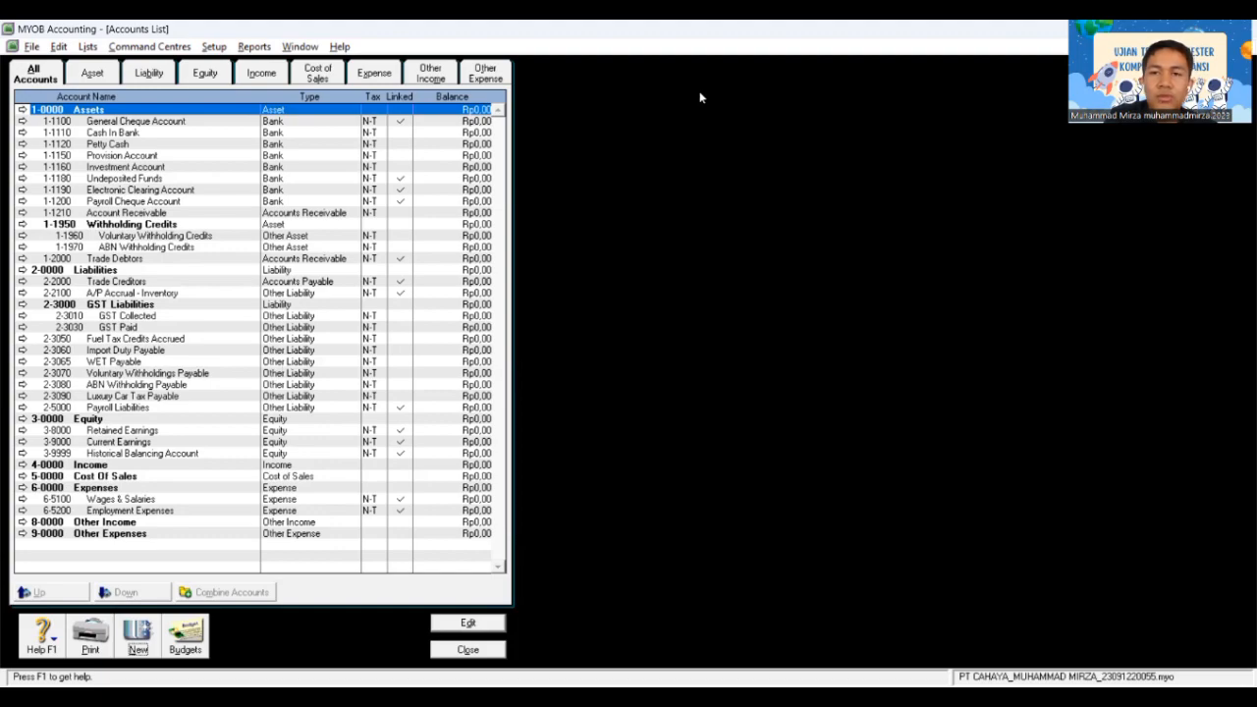
Step: Switch back to the MYOB window to continue building the chart of accounts
{"action": "key", "text": "alt+Tab"}
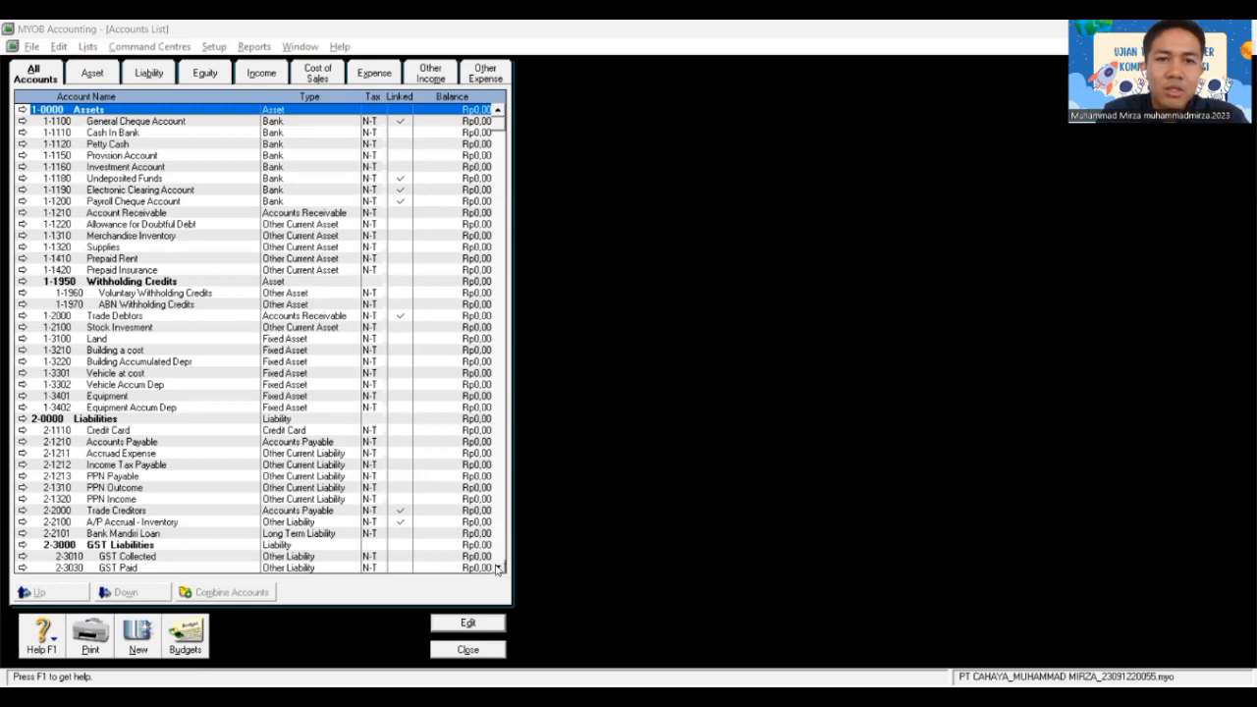
Step: Scroll through the Accounts List to review all the entered accounts
{"action": "scroll", "coordinate": [497, 570], "scroll_direction": "down", "scroll_amount": 8}
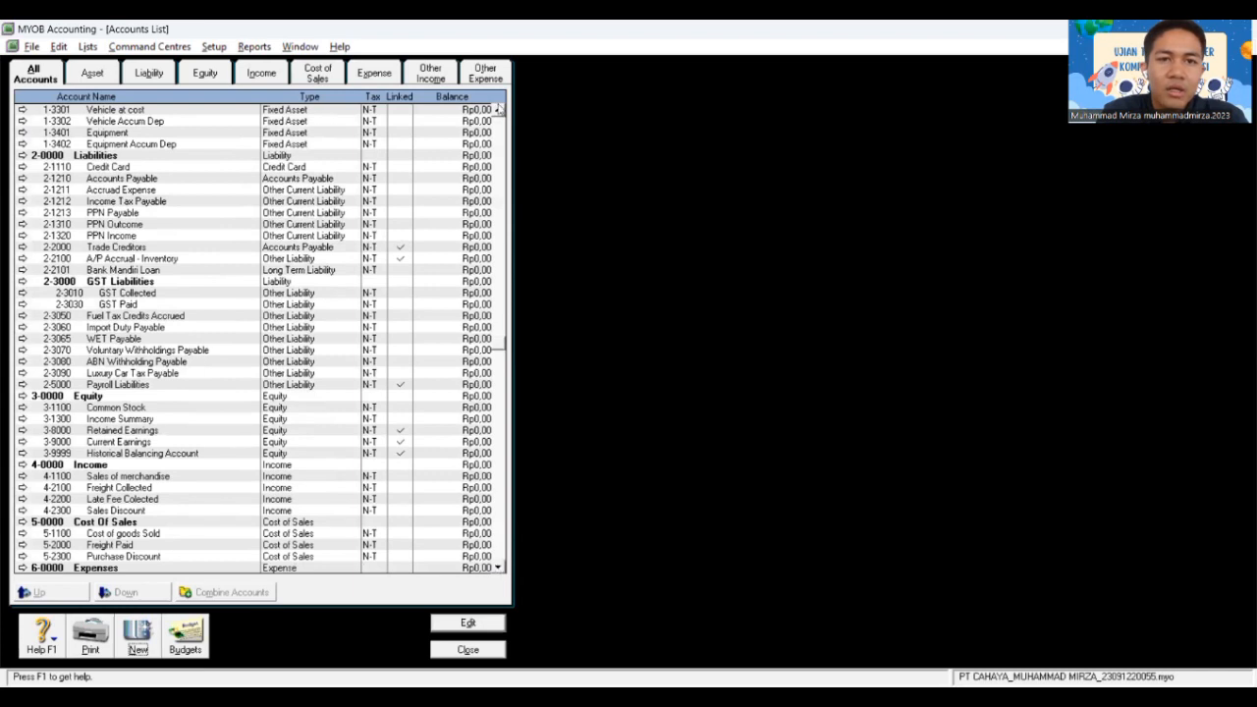
{"action": "scroll", "coordinate": [498, 110], "scroll_direction": "up", "scroll_amount": 3}
{"action": "scroll", "coordinate": [498, 110], "scroll_direction": "up", "scroll_amount": 5}
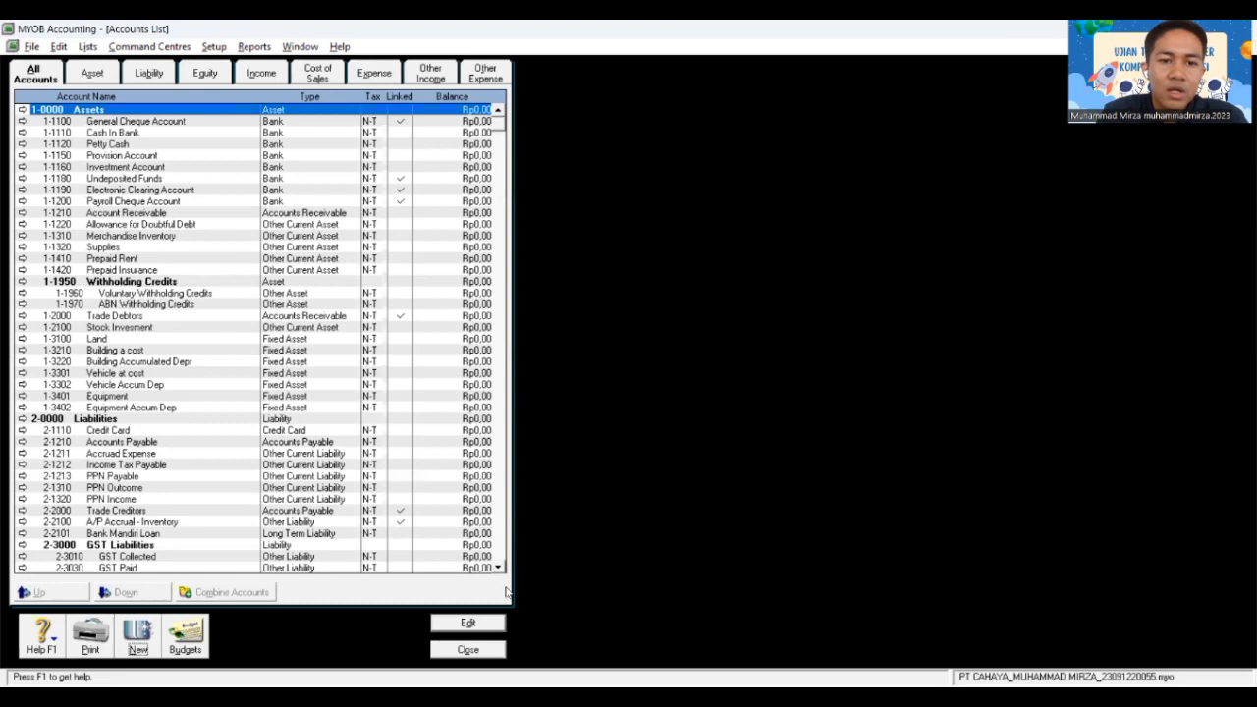
{"action": "scroll", "coordinate": [497, 568], "scroll_direction": "down", "scroll_amount": 5}
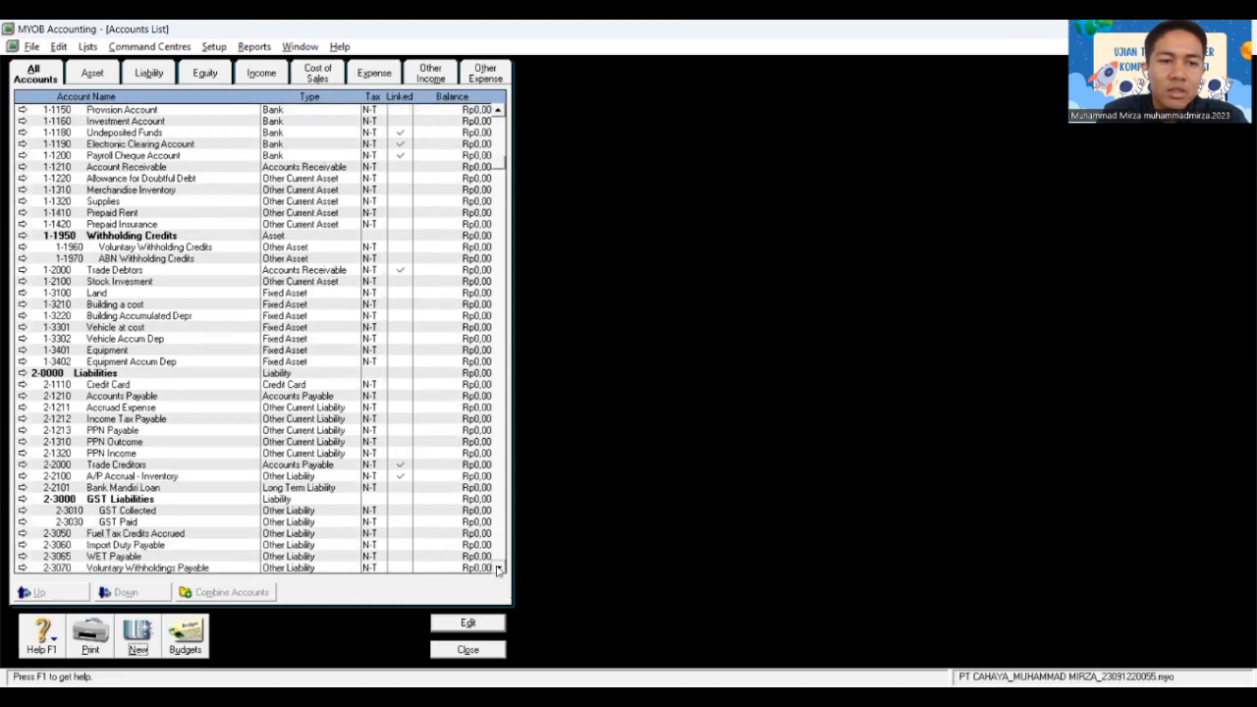
{"action": "scroll", "coordinate": [497, 569], "scroll_direction": "down", "scroll_amount": 5}
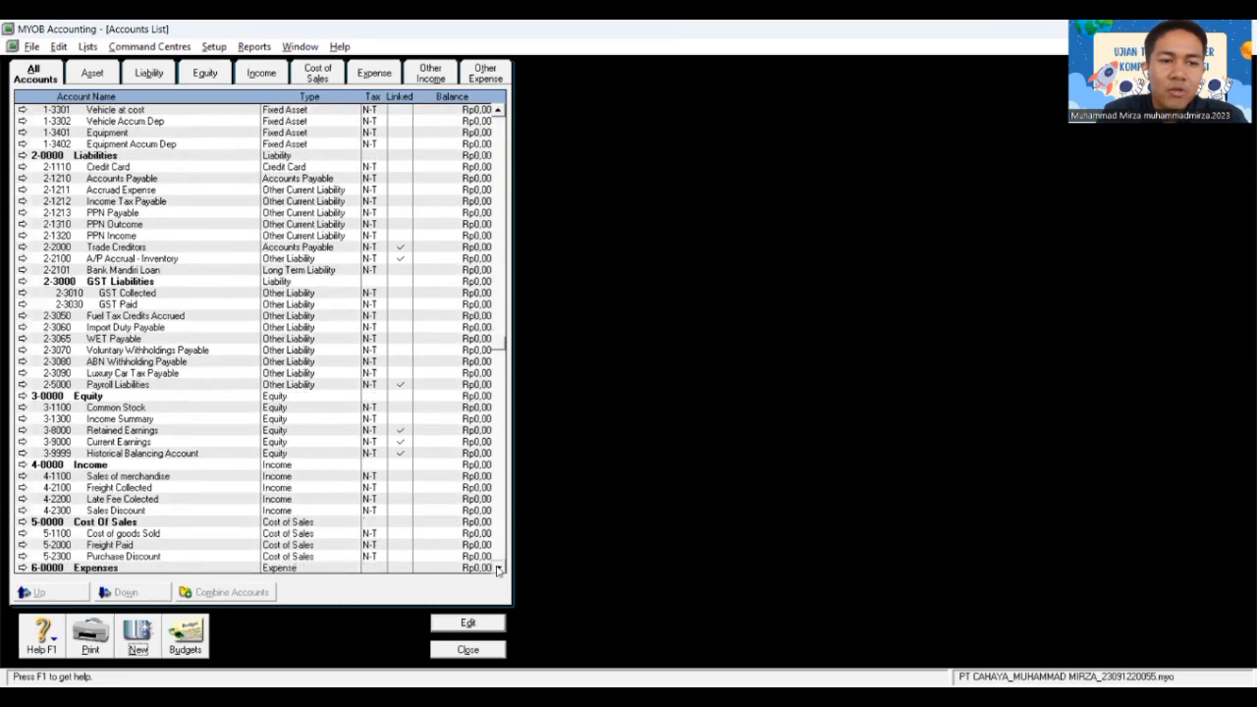
{"action": "scroll", "coordinate": [498, 568], "scroll_direction": "down", "scroll_amount": 3}
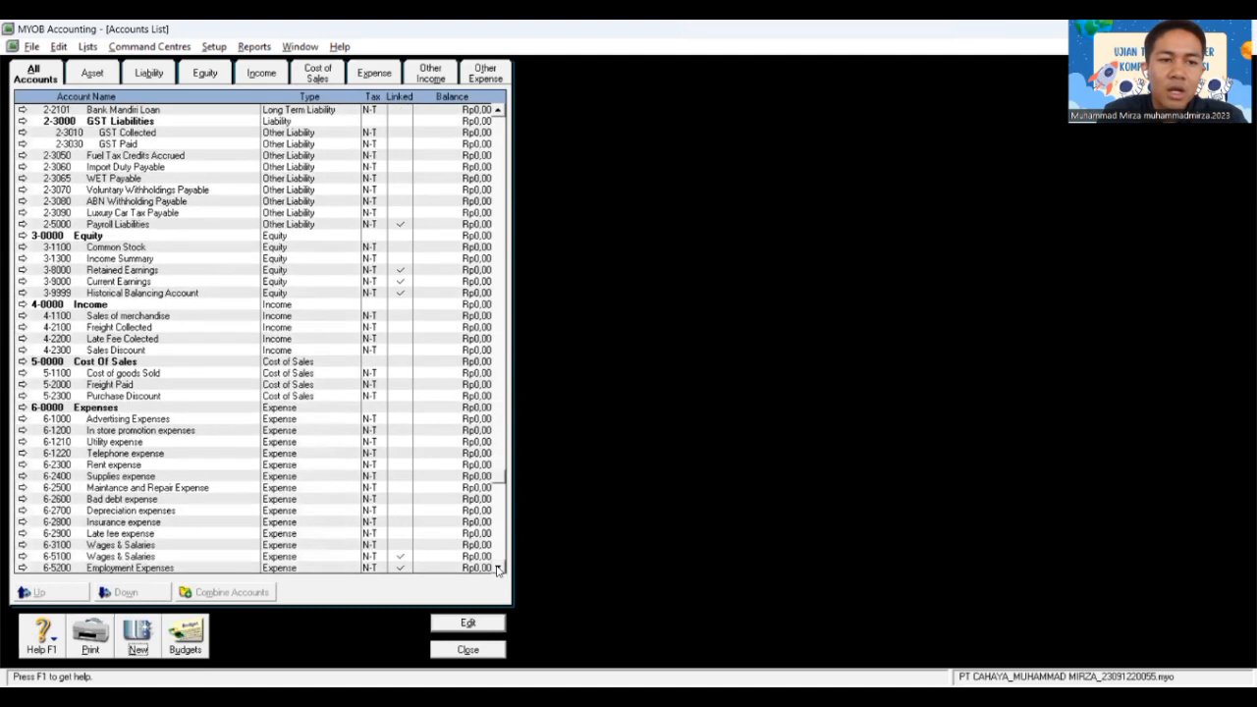
{"action": "scroll", "coordinate": [498, 569], "scroll_direction": "down", "scroll_amount": 1}
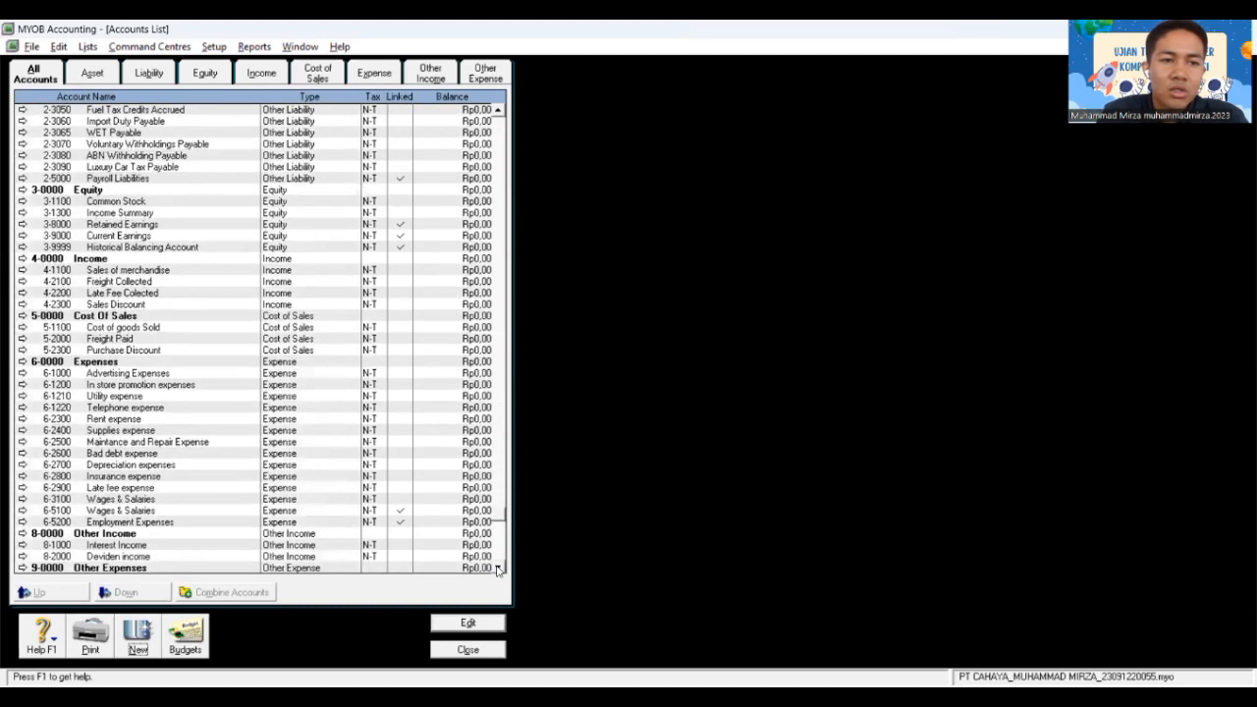
{"action": "scroll", "coordinate": [498, 568], "scroll_direction": "down", "scroll_amount": 2}
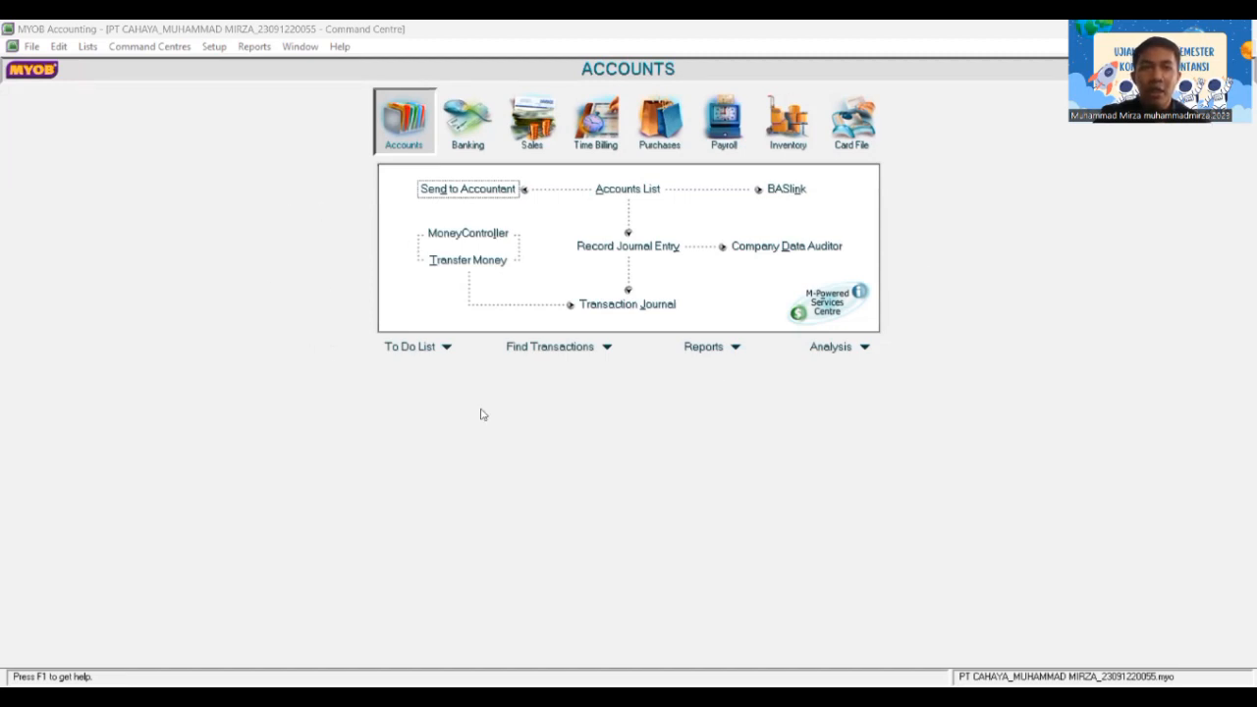
Step: Open the Tax Code List from the Lists menu
{"action": "left_click", "coordinate": [87, 47]}
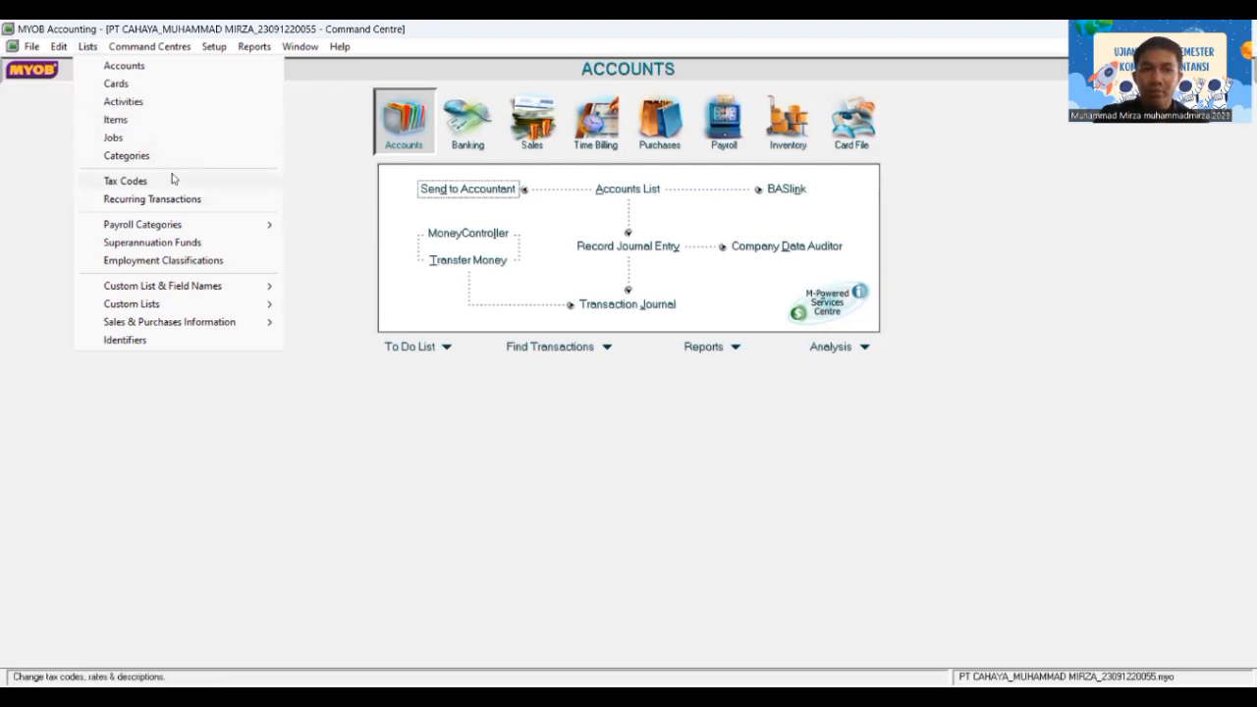
{"action": "left_click", "coordinate": [126, 181]}
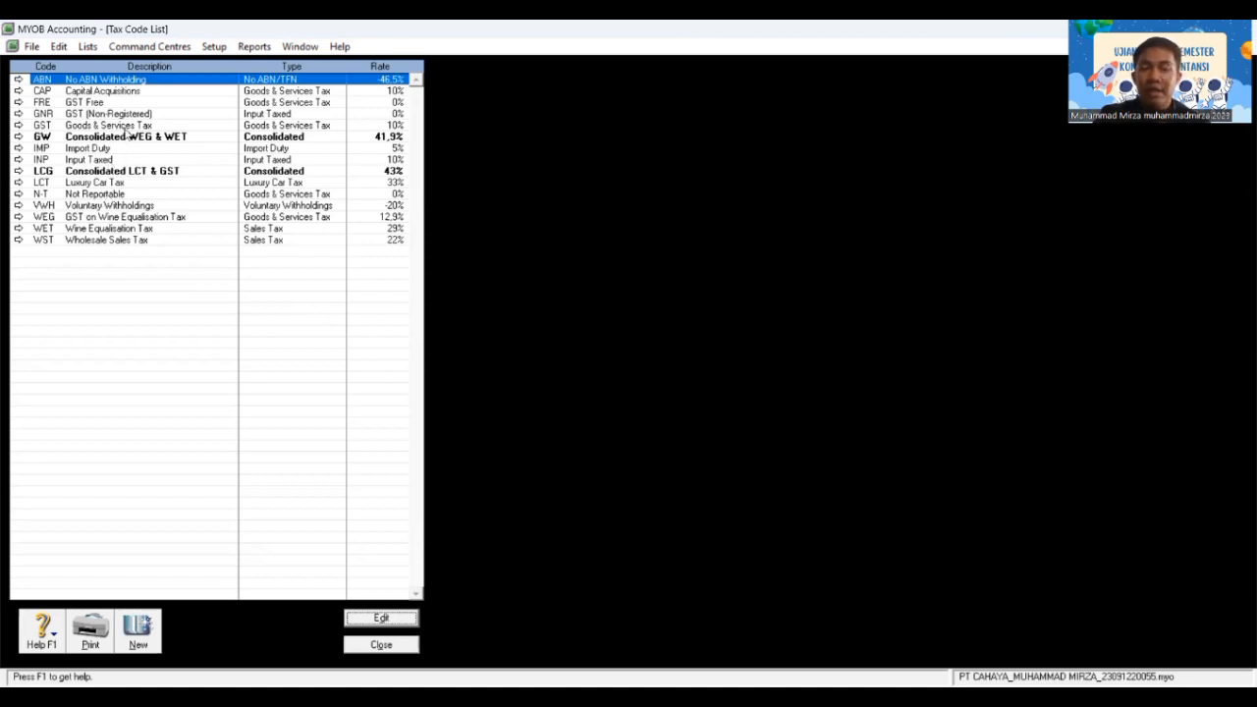
Step: Delete the ABN, CAP and FRE tax codes
{"action": "double_click", "coordinate": [133, 83]}
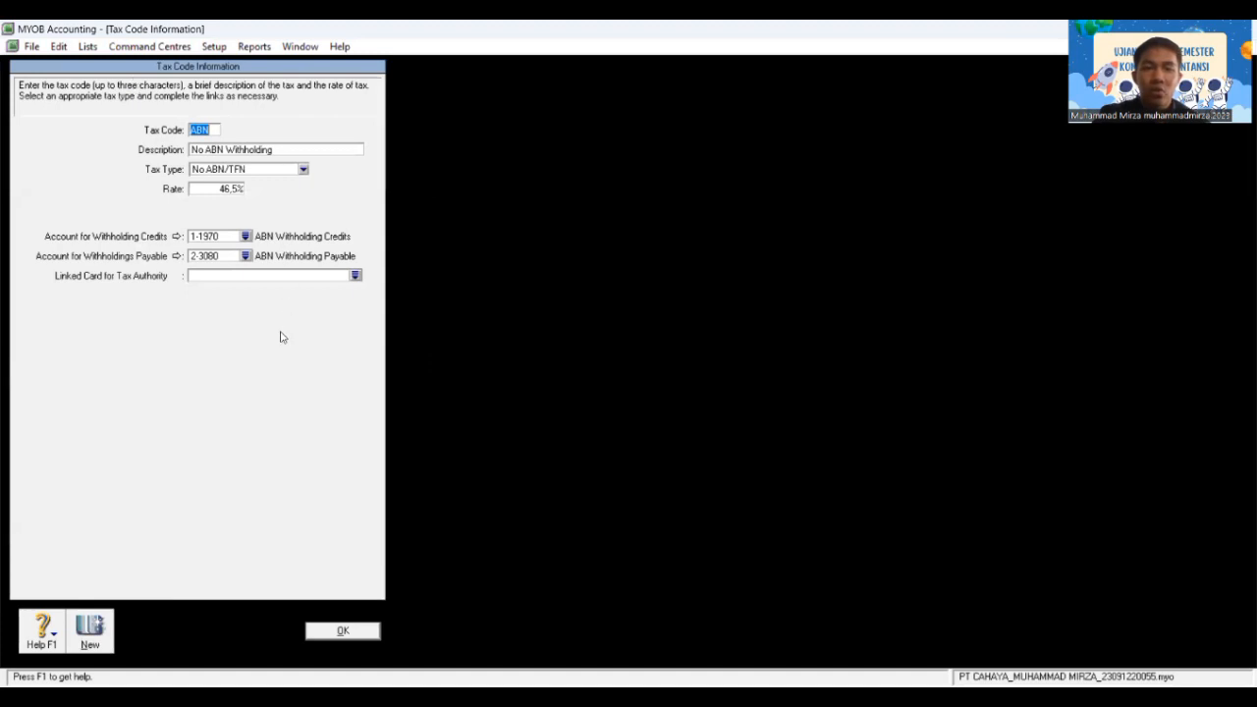
{"action": "right_click", "coordinate": [281, 336]}
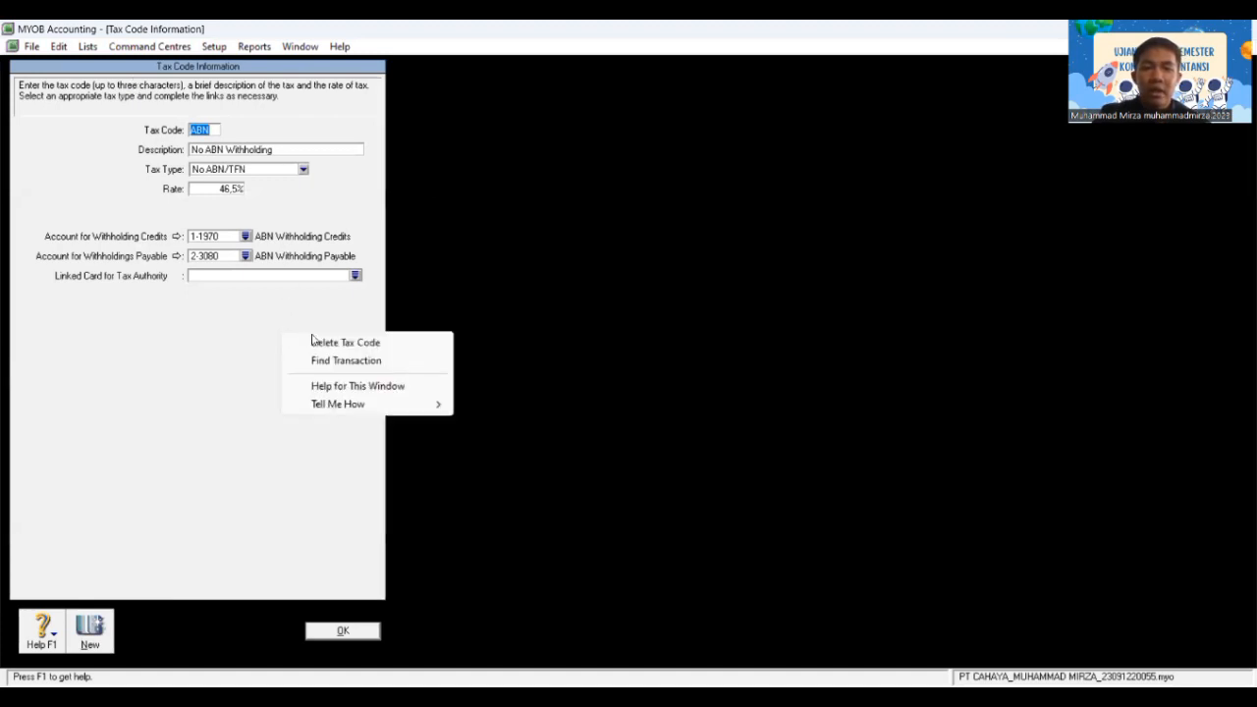
{"action": "left_click", "coordinate": [316, 341]}
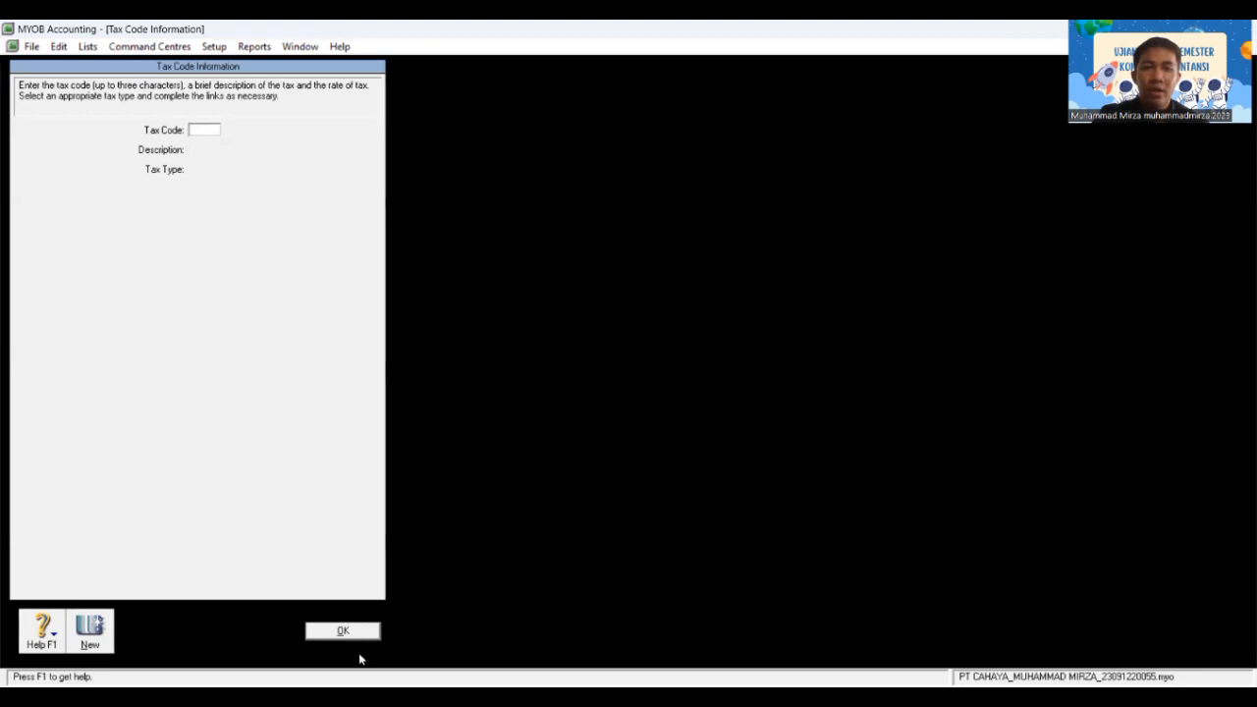
{"action": "left_click", "coordinate": [343, 631]}
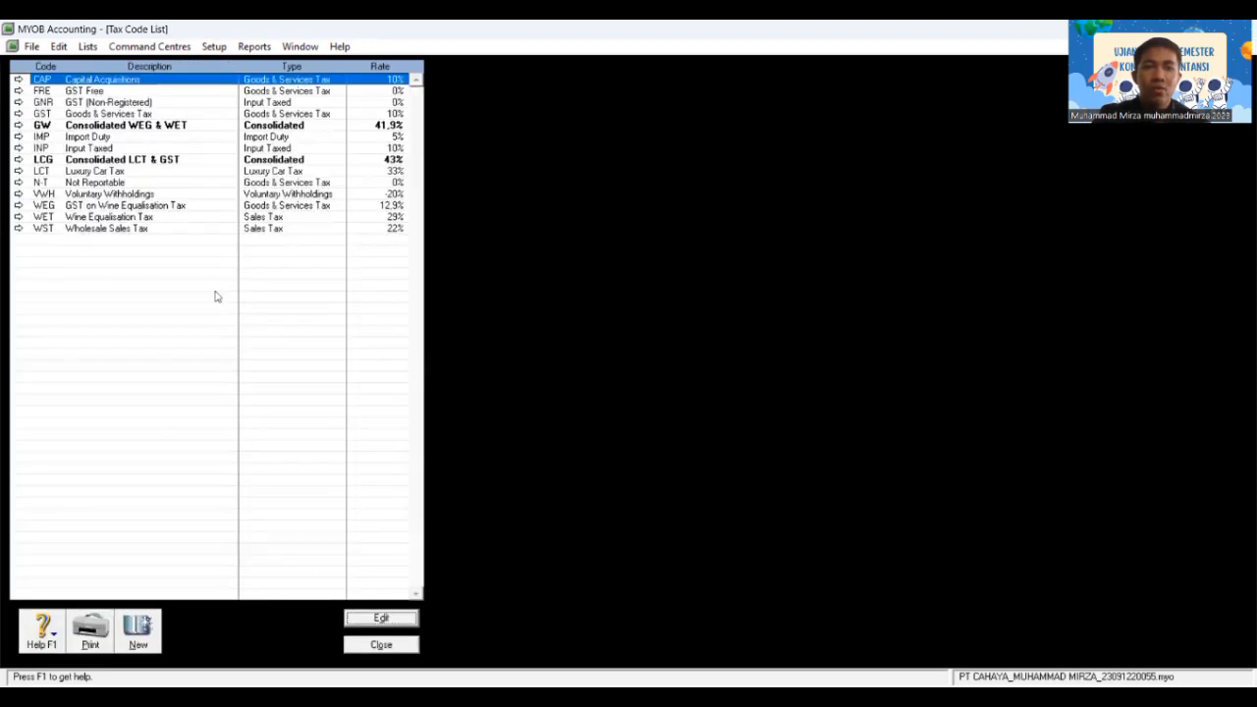
{"action": "right_click", "coordinate": [100, 86]}
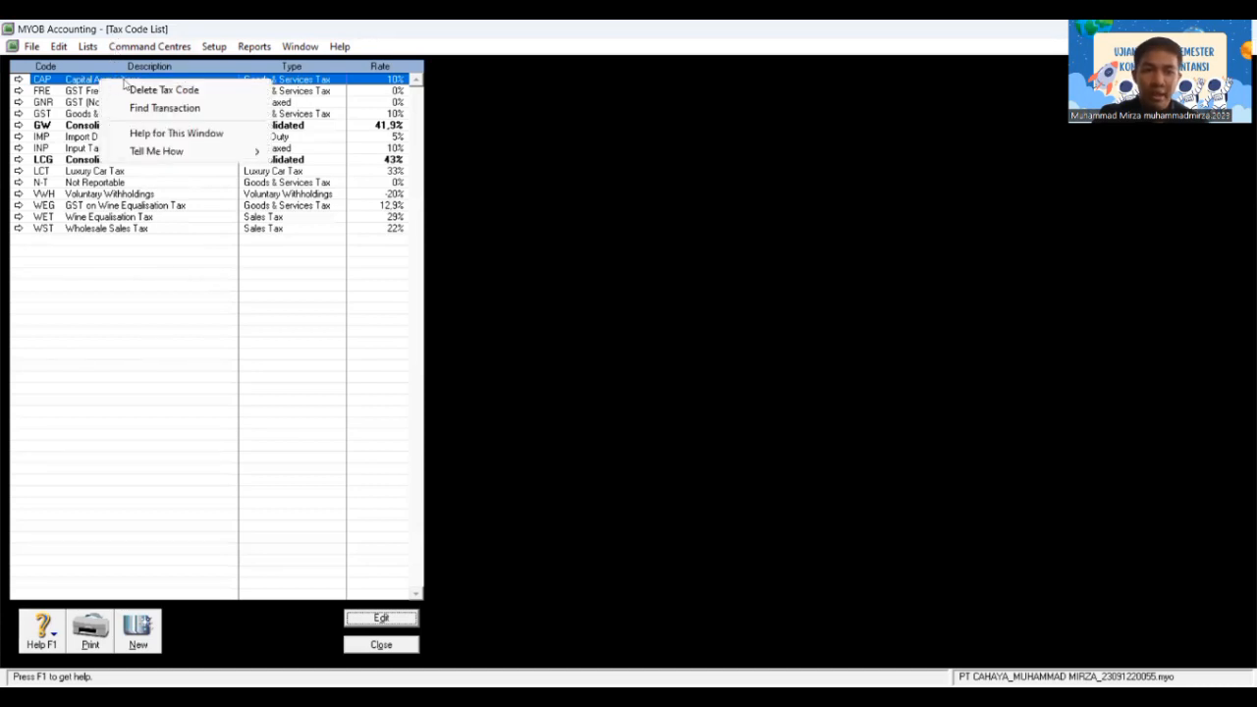
{"action": "left_click", "coordinate": [137, 90]}
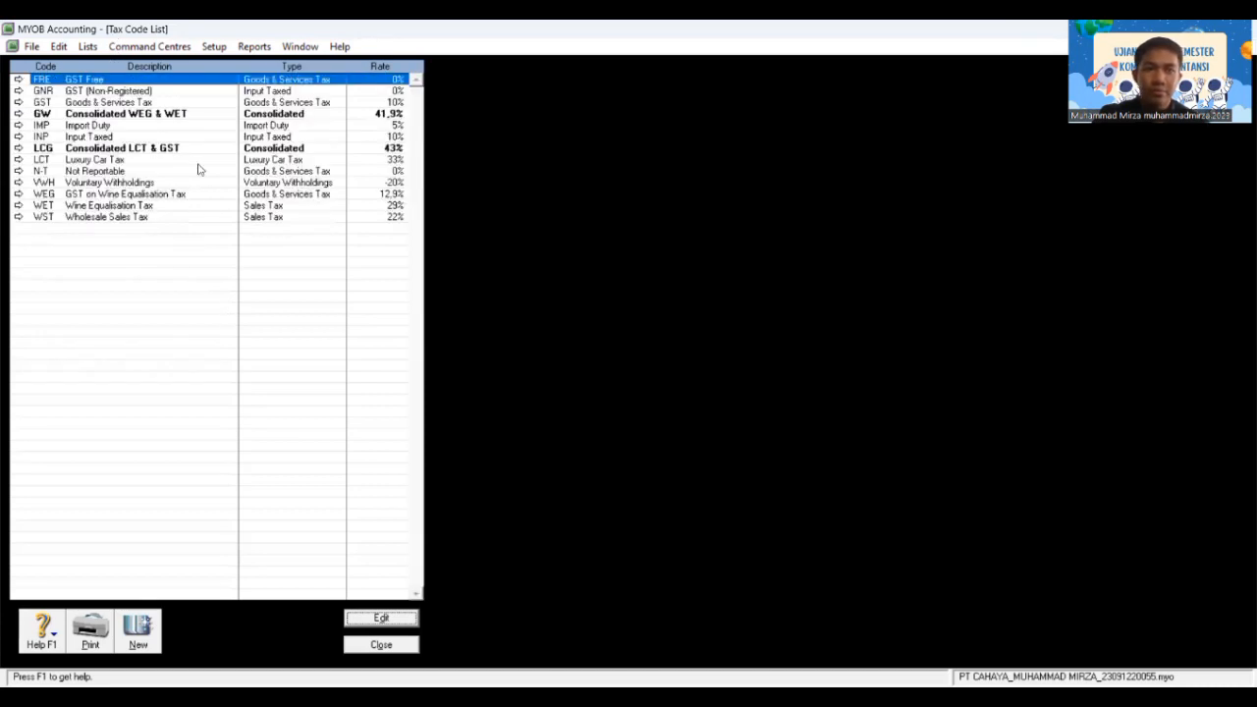
{"action": "key", "text": "Return"}
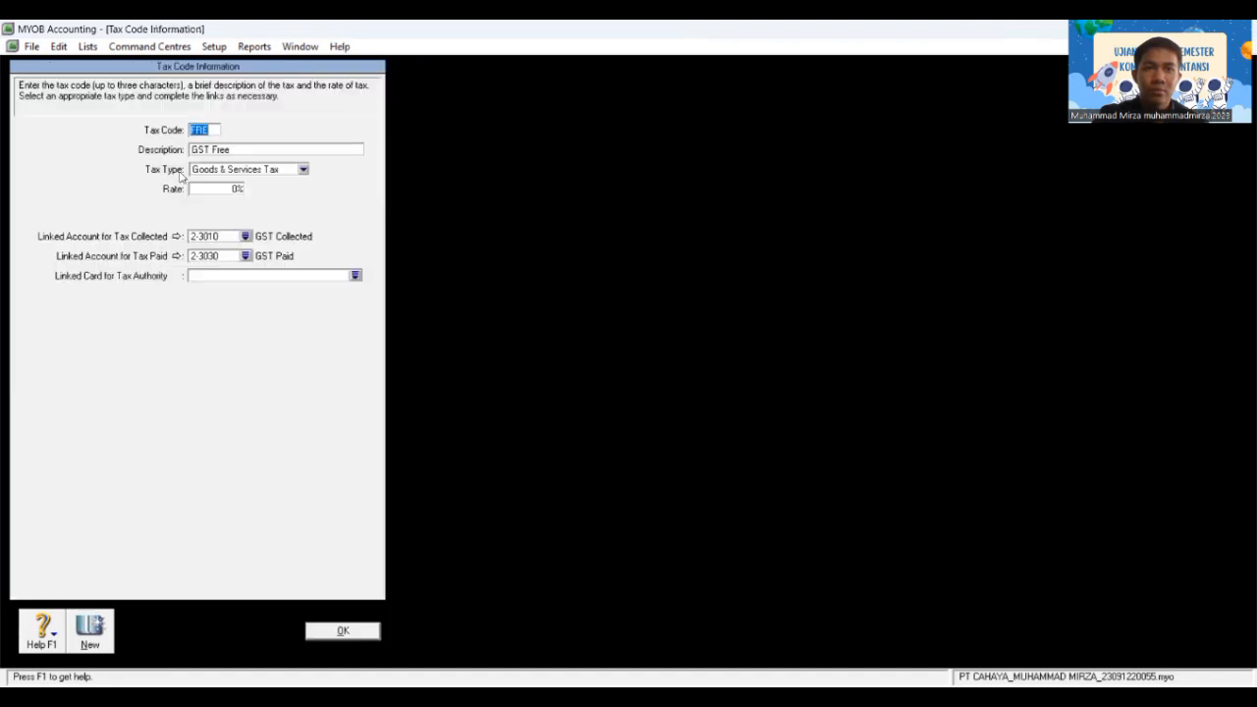
{"action": "right_click", "coordinate": [258, 306]}
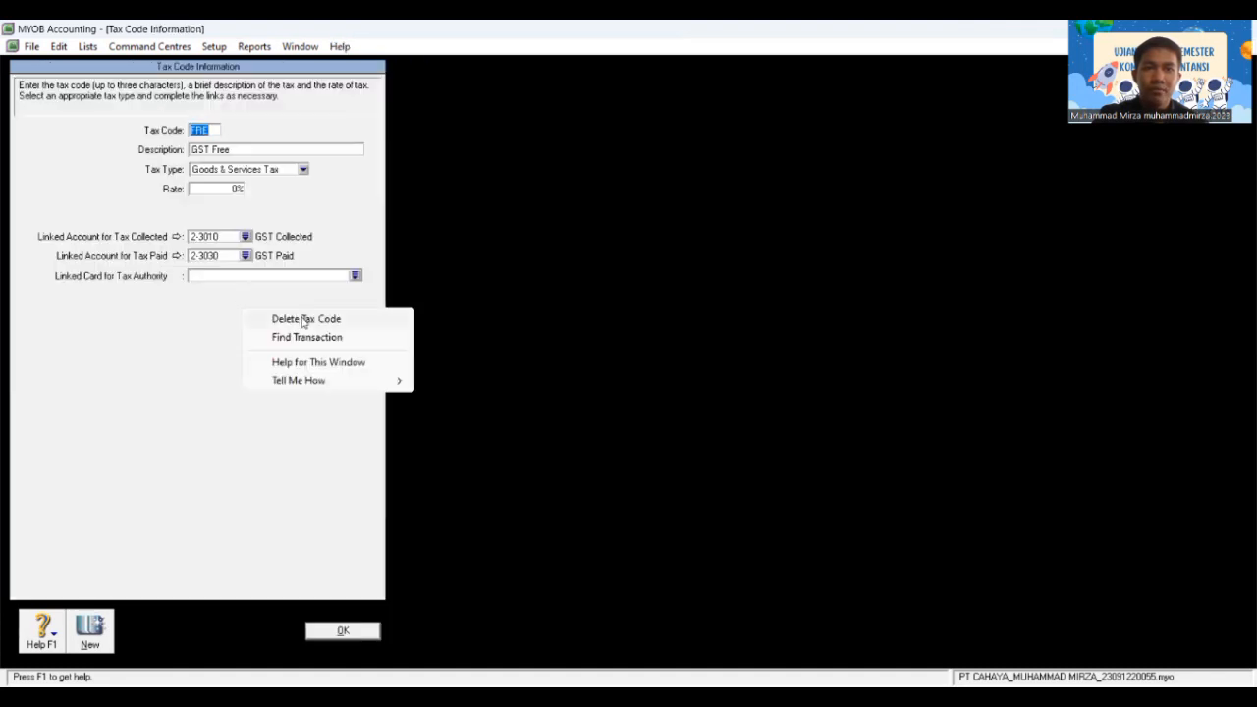
{"action": "left_click", "coordinate": [299, 318]}
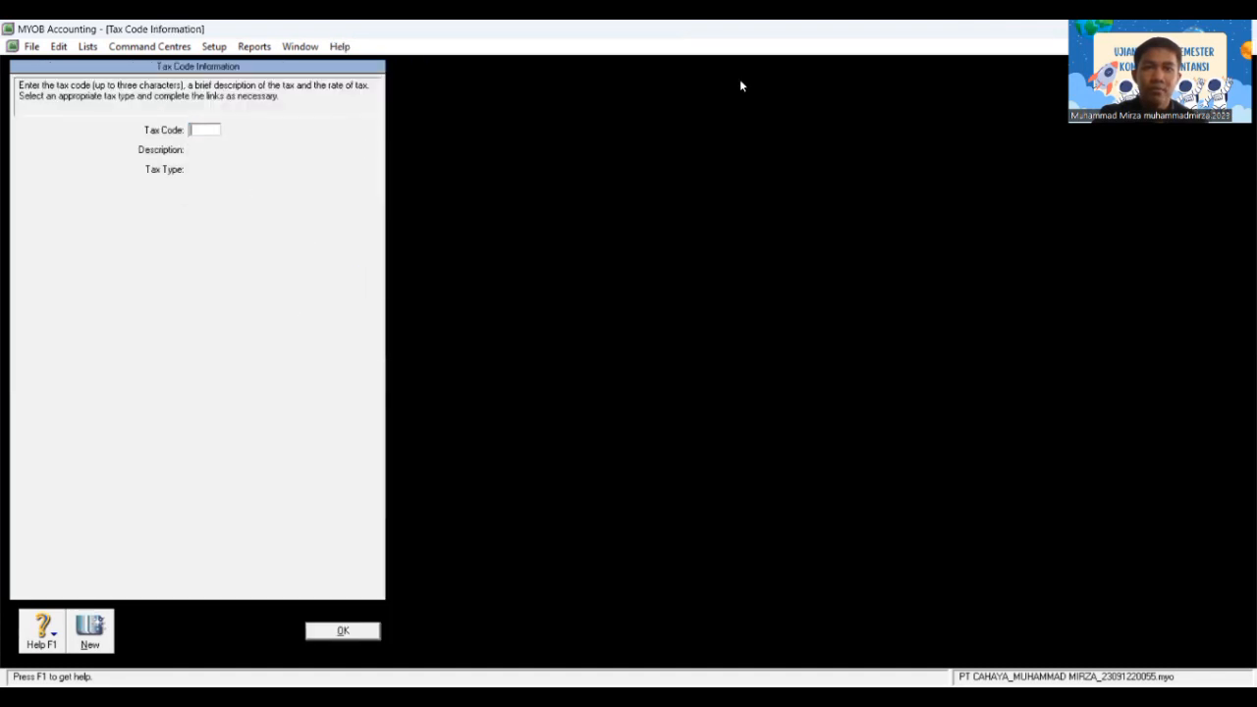
{"action": "left_click", "coordinate": [346, 630]}
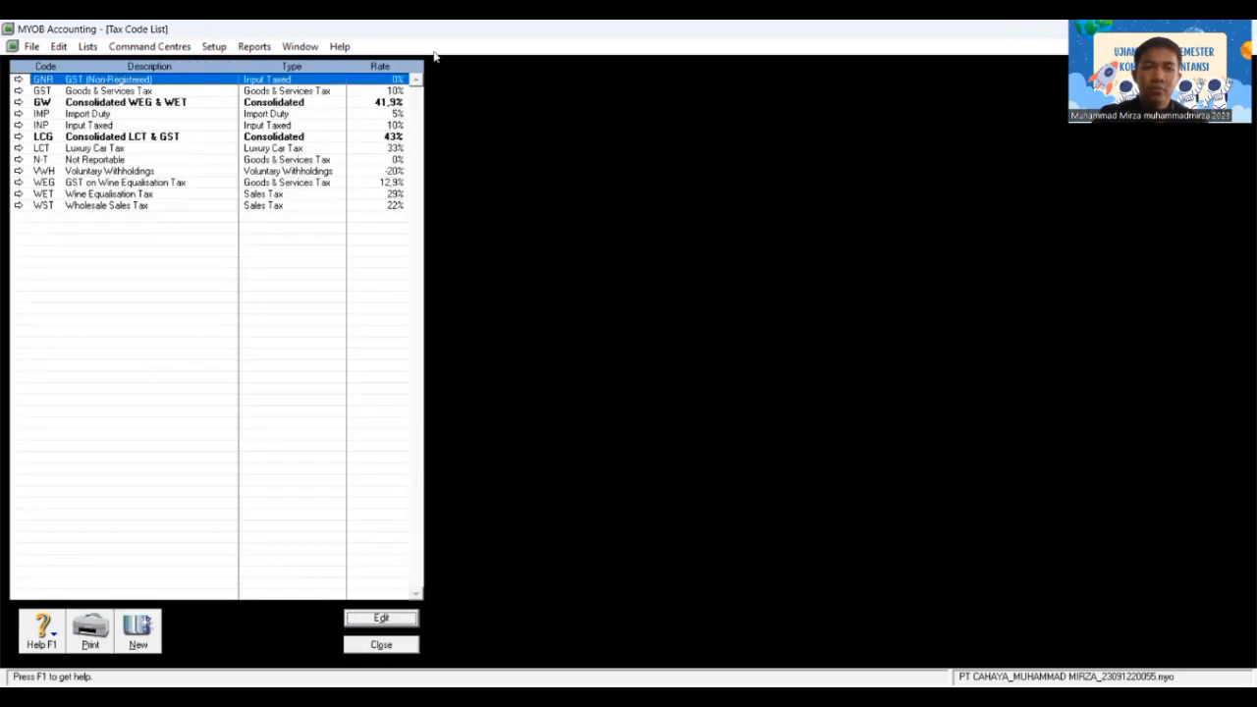
Step: Delete the GNR, GW and IMP tax codes
{"action": "right_click", "coordinate": [298, 82]}
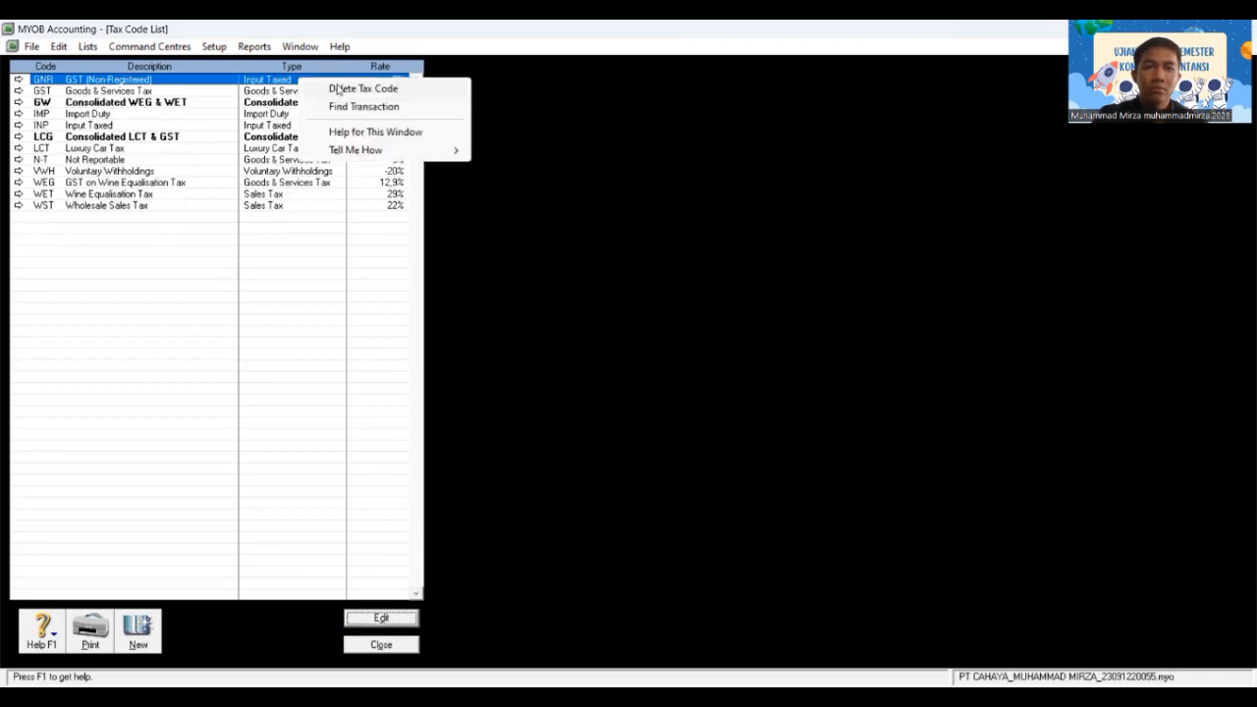
{"action": "left_click", "coordinate": [354, 87]}
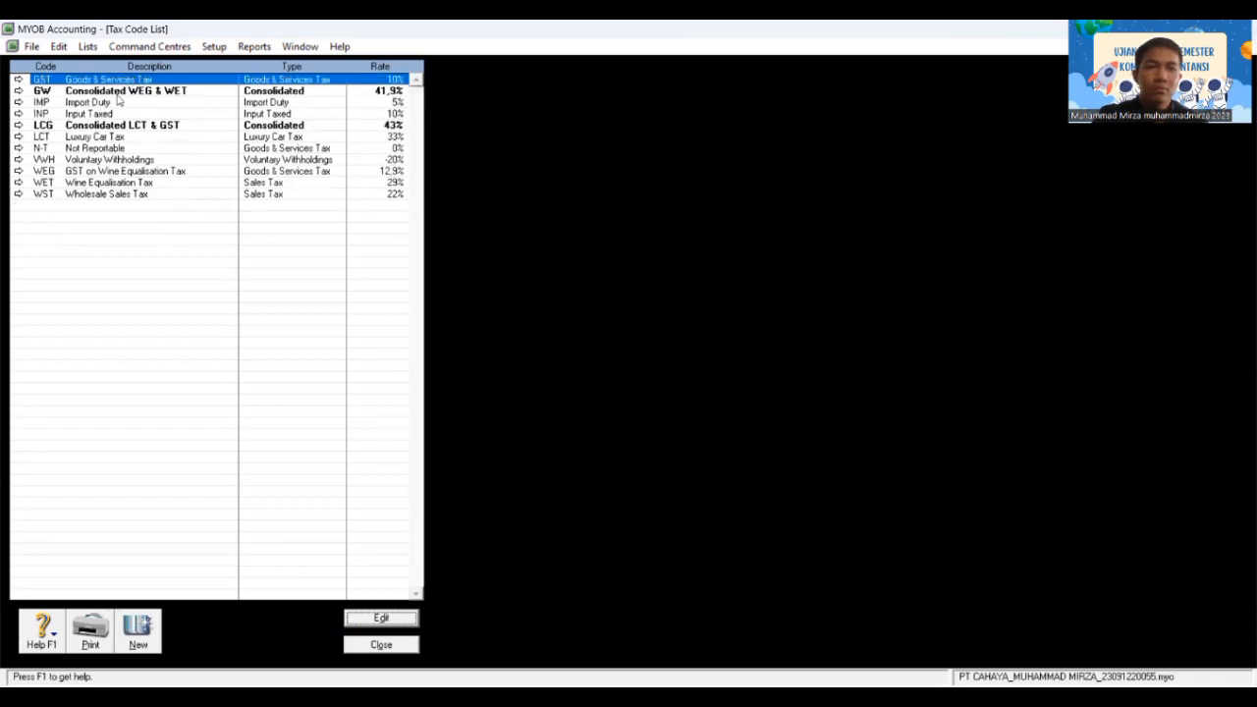
{"action": "double_click", "coordinate": [104, 93]}
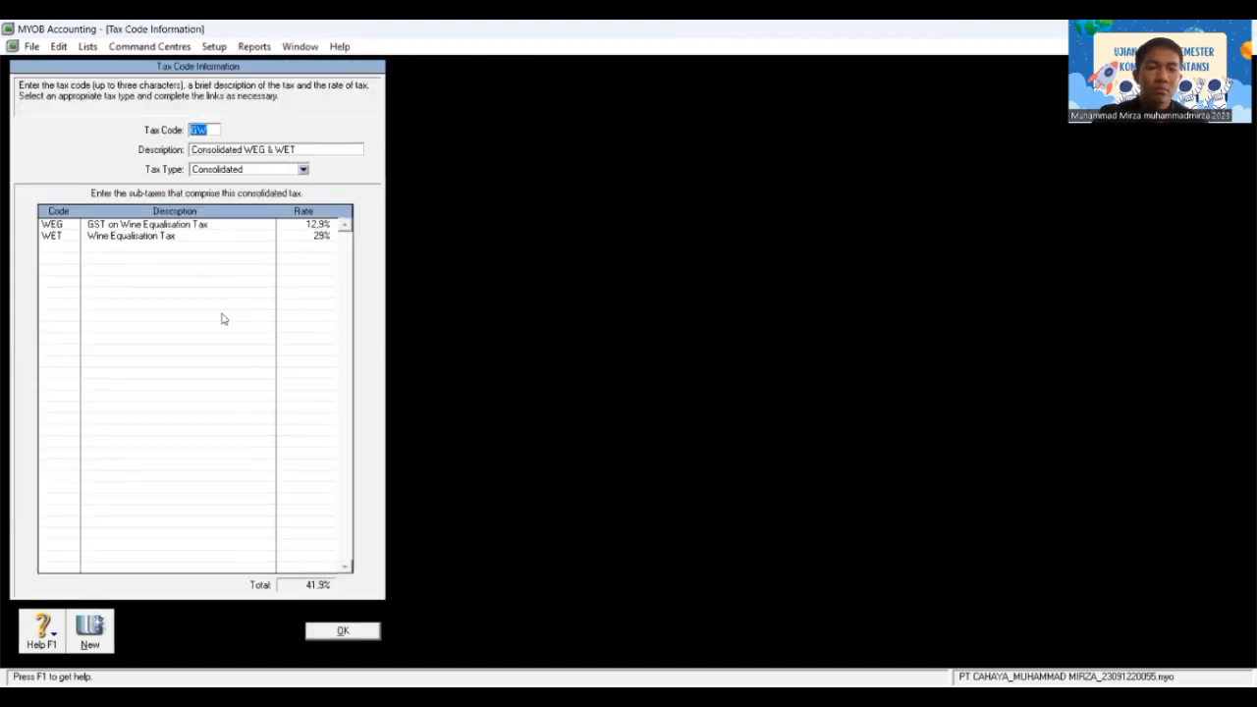
{"action": "right_click", "coordinate": [223, 316]}
{"action": "left_click", "coordinate": [320, 327]}
{"action": "left_click", "coordinate": [335, 629]}
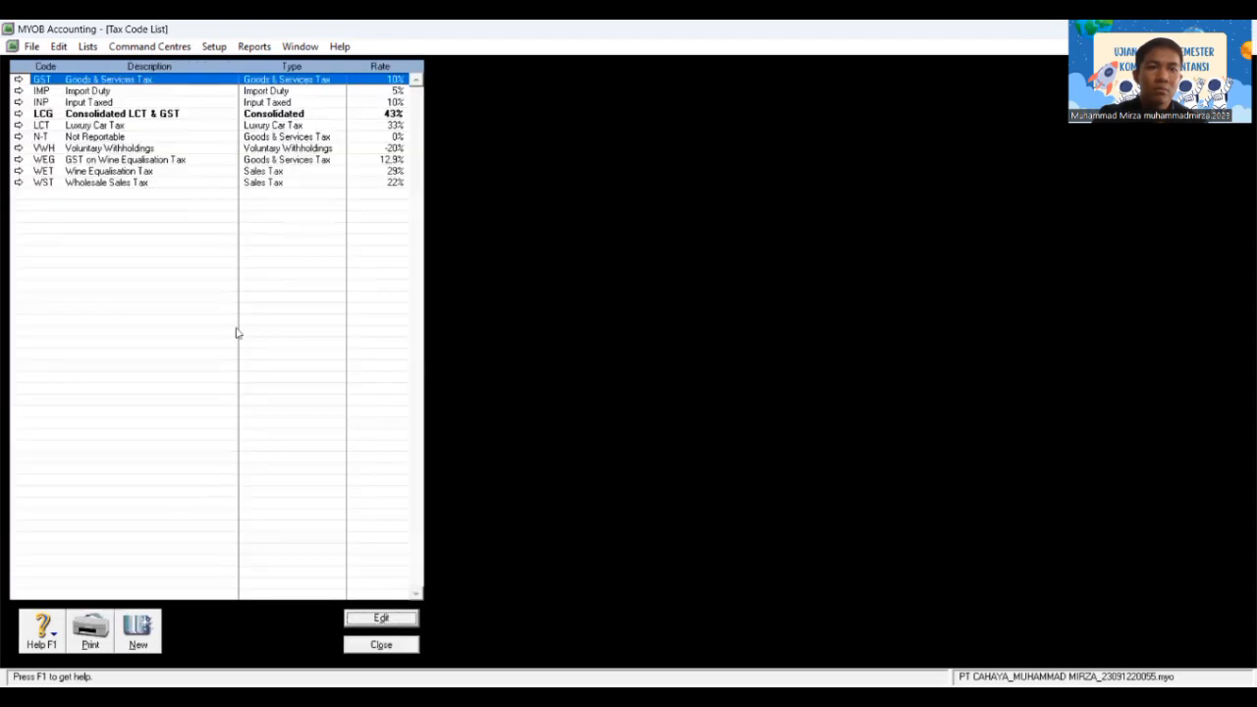
{"action": "double_click", "coordinate": [65, 91]}
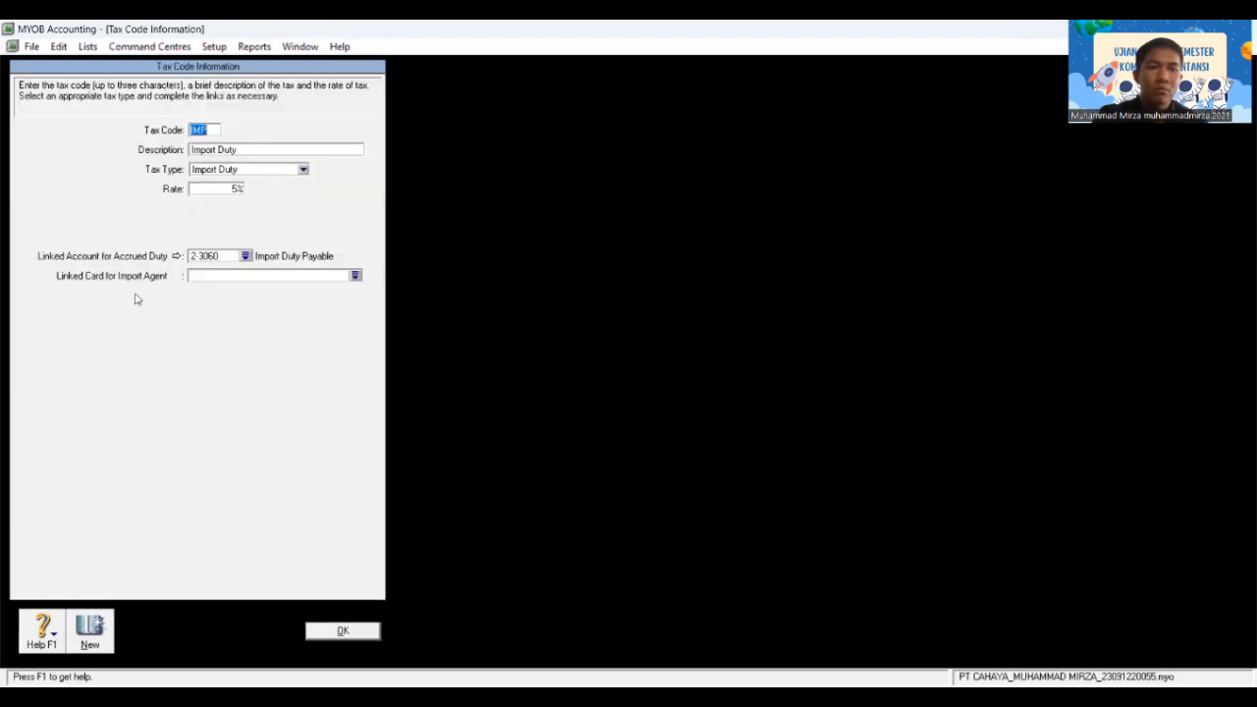
{"action": "right_click", "coordinate": [185, 368]}
{"action": "left_click", "coordinate": [184, 360]}
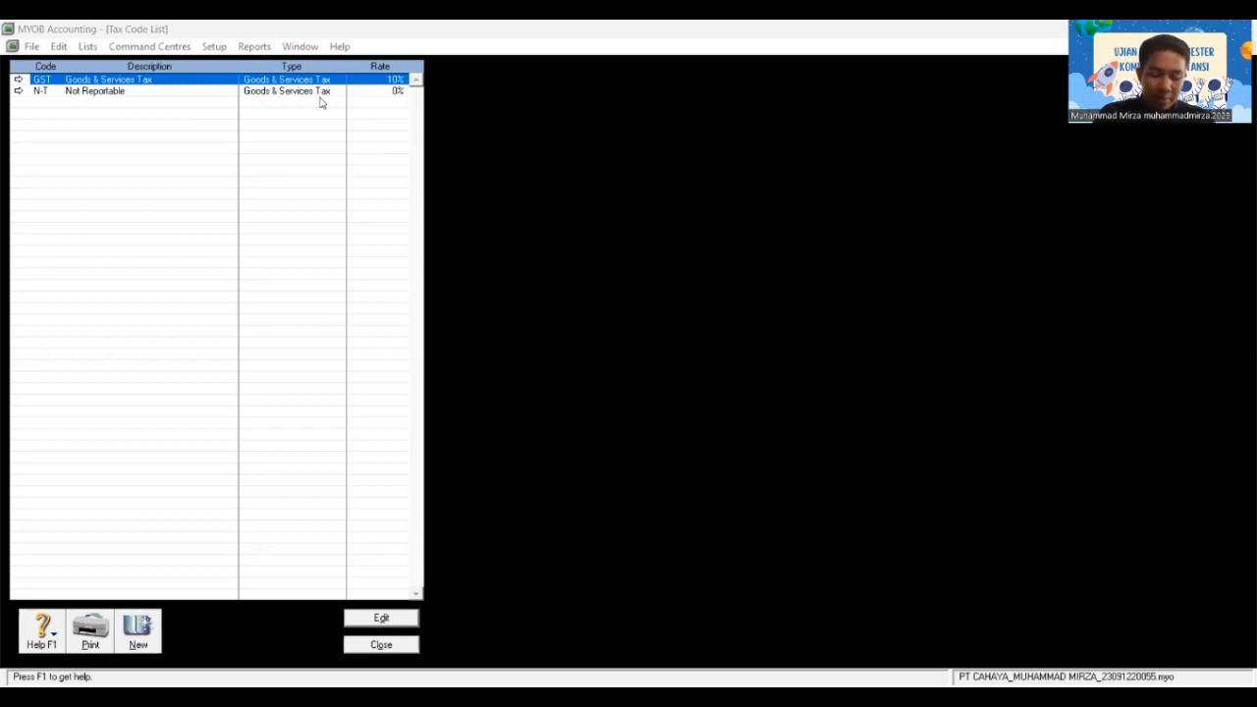
Step: Change code GST to PPN, accept the warning, and replace its description with 'Pajak Pertambahan Nilai'
{"action": "double_click", "coordinate": [180, 83]}
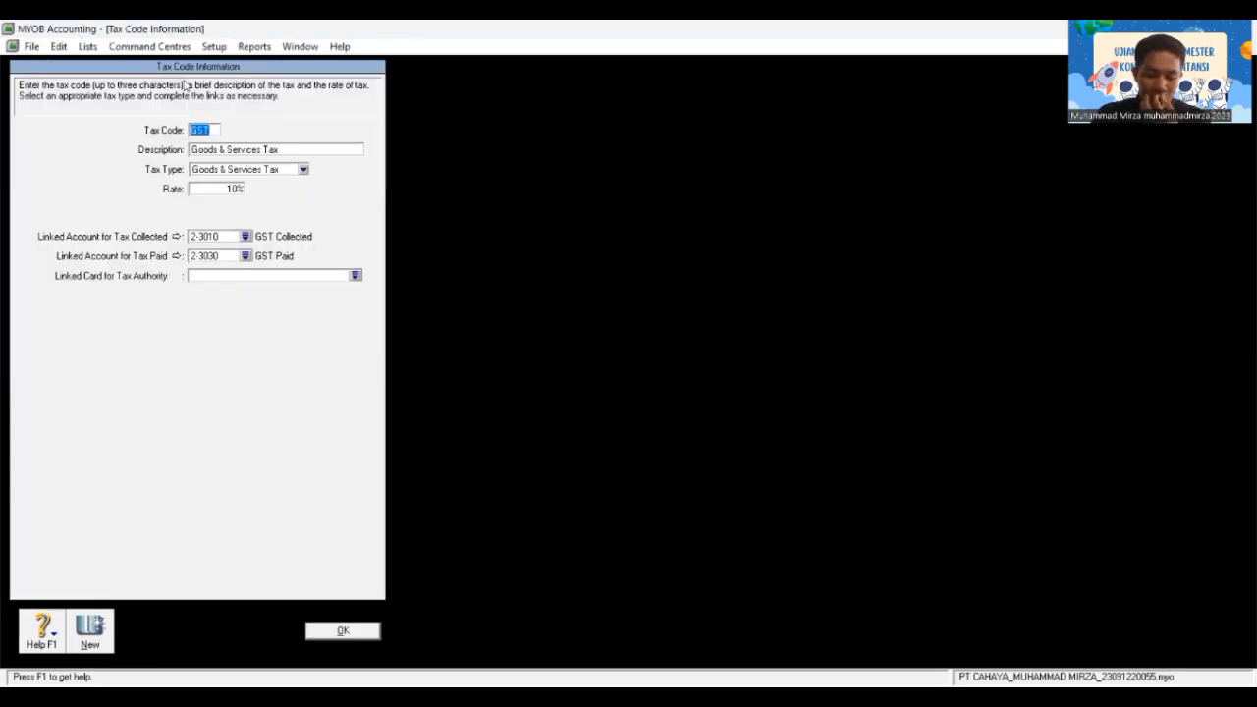
{"action": "left_click", "coordinate": [217, 129]}
{"action": "key", "text": "BackSpace"}
{"action": "key", "text": "BackSpace"}
{"action": "key", "text": "BackSpace"}
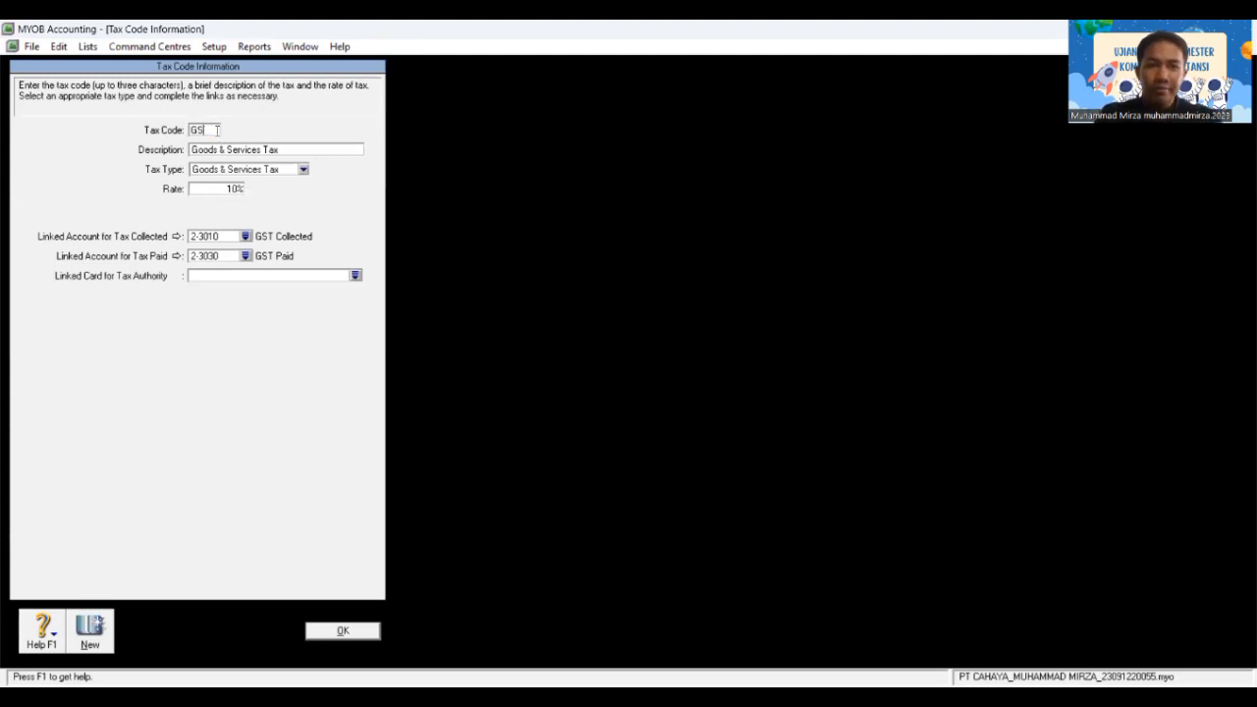
{"action": "type", "text": "PPN"}
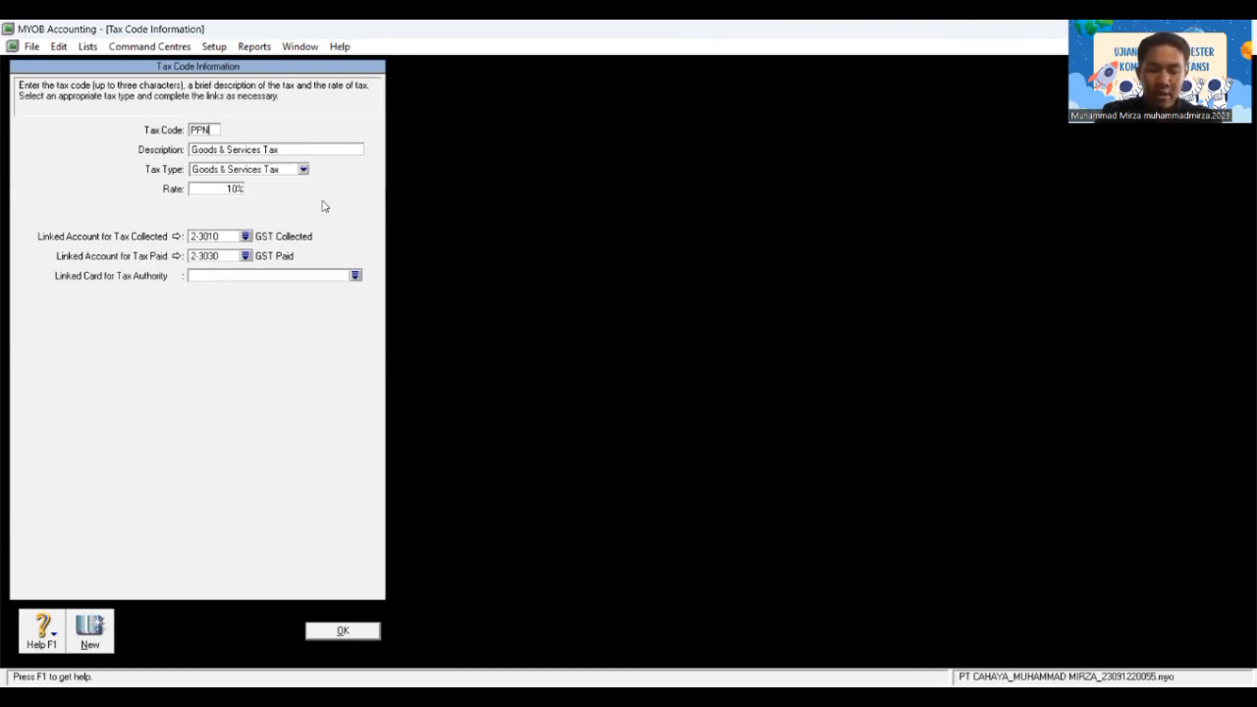
{"action": "left_click", "coordinate": [284, 151]}
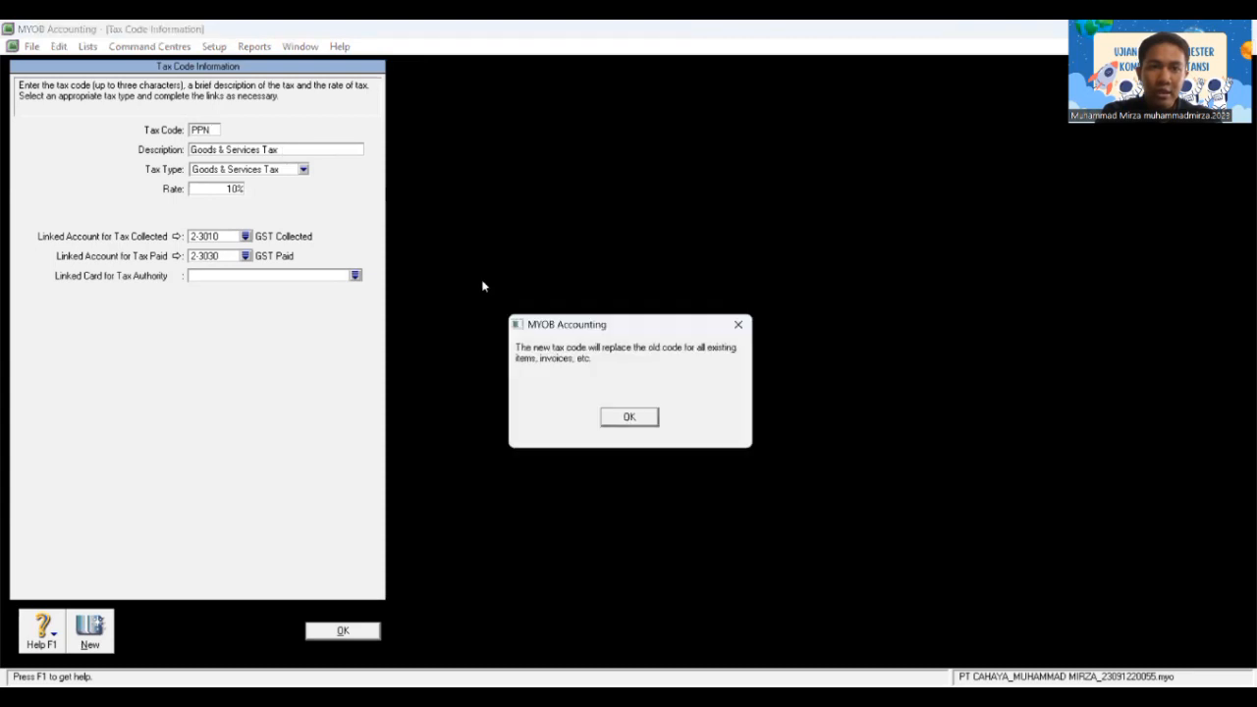
{"action": "left_click", "coordinate": [641, 415]}
{"action": "key", "text": "BackSpace"}
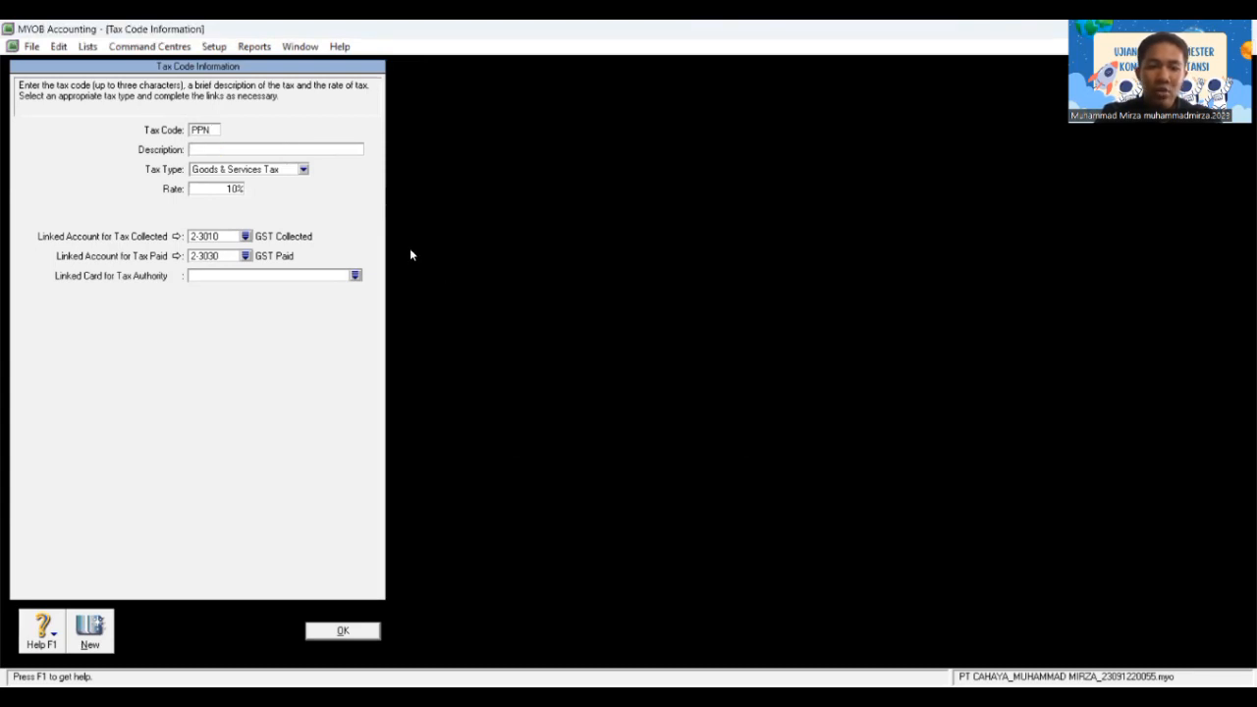
{"action": "type", "text": "Pajak"}
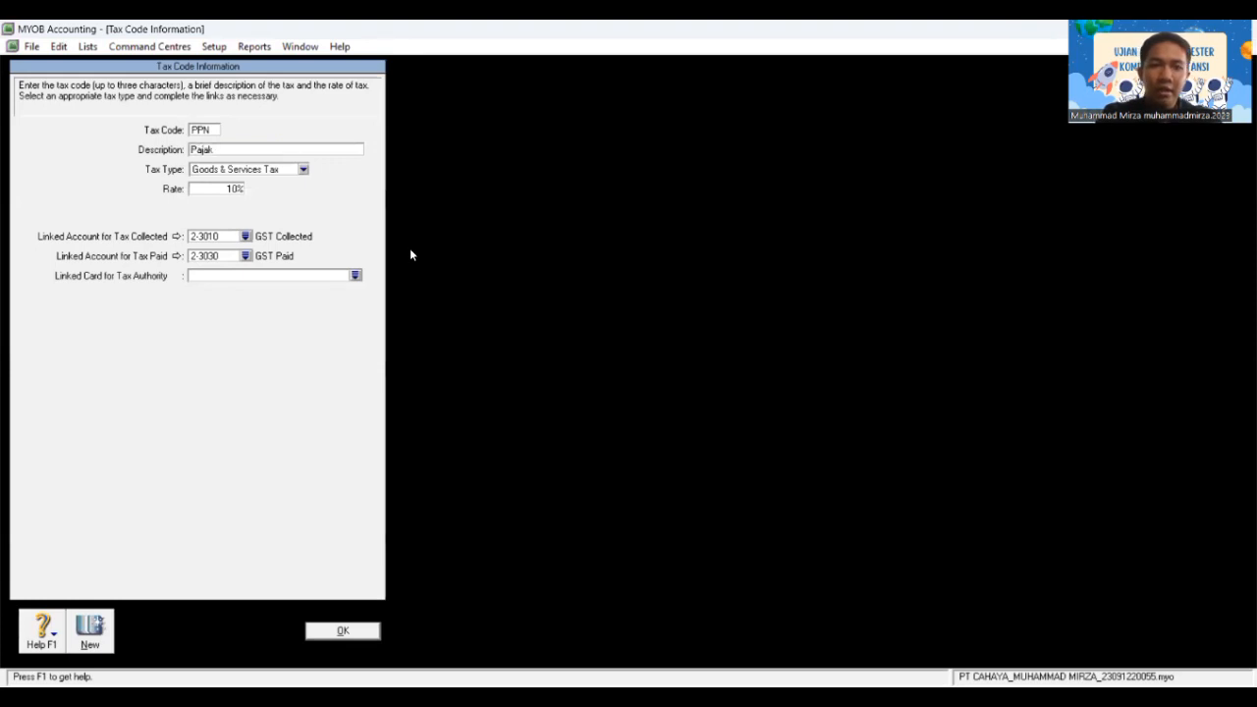
{"action": "type", "text": " Pe"}
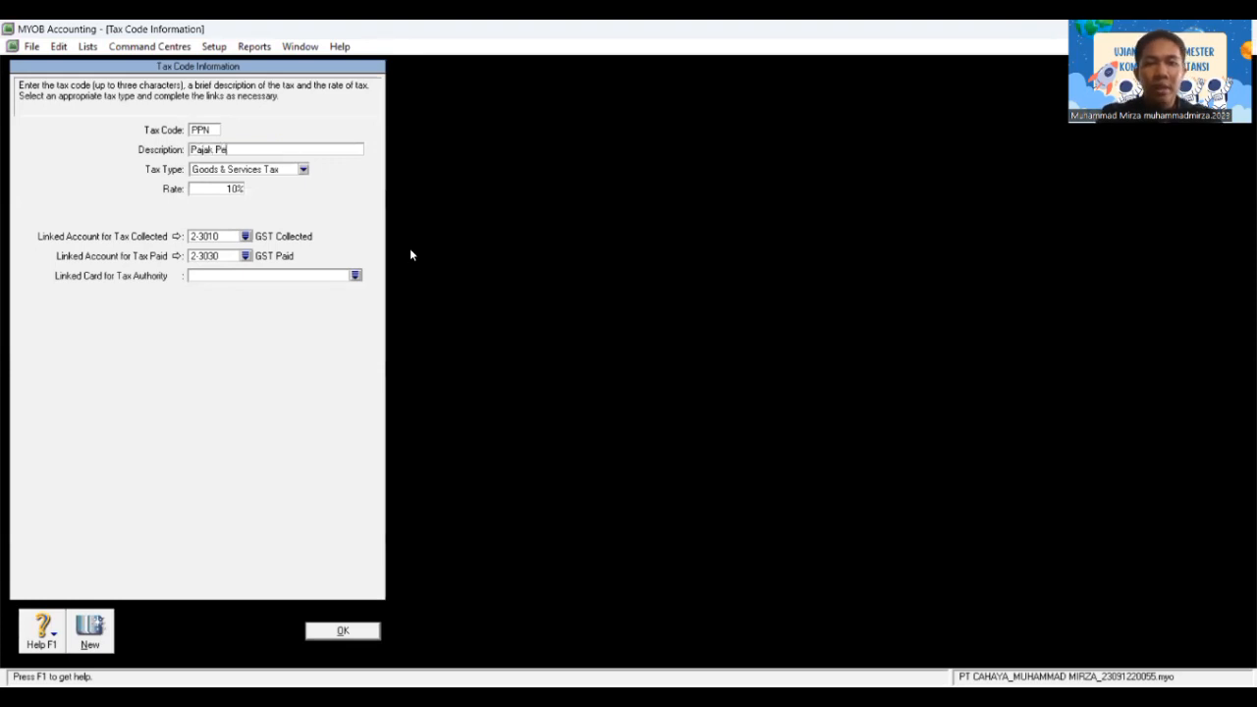
{"action": "type", "text": "rtambahan N"}
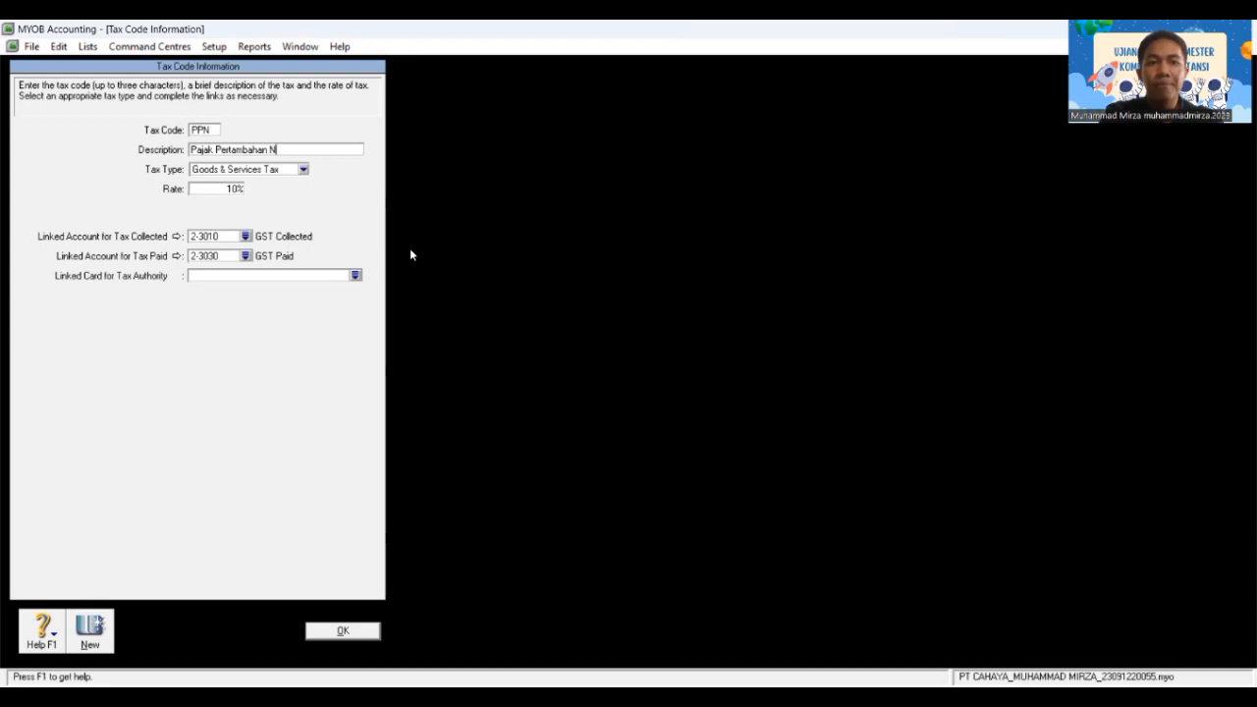
{"action": "type", "text": "ilai"}
{"action": "key", "text": "Tab"}
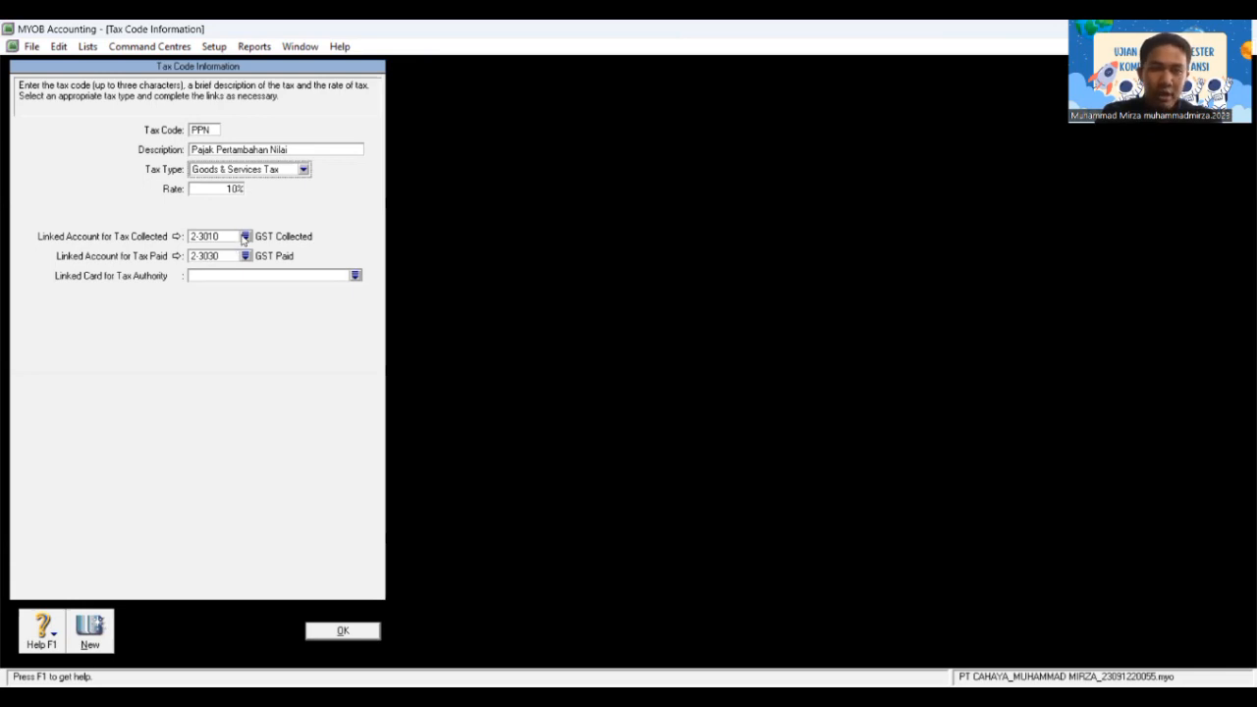
Step: Set the PPN tax collected account to 2-1310 PPN Outcome
{"action": "left_click", "coordinate": [244, 236]}
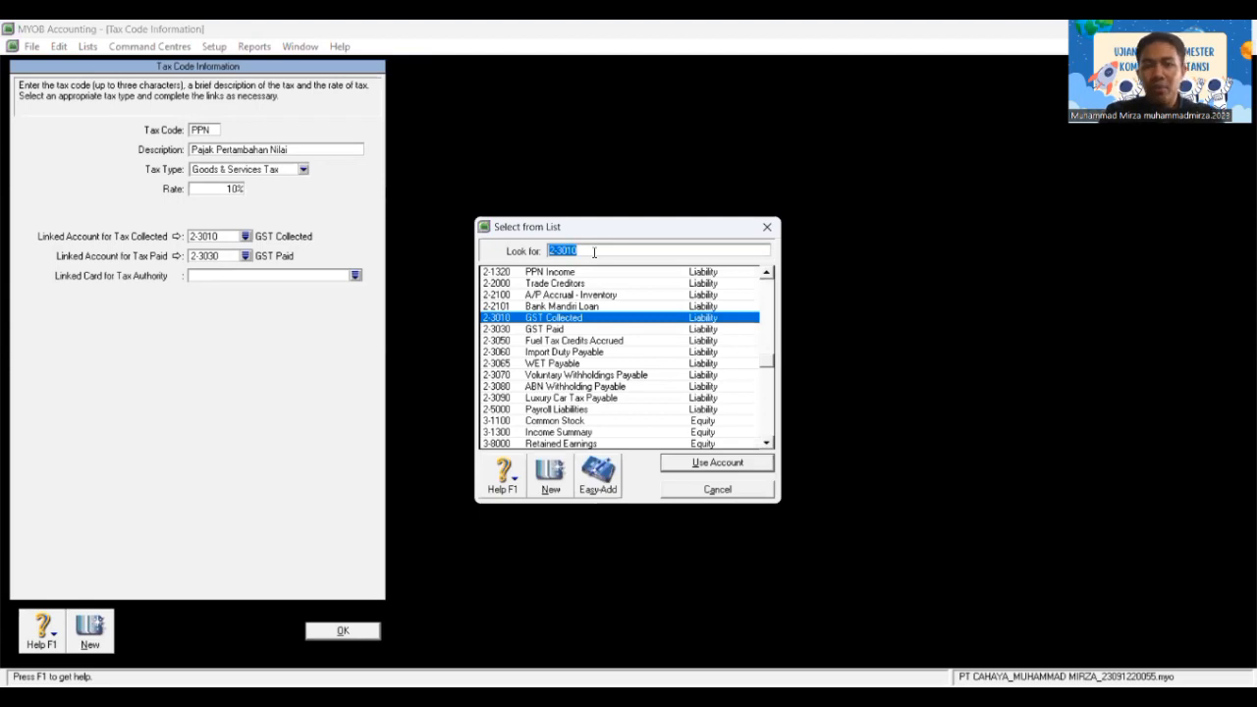
{"action": "type", "text": "2-"}
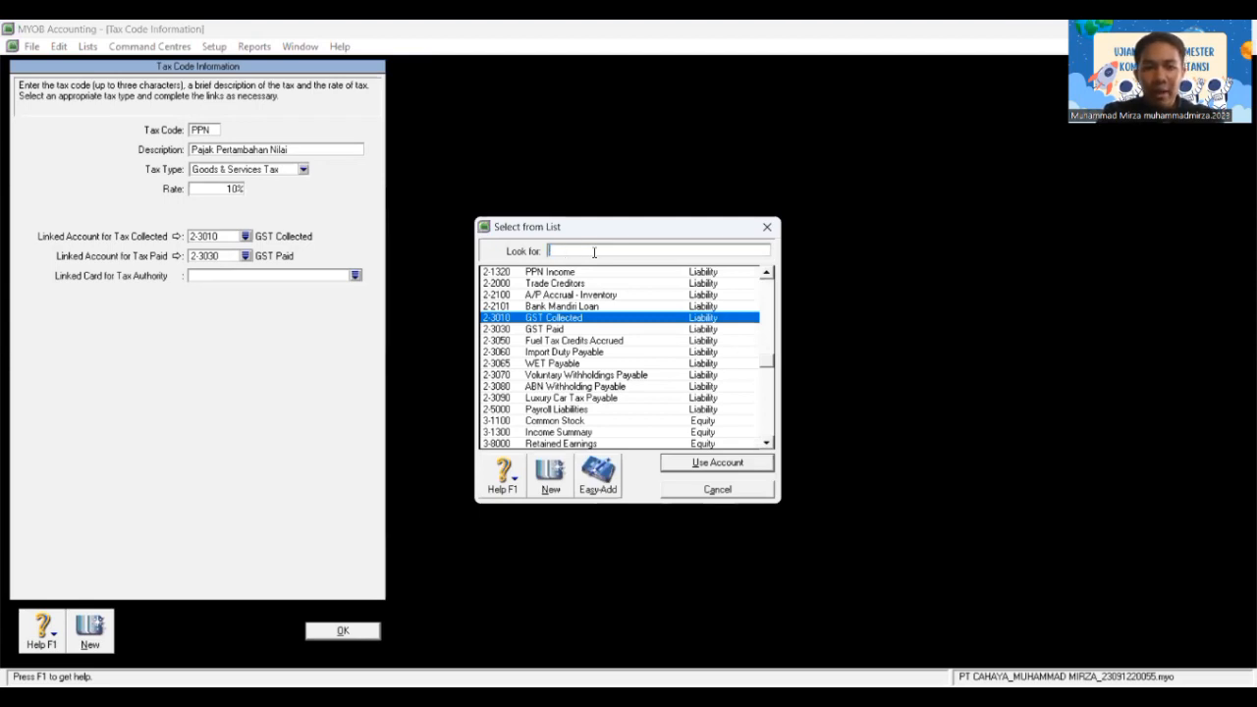
{"action": "key", "text": "BackSpace"}
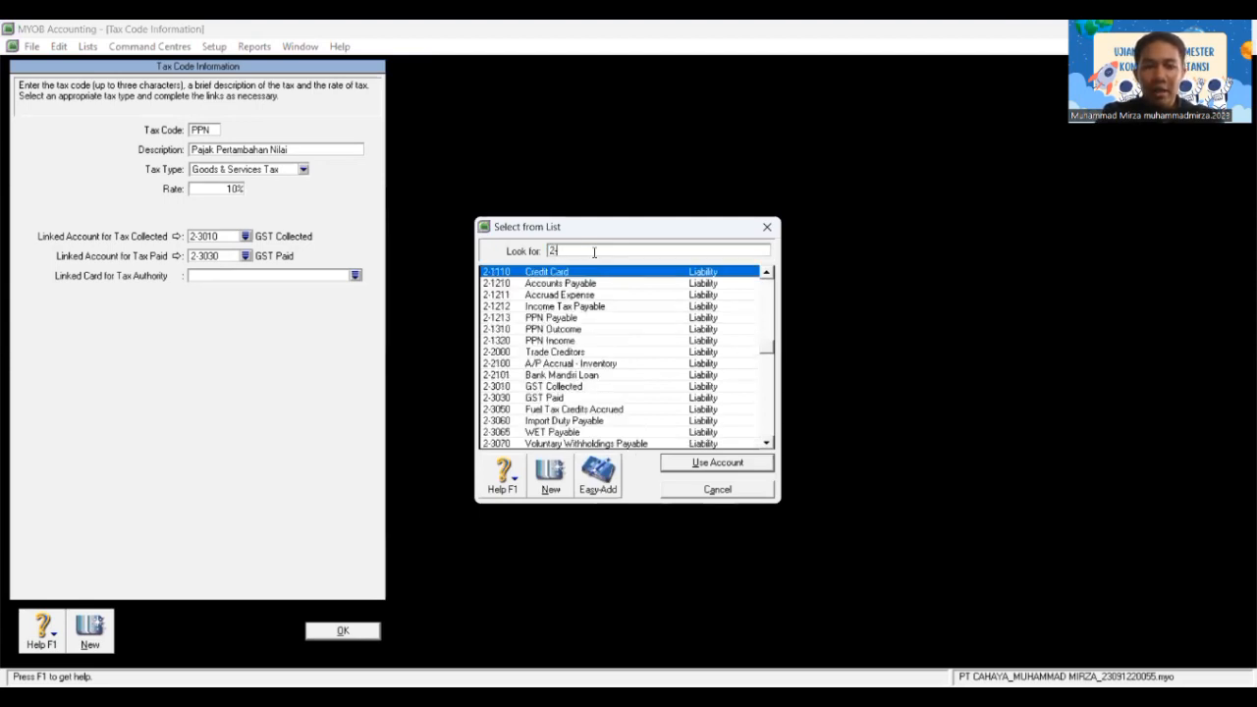
{"action": "type", "text": "-12"}
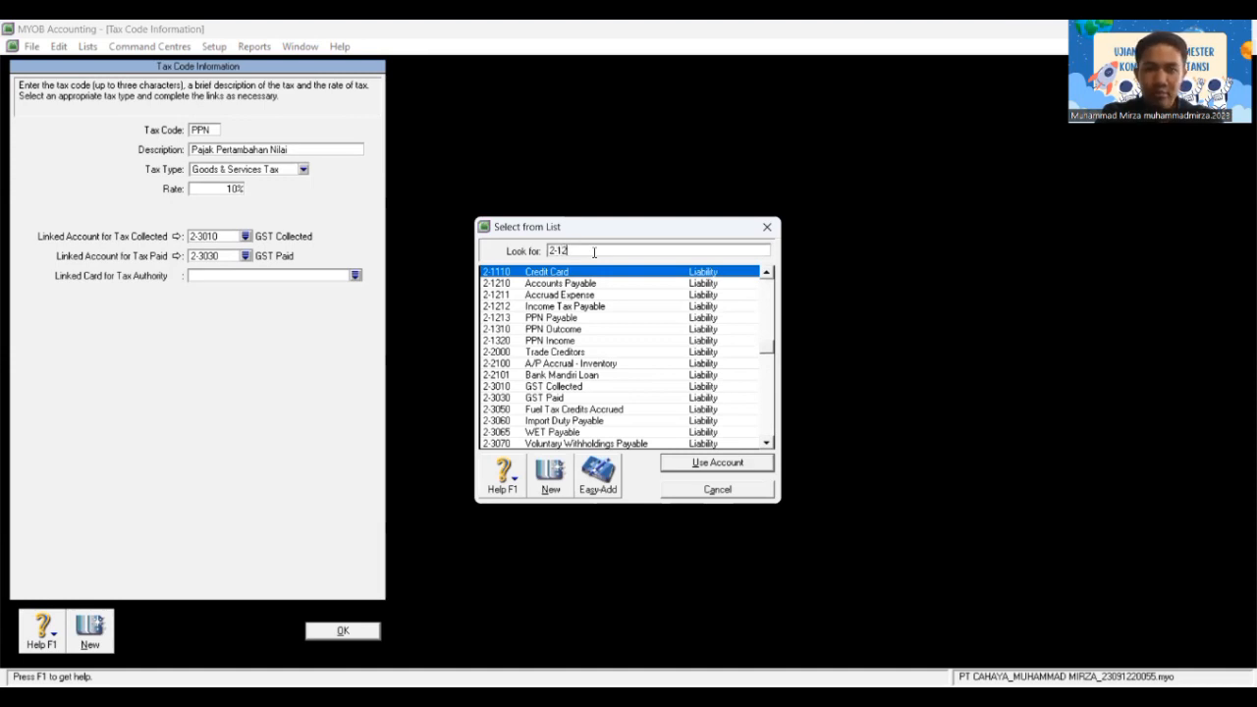
{"action": "type", "text": "10"}
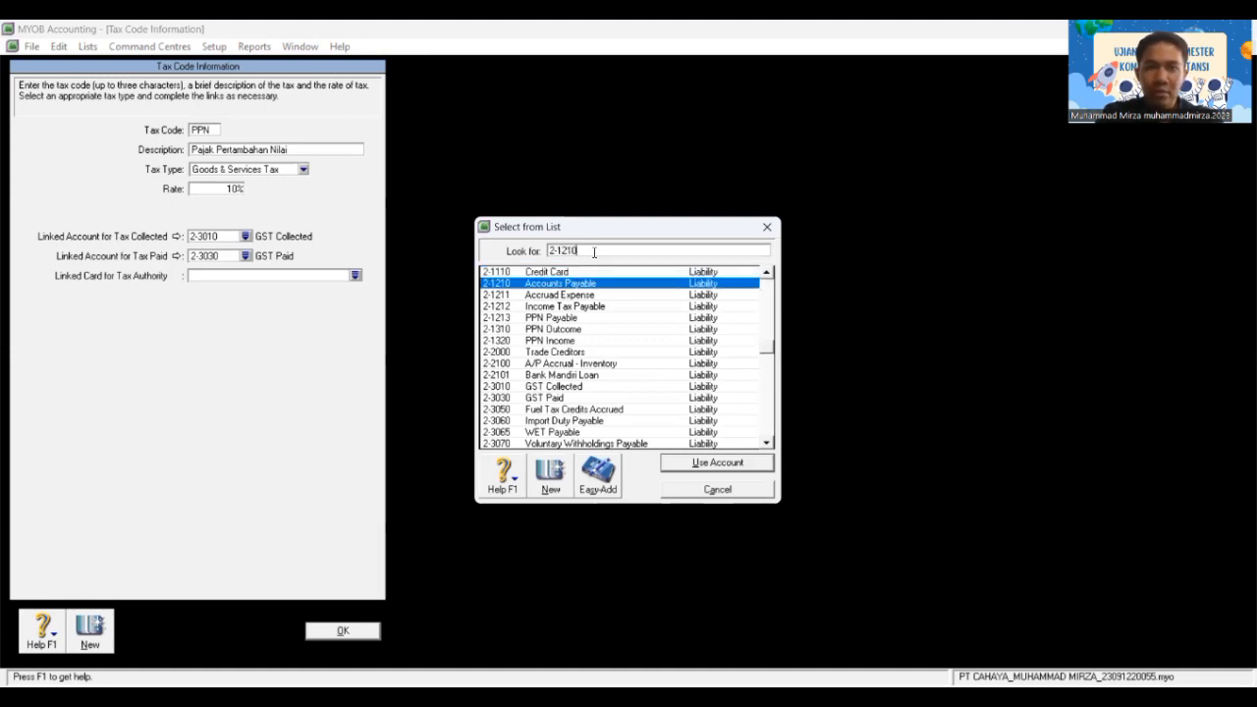
{"action": "key", "text": "BackSpace"}
{"action": "key", "text": "BackSpace"}
{"action": "key", "text": "BackSpace"}
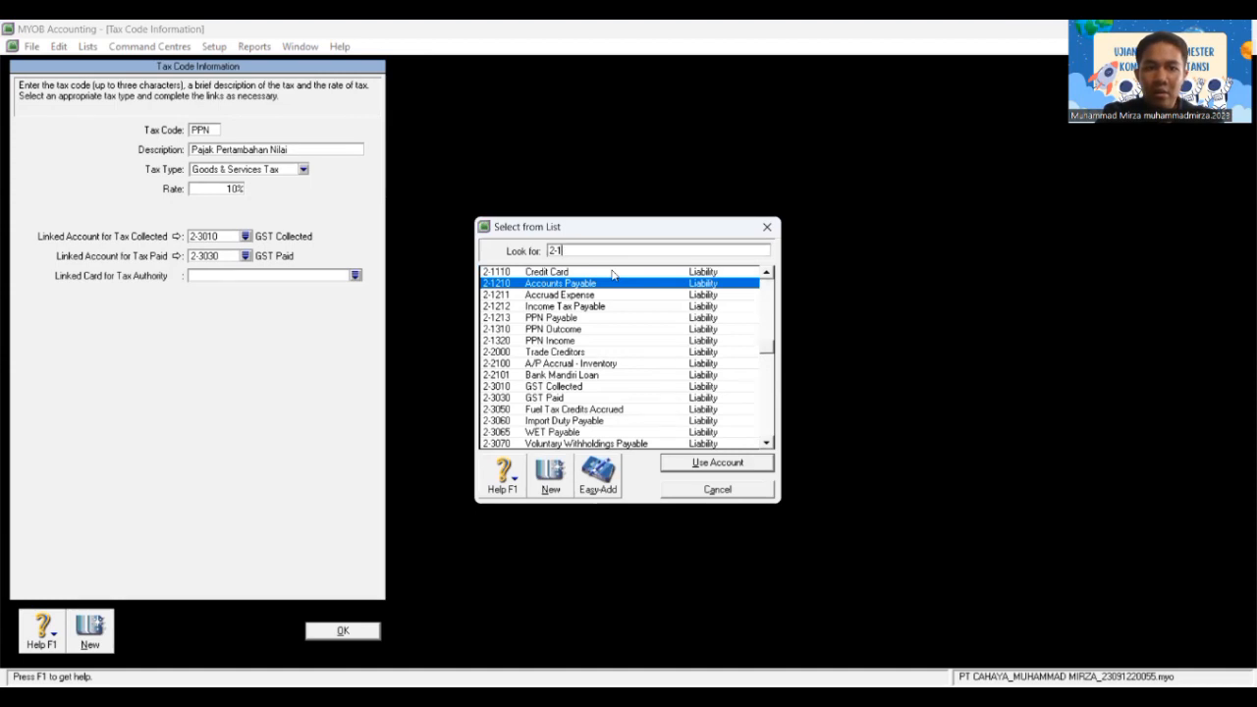
{"action": "type", "text": "310"}
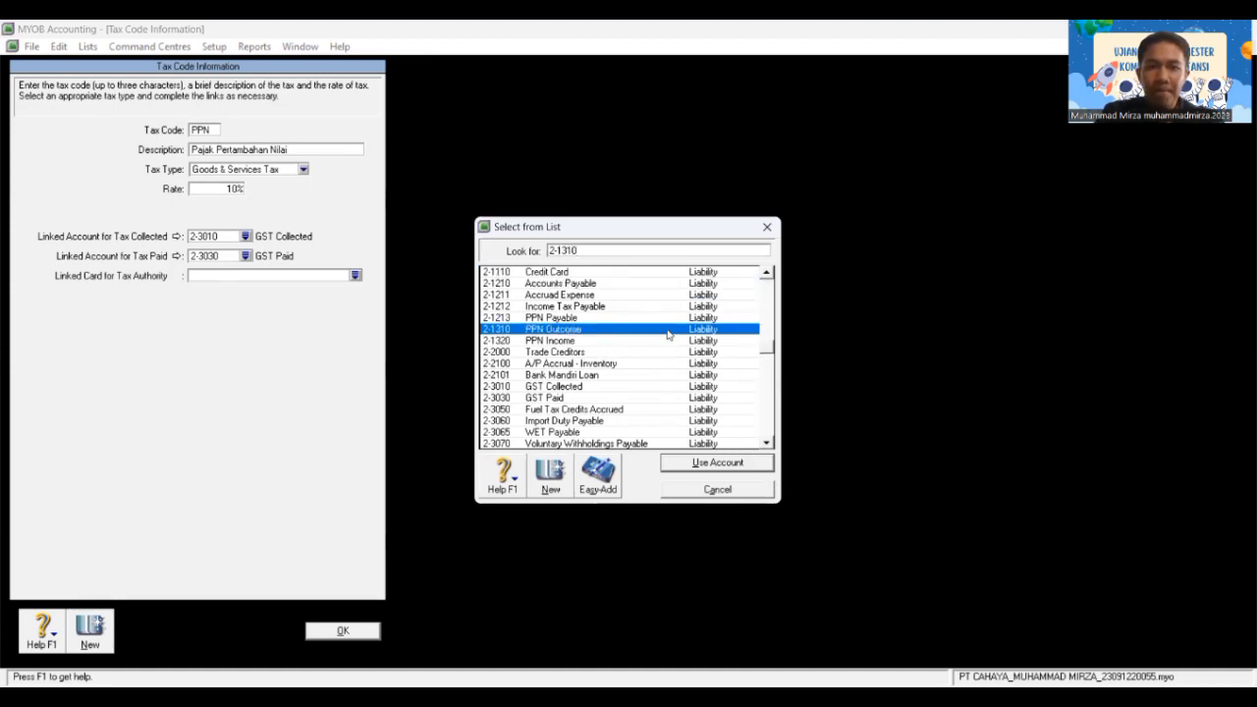
{"action": "key", "text": "Return"}
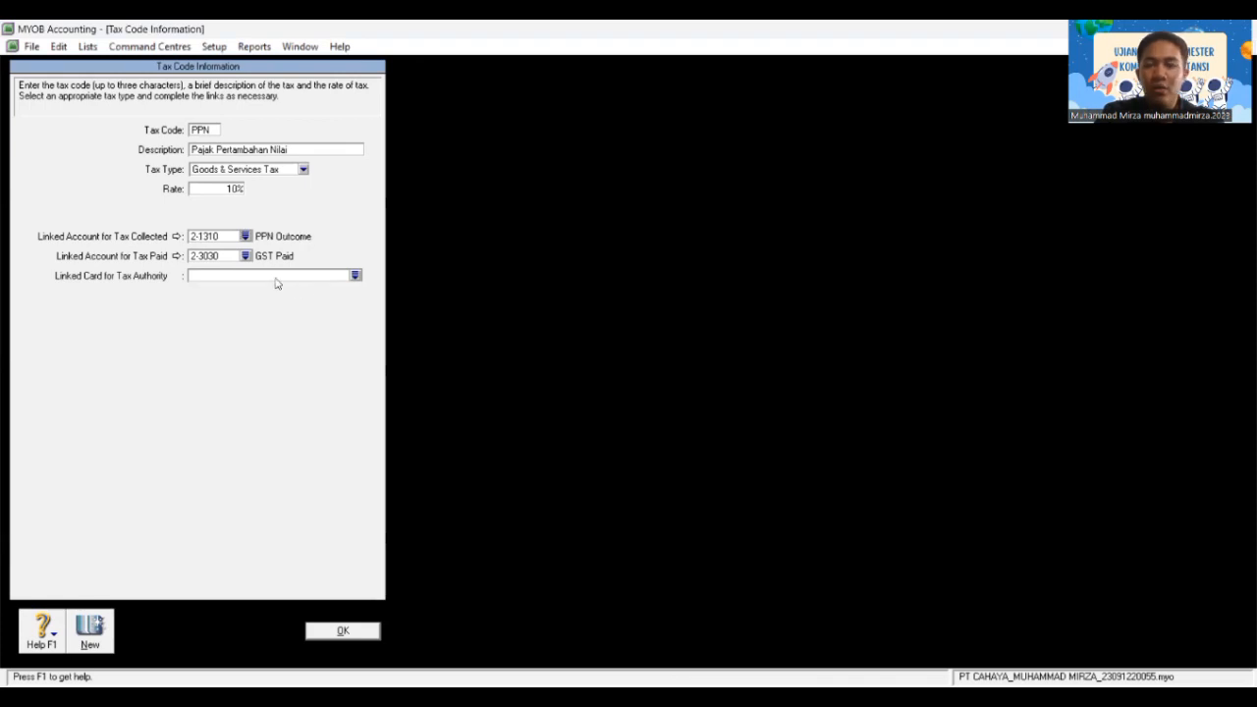
Step: Set the PPN tax paid account to 2-1320 PPN Income and save the tax code
{"action": "left_click", "coordinate": [245, 257]}
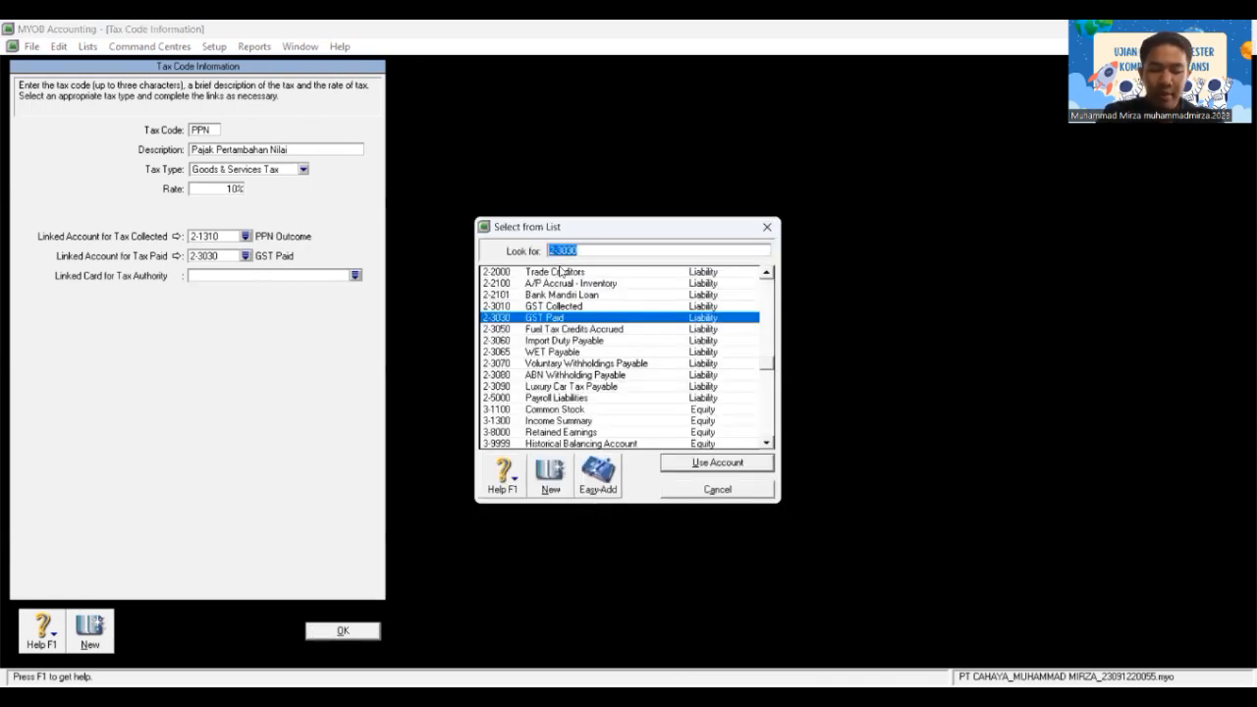
{"action": "type", "text": "2-13"}
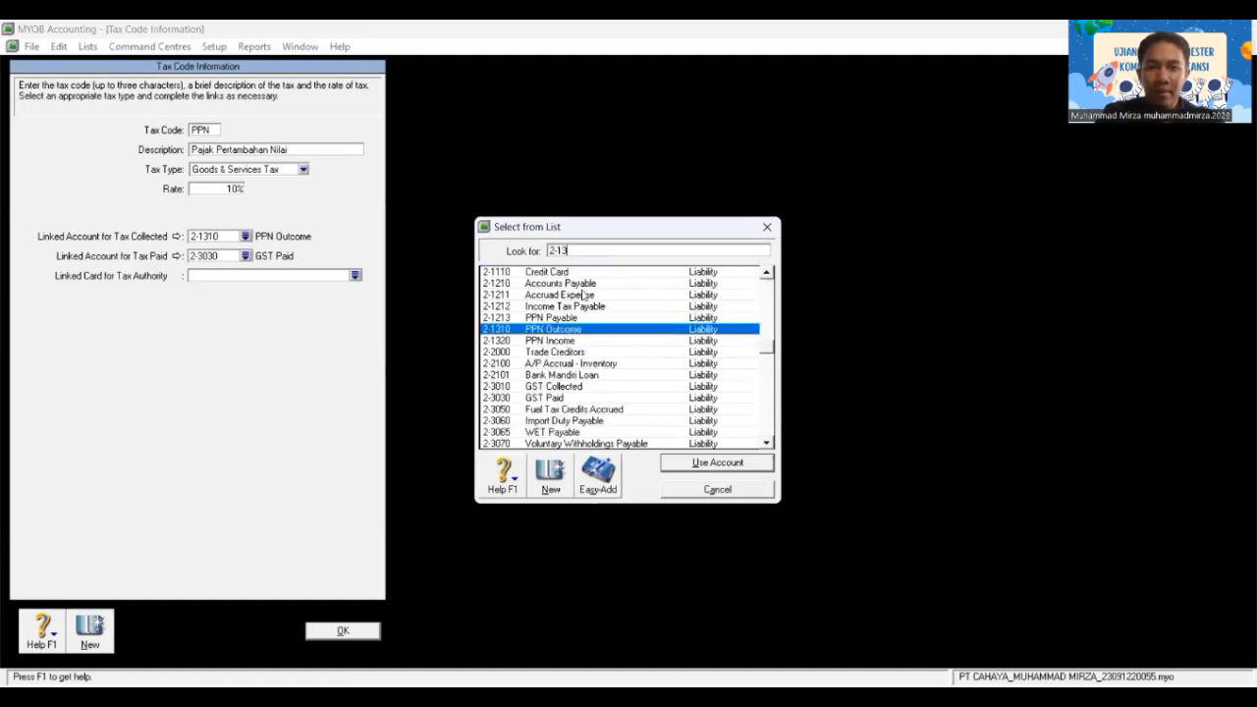
{"action": "left_click", "coordinate": [552, 342]}
{"action": "double_click", "coordinate": [552, 341]}
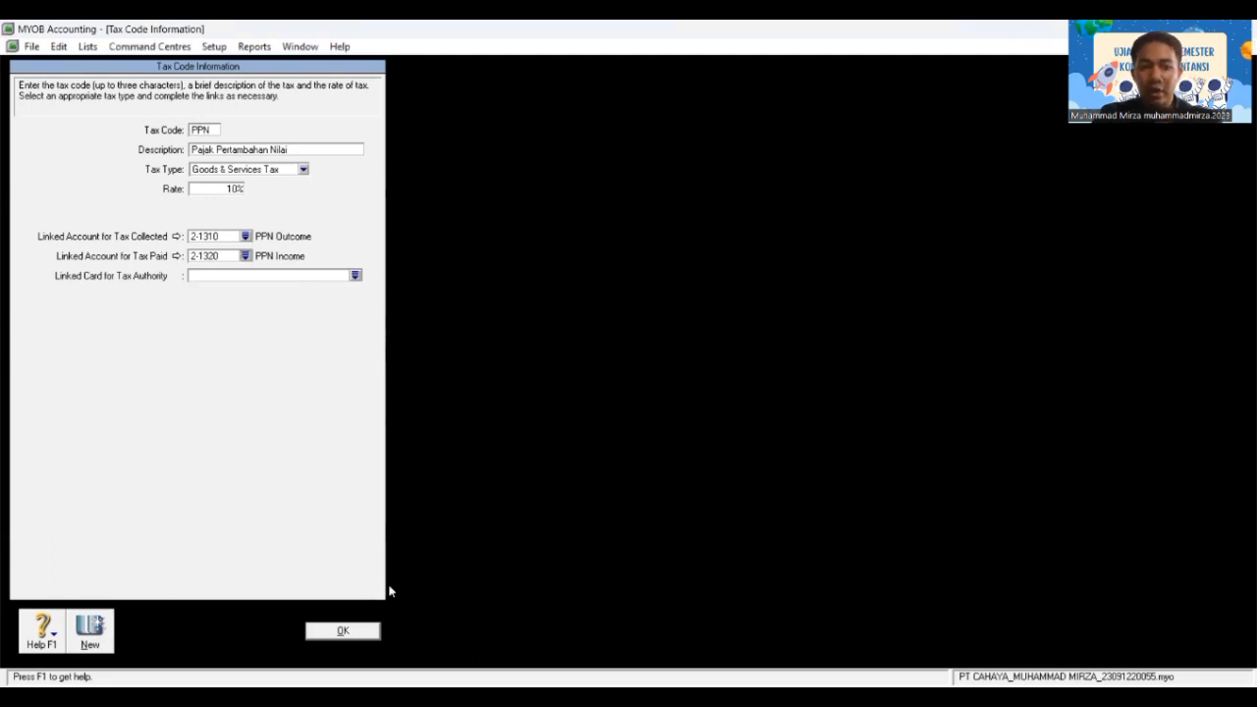
{"action": "left_click", "coordinate": [343, 631]}
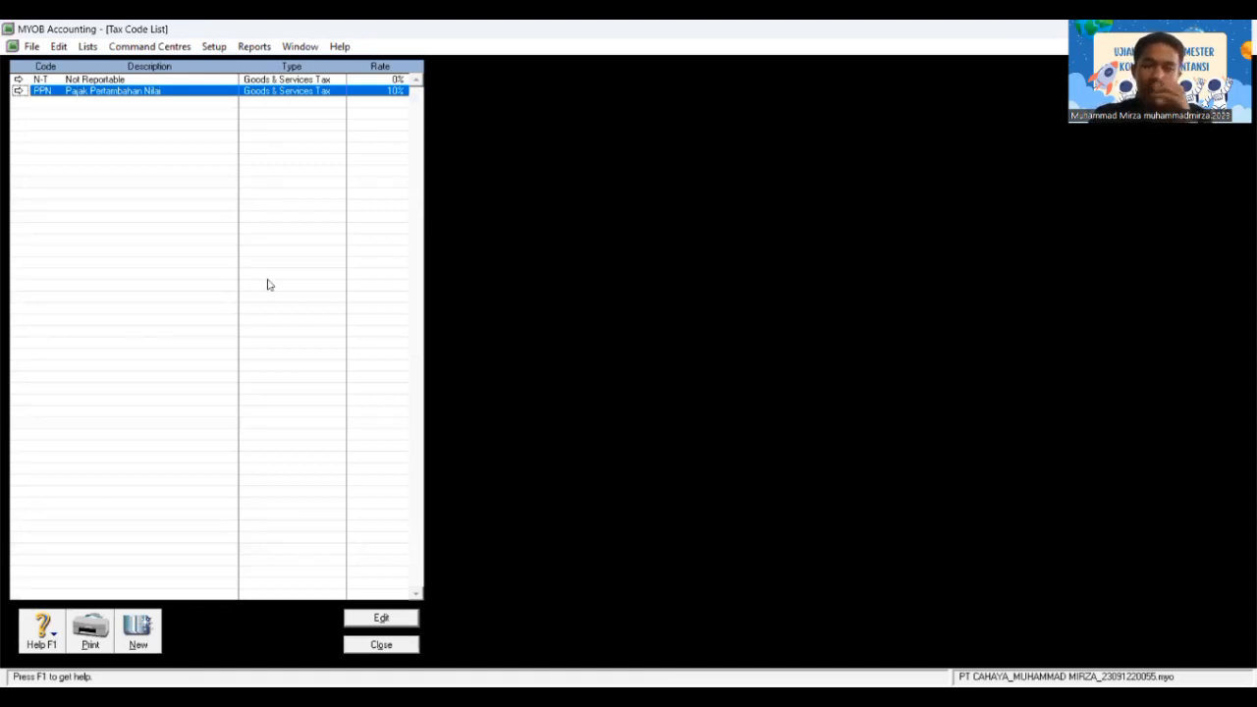
Step: Give N-T tax collected 2-1310 PPN Outcome and tax paid 2-1320 PPN Income, then save
{"action": "double_click", "coordinate": [118, 82]}
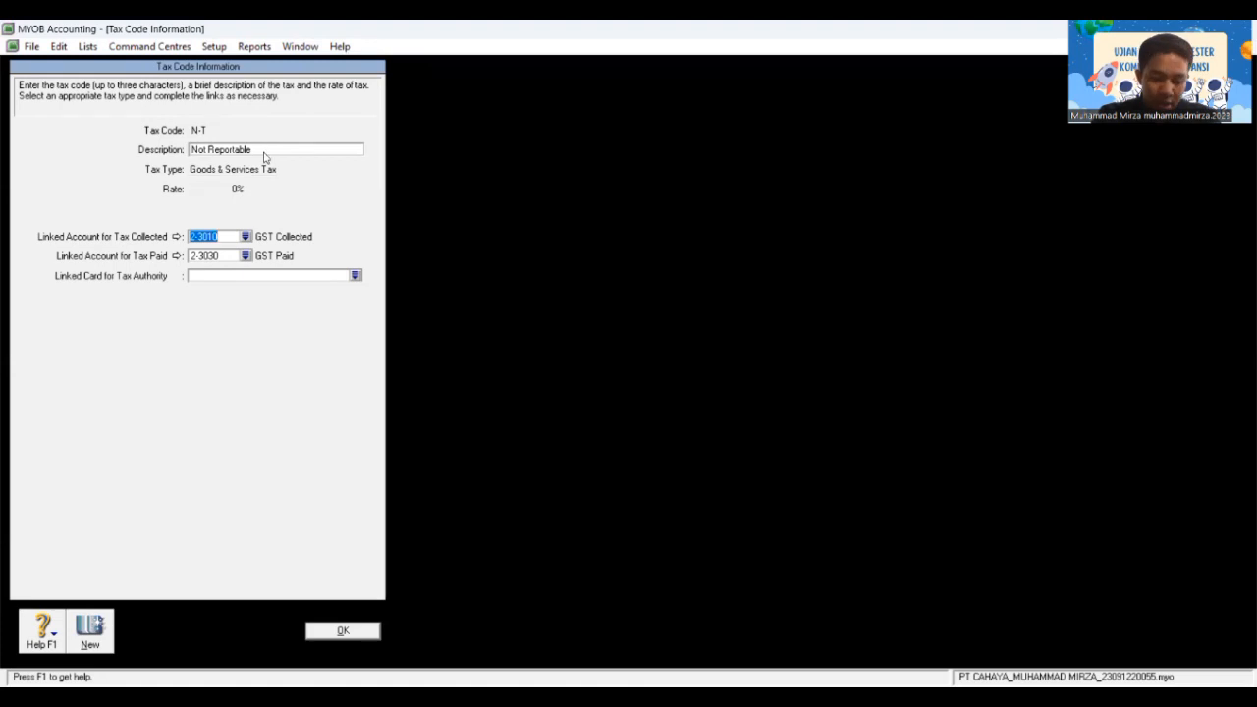
{"action": "left_click", "coordinate": [246, 240]}
{"action": "type", "text": "2-"}
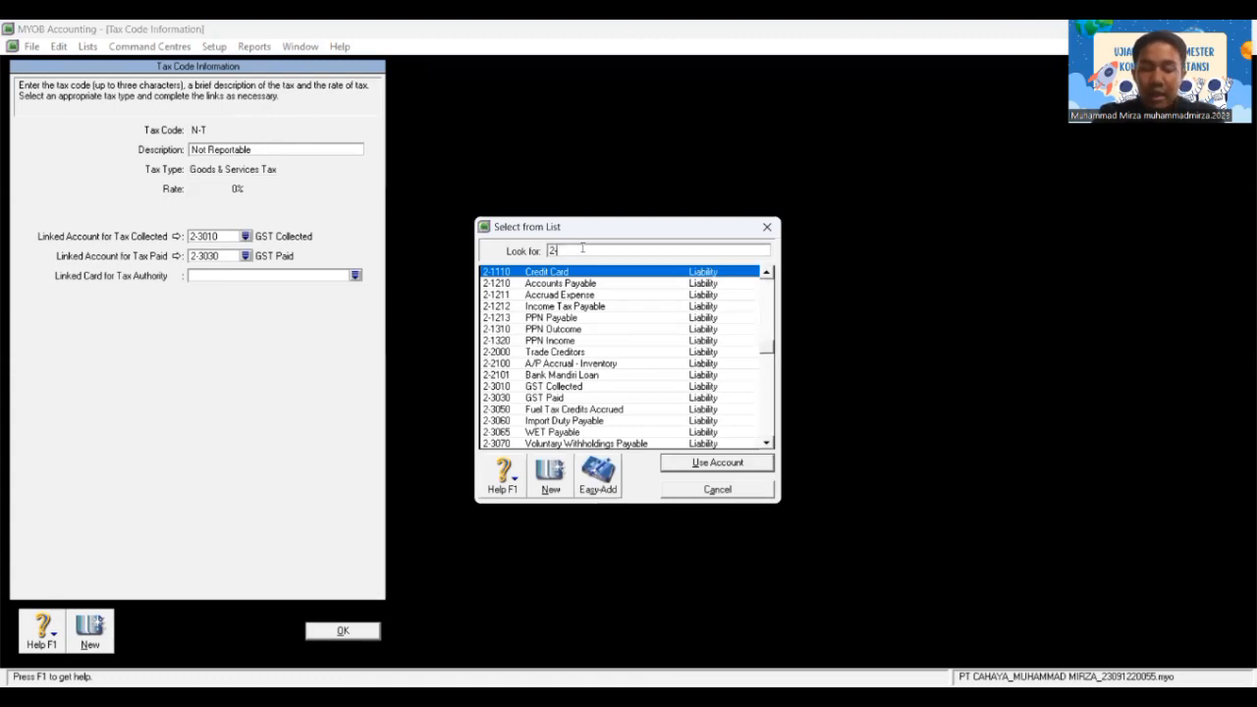
{"action": "type", "text": "1310"}
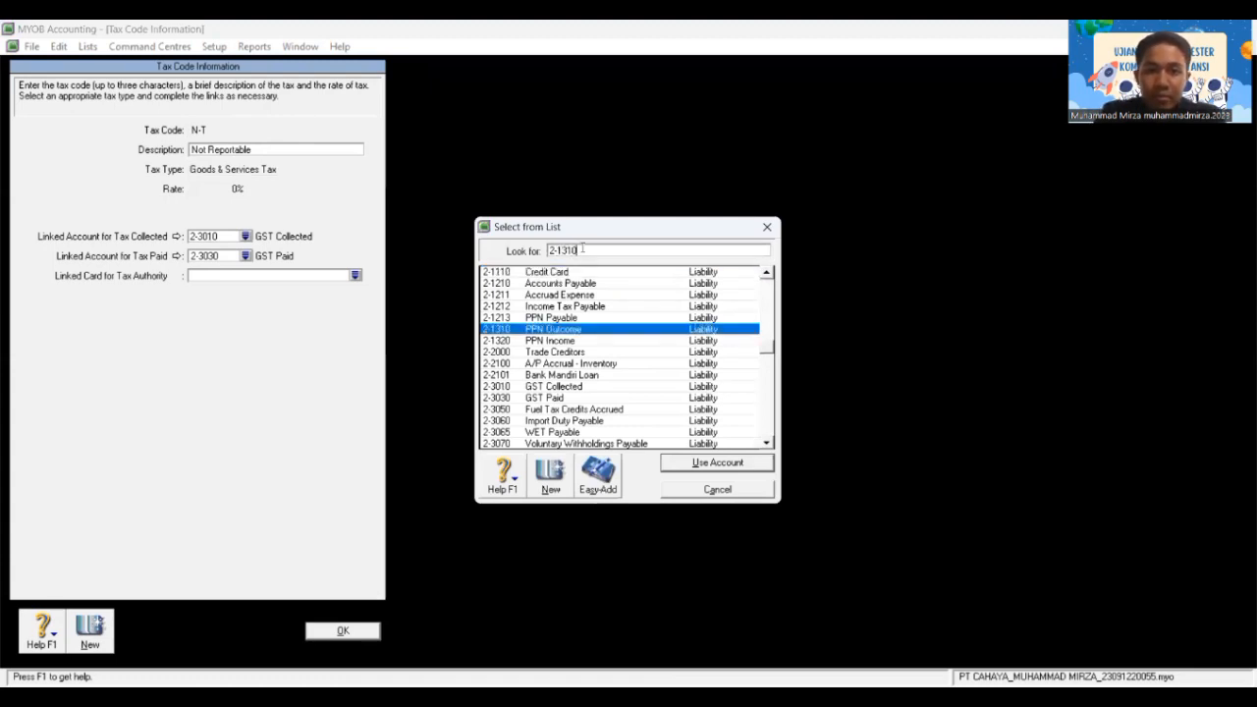
{"action": "double_click", "coordinate": [604, 330]}
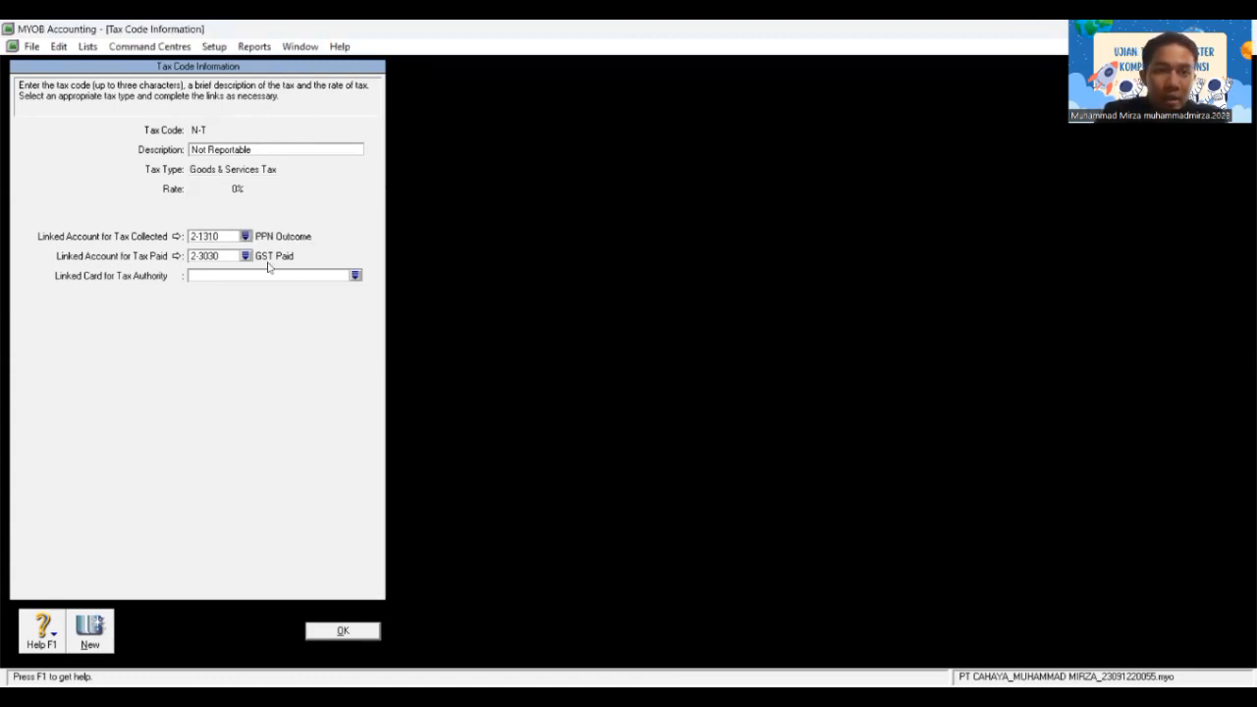
{"action": "left_click", "coordinate": [245, 256]}
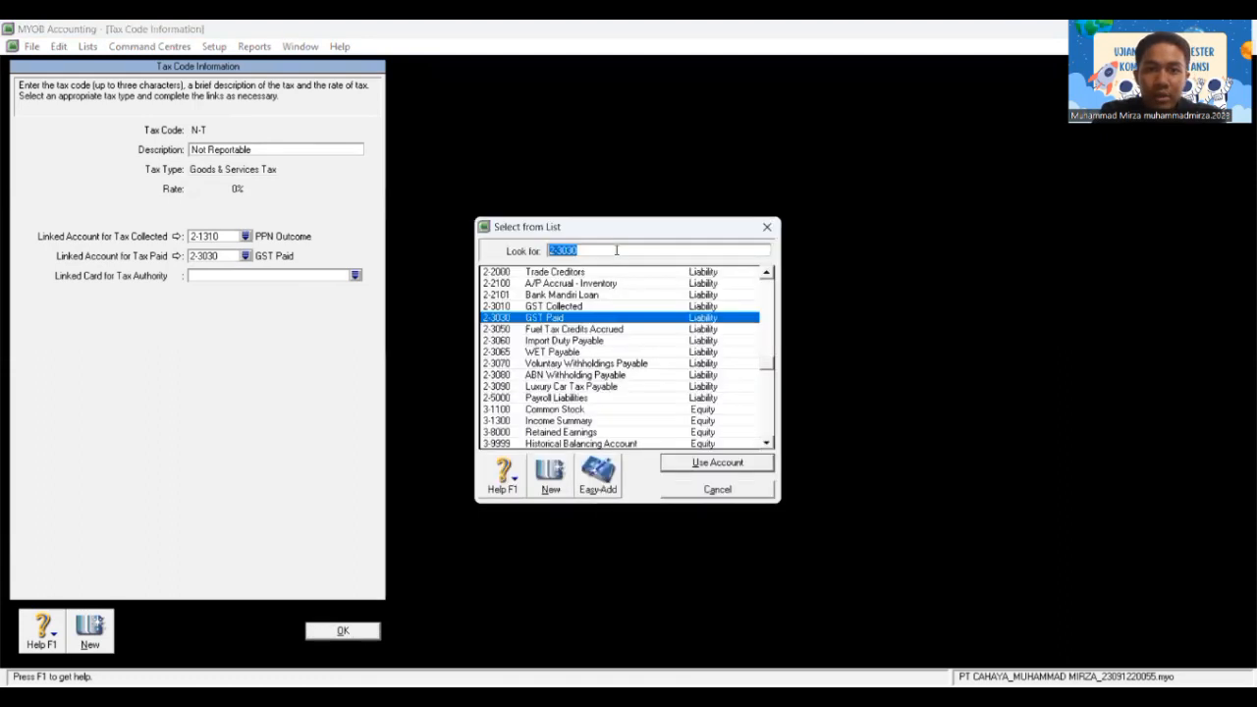
{"action": "type", "text": "2-1"}
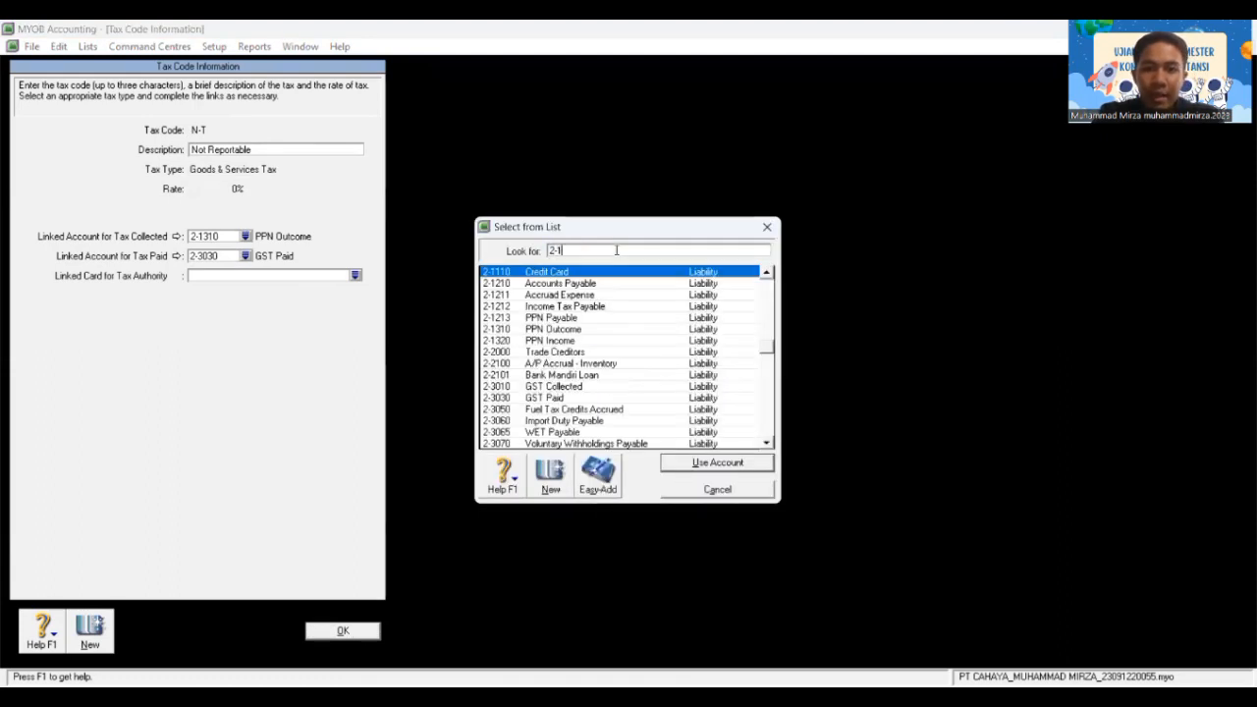
{"action": "type", "text": "3"}
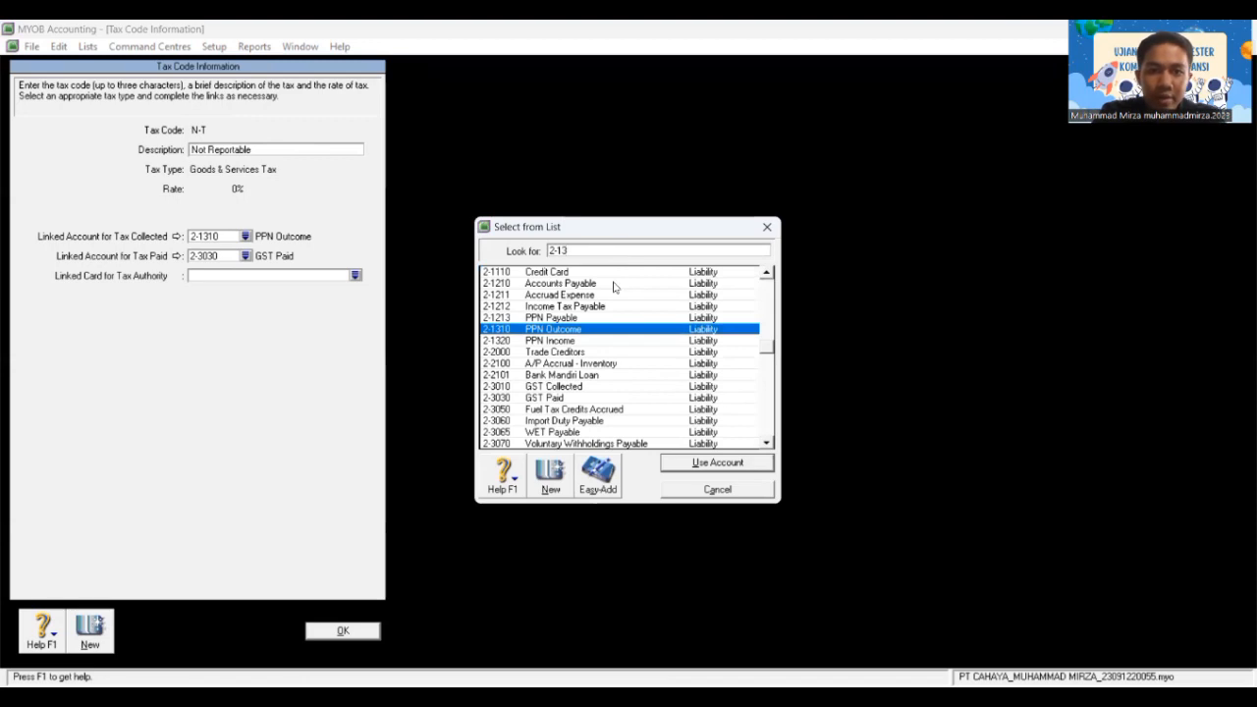
{"action": "left_click", "coordinate": [579, 340]}
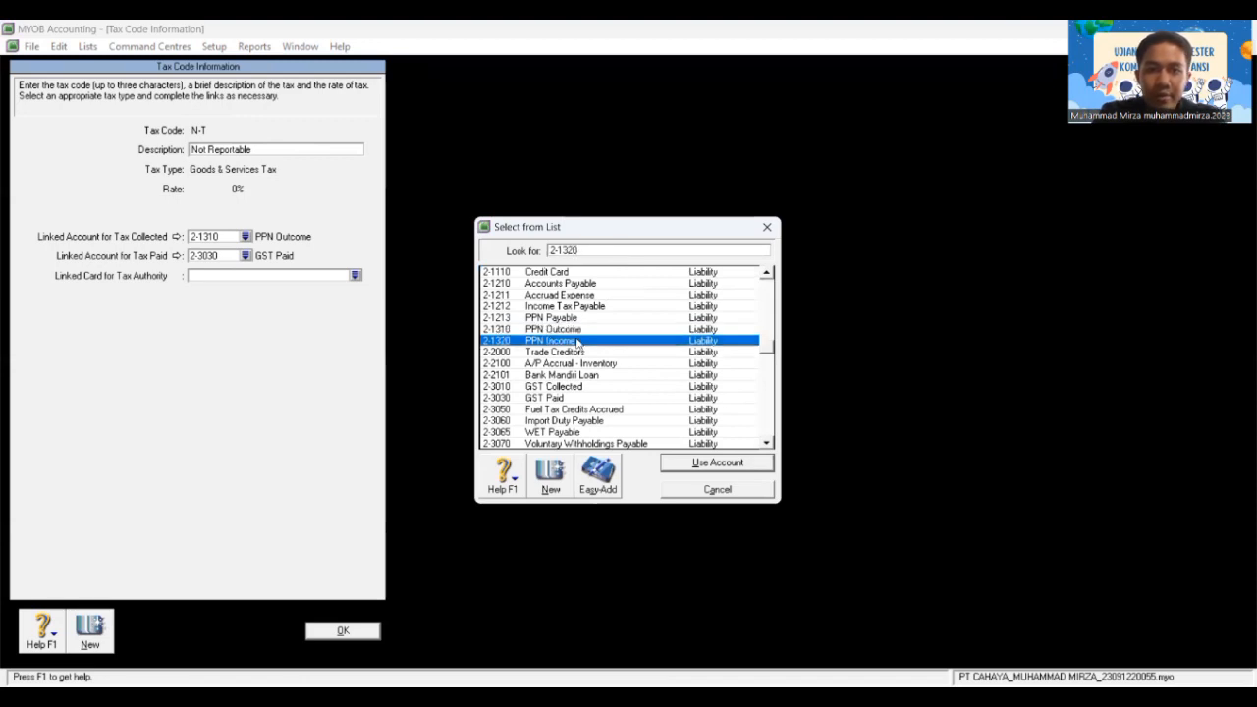
{"action": "left_click", "coordinate": [690, 463]}
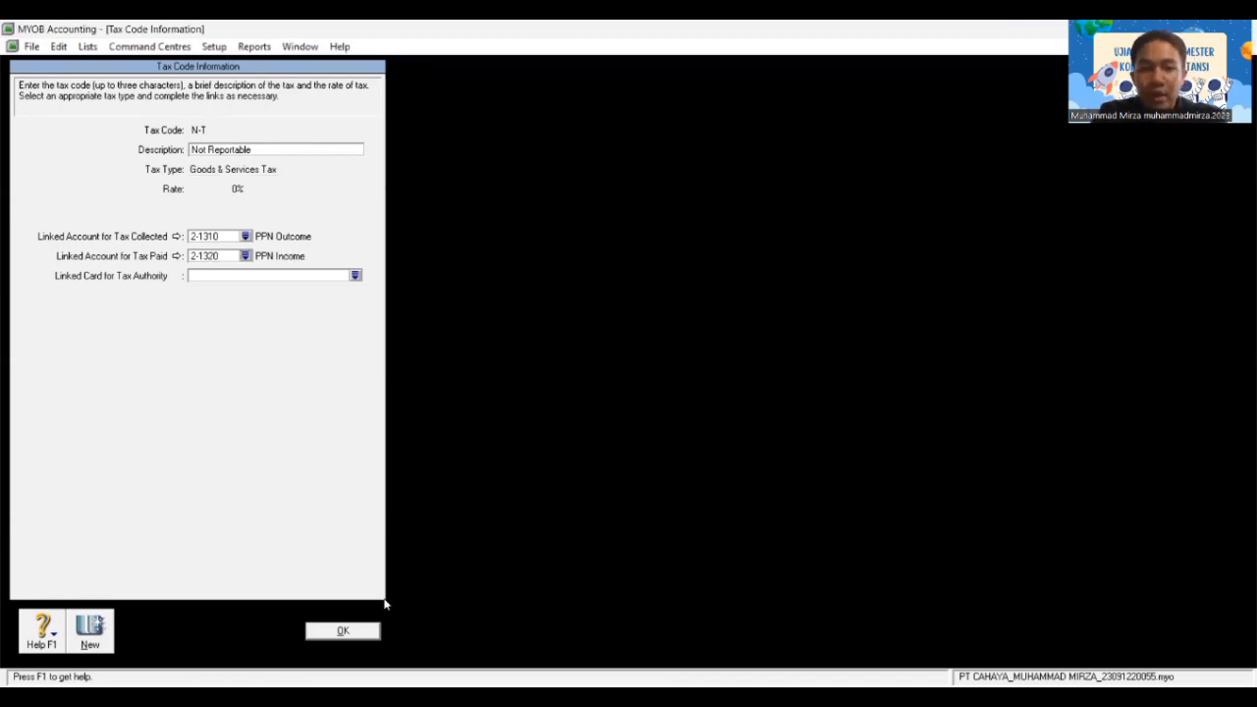
{"action": "left_click", "coordinate": [344, 631]}
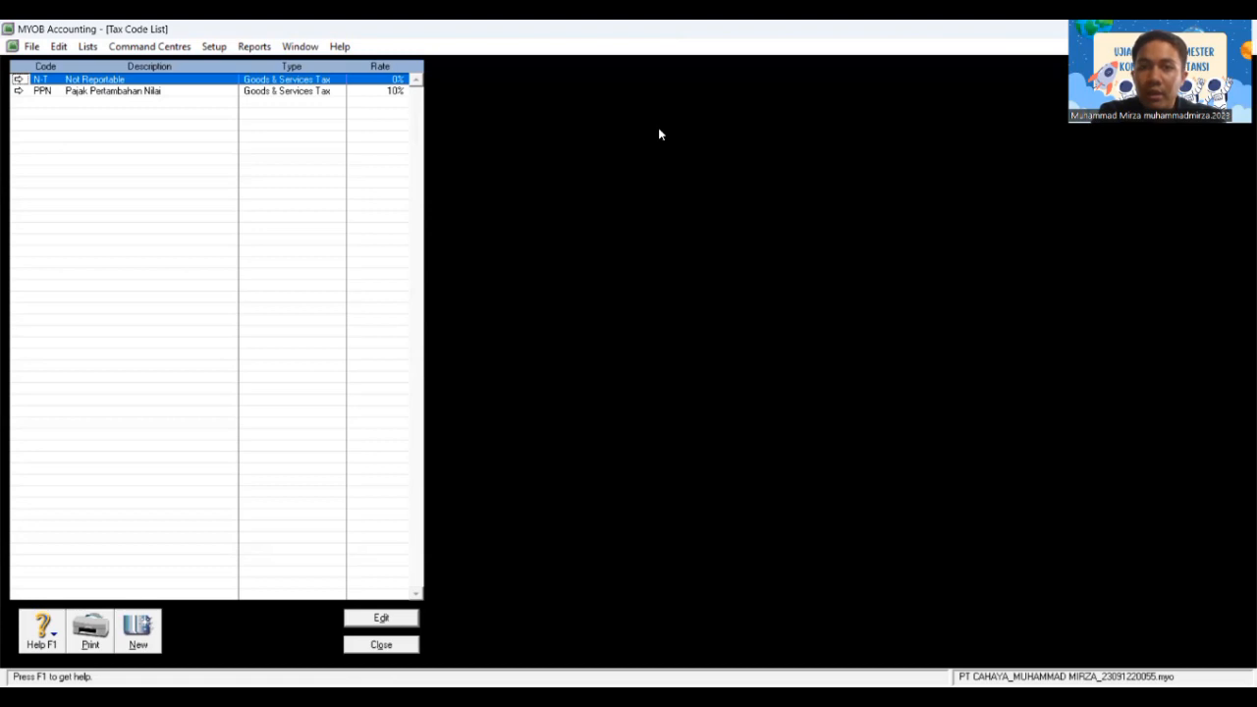
Step: Close the Tax Code List to return to the Accounts Command Centre
{"action": "key", "text": "alt+Tab"}
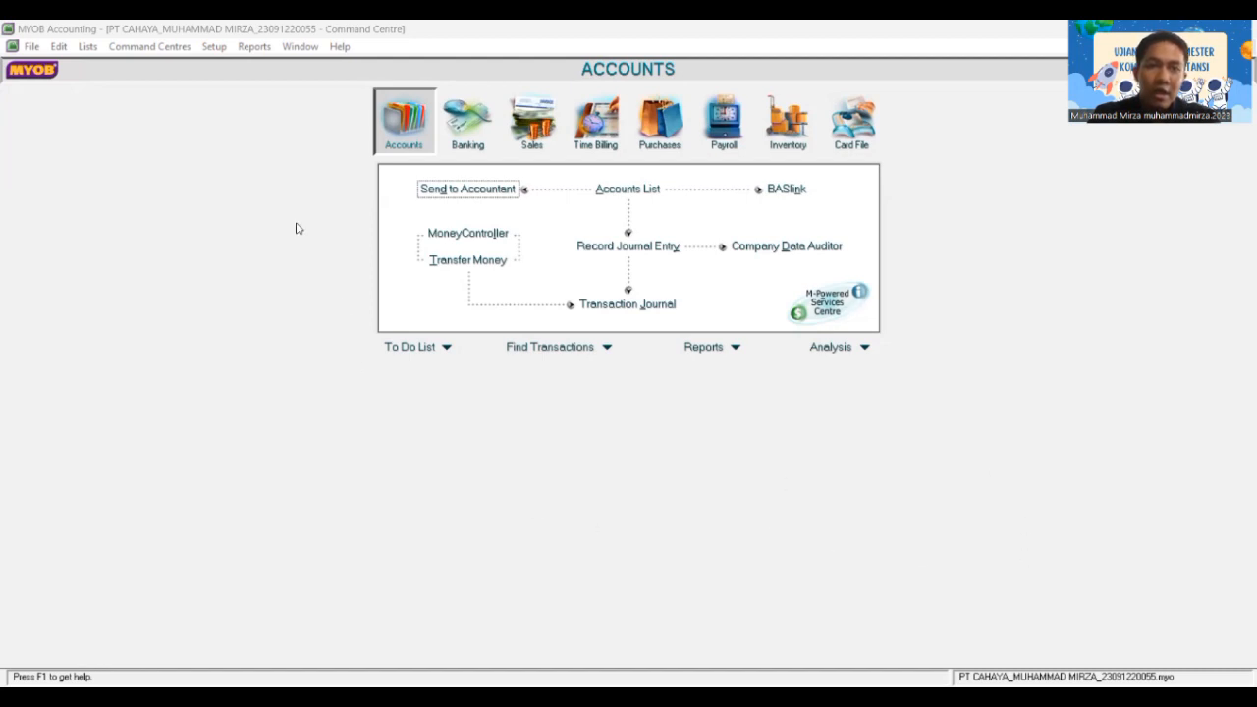
Step: In Accounts & Banking Linked Accounts, set electronic payments to 1-1110 Cash In Bank
{"action": "left_click", "coordinate": [213, 48]}
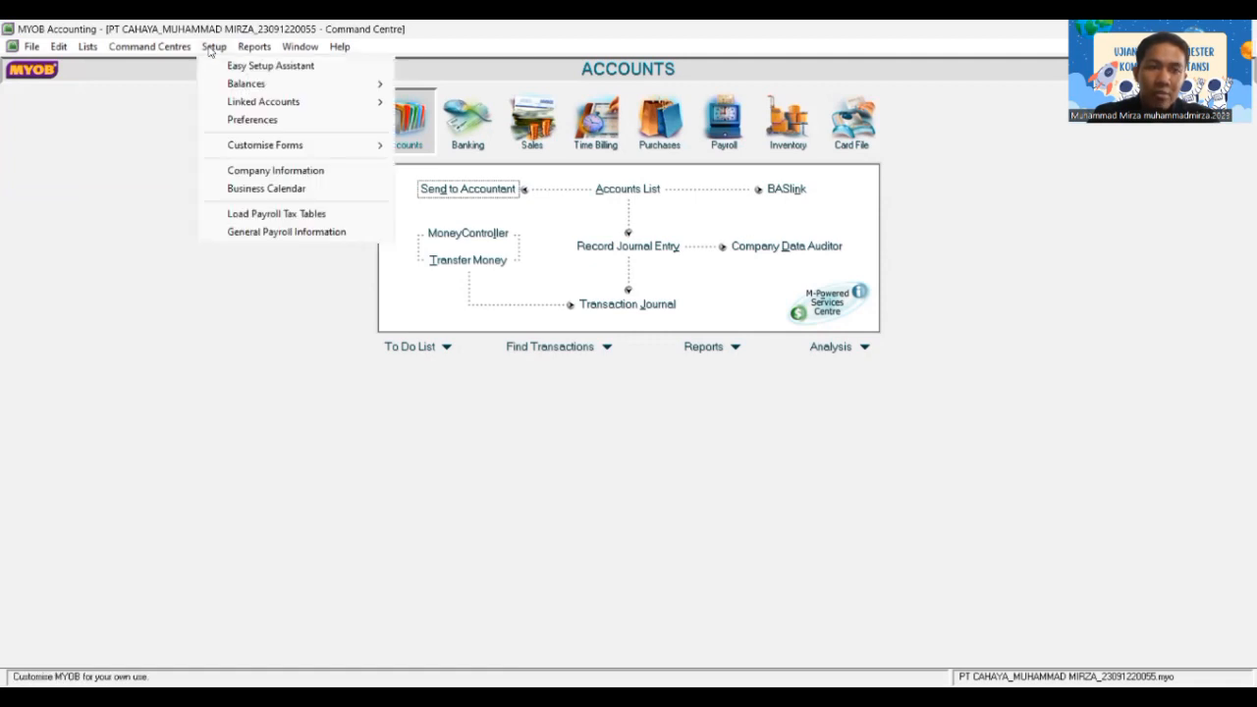
{"action": "mouse_move", "coordinate": [277, 102]}
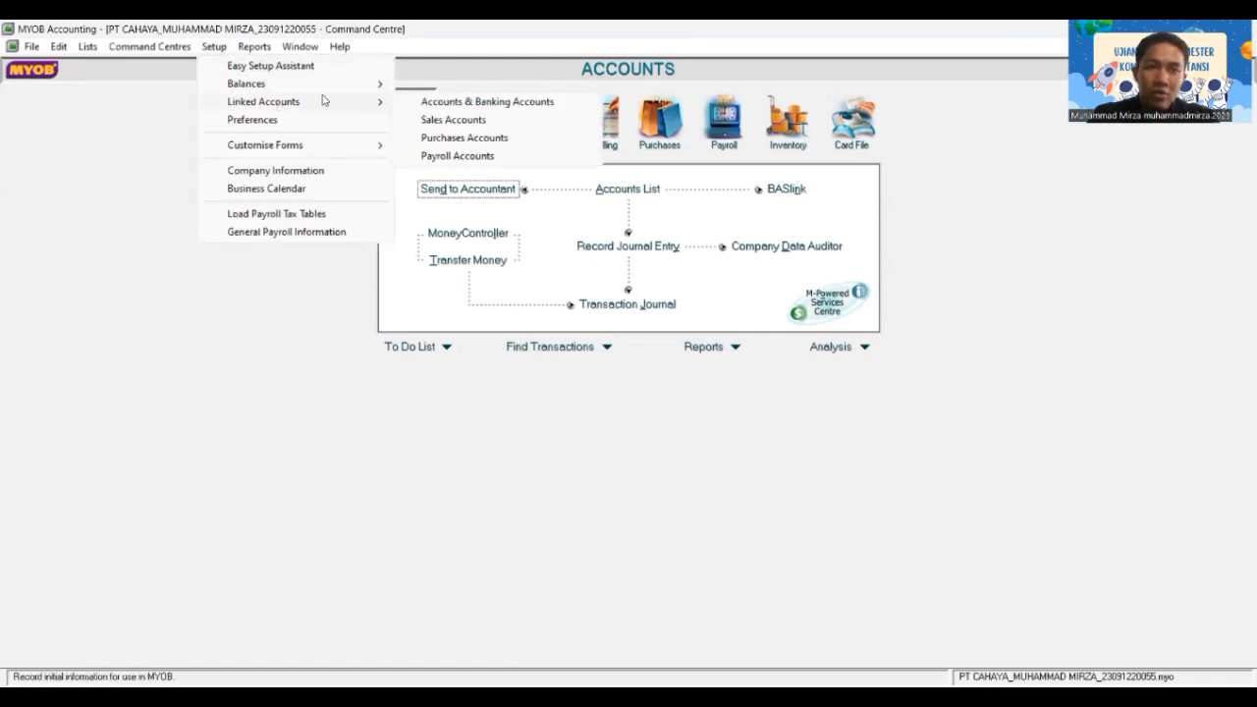
{"action": "left_click", "coordinate": [423, 105]}
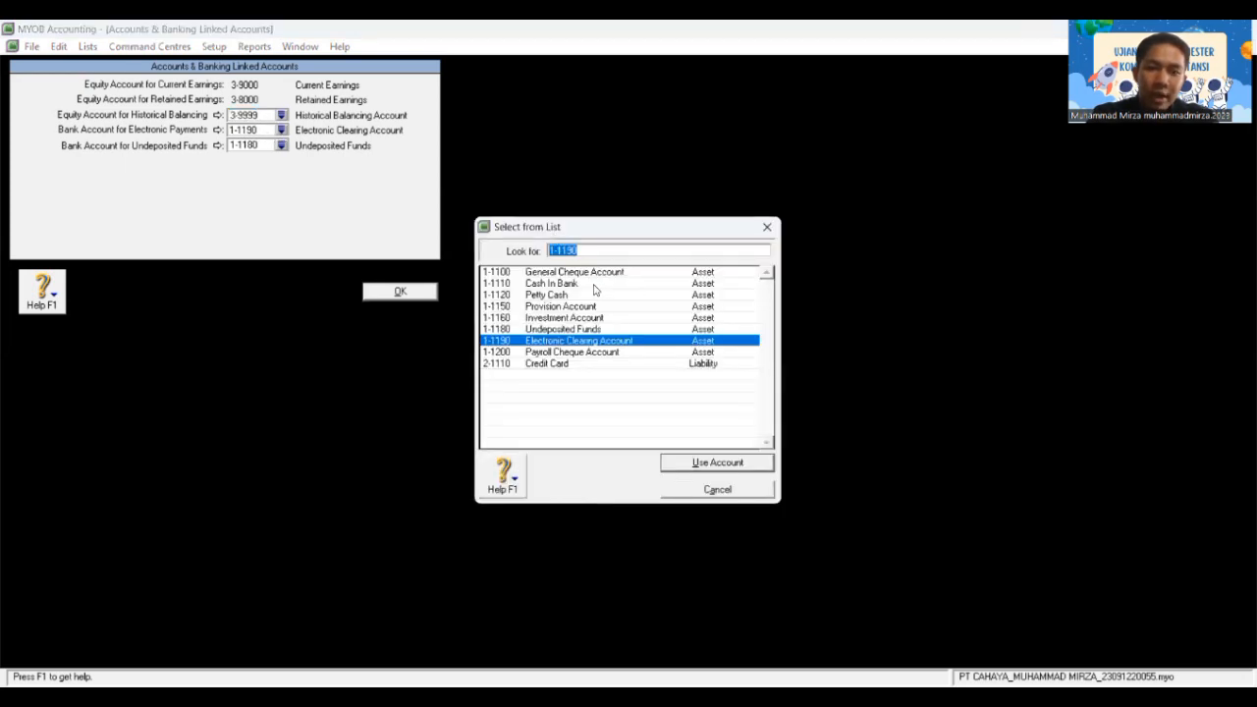
{"action": "left_click", "coordinate": [593, 285]}
{"action": "left_click", "coordinate": [734, 461]}
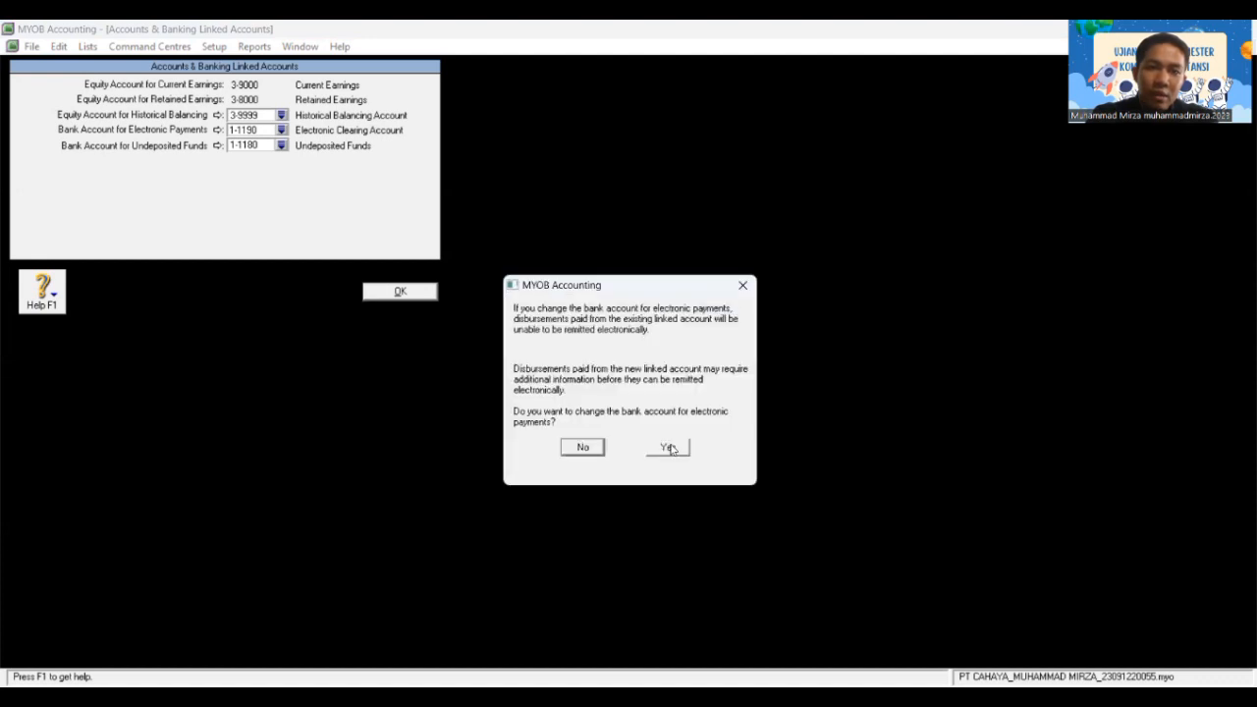
{"action": "left_click", "coordinate": [671, 449]}
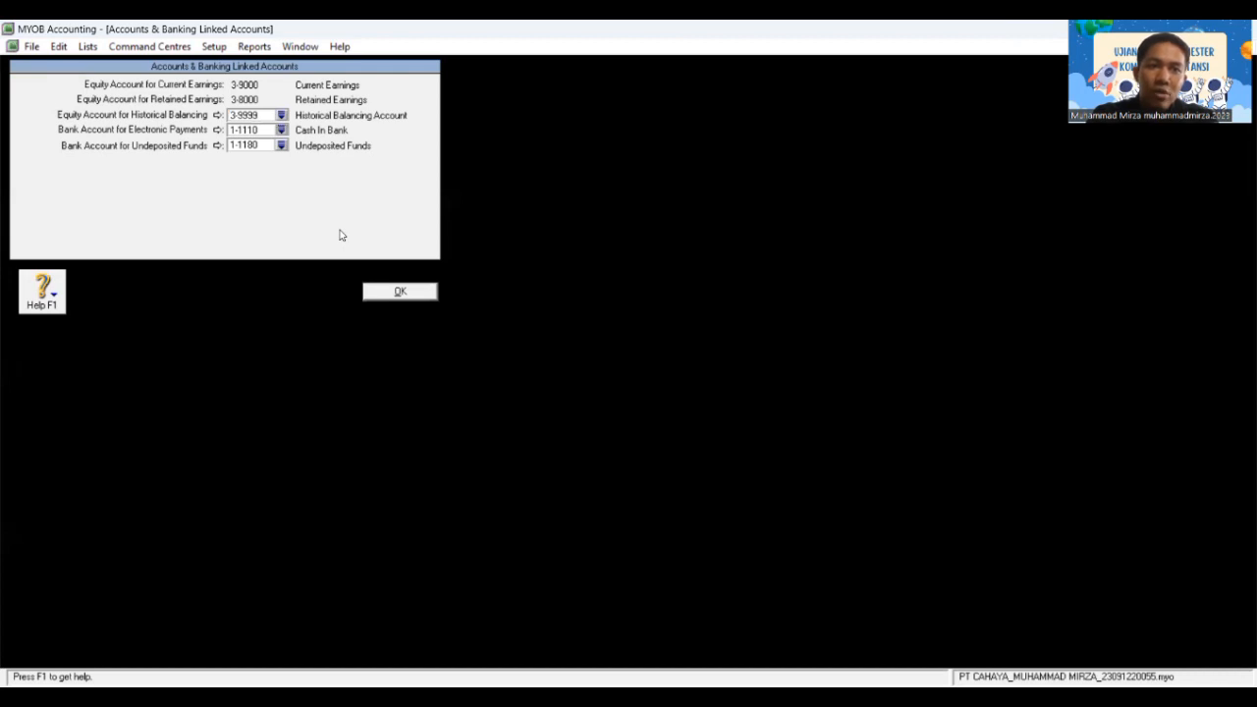
Step: Use 1-1120 Petty Cash for undeposited funds and save the banking linked accounts
{"action": "left_click", "coordinate": [280, 145]}
{"action": "left_click", "coordinate": [530, 296]}
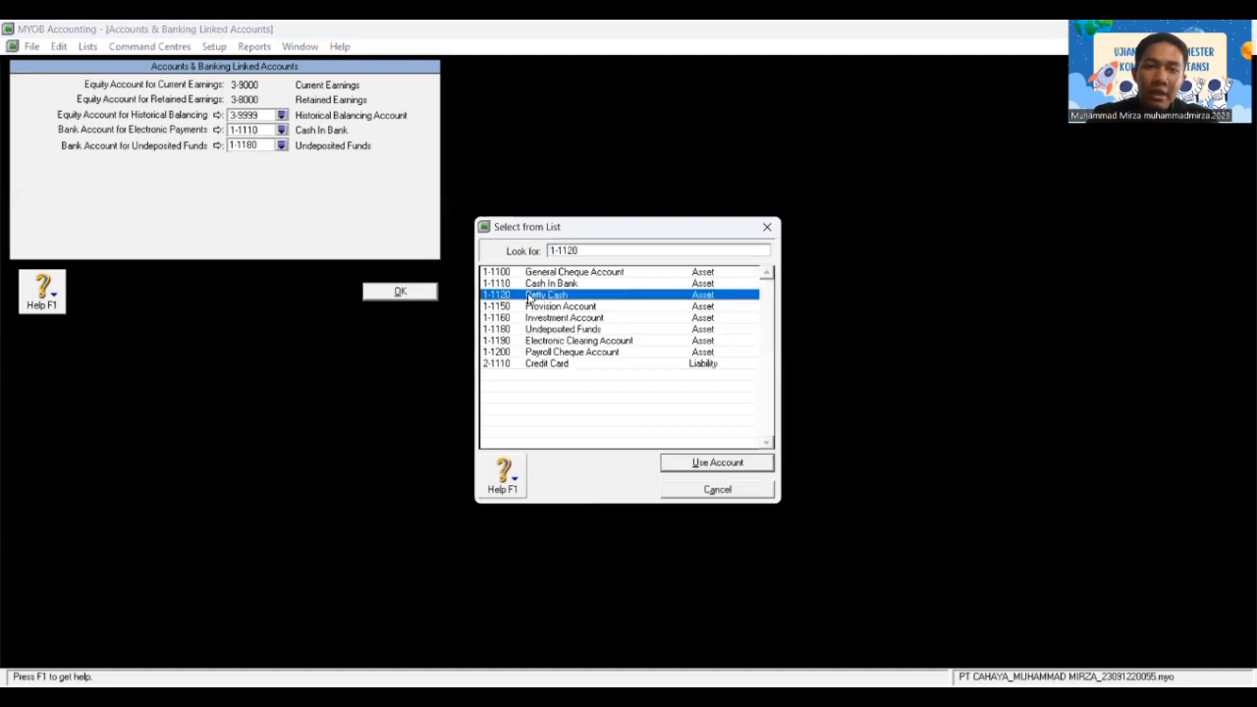
{"action": "left_click", "coordinate": [693, 464]}
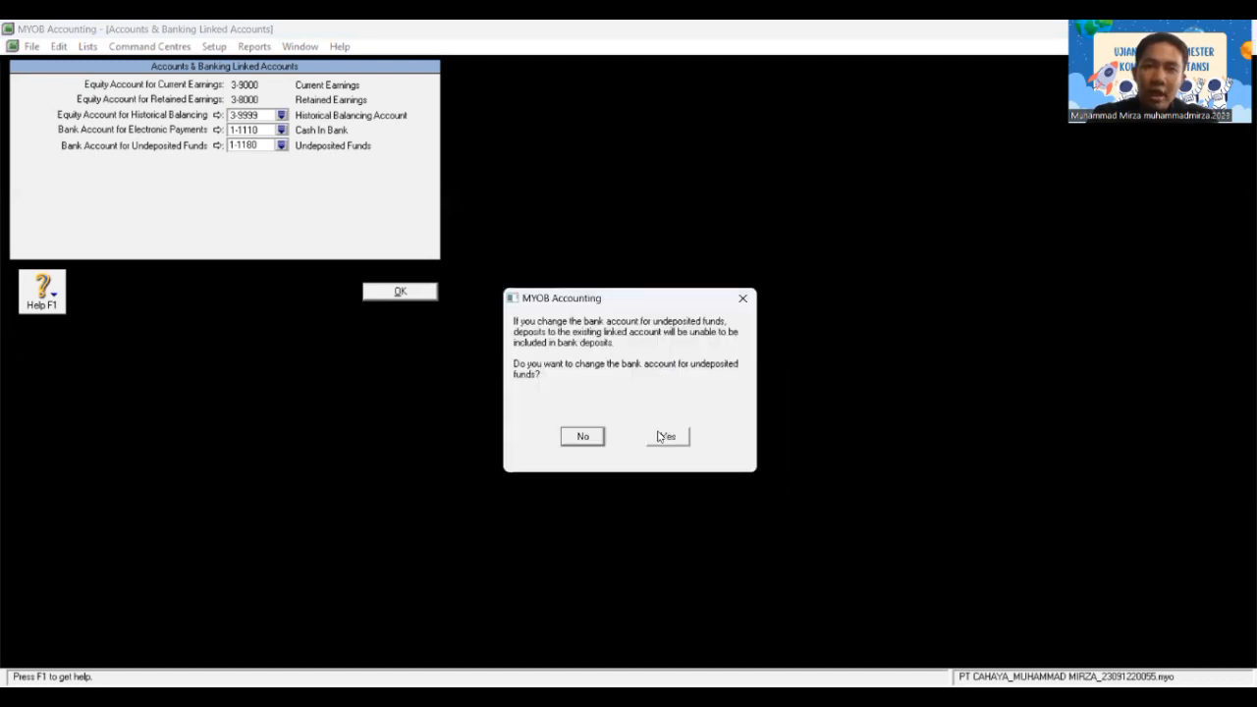
{"action": "left_click", "coordinate": [660, 437]}
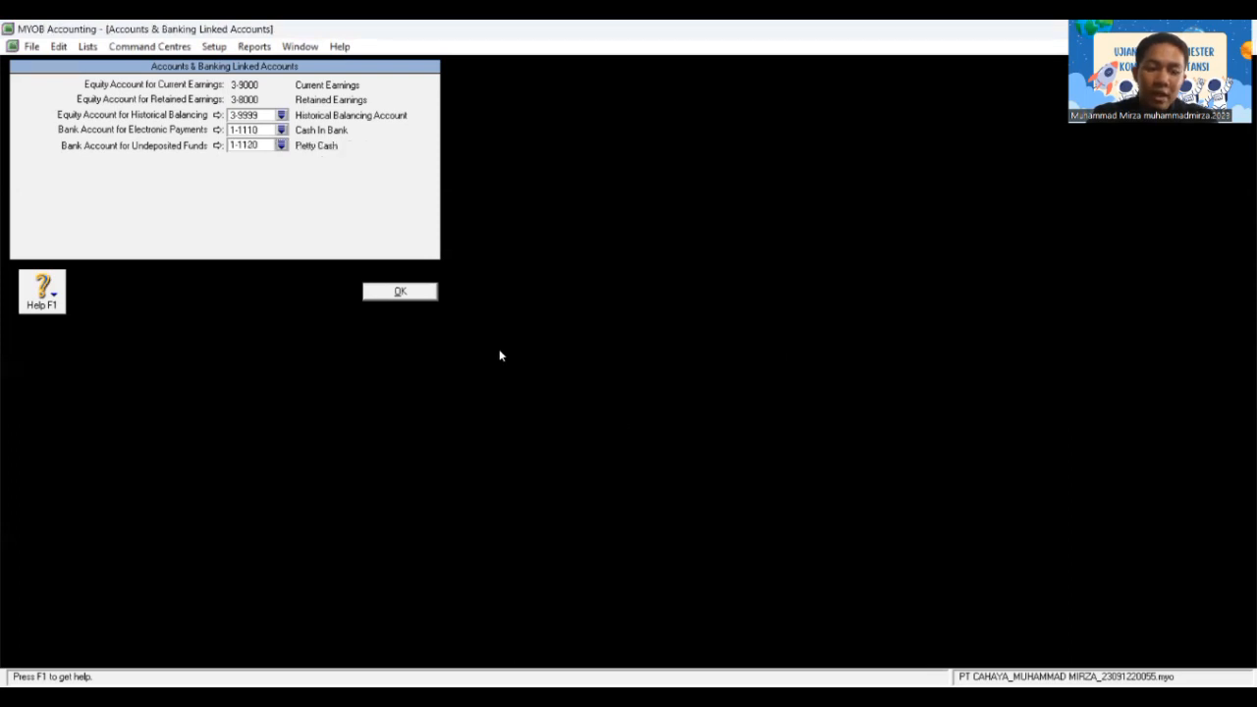
{"action": "left_click", "coordinate": [407, 292]}
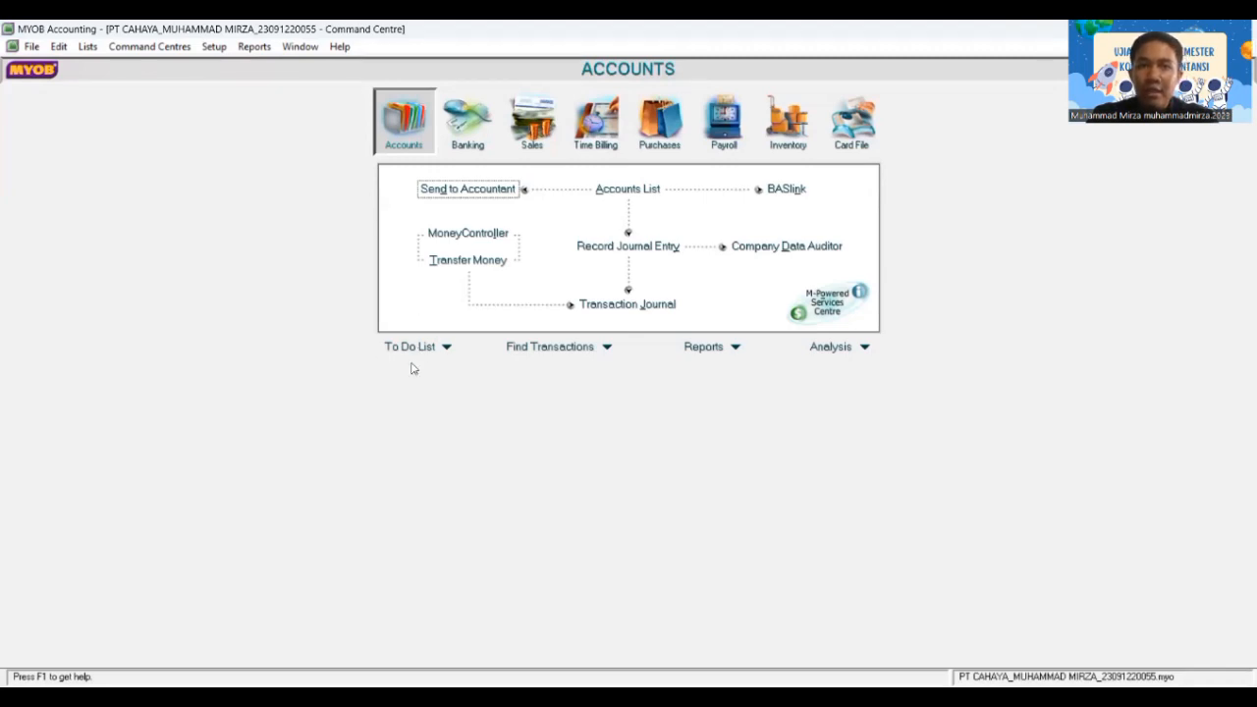
Step: In Sales Linked Accounts, set receivables tracking to 1-1210 Account Receivable
{"action": "left_click", "coordinate": [214, 48]}
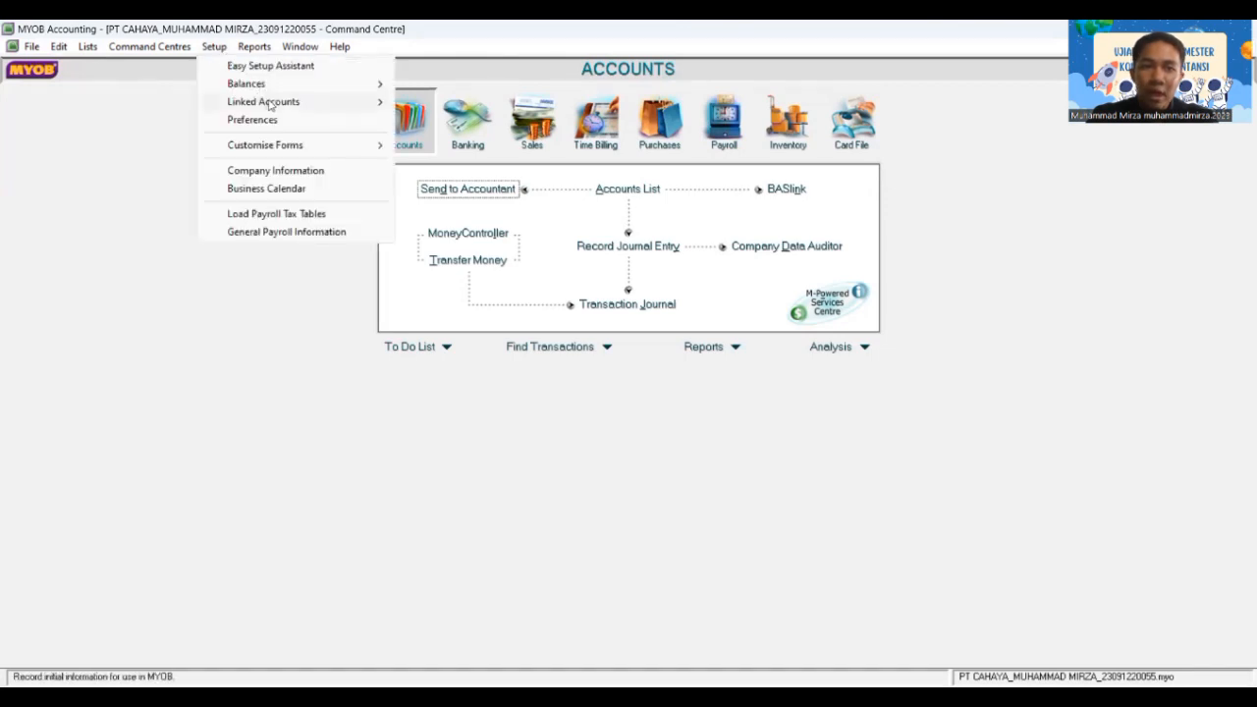
{"action": "mouse_move", "coordinate": [270, 105]}
{"action": "left_click", "coordinate": [428, 118]}
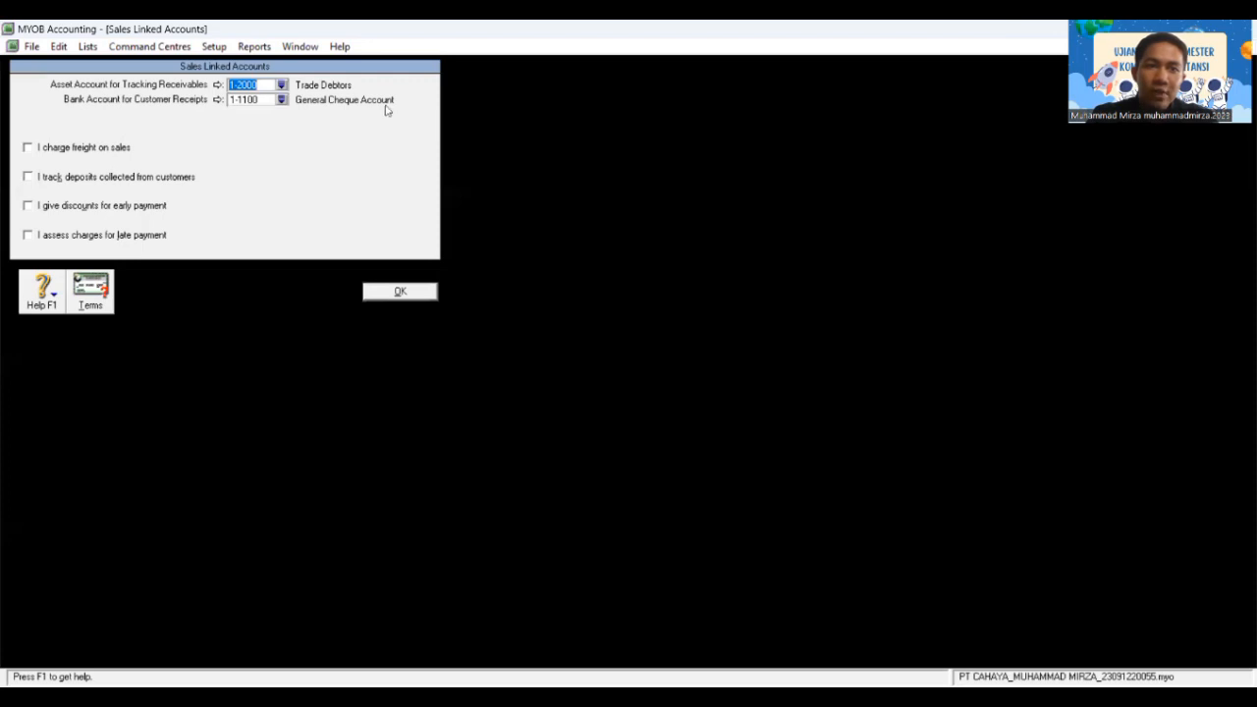
{"action": "left_click", "coordinate": [282, 86]}
{"action": "key", "text": "BackSpace"}
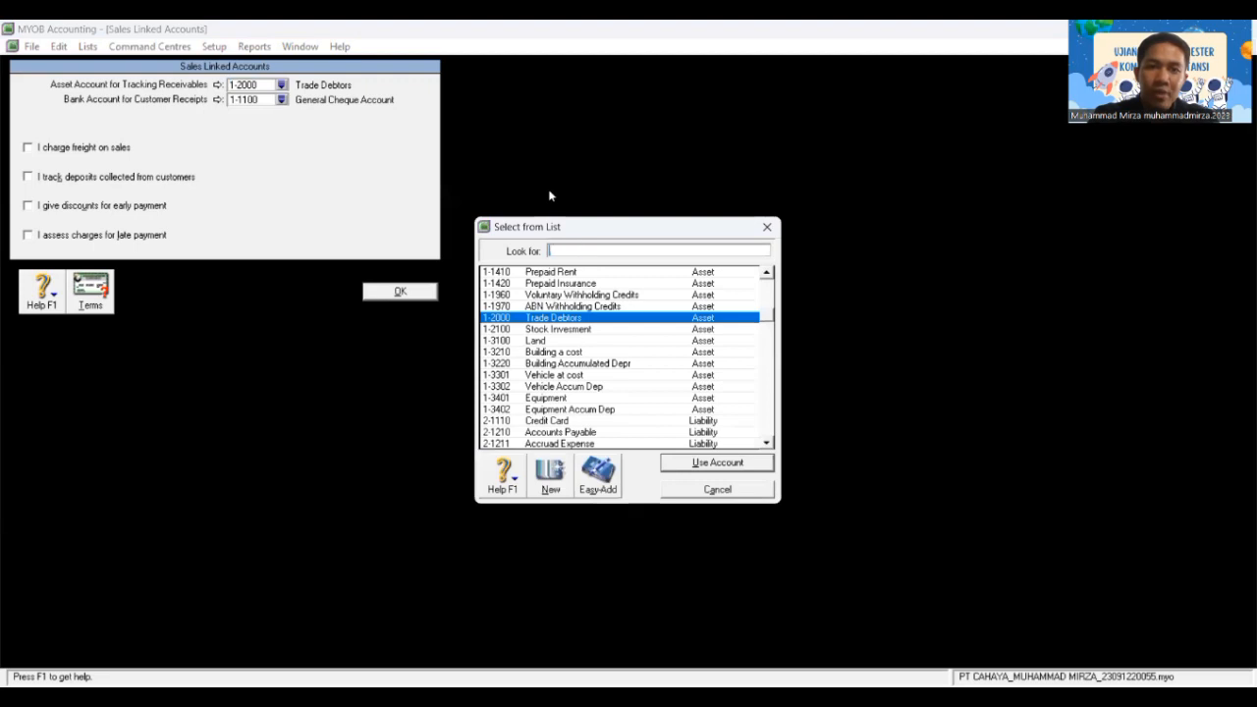
{"action": "type", "text": "1-2"}
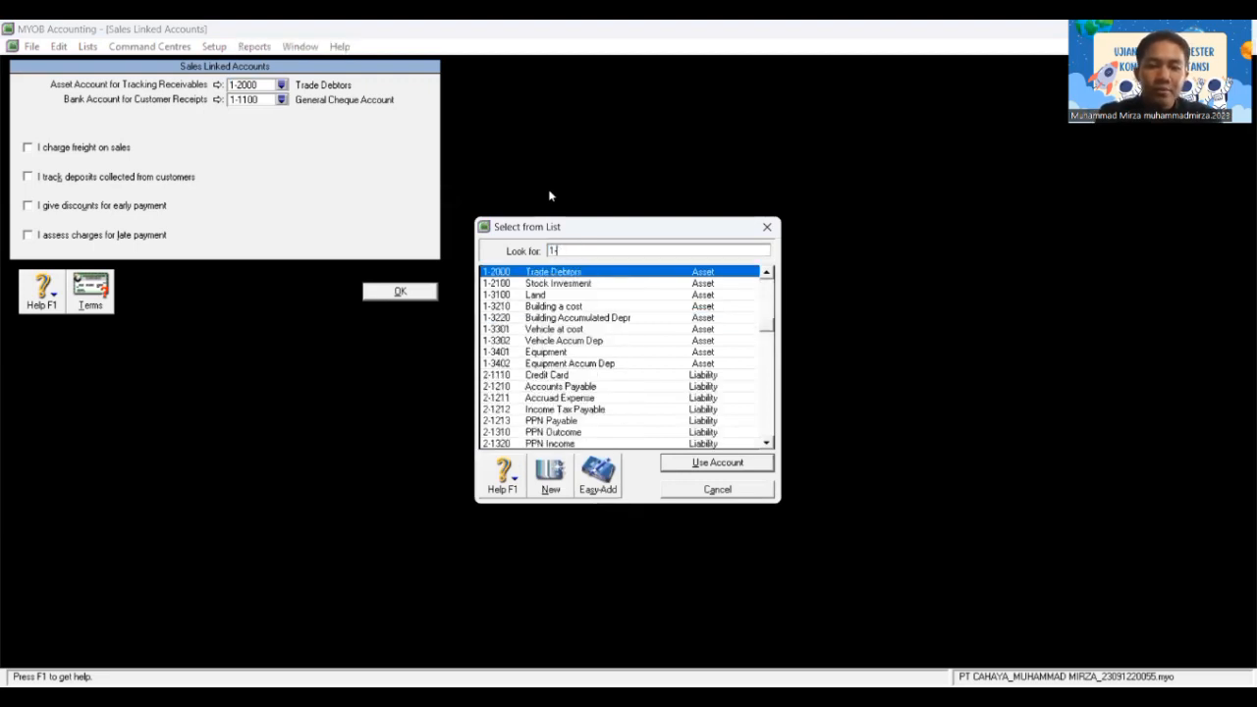
{"action": "key", "text": "BackSpace"}
{"action": "type", "text": "12"}
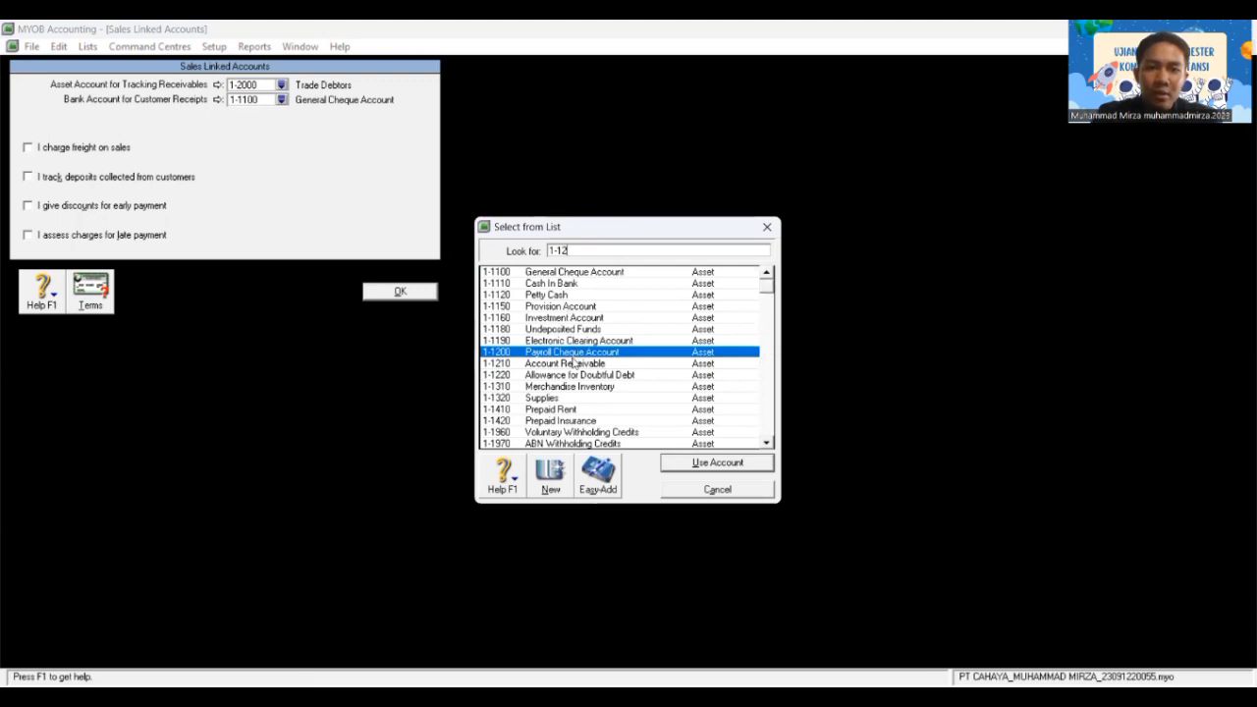
{"action": "type", "text": "10"}
{"action": "left_click", "coordinate": [720, 463]}
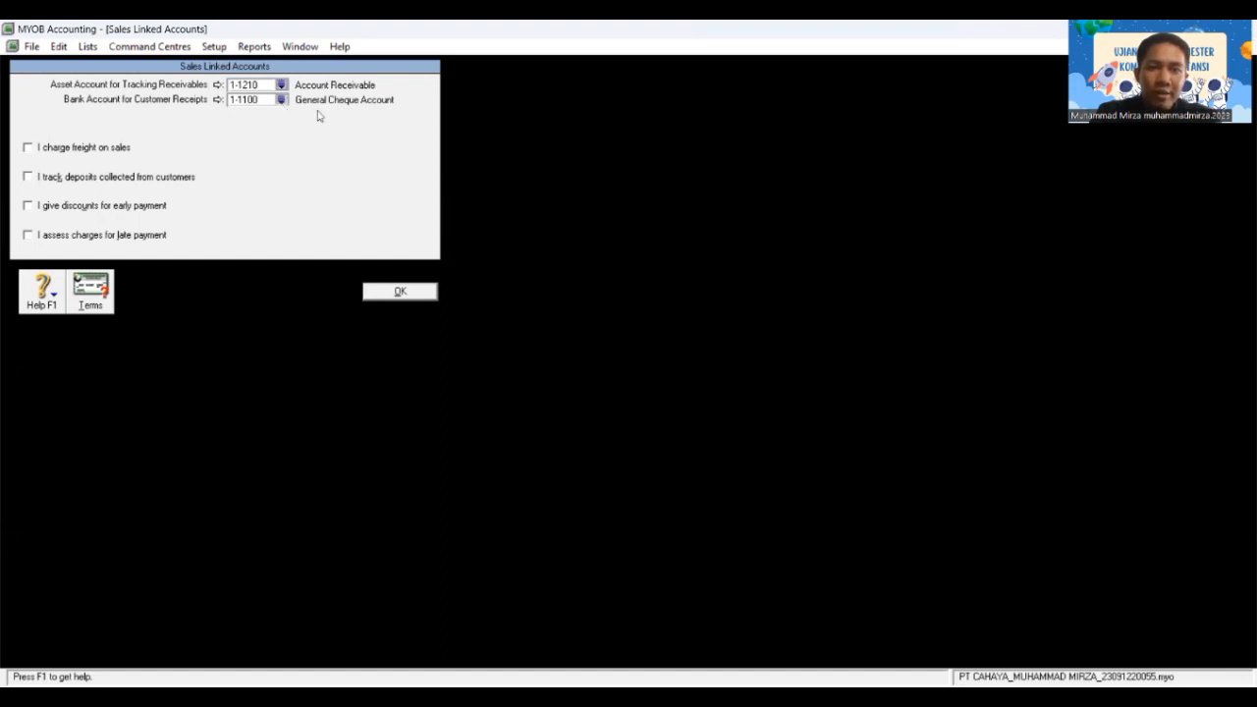
Step: Use 1-1110 Cash In Bank for customer receipts and enable freight with 4-2100 Freight Collected
{"action": "left_click", "coordinate": [551, 283]}
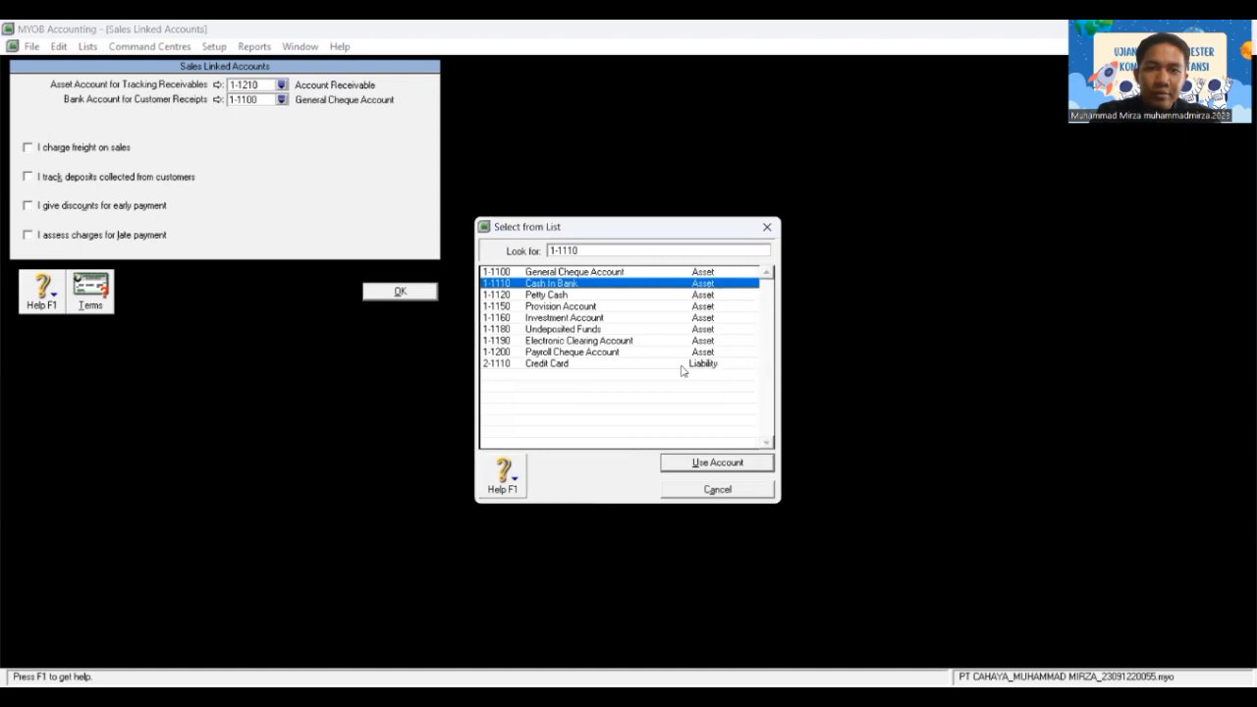
{"action": "left_click", "coordinate": [734, 463]}
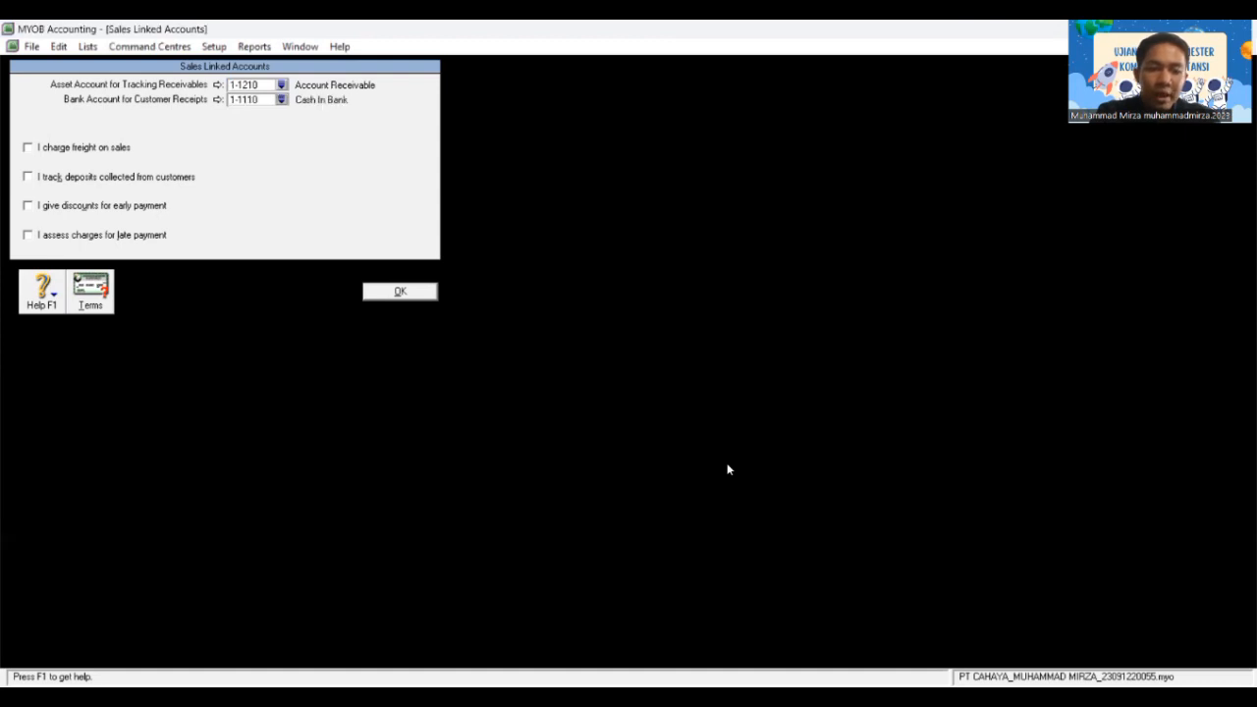
{"action": "left_click", "coordinate": [28, 147]}
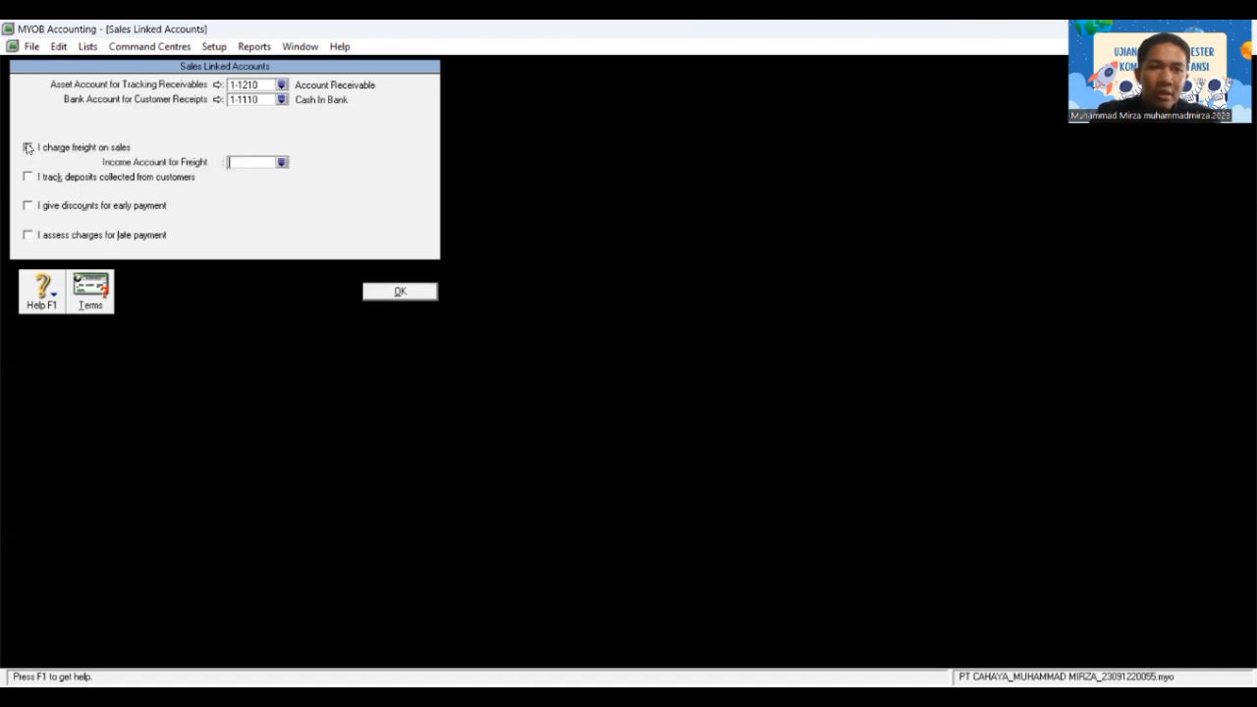
{"action": "left_click", "coordinate": [281, 163]}
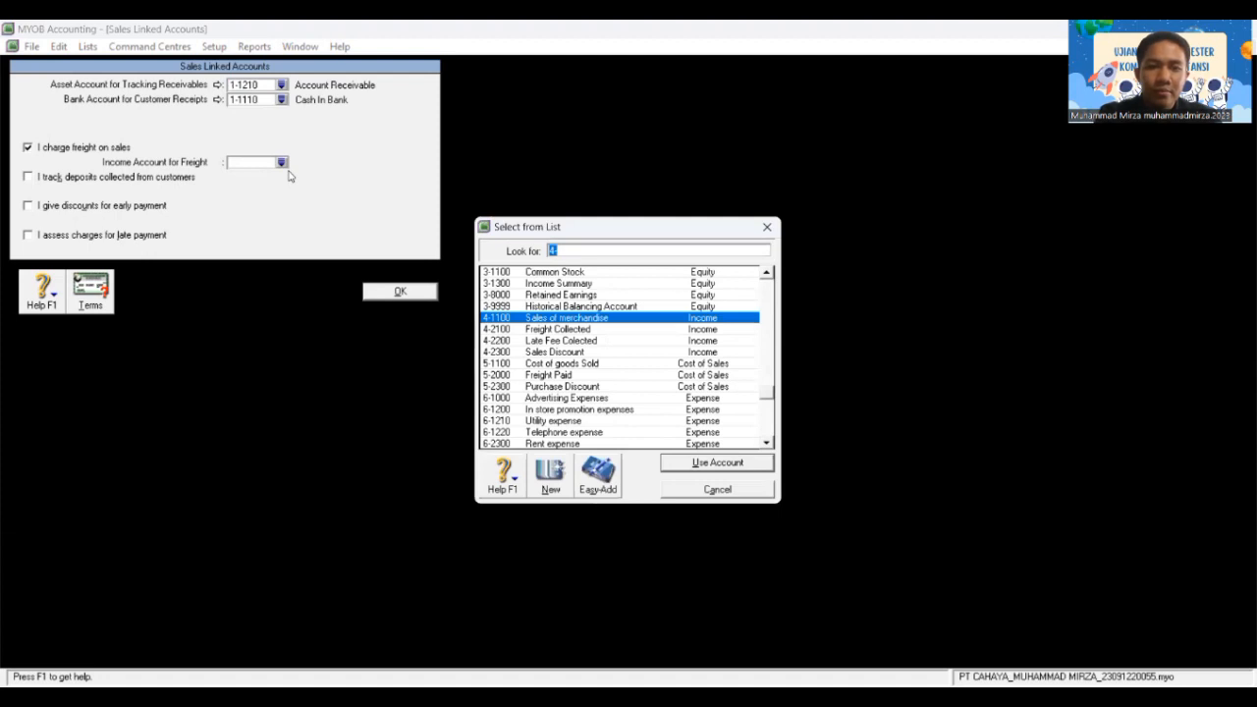
{"action": "type", "text": "4-"}
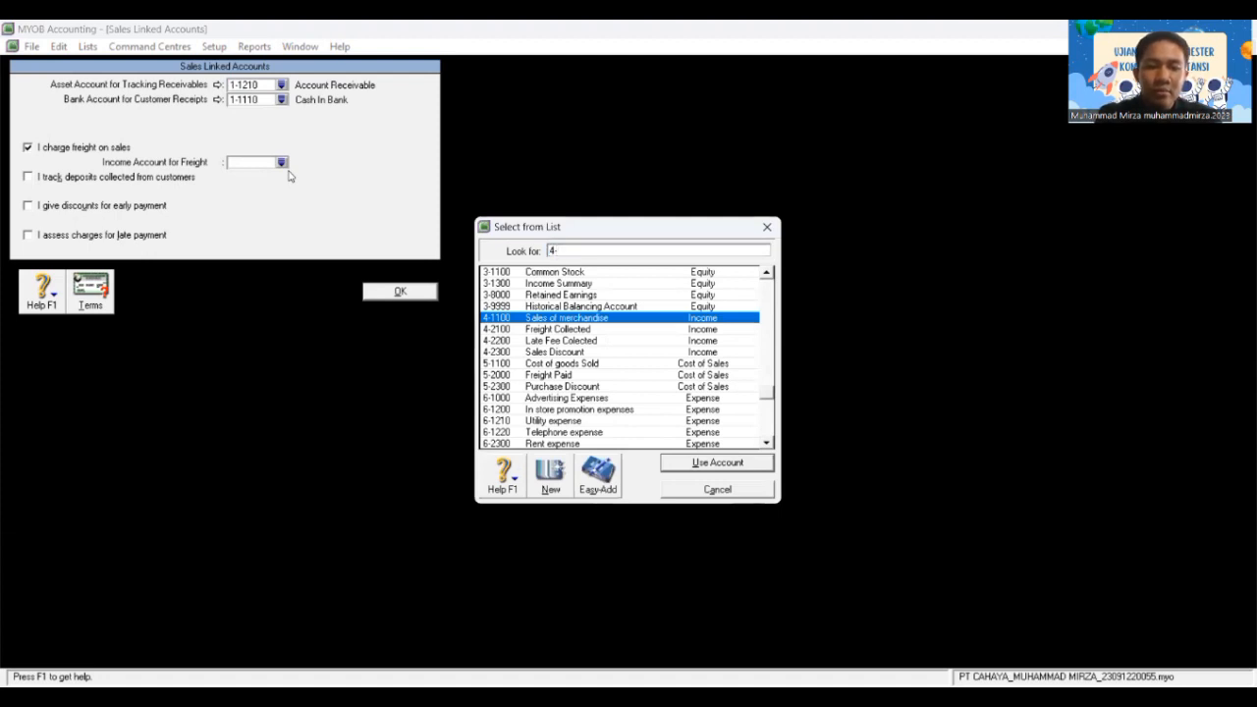
{"action": "type", "text": "21"}
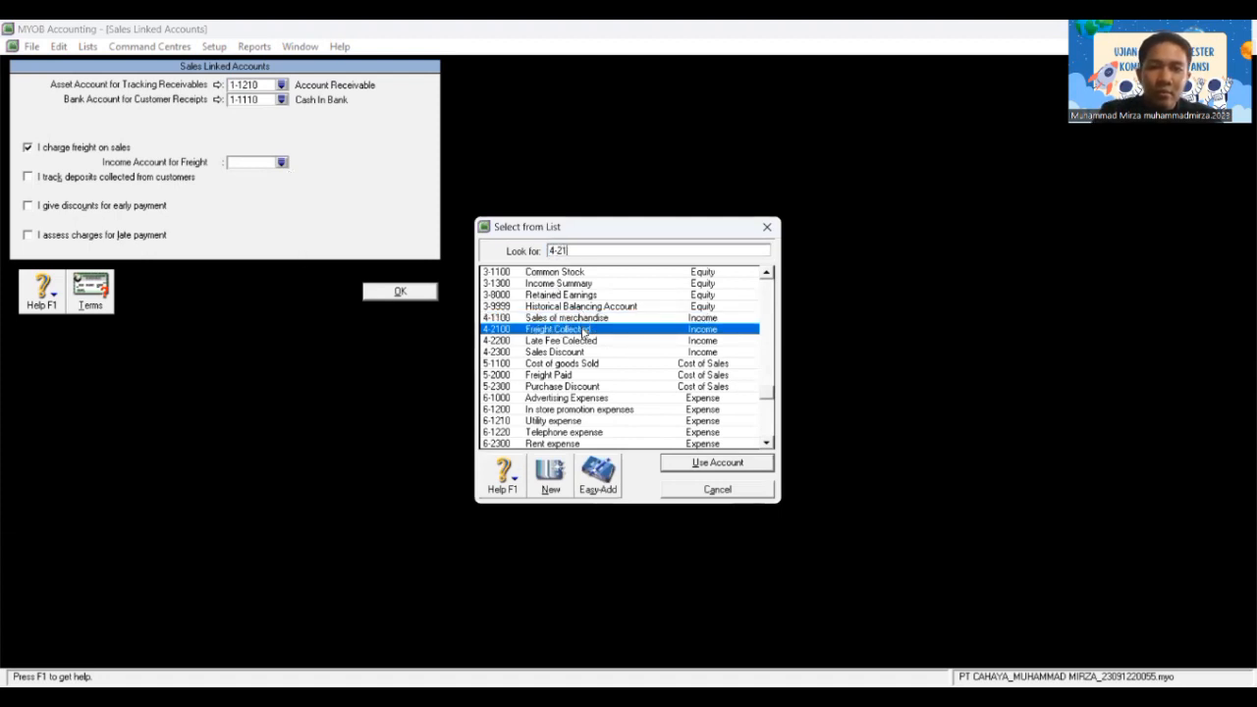
{"action": "type", "text": "00"}
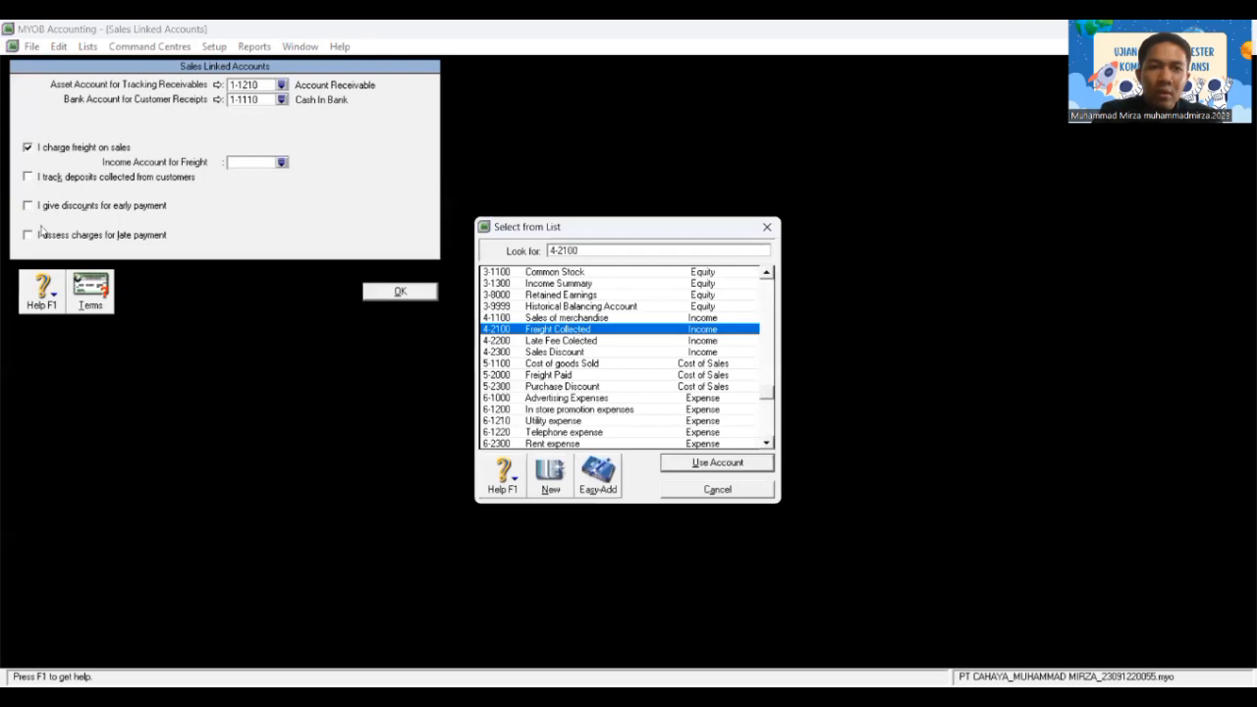
{"action": "key", "text": "Return"}
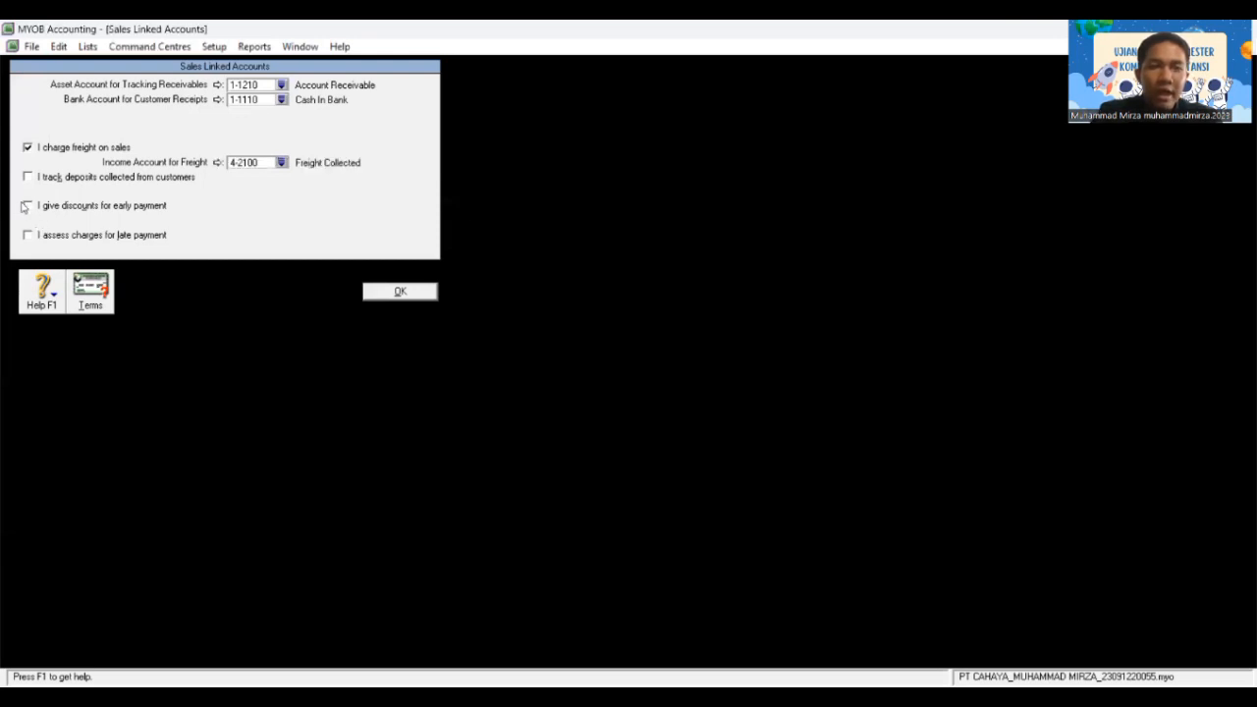
Step: Enable early-payment discounts on 4-2300 Sales Discount and late charges on 4-2200 Late Fee Collected
{"action": "left_click", "coordinate": [28, 205]}
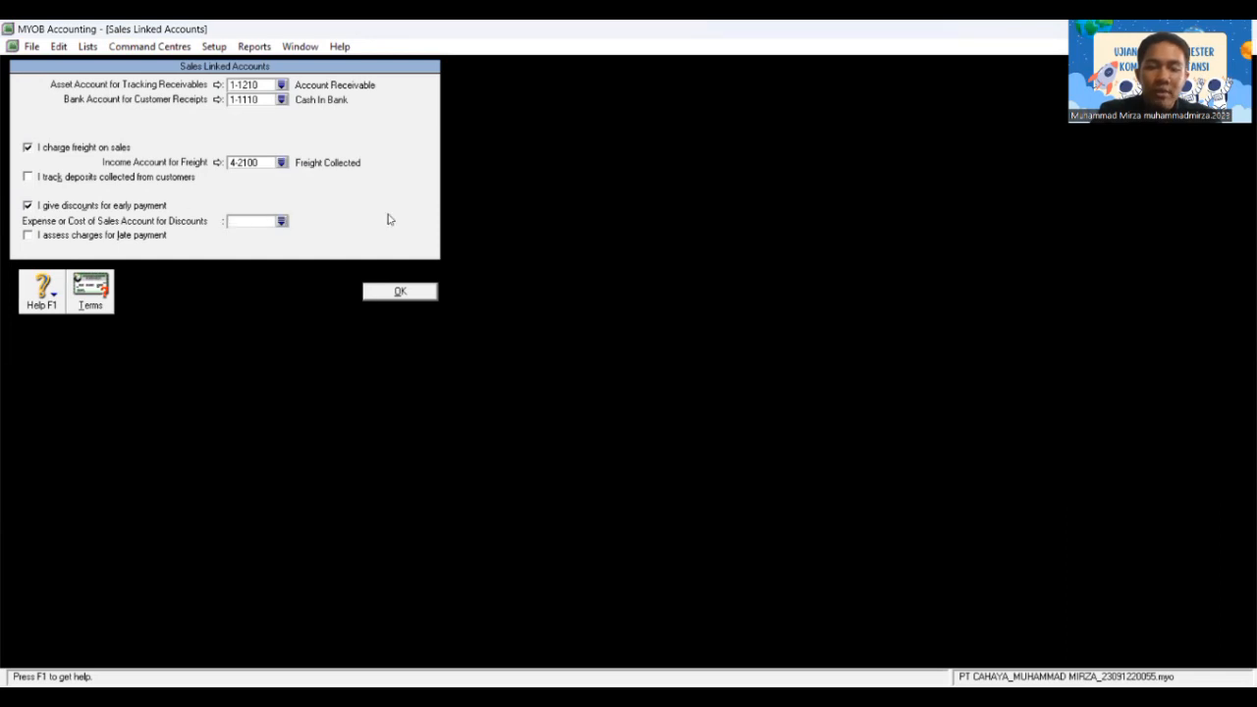
{"action": "left_click", "coordinate": [281, 223]}
{"action": "type", "text": "4"}
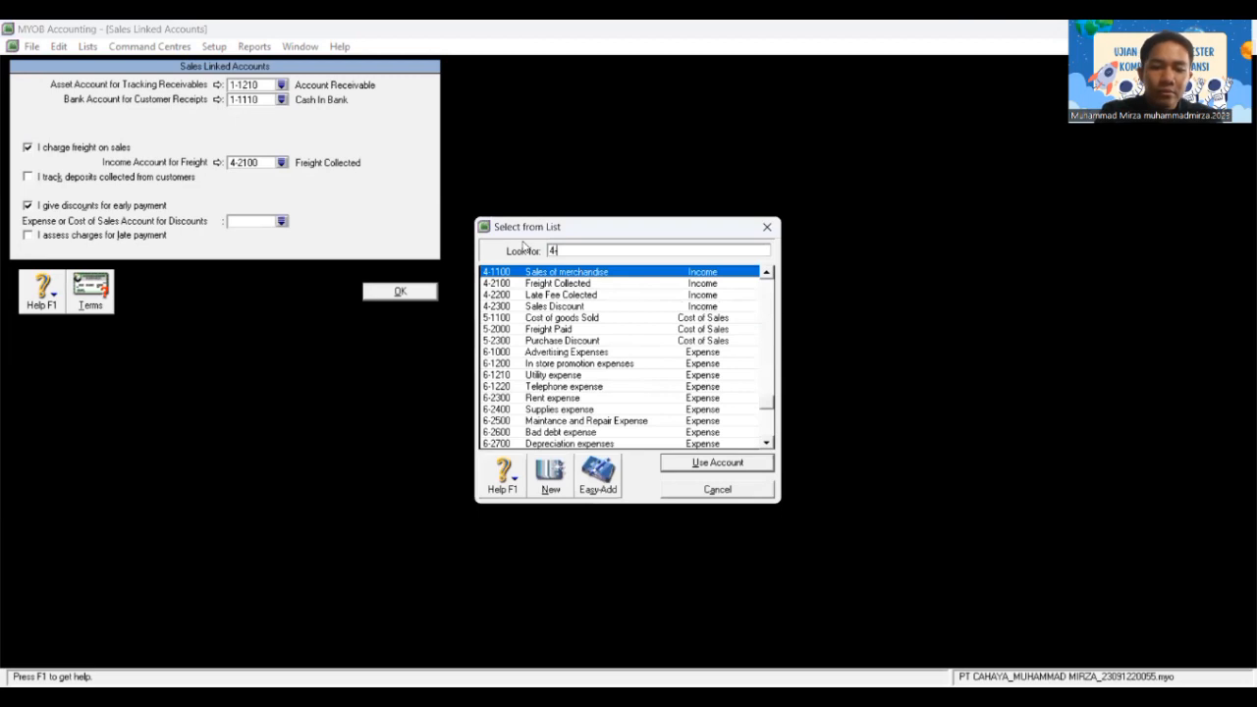
{"action": "type", "text": "-23"}
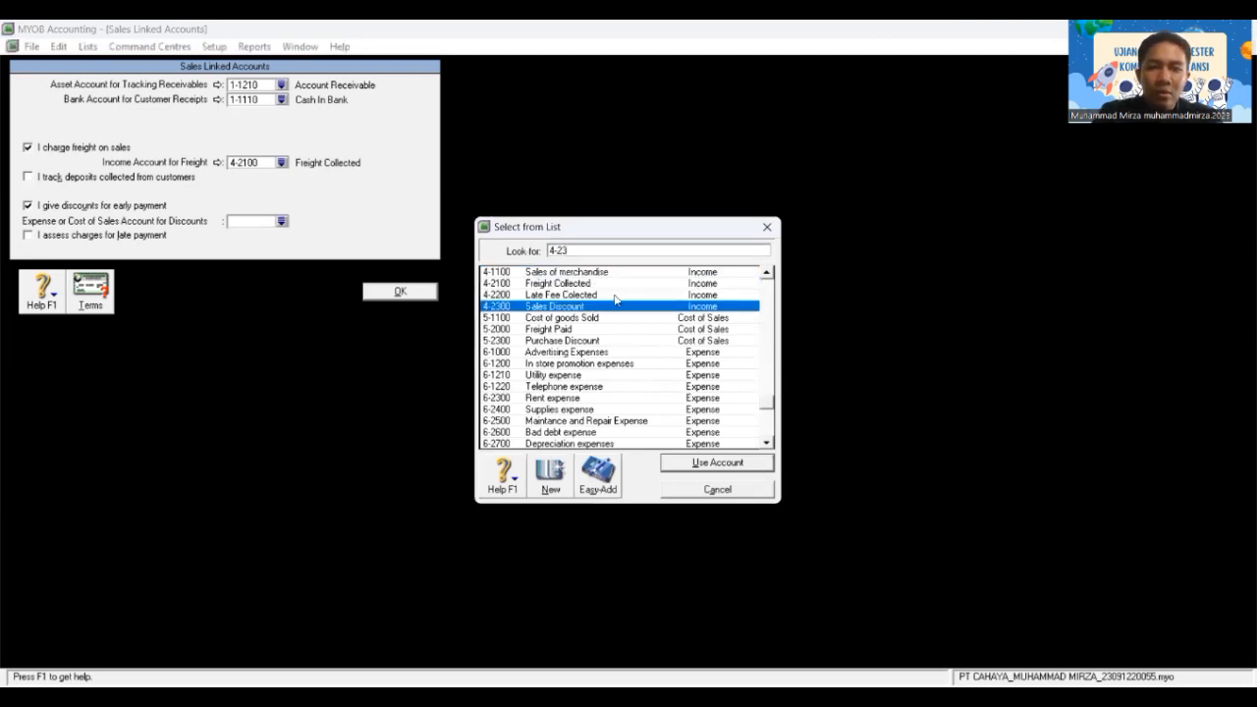
{"action": "key", "text": "Return"}
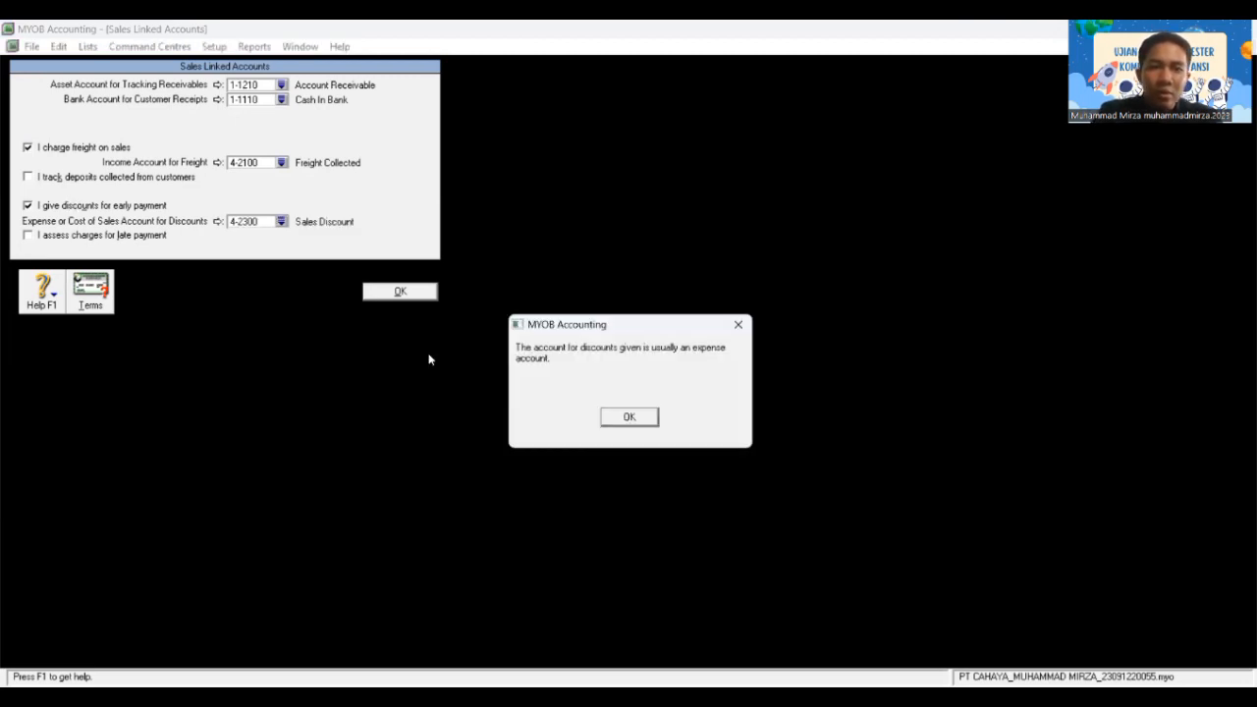
{"action": "left_click", "coordinate": [629, 417]}
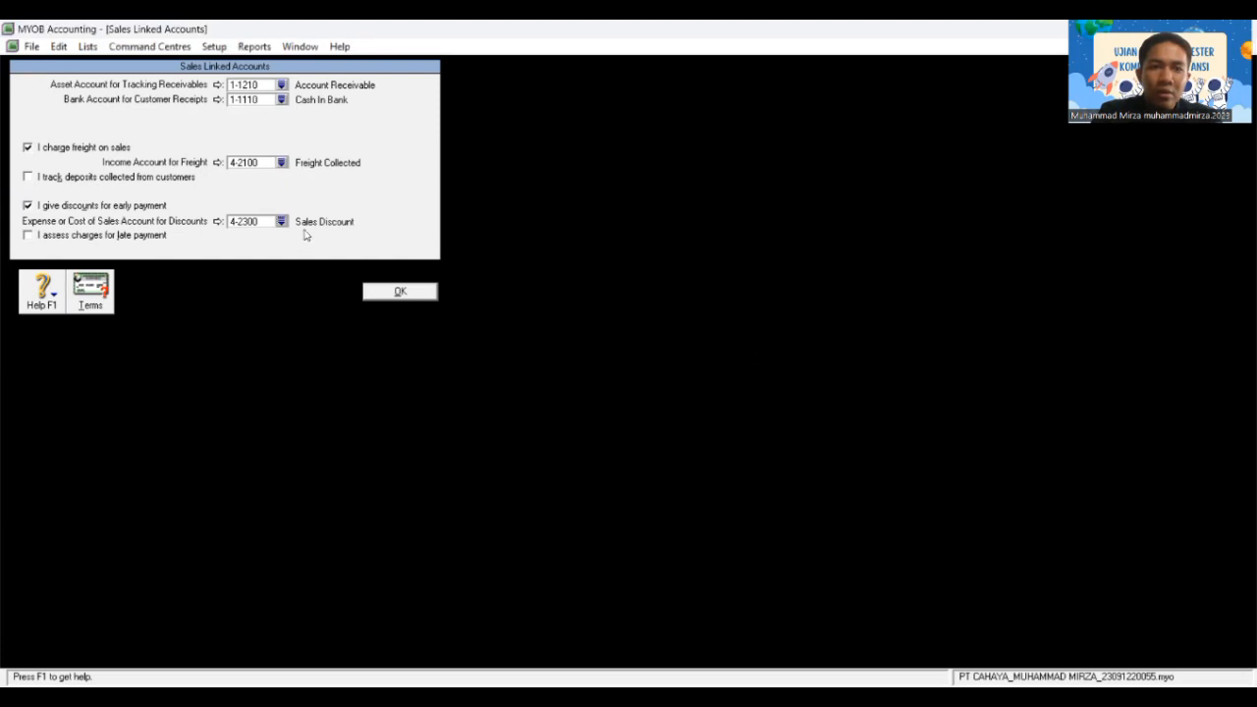
{"action": "left_click", "coordinate": [59, 237]}
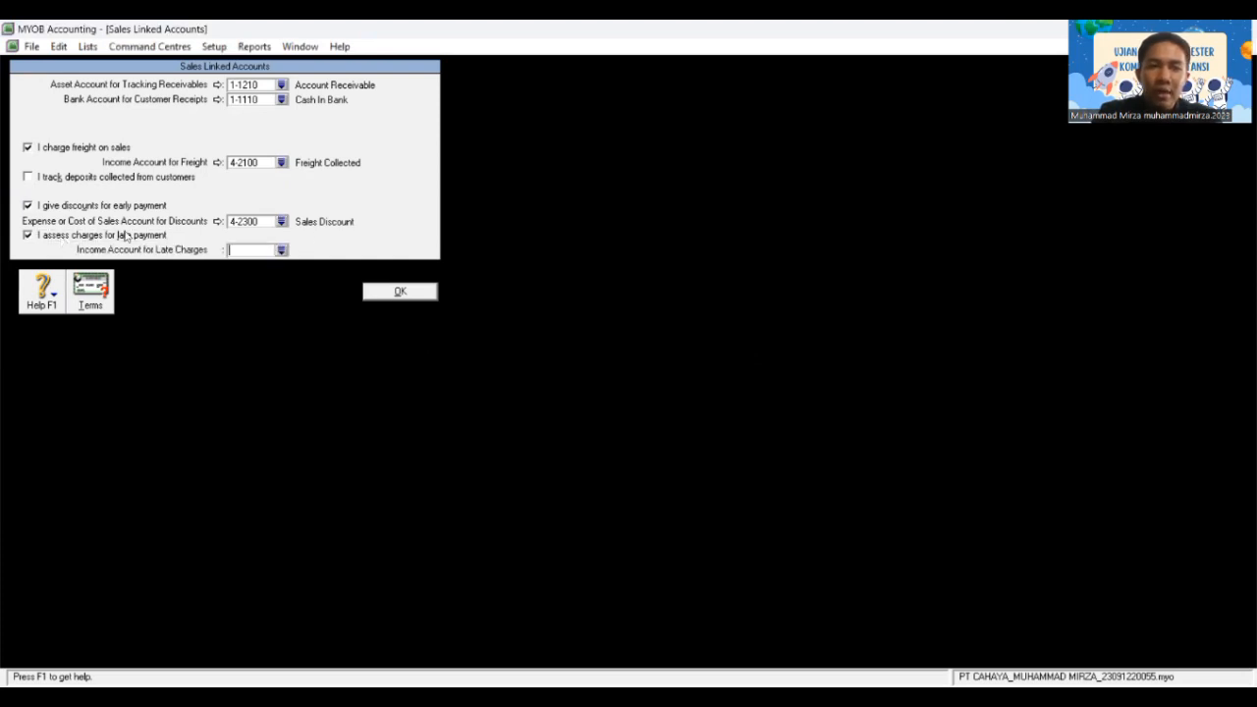
{"action": "left_click", "coordinate": [280, 250]}
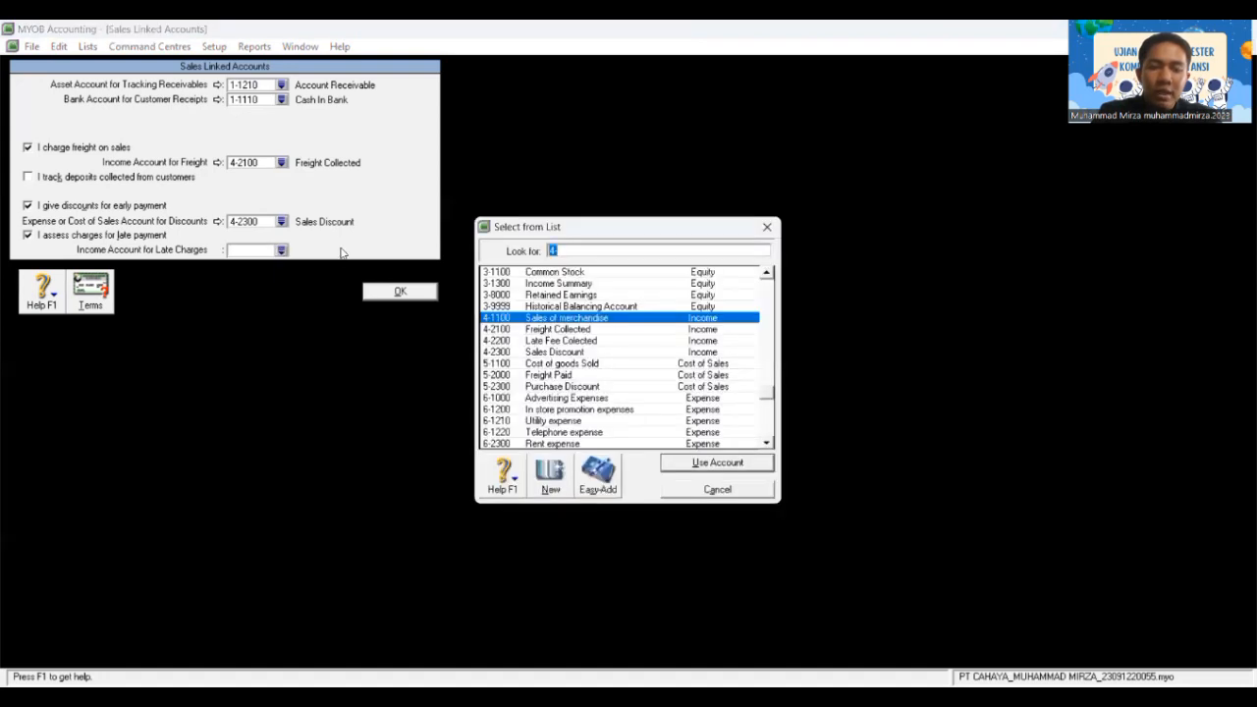
{"action": "type", "text": "4-22"}
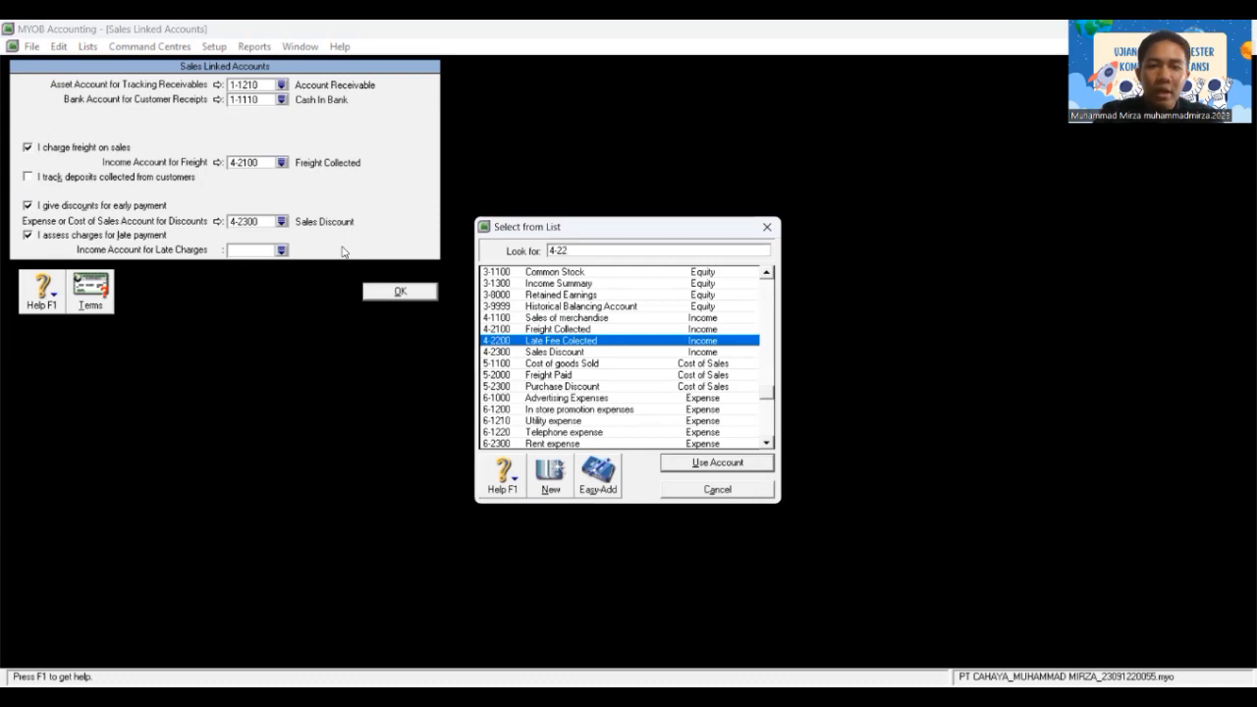
{"action": "left_click", "coordinate": [702, 469]}
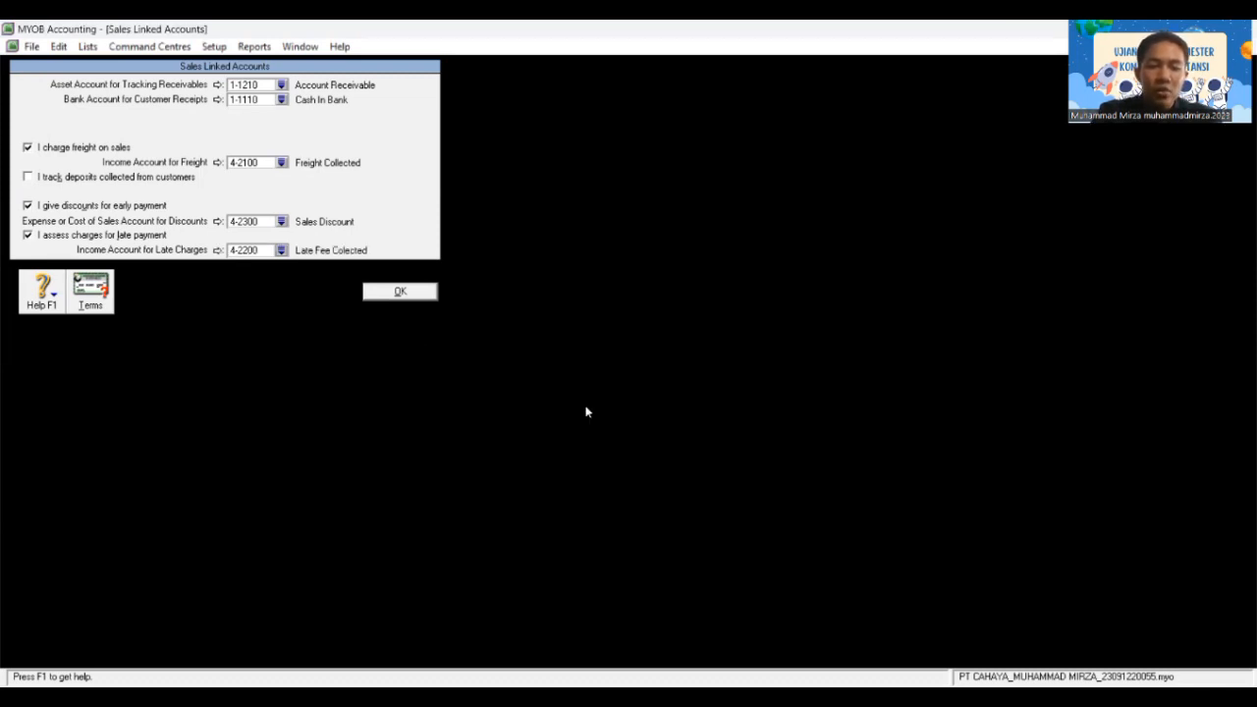
{"action": "left_click", "coordinate": [403, 291]}
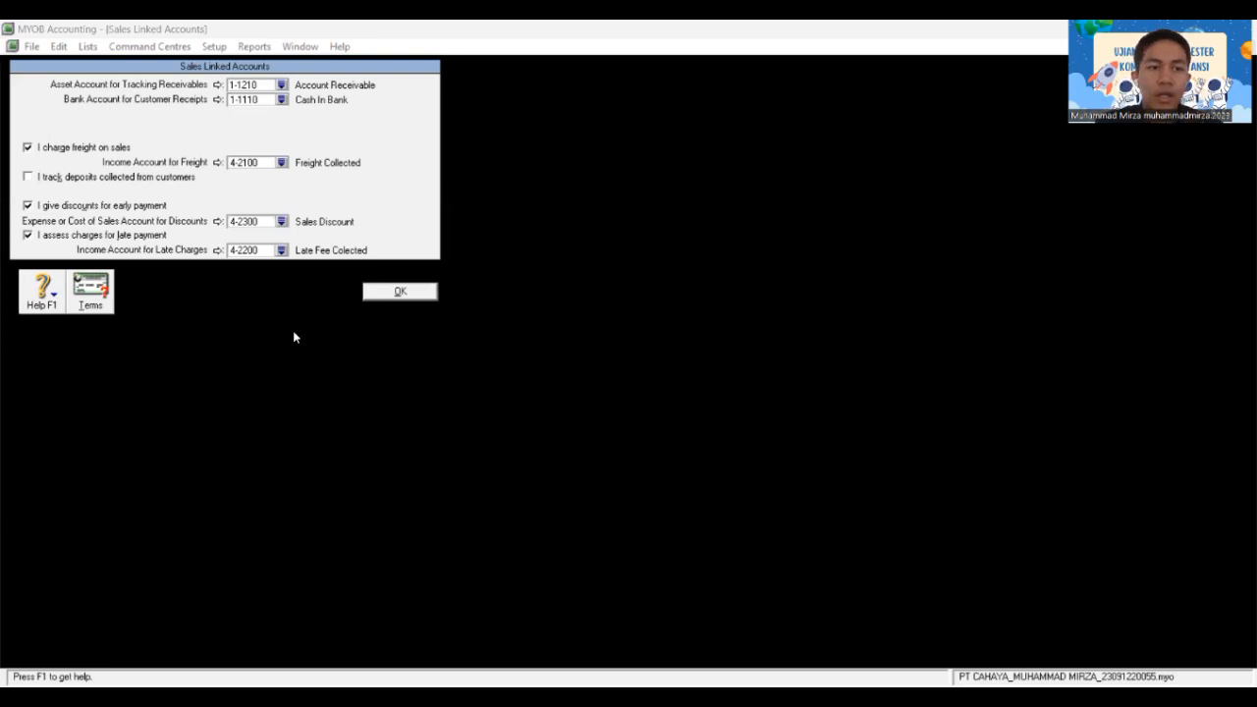
Step: Enter 10 discount days and 30 balance due days, keeping 1% discount and 1% monthly late charge
{"action": "left_click", "coordinate": [90, 291]}
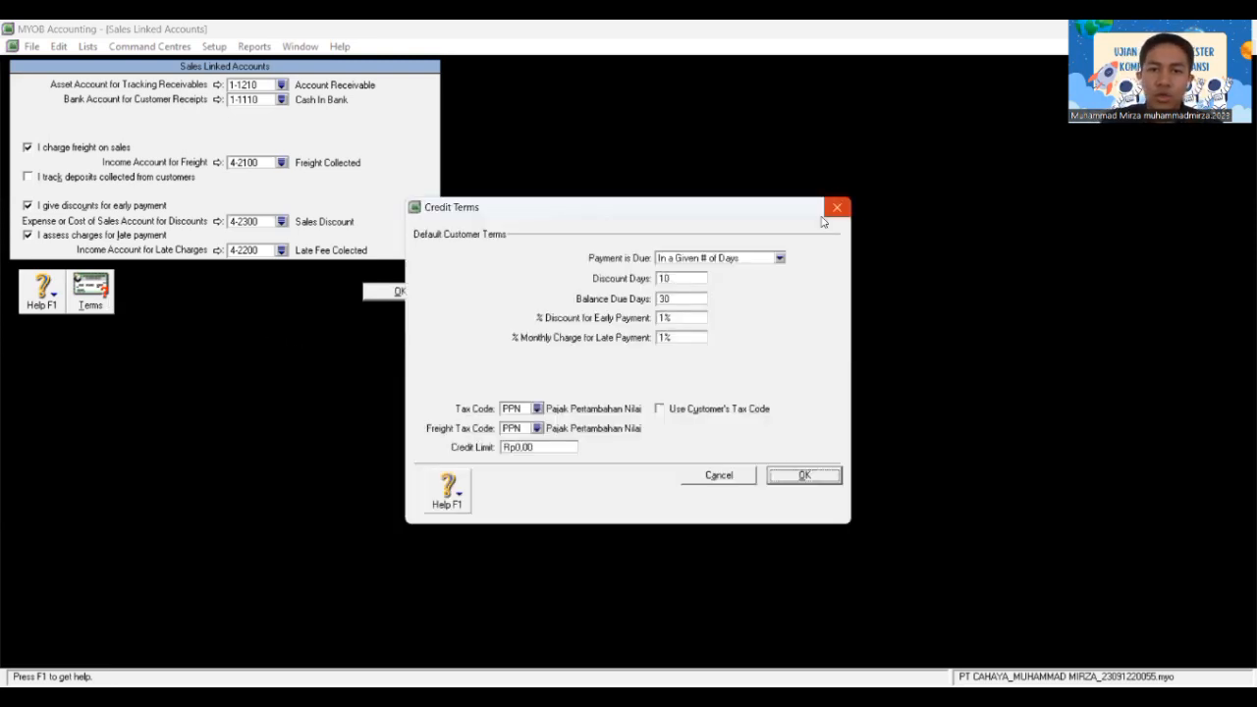
{"action": "left_click", "coordinate": [780, 259]}
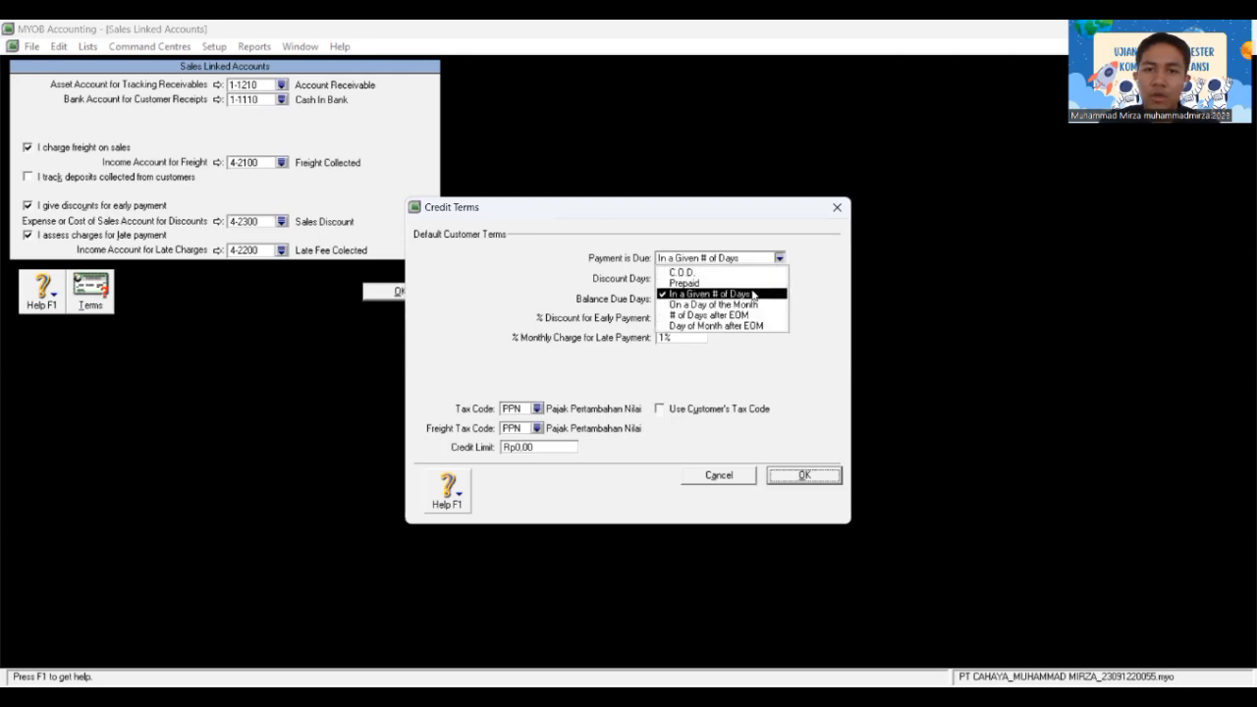
{"action": "left_click", "coordinate": [752, 294]}
{"action": "left_click", "coordinate": [689, 278]}
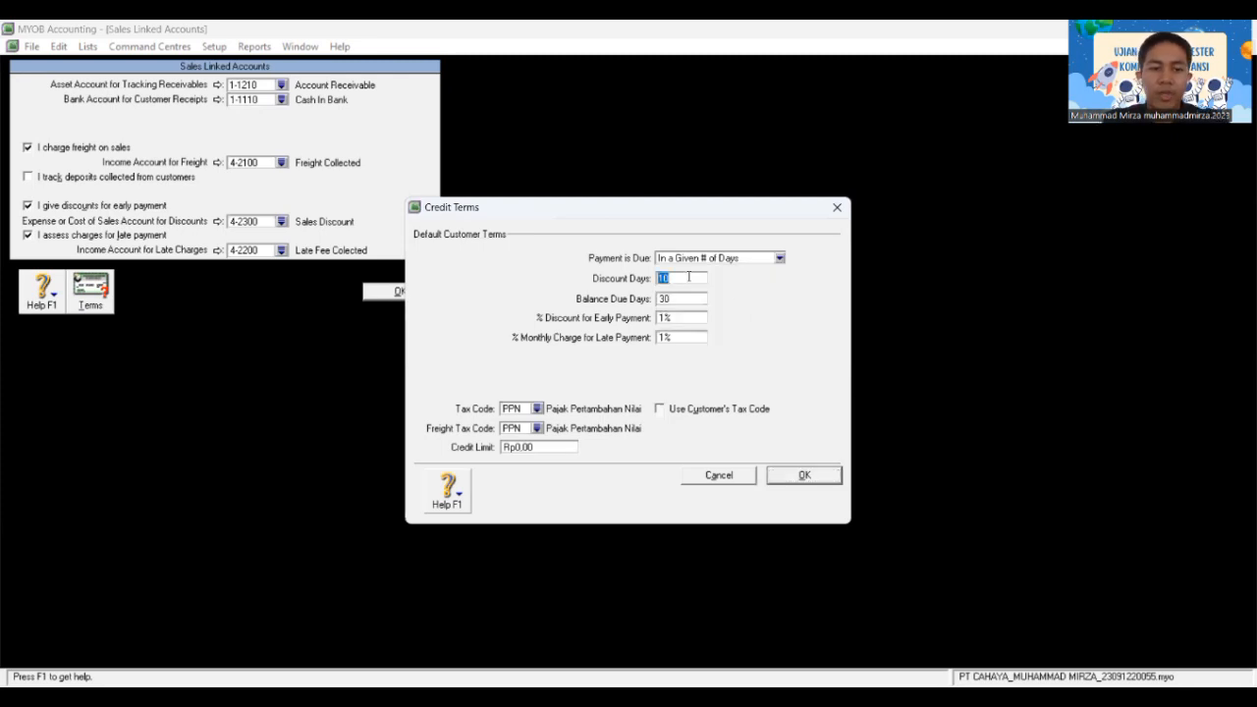
{"action": "type", "text": "10"}
{"action": "left_click", "coordinate": [684, 298]}
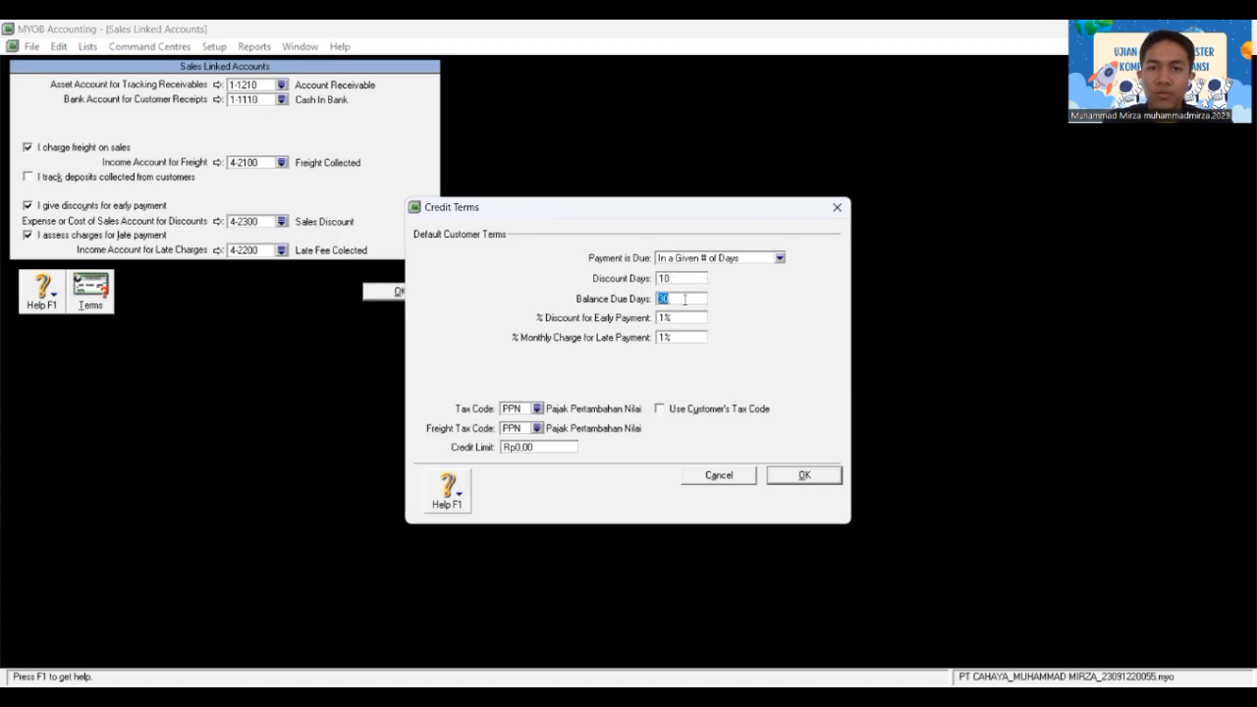
{"action": "type", "text": "3"}
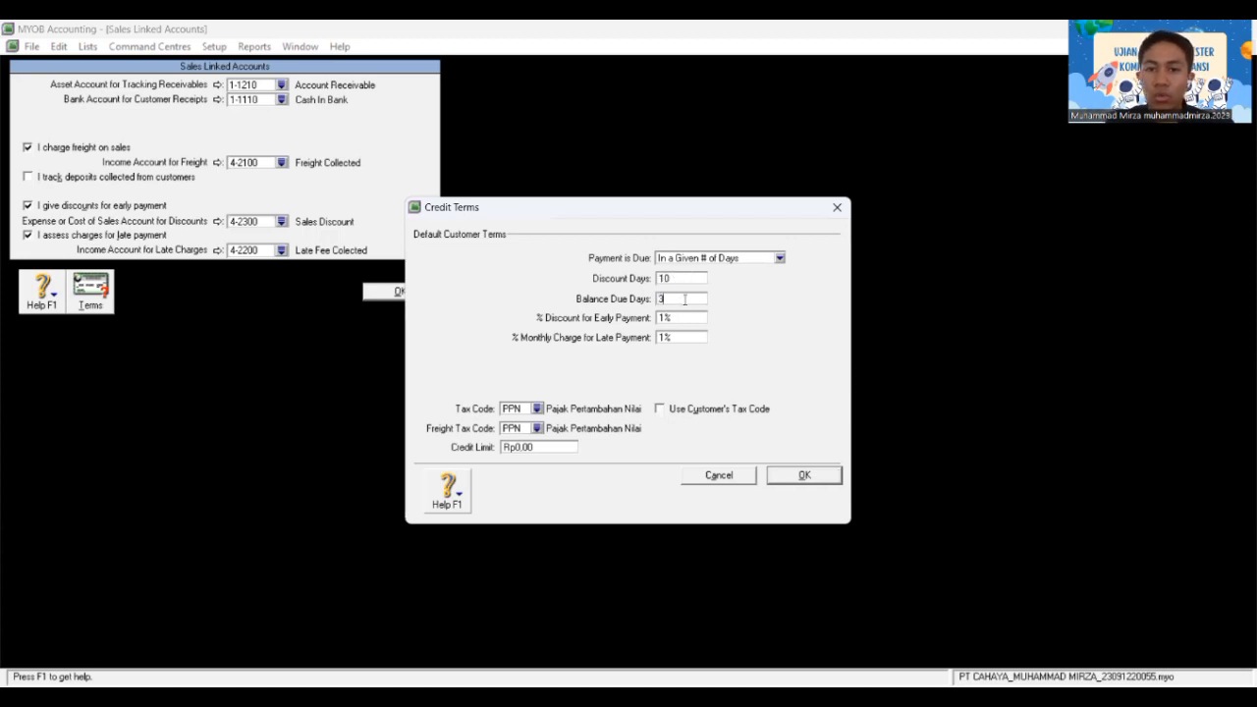
{"action": "type", "text": "0"}
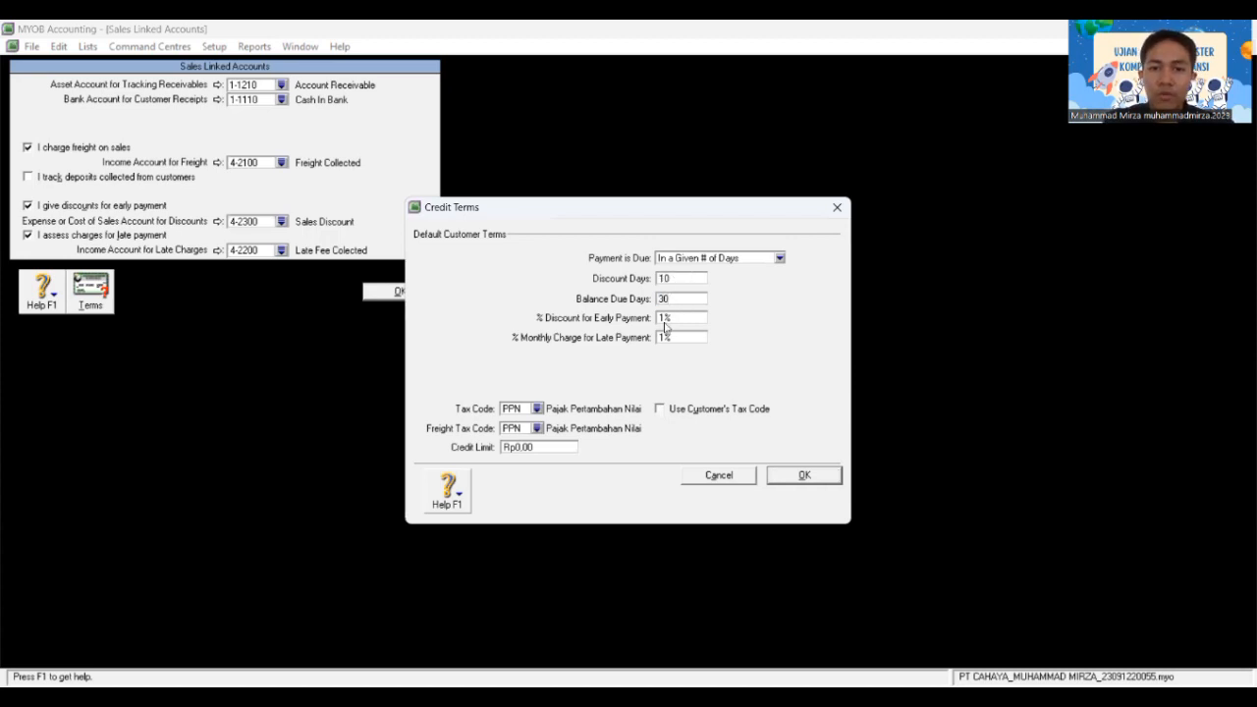
{"action": "left_click", "coordinate": [664, 319]}
{"action": "left_click", "coordinate": [663, 317]}
{"action": "left_click", "coordinate": [663, 338]}
{"action": "left_click", "coordinate": [662, 337]}
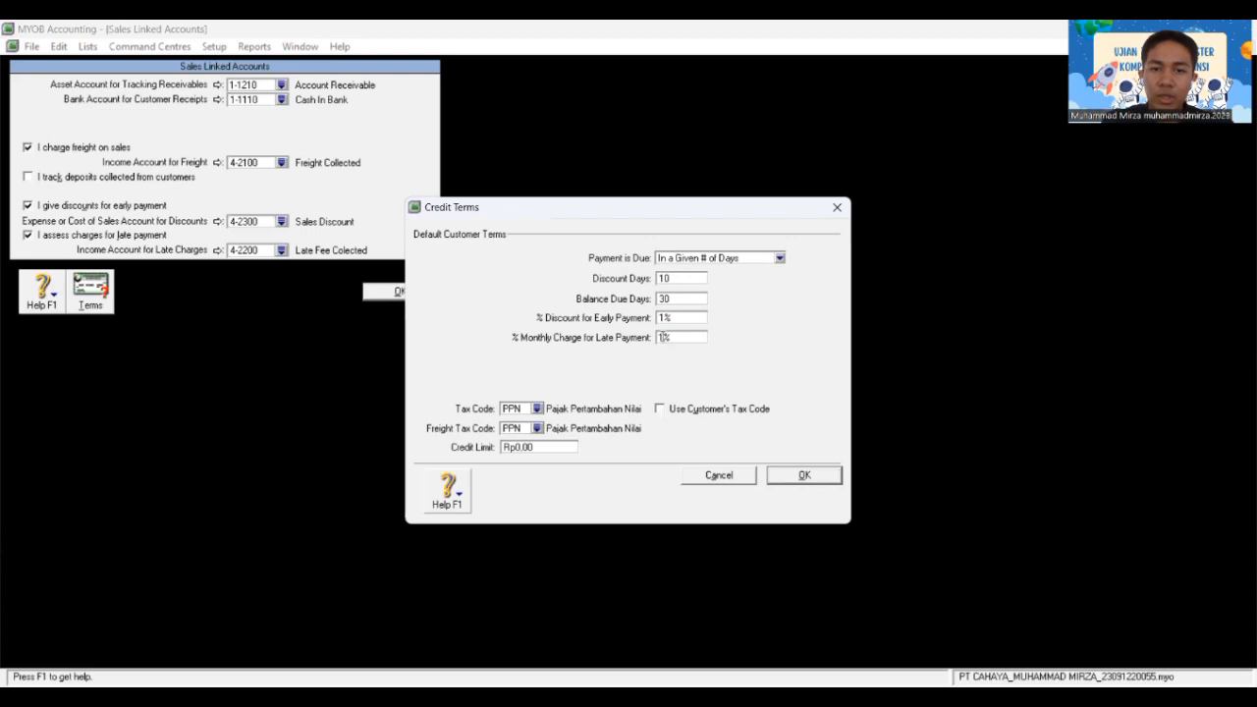
{"action": "left_click", "coordinate": [663, 342]}
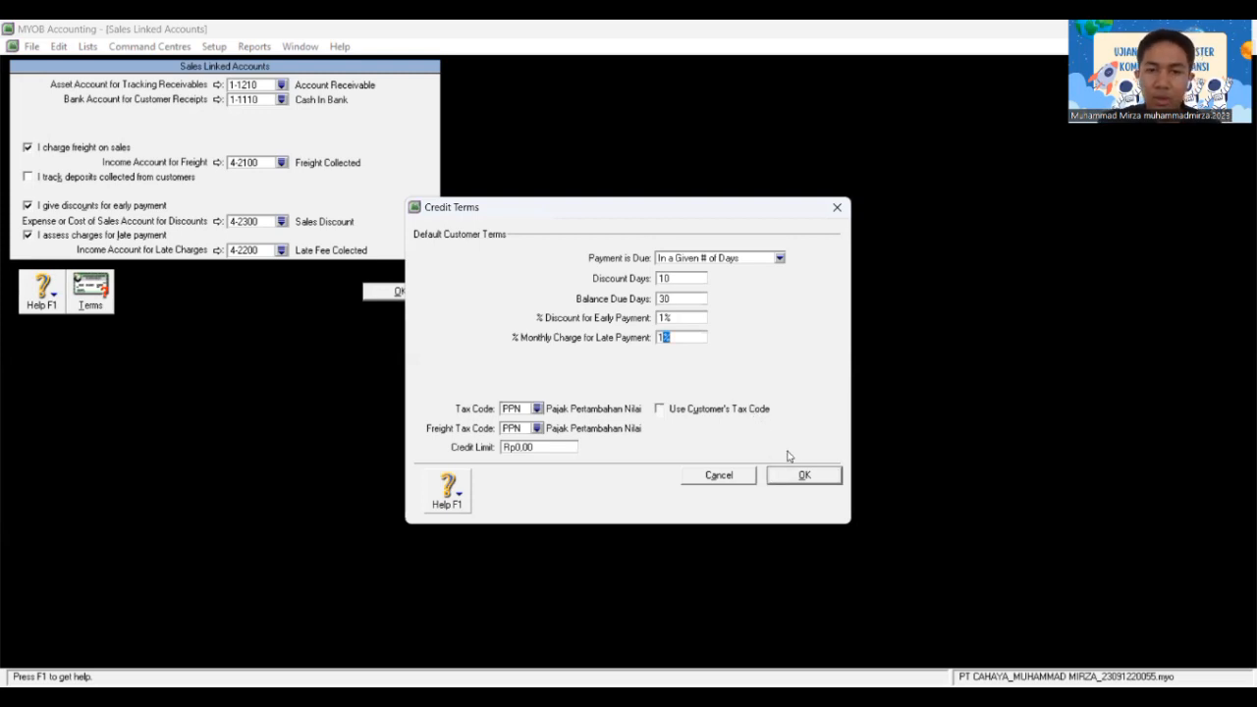
{"action": "left_click", "coordinate": [803, 476]}
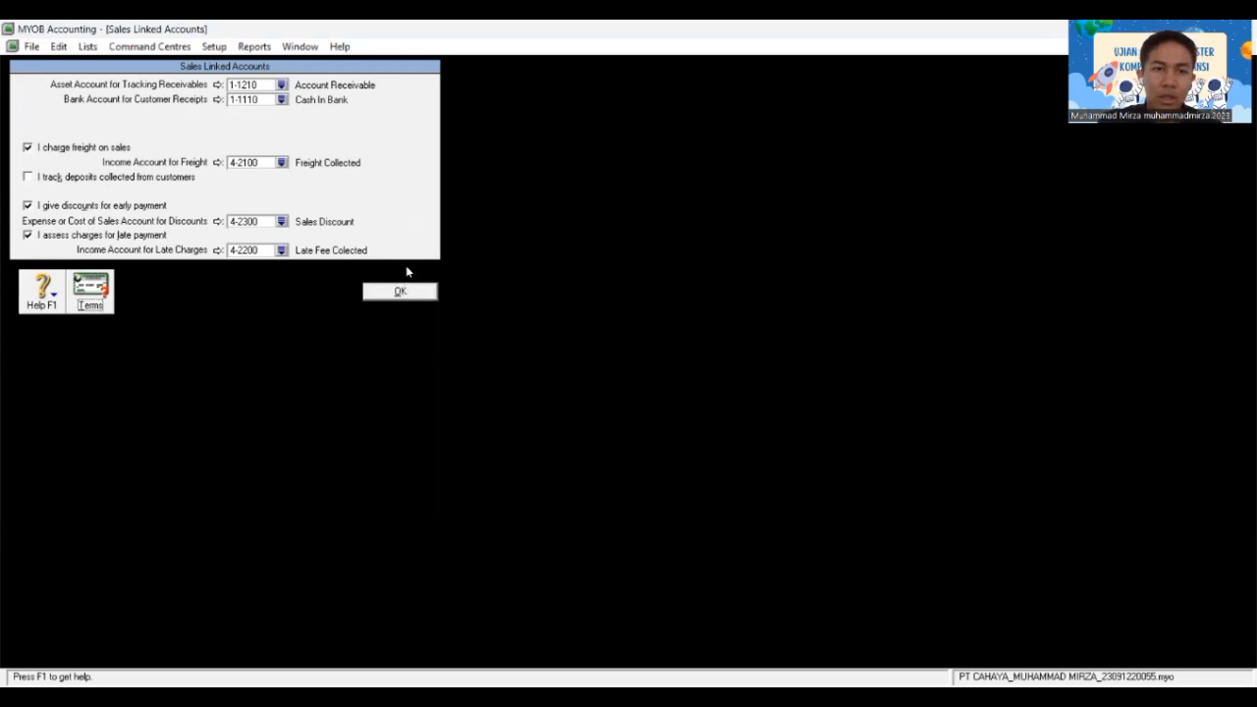
Step: Save the Sales Linked Accounts and open the Purchases Linked Accounts settings
{"action": "left_click", "coordinate": [400, 291]}
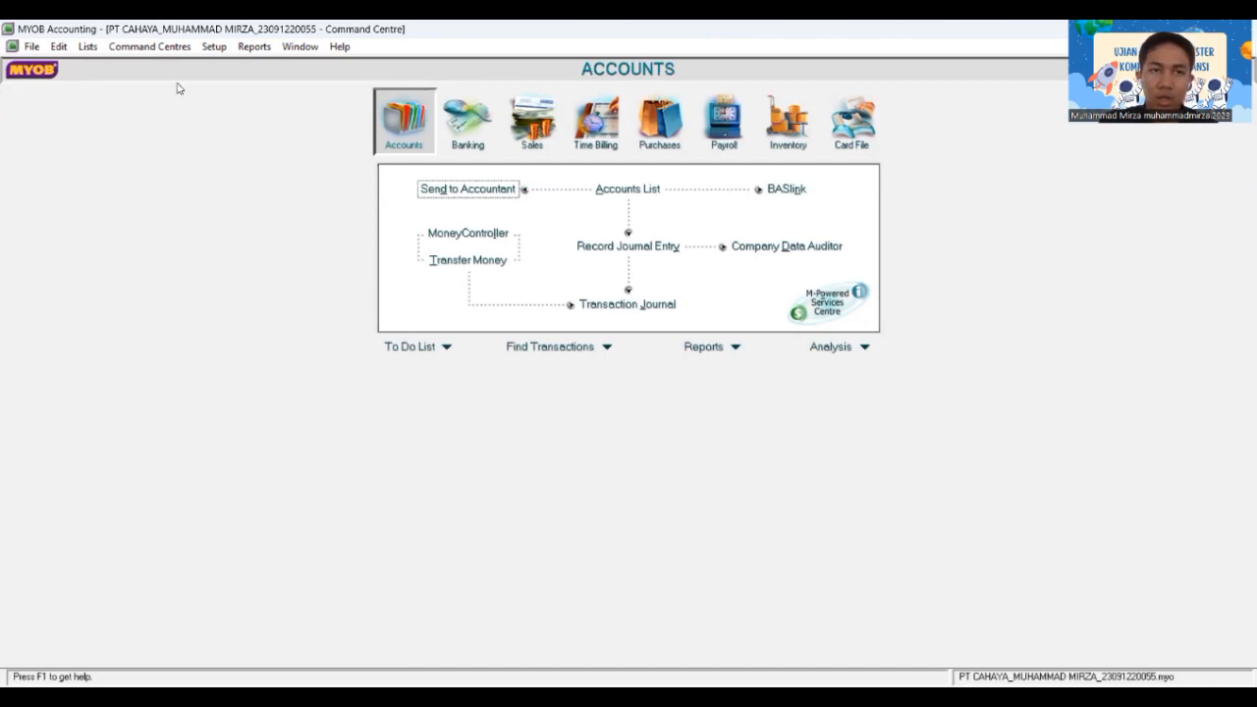
{"action": "left_click", "coordinate": [213, 47]}
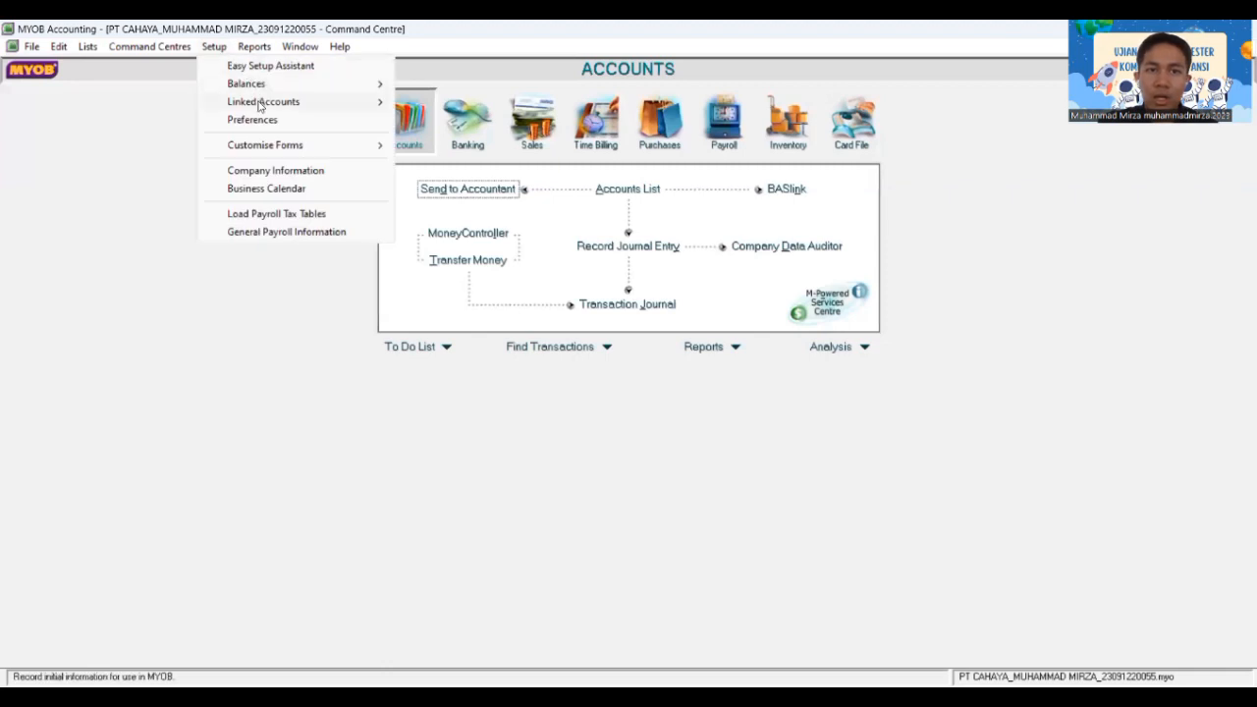
{"action": "mouse_move", "coordinate": [260, 104]}
{"action": "left_click", "coordinate": [429, 136]}
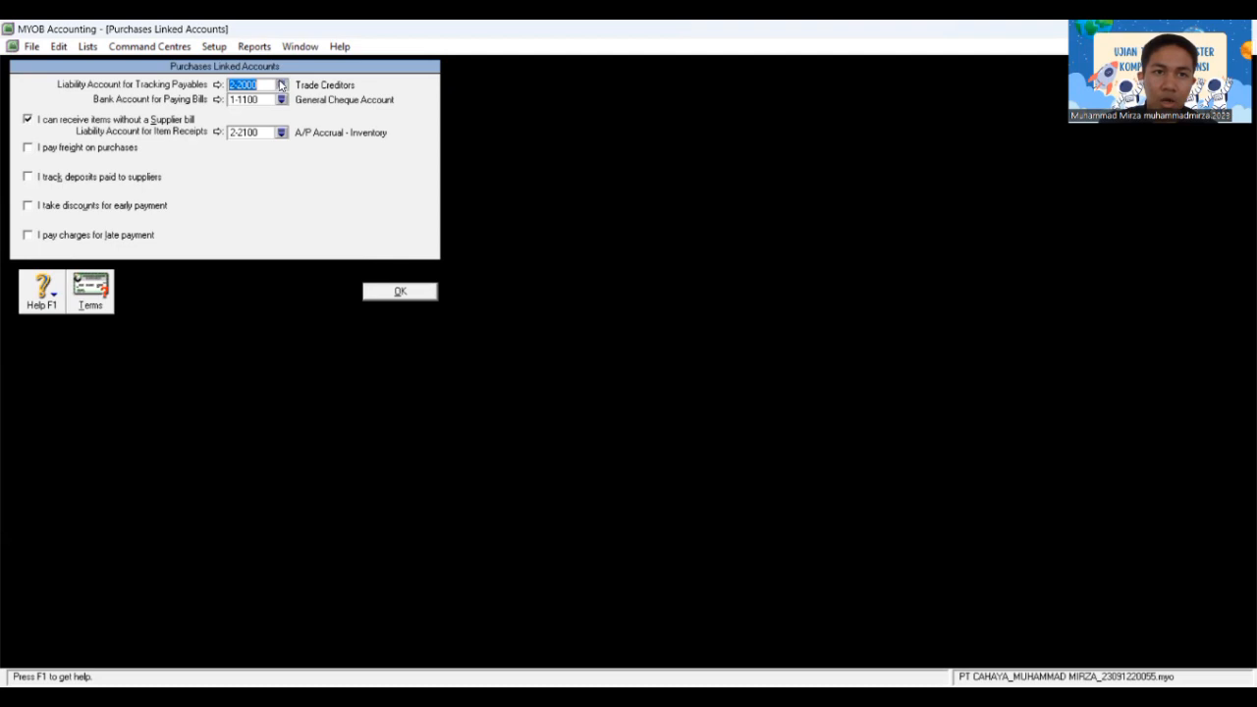
Step: Link payables to 2-1210 Accounts Payable, bill payments to 1-1110 Cash In Bank, and untick receiving items without a bill
{"action": "left_click", "coordinate": [281, 85]}
{"action": "type", "text": "2-"}
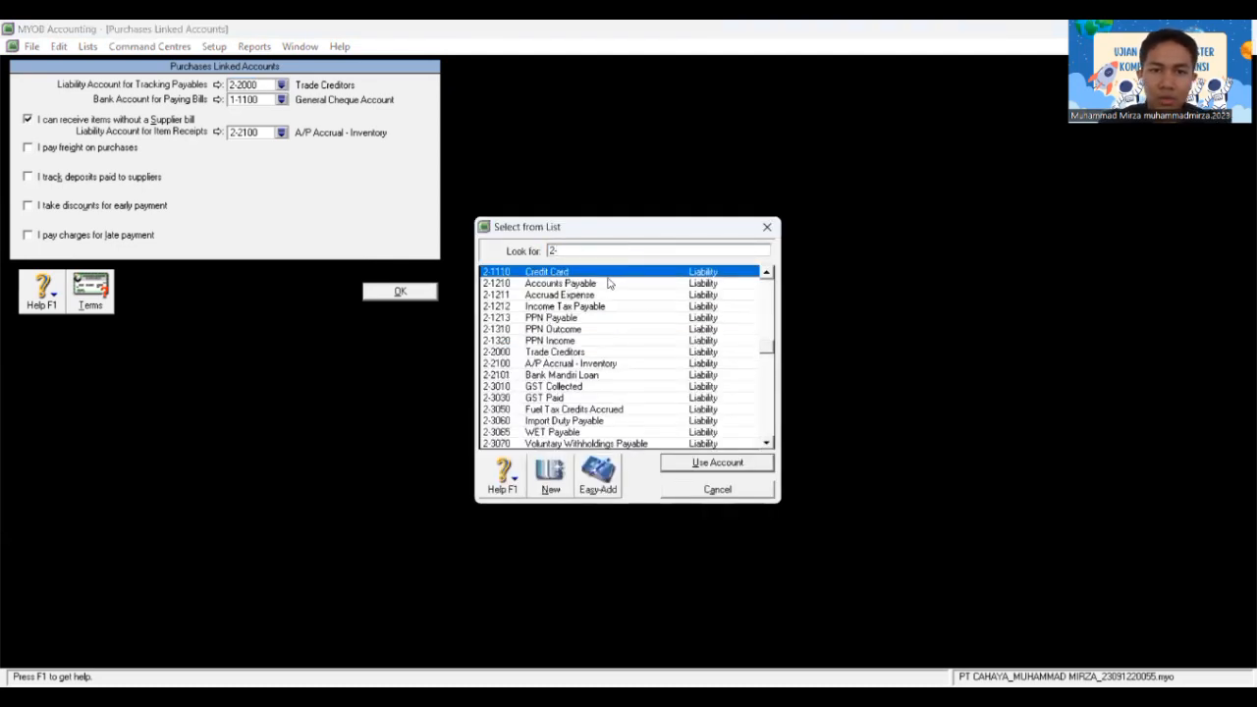
{"action": "left_click", "coordinate": [604, 284]}
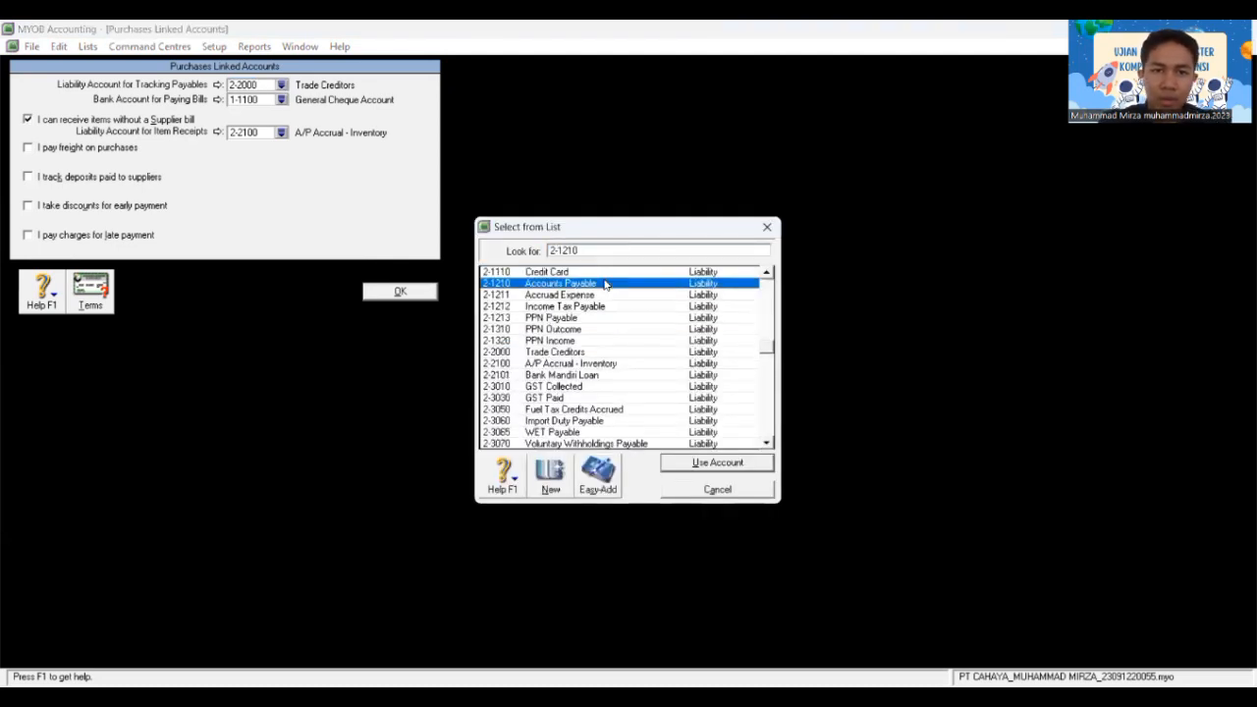
{"action": "left_click", "coordinate": [687, 464]}
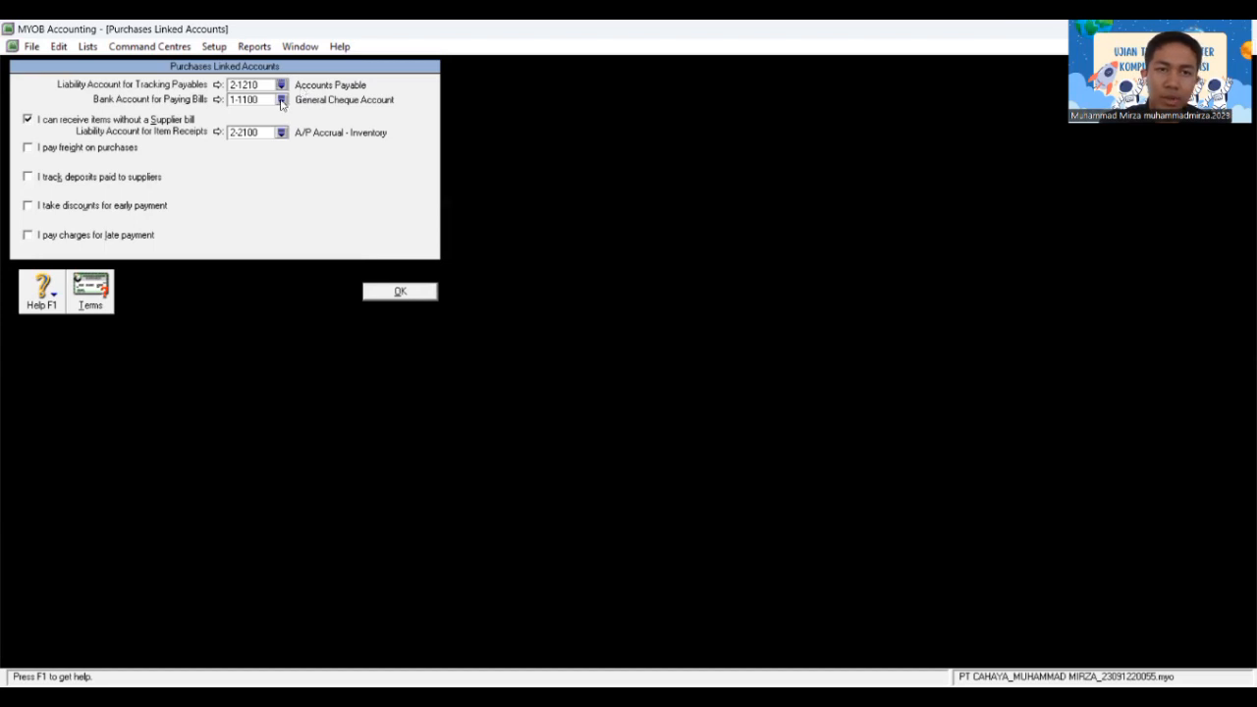
{"action": "left_click", "coordinate": [281, 100]}
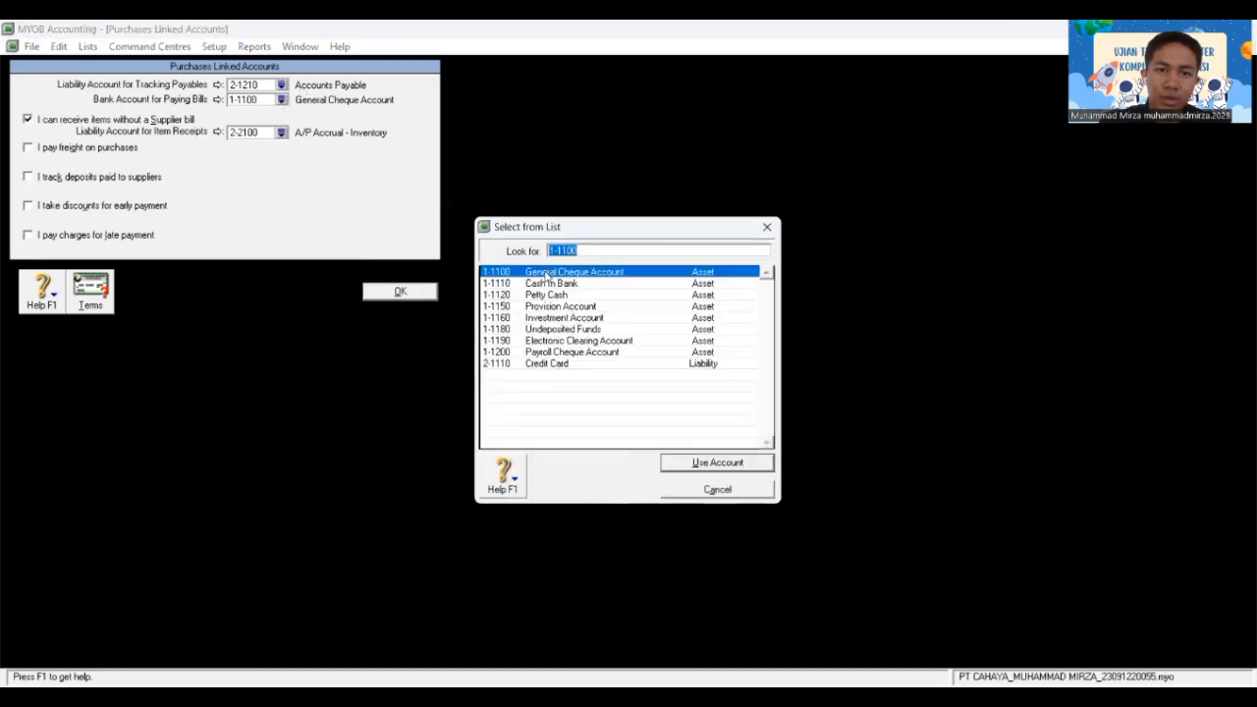
{"action": "left_click", "coordinate": [548, 284]}
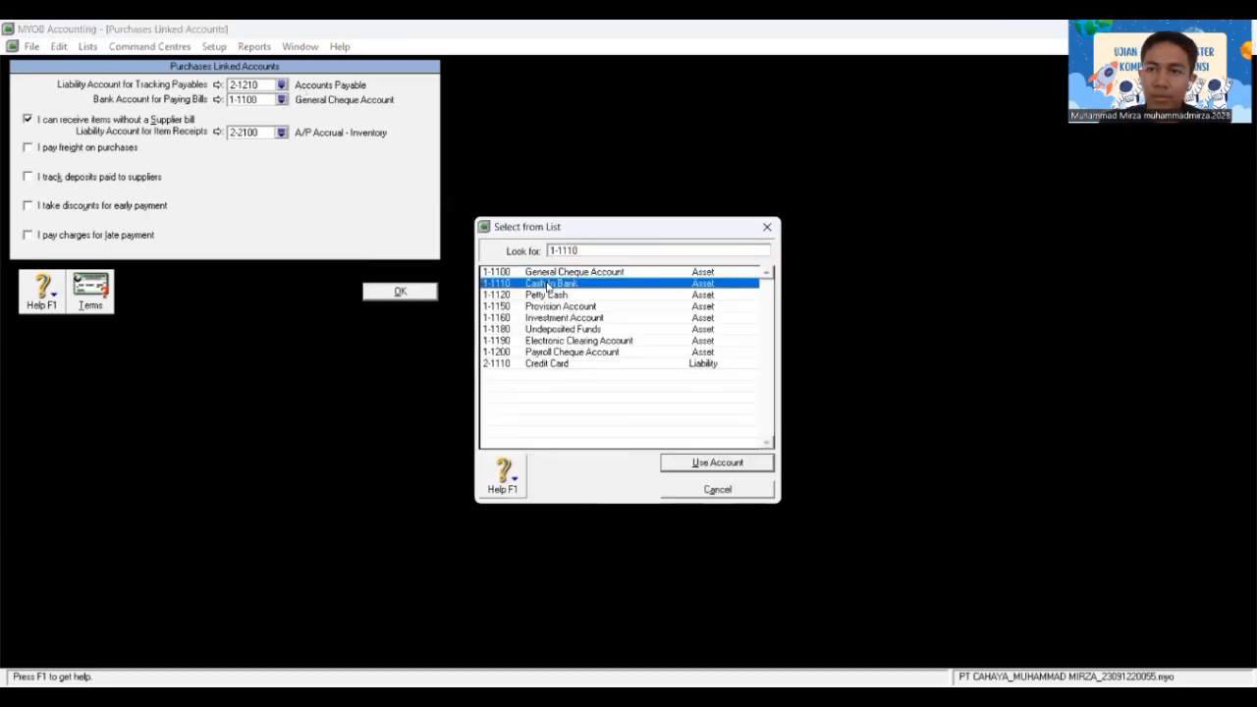
{"action": "left_click", "coordinate": [724, 462]}
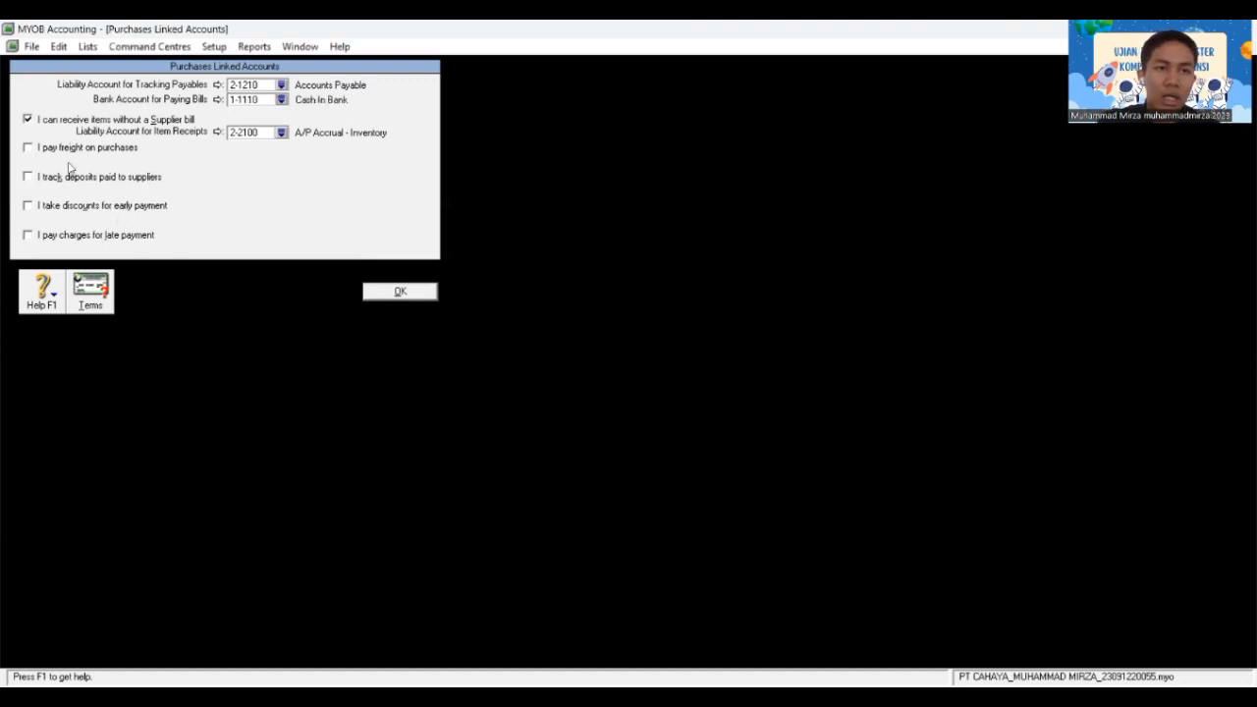
{"action": "left_click", "coordinate": [27, 120]}
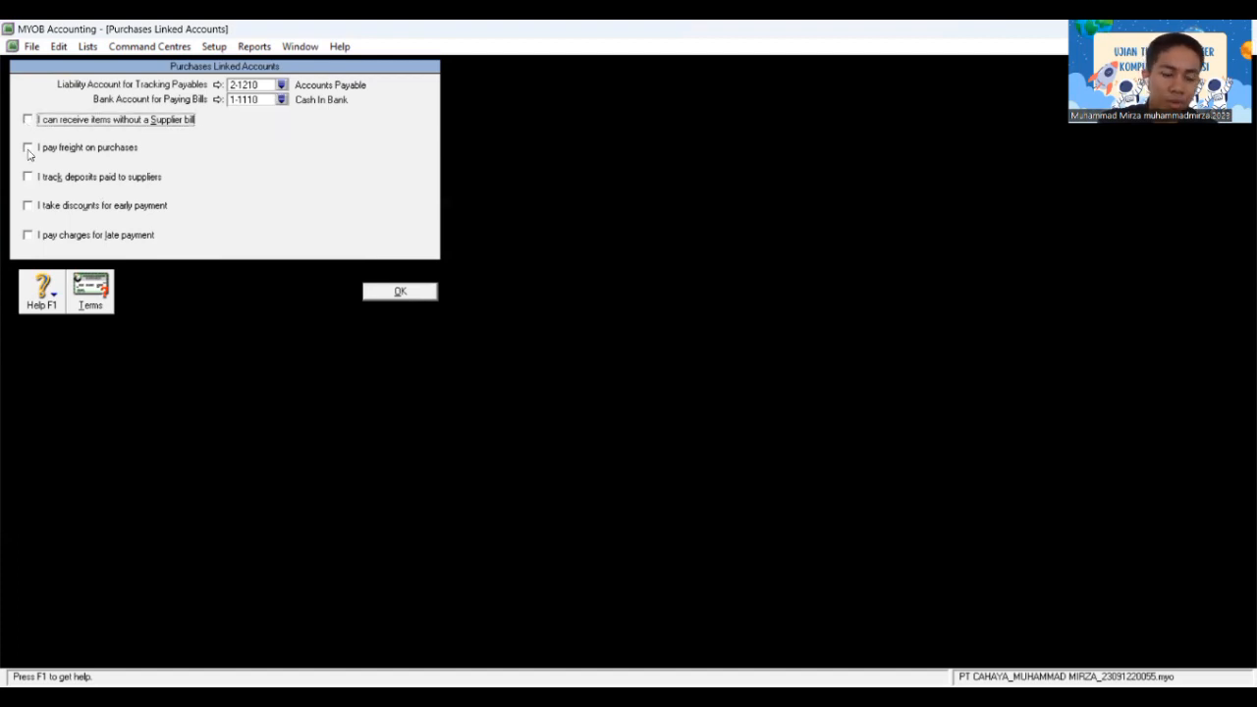
Step: Enable purchase freight on 5-2000 Freight Paid and early-payment discounts on 5-2300 Purchase Discount
{"action": "left_click", "coordinate": [27, 148]}
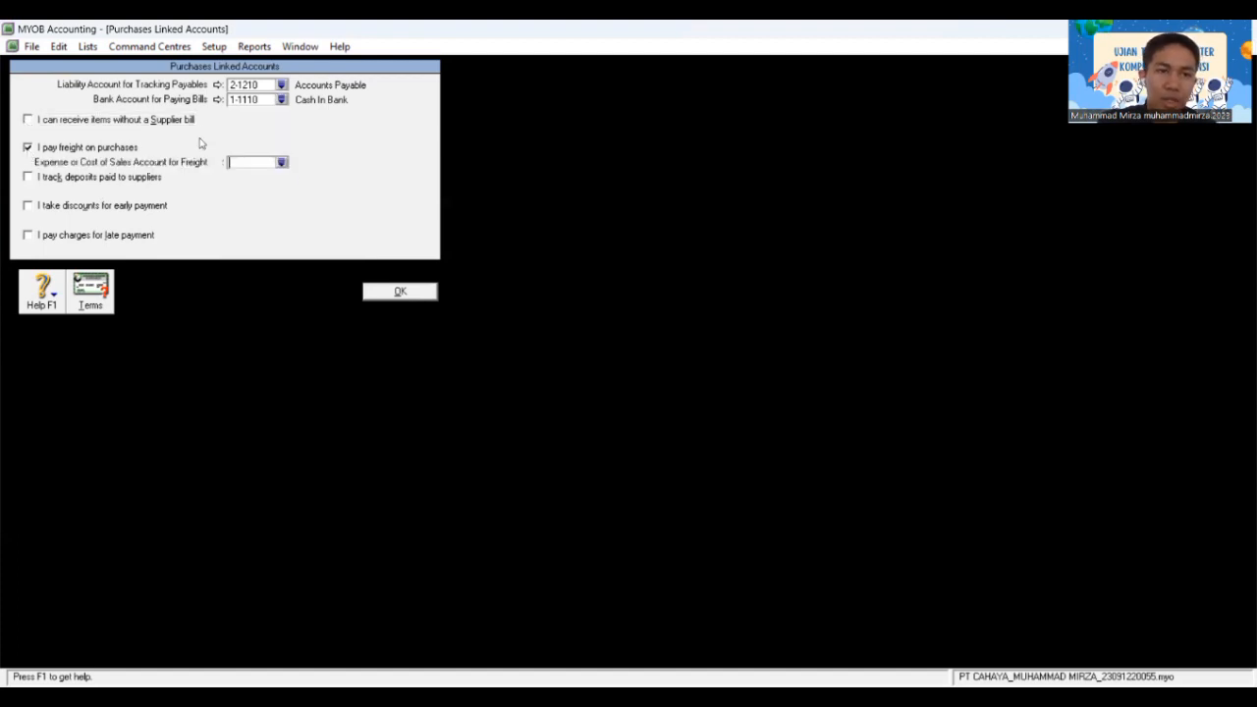
{"action": "left_click", "coordinate": [281, 163]}
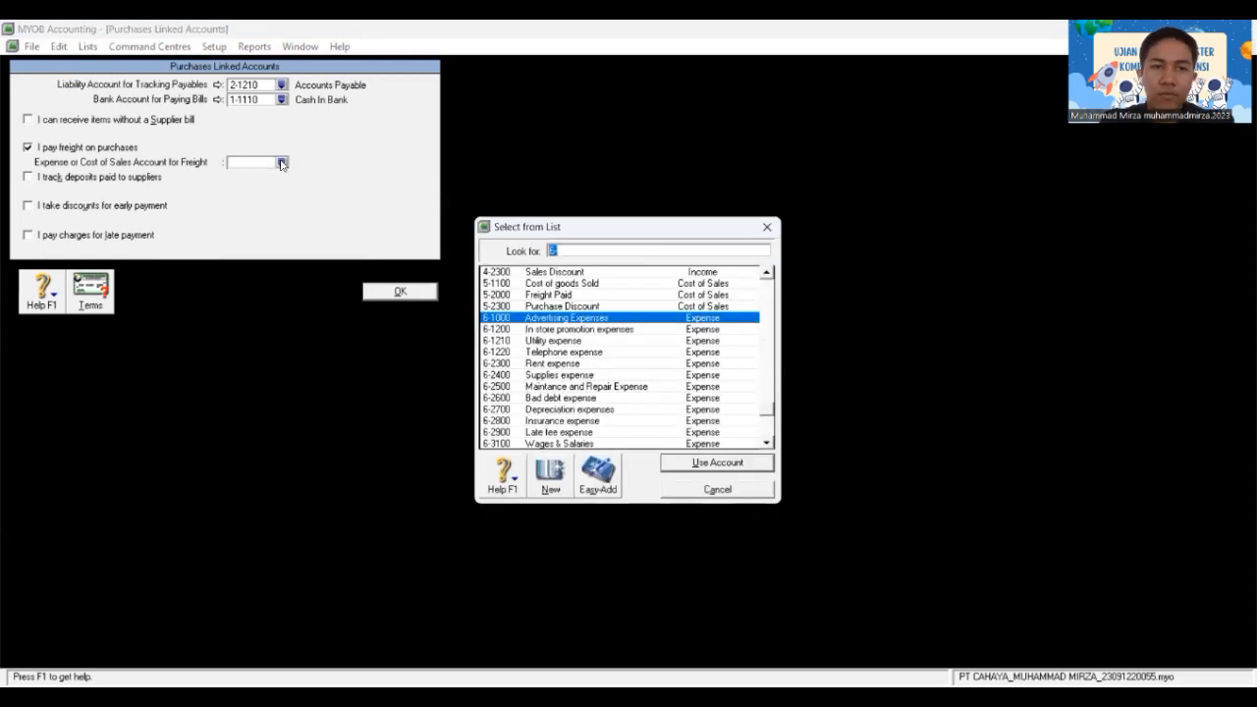
{"action": "type", "text": "5"}
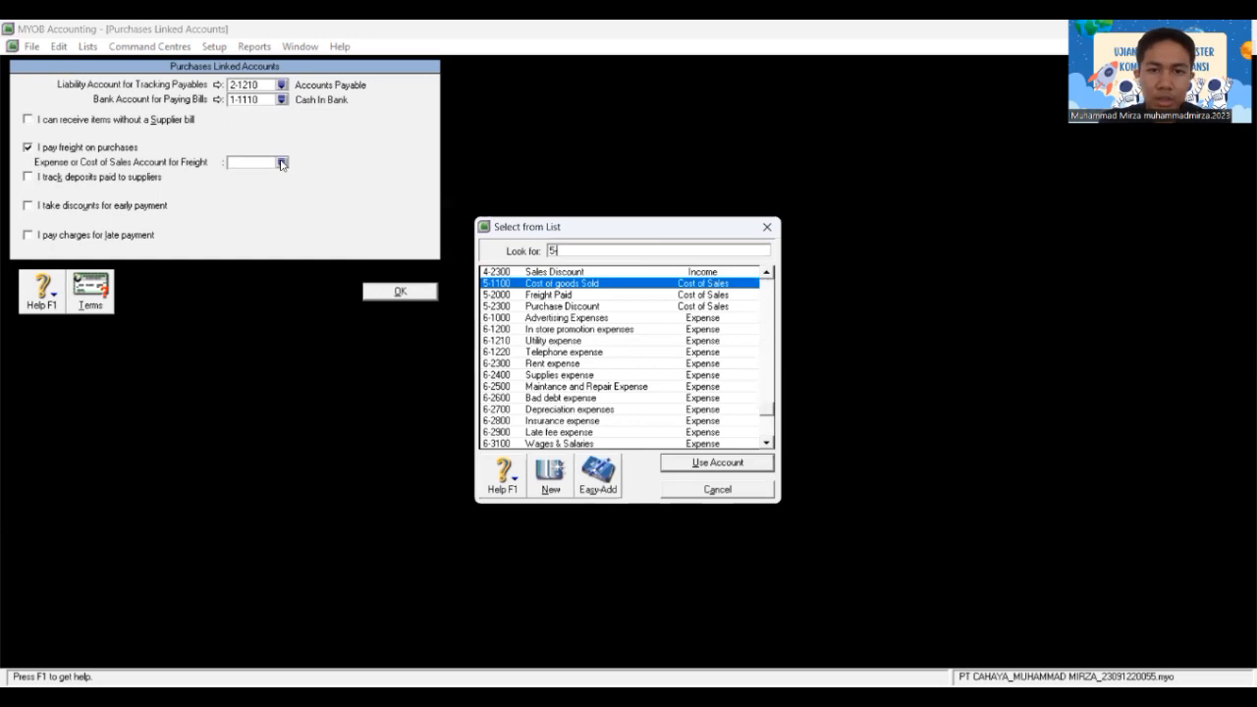
{"action": "type", "text": "-2000"}
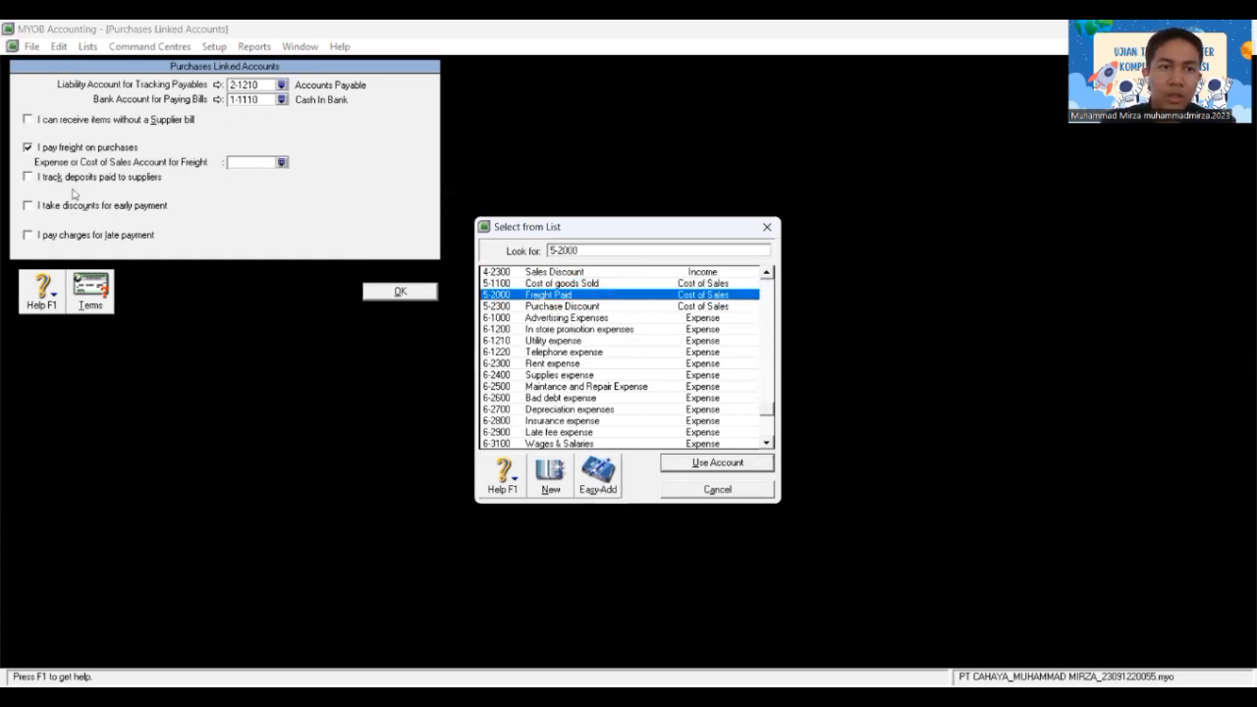
{"action": "key", "text": "Return"}
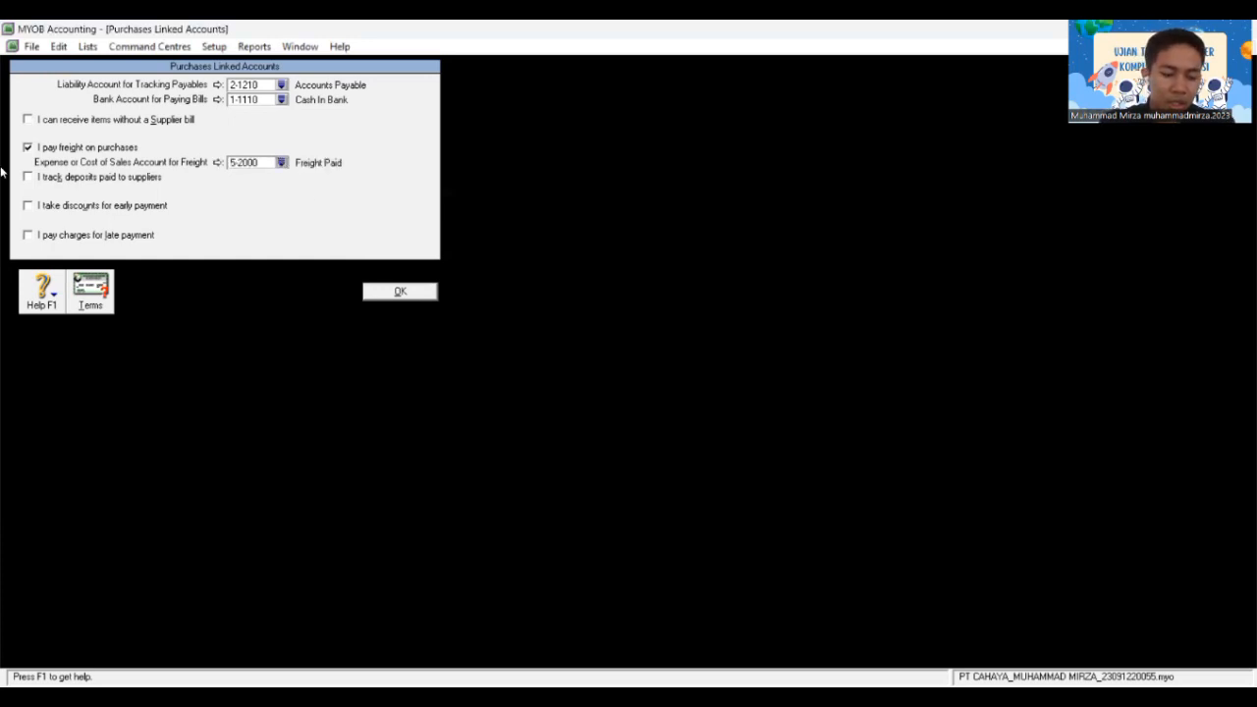
{"action": "left_click", "coordinate": [35, 205]}
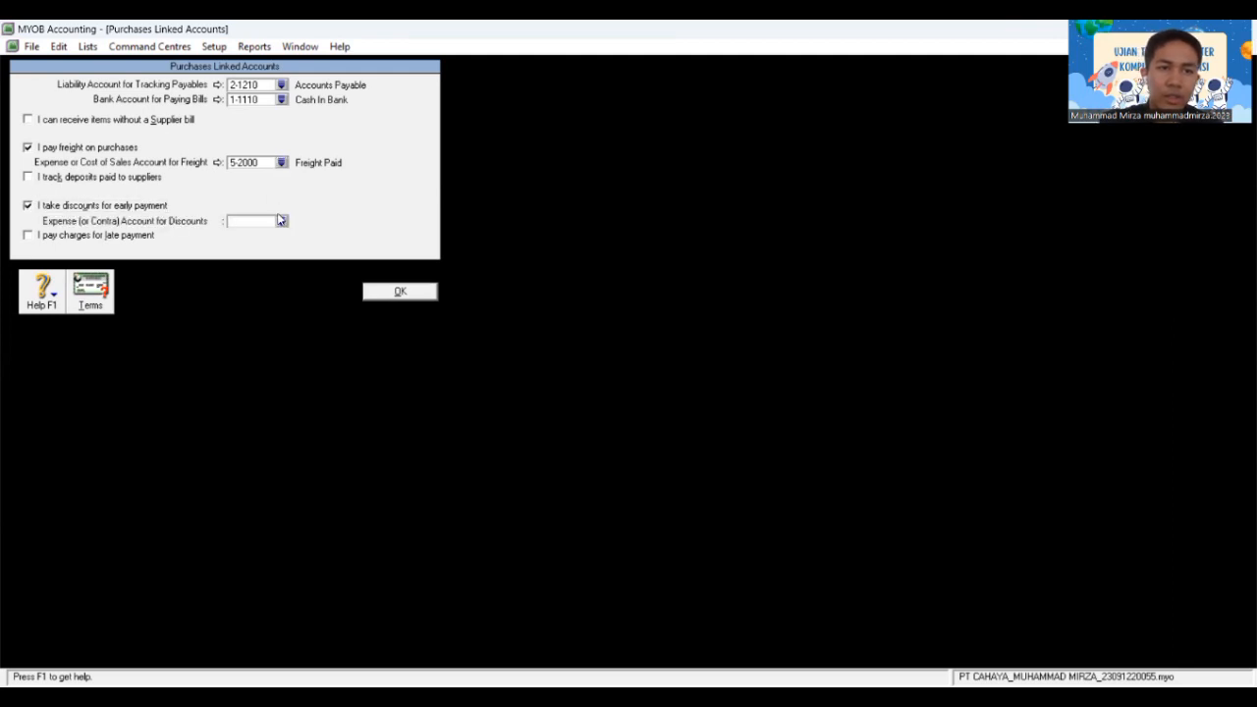
{"action": "left_click", "coordinate": [282, 222]}
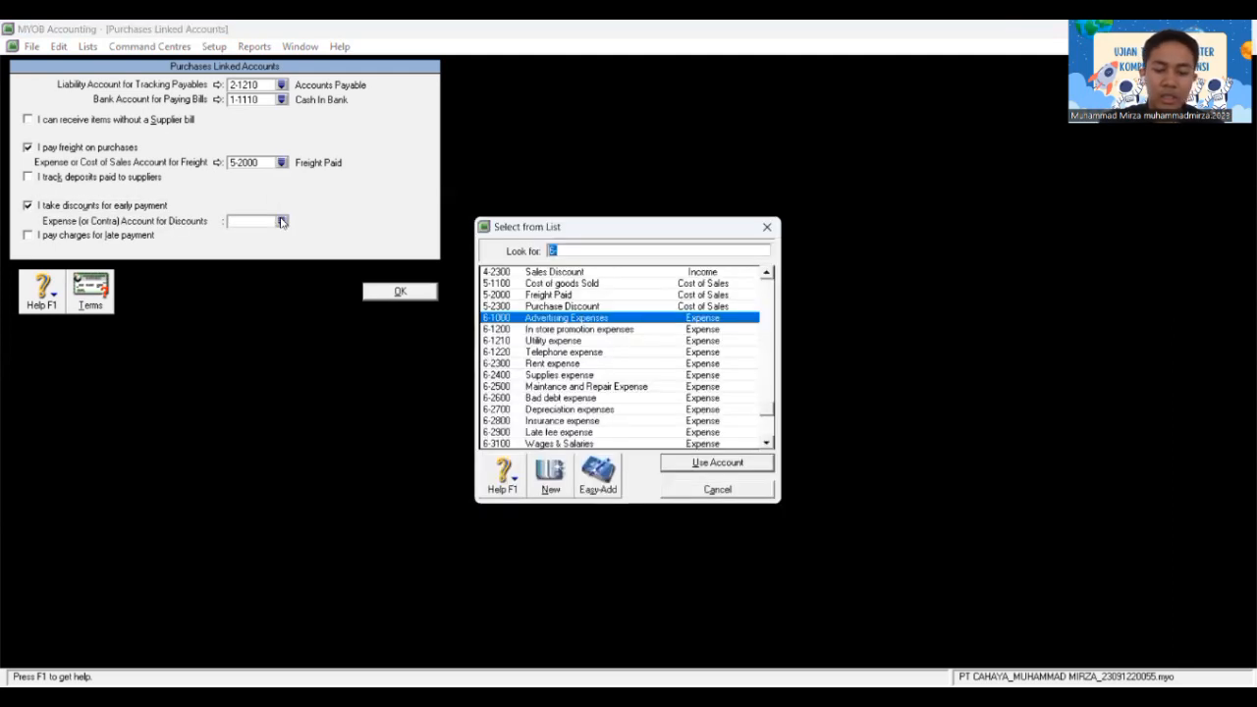
{"action": "type", "text": "5"}
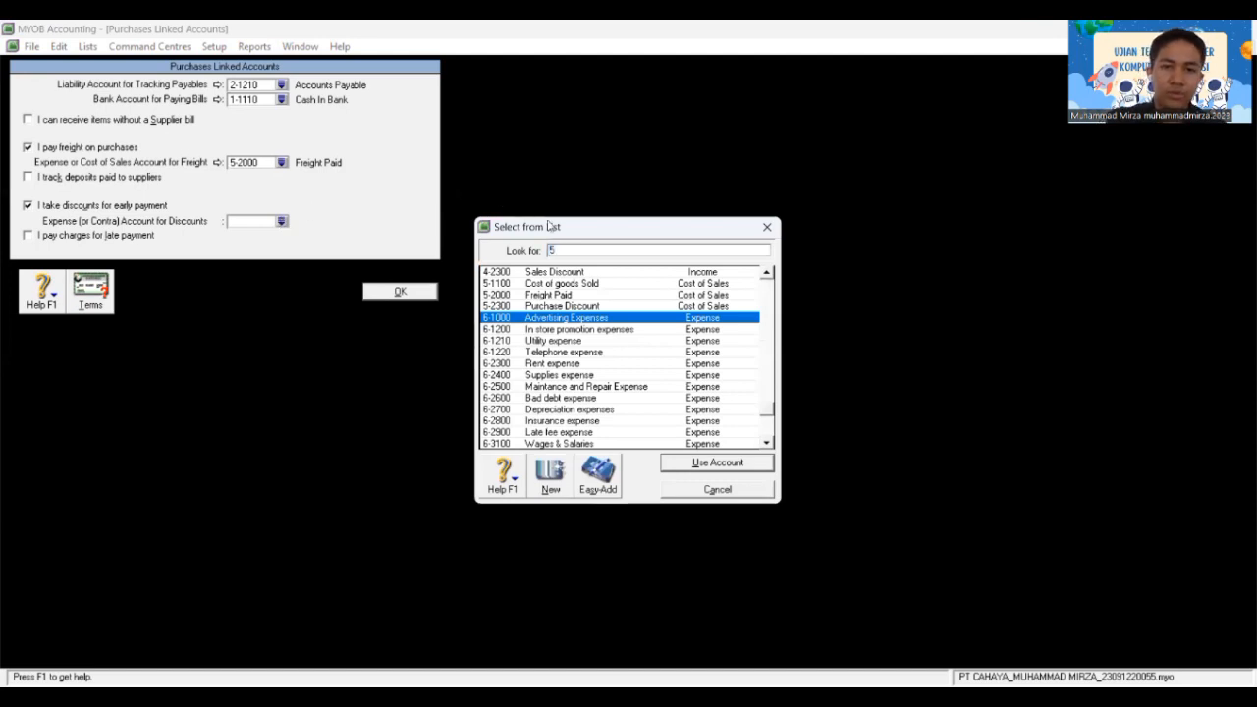
{"action": "left_click", "coordinate": [609, 307]}
{"action": "double_click", "coordinate": [609, 306]}
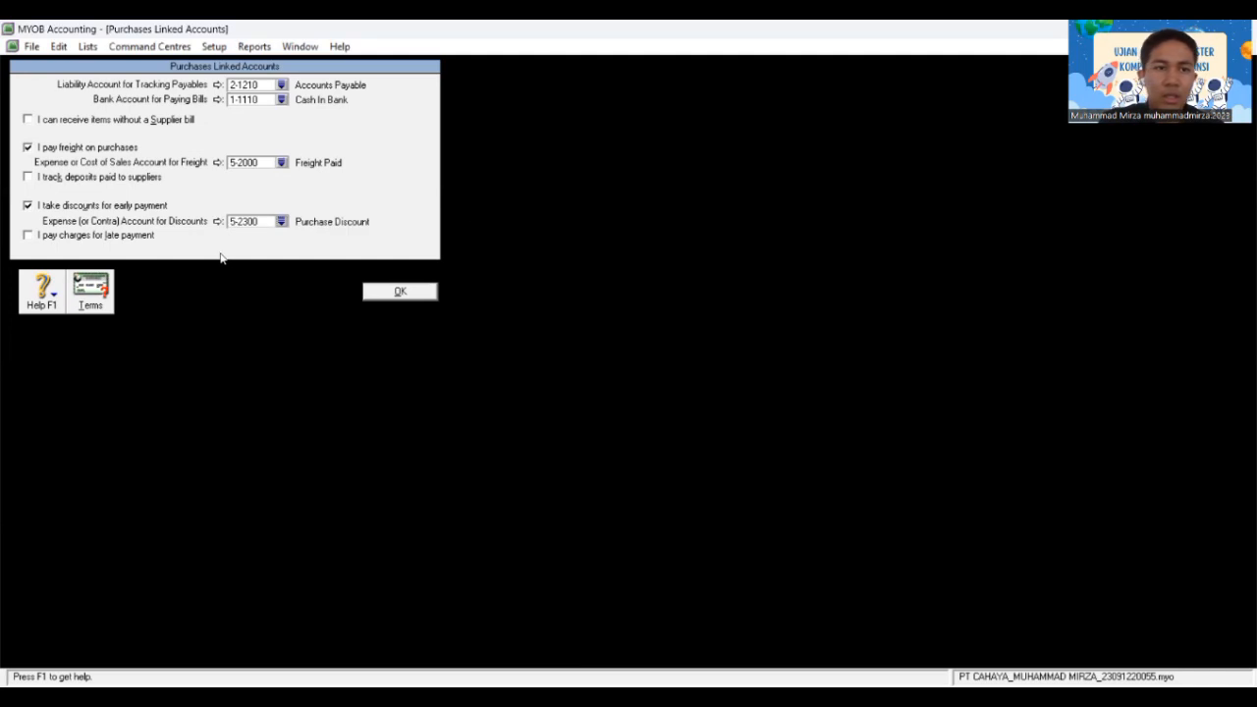
Step: Enable late charges on 6-2900 Late fee expense and bring up the default supplier credit terms
{"action": "left_click", "coordinate": [130, 239]}
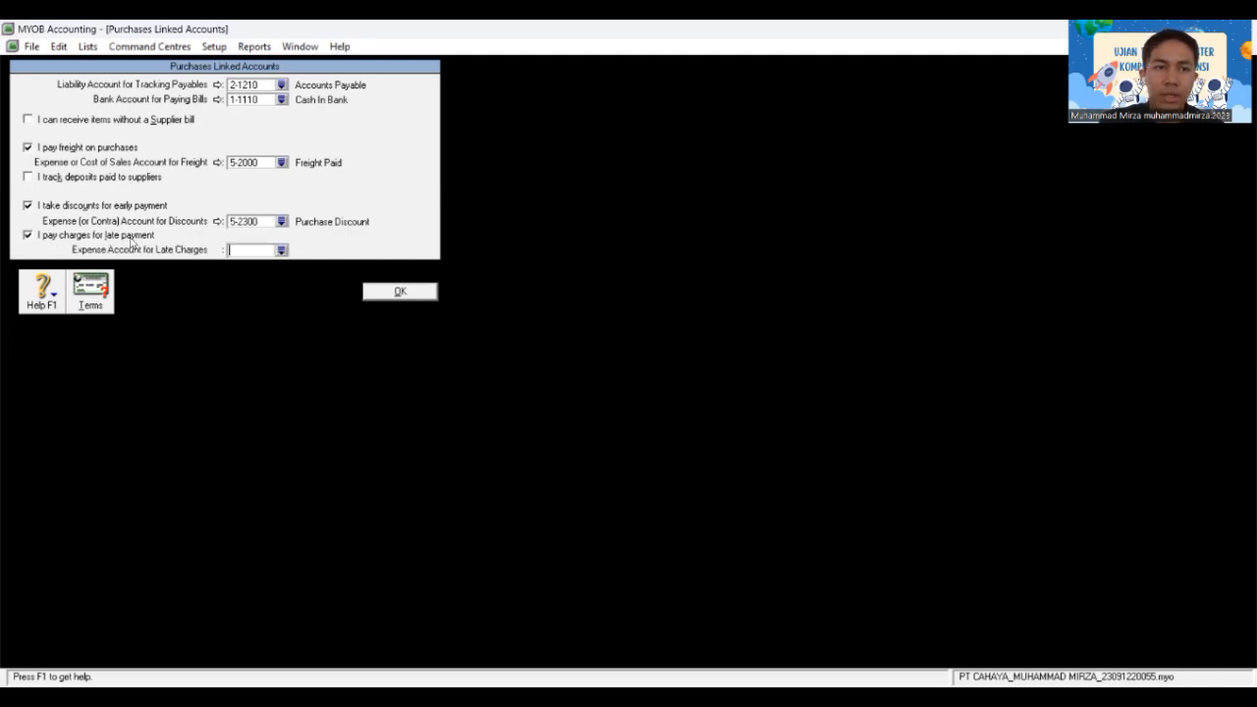
{"action": "left_click", "coordinate": [281, 251]}
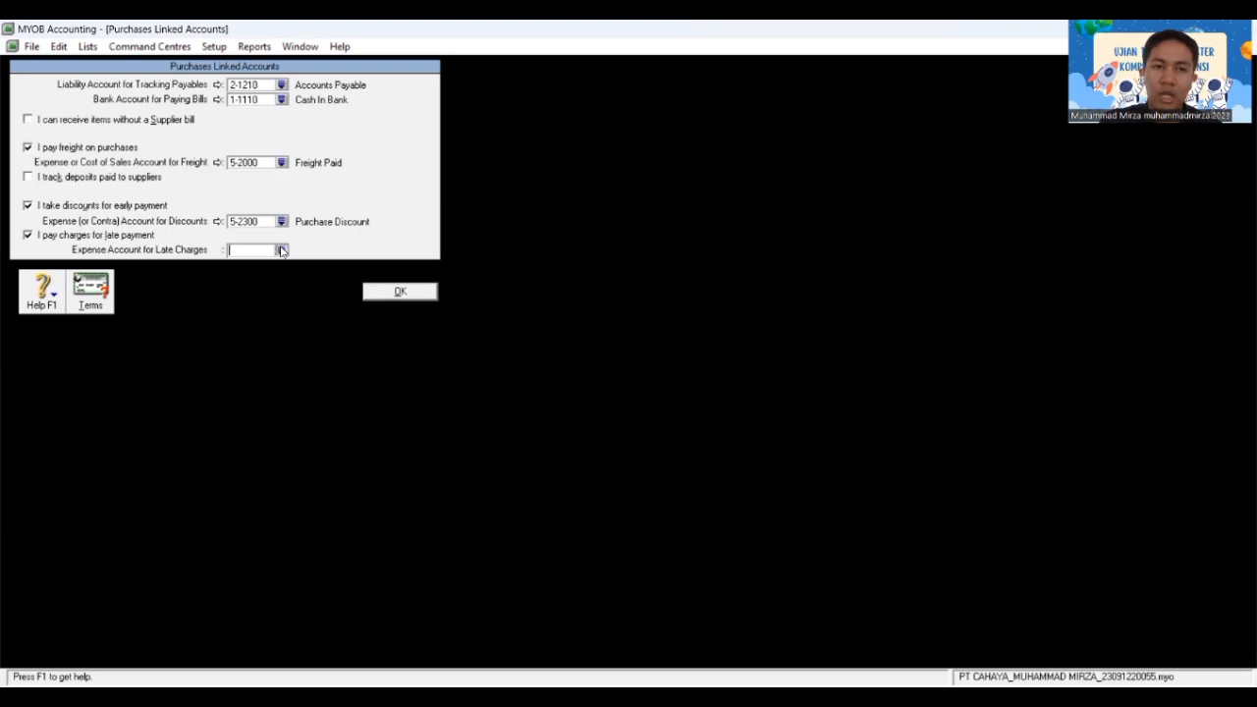
{"action": "type", "text": "6-"}
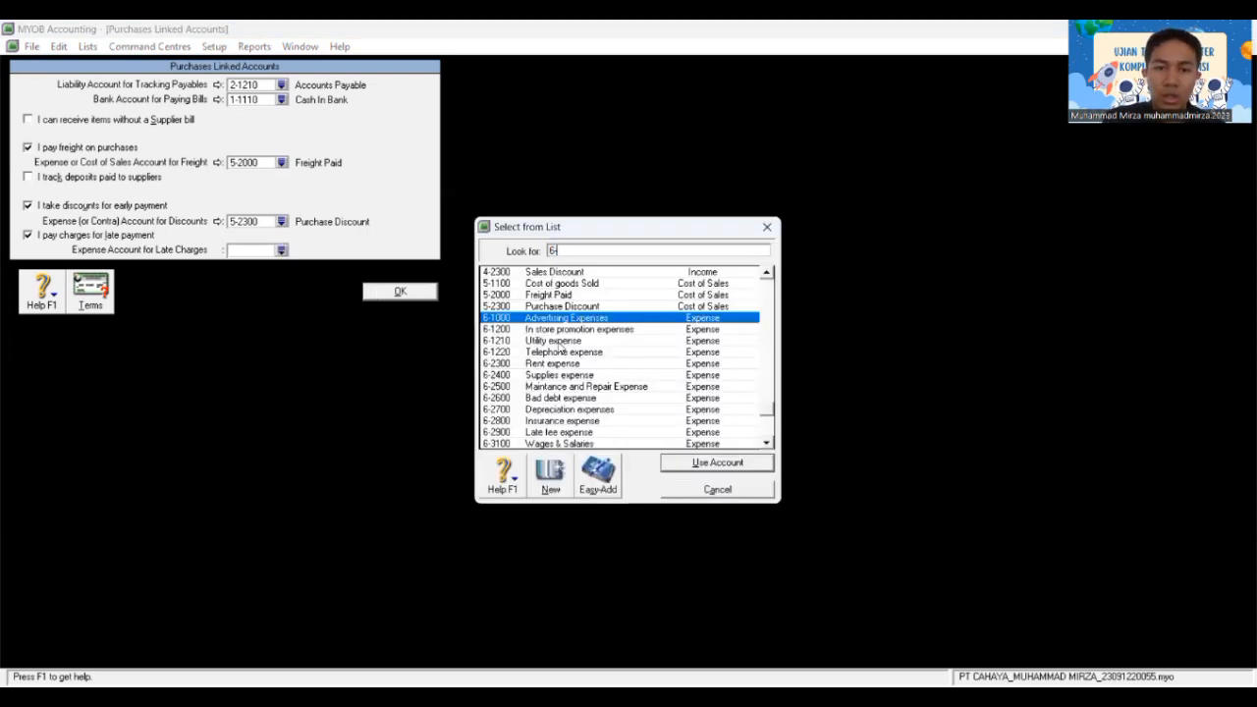
{"action": "left_click", "coordinate": [569, 433]}
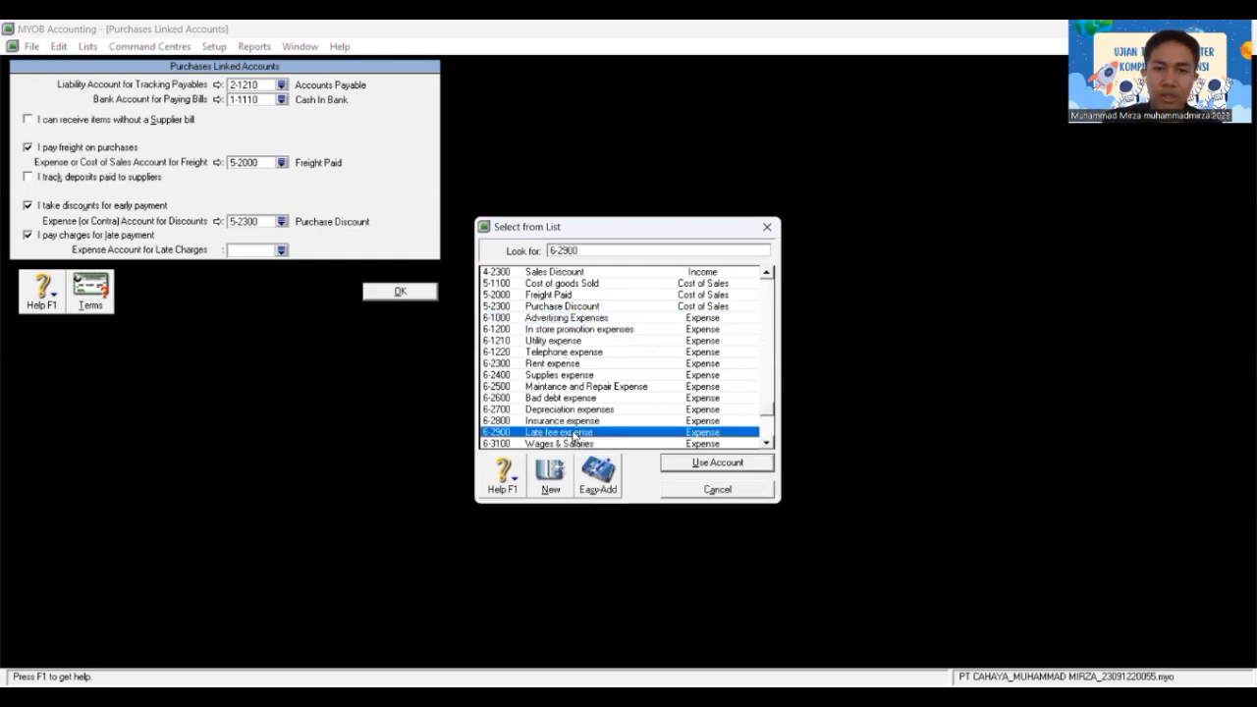
{"action": "double_click", "coordinate": [561, 430]}
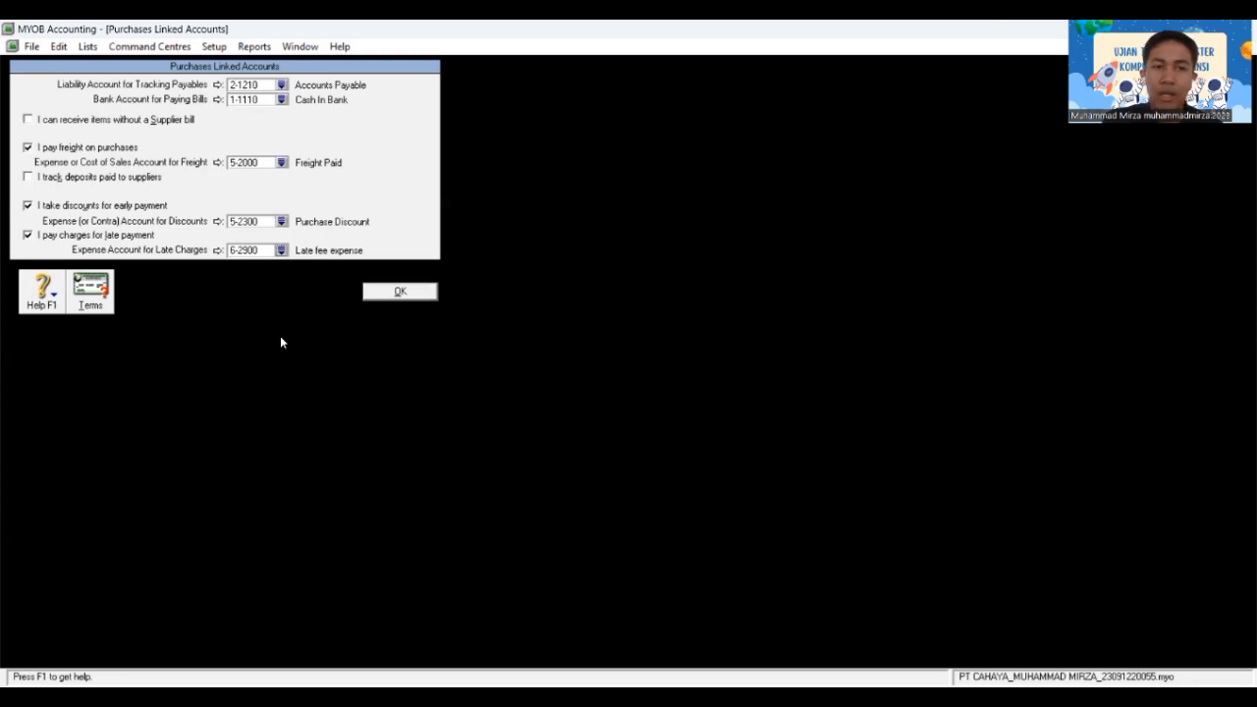
{"action": "left_click", "coordinate": [93, 292]}
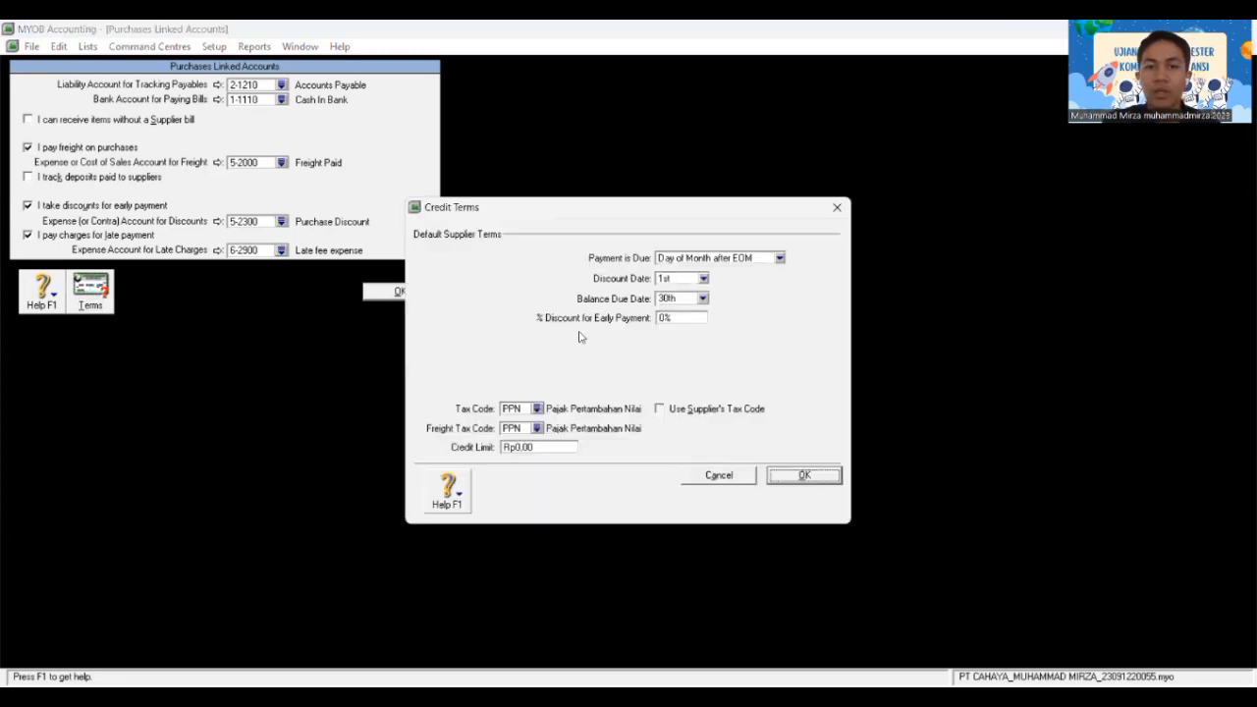
Step: Make supplier payments due in a given number of days: 10 discount days, 50 balance days, 2% discount
{"action": "left_click", "coordinate": [779, 257]}
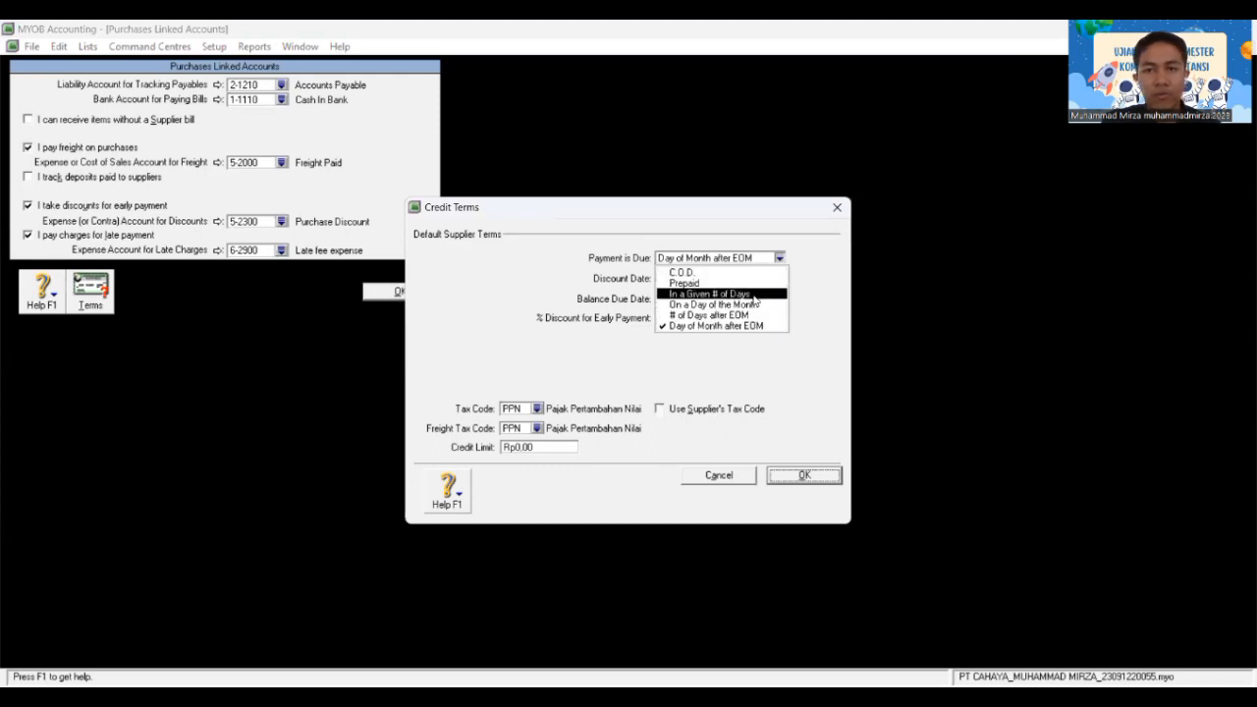
{"action": "left_click", "coordinate": [754, 296]}
{"action": "left_click", "coordinate": [679, 281]}
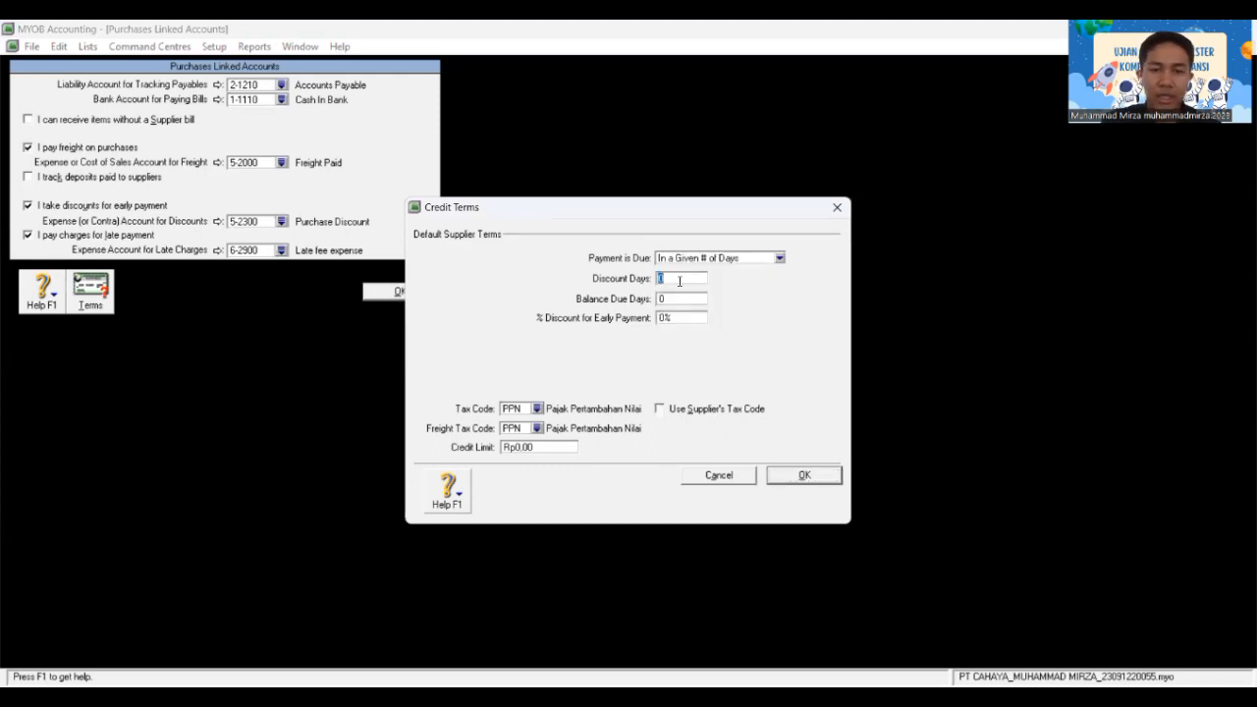
{"action": "type", "text": "10"}
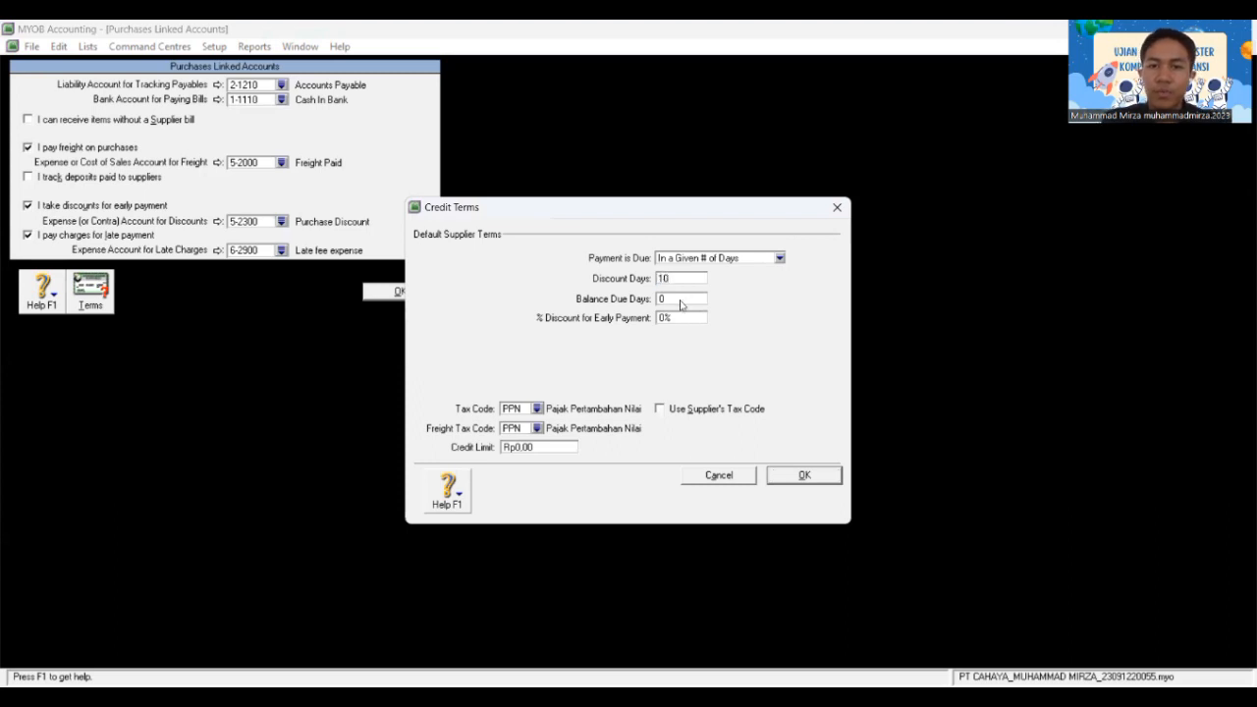
{"action": "left_click", "coordinate": [679, 301]}
{"action": "type", "text": "5"}
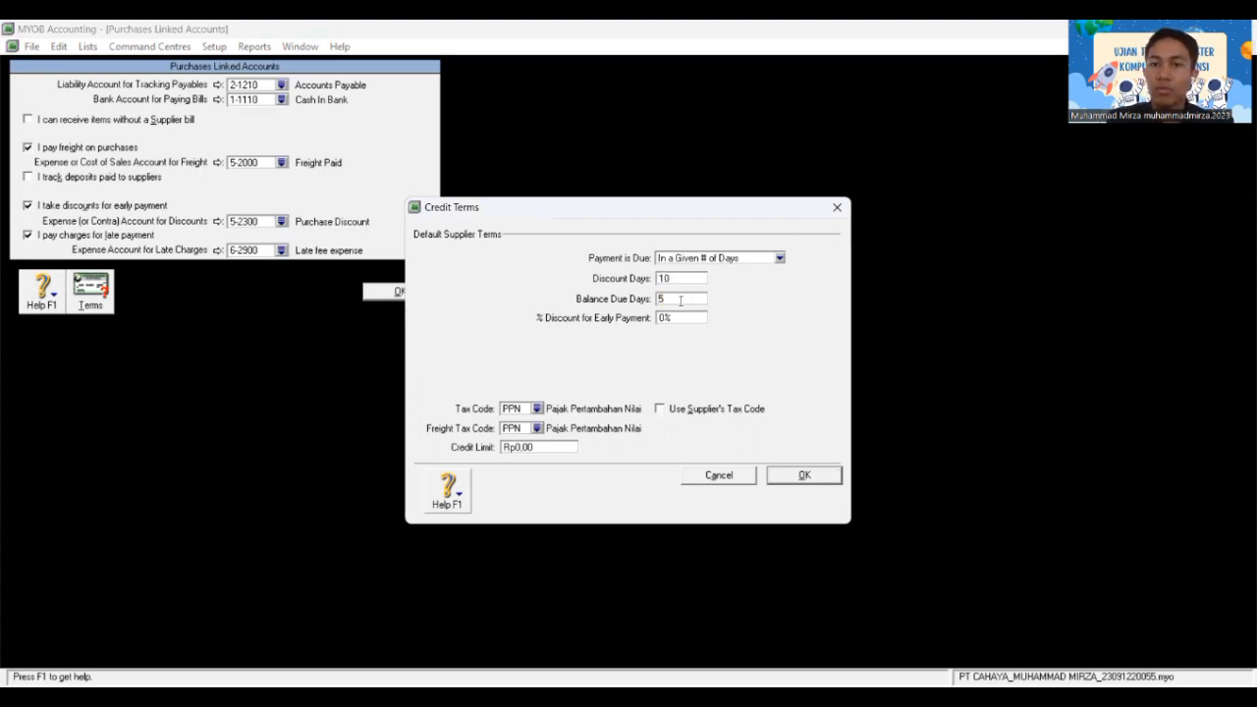
{"action": "type", "text": "0"}
{"action": "key", "text": "Tab"}
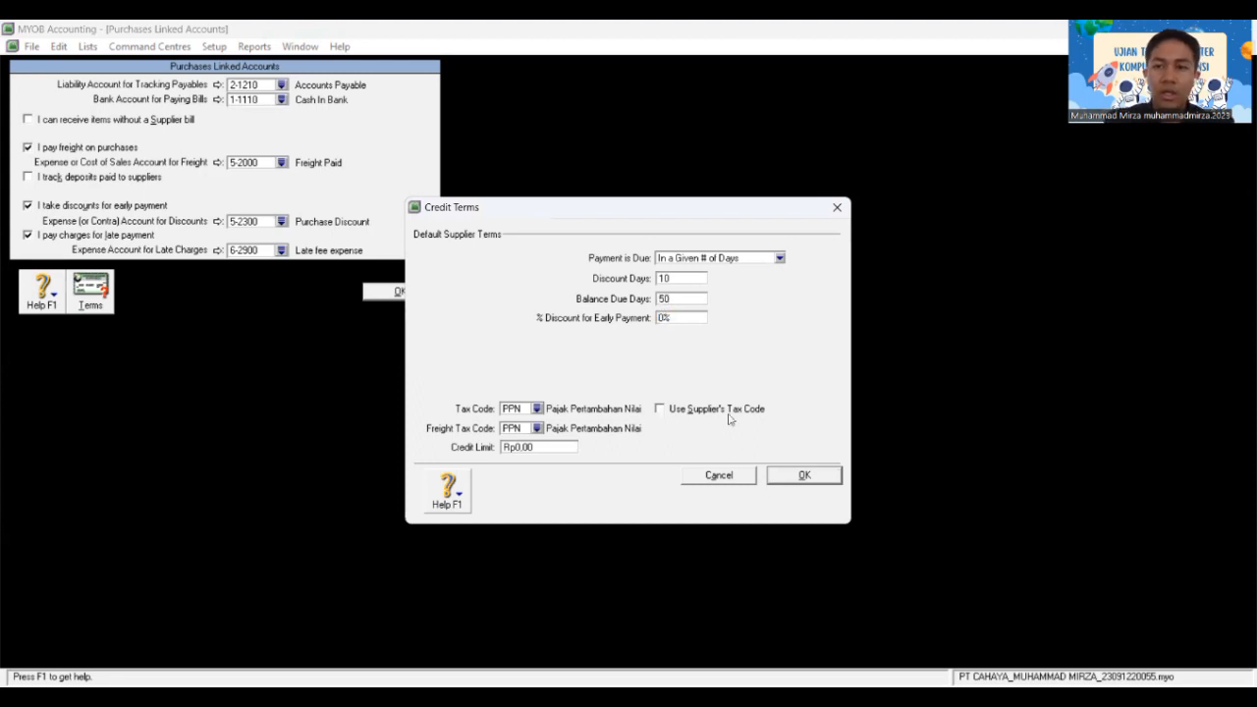
{"action": "type", "text": "2"}
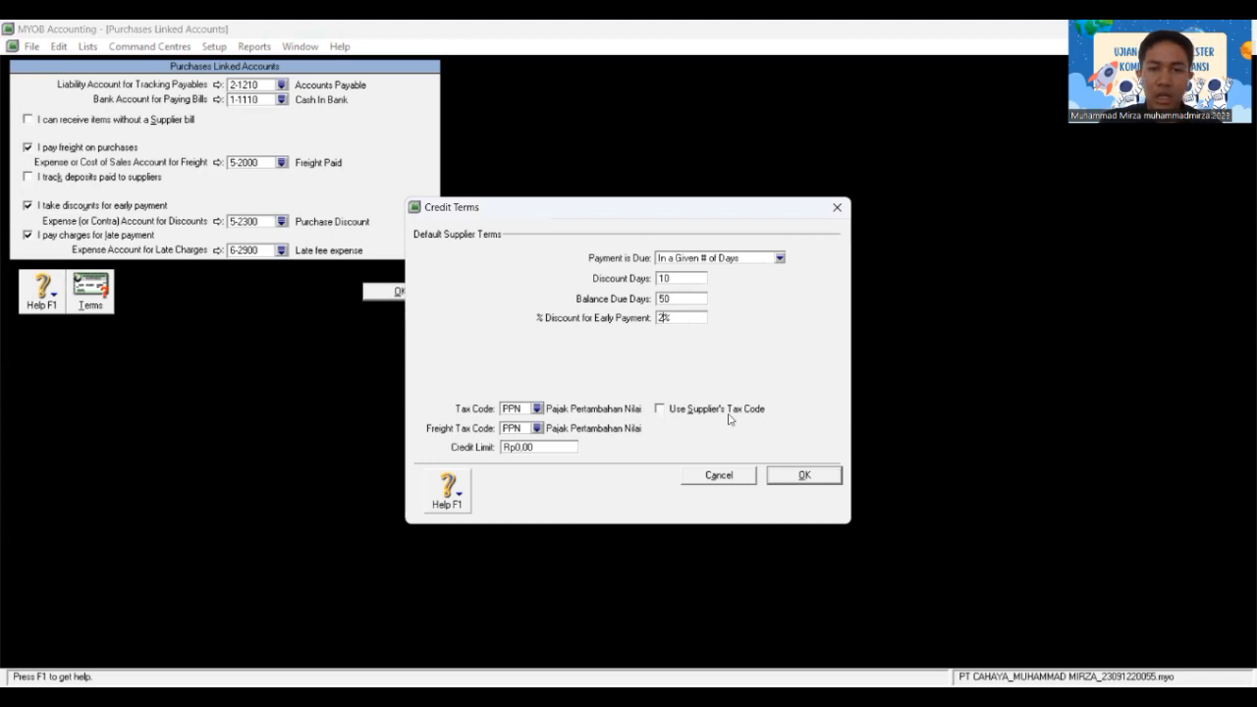
{"action": "left_click", "coordinate": [797, 477]}
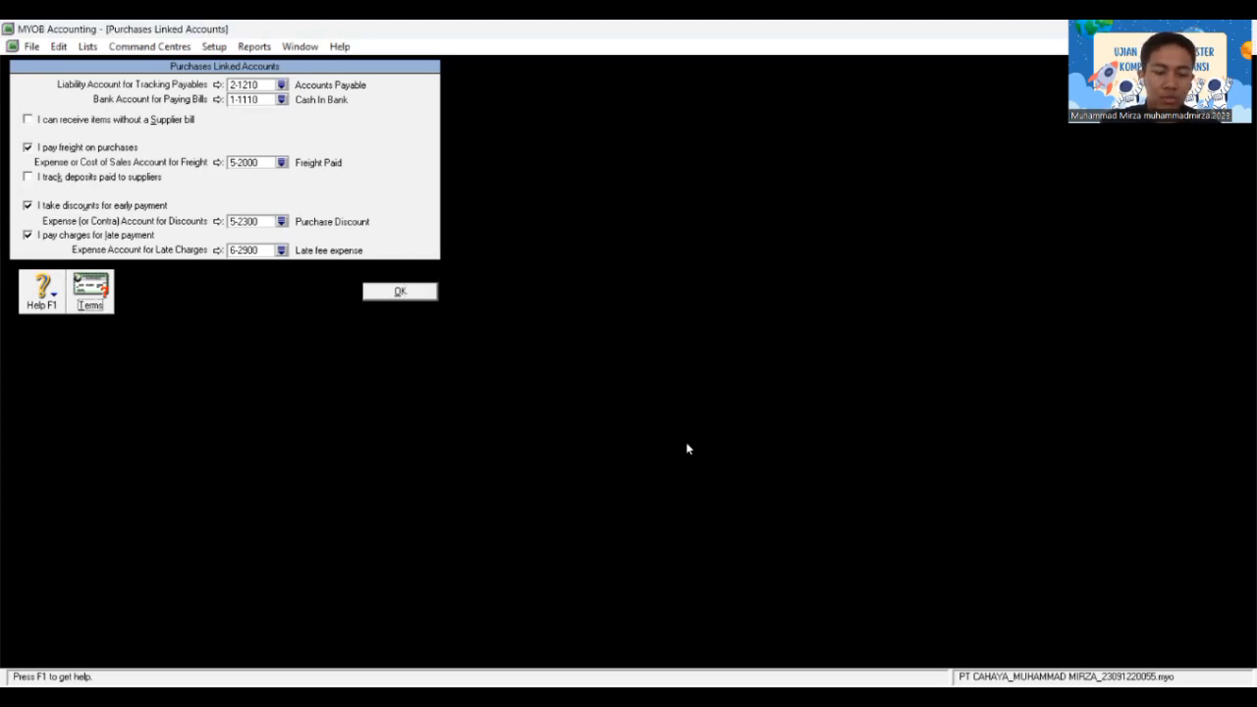
Step: Save the purchases linked accounts, then link 1-1110 Cash In Bank for payroll cash and cheque payments
{"action": "left_click", "coordinate": [423, 295]}
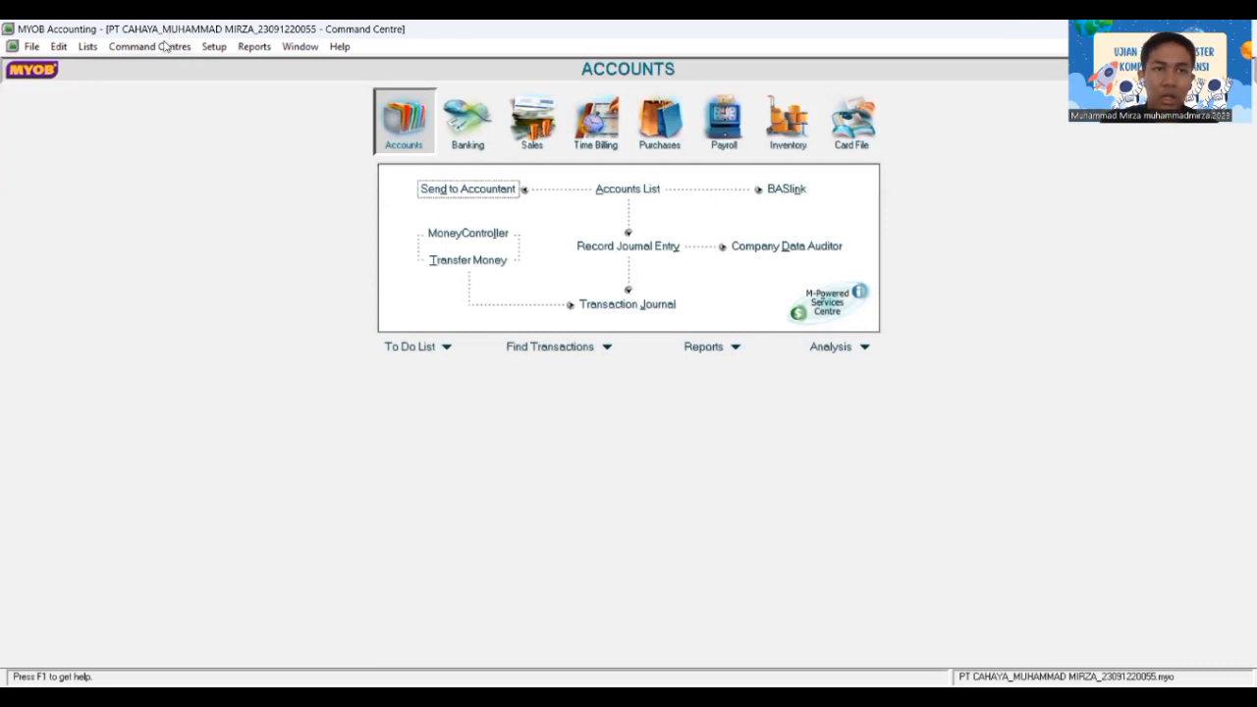
{"action": "left_click", "coordinate": [214, 47]}
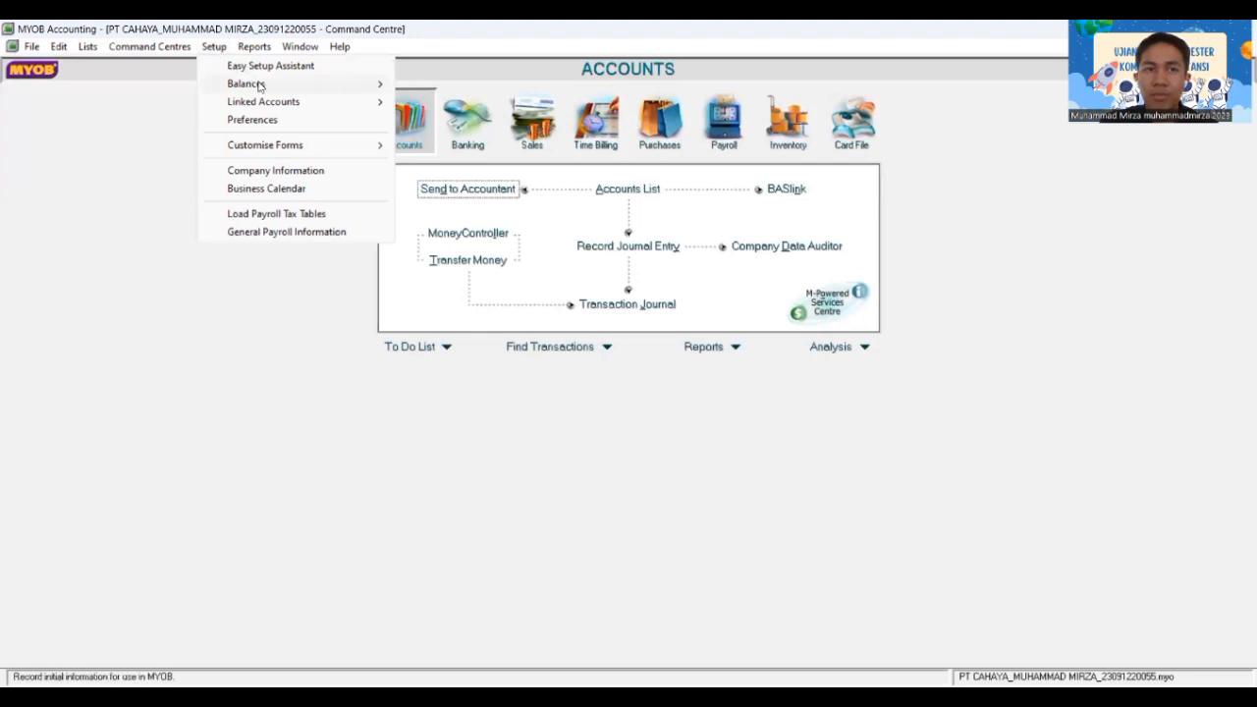
{"action": "mouse_move", "coordinate": [263, 102]}
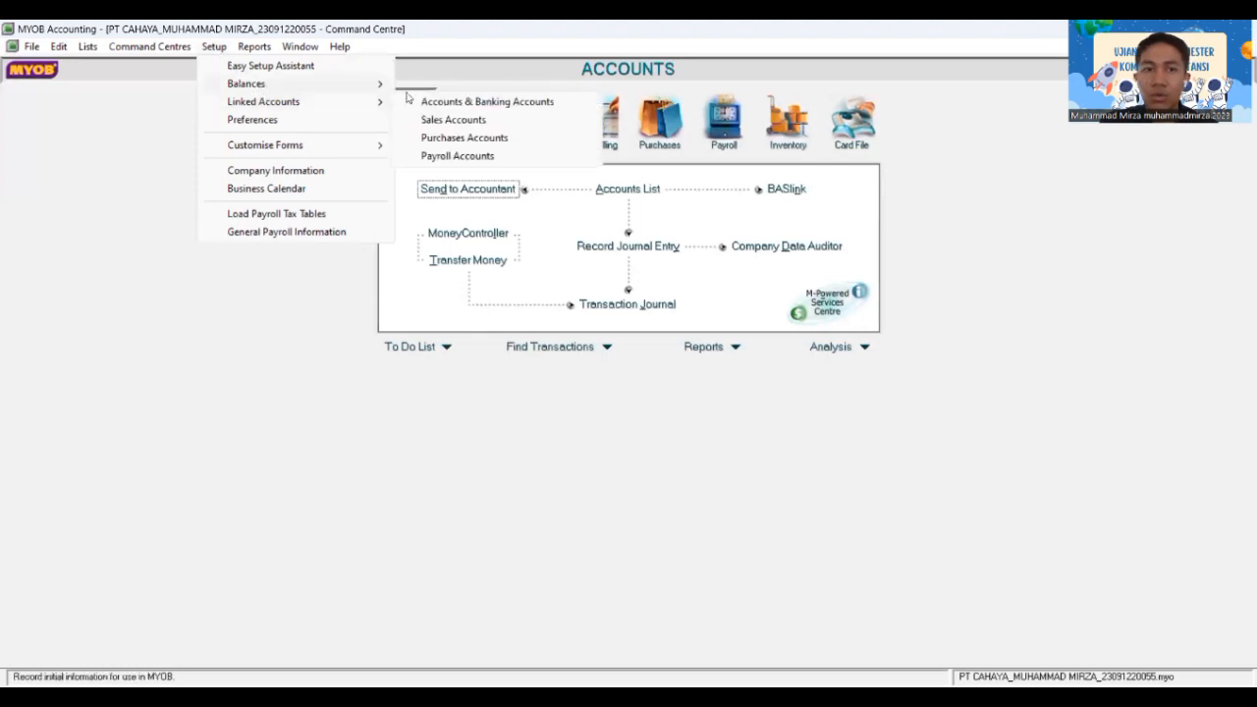
{"action": "left_click", "coordinate": [445, 157]}
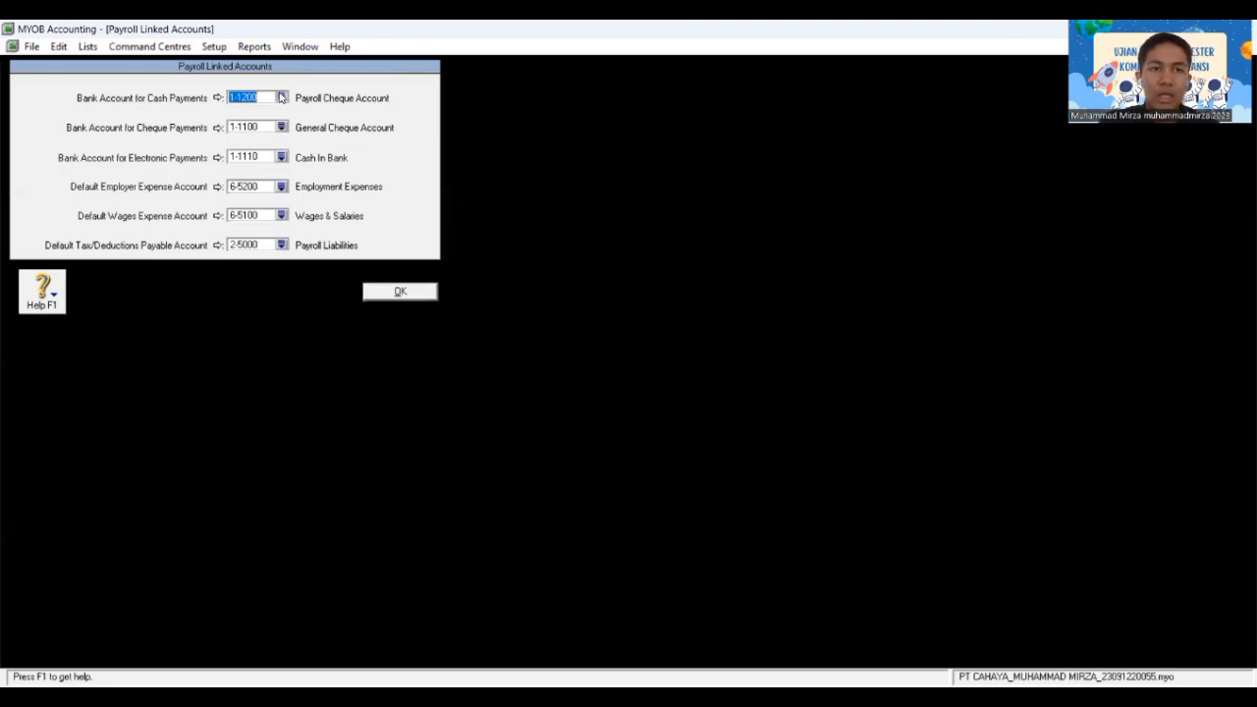
{"action": "left_click", "coordinate": [549, 284]}
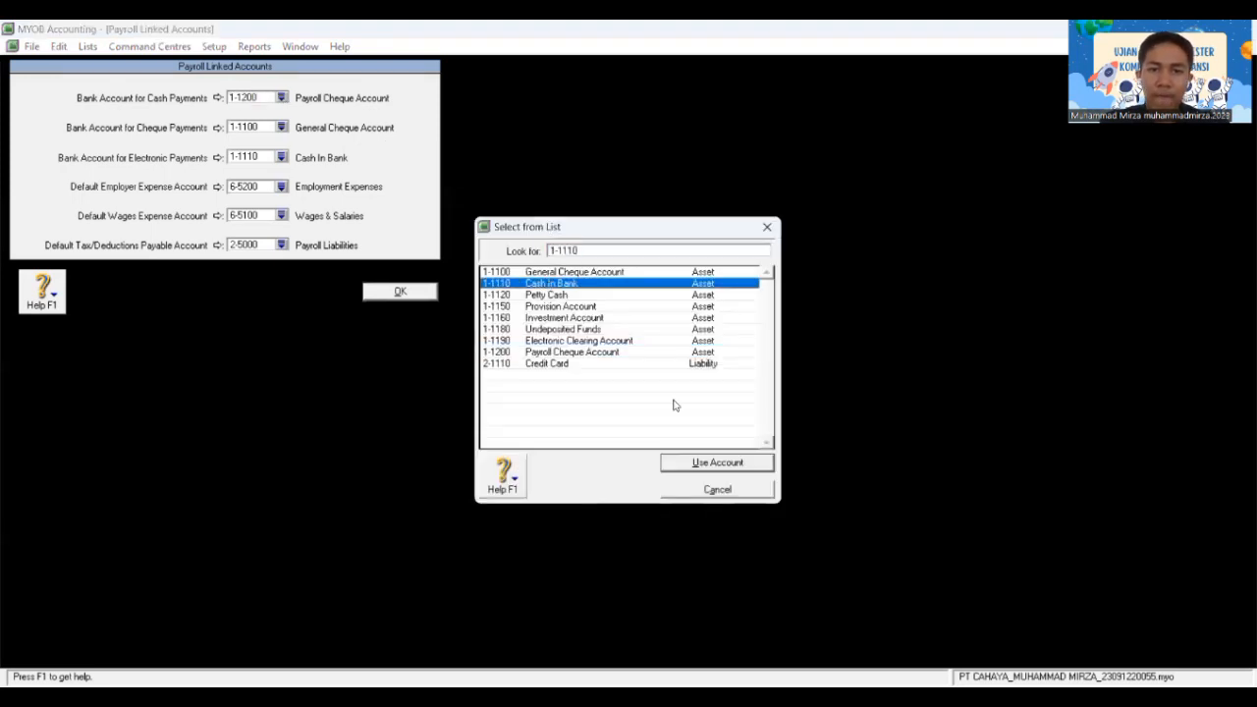
{"action": "left_click", "coordinate": [715, 463]}
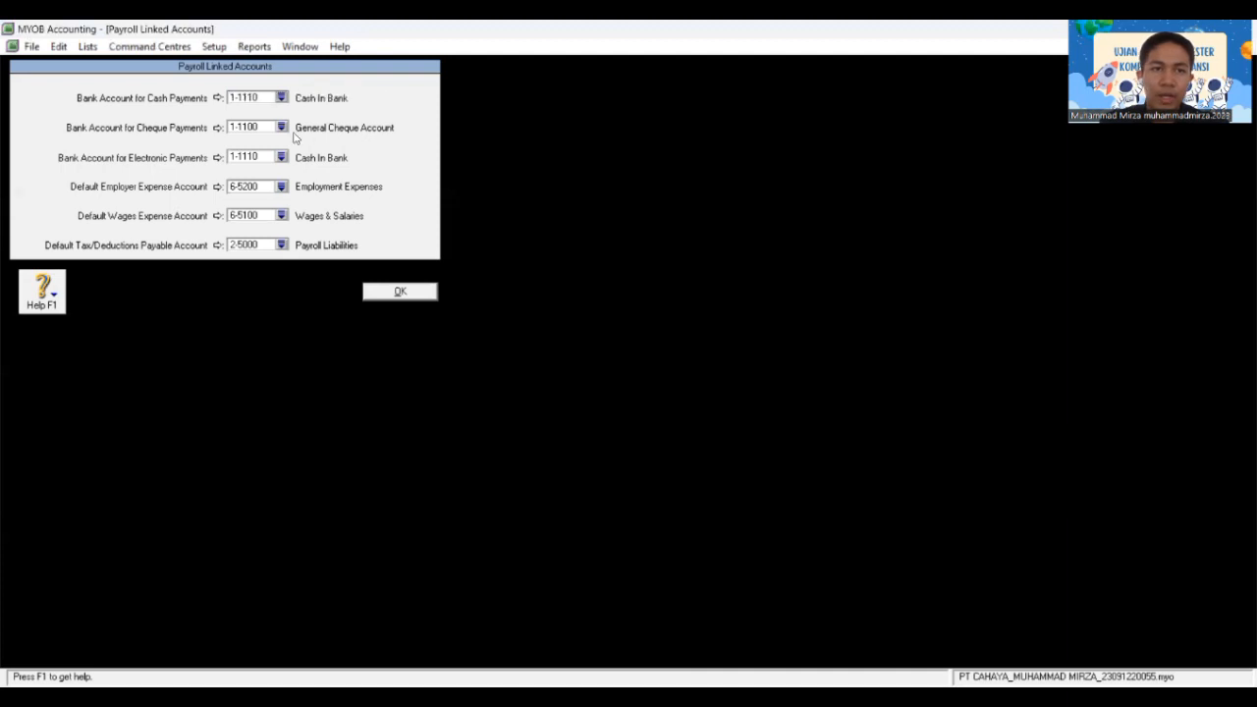
{"action": "left_click", "coordinate": [281, 128]}
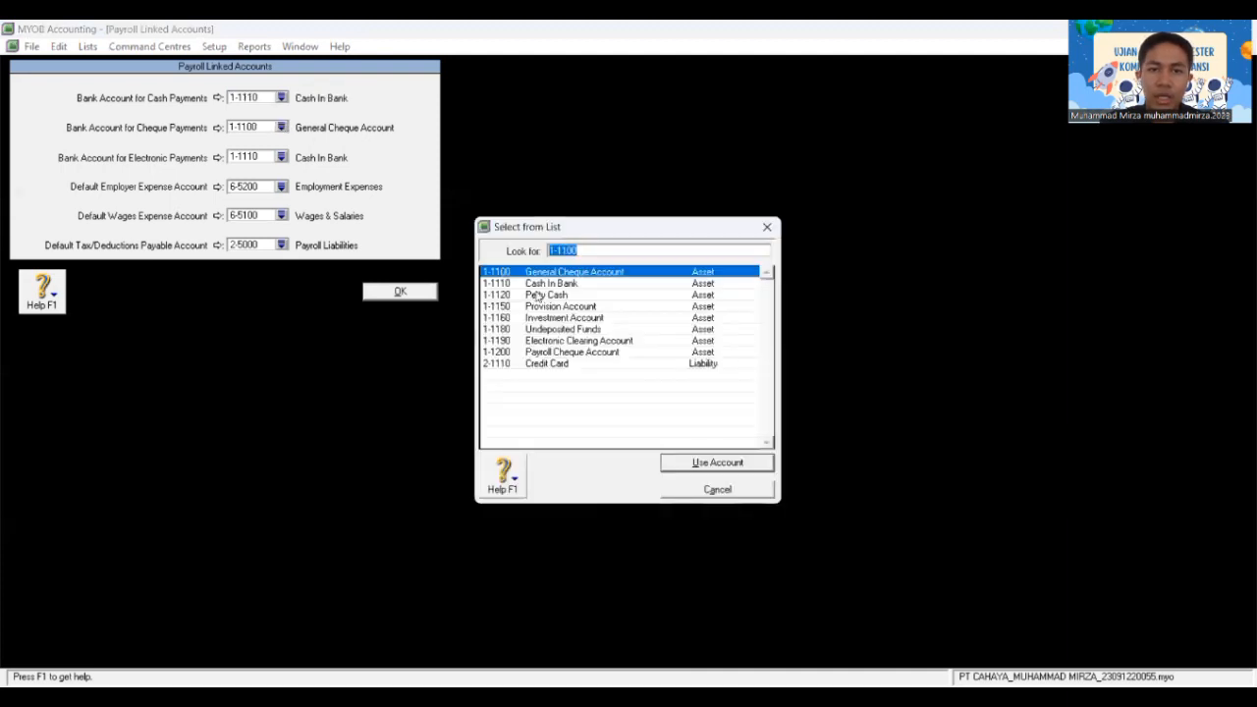
{"action": "left_click", "coordinate": [547, 284]}
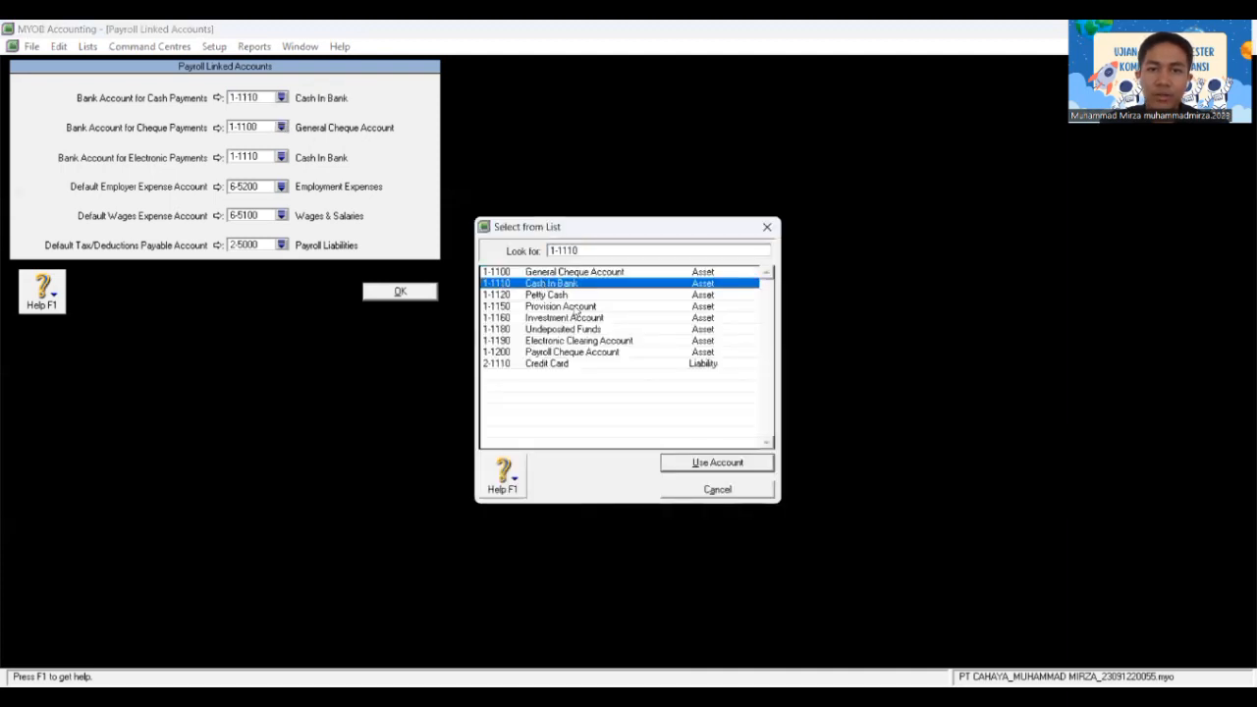
{"action": "left_click", "coordinate": [687, 464]}
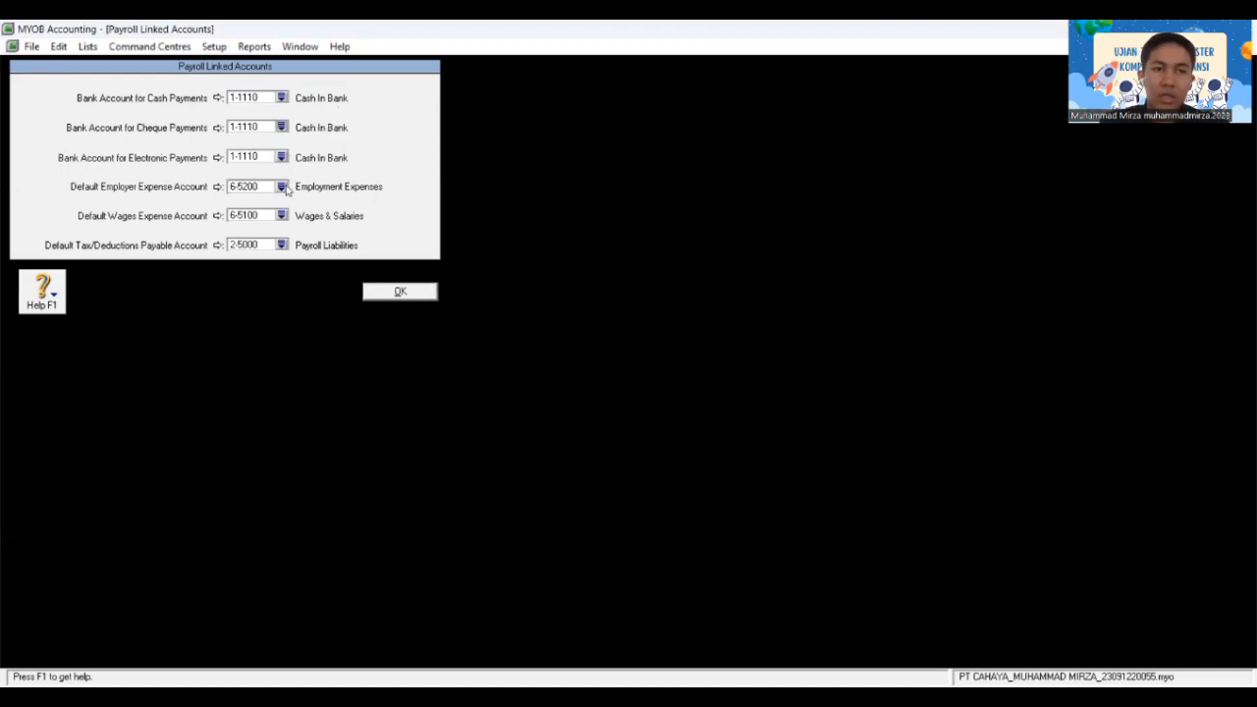
Step: Link 6-3100 Wages & Salaries as employer and wages expense, and 2-1211 Accrued Expense as tax/deductions payable
{"action": "left_click", "coordinate": [281, 186]}
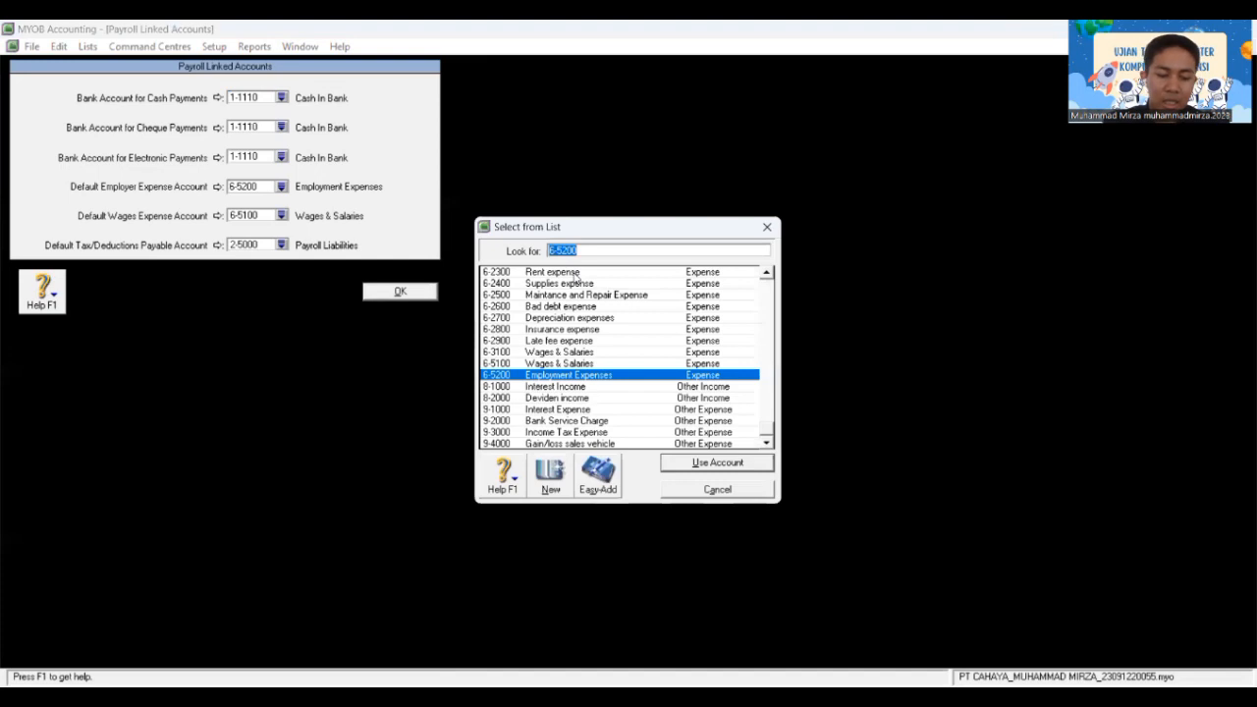
{"action": "key", "text": "BackSpace"}
{"action": "type", "text": "6-"}
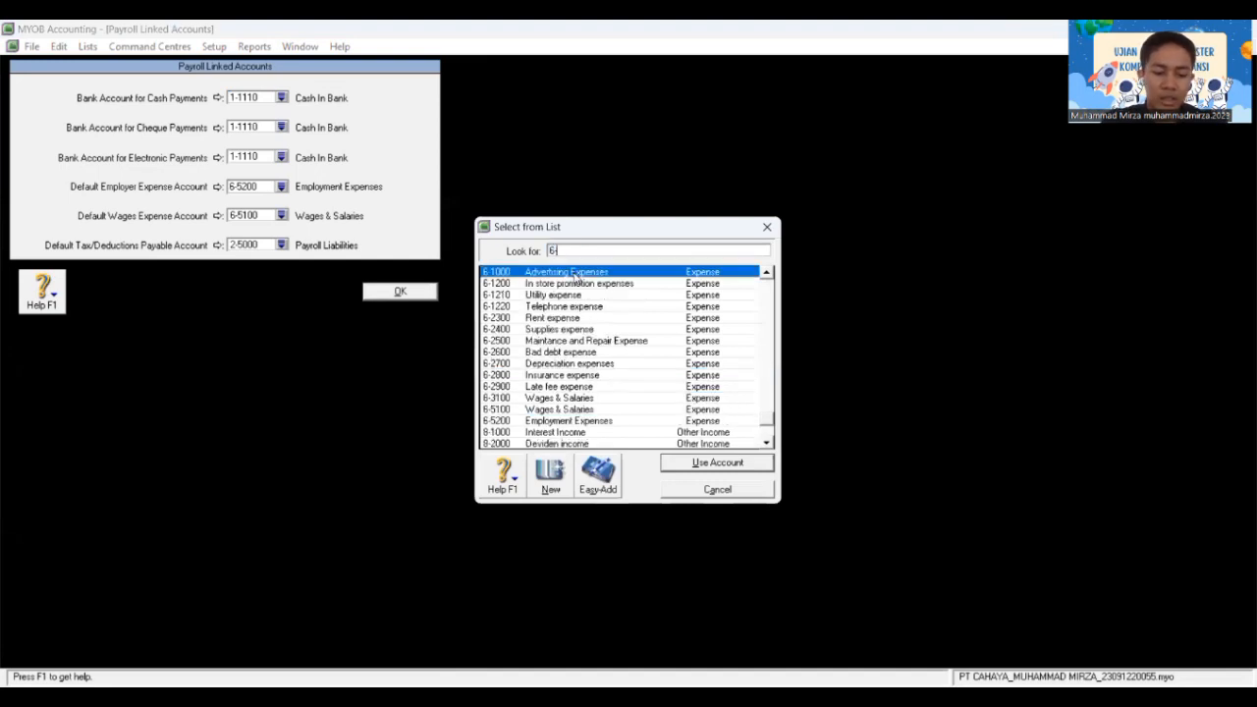
{"action": "type", "text": "31"}
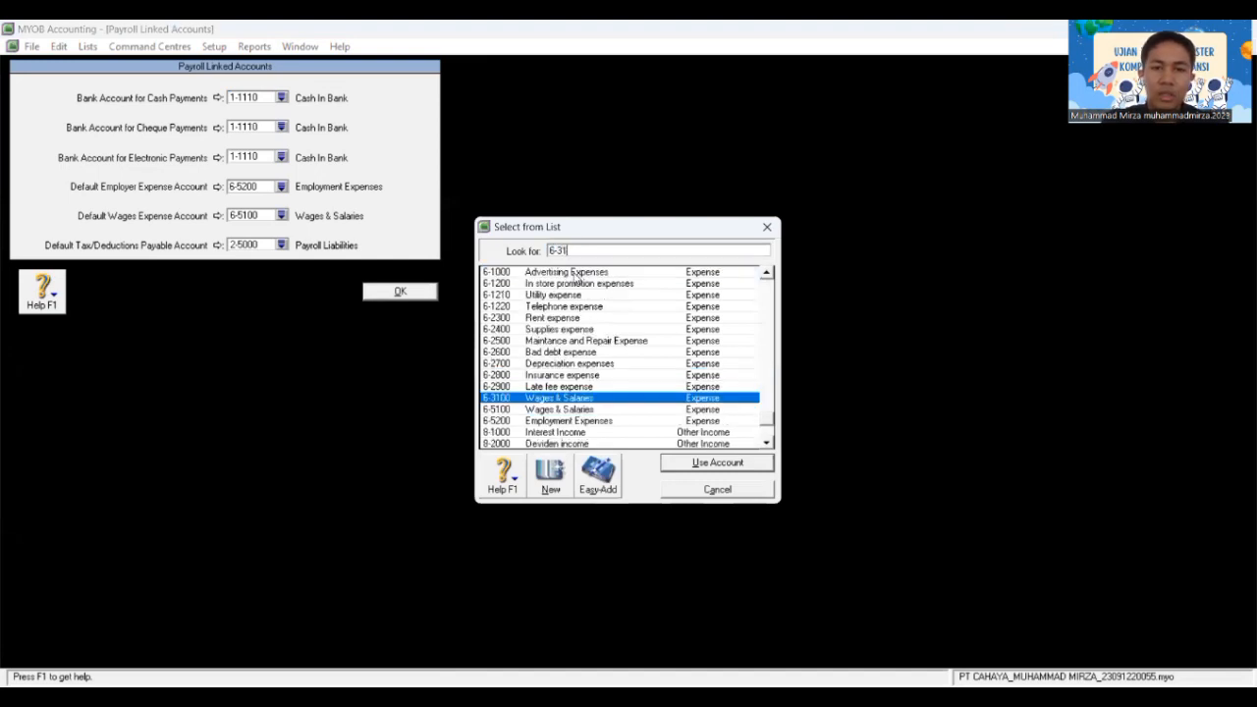
{"action": "type", "text": "00"}
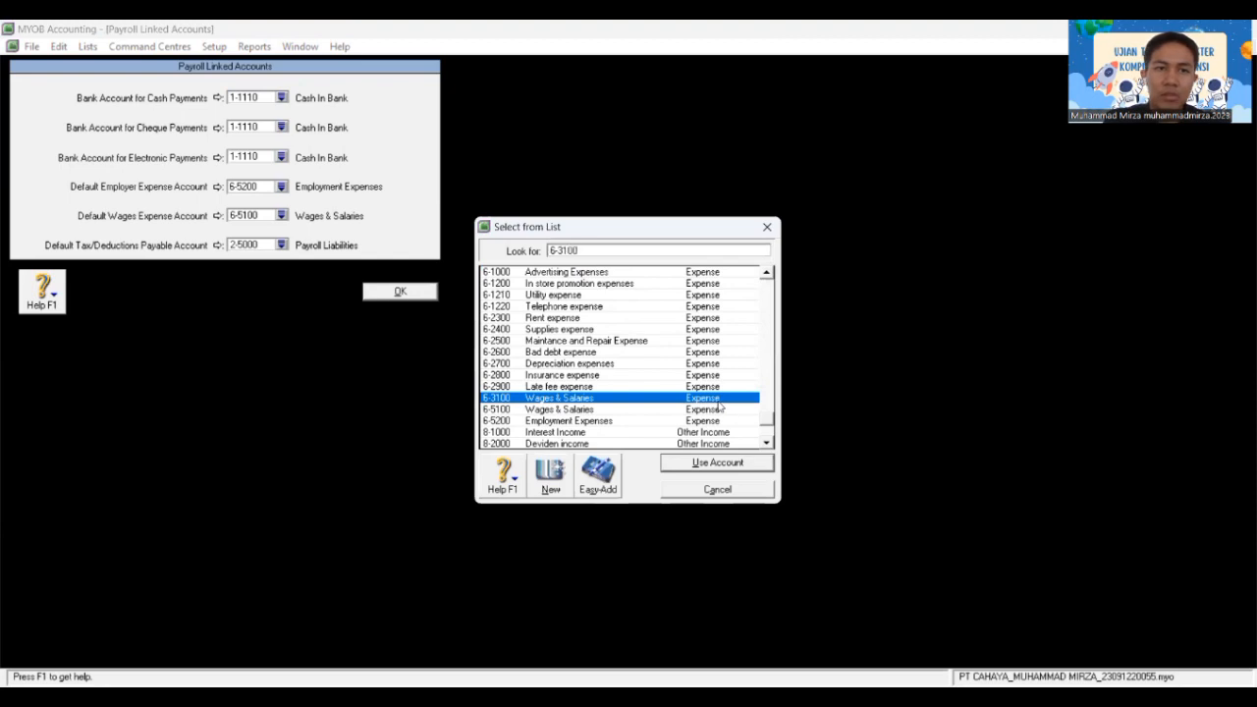
{"action": "key", "text": "Return"}
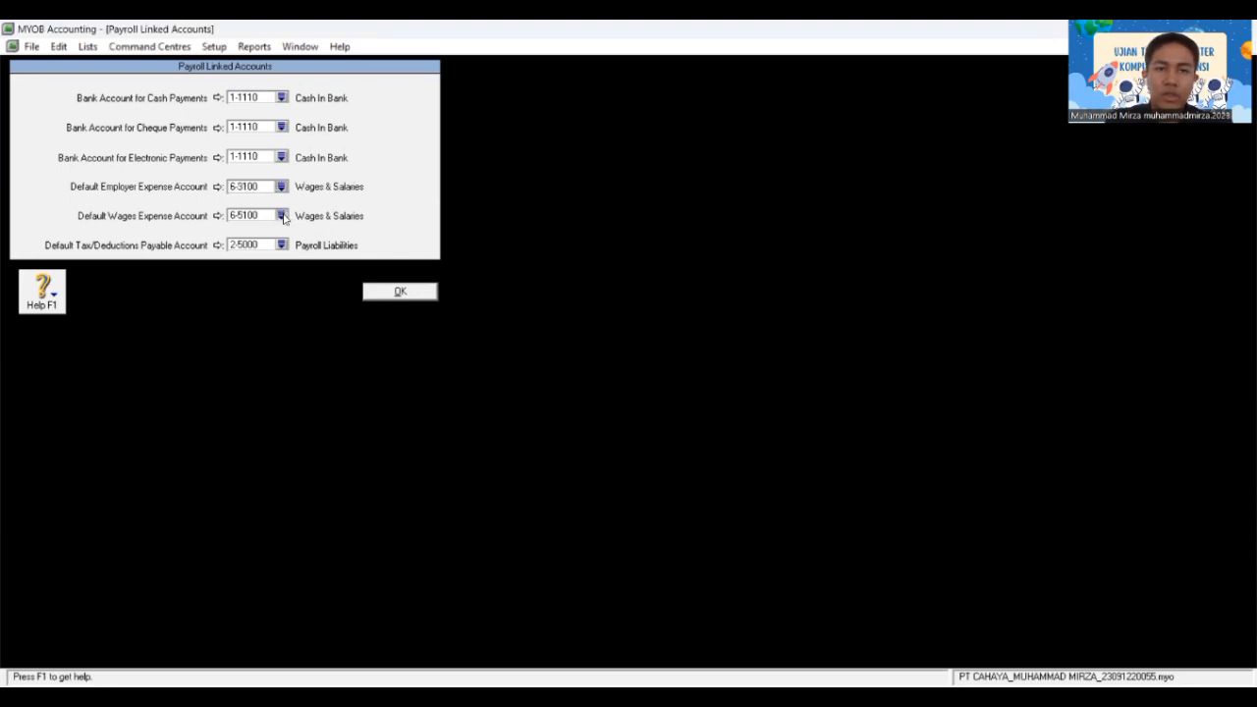
{"action": "left_click", "coordinate": [282, 216]}
{"action": "type", "text": "6"}
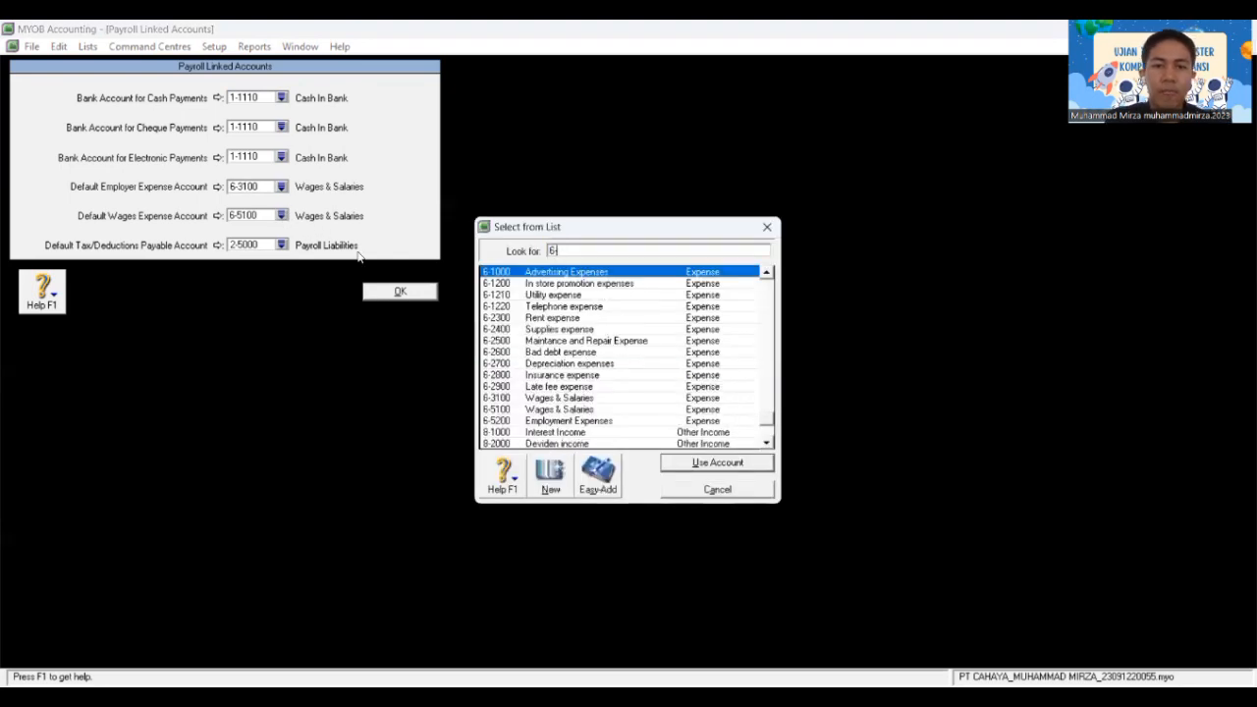
{"action": "type", "text": "-31"}
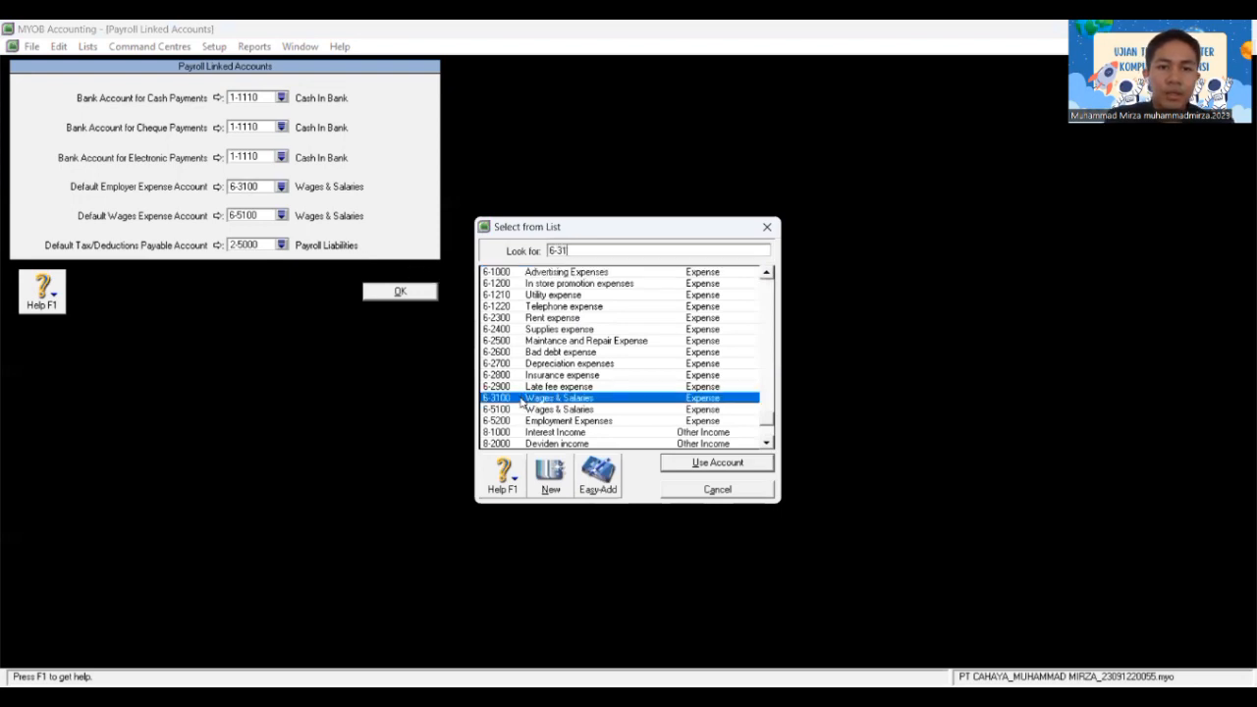
{"action": "type", "text": "00"}
{"action": "key", "text": "Return"}
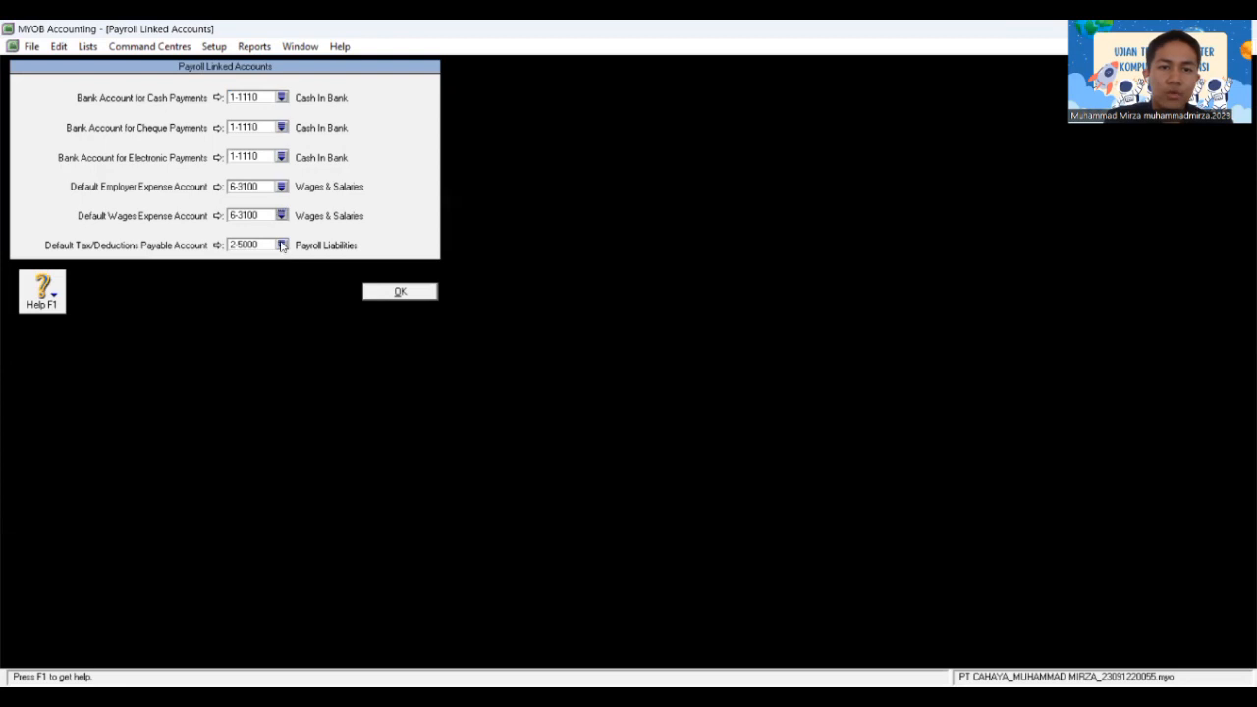
{"action": "left_click", "coordinate": [282, 245]}
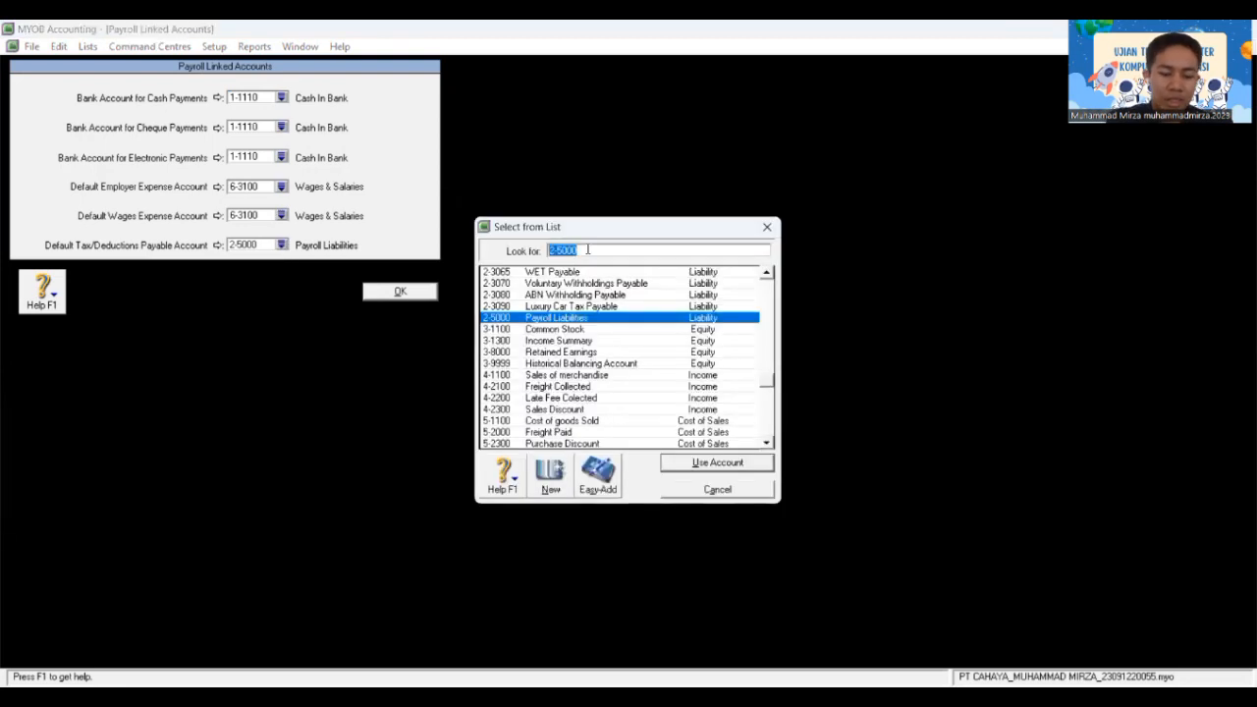
{"action": "type", "text": "2"}
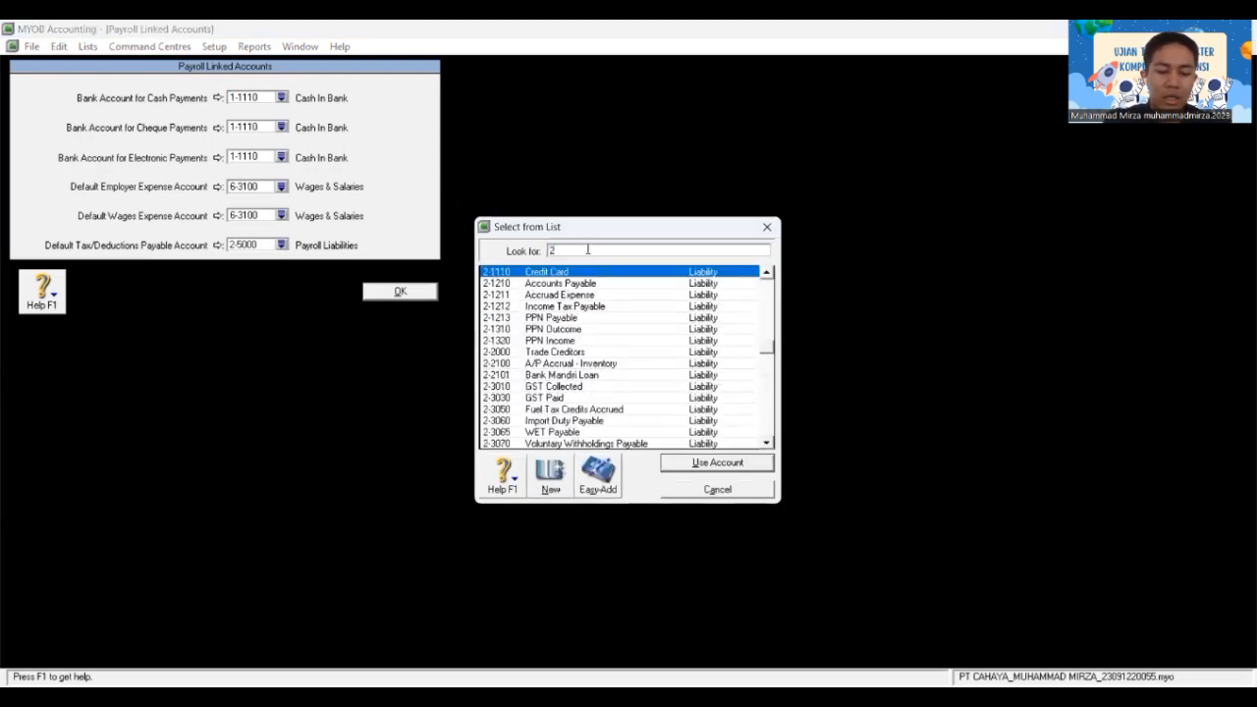
{"action": "type", "text": "-1"}
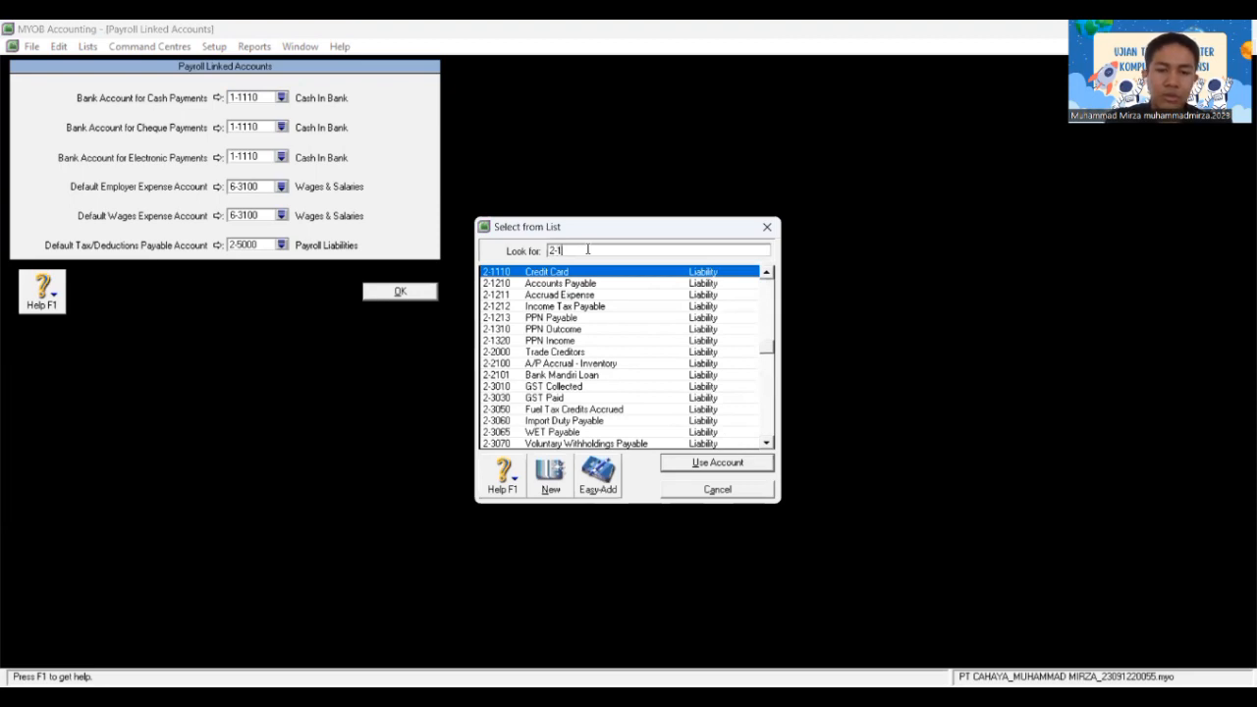
{"action": "type", "text": "21"}
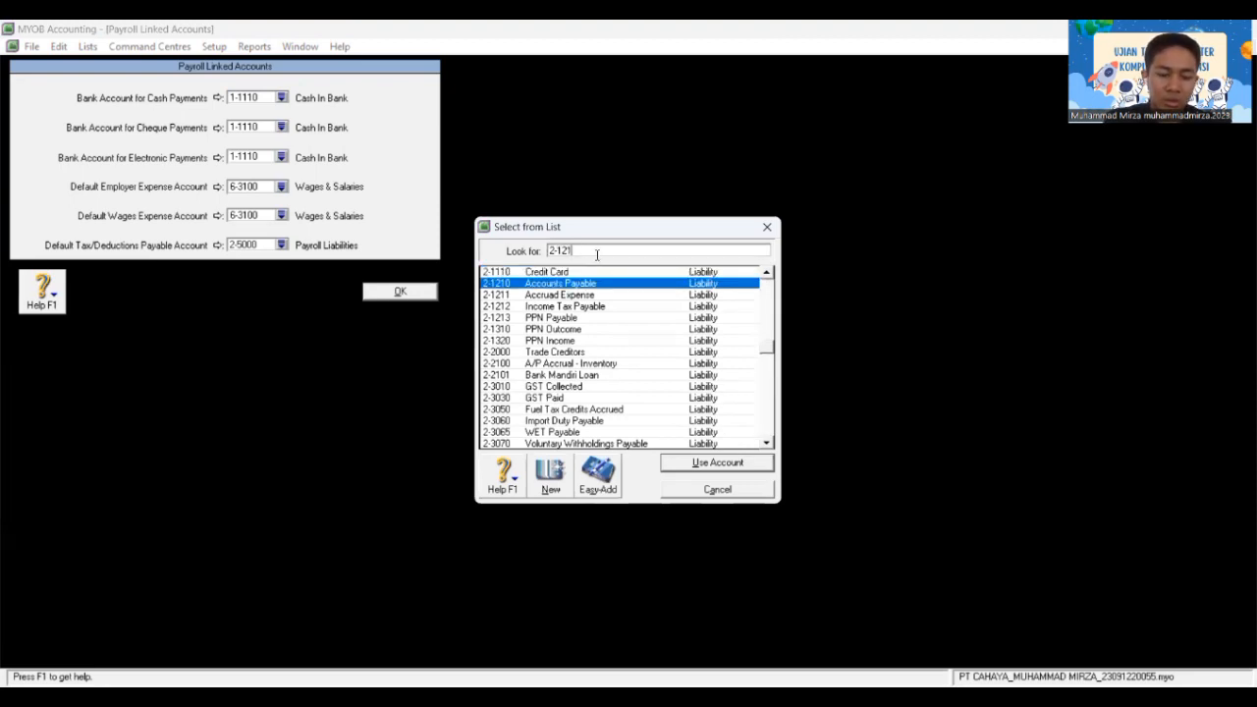
{"action": "type", "text": "1"}
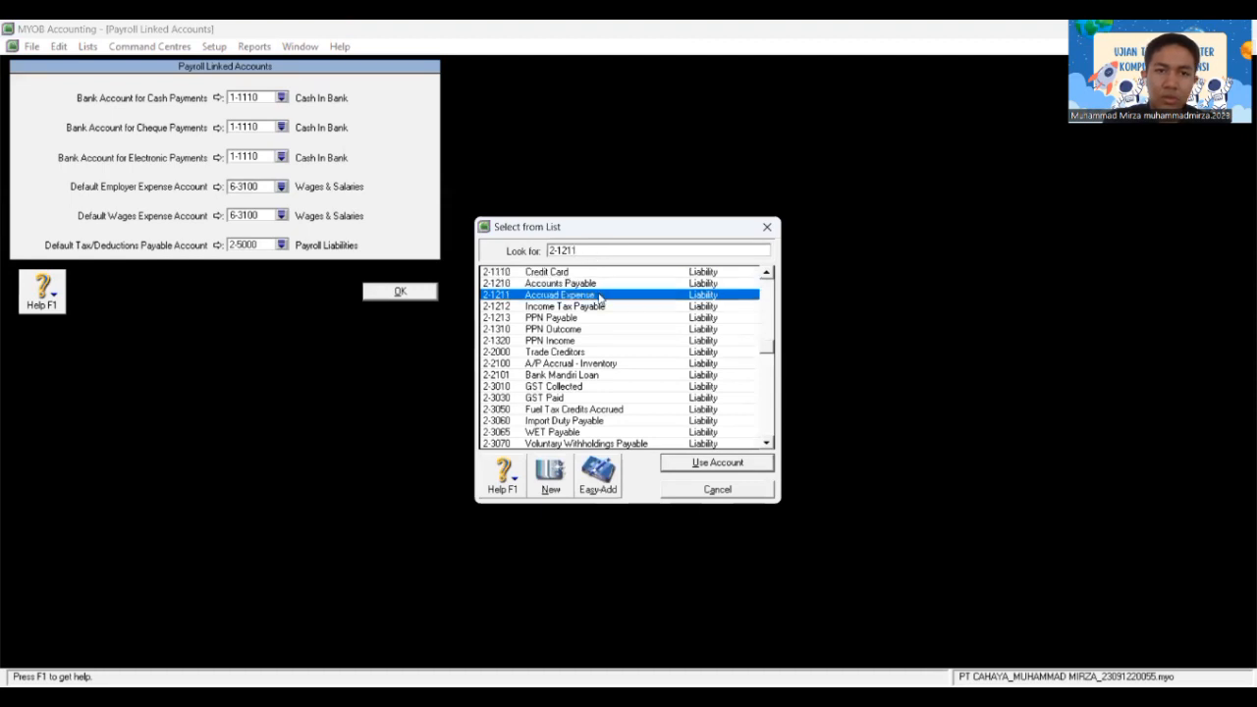
{"action": "double_click", "coordinate": [596, 296]}
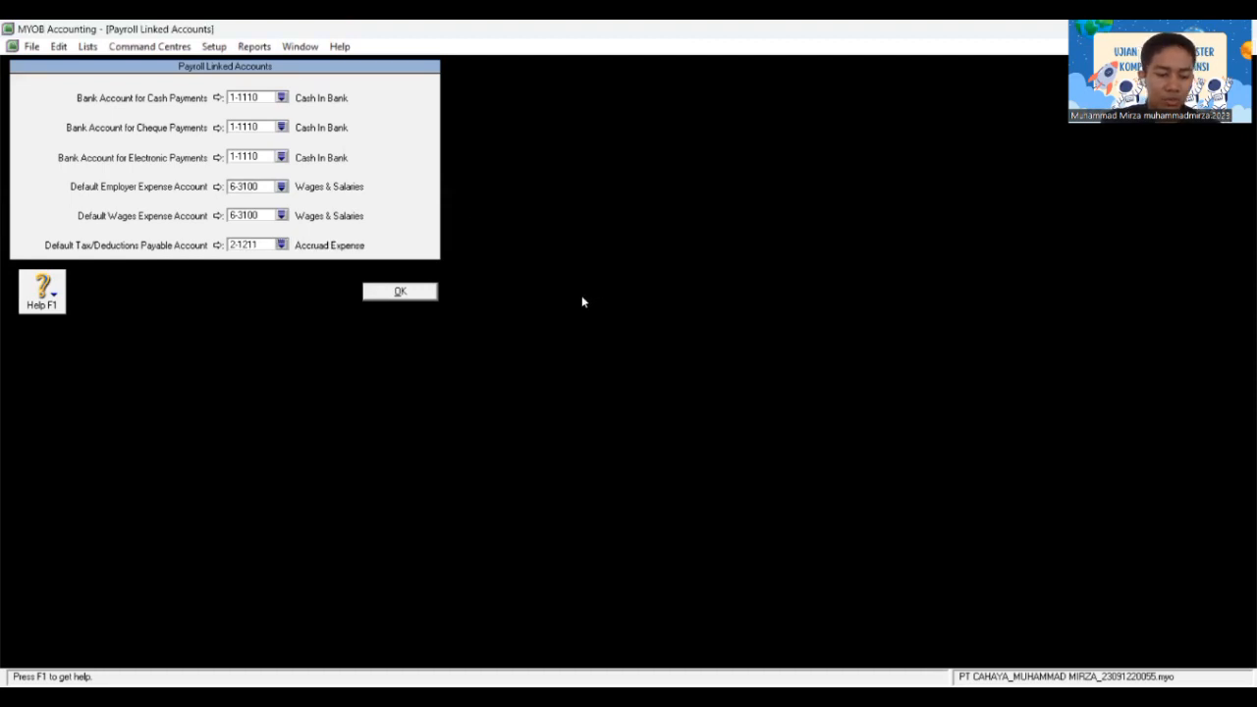
Step: Confirm the payroll linked accounts and open the Accounts List from the Accounts section
{"action": "left_click", "coordinate": [398, 297]}
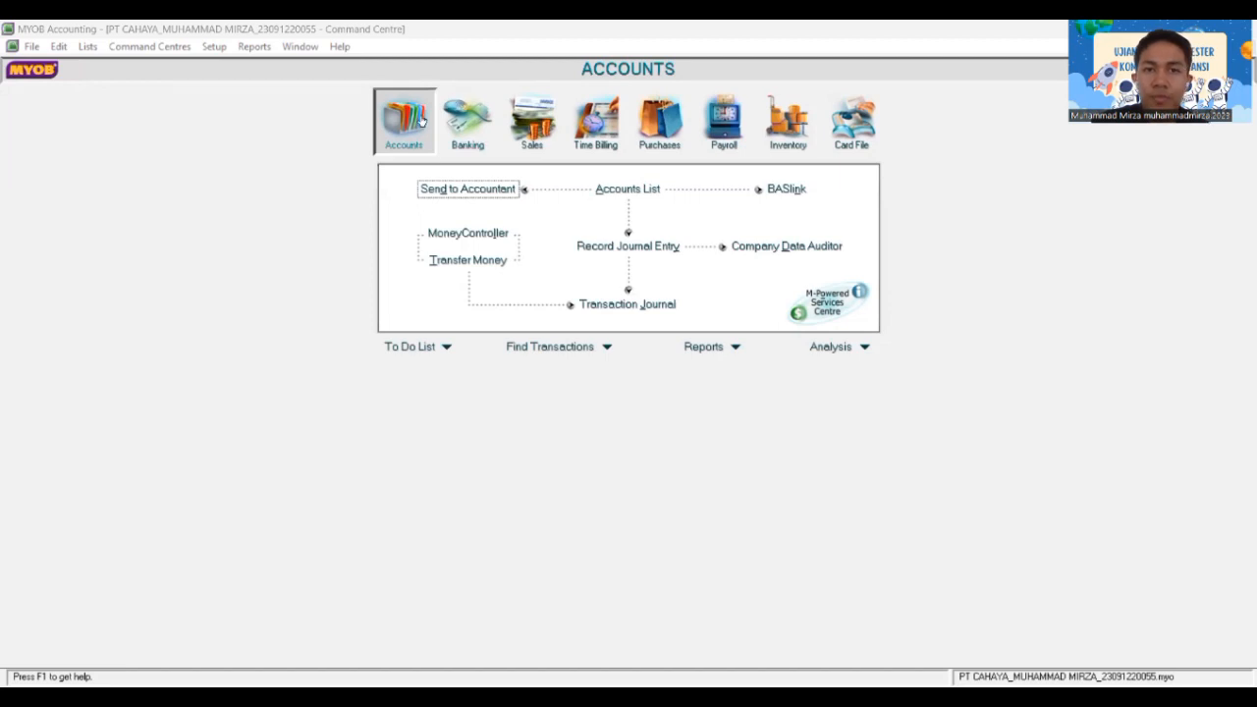
{"action": "left_click", "coordinate": [421, 119]}
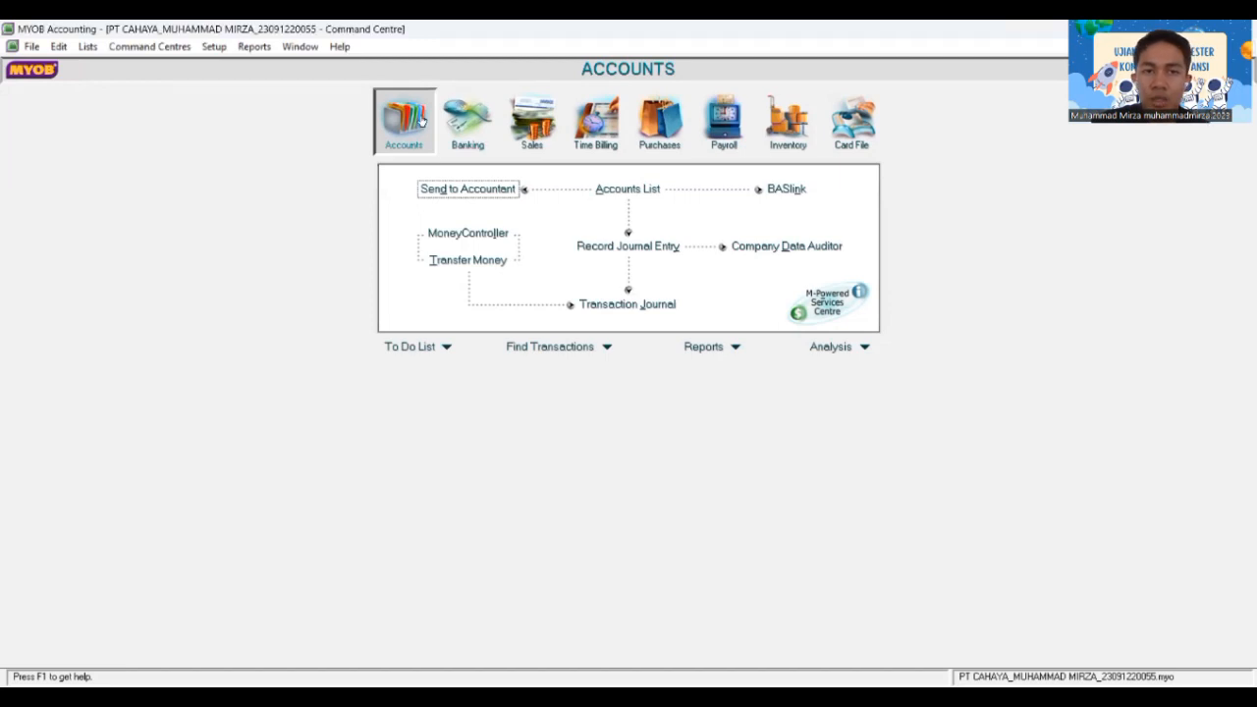
{"action": "left_click", "coordinate": [633, 190]}
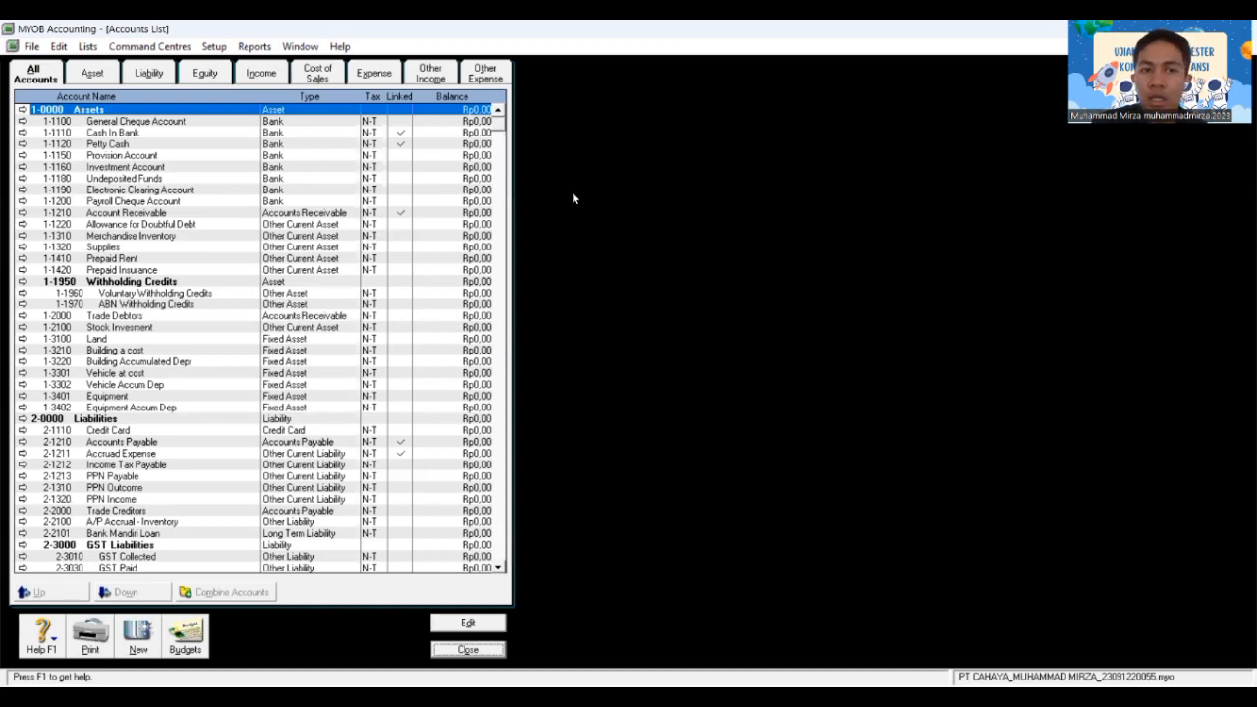
Step: Delete 1-1100 General Cheque Account, 1-1150 Provision Account and 1-1160 Investment Account
{"action": "double_click", "coordinate": [187, 121]}
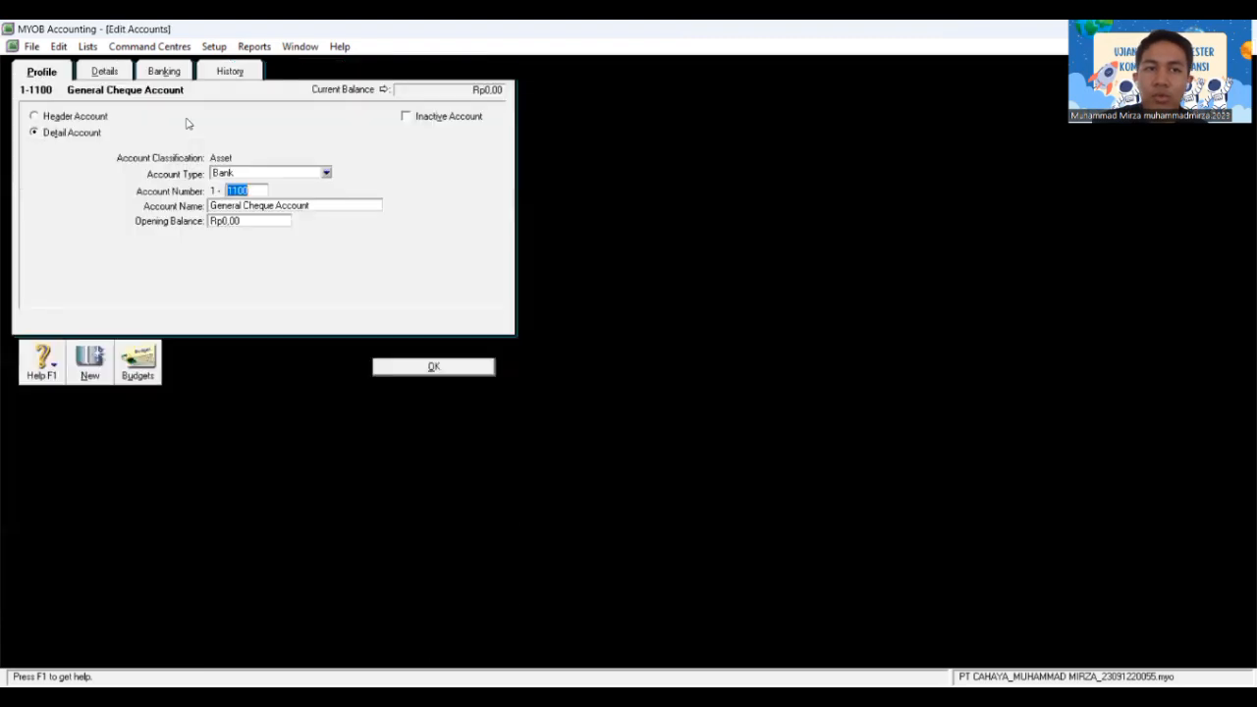
{"action": "right_click", "coordinate": [411, 229]}
{"action": "left_click", "coordinate": [462, 241]}
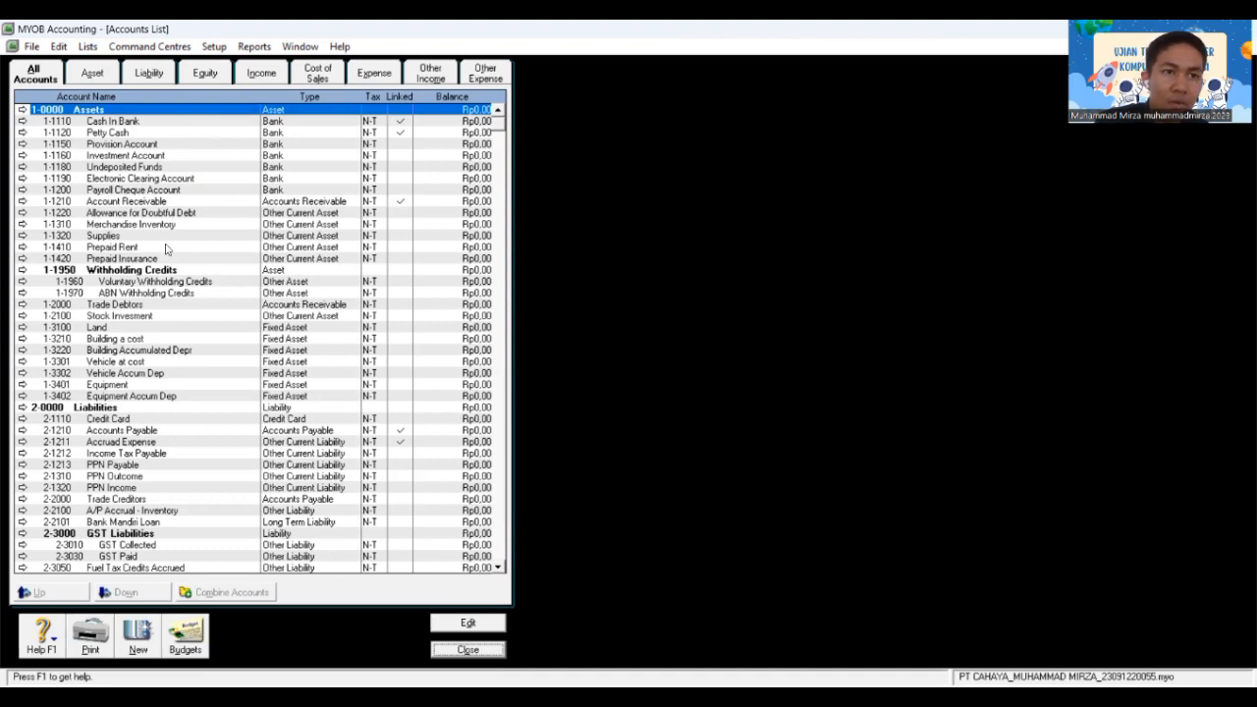
{"action": "double_click", "coordinate": [136, 145]}
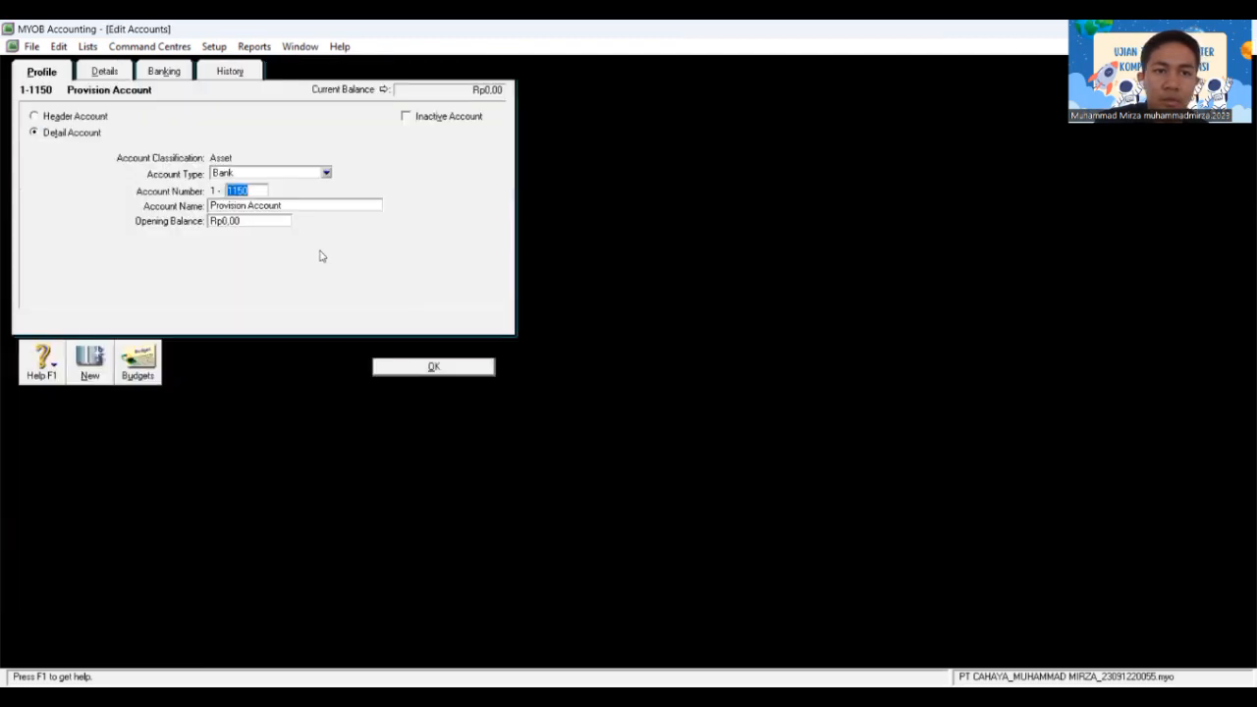
{"action": "left_click", "coordinate": [363, 263]}
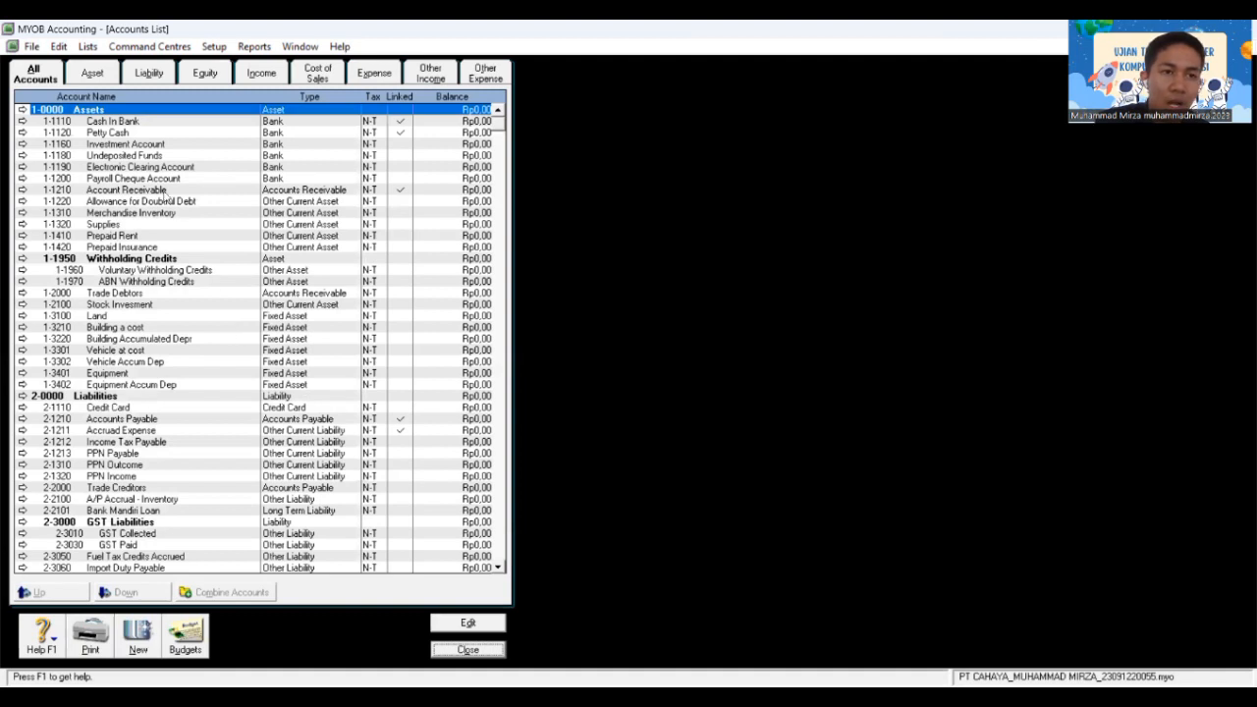
{"action": "double_click", "coordinate": [129, 145]}
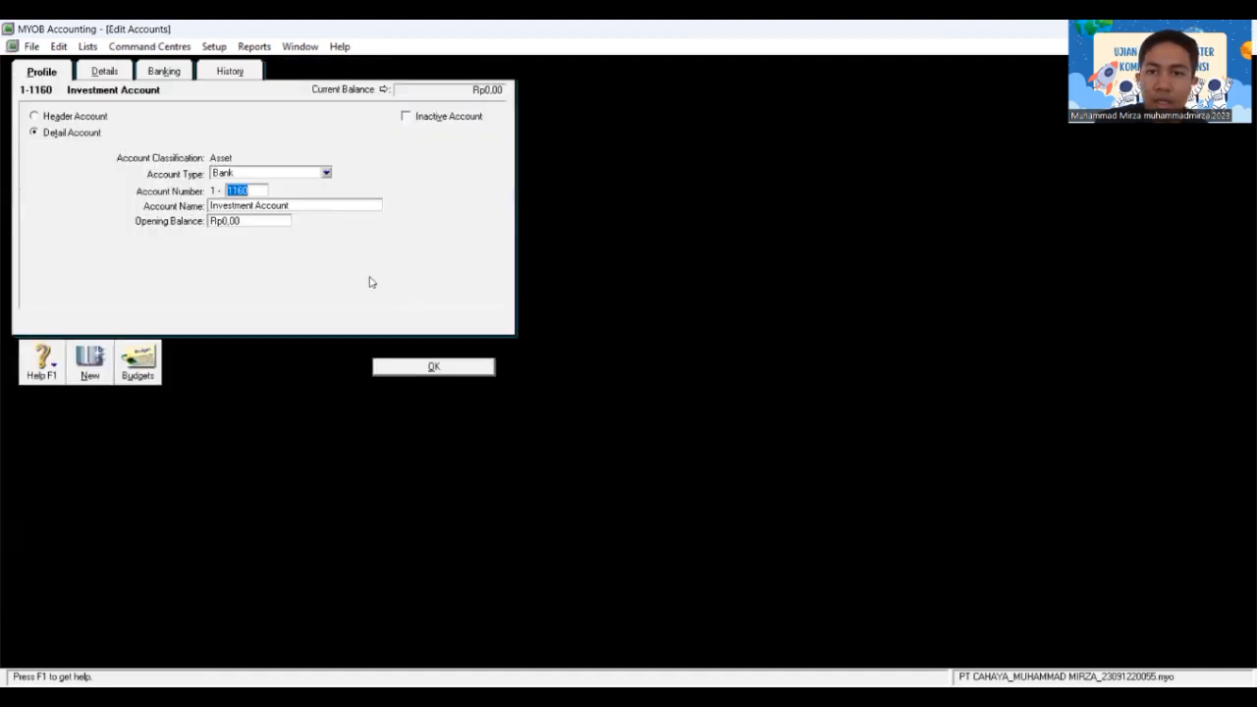
{"action": "right_click", "coordinate": [410, 310]}
{"action": "left_click", "coordinate": [452, 317]}
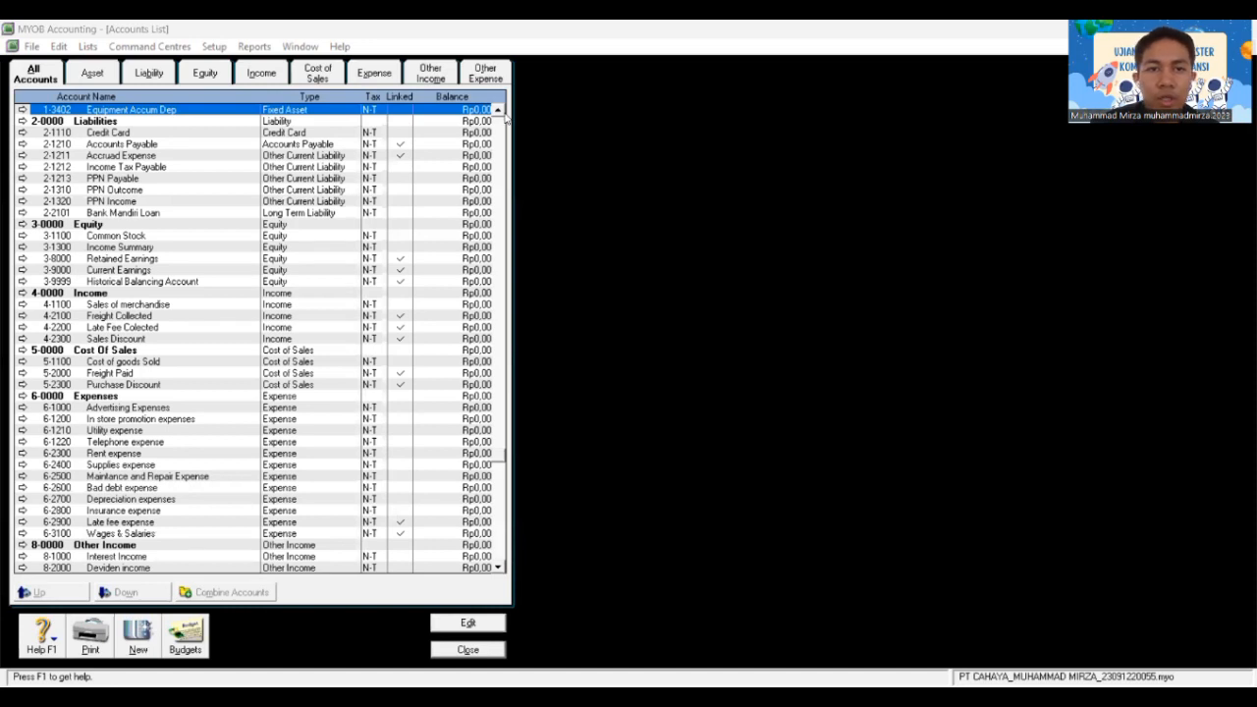
Step: Scroll through the remaining accounts and close the Accounts List
{"action": "left_click", "coordinate": [500, 112]}
{"action": "left_click", "coordinate": [500, 112]}
{"action": "left_click", "coordinate": [500, 112]}
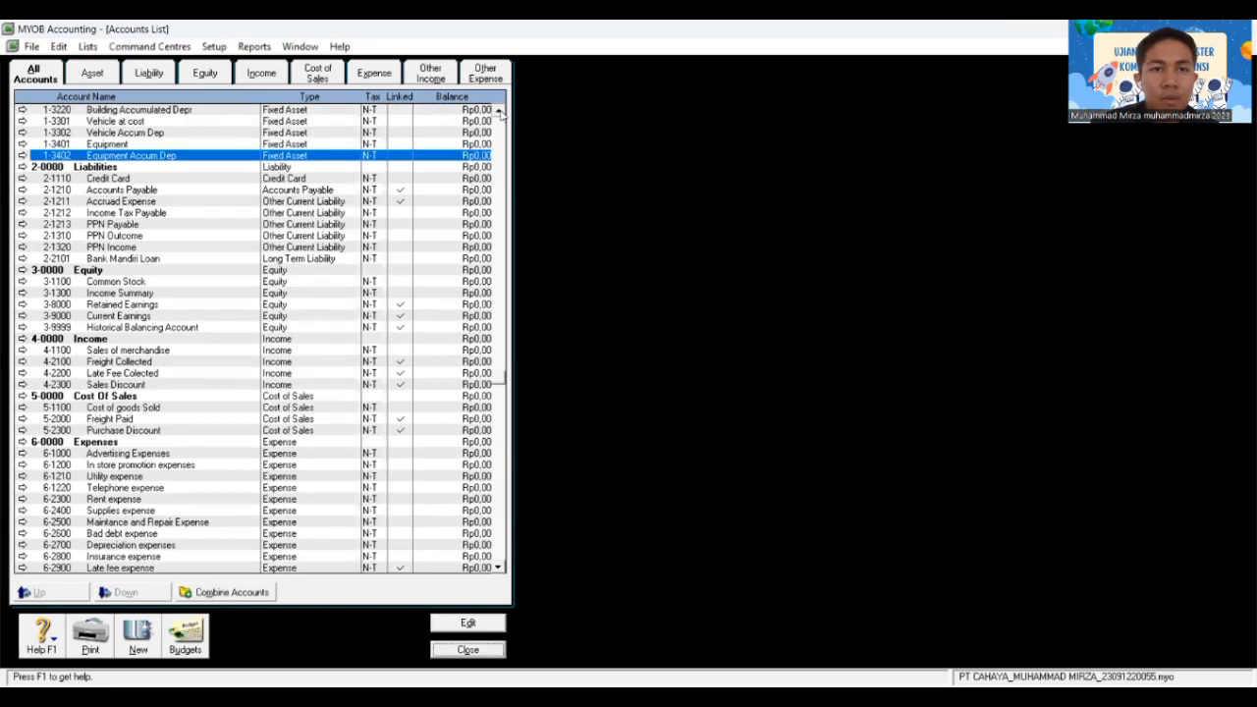
{"action": "left_click", "coordinate": [500, 112]}
{"action": "left_click", "coordinate": [500, 112]}
{"action": "left_click", "coordinate": [500, 112]}
{"action": "left_click", "coordinate": [499, 112]}
{"action": "left_click", "coordinate": [500, 112]}
{"action": "left_click", "coordinate": [500, 112]}
{"action": "left_click", "coordinate": [500, 112]}
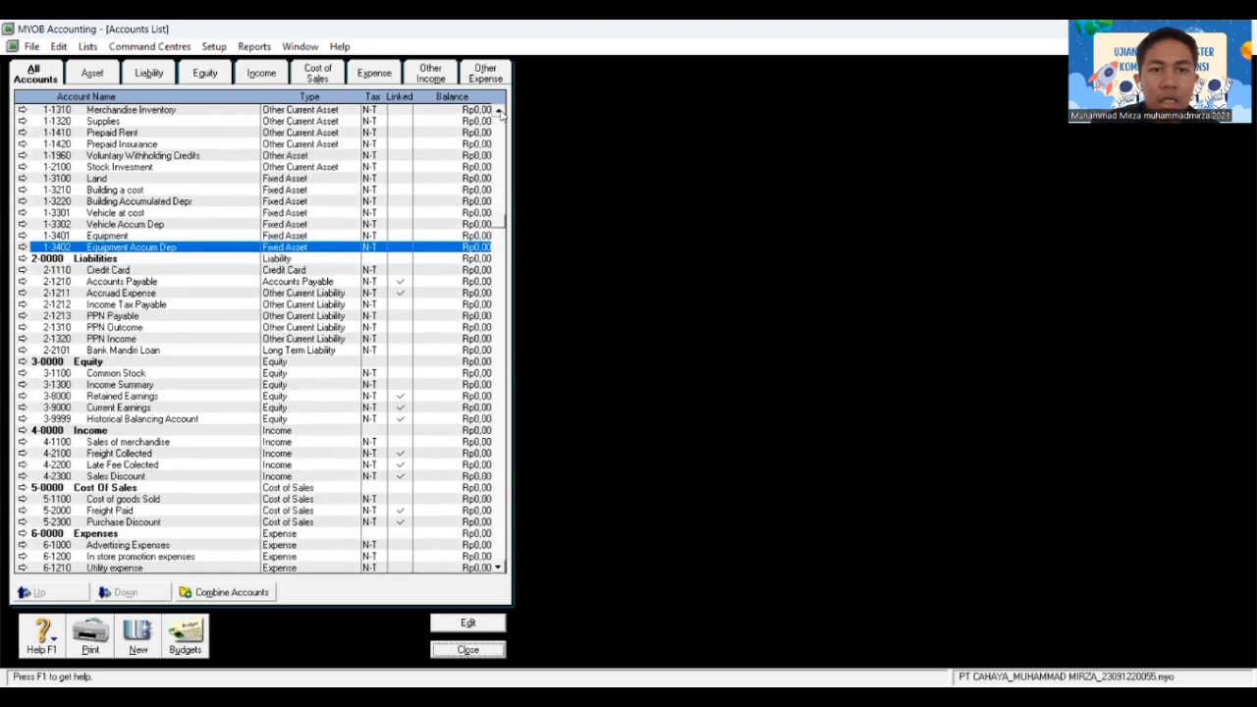
{"action": "left_click", "coordinate": [499, 112]}
{"action": "left_click", "coordinate": [500, 112]}
{"action": "left_click", "coordinate": [500, 112]}
{"action": "left_click", "coordinate": [500, 112]}
{"action": "left_click", "coordinate": [500, 112]}
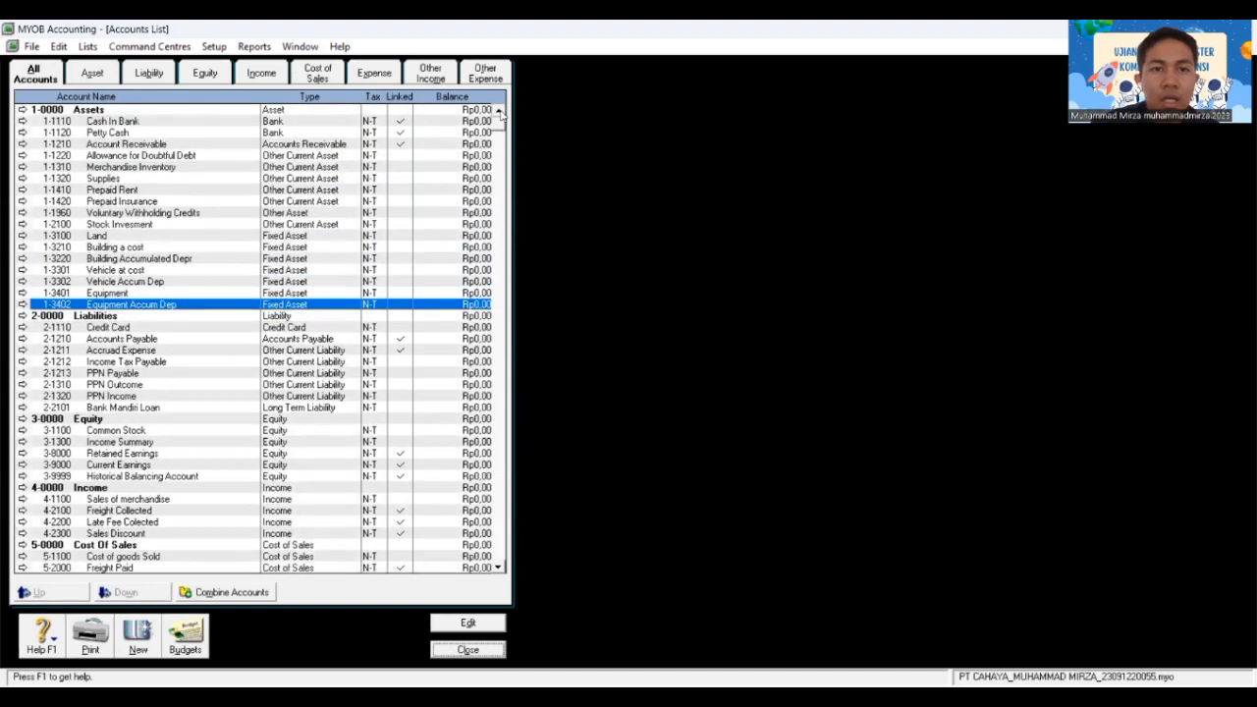
{"action": "left_click", "coordinate": [500, 567]}
{"action": "left_click", "coordinate": [499, 567]}
{"action": "left_click", "coordinate": [500, 567]}
{"action": "left_click", "coordinate": [500, 568]}
{"action": "left_click", "coordinate": [500, 568]}
{"action": "left_click", "coordinate": [499, 567]}
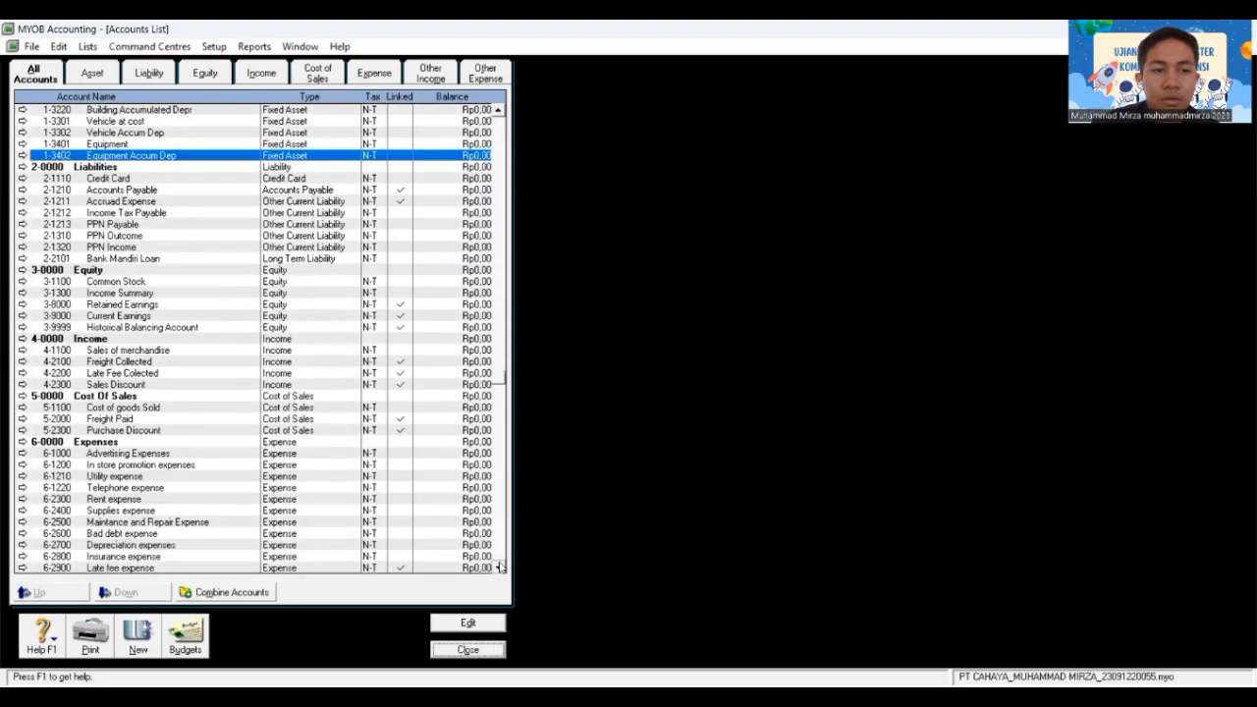
{"action": "left_click", "coordinate": [500, 567]}
{"action": "left_click", "coordinate": [500, 567]}
{"action": "left_click", "coordinate": [500, 568]}
{"action": "left_click", "coordinate": [499, 568]}
{"action": "left_click", "coordinate": [500, 568]}
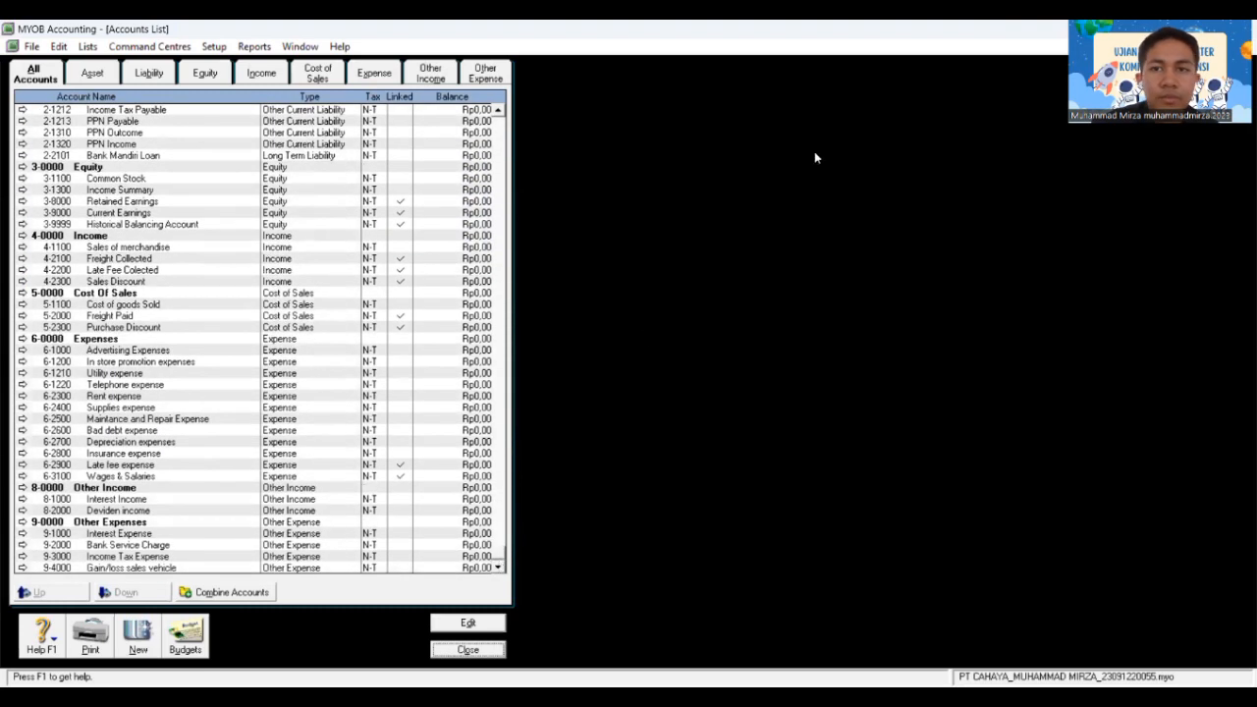
{"action": "left_click", "coordinate": [887, 94]}
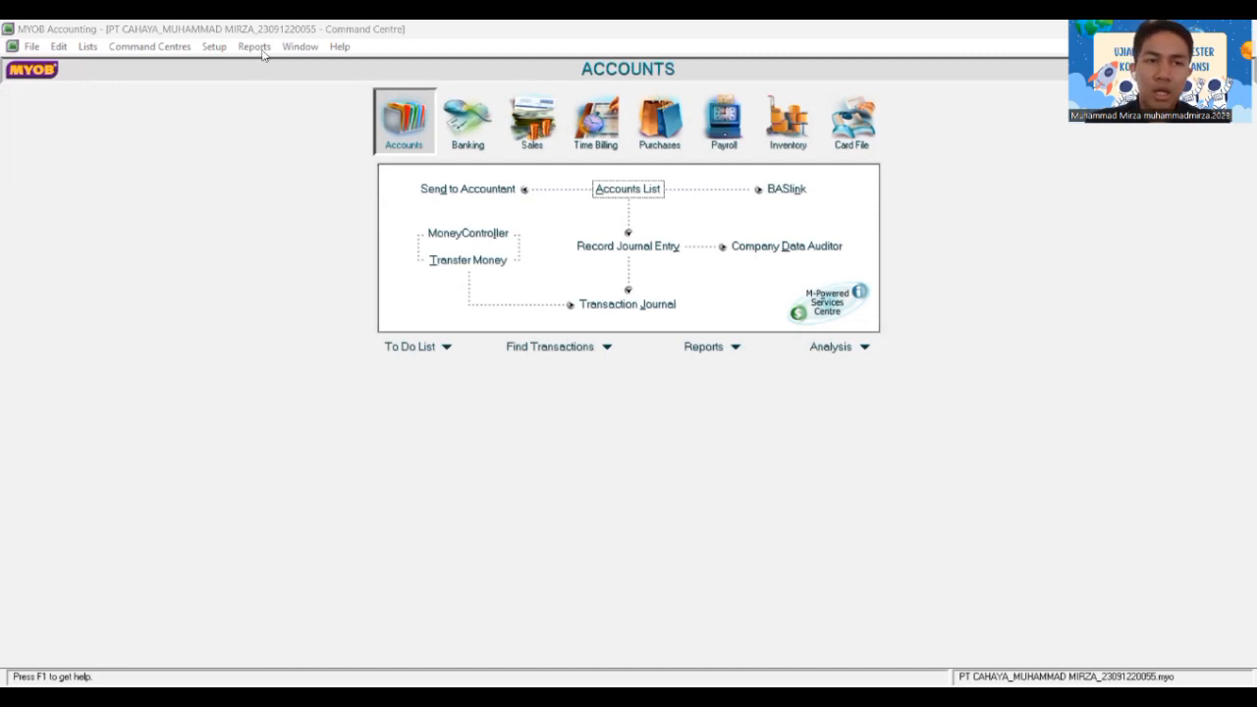
Step: Open Setup > Balances > Account Opening Balances
{"action": "left_click", "coordinate": [214, 47]}
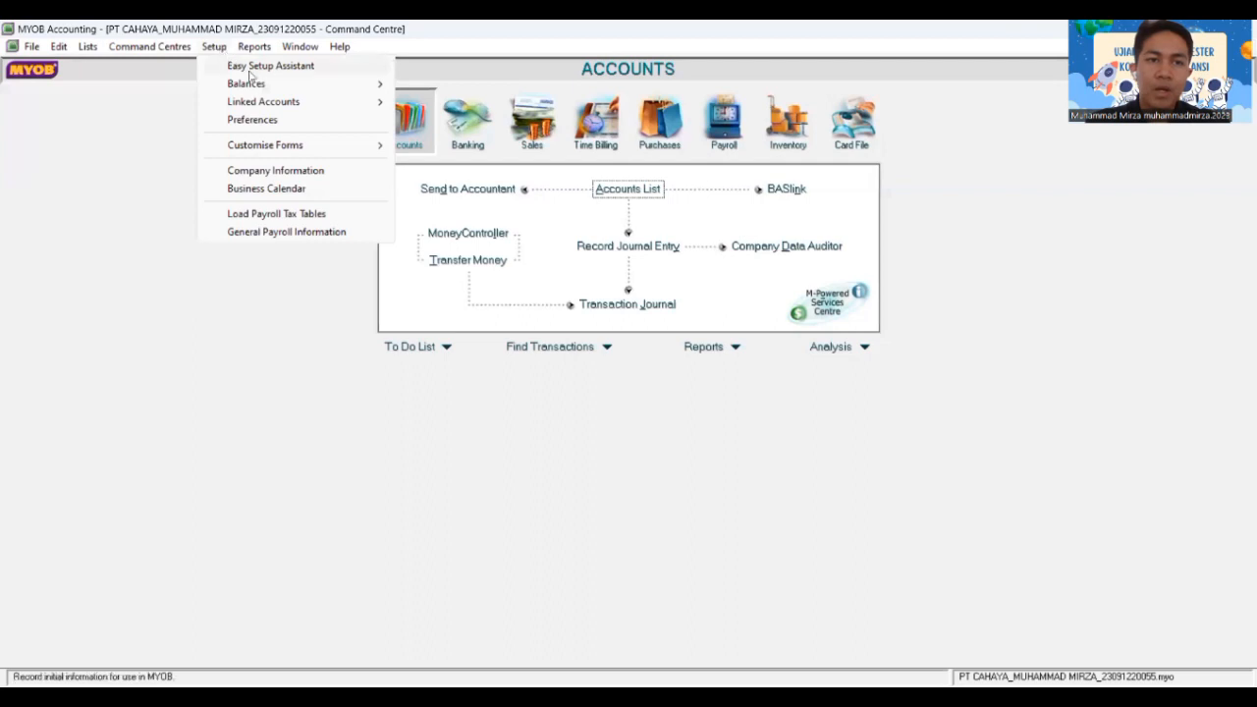
{"action": "mouse_move", "coordinate": [255, 90]}
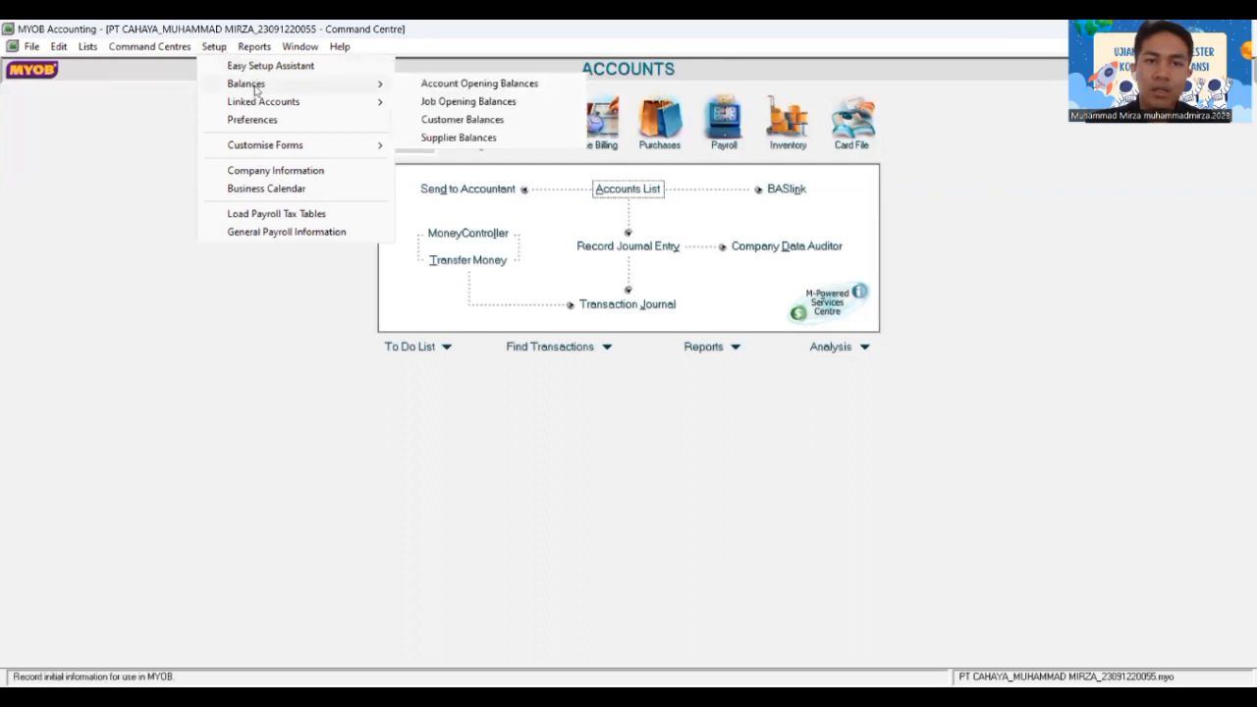
{"action": "left_click", "coordinate": [424, 84]}
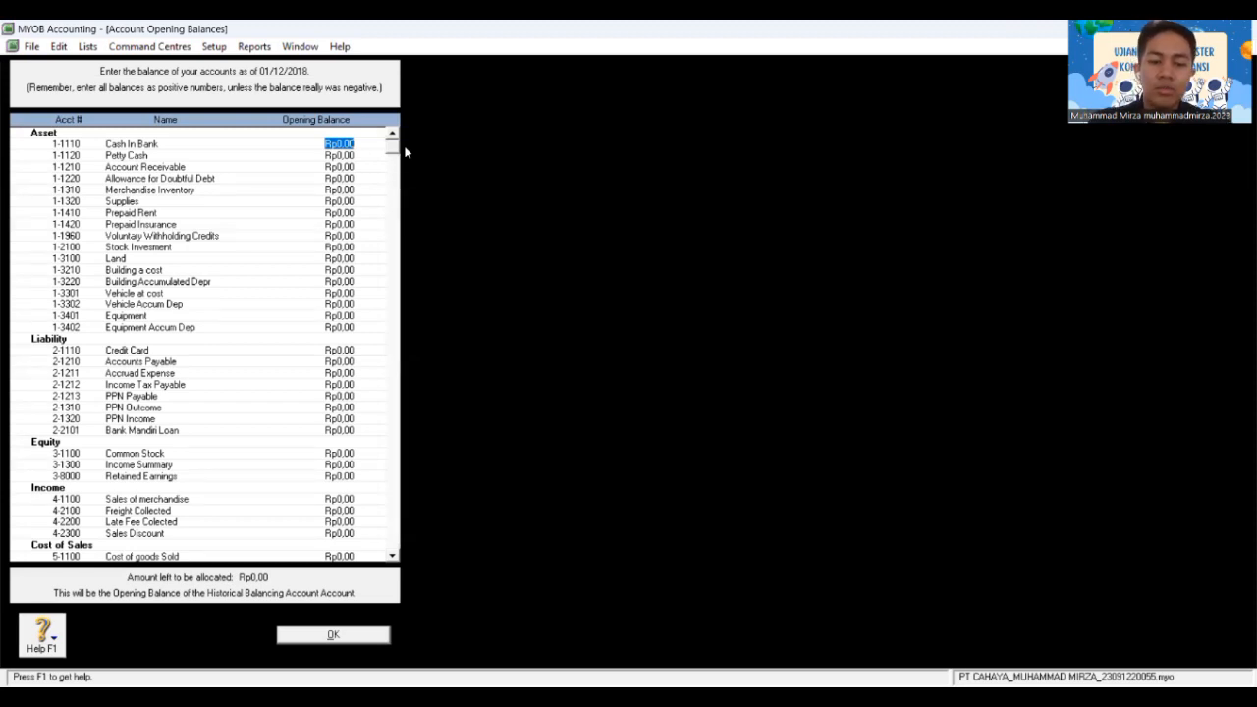
Step: Enter Rp276.120.000 as the Cash In Bank opening balance and save the opening balances
{"action": "type", "text": "276"}
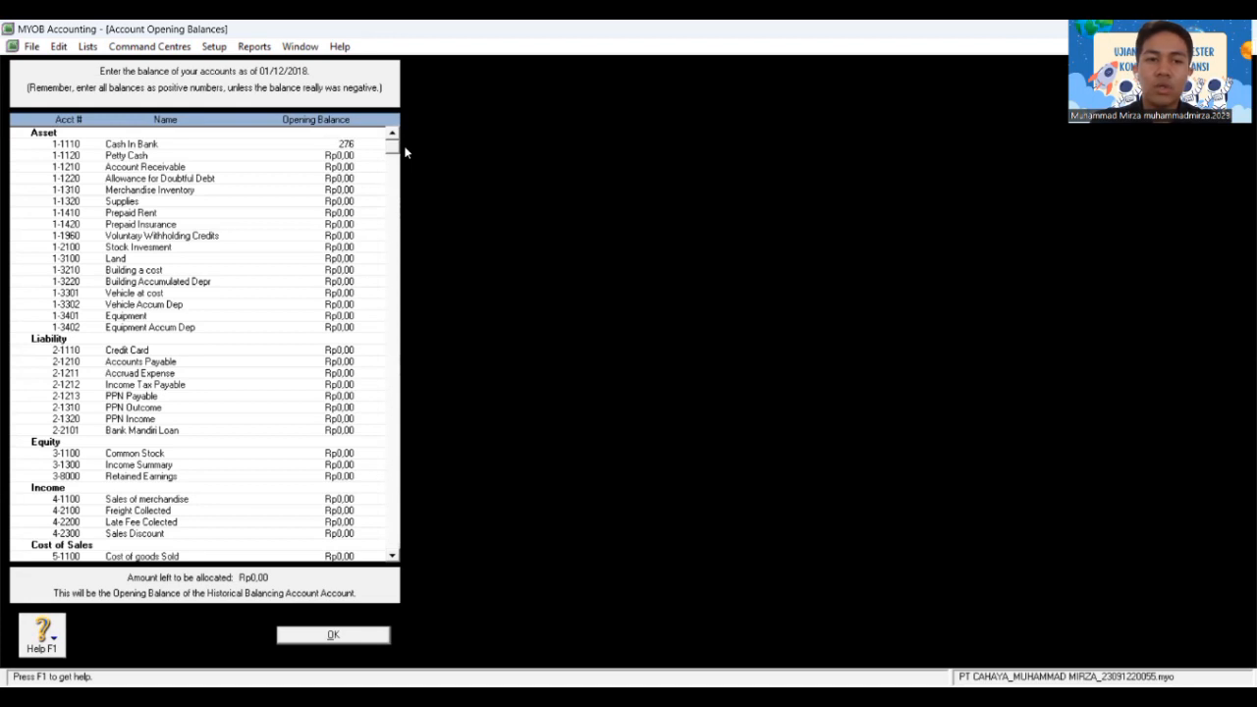
{"action": "type", "text": ".12"}
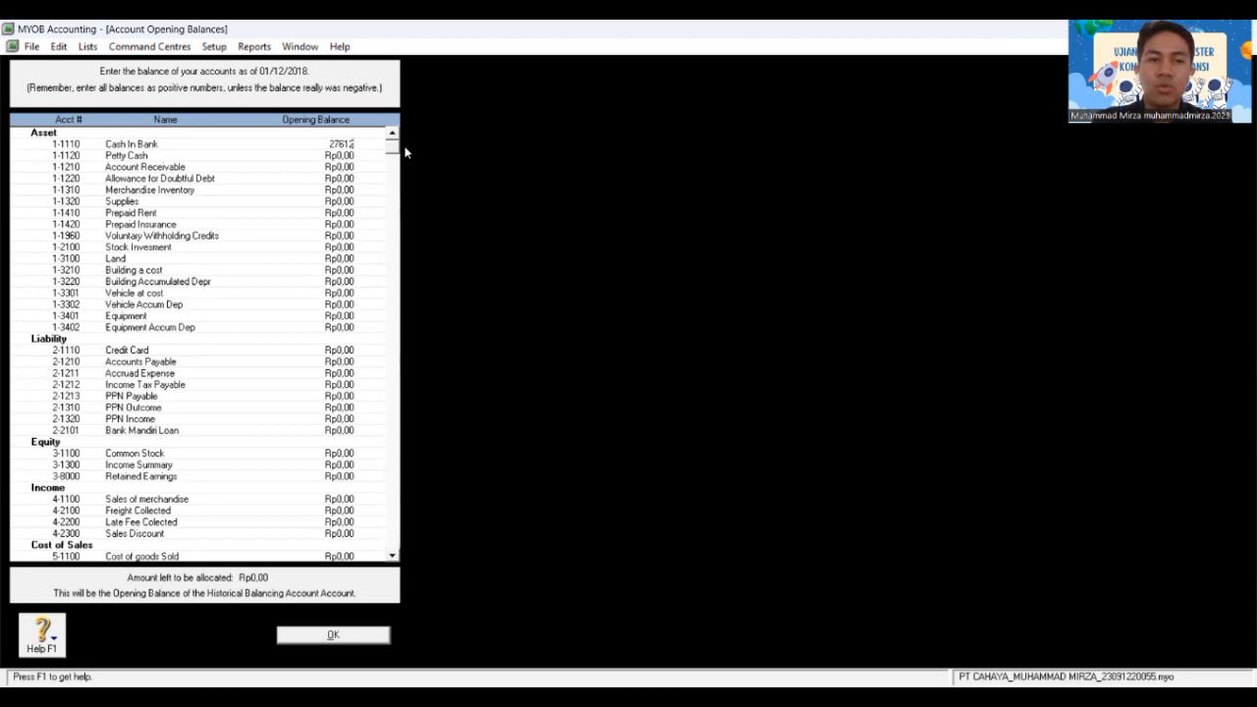
{"action": "type", "text": "0.000"}
{"action": "key", "text": "Tab"}
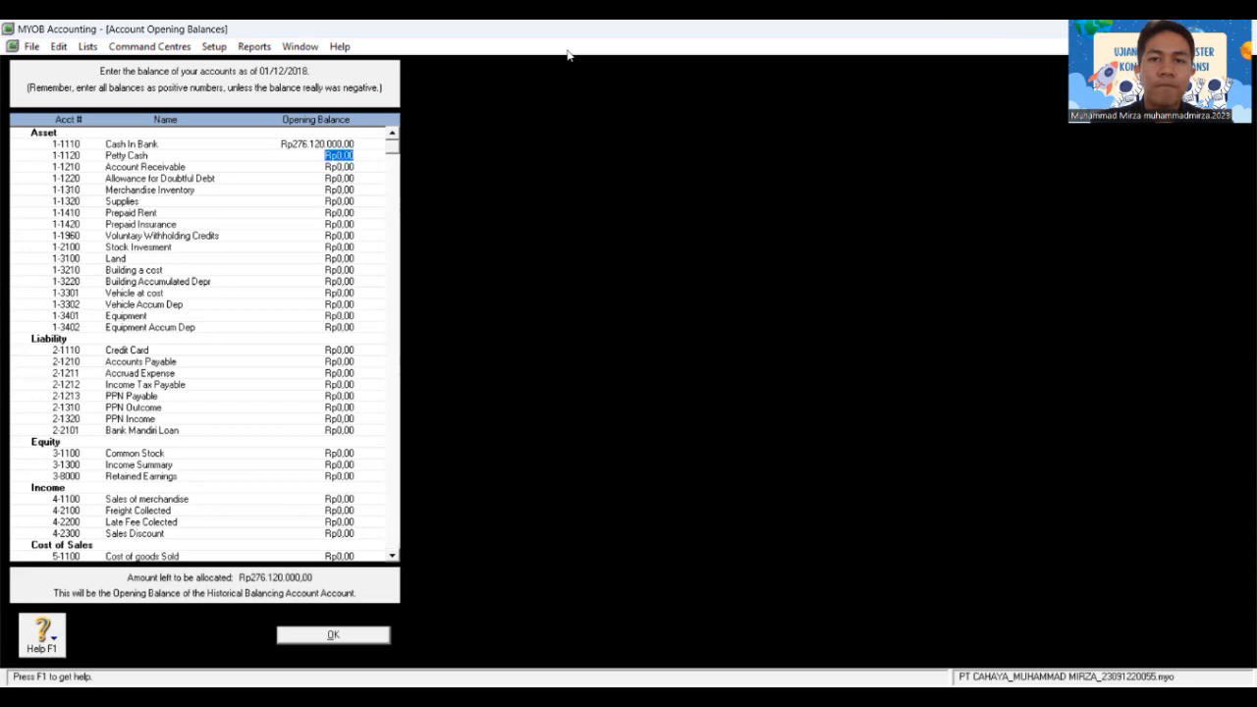
{"action": "key", "text": "alt+Tab"}
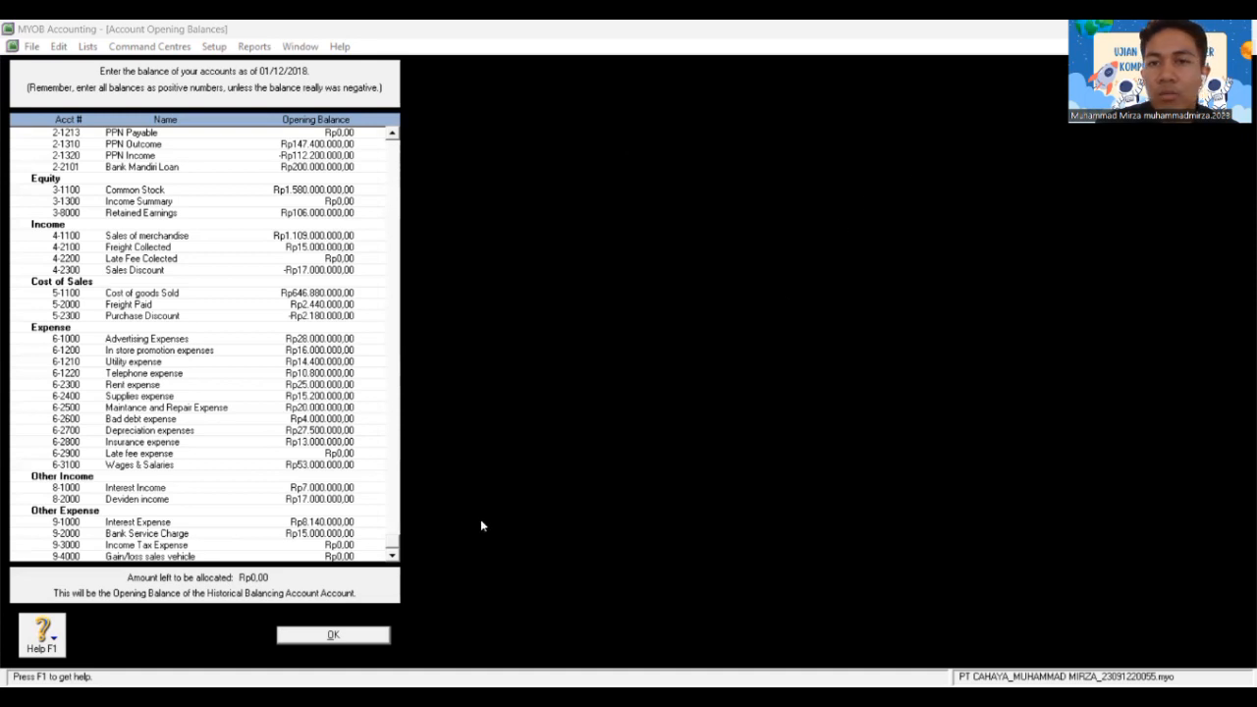
{"action": "left_click", "coordinate": [333, 635]}
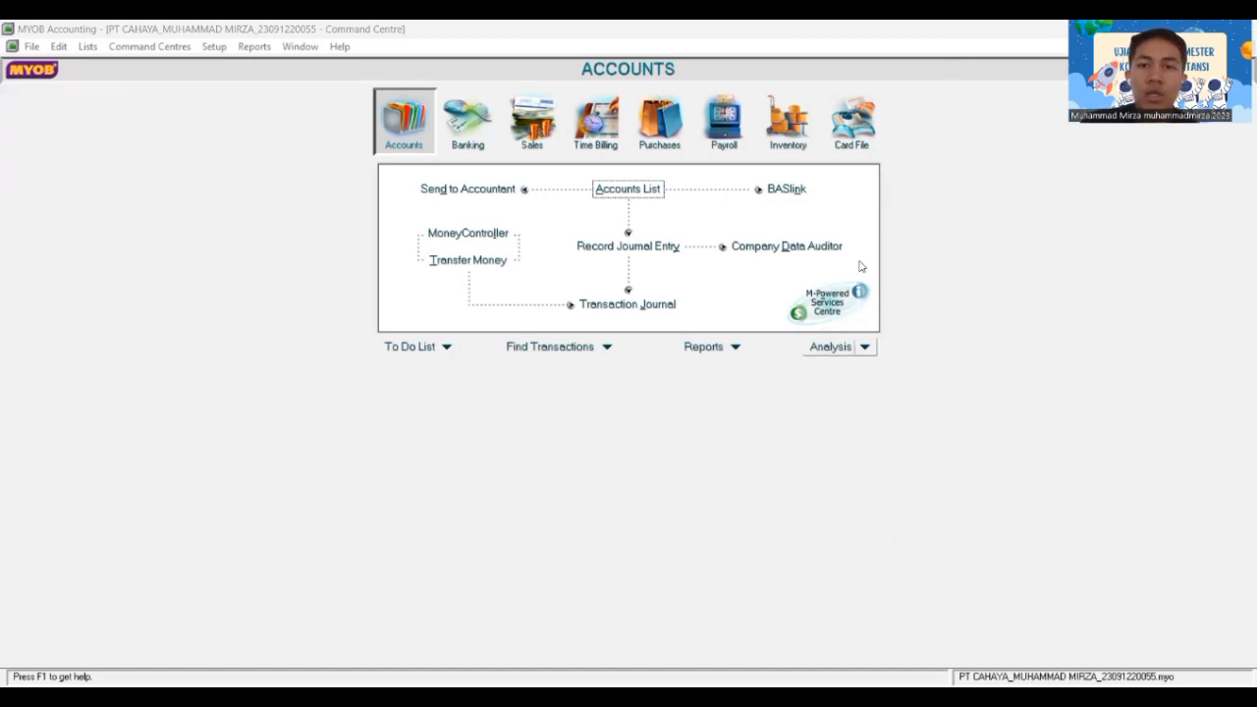
{"action": "left_click", "coordinate": [865, 137]}
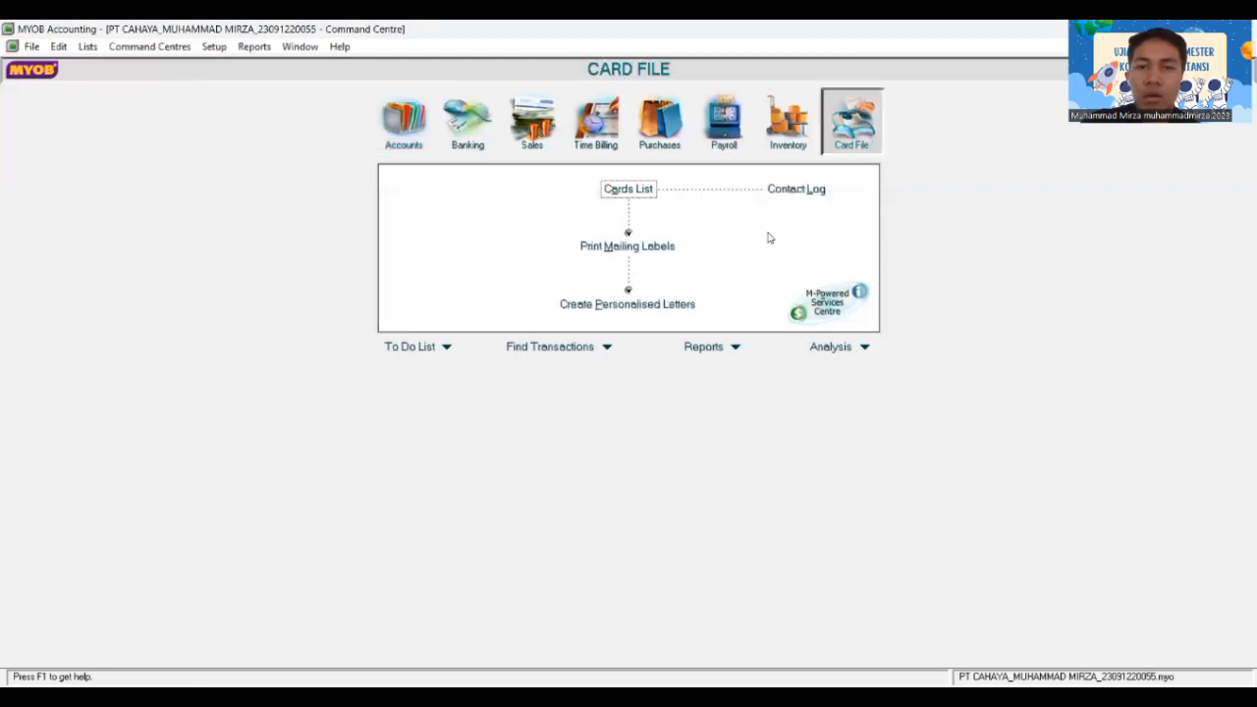
{"action": "left_click", "coordinate": [639, 197]}
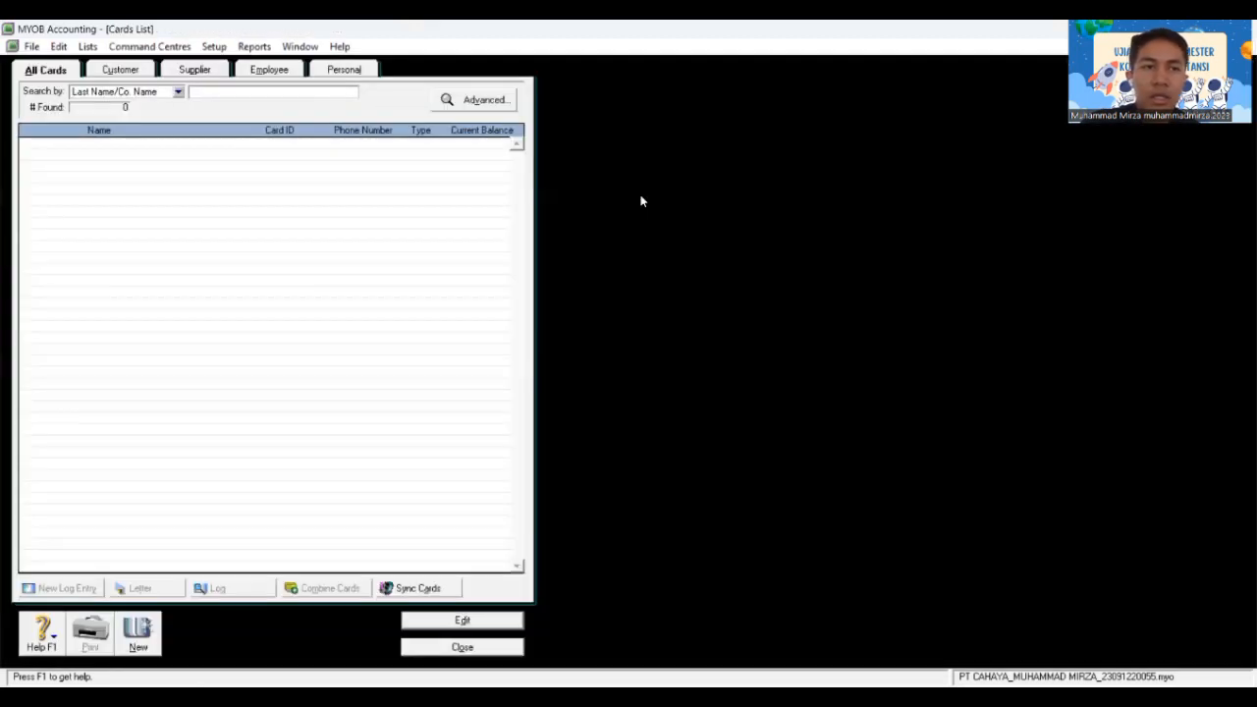
{"action": "left_click", "coordinate": [138, 638]}
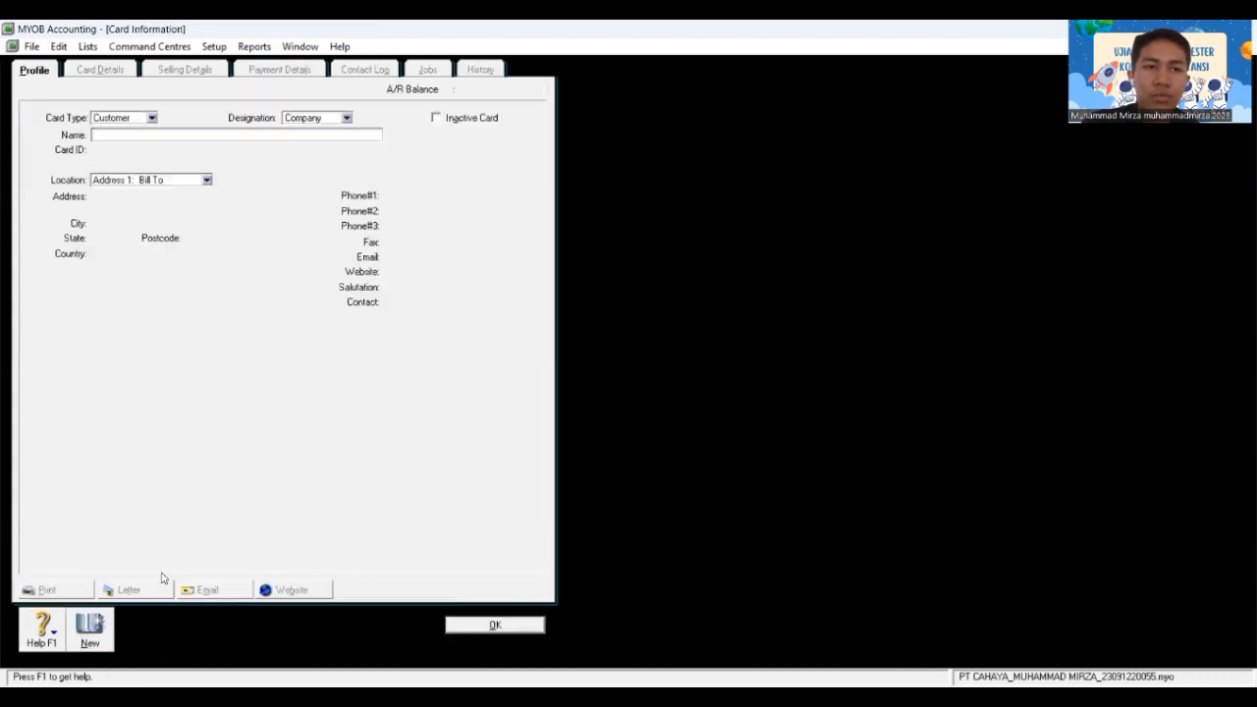
{"action": "left_click", "coordinate": [150, 118]}
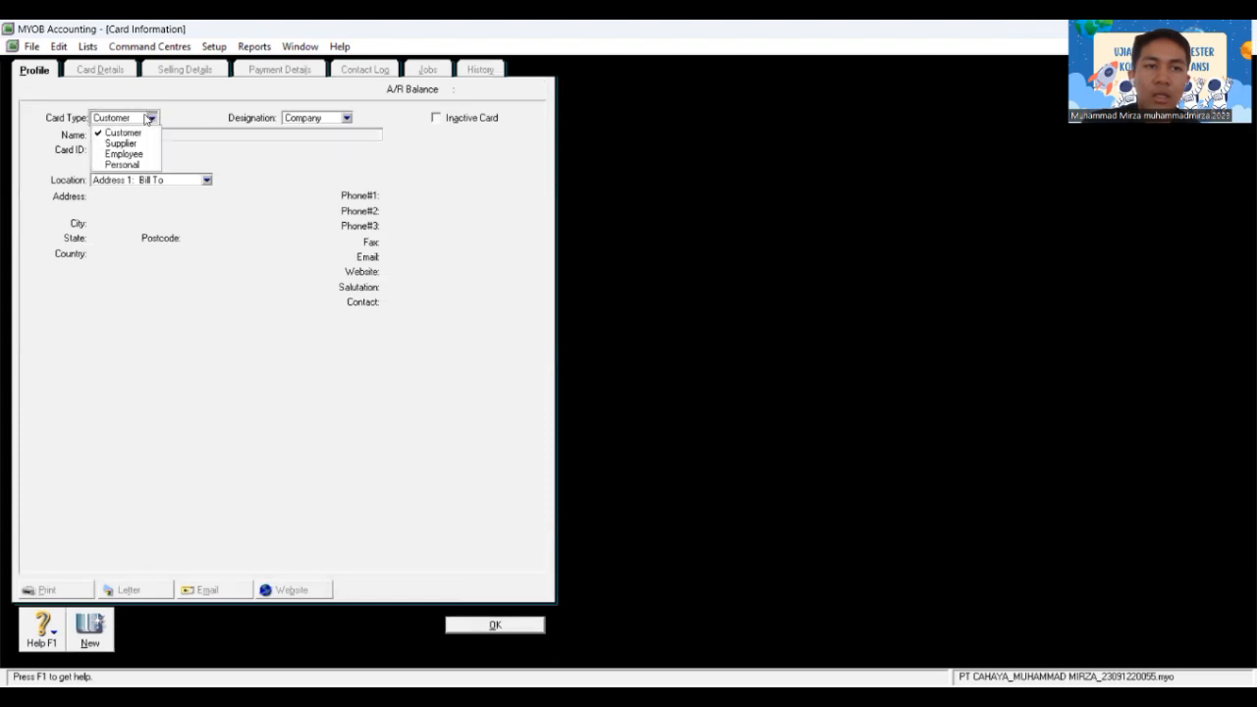
{"action": "left_click", "coordinate": [147, 133]}
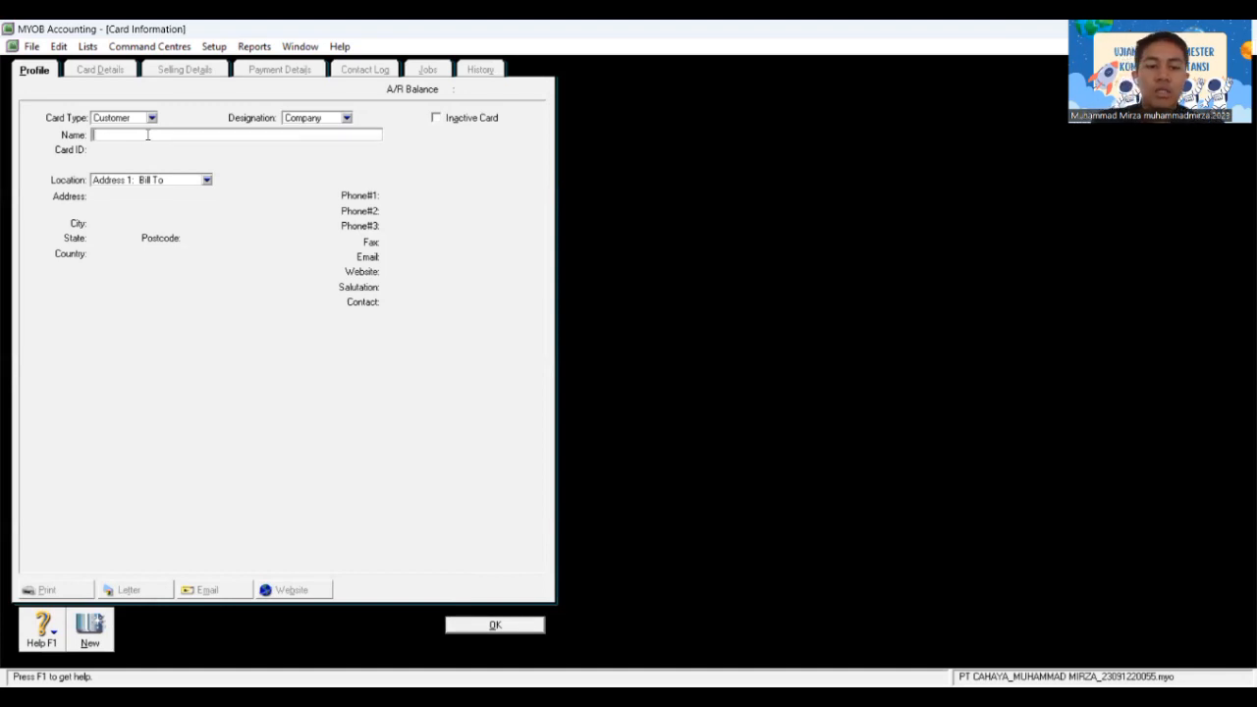
Step: Name the new customer card Toko Andani and enter its card ID
{"action": "type", "text": "Toko"}
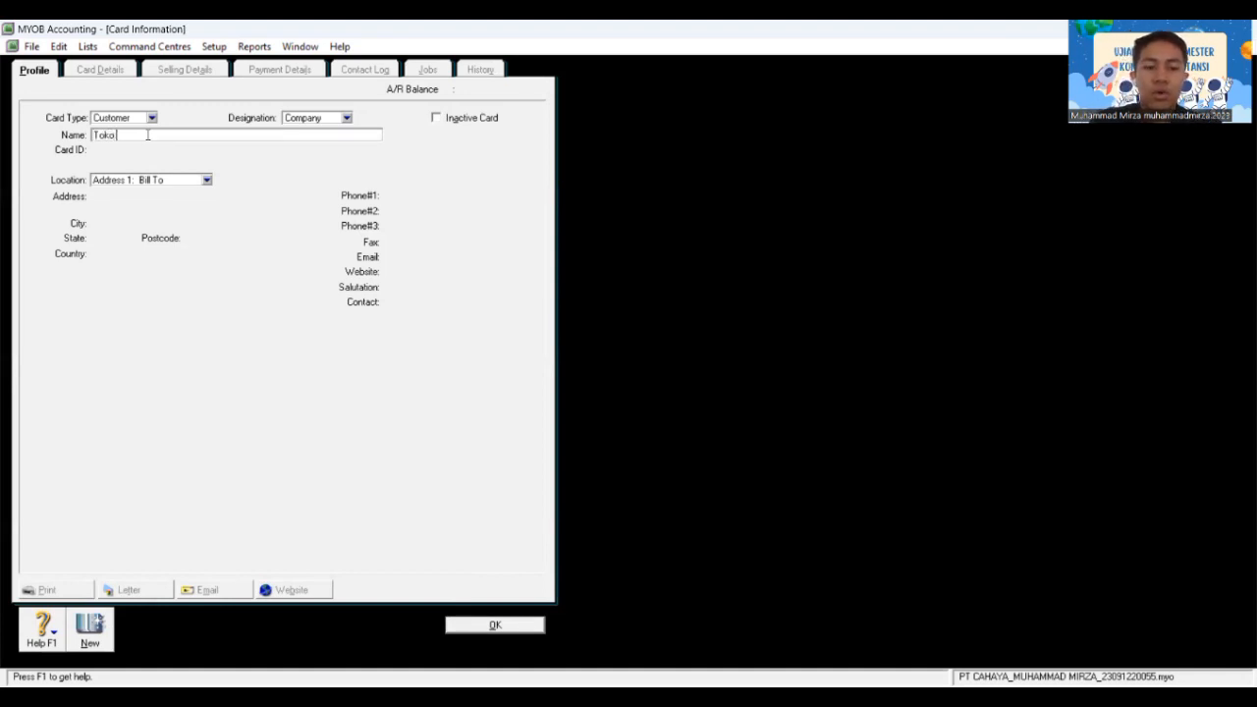
{"action": "type", "text": " Andani"}
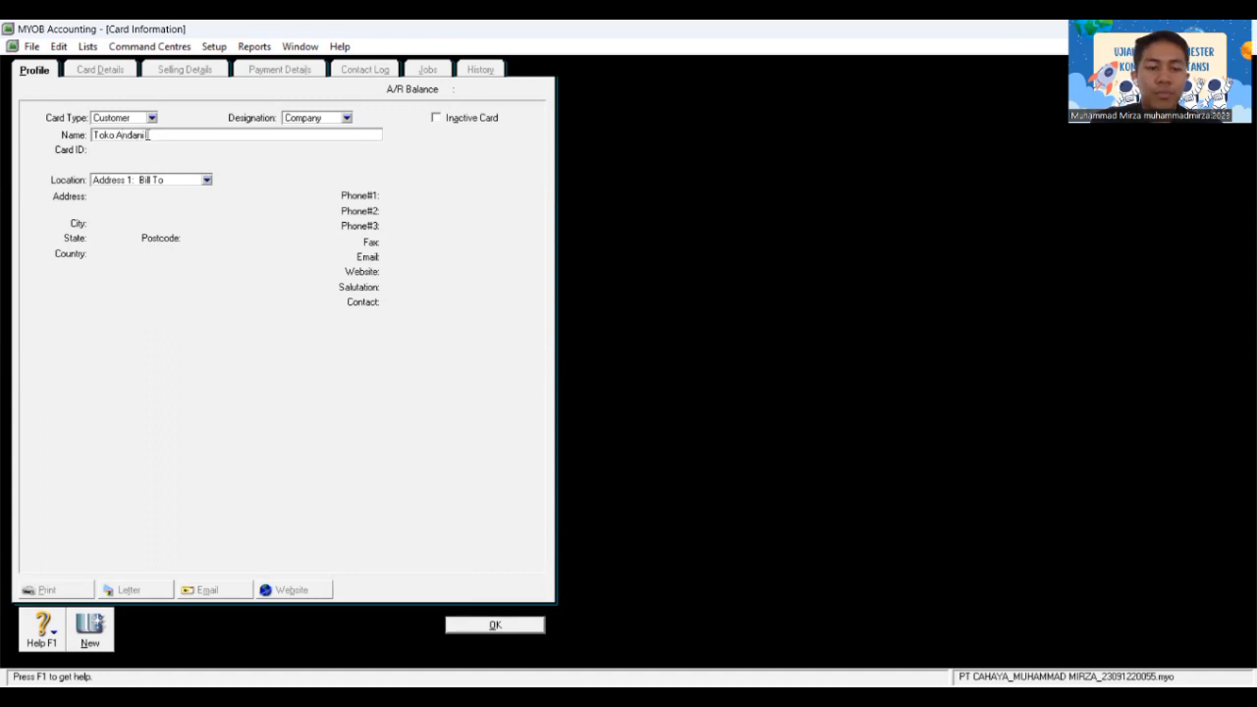
{"action": "key", "text": "Tab"}
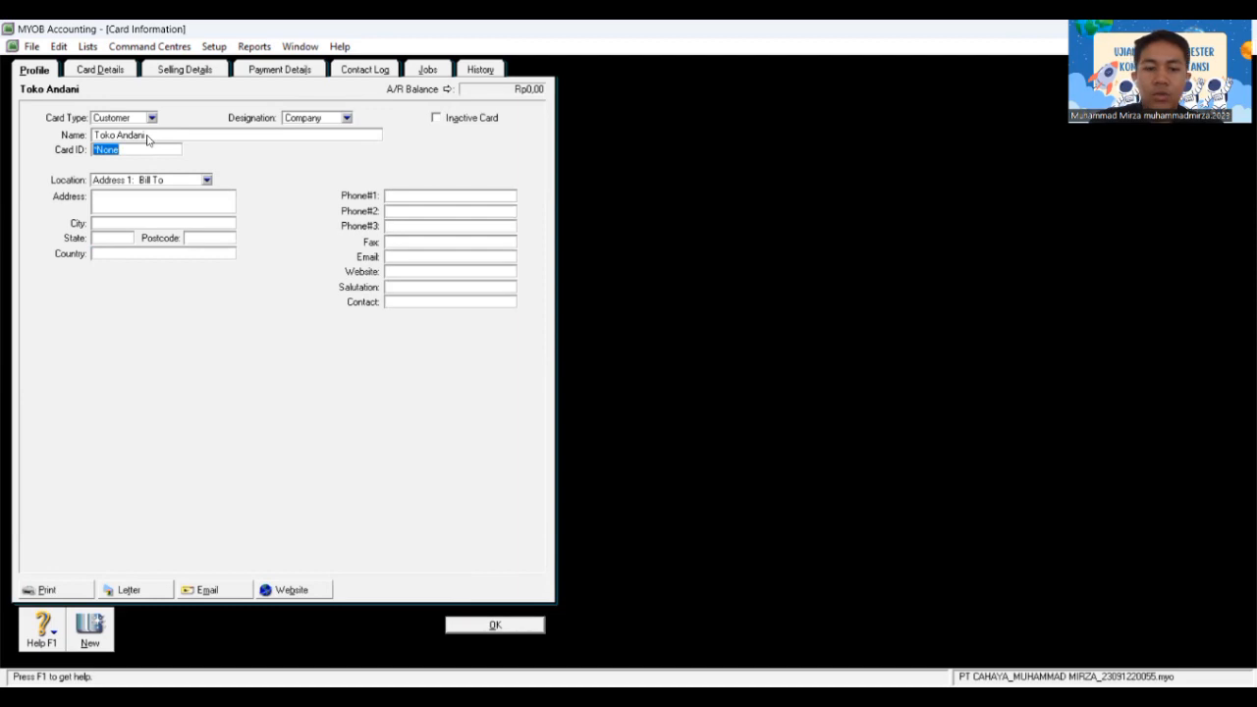
{"action": "type", "text": "C"}
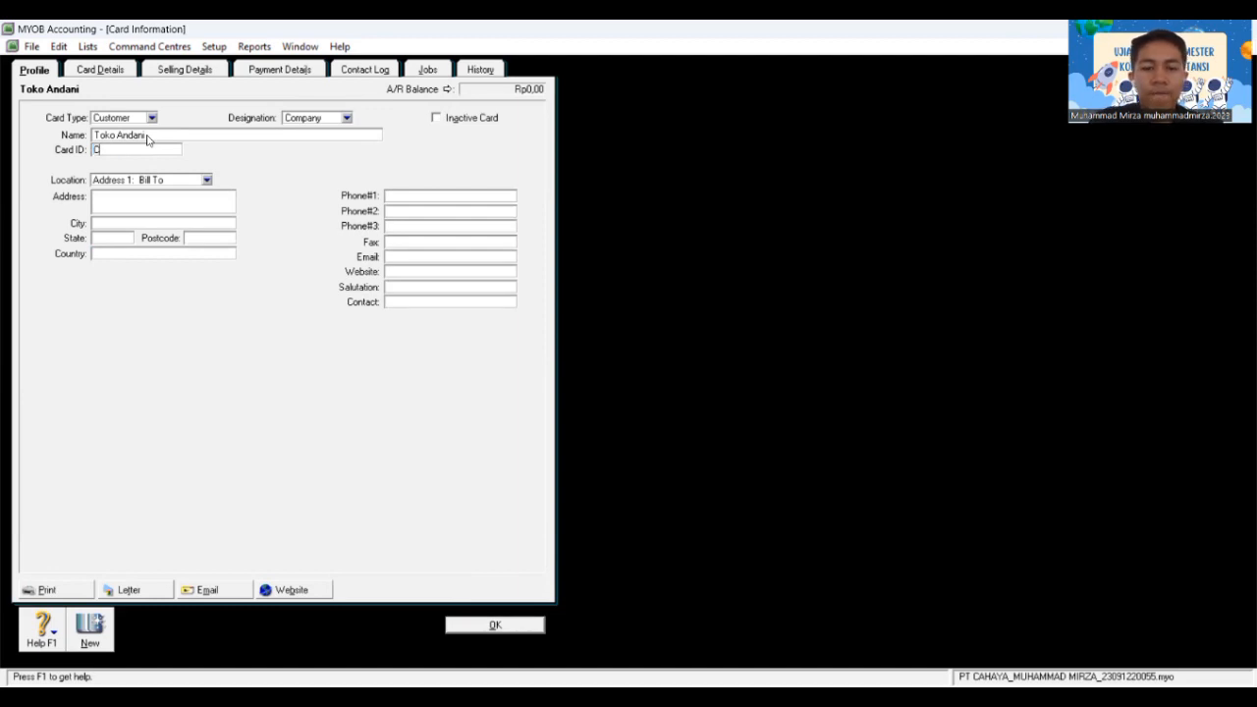
{"action": "type", "text": "001"}
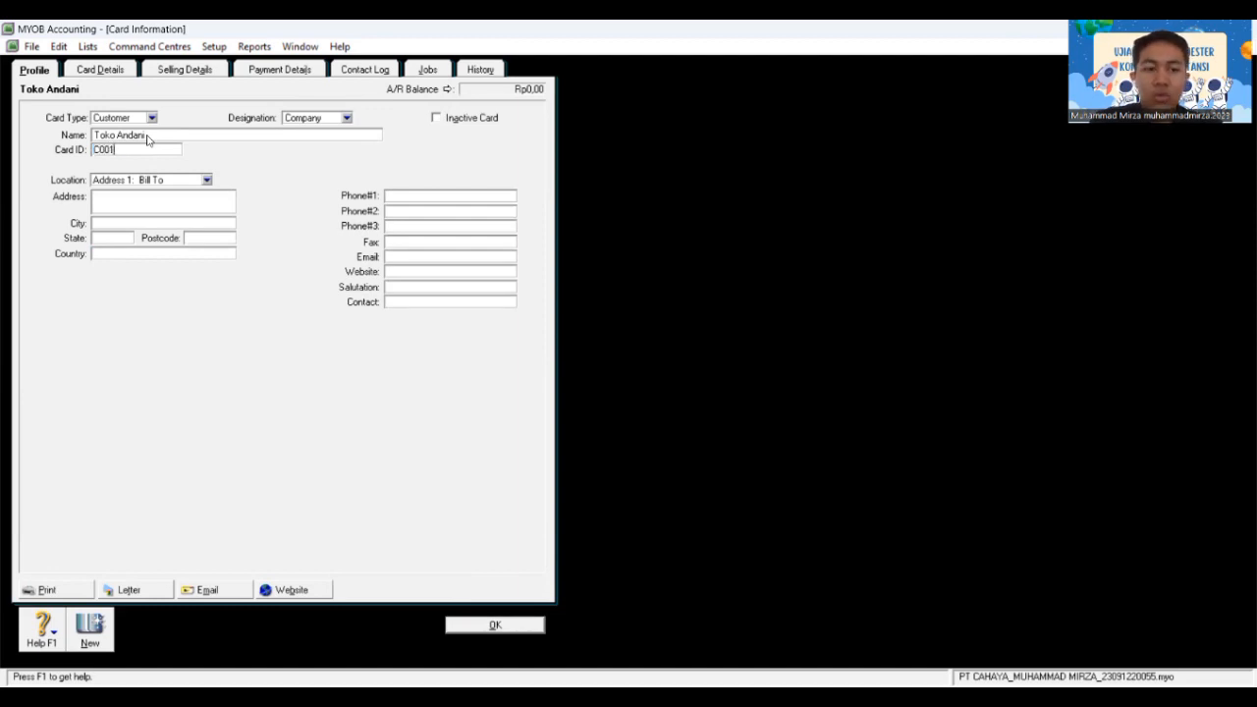
{"action": "key", "text": "Tab"}
{"action": "key", "text": "Tab"}
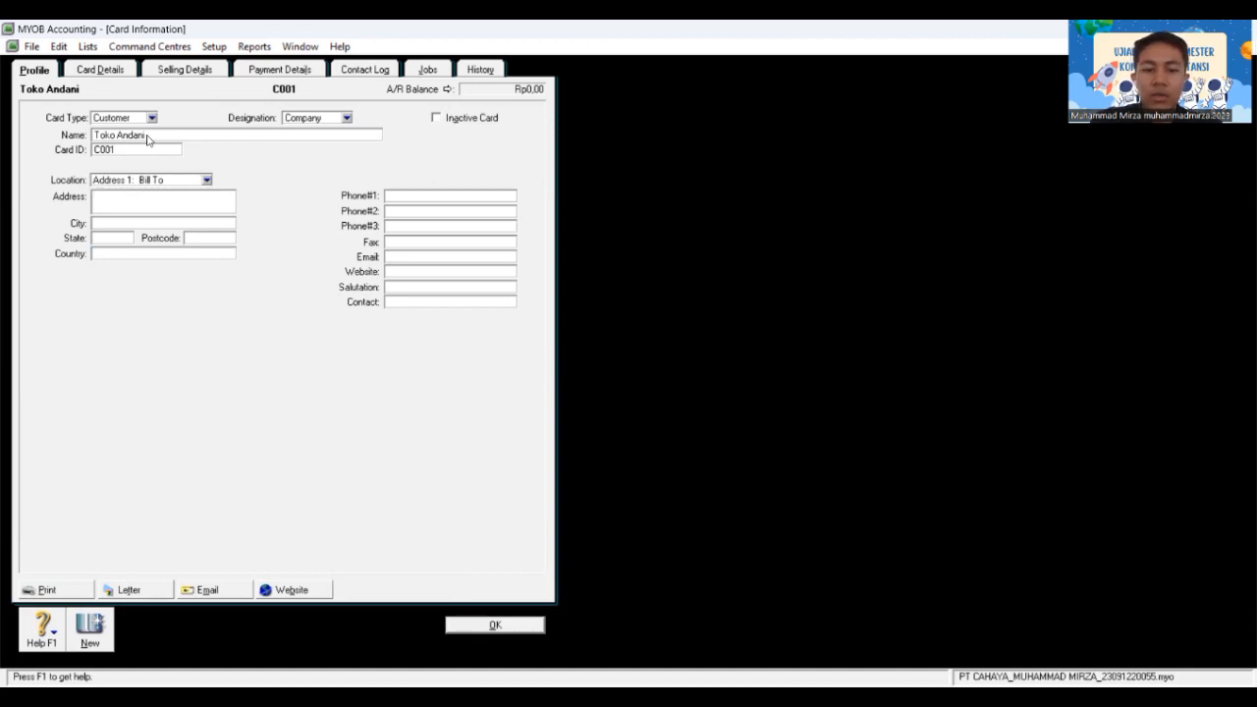
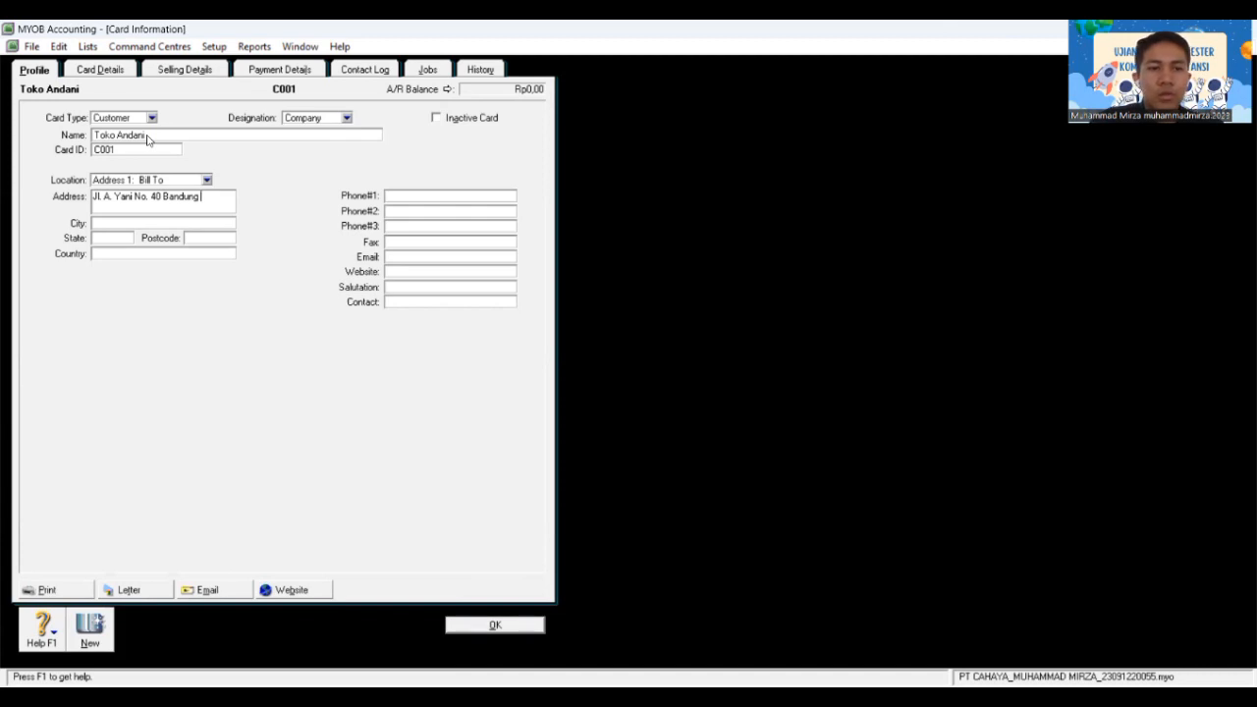
Step: Fill in the Bandung street address, country Indonesia and phone number, then save the card
{"action": "type", "text": "Bandung"}
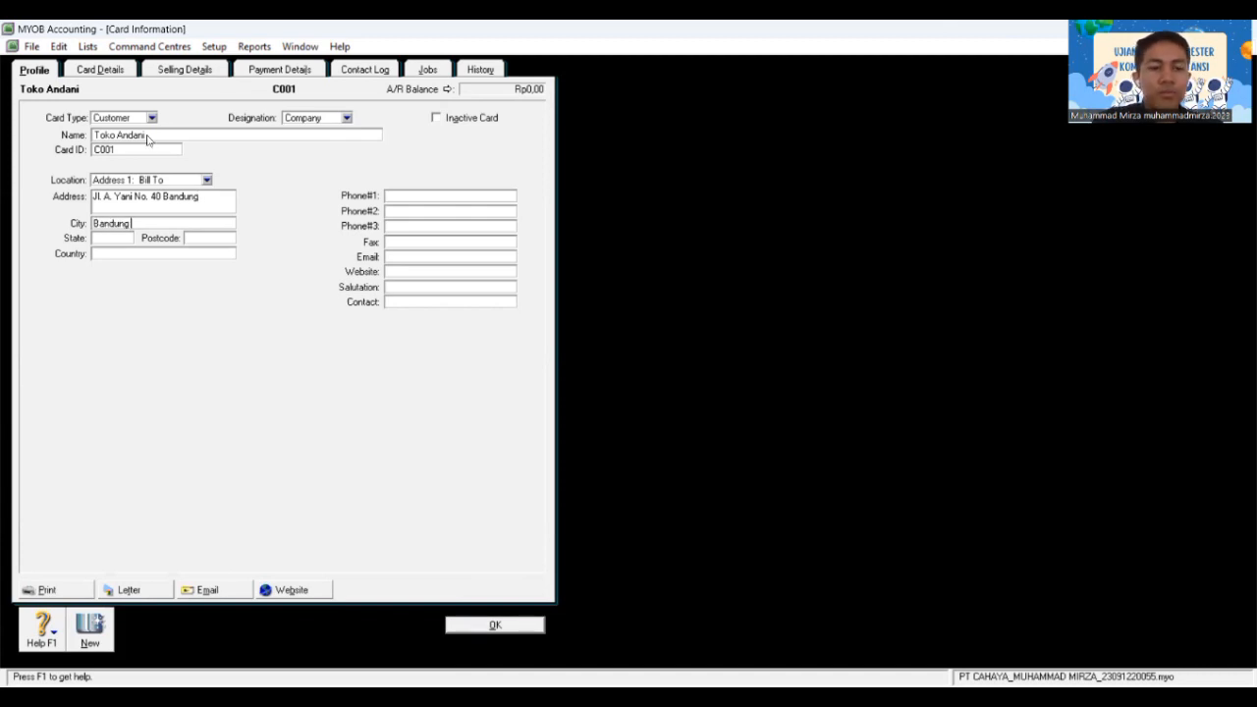
{"action": "key", "text": "Tab"}
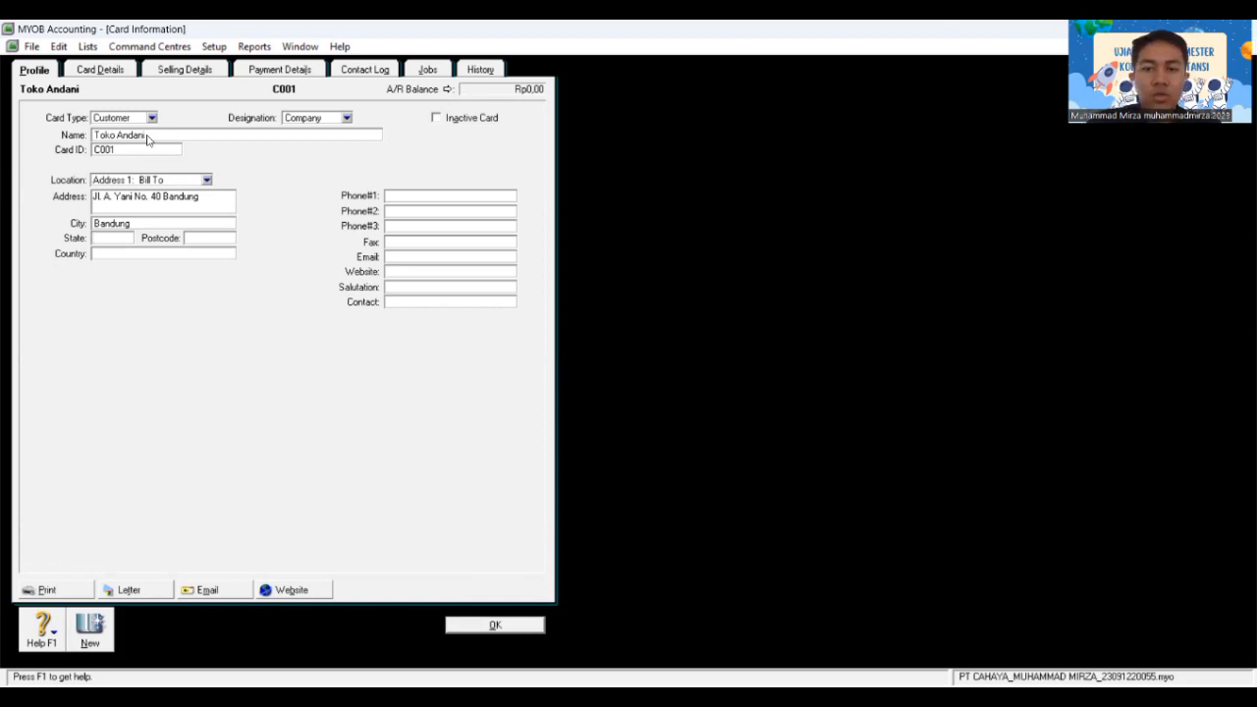
{"action": "key", "text": "Tab"}
{"action": "type", "text": "Indon"}
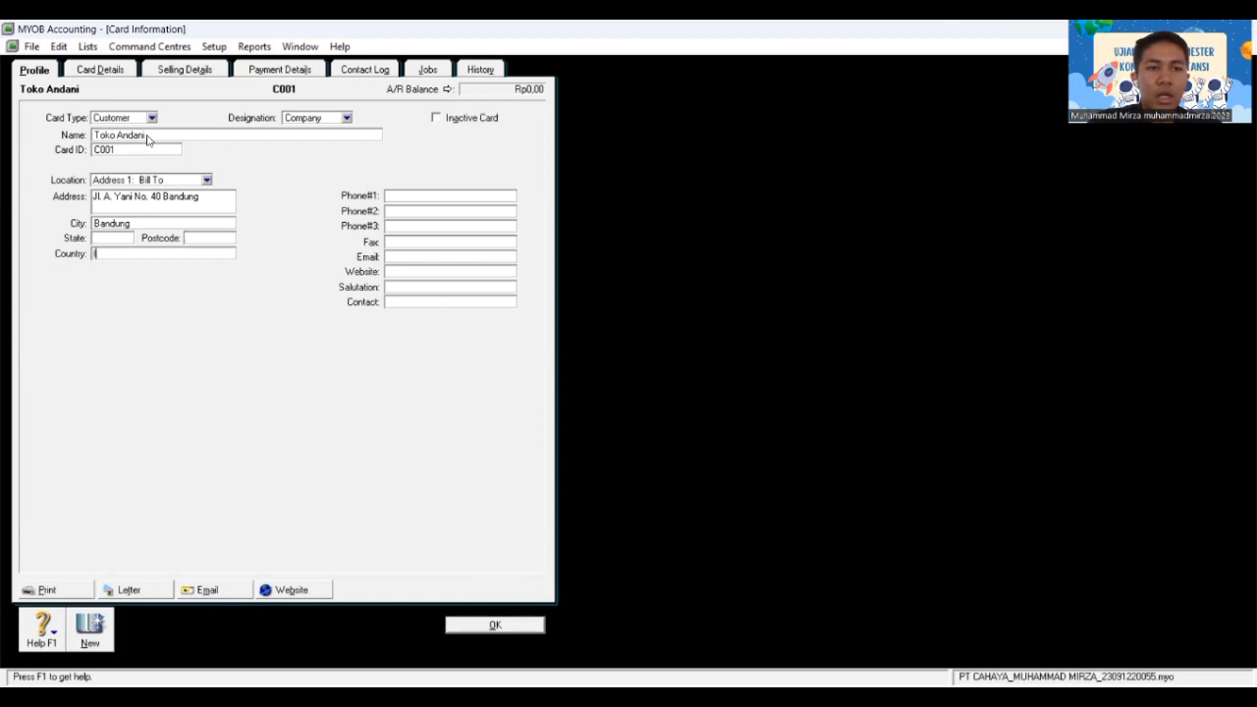
{"action": "key", "text": "BackSpace"}
{"action": "key", "text": "BackSpace"}
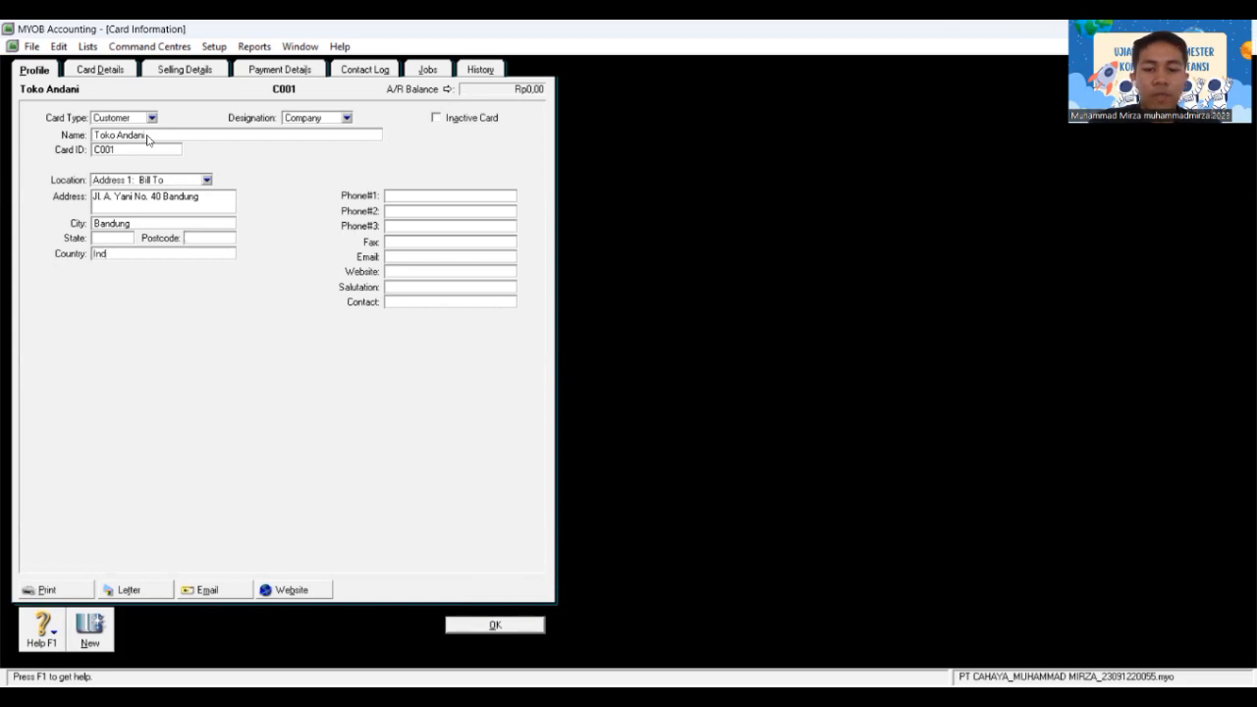
{"action": "type", "text": "onesua"}
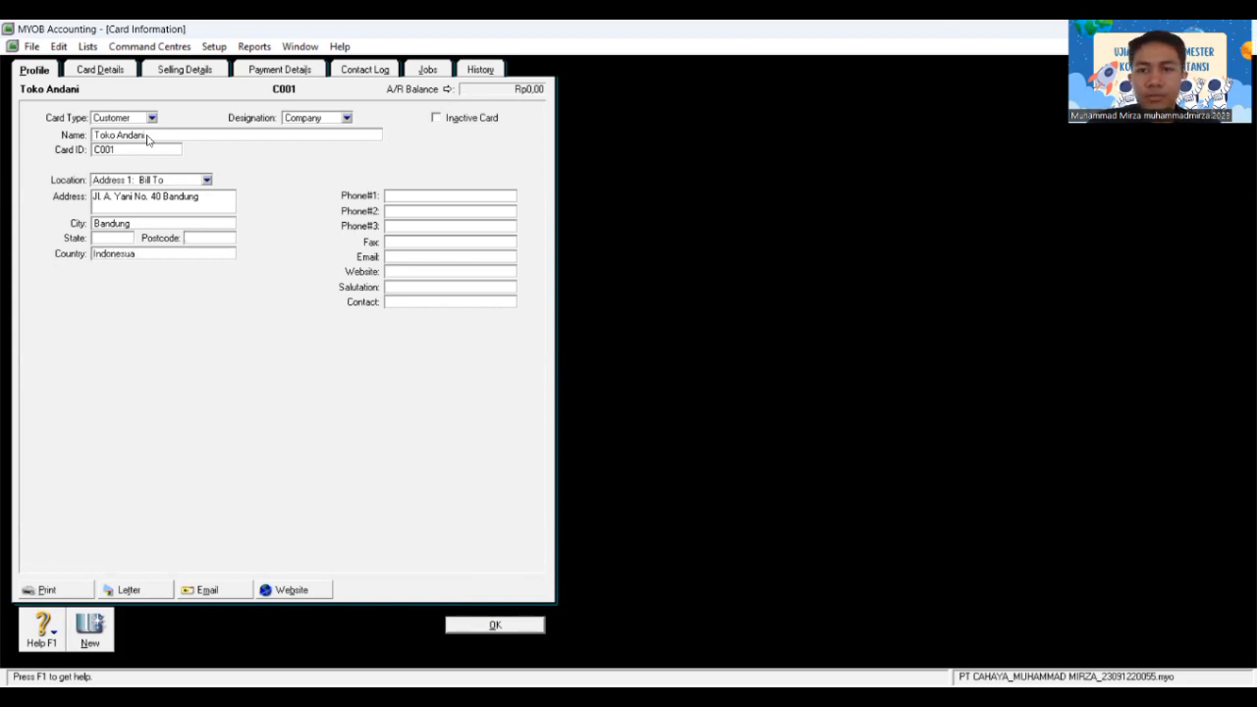
{"action": "key", "text": "BackSpace"}
{"action": "key", "text": "BackSpace"}
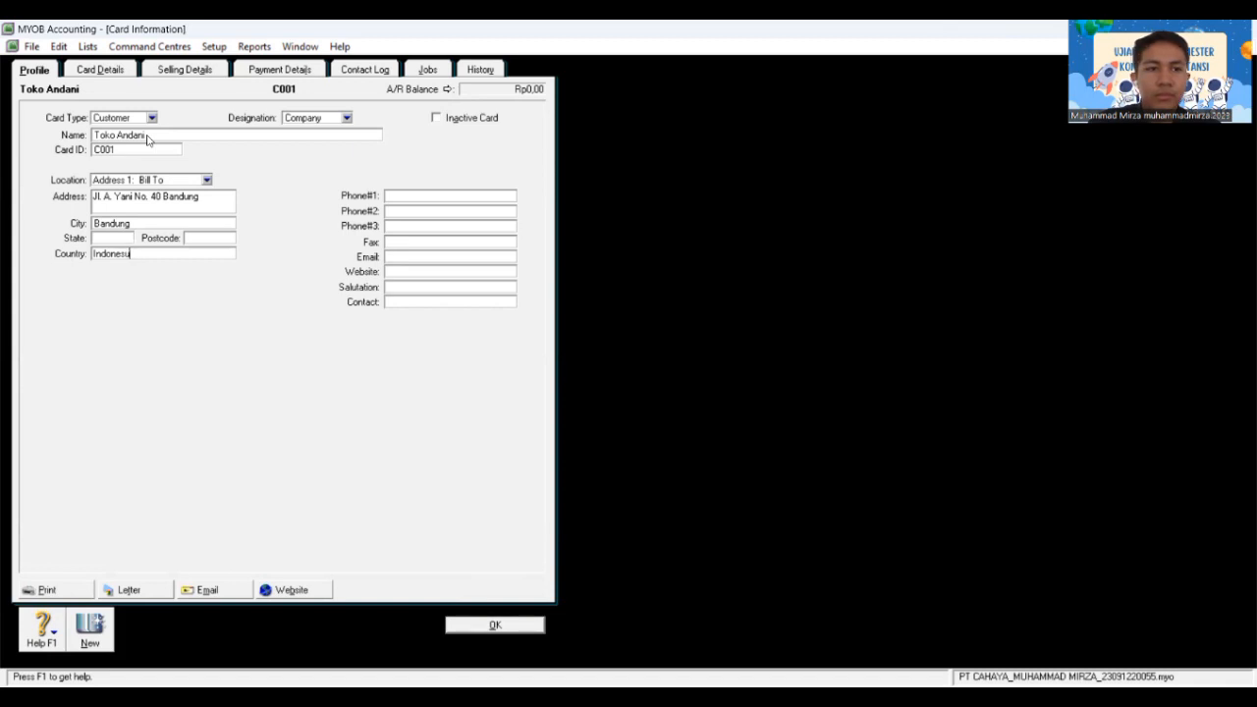
{"action": "type", "text": "ia"}
{"action": "key", "text": "Tab"}
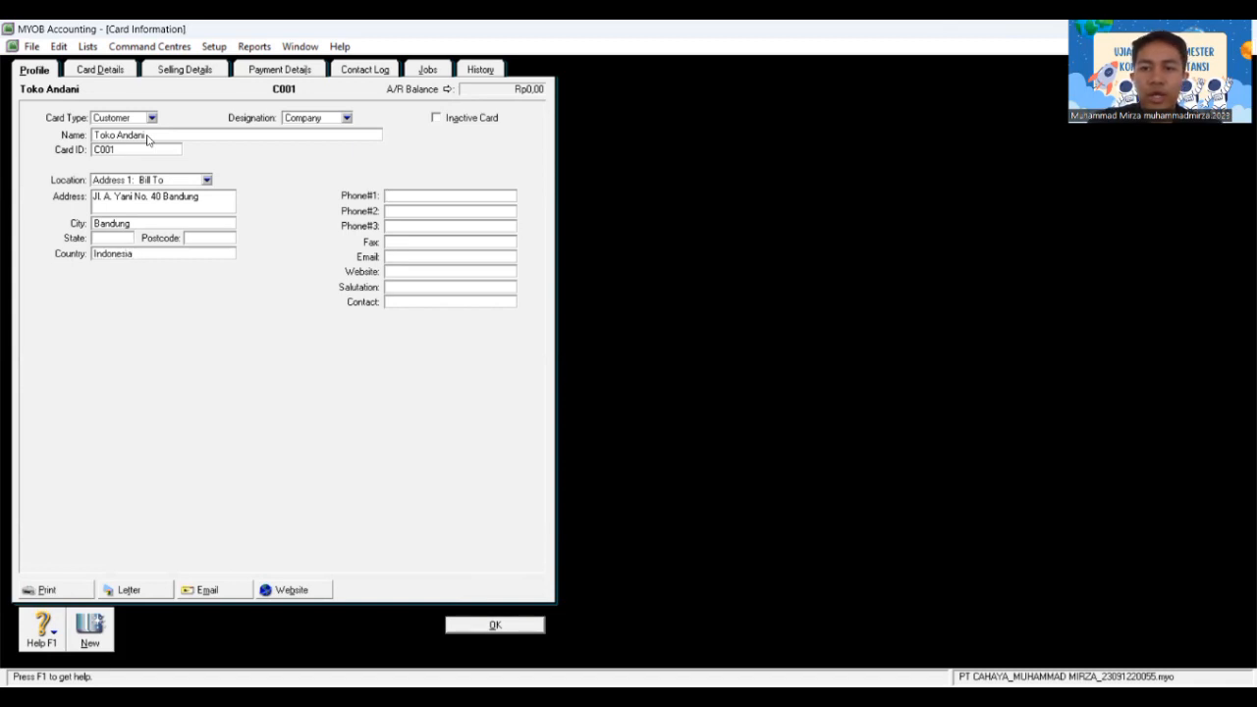
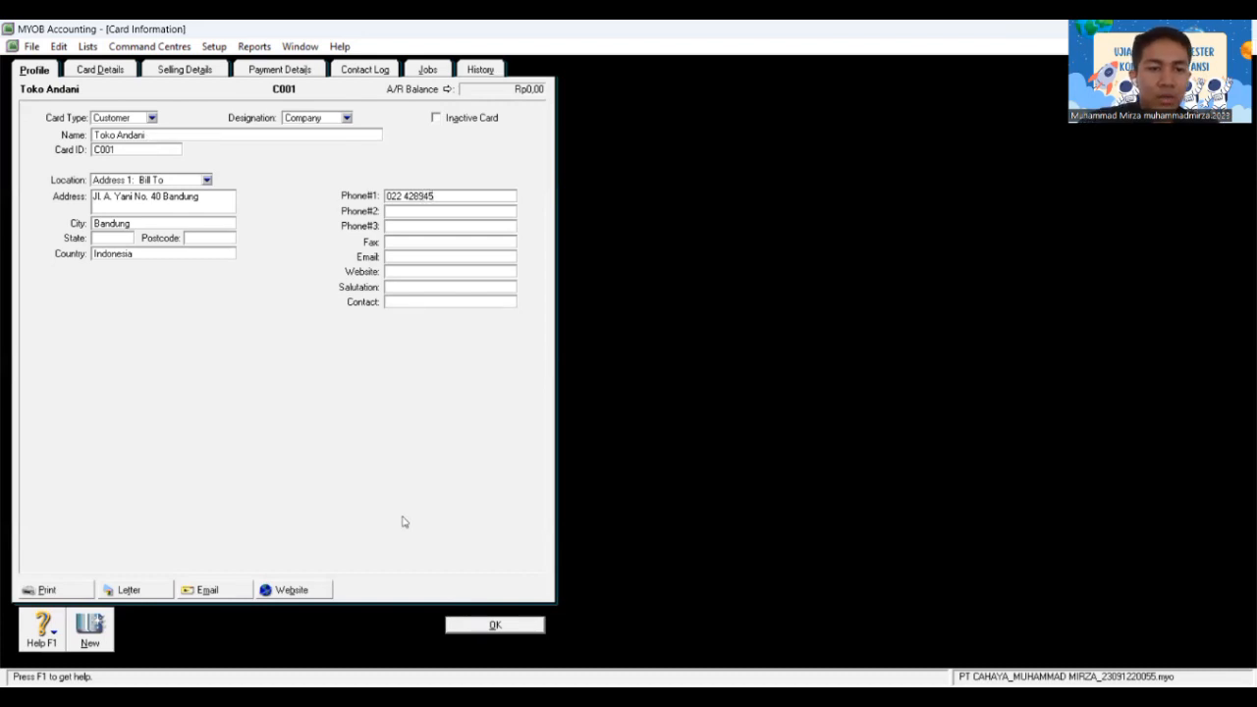
{"action": "left_click", "coordinate": [522, 630]}
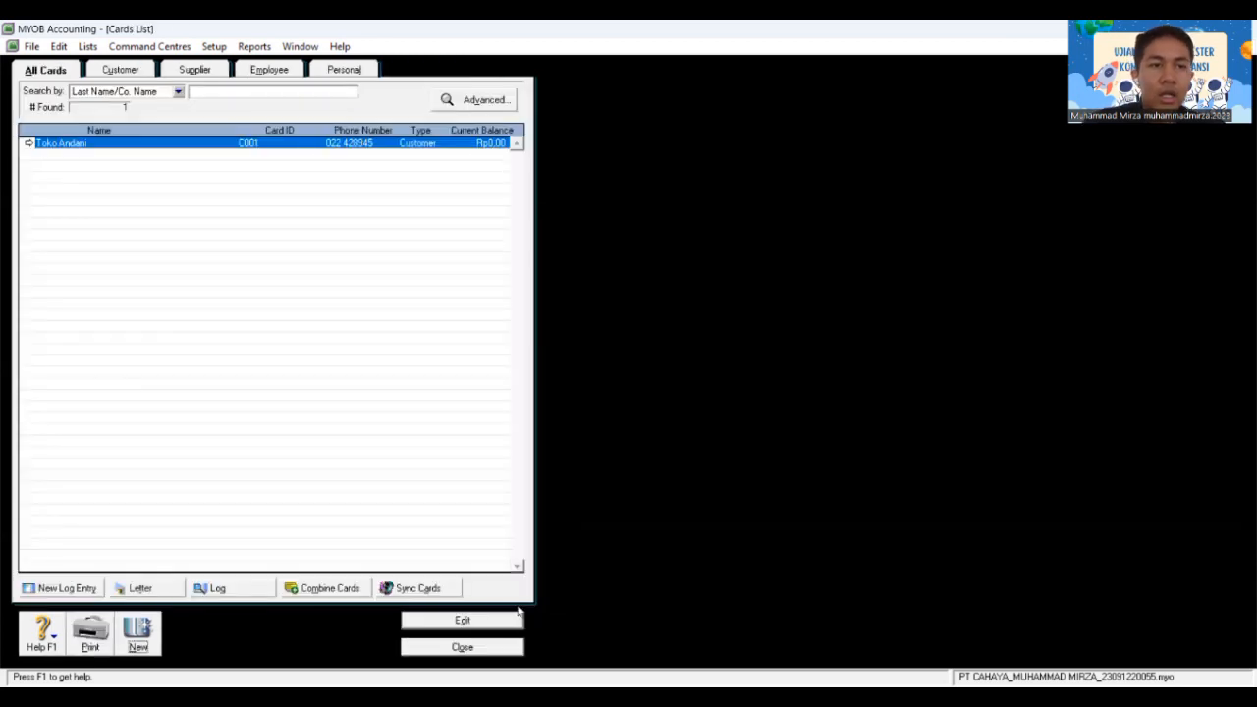
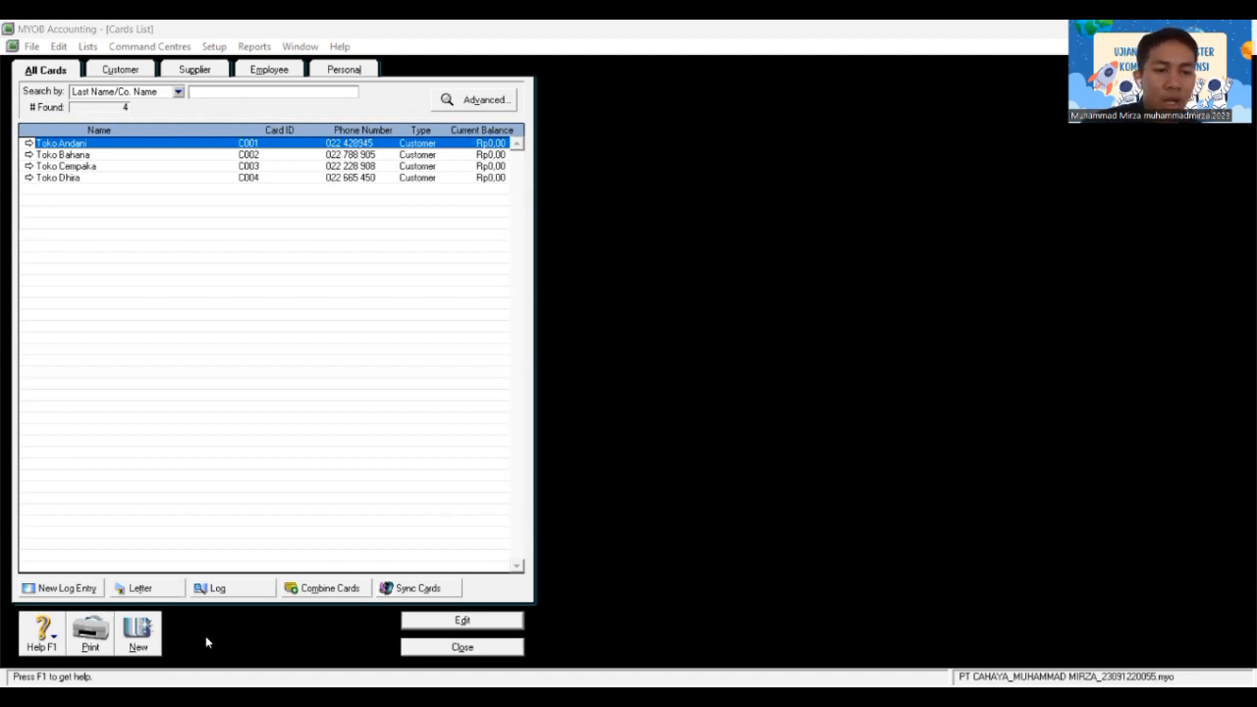
Step: Create a new supplier card named PT Asoka with card ID S001
{"action": "left_click", "coordinate": [138, 634]}
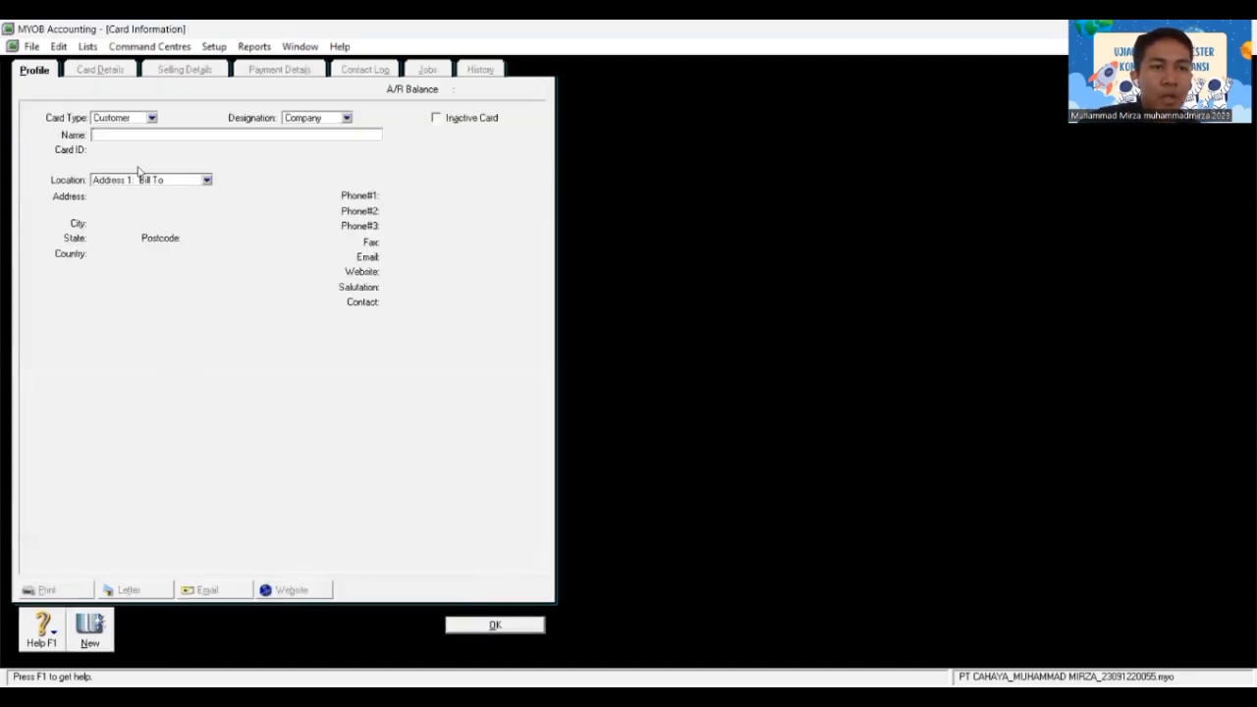
{"action": "left_click", "coordinate": [152, 117]}
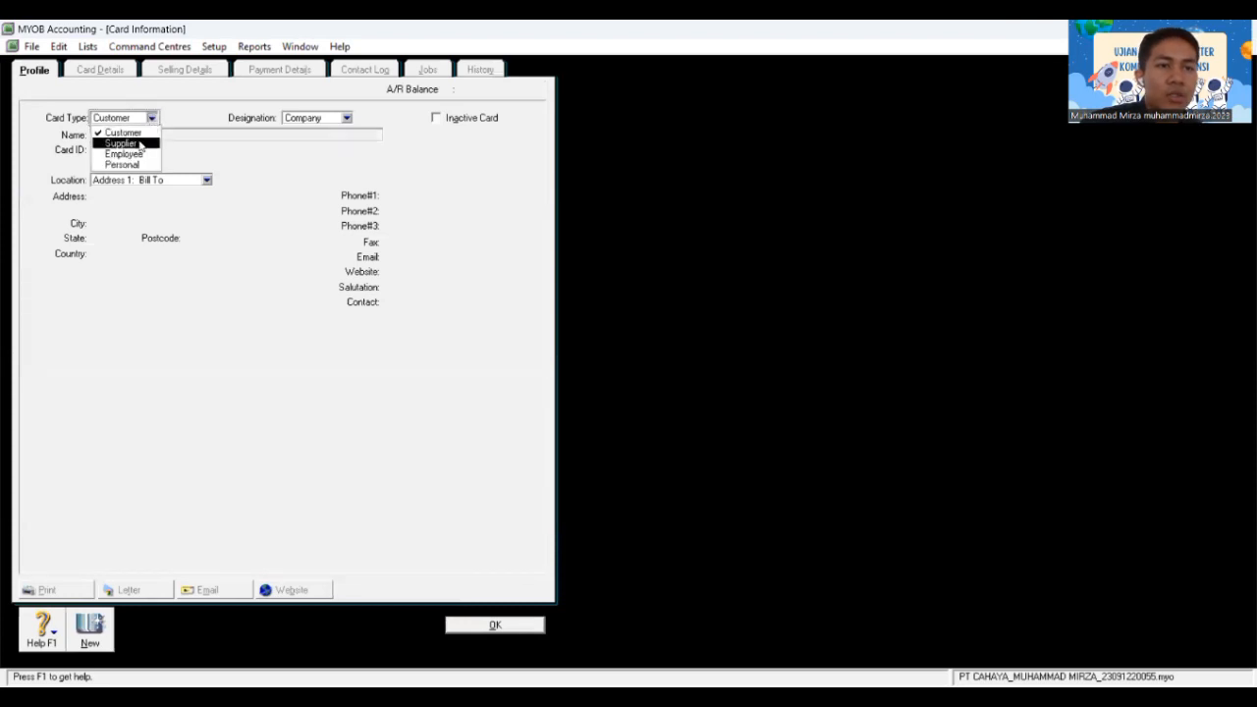
{"action": "left_click", "coordinate": [137, 143]}
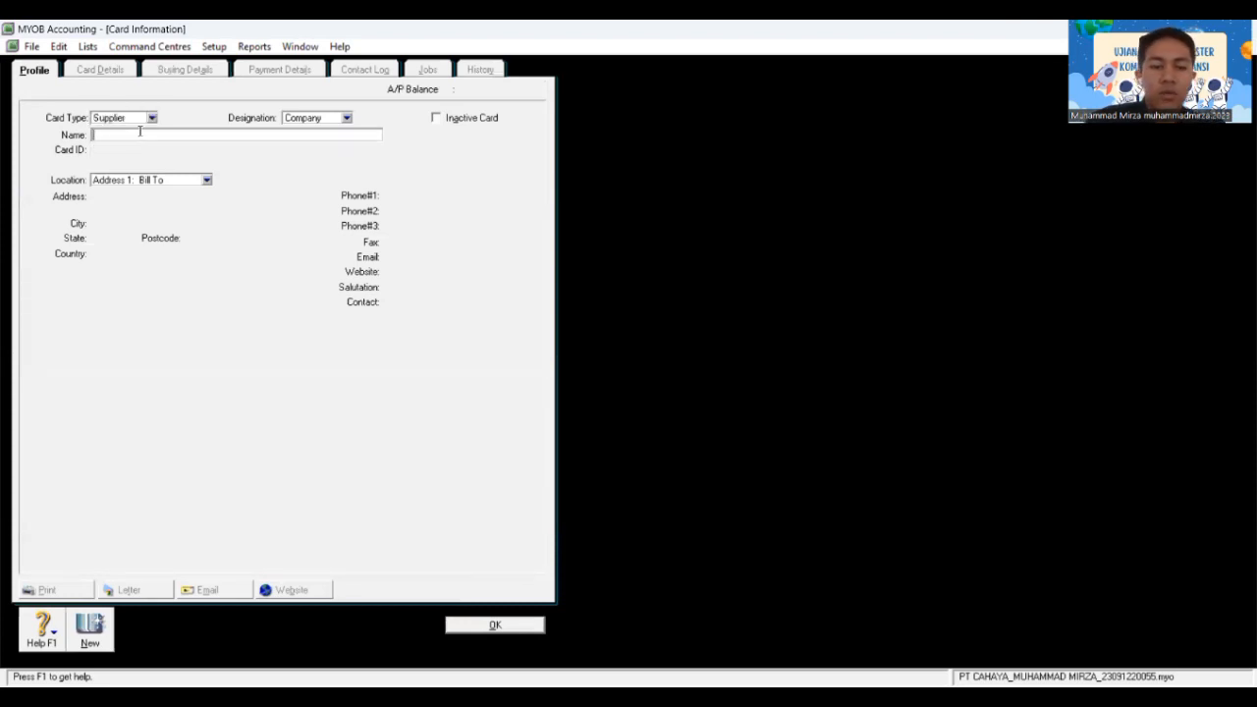
{"action": "type", "text": "PT As"}
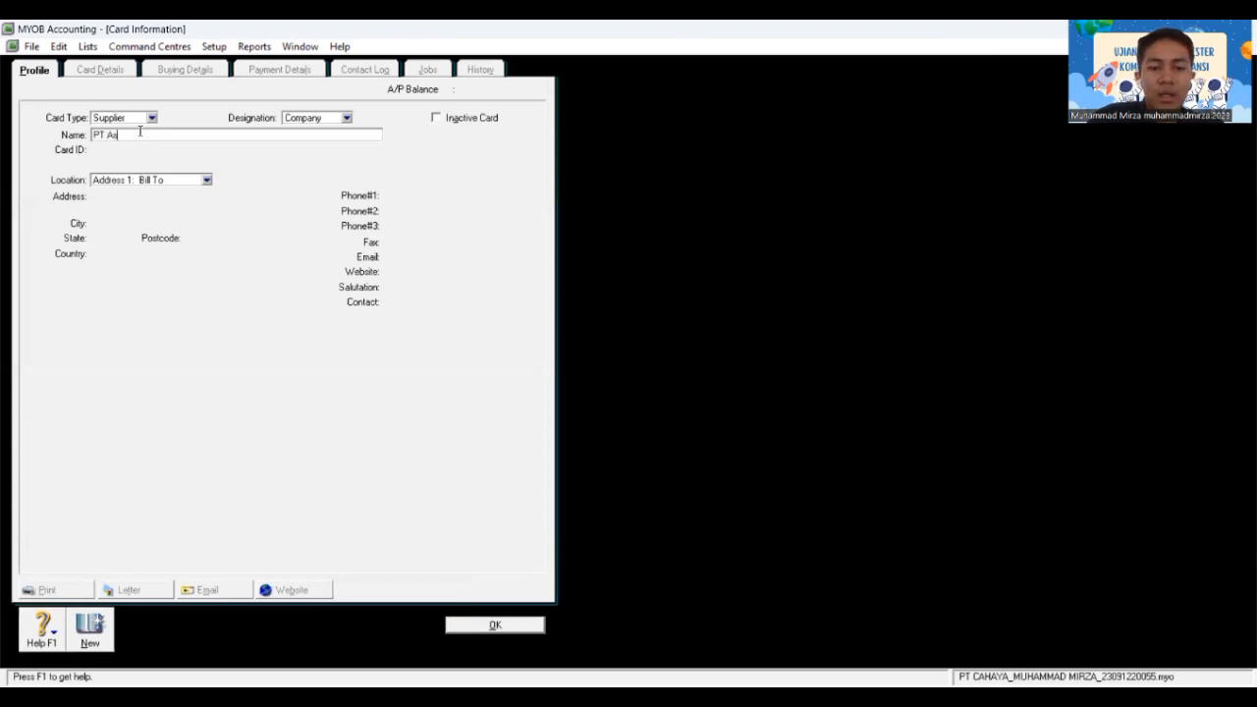
{"action": "type", "text": "oka"}
{"action": "key", "text": "Tab"}
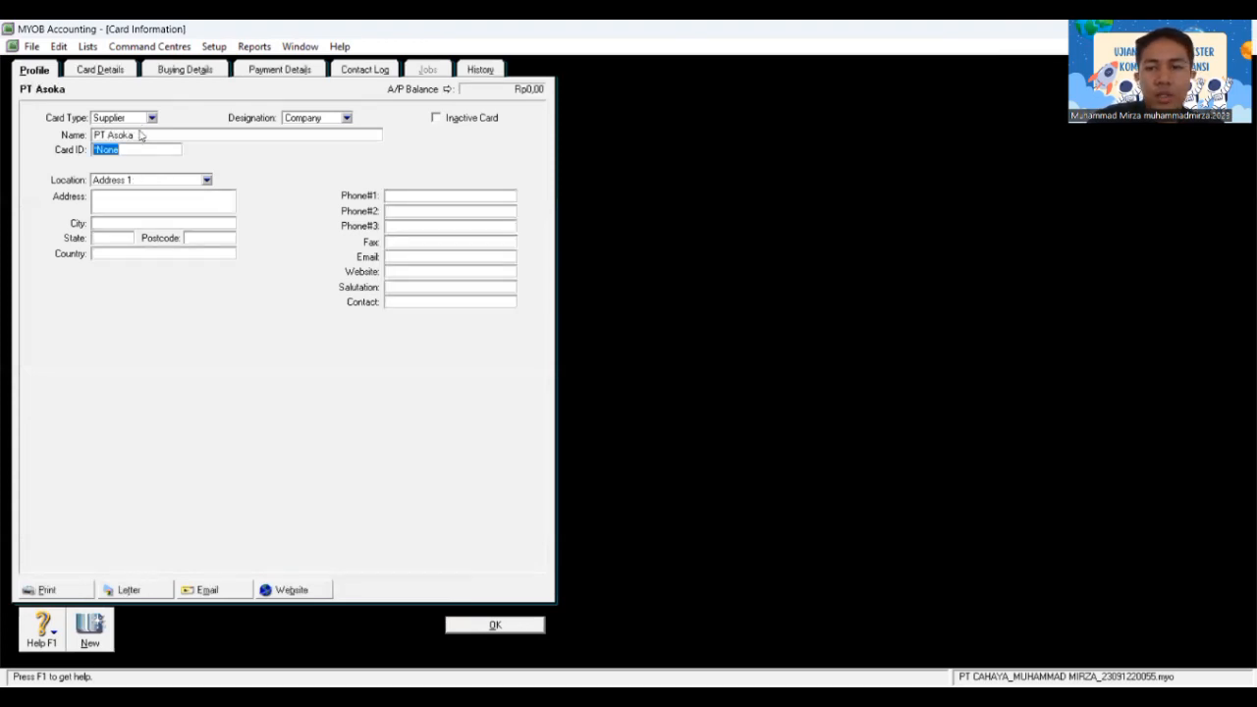
{"action": "type", "text": "S001"}
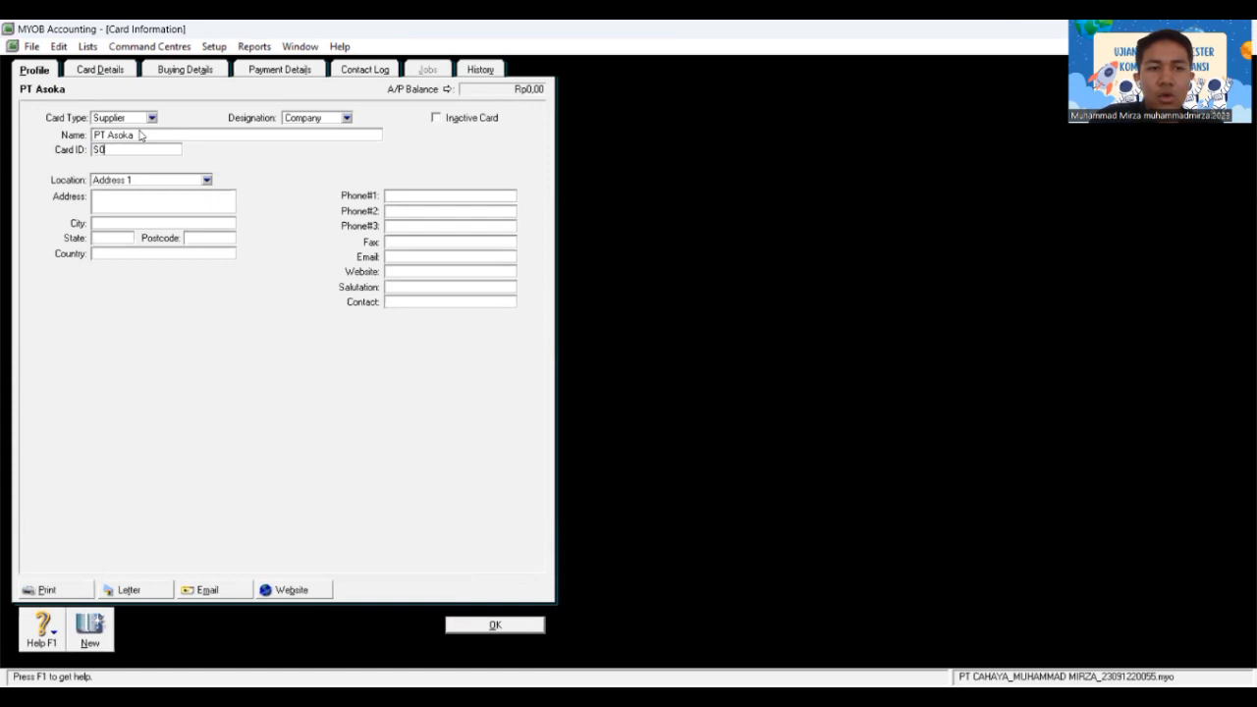
{"action": "key", "text": "Tab"}
{"action": "key", "text": "Tab"}
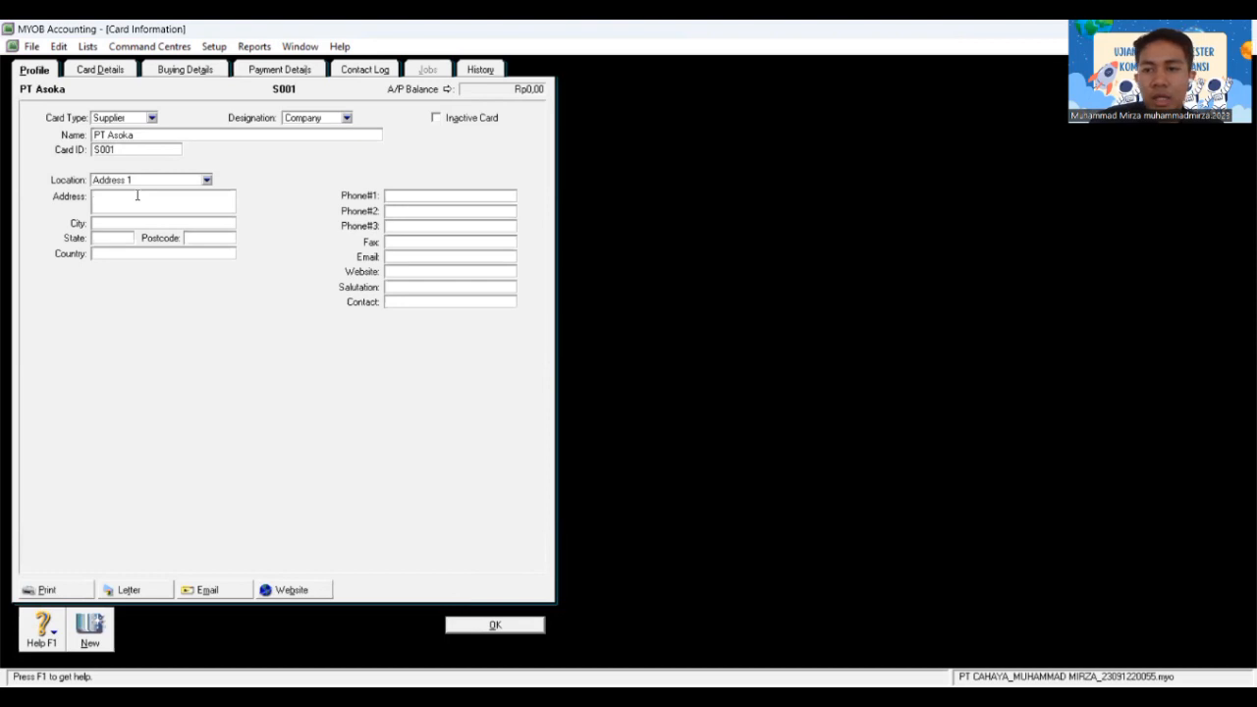
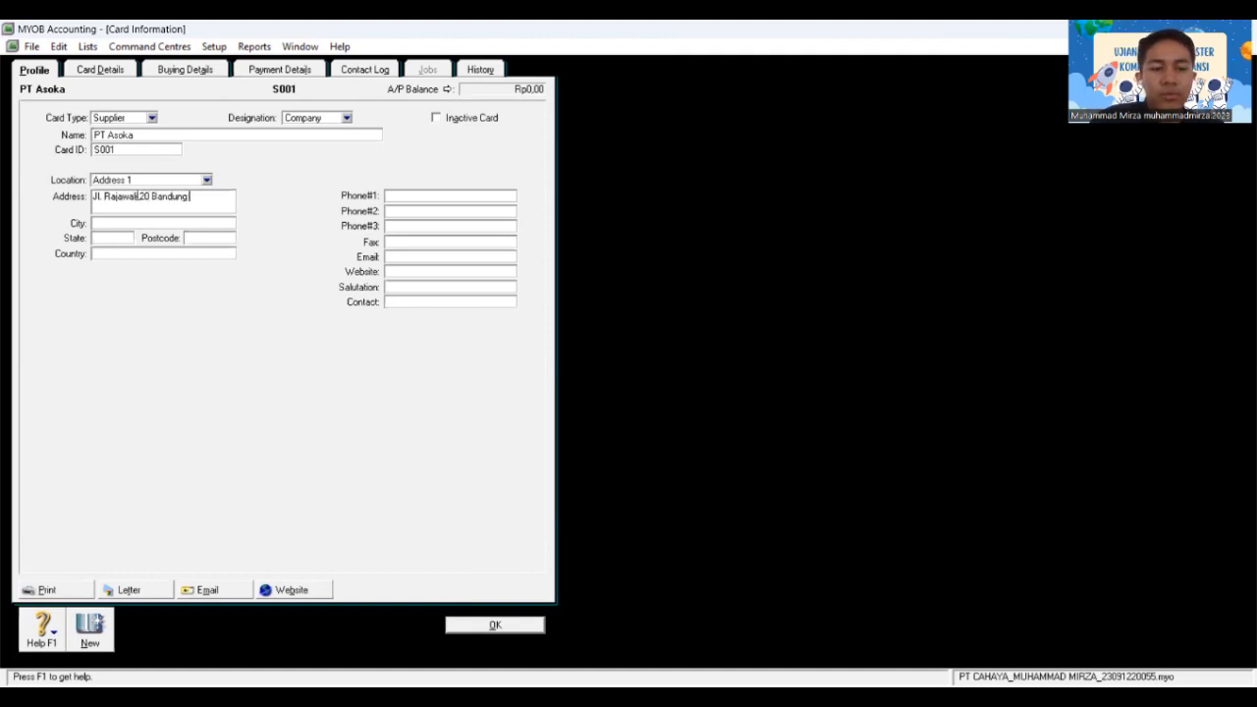
{"action": "key", "text": "Tab"}
{"action": "type", "text": "Bandung"}
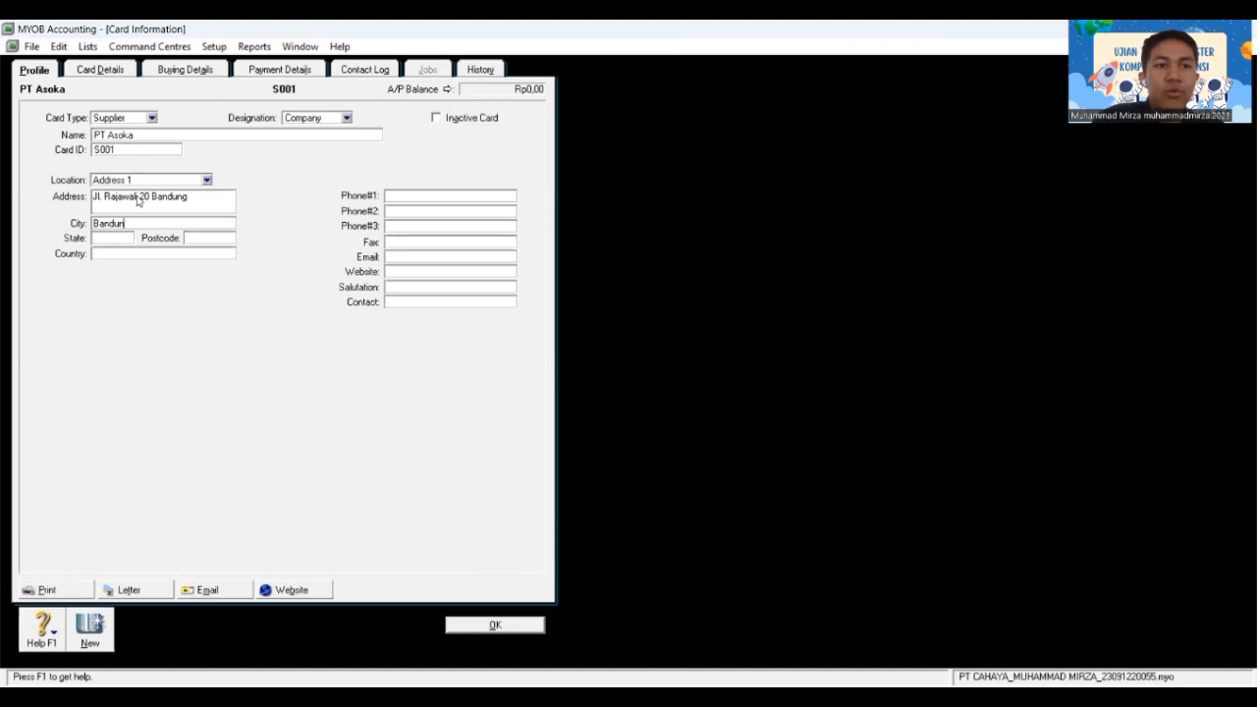
{"action": "key", "text": "Tab"}
{"action": "key", "text": "Tab"}
{"action": "key", "text": "Tab"}
{"action": "type", "text": "Indonesua"}
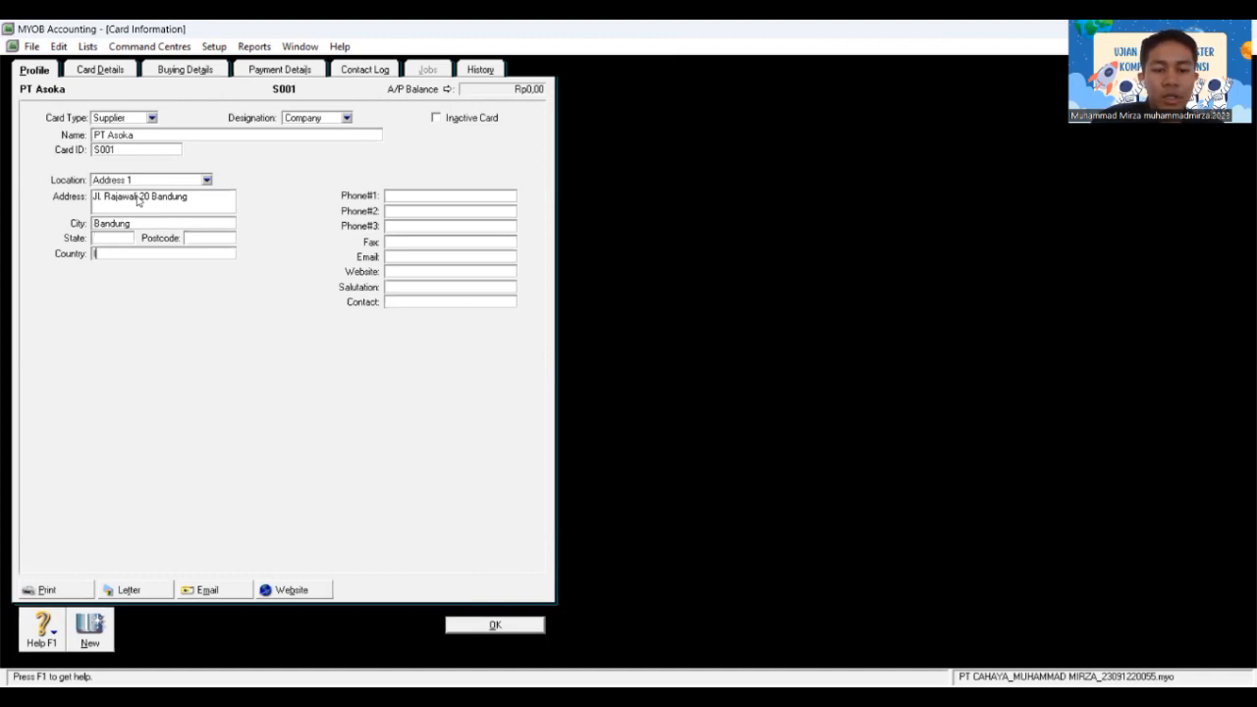
{"action": "key", "text": "BackSpace"}
{"action": "key", "text": "BackSpace"}
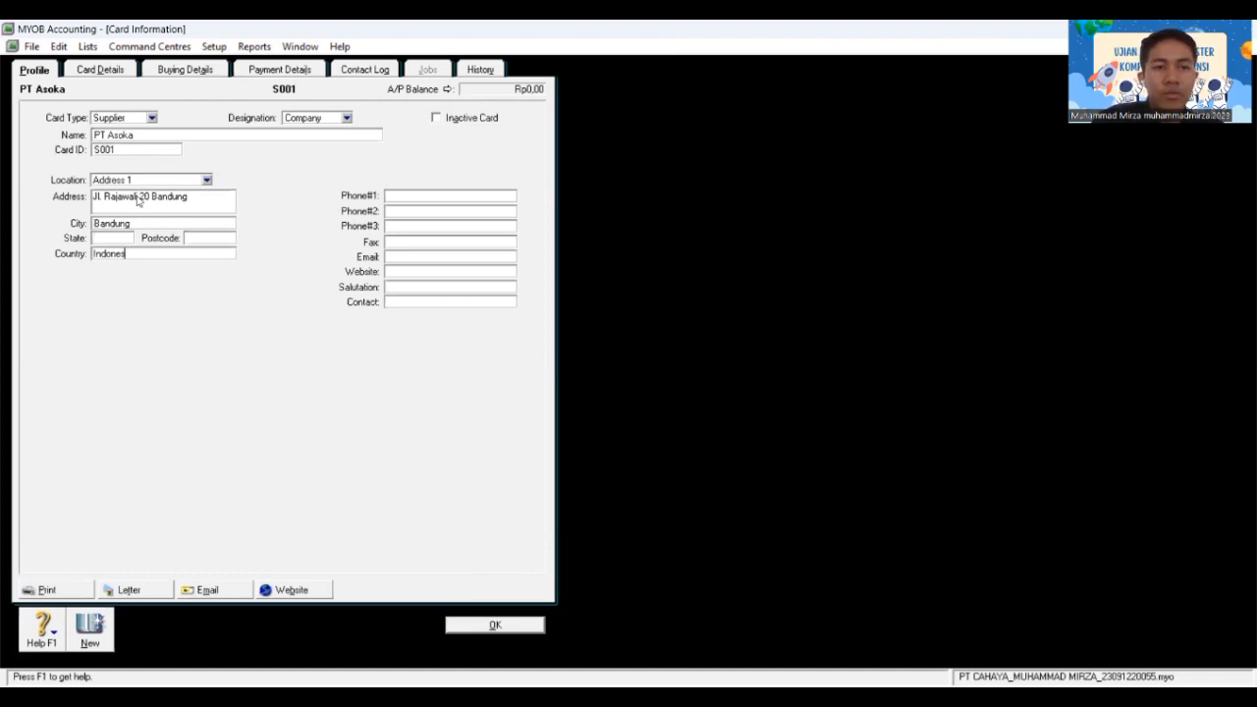
{"action": "type", "text": "ia"}
{"action": "key", "text": "Tab"}
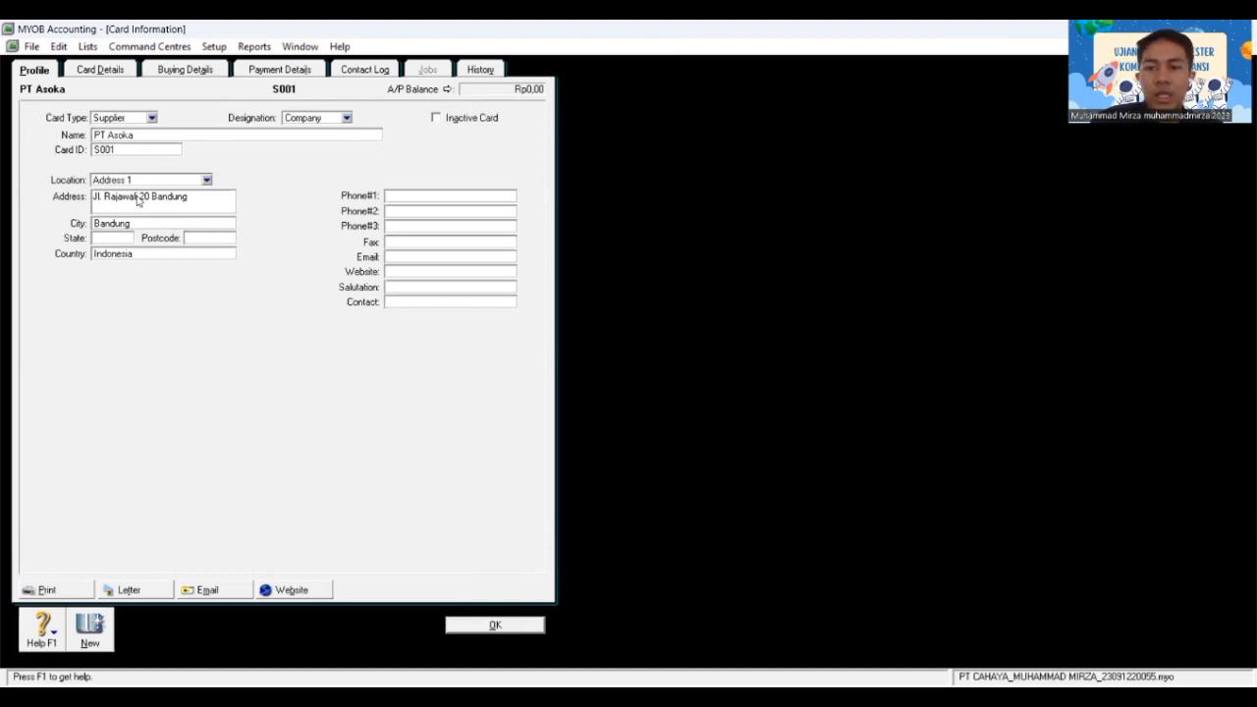
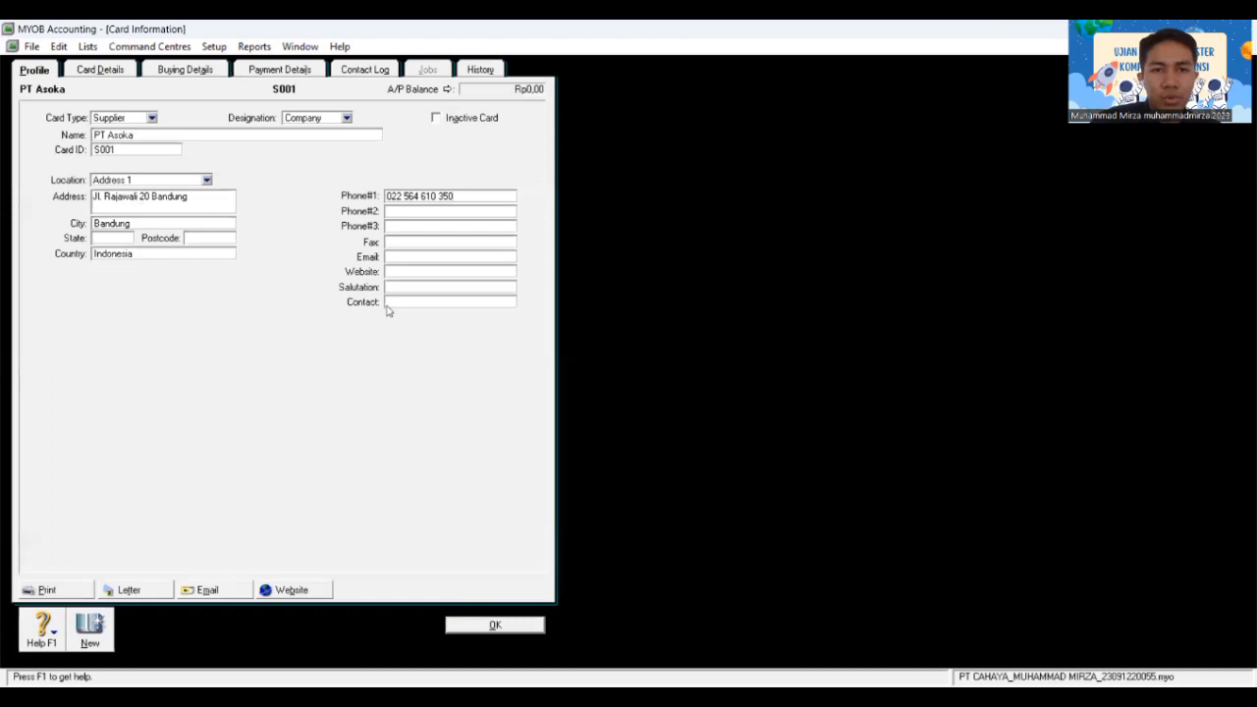
Step: Save the PT Asoka supplier card and close the Cards List
{"action": "left_click", "coordinate": [508, 627]}
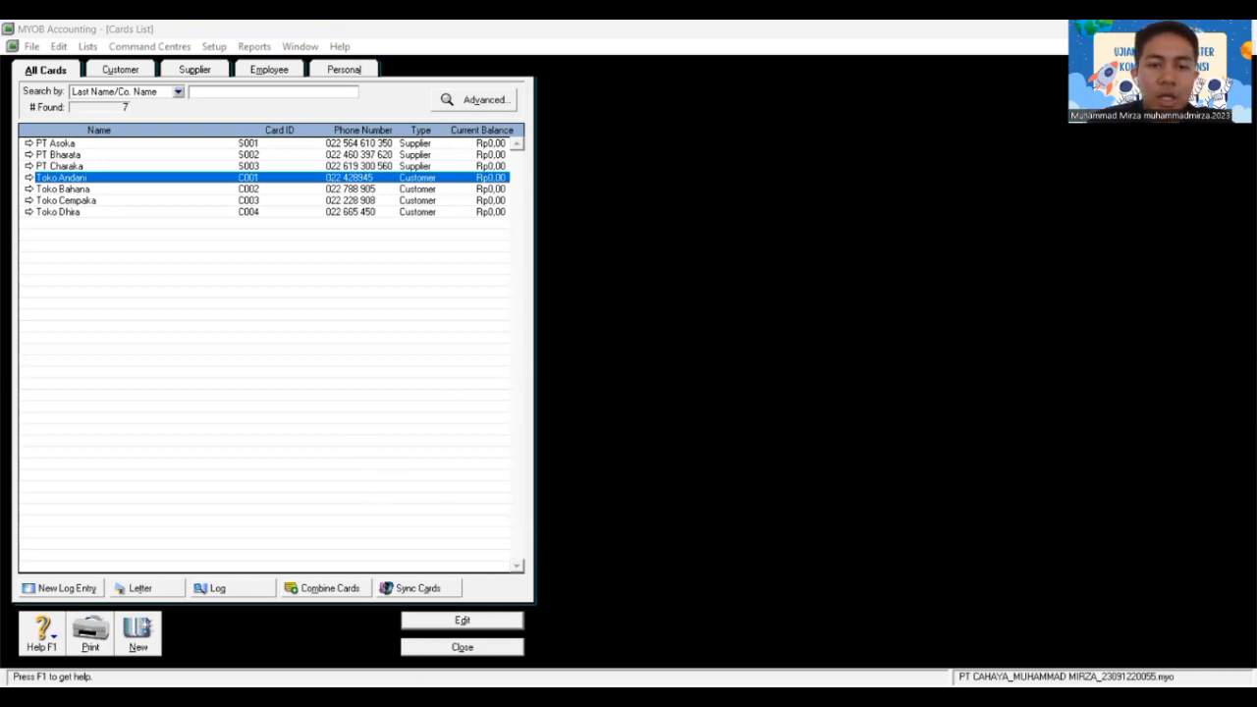
{"action": "left_click", "coordinate": [453, 646]}
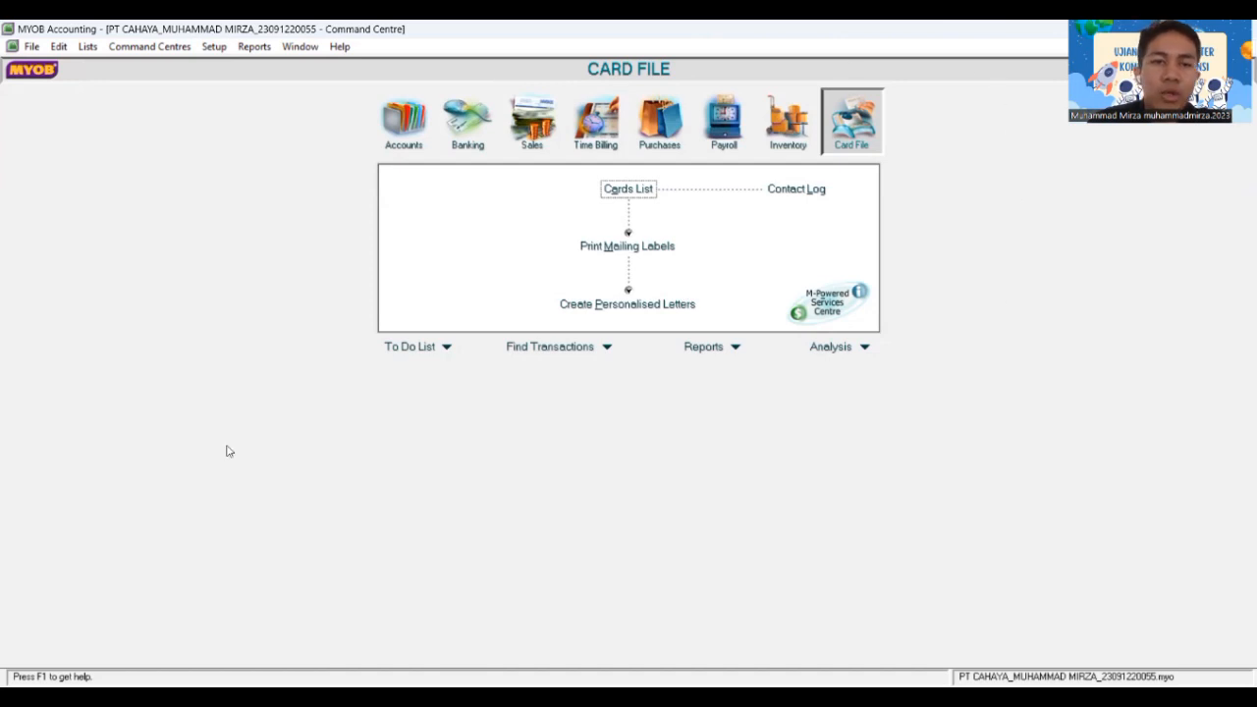
{"action": "left_click", "coordinate": [934, 49]}
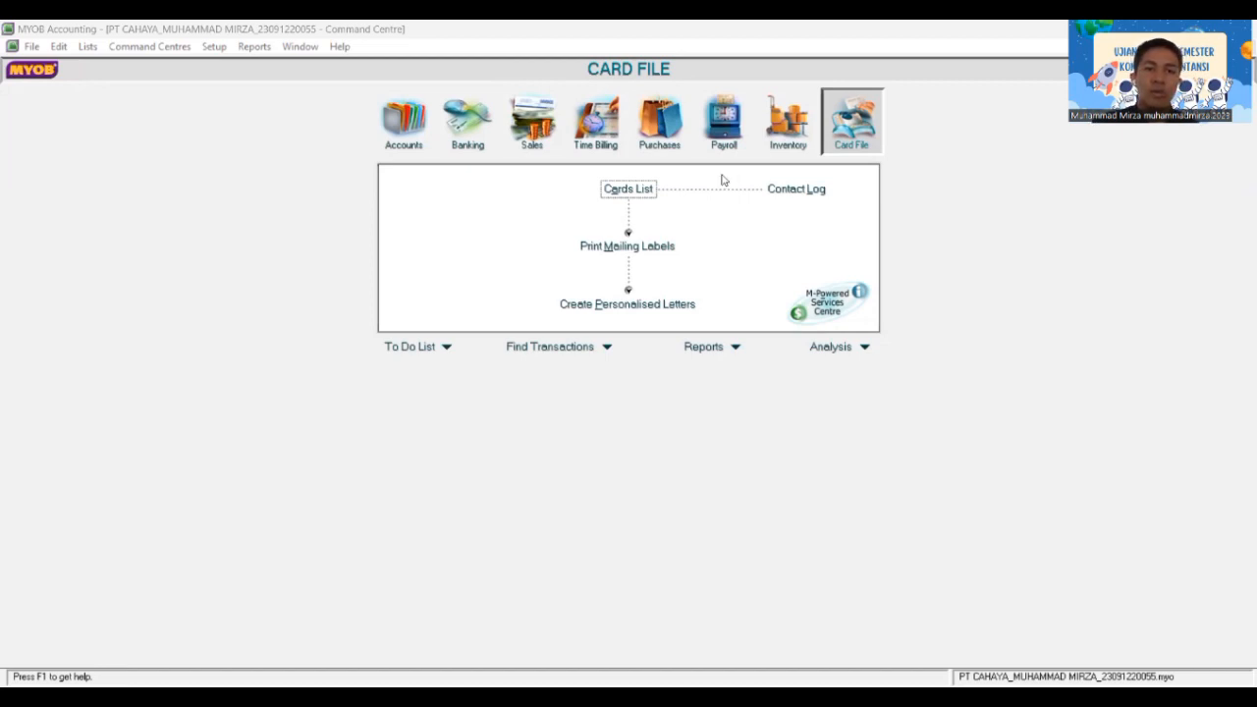
Step: Open Customer Balances from Setup > Balances and show Toko Andani's detail
{"action": "left_click", "coordinate": [213, 47]}
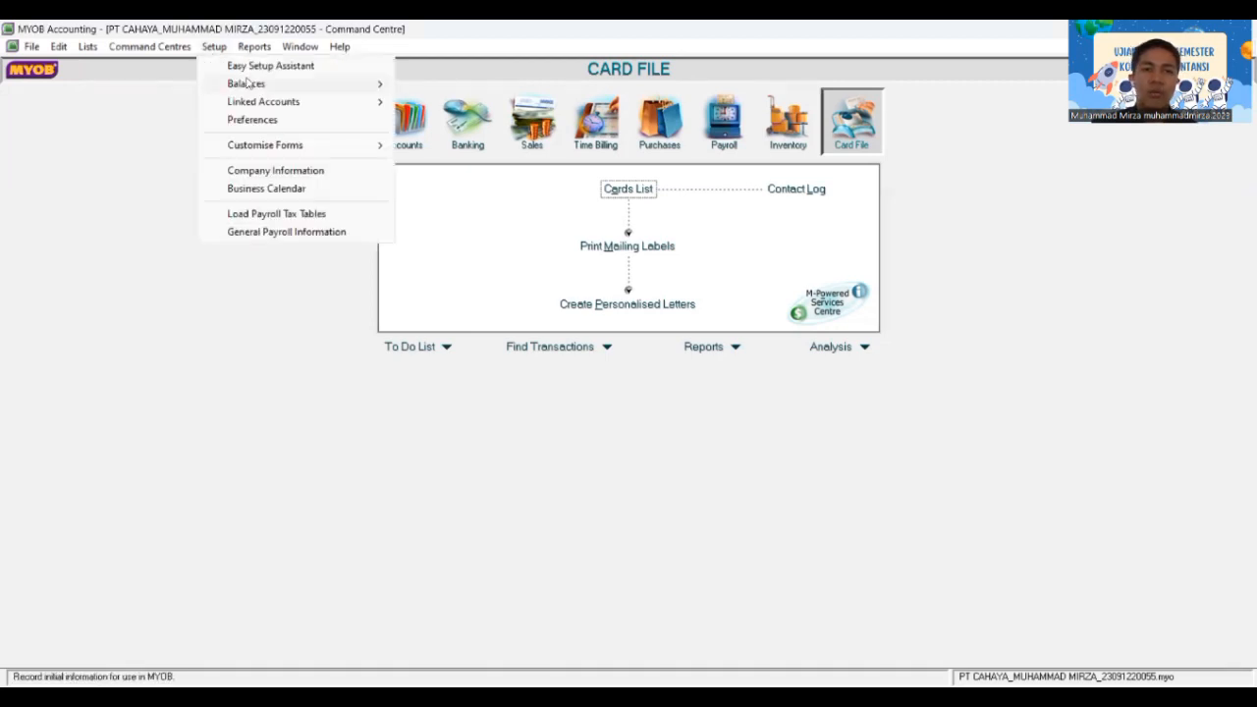
{"action": "mouse_move", "coordinate": [255, 84]}
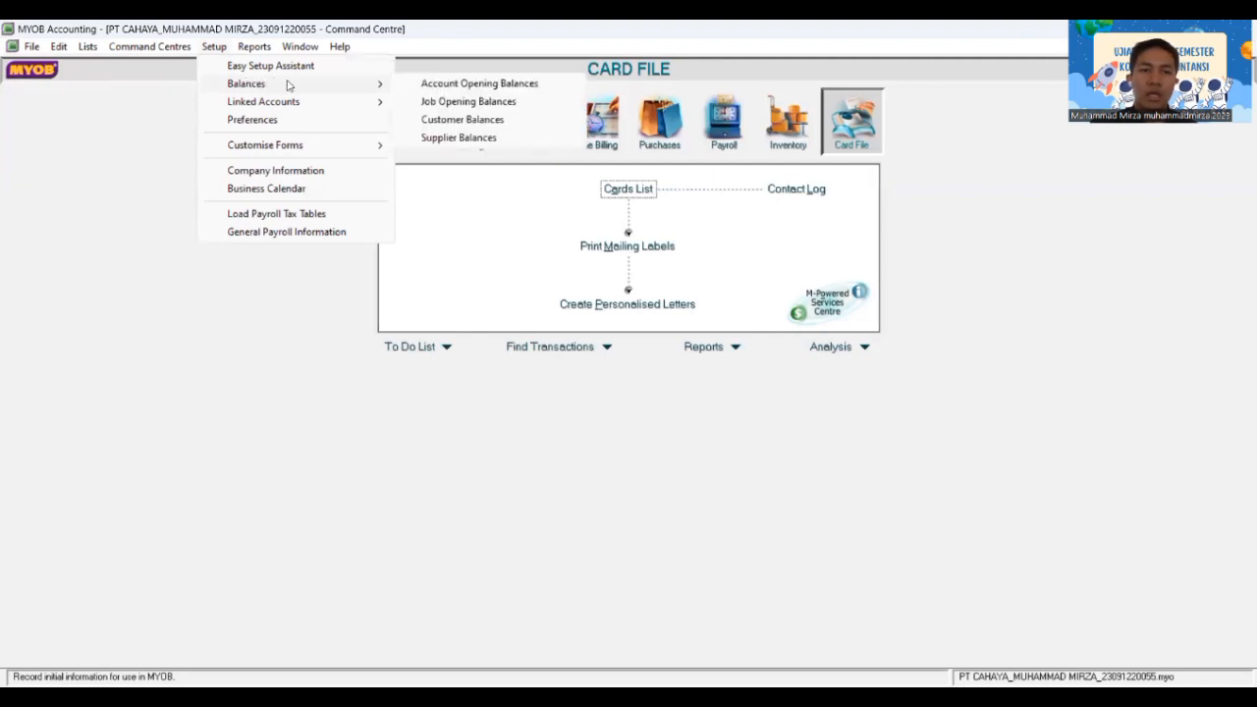
{"action": "left_click", "coordinate": [425, 120]}
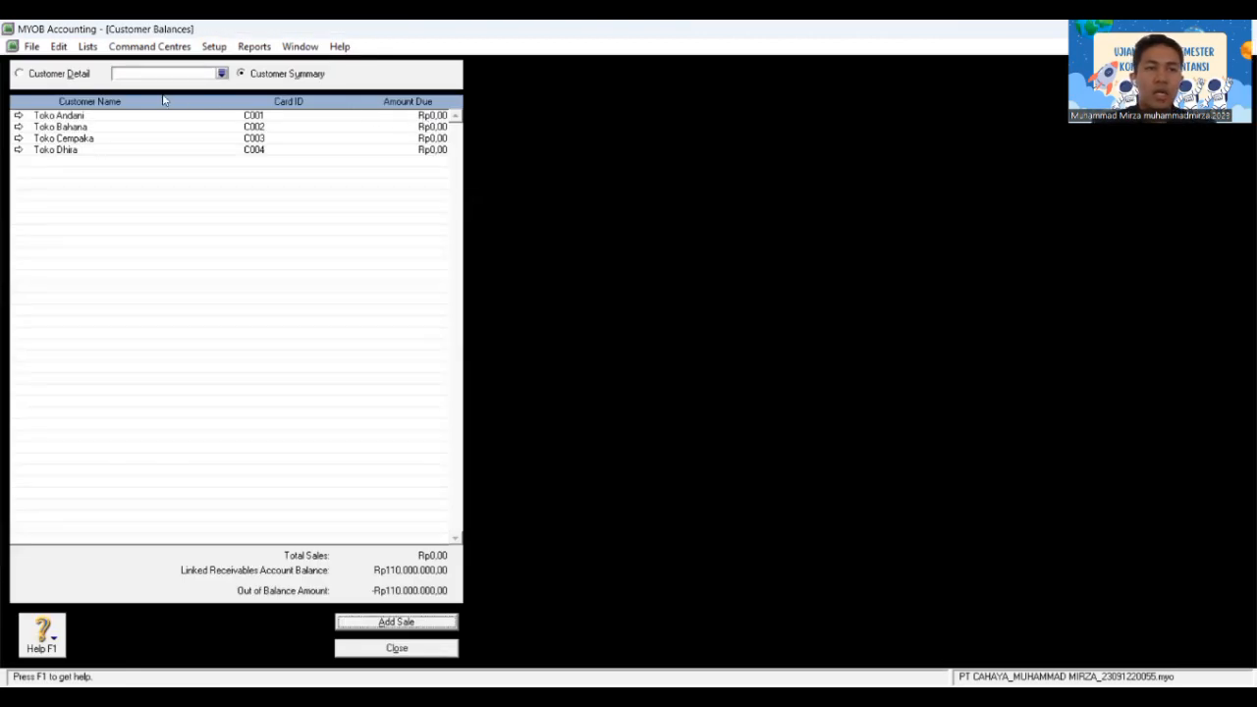
{"action": "left_click", "coordinate": [17, 117]}
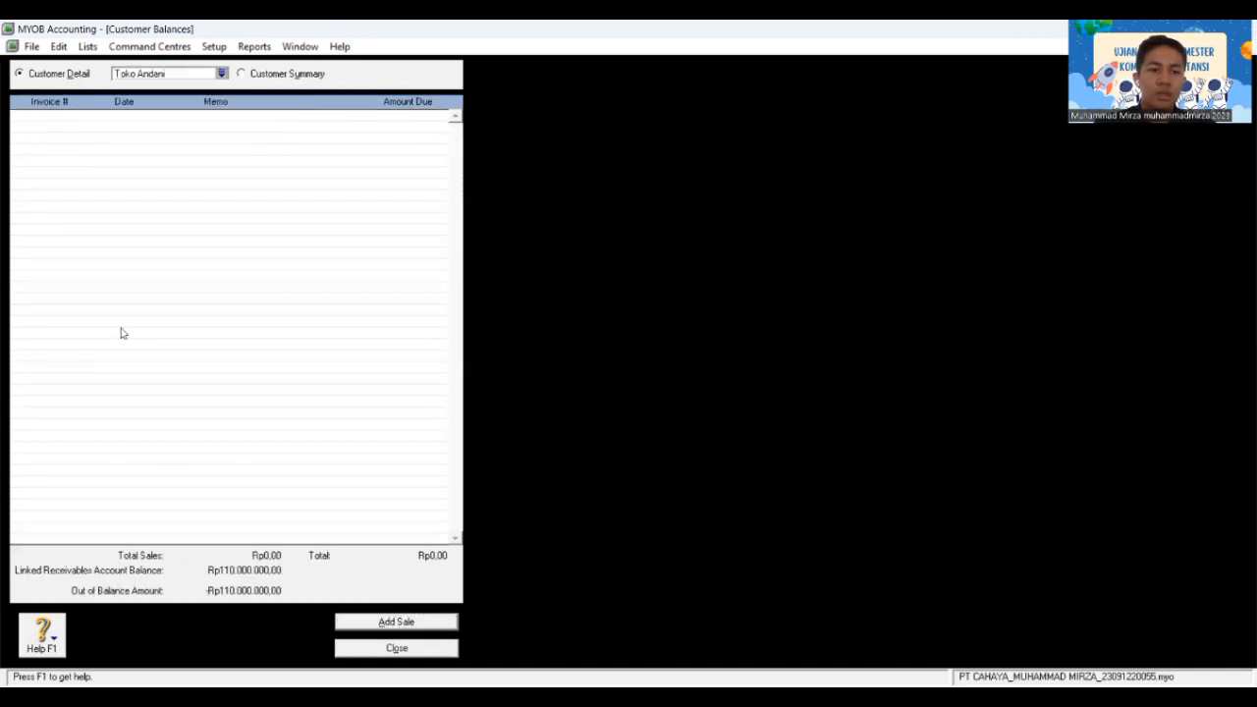
Step: Record Toko Andani's historical sale 0000001 dated 01/01/2020 for Rp44.000.000 including tax
{"action": "left_click", "coordinate": [371, 622]}
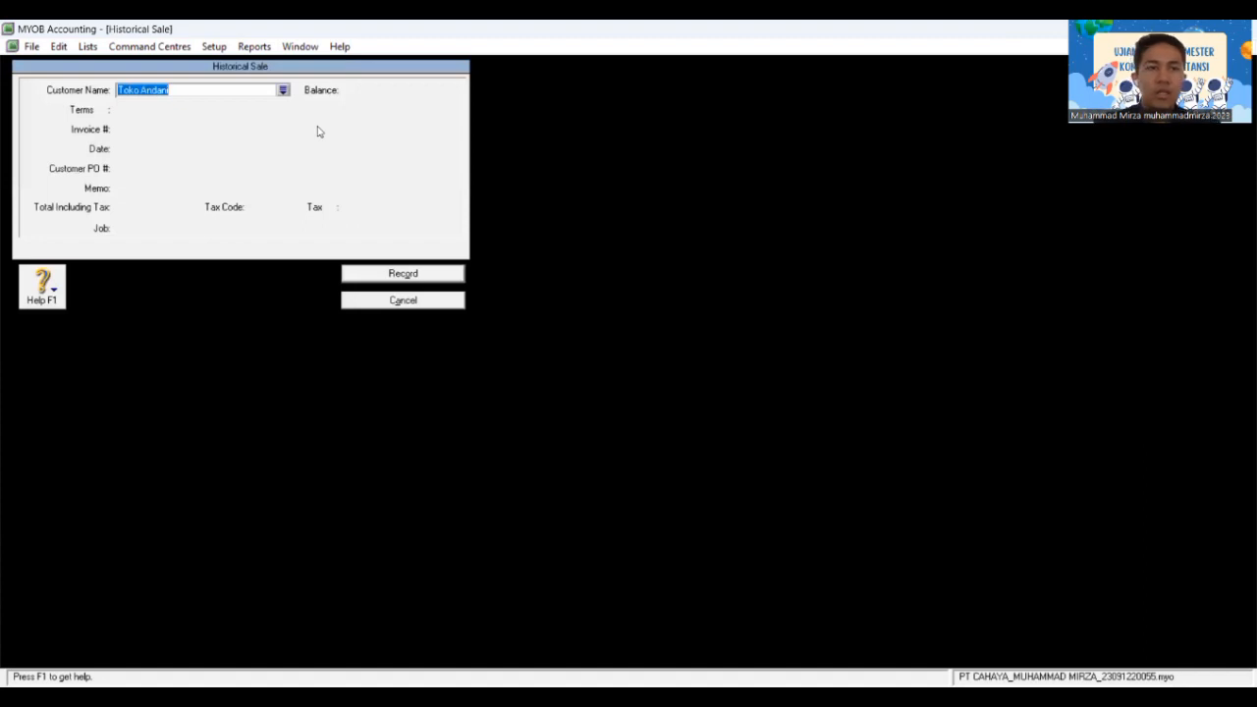
{"action": "key", "text": "Tab"}
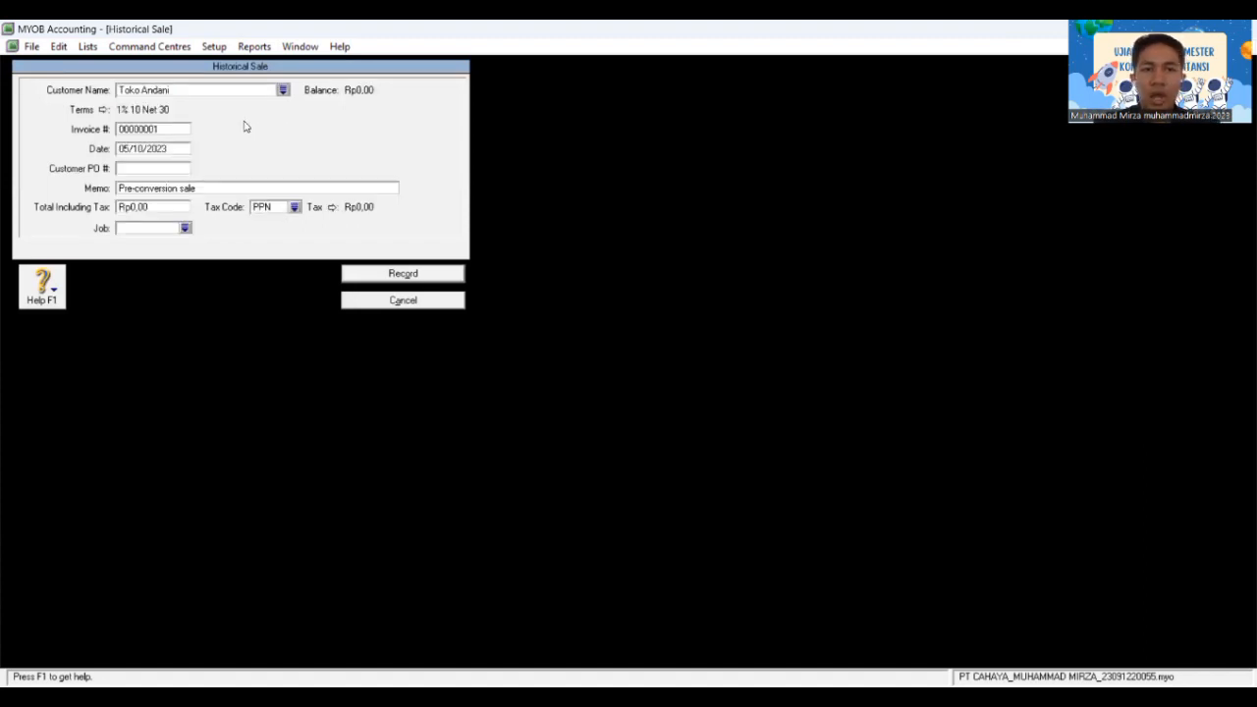
{"action": "left_click", "coordinate": [180, 129]}
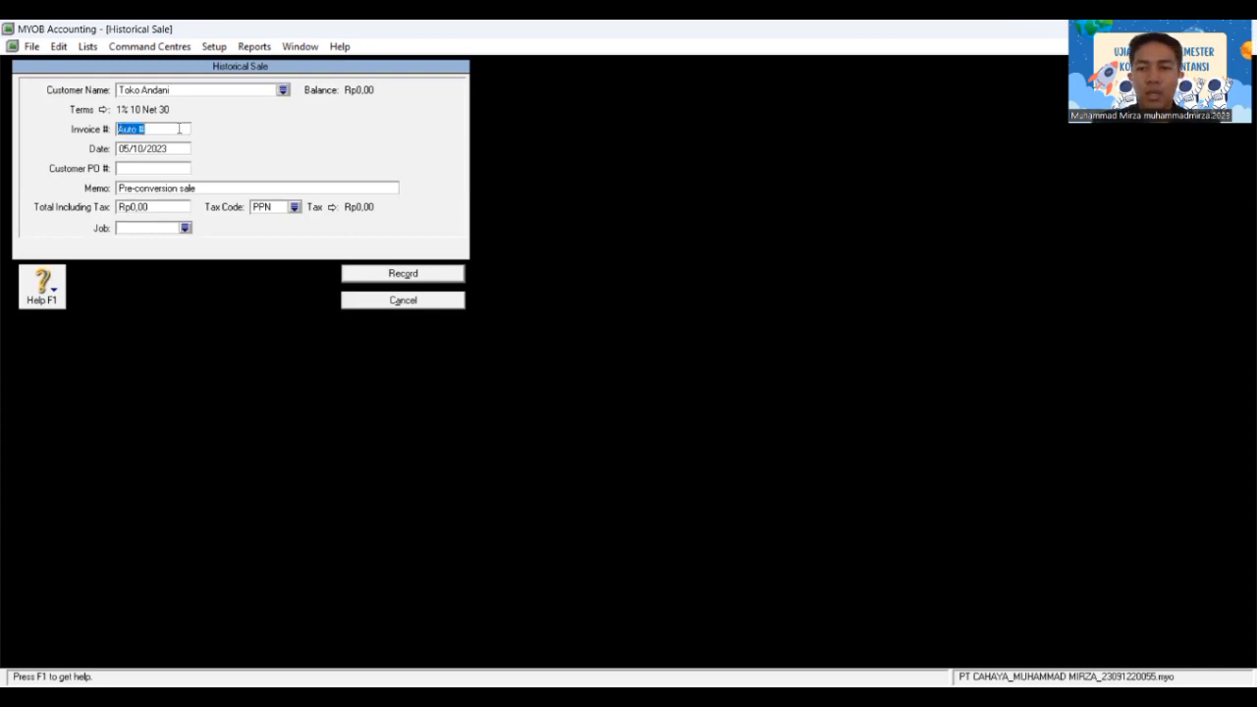
{"action": "type", "text": "00"}
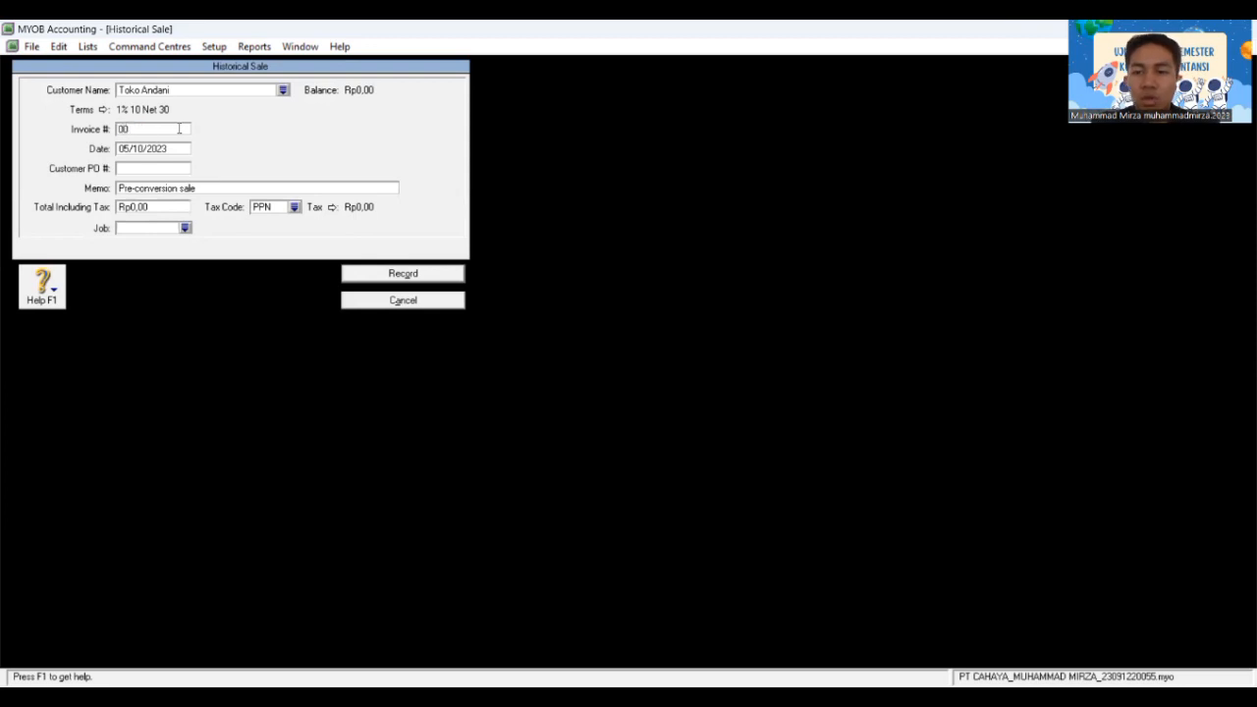
{"action": "type", "text": "00"}
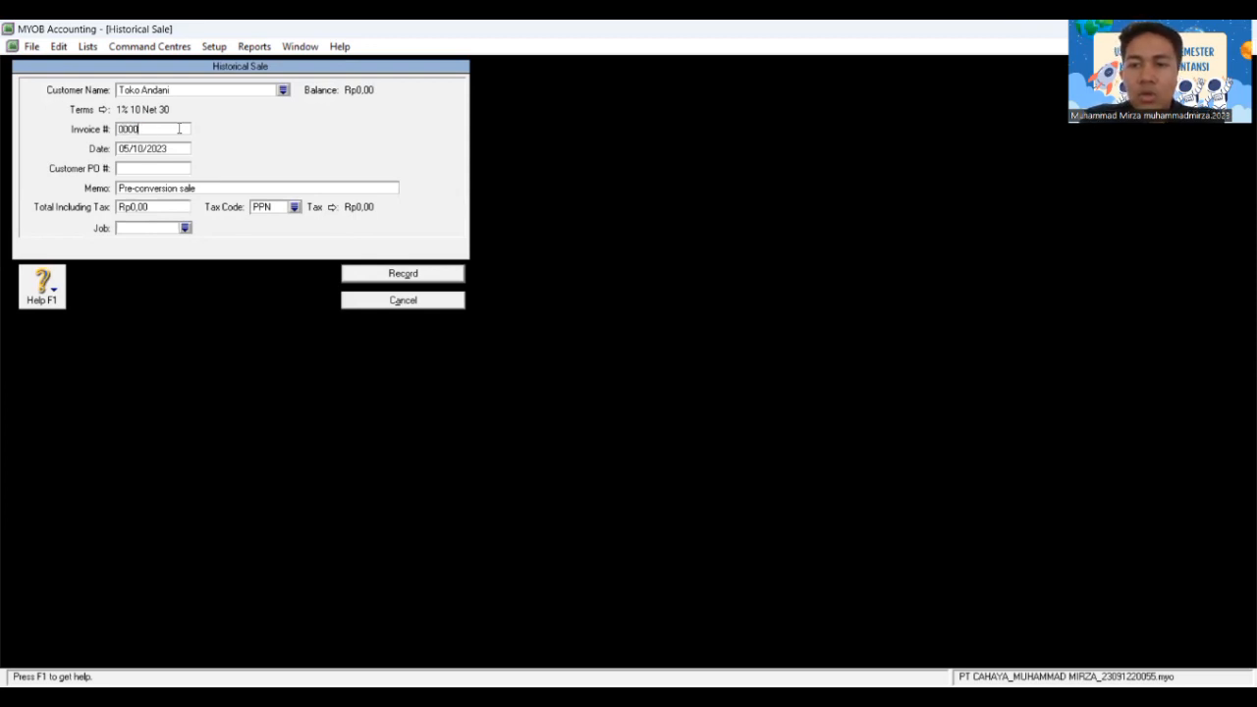
{"action": "type", "text": "001"}
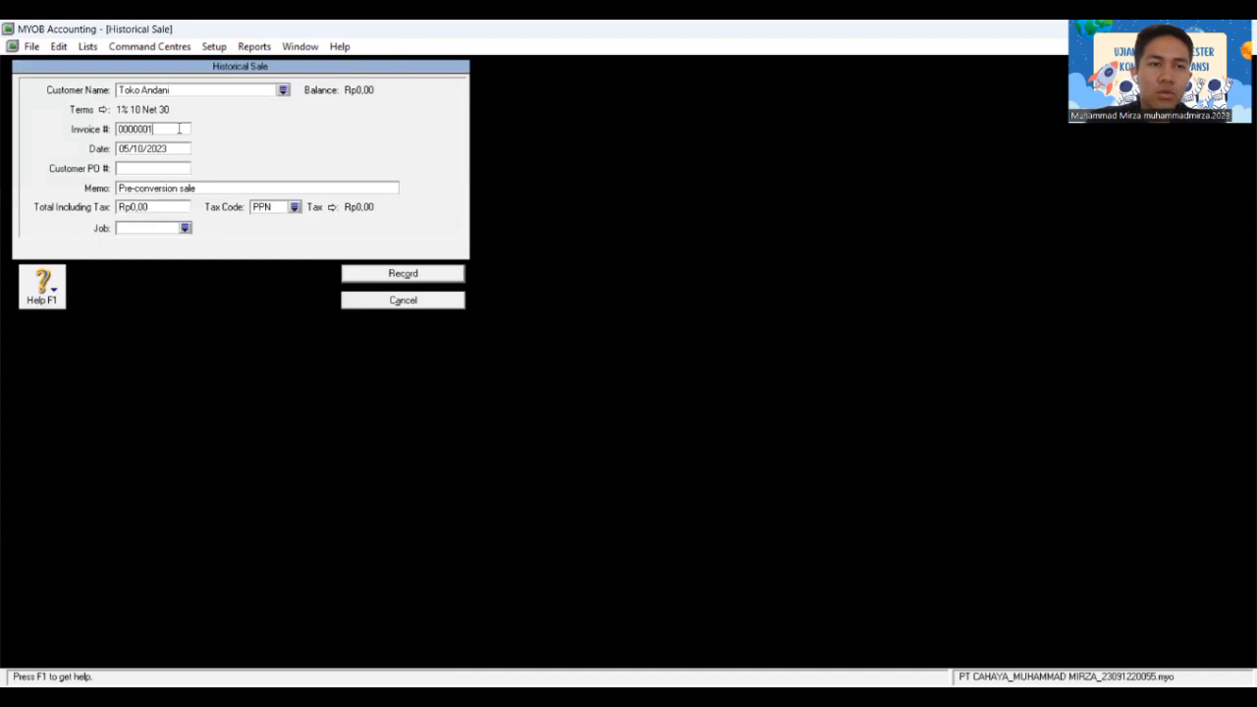
{"action": "key", "text": "Tab"}
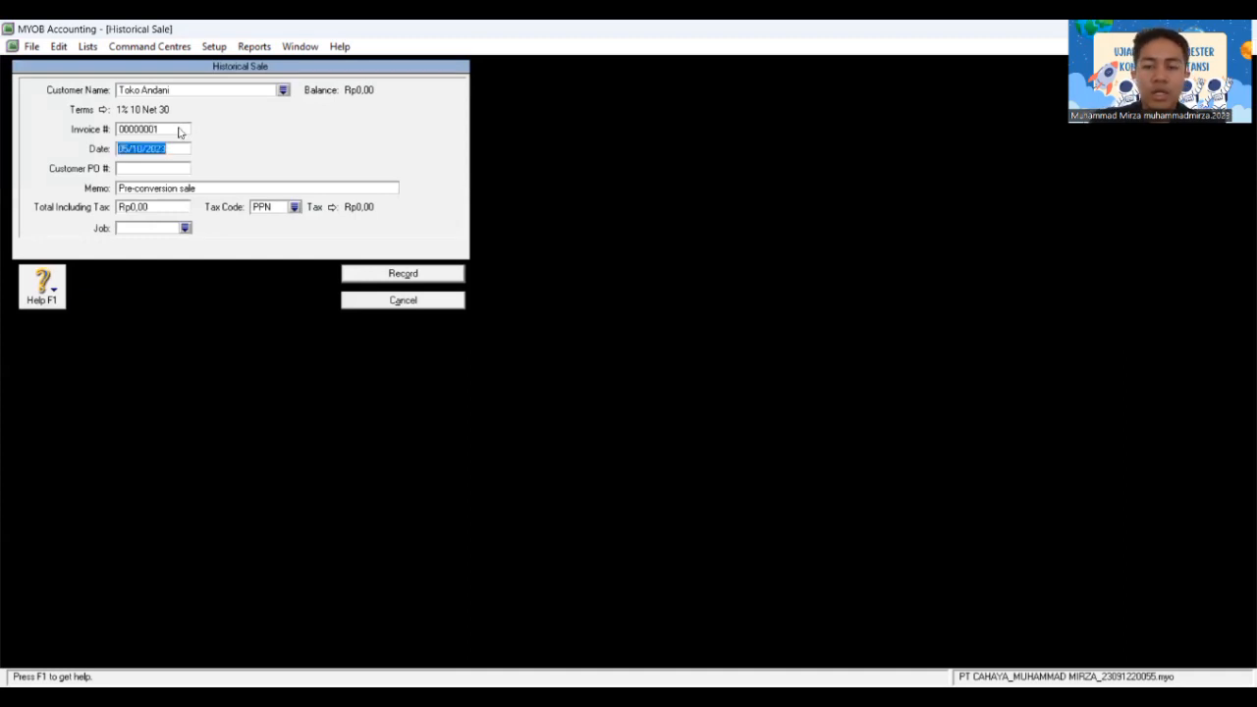
{"action": "type", "text": "01"}
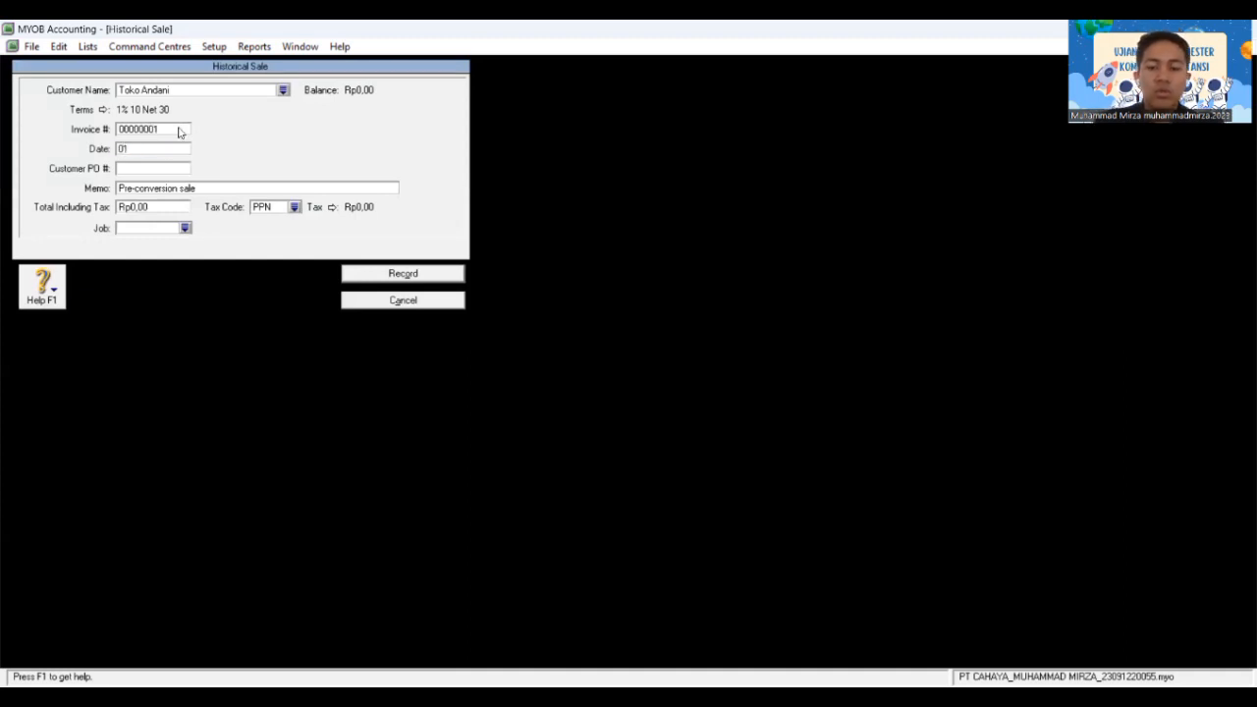
{"action": "type", "text": "/01/"}
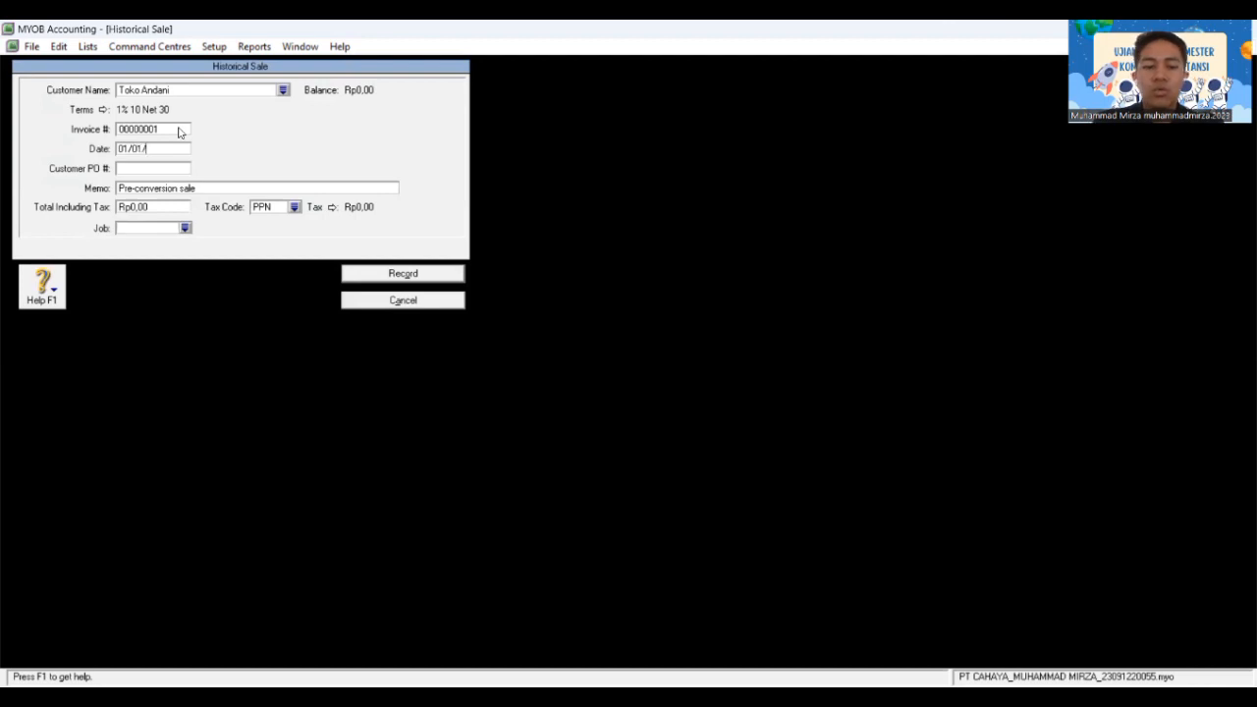
{"action": "type", "text": "202"}
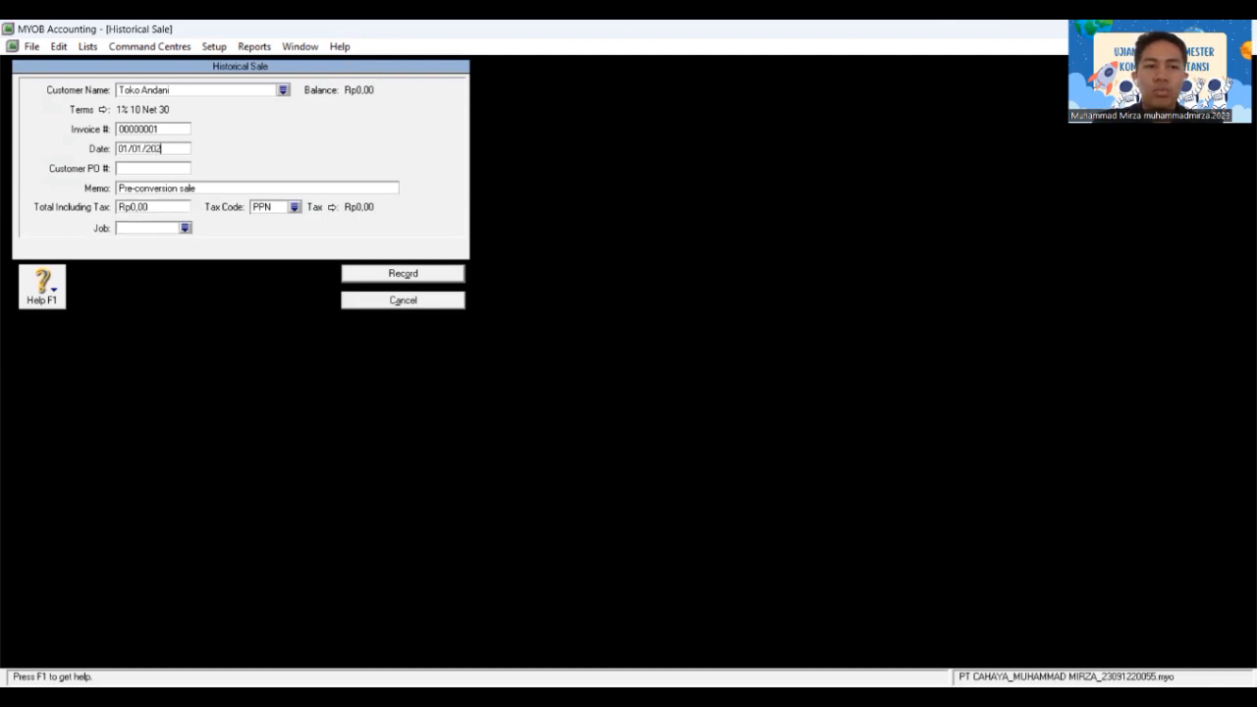
{"action": "type", "text": "0"}
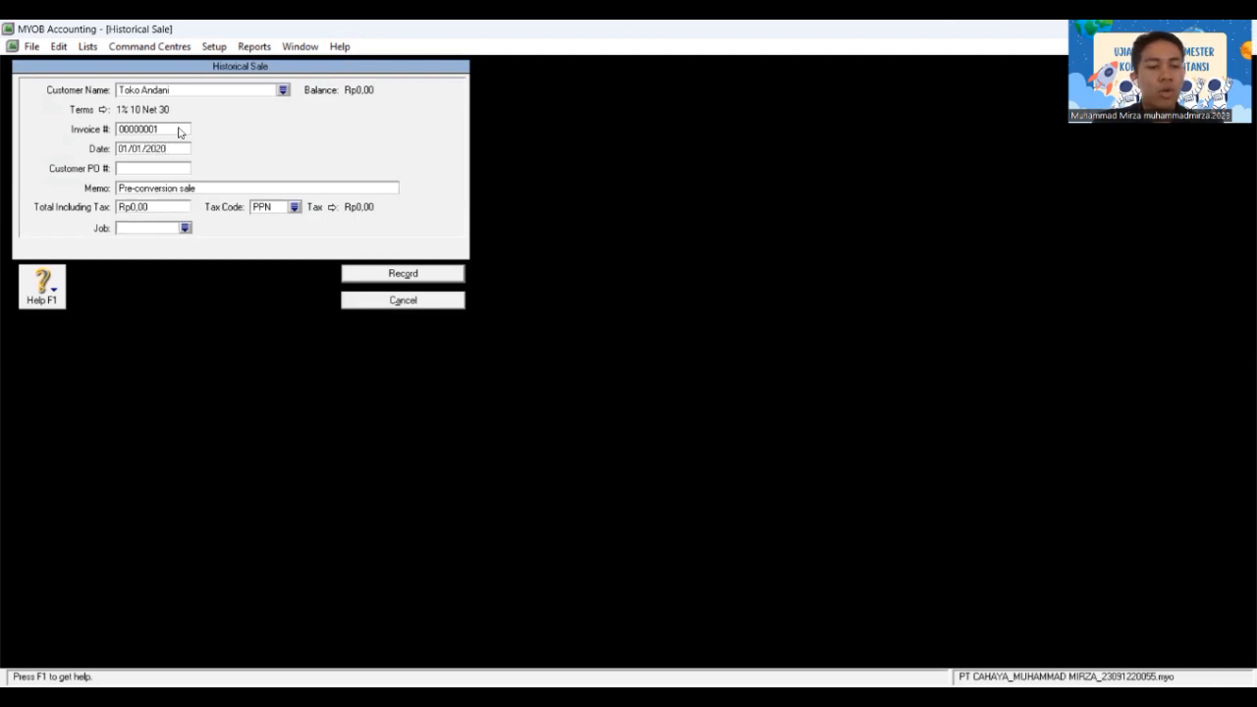
{"action": "key", "text": "Tab"}
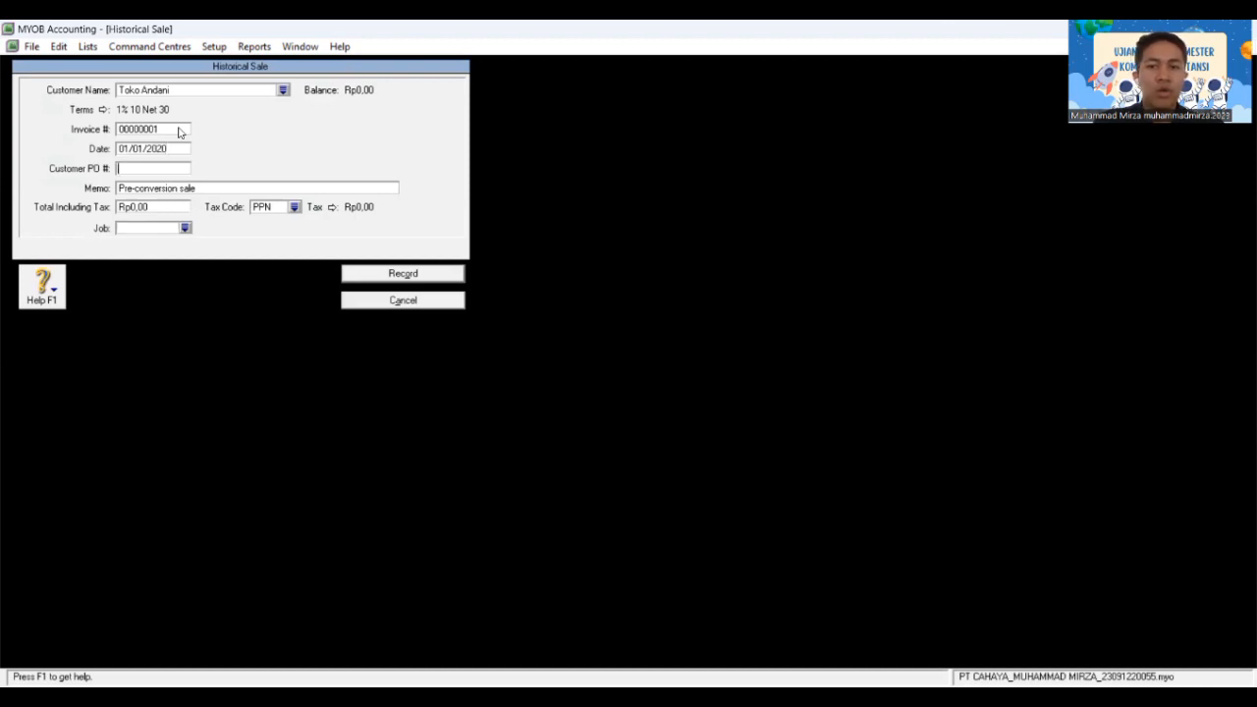
{"action": "key", "text": "Tab"}
{"action": "key", "text": "Tab"}
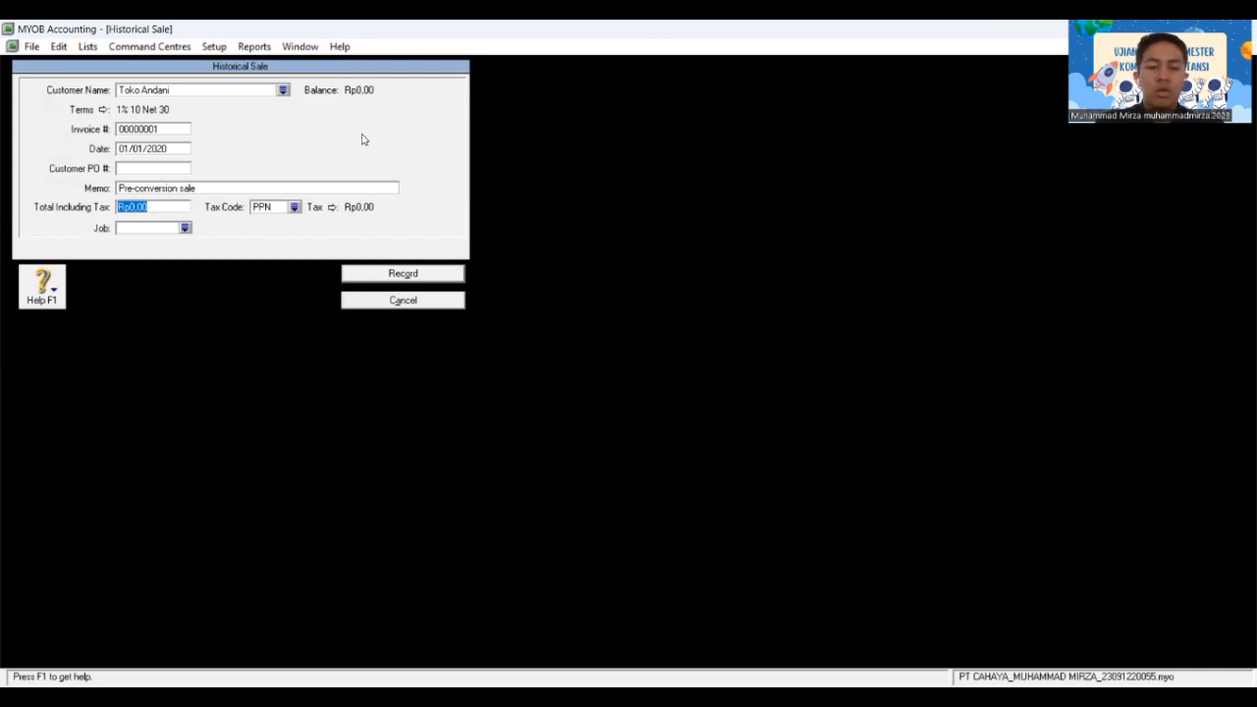
{"action": "type", "text": "44.000"}
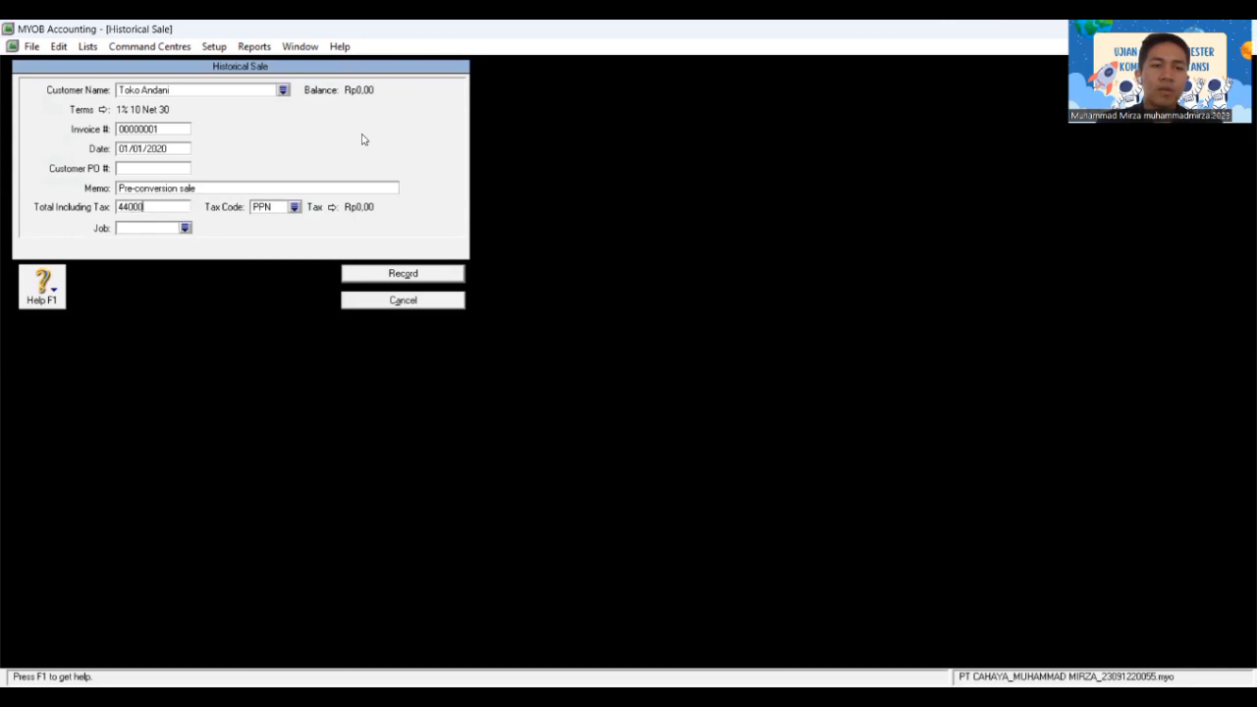
{"action": "type", "text": ".000"}
{"action": "key", "text": "Tab"}
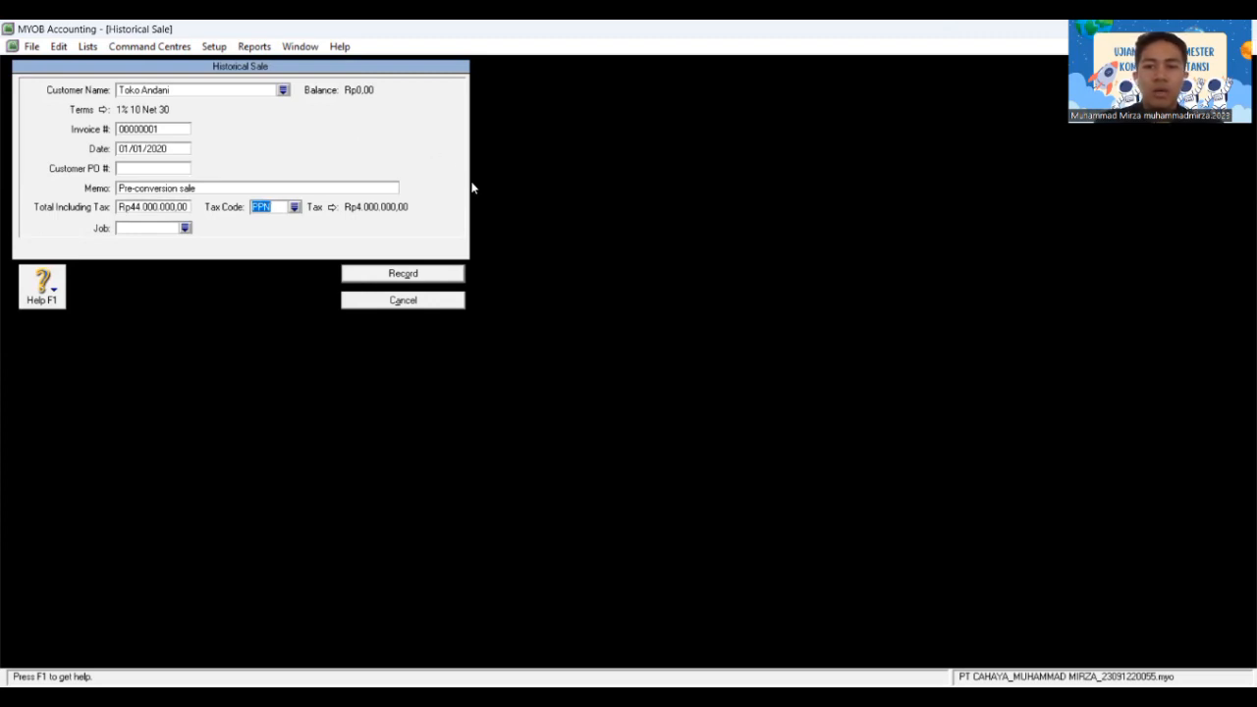
{"action": "left_click", "coordinate": [426, 276]}
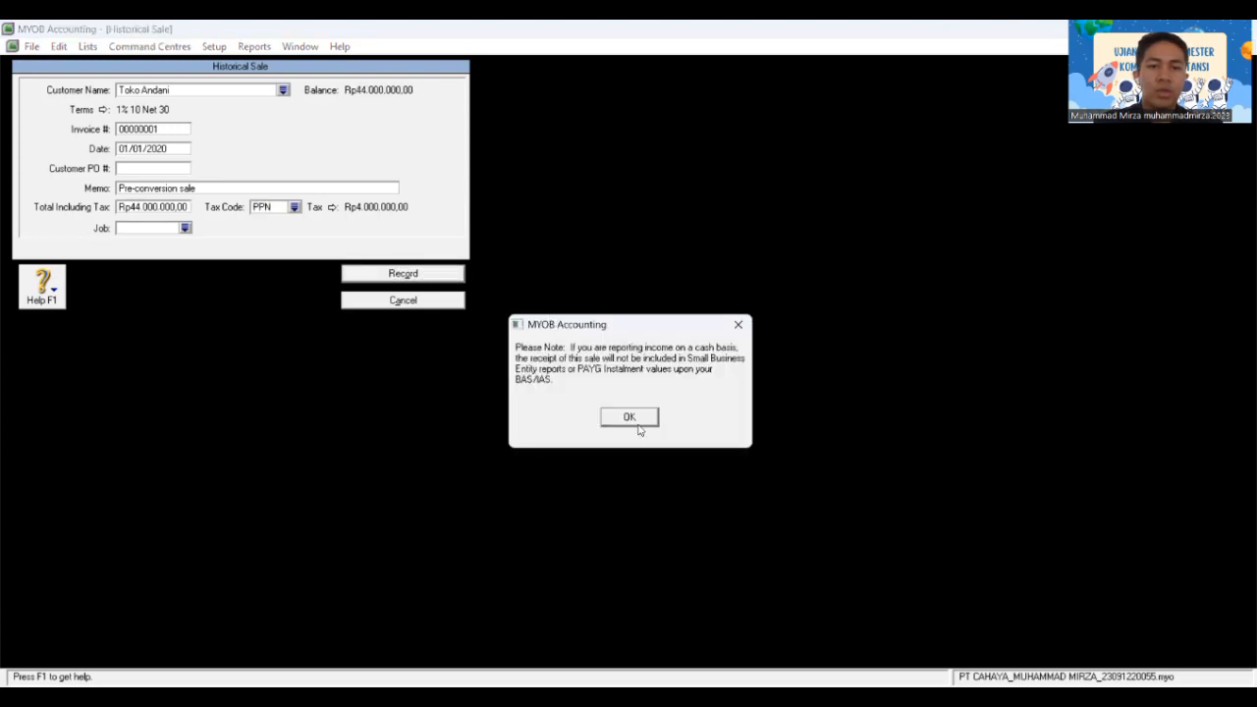
{"action": "left_click", "coordinate": [630, 418]}
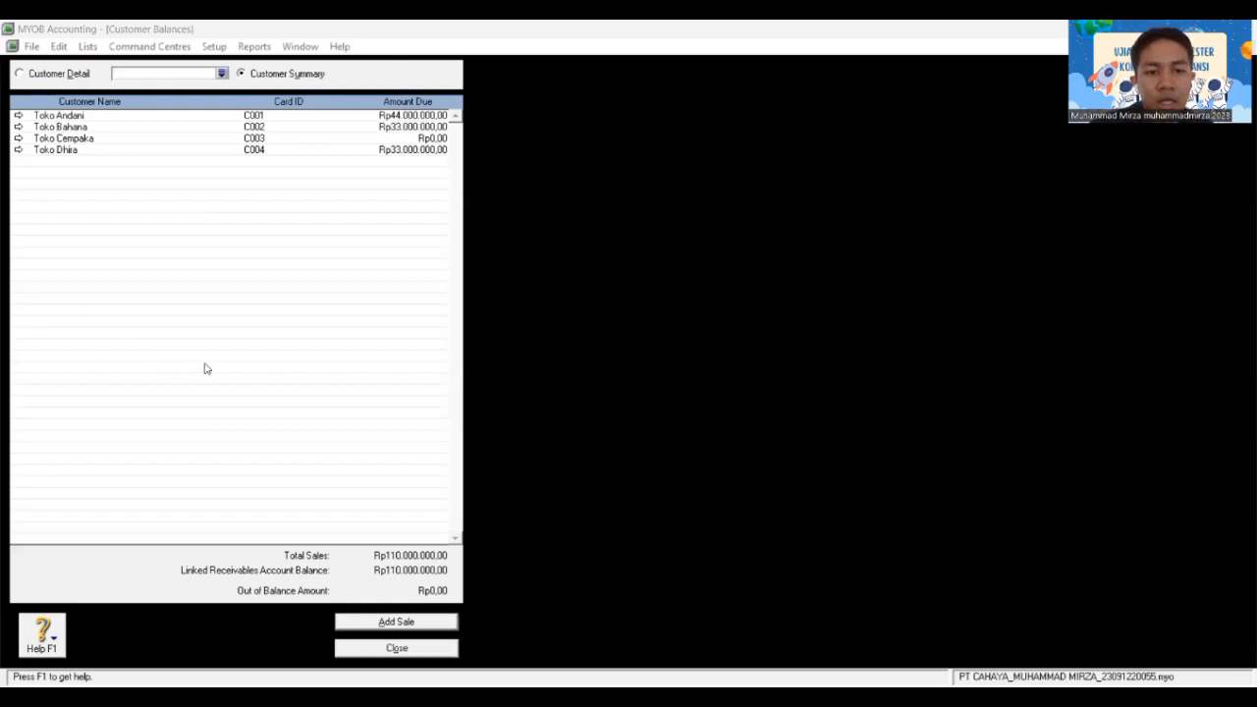
Step: Close Customer Balances, open Supplier Balances and show PT Asoka's detail
{"action": "left_click", "coordinate": [414, 650]}
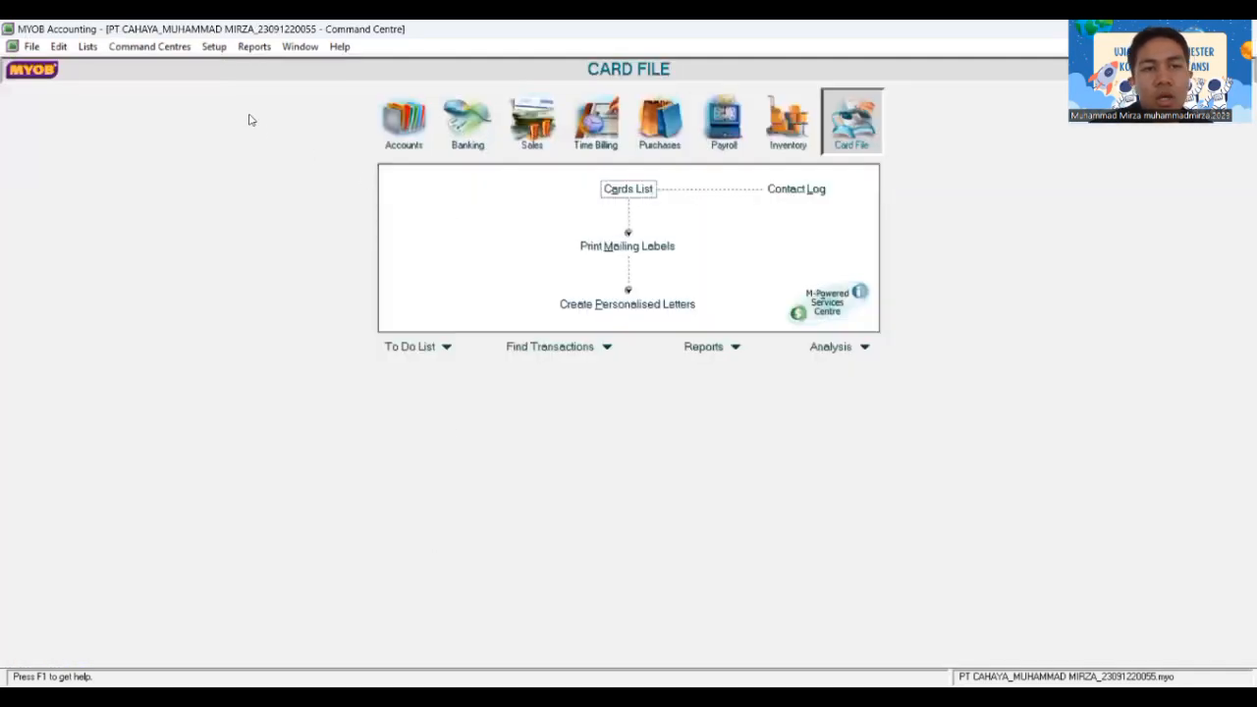
{"action": "left_click", "coordinate": [214, 49]}
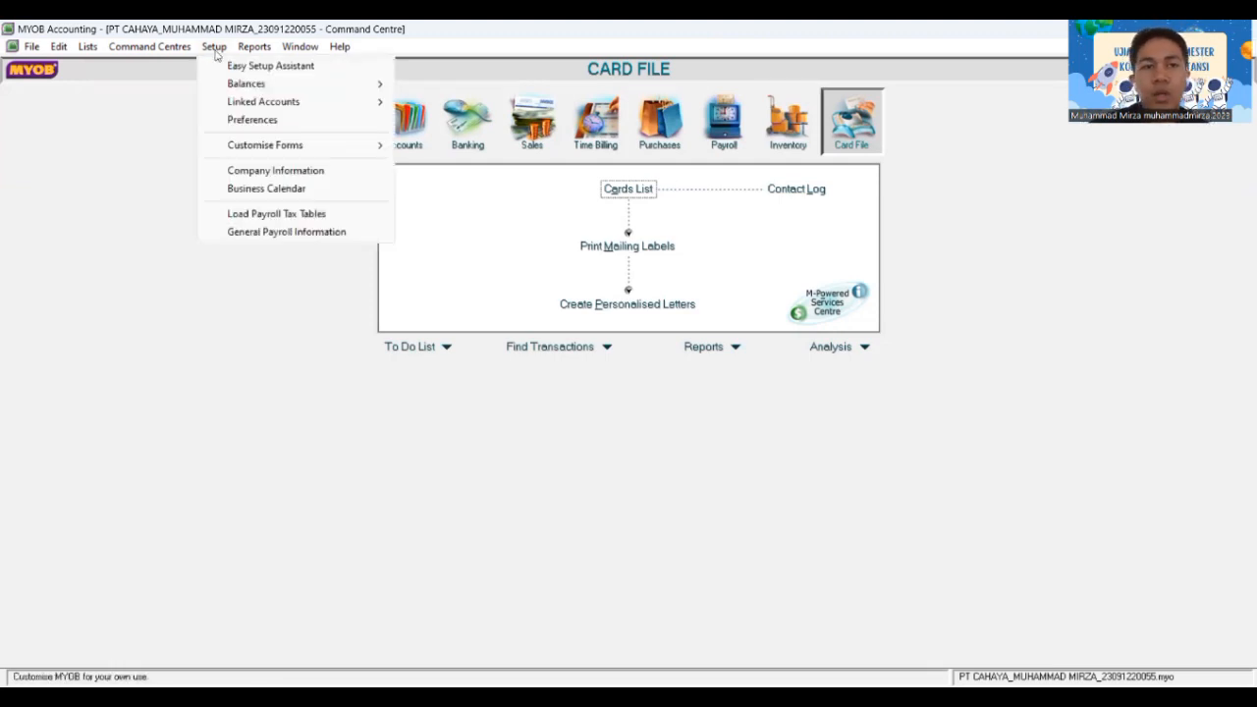
{"action": "mouse_move", "coordinate": [277, 92]}
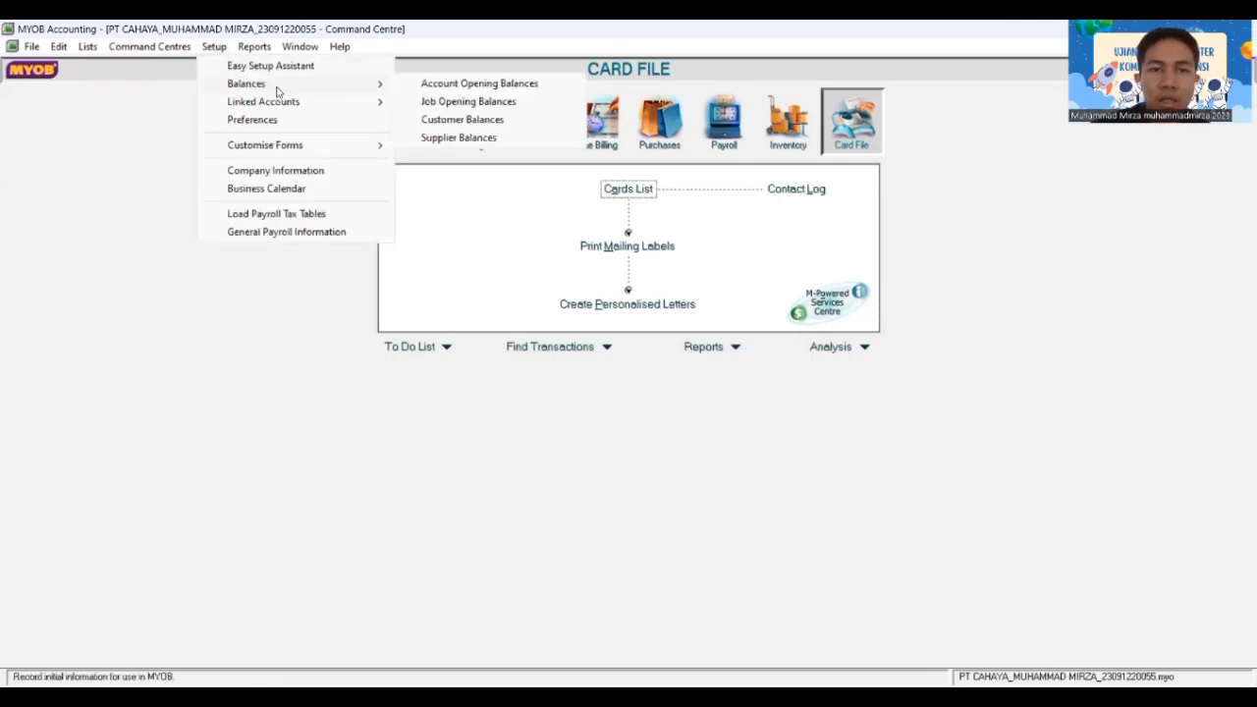
{"action": "left_click", "coordinate": [439, 140]}
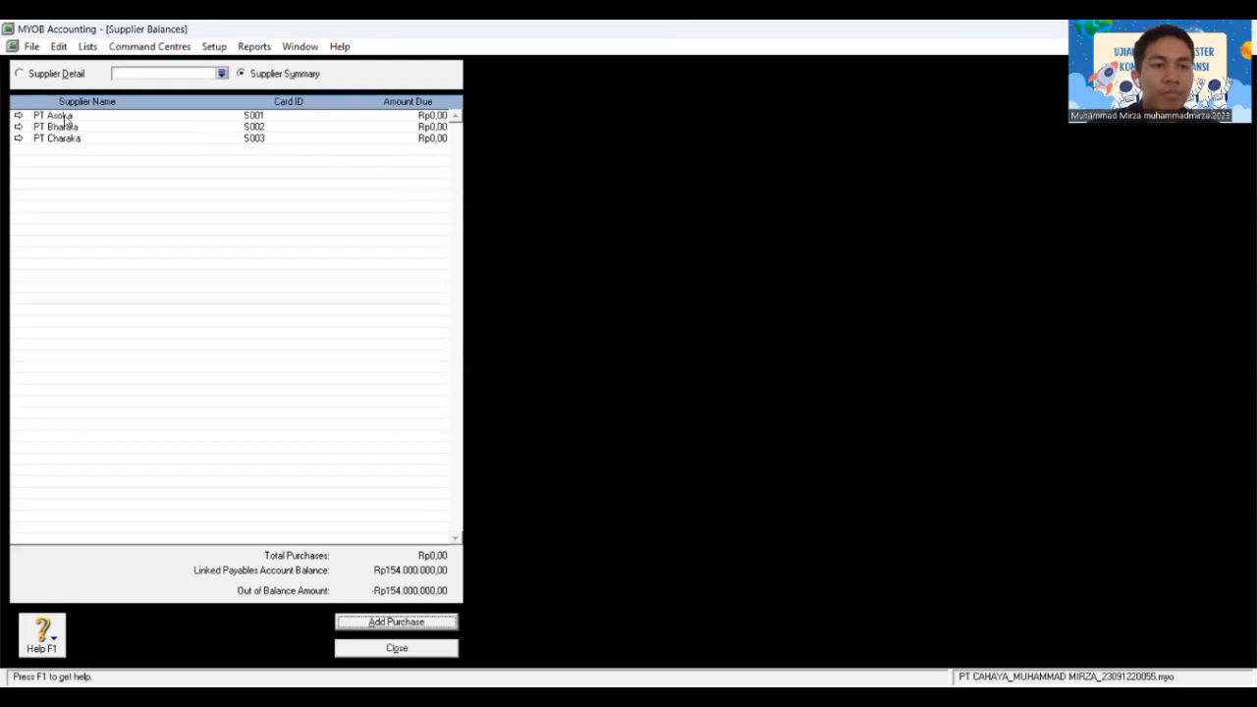
{"action": "left_click", "coordinate": [19, 116]}
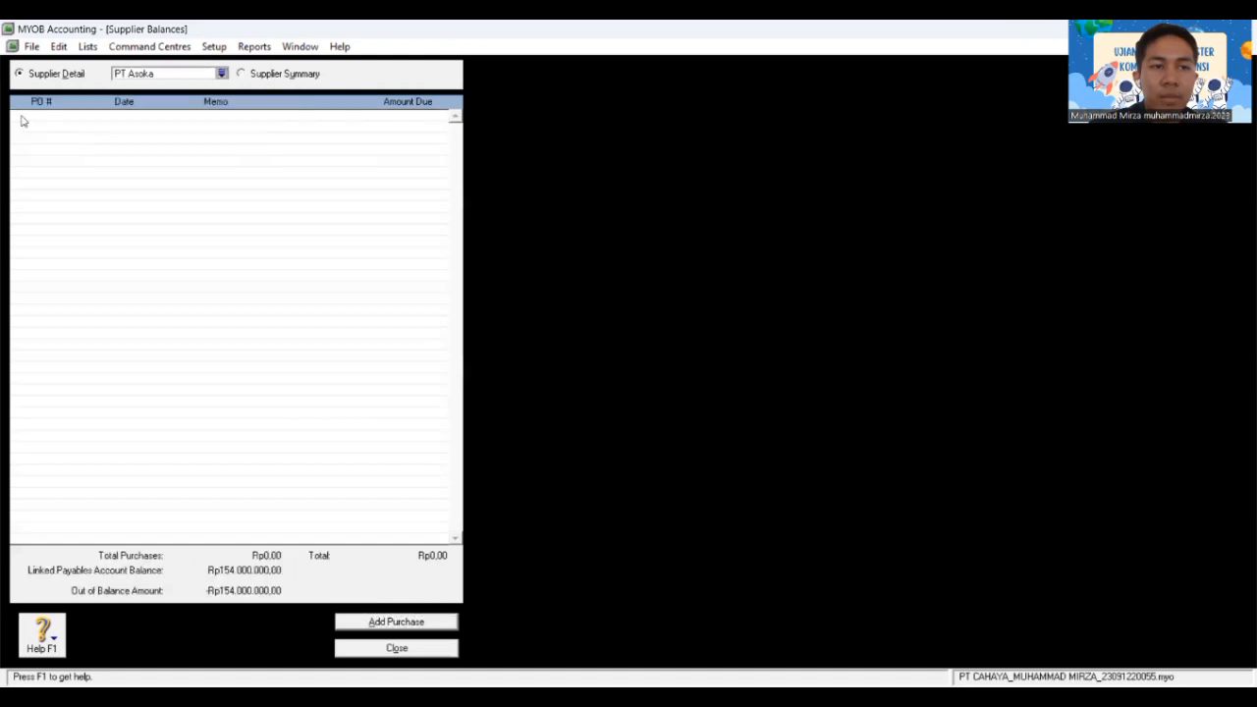
Step: Record PT Asoka's historical purchase NPB-11 dated 18/11/2018 for Rp44.000.000 including PPN
{"action": "left_click", "coordinate": [397, 622]}
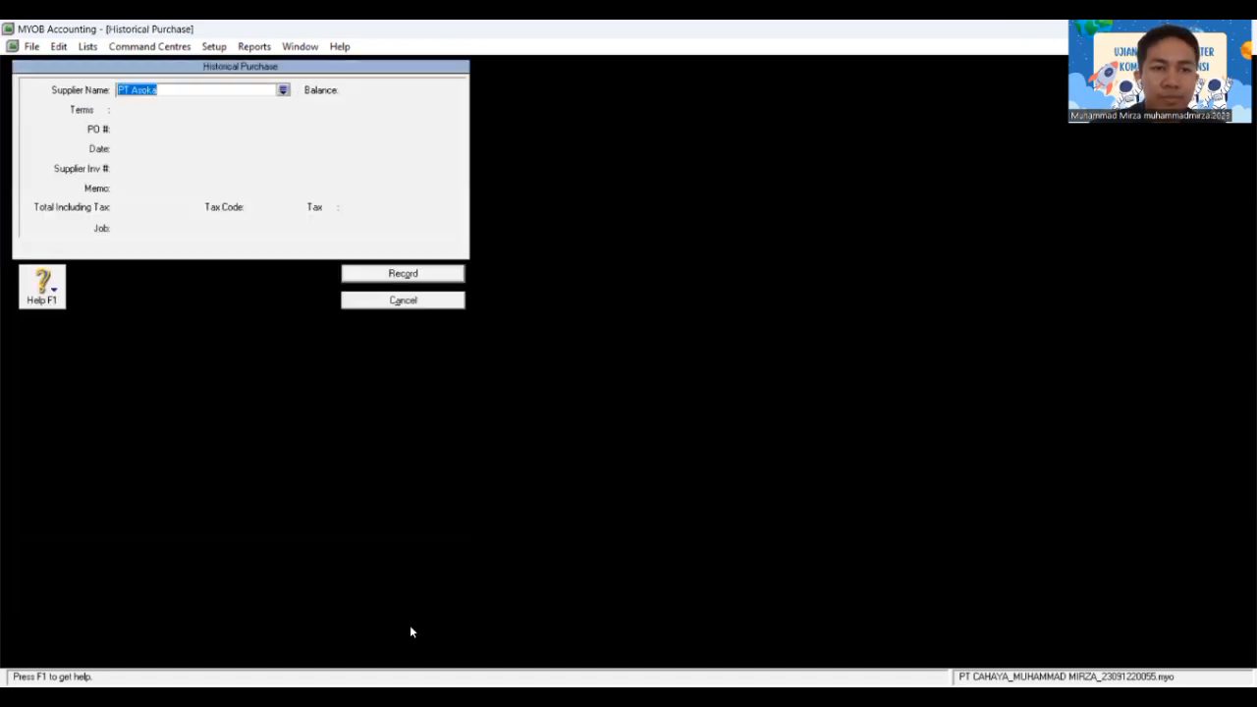
{"action": "left_click", "coordinate": [123, 132]}
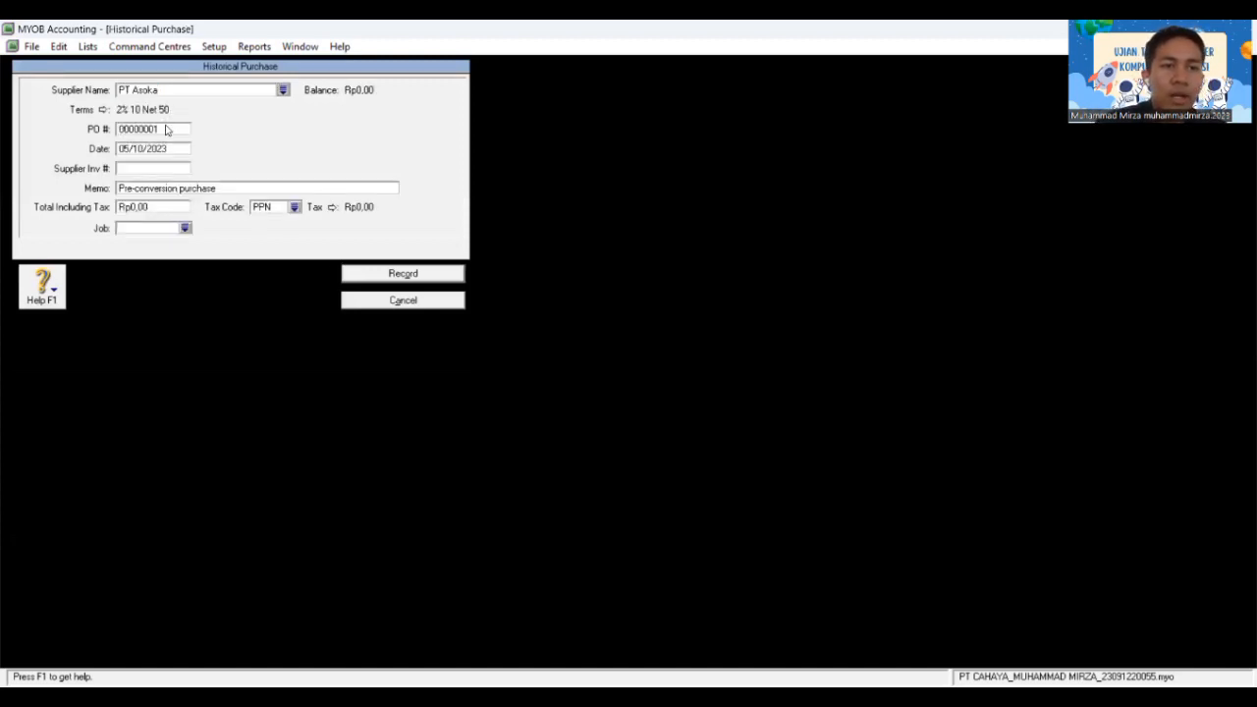
{"action": "left_click", "coordinate": [166, 129]}
{"action": "key", "text": "BackSpace"}
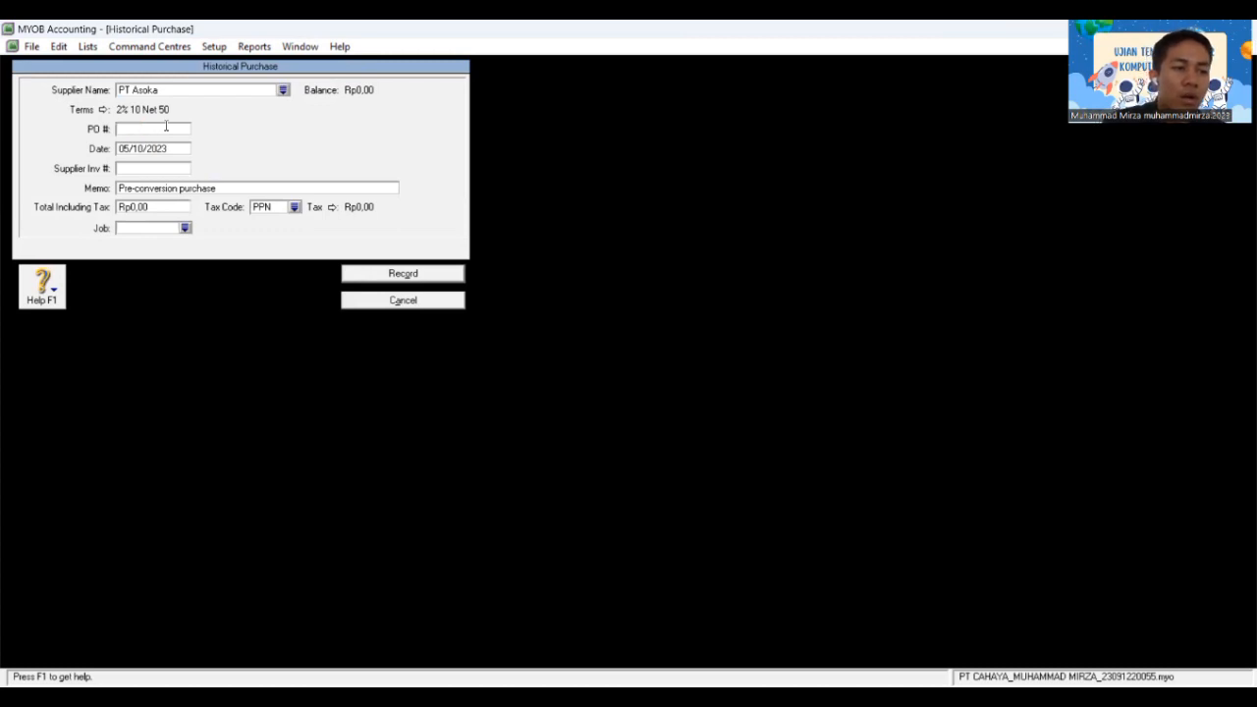
{"action": "type", "text": "NP"}
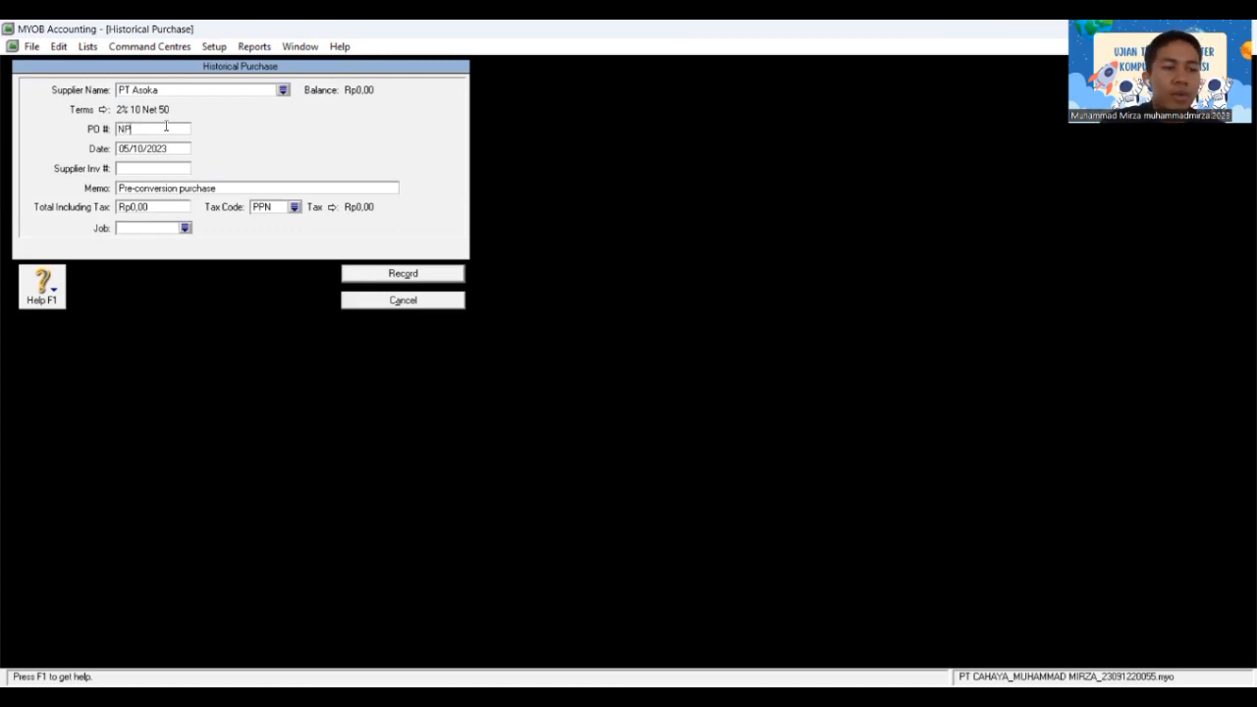
{"action": "type", "text": "B"}
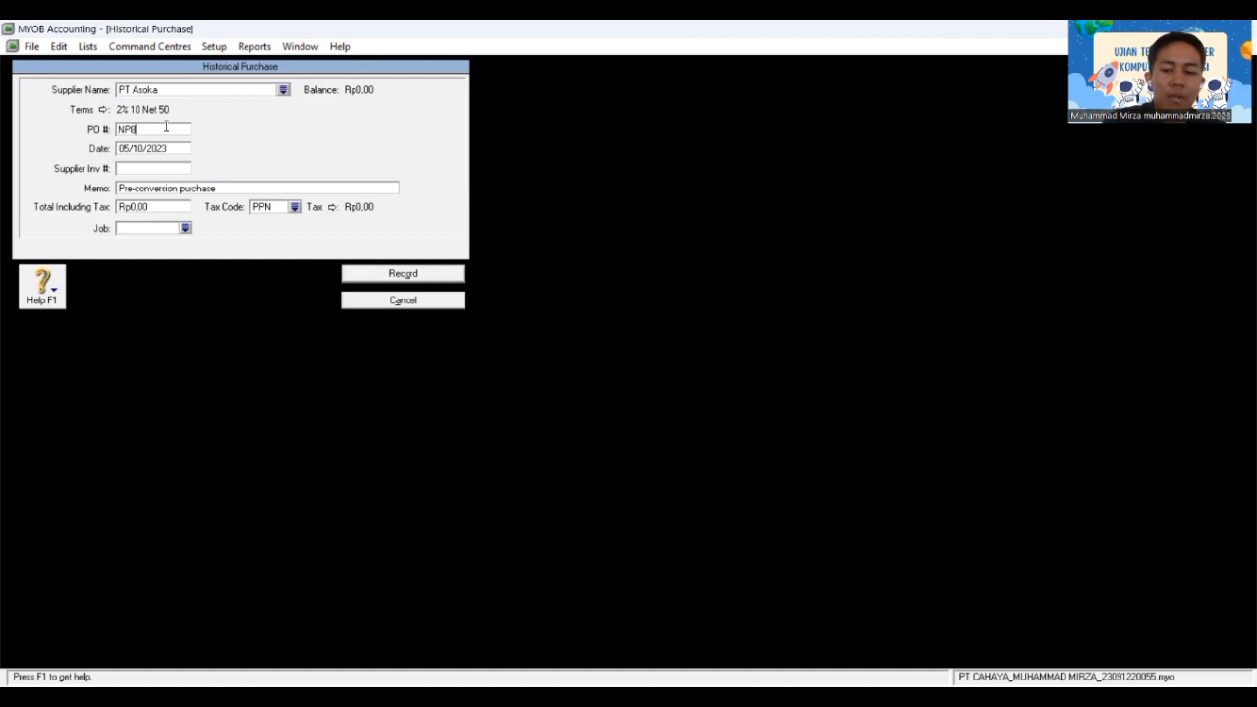
{"action": "type", "text": "-11"}
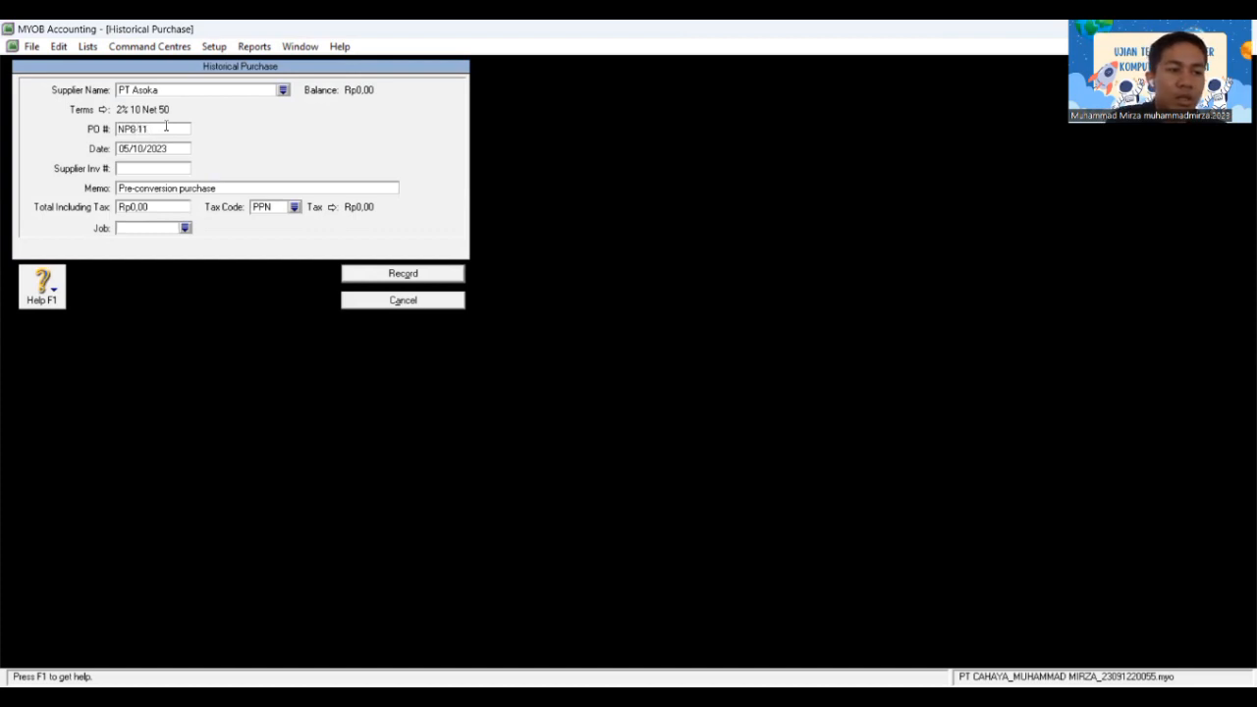
{"action": "key", "text": "Tab"}
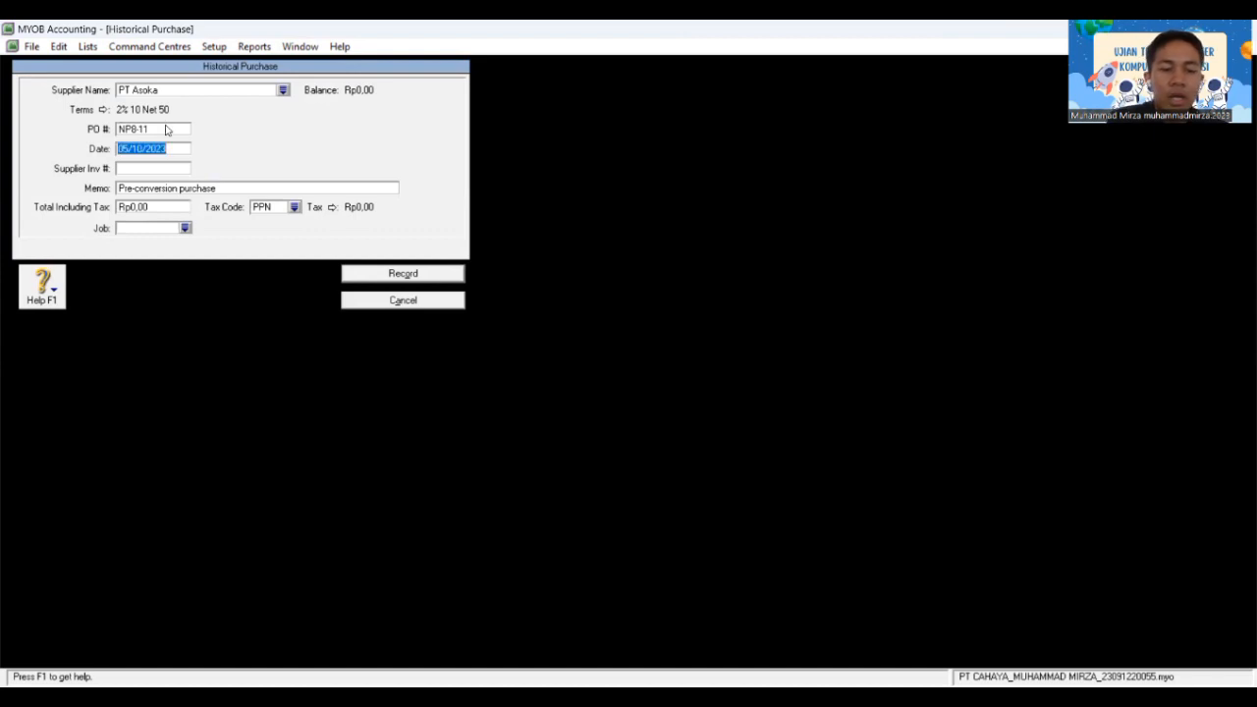
{"action": "type", "text": "18/"}
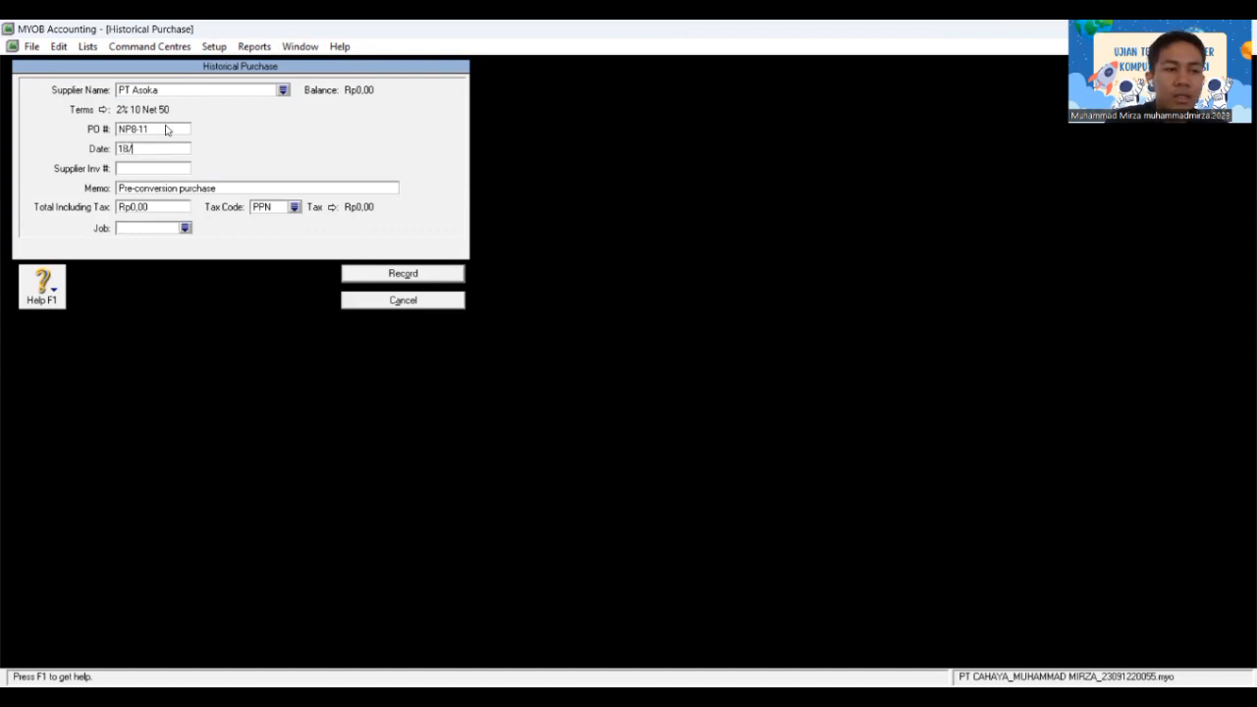
{"action": "type", "text": "11"}
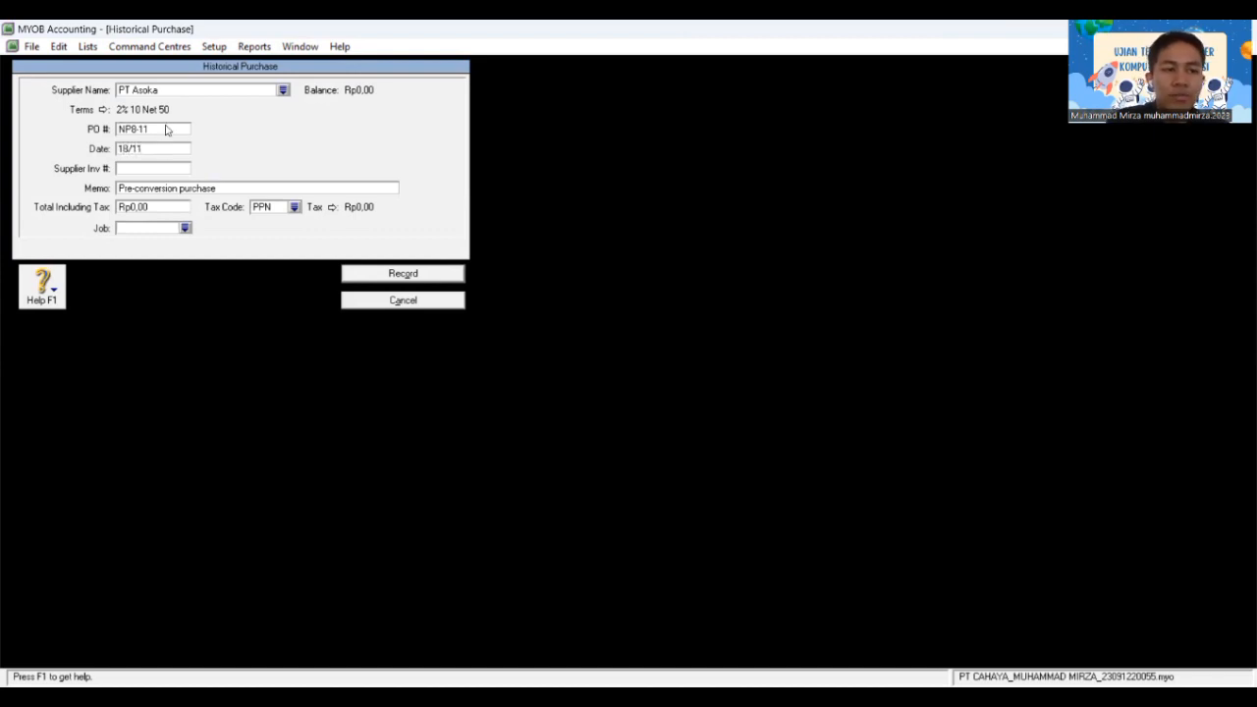
{"action": "type", "text": "/20"}
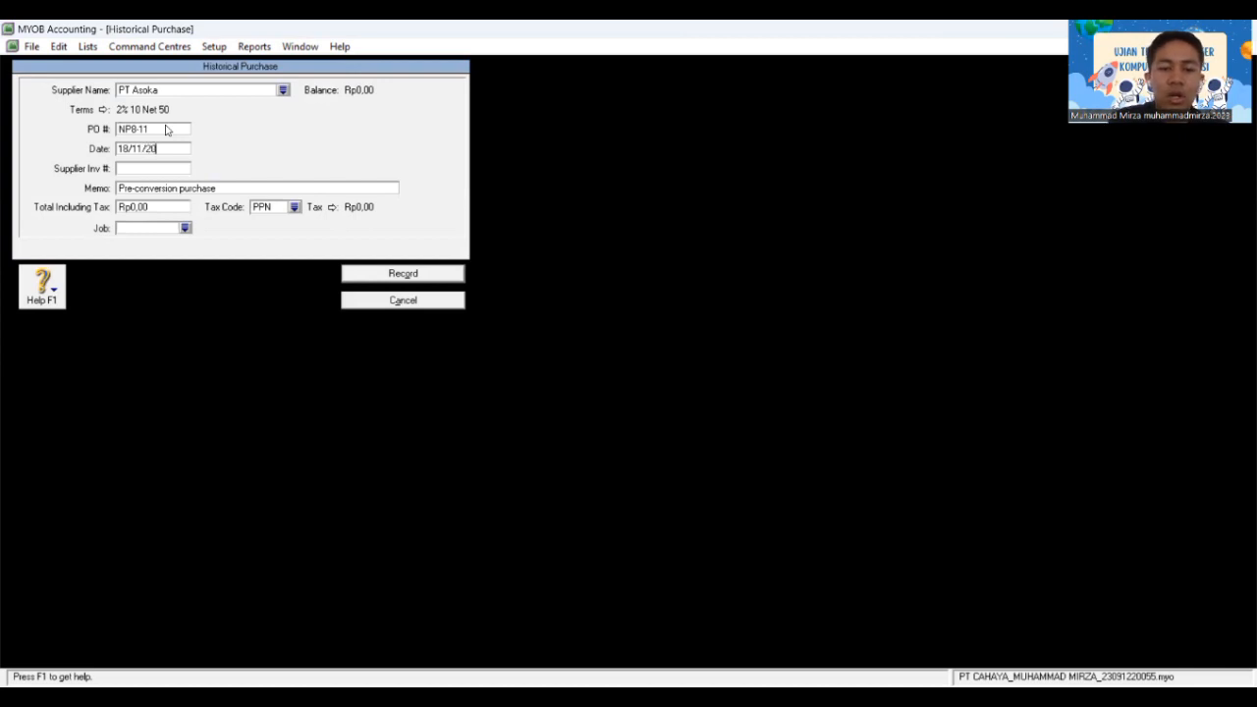
{"action": "type", "text": "18"}
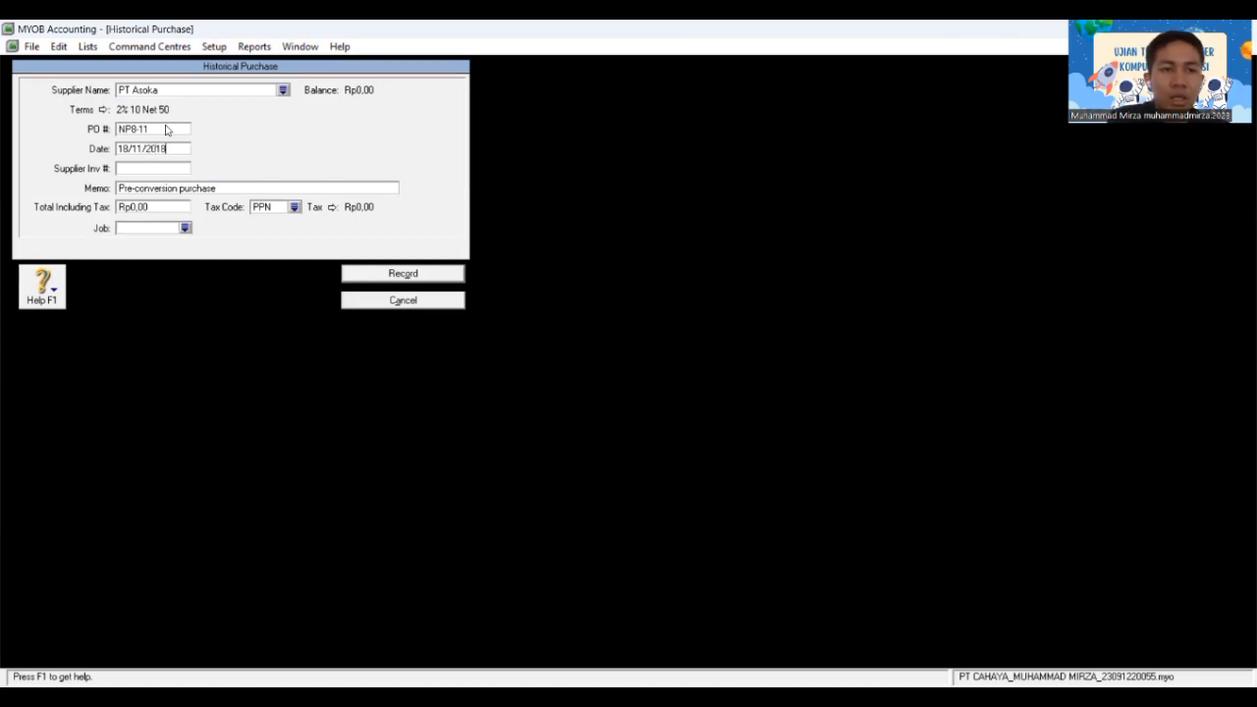
{"action": "key", "text": "Tab"}
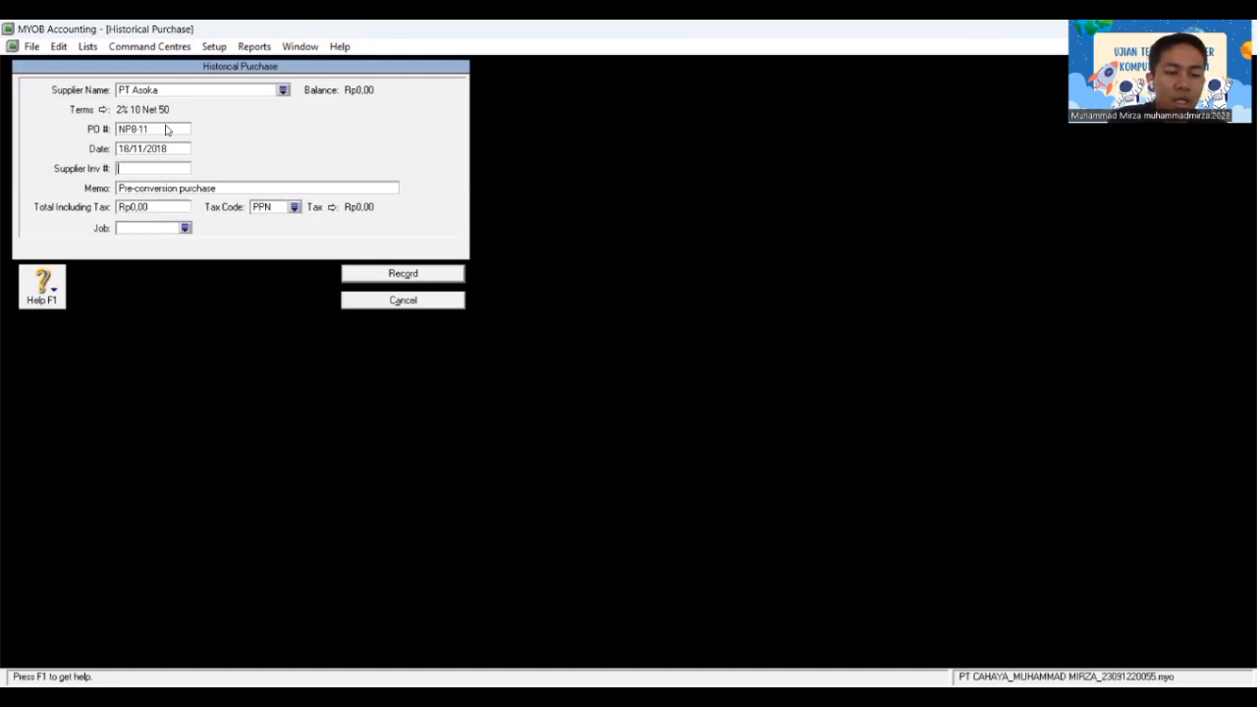
{"action": "key", "text": "Tab"}
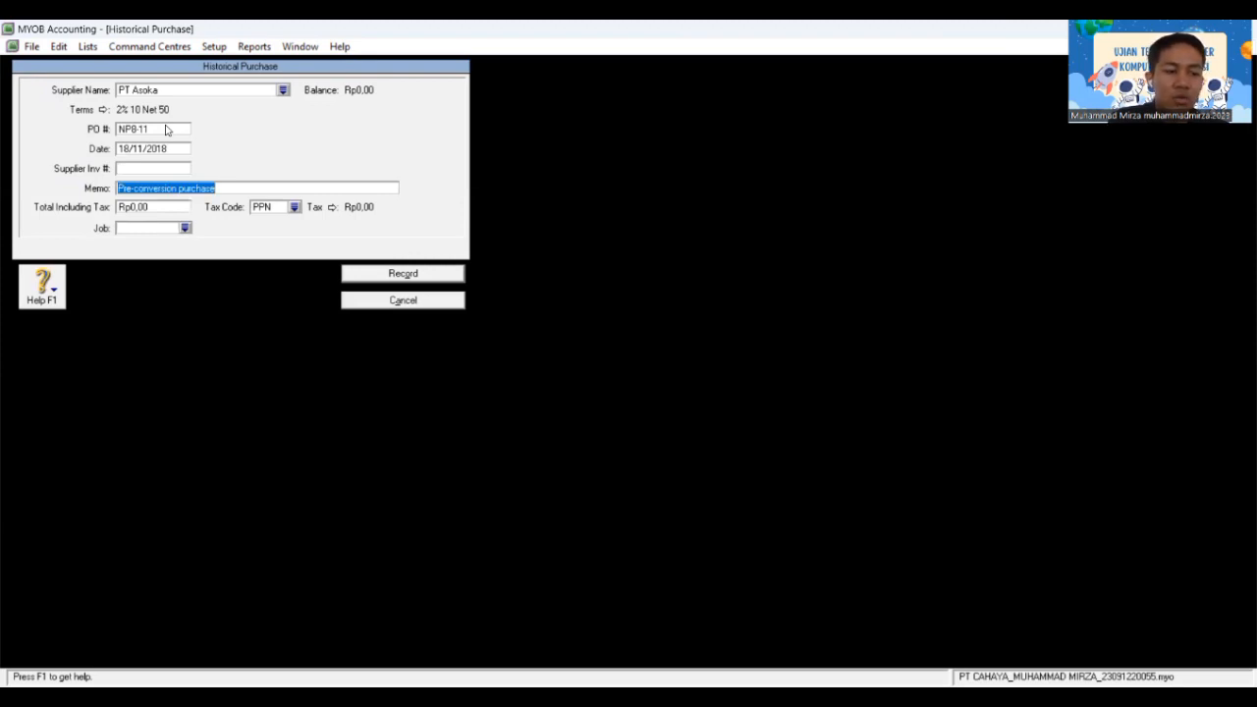
{"action": "key", "text": "Tab"}
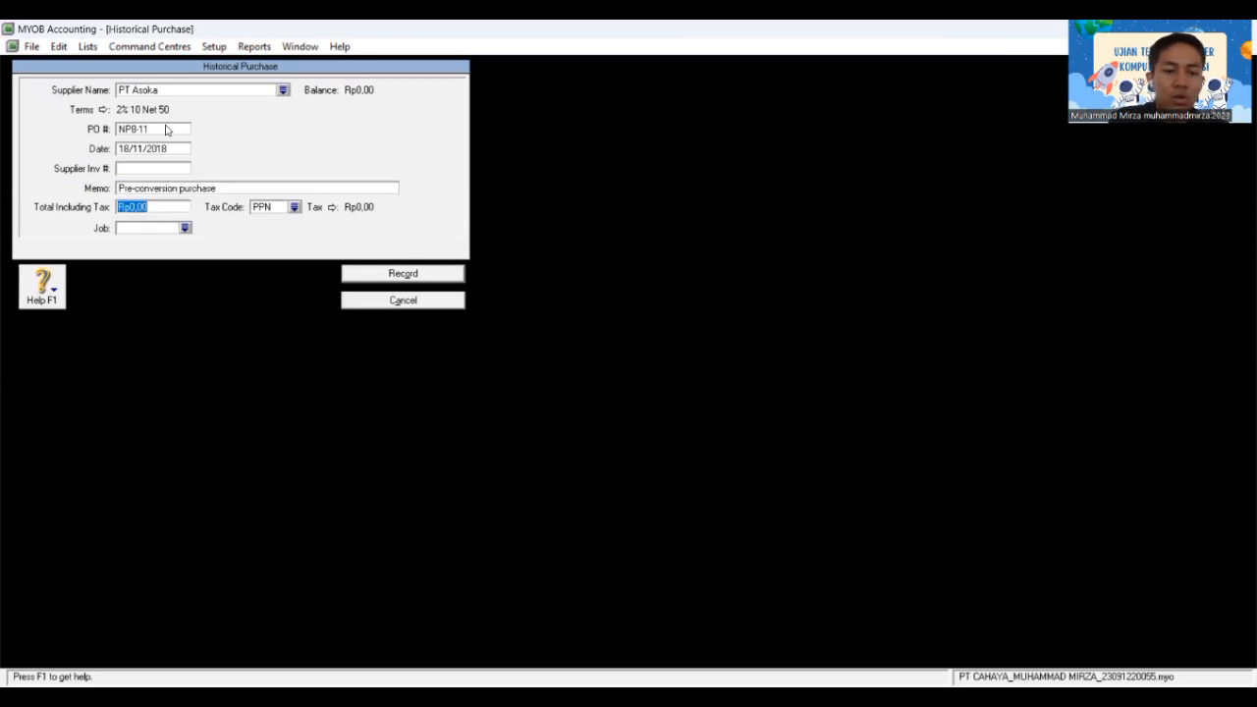
{"action": "type", "text": "4"}
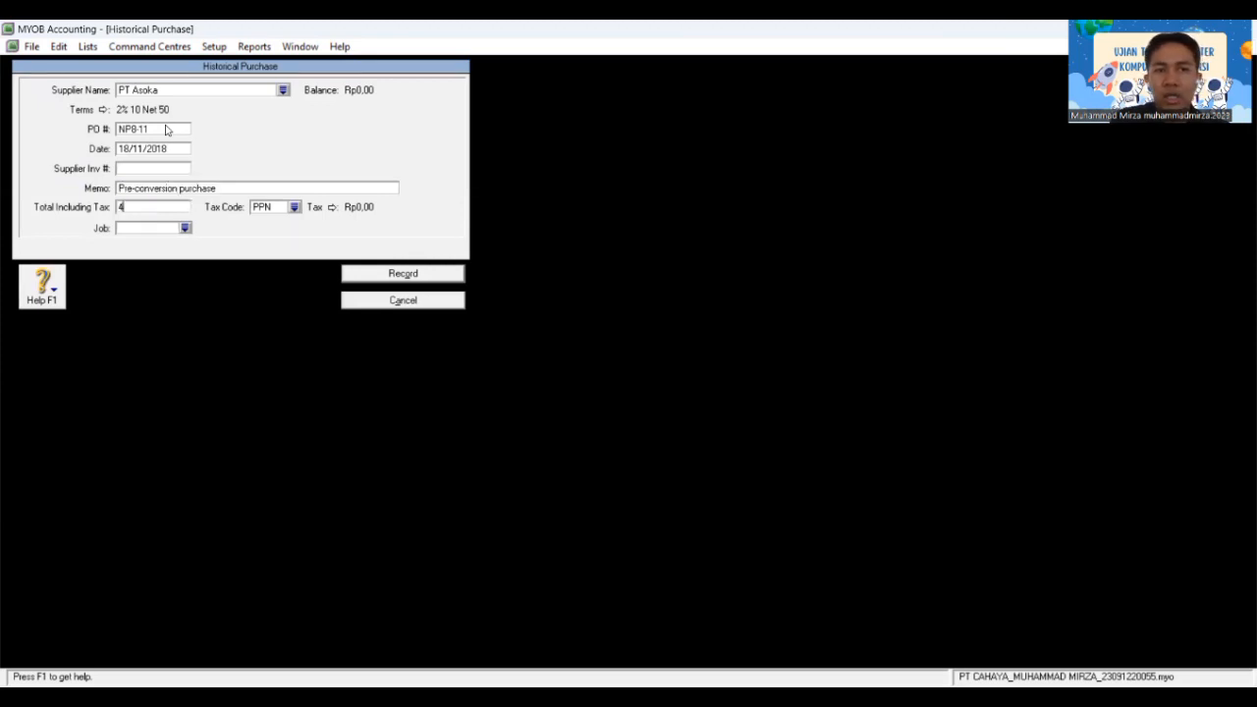
{"action": "type", "text": "400"}
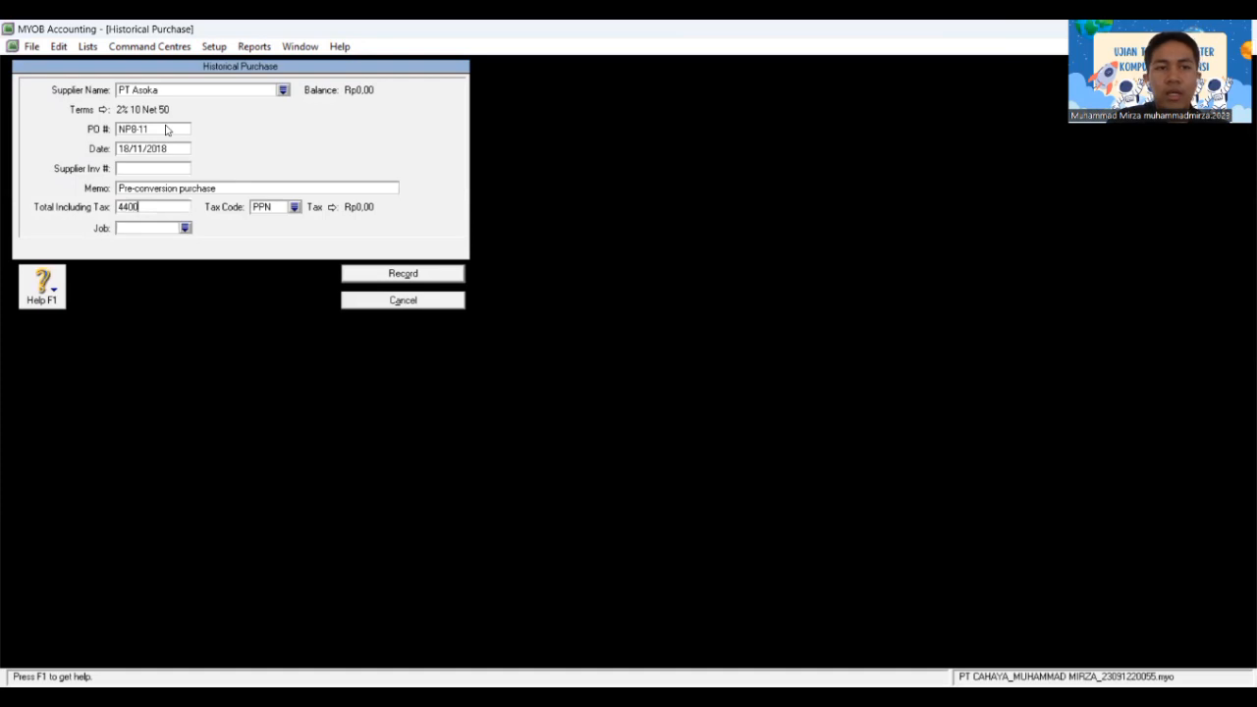
{"action": "type", "text": "0"}
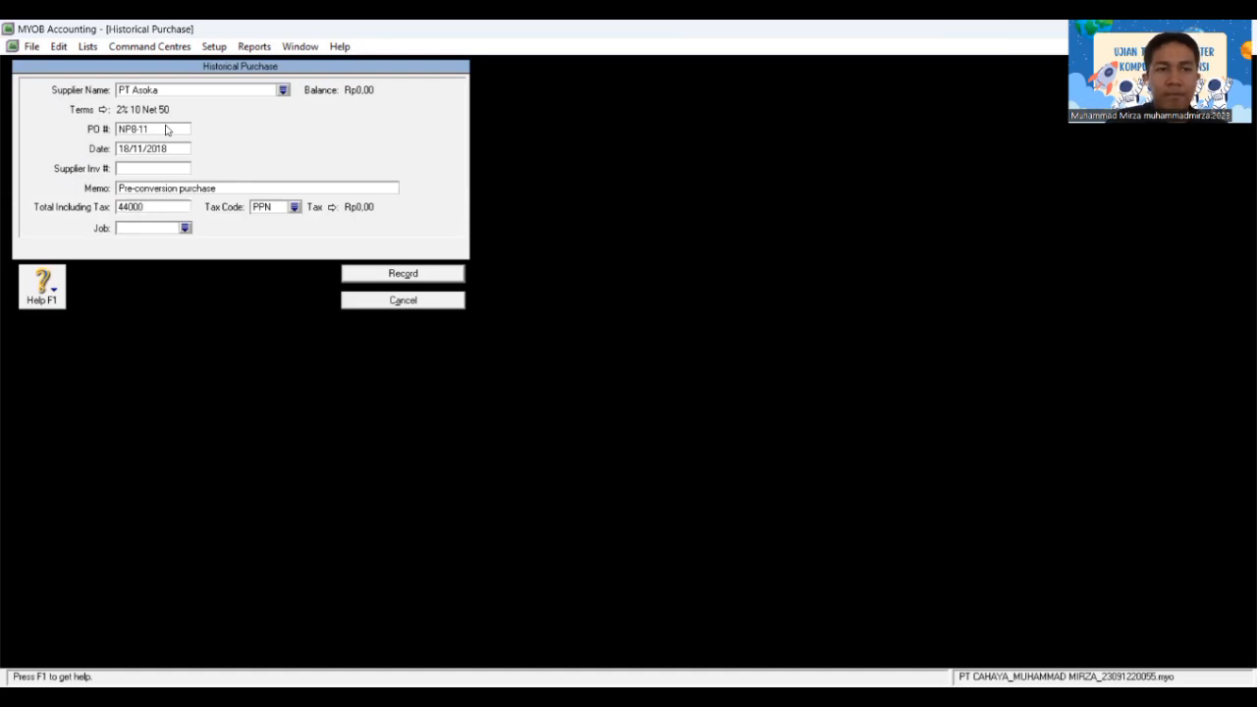
{"action": "type", "text": "000"}
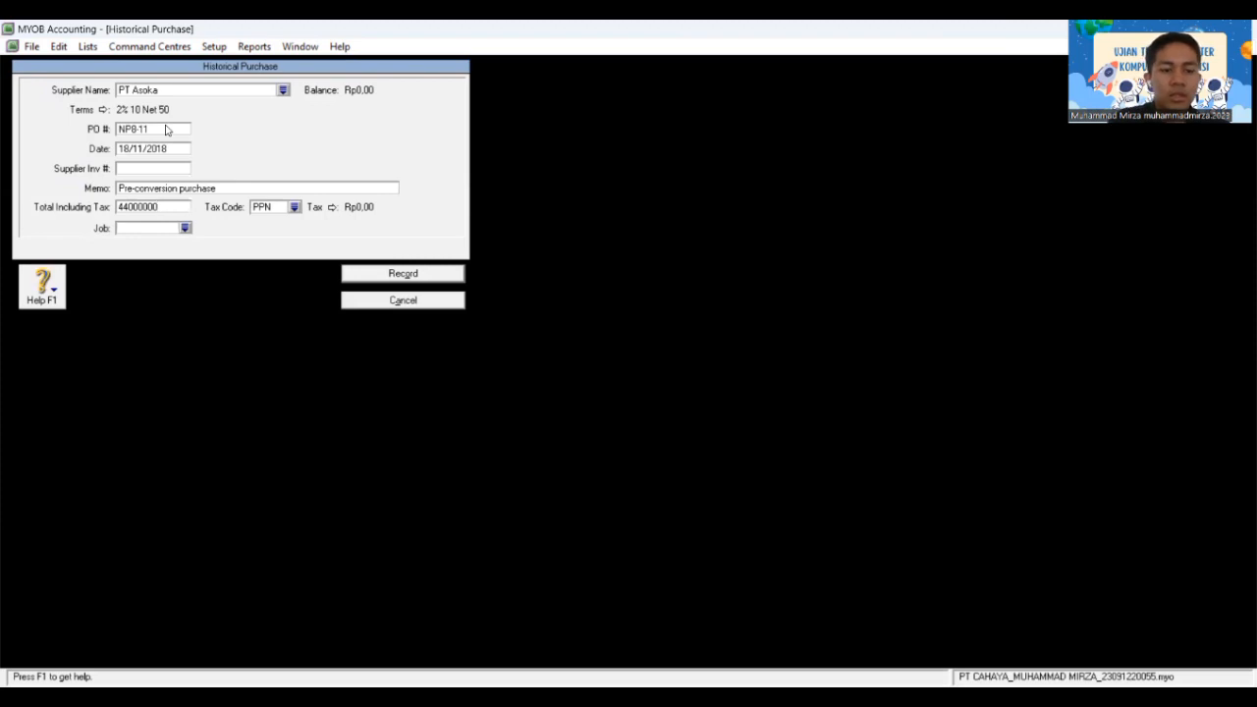
{"action": "key", "text": "Tab"}
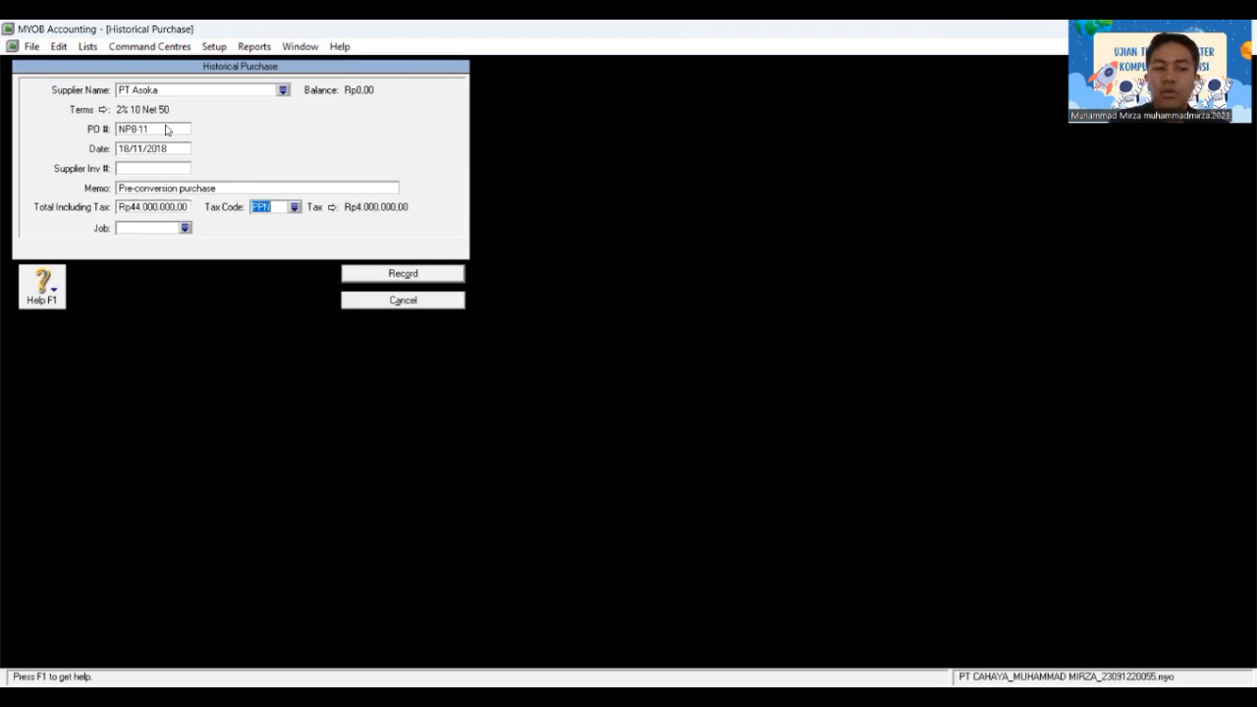
{"action": "left_click", "coordinate": [423, 281]}
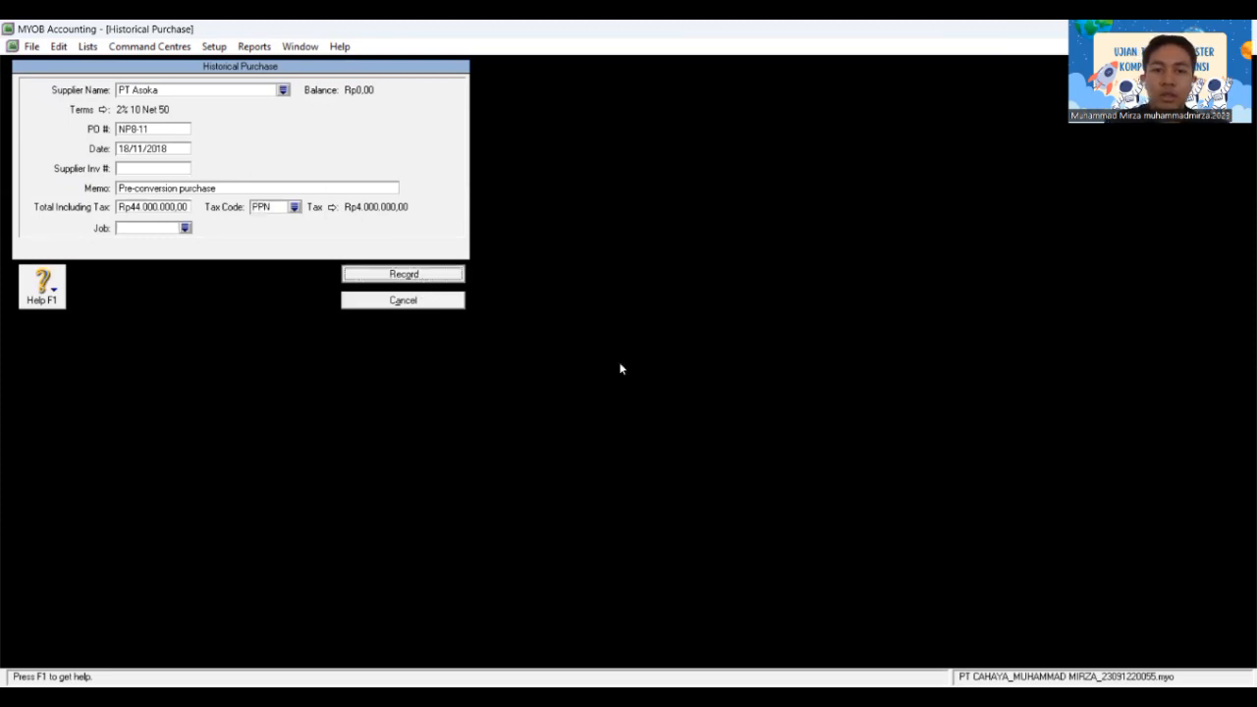
Step: Dismiss the note, check PT Bharata's outstanding purchases, then close Supplier Balances
{"action": "left_click", "coordinate": [637, 416]}
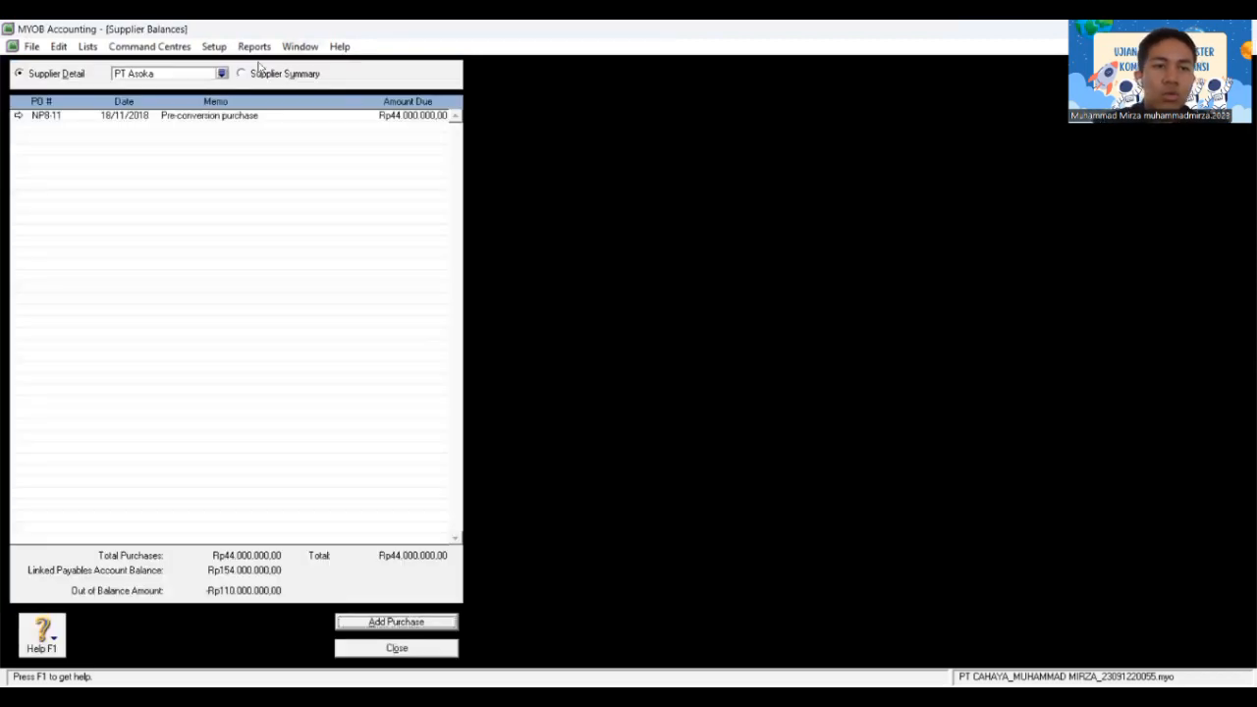
{"action": "left_click", "coordinate": [222, 74]}
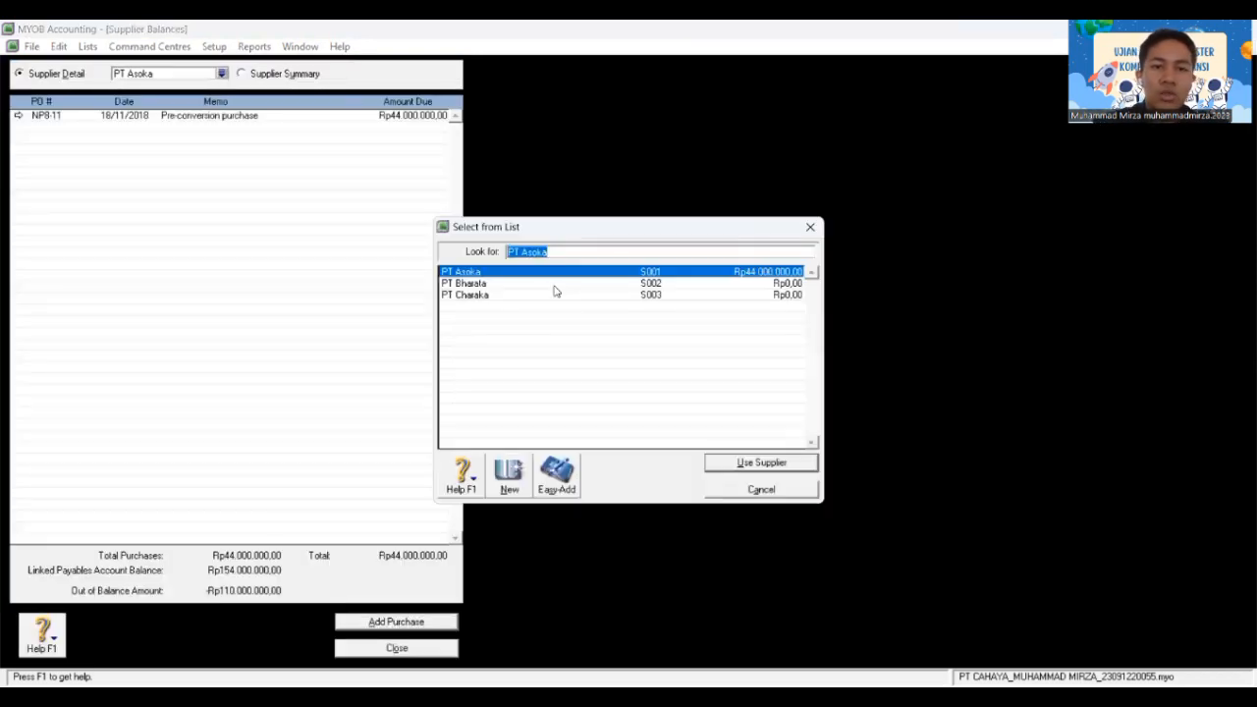
{"action": "left_click", "coordinate": [530, 283]}
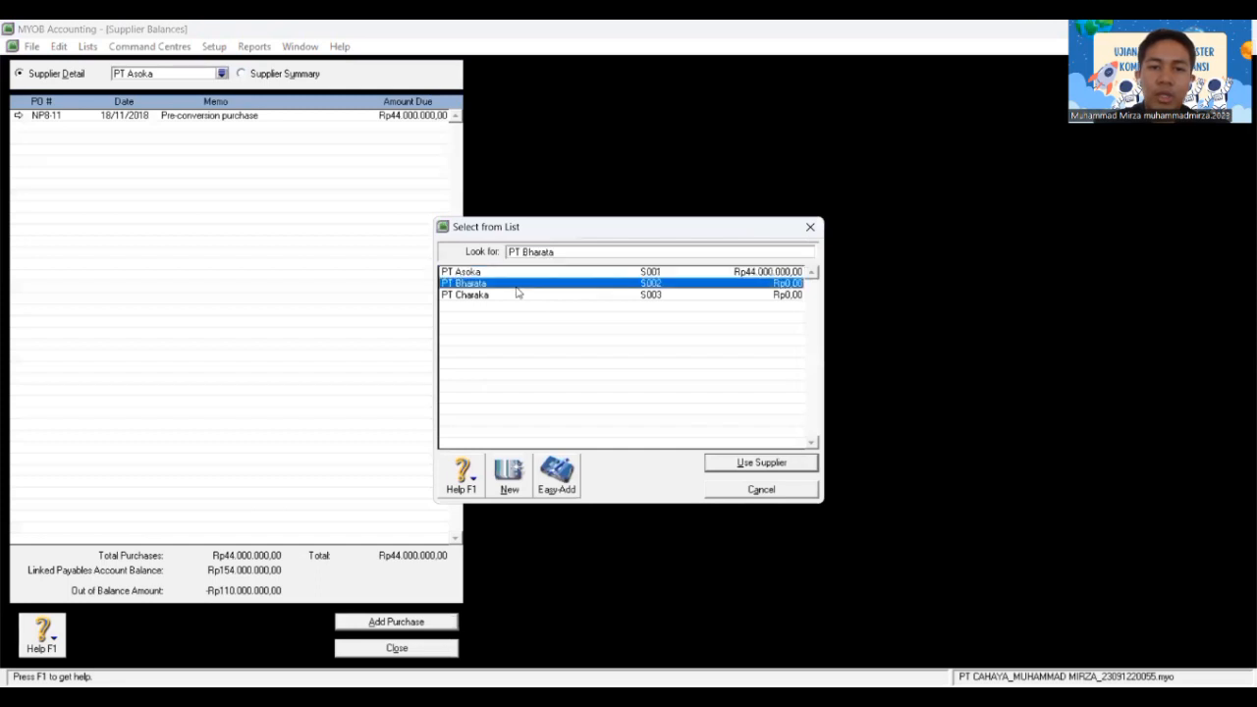
{"action": "left_click", "coordinate": [764, 463]}
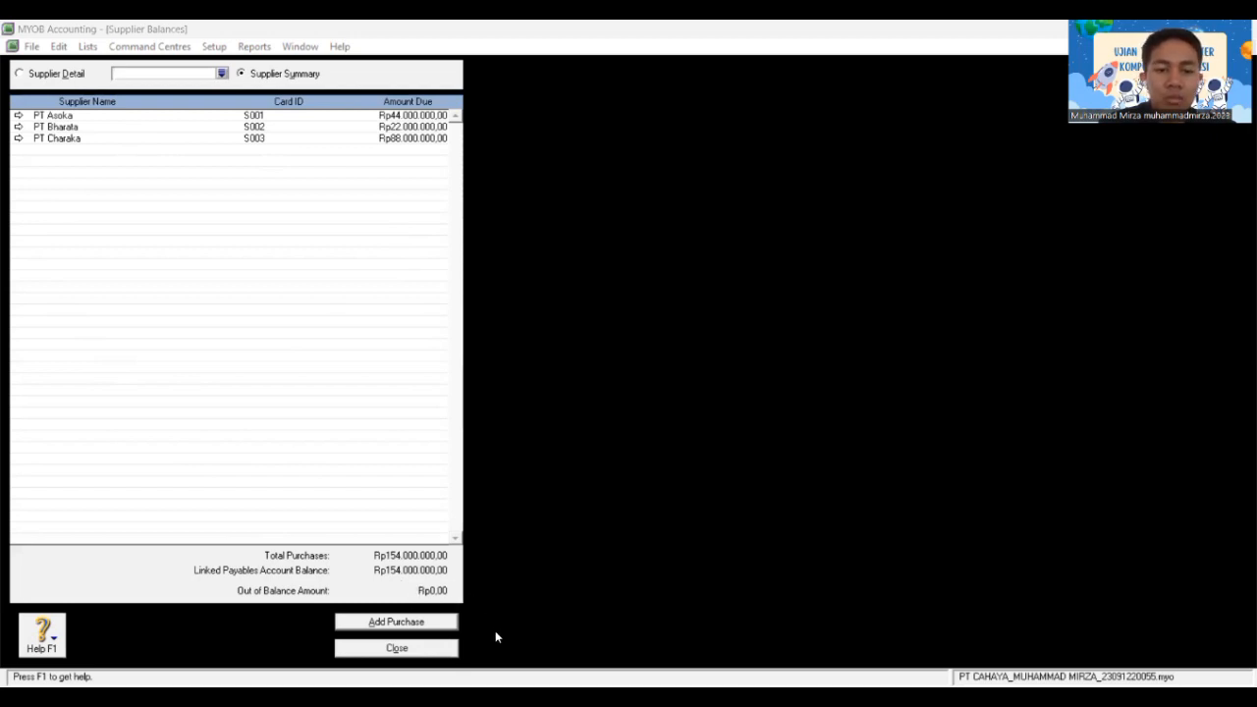
{"action": "left_click", "coordinate": [435, 646]}
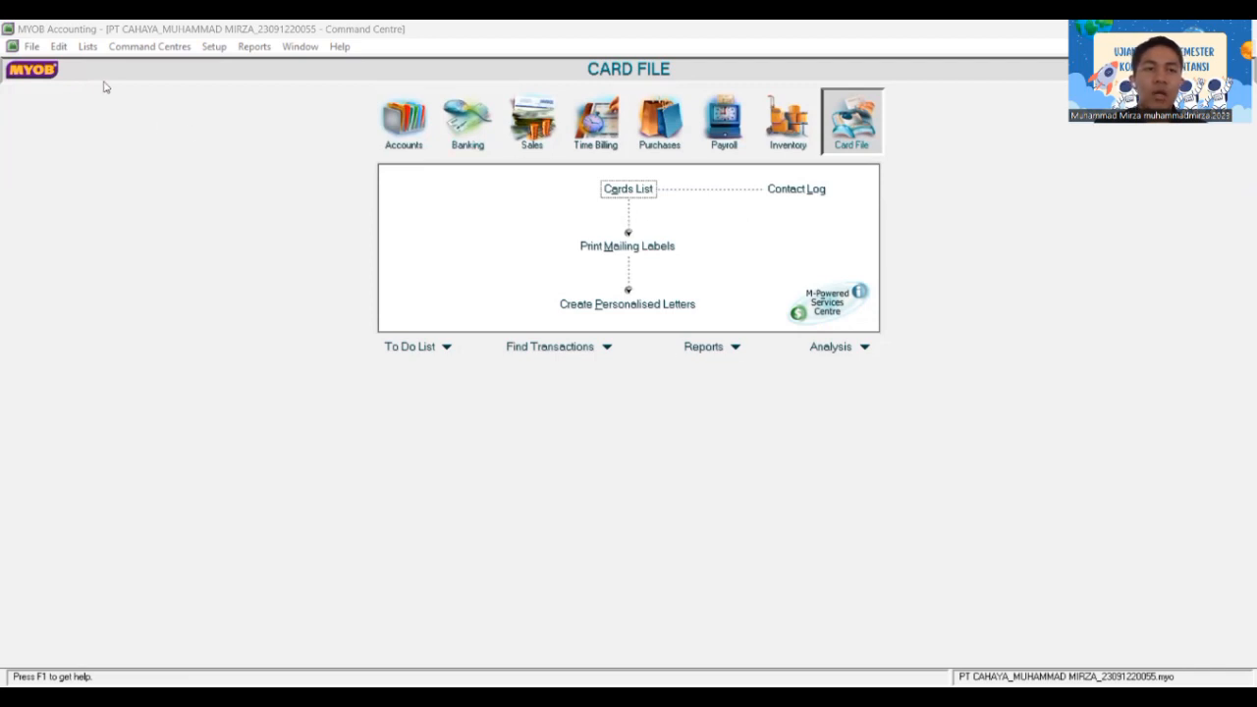
Step: Start a new item AU-N06 named Accu-Check in the Items List
{"action": "left_click", "coordinate": [87, 47]}
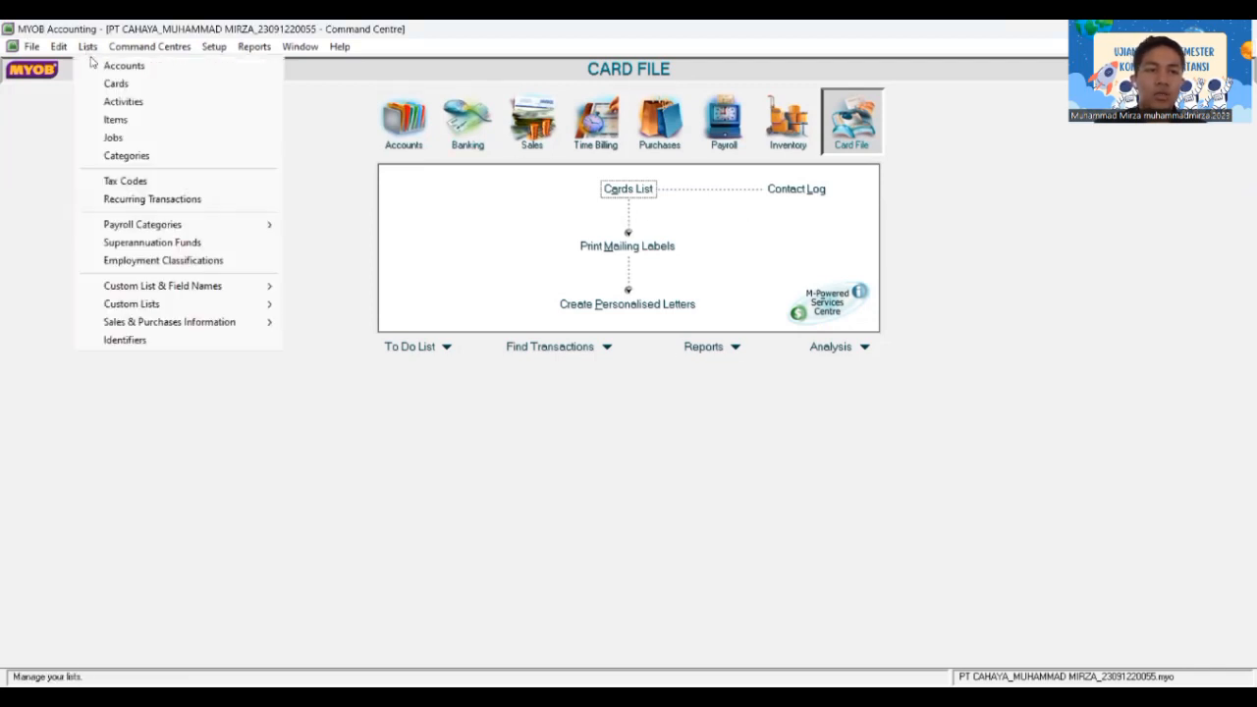
{"action": "left_click", "coordinate": [116, 119]}
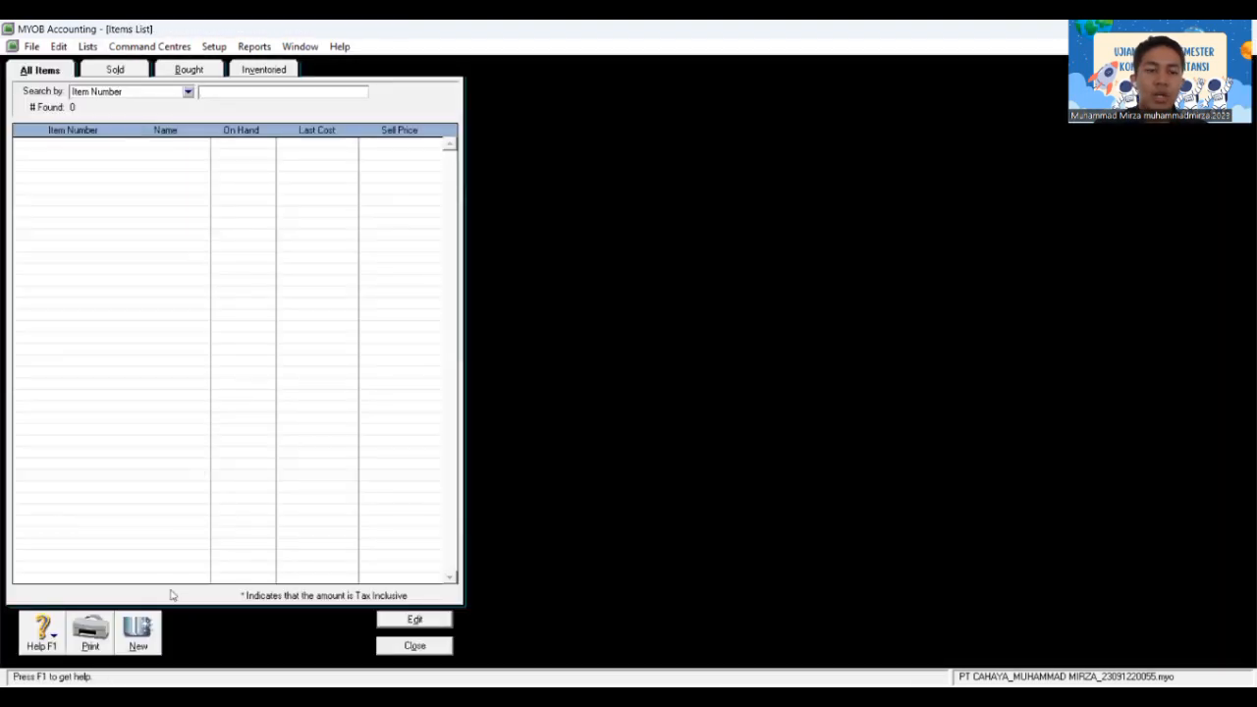
{"action": "left_click", "coordinate": [138, 632]}
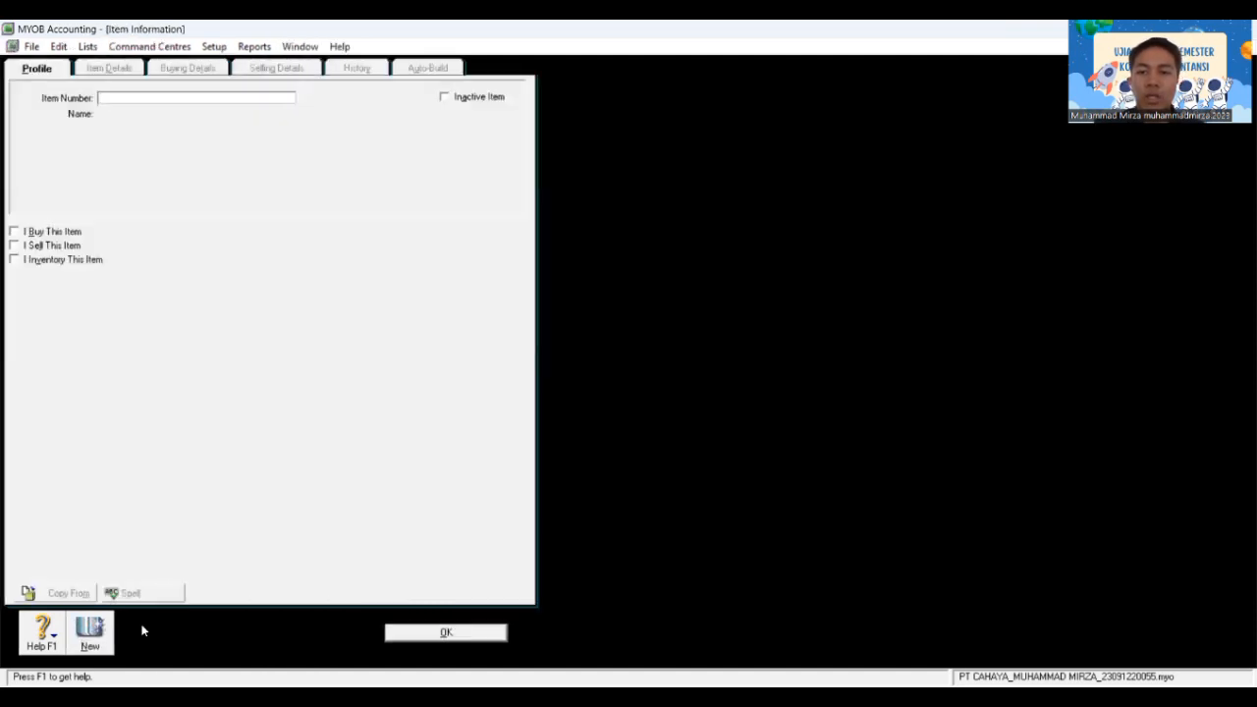
{"action": "type", "text": "AU"}
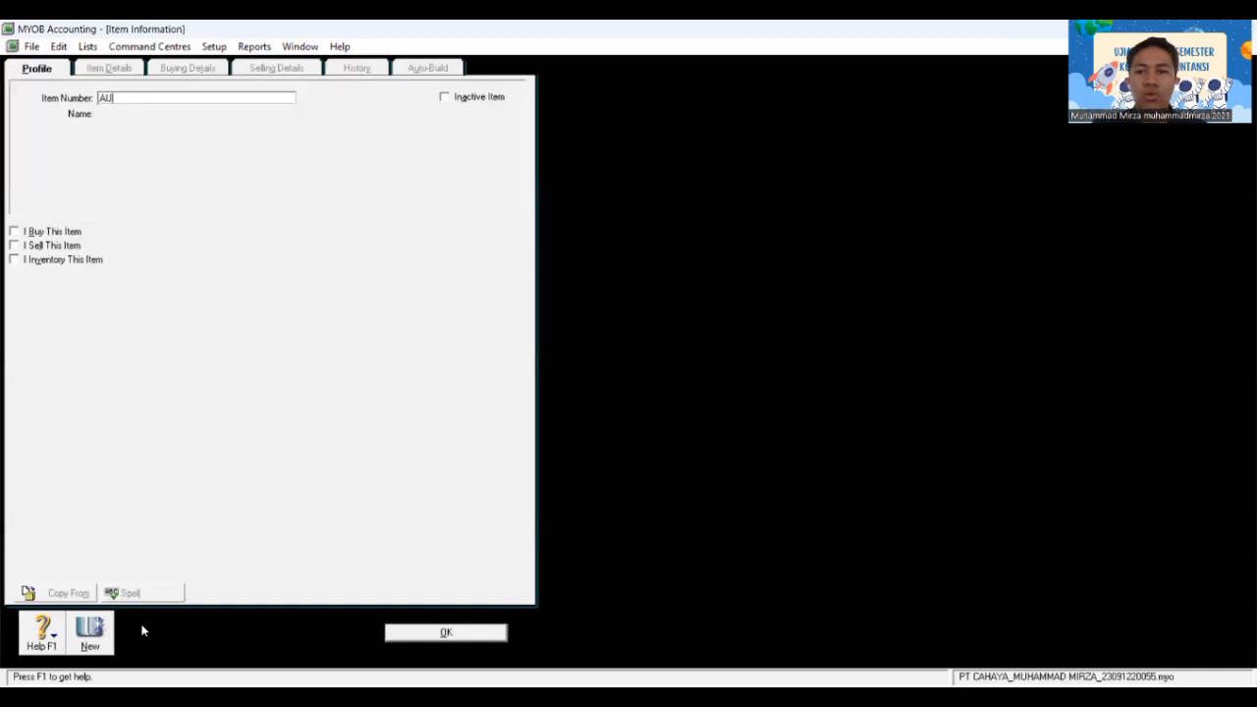
{"action": "type", "text": "-N"}
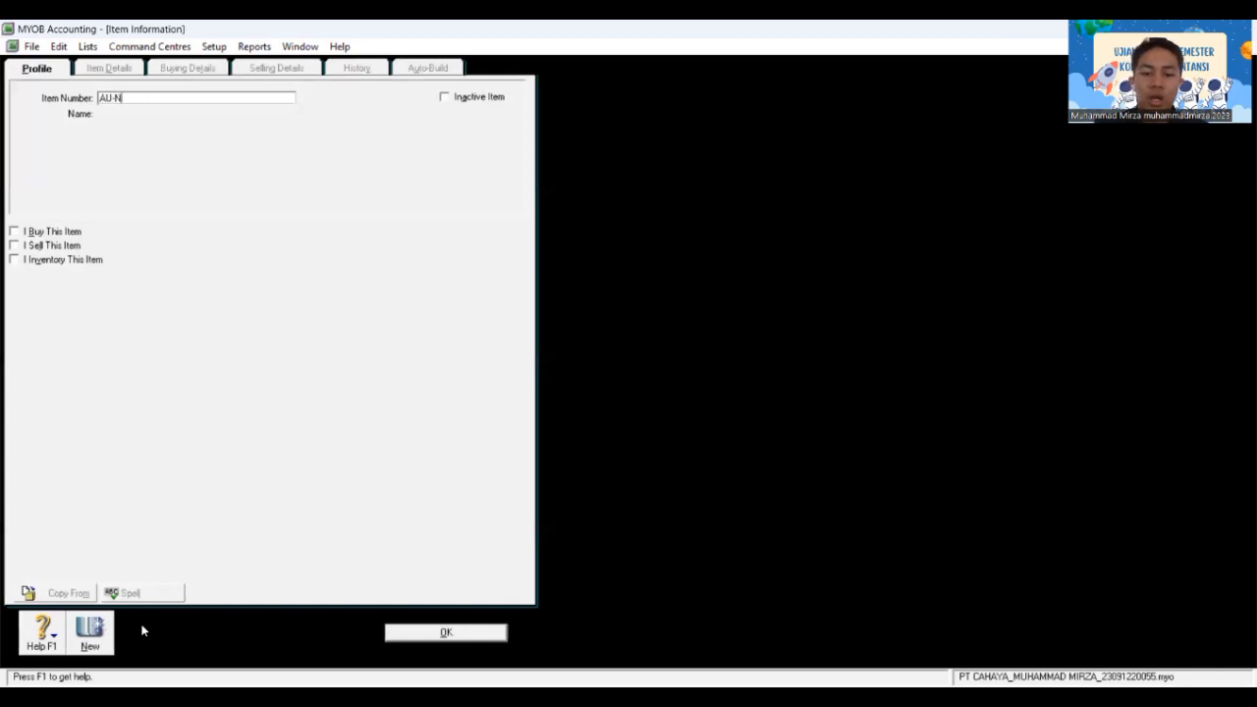
{"action": "type", "text": "06"}
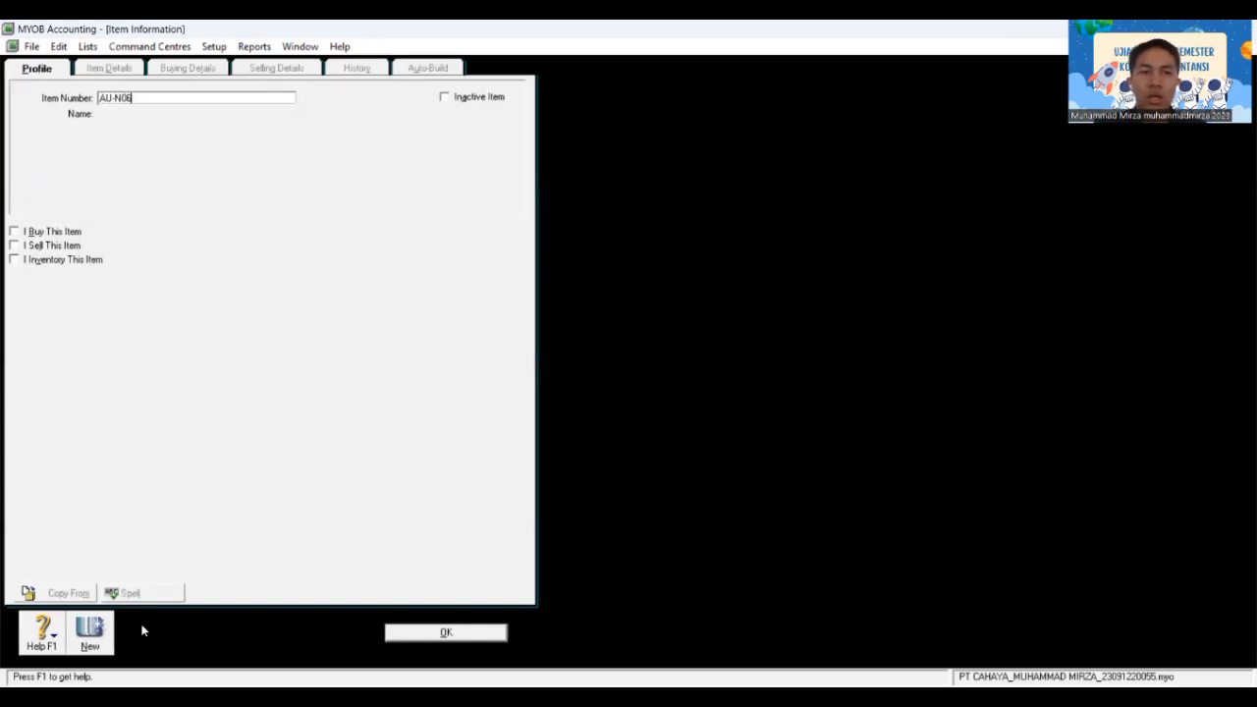
{"action": "key", "text": "Tab"}
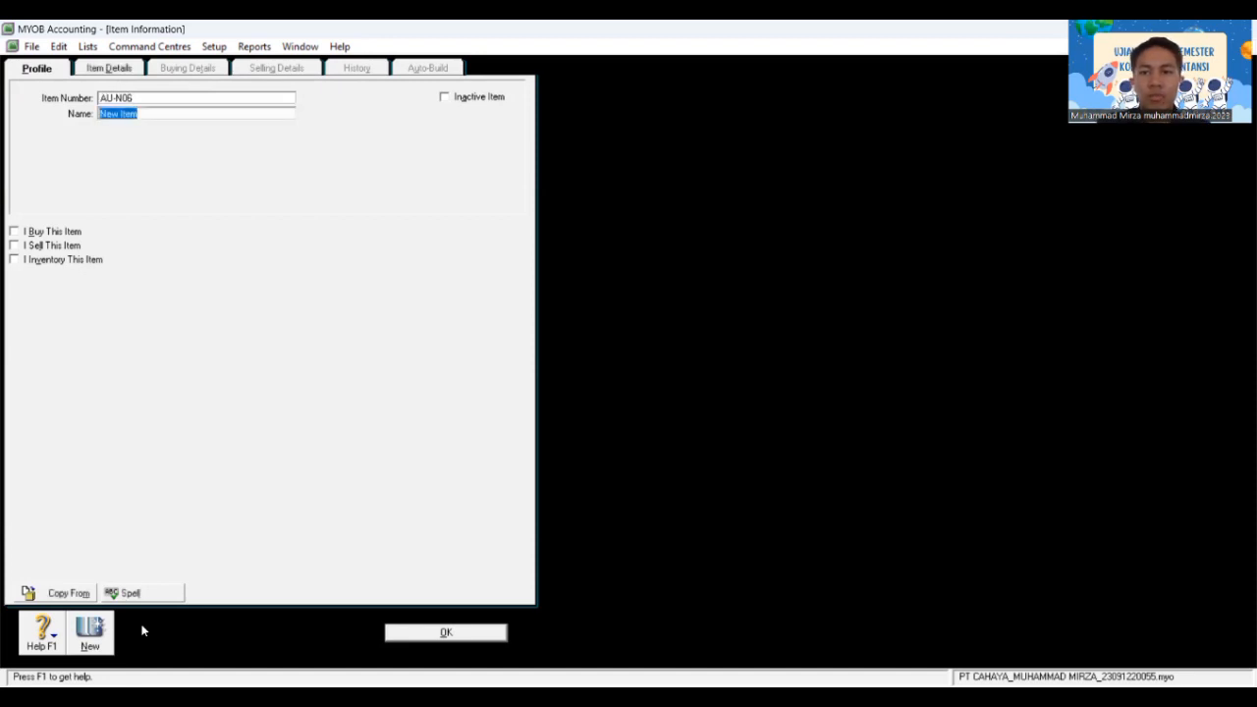
{"action": "type", "text": "Acc"}
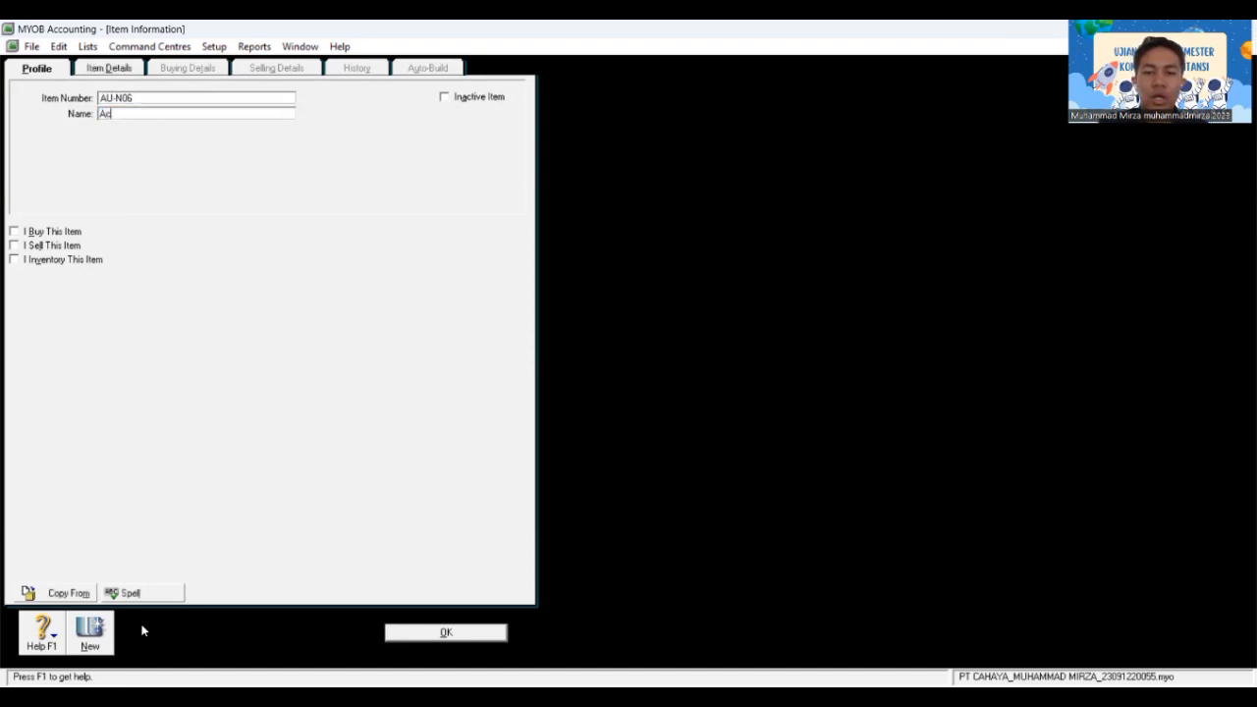
{"action": "type", "text": "-Chec"}
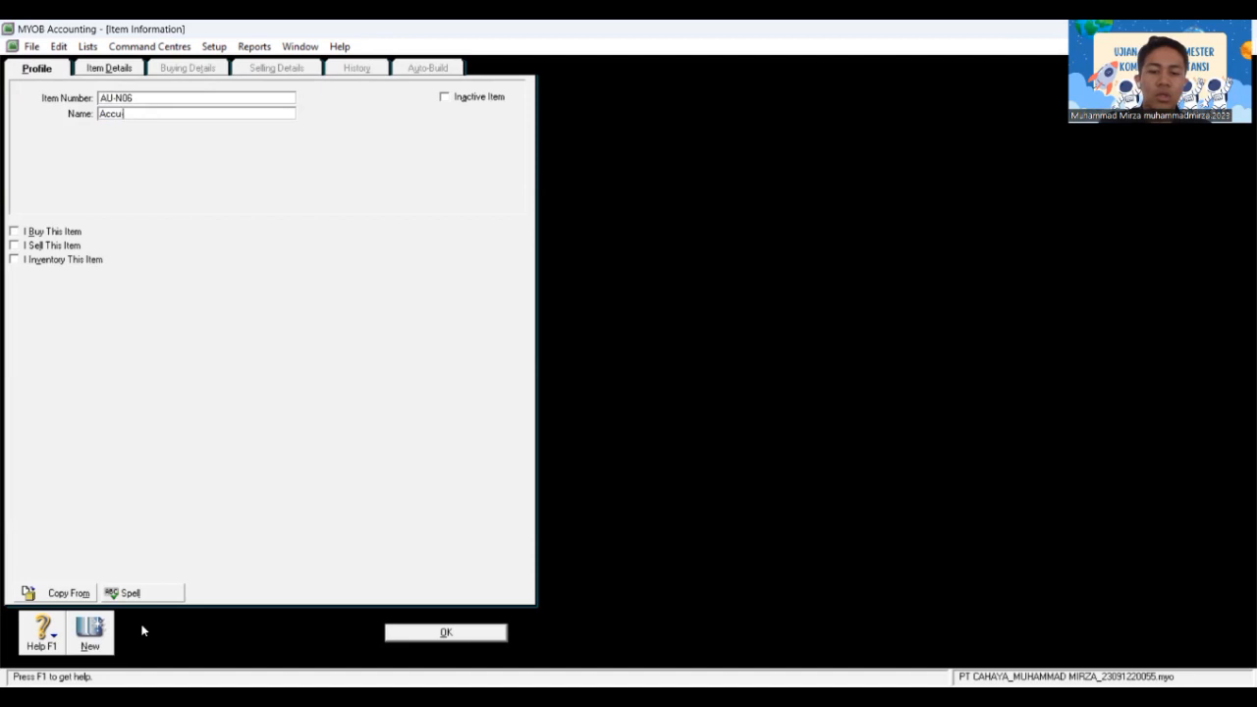
{"action": "type", "text": "k"}
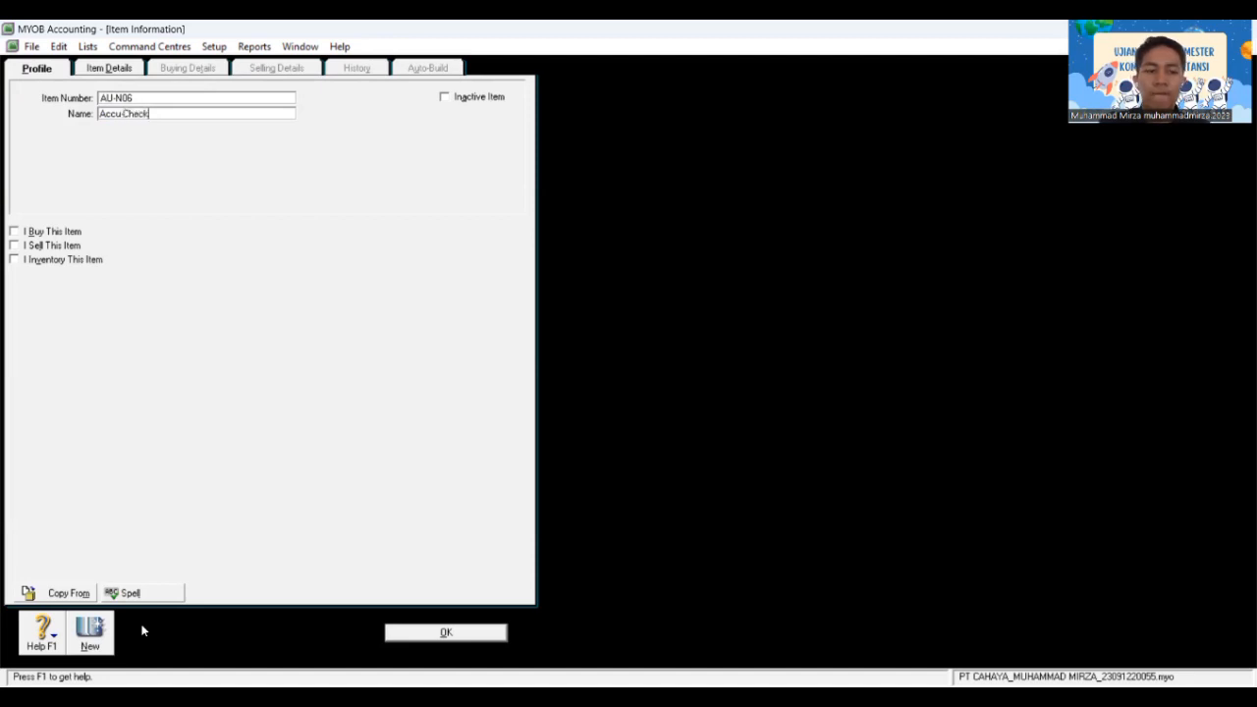
{"action": "key", "text": "Tab"}
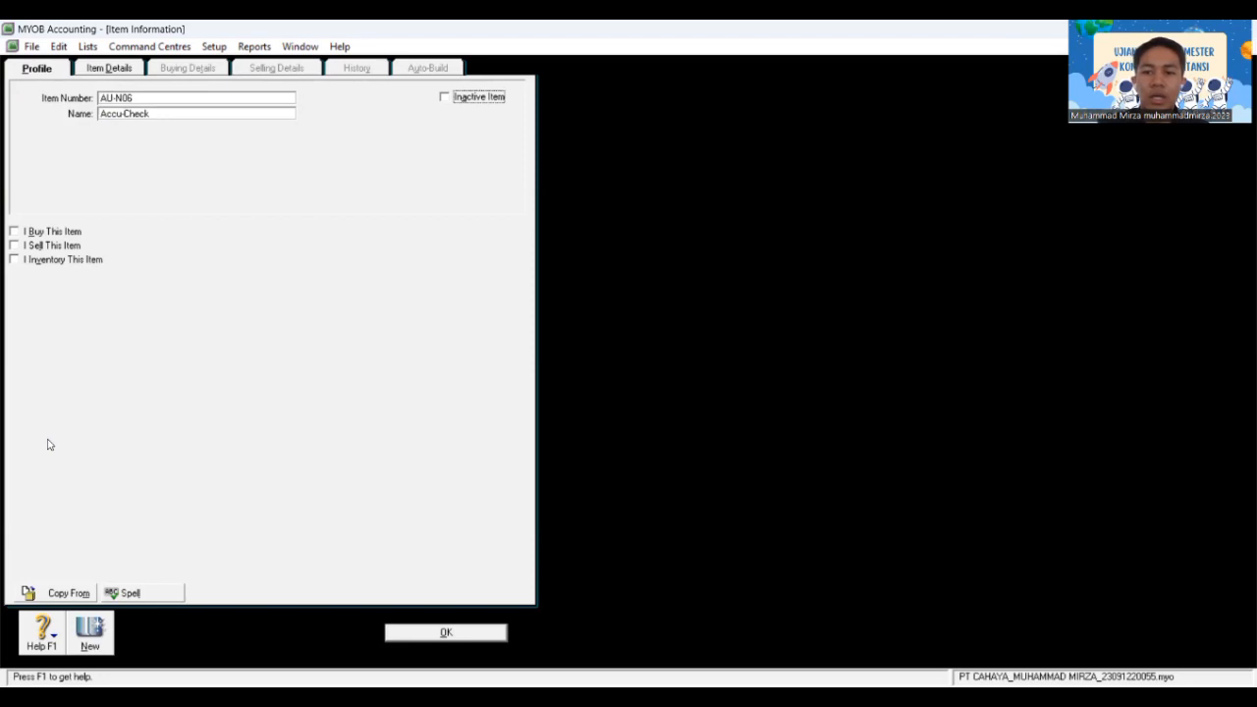
Step: Mark Accu-Check as bought and sold, with accounts 5-1100 and 4-1100
{"action": "left_click", "coordinate": [13, 233]}
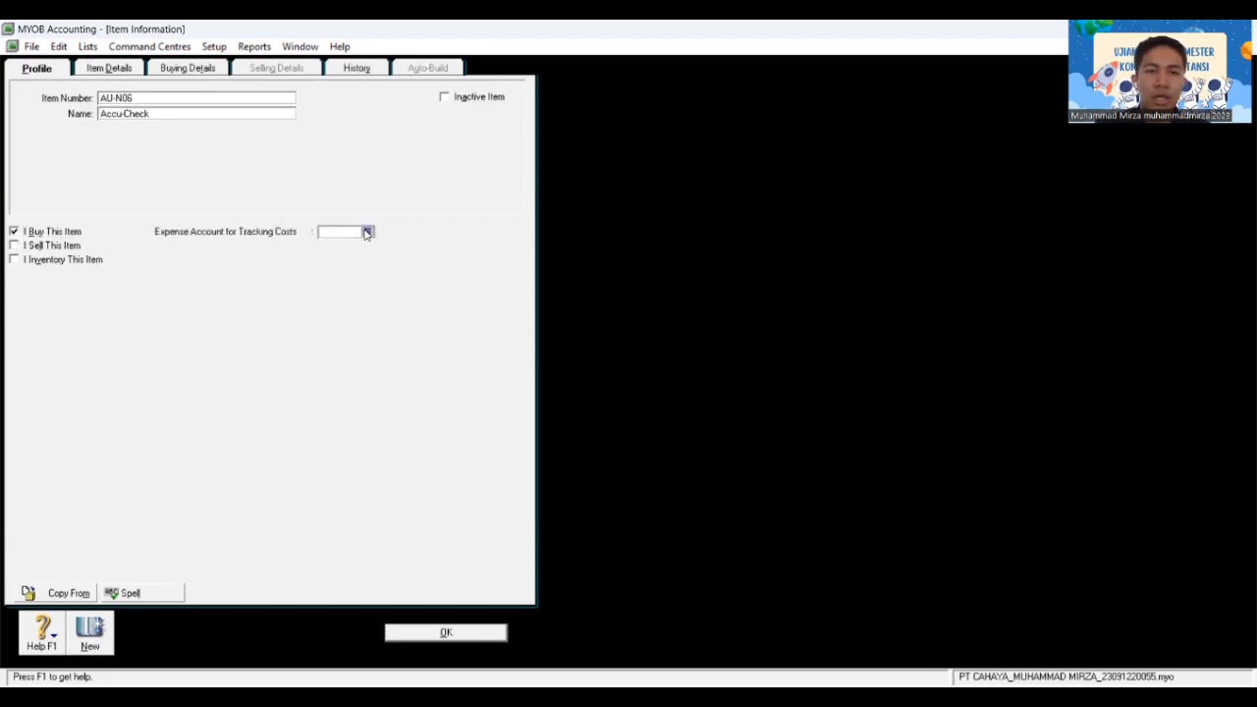
{"action": "left_click", "coordinate": [367, 233]}
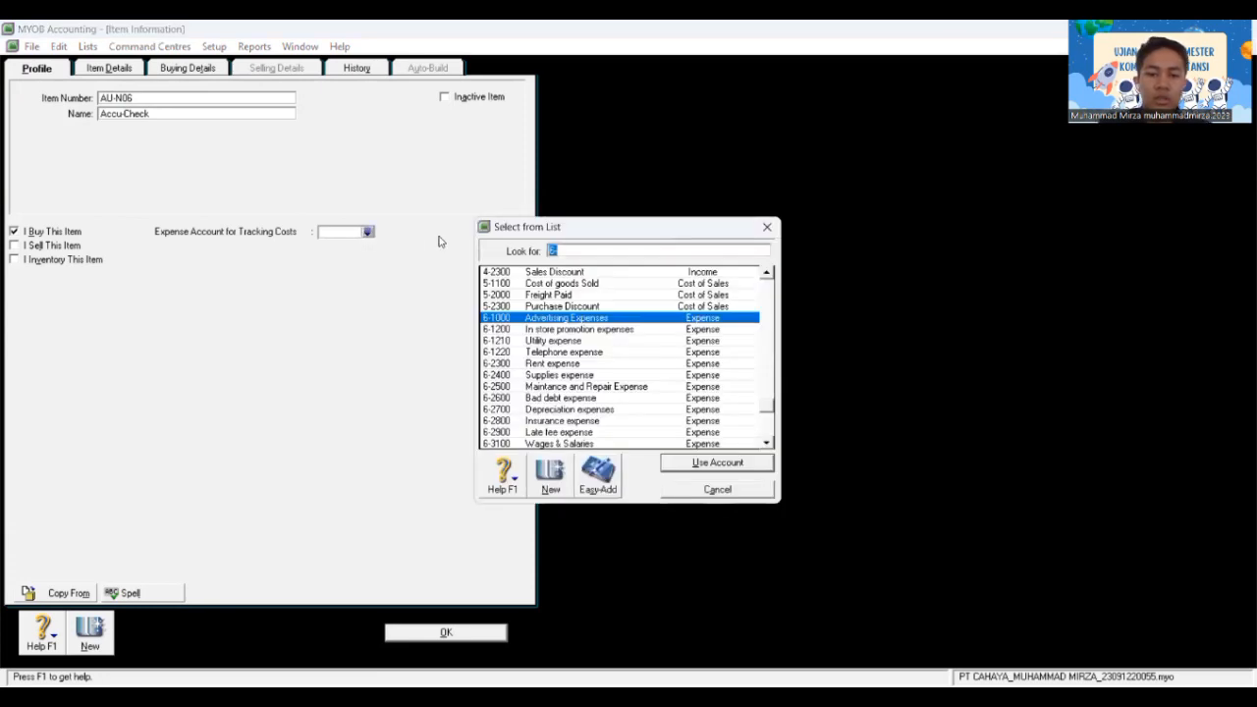
{"action": "type", "text": "5-1"}
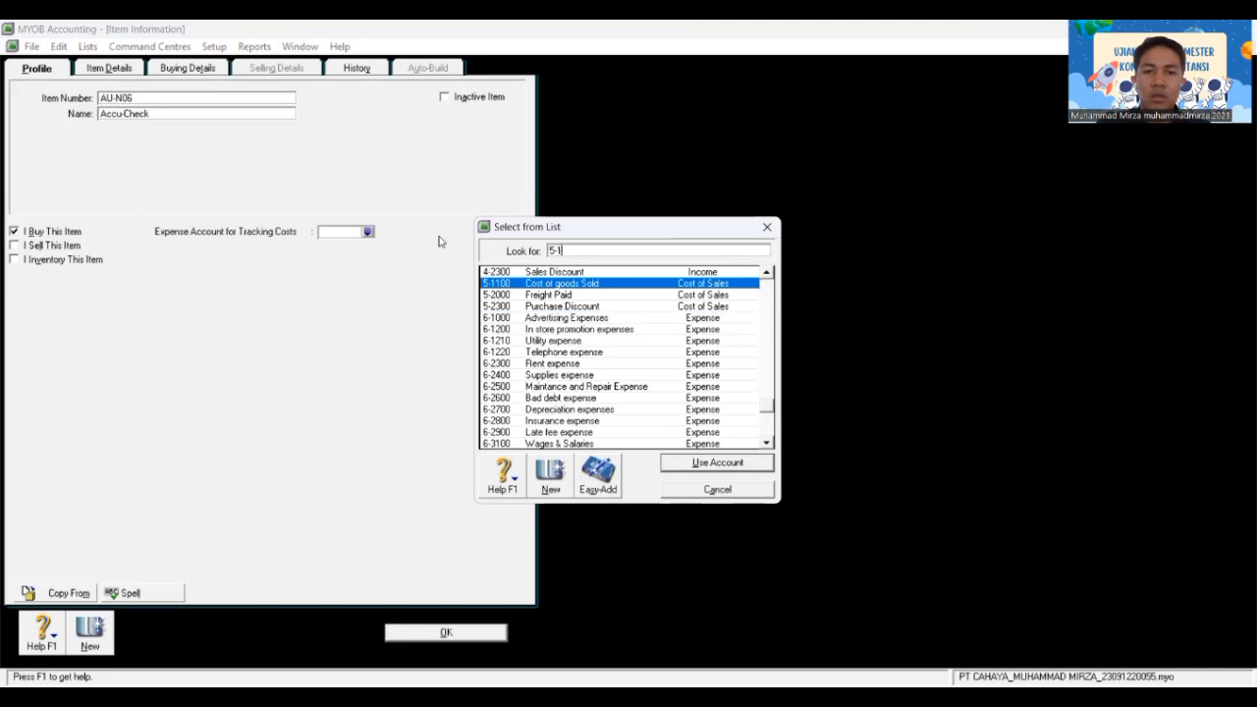
{"action": "type", "text": "100"}
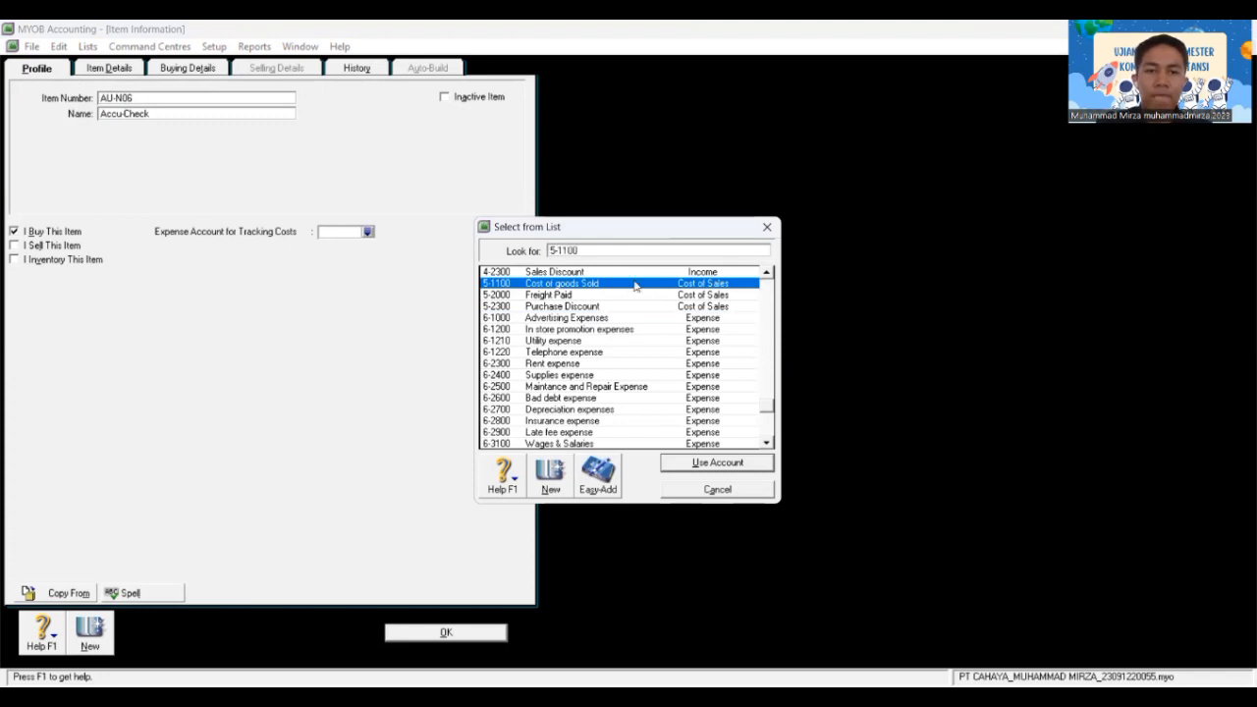
{"action": "double_click", "coordinate": [635, 284]}
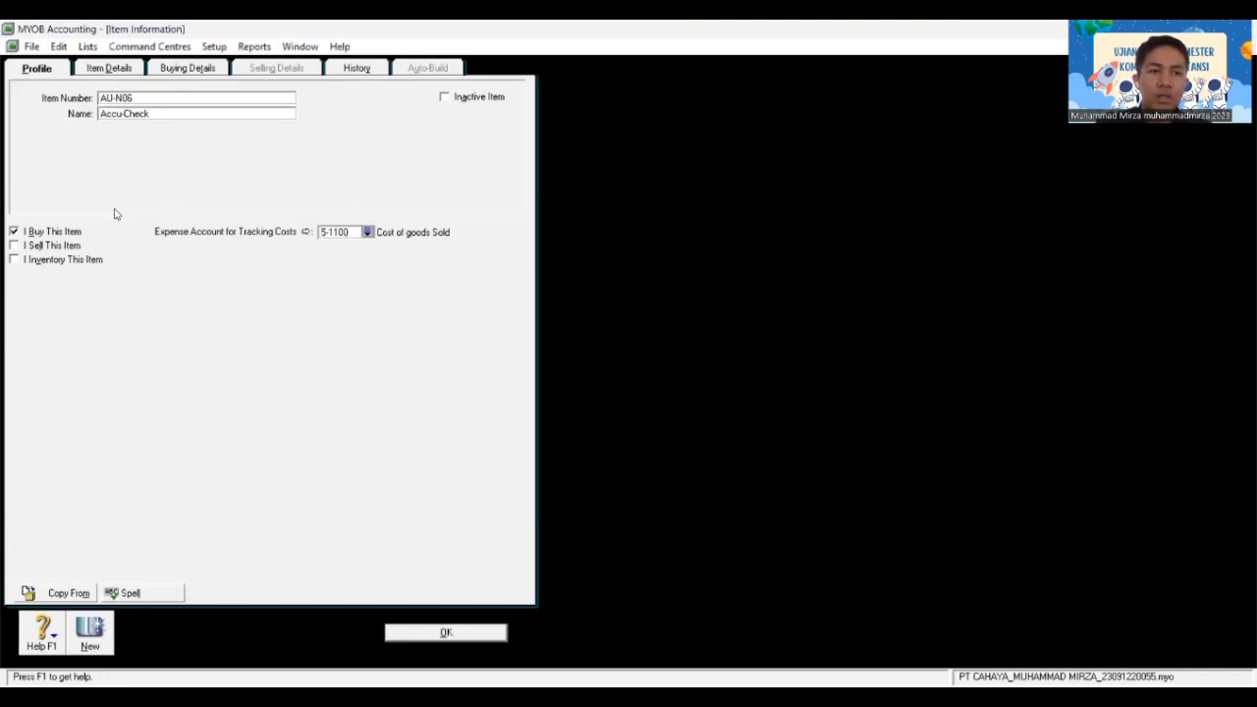
{"action": "left_click", "coordinate": [75, 246]}
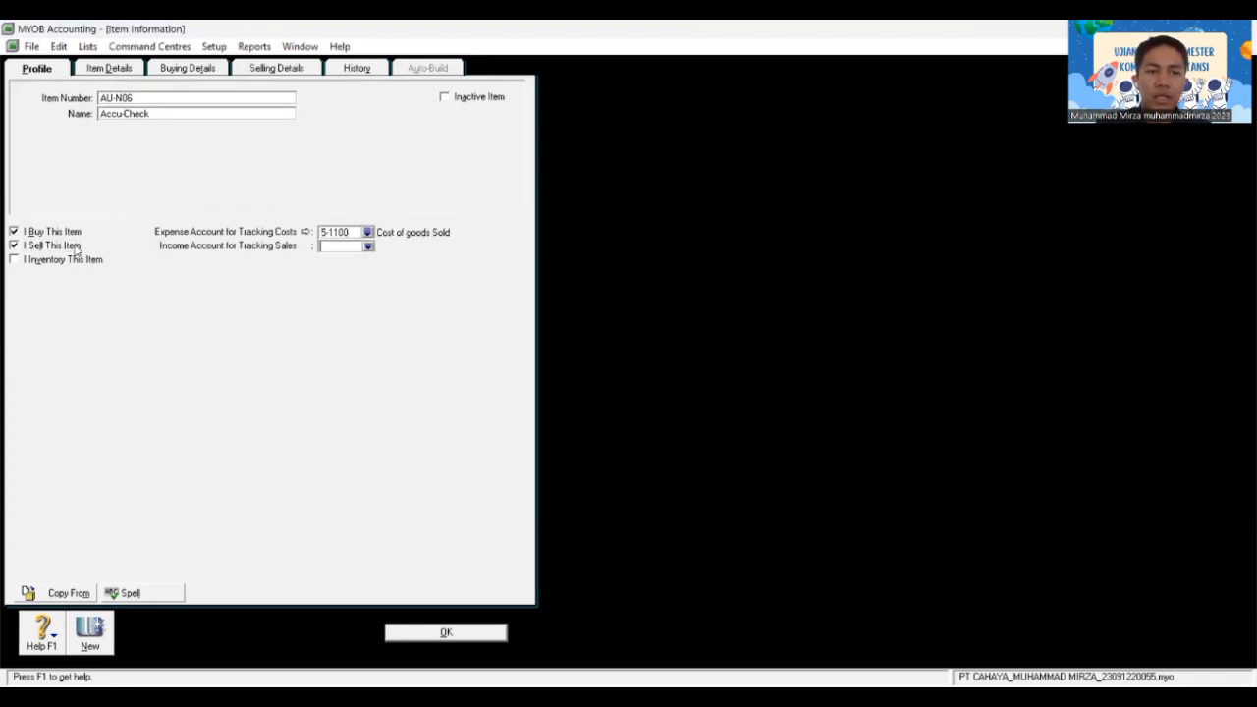
{"action": "left_click", "coordinate": [369, 247]}
{"action": "type", "text": "4"}
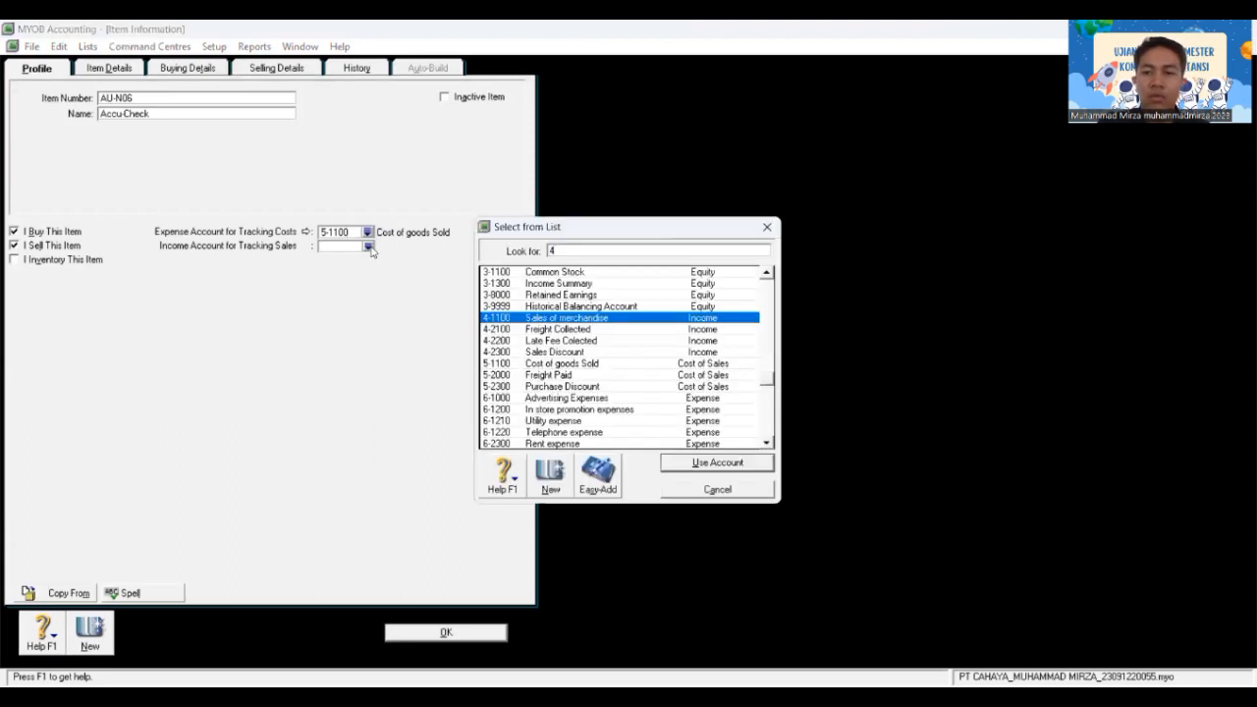
{"action": "type", "text": "-"}
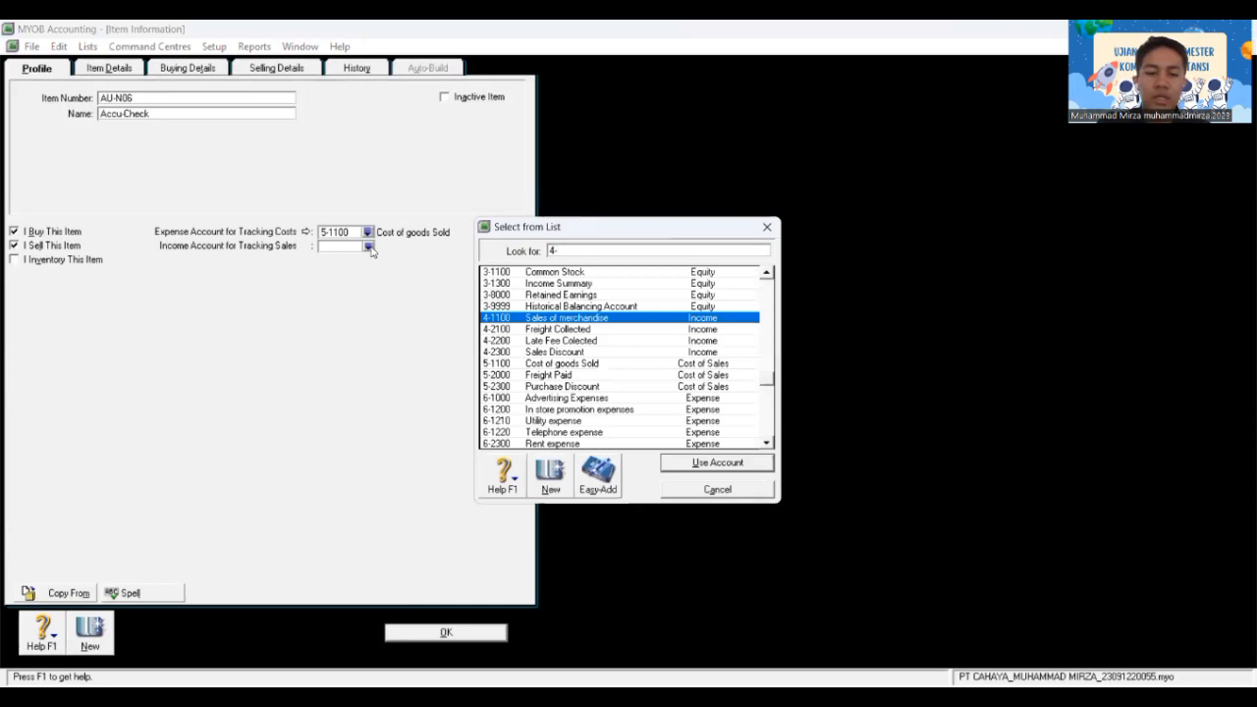
{"action": "type", "text": "1100"}
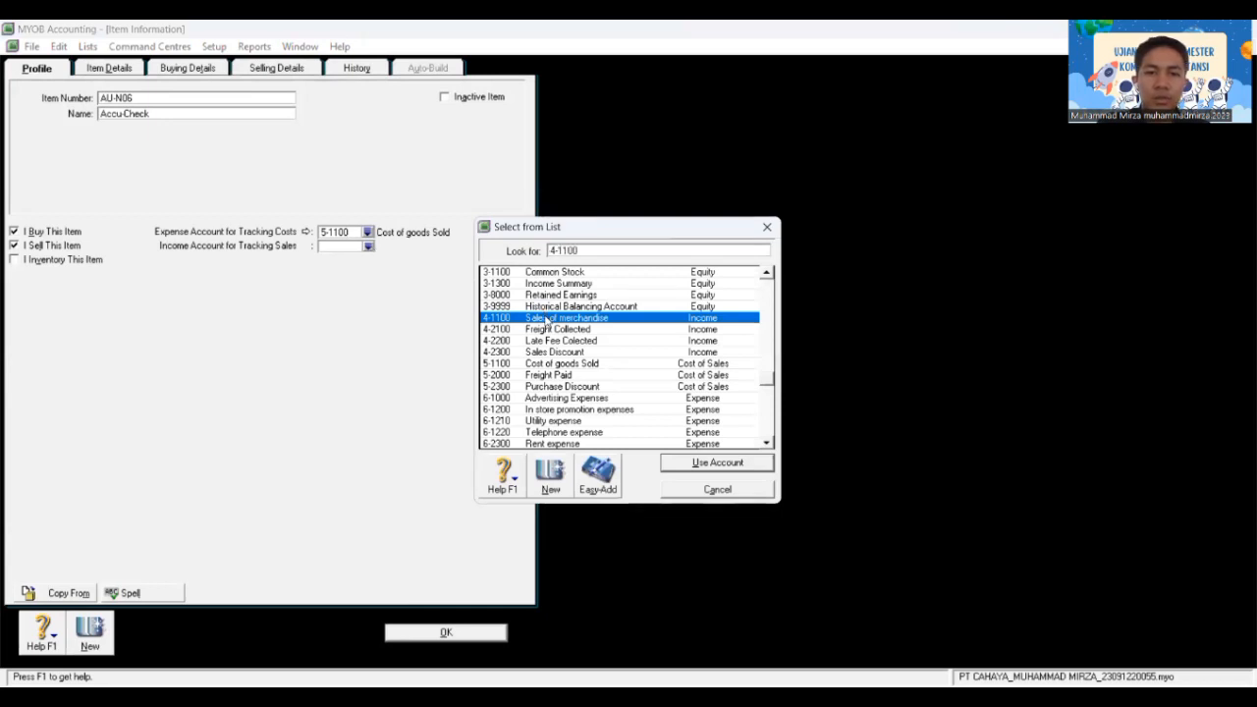
{"action": "double_click", "coordinate": [547, 321]}
Step: Mark it as inventoried with asset account 1-1310 Merchandise Inventory, cost of sales 5-1100
{"action": "left_click", "coordinate": [71, 260]}
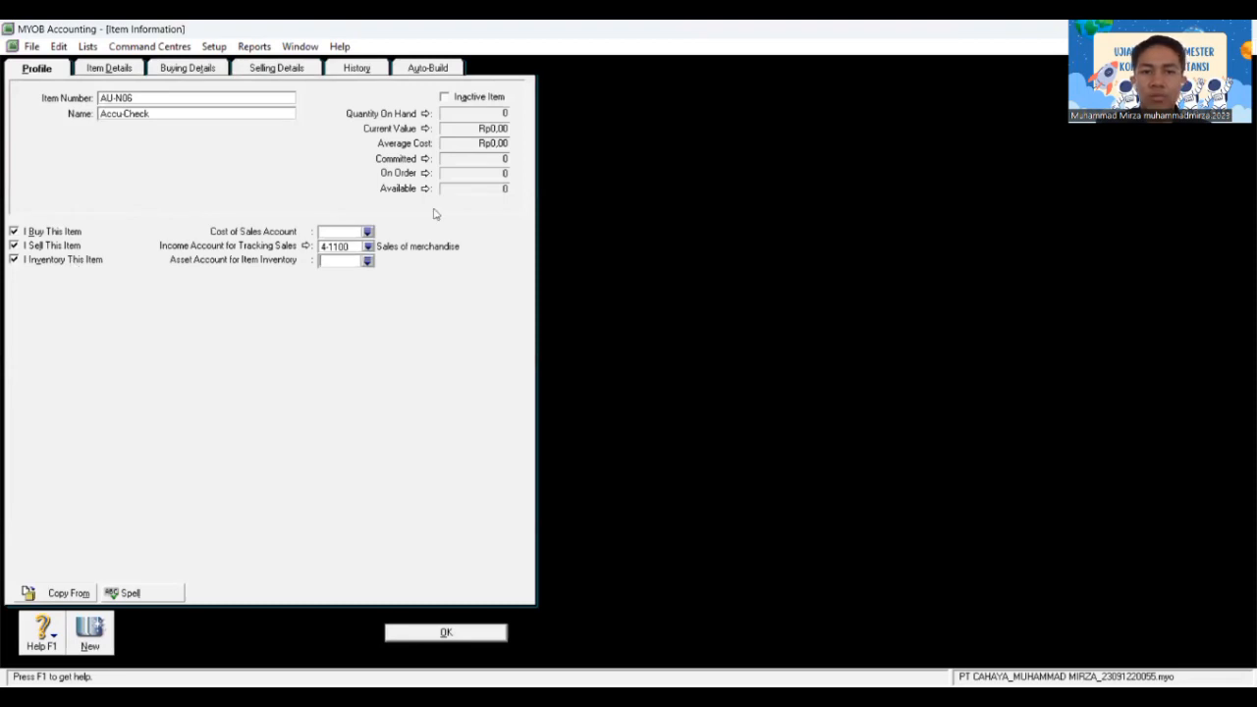
{"action": "left_click", "coordinate": [367, 261]}
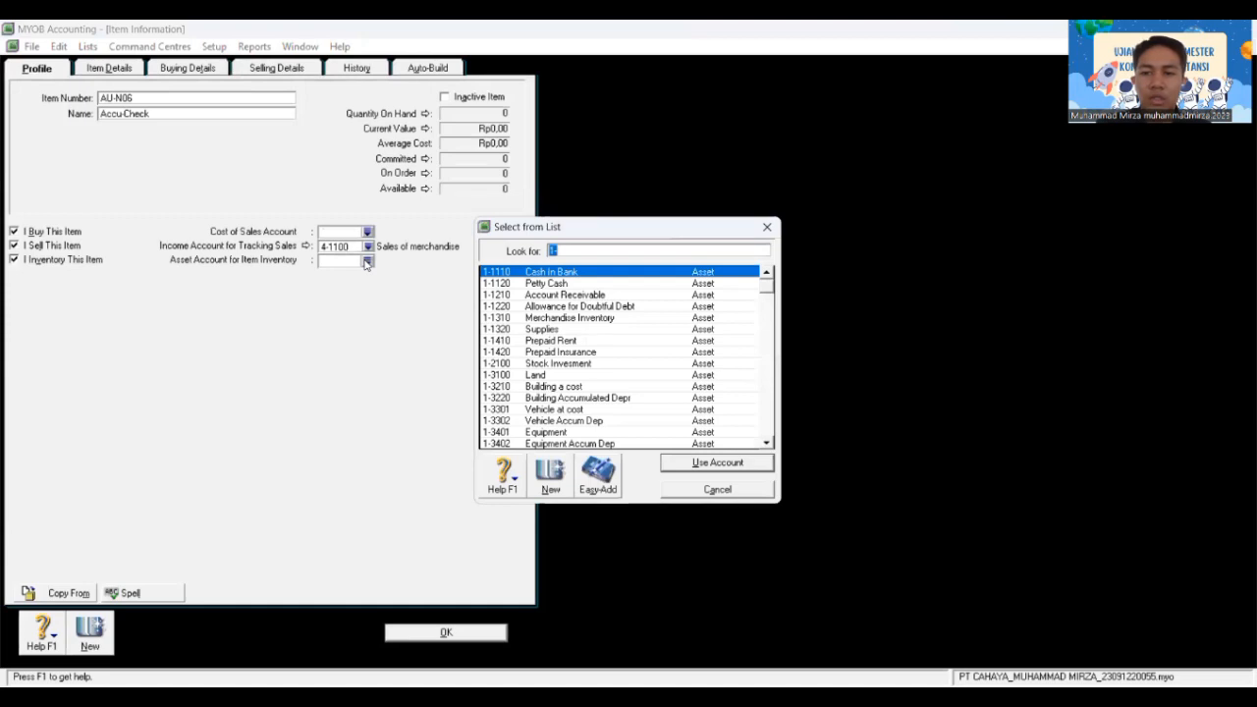
{"action": "type", "text": "1-"}
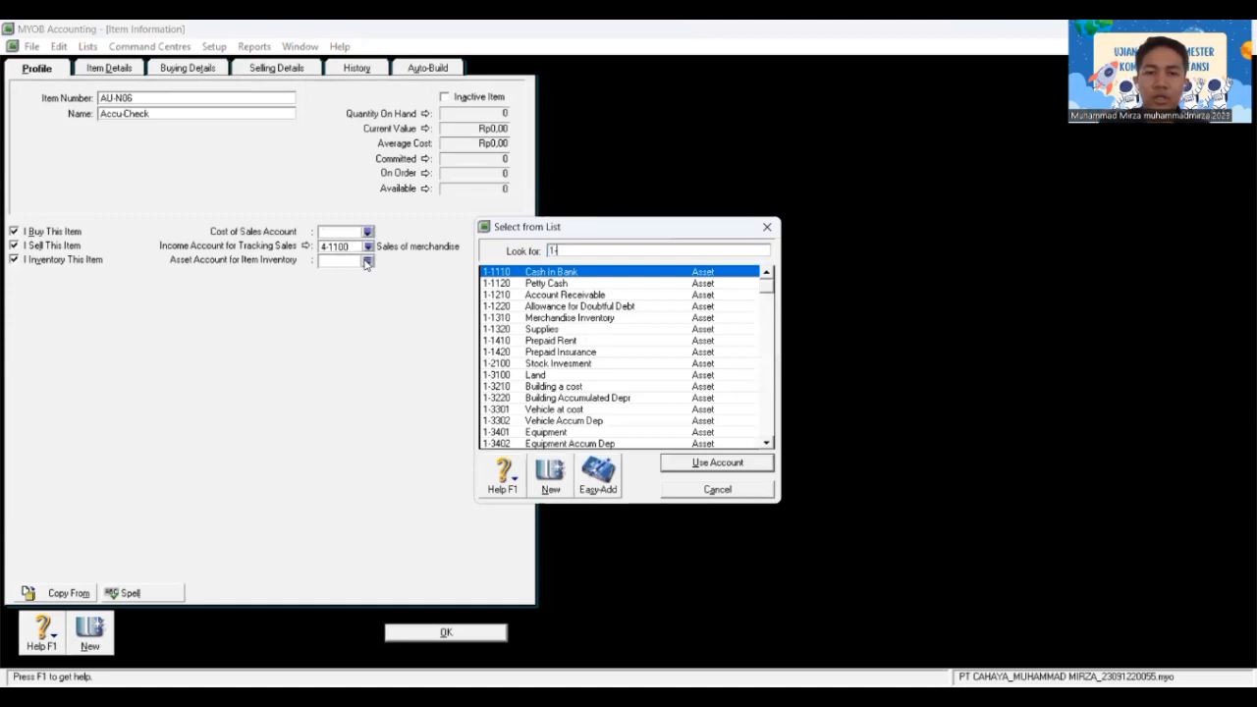
{"action": "left_click", "coordinate": [584, 318]}
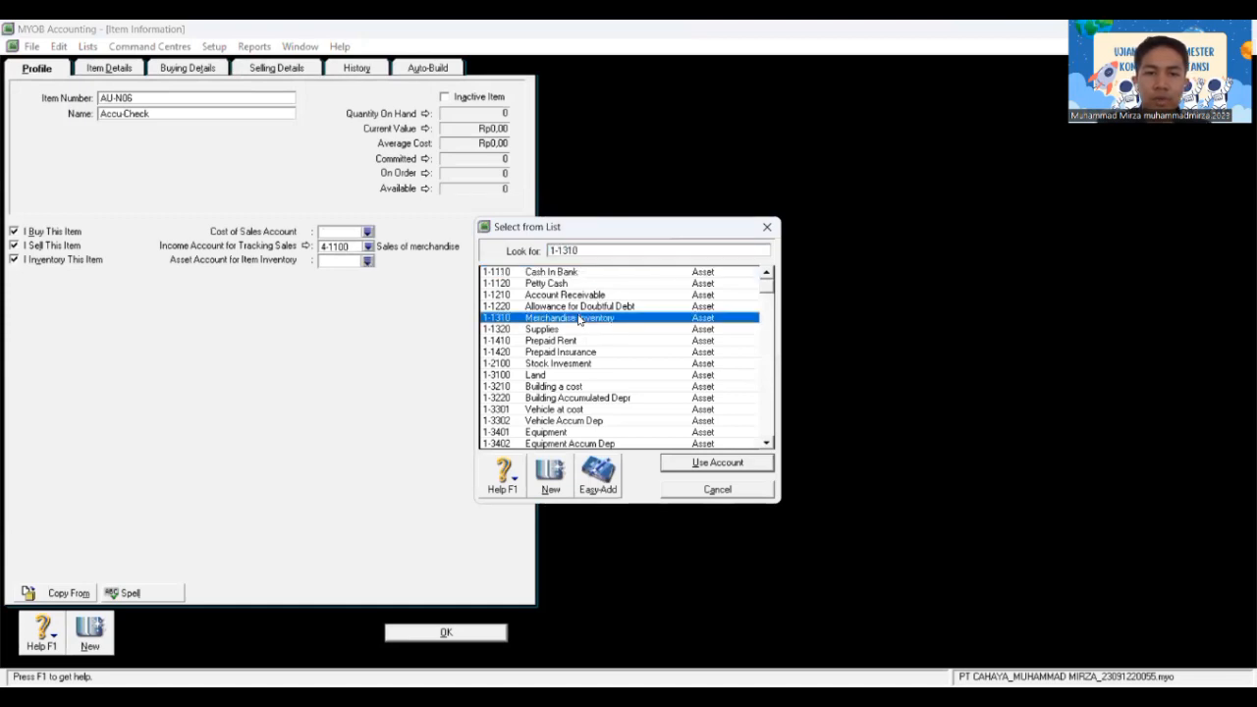
{"action": "double_click", "coordinate": [581, 318]}
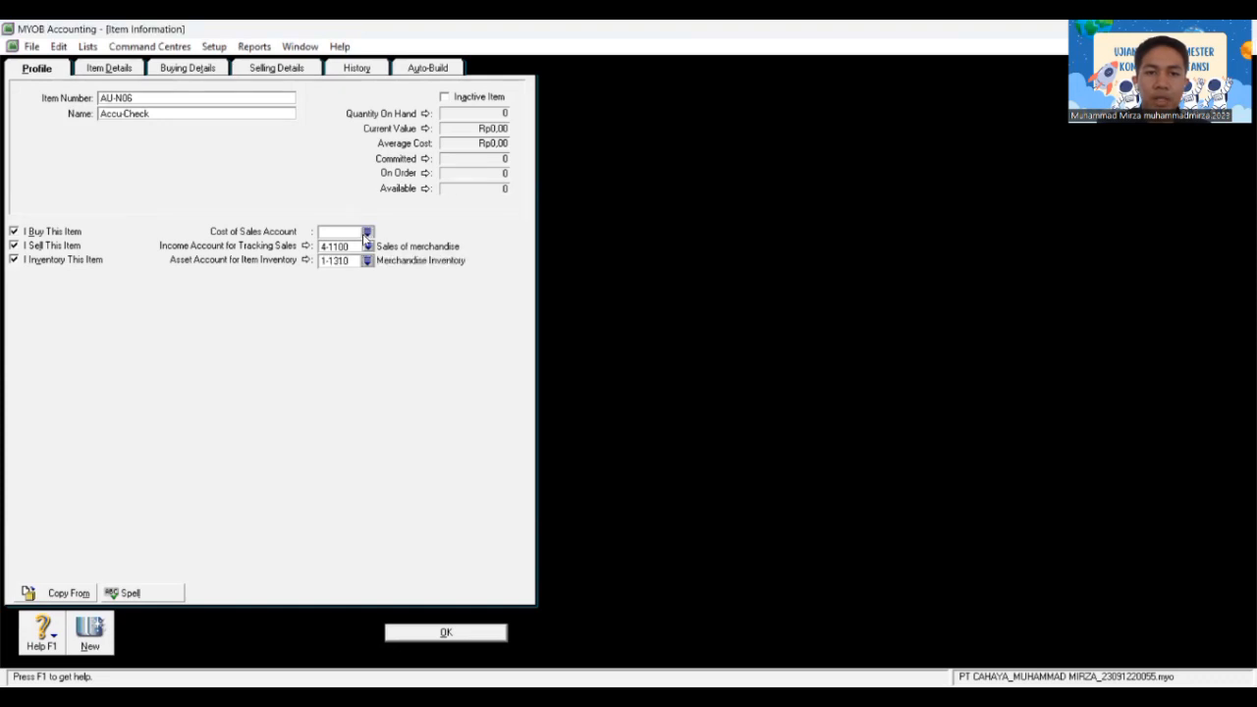
{"action": "left_click", "coordinate": [367, 233]}
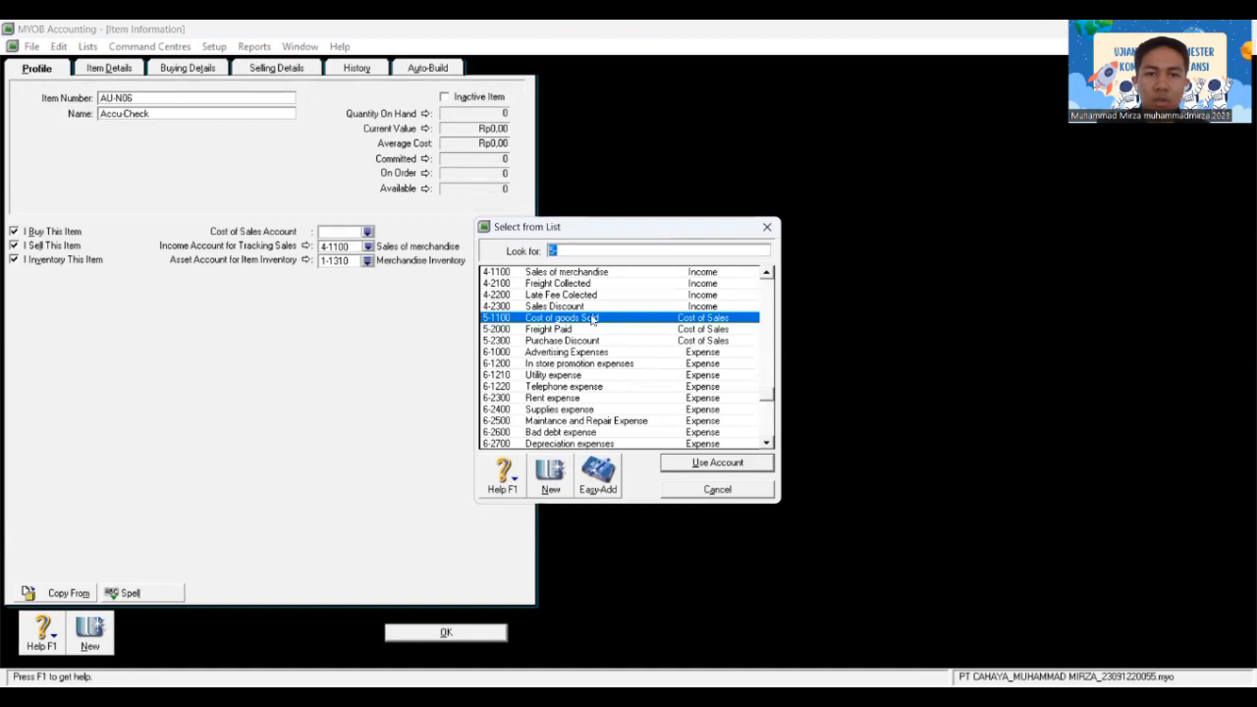
{"action": "type", "text": "5-1100"}
{"action": "left_click", "coordinate": [684, 466]}
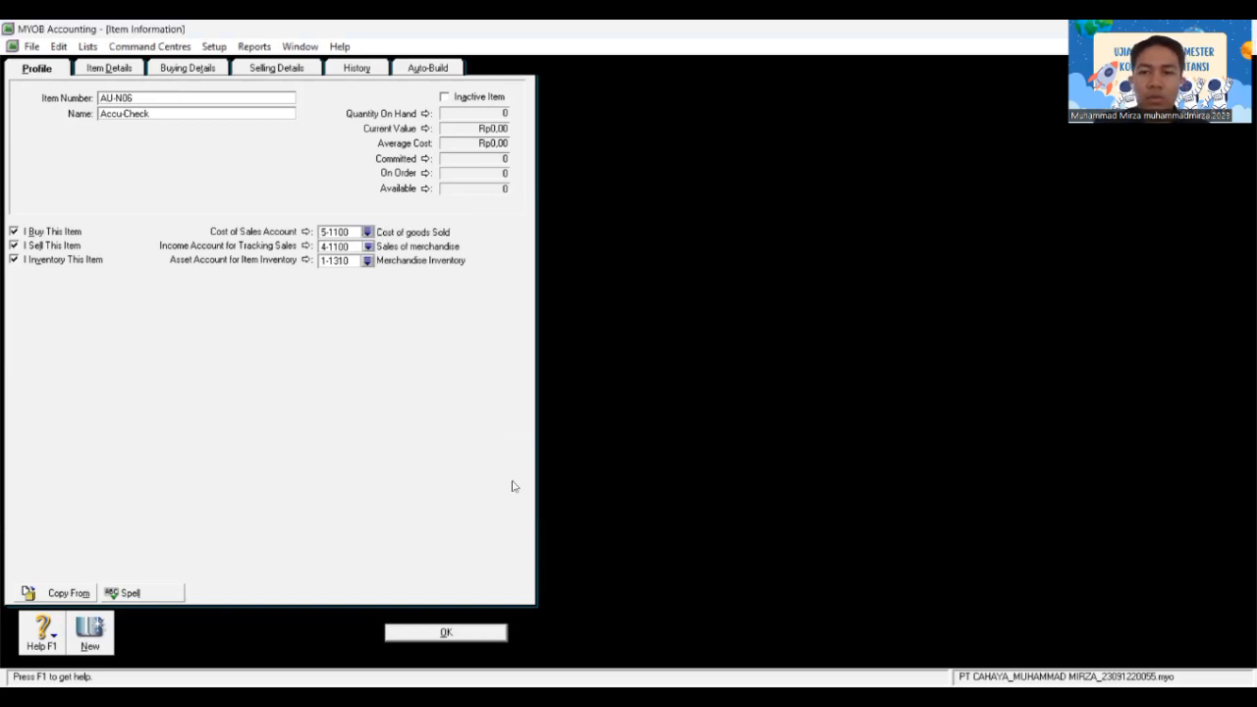
Step: Set PPN as the tax code when bought and sold, then save Accu-Check
{"action": "left_click", "coordinate": [212, 68]}
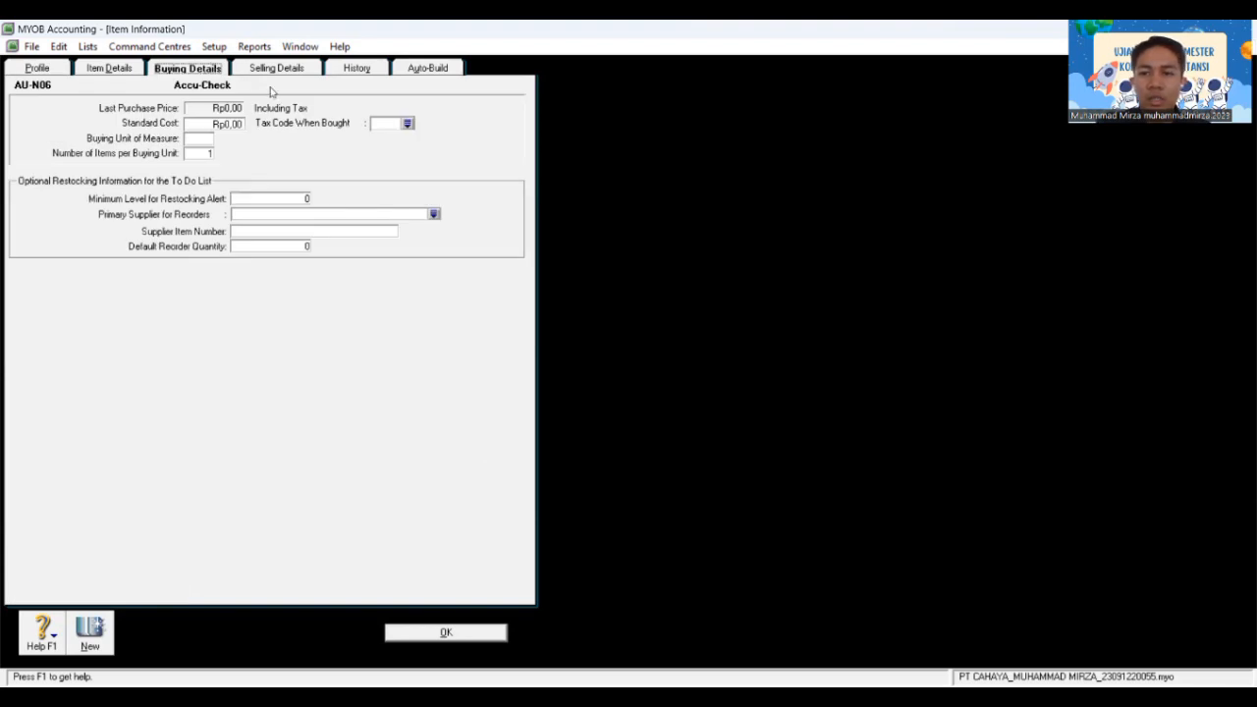
{"action": "left_click", "coordinate": [407, 124]}
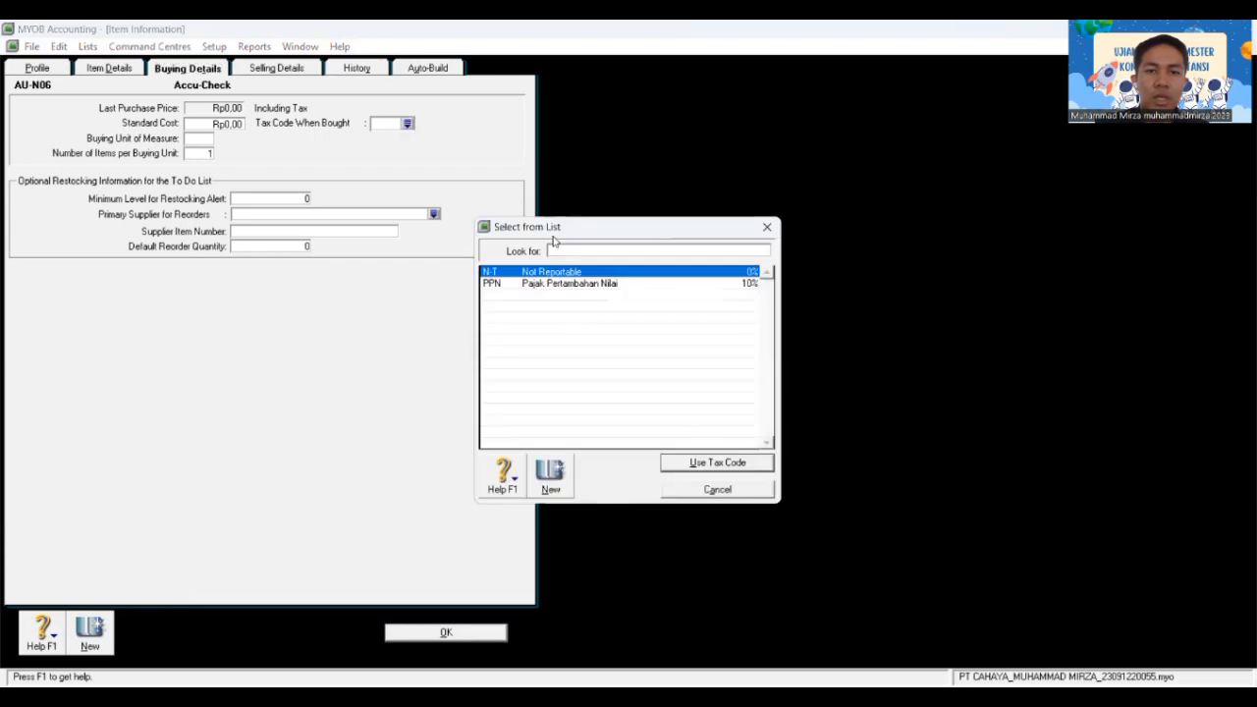
{"action": "left_click", "coordinate": [560, 284]}
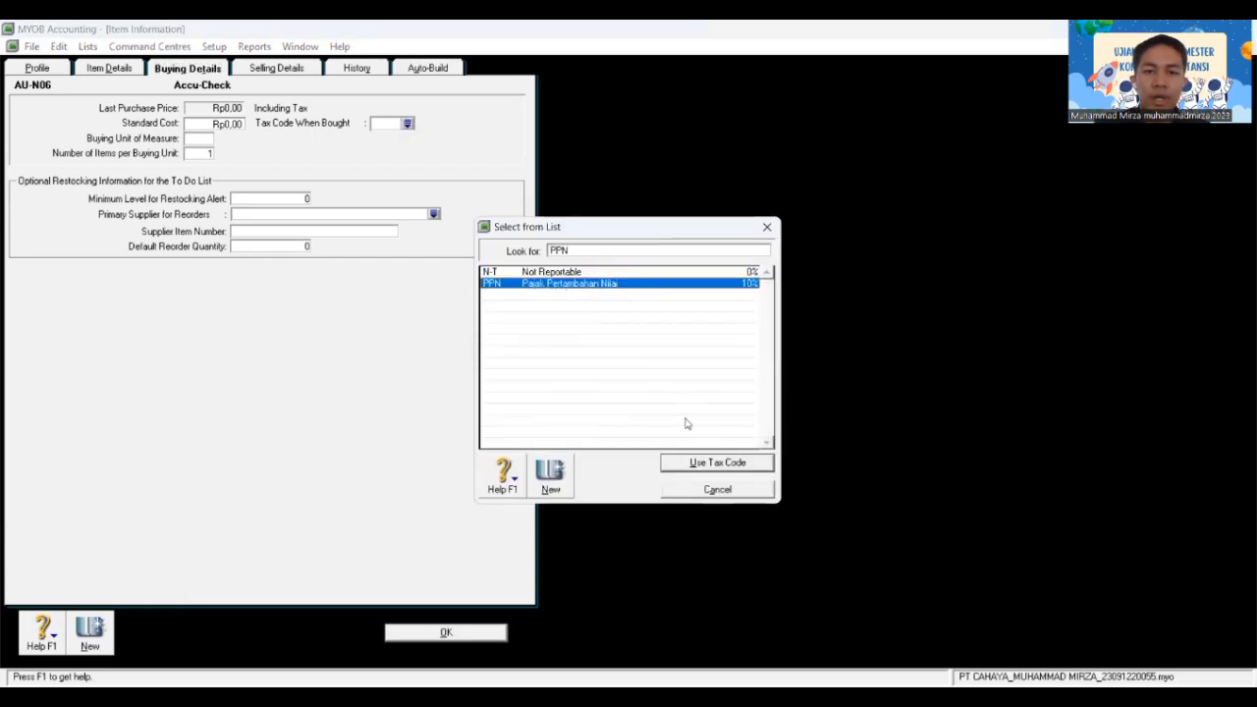
{"action": "left_click", "coordinate": [699, 465]}
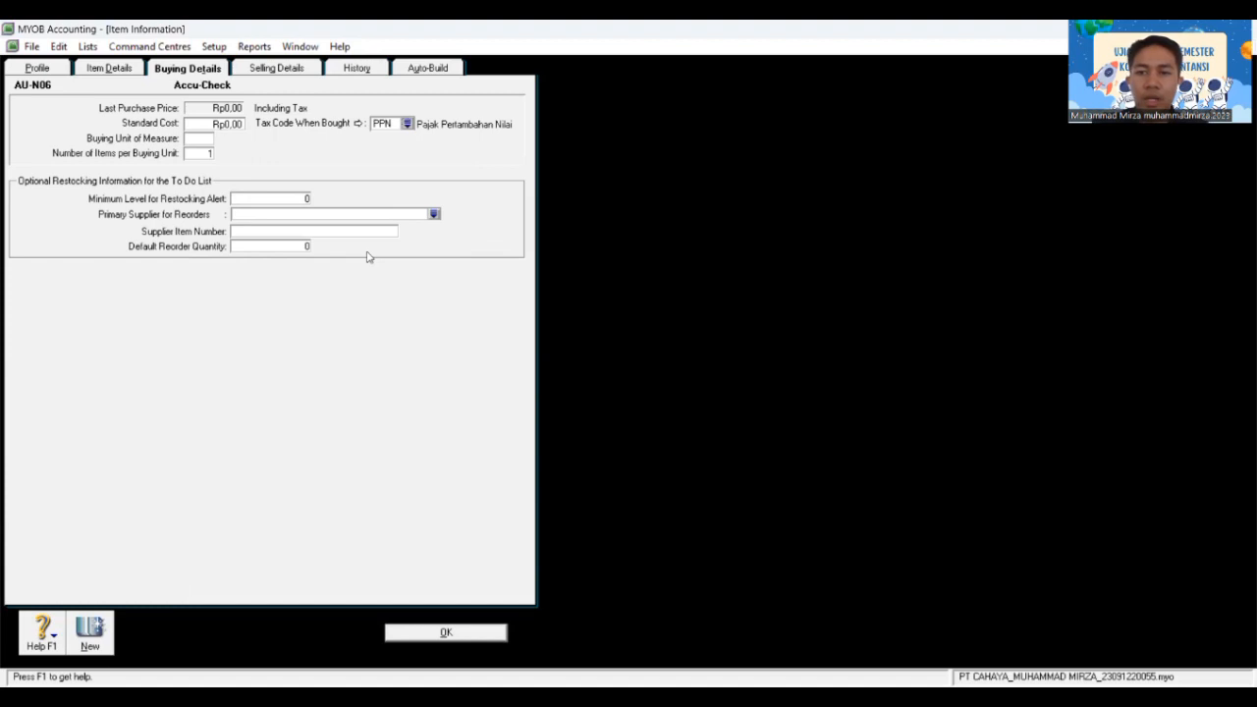
{"action": "left_click", "coordinate": [279, 69]}
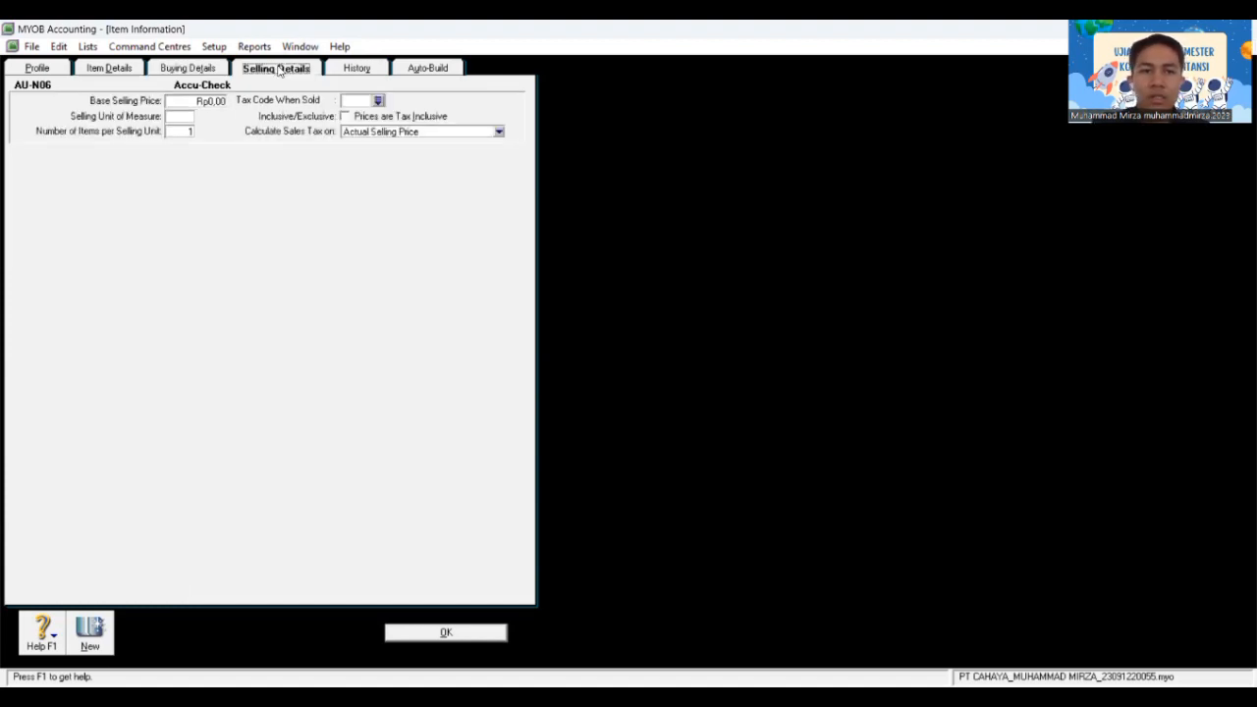
{"action": "left_click", "coordinate": [379, 100]}
{"action": "left_click", "coordinate": [521, 283]}
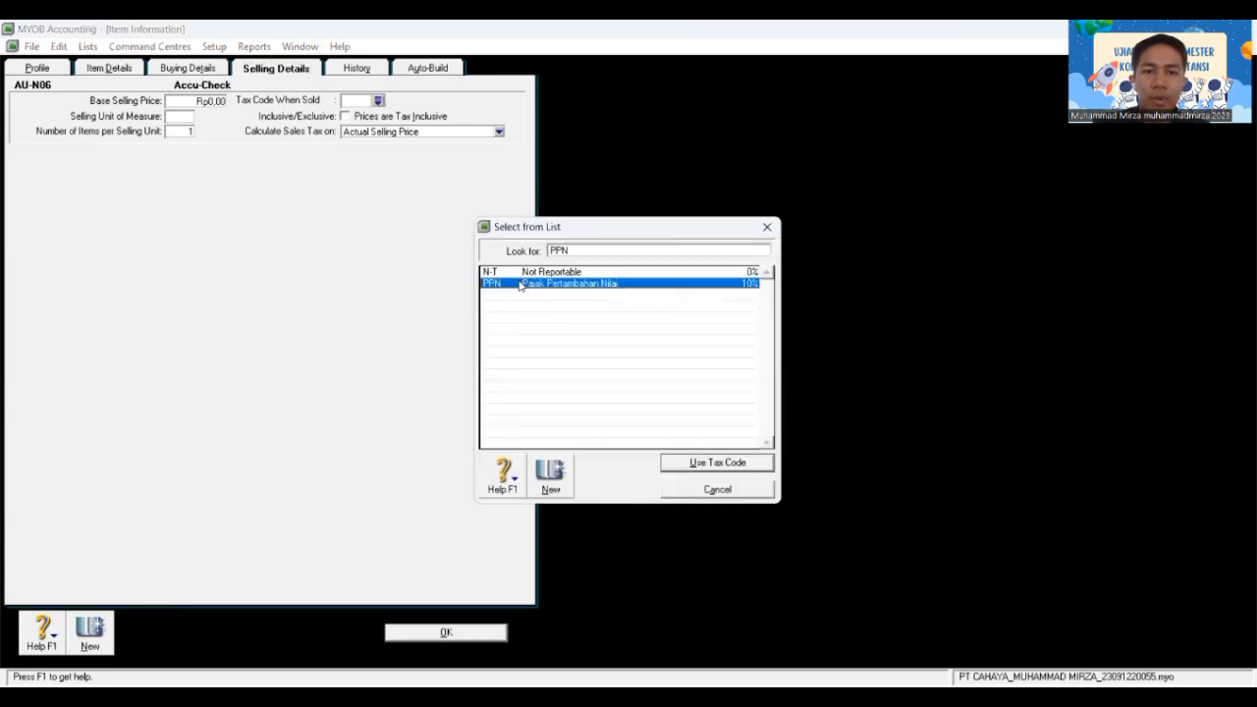
{"action": "left_click", "coordinate": [716, 462]}
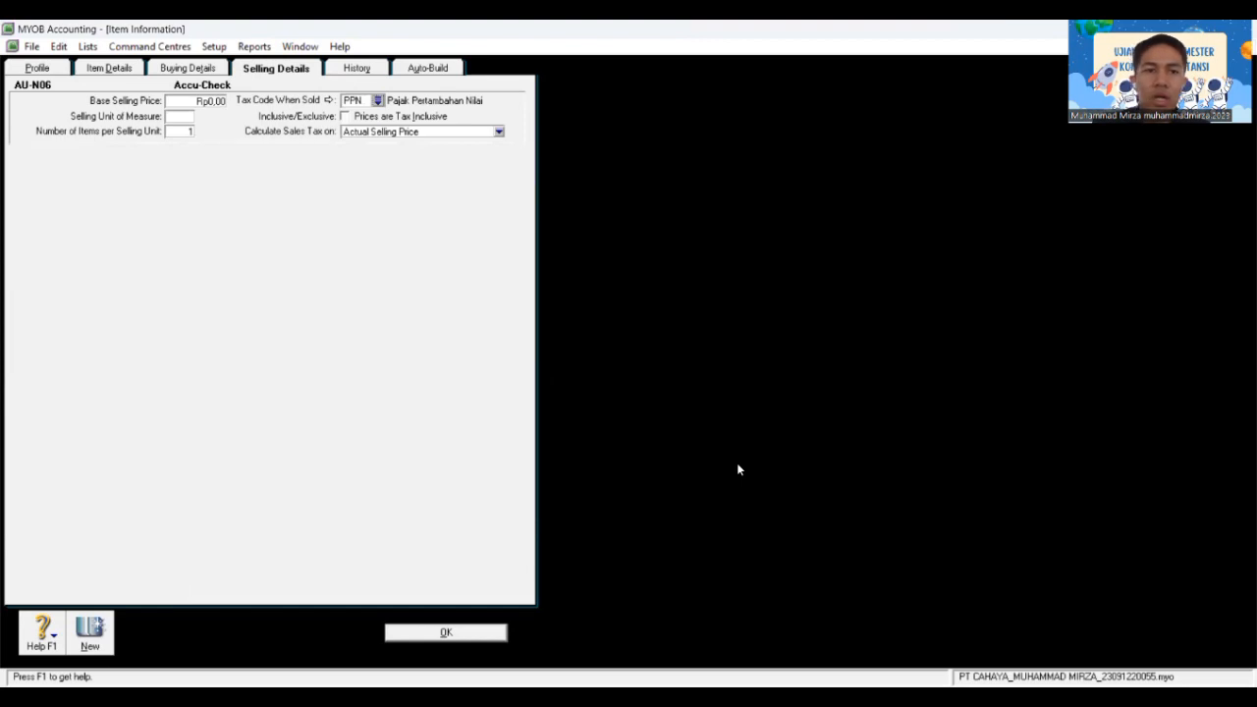
{"action": "left_click", "coordinate": [500, 633]}
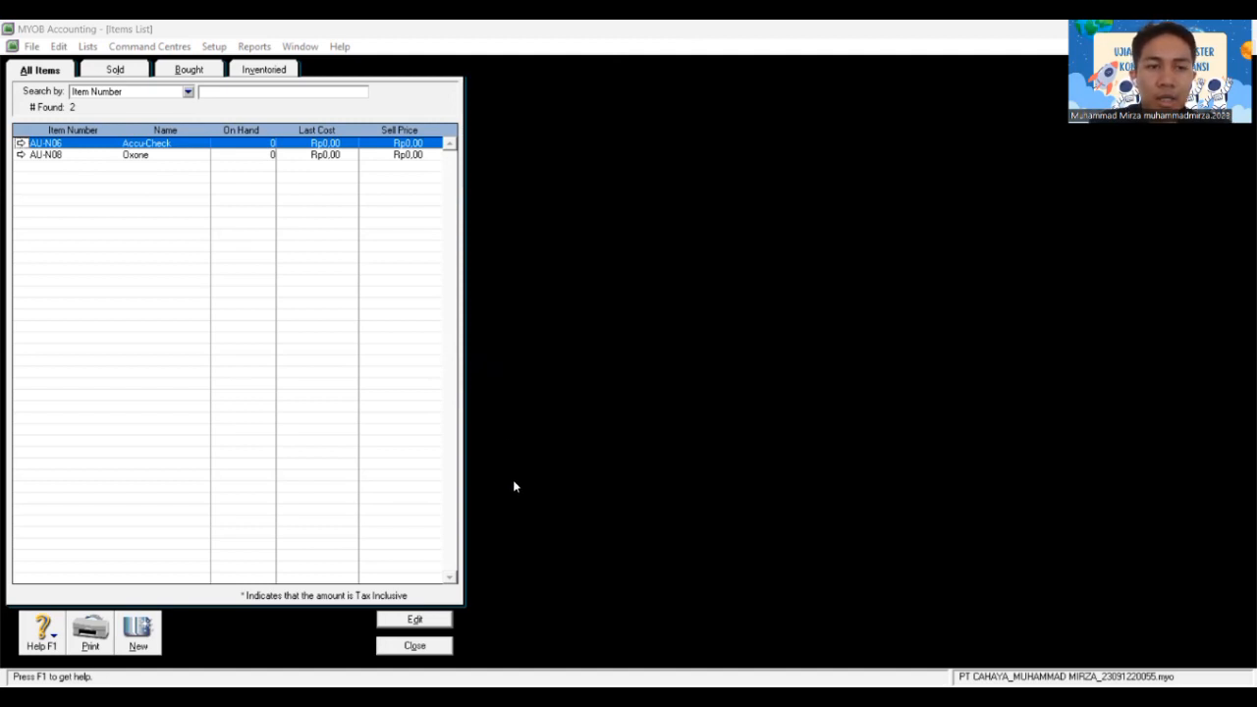
Step: Close the Items List and open Count Inventory from the Inventory command centre
{"action": "left_click", "coordinate": [414, 646]}
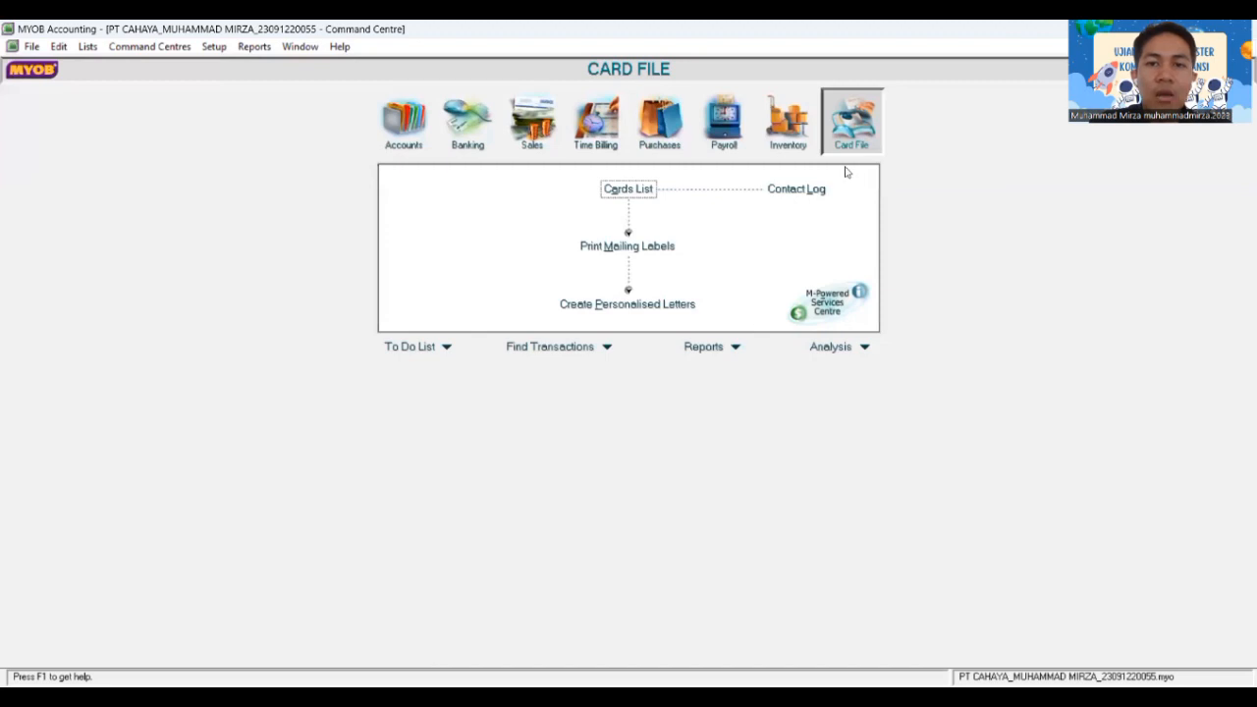
{"action": "left_click", "coordinate": [793, 134]}
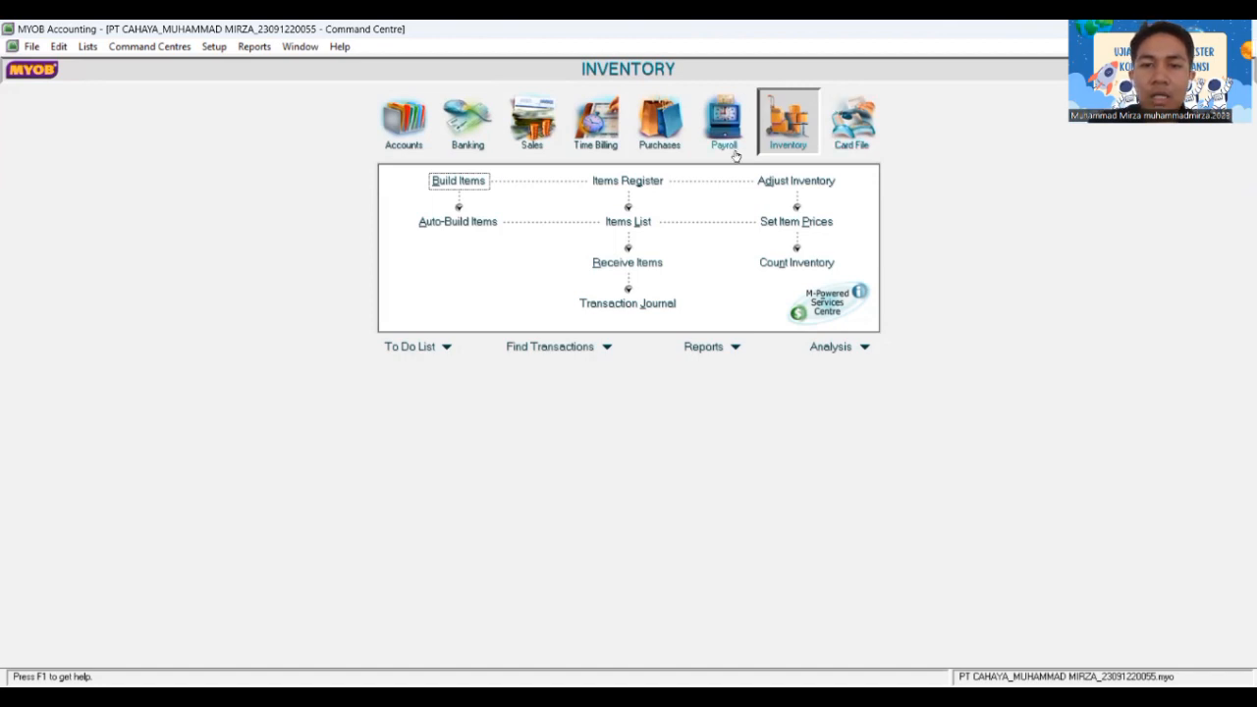
{"action": "left_click", "coordinate": [791, 262]}
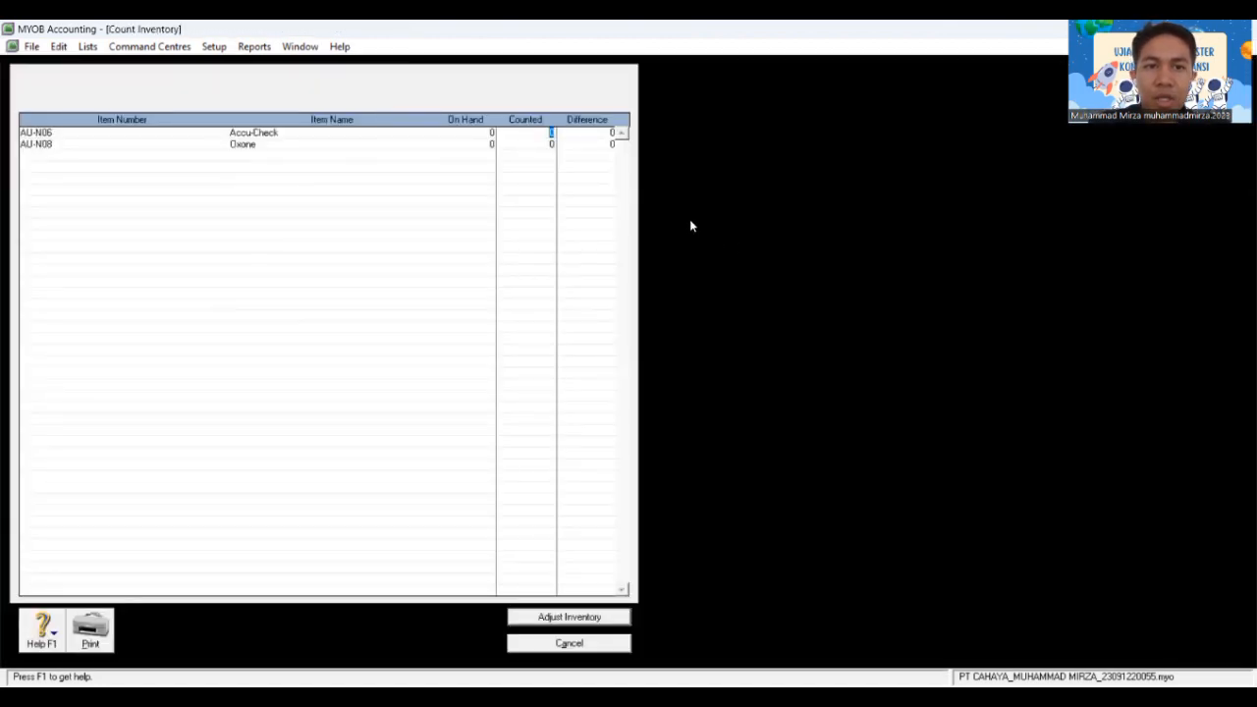
Step: Enter counted quantities of 80 for Accu-Check and 70 for Oxone
{"action": "left_click", "coordinate": [551, 128]}
{"action": "type", "text": "80"}
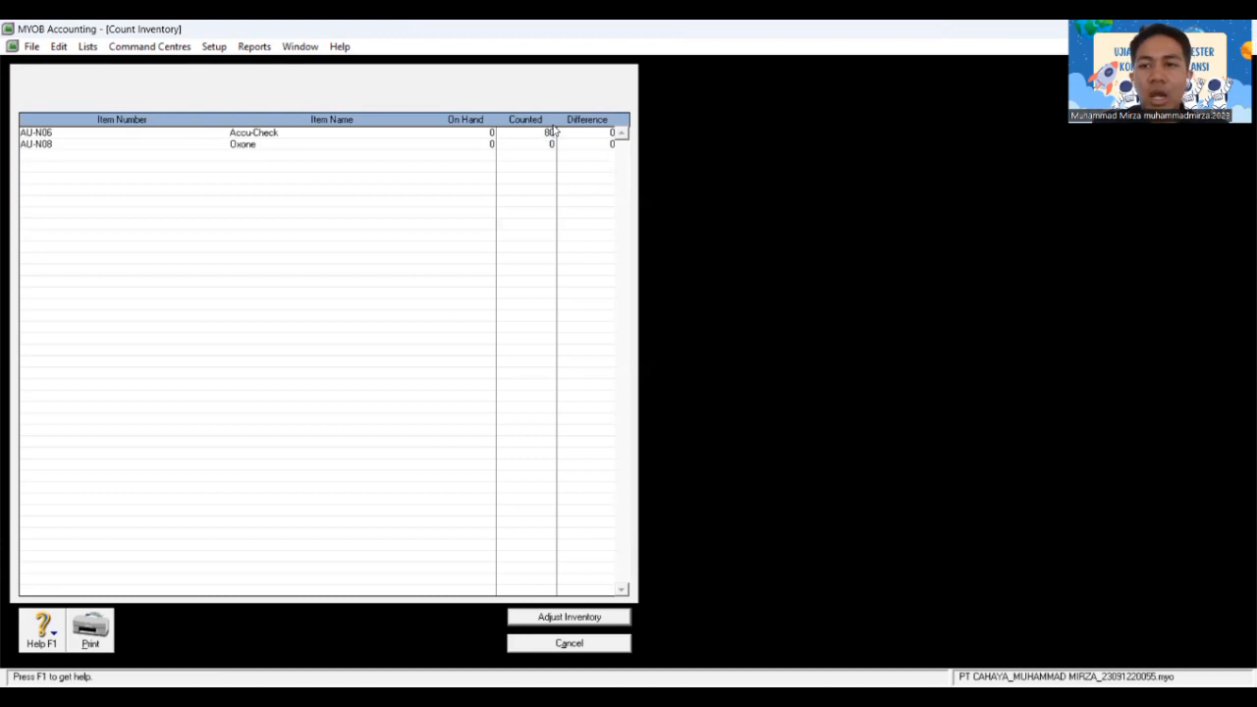
{"action": "key", "text": "Tab"}
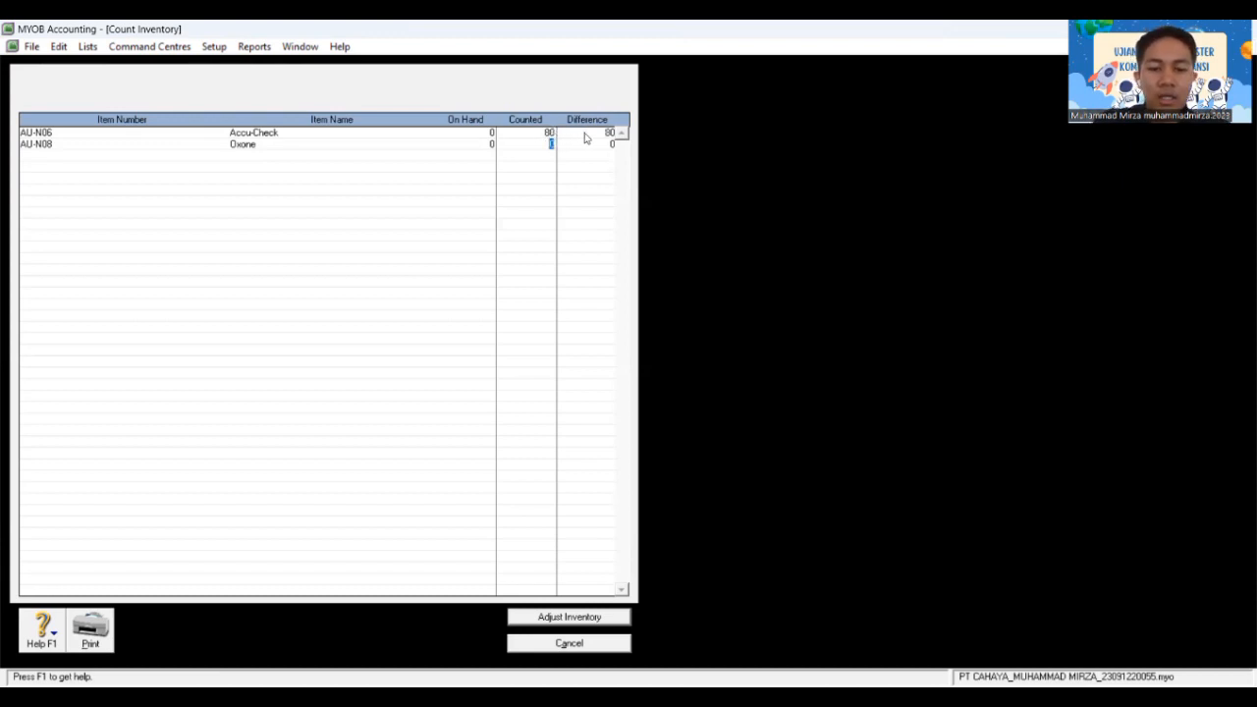
{"action": "type", "text": "70"}
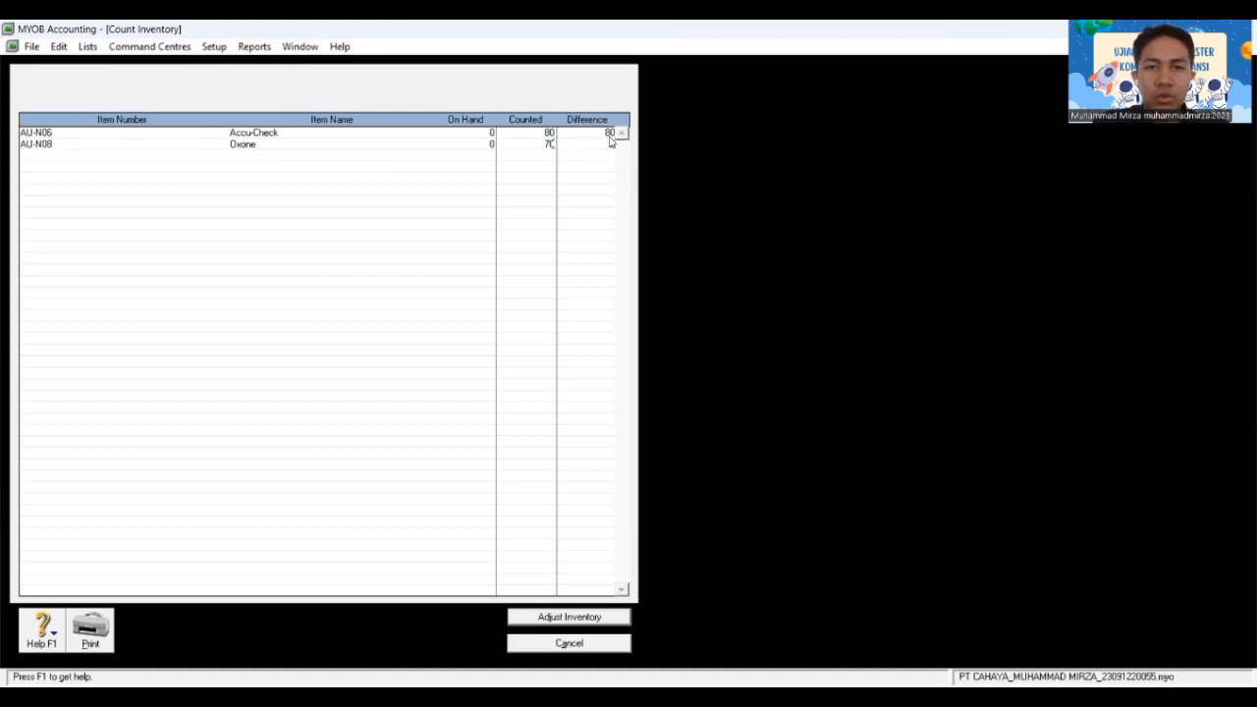
{"action": "key", "text": "Tab"}
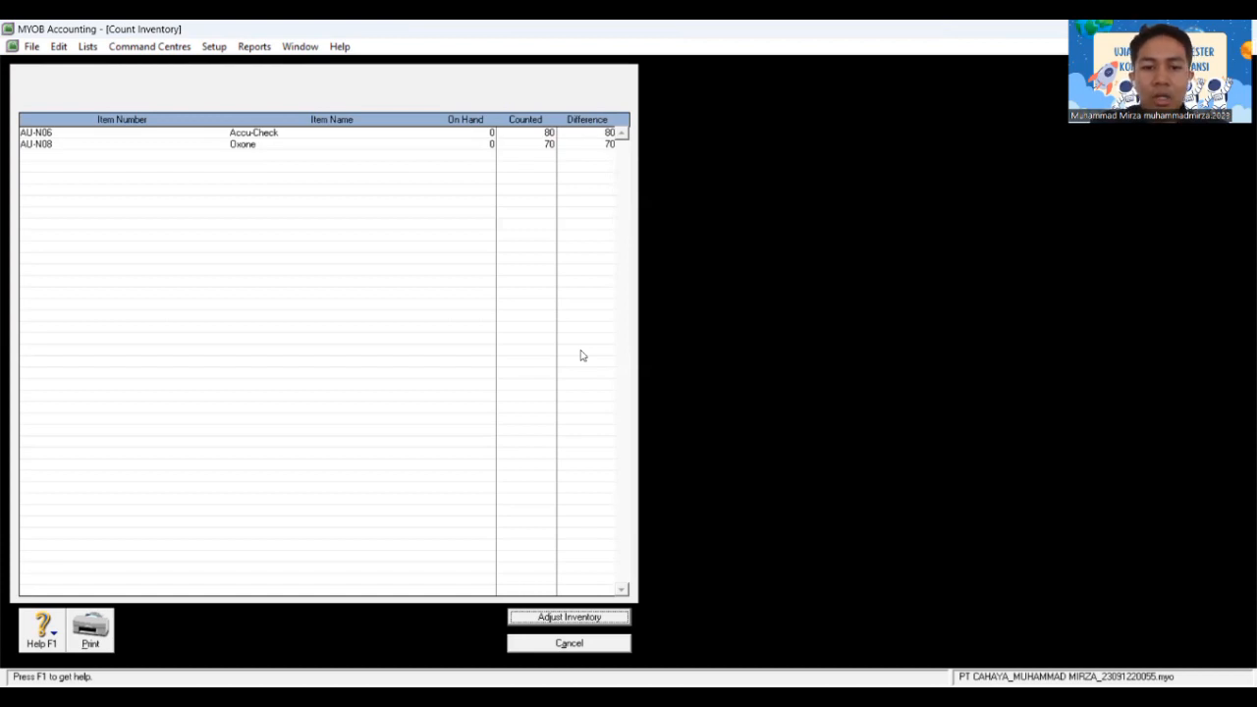
Step: Adjust inventory using 1-1310 Merchandise Inventory as the default adjustment account
{"action": "left_click", "coordinate": [580, 623]}
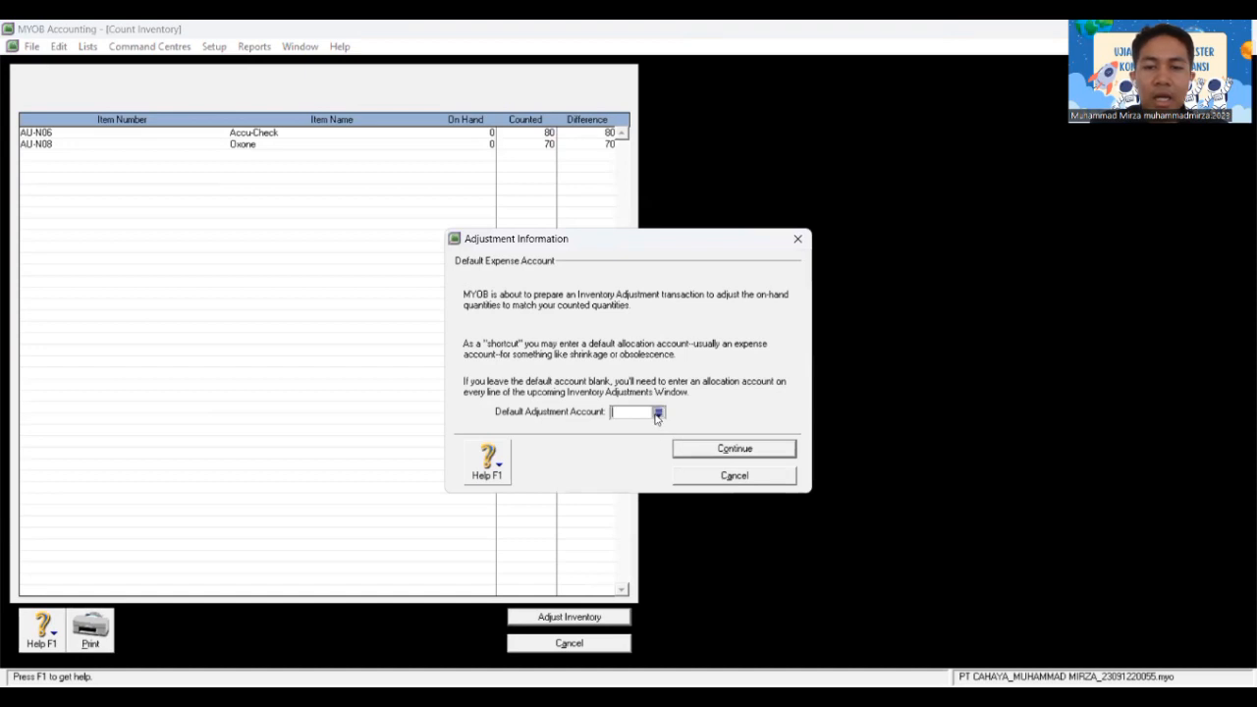
{"action": "left_click", "coordinate": [658, 413]}
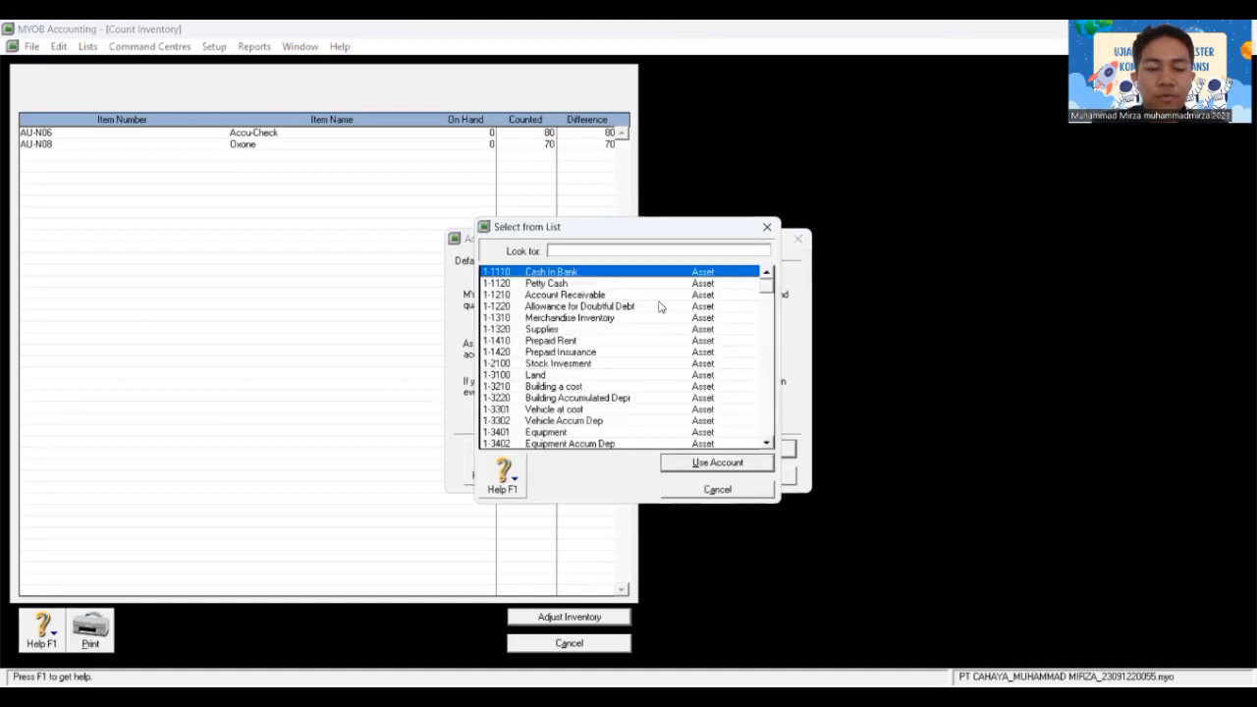
{"action": "type", "text": "1-3"}
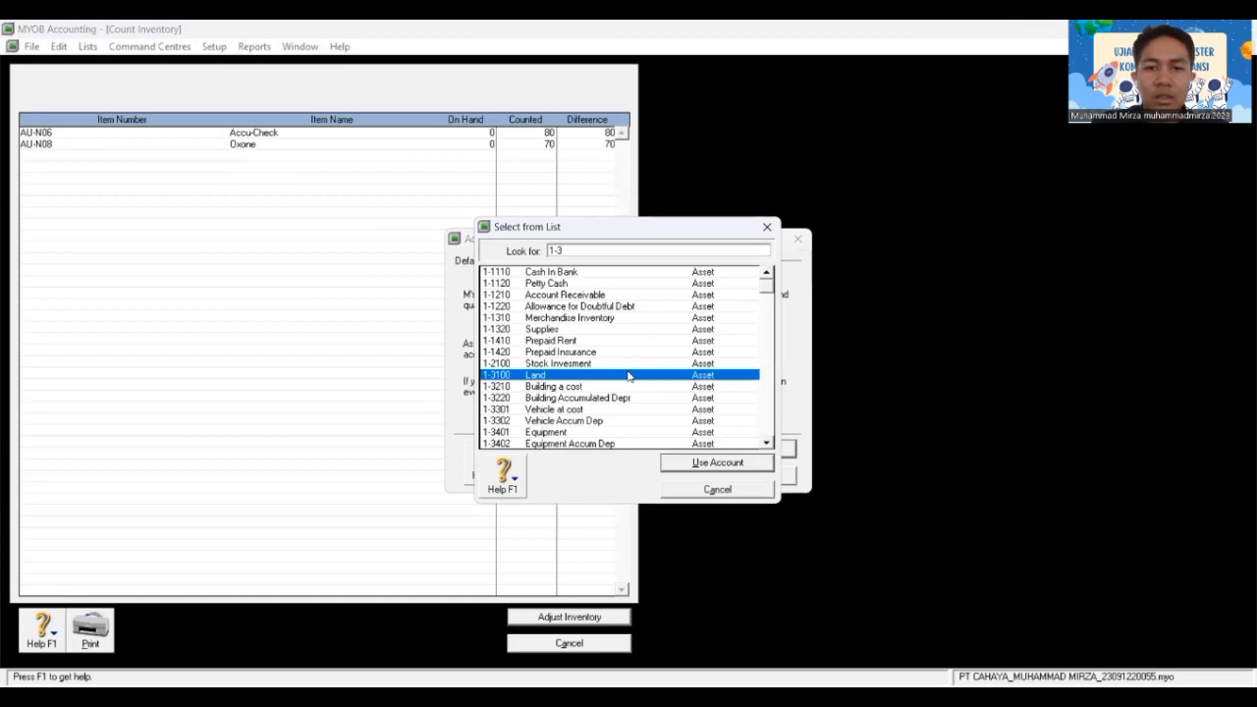
{"action": "type", "text": "10"}
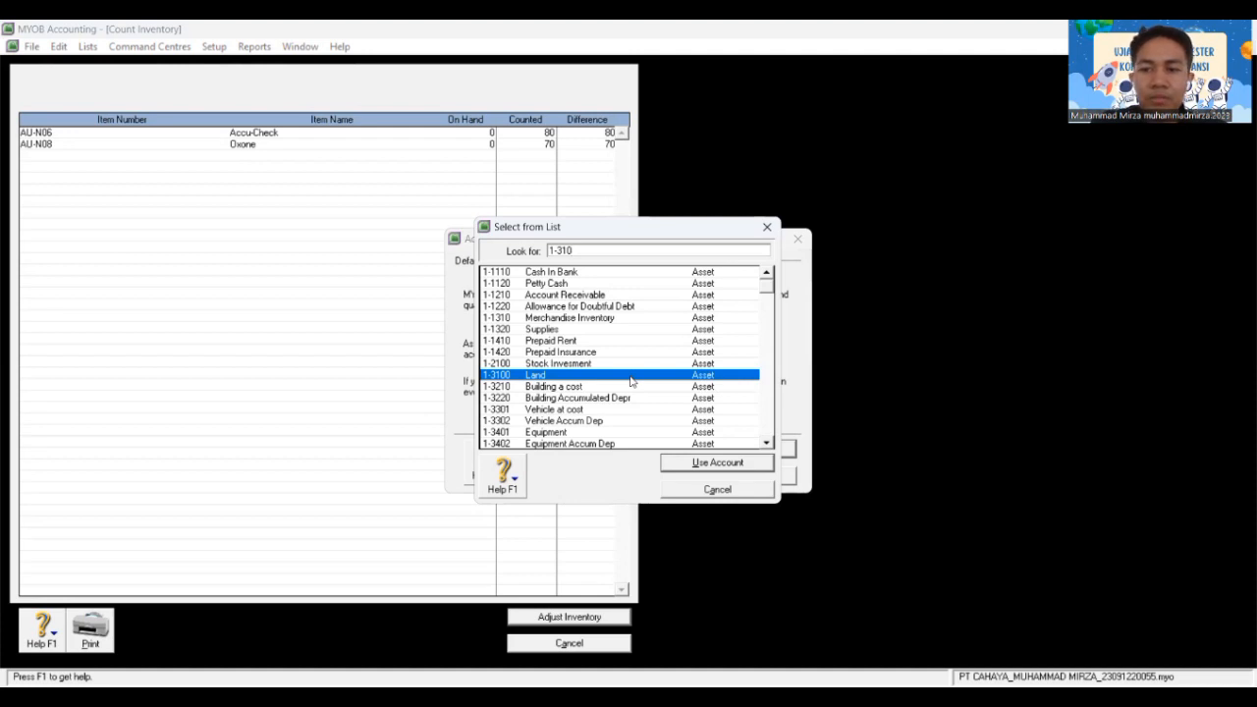
{"action": "key", "text": "BackSpace"}
{"action": "key", "text": "BackSpace"}
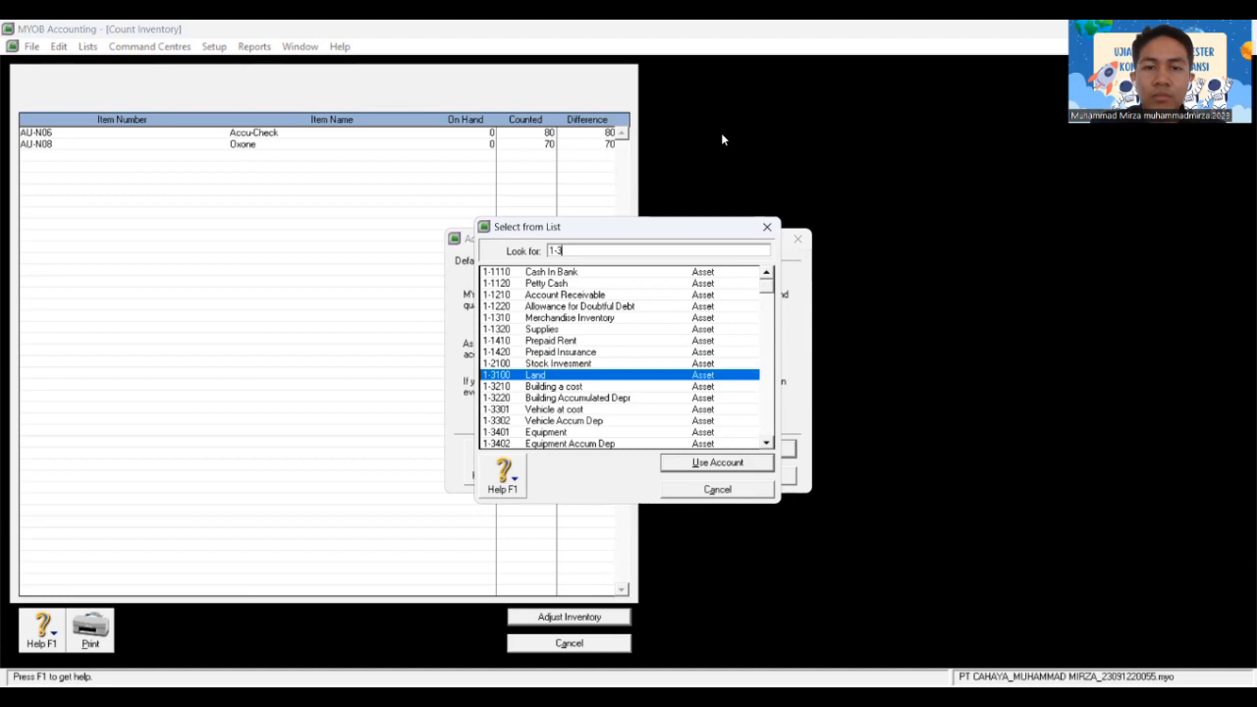
{"action": "key", "text": "BackSpace"}
{"action": "type", "text": "13"}
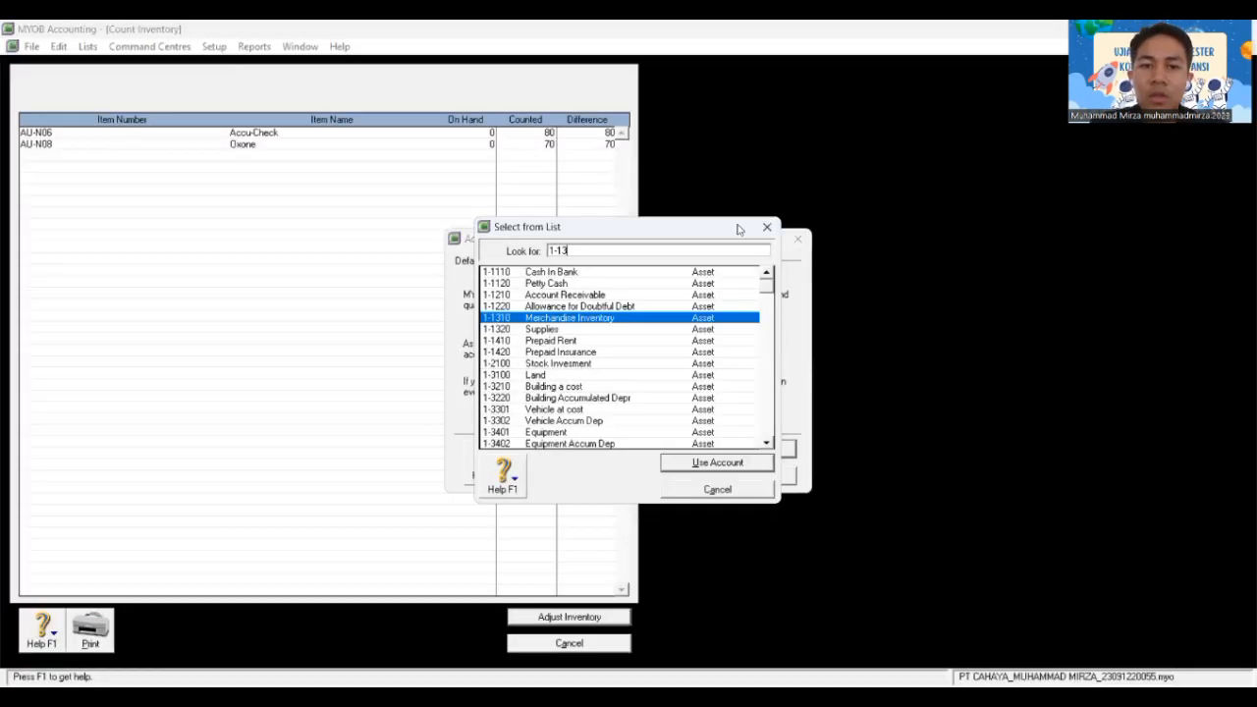
{"action": "double_click", "coordinate": [710, 320]}
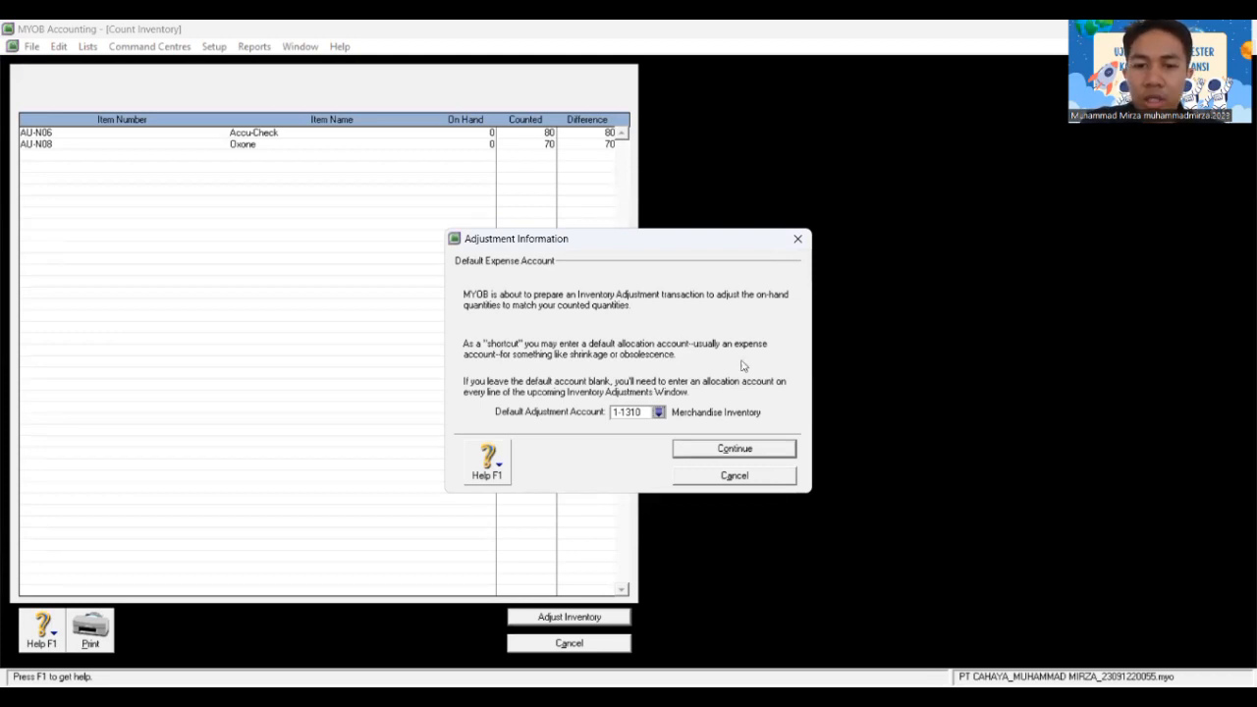
{"action": "left_click", "coordinate": [757, 454]}
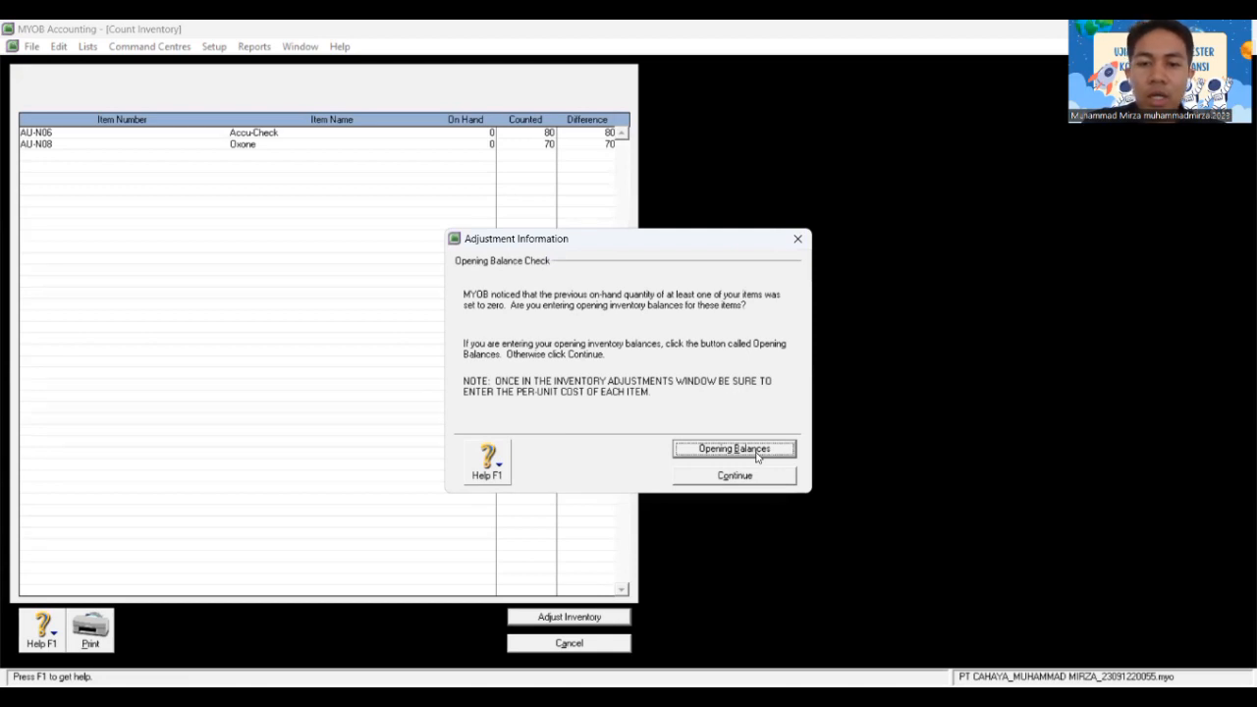
Step: Treat the counts as opening balances and date the adjustment 01/12/2018
{"action": "left_click", "coordinate": [757, 454]}
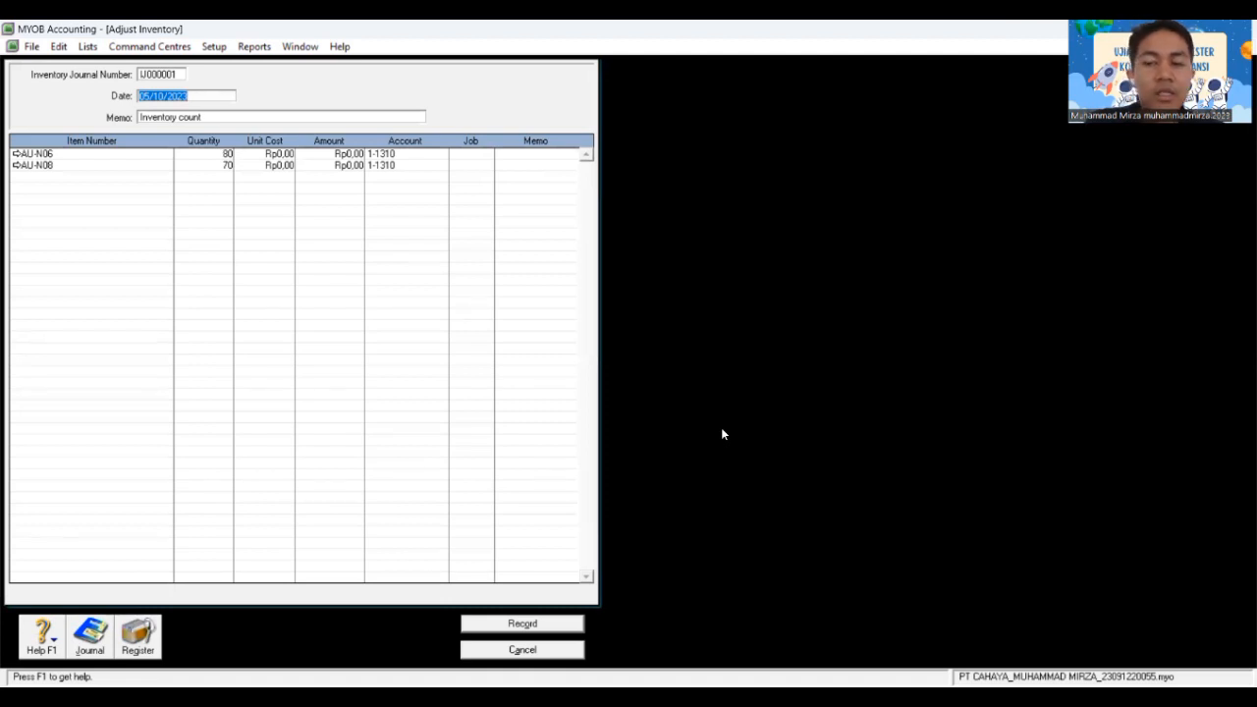
{"action": "key", "text": "BackSpace"}
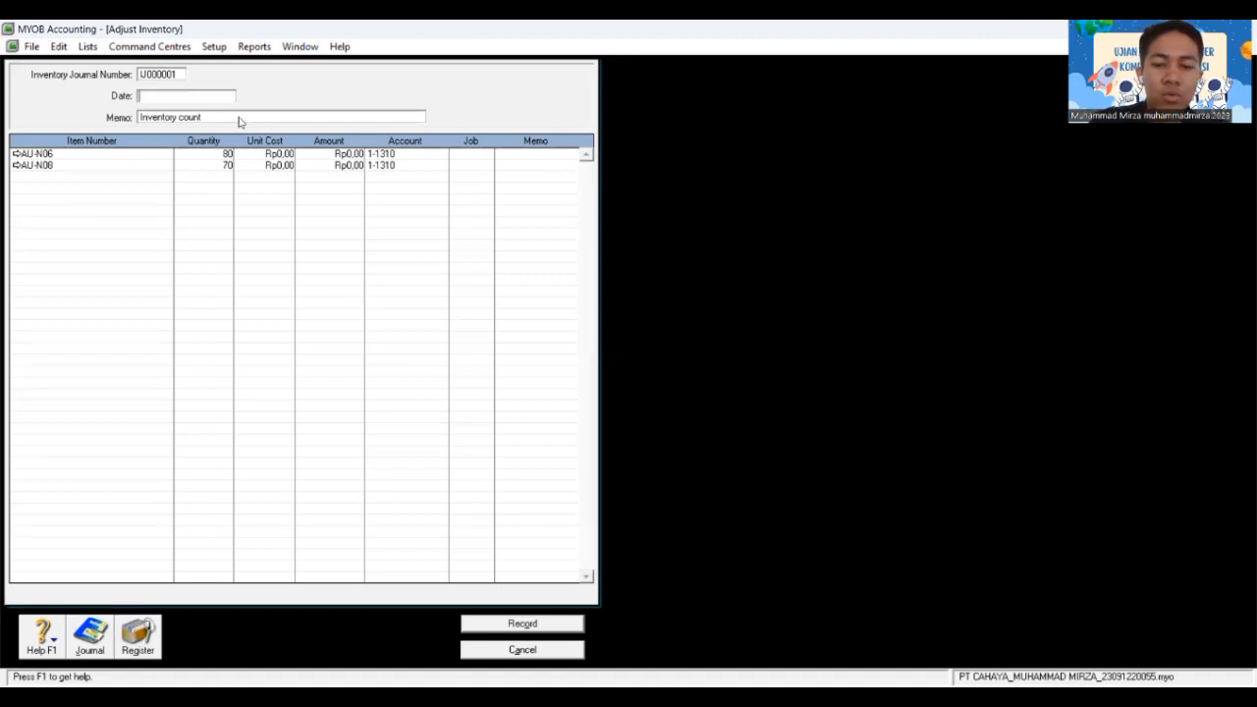
{"action": "type", "text": "01/"}
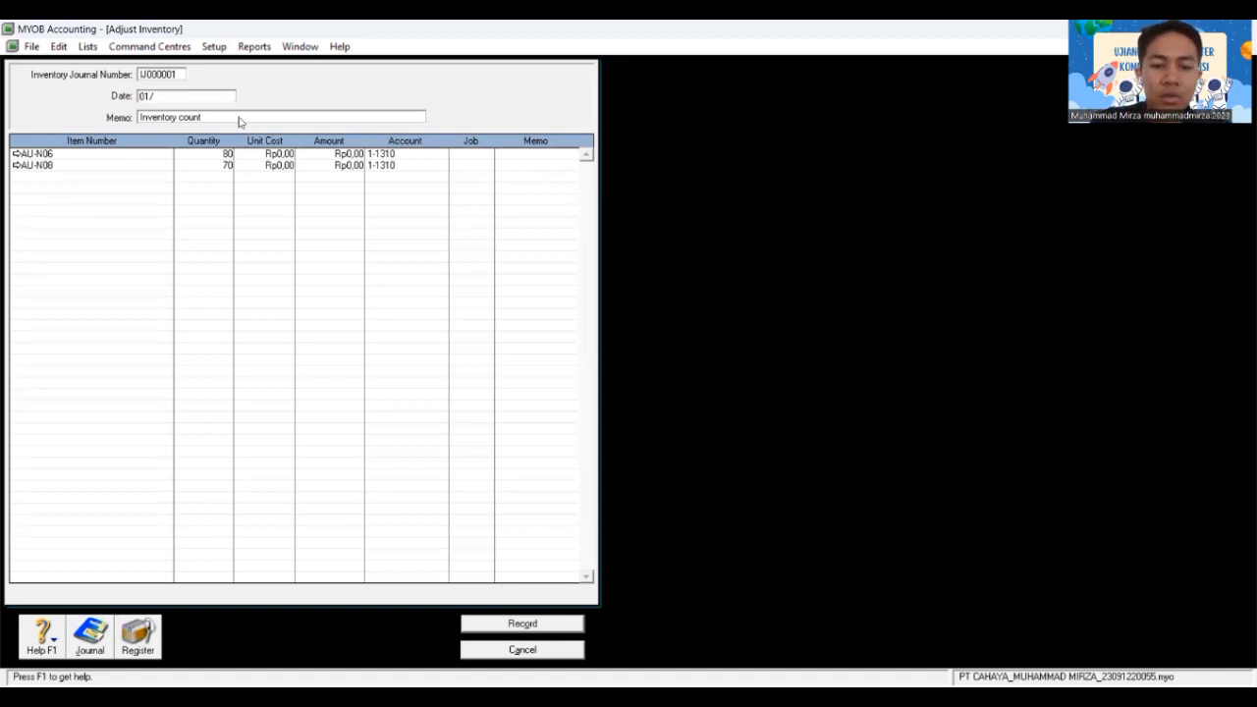
{"action": "type", "text": "12/2018"}
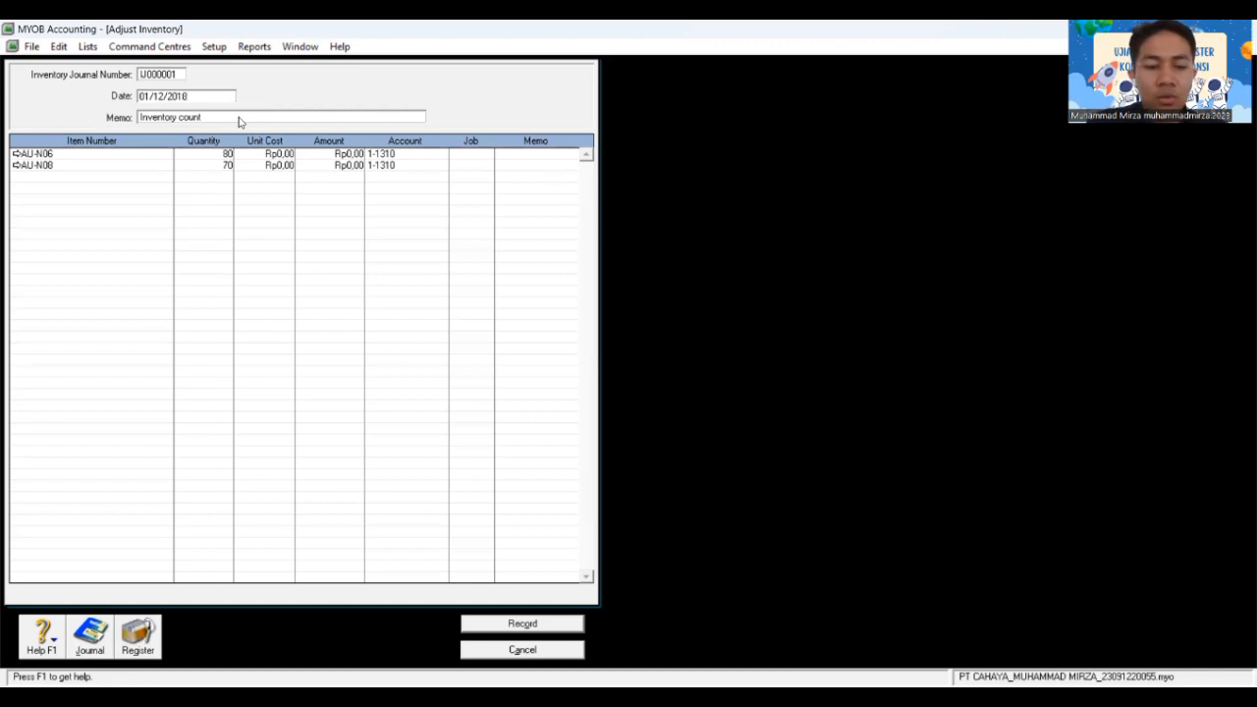
{"action": "key", "text": "Tab"}
{"action": "key", "text": "Tab"}
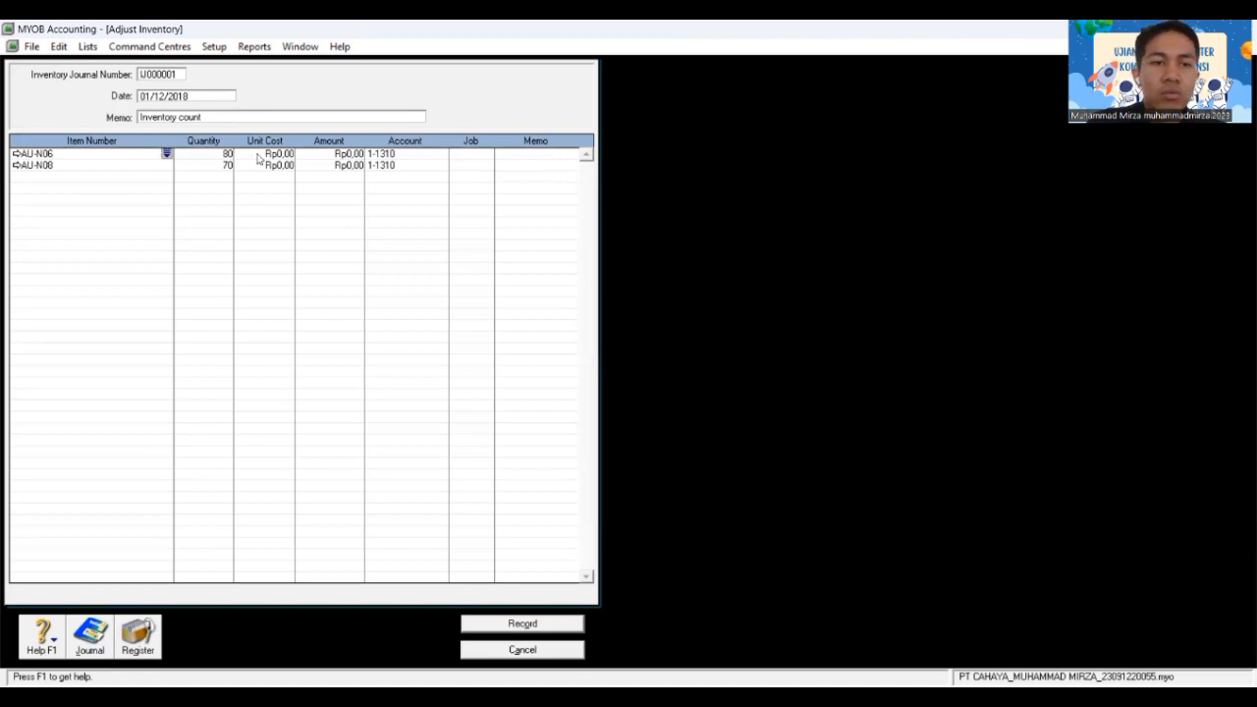
Step: Enter unit costs of 1.000.000 for AU-N06 and 1.200.000 for AU-N08, then record
{"action": "left_click", "coordinate": [258, 154]}
{"action": "type", "text": "1.000."}
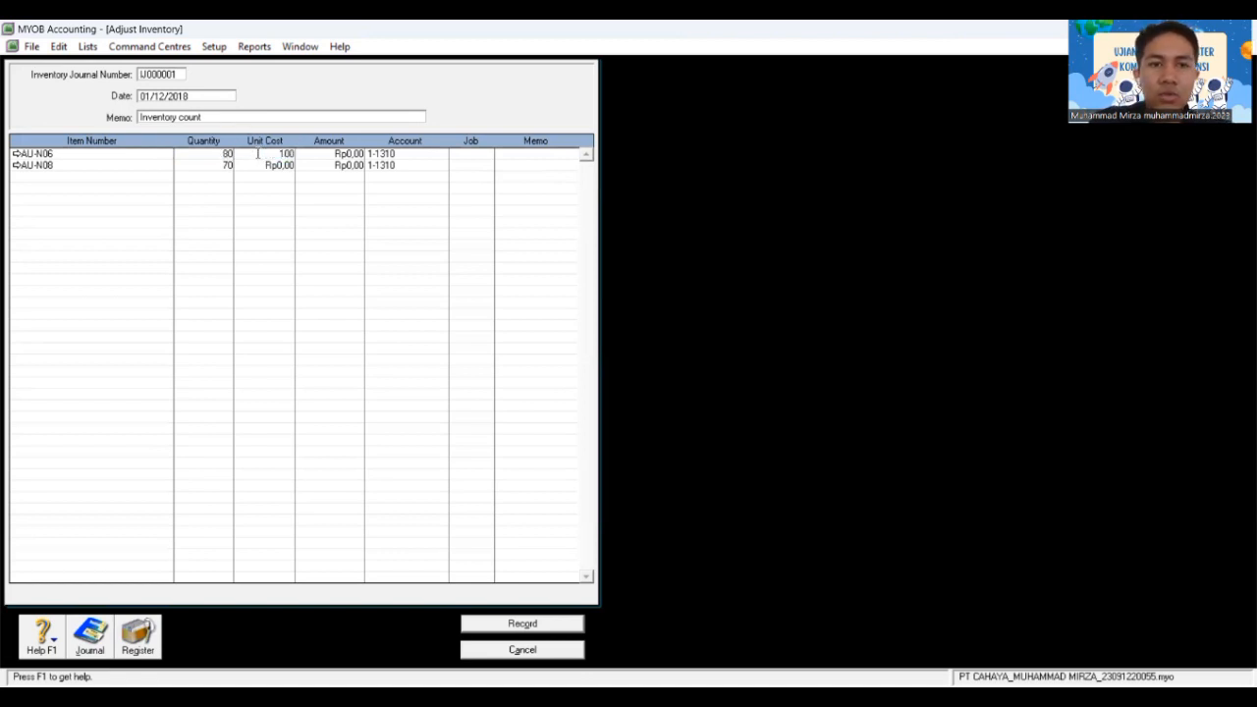
{"action": "type", "text": "0000"}
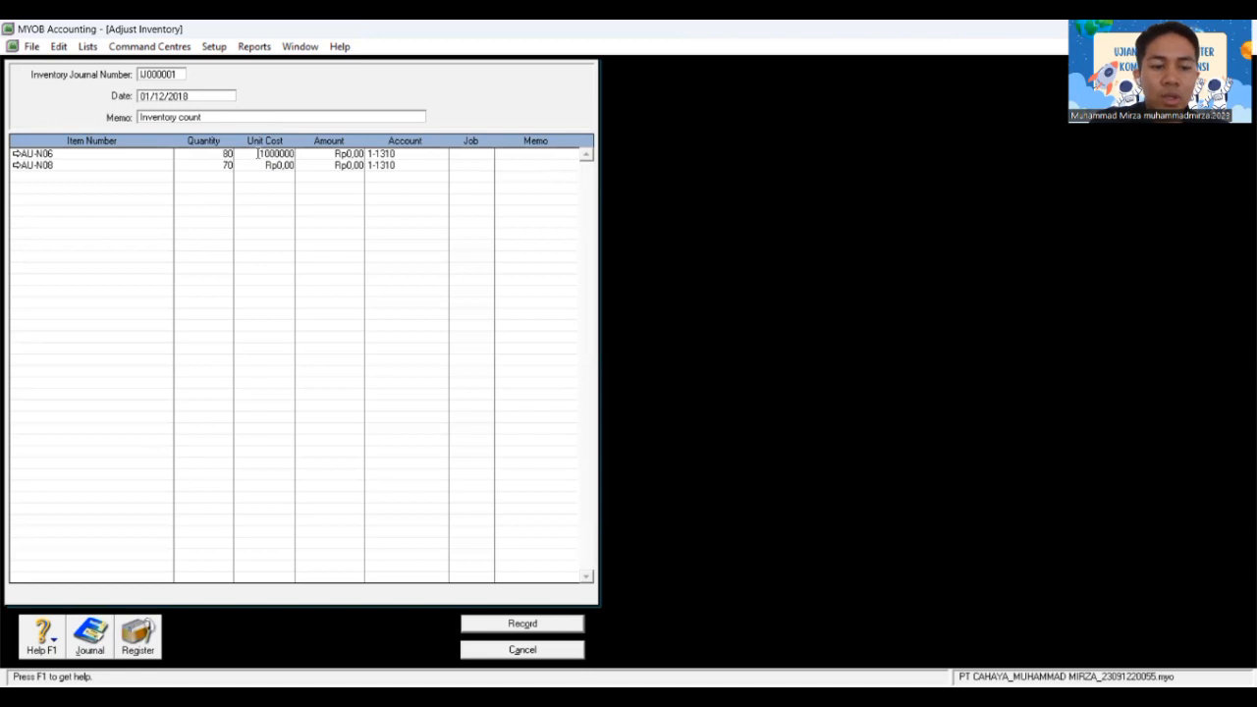
{"action": "key", "text": "Tab"}
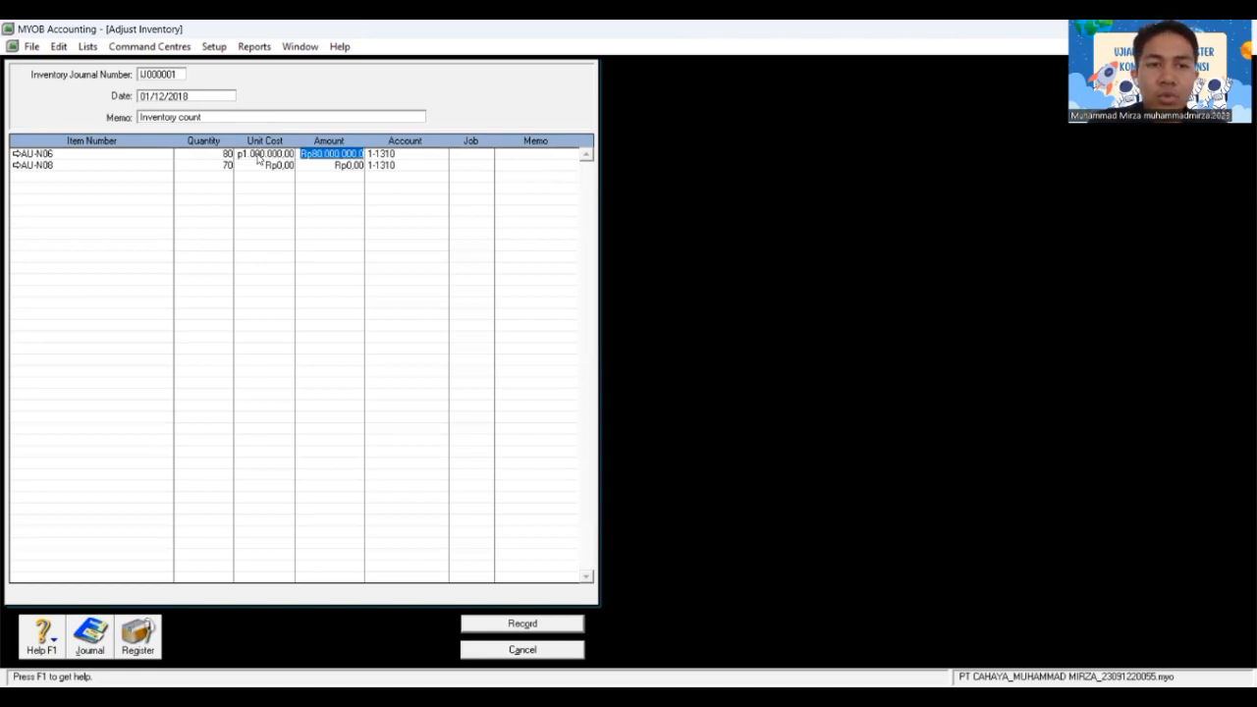
{"action": "key", "text": "Tab"}
{"action": "key", "text": "Tab"}
{"action": "key", "text": "Tab"}
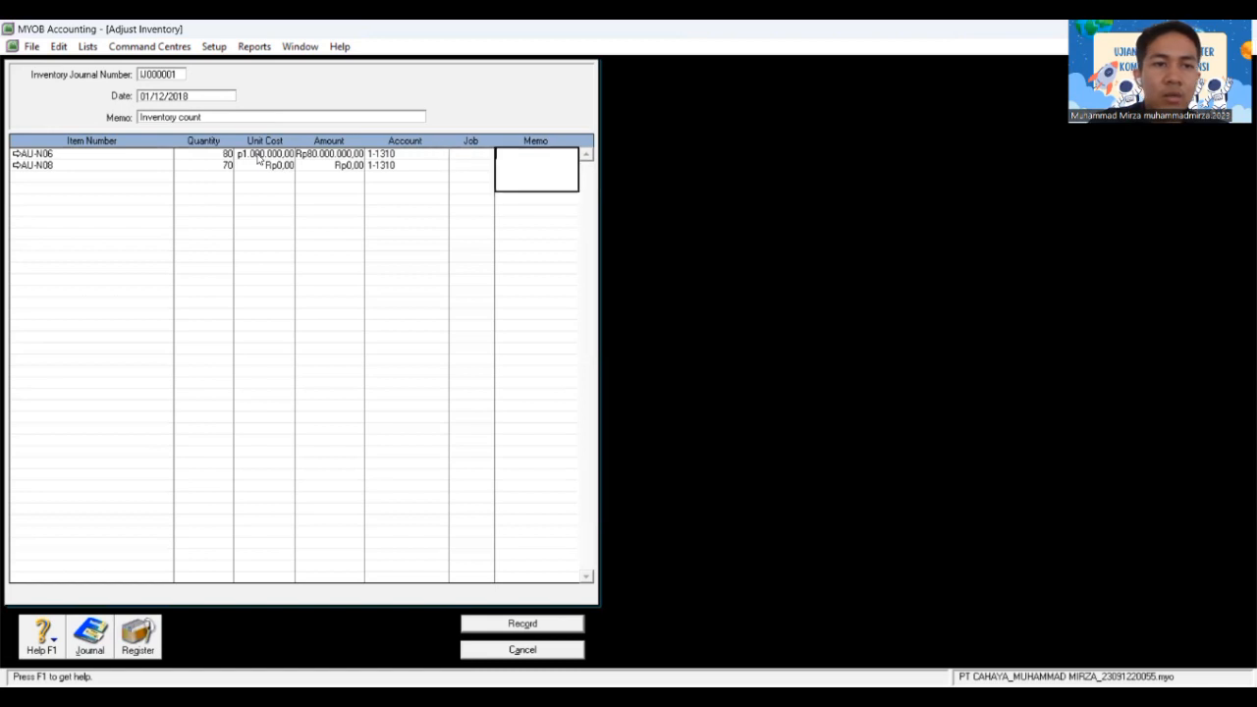
{"action": "key", "text": "Tab"}
{"action": "key", "text": "Tab"}
{"action": "key", "text": "Tab"}
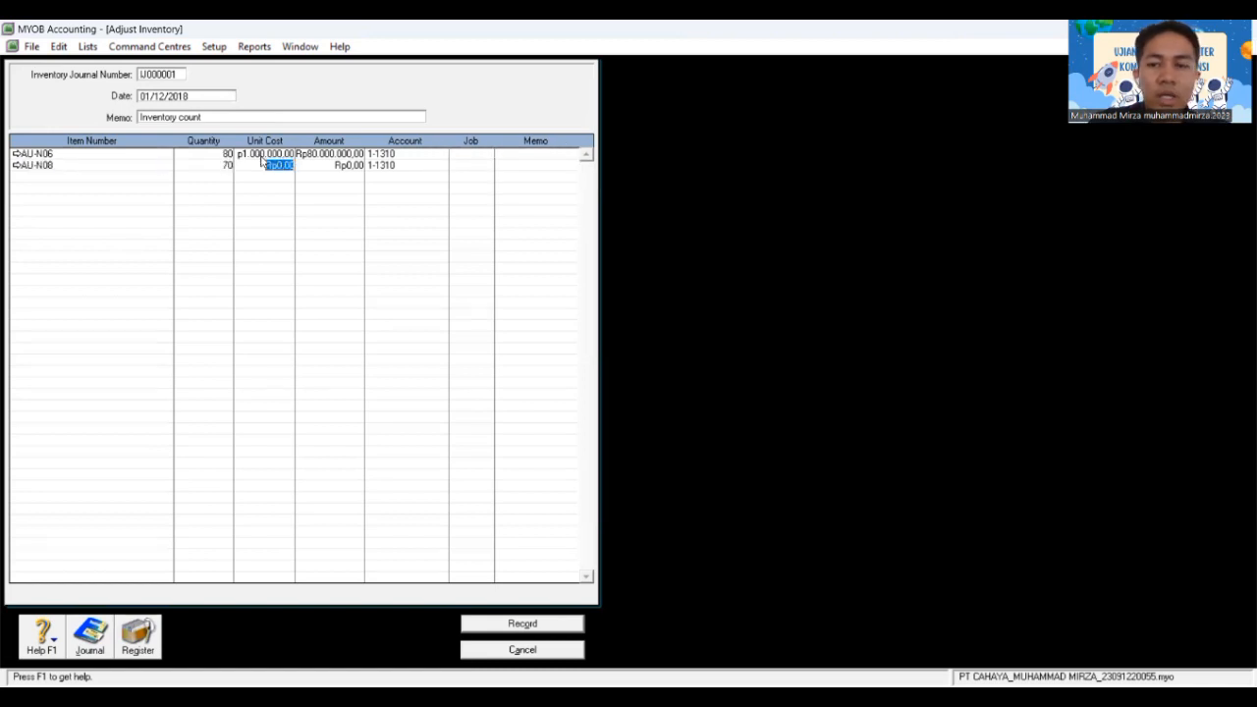
{"action": "type", "text": "1.200."}
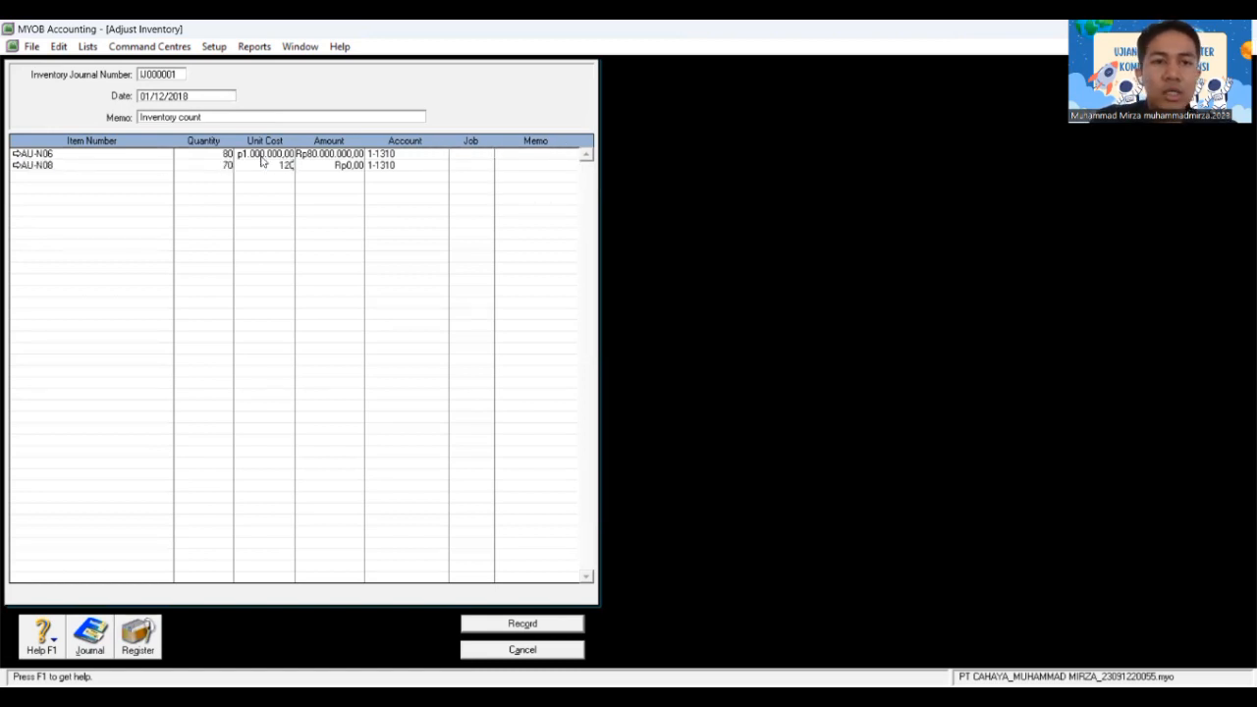
{"action": "type", "text": "000"}
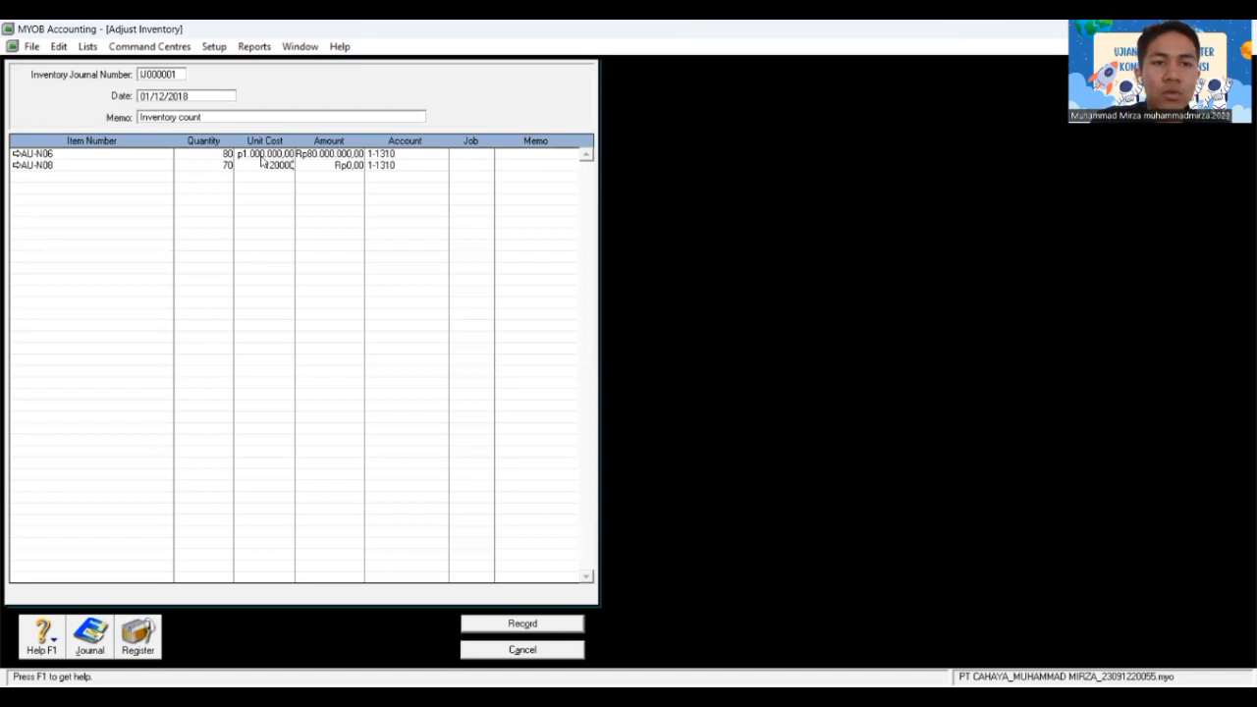
{"action": "key", "text": "Tab"}
{"action": "key", "text": "Tab"}
{"action": "key", "text": "Tab"}
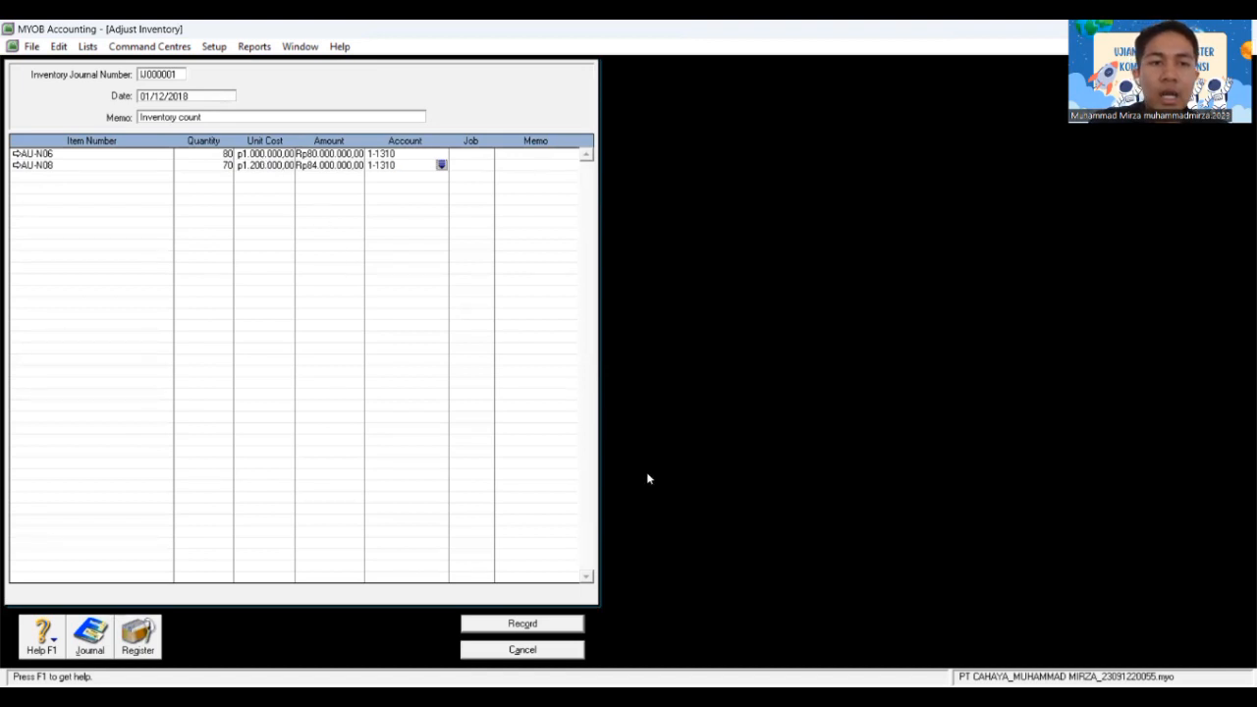
{"action": "left_click", "coordinate": [509, 626]}
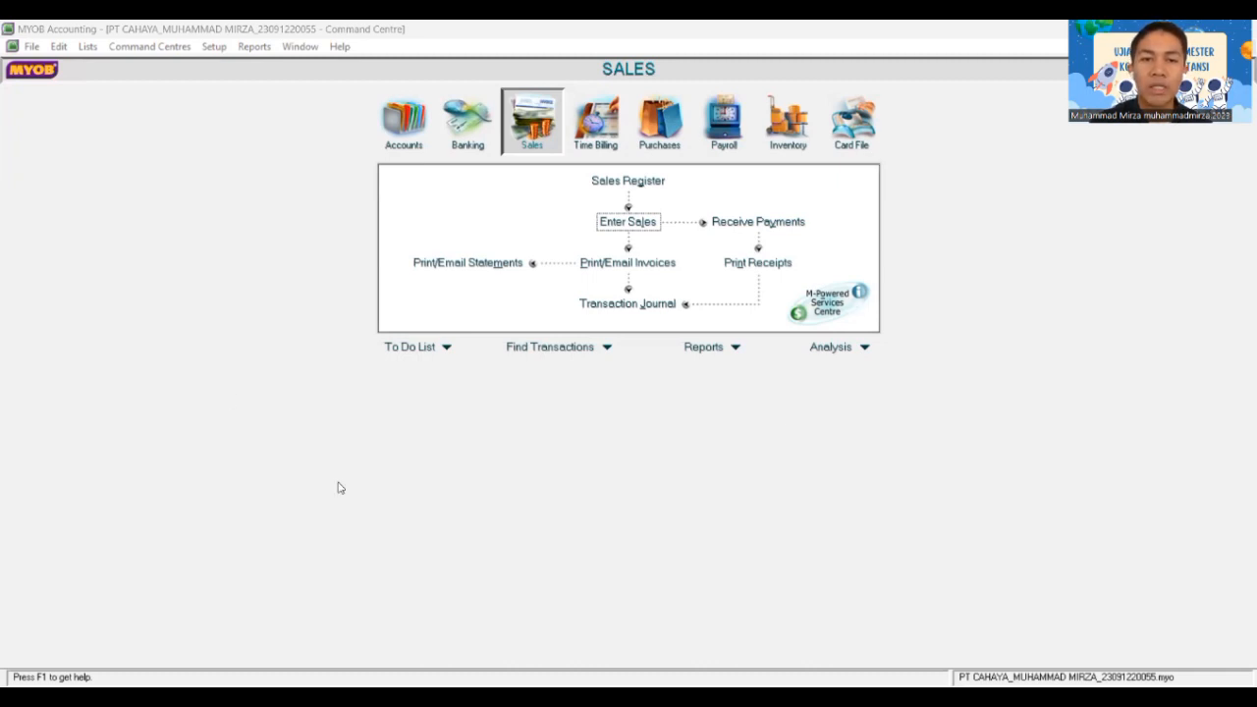
Step: Start a new sales invoice with Enter Sales in the Sales command centre
{"action": "left_click", "coordinate": [523, 138]}
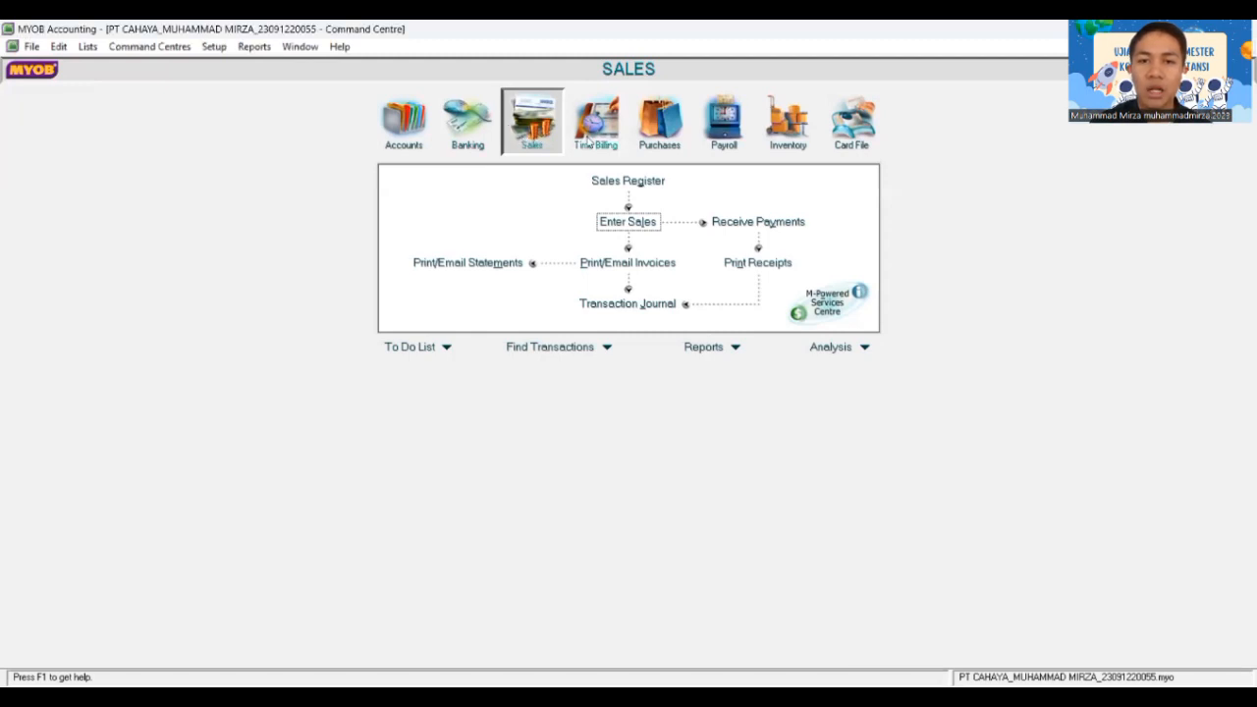
{"action": "left_click", "coordinate": [636, 222]}
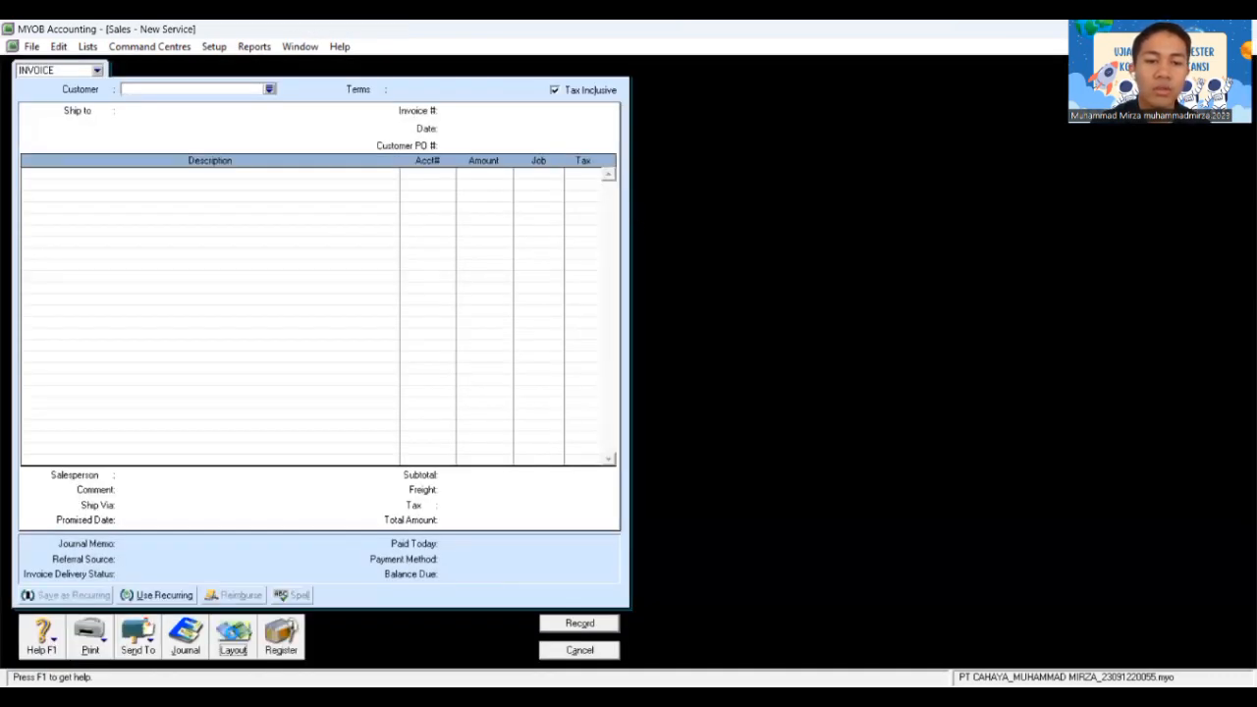
Step: Switch the invoice to the Item layout, untick Tax Inclusive, and select customer Toko Andani
{"action": "left_click", "coordinate": [233, 638]}
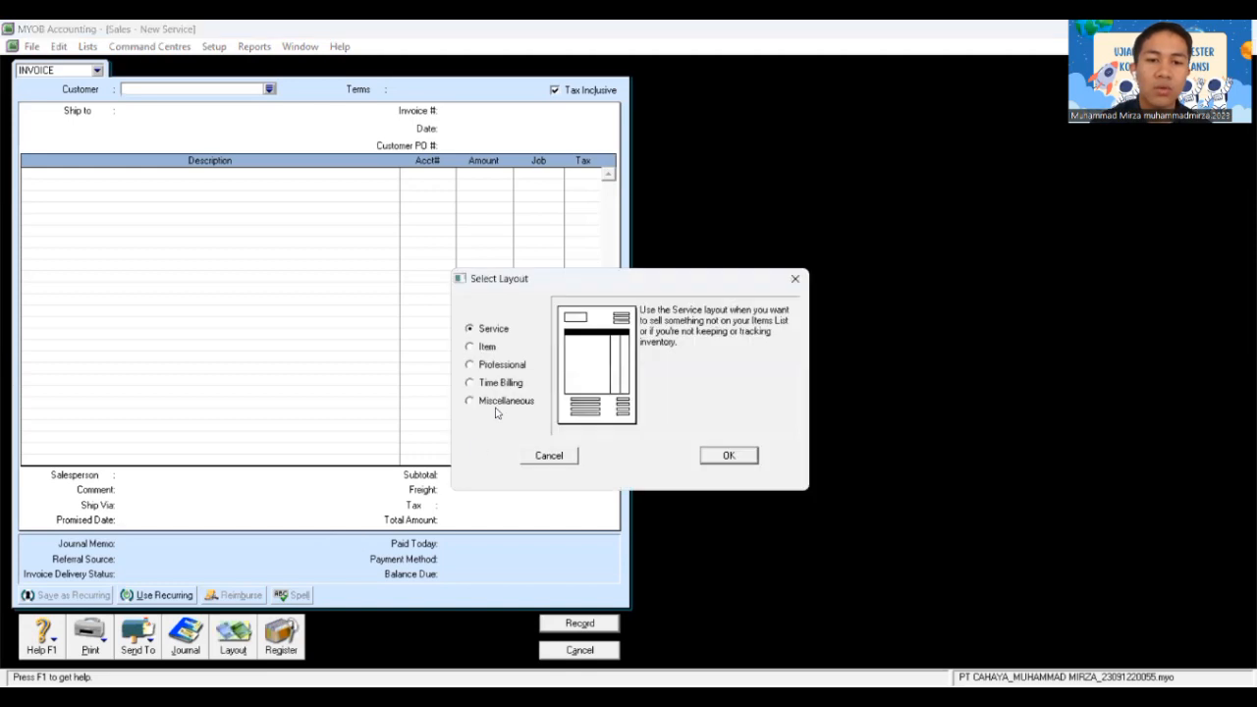
{"action": "left_click", "coordinate": [488, 349]}
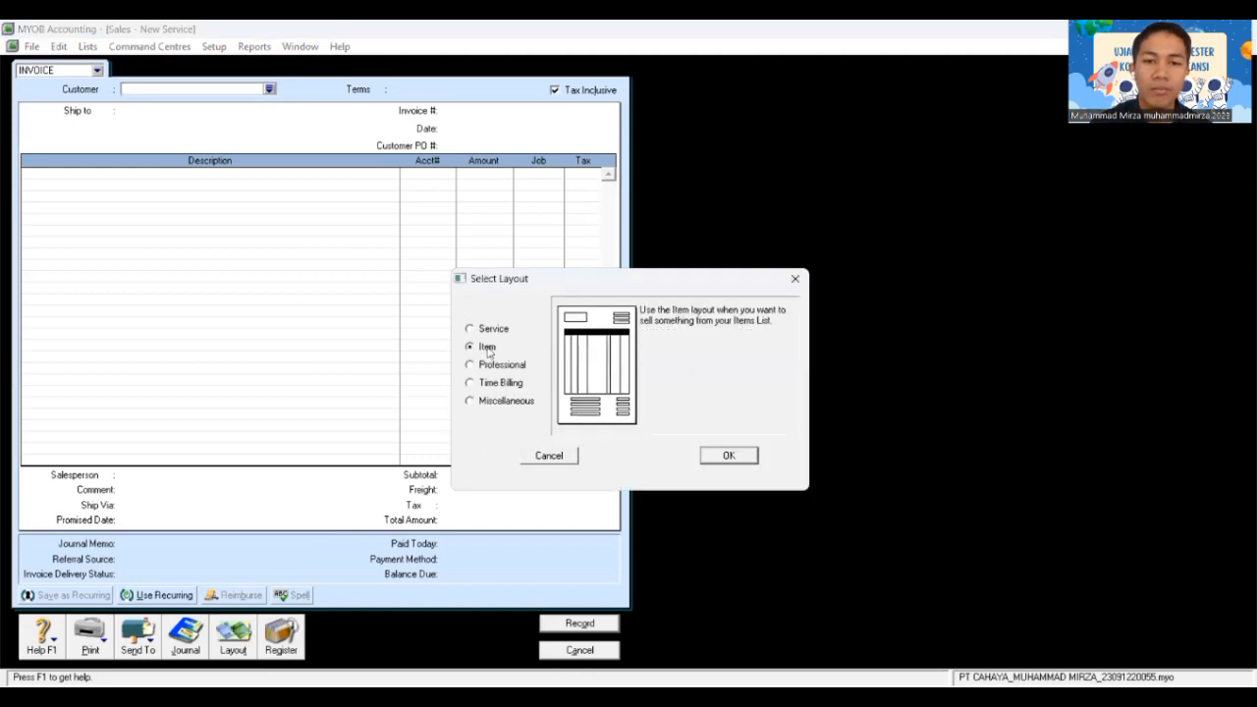
{"action": "left_click", "coordinate": [725, 457]}
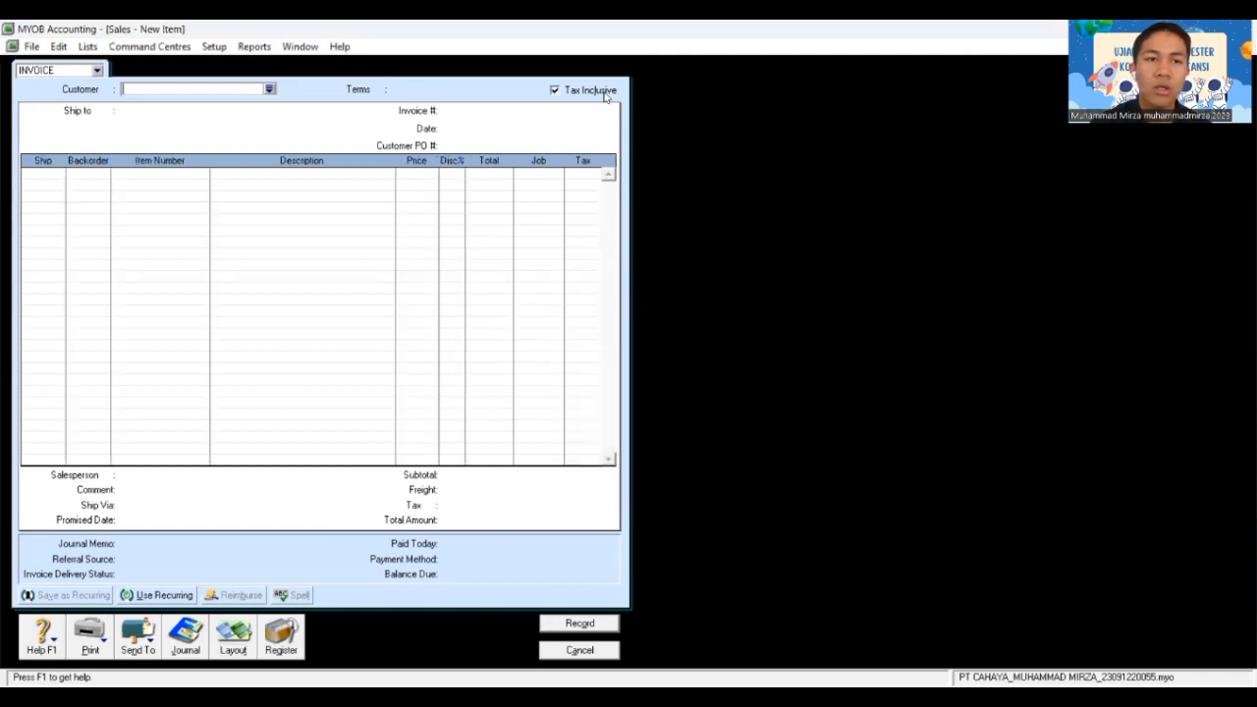
{"action": "left_click", "coordinate": [555, 90]}
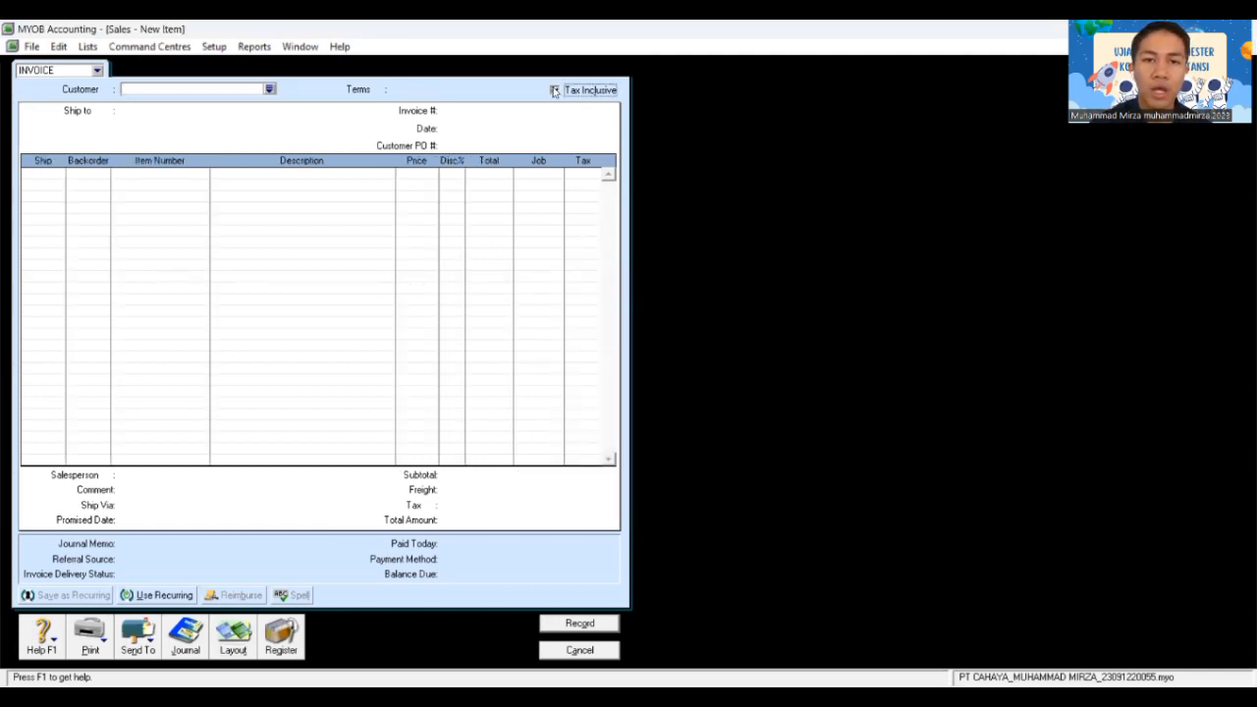
{"action": "left_click", "coordinate": [268, 89]}
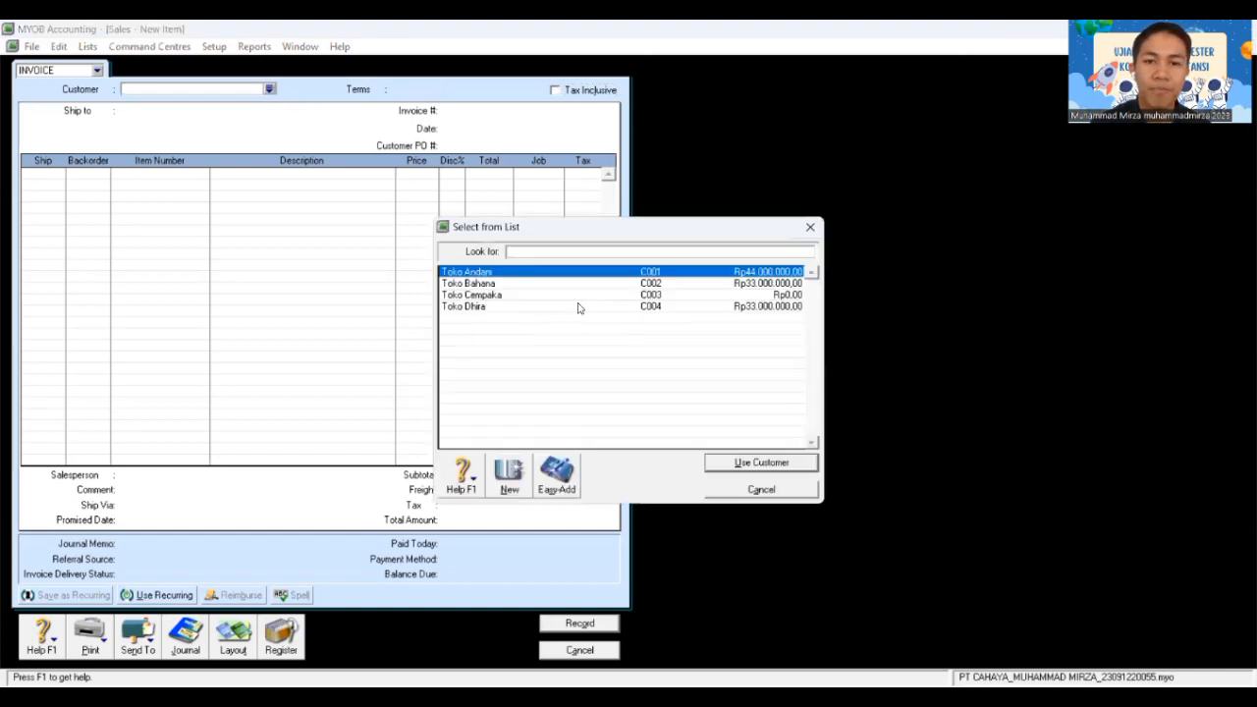
{"action": "left_click", "coordinate": [756, 462]}
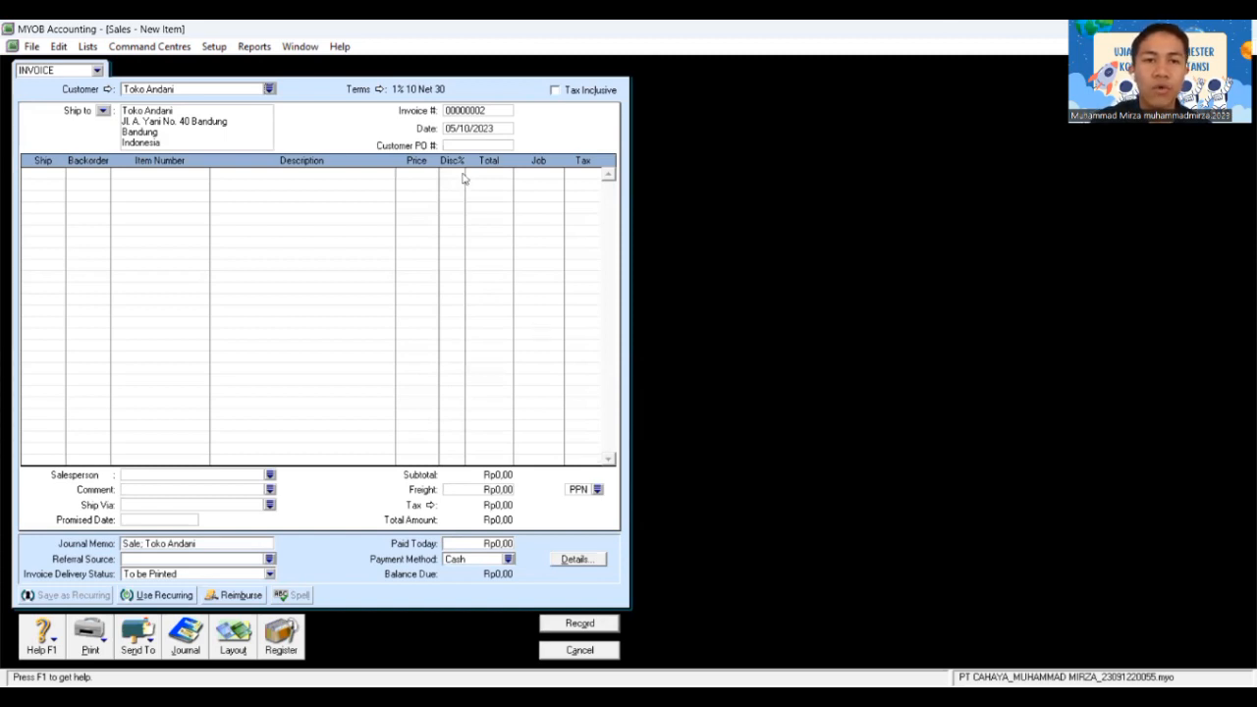
Step: Set the invoice number to FPJ12-1 and the date to 02/12/2018
{"action": "left_click", "coordinate": [472, 111]}
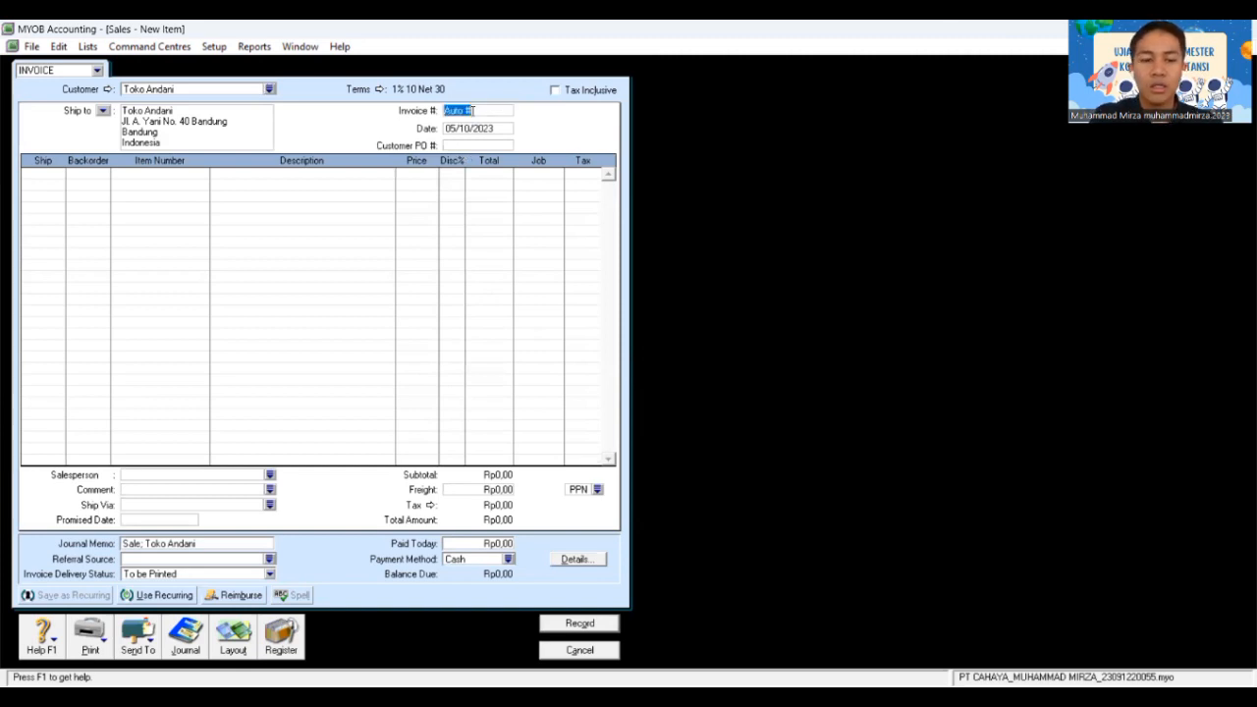
{"action": "type", "text": "FPJ12"}
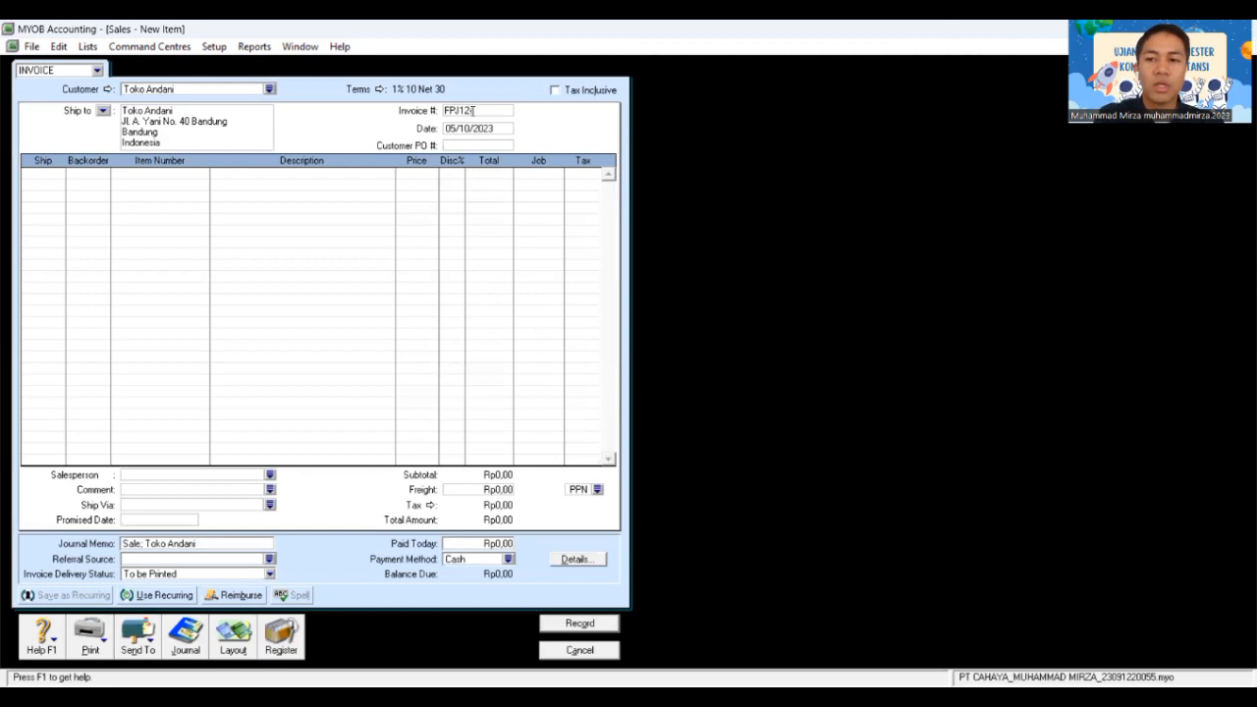
{"action": "type", "text": "3"}
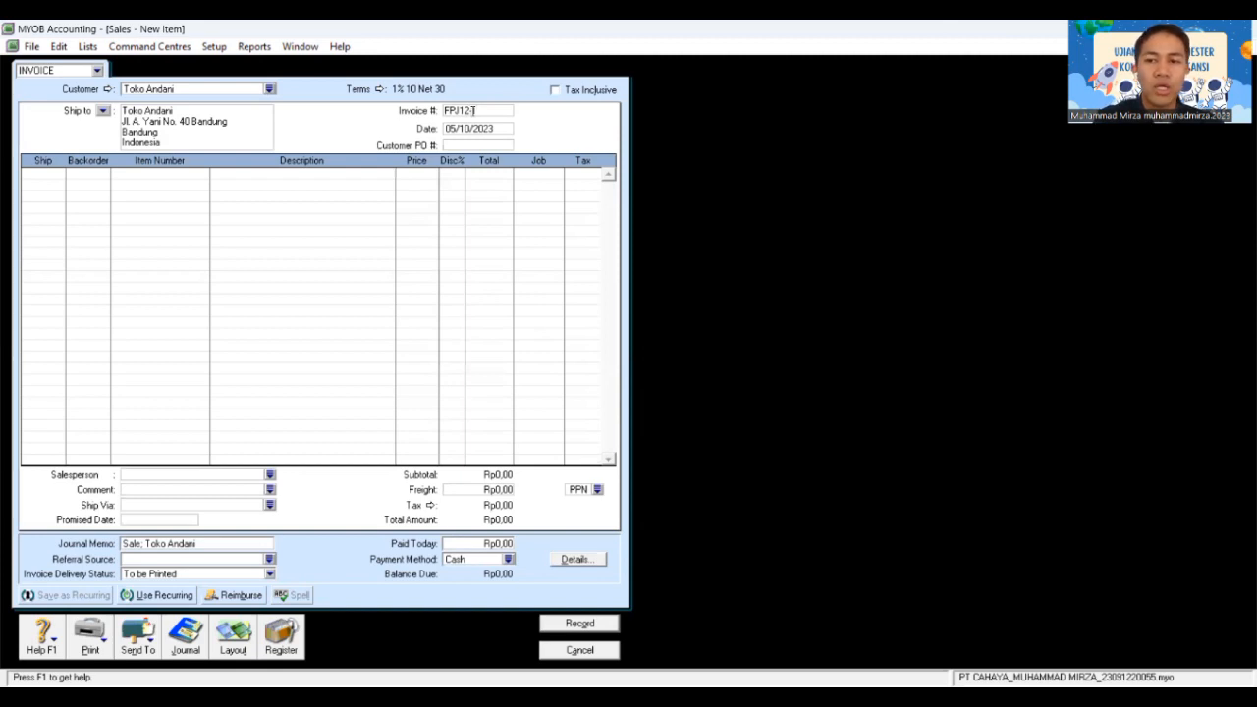
{"action": "key", "text": "Tab"}
{"action": "type", "text": "0"}
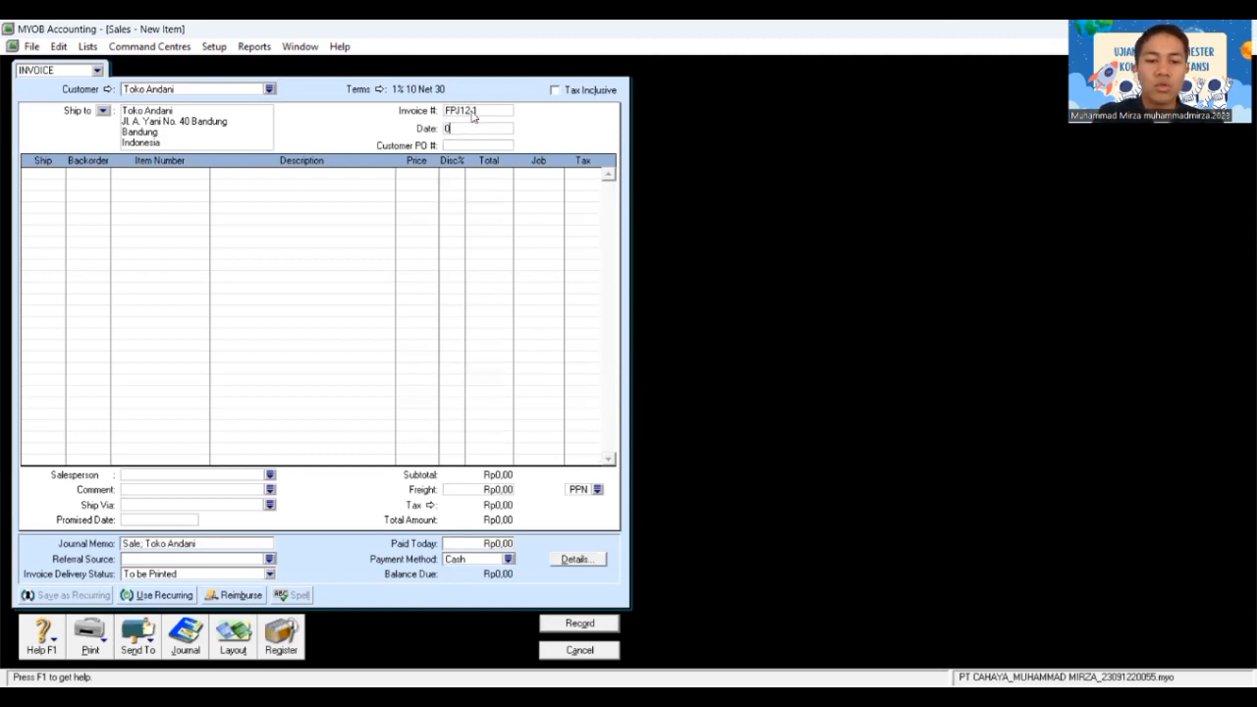
{"action": "type", "text": "2/12/2018"}
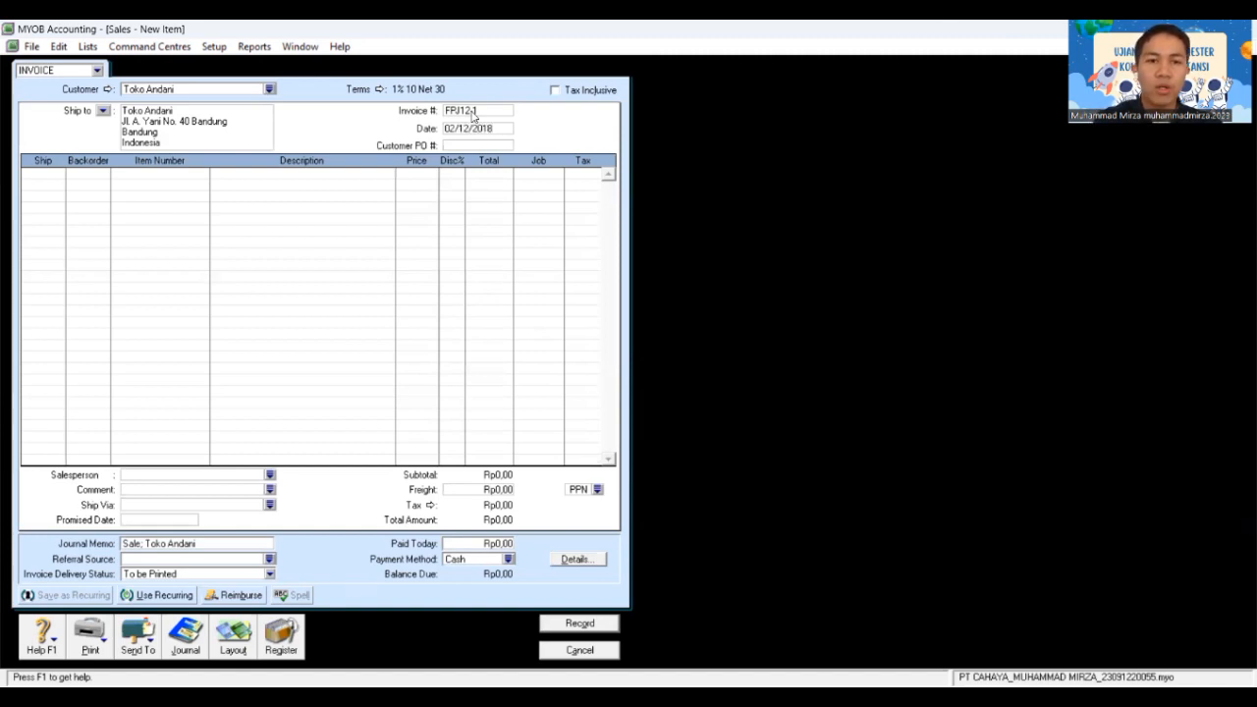
{"action": "key", "text": "Tab"}
{"action": "key", "text": "Tab"}
{"action": "key", "text": "Tab"}
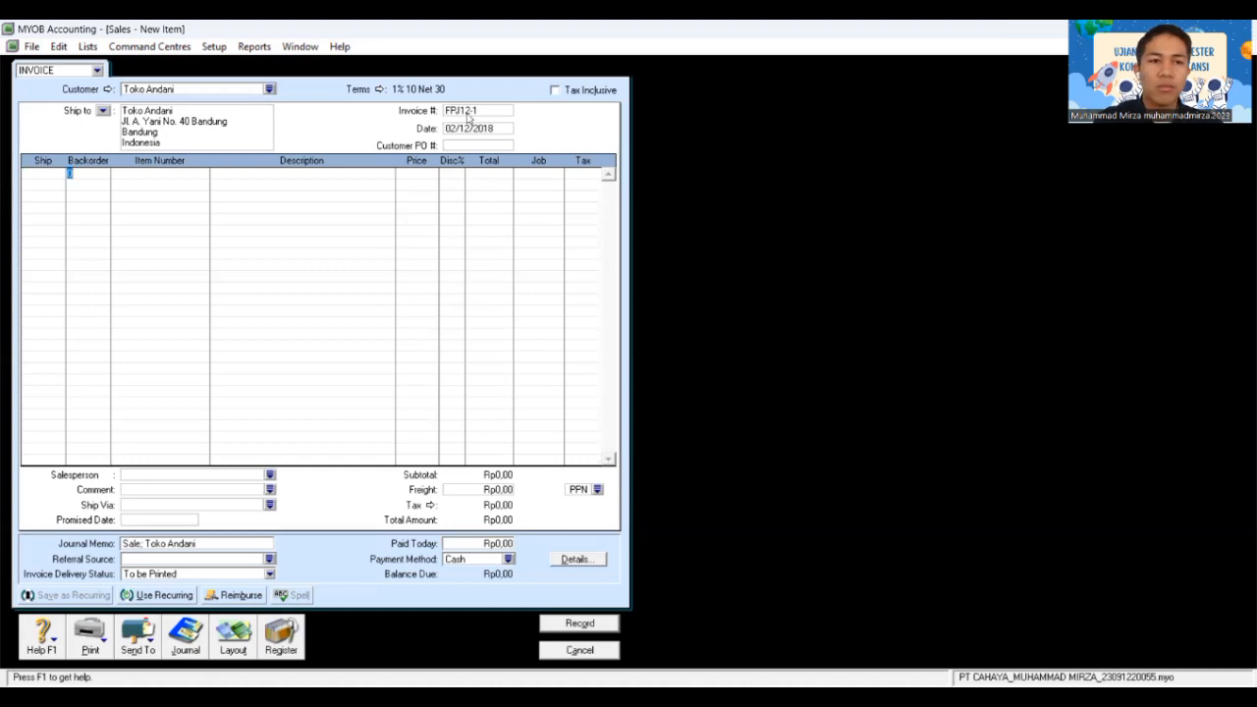
Step: Add a line for 20 AU-N06 Accu-Check at 1,600,000 each
{"action": "left_click", "coordinate": [45, 177]}
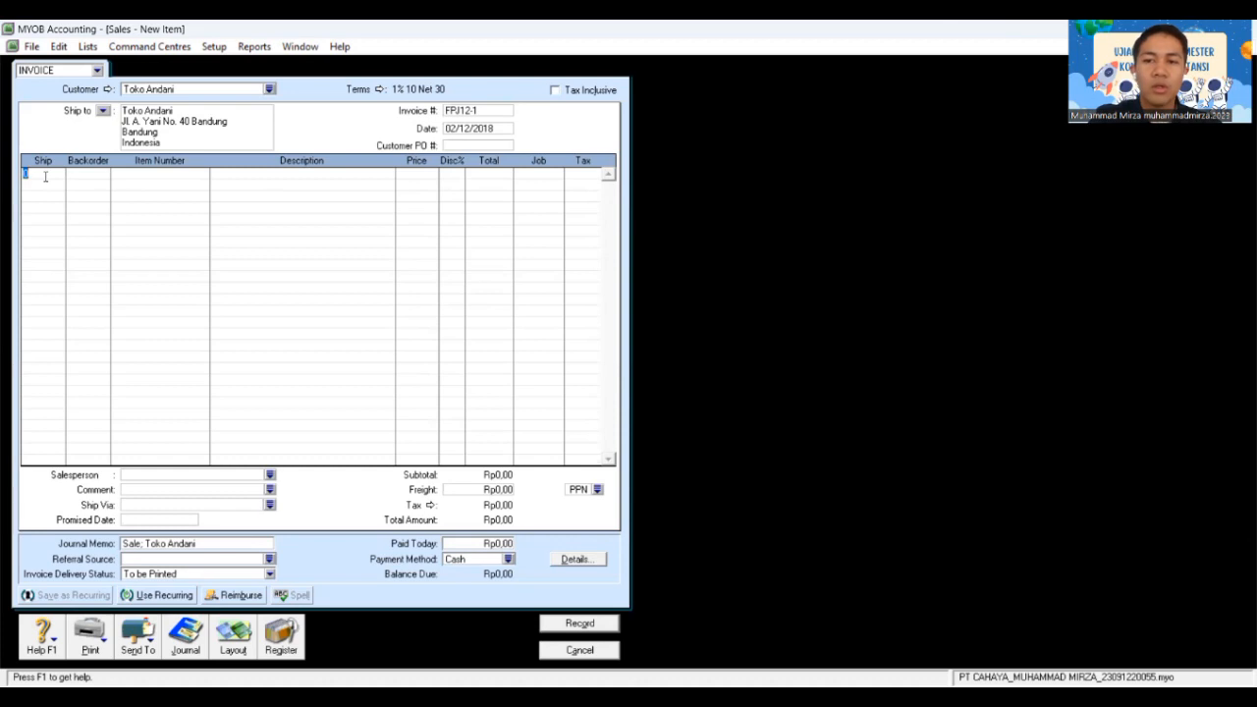
{"action": "type", "text": "20"}
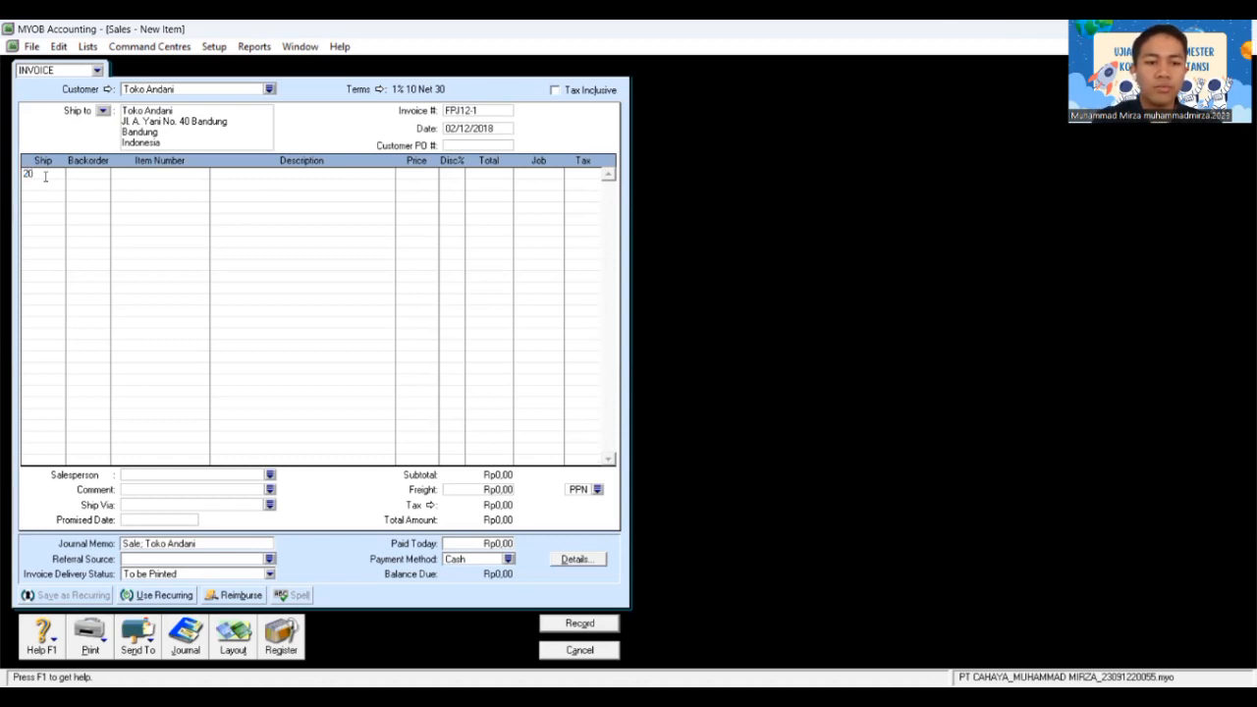
{"action": "key", "text": "Tab"}
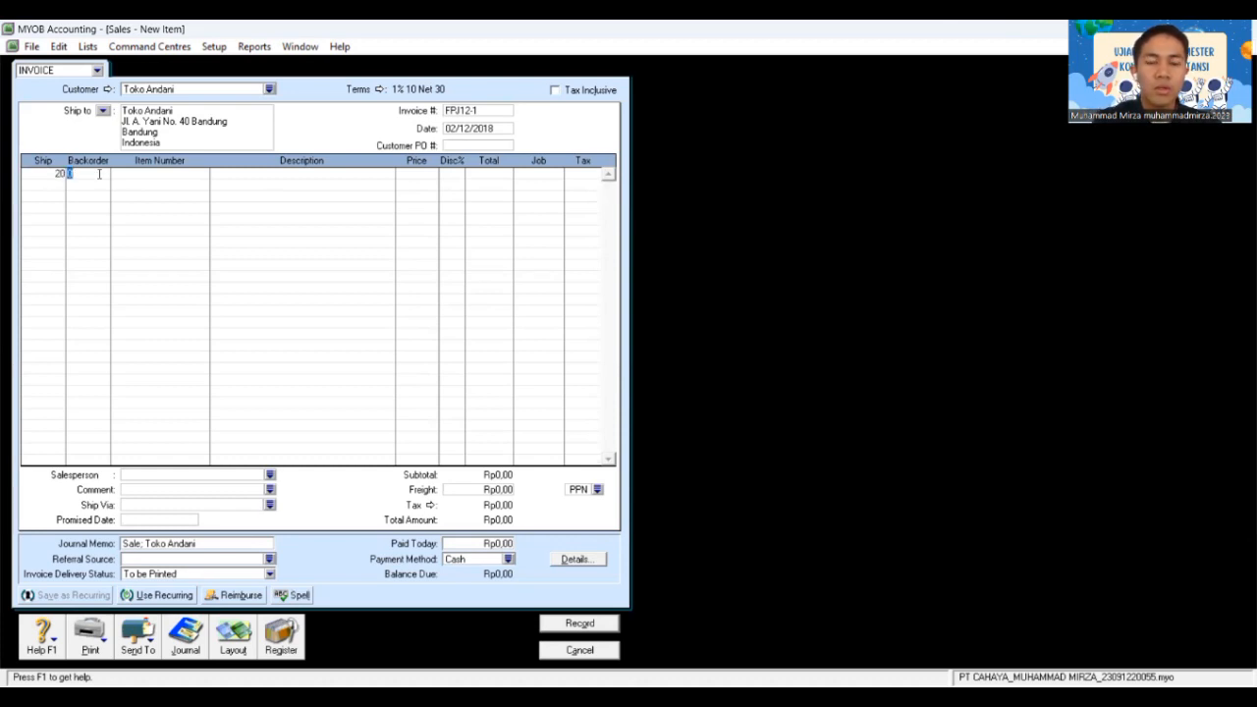
{"action": "key", "text": "Tab"}
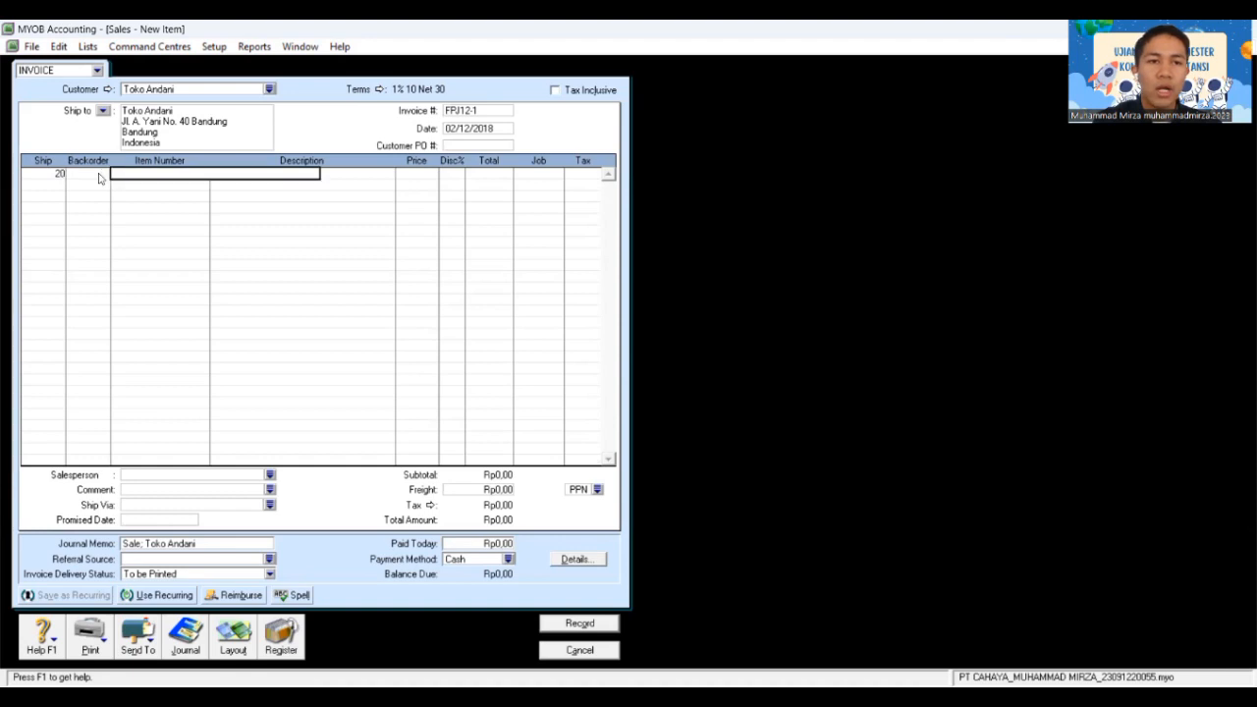
{"action": "key", "text": "Tab"}
{"action": "type", "text": "AU-N06"}
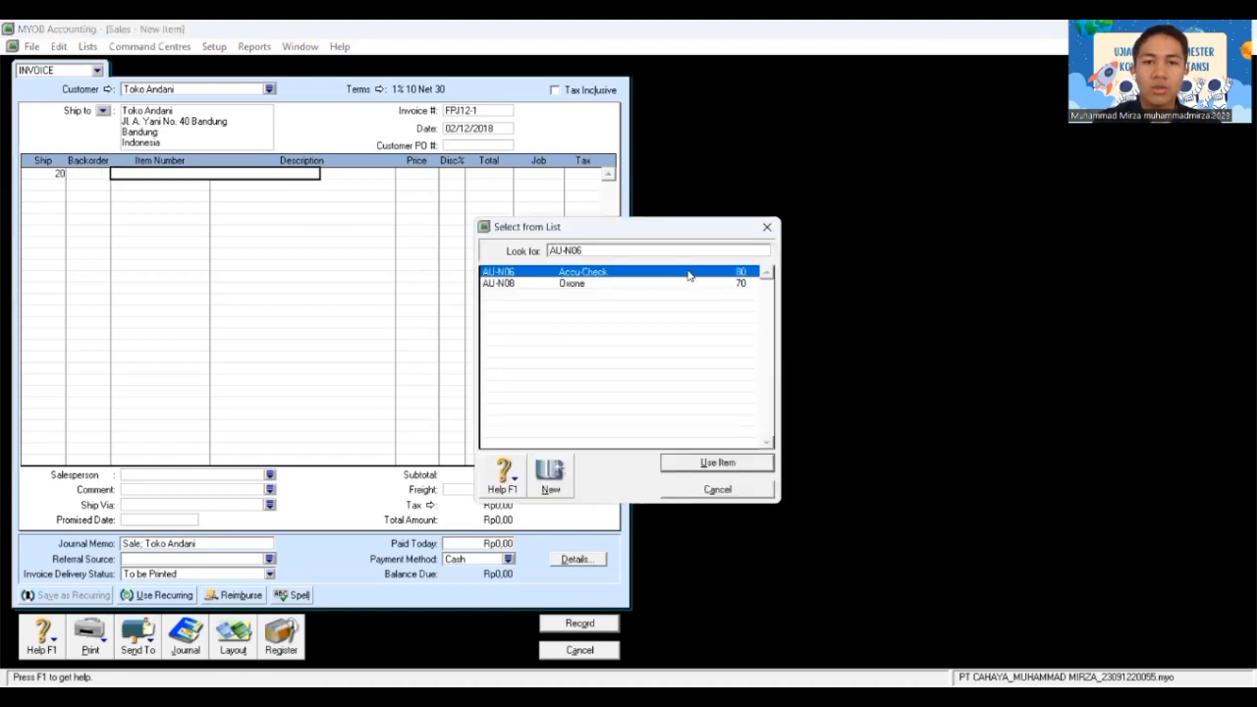
{"action": "left_click", "coordinate": [730, 468]}
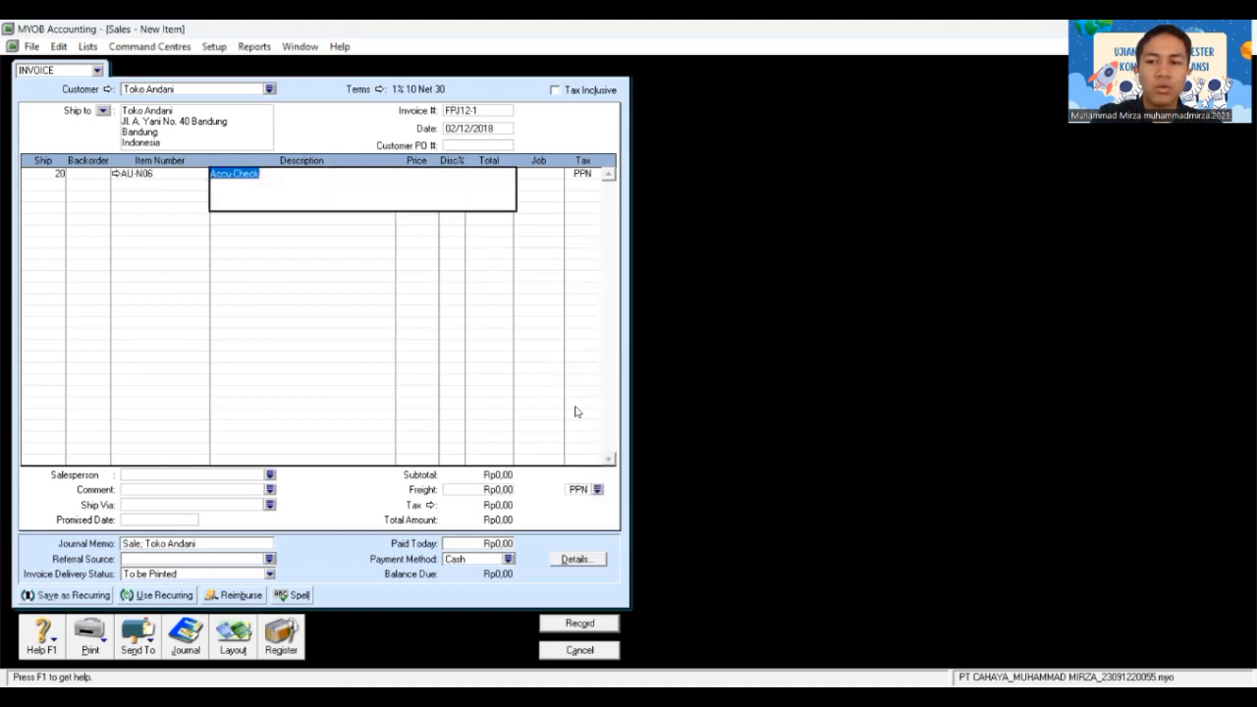
{"action": "key", "text": "Tab"}
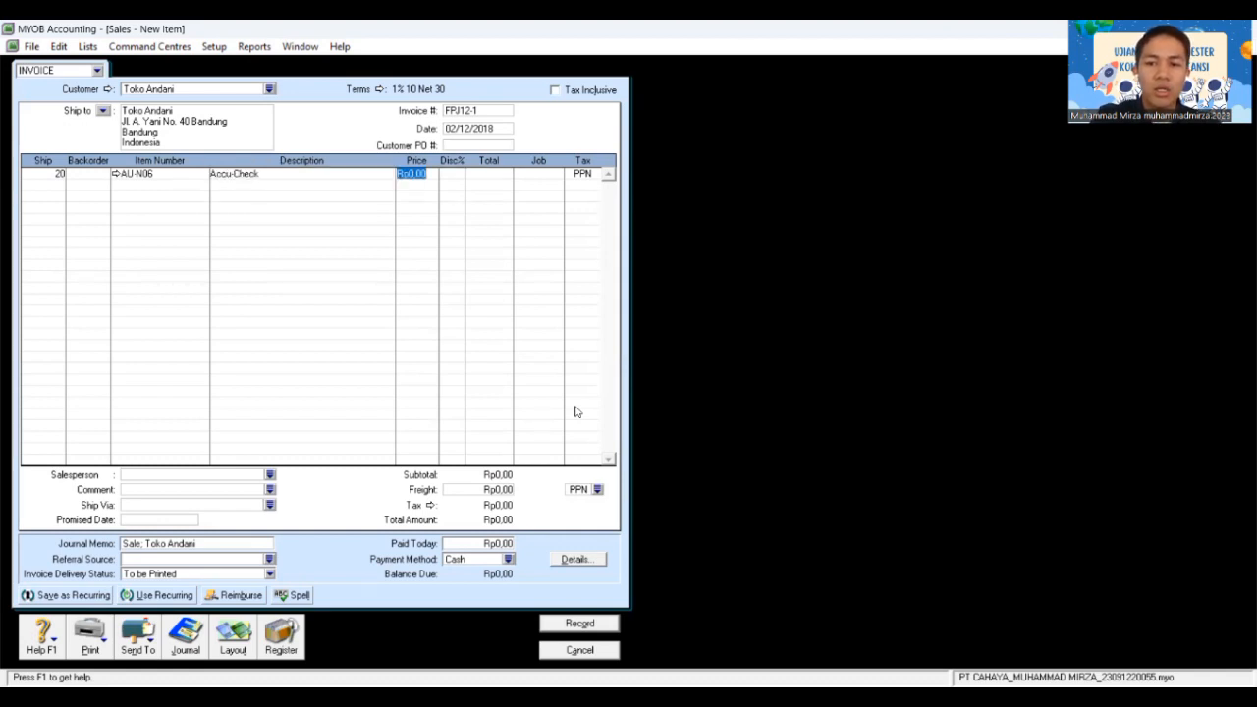
{"action": "type", "text": "16"}
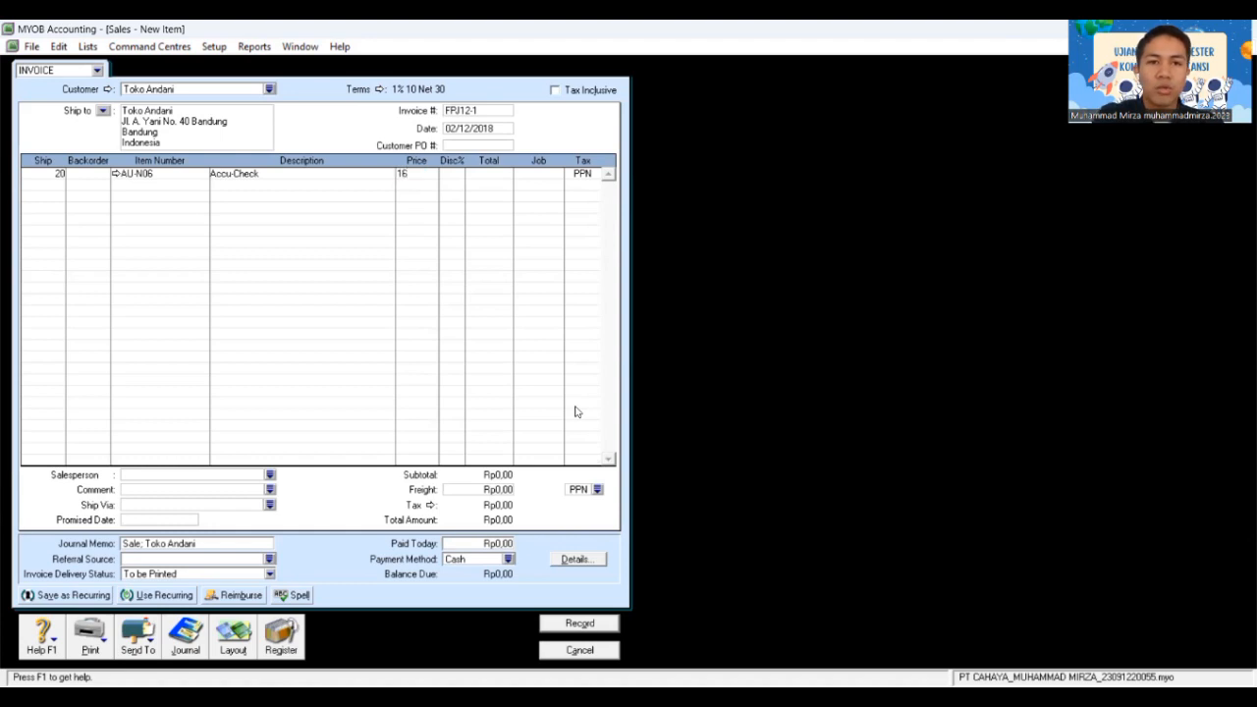
{"action": "type", "text": "00000"}
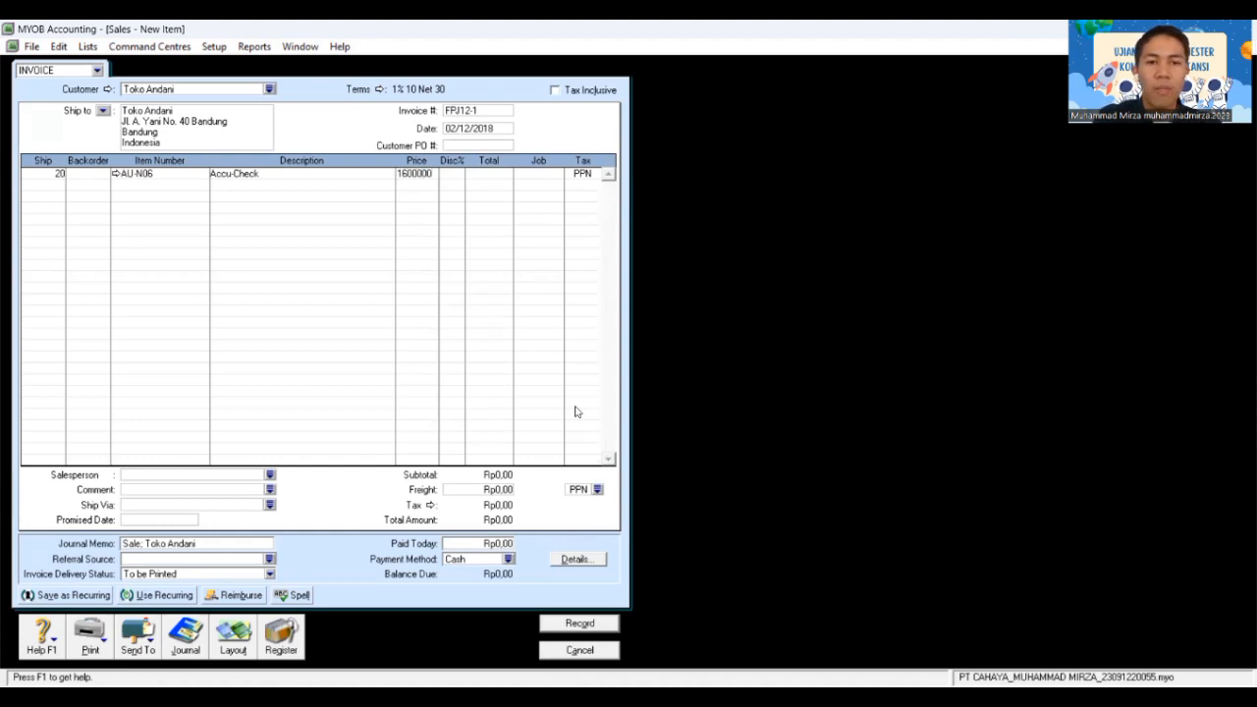
{"action": "key", "text": "Tab"}
{"action": "key", "text": "Tab"}
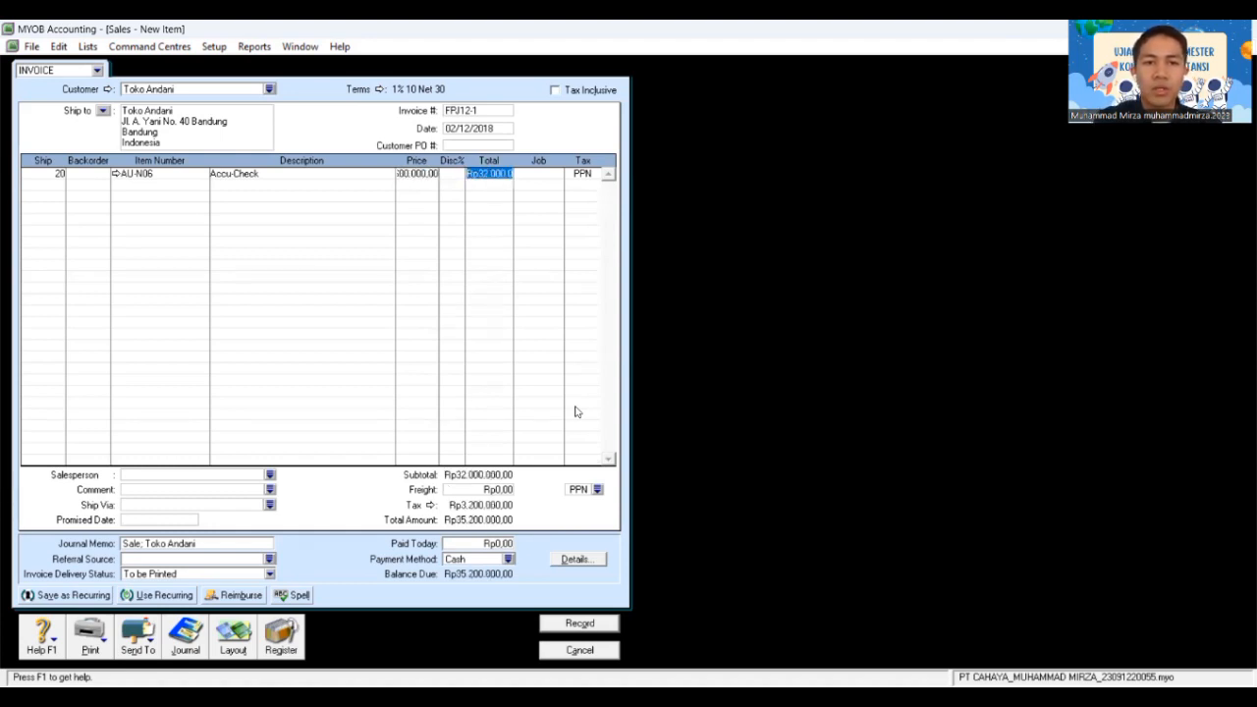
{"action": "key", "text": "Tab"}
Step: Add a second line for 15 AU-N08 Oxone at 1,800,000 each
{"action": "key", "text": "Tab"}
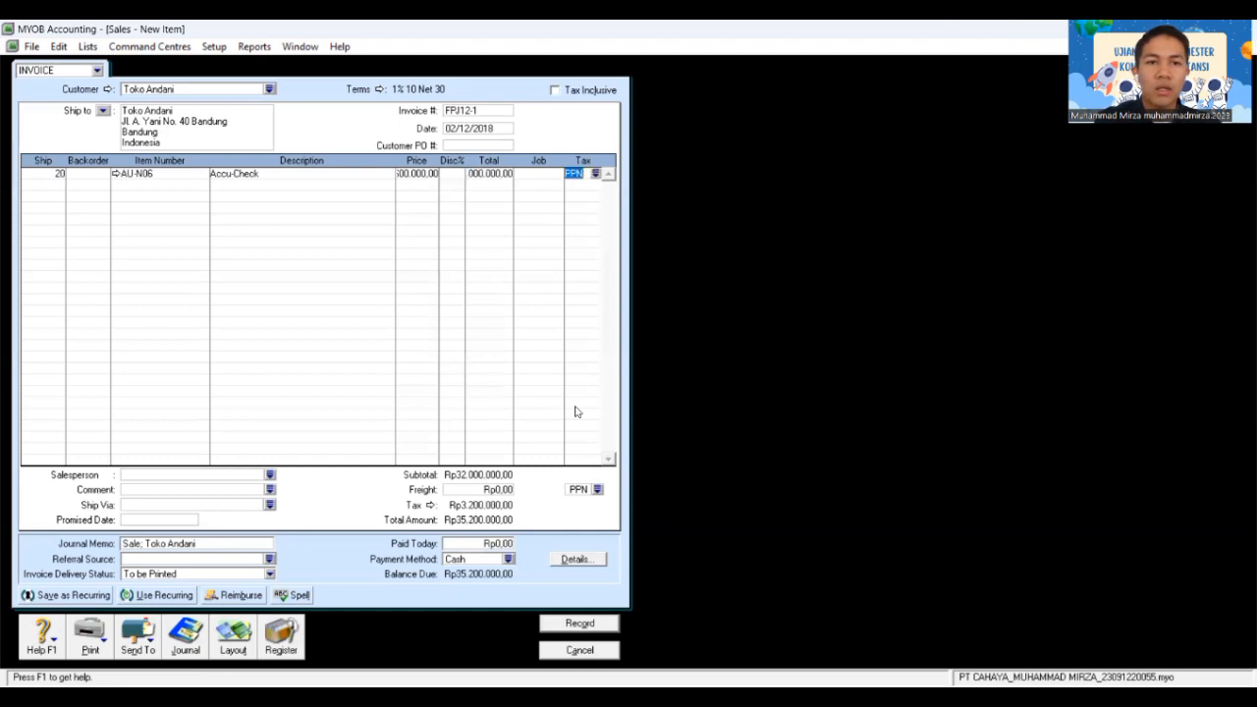
{"action": "key", "text": "Tab"}
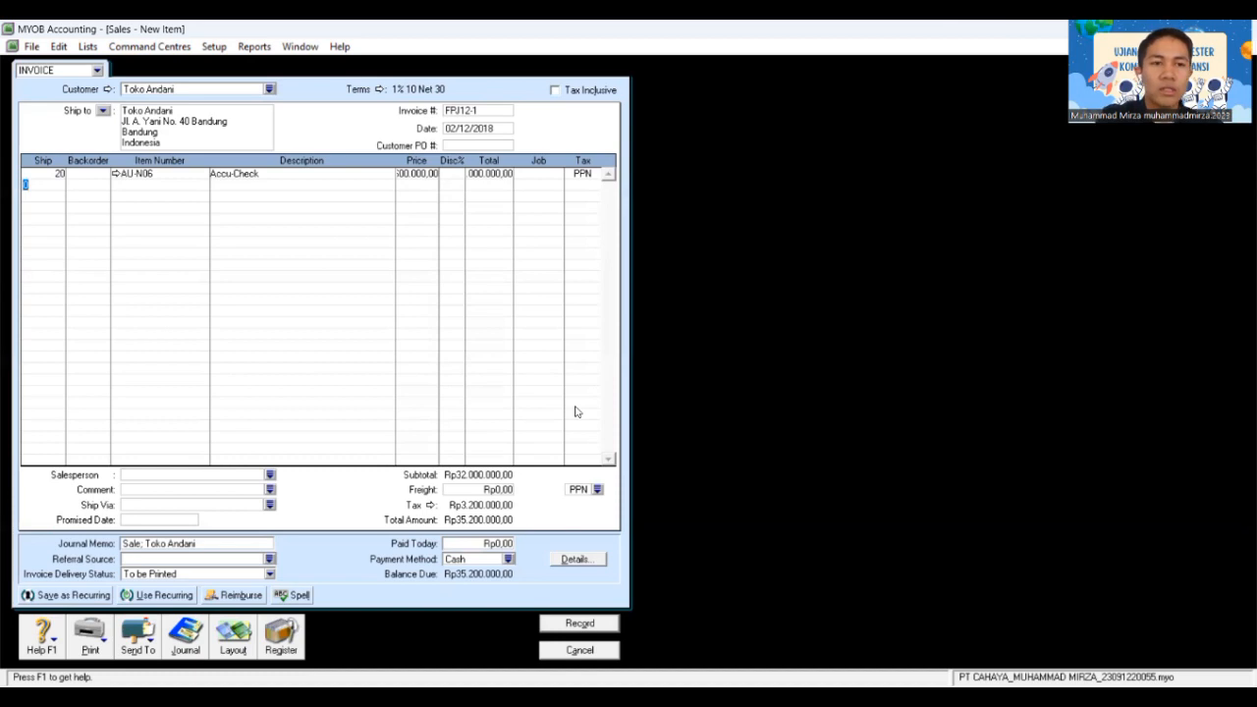
{"action": "type", "text": "15"}
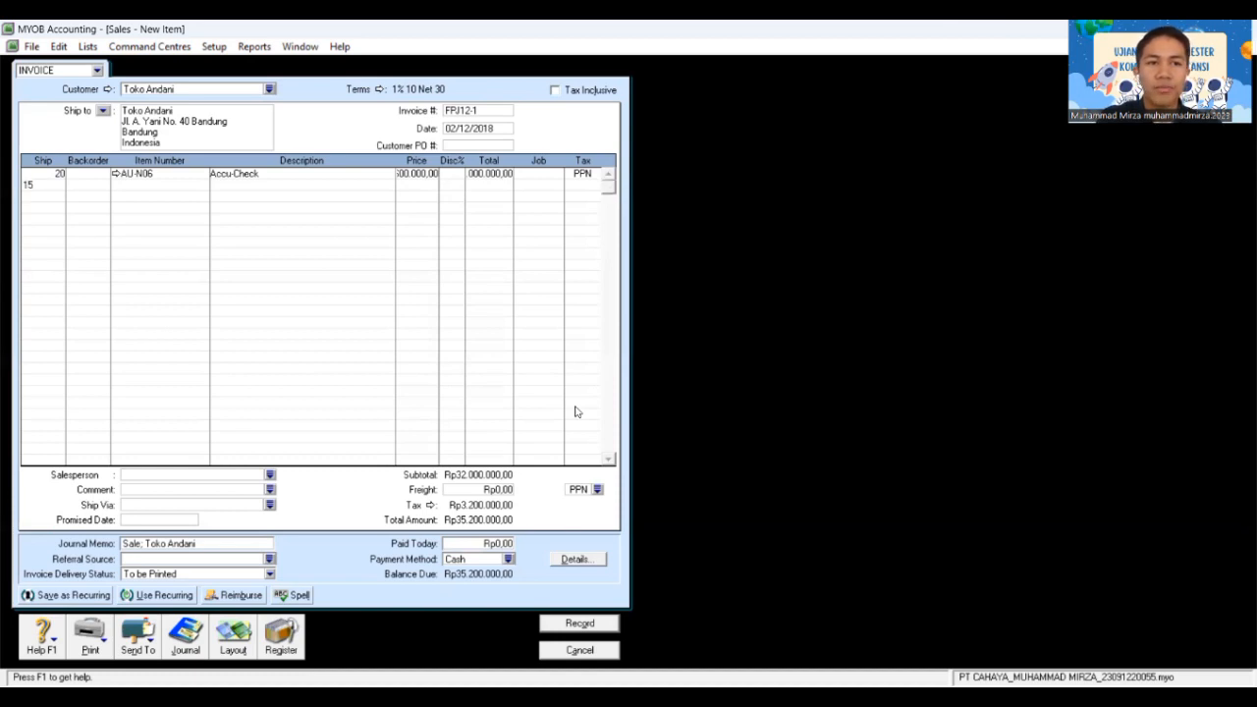
{"action": "key", "text": "Tab"}
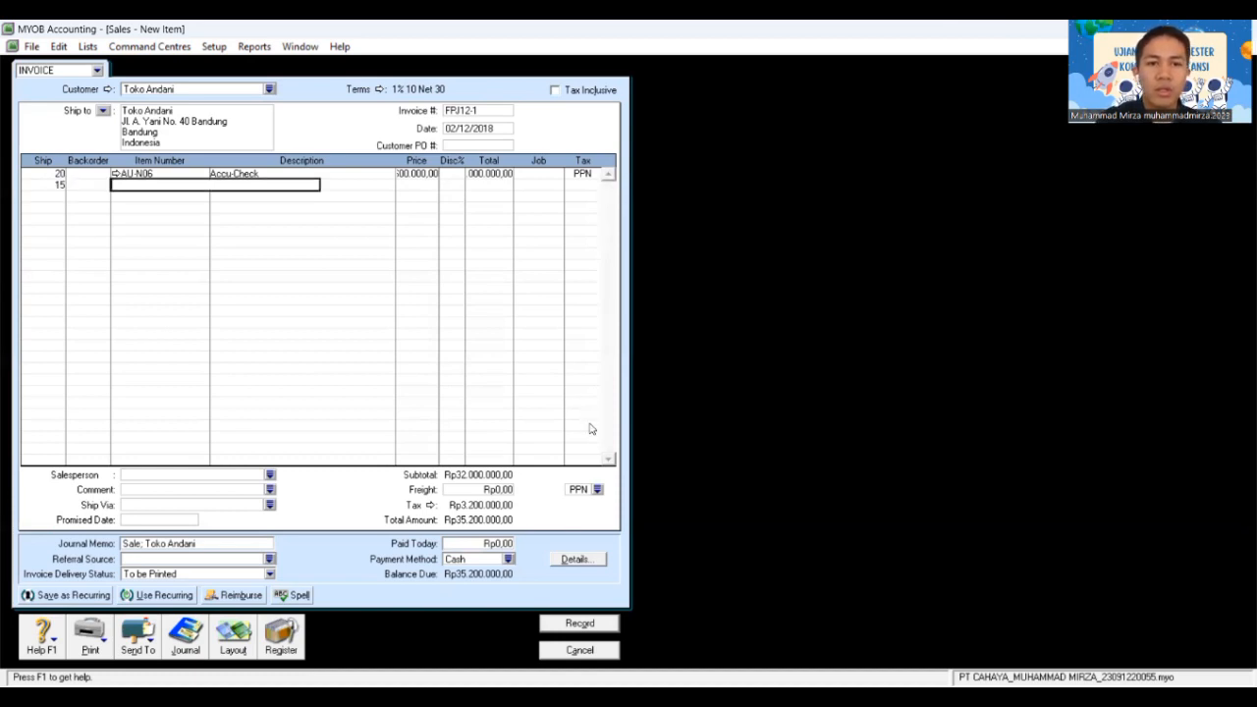
{"action": "key", "text": "Tab"}
{"action": "left_click", "coordinate": [561, 284]}
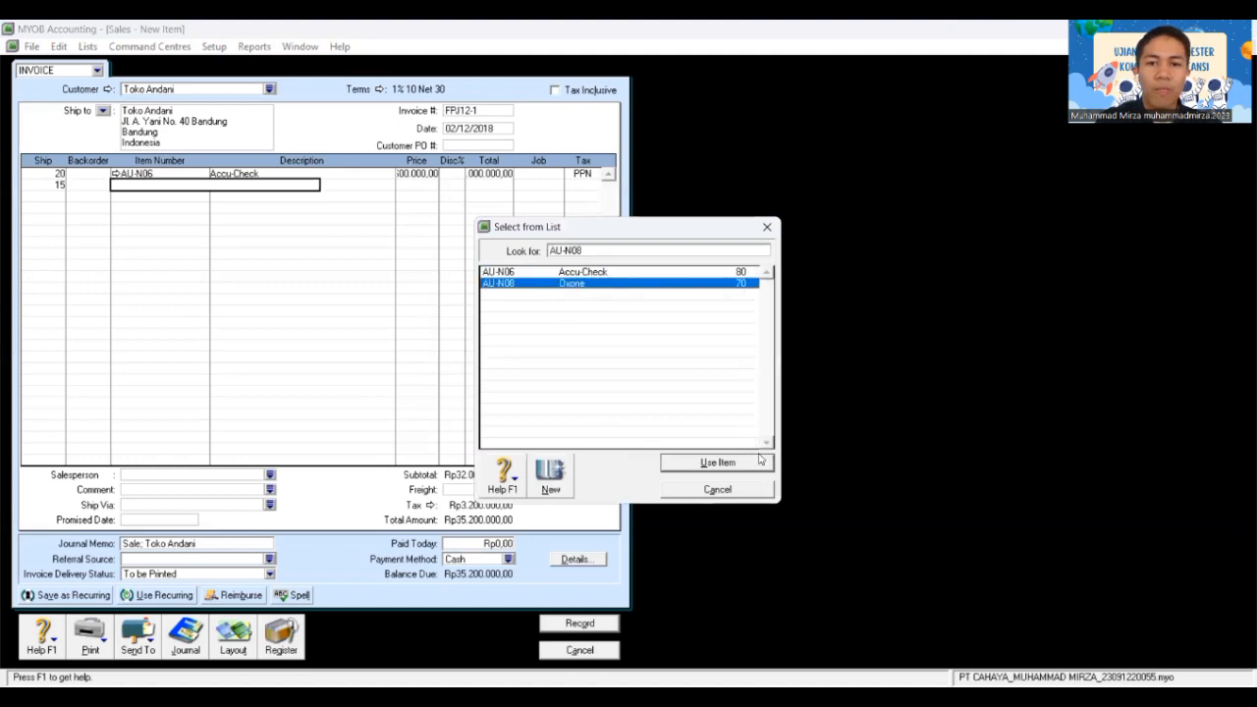
{"action": "left_click", "coordinate": [709, 461]}
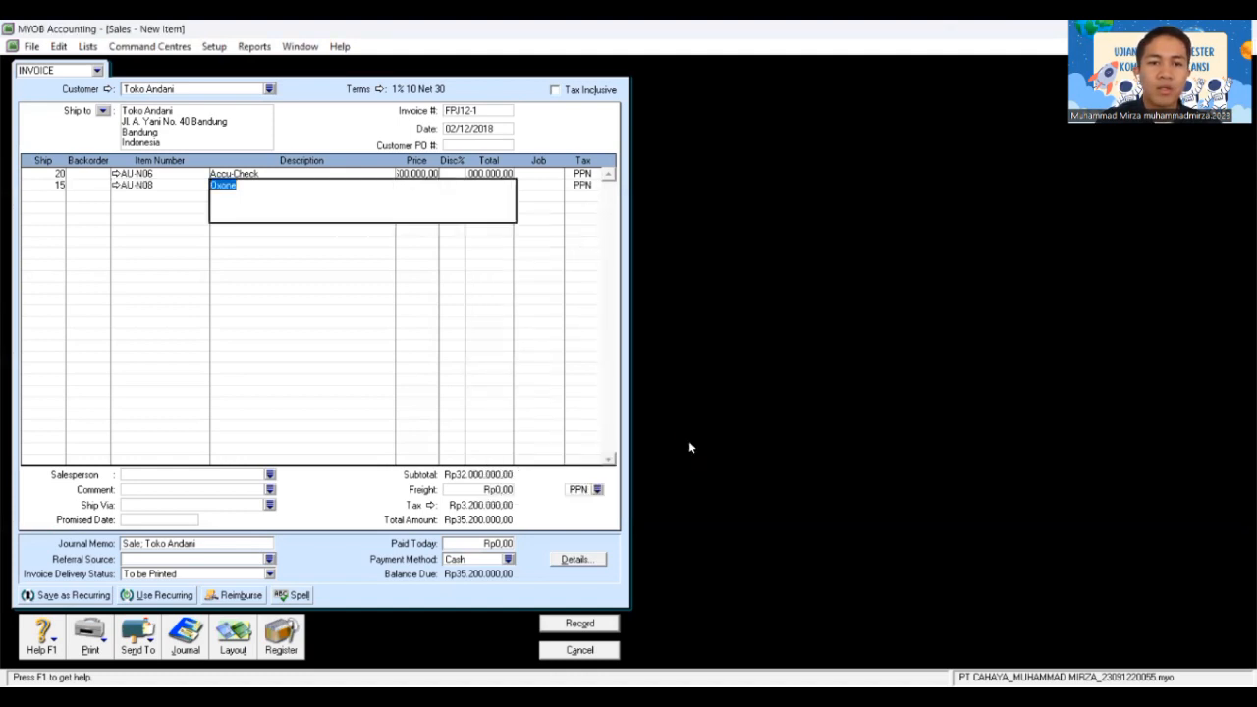
{"action": "key", "text": "Tab"}
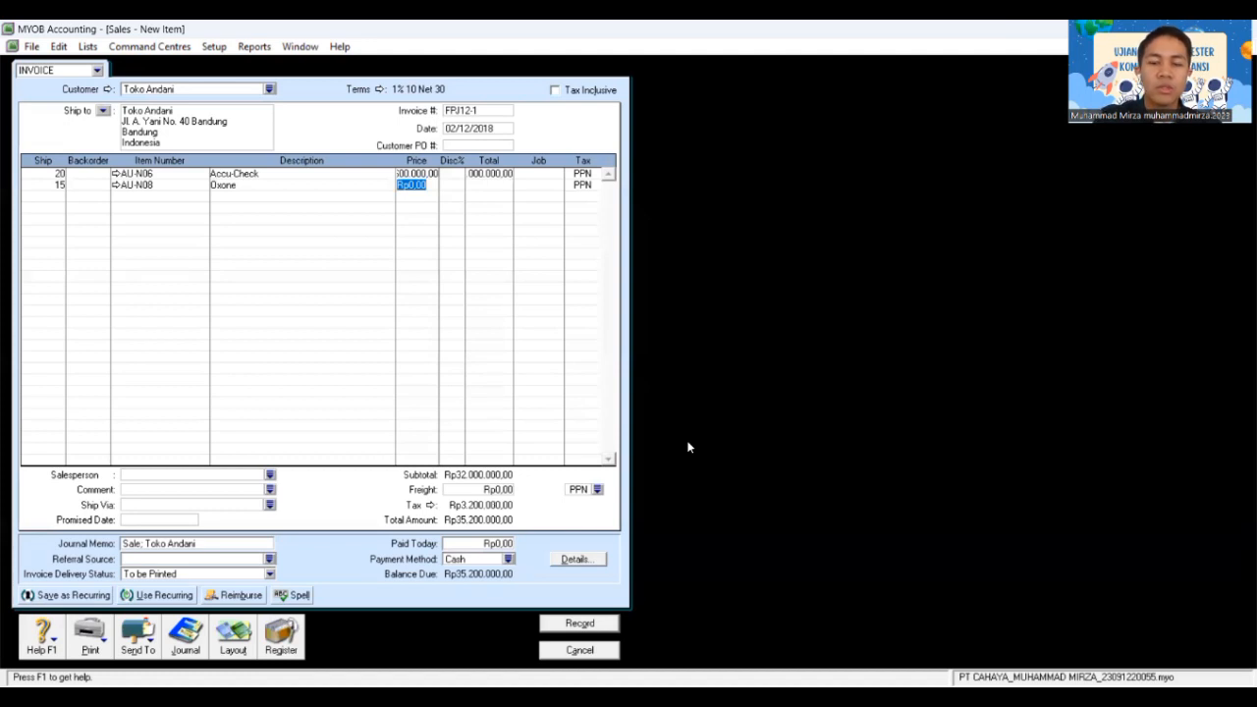
{"action": "type", "text": "1800"}
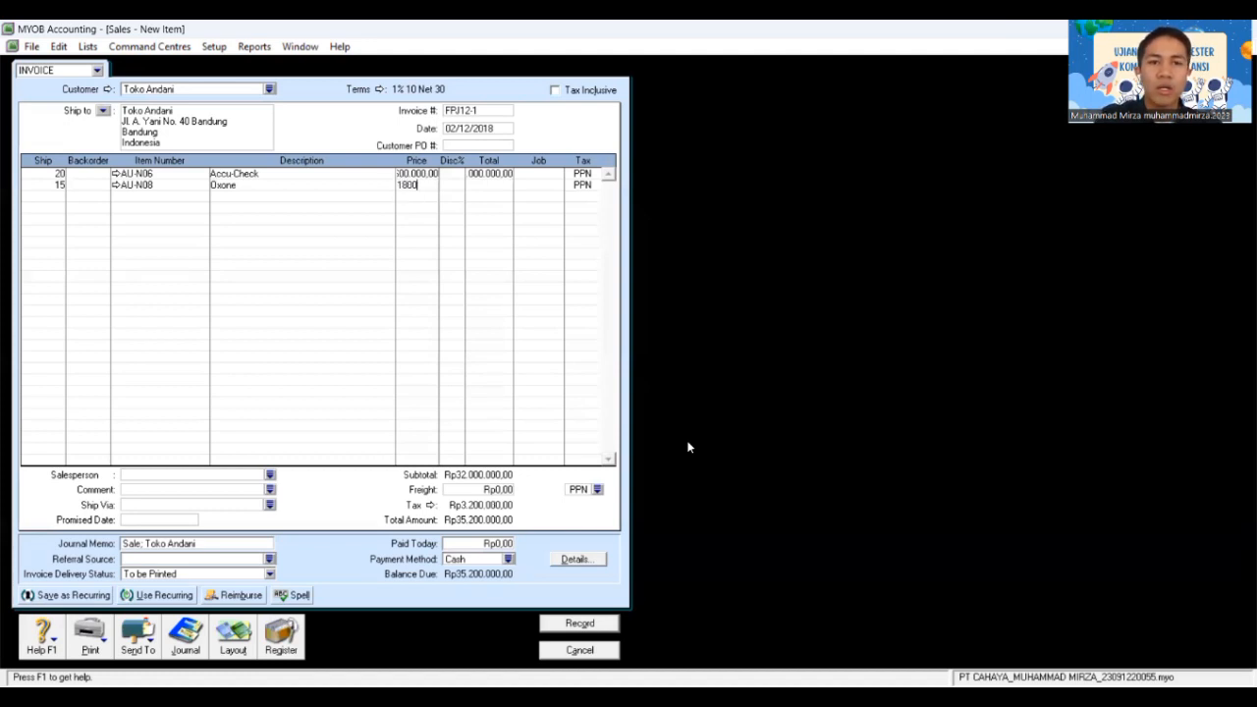
{"action": "type", "text": "000"}
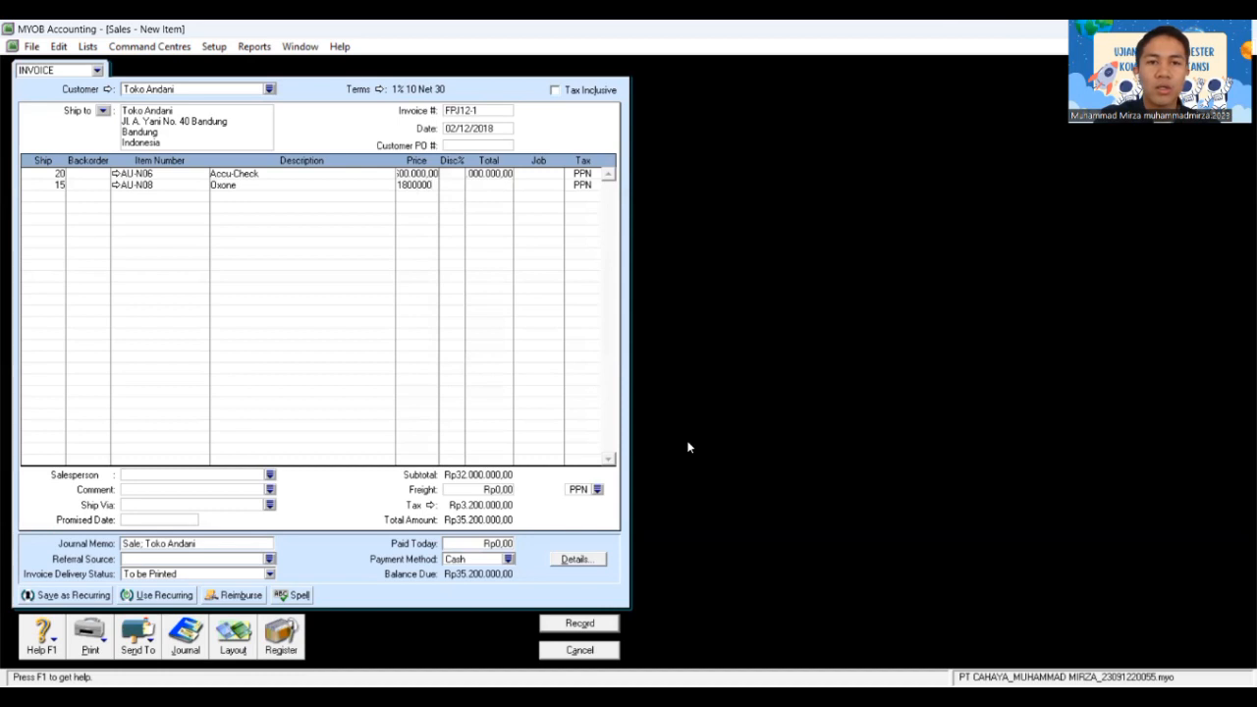
{"action": "key", "text": "Tab"}
{"action": "key", "text": "Tab"}
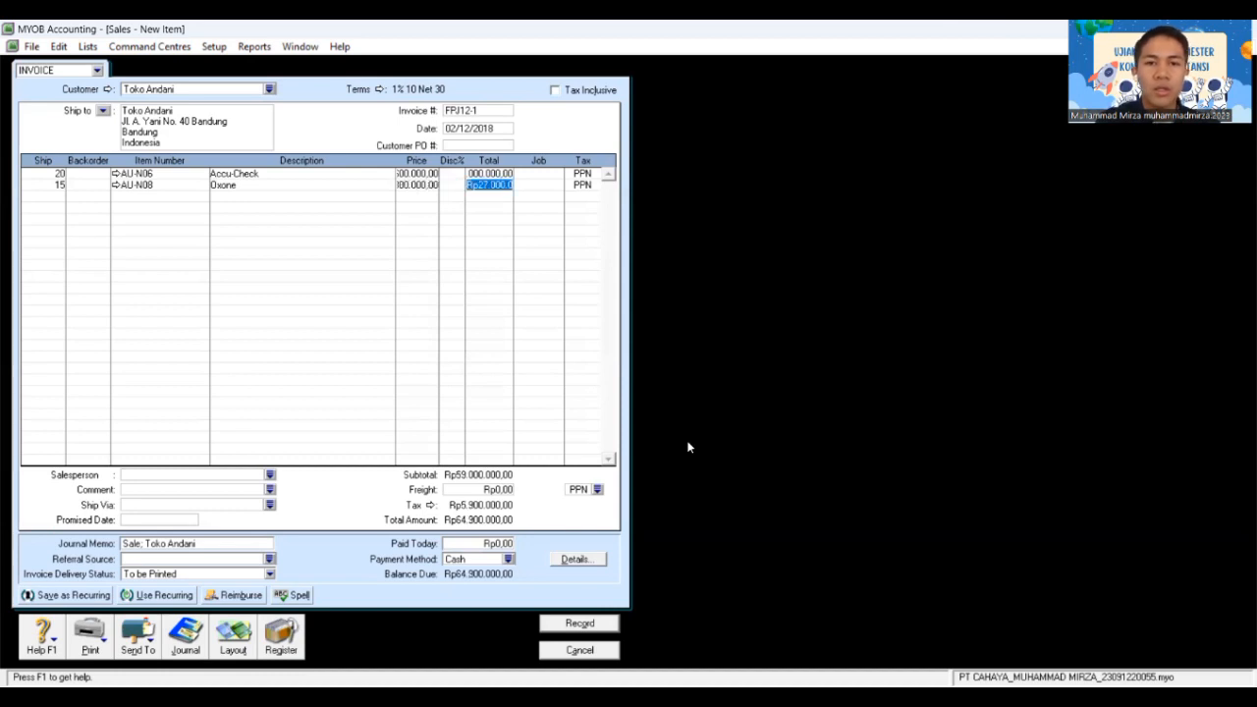
{"action": "key", "text": "Tab"}
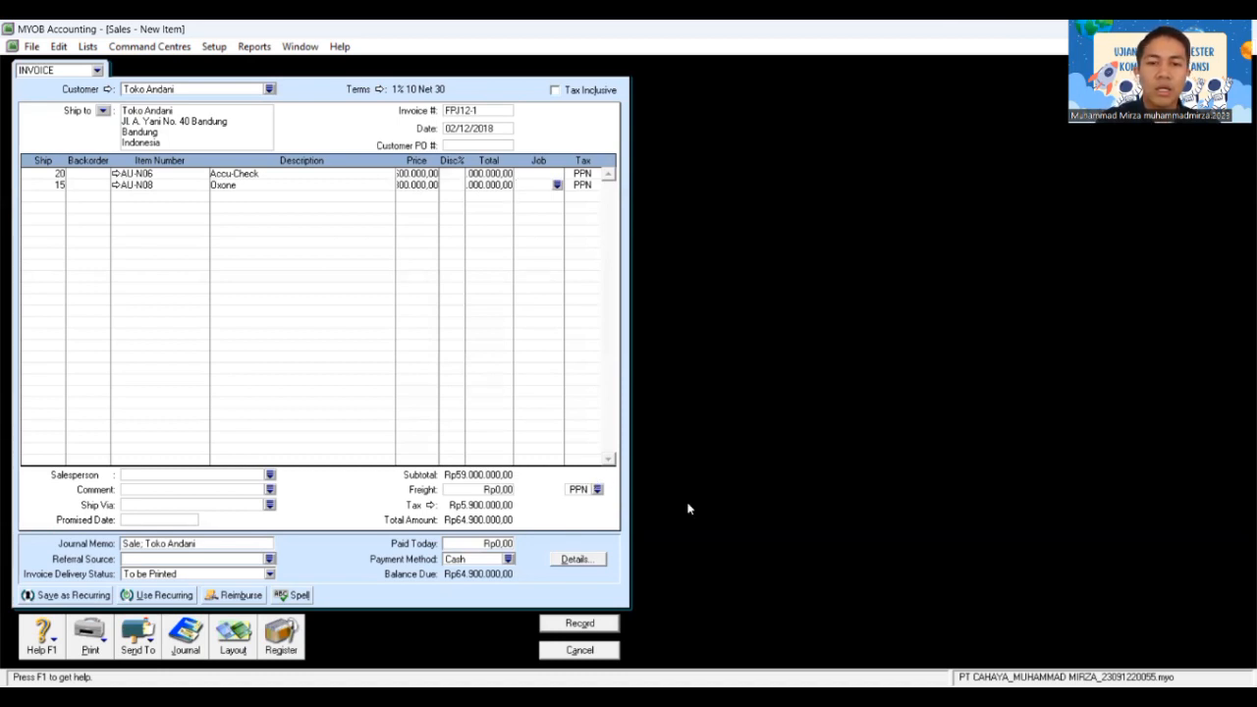
Step: Enter Rp500.000 freight and set the freight tax code to N-T
{"action": "left_click", "coordinate": [500, 494]}
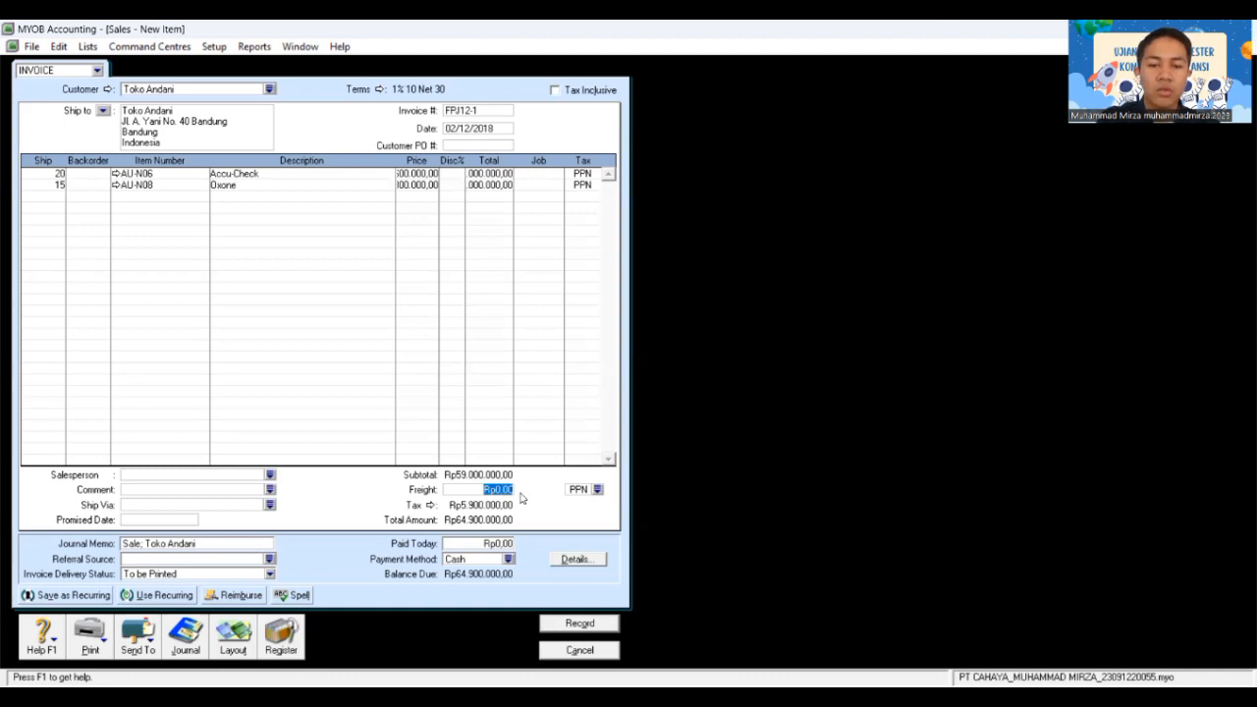
{"action": "key", "text": "BackSpace"}
{"action": "type", "text": "5"}
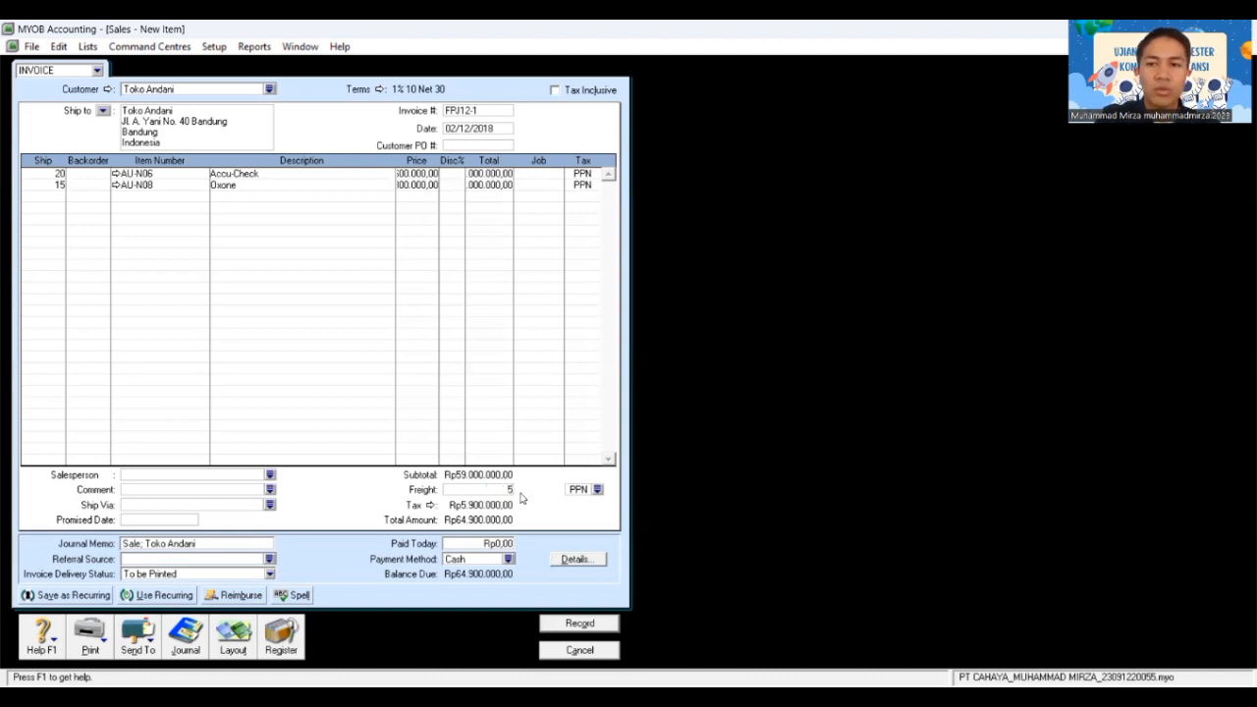
{"action": "type", "text": "00"}
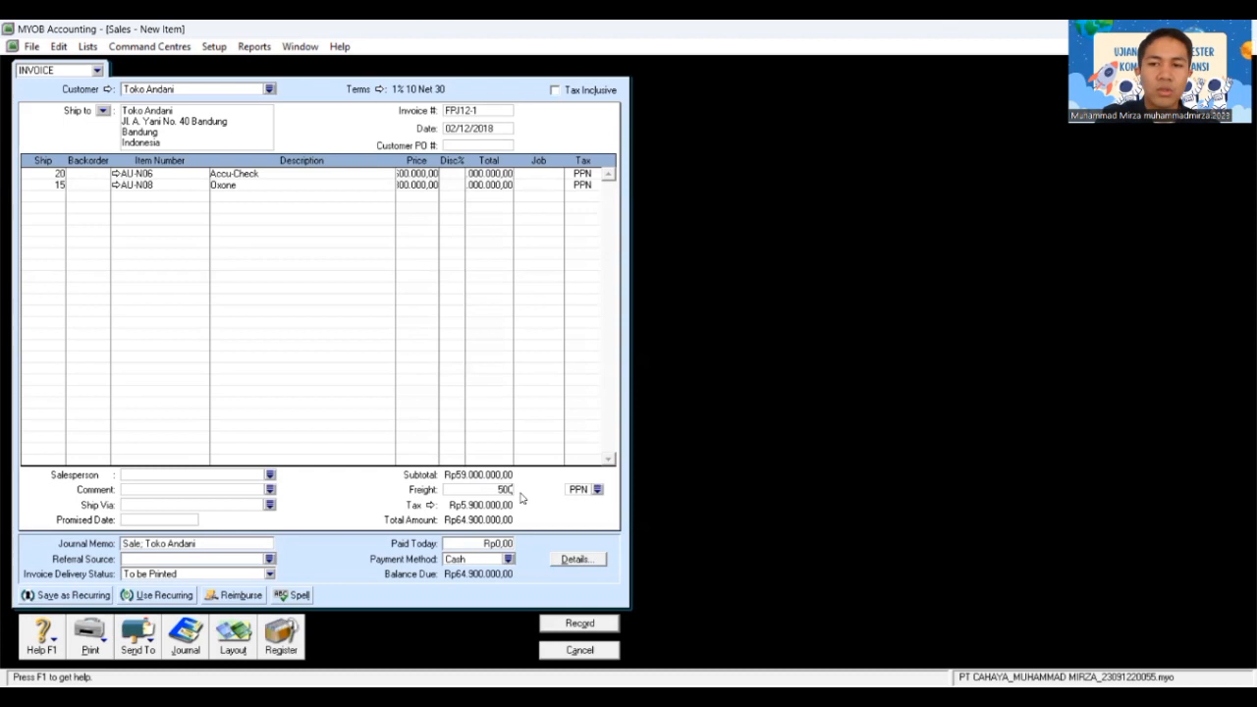
{"action": "type", "text": "000"}
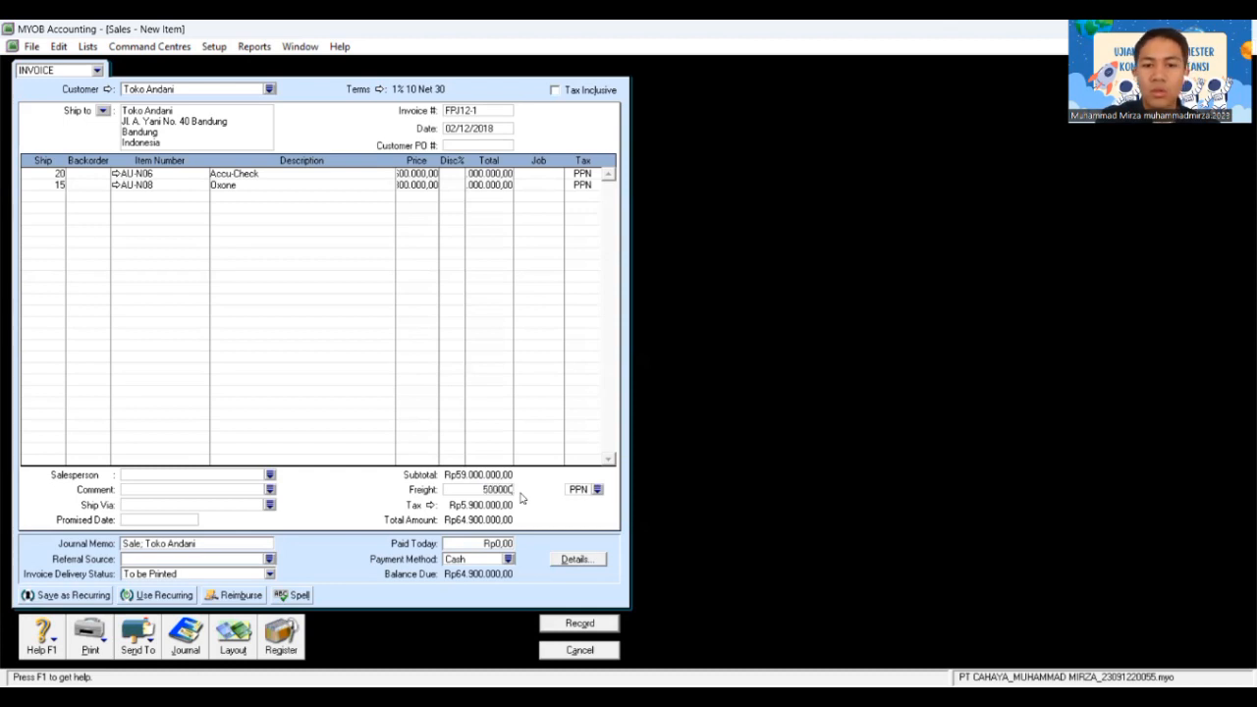
{"action": "key", "text": "Tab"}
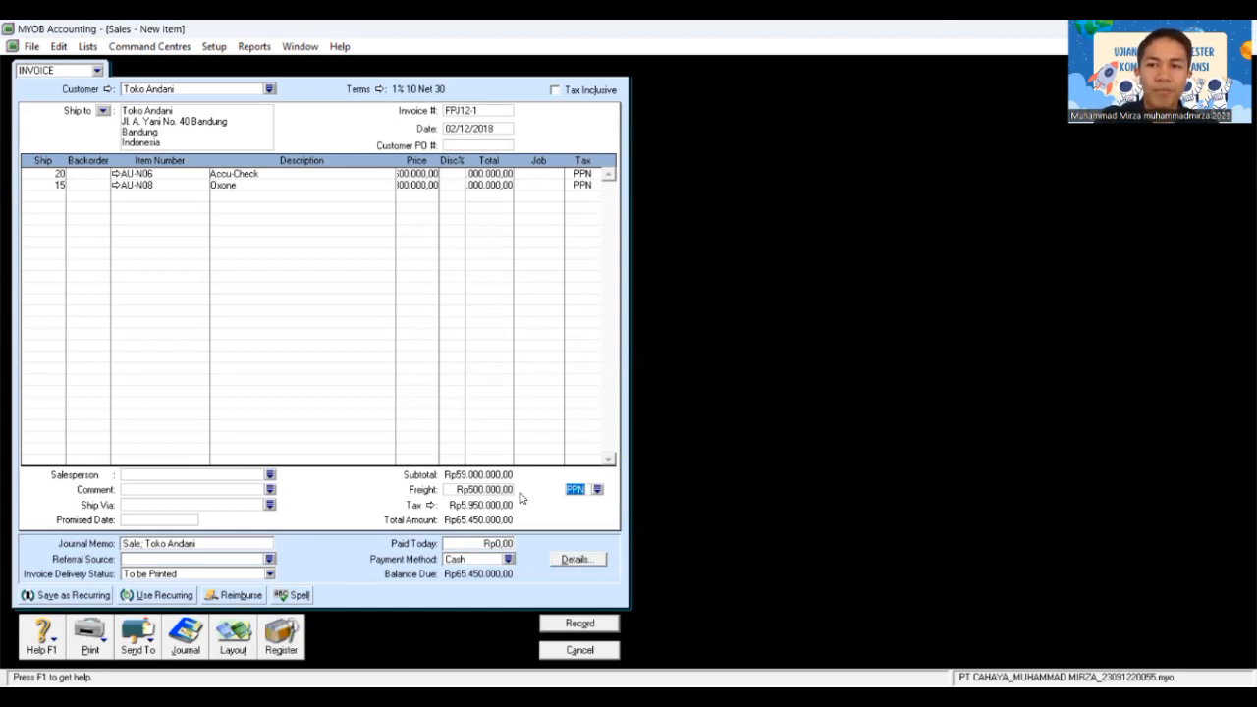
{"action": "left_click", "coordinate": [597, 489]}
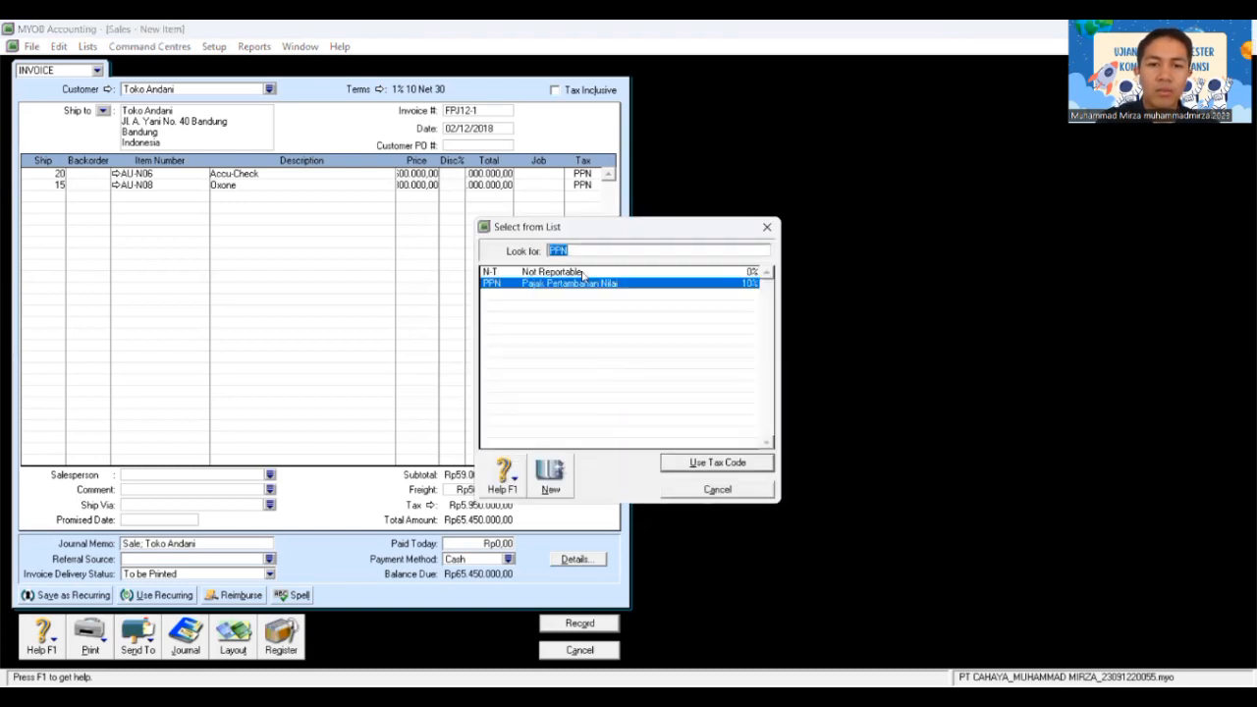
{"action": "left_click", "coordinate": [583, 274]}
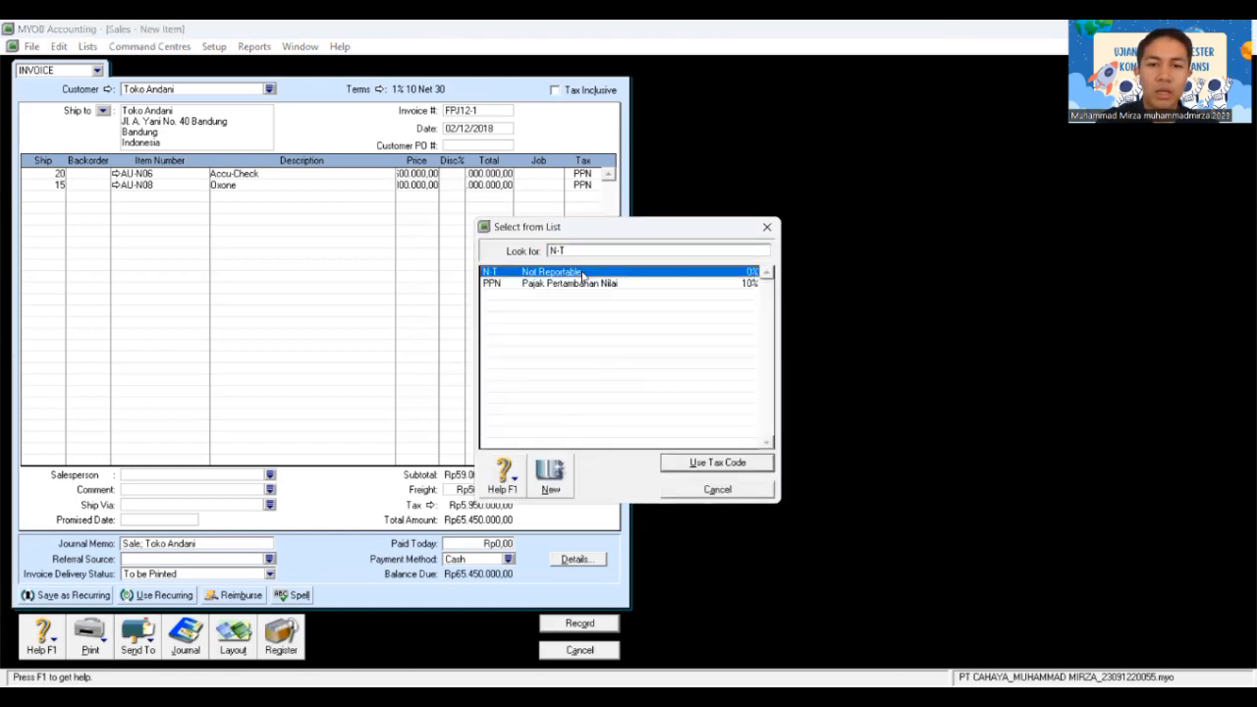
{"action": "left_click", "coordinate": [721, 460]}
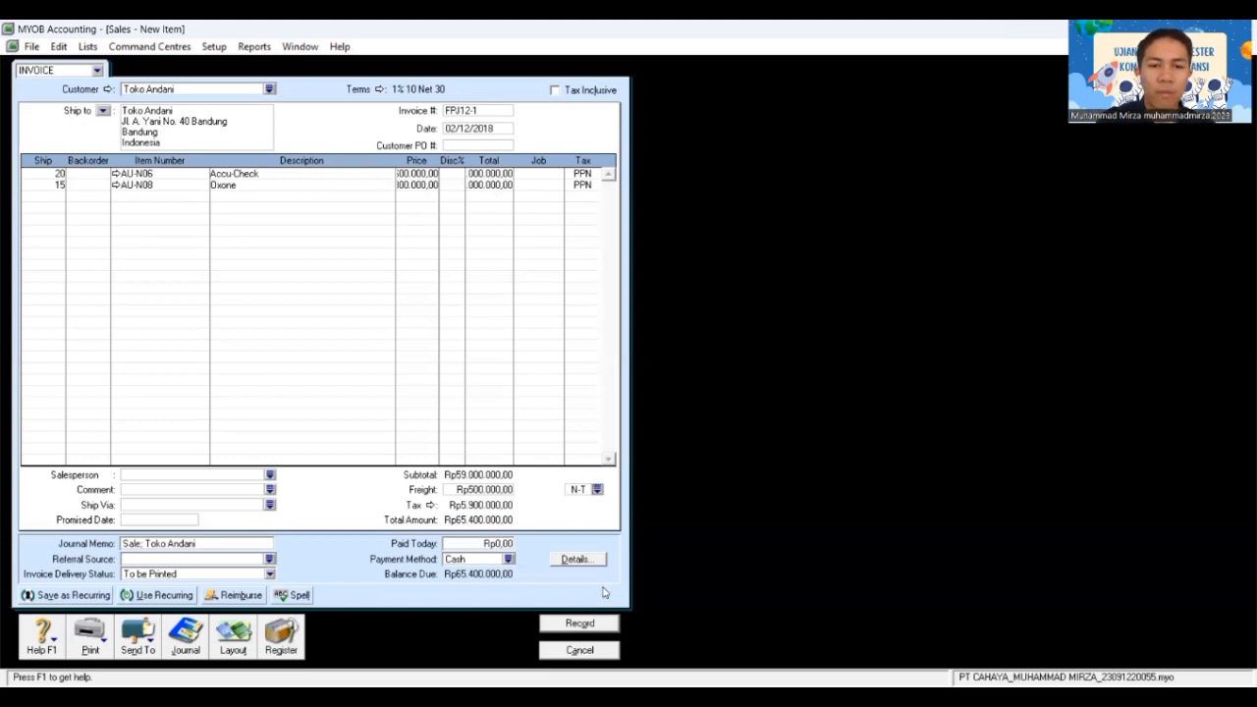
Step: Record the Toko Andani invoice, skipping the spelling suggestion for Oxone
{"action": "left_click", "coordinate": [580, 624]}
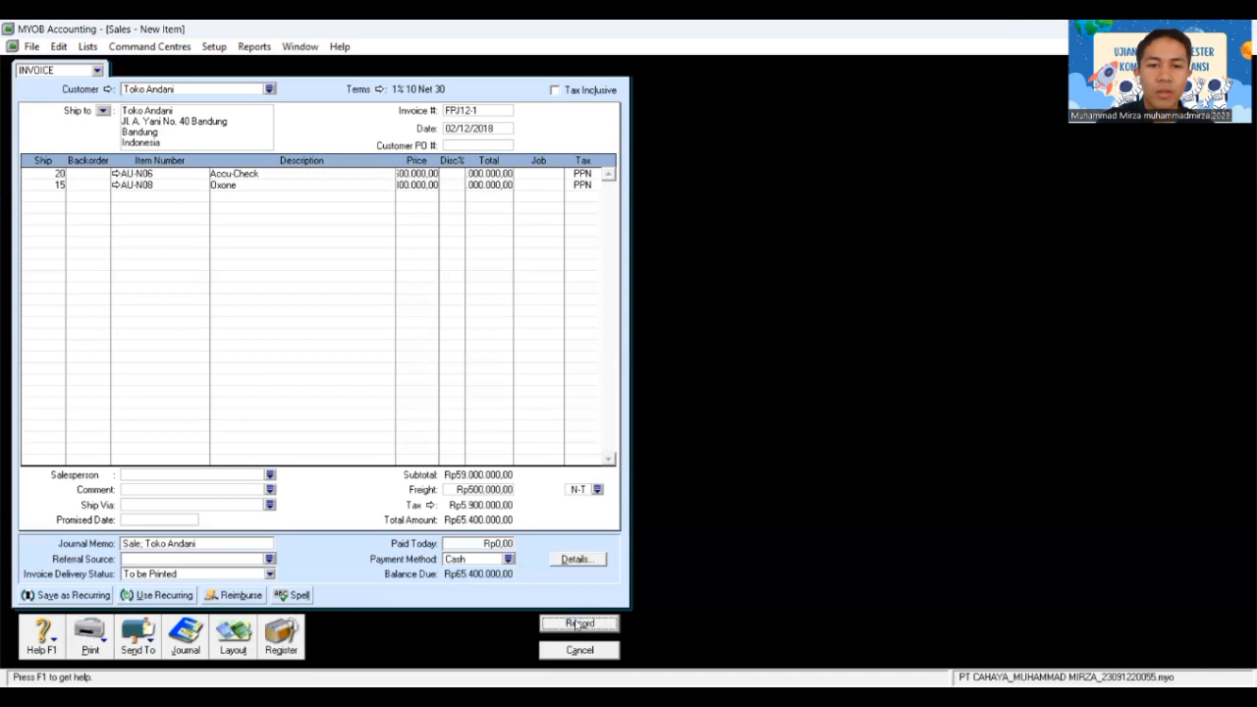
{"action": "left_click", "coordinate": [759, 487]}
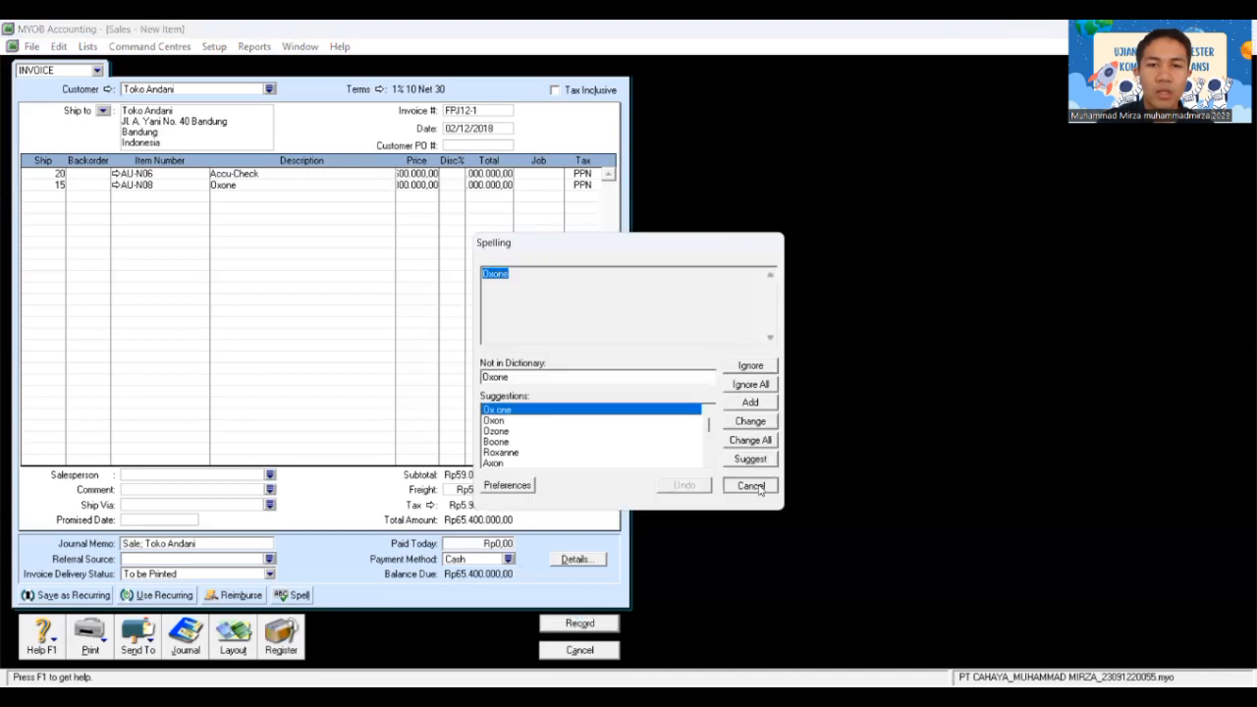
{"action": "left_click", "coordinate": [580, 650]}
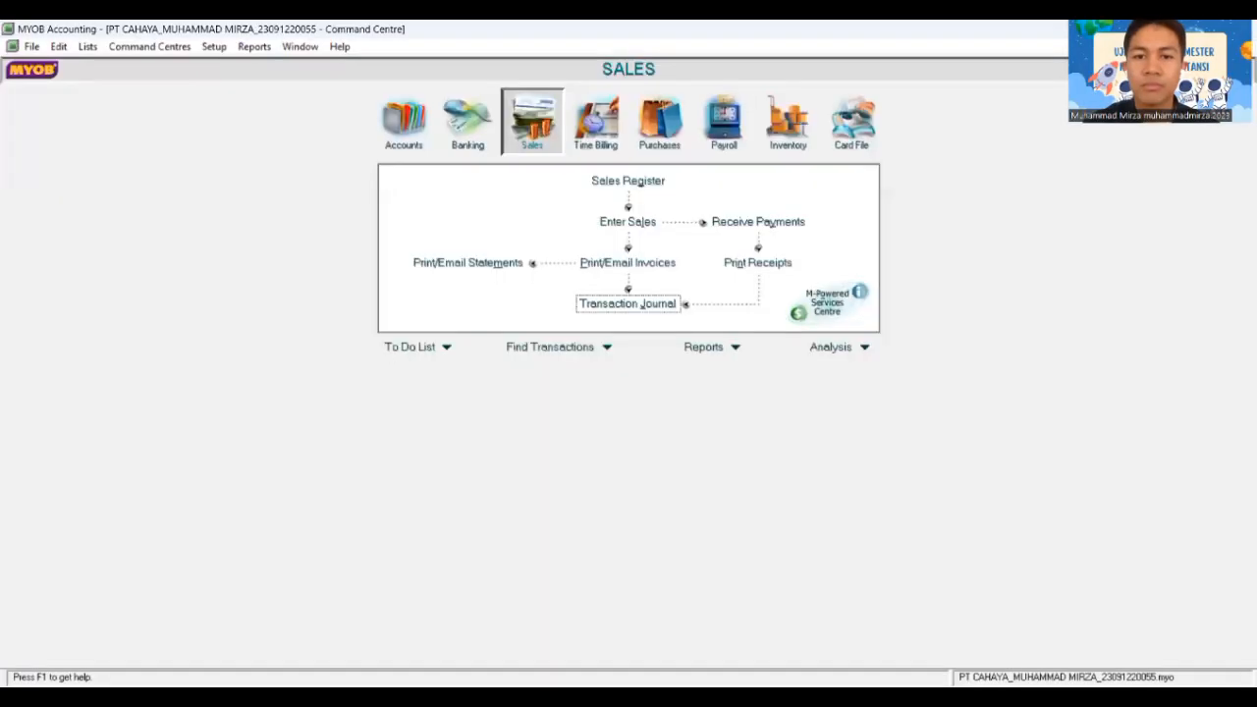
{"action": "key", "text": "alt+Tab"}
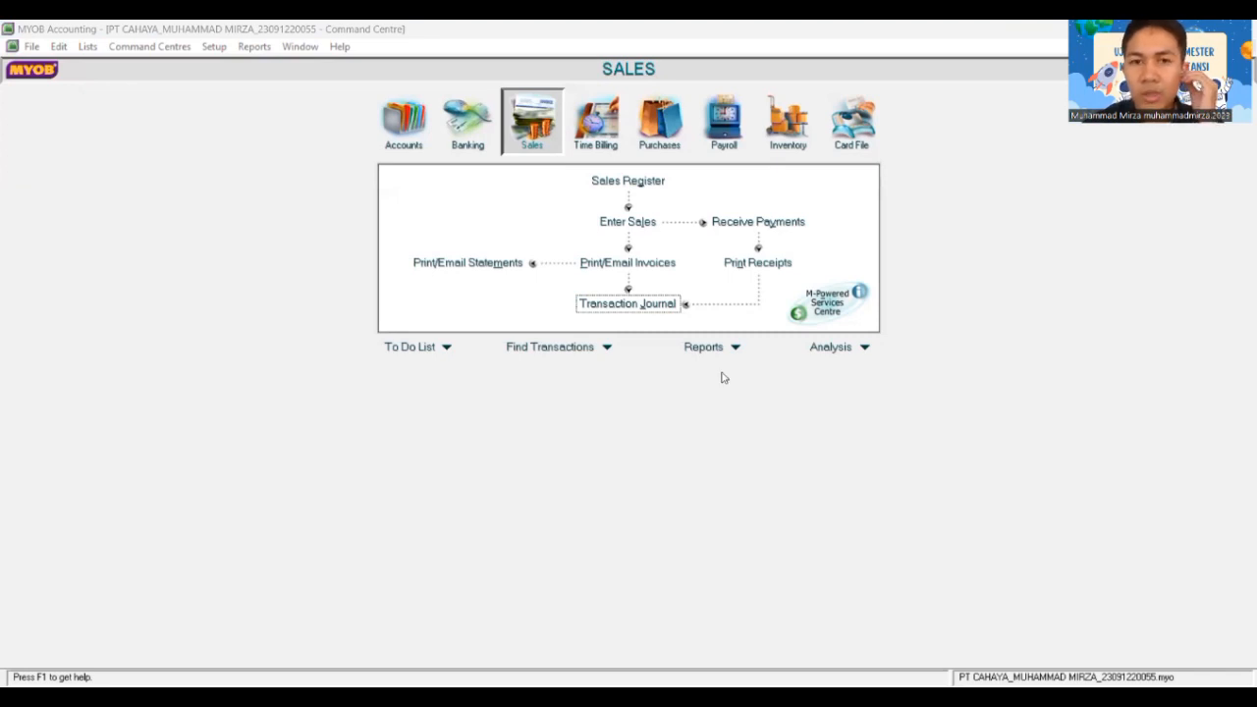
Step: Open Receive Payments and choose Toko Dhira as the paying customer
{"action": "left_click", "coordinate": [527, 130]}
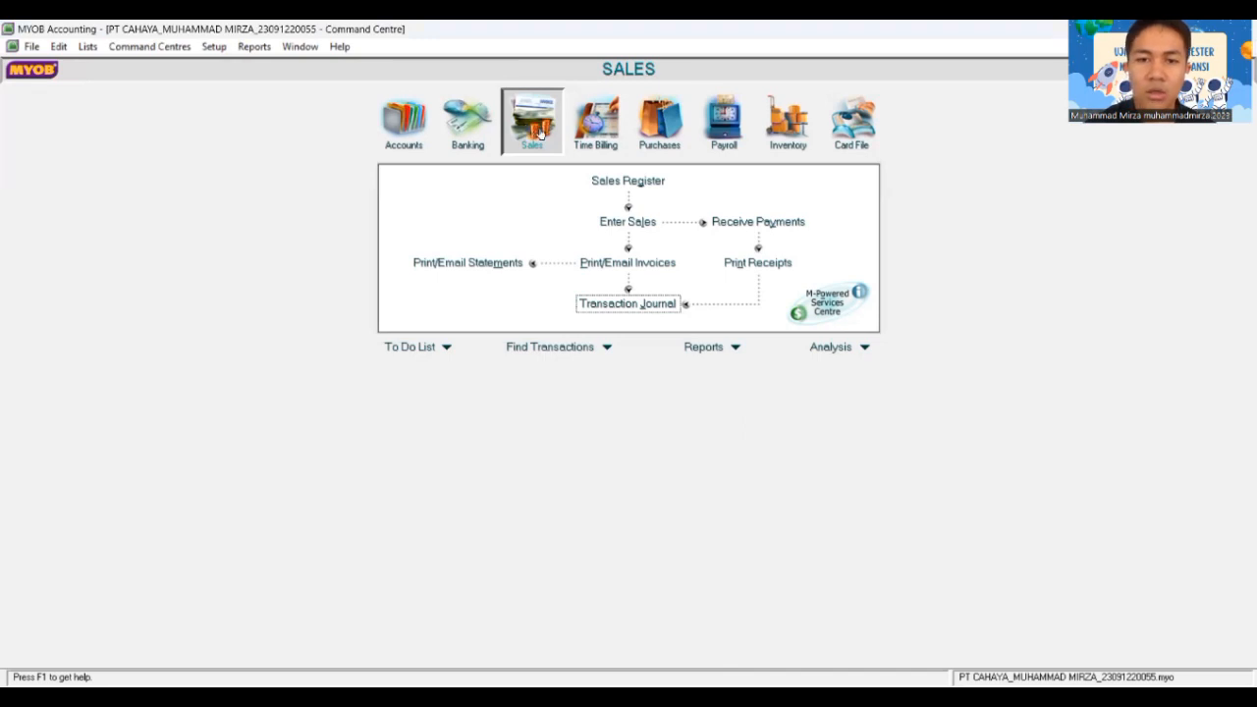
{"action": "left_click", "coordinate": [769, 221]}
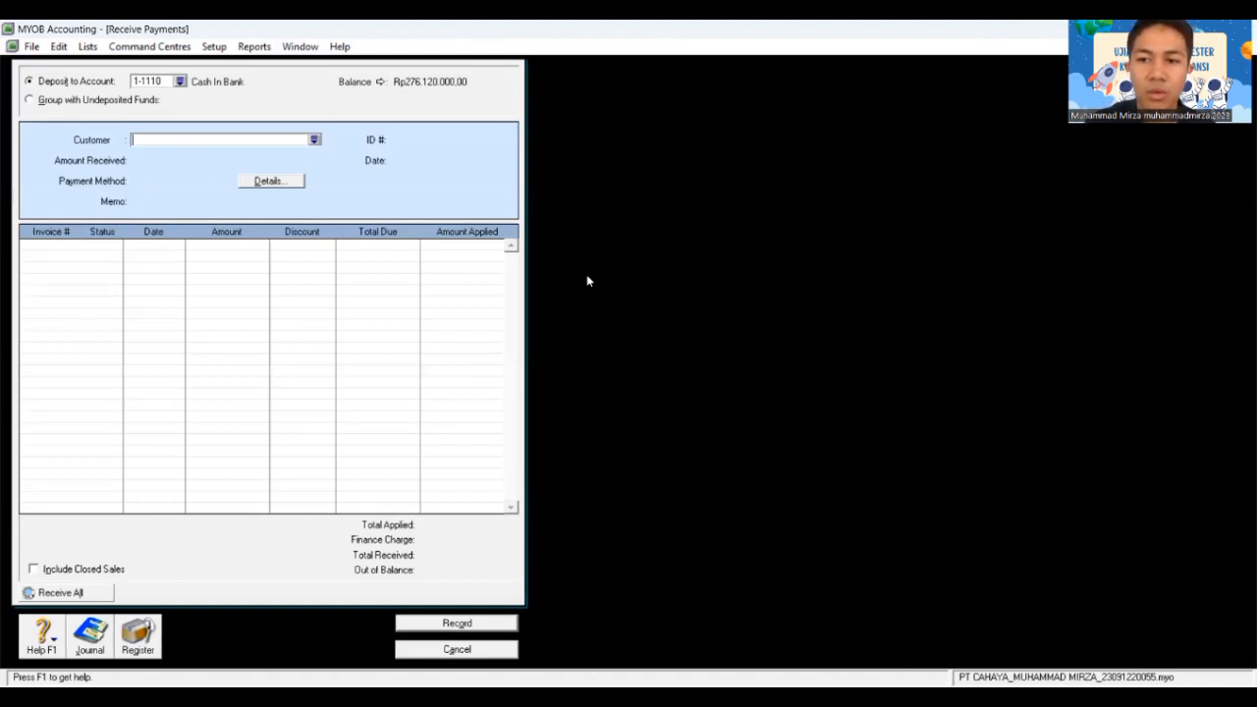
{"action": "left_click", "coordinate": [314, 140]}
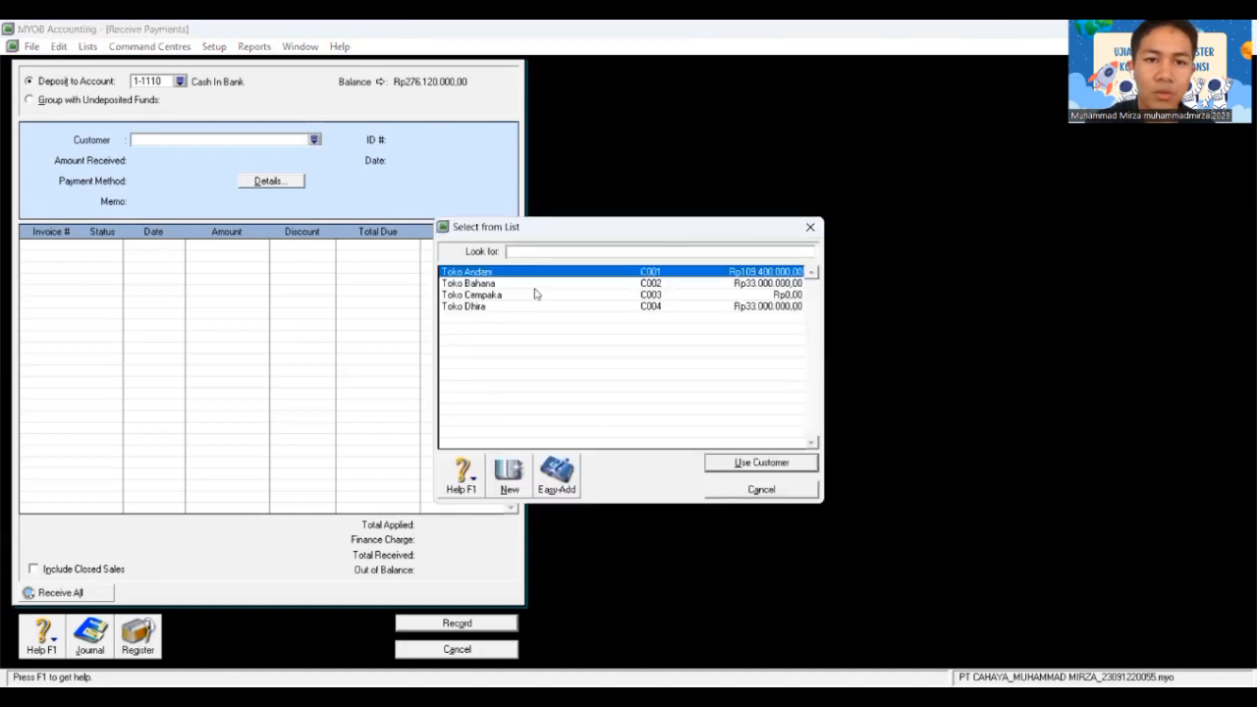
{"action": "left_click", "coordinate": [521, 307]}
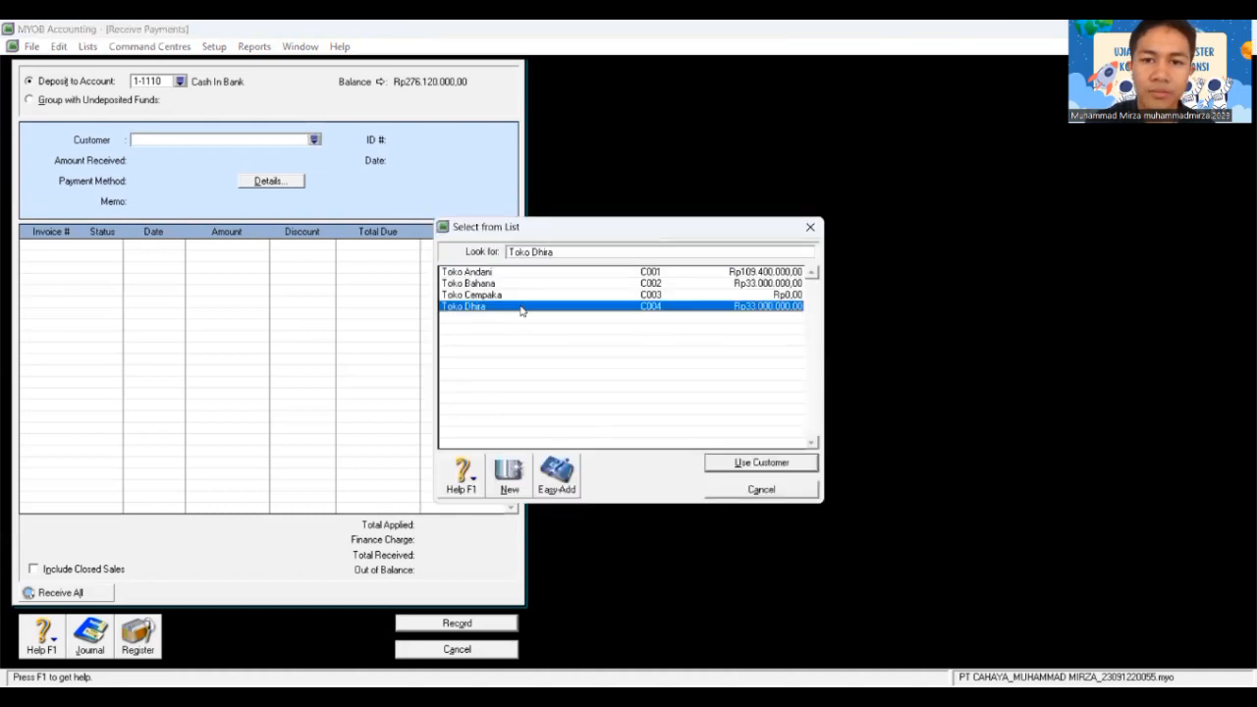
{"action": "left_click", "coordinate": [751, 464]}
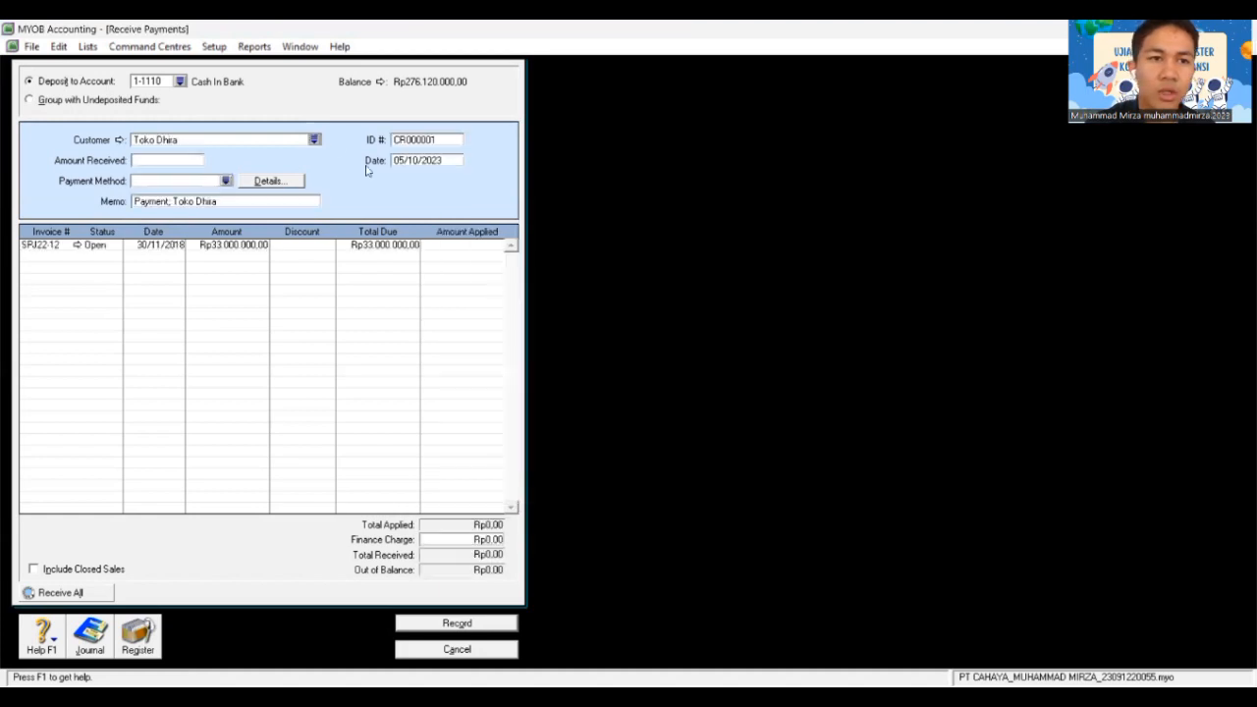
Step: Set the payment ID to BKM12-1 and the date to 05/12/2018
{"action": "double_click", "coordinate": [431, 139]}
{"action": "key", "text": "BackSpace"}
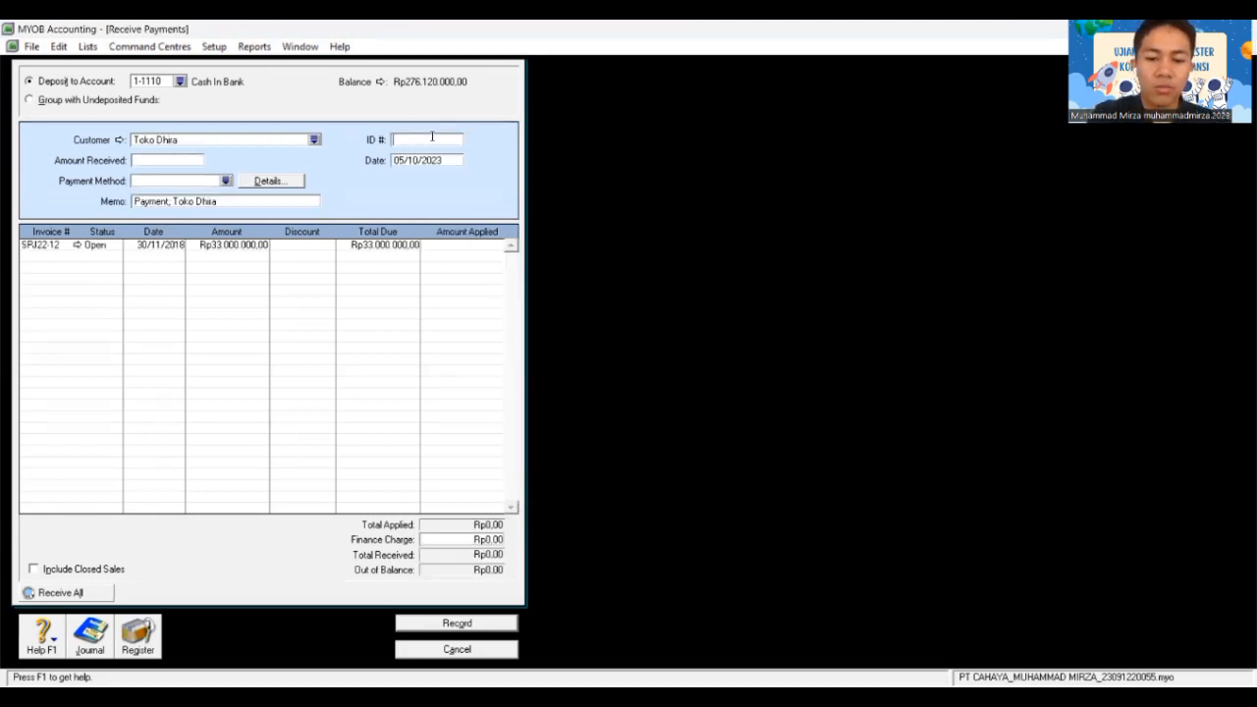
{"action": "type", "text": "BKM"}
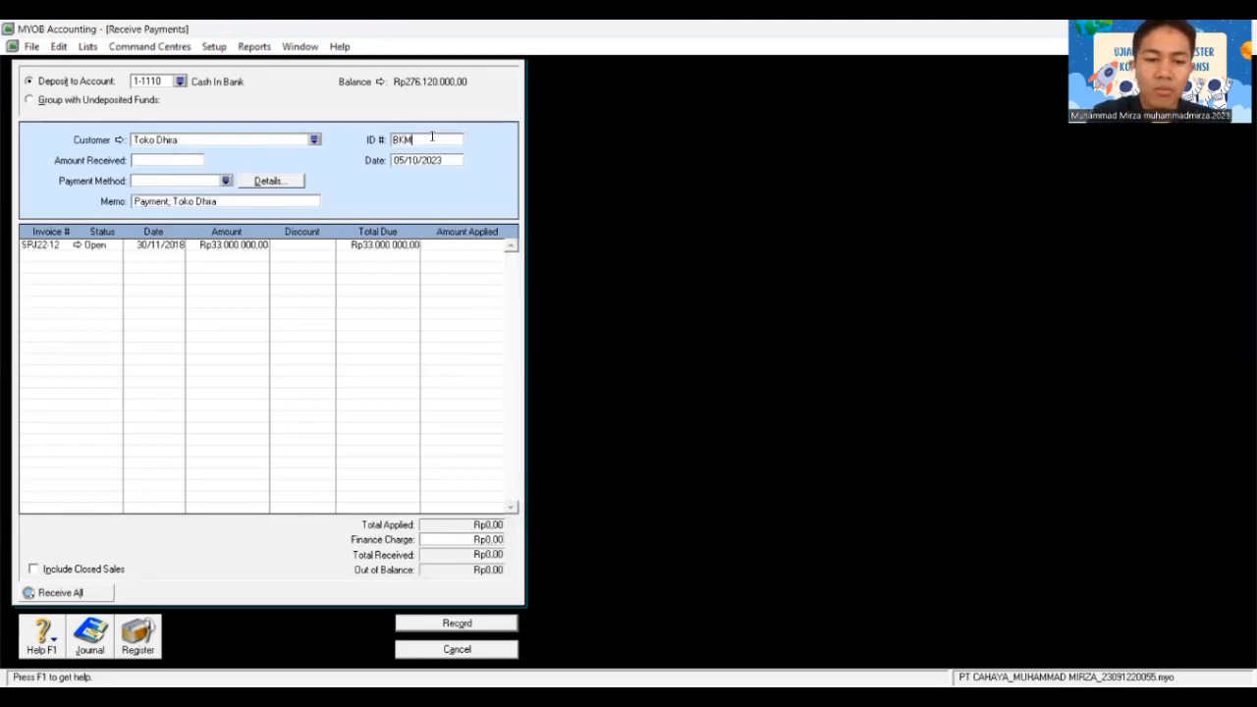
{"action": "type", "text": "12-1"}
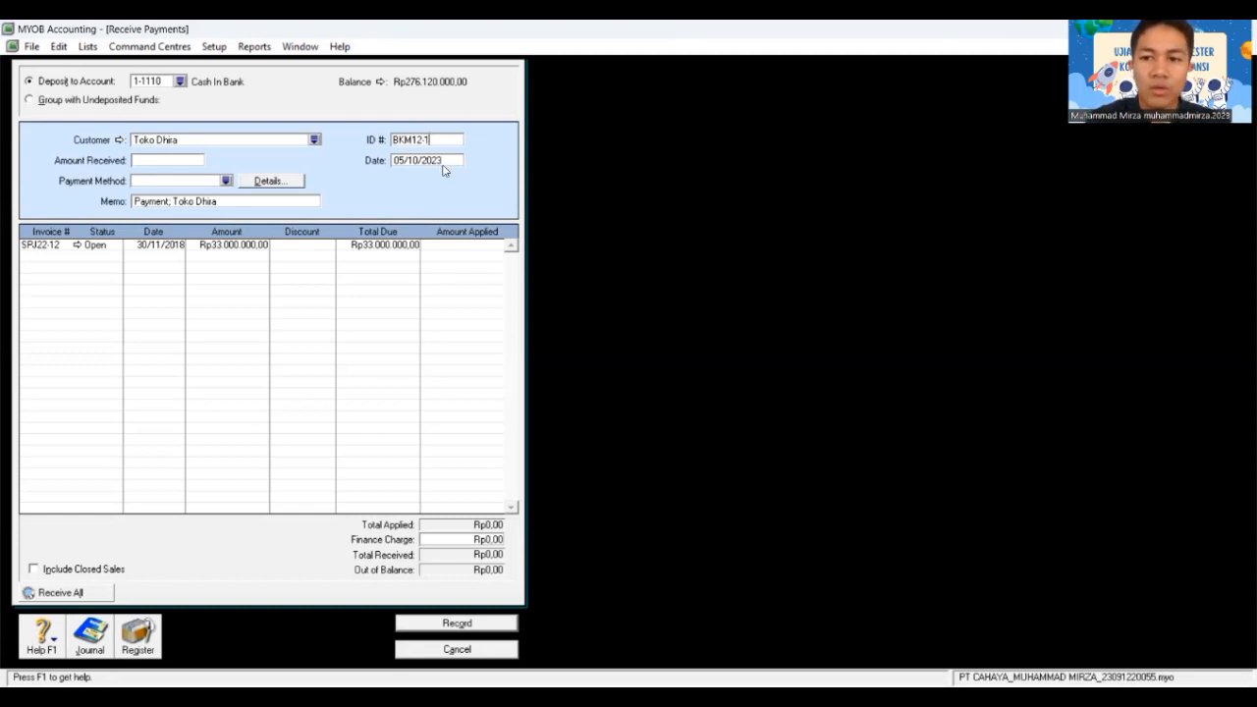
{"action": "left_click", "coordinate": [437, 160]}
{"action": "type", "text": "0"}
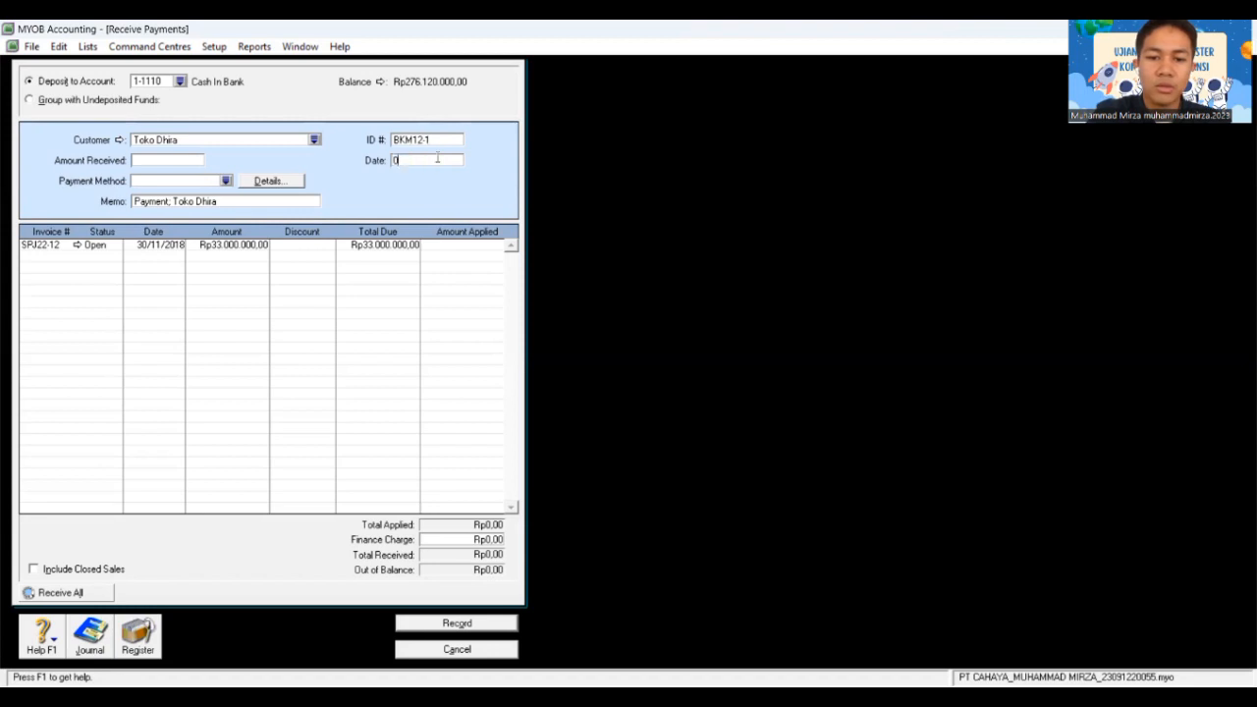
{"action": "type", "text": "5/12"}
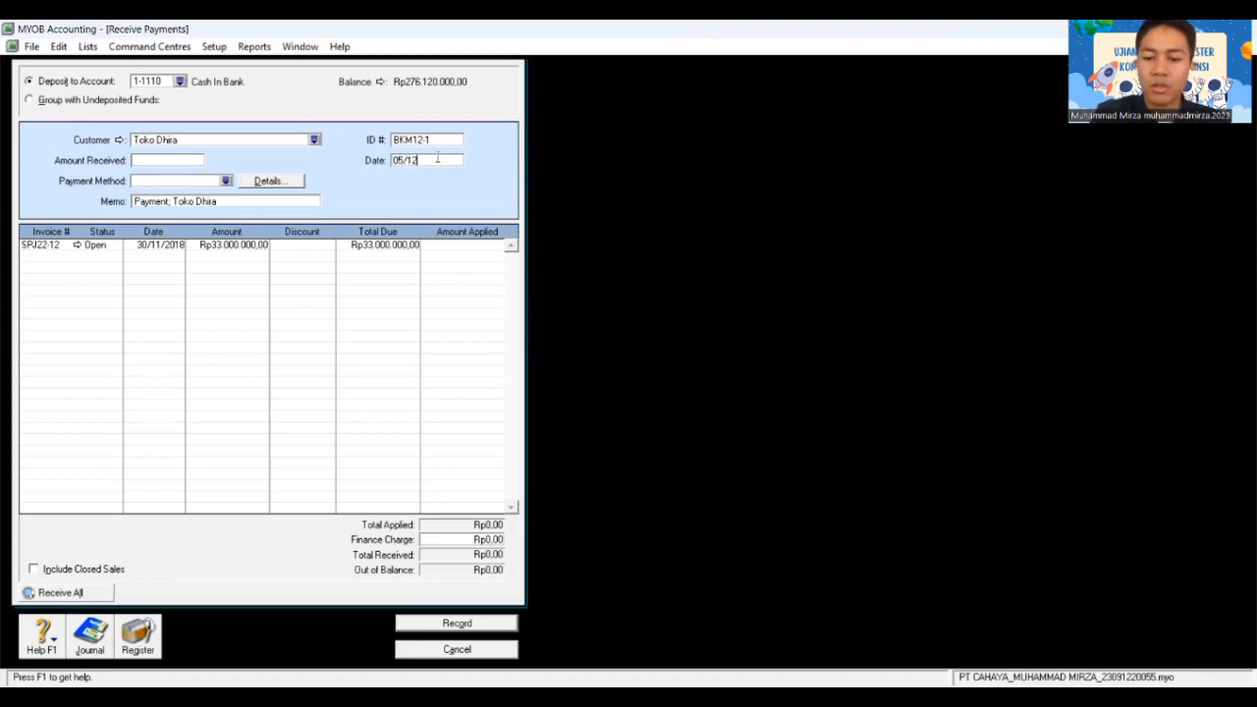
{"action": "type", "text": "/2018"}
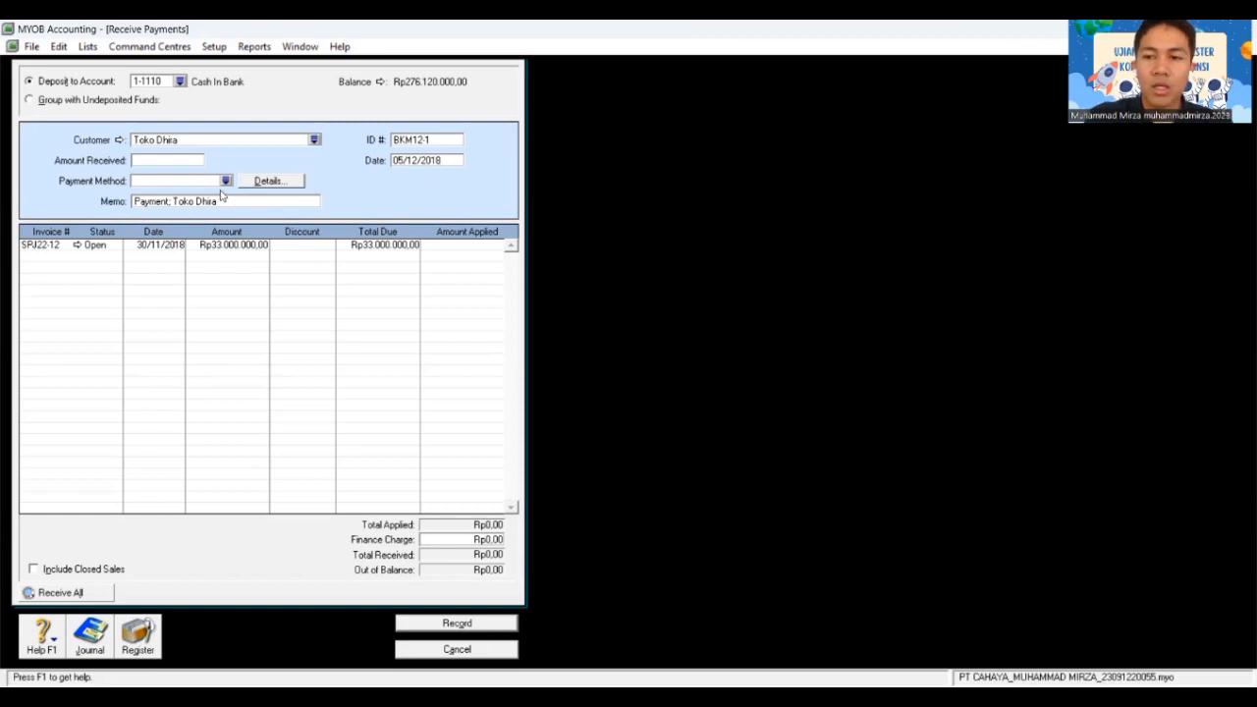
Step: Enter Rp32.670.000 as the amount received, paid by Cheque
{"action": "left_click", "coordinate": [146, 162]}
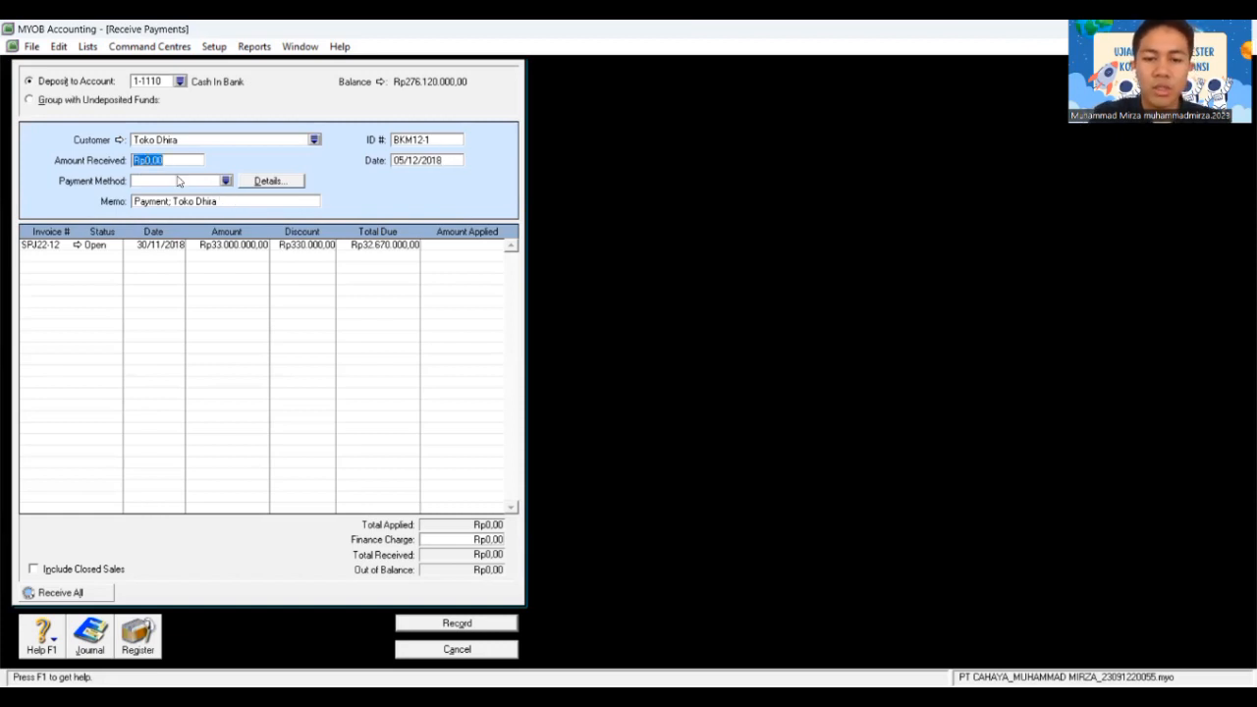
{"action": "type", "text": "32"}
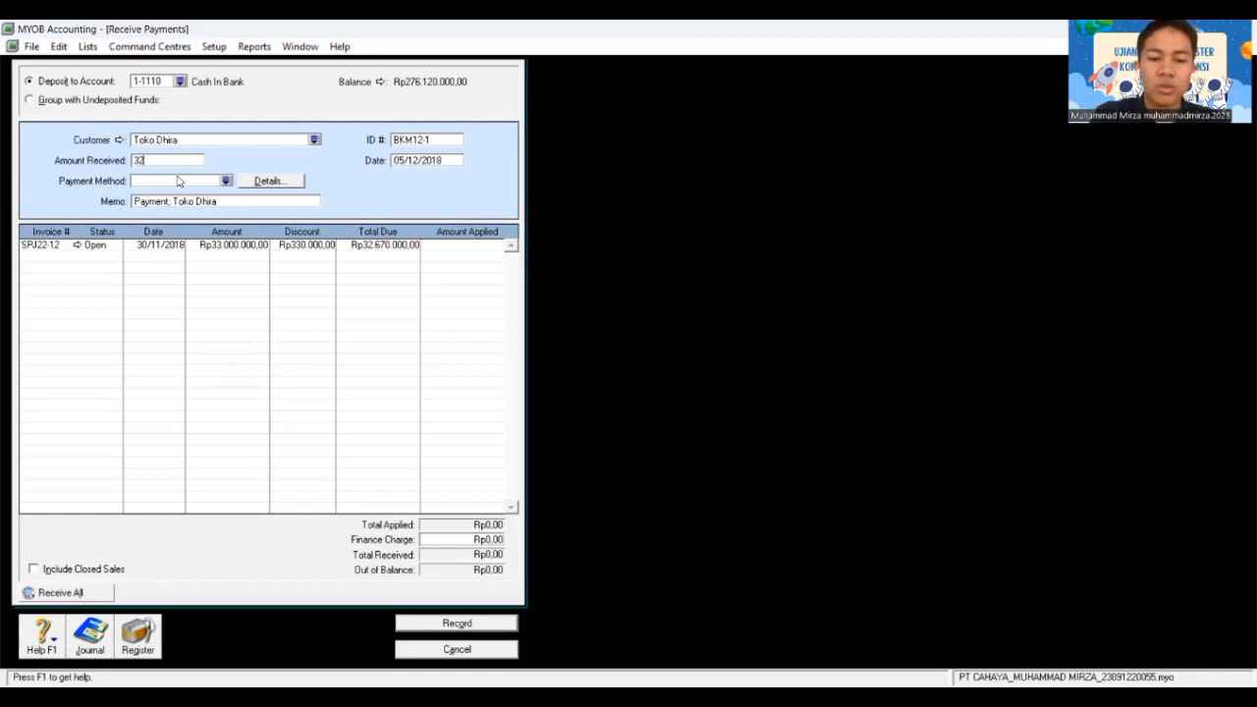
{"action": "type", "text": ".670"}
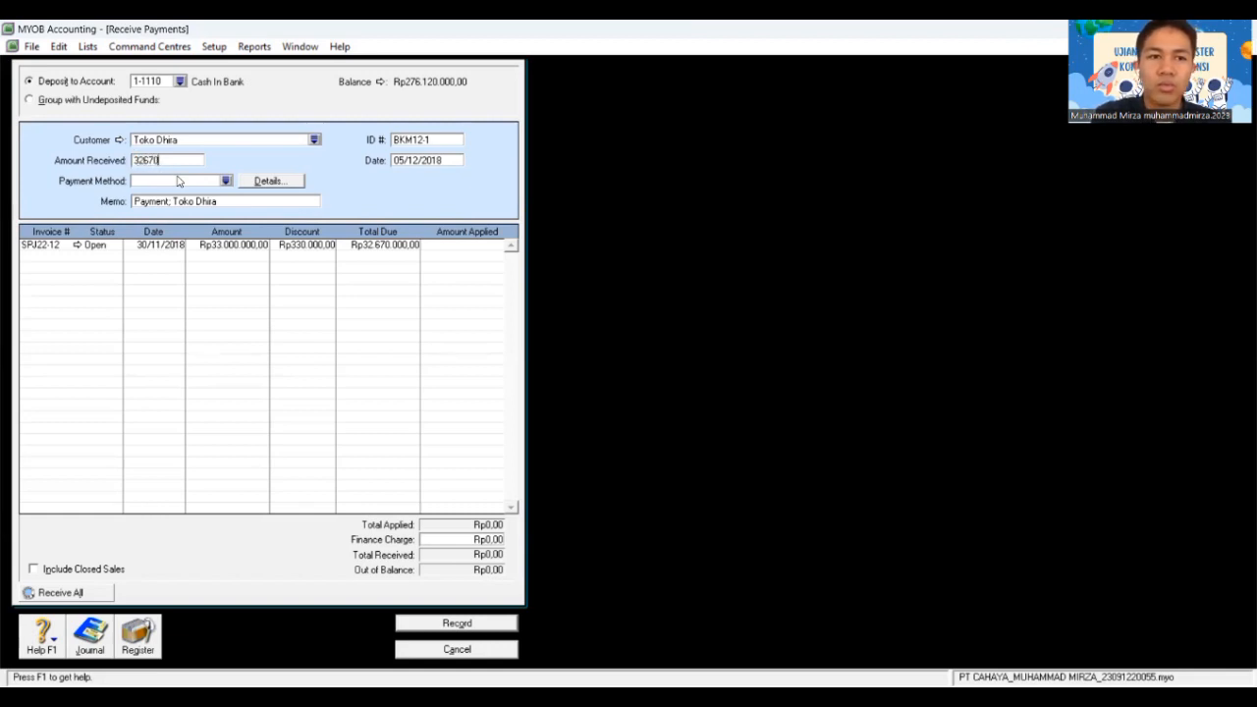
{"action": "type", "text": ".0000"}
{"action": "left_click", "coordinate": [178, 181]}
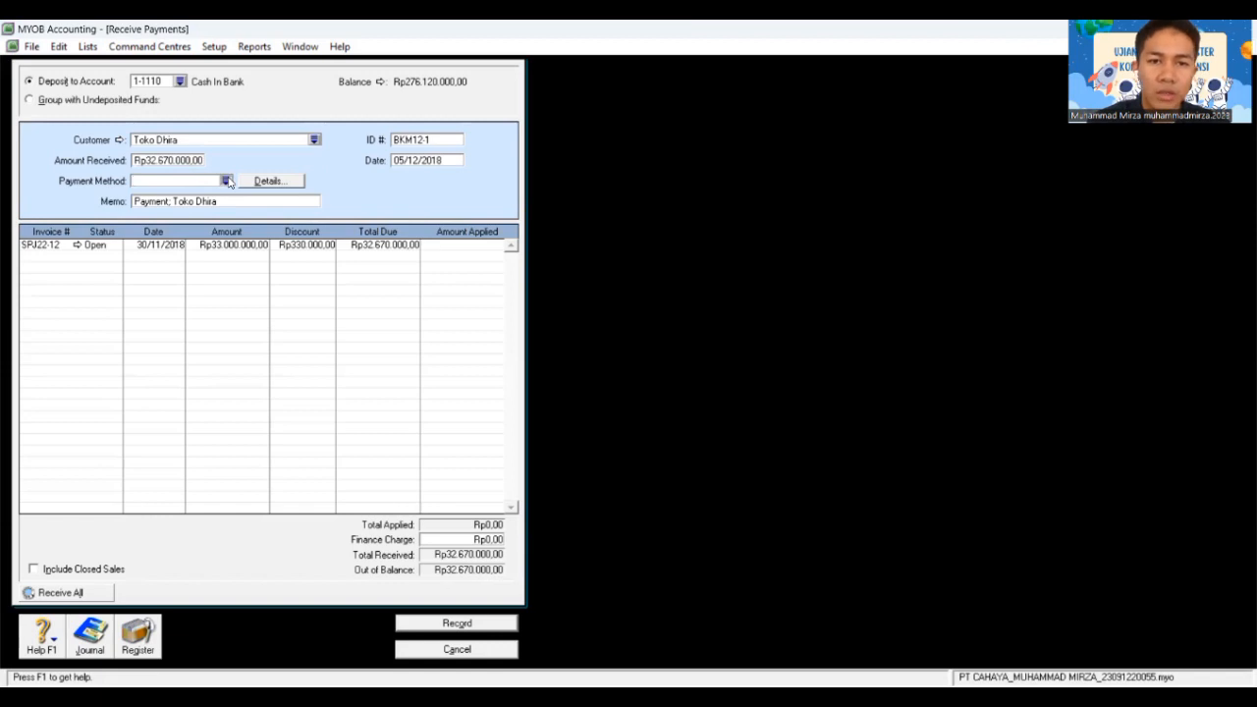
{"action": "left_click", "coordinate": [225, 182]}
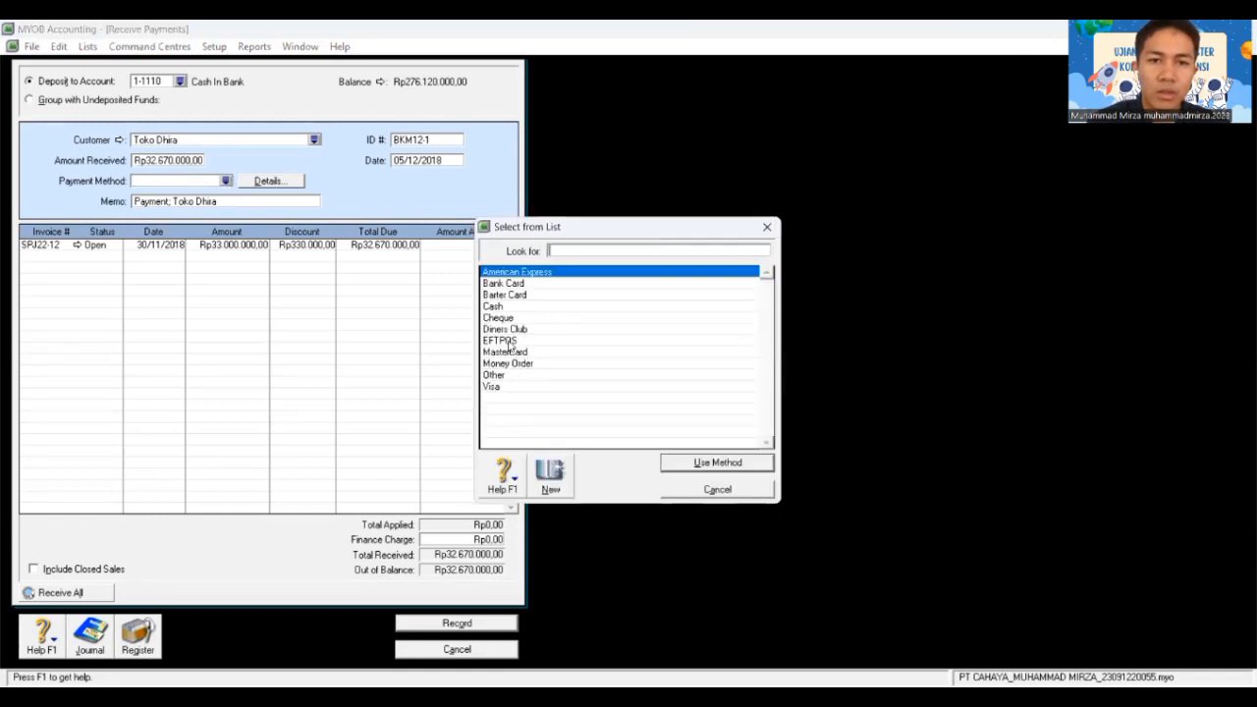
{"action": "left_click", "coordinate": [507, 320]}
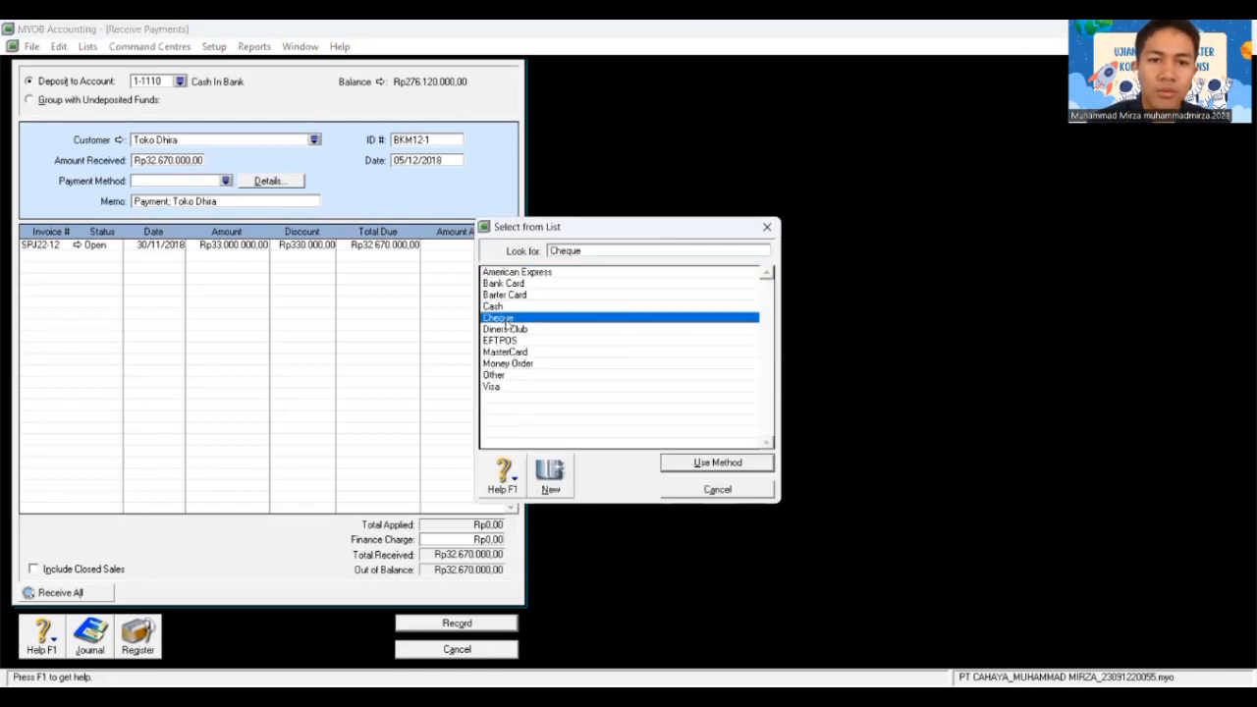
{"action": "left_click", "coordinate": [712, 463]}
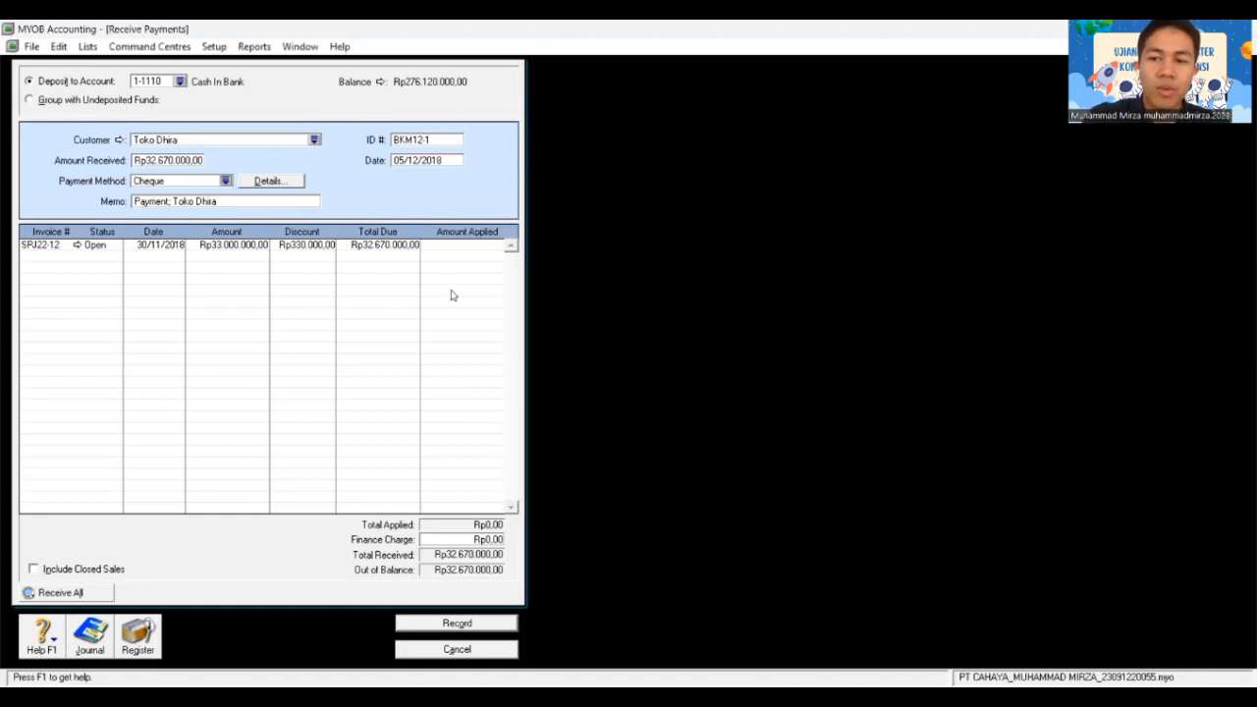
Step: Review invoice SPJ22-12 and apply the full amount to it
{"action": "left_click", "coordinate": [76, 245]}
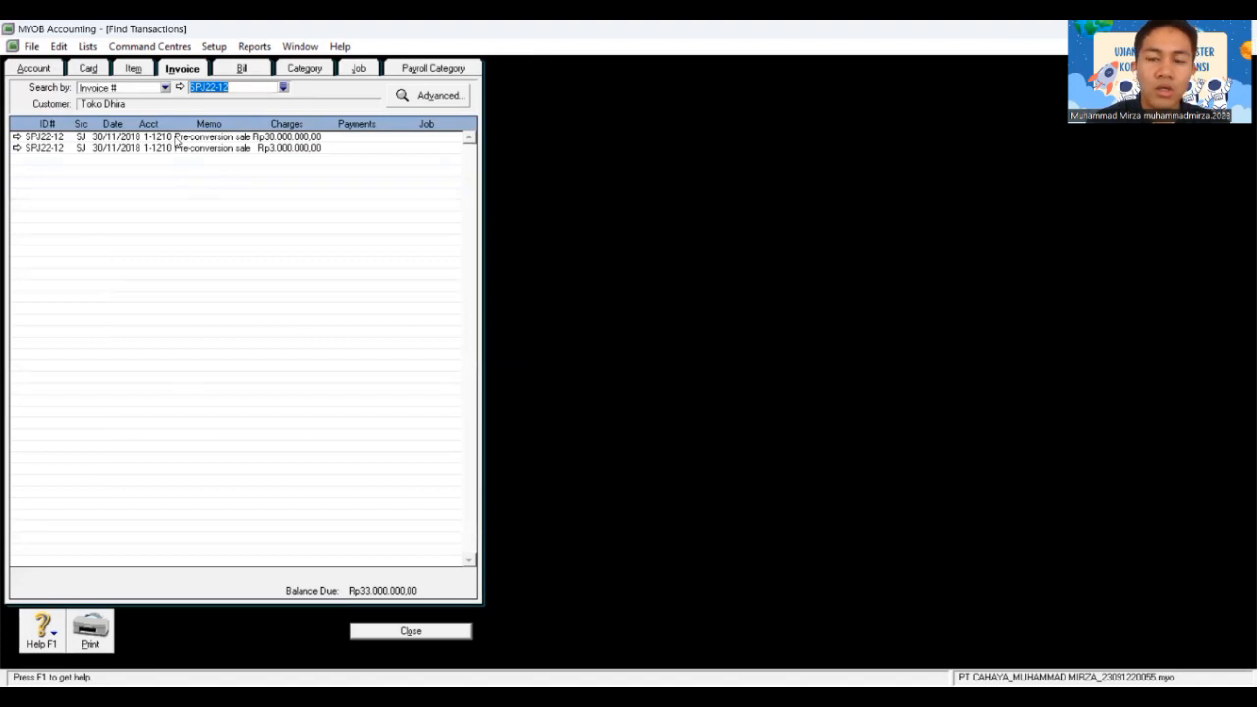
{"action": "left_click", "coordinate": [410, 636]}
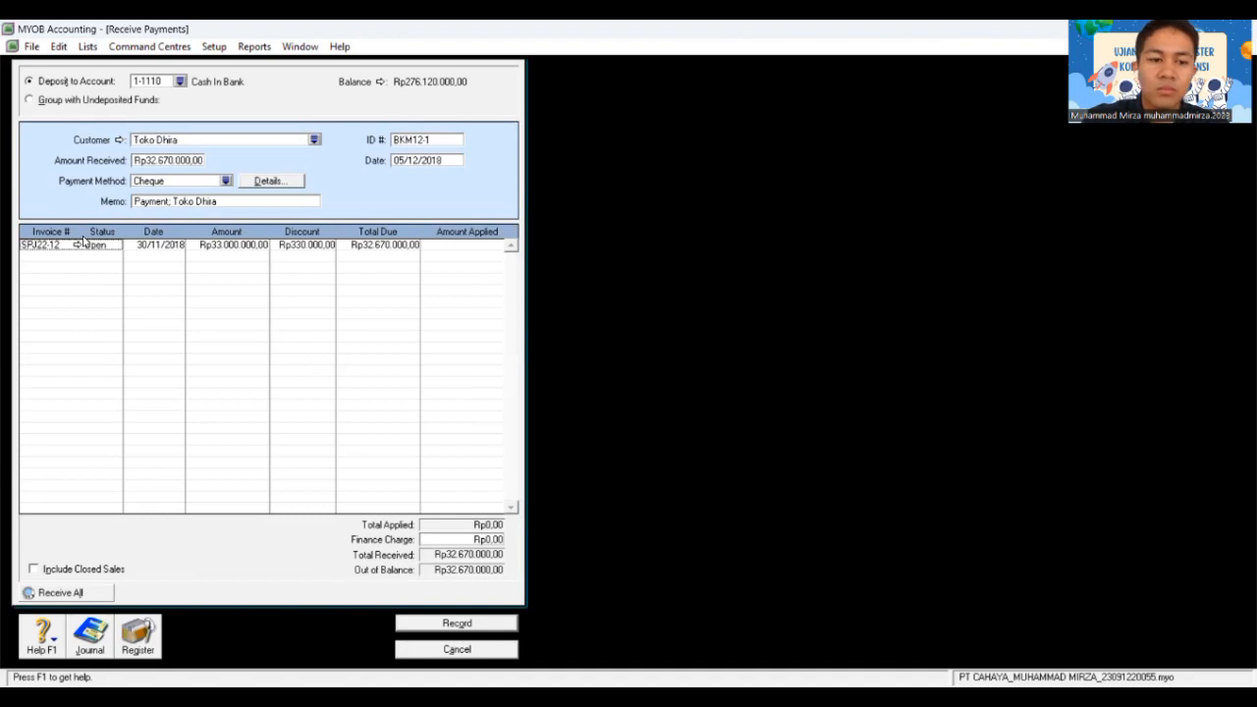
{"action": "key", "text": "Tab"}
{"action": "key", "text": "Tab"}
{"action": "key", "text": "Tab"}
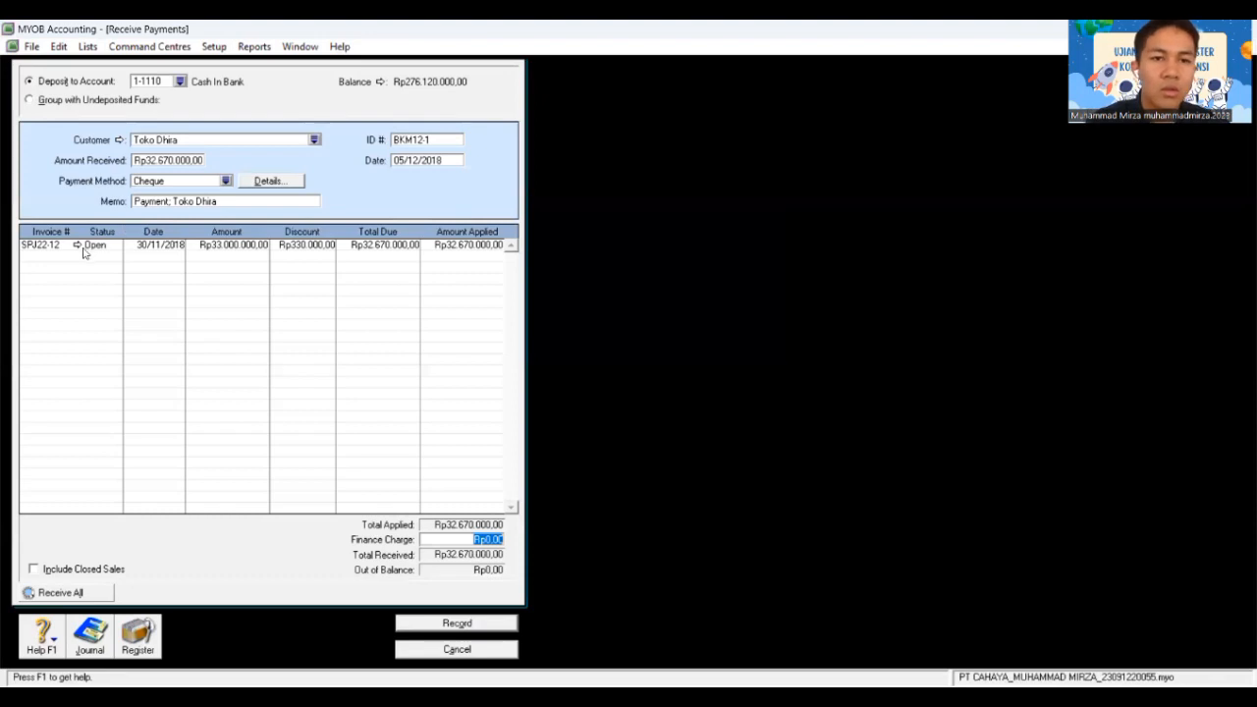
Step: Record the payment as Print Later, close the form, and start Enter Purchases
{"action": "left_click", "coordinate": [484, 631]}
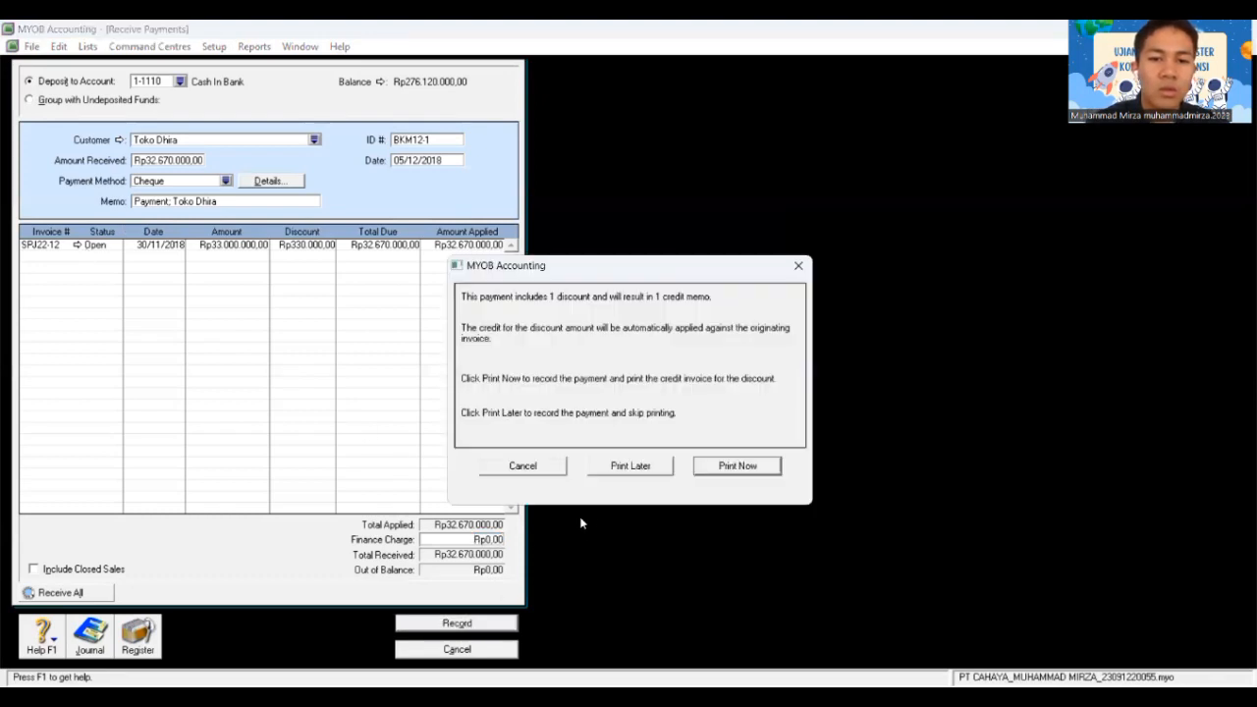
{"action": "left_click", "coordinate": [637, 469]}
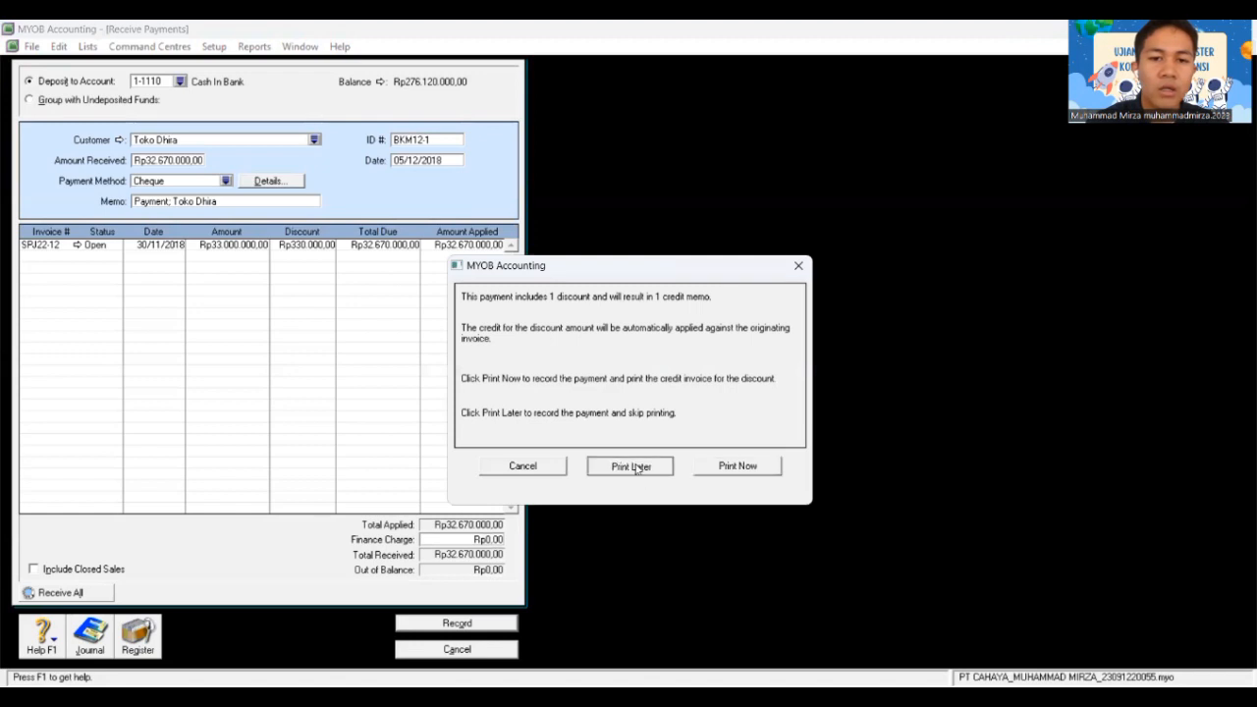
{"action": "left_click", "coordinate": [462, 650]}
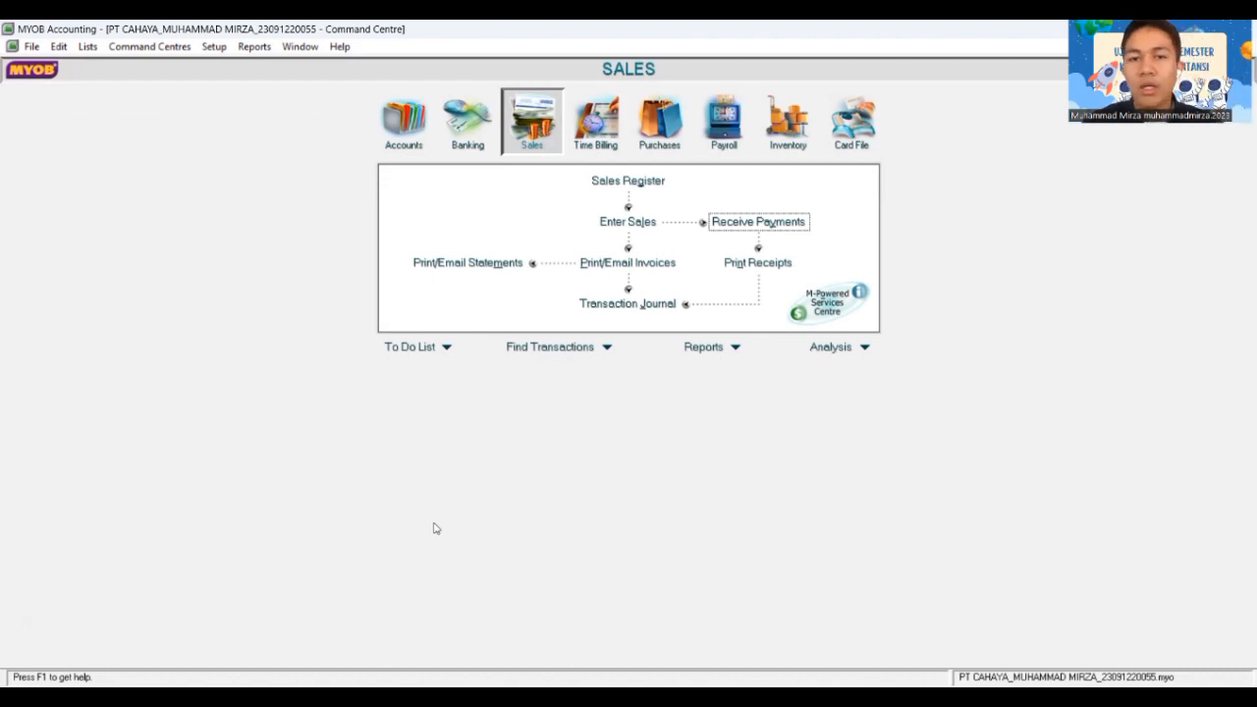
{"action": "left_click", "coordinate": [637, 134]}
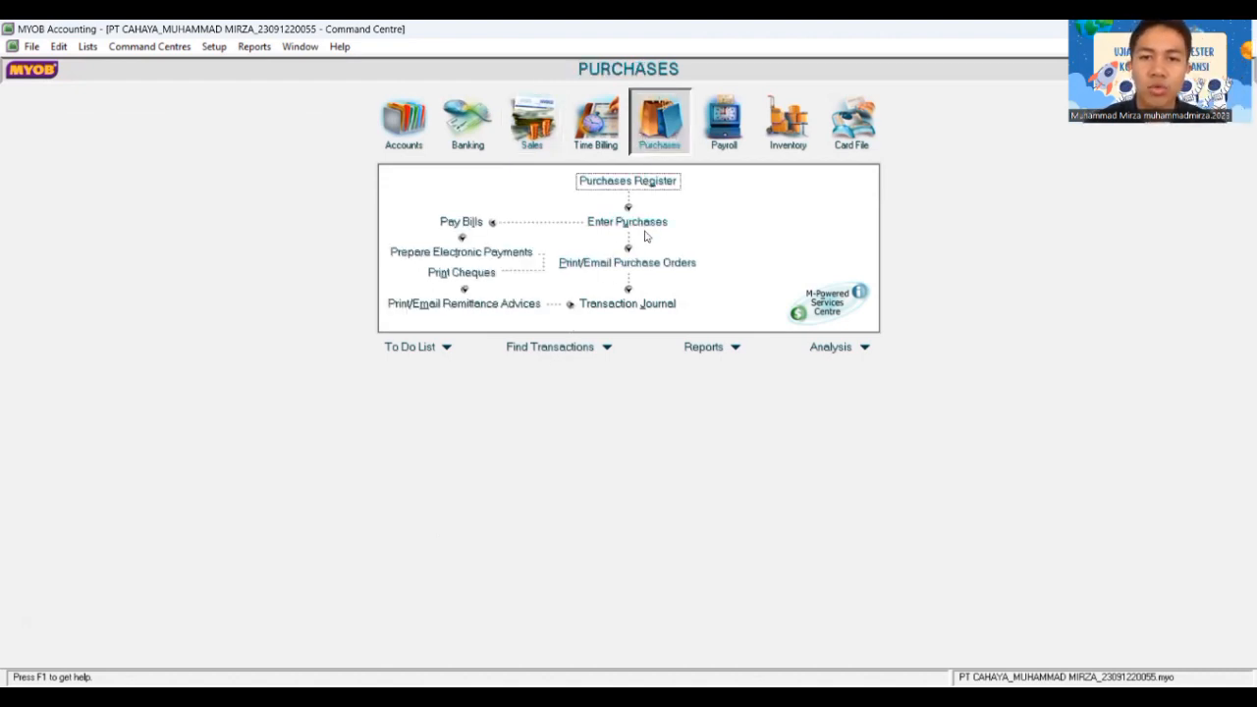
{"action": "left_click", "coordinate": [643, 224]}
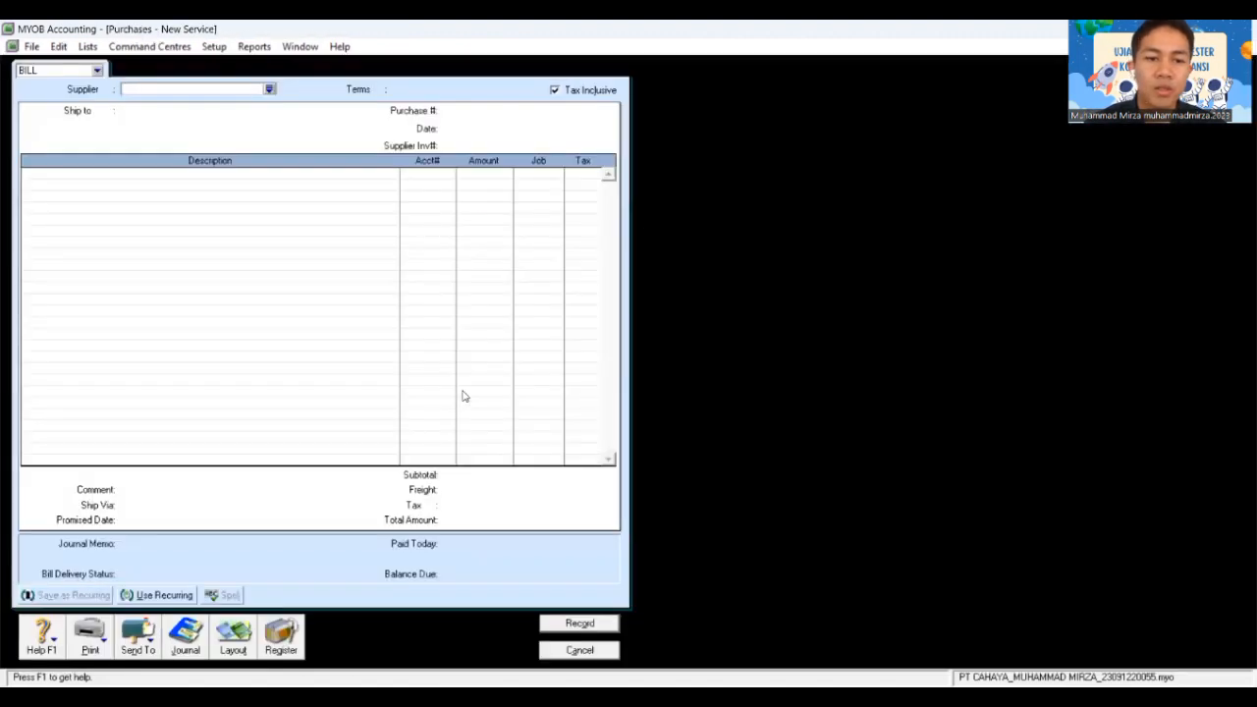
Step: Switch the bill to the Item layout with supplier PT Asoka, not tax inclusive
{"action": "left_click", "coordinate": [253, 637]}
{"action": "left_click", "coordinate": [487, 348]}
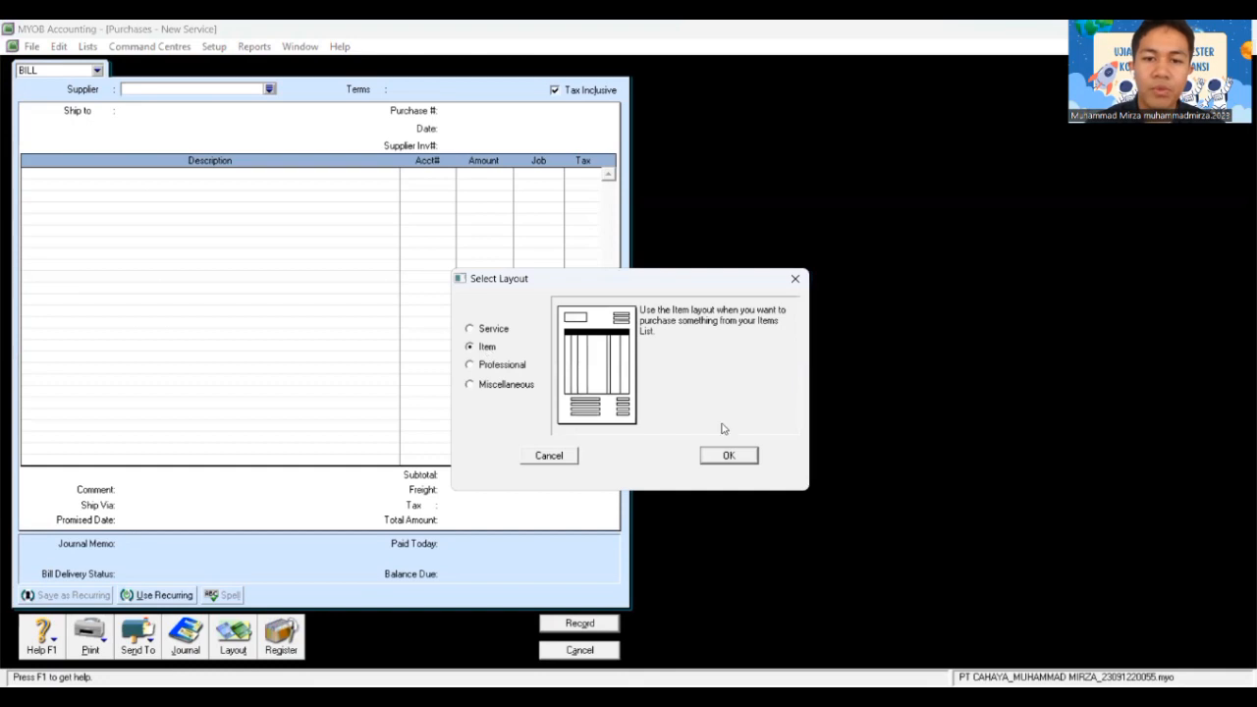
{"action": "left_click", "coordinate": [724, 456]}
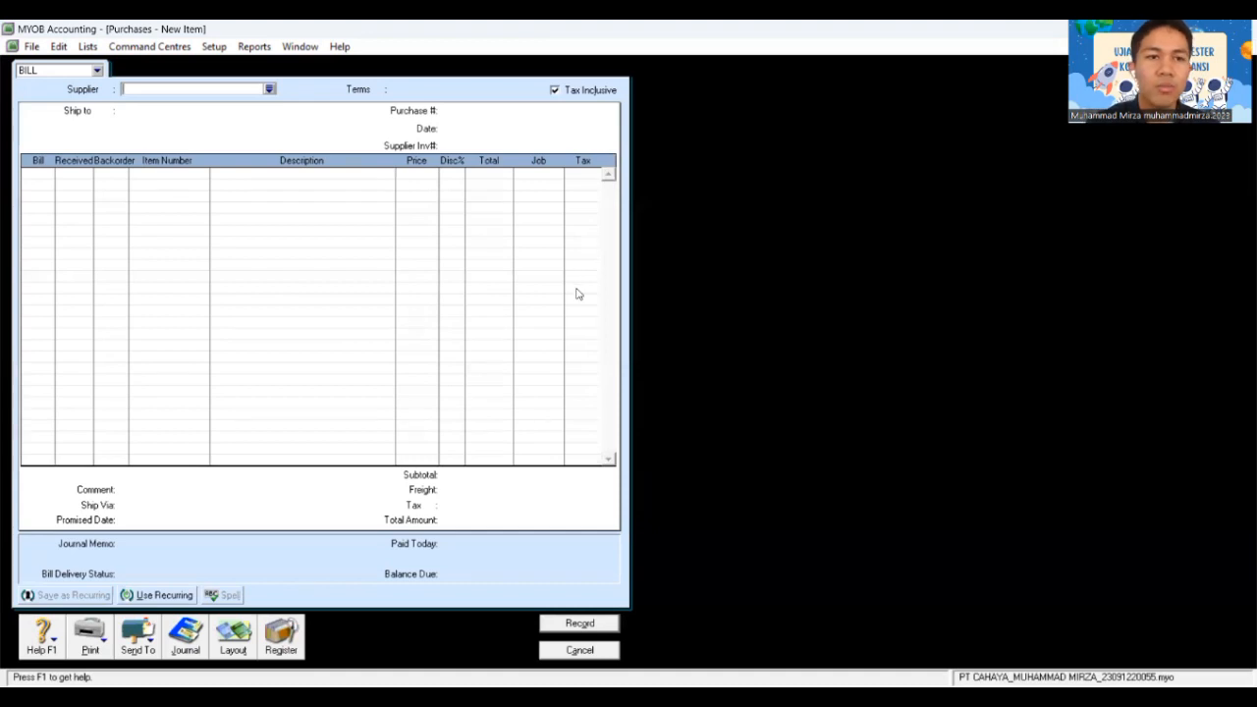
{"action": "left_click", "coordinate": [269, 88]}
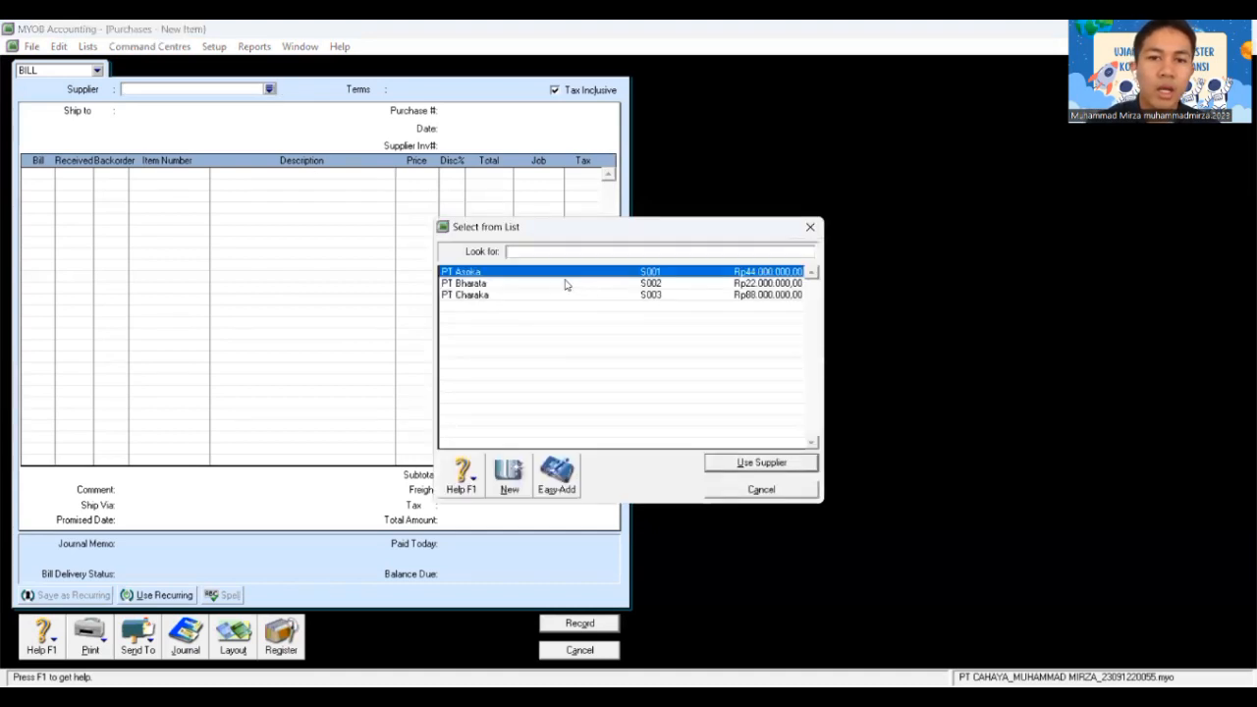
{"action": "left_click", "coordinate": [752, 464]}
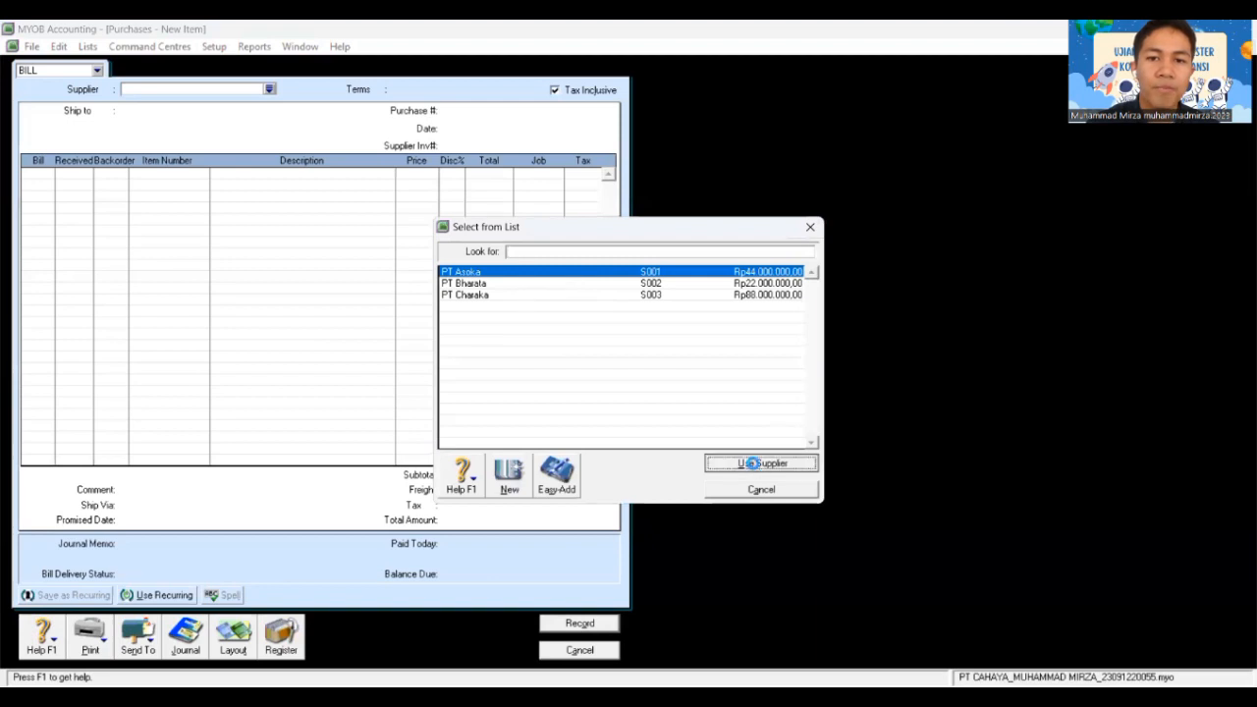
{"action": "left_click", "coordinate": [554, 91]}
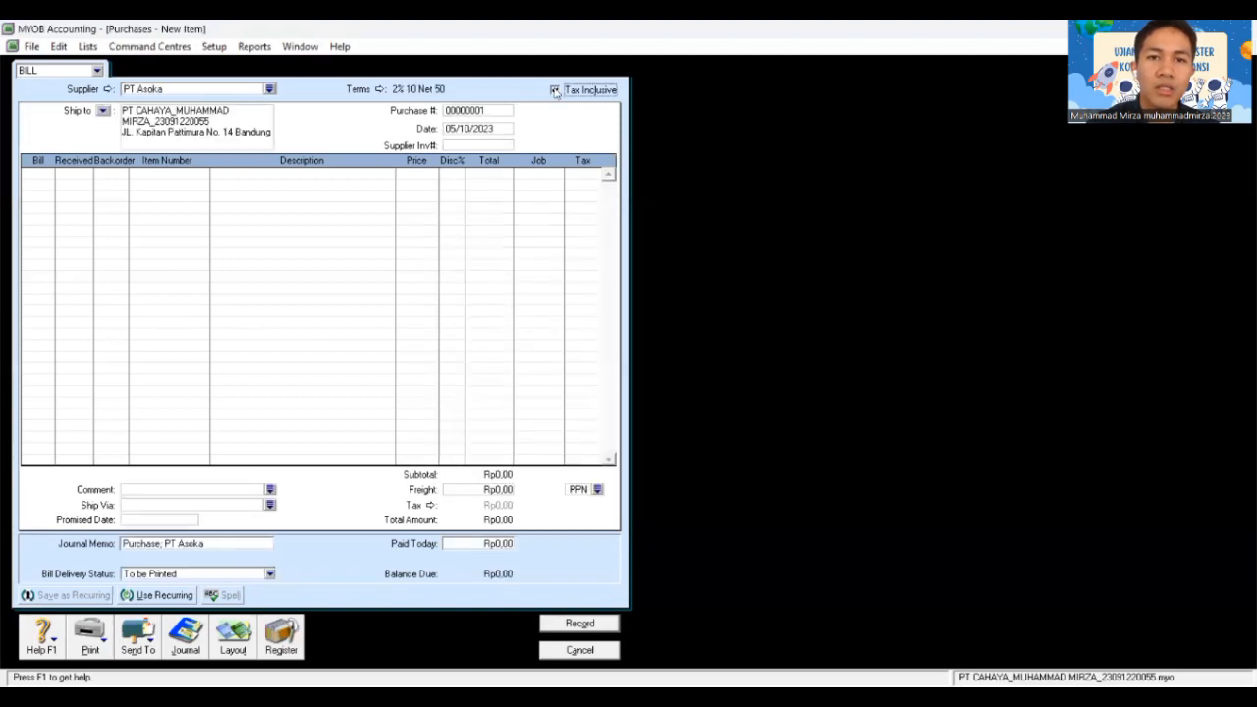
Step: Number the bill NP2-12 and date it 05/12/2018
{"action": "left_click", "coordinate": [472, 111]}
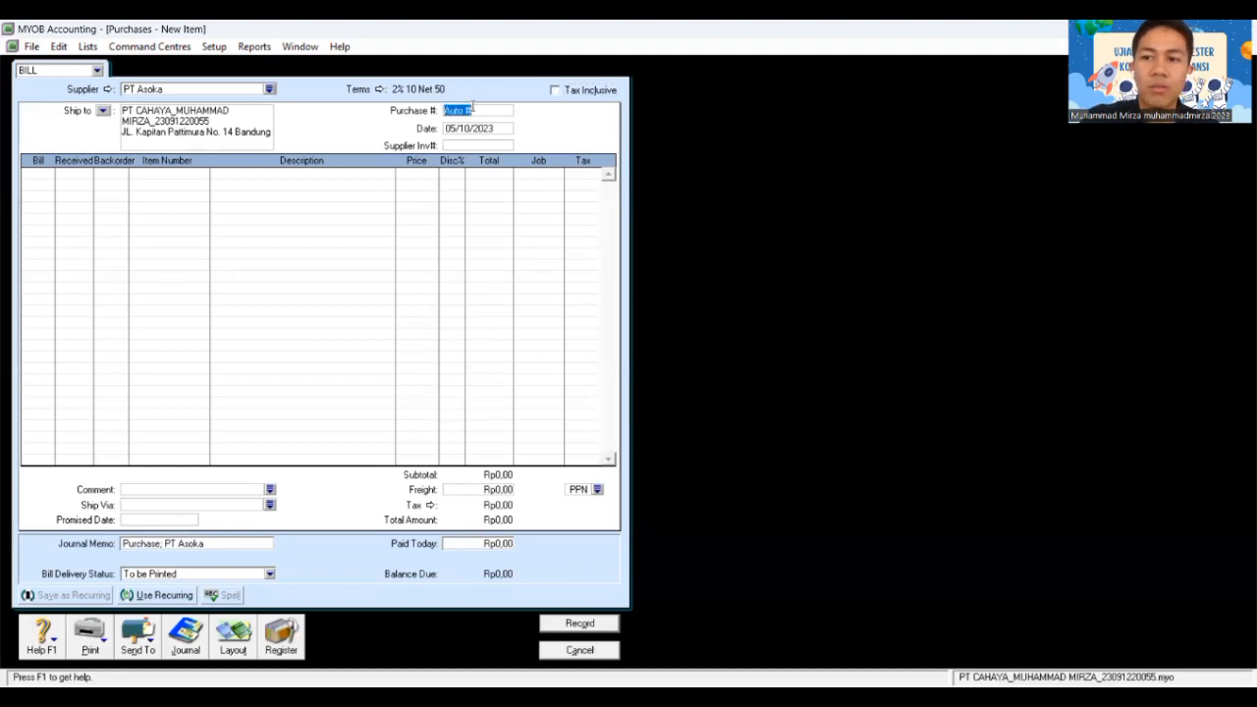
{"action": "type", "text": "NP"}
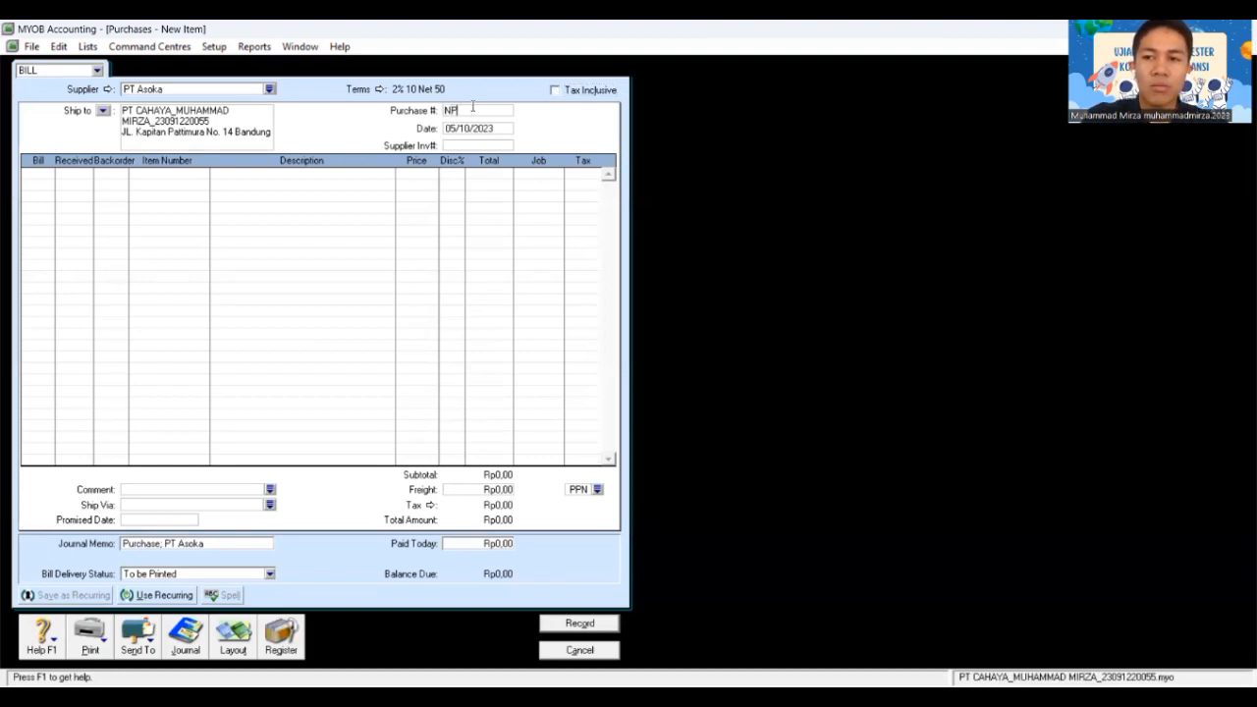
{"action": "type", "text": "2-12"}
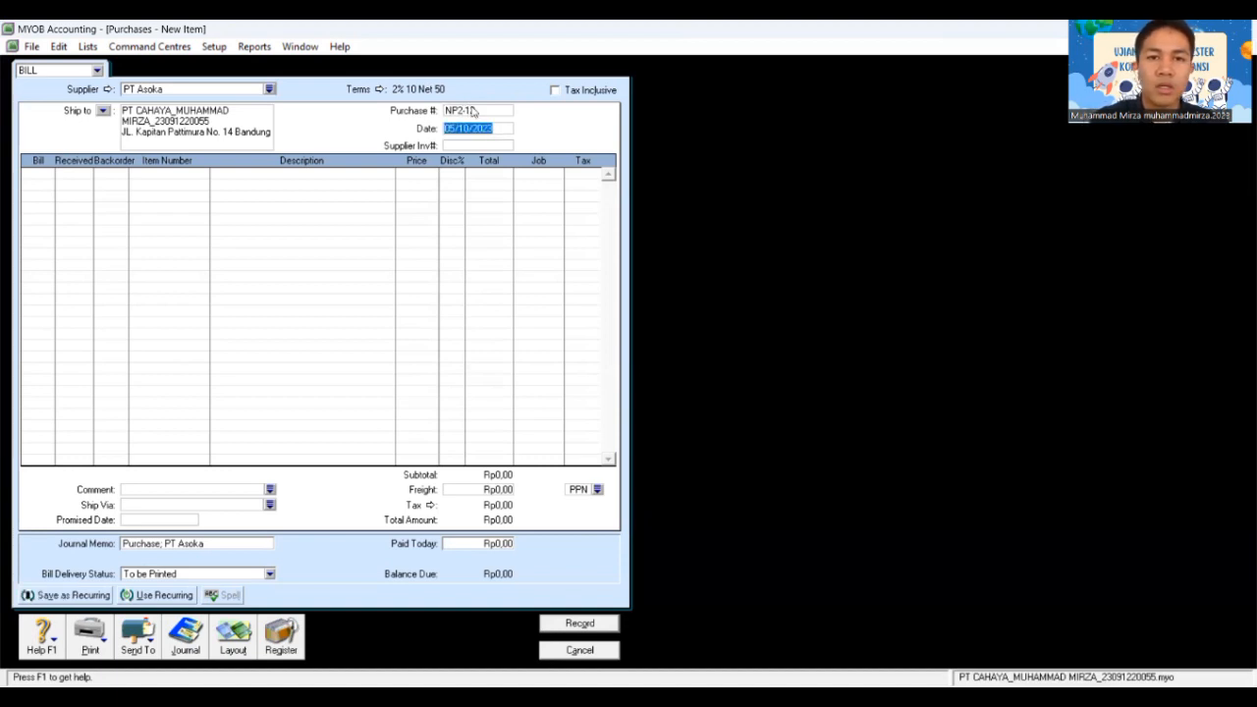
{"action": "type", "text": "05/"}
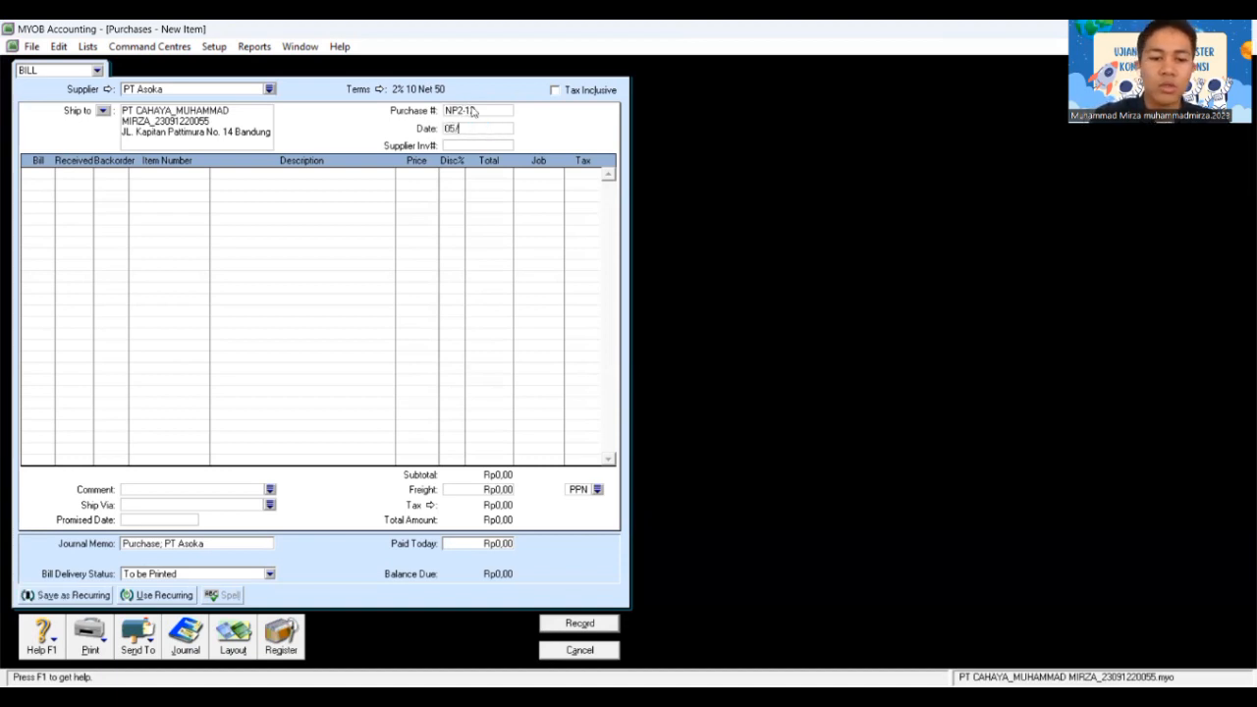
{"action": "type", "text": "12/2018"}
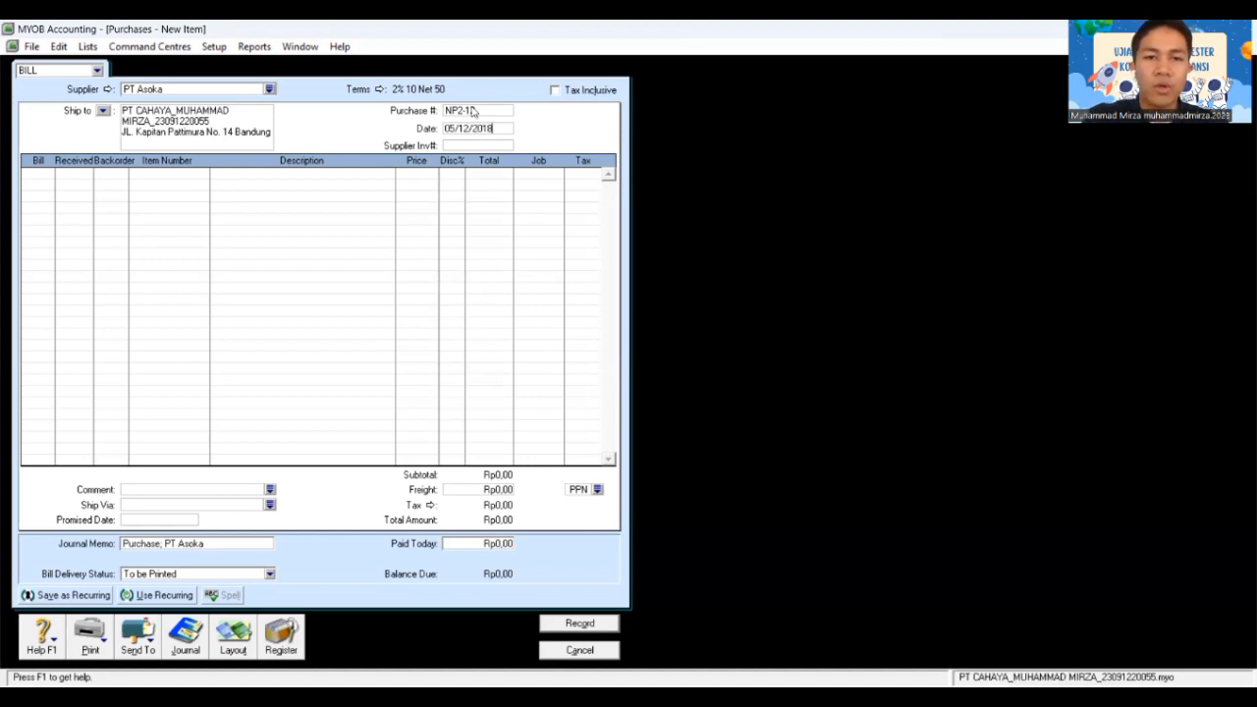
{"action": "key", "text": "Tab"}
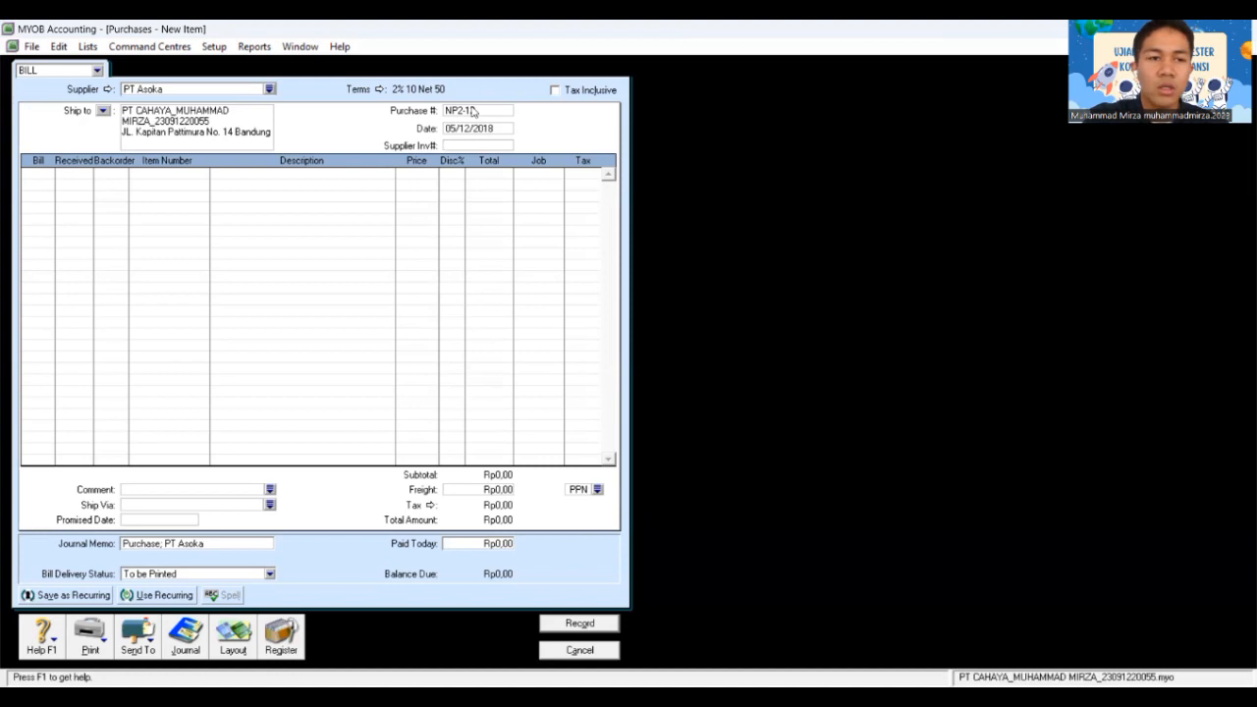
{"action": "key", "text": "Tab"}
Step: Bill 18 Accu-Check (AU-N06) at Rp1.000.000 on the first line with PPN tax code
{"action": "type", "text": "18"}
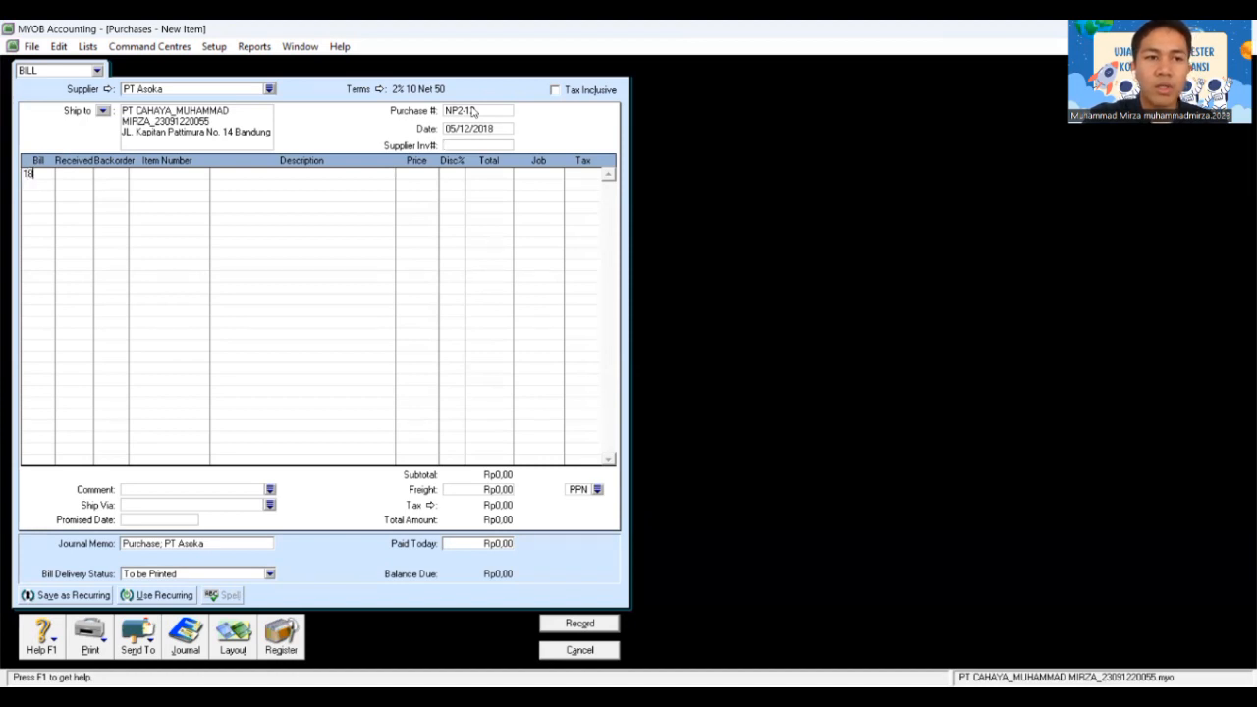
{"action": "key", "text": "Tab"}
{"action": "key", "text": "Tab"}
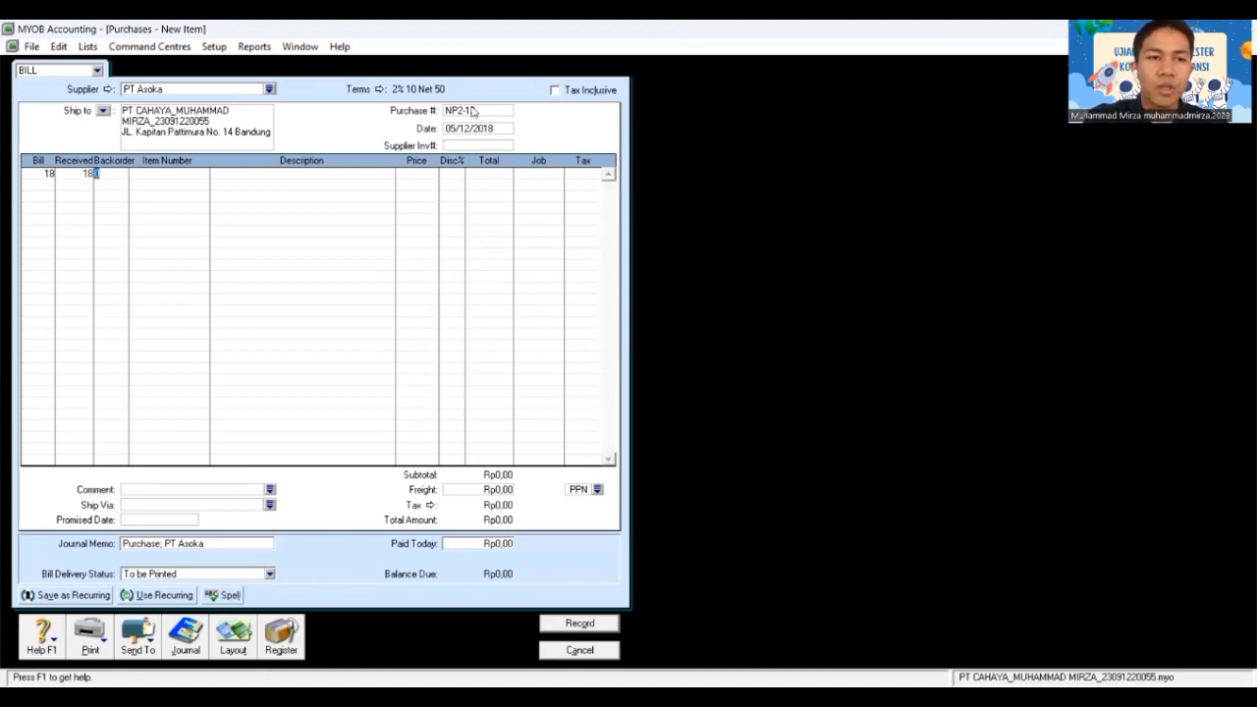
{"action": "key", "text": "Tab"}
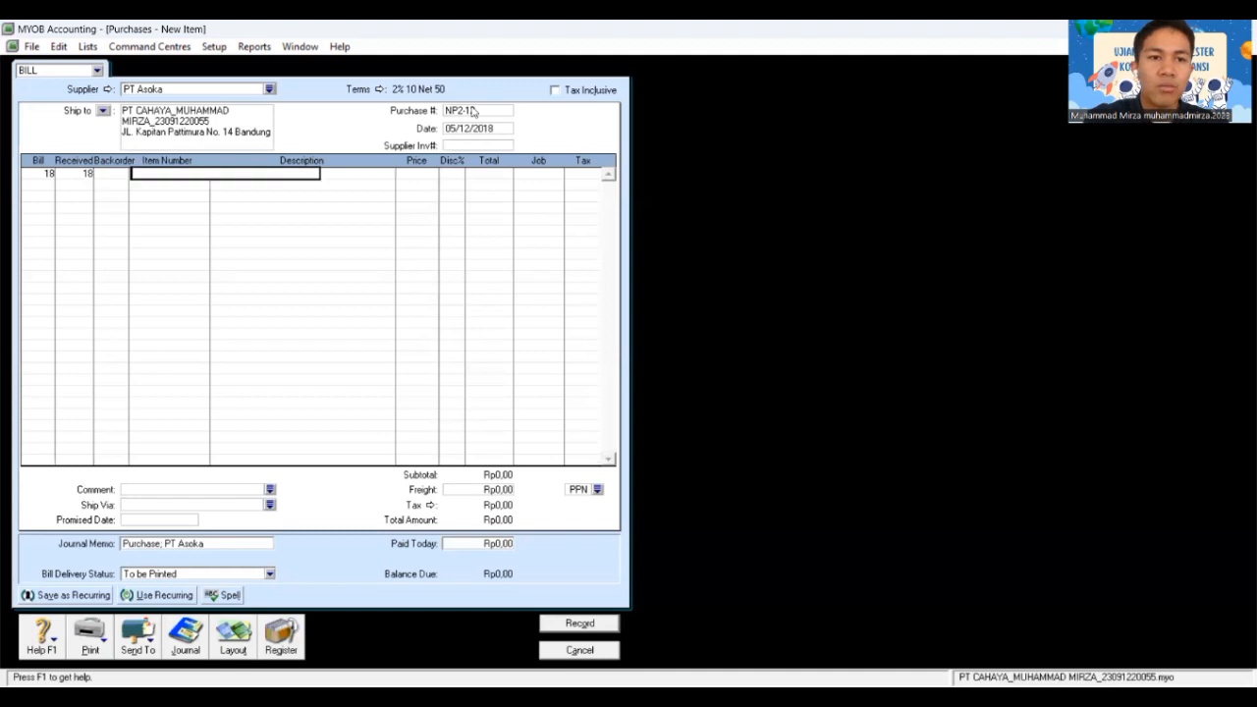
{"action": "key", "text": "Tab"}
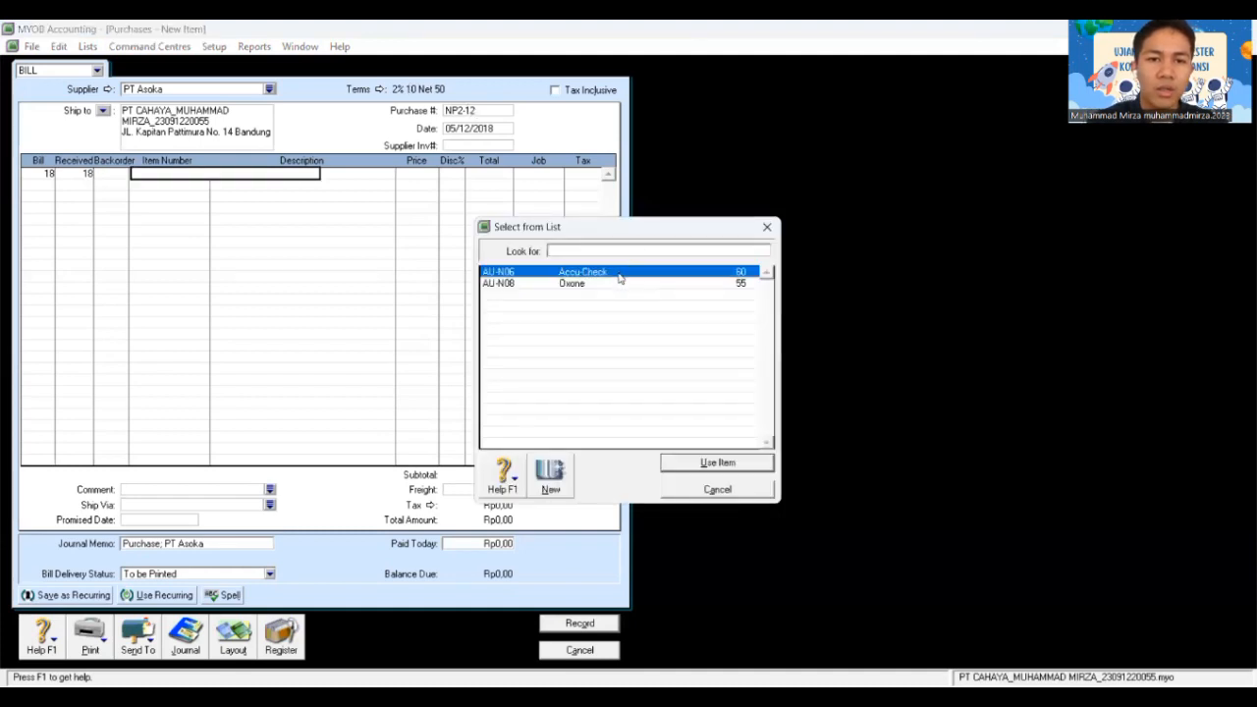
{"action": "left_click", "coordinate": [728, 464]}
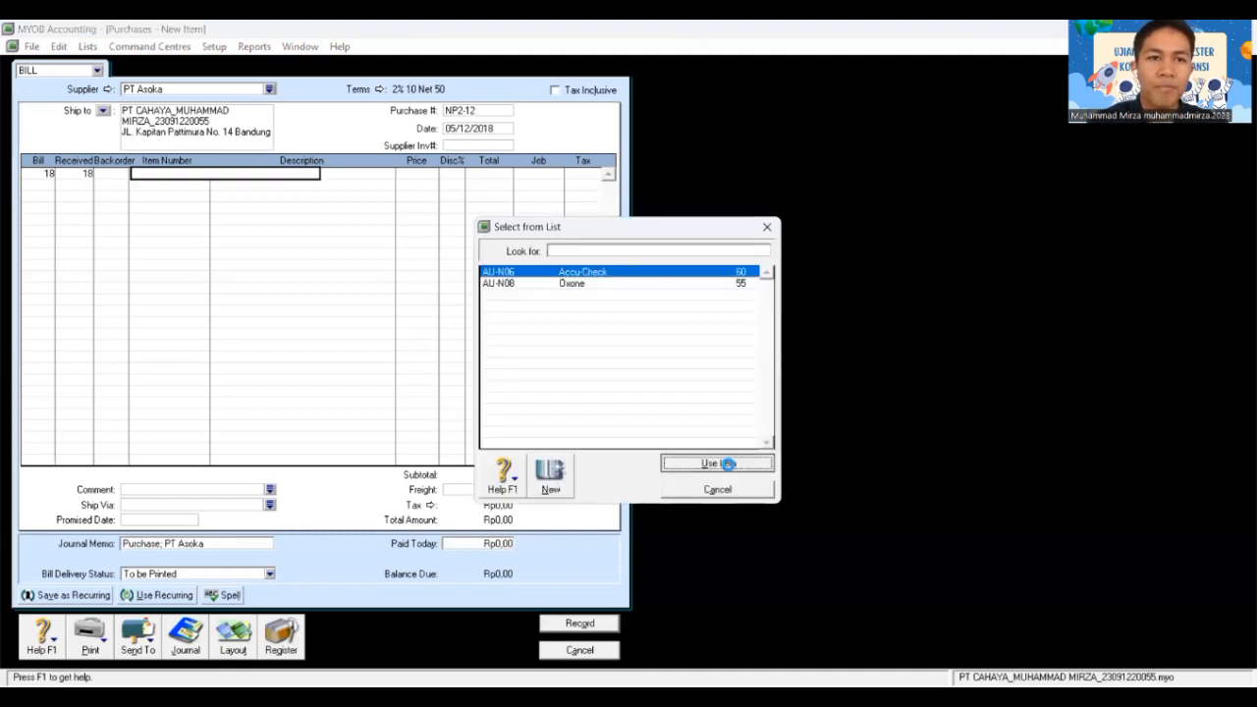
{"action": "key", "text": "Tab"}
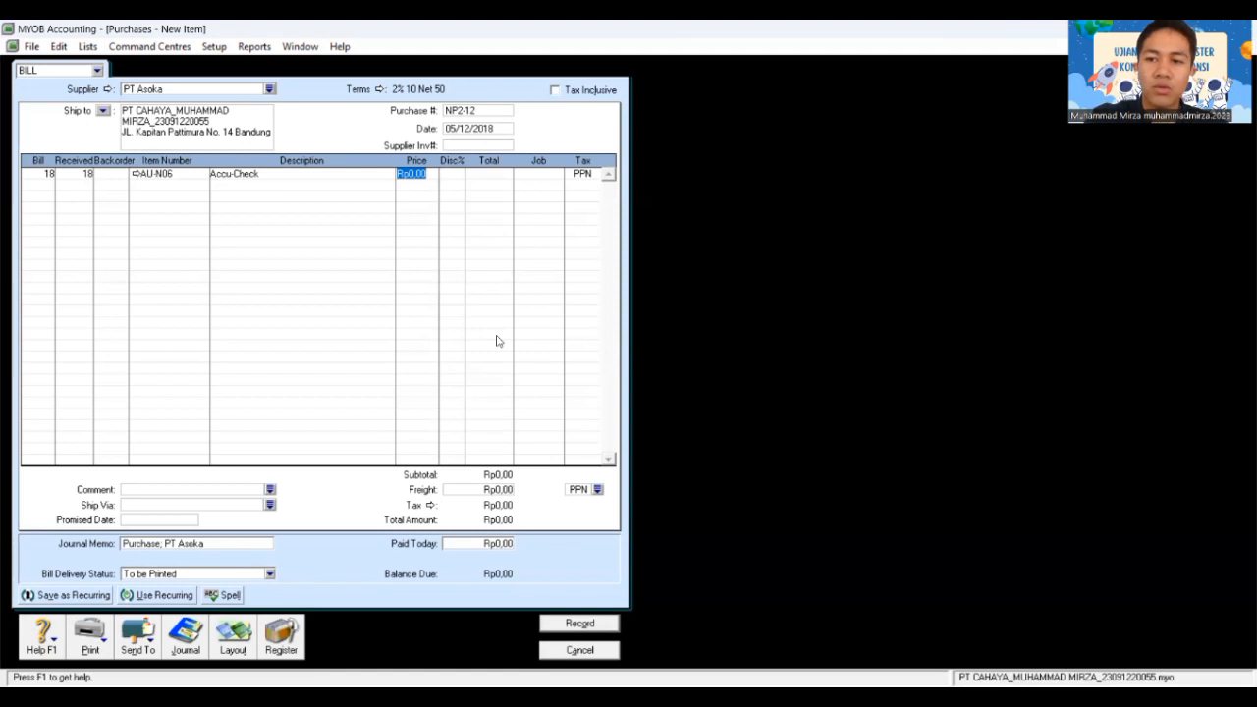
{"action": "type", "text": "1000000"}
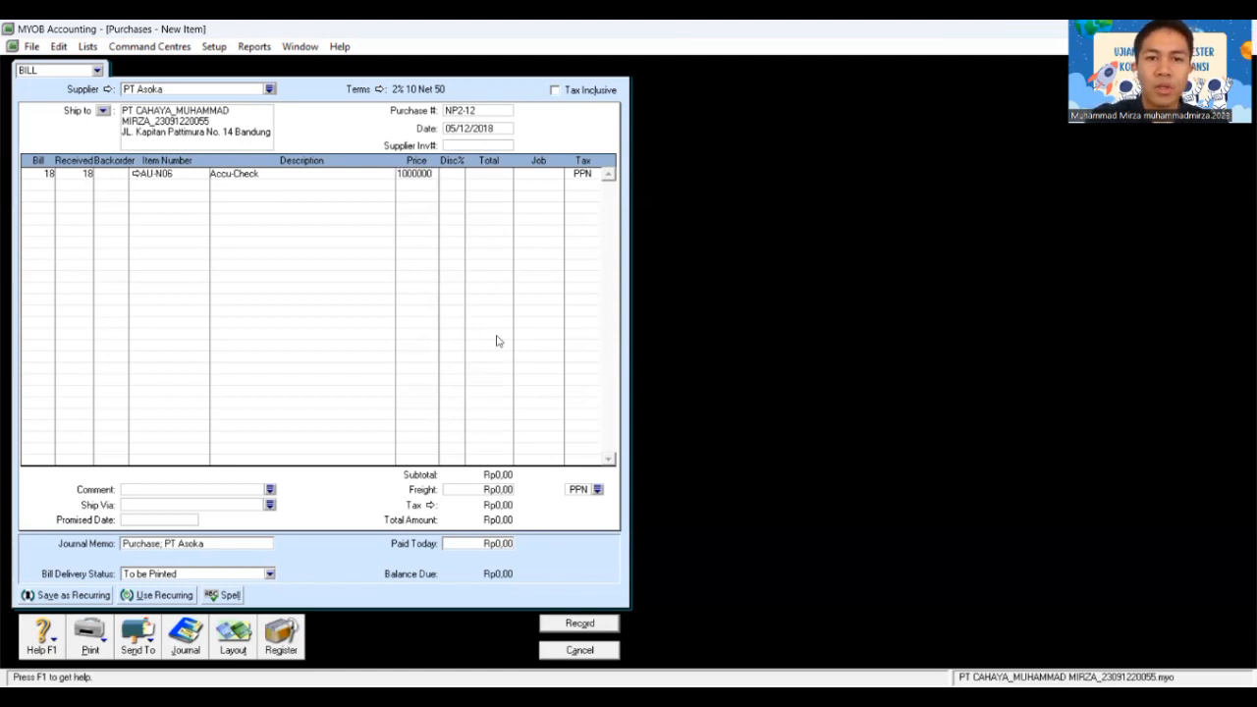
{"action": "key", "text": "Tab"}
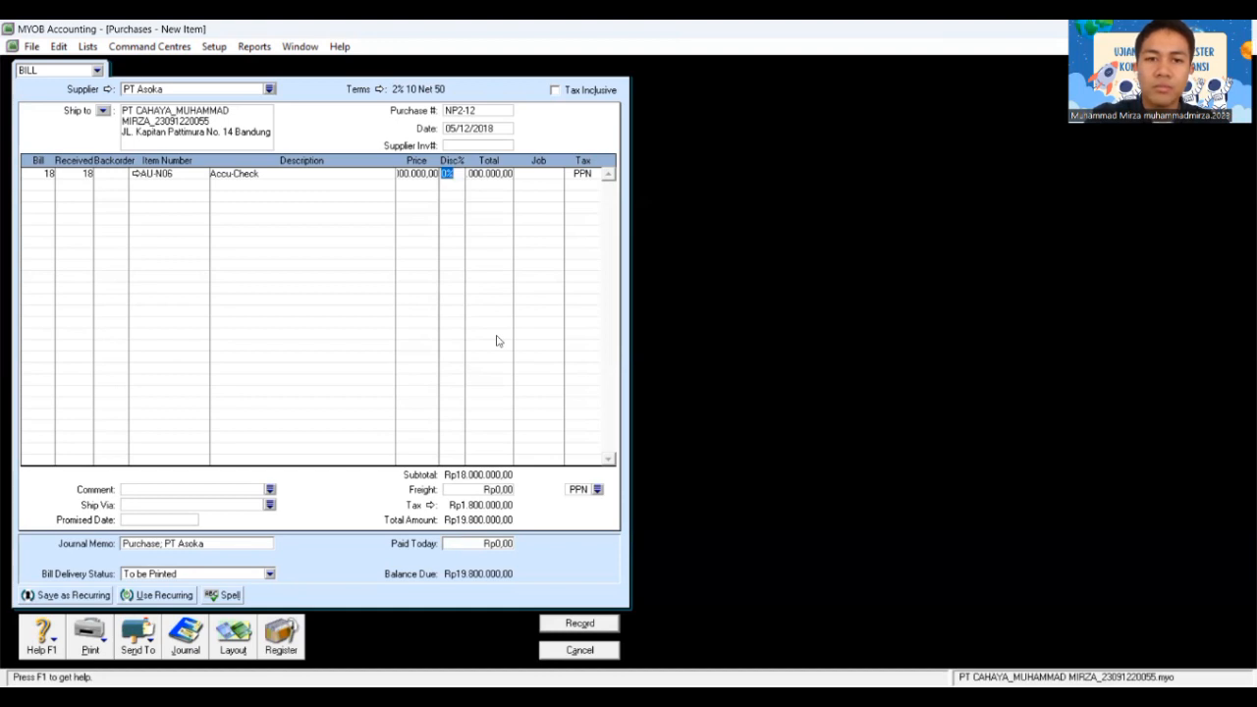
{"action": "key", "text": "Tab"}
{"action": "key", "text": "Tab"}
{"action": "key", "text": "Tab"}
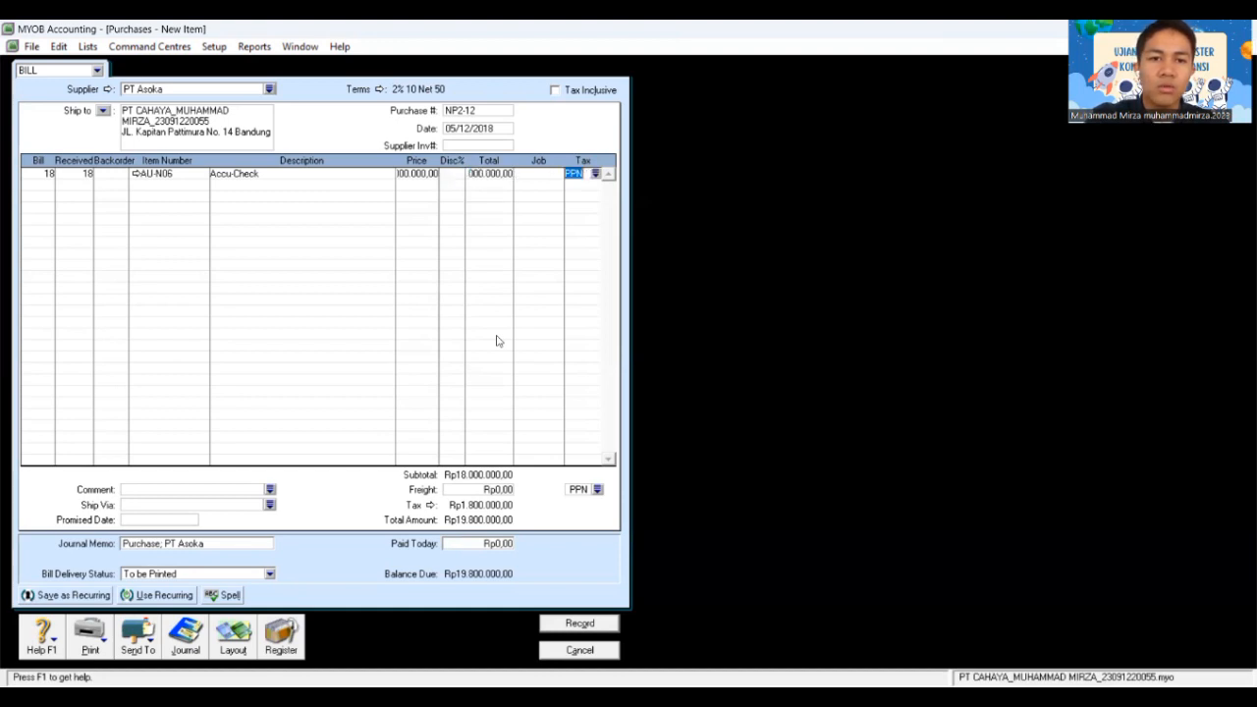
{"action": "key", "text": "Tab"}
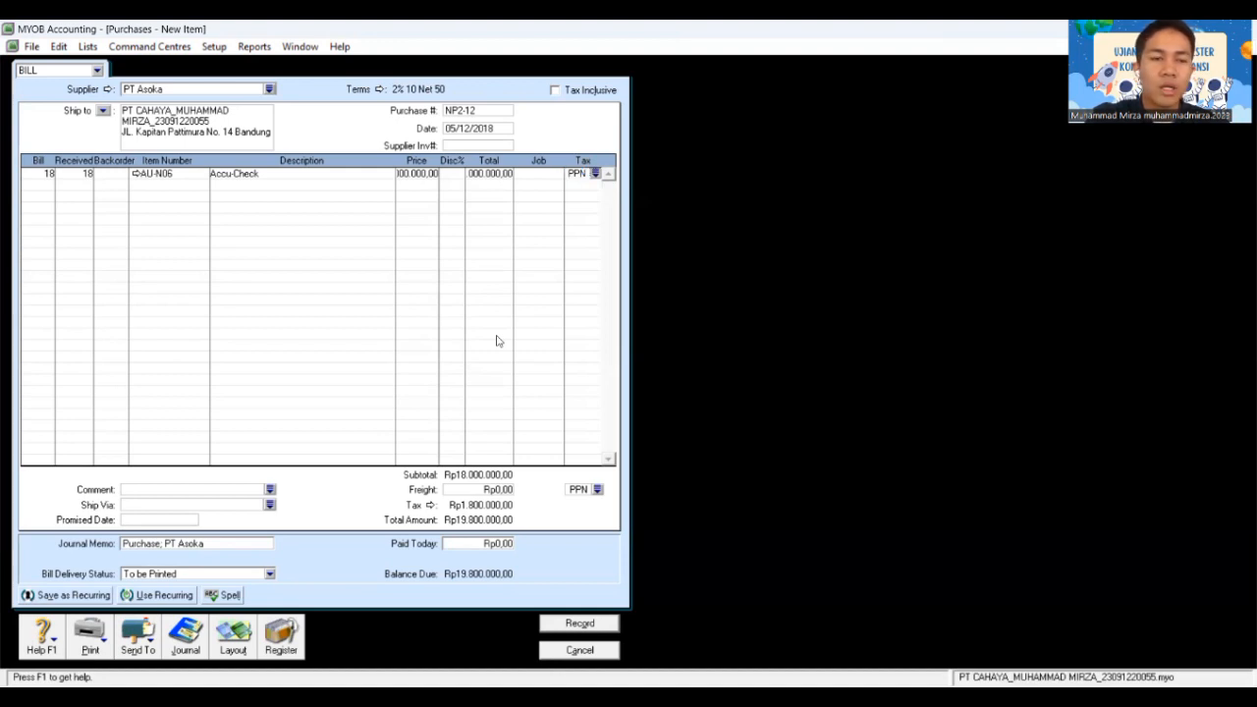
Step: Add a second line of 10 Oxone (AU-N08) at Rp1.200.000
{"action": "key", "text": "Tab"}
{"action": "type", "text": "10"}
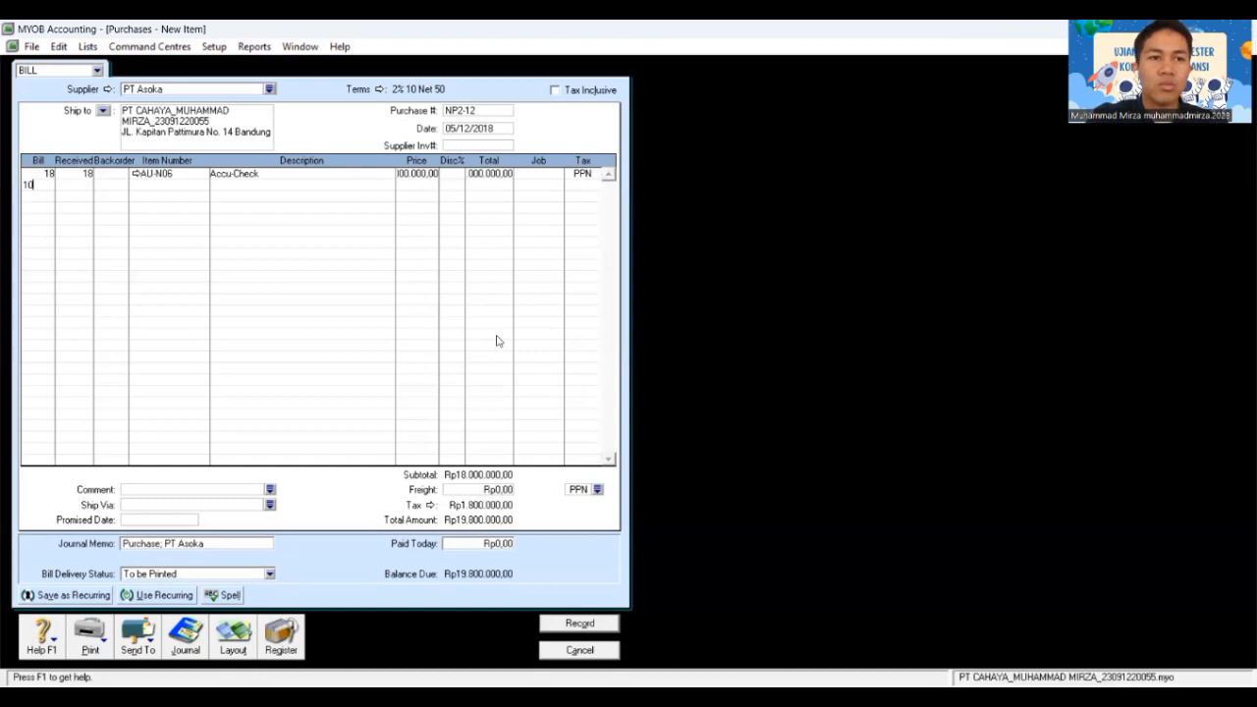
{"action": "key", "text": "Tab"}
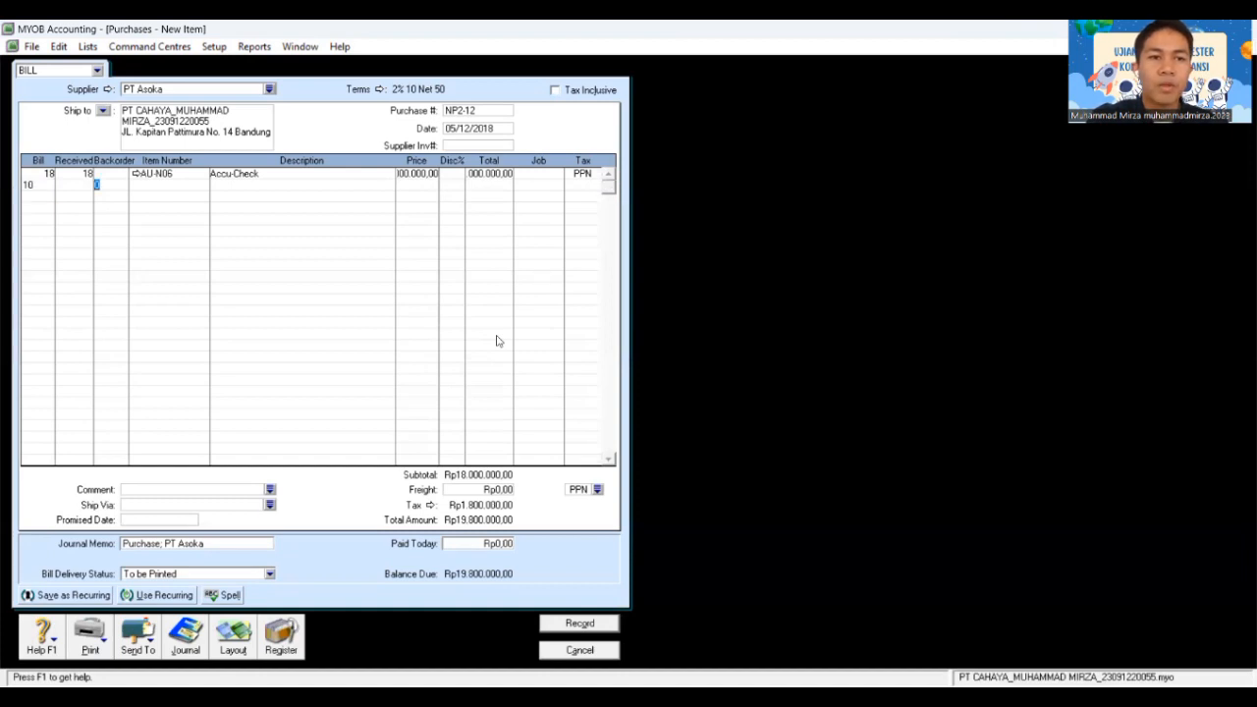
{"action": "key", "text": "Tab"}
{"action": "key", "text": "Tab"}
{"action": "left_click", "coordinate": [569, 283]}
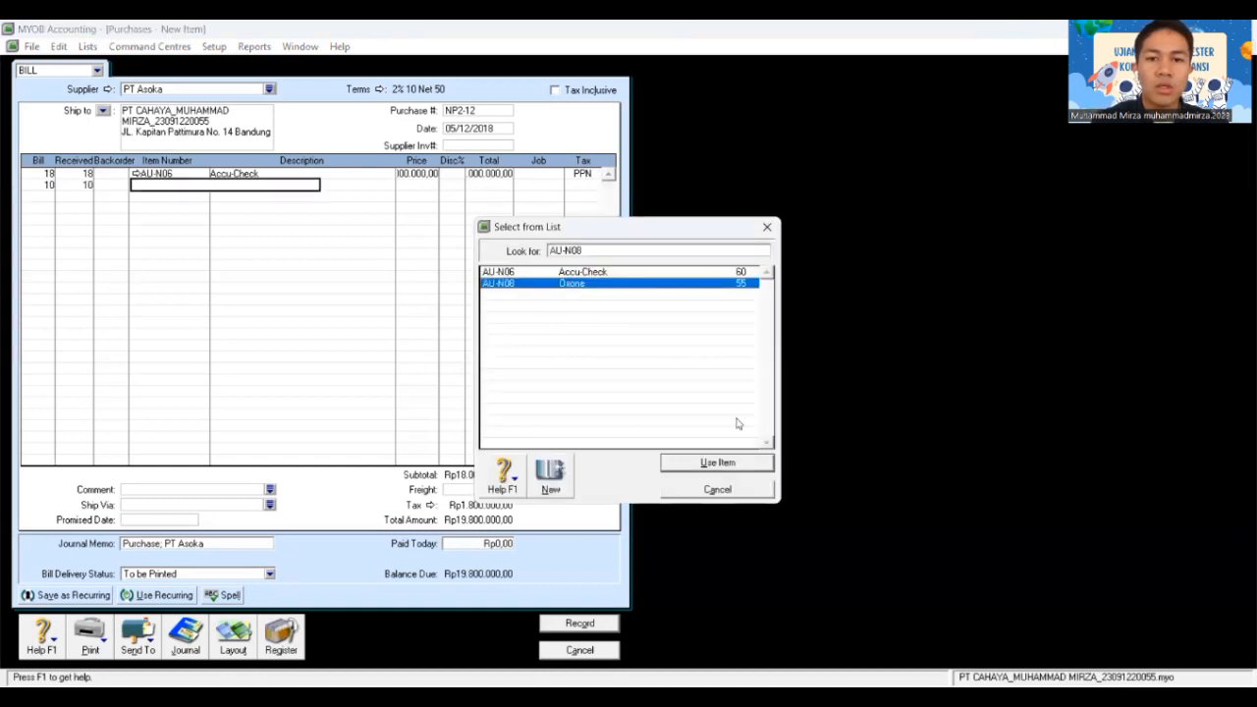
{"action": "left_click", "coordinate": [729, 462]}
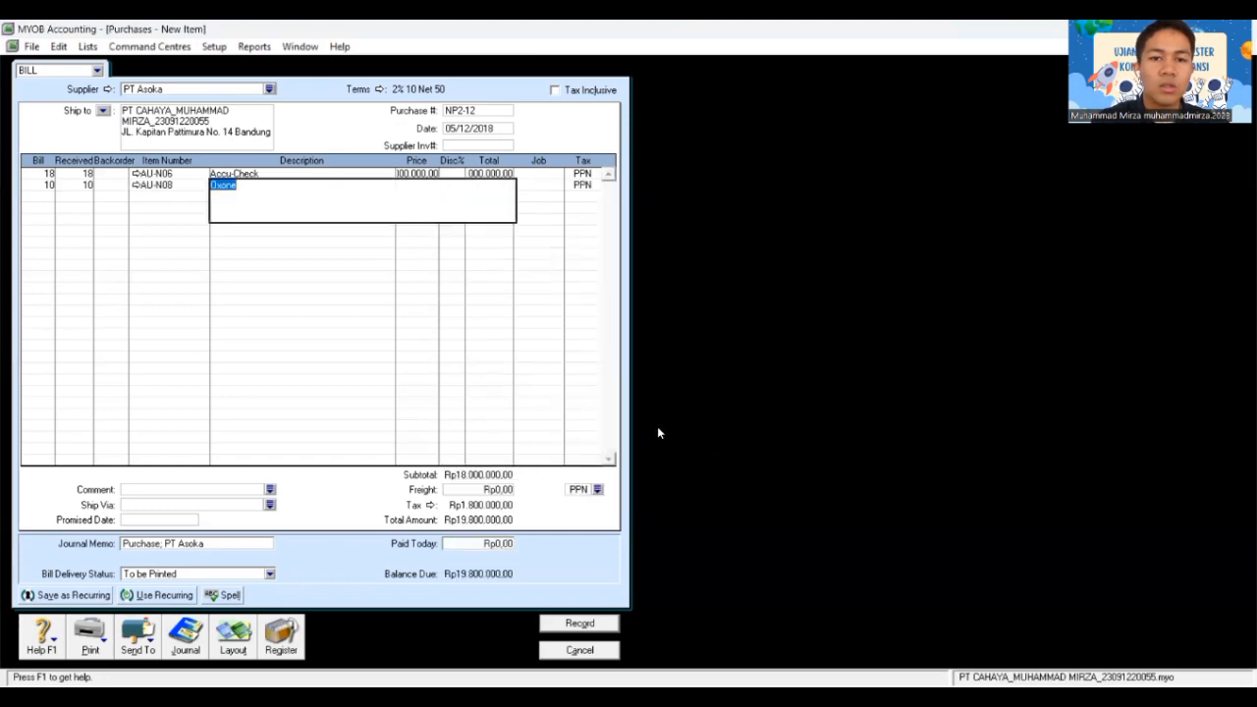
{"action": "key", "text": "Tab"}
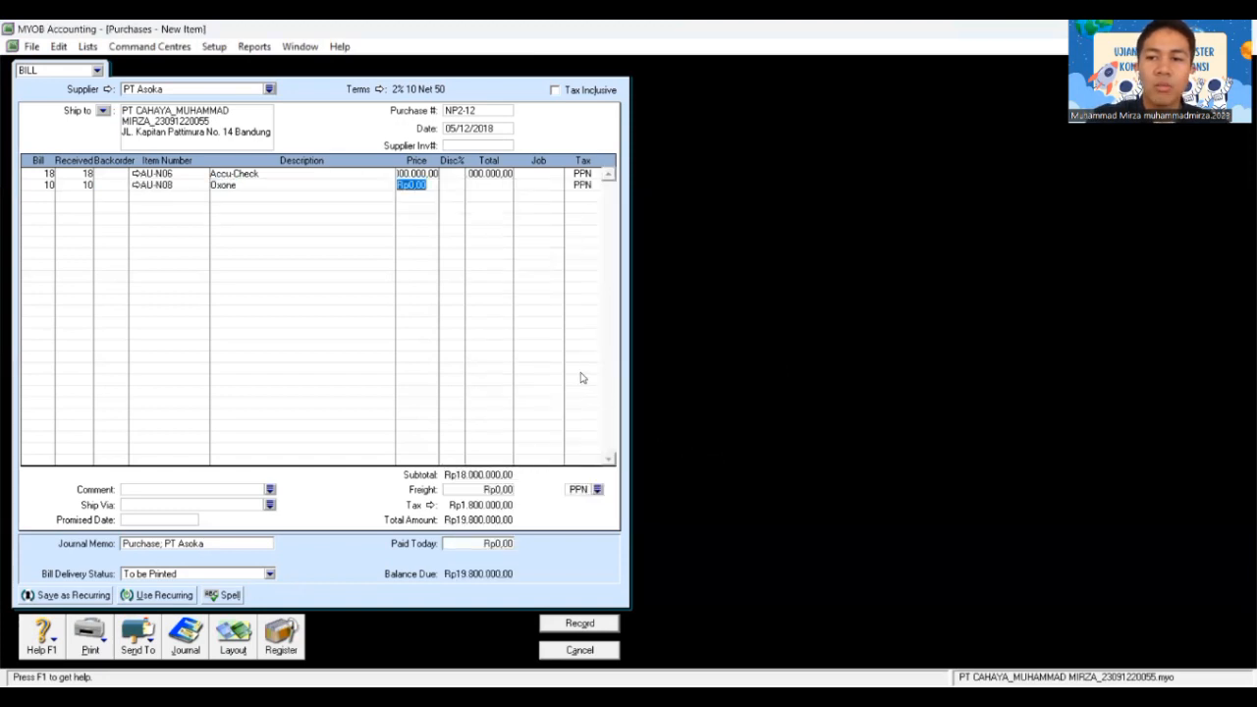
{"action": "type", "text": "1"}
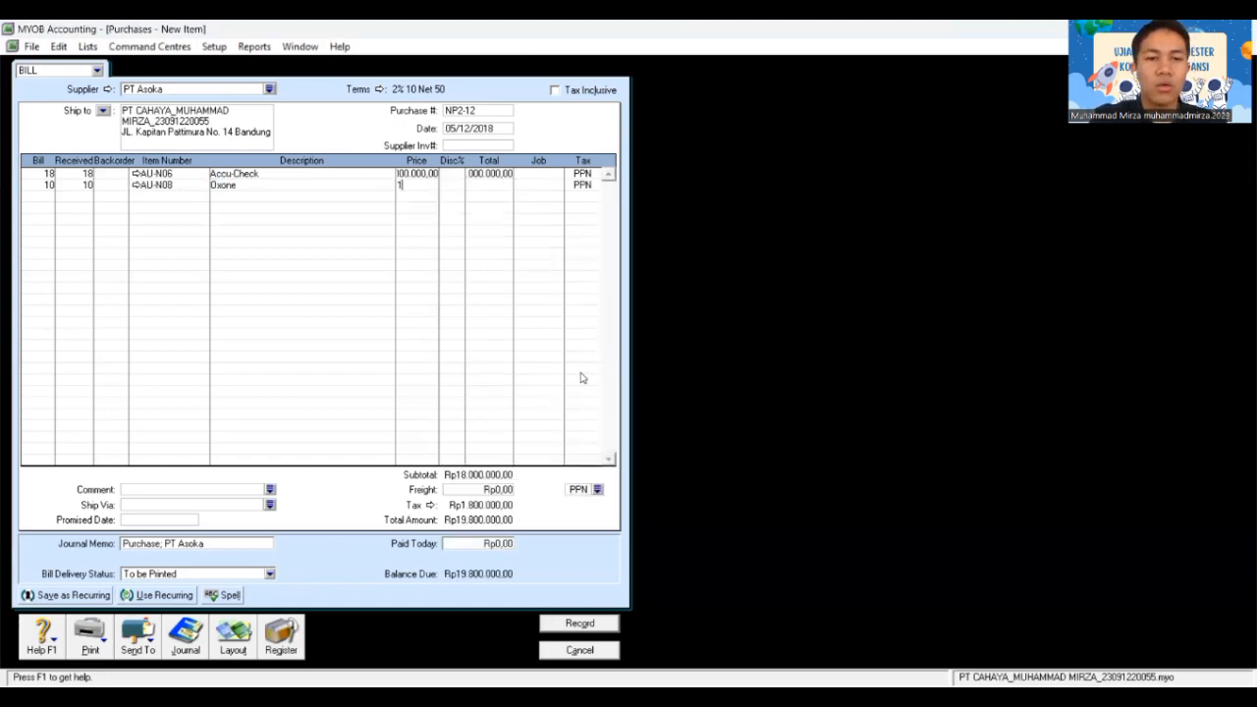
{"action": "type", "text": "200000"}
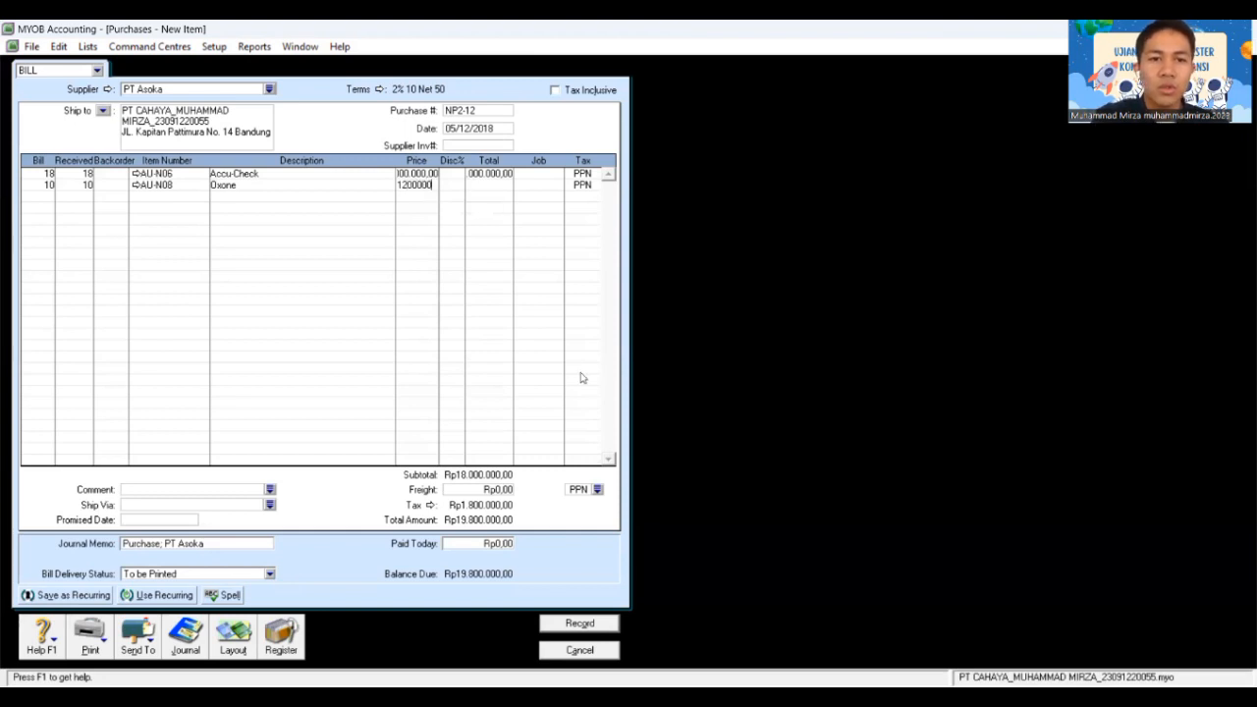
{"action": "key", "text": "Tab"}
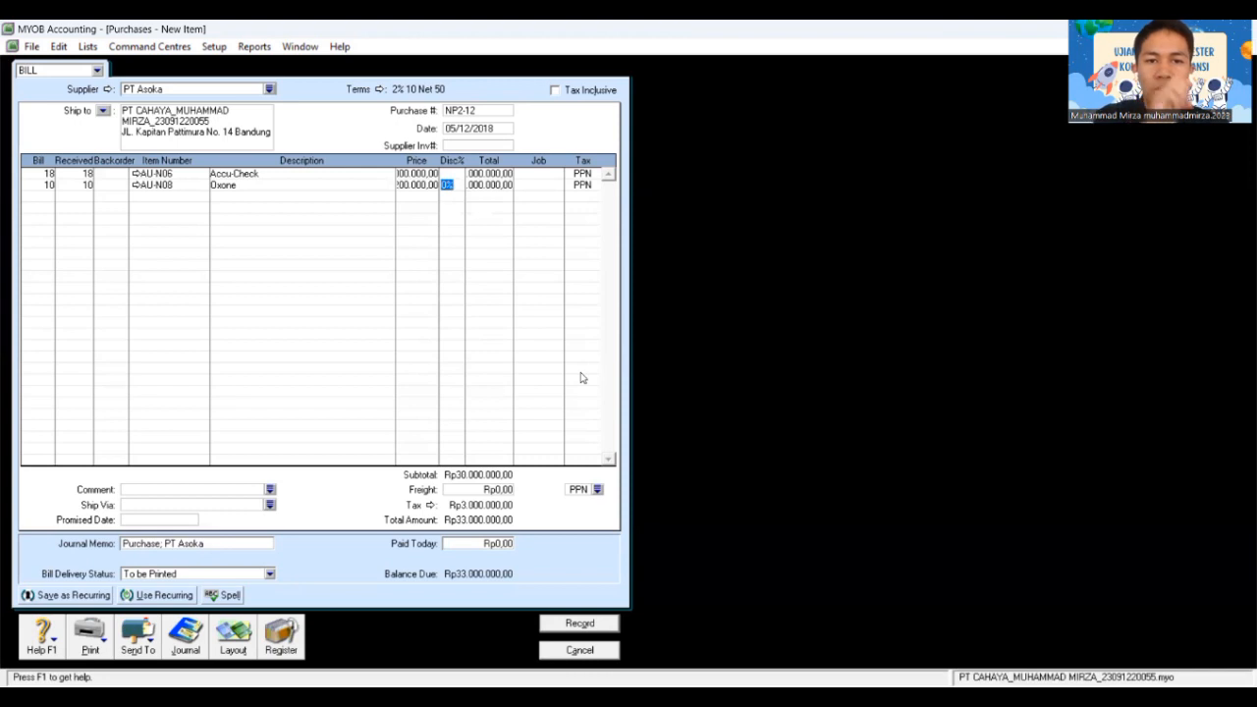
{"action": "key", "text": "Tab"}
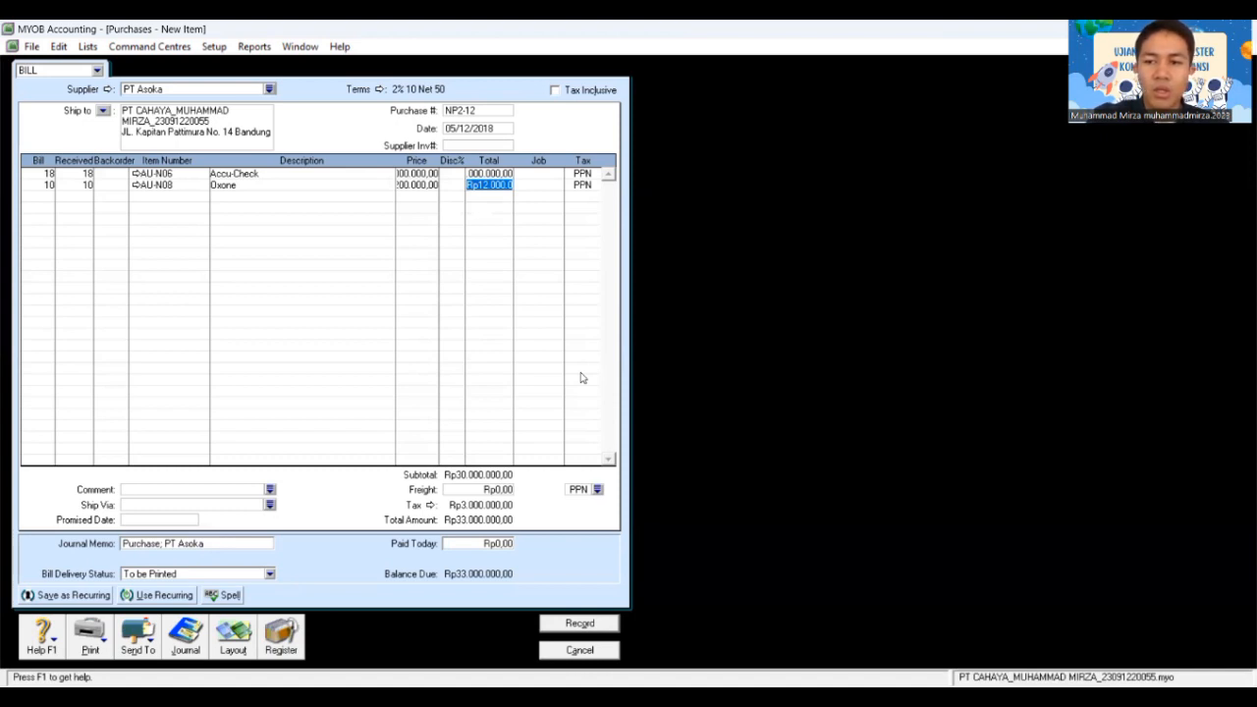
Step: Set the freight tax code to N-T
{"action": "left_click", "coordinate": [597, 491]}
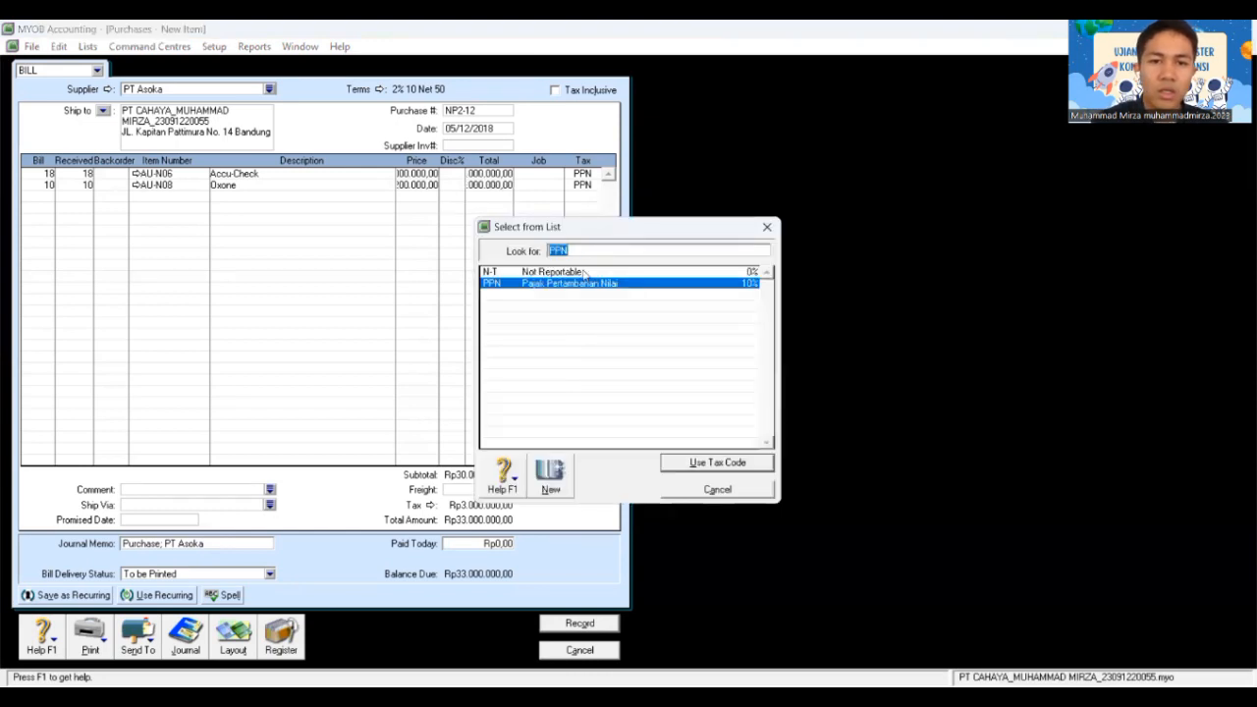
{"action": "type", "text": "N-T"}
{"action": "left_click", "coordinate": [722, 462]}
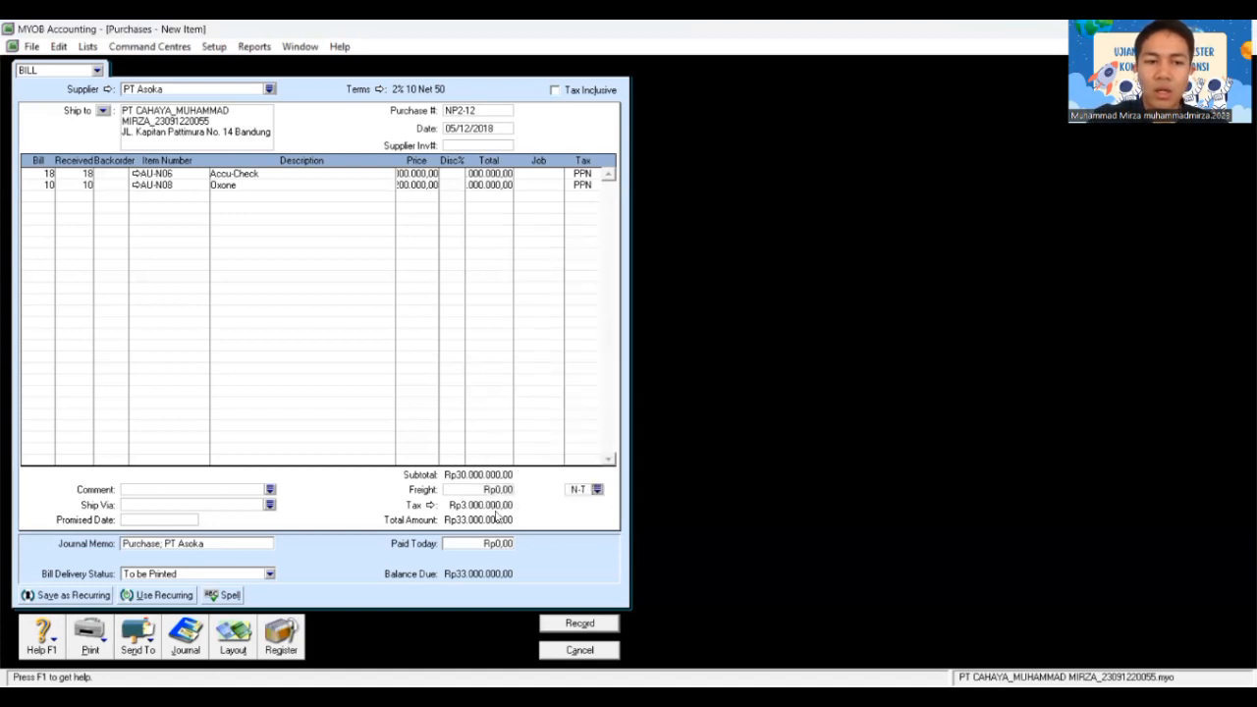
Step: Record bill NP2-12, skipping the spell check and keeping PPN tax codes, then close the blank bill
{"action": "left_click", "coordinate": [579, 623]}
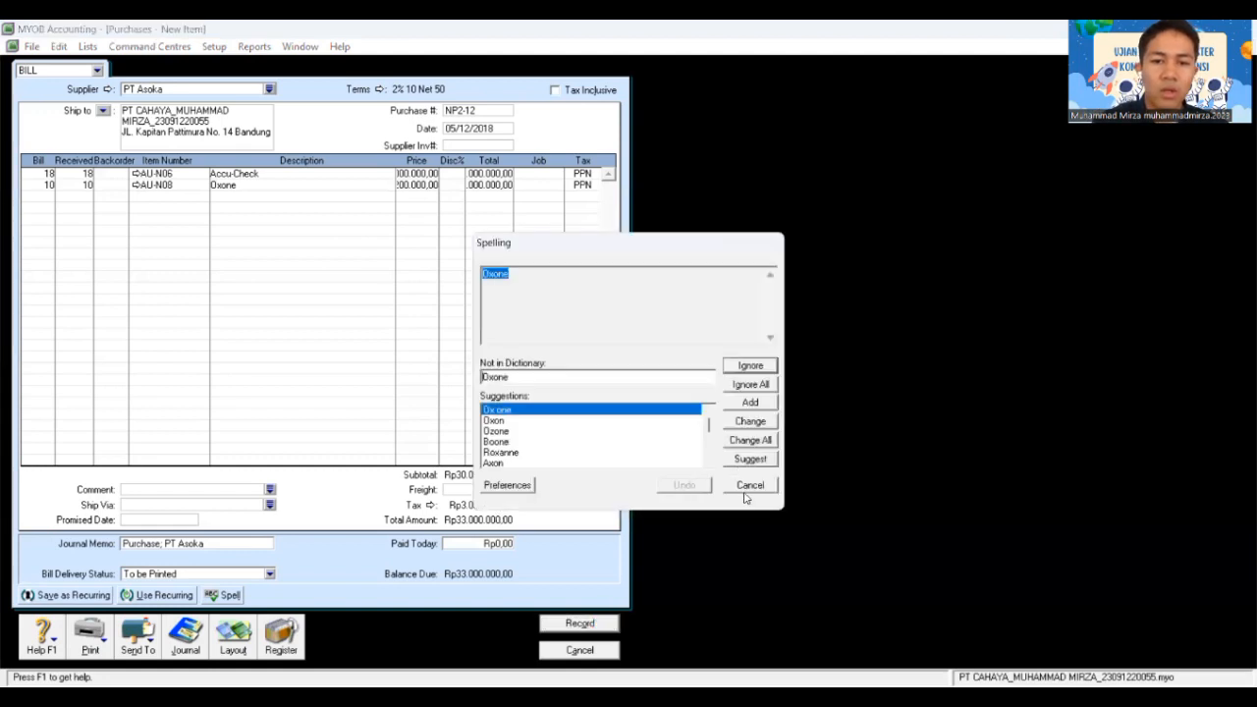
{"action": "left_click", "coordinate": [742, 491]}
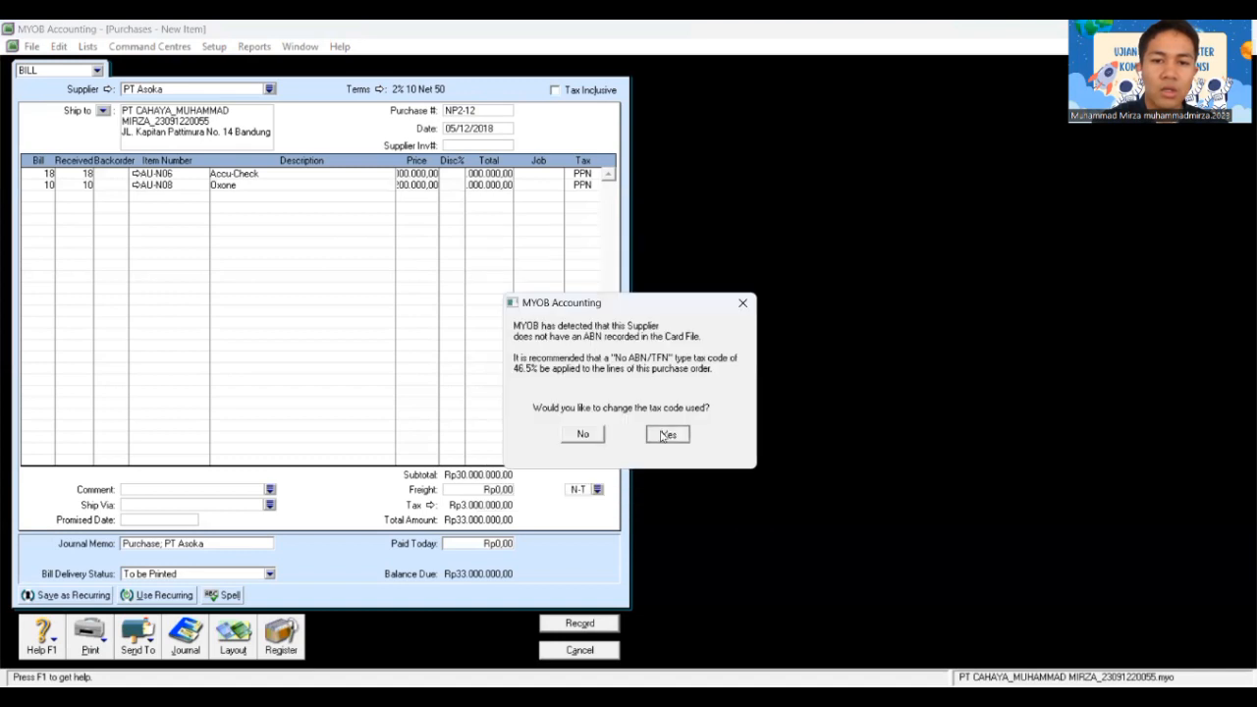
{"action": "left_click", "coordinate": [661, 434]}
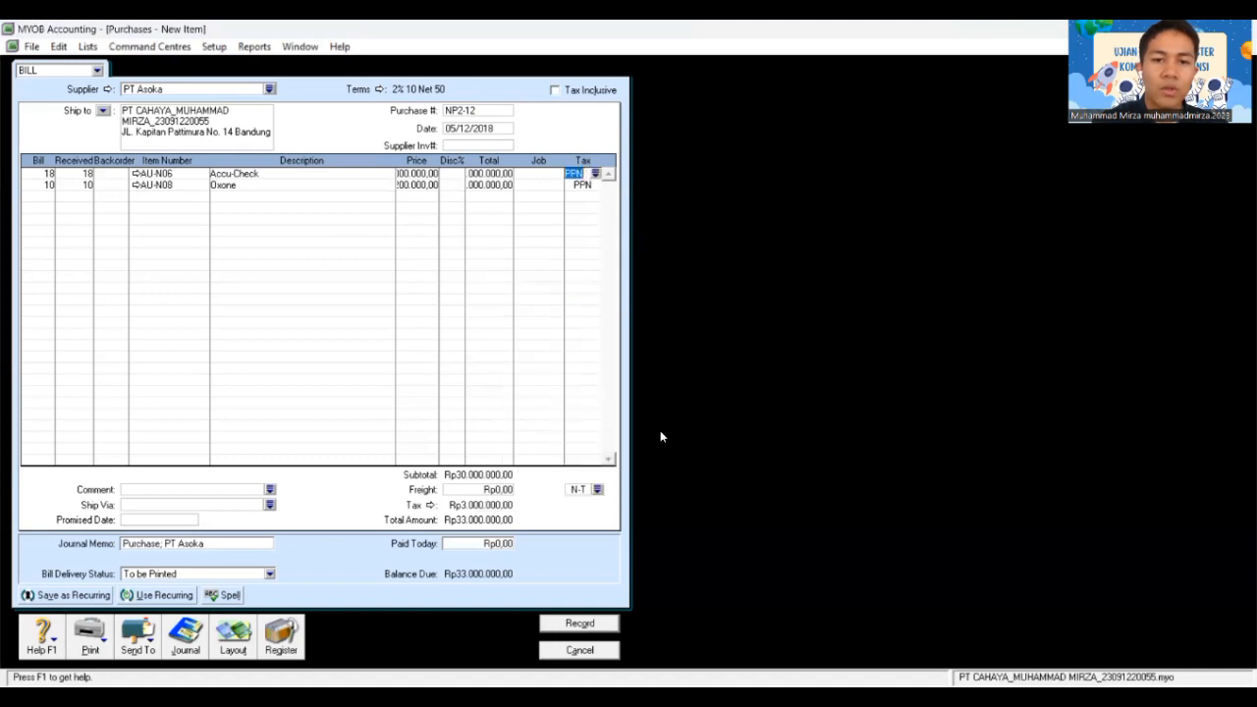
{"action": "left_click", "coordinate": [581, 624]}
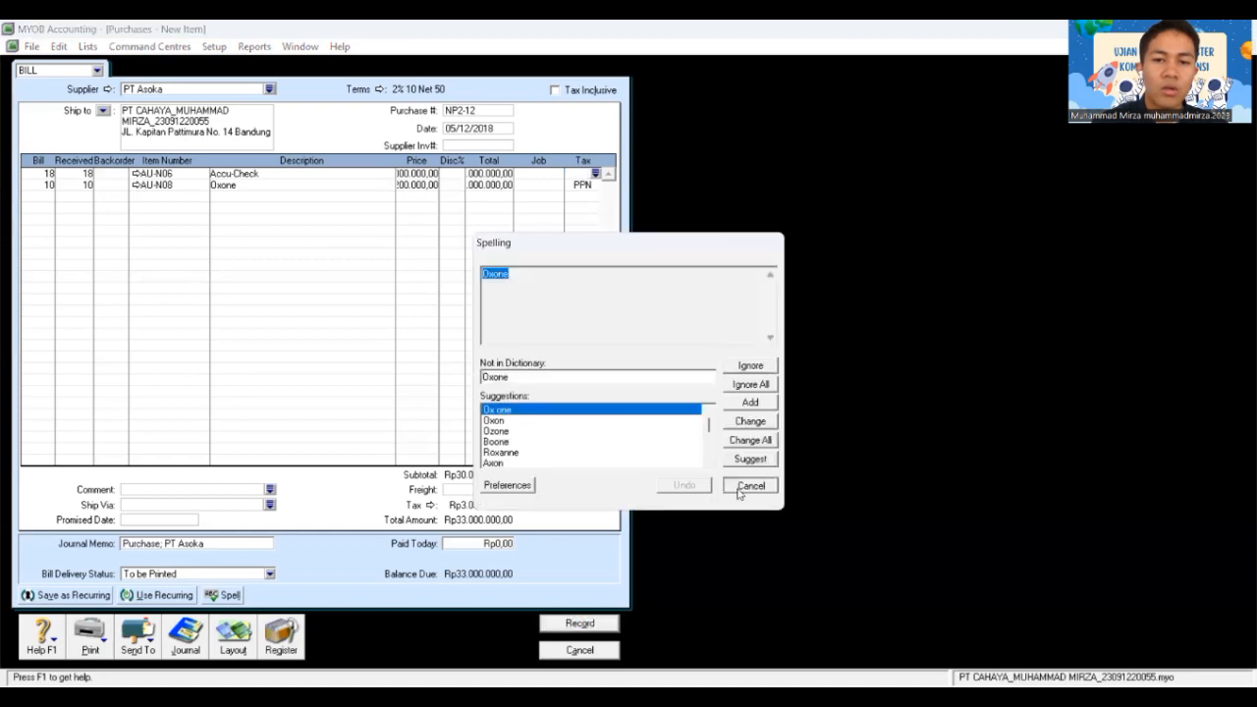
{"action": "left_click", "coordinate": [739, 489]}
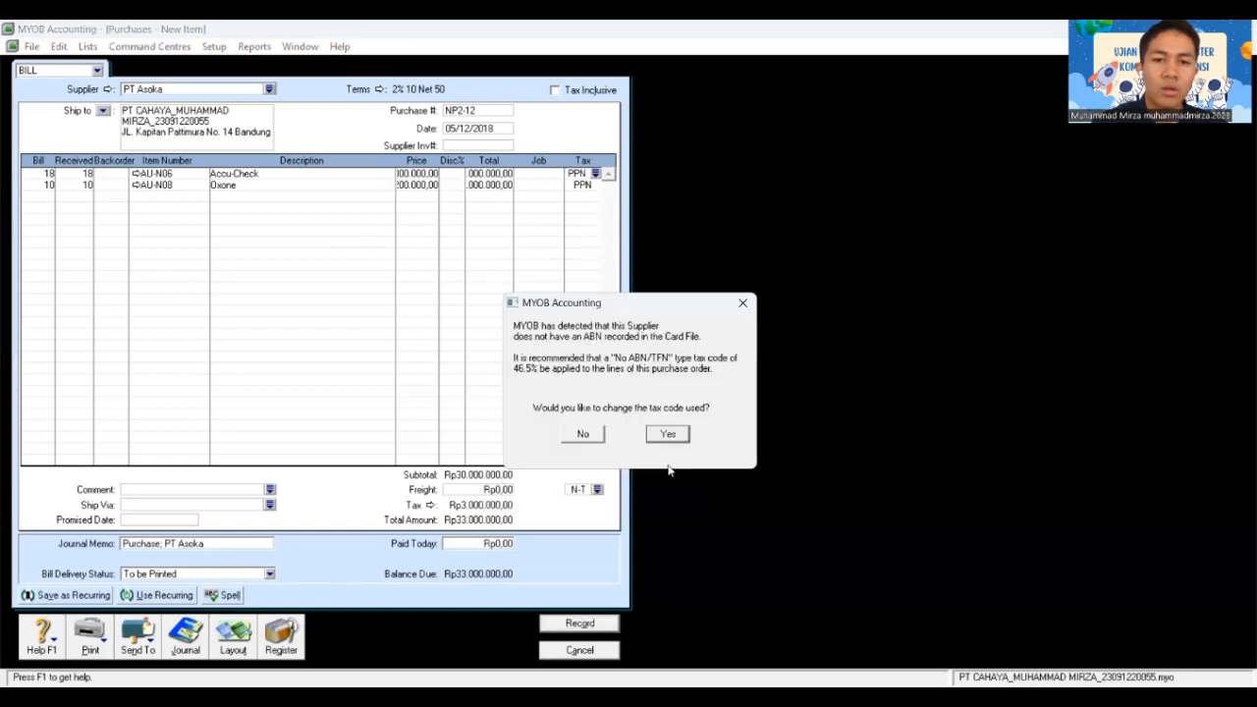
{"action": "left_click", "coordinate": [583, 434]}
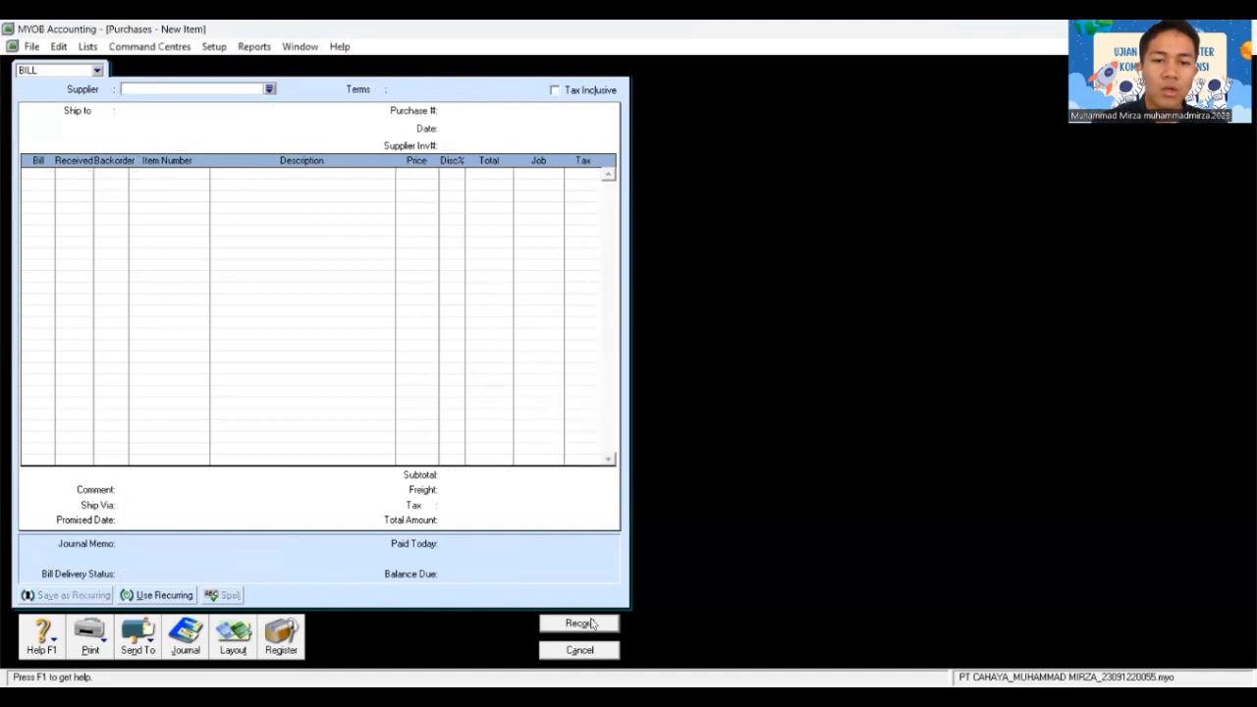
{"action": "left_click", "coordinate": [579, 650]}
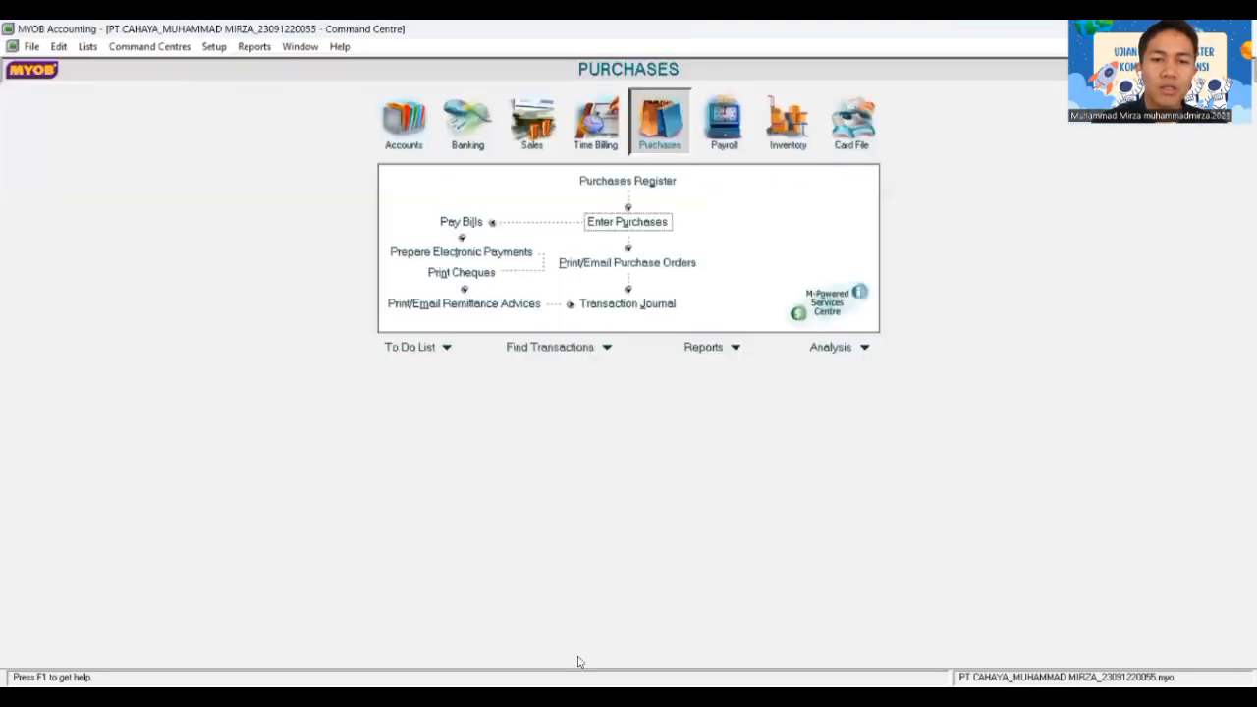
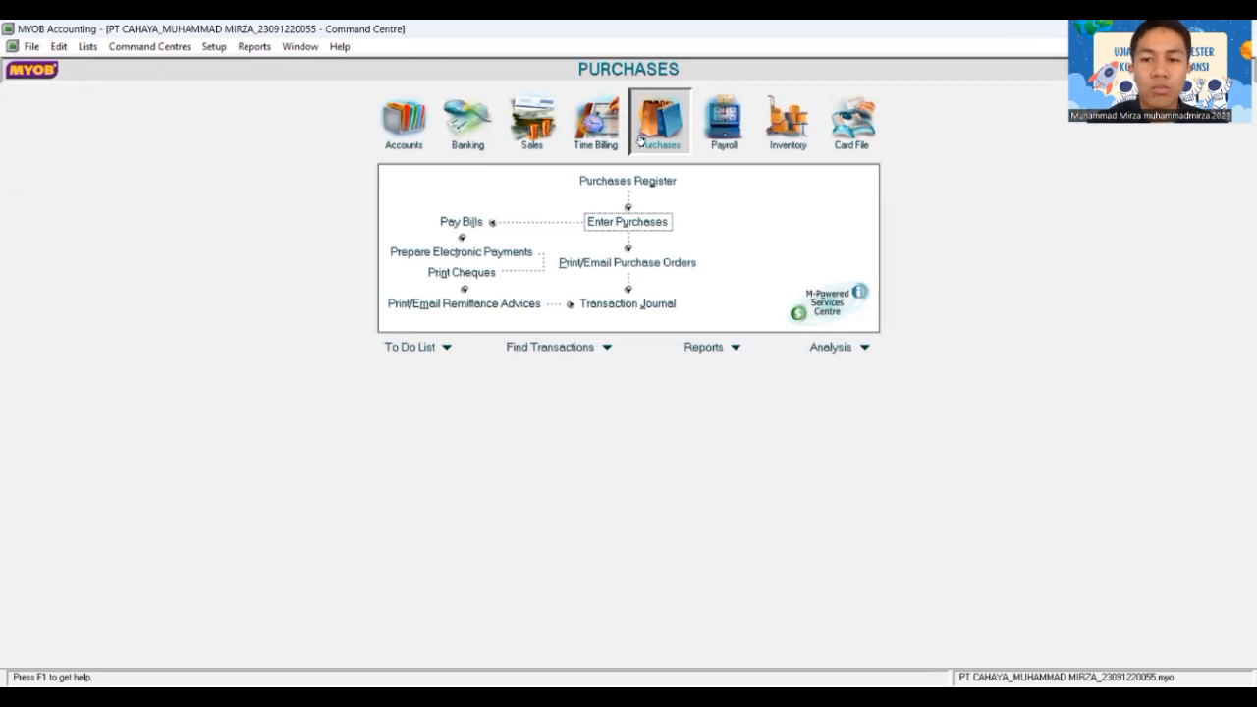
Step: Start a new purchase bill with PT Asoka as the supplier
{"action": "left_click", "coordinate": [627, 223]}
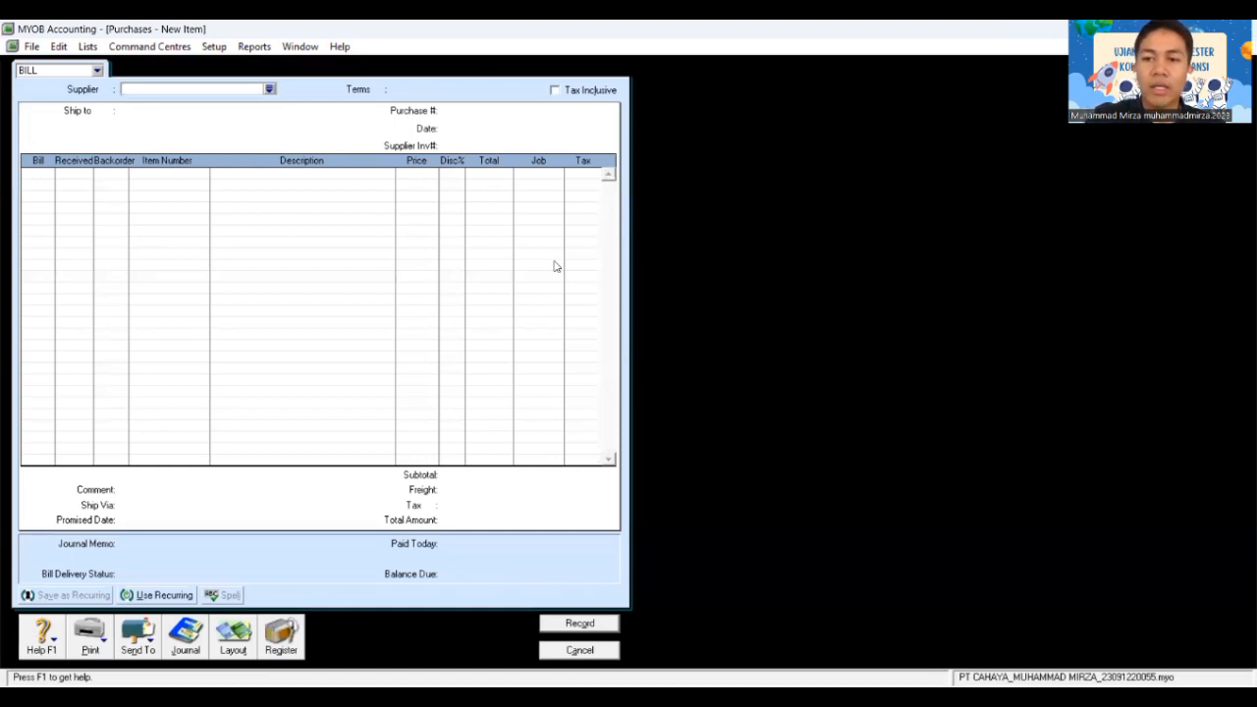
{"action": "left_click", "coordinate": [269, 89]}
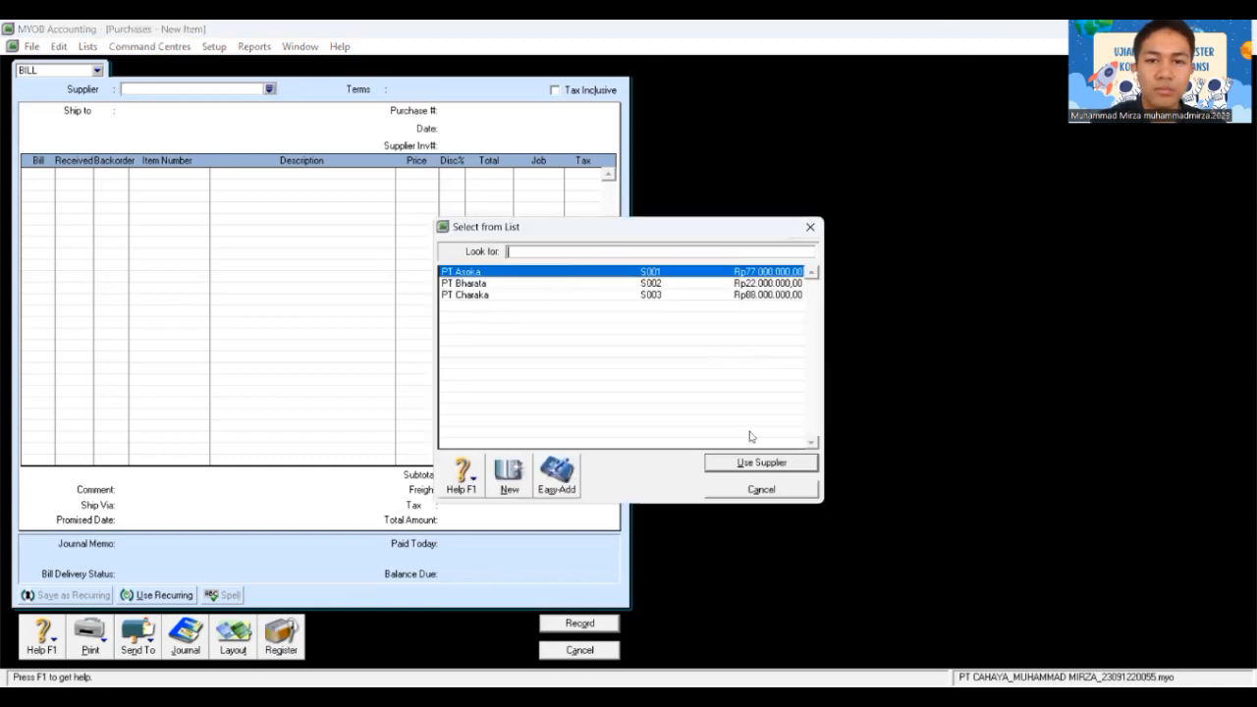
{"action": "left_click", "coordinate": [752, 464]}
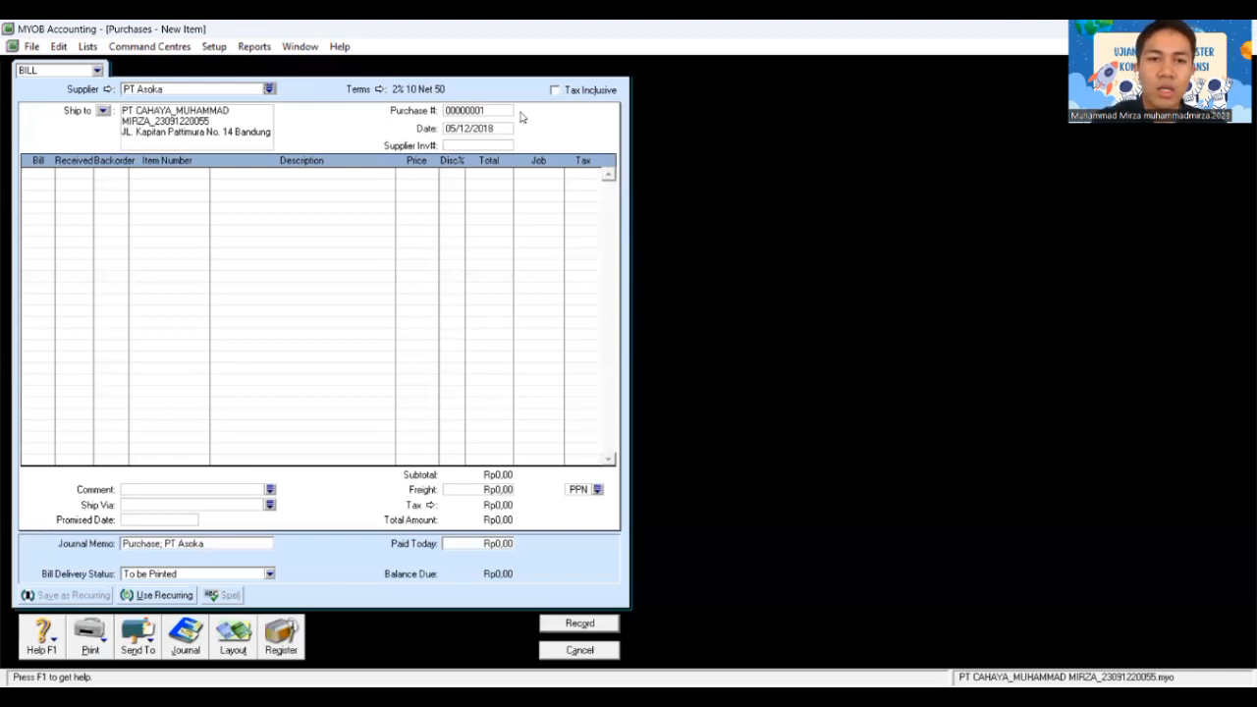
Step: Enter purchase number NP2-12, date 05/12/2018 and the supplier invoice number
{"action": "left_click", "coordinate": [473, 110]}
{"action": "type", "text": "N"}
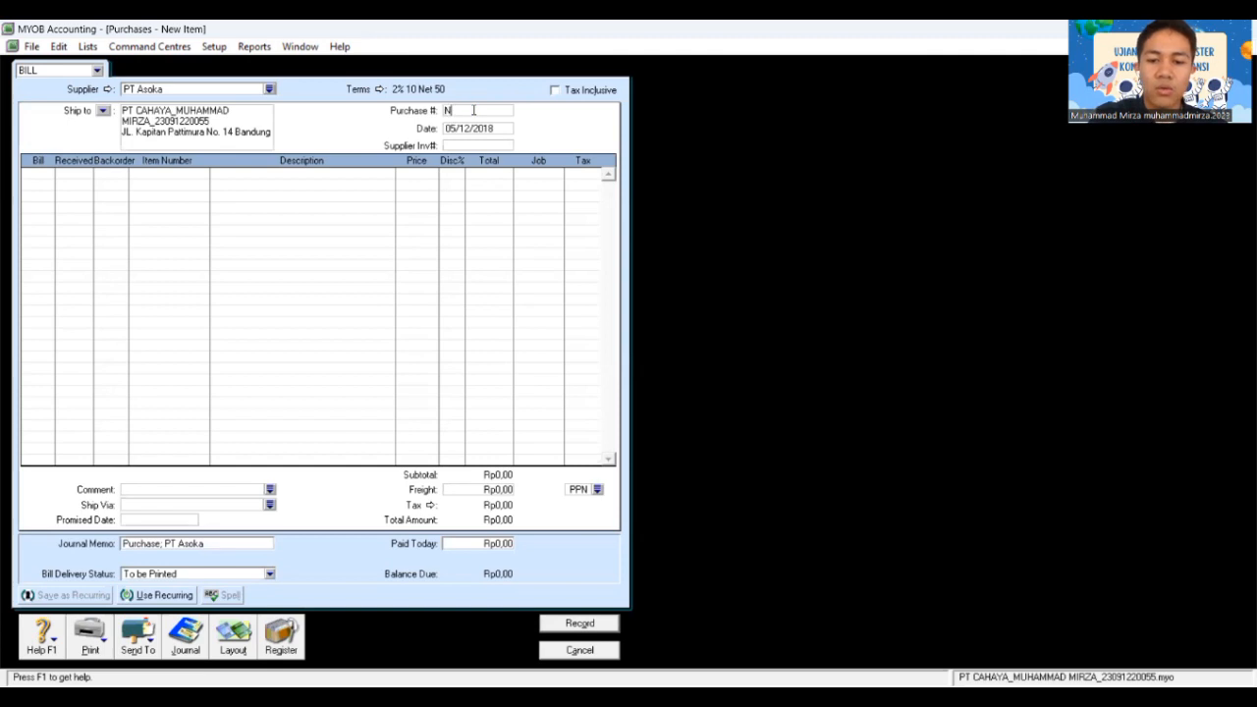
{"action": "type", "text": "P"}
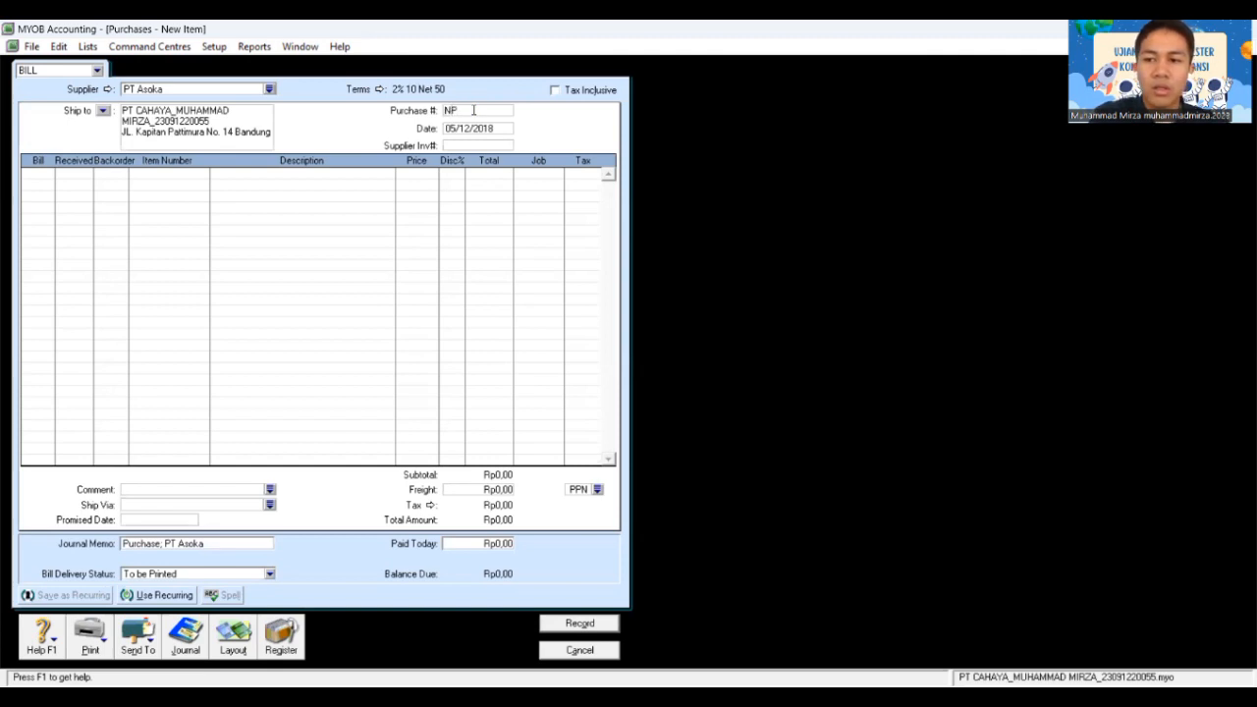
{"action": "type", "text": "2-12"}
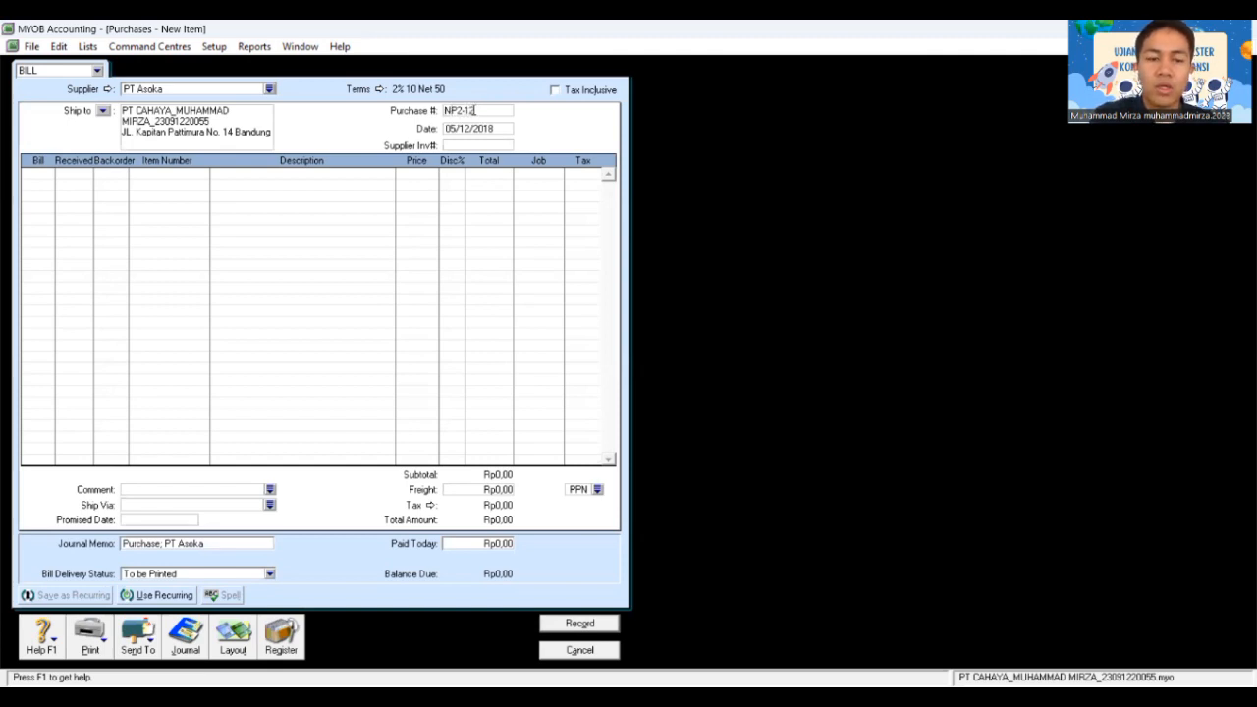
{"action": "key", "text": "Tab"}
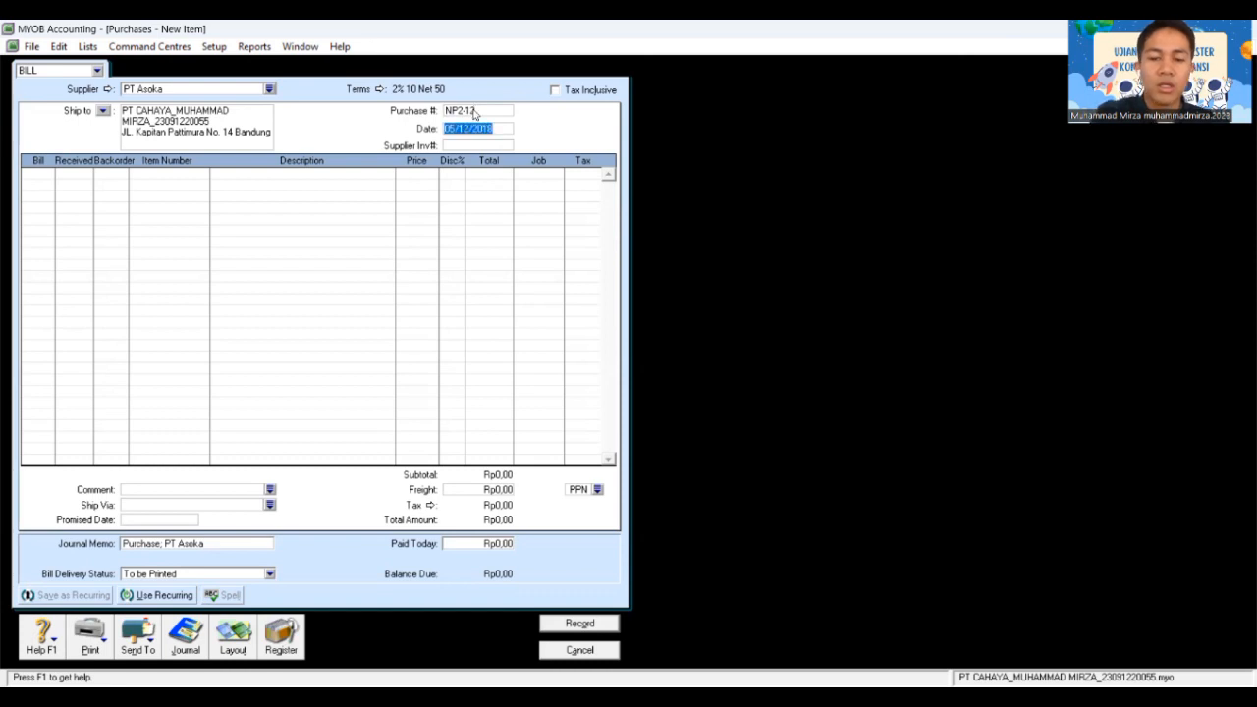
{"action": "type", "text": "05/12"}
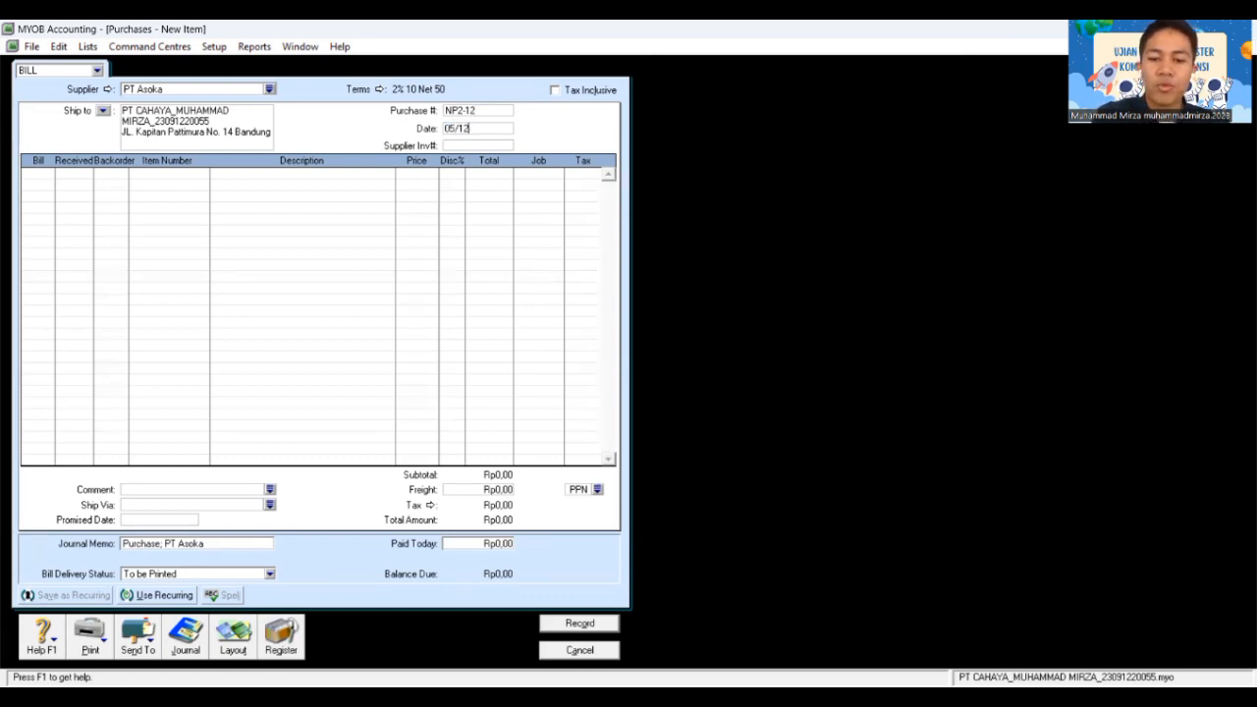
{"action": "type", "text": "/2018"}
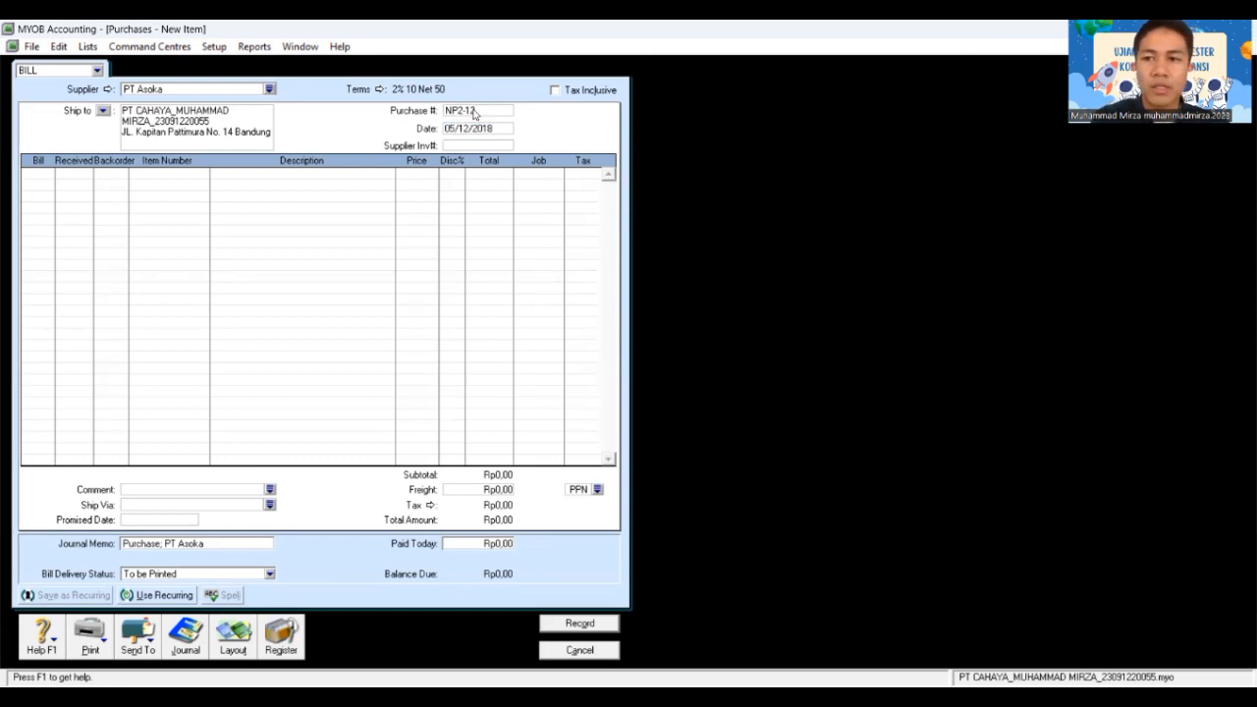
{"action": "key", "text": "Tab"}
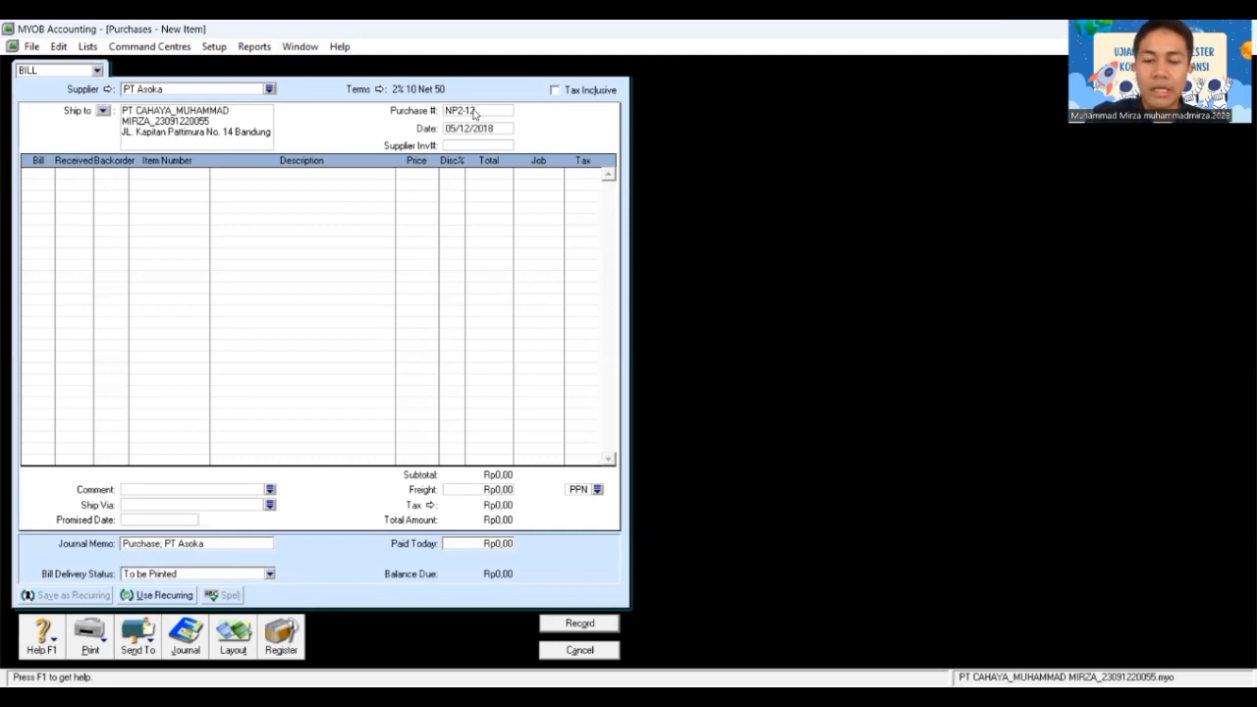
{"action": "type", "text": "F"}
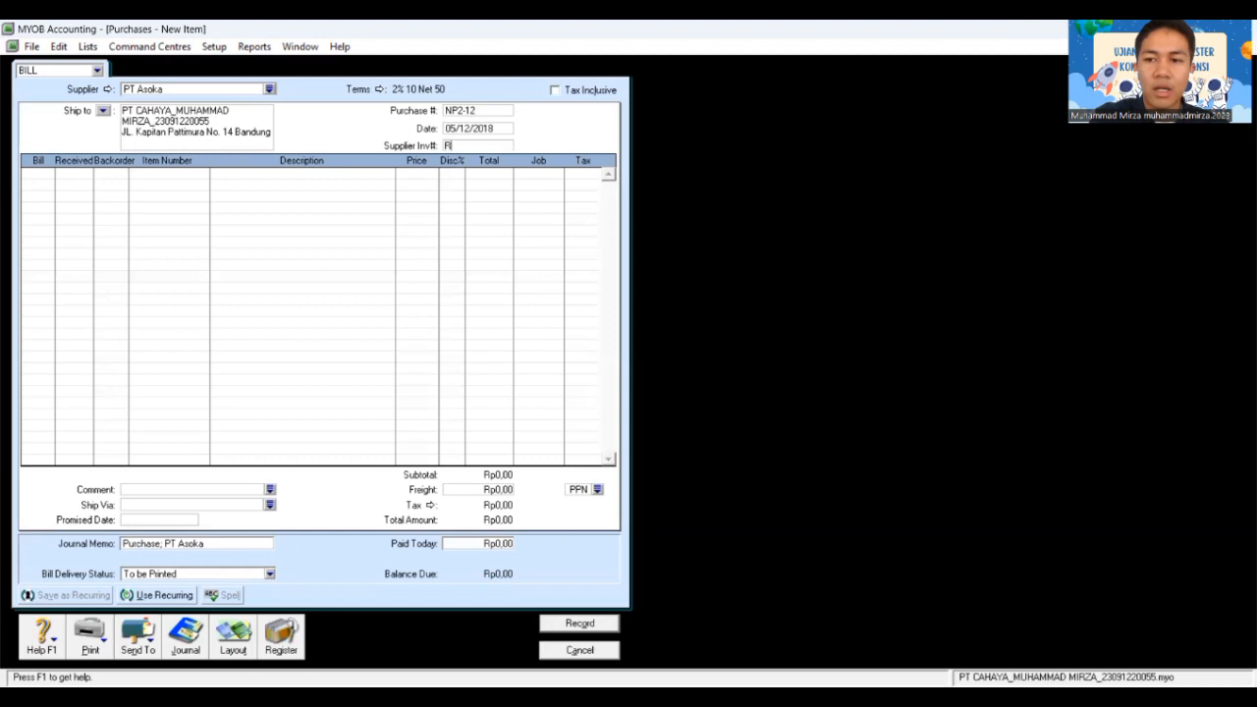
{"action": "type", "text": "INP"}
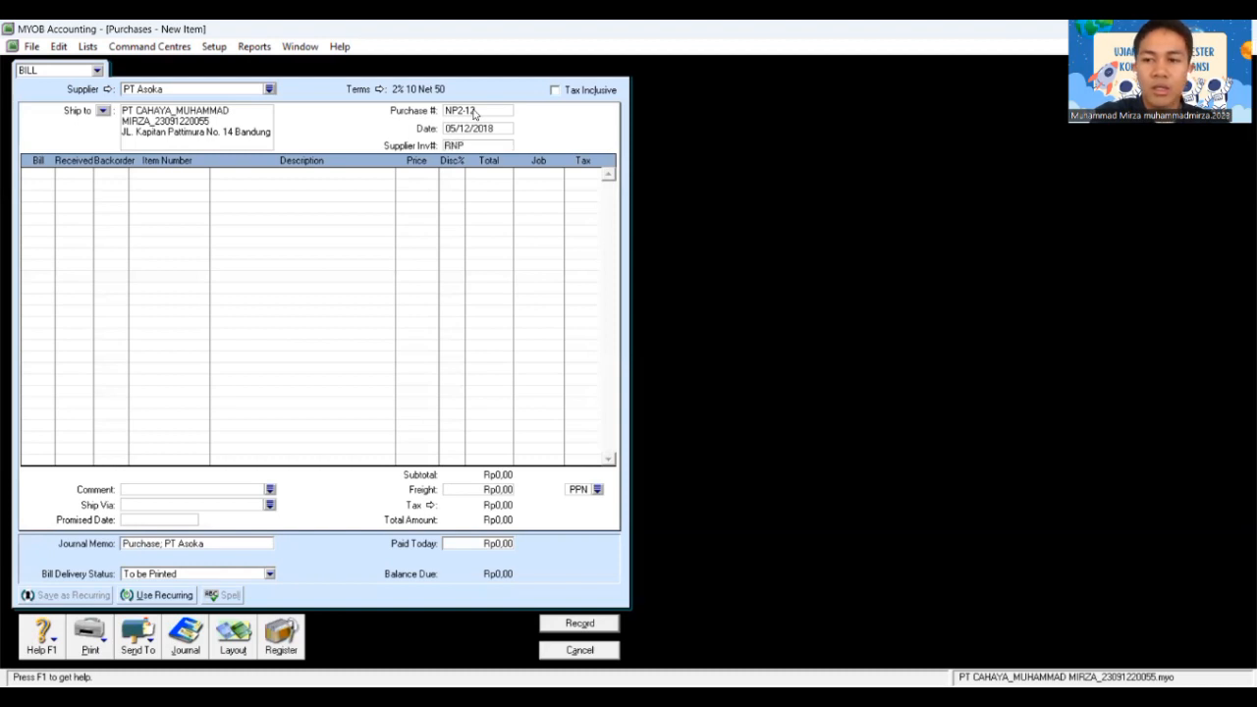
{"action": "type", "text": "3-12"}
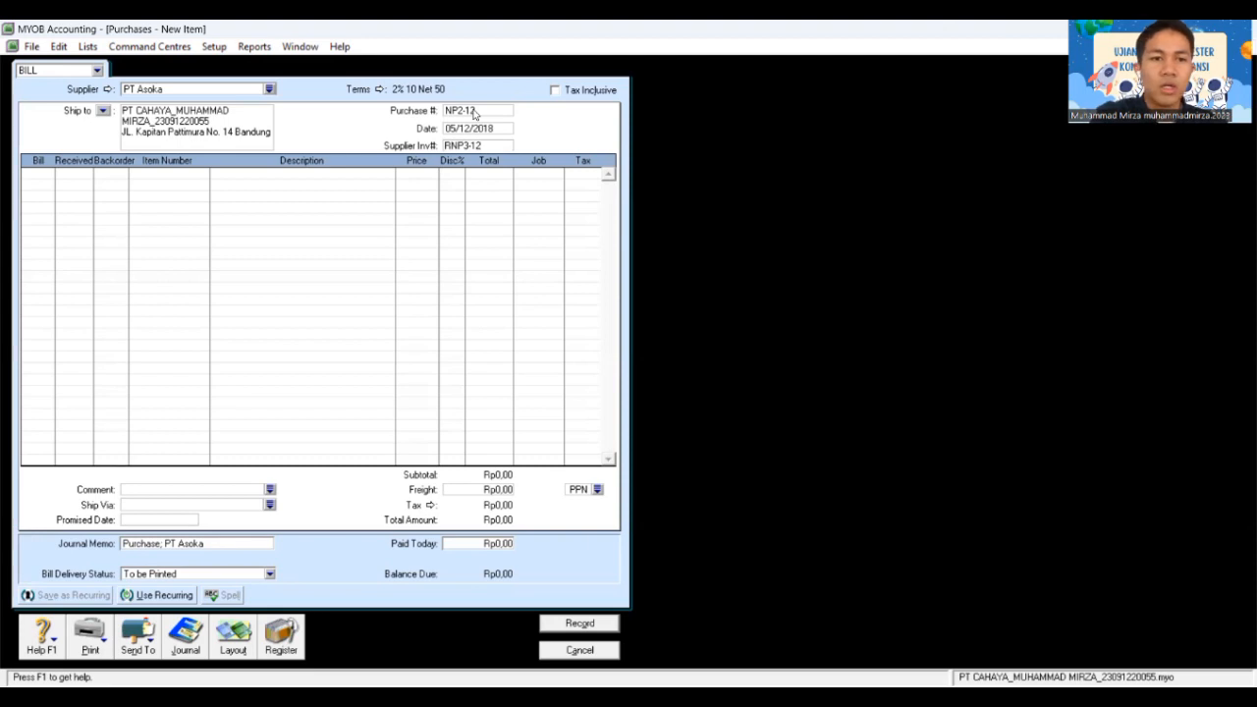
{"action": "key", "text": "Tab"}
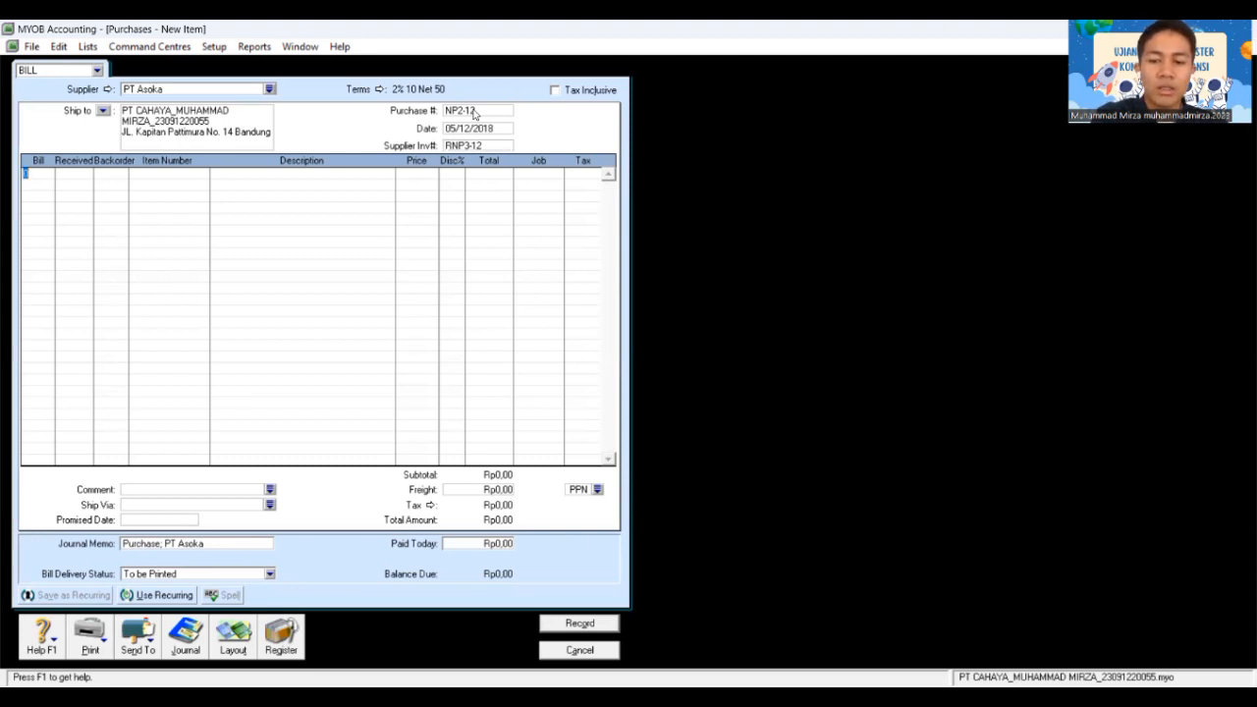
Step: Enter a first line of -2 Accu-Check (AU-N06) at its default price
{"action": "type", "text": "2"}
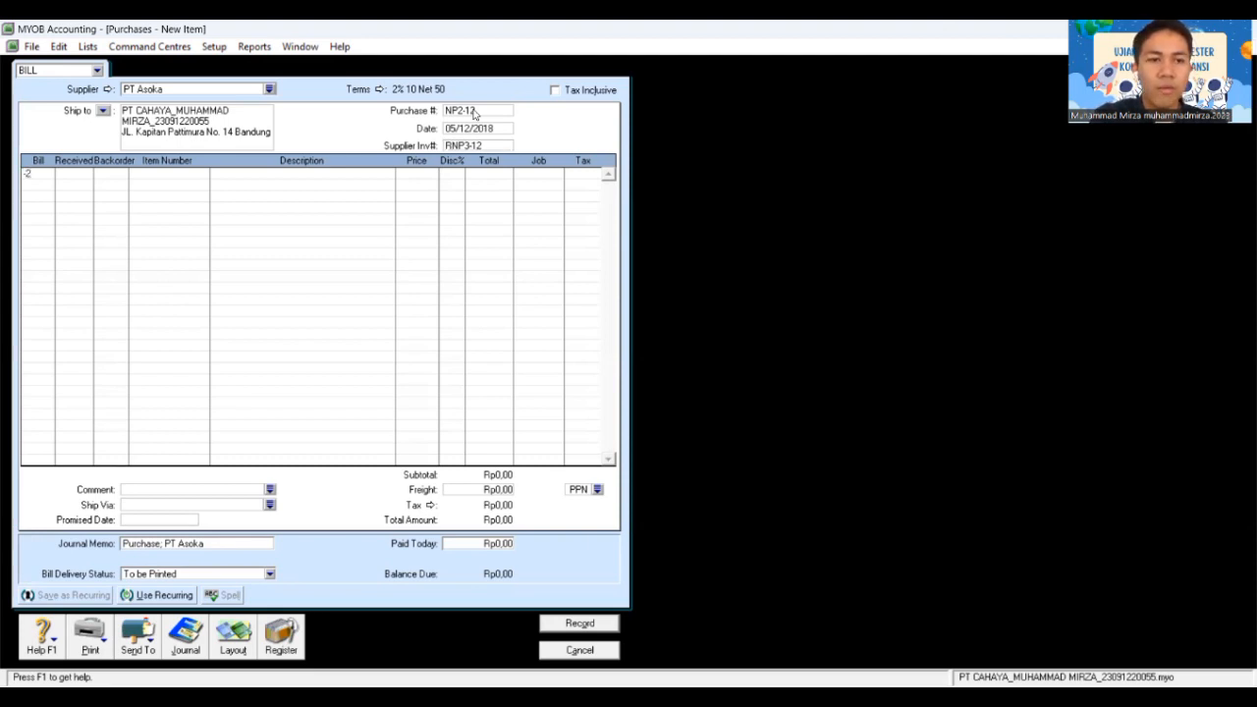
{"action": "key", "text": "Tab"}
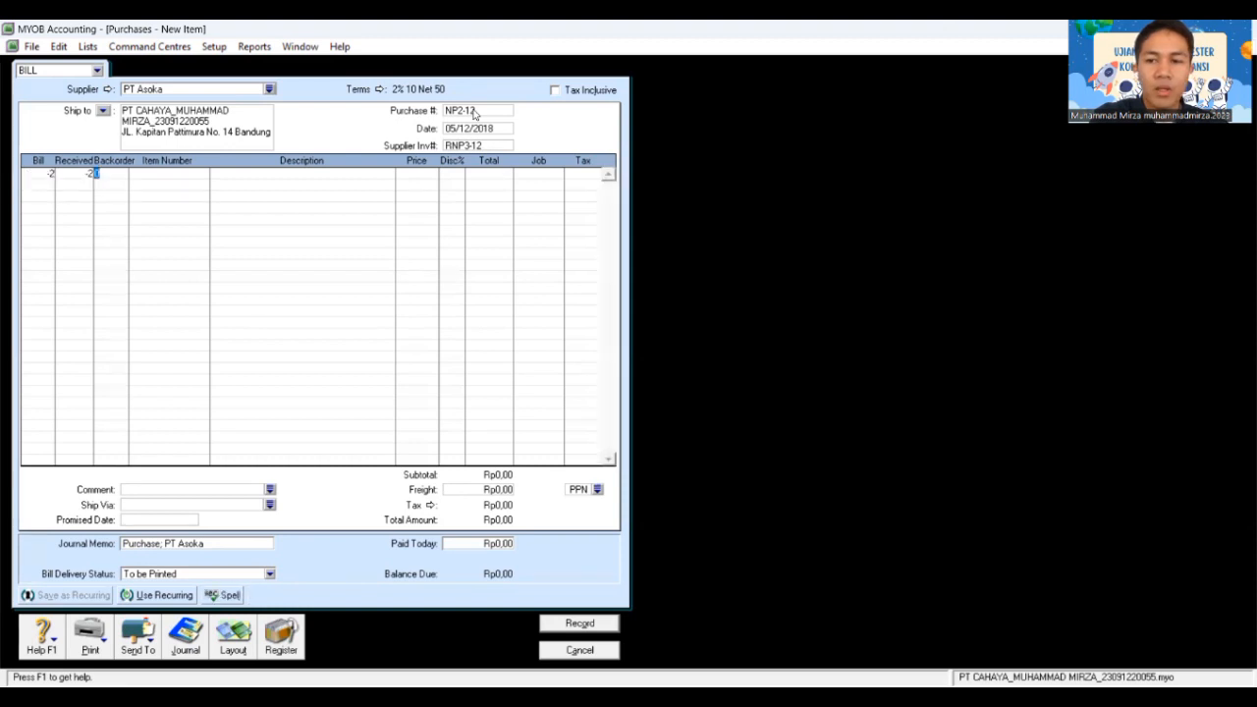
{"action": "key", "text": "Tab"}
{"action": "key", "text": "Tab"}
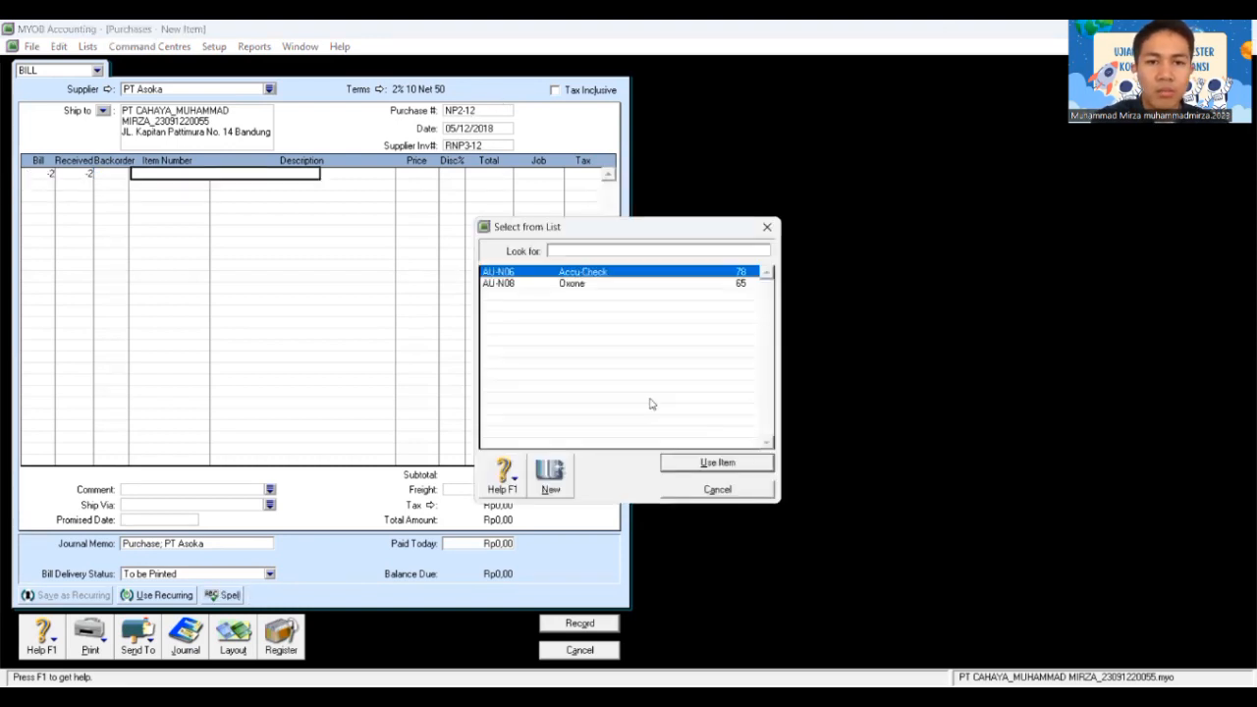
{"action": "left_click", "coordinate": [706, 464]}
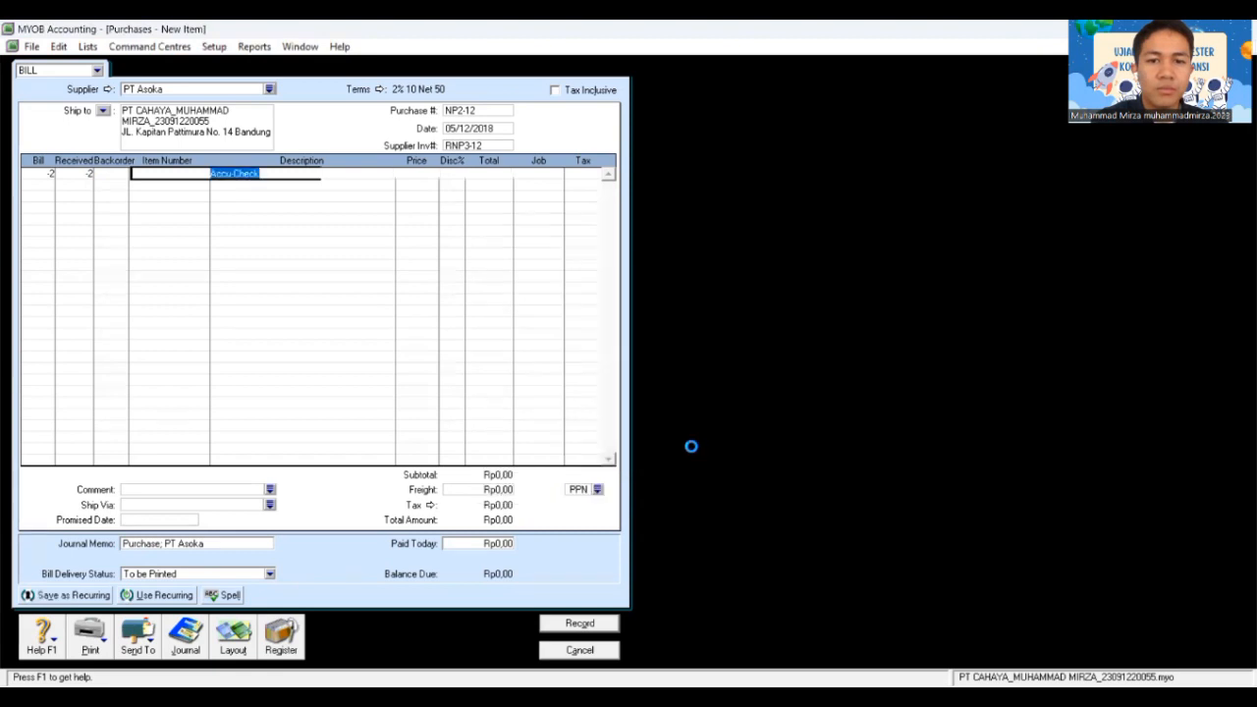
{"action": "key", "text": "Tab"}
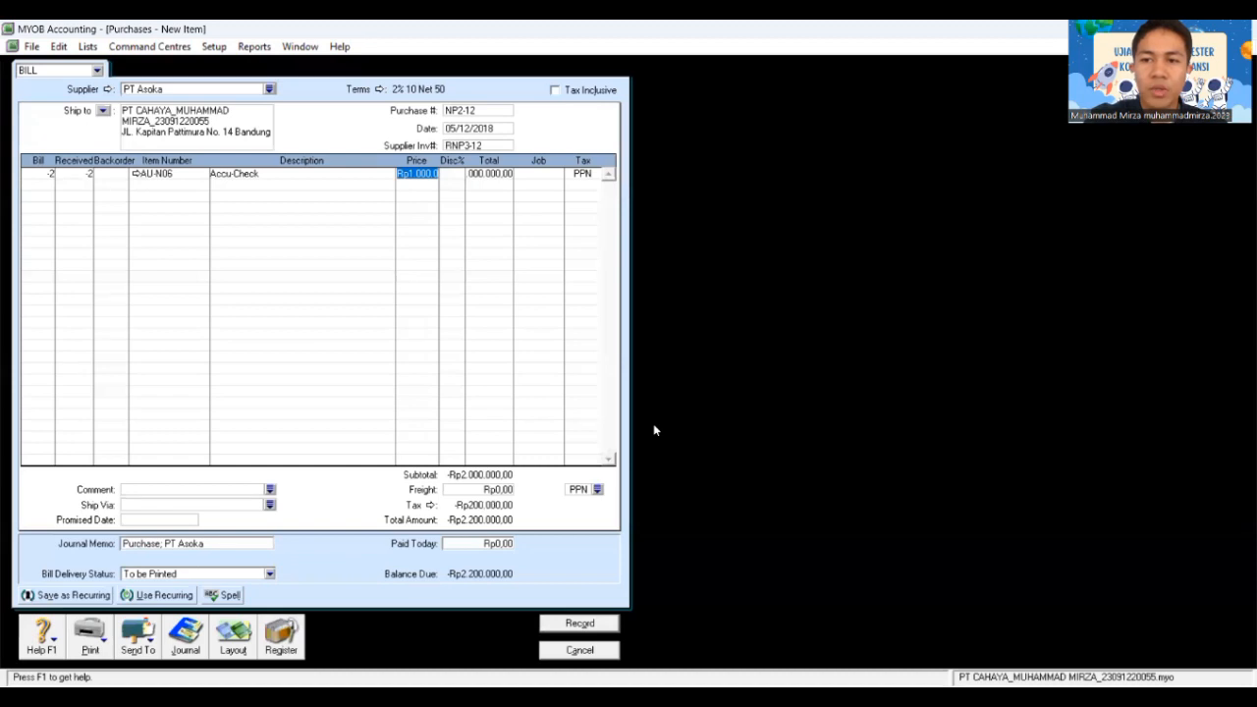
{"action": "key", "text": "Tab"}
{"action": "key", "text": "Tab"}
{"action": "key", "text": "Tab"}
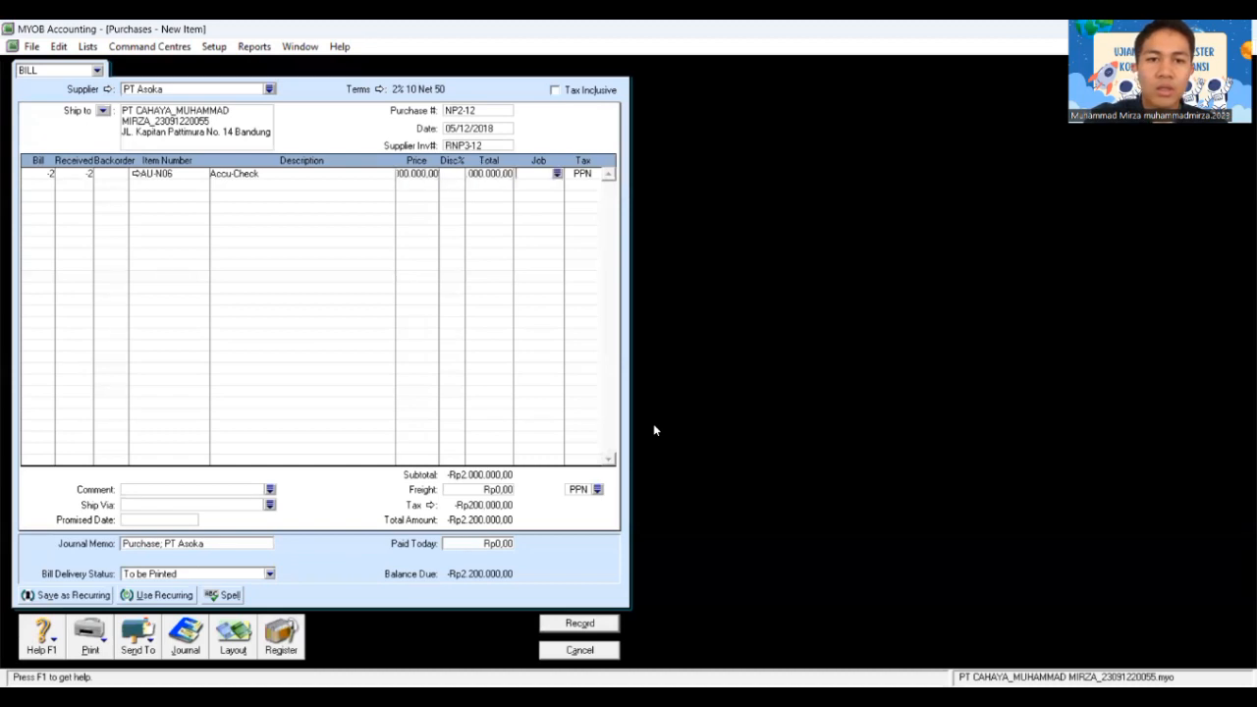
{"action": "key", "text": "Tab"}
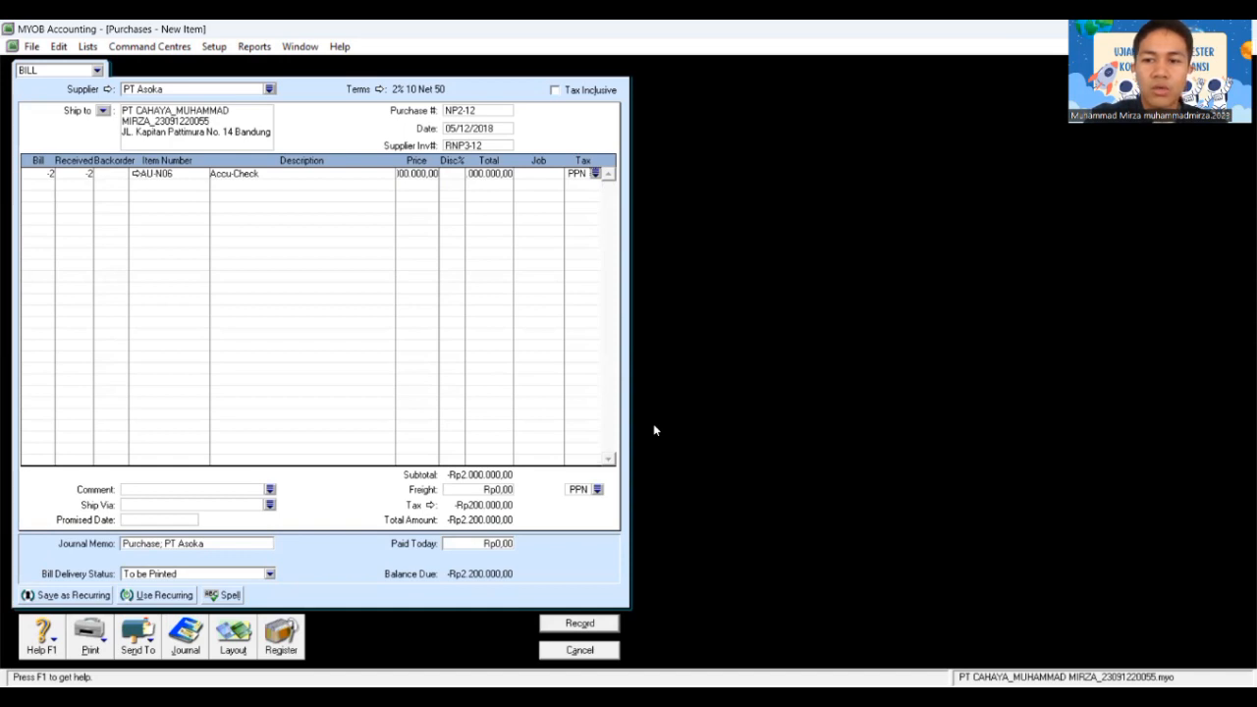
{"action": "key", "text": "Tab"}
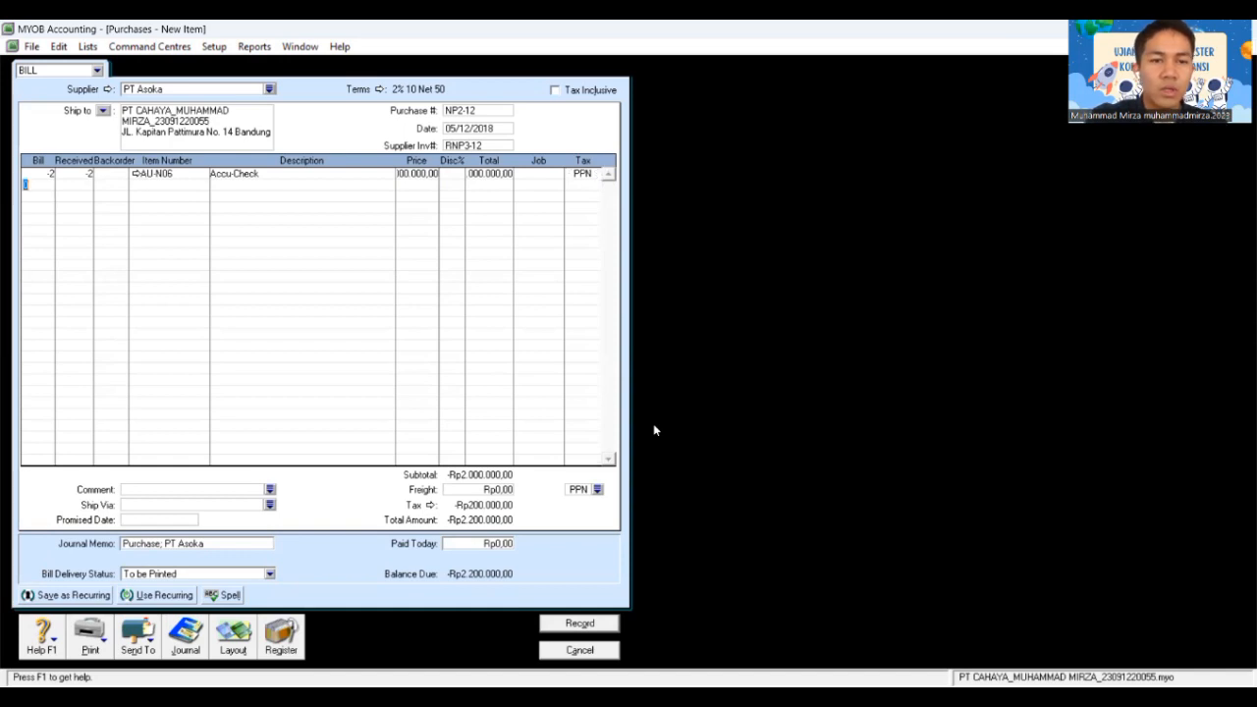
Step: Add a second line of -2 Oxone (AU-N08) at 200.000,00 and record the bill
{"action": "type", "text": "-2"}
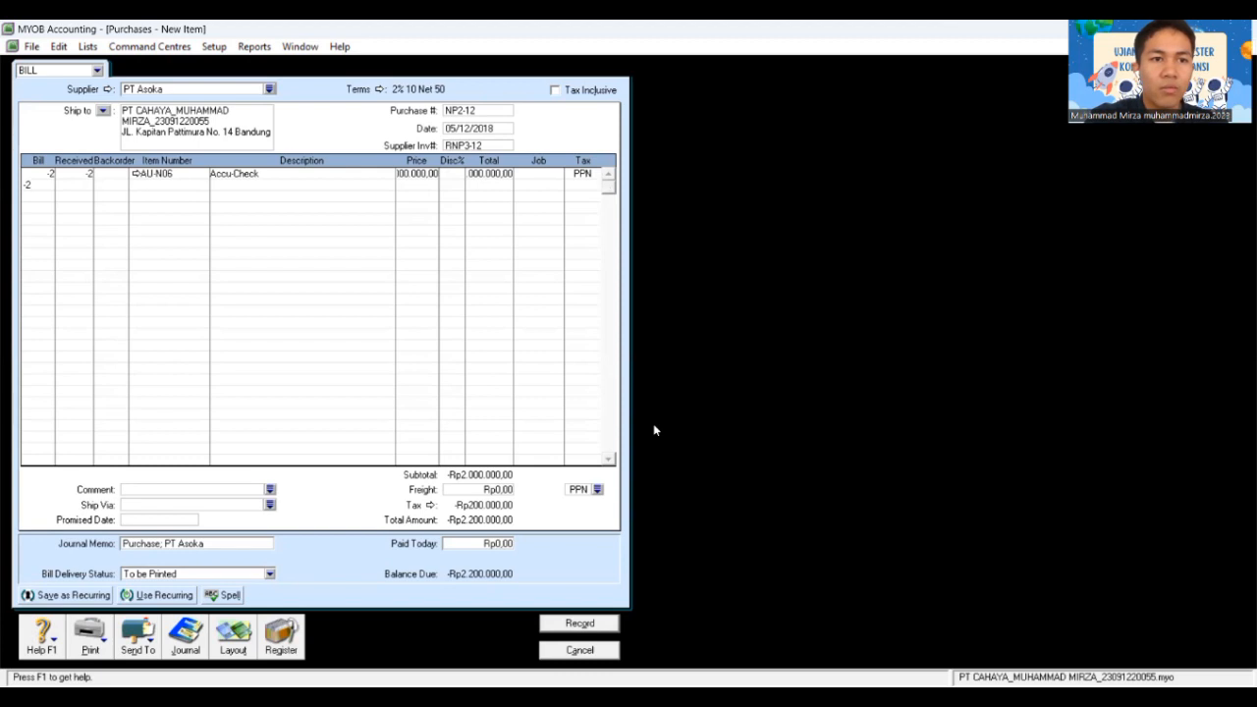
{"action": "key", "text": "Tab"}
{"action": "key", "text": "Tab"}
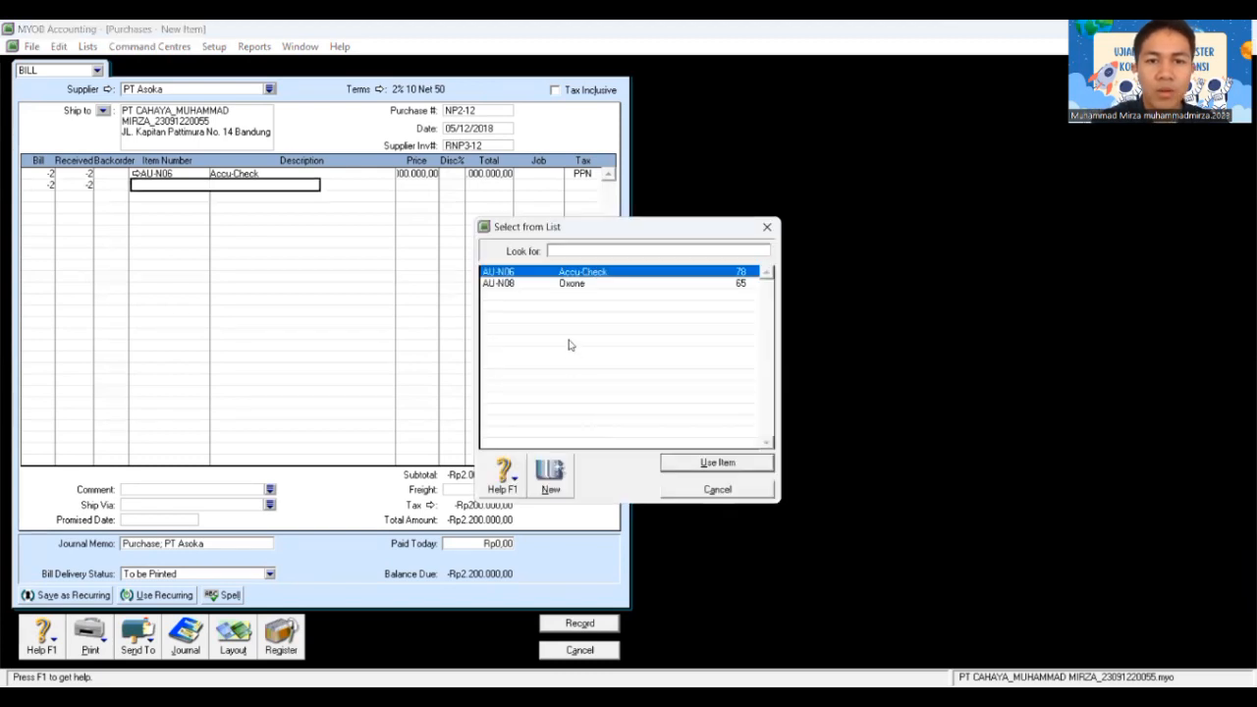
{"action": "left_click", "coordinate": [574, 284]}
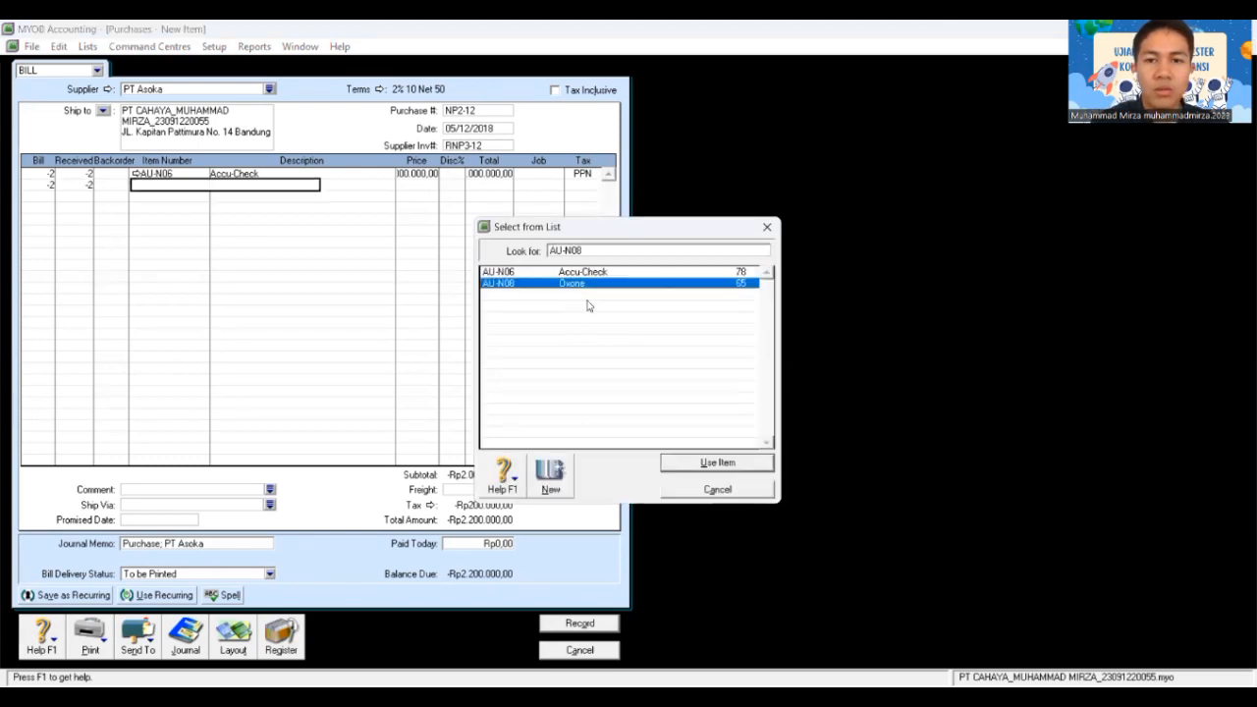
{"action": "left_click", "coordinate": [717, 463]}
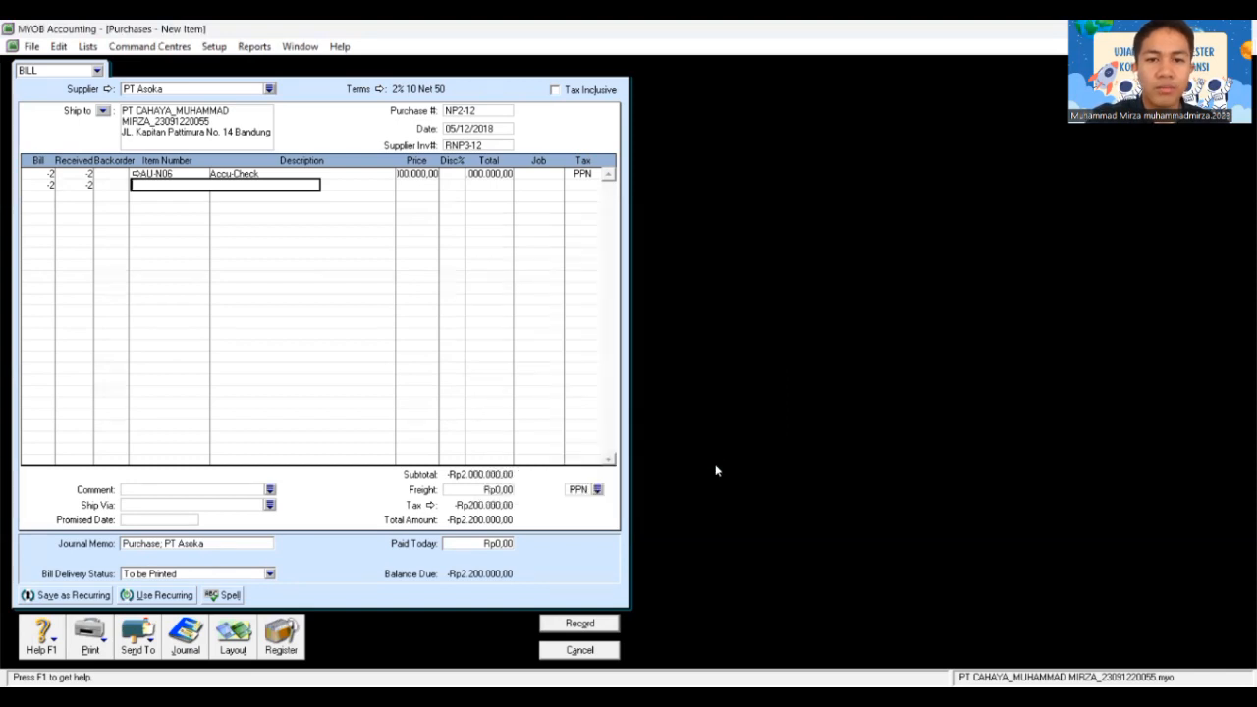
{"action": "key", "text": "Tab"}
{"action": "key", "text": "Tab"}
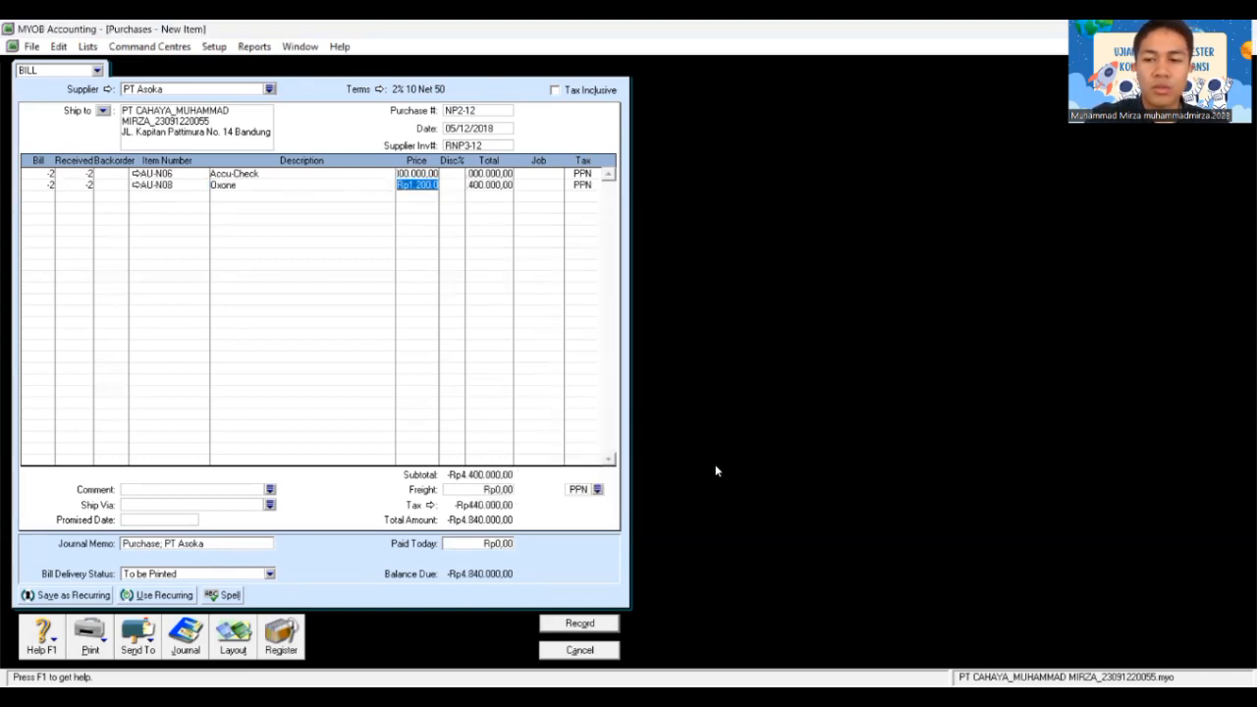
{"action": "key", "text": "Tab"}
{"action": "key", "text": "Tab"}
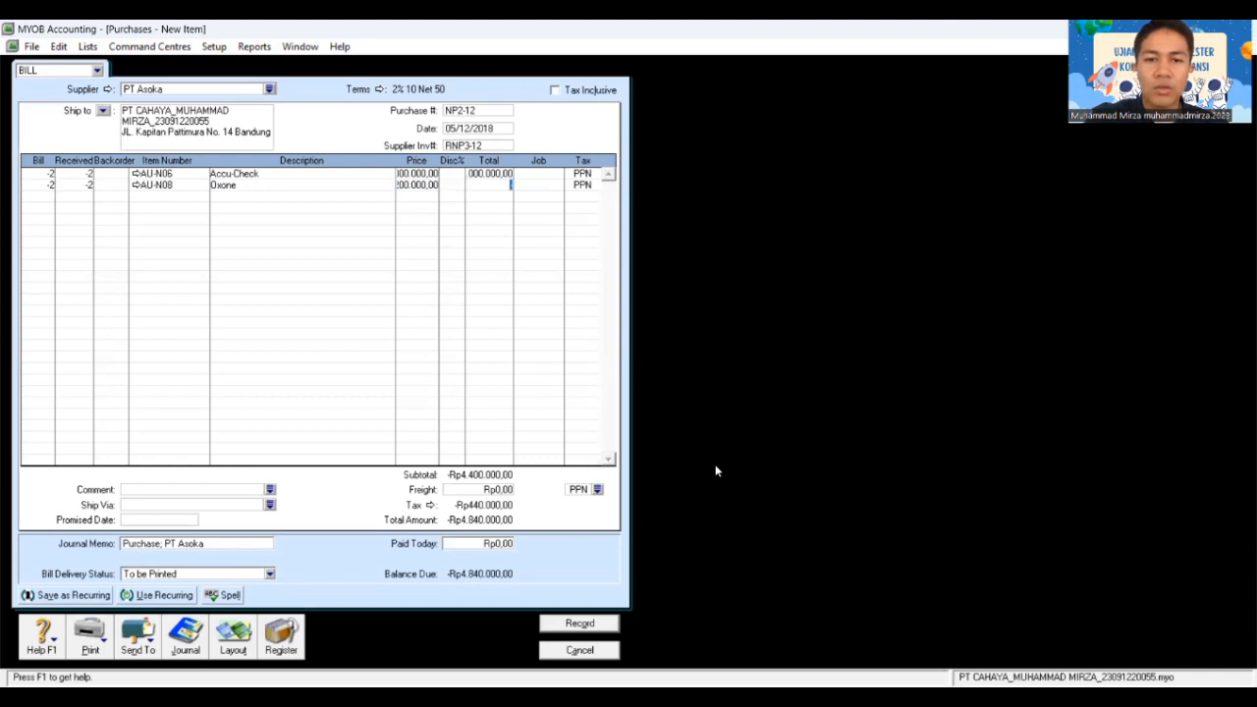
{"action": "key", "text": "Tab"}
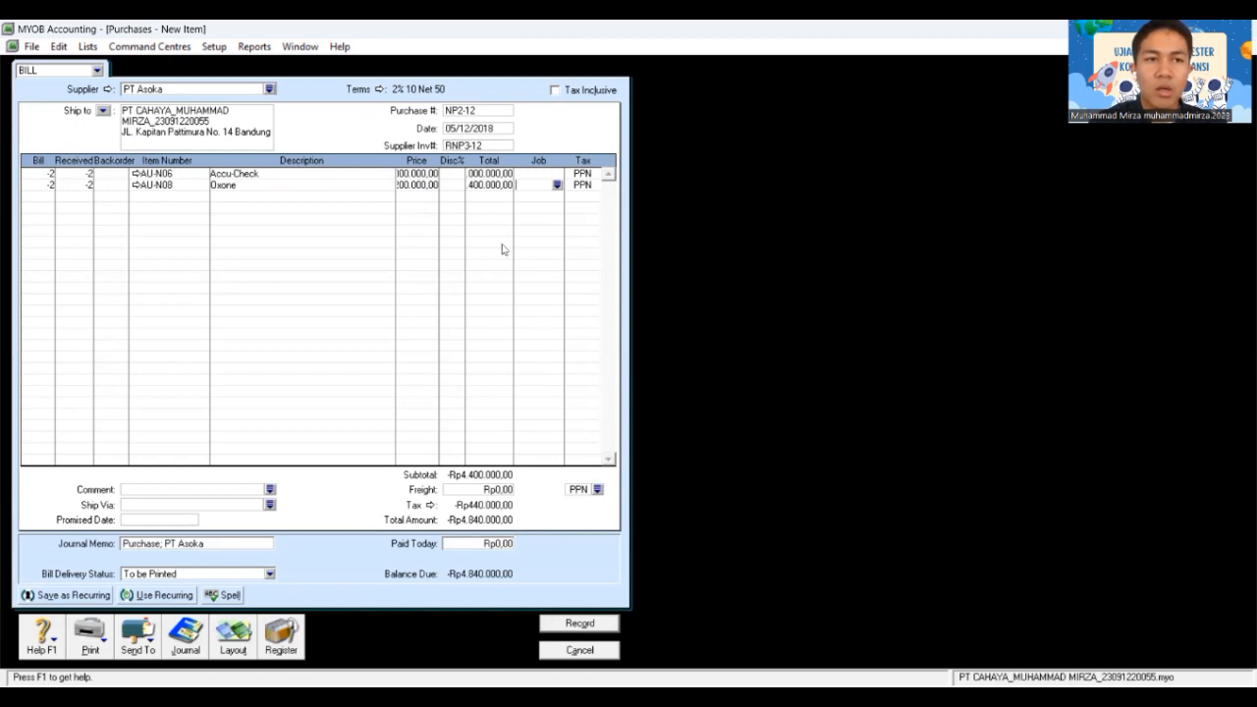
{"action": "left_click", "coordinate": [592, 623]}
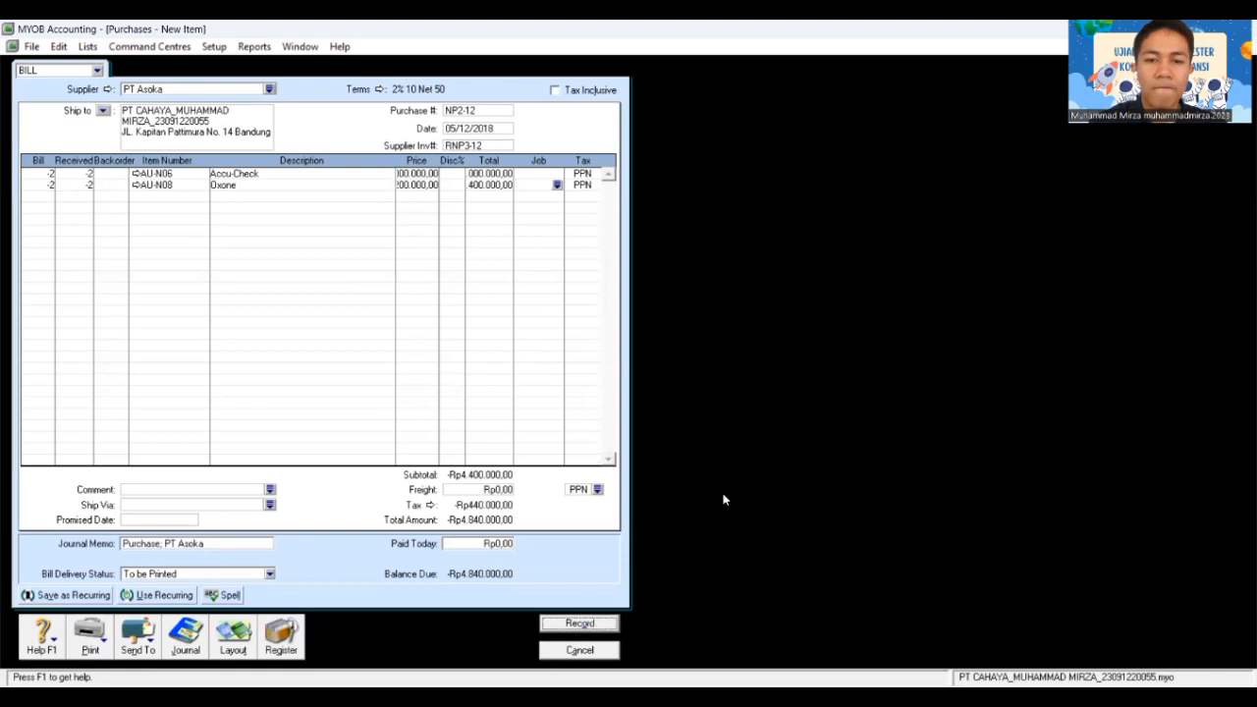
Step: Skip the spell check to save the return bill, close the blank form, and open the Purchases Register
{"action": "left_click", "coordinate": [752, 485]}
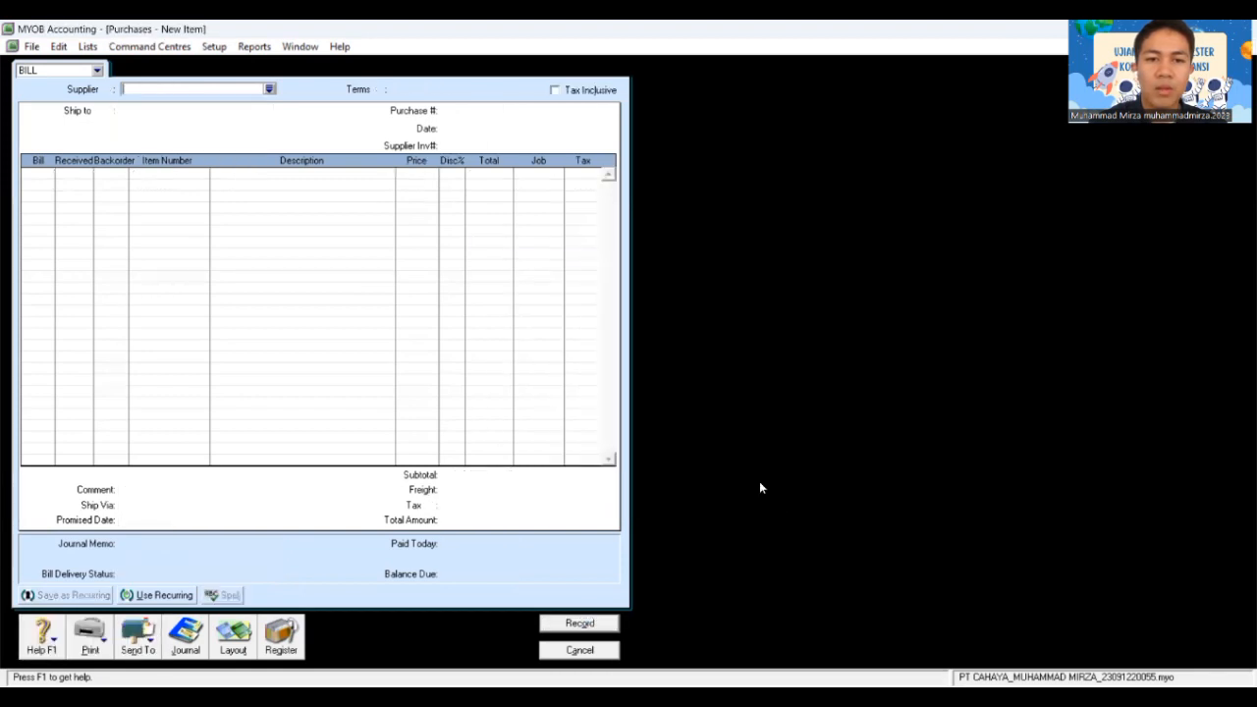
{"action": "left_click", "coordinate": [583, 651]}
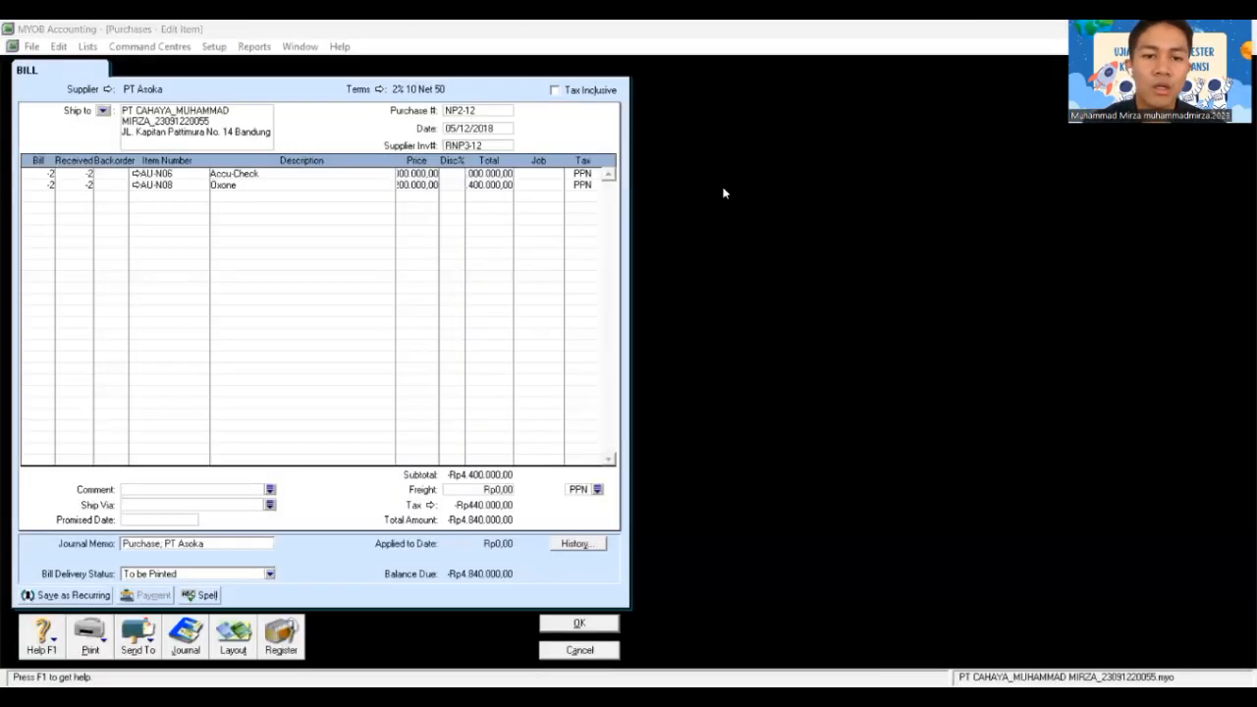
{"action": "left_click", "coordinate": [290, 628]}
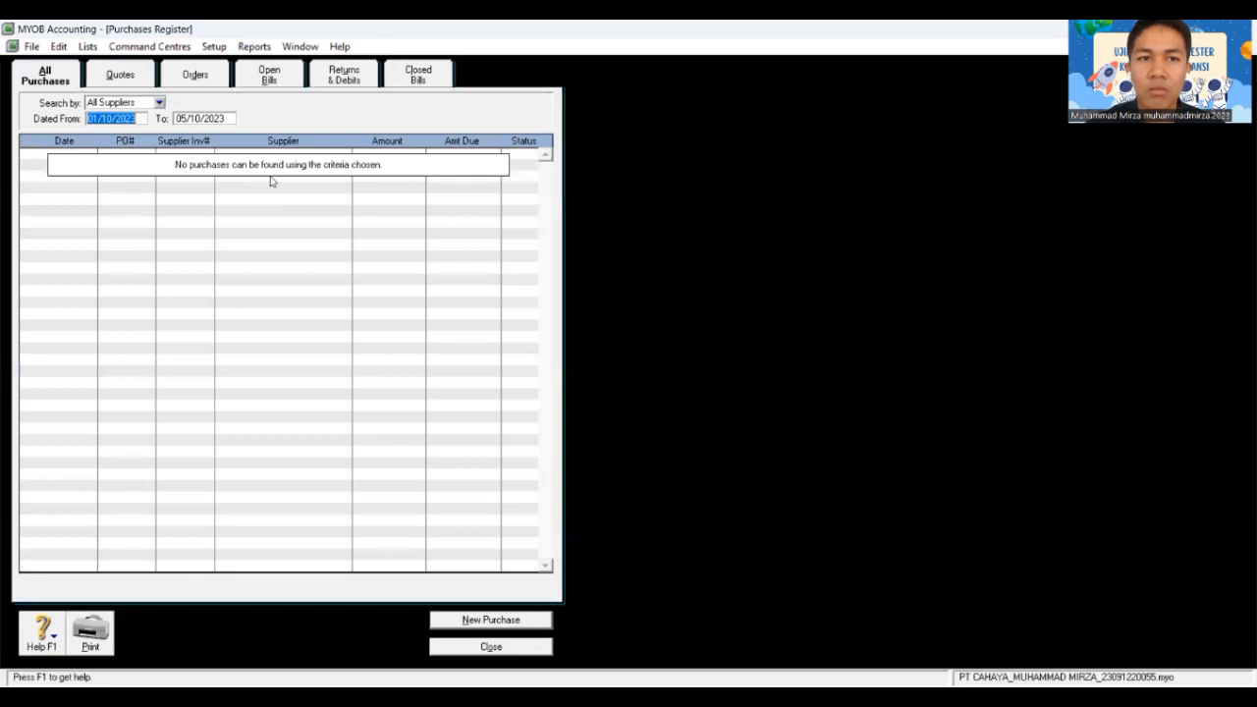
Step: Review PT Asoka's NP2-12 debit under Returns & Debits, then apply it to a purchase
{"action": "key", "text": "alt+d"}
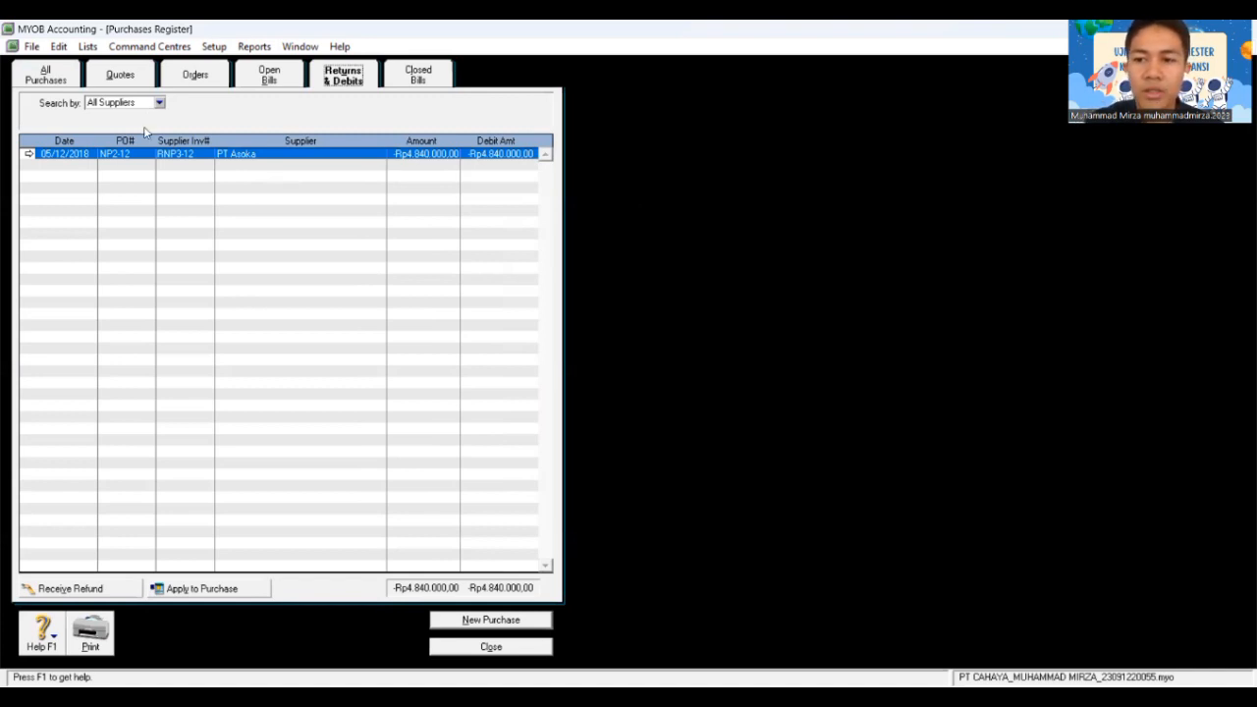
{"action": "left_click", "coordinate": [28, 154]}
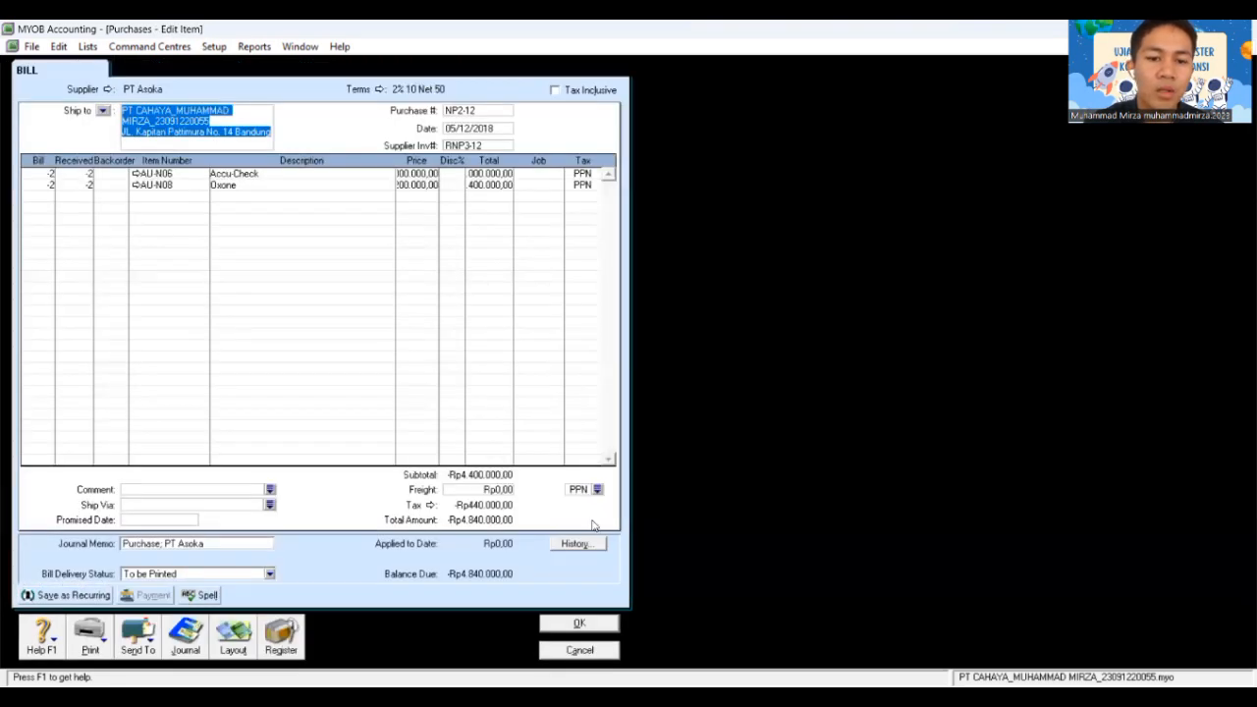
{"action": "left_click", "coordinate": [595, 625]}
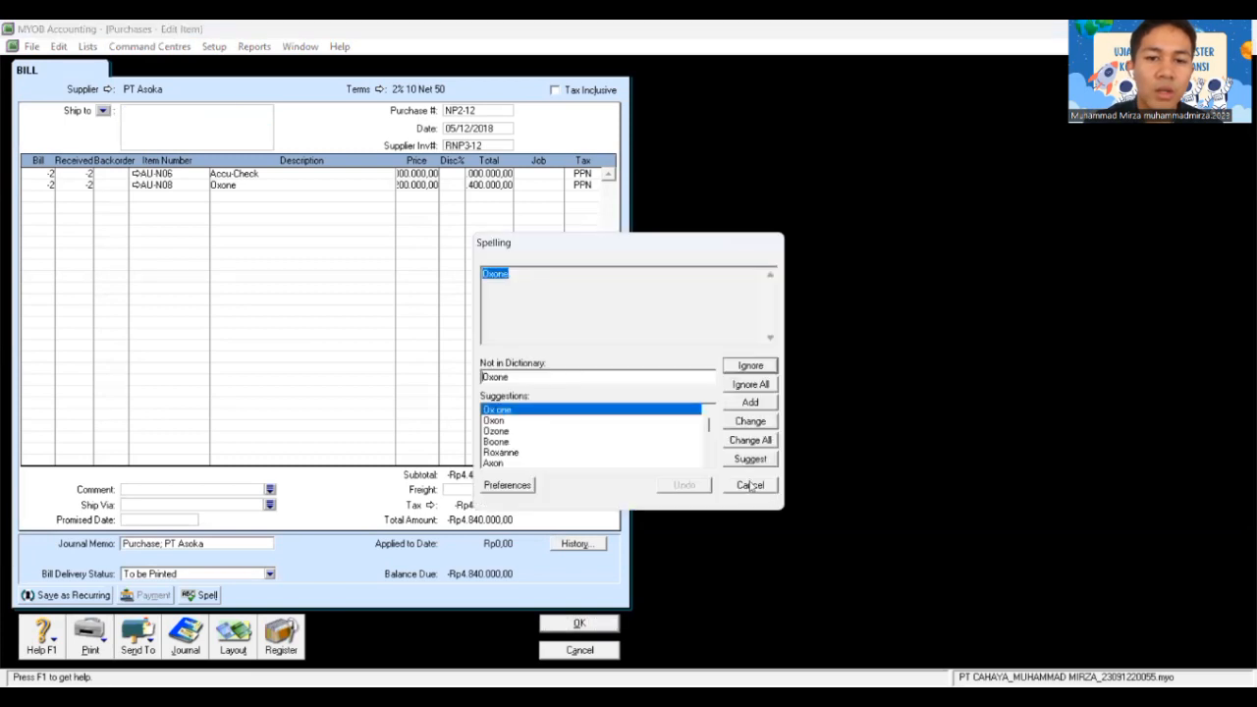
{"action": "left_click", "coordinate": [750, 485]}
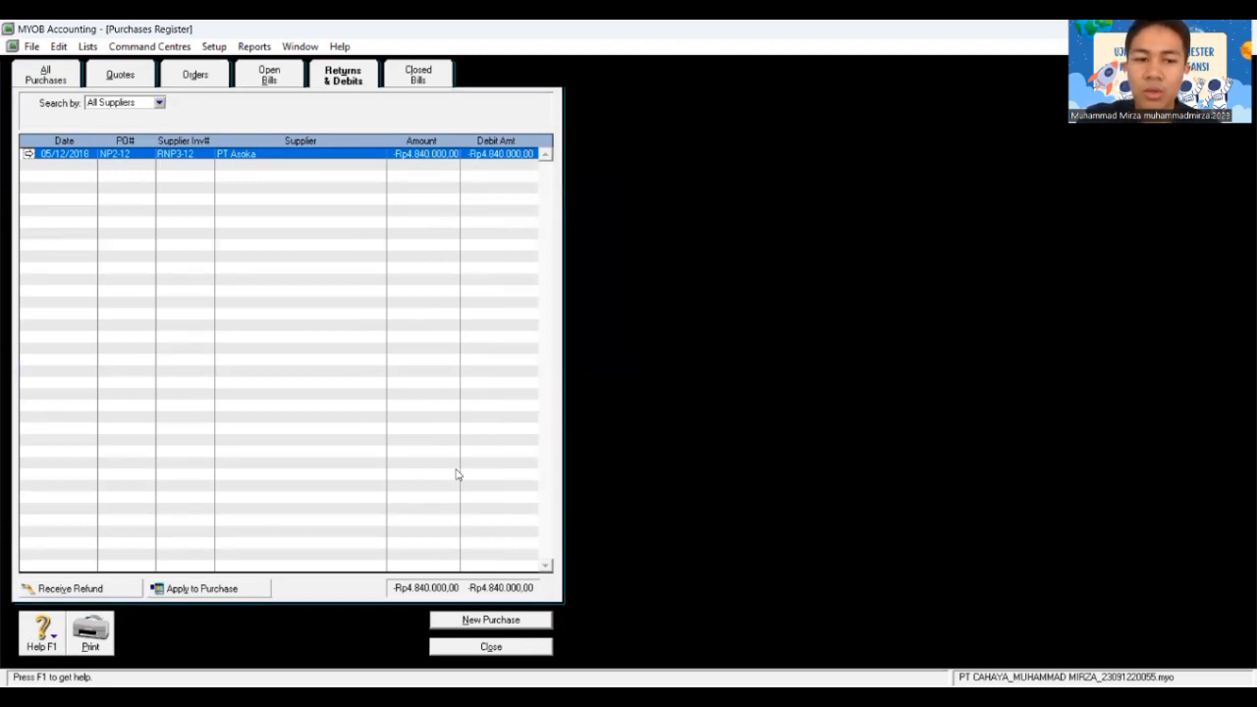
{"action": "left_click", "coordinate": [236, 587]}
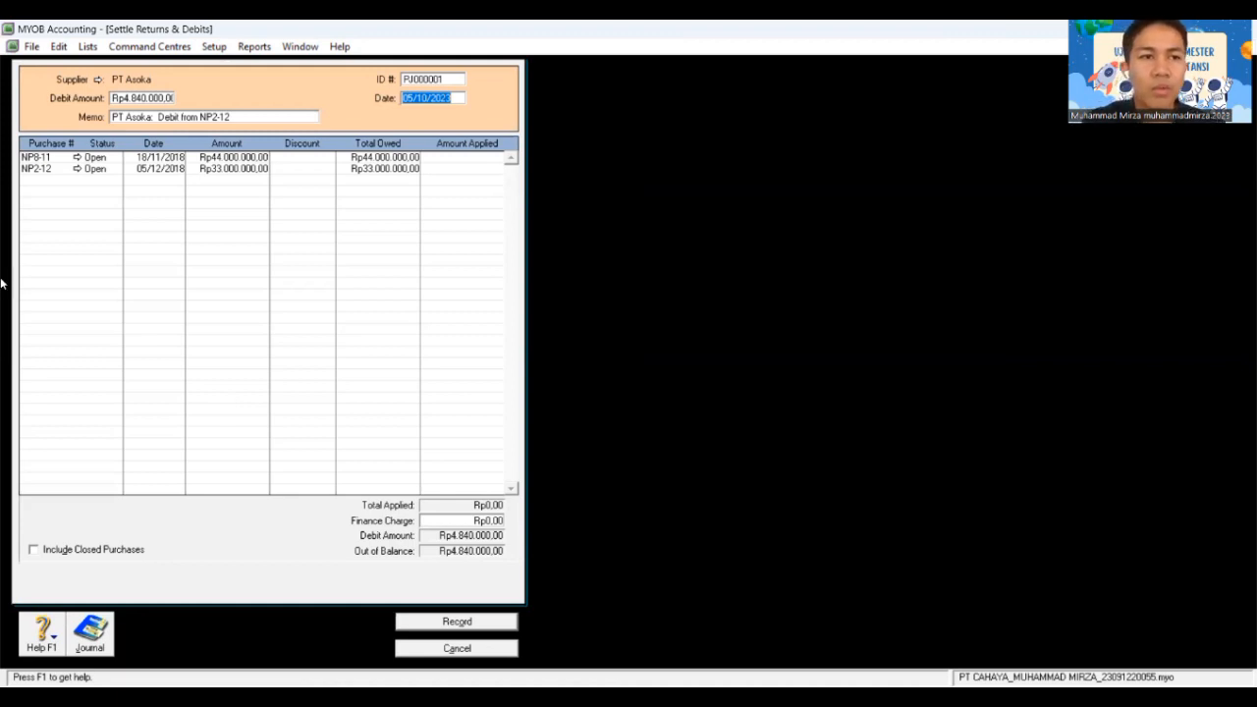
Step: Clear the amount applied to purchase NP8-11
{"action": "left_click", "coordinate": [95, 159]}
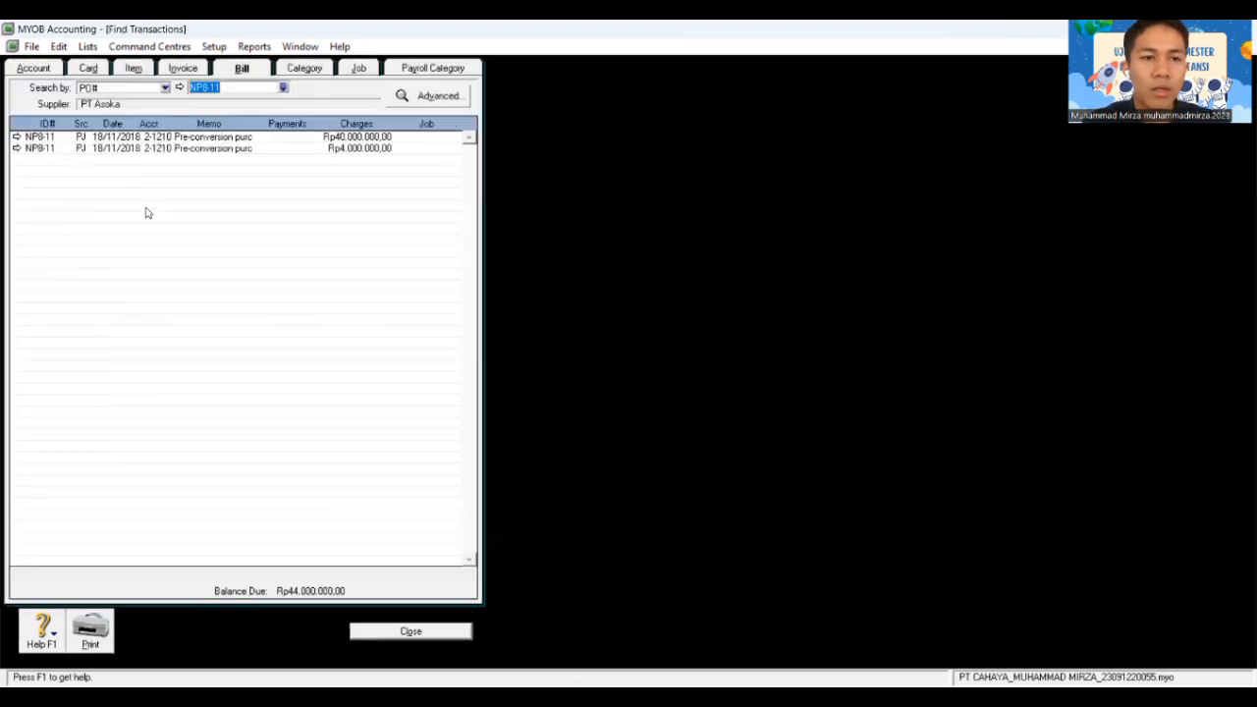
{"action": "left_click", "coordinate": [443, 633]}
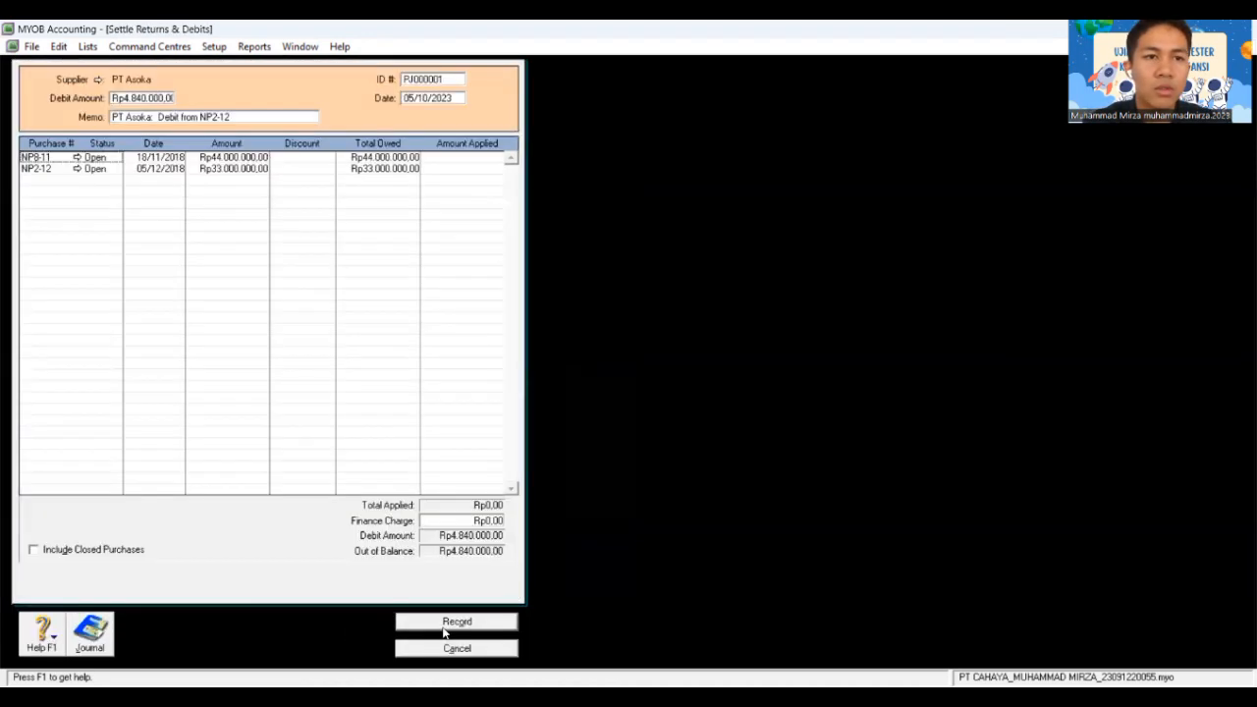
{"action": "key", "text": "Tab"}
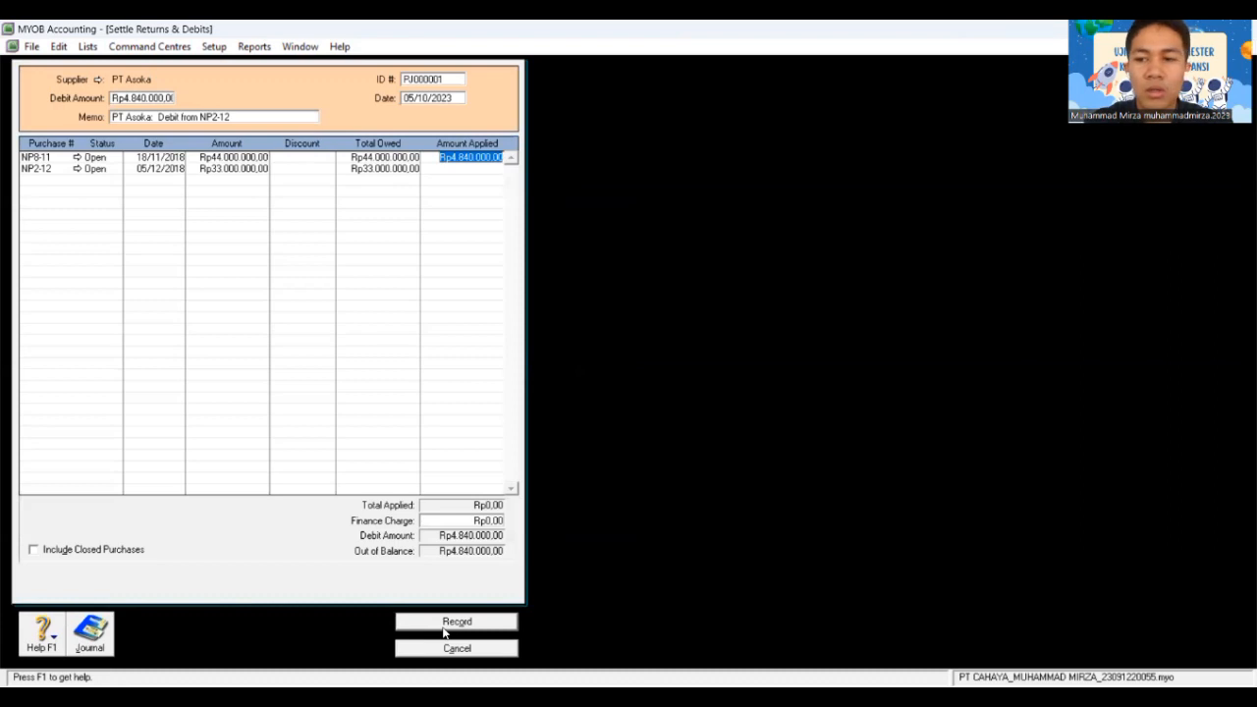
{"action": "key", "text": "Tab"}
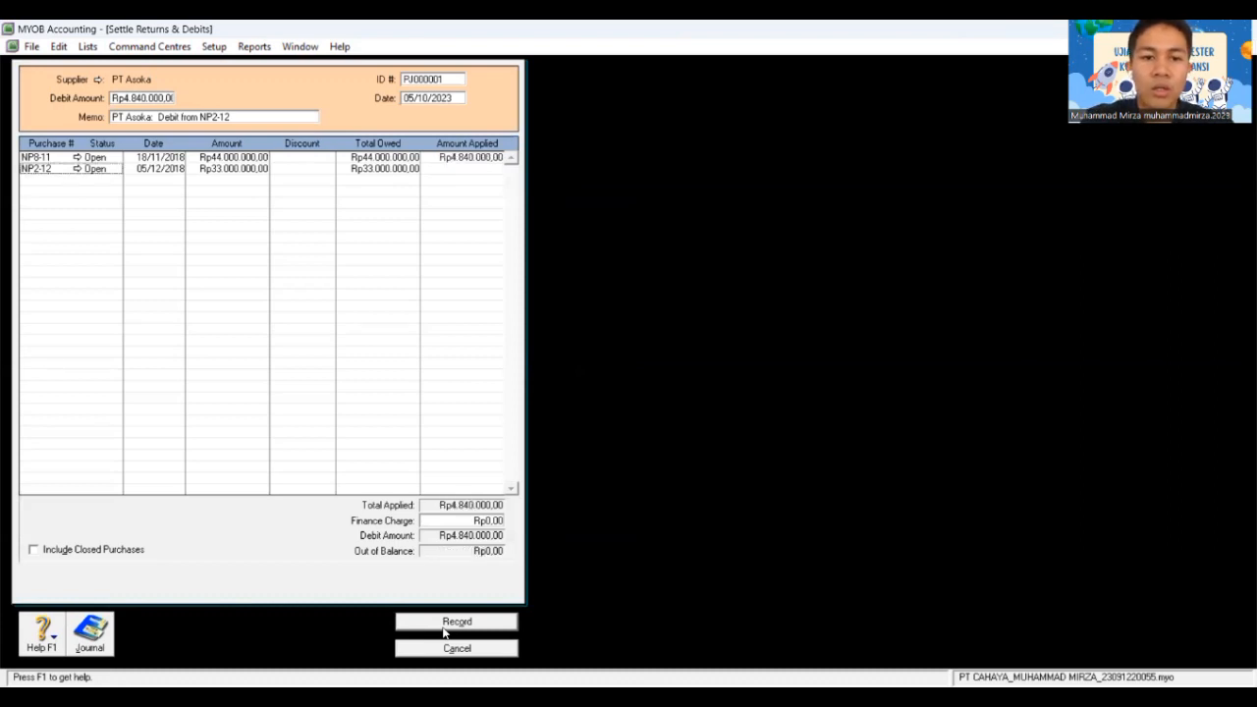
{"action": "key", "text": "Tab"}
{"action": "key", "text": "Tab"}
{"action": "key", "text": "Tab"}
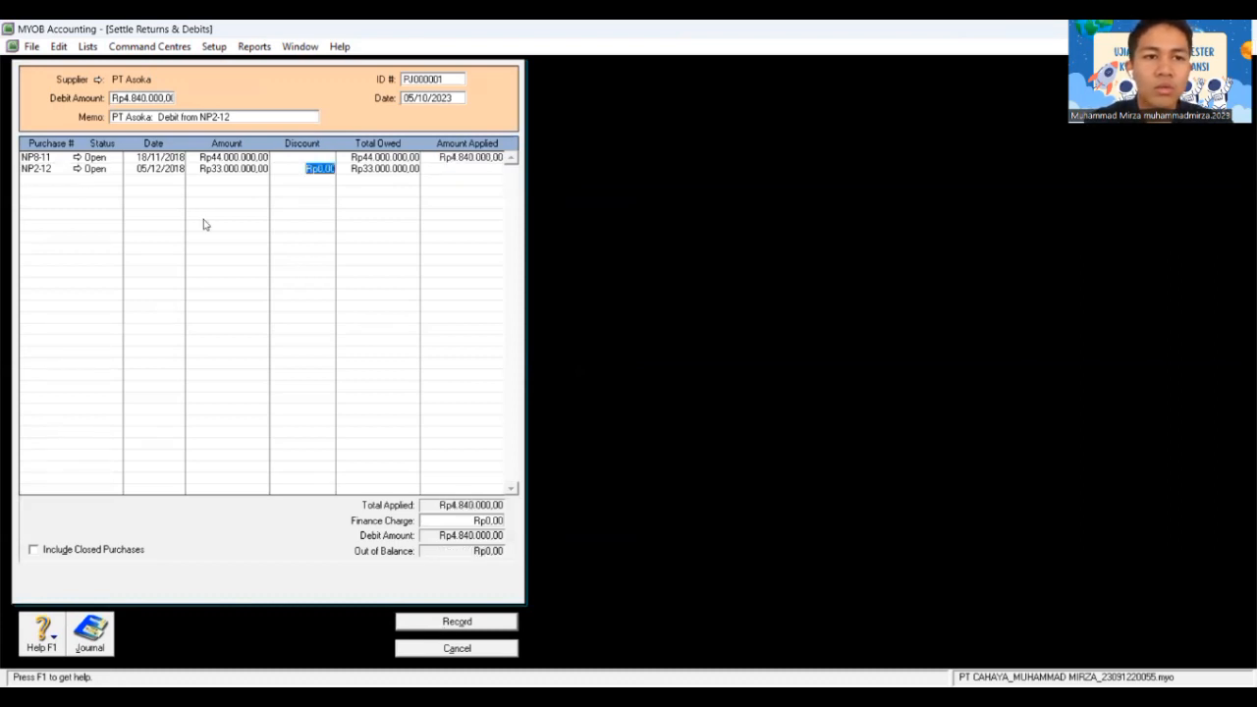
{"action": "left_click", "coordinate": [488, 157]}
{"action": "key", "text": "BackSpace"}
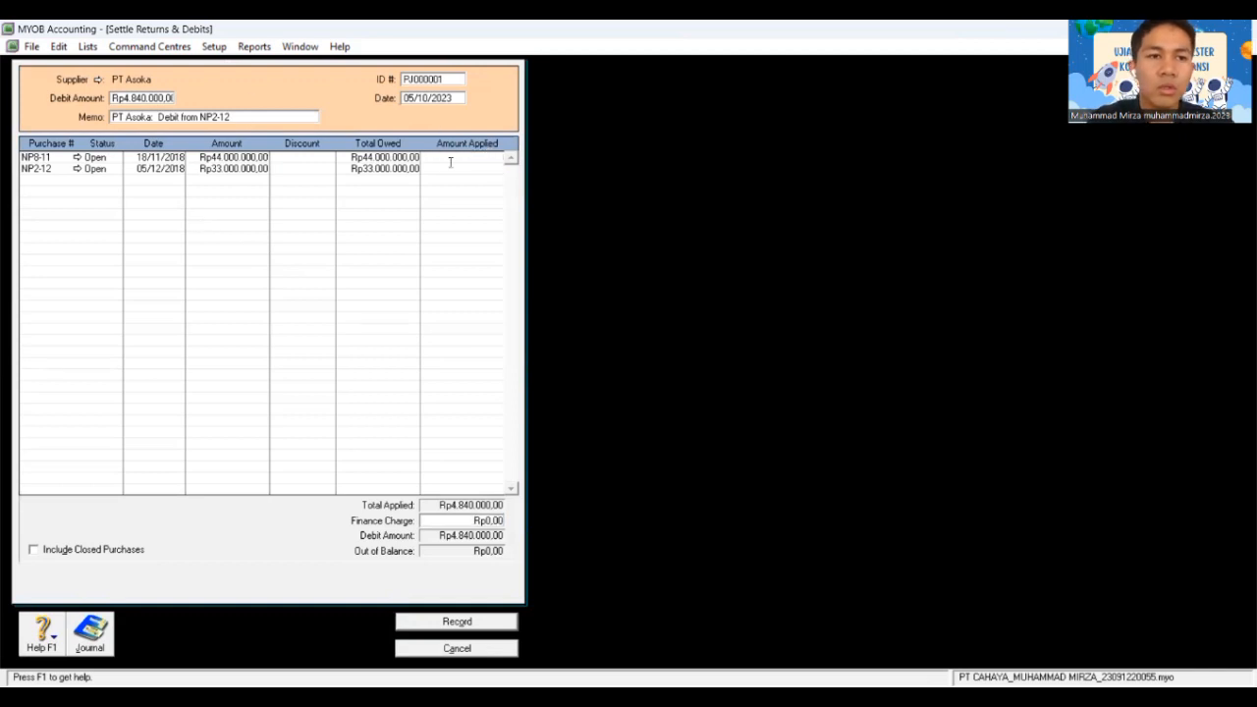
Step: Give NP2-12 a 66000 discount, apply the Rp4.840.000,00 debit to it, and record
{"action": "left_click", "coordinate": [108, 173]}
{"action": "double_click", "coordinate": [108, 173]}
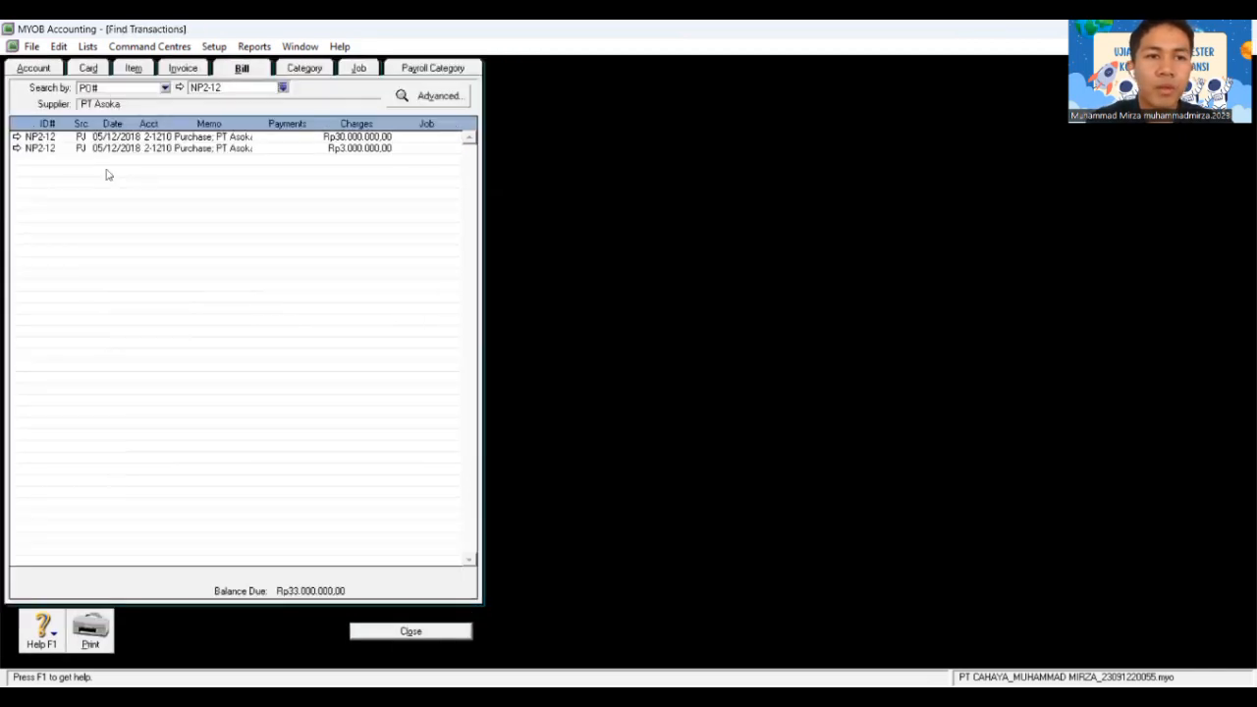
{"action": "left_click", "coordinate": [429, 634]}
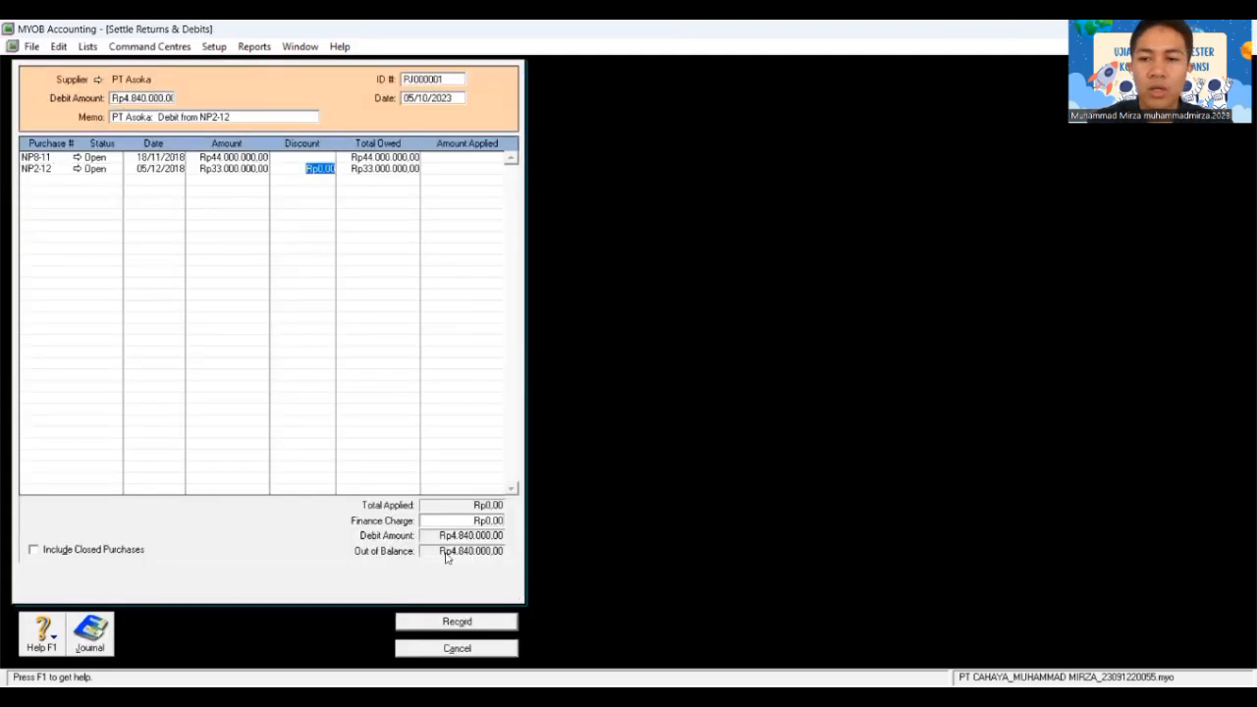
{"action": "type", "text": "66000"}
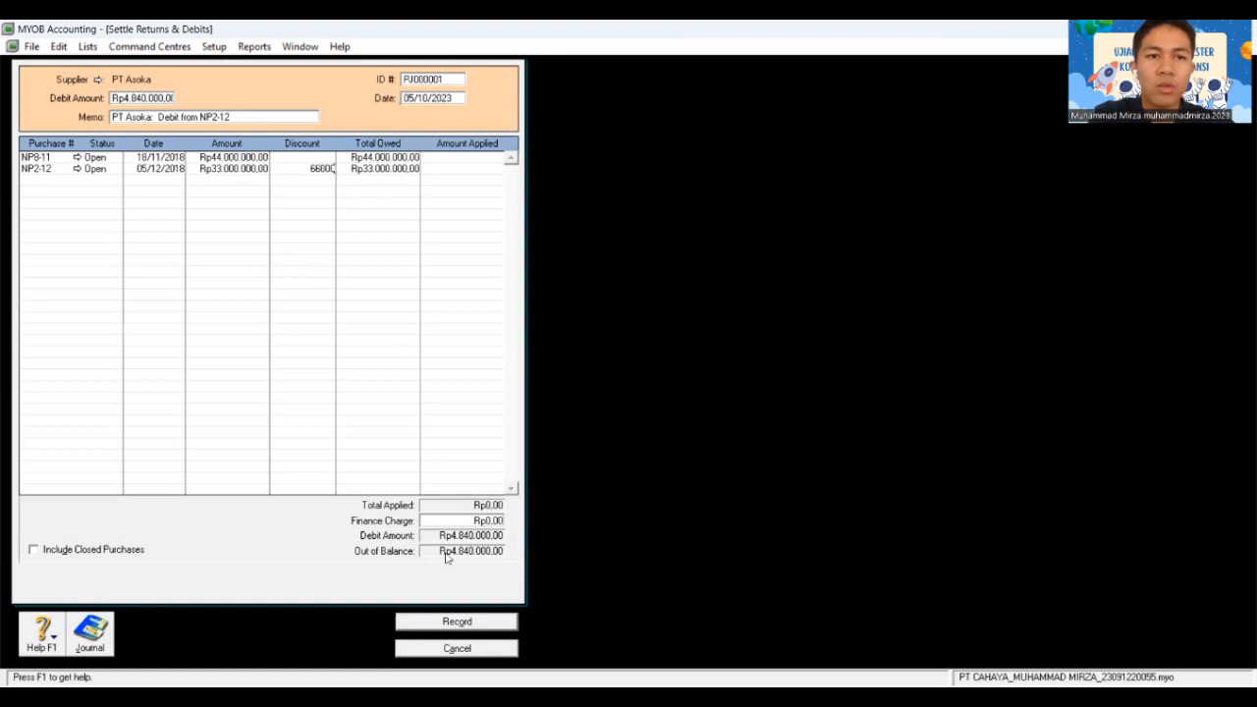
{"action": "key", "text": "Tab"}
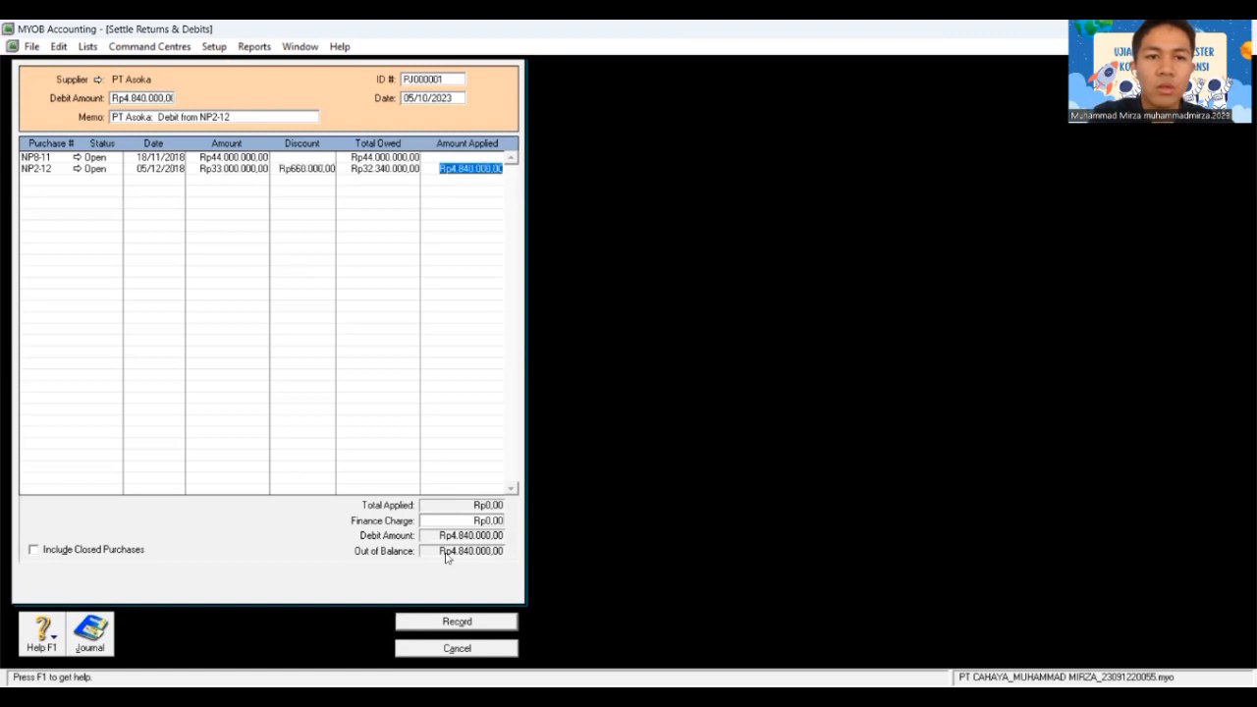
{"action": "key", "text": "Tab"}
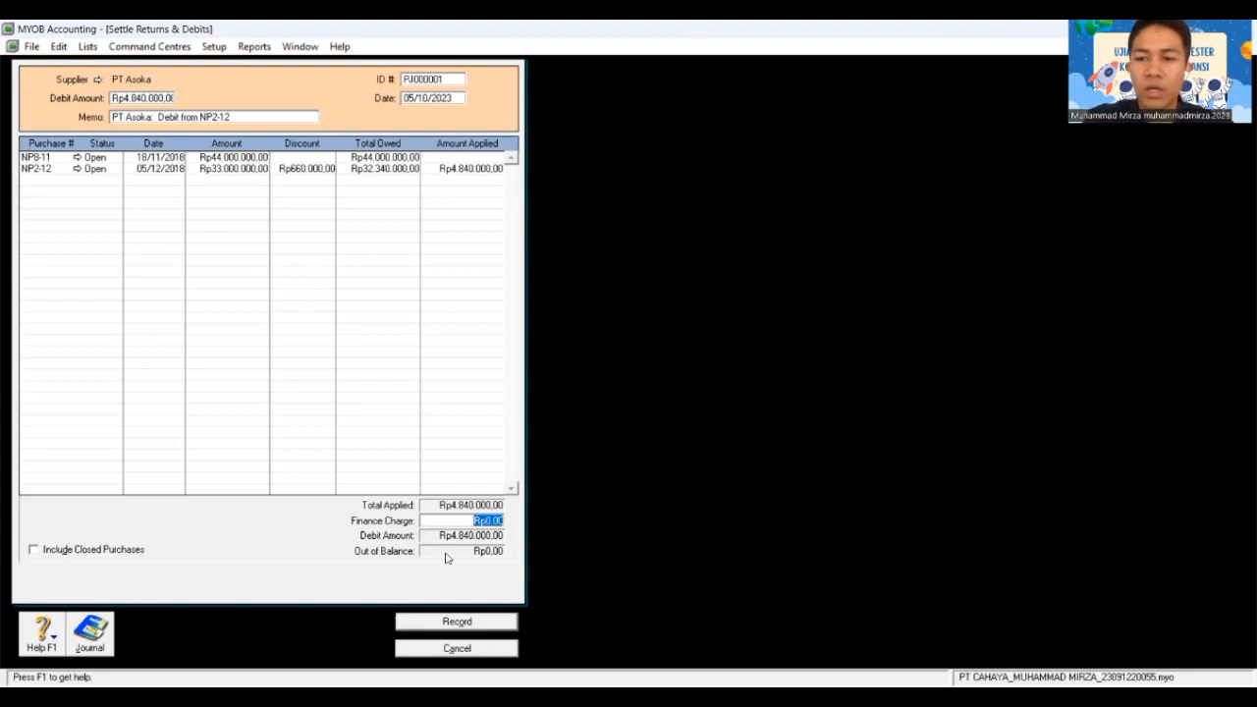
{"action": "left_click", "coordinate": [477, 621]}
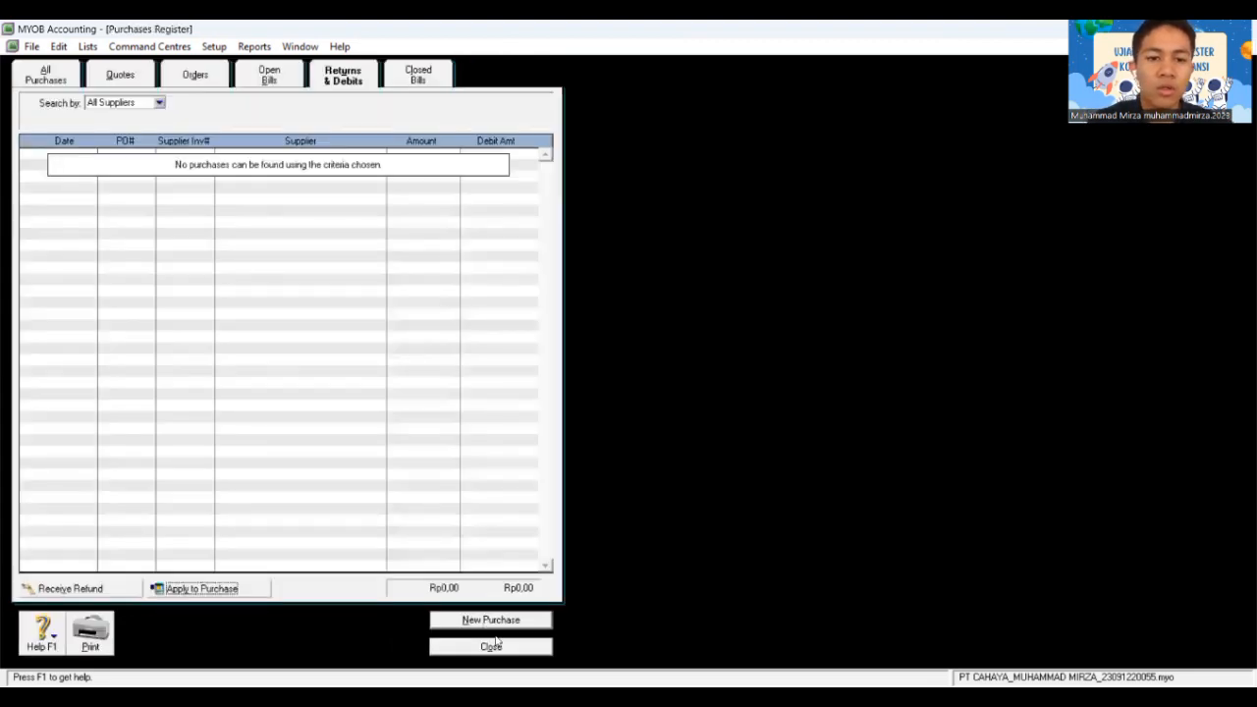
Step: Close the Purchases Register and the Transaction Journal
{"action": "left_click", "coordinate": [479, 651]}
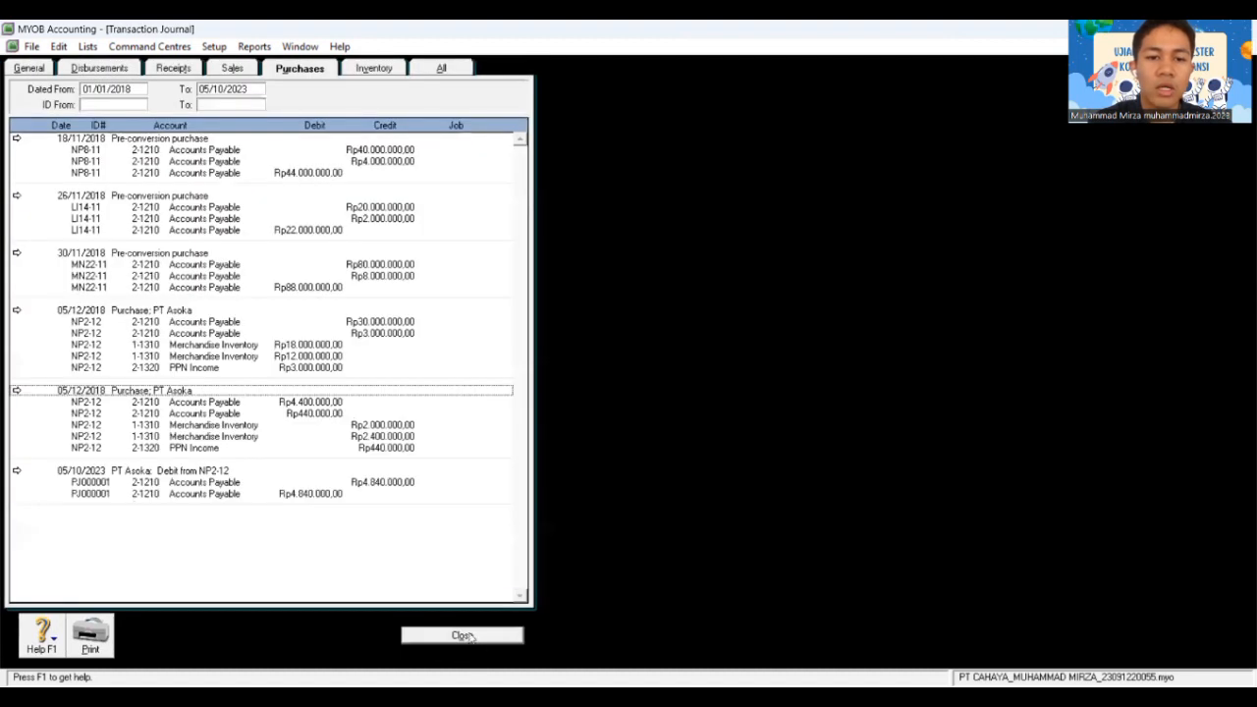
{"action": "left_click", "coordinate": [476, 637]}
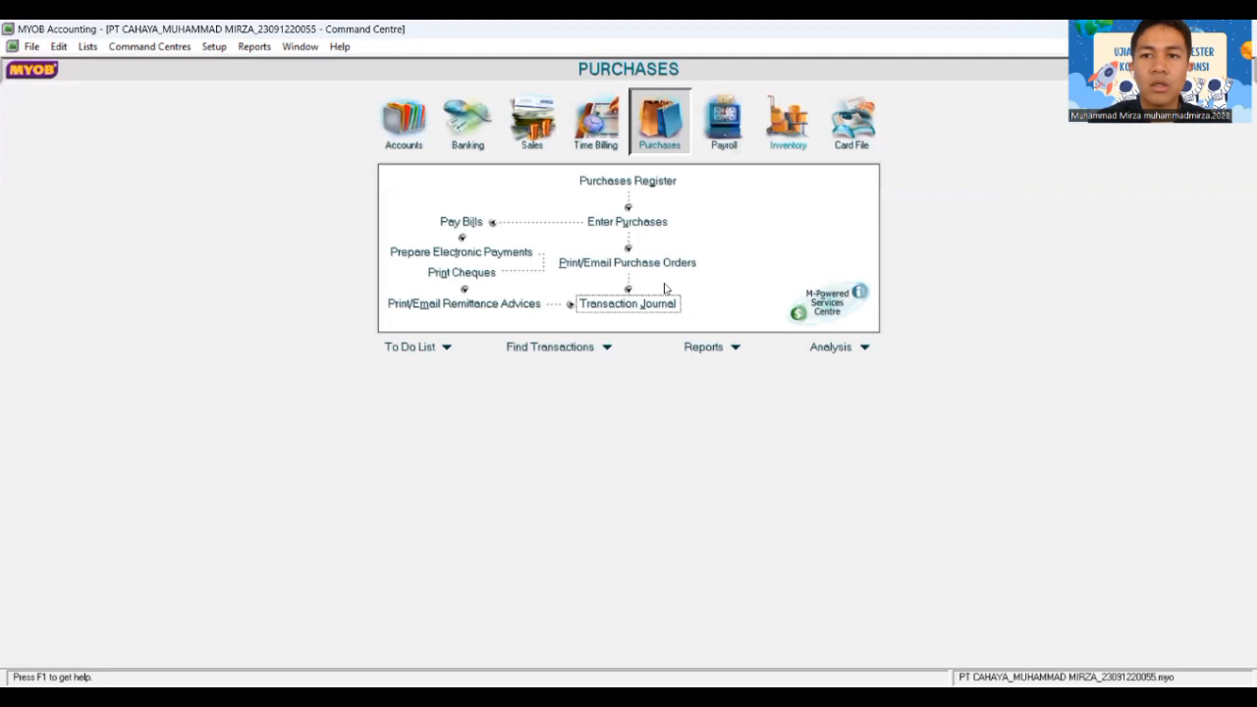
{"action": "key", "text": "alt+Tab"}
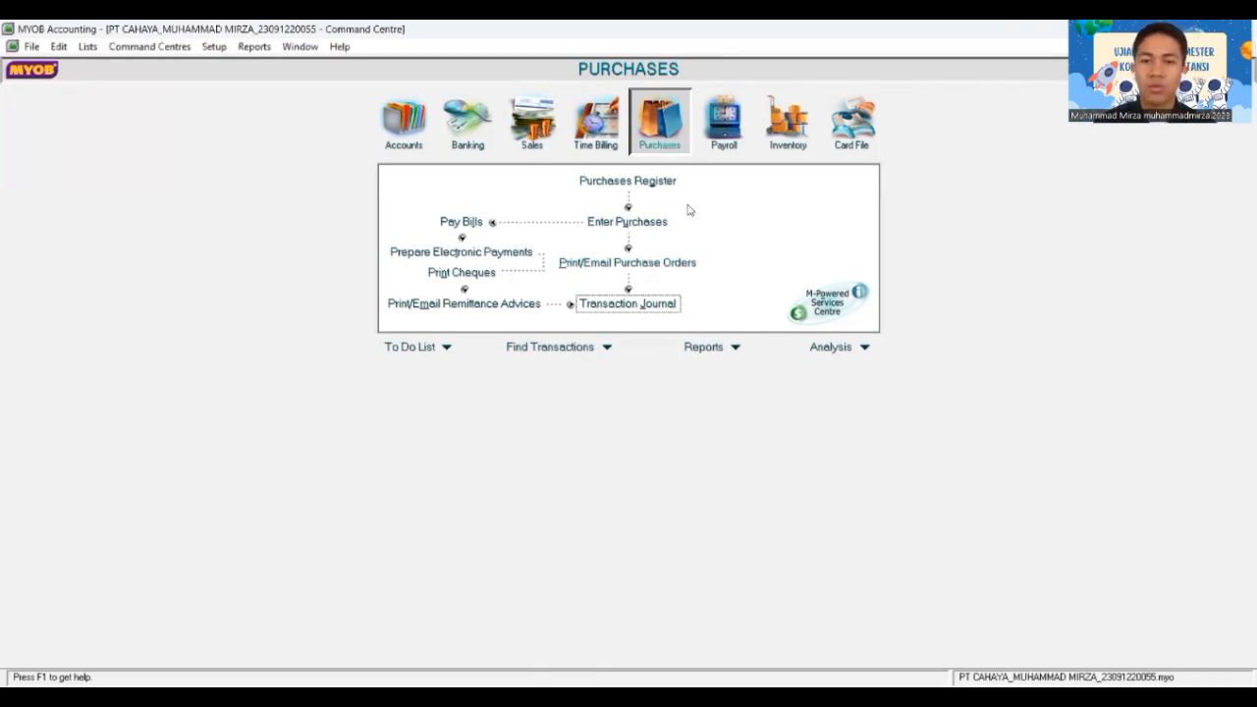
Step: Open Pay Bills, paying from 1-1110 Cash In Bank
{"action": "left_click", "coordinate": [458, 226]}
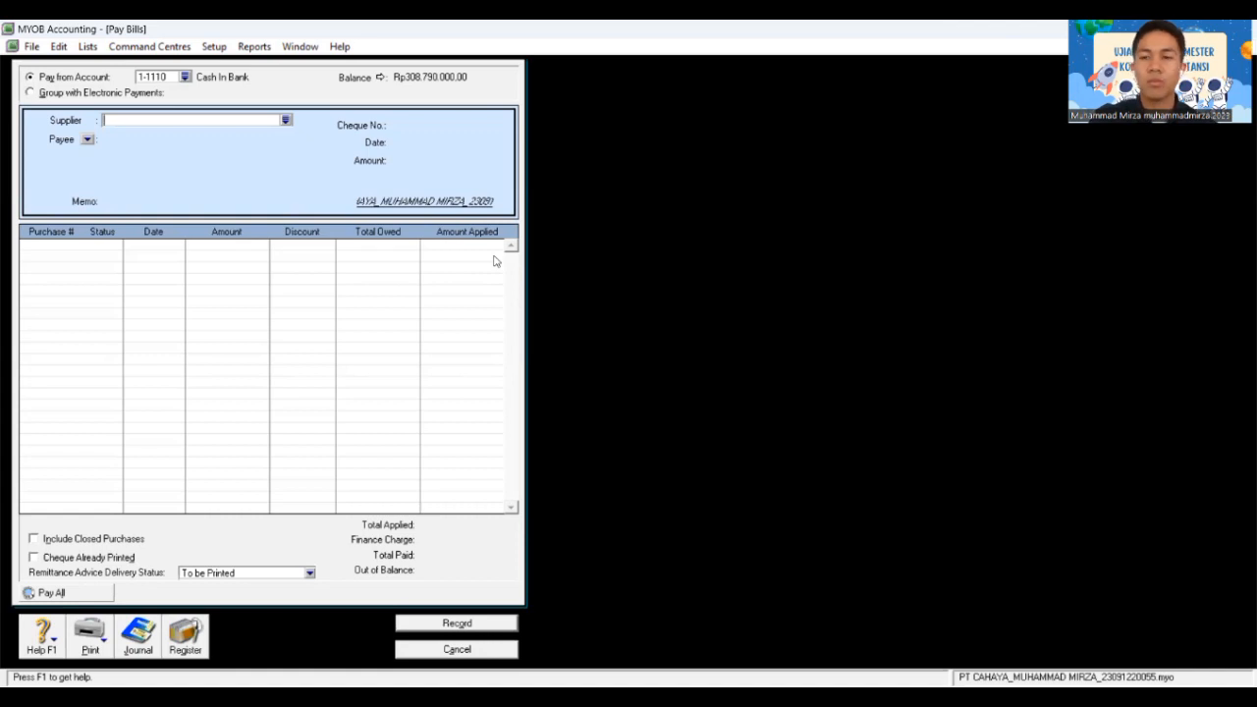
Step: Choose PT Charaka as the supplier and set the memo to 'BKK 12-1'
{"action": "left_click", "coordinate": [285, 120]}
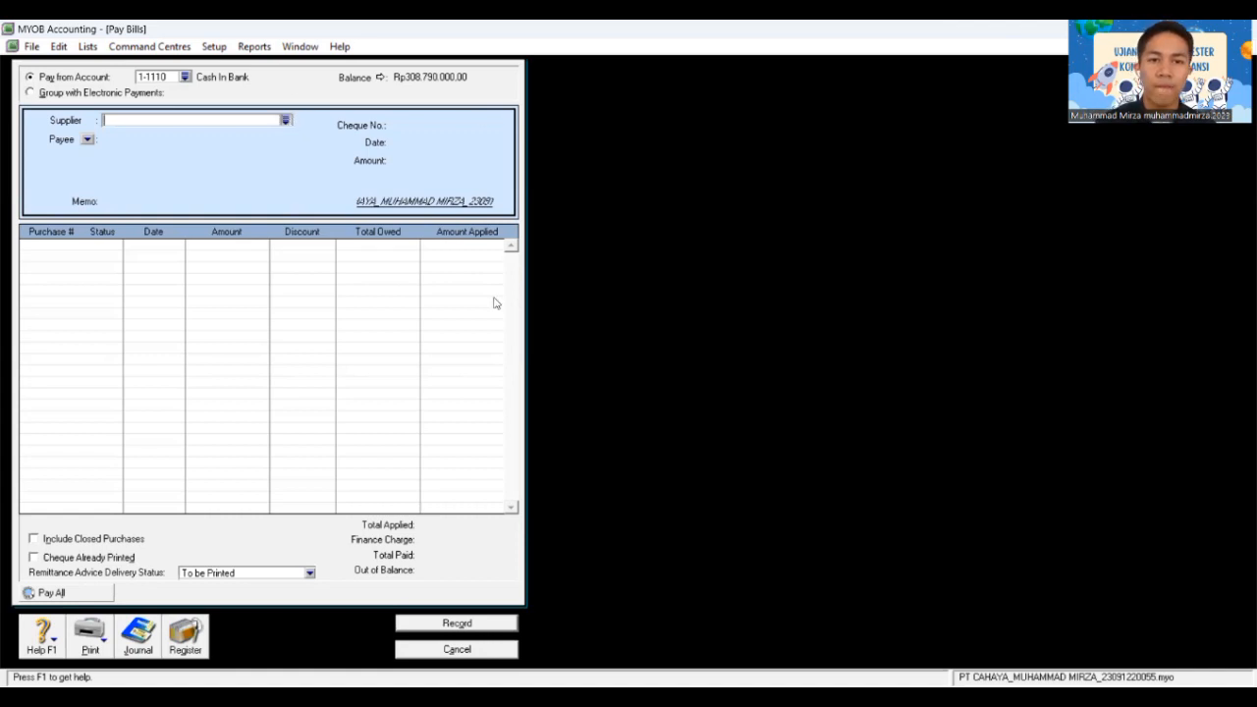
{"action": "left_click", "coordinate": [485, 298]}
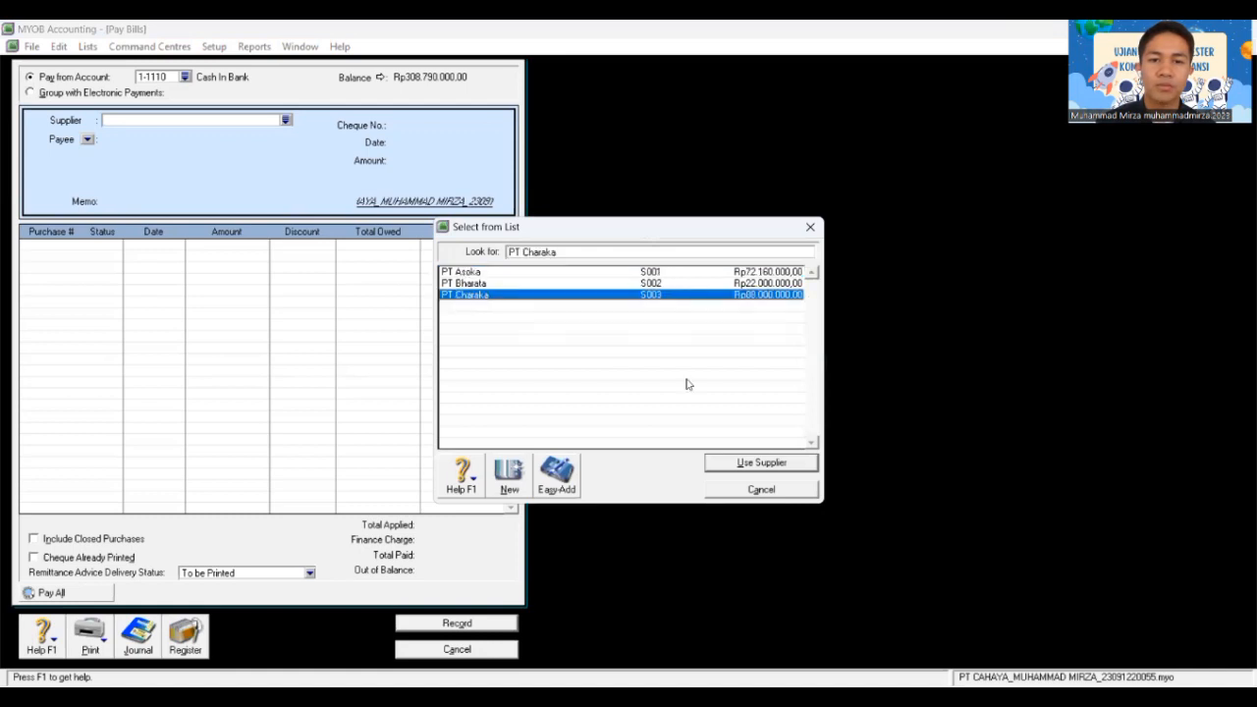
{"action": "left_click", "coordinate": [754, 465]}
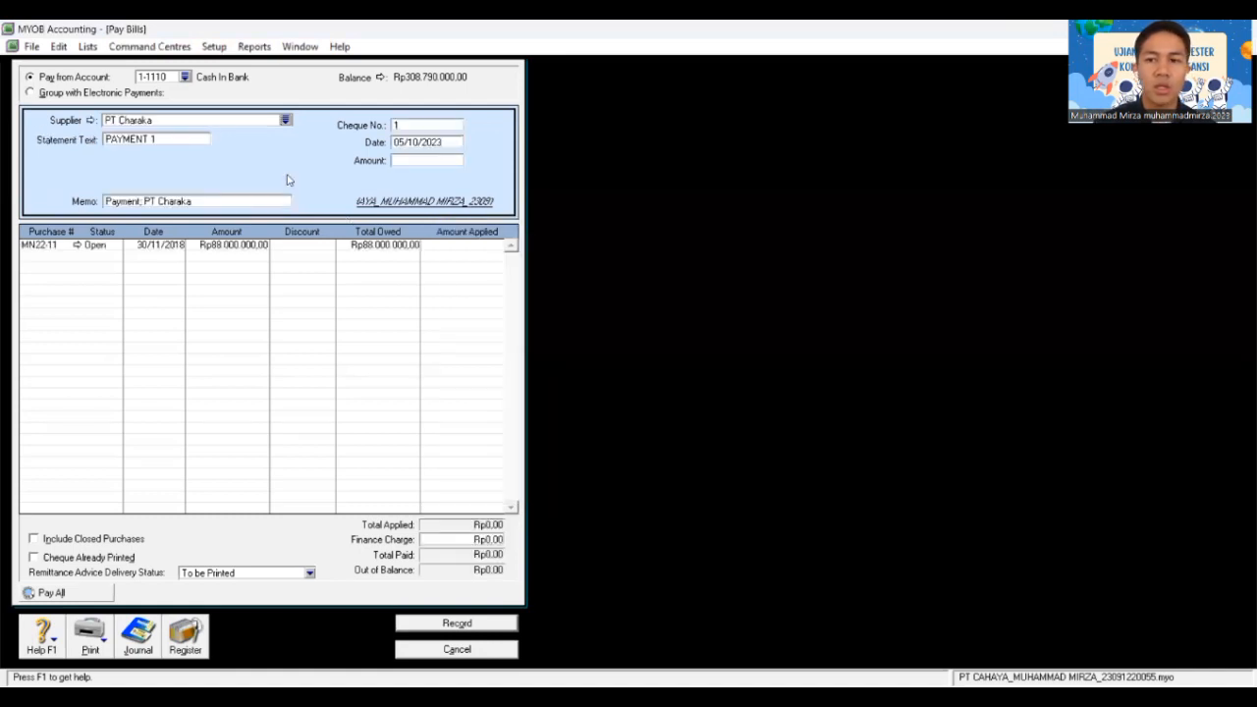
{"action": "left_click", "coordinate": [175, 137]}
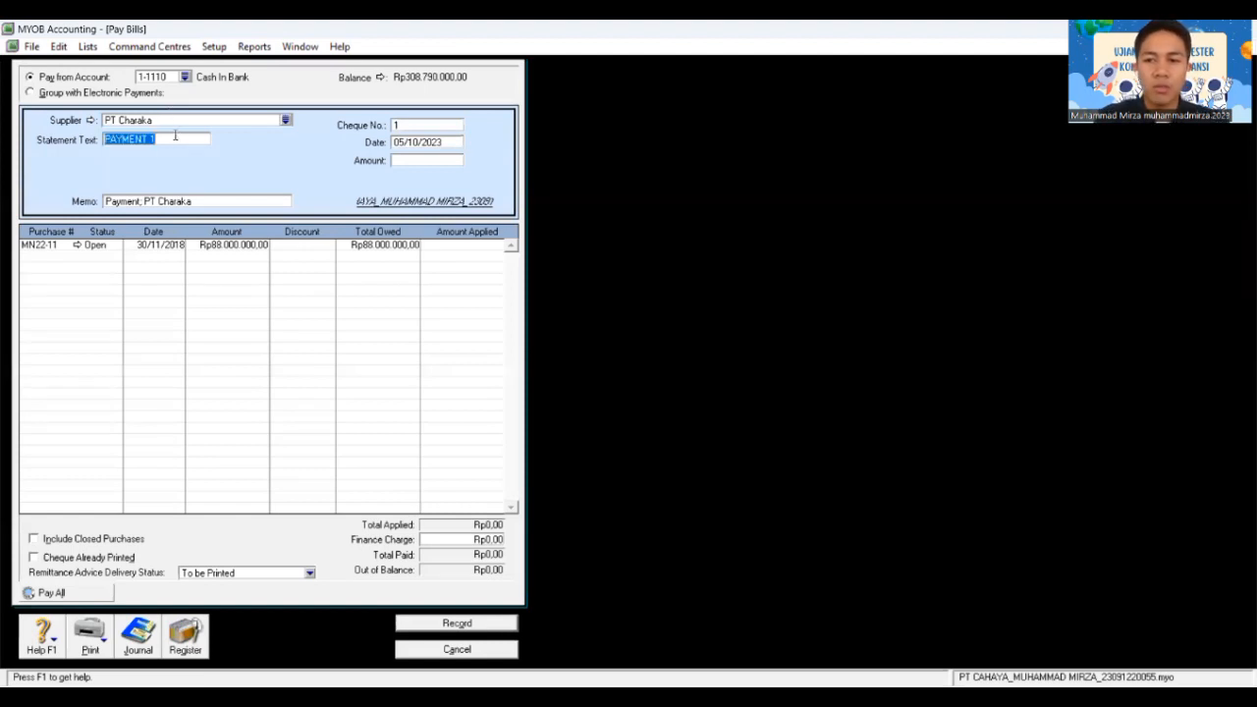
{"action": "type", "text": "BKK "}
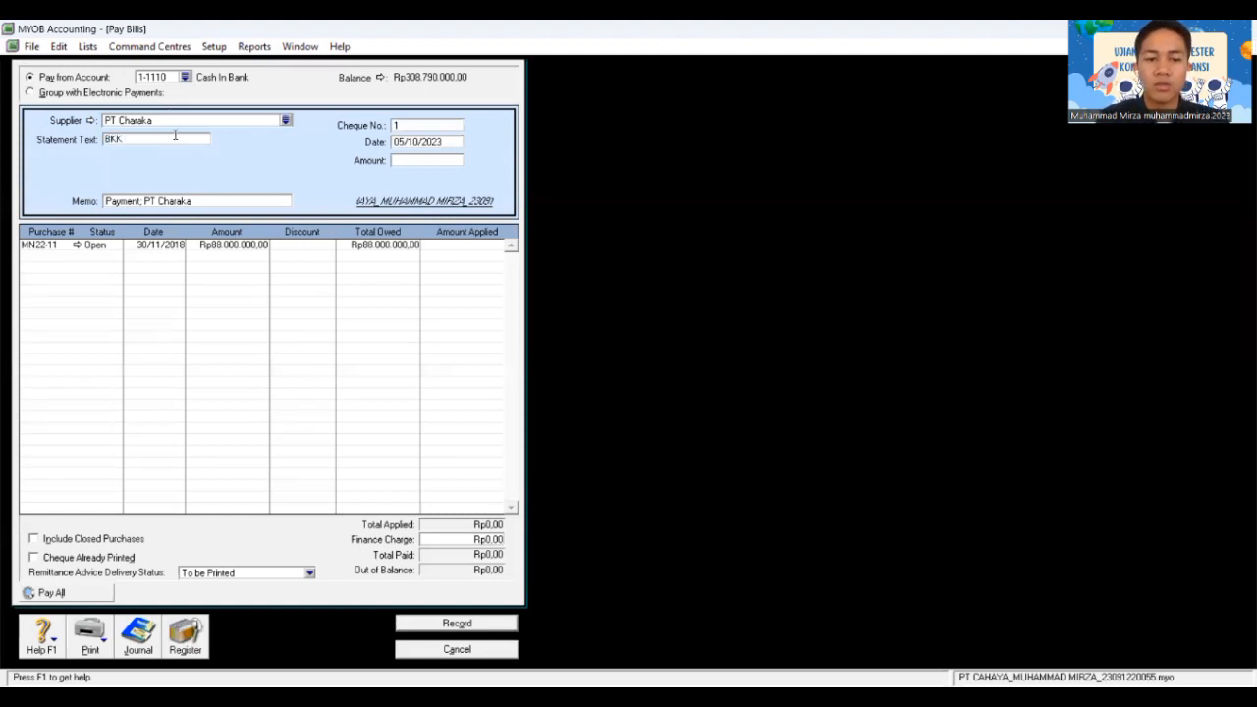
{"action": "type", "text": "12-1"}
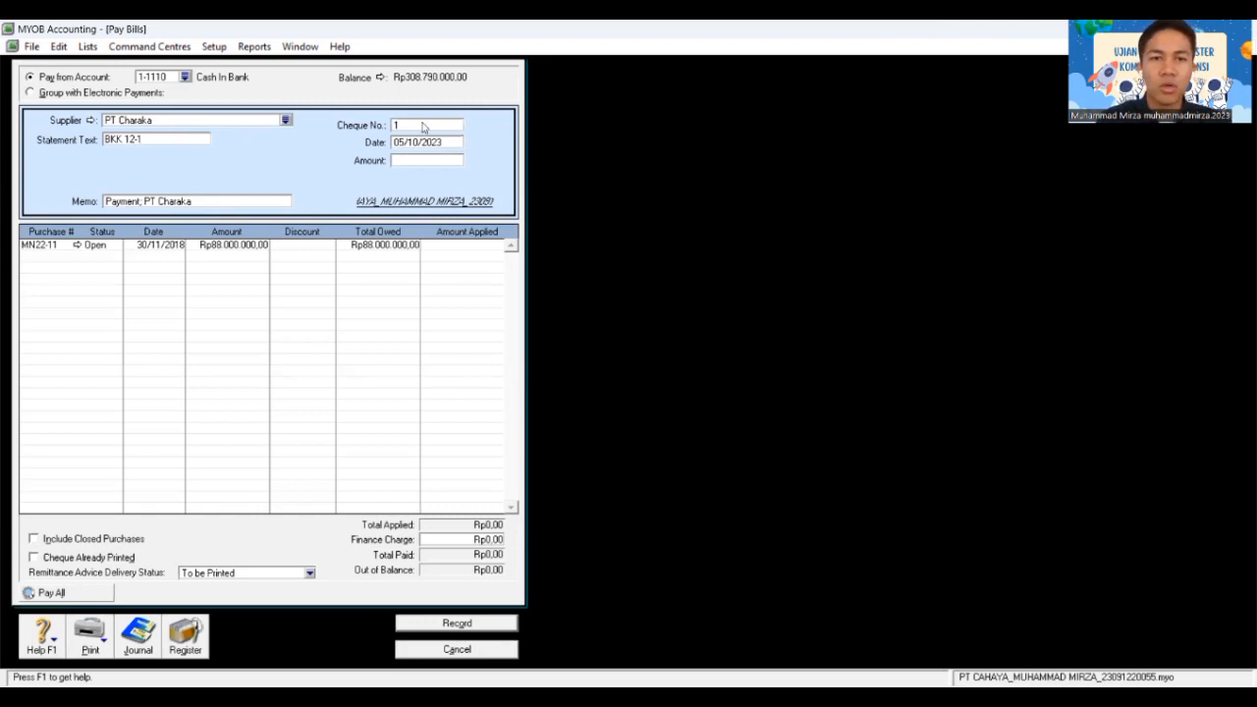
Step: Enter cheque C12-1 dated 08/12/2018 for Rp86.240.000,00 and apply it to MN22-11
{"action": "left_click", "coordinate": [438, 126]}
{"action": "type", "text": "0"}
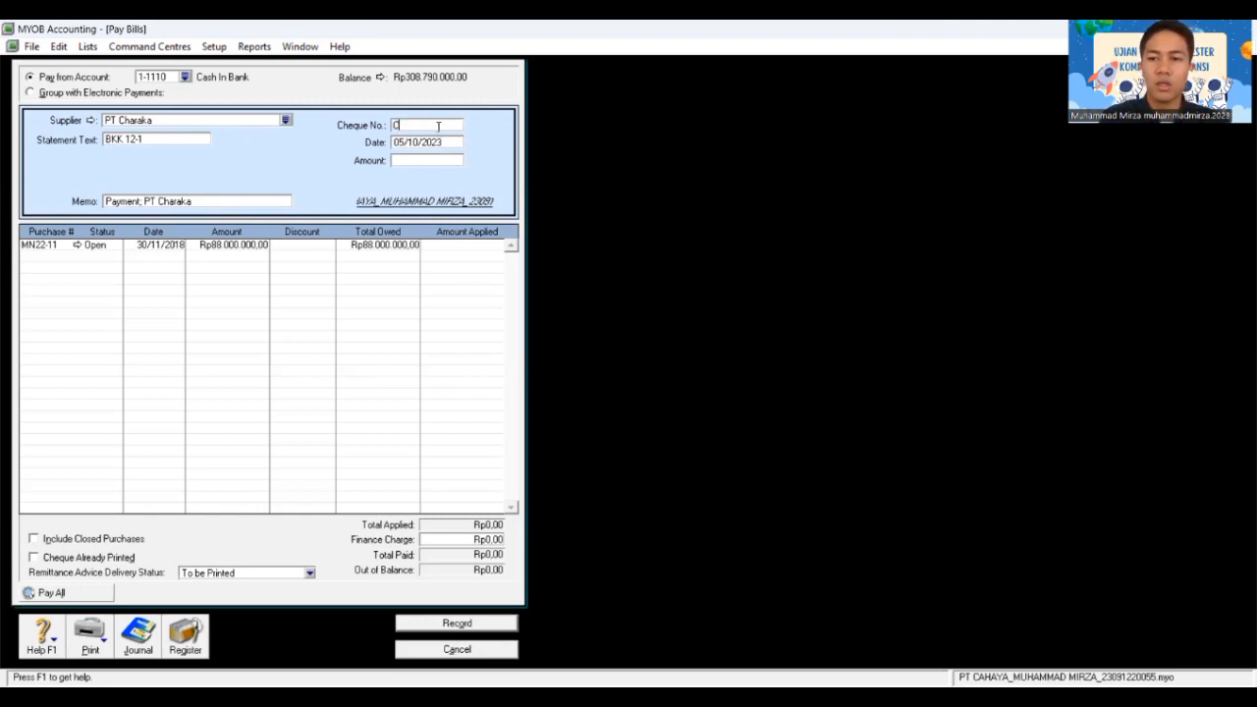
{"action": "type", "text": "12-1"}
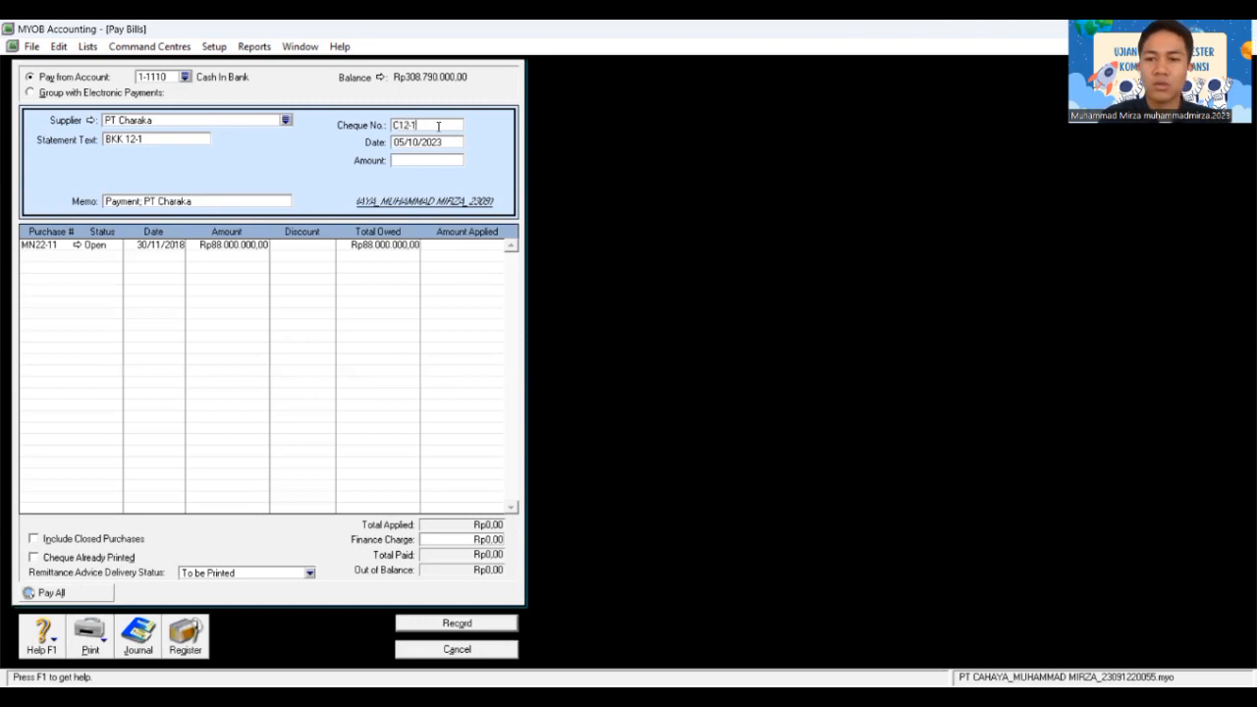
{"action": "key", "text": "Tab"}
{"action": "type", "text": "0"}
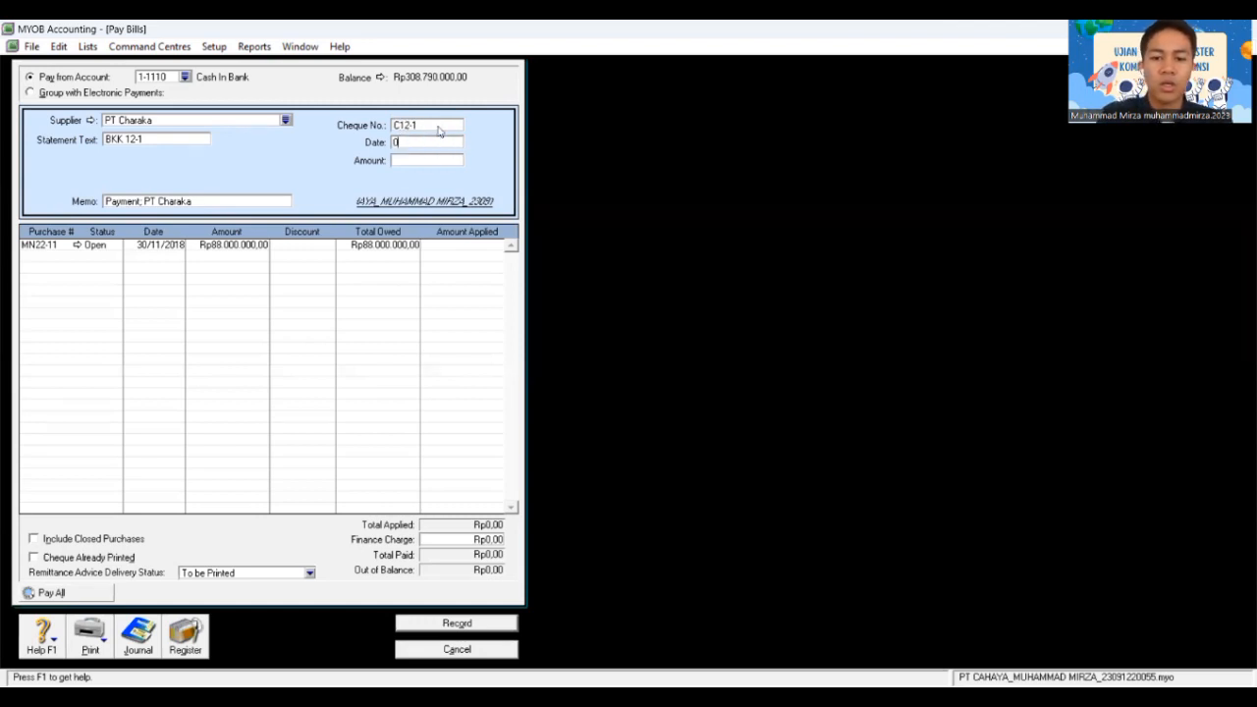
{"action": "type", "text": "8/12/2018"}
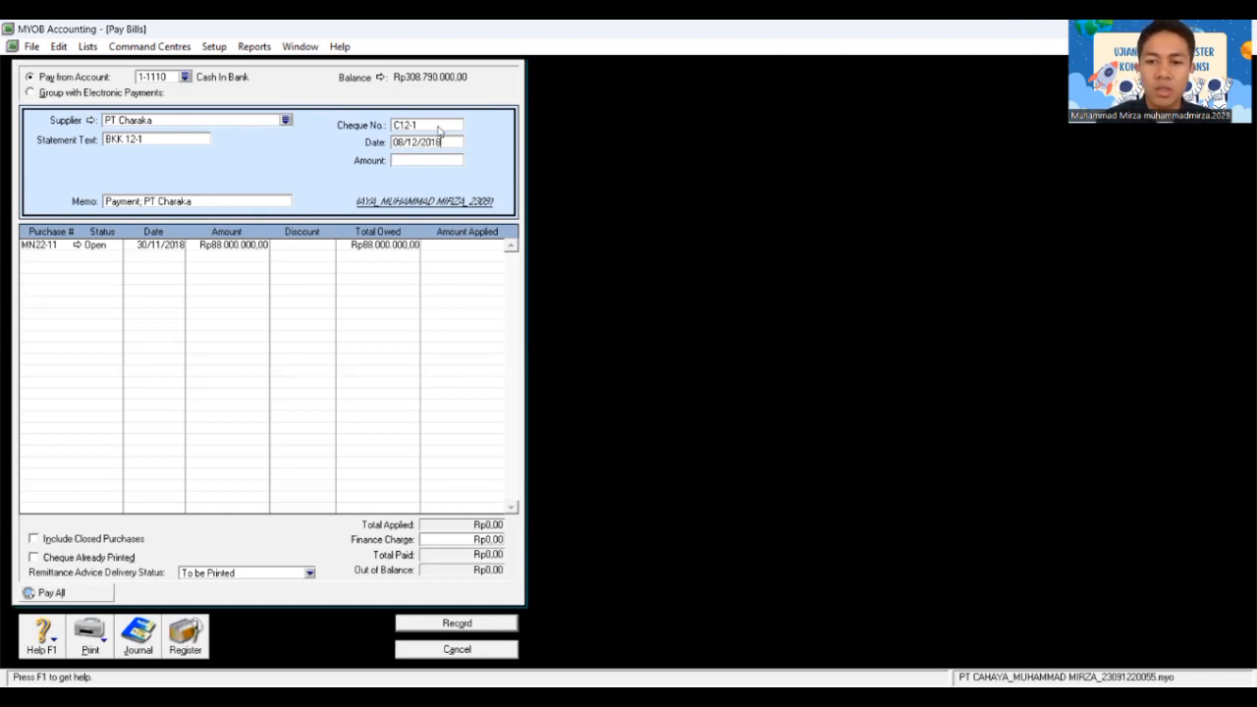
{"action": "key", "text": "Tab"}
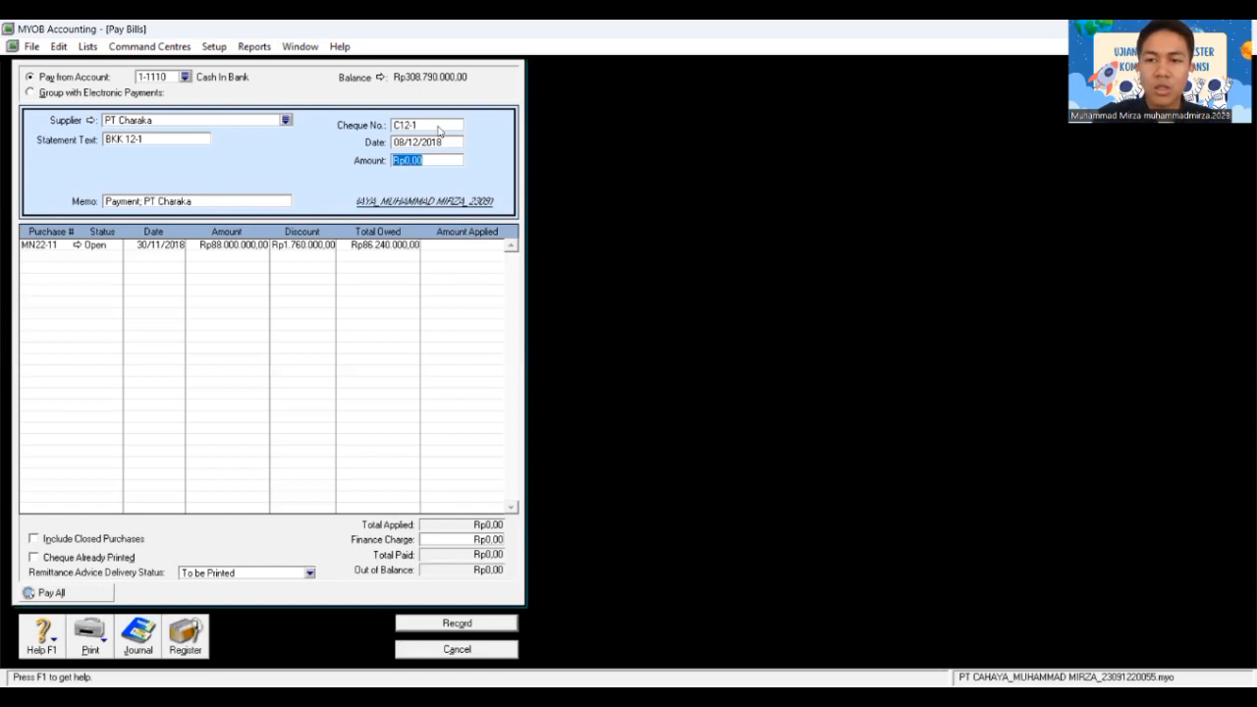
{"action": "type", "text": "8"}
{"action": "type", "text": "6"}
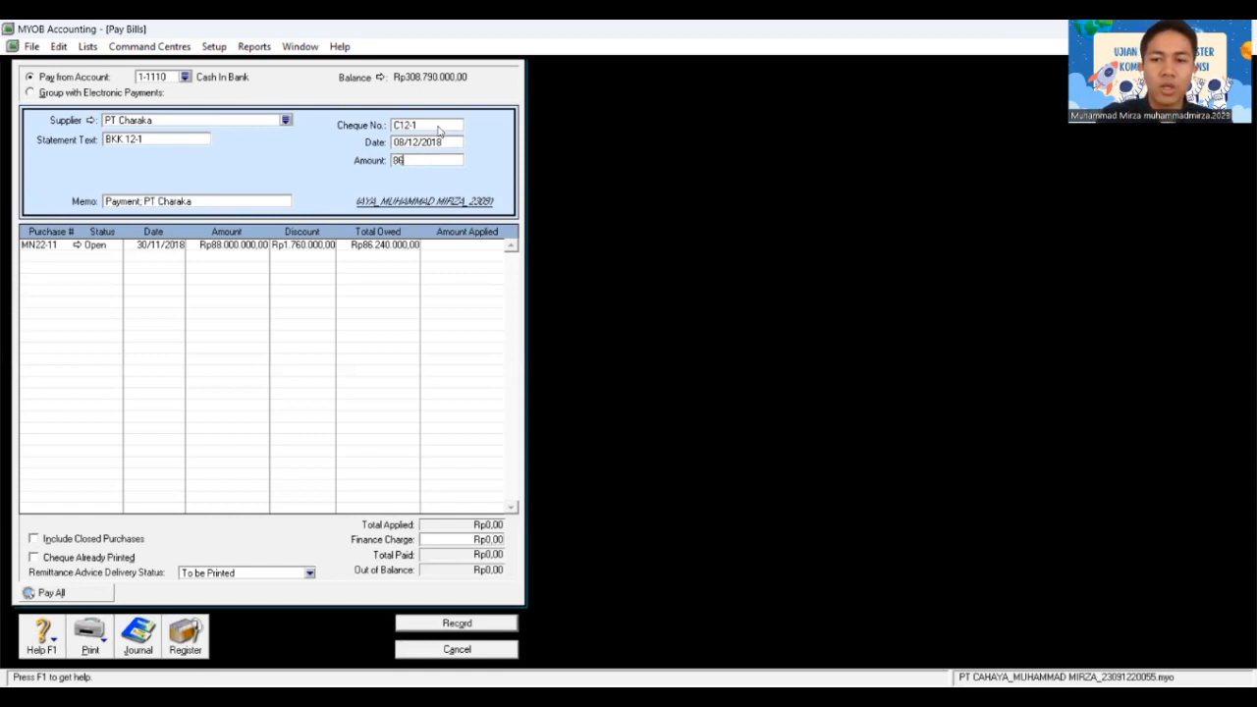
{"action": "type", "text": ".240"}
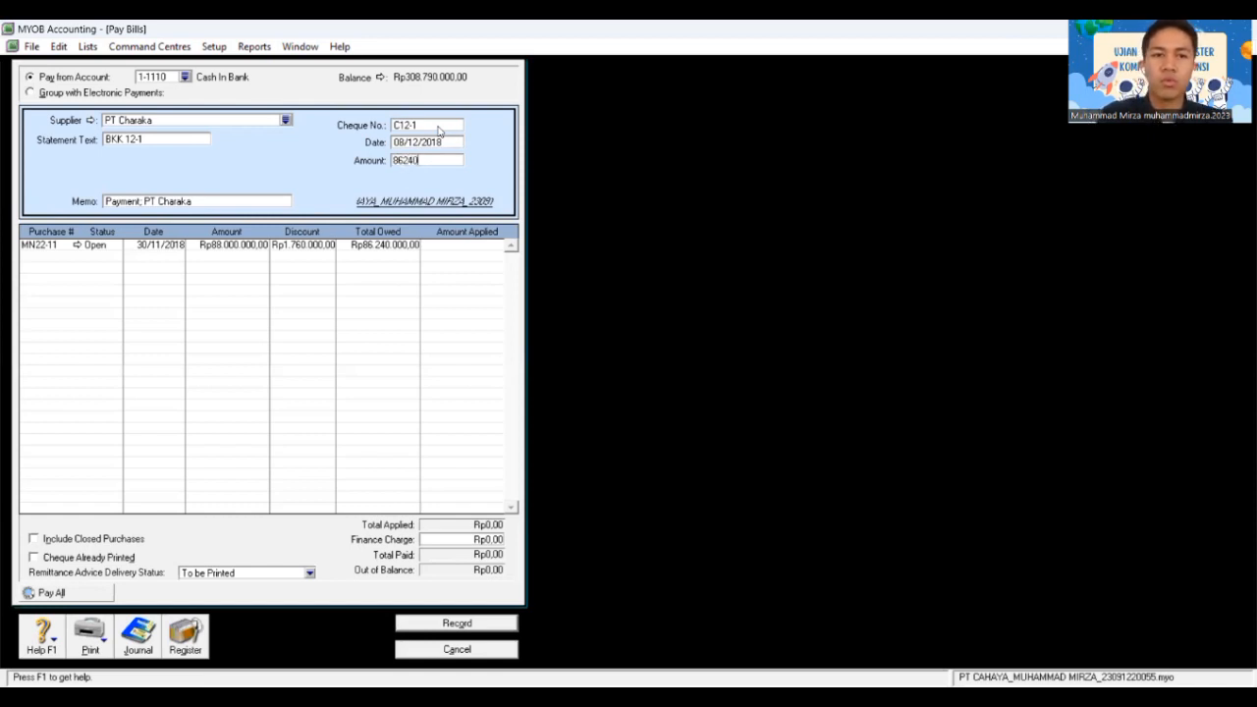
{"action": "type", "text": ".000"}
{"action": "key", "text": "Tab"}
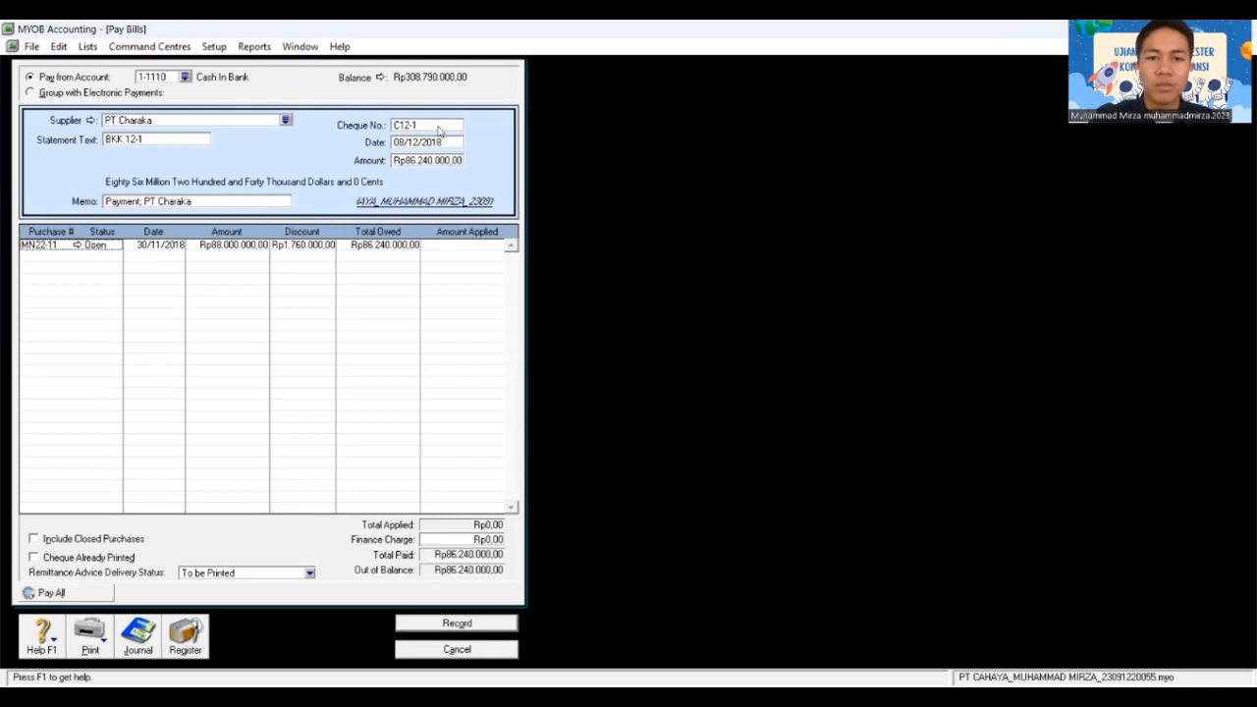
{"action": "key", "text": "Tab"}
{"action": "key", "text": "Tab"}
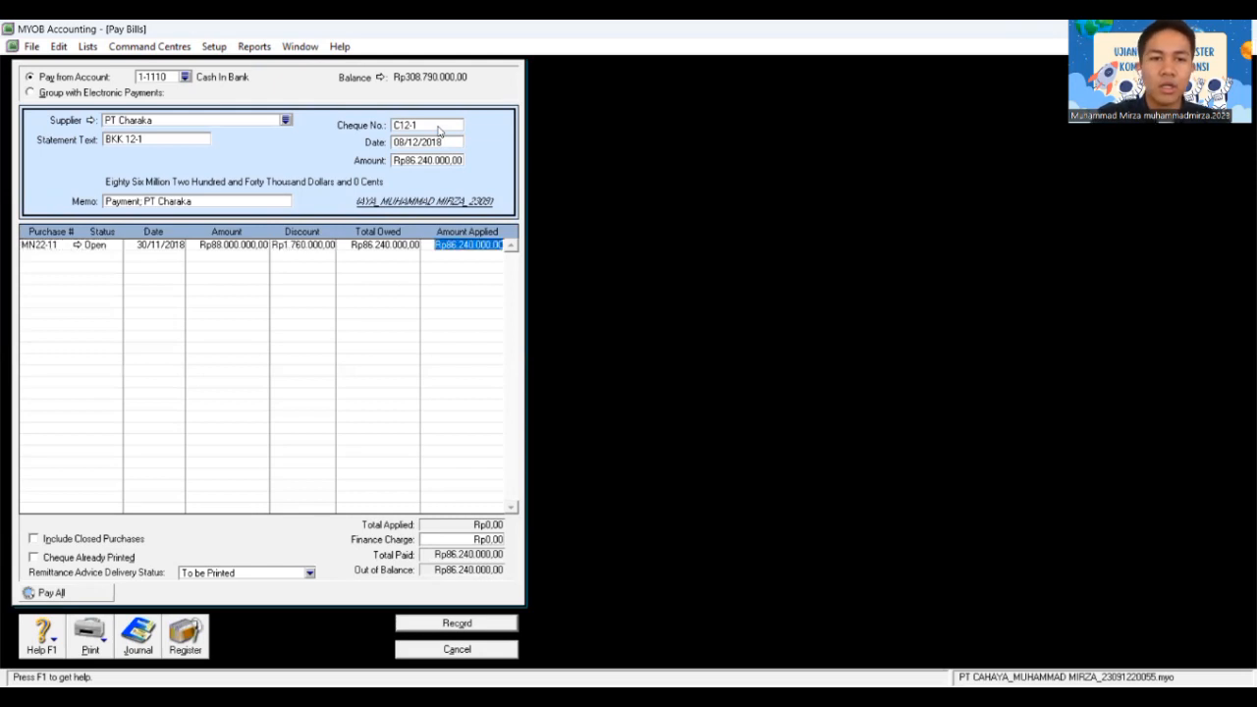
{"action": "key", "text": "Tab"}
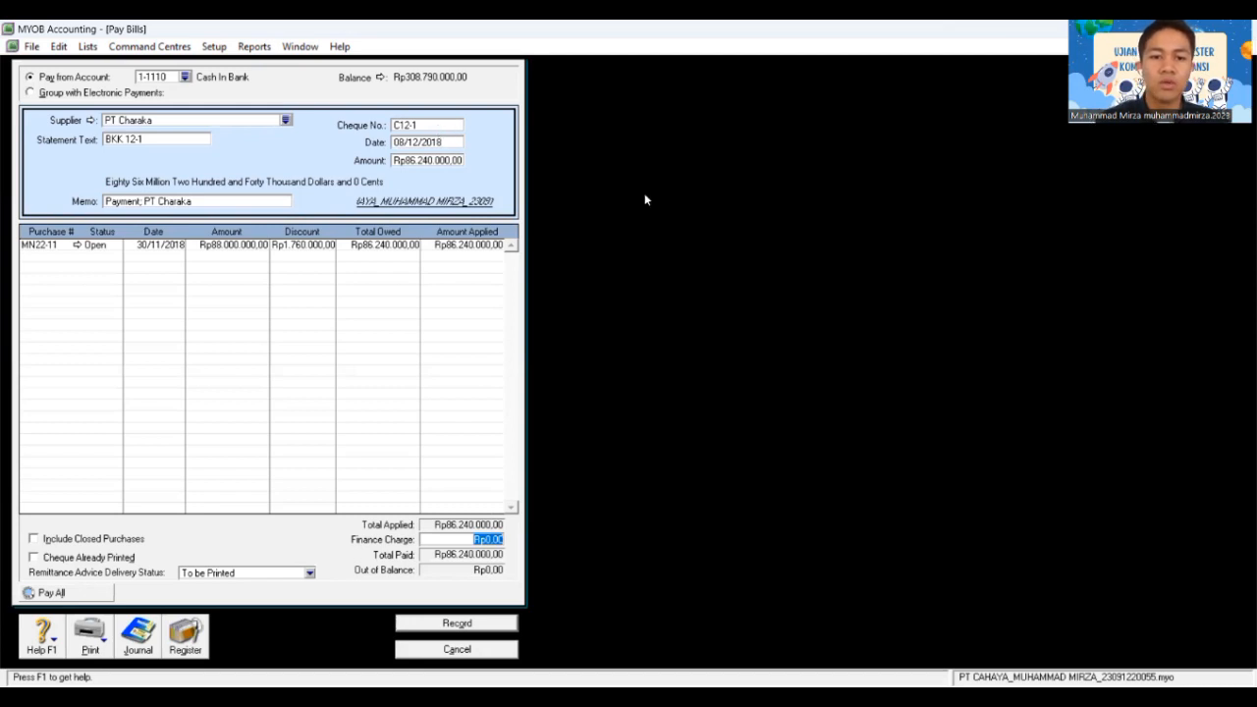
Step: Record the payment without printing and close the Pay Bills window
{"action": "left_click", "coordinate": [499, 623]}
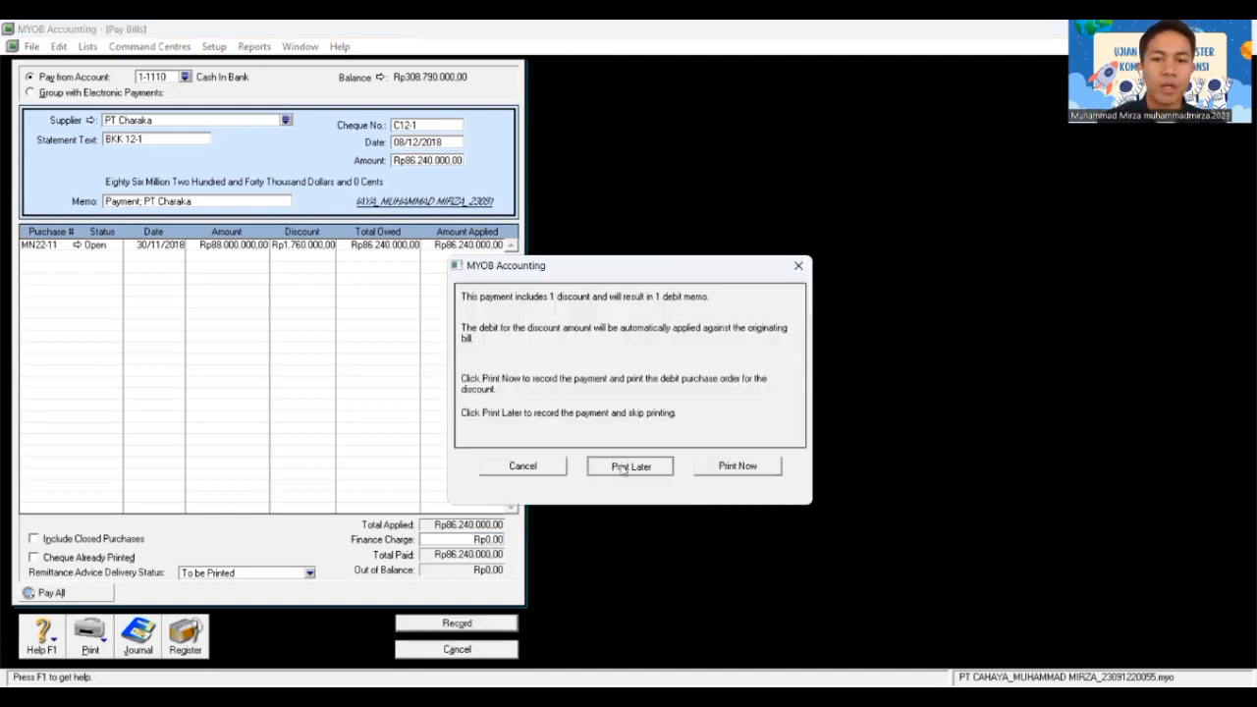
{"action": "left_click", "coordinate": [620, 468]}
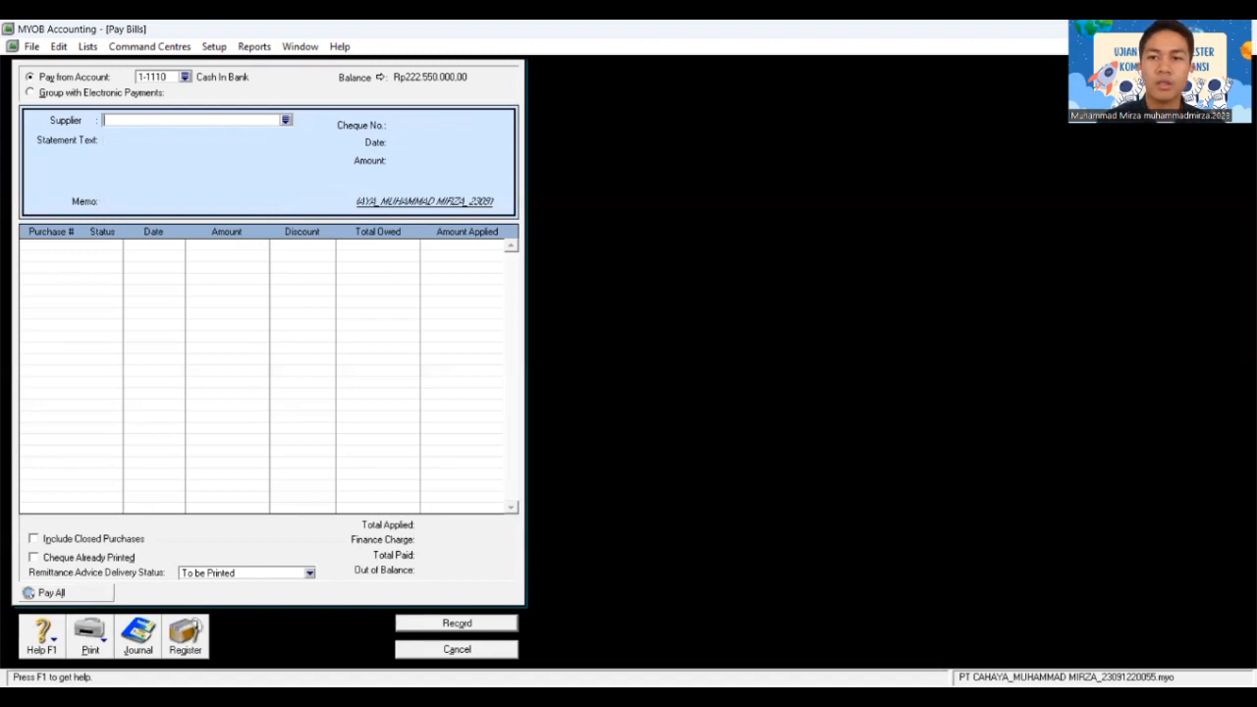
{"action": "key", "text": "Escape"}
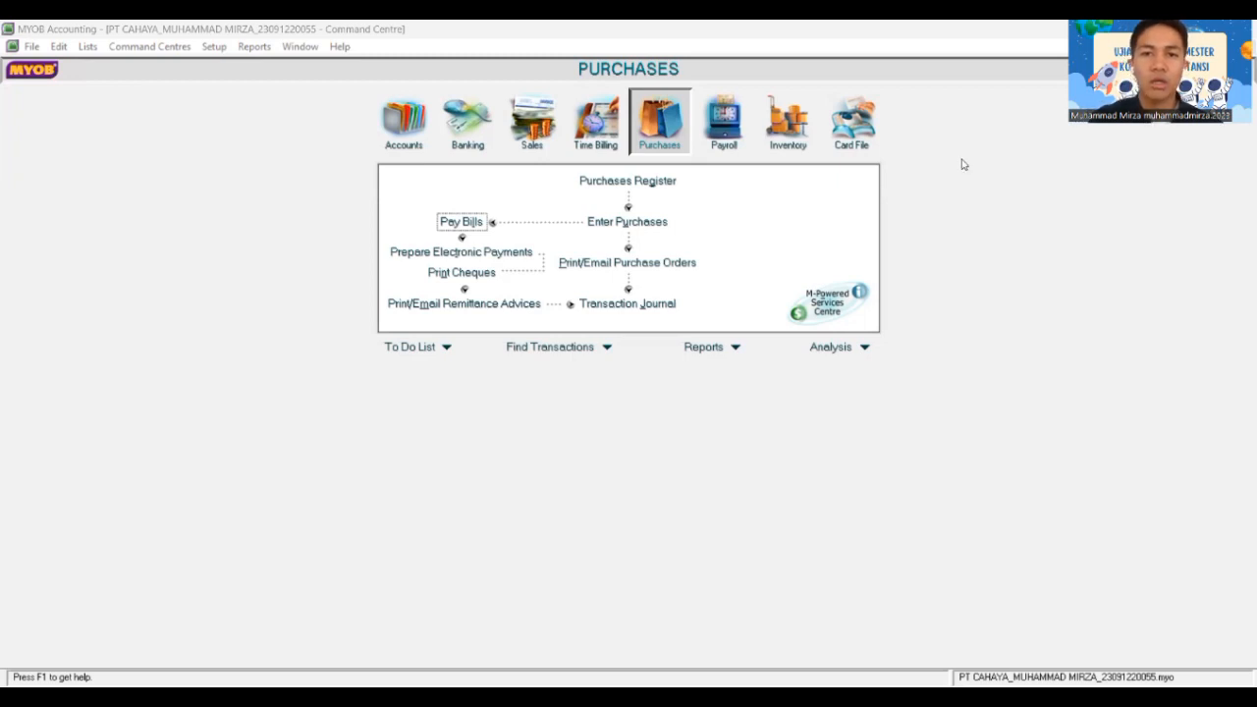
Step: Start a new sales invoice for customer Toko Bahana
{"action": "left_click", "coordinate": [534, 122]}
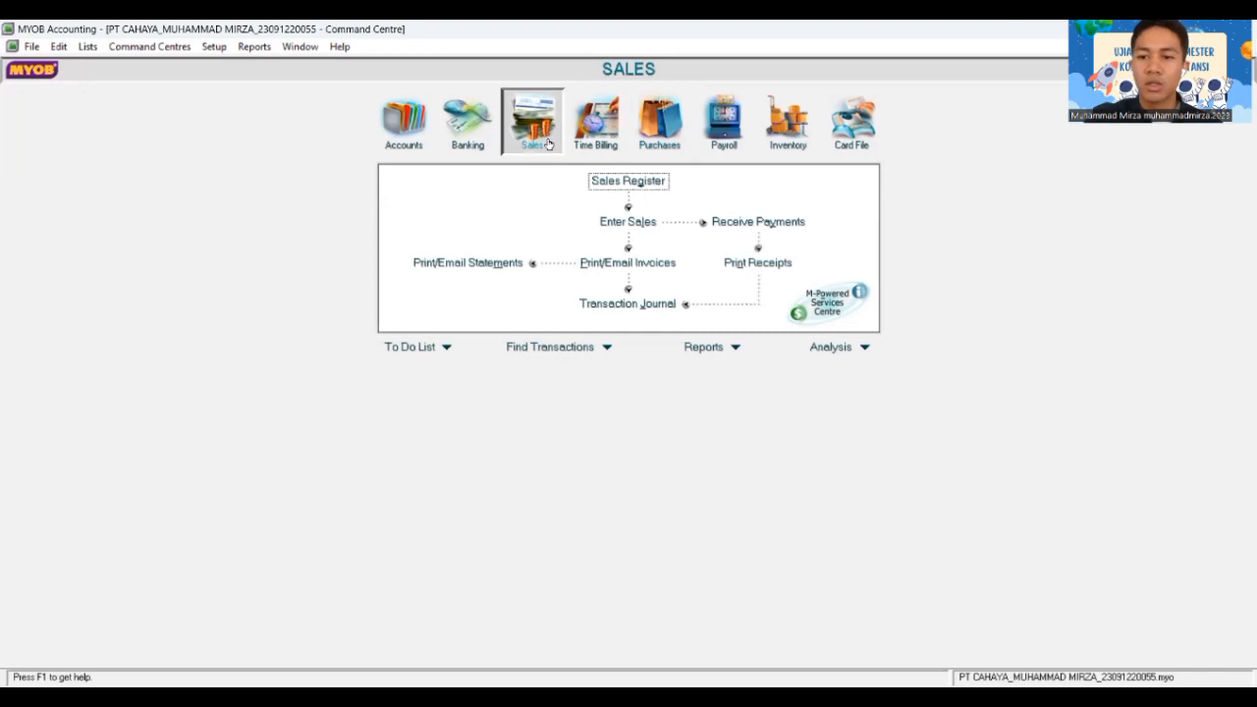
{"action": "left_click", "coordinate": [648, 223]}
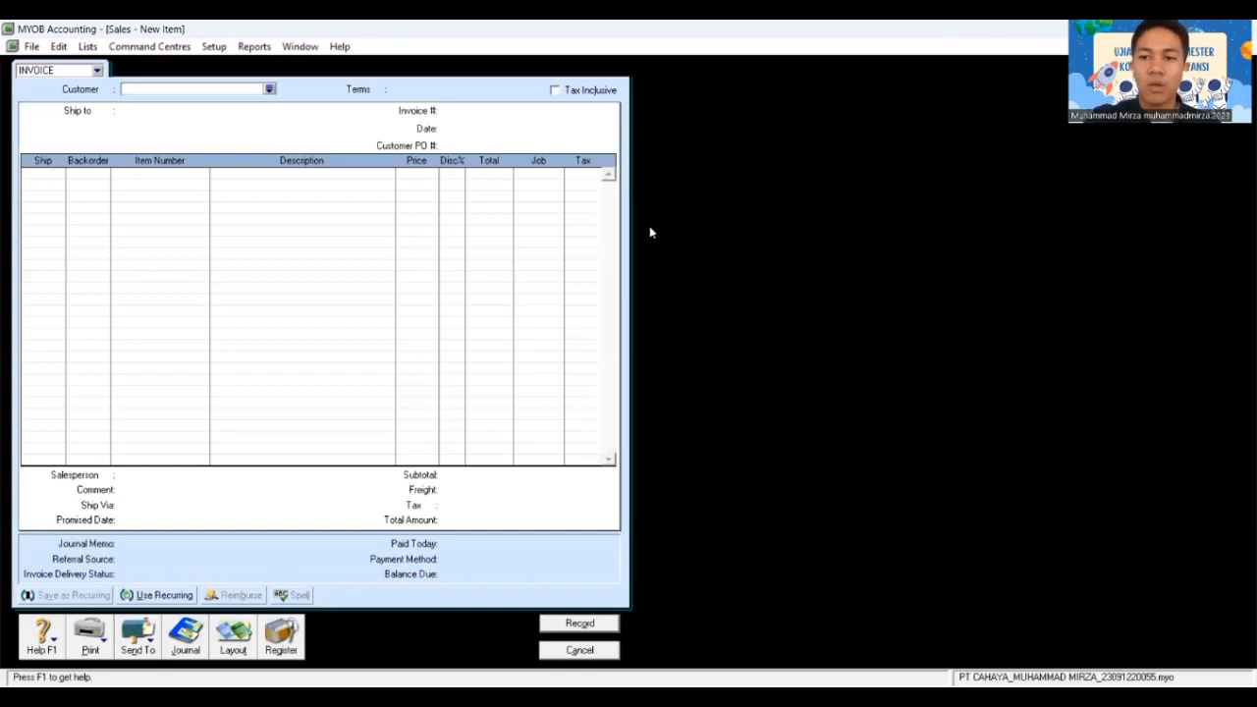
{"action": "left_click", "coordinate": [269, 89]}
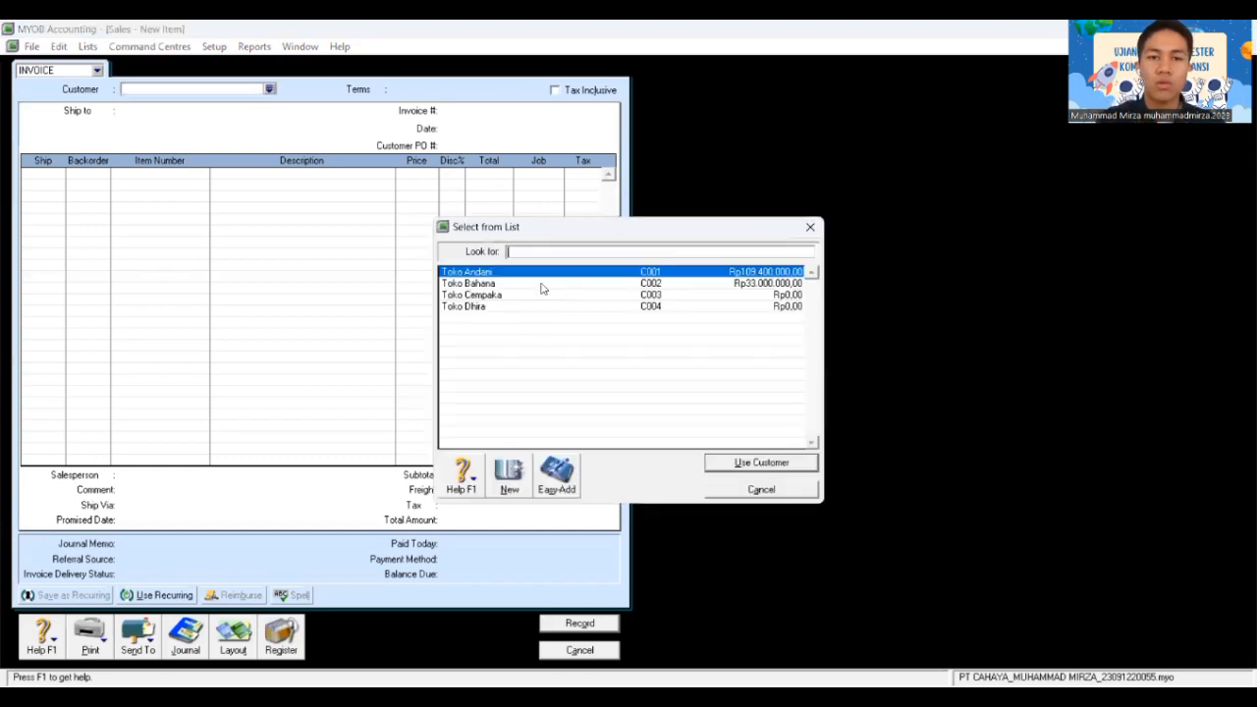
{"action": "left_click", "coordinate": [544, 284]}
{"action": "left_click", "coordinate": [752, 462]}
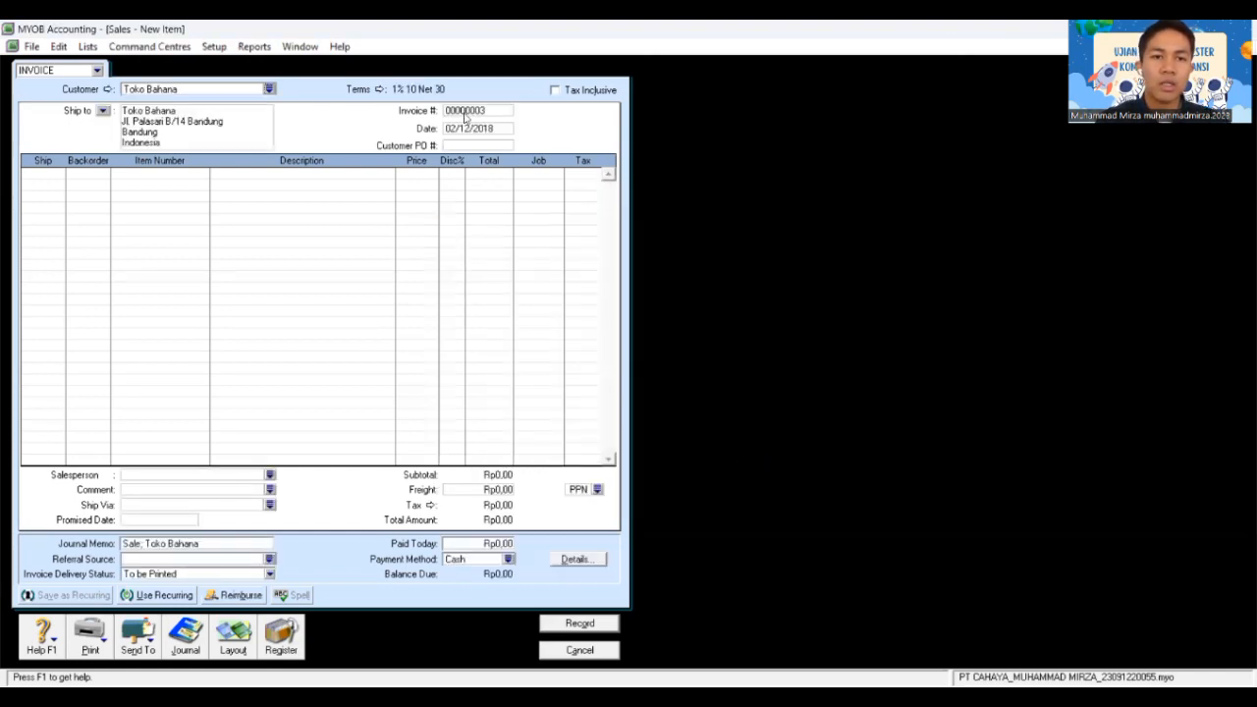
Step: Set invoice number FPJ12-2 and date 08/12/2018, and fill in the customer PO number
{"action": "left_click", "coordinate": [482, 112]}
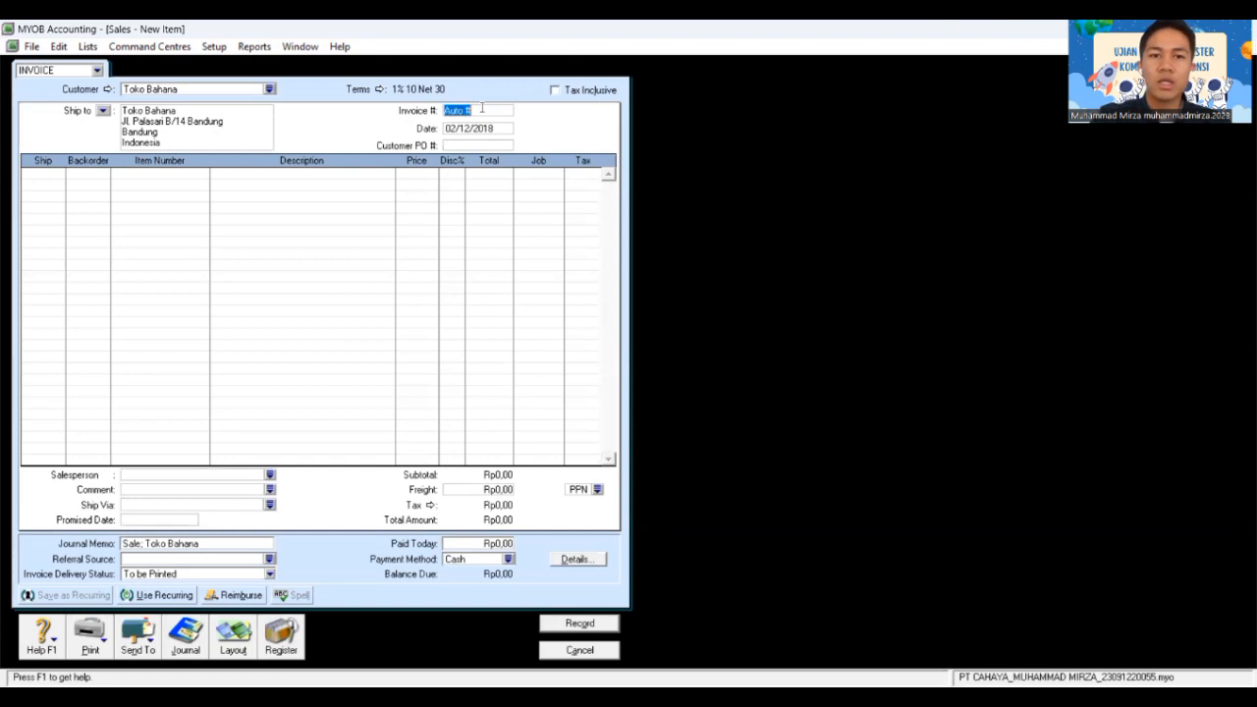
{"action": "type", "text": "F"}
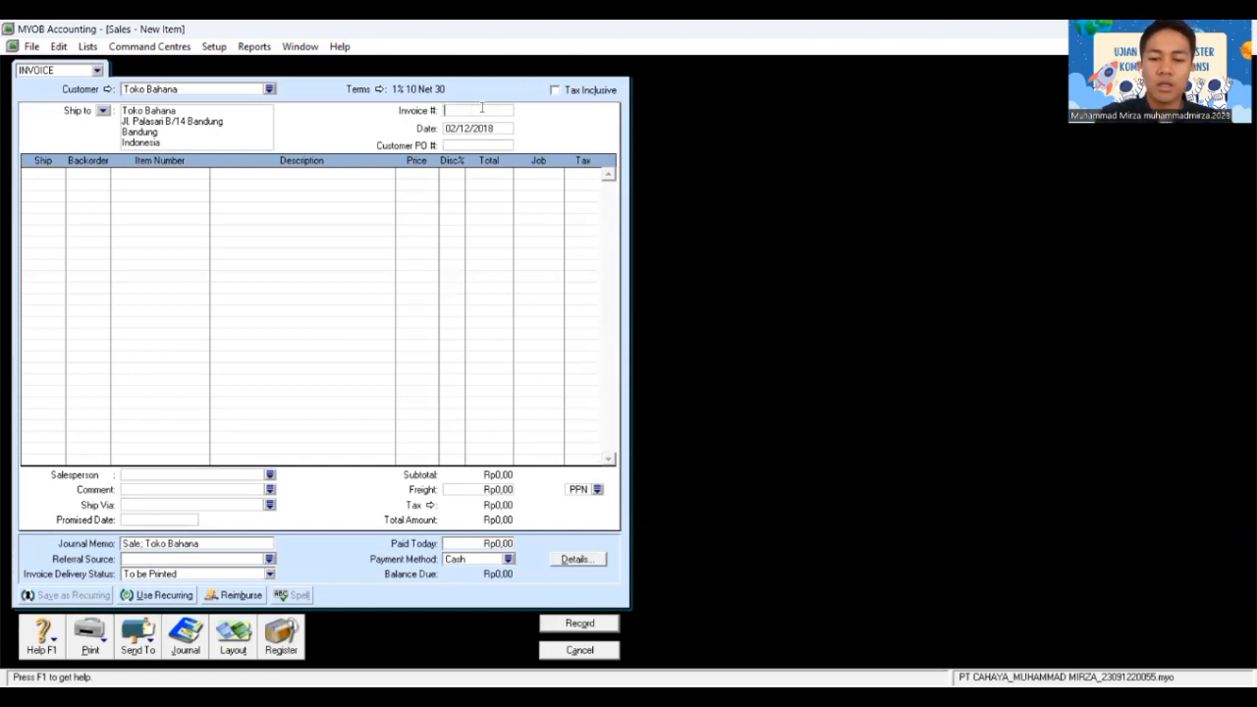
{"action": "type", "text": "P"}
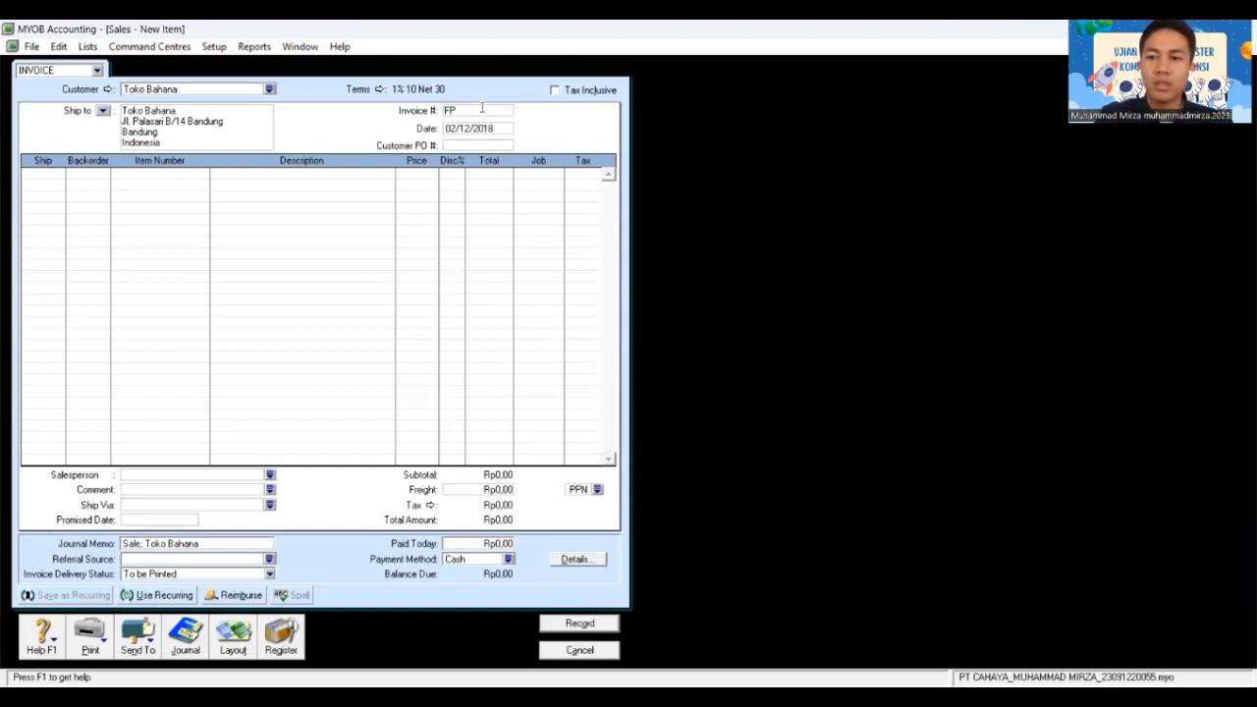
{"action": "type", "text": "J12"}
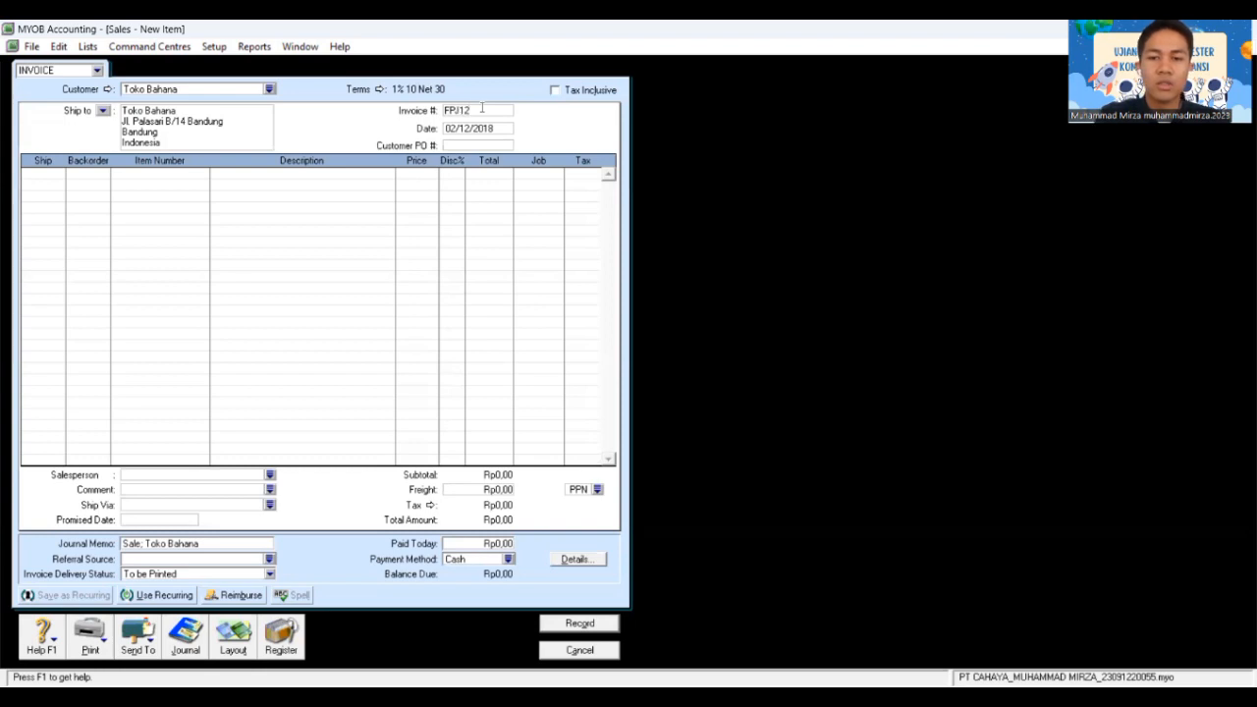
{"action": "type", "text": "-2"}
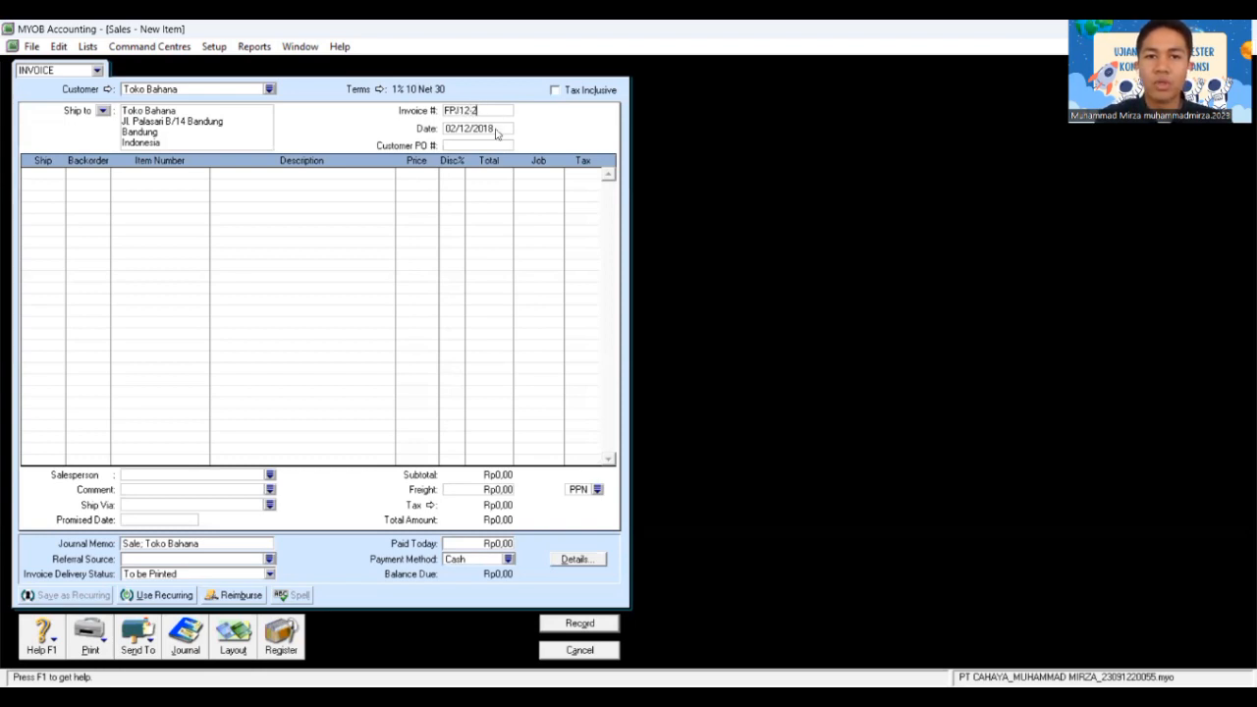
{"action": "left_click", "coordinate": [496, 129]}
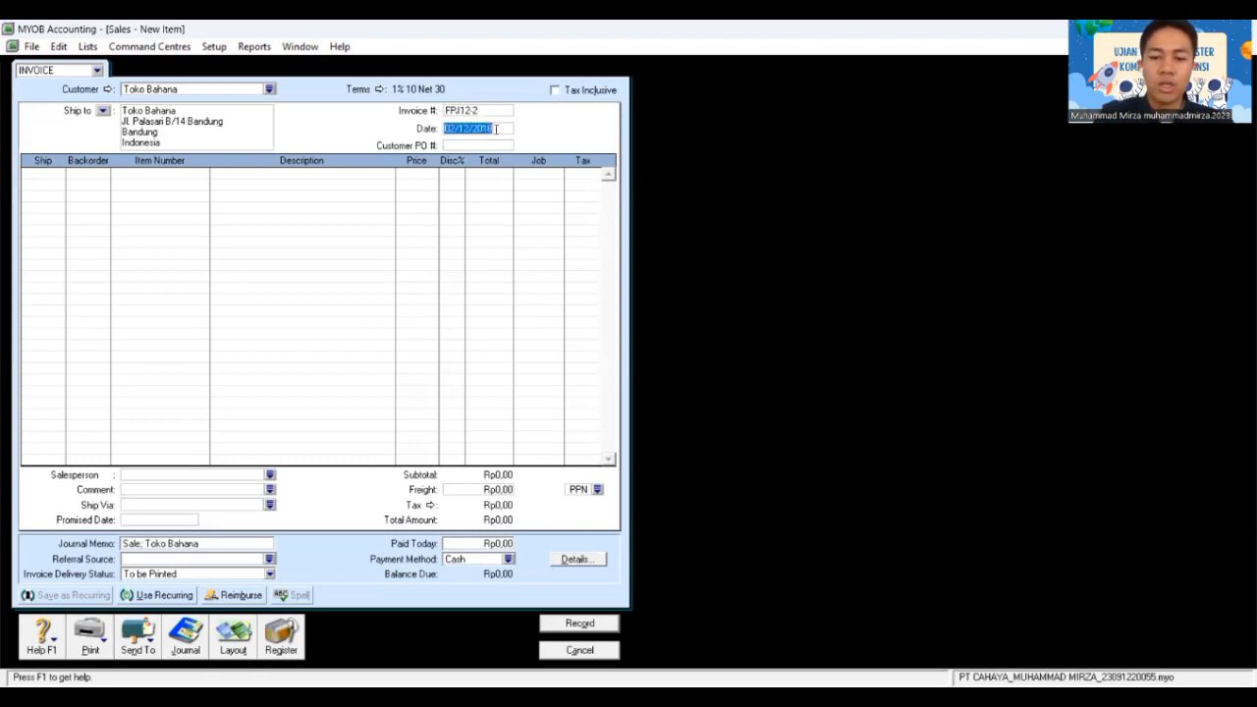
{"action": "type", "text": "08/12/2"}
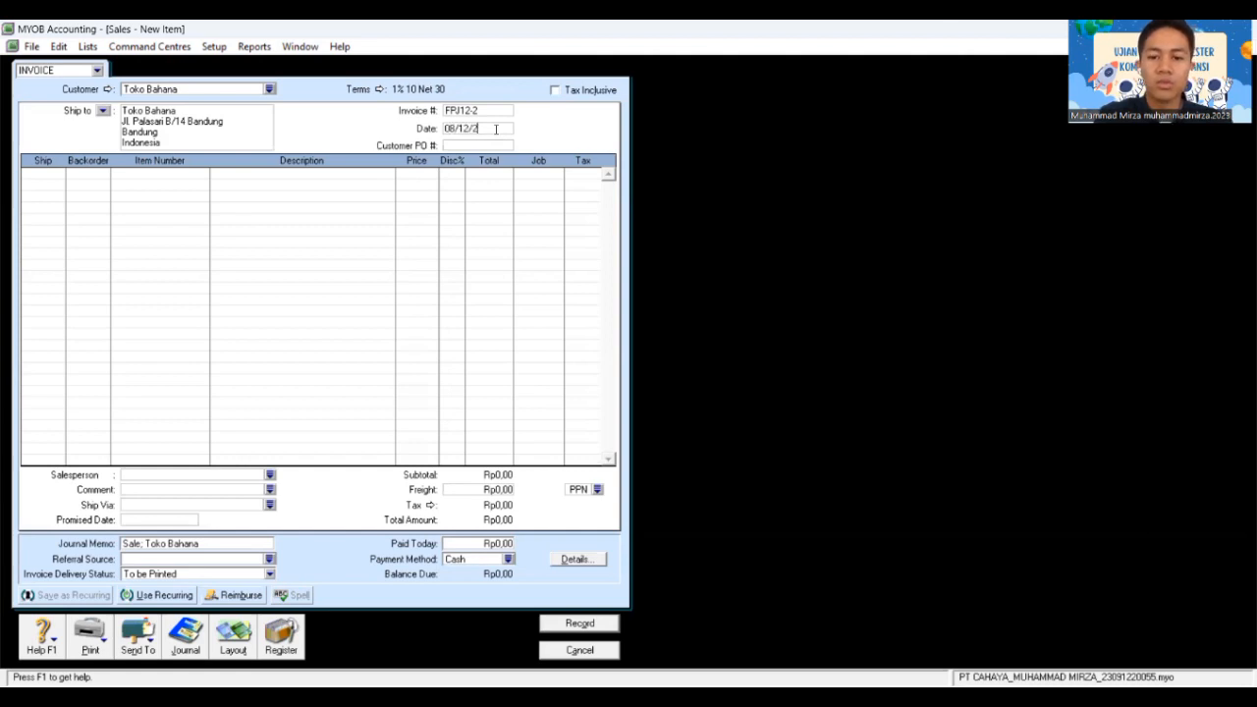
{"action": "type", "text": "018"}
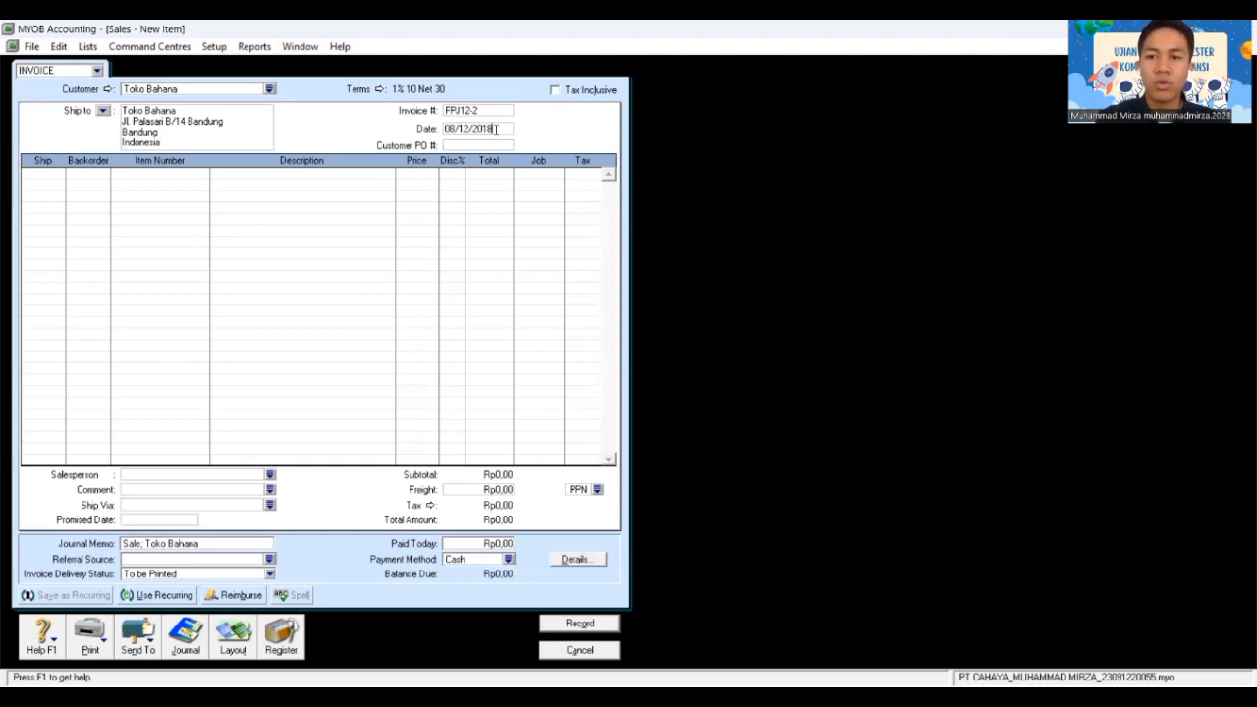
{"action": "key", "text": "Tab"}
{"action": "type", "text": "0"}
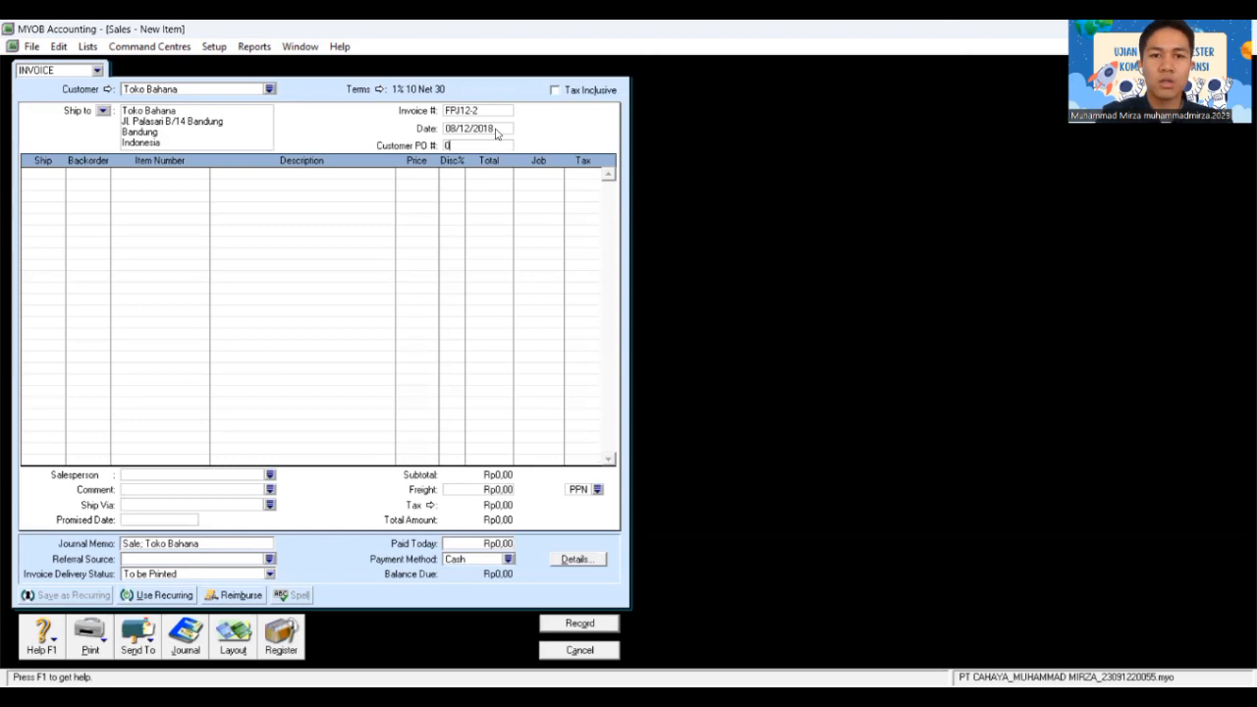
{"action": "type", "text": "10"}
{"action": "key", "text": "Tab"}
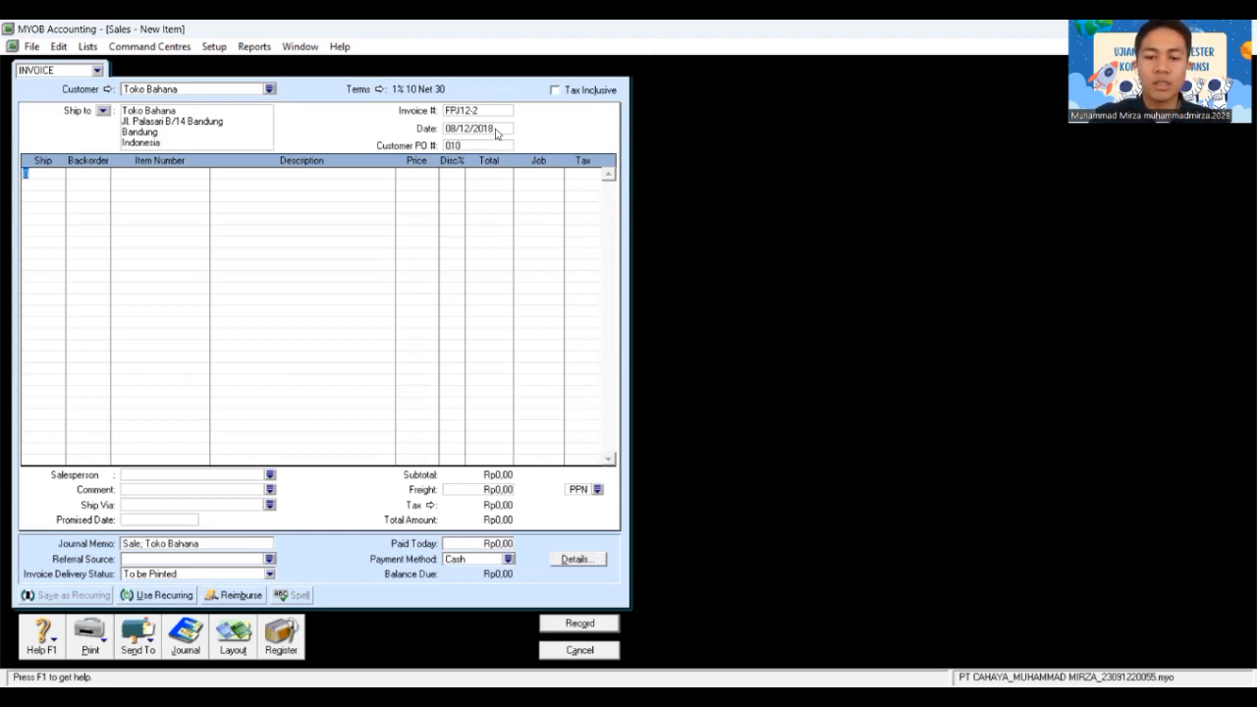
Step: Add a first line of 8 Accu-Check (AU-N06) at 1.600.000
{"action": "type", "text": "8"}
{"action": "key", "text": "Tab"}
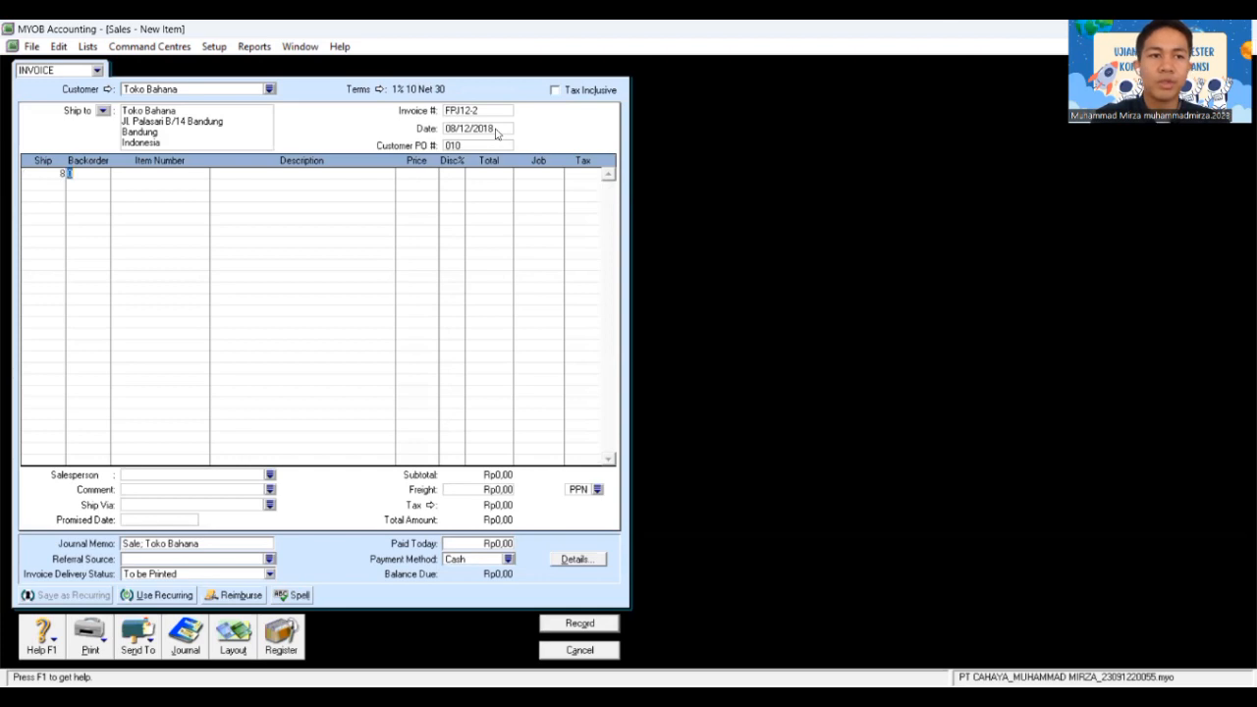
{"action": "key", "text": "Tab"}
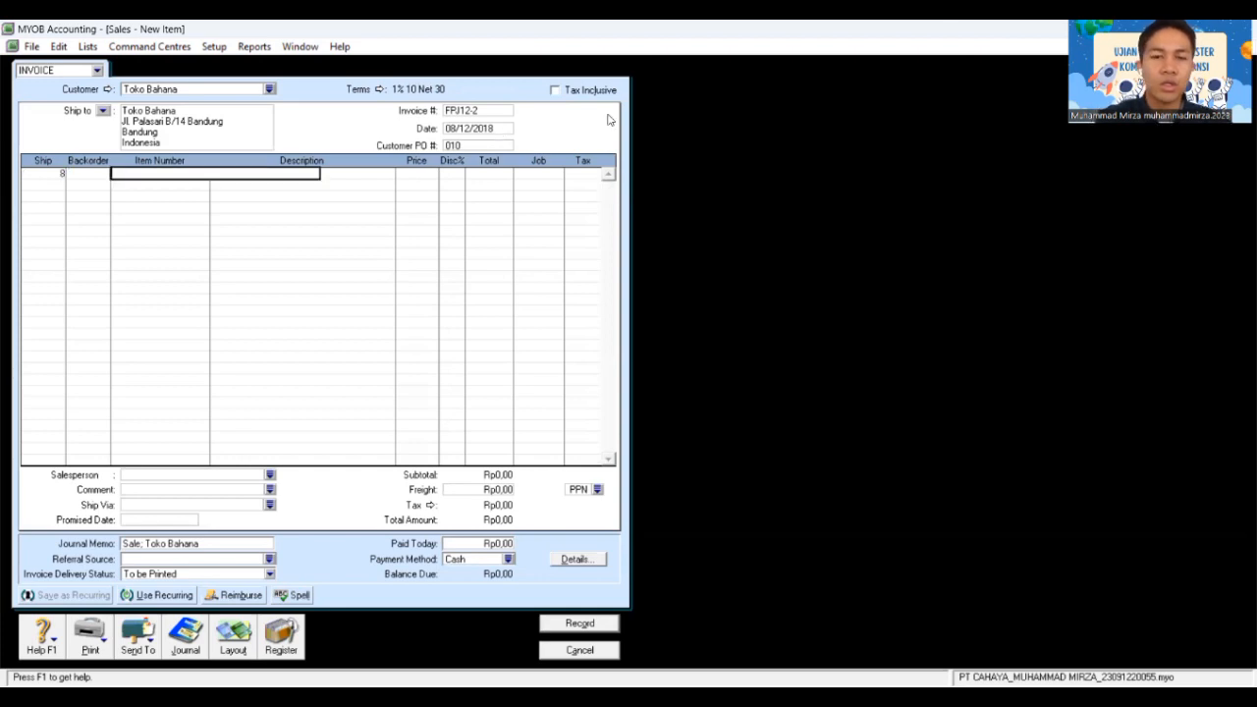
{"action": "key", "text": "Tab"}
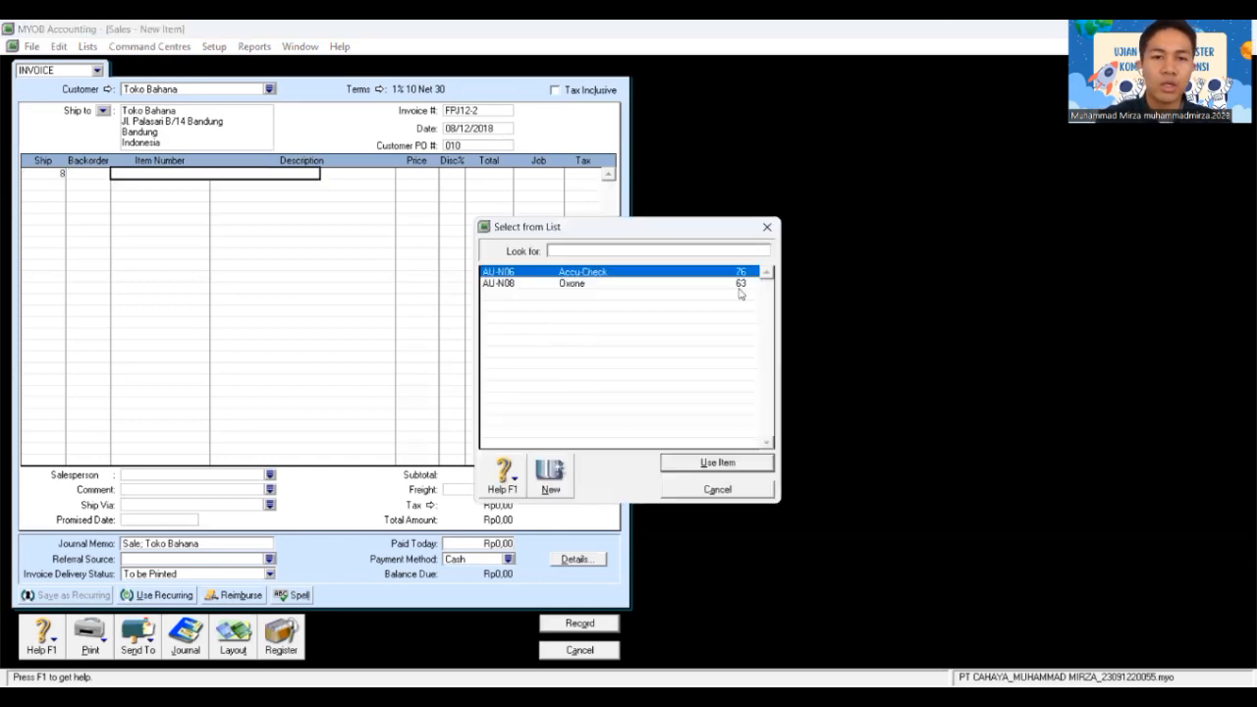
{"action": "left_click", "coordinate": [717, 462]}
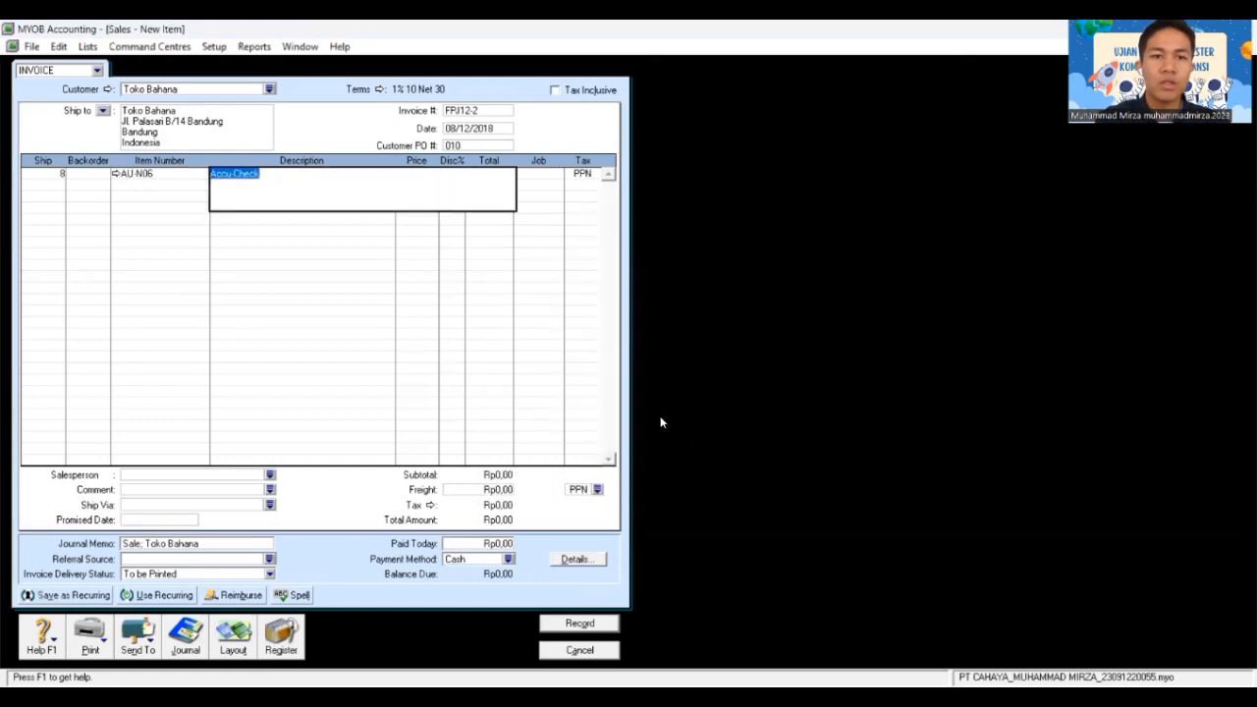
{"action": "key", "text": "Tab"}
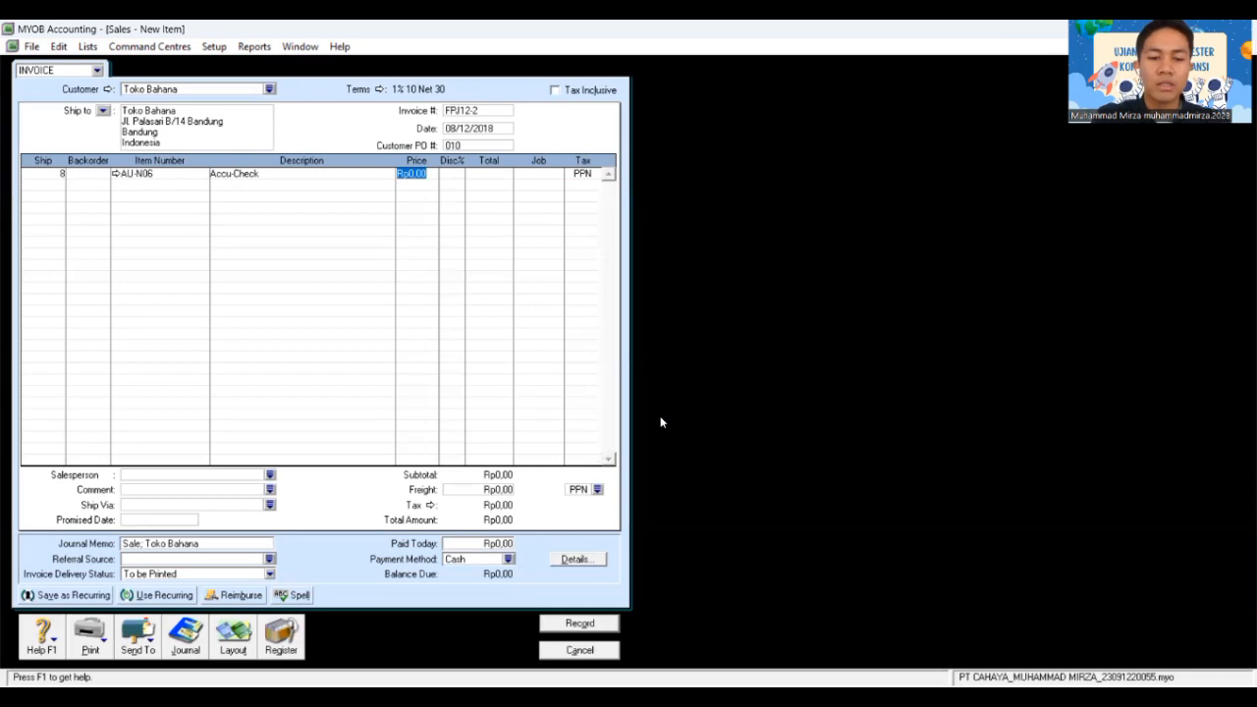
{"action": "type", "text": "1600"}
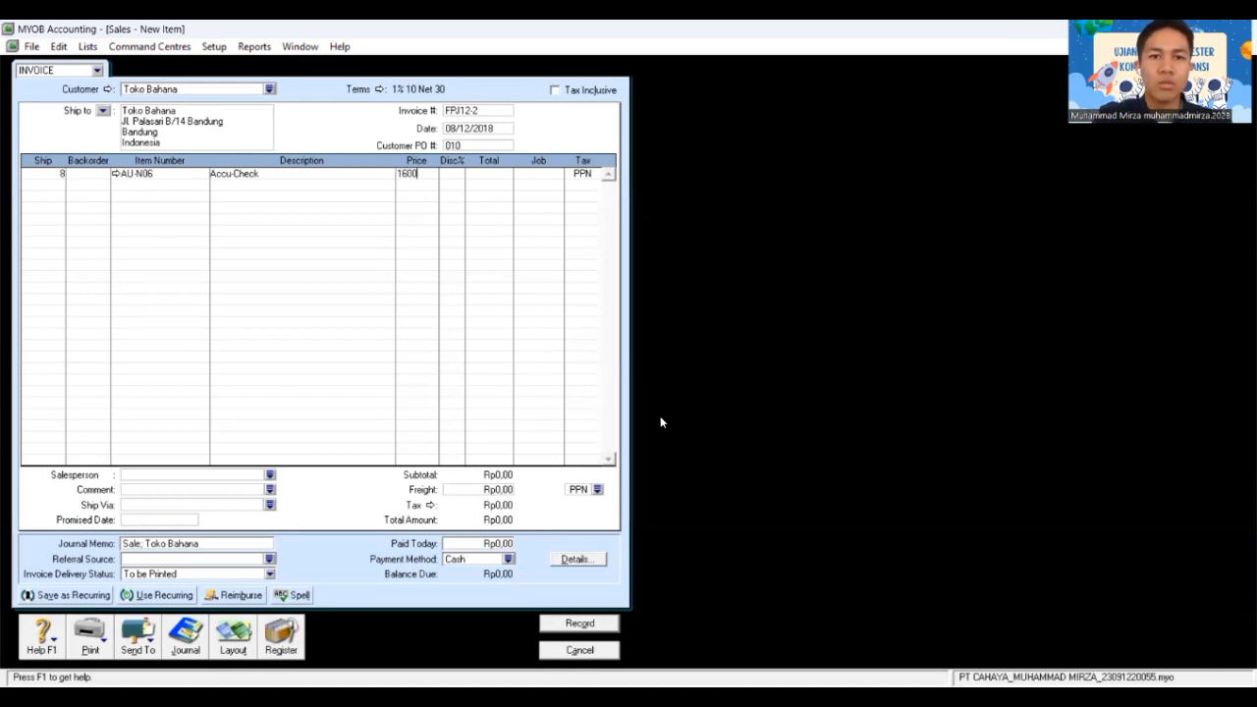
{"action": "type", "text": "000"}
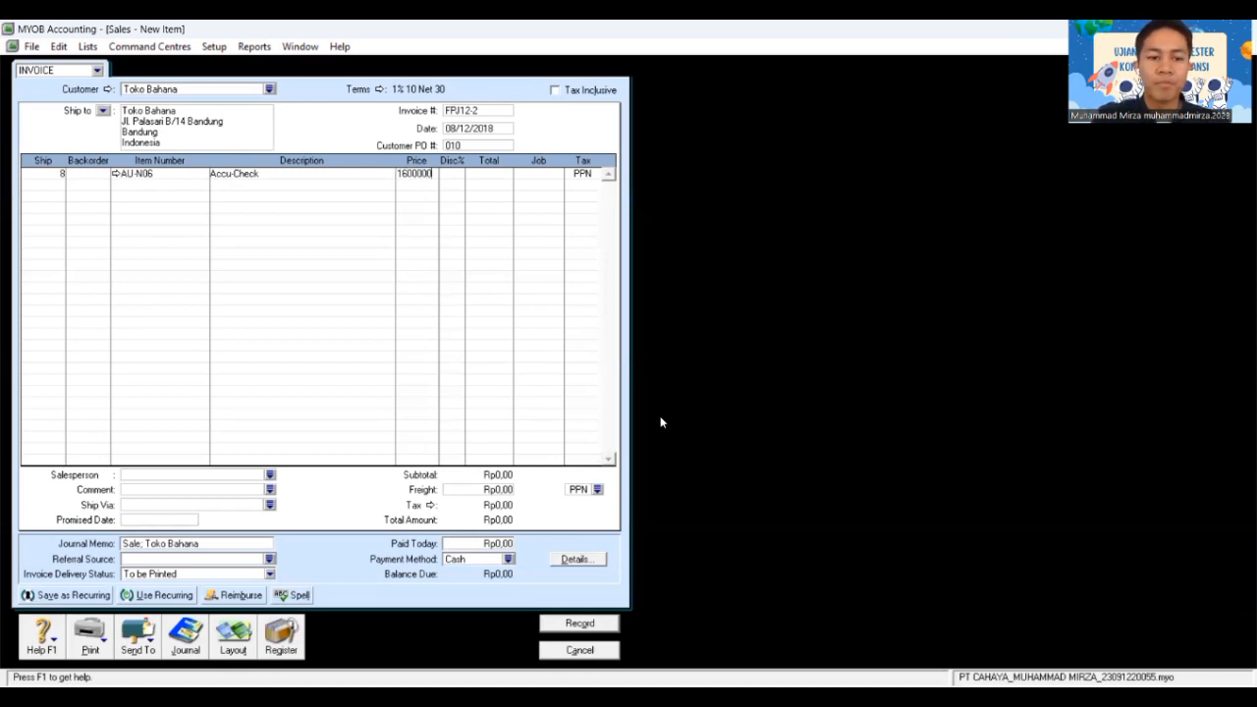
{"action": "key", "text": "Tab"}
{"action": "key", "text": "Tab"}
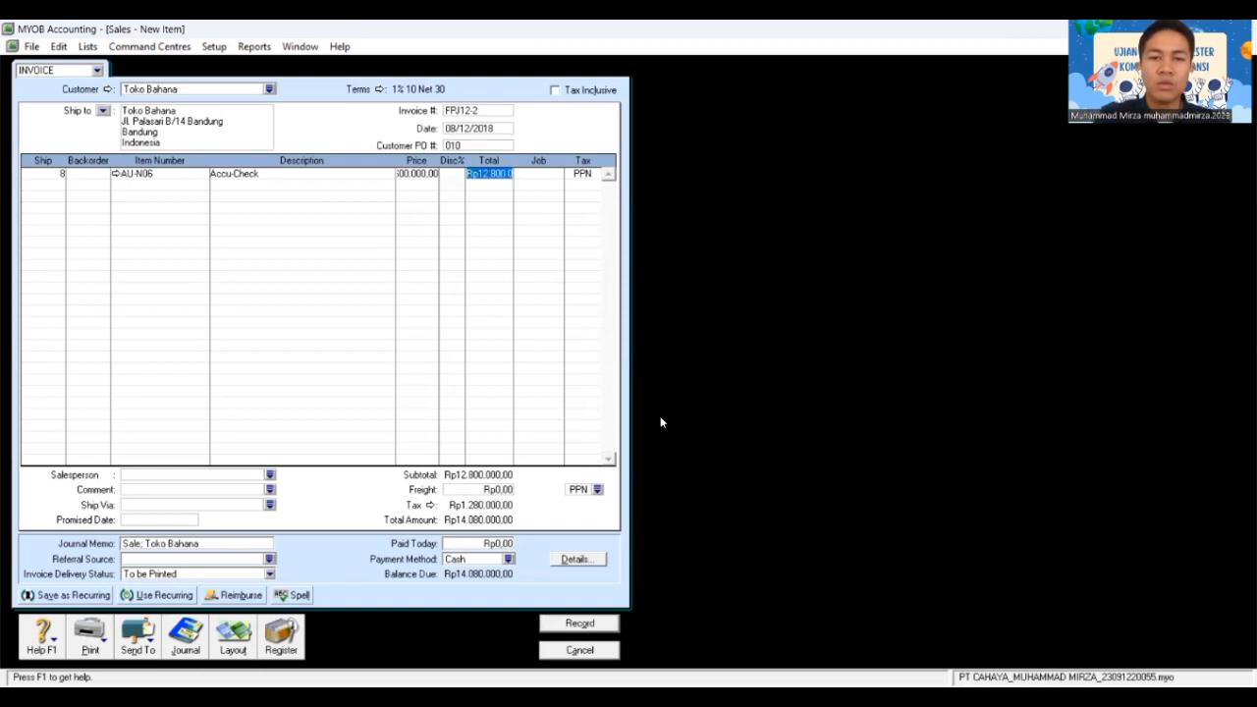
{"action": "key", "text": "Tab"}
{"action": "key", "text": "Tab"}
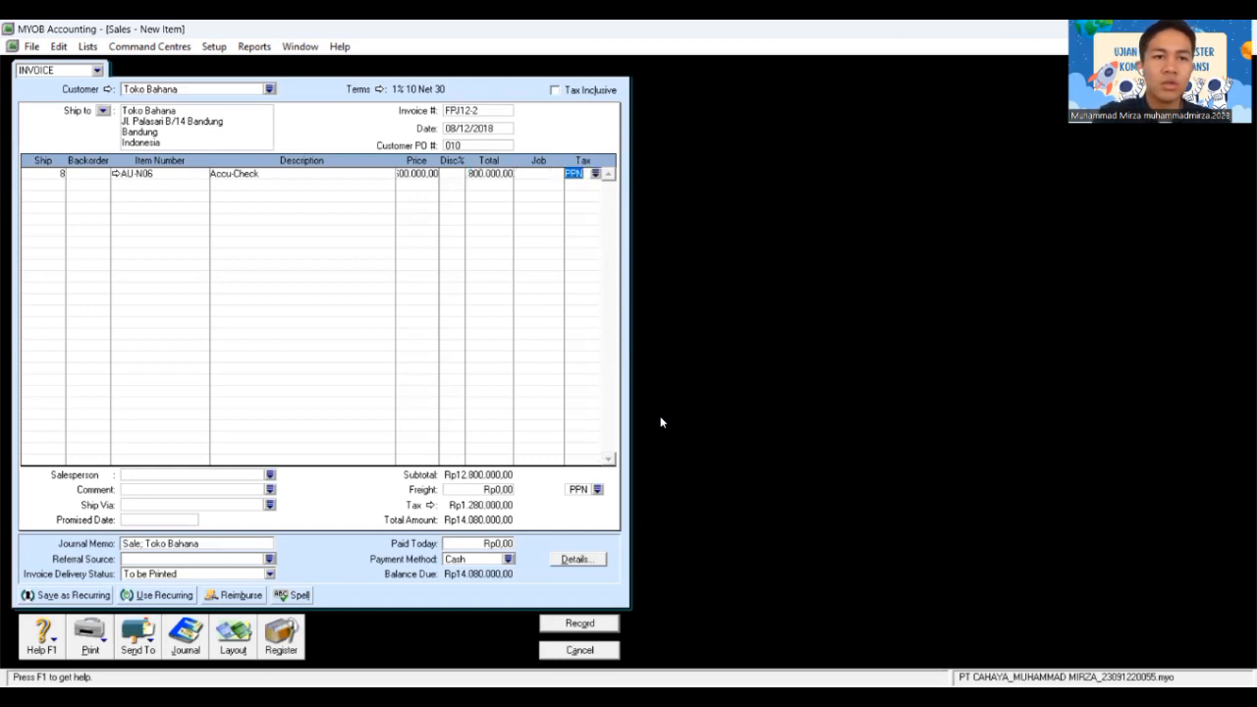
Step: Add a second line of 8 Oxone (AU-N08) at 1.800.000
{"action": "key", "text": "Tab"}
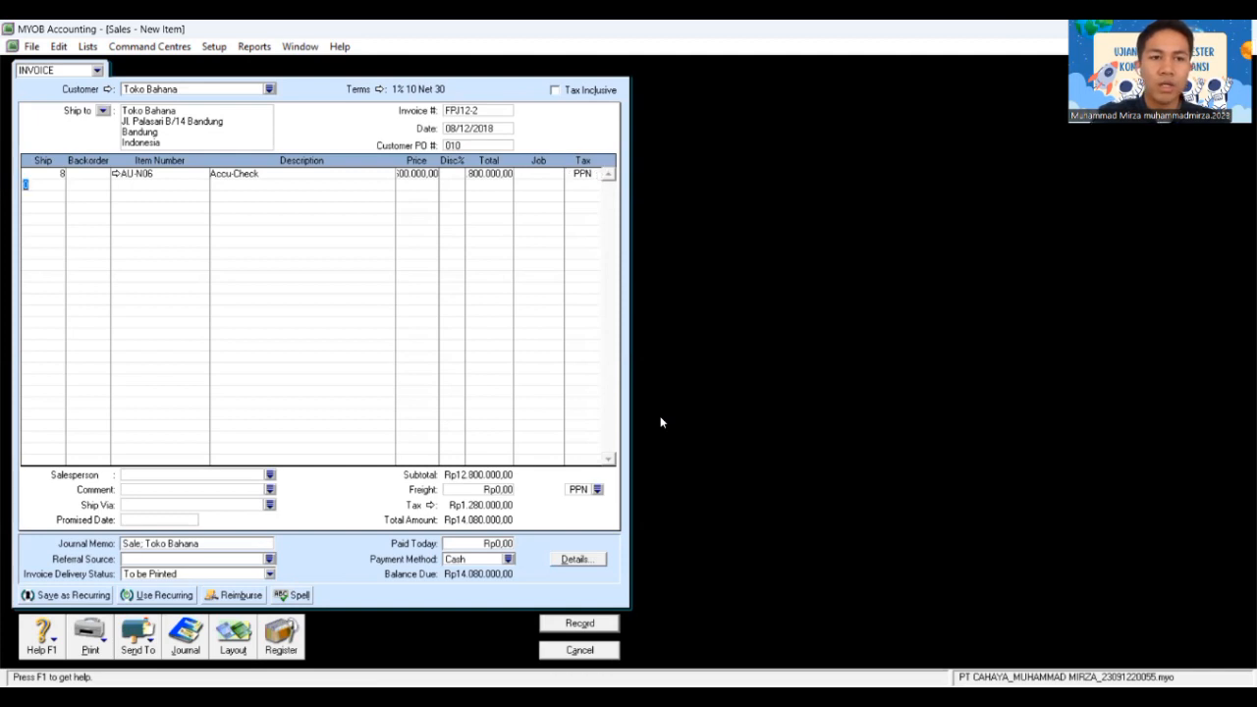
{"action": "type", "text": "8"}
{"action": "key", "text": "Tab"}
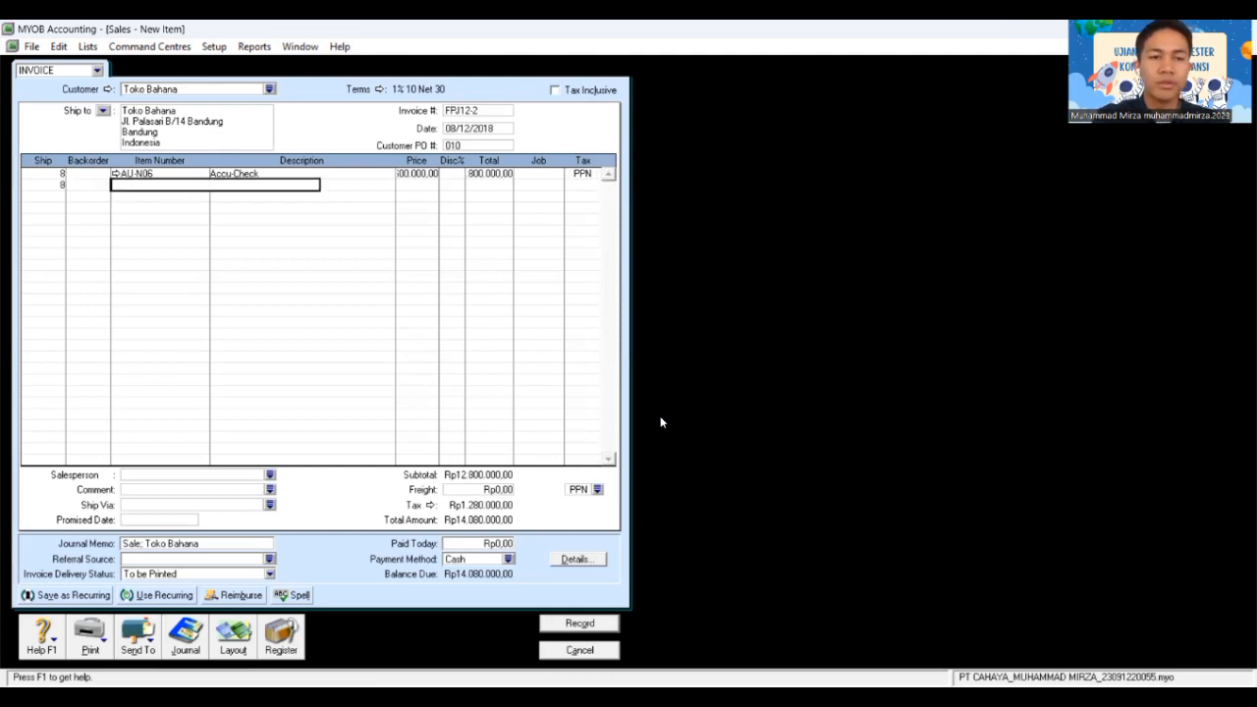
{"action": "key", "text": "Tab"}
{"action": "type", "text": "AU-N08"}
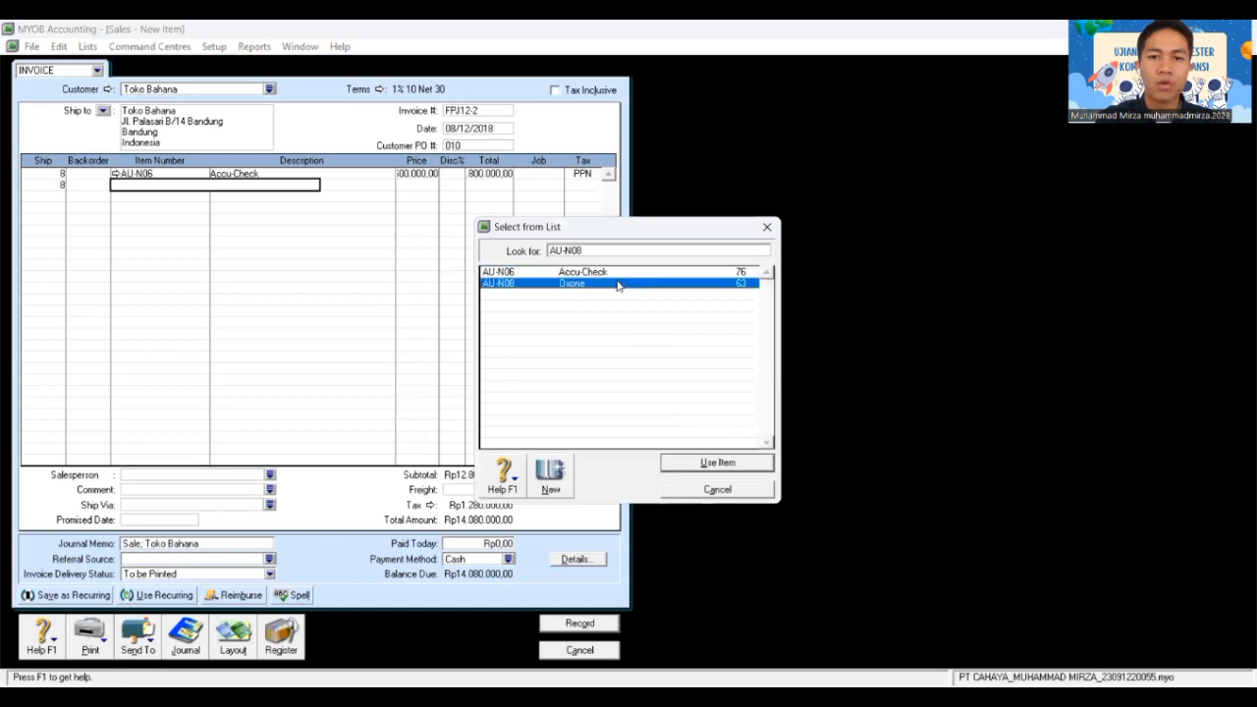
{"action": "left_click", "coordinate": [749, 456]}
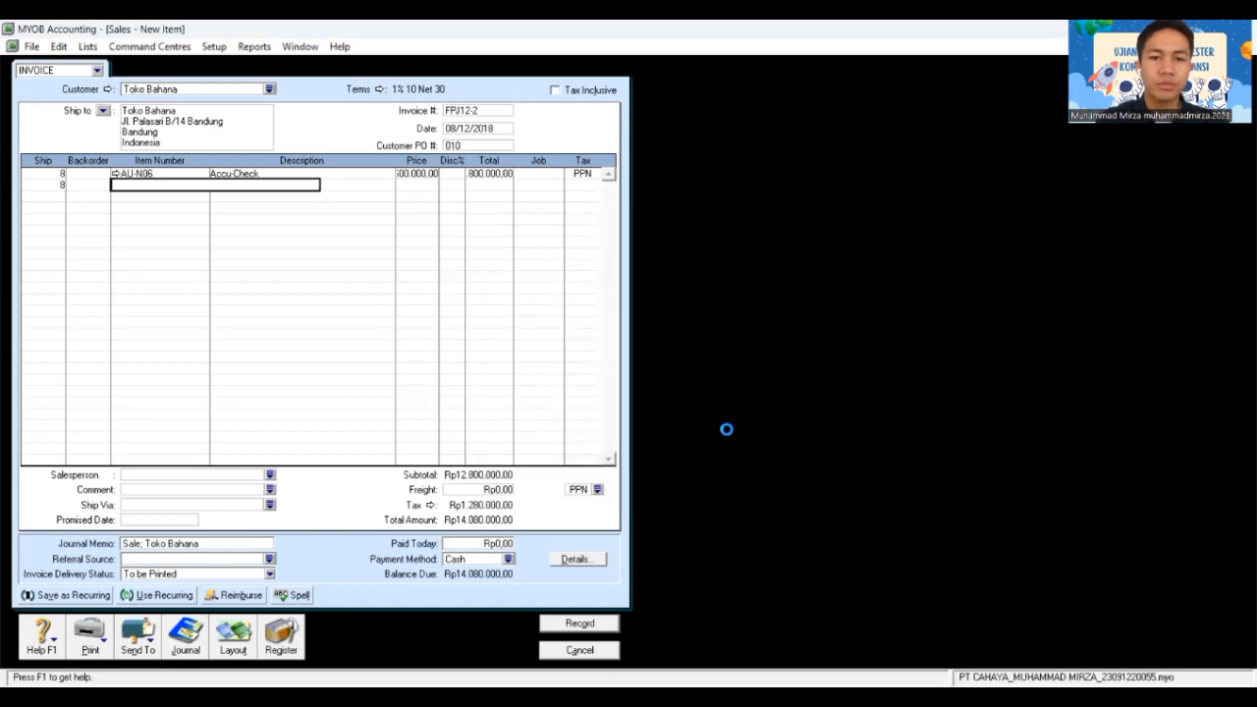
{"action": "key", "text": "Tab"}
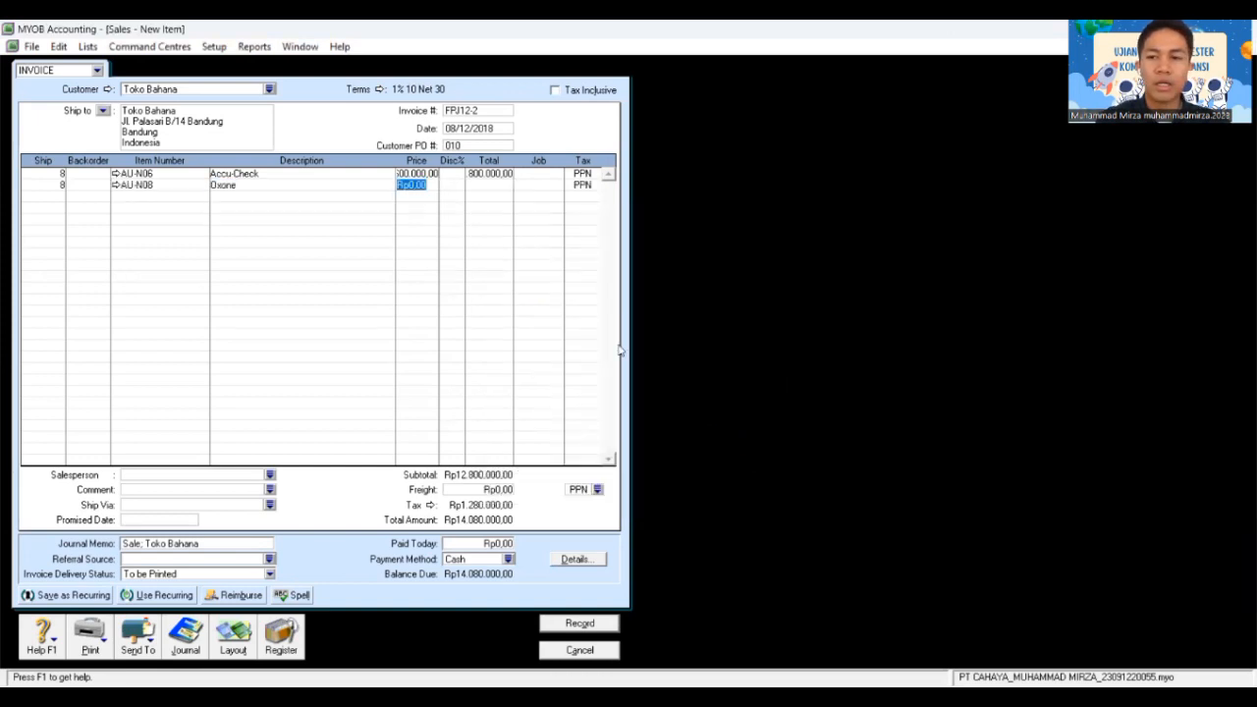
{"action": "type", "text": "1800"}
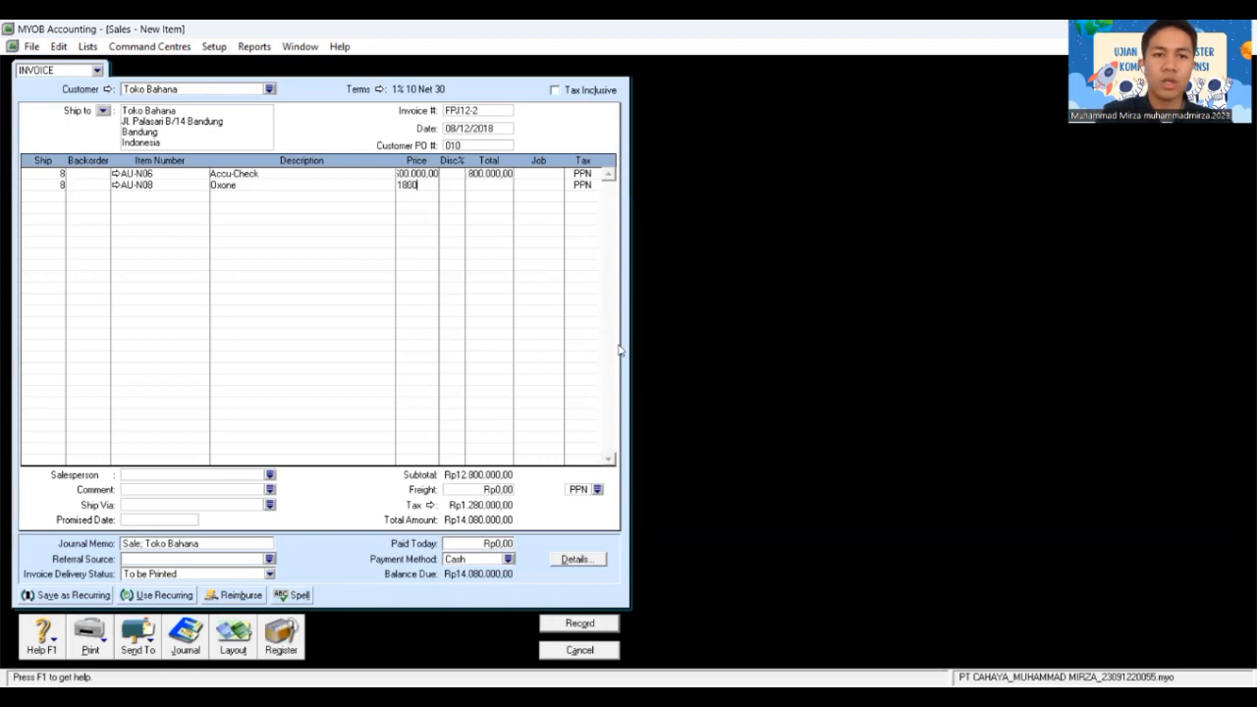
{"action": "type", "text": "000"}
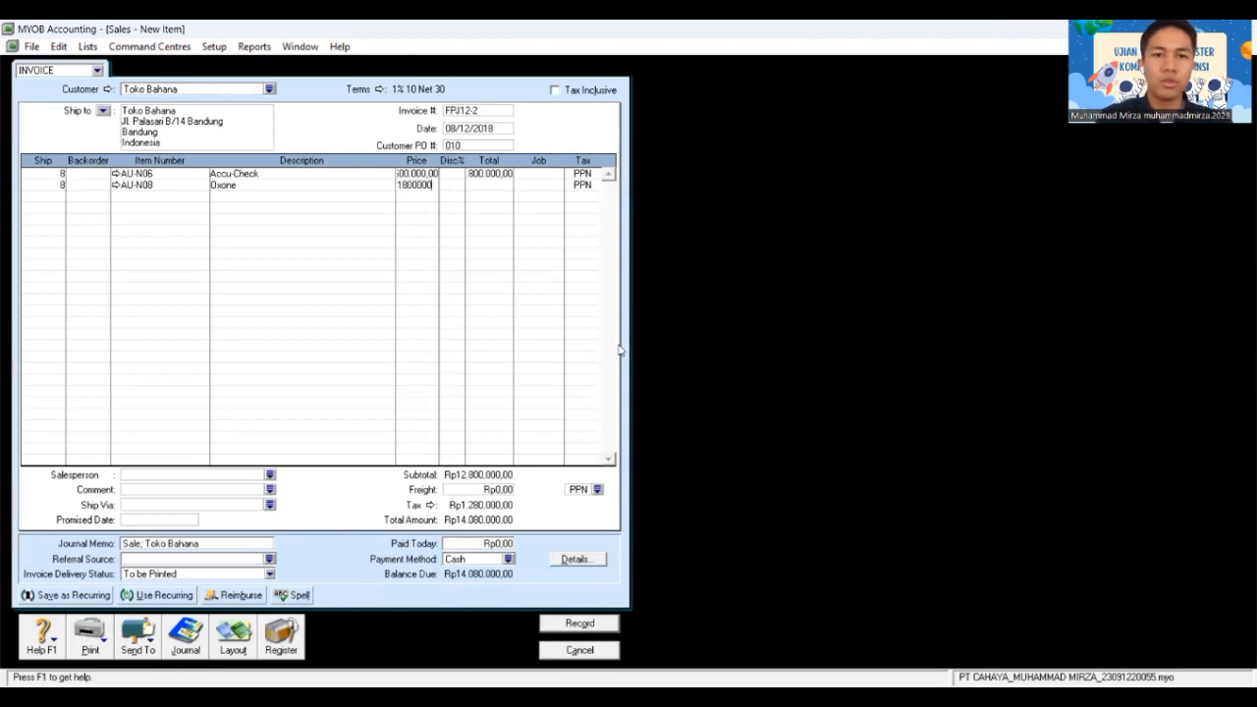
{"action": "key", "text": "Tab"}
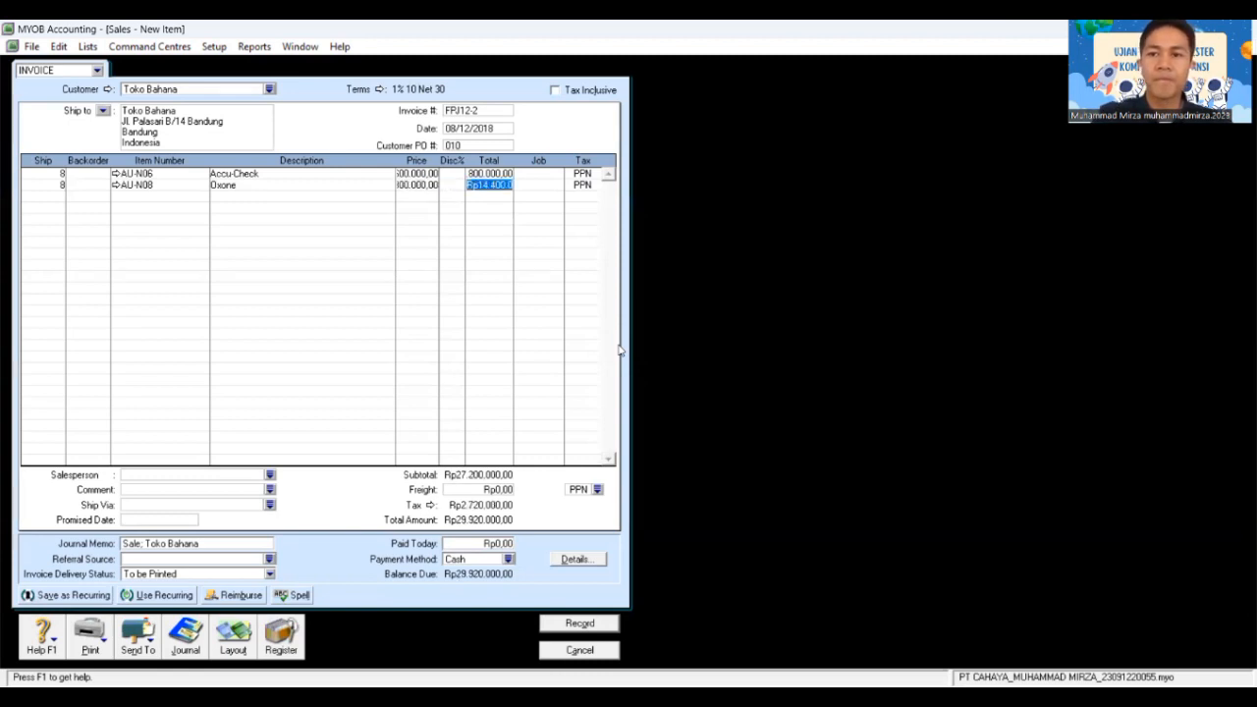
{"action": "key", "text": "Tab"}
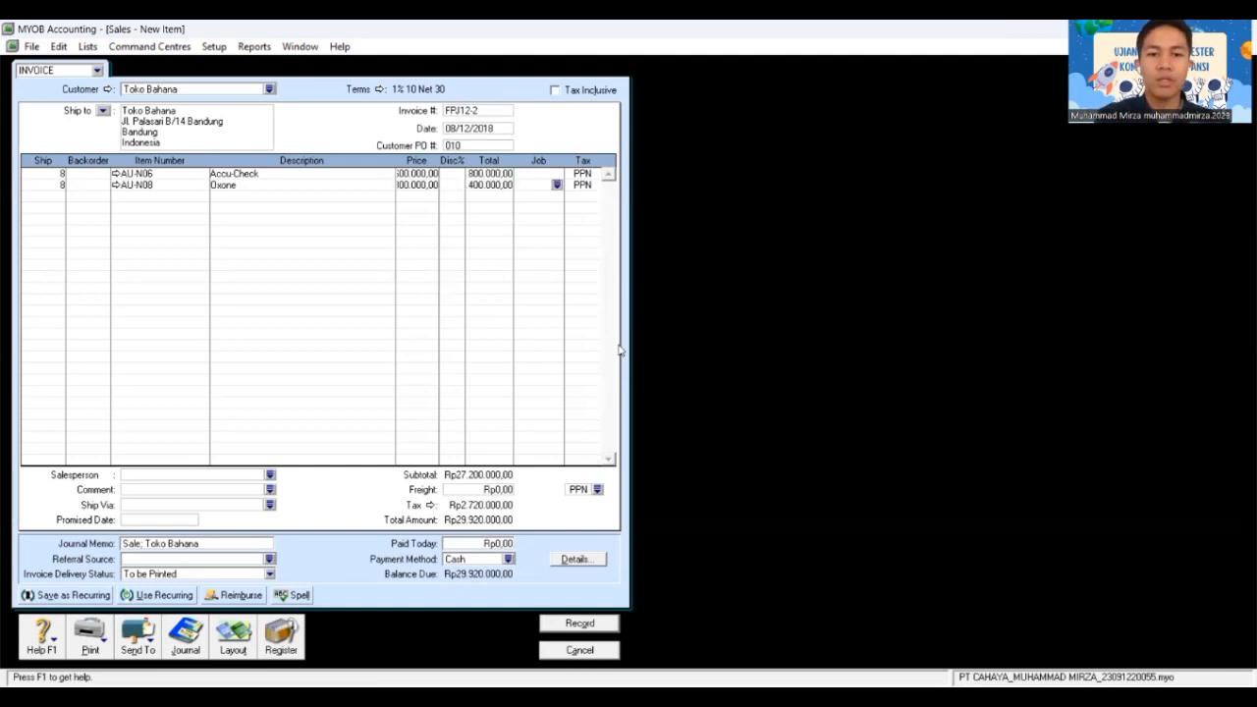
Step: Give freight tax code N-T and amount Rp300.000, then record the Toko Bahana invoice
{"action": "left_click", "coordinate": [596, 488]}
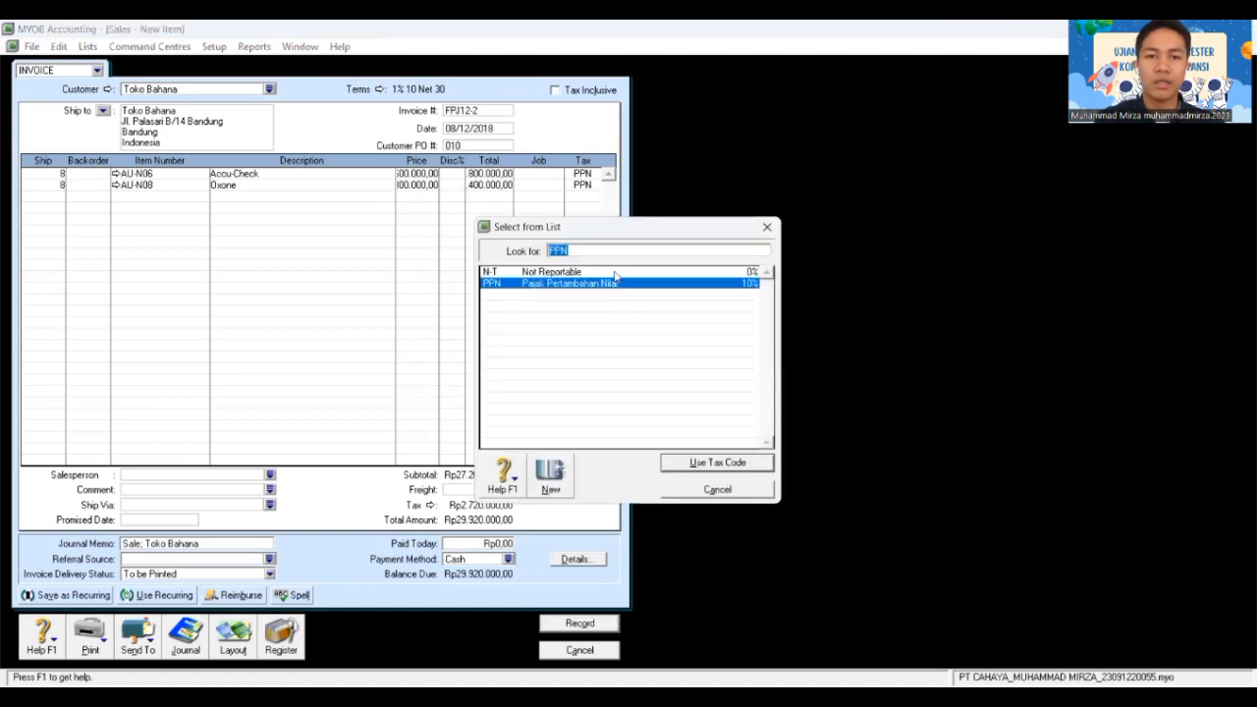
{"action": "left_click", "coordinate": [617, 274]}
{"action": "left_click", "coordinate": [701, 468]}
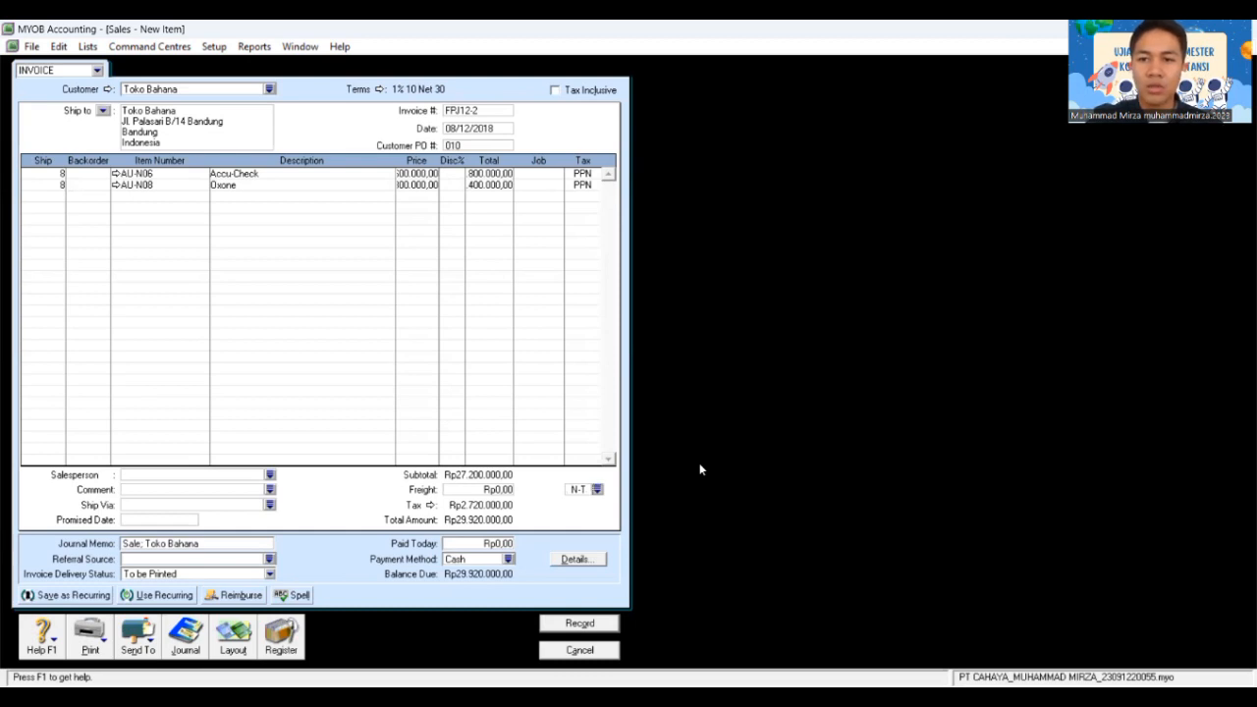
{"action": "left_click", "coordinate": [501, 489]}
{"action": "type", "text": "3"}
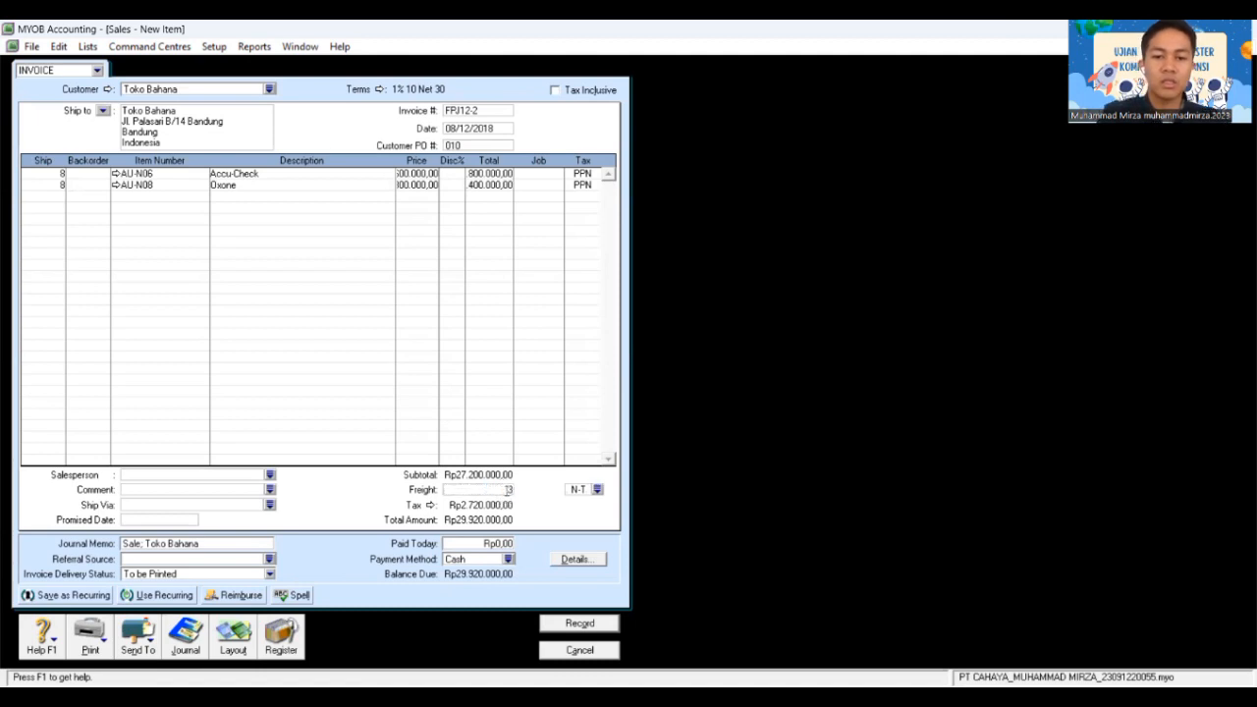
{"action": "type", "text": "00"}
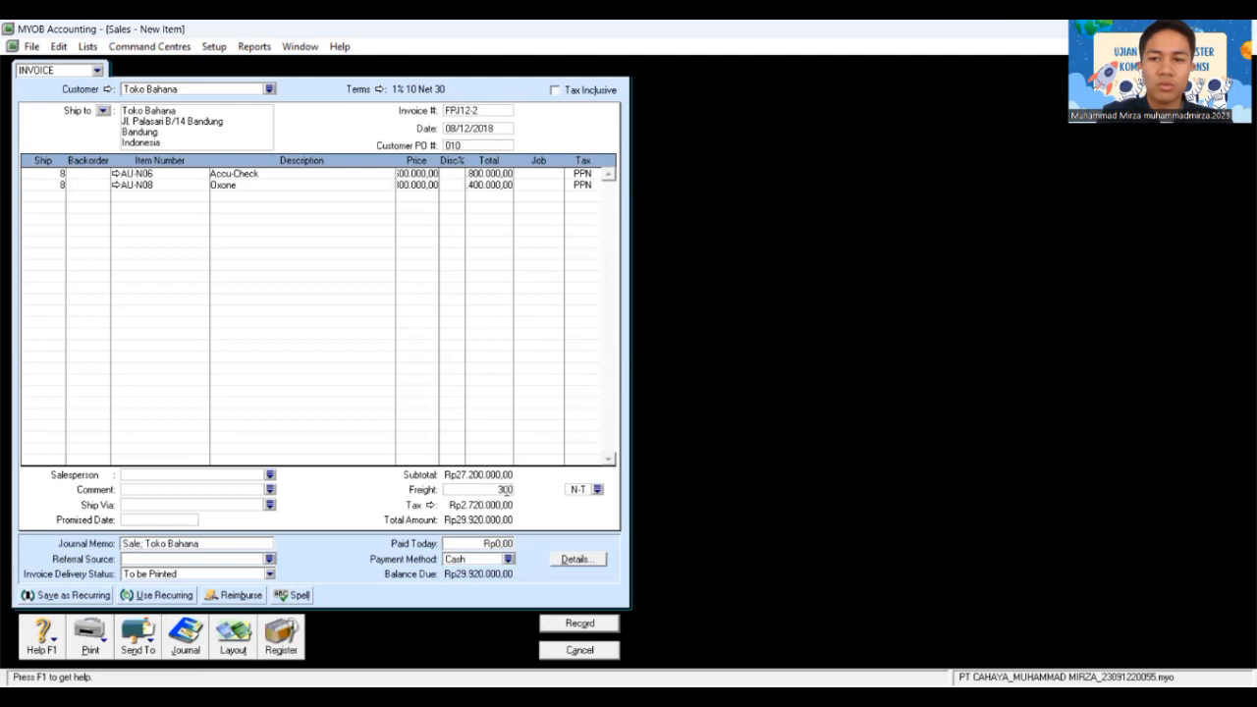
{"action": "type", "text": "00"}
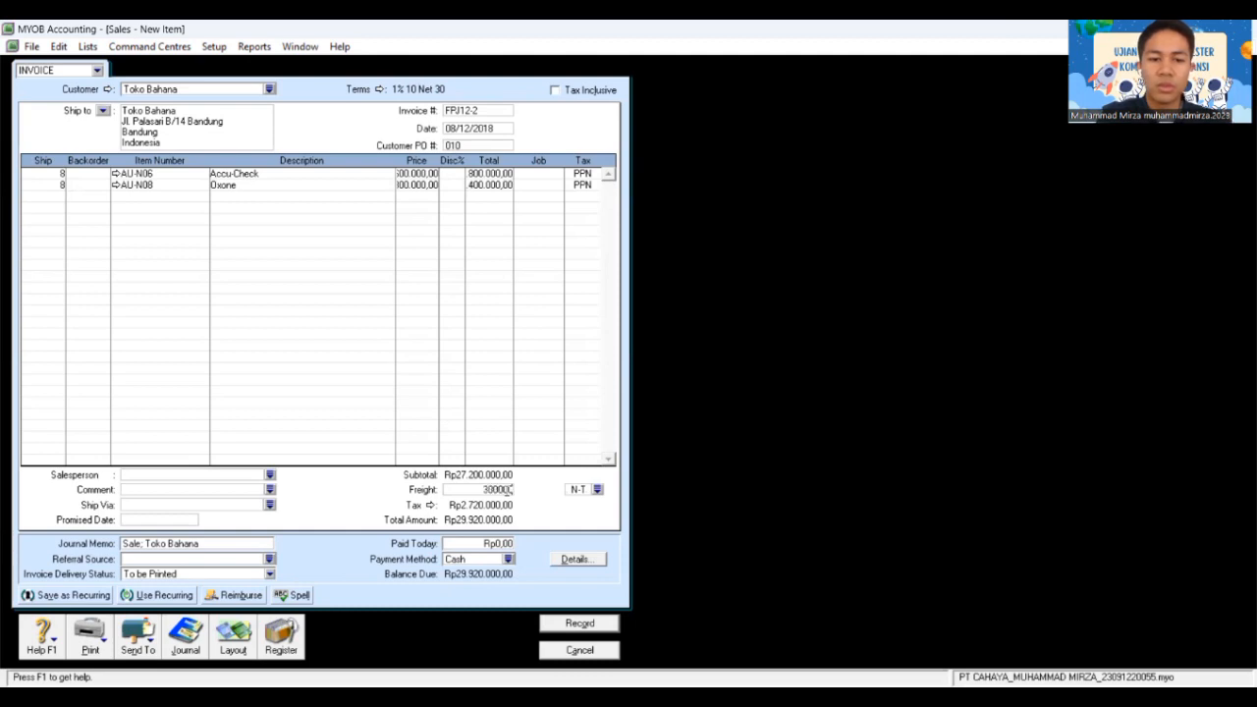
{"action": "key", "text": "Tab"}
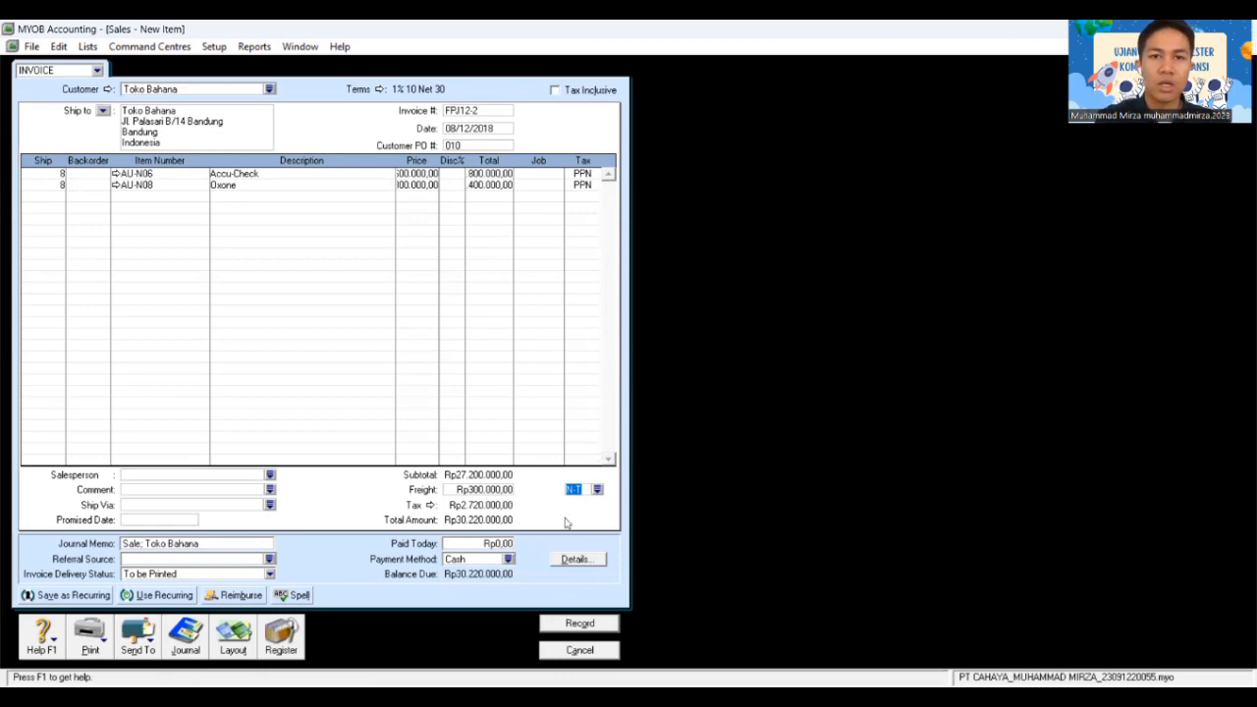
{"action": "left_click", "coordinate": [564, 623]}
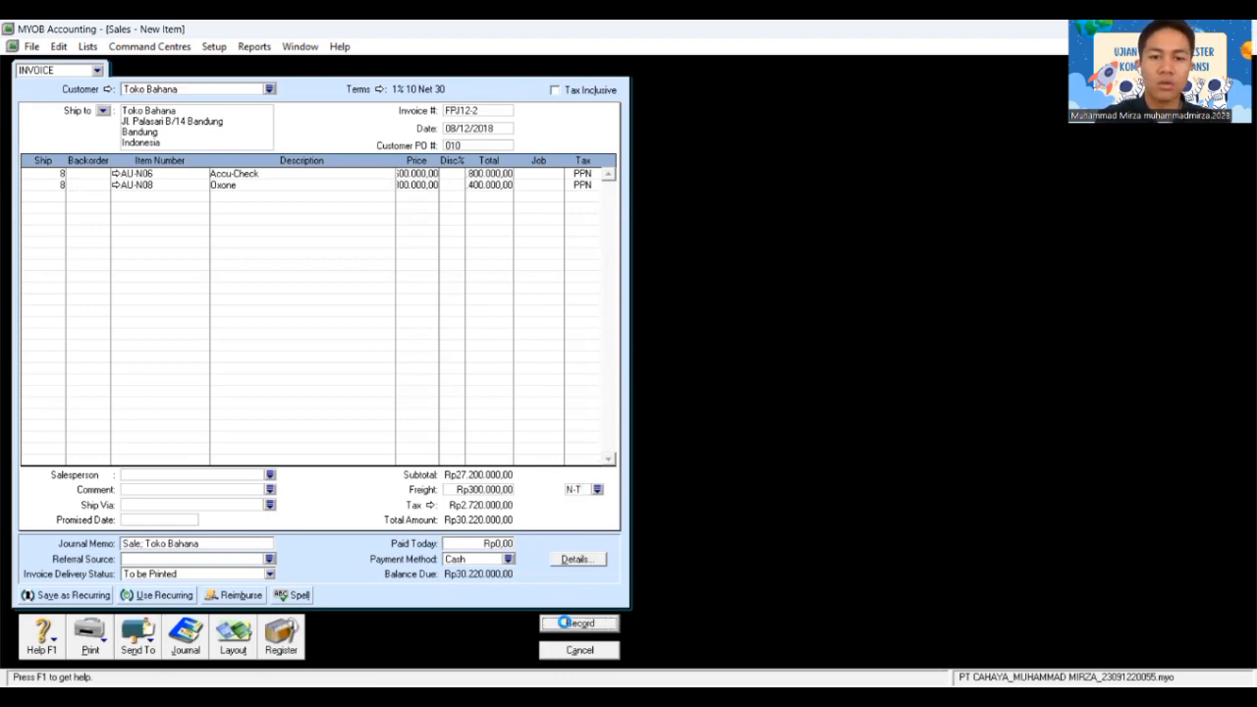
Step: Close the finished Toko Bahana invoice and open a fresh, blank sales invoice
{"action": "left_click", "coordinate": [754, 485]}
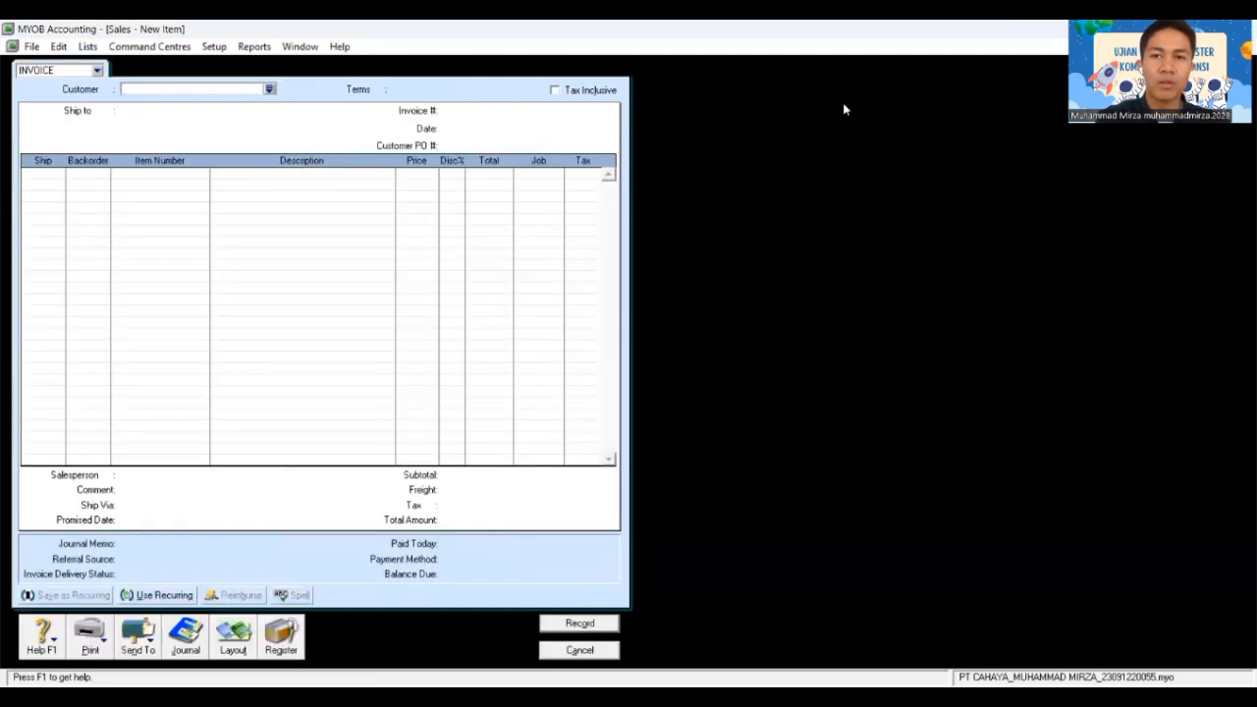
{"action": "key", "text": "Escape"}
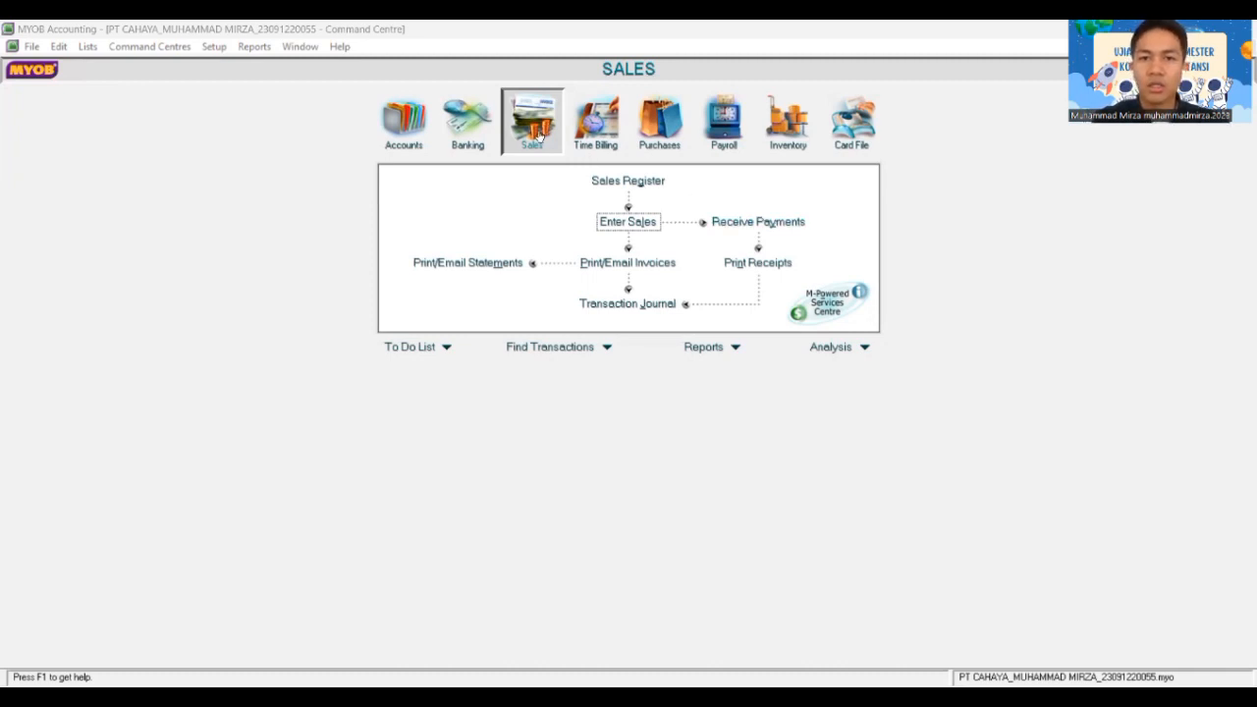
{"action": "left_click", "coordinate": [627, 222]}
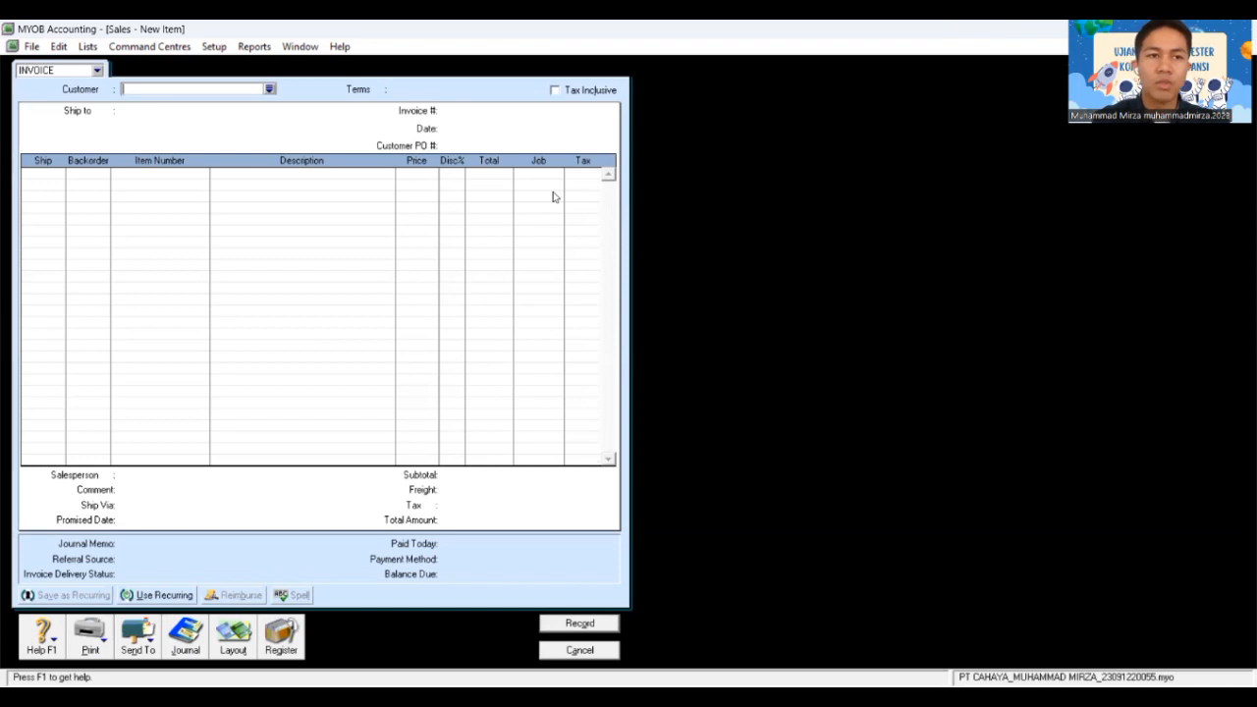
Step: Create a new customer card named 'Penjualanan Tunai' from the customer list
{"action": "left_click", "coordinate": [268, 89]}
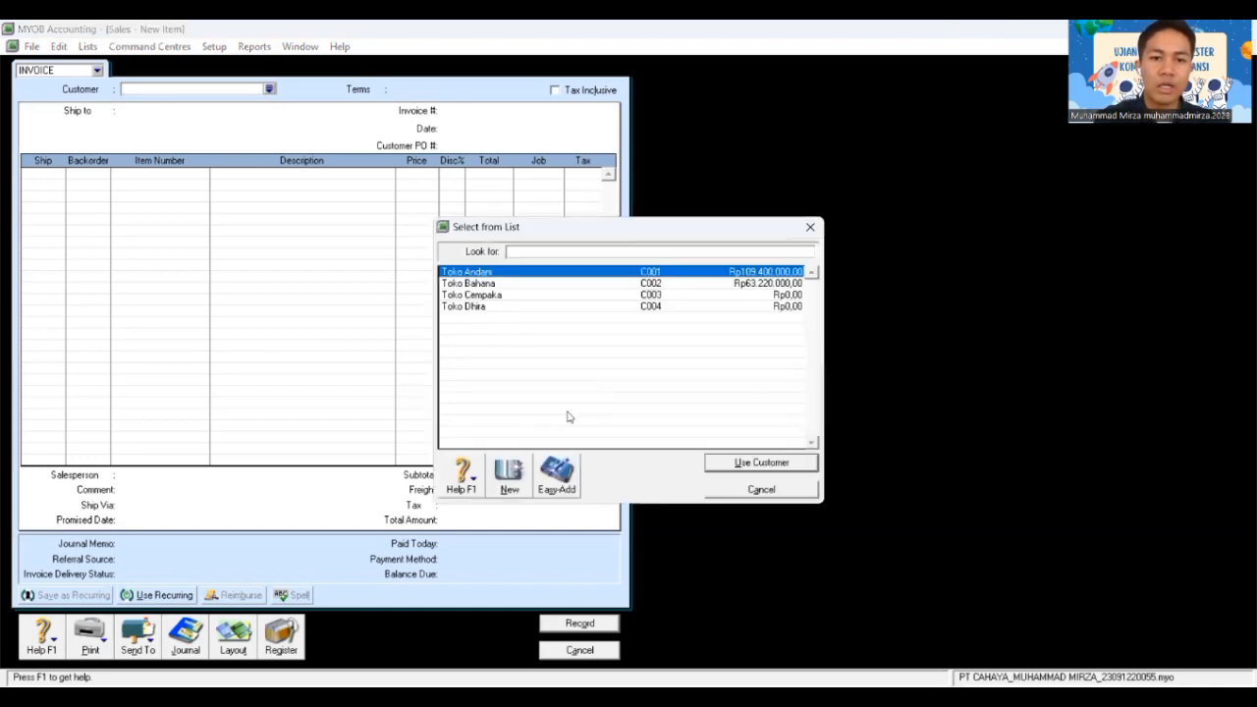
{"action": "left_click", "coordinate": [507, 475]}
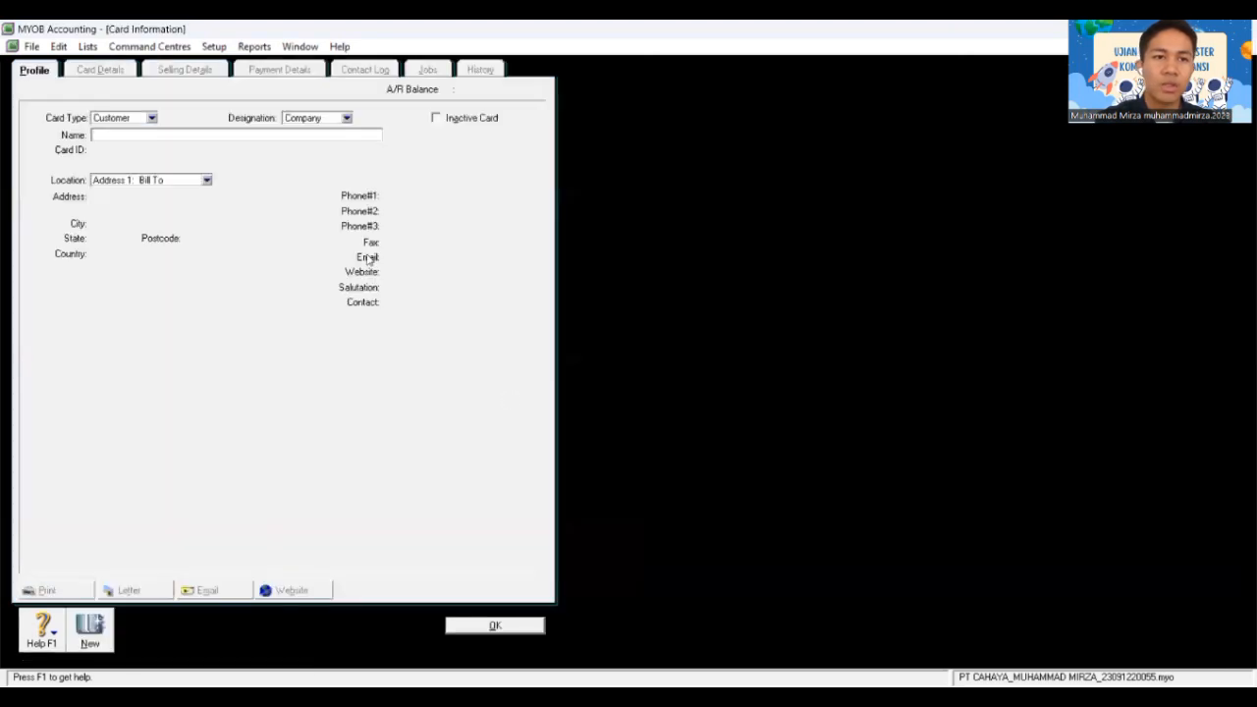
{"action": "type", "text": "Penju"}
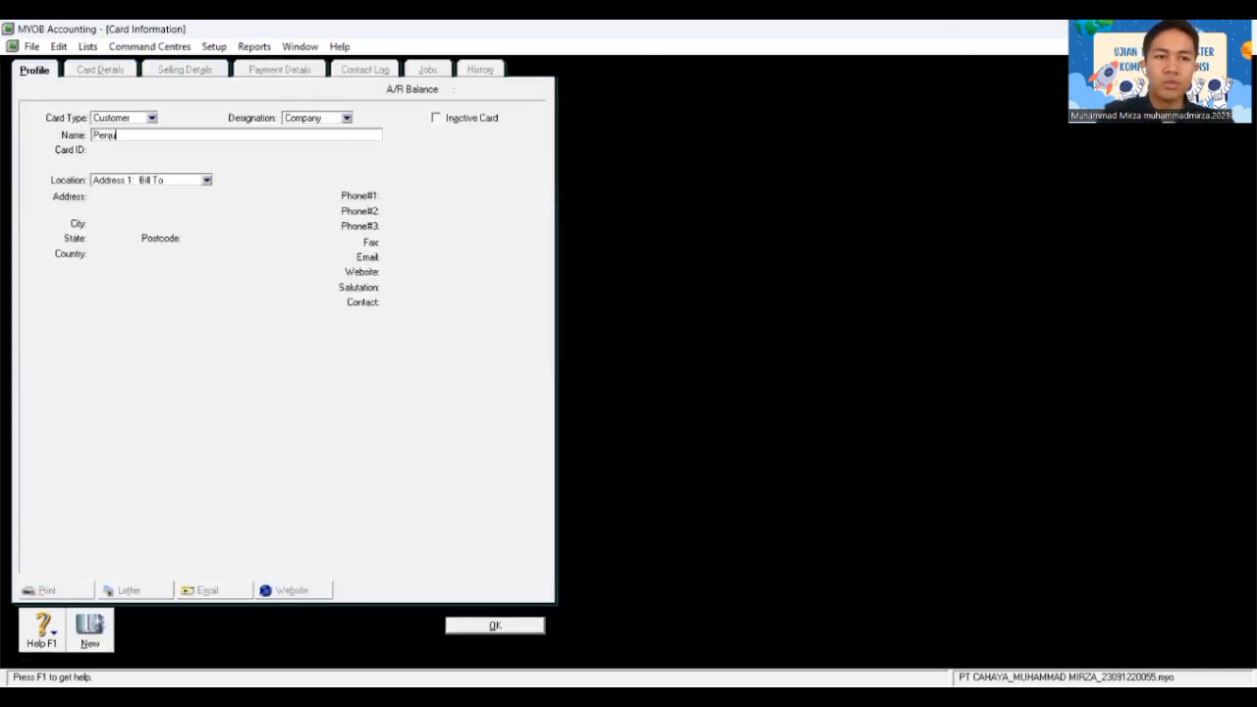
{"action": "type", "text": "alanan T"}
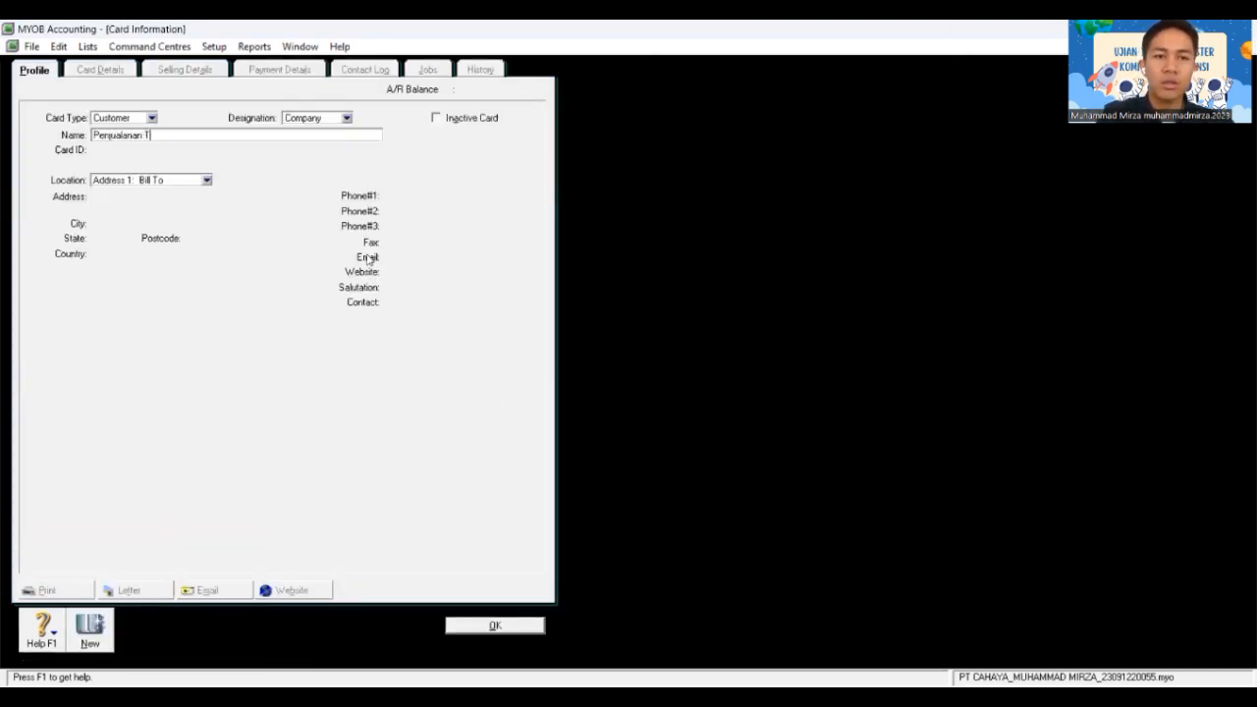
{"action": "type", "text": "unai"}
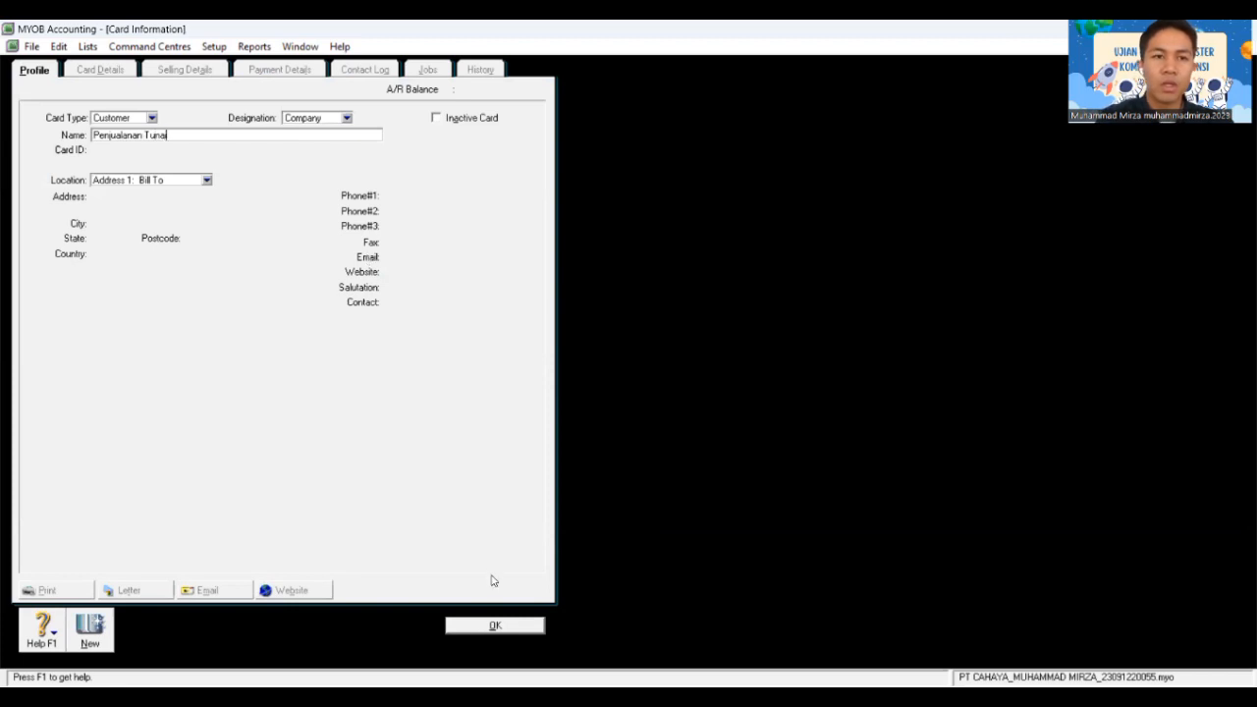
{"action": "key", "text": "Tab"}
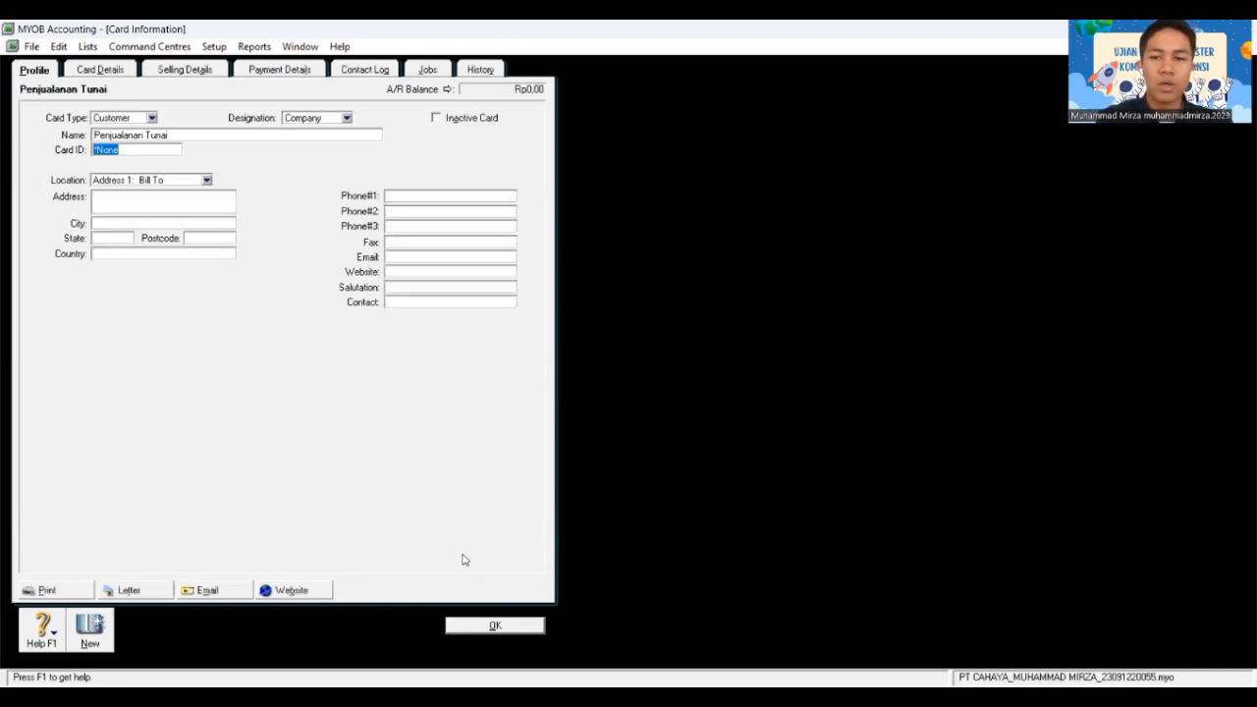
{"action": "left_click", "coordinate": [493, 625]}
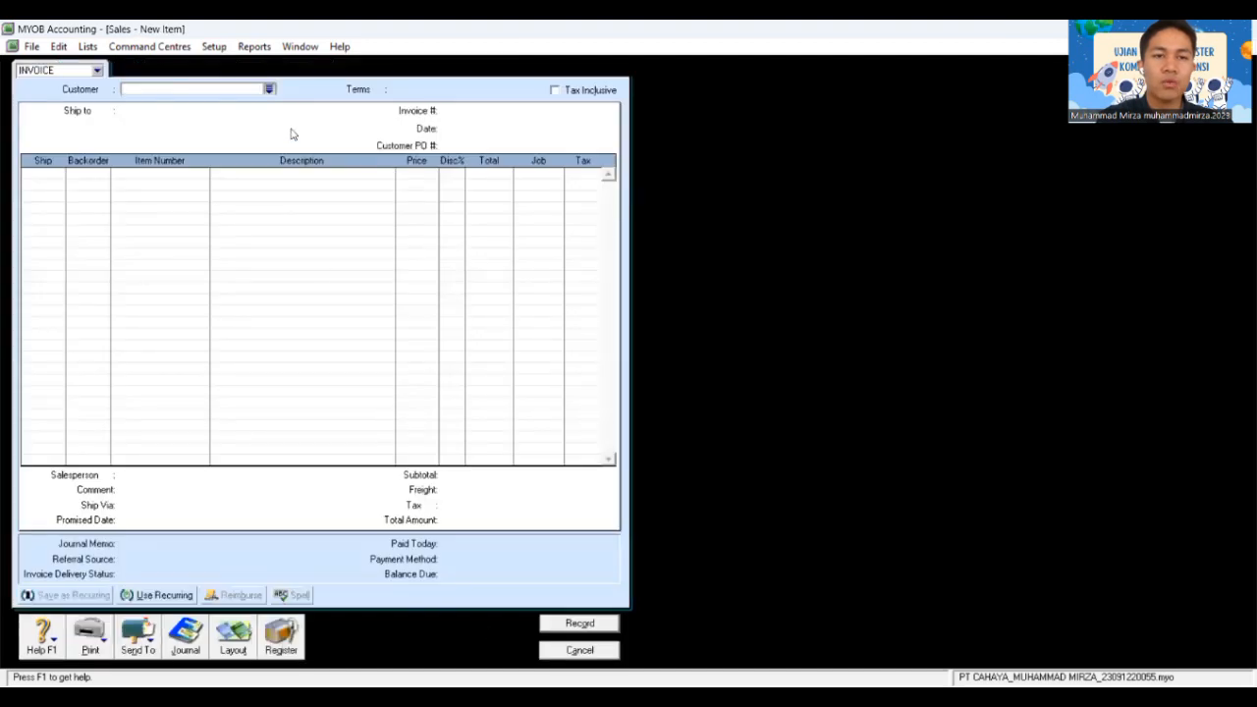
Step: Make Penjualanan Tunai the customer on the sales invoice
{"action": "key", "text": "Tab"}
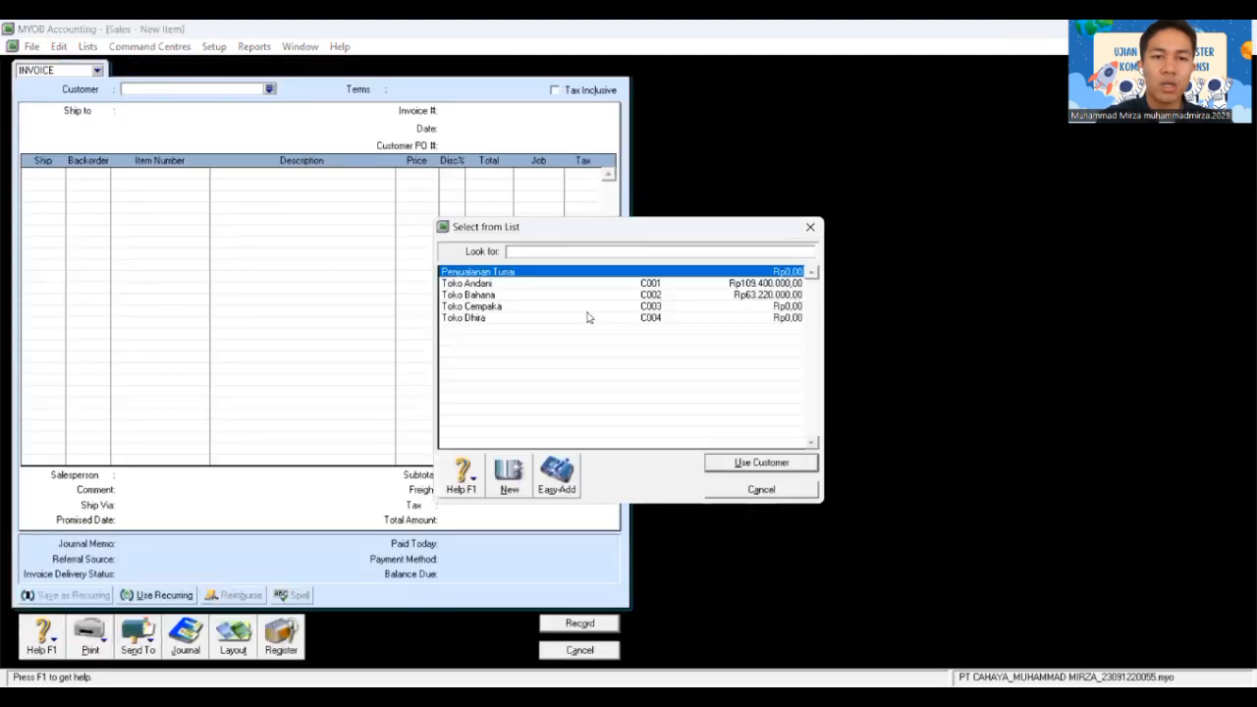
{"action": "left_click", "coordinate": [744, 463]}
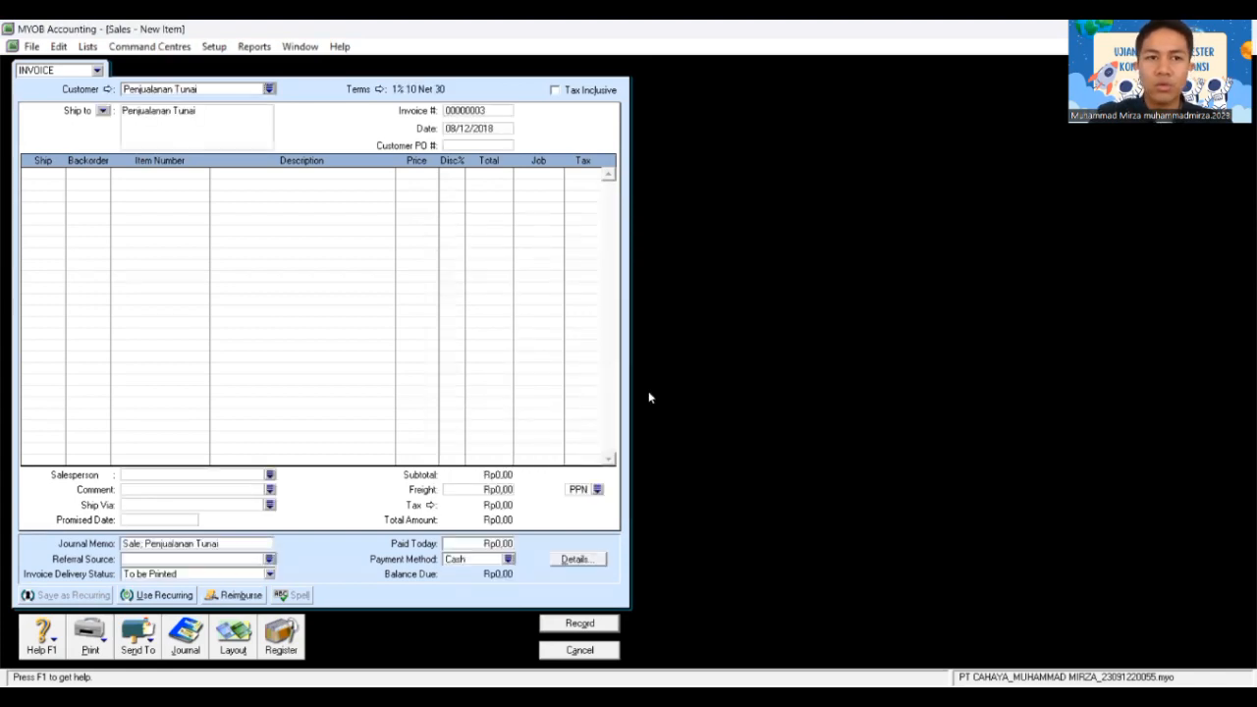
{"action": "key", "text": "Tab"}
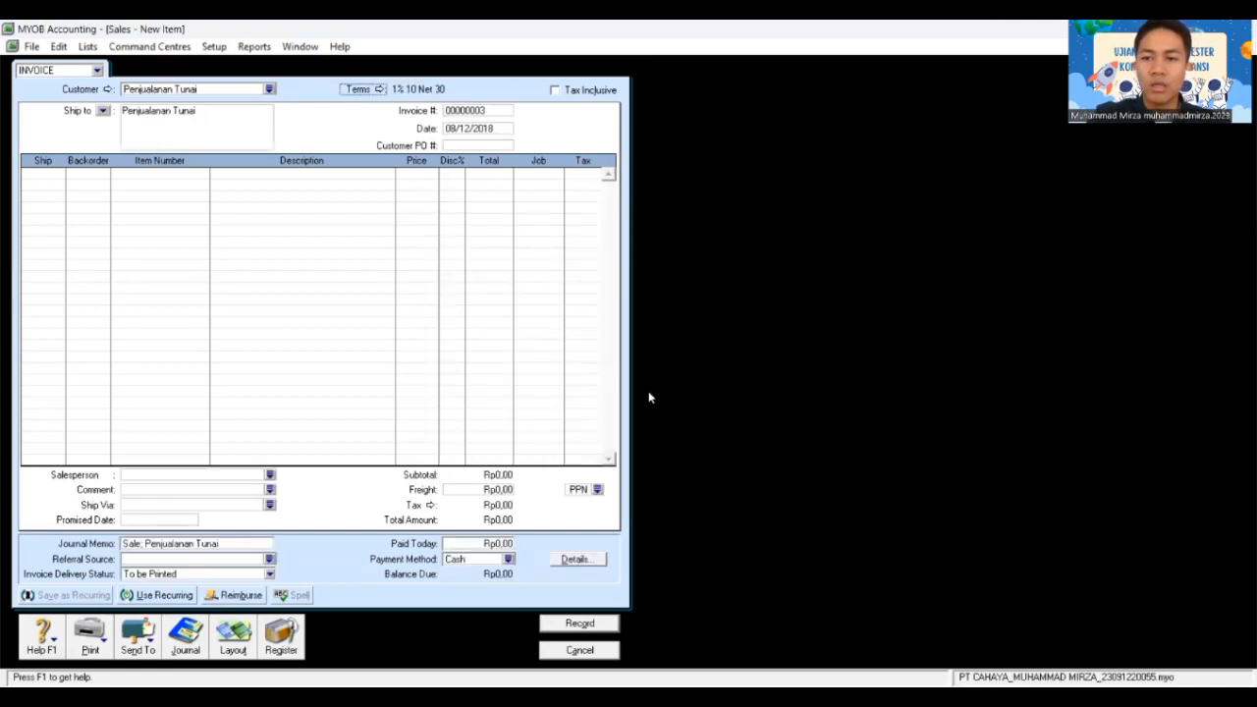
Step: Set C.O.D. terms, invoice number NK12-1 and date 09/12/2018 on the invoice
{"action": "left_click", "coordinate": [379, 90]}
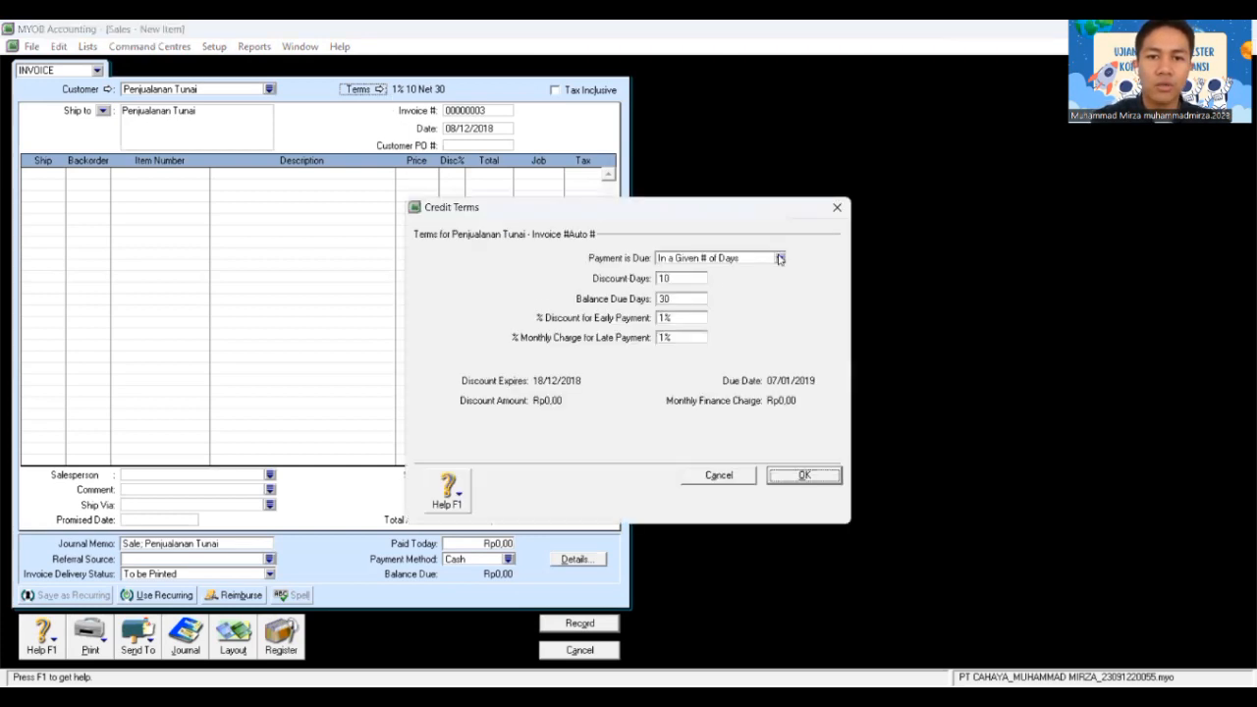
{"action": "left_click", "coordinate": [741, 272]}
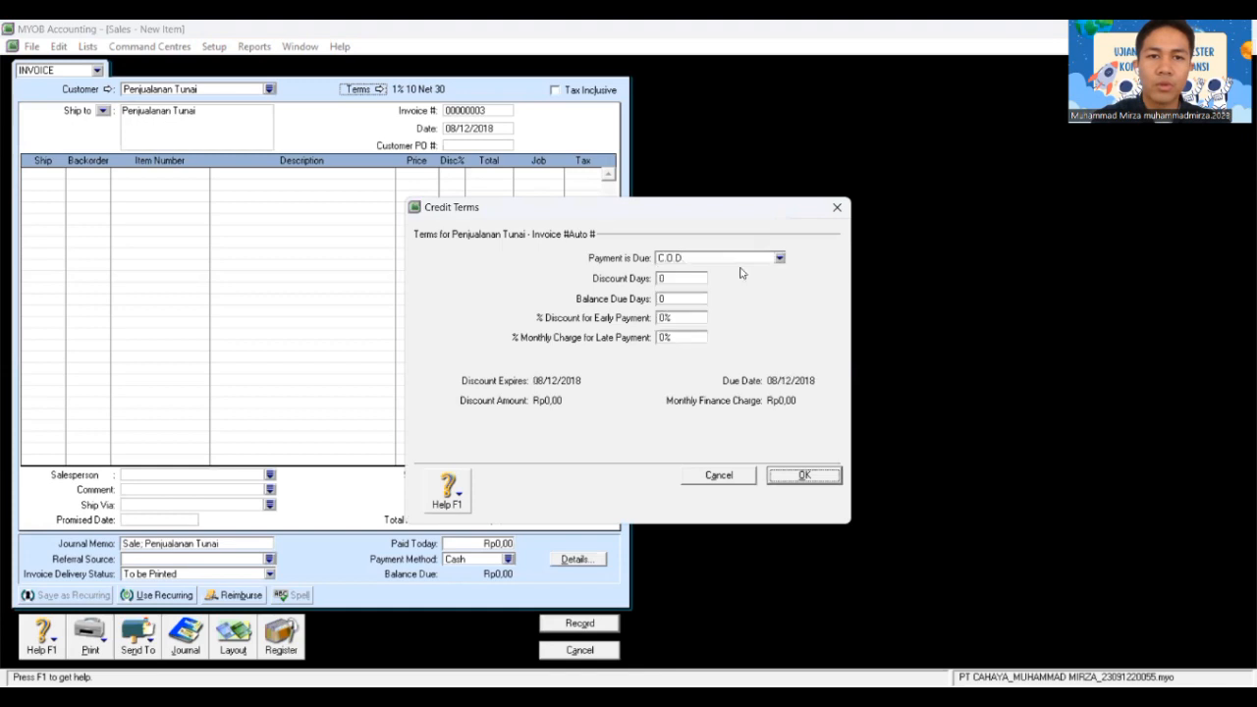
{"action": "left_click", "coordinate": [811, 481]}
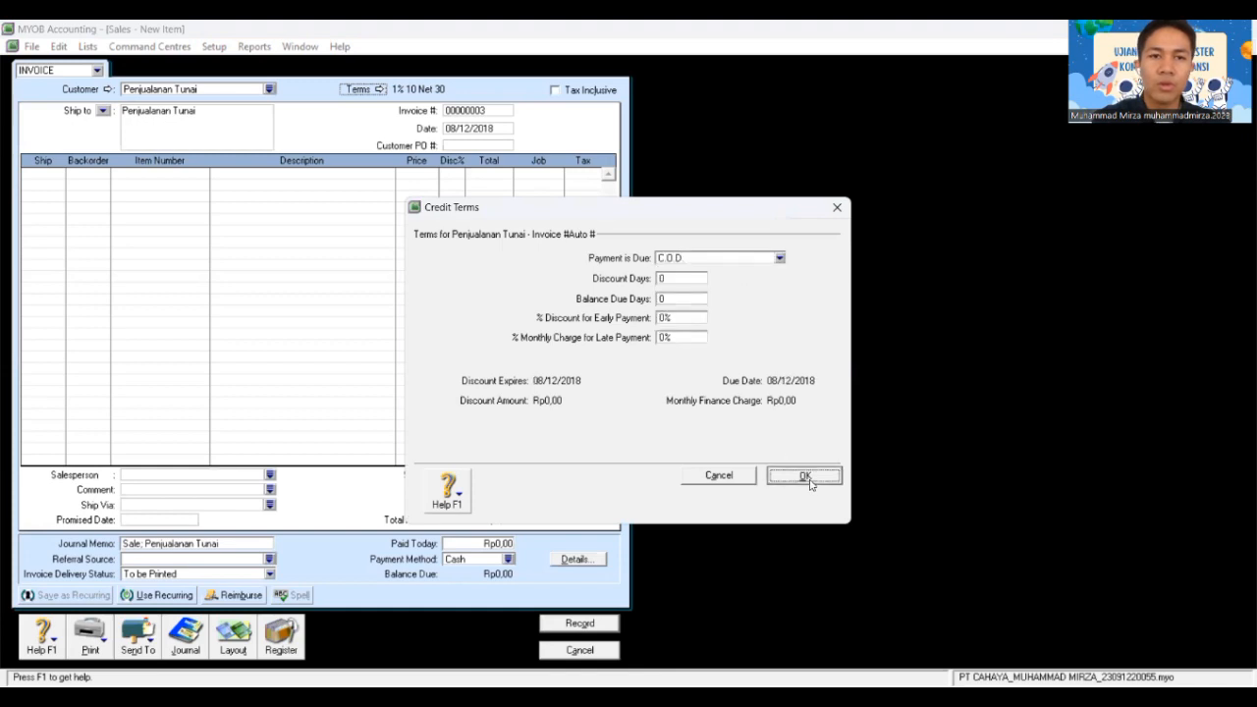
{"action": "left_click", "coordinate": [482, 110]}
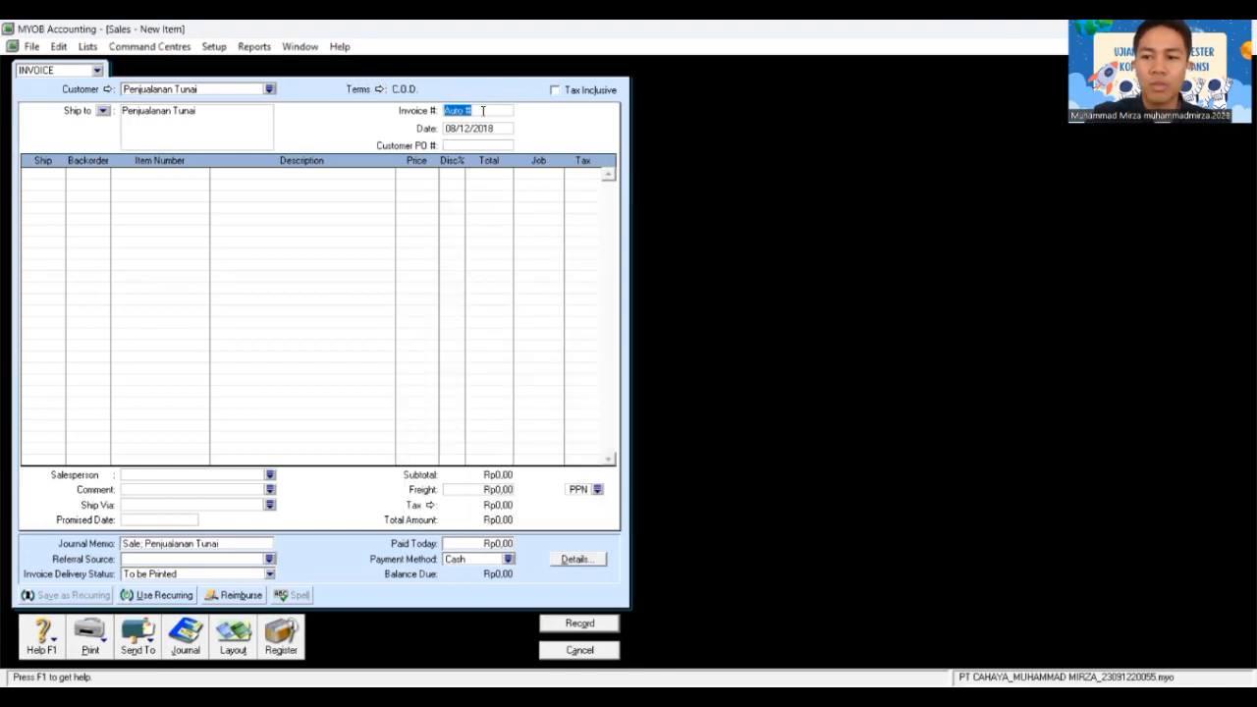
{"action": "type", "text": "N"}
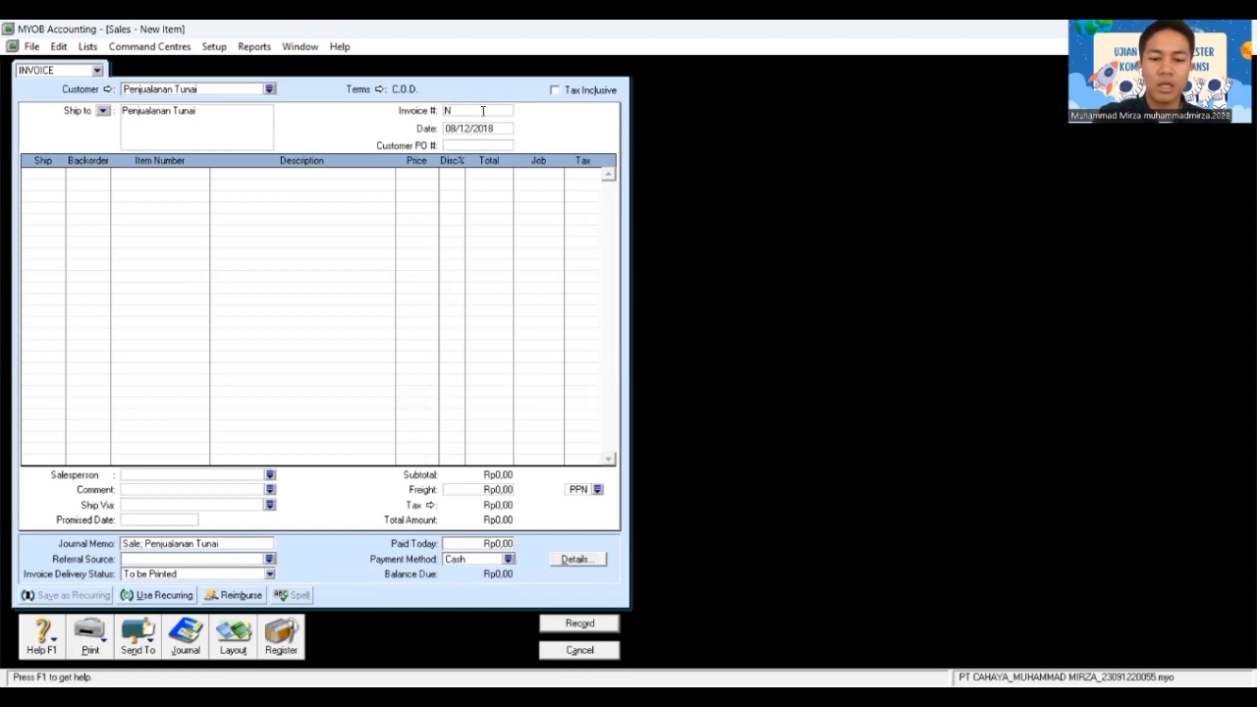
{"action": "type", "text": "K12-1"}
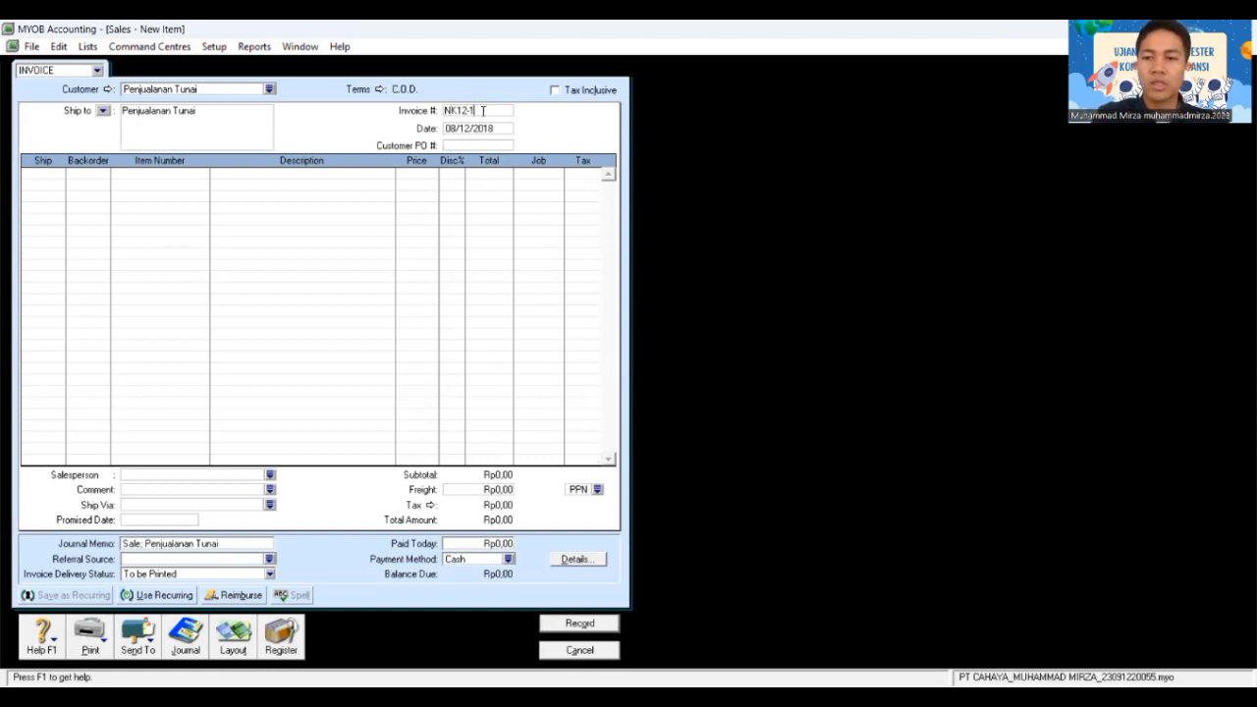
{"action": "key", "text": "Tab"}
{"action": "type", "text": "0"}
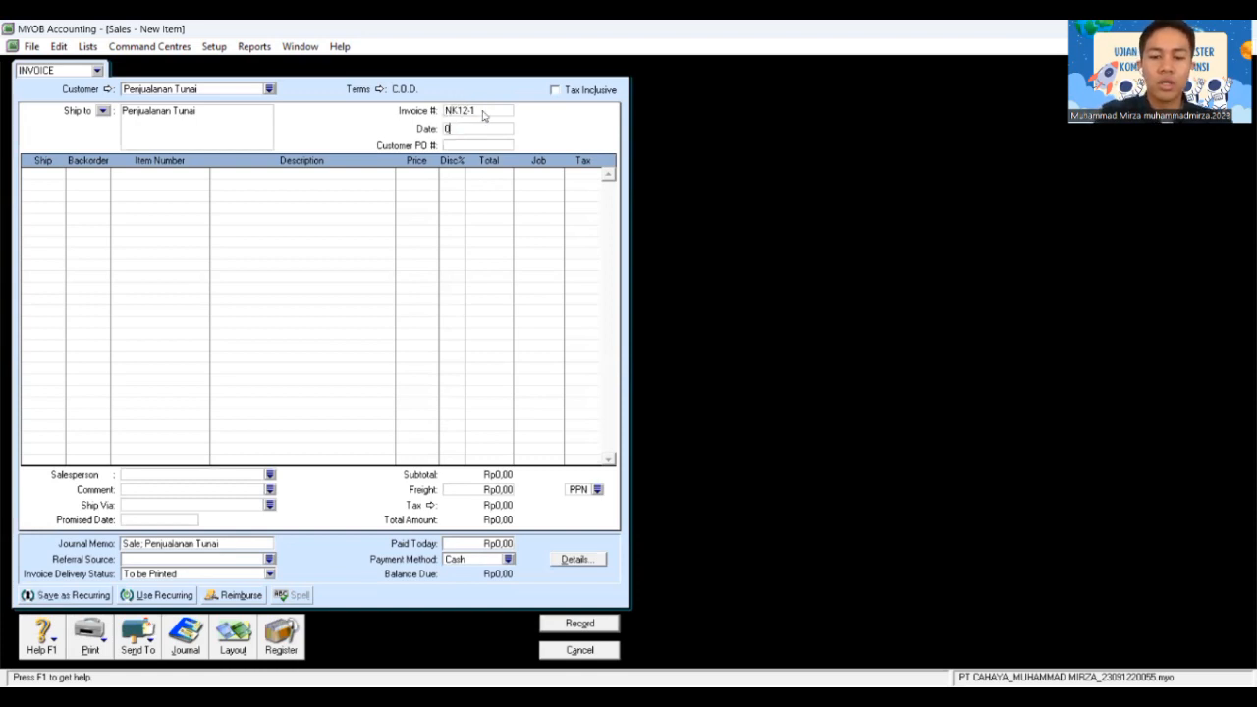
{"action": "type", "text": "9/12/2018"}
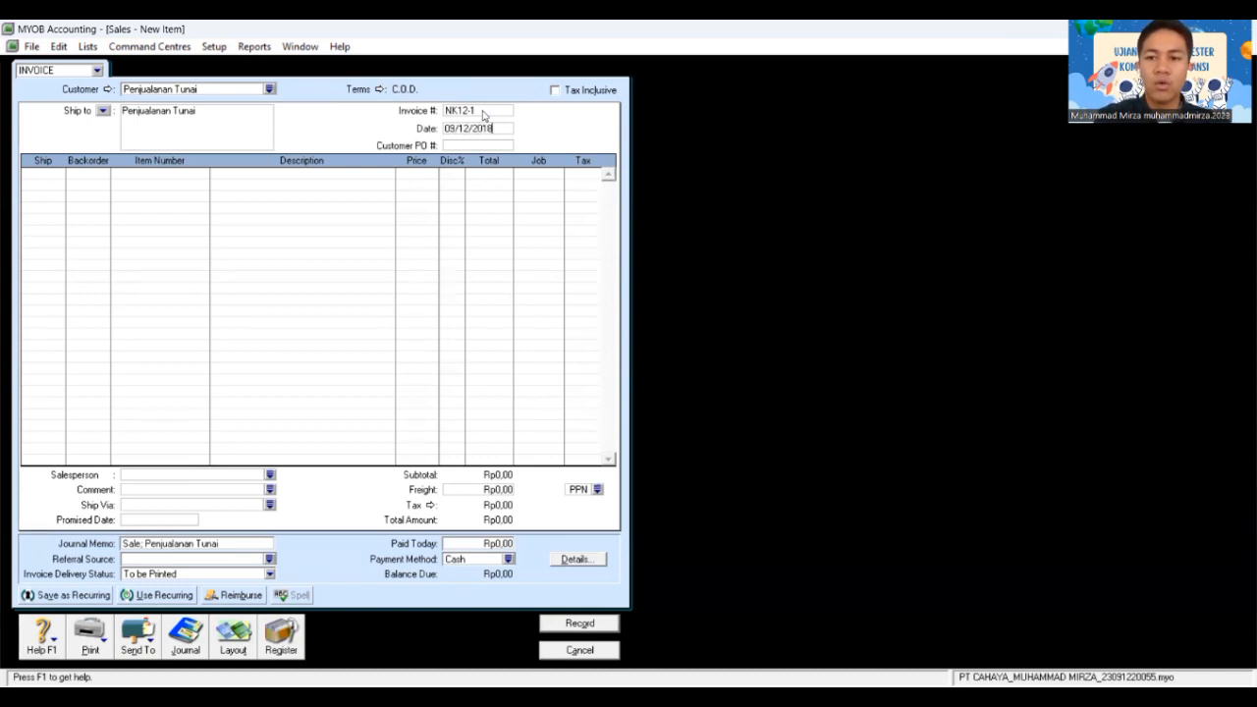
{"action": "key", "text": "Tab"}
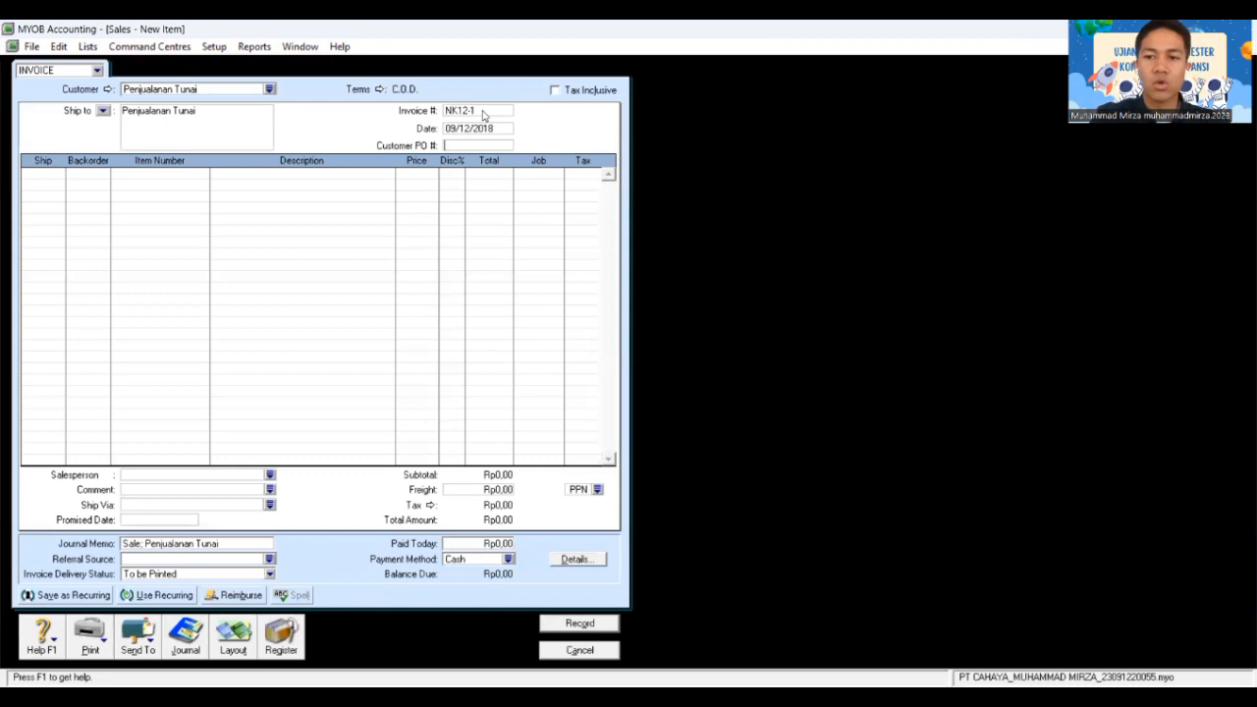
{"action": "key", "text": "Tab"}
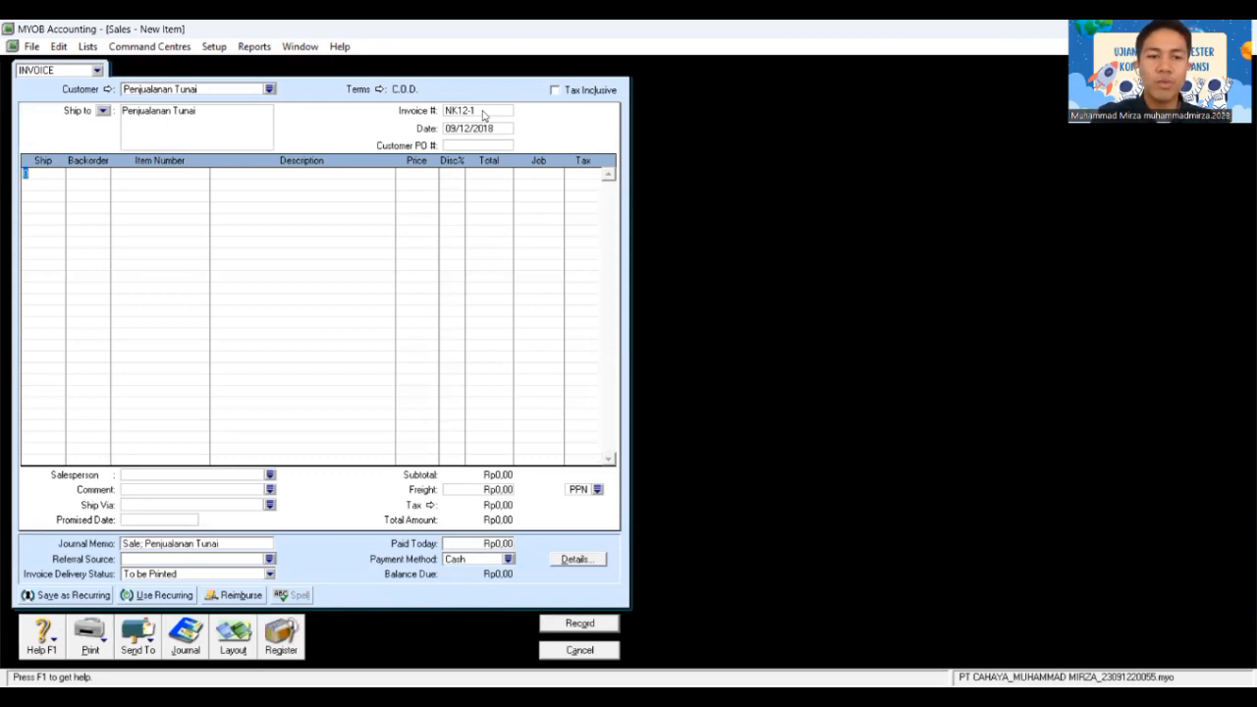
Step: Add a first line of 6 AU-N06 Accu-Check at 1.600.000 each
{"action": "type", "text": "8"}
{"action": "key", "text": "Tab"}
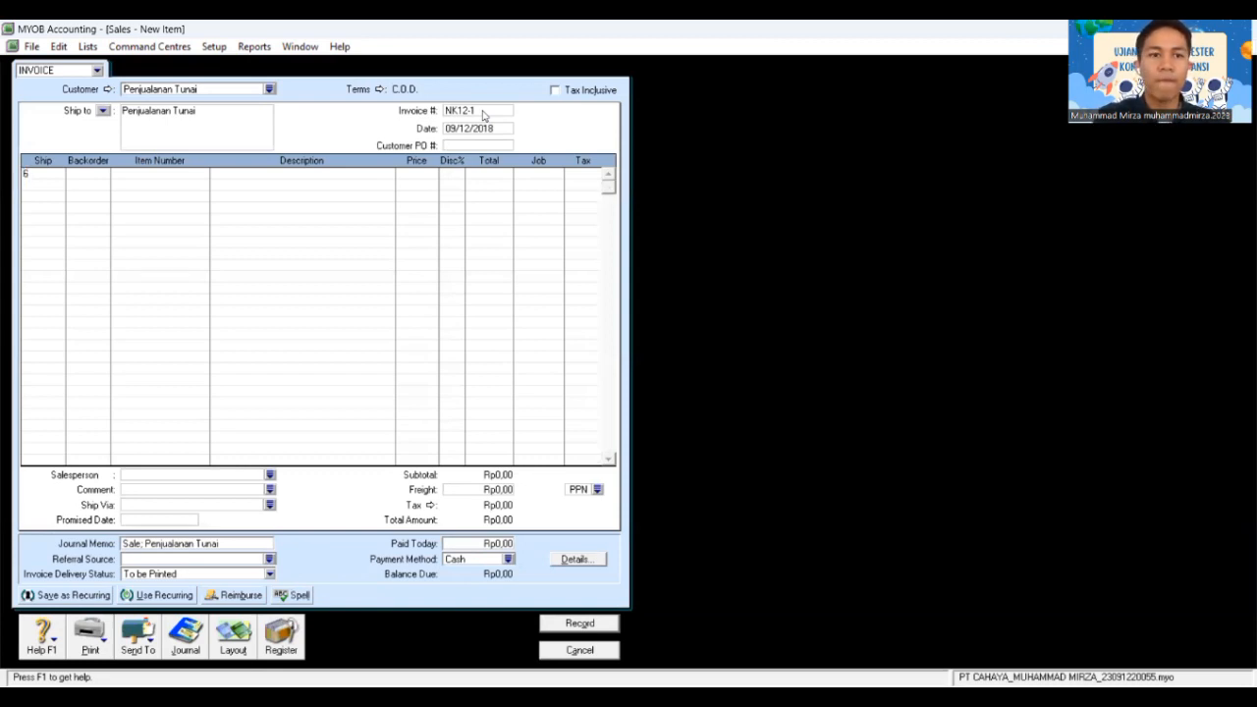
{"action": "key", "text": "Tab"}
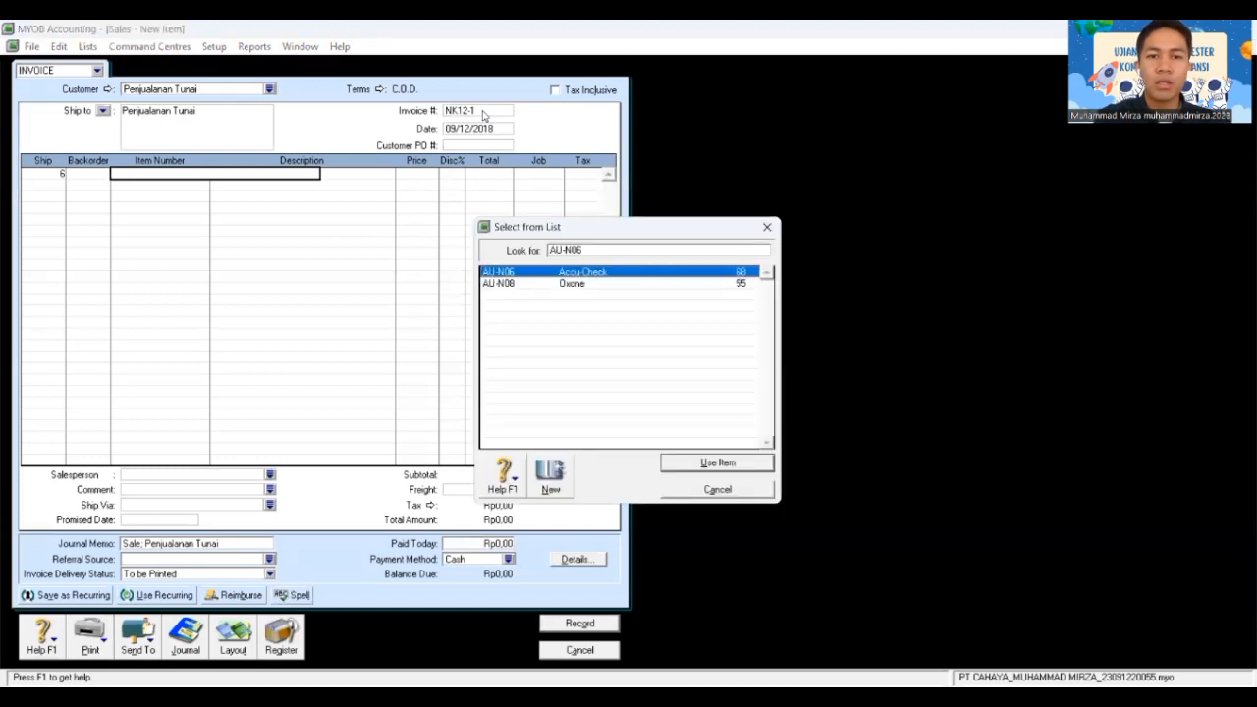
{"action": "left_click", "coordinate": [726, 460]}
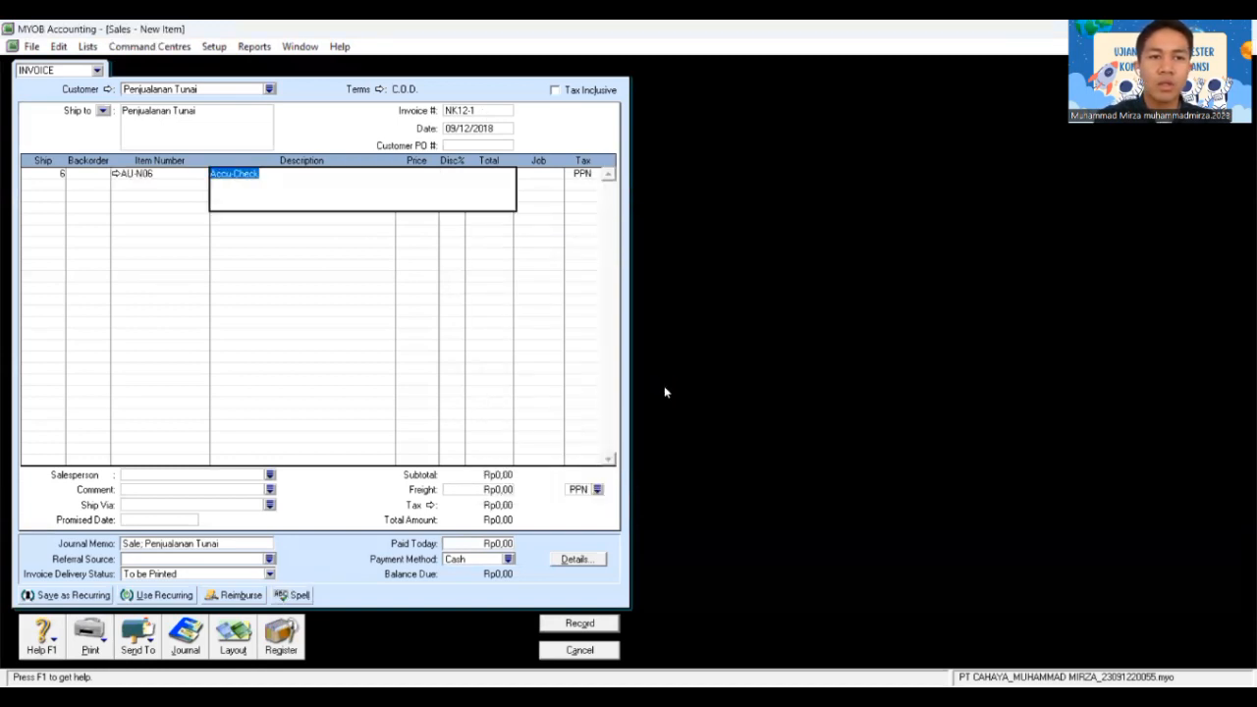
{"action": "key", "text": "Tab"}
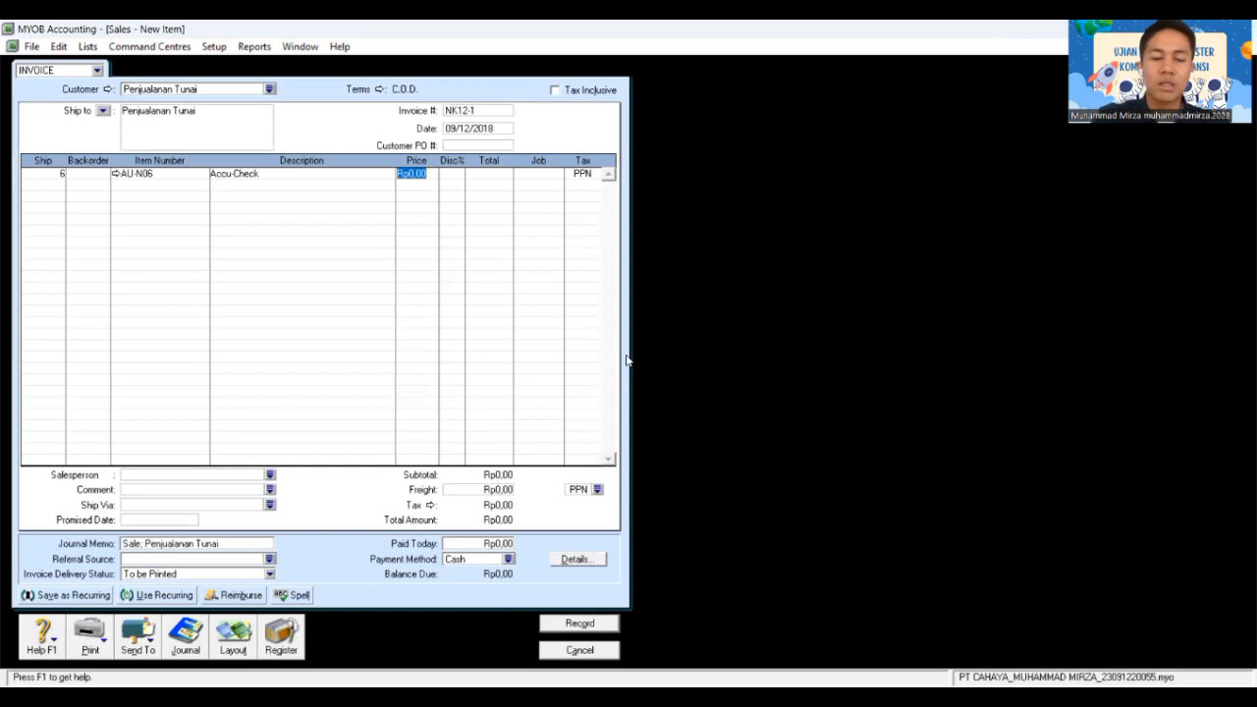
{"action": "type", "text": "1600"}
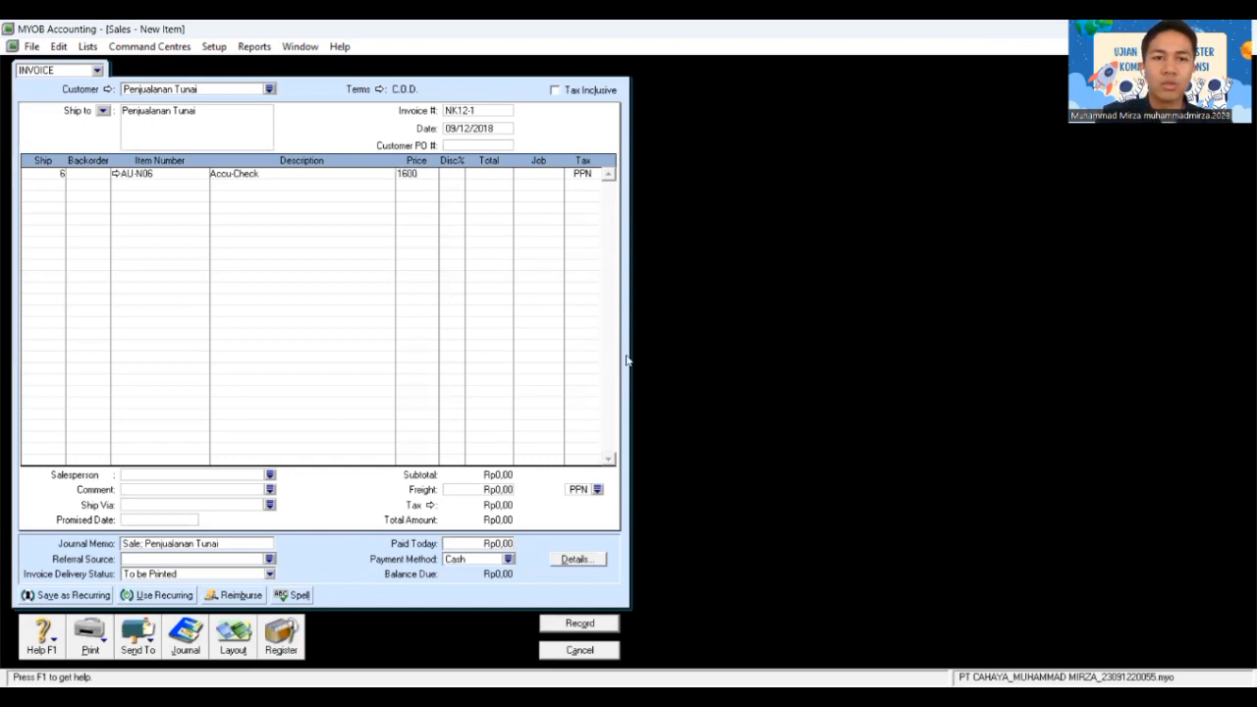
{"action": "type", "text": "000"}
{"action": "key", "text": "Tab"}
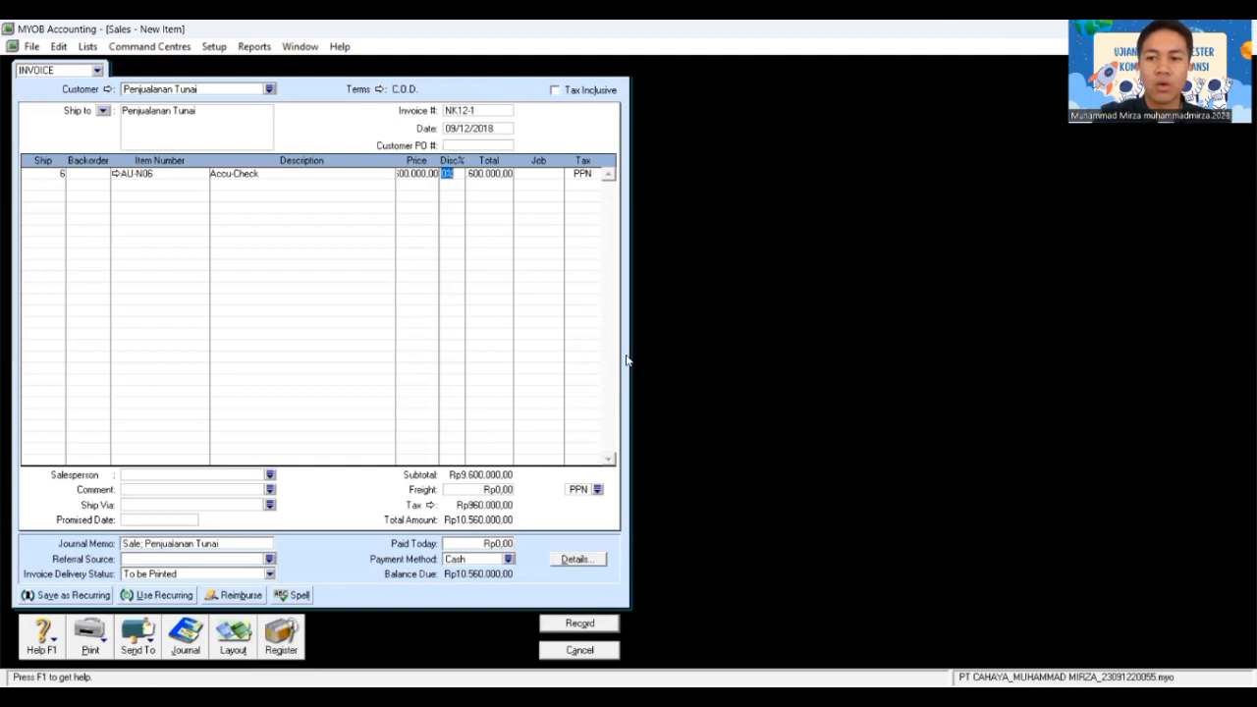
{"action": "key", "text": "Tab"}
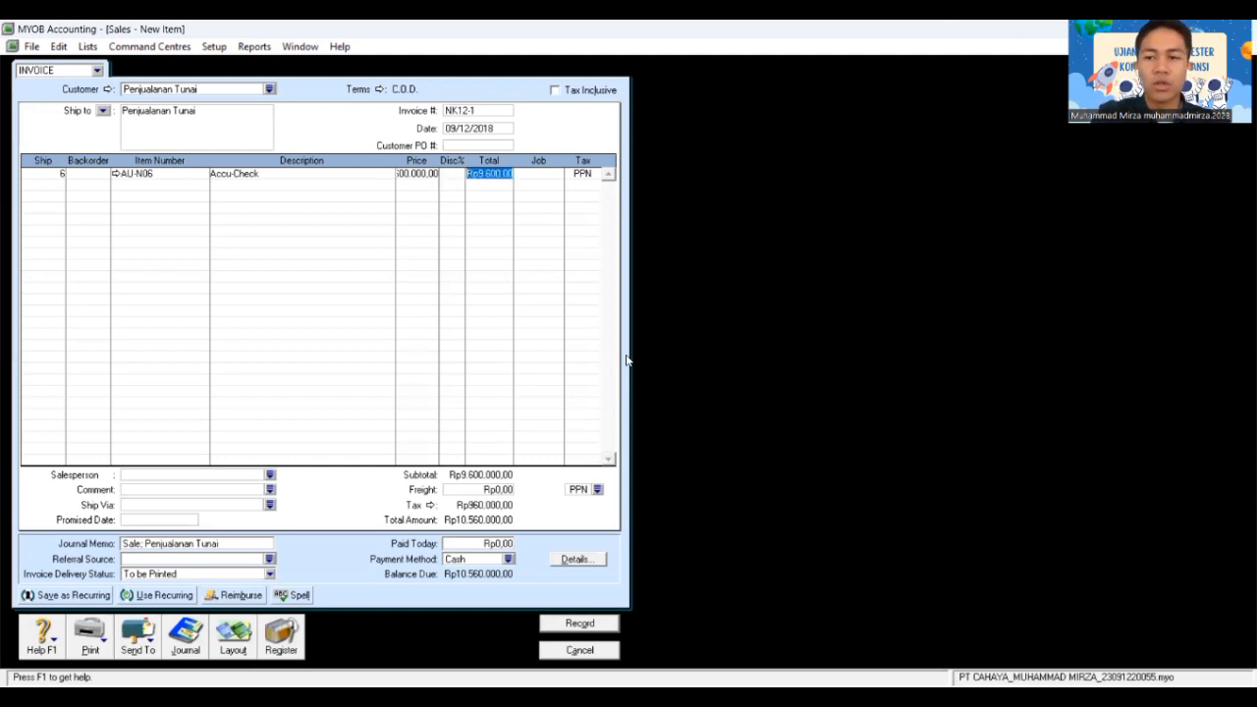
{"action": "key", "text": "Tab"}
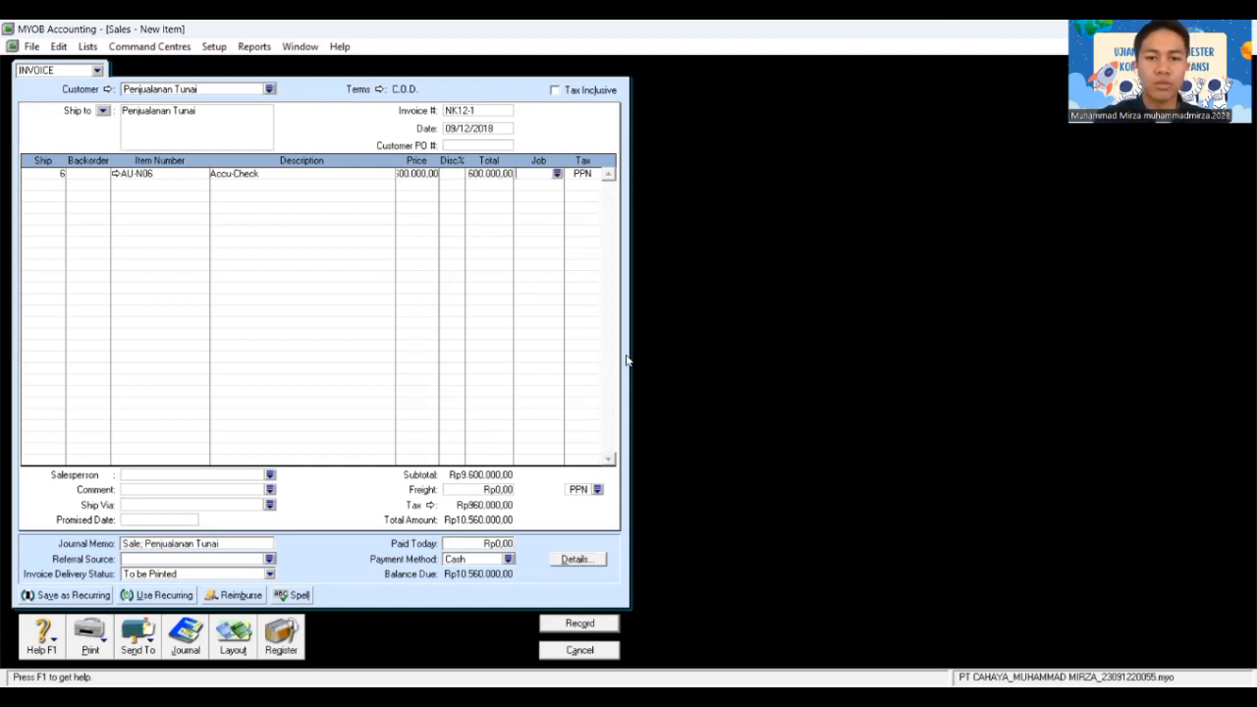
{"action": "key", "text": "Tab"}
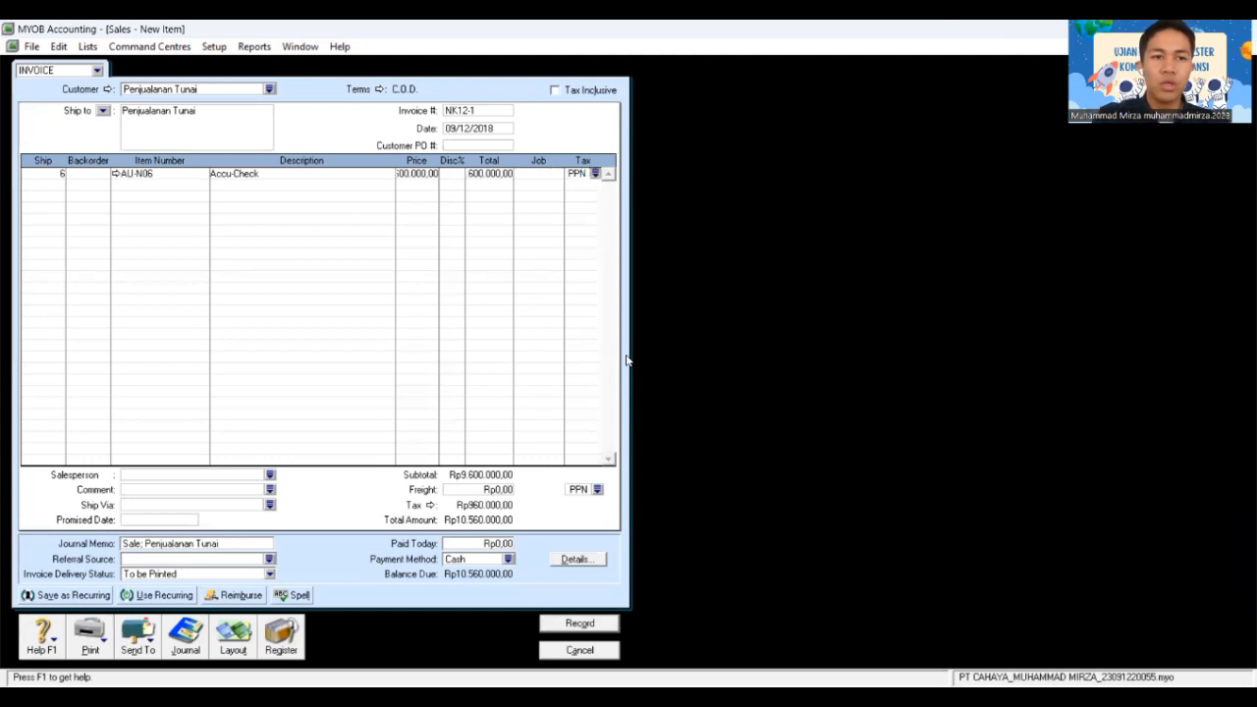
{"action": "key", "text": "Tab"}
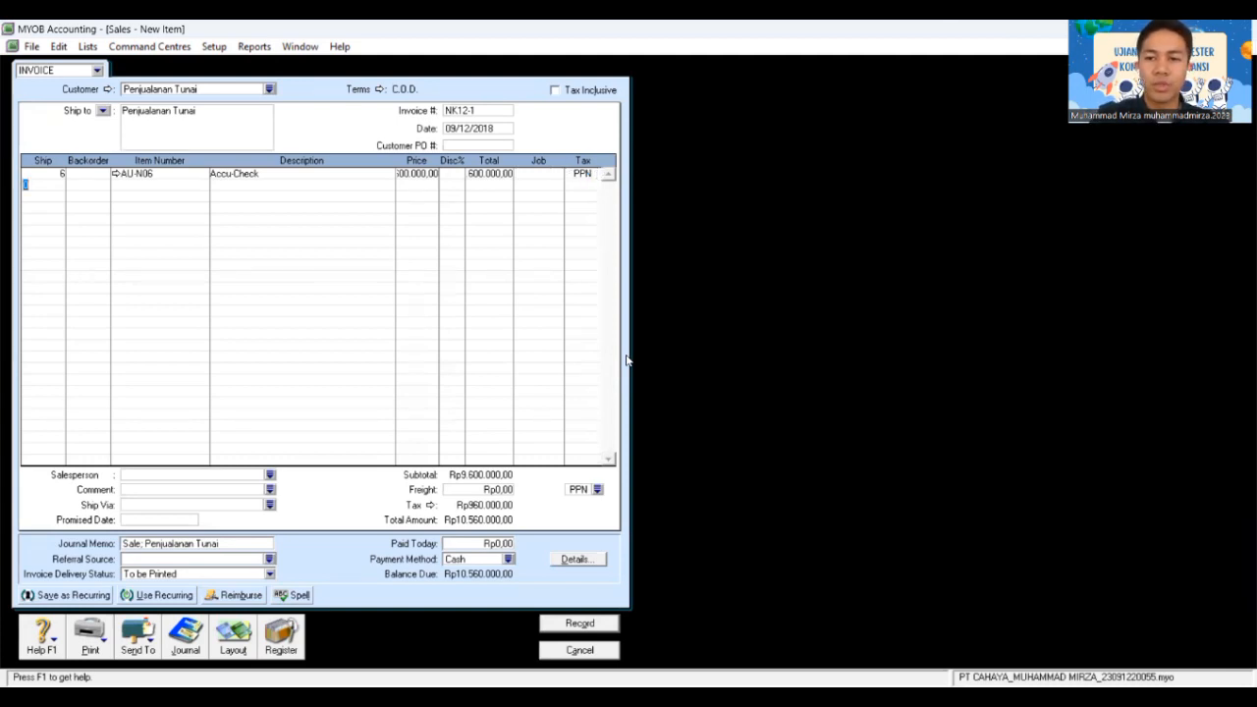
Step: Add a second line of 10 AU-N08 Oxone at 1.800.000 each
{"action": "type", "text": "10"}
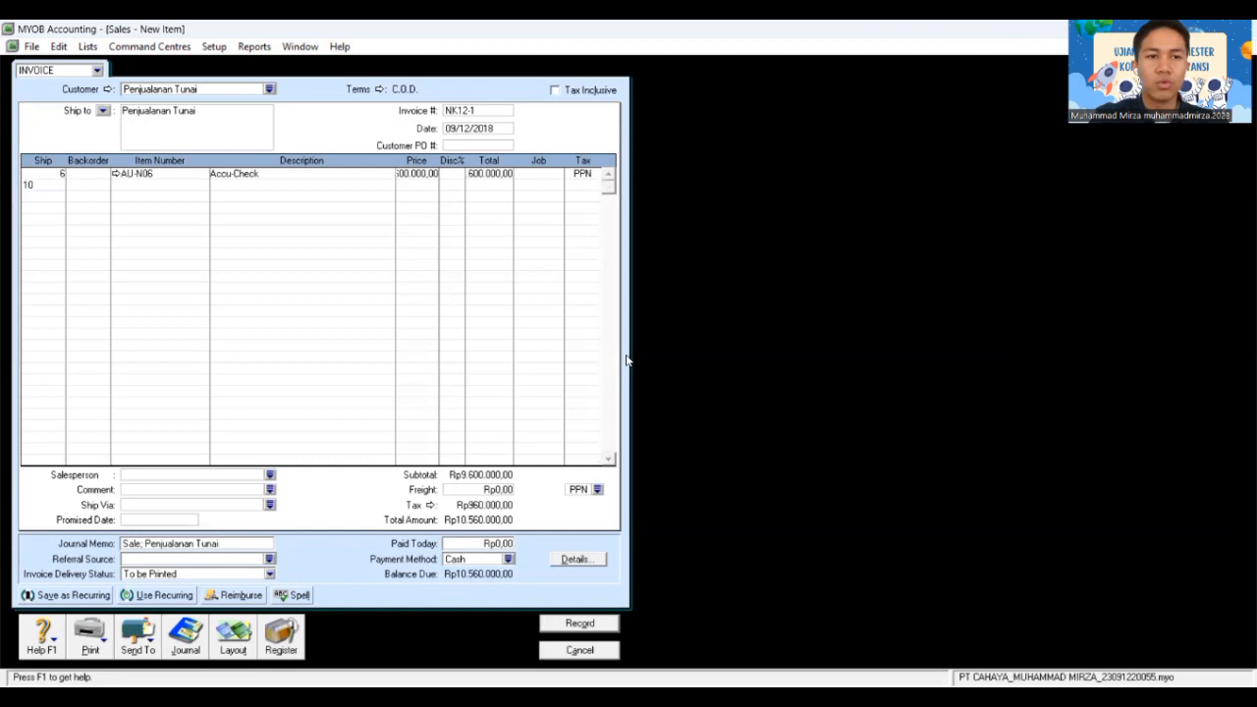
{"action": "key", "text": "Tab"}
{"action": "key", "text": "Tab"}
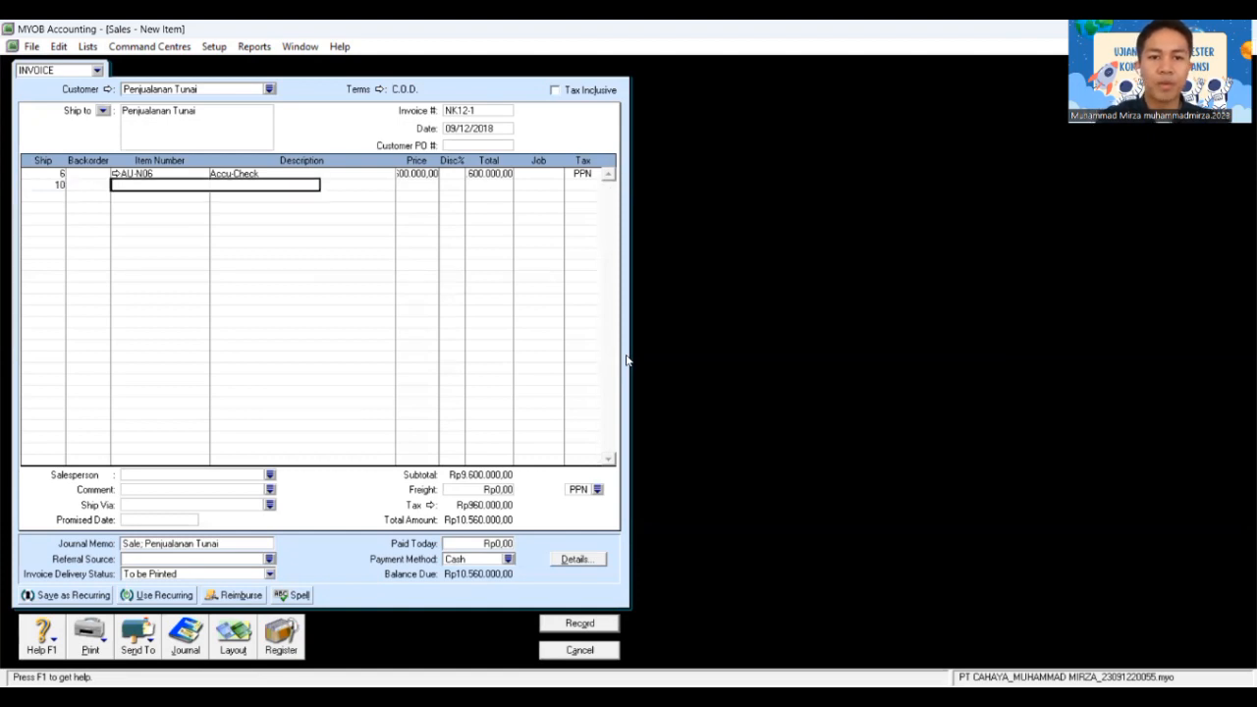
{"action": "key", "text": "Tab"}
{"action": "type", "text": "AU-N08"}
{"action": "left_click", "coordinate": [737, 458]}
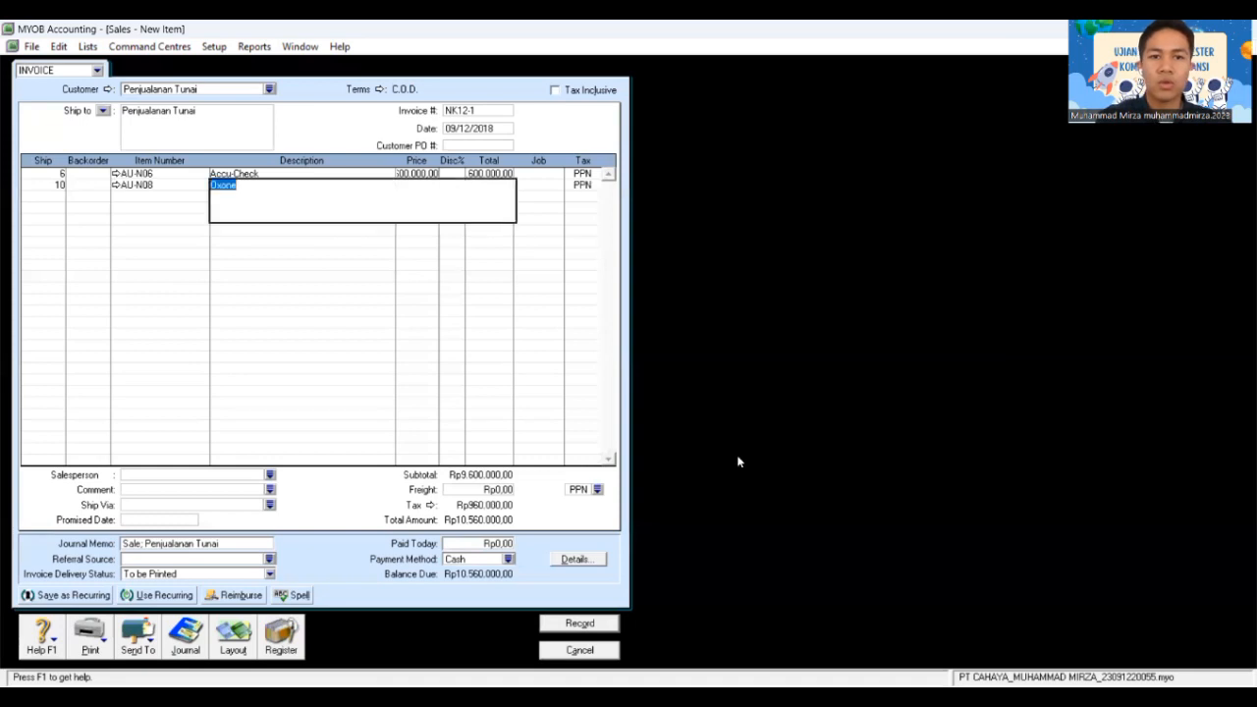
{"action": "key", "text": "Tab"}
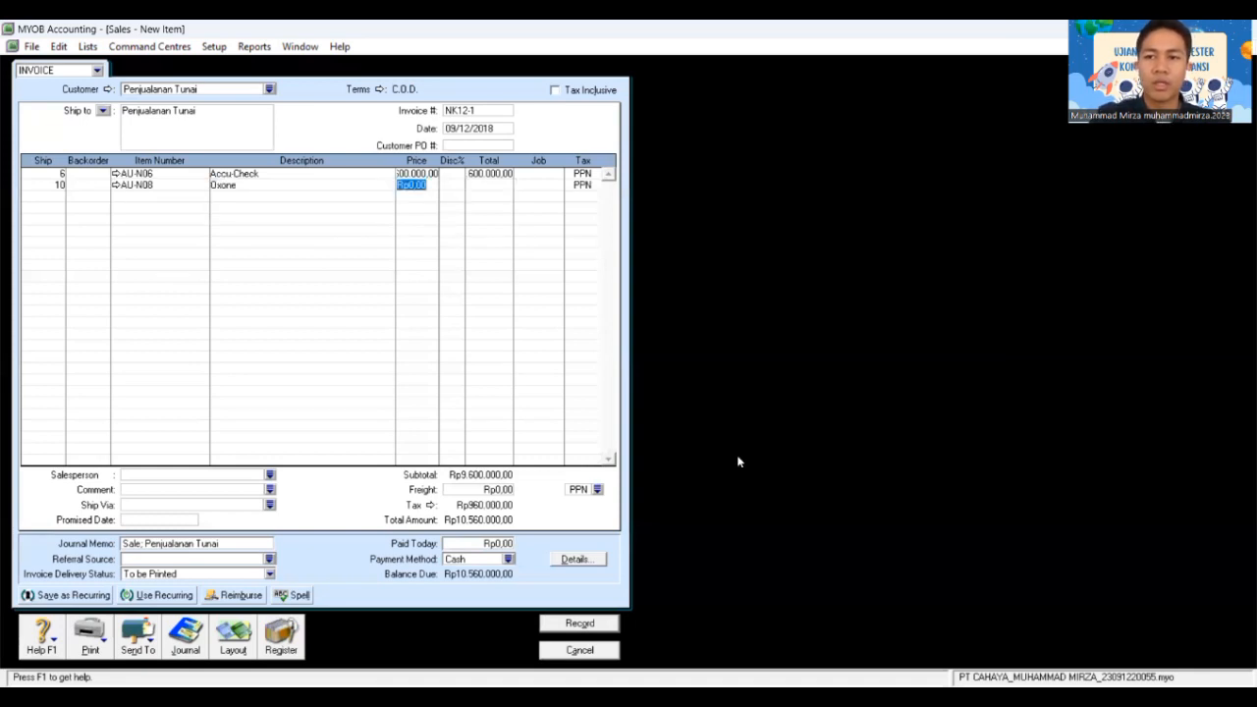
{"action": "type", "text": "18"}
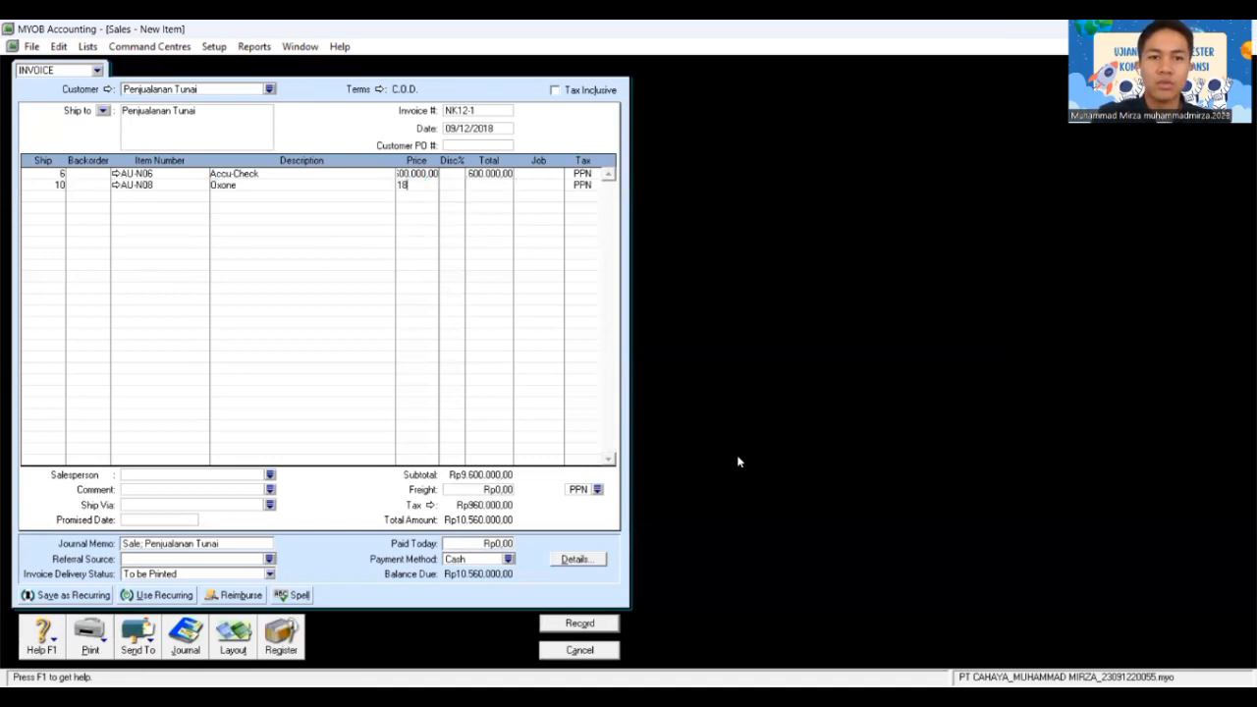
{"action": "type", "text": "00000"}
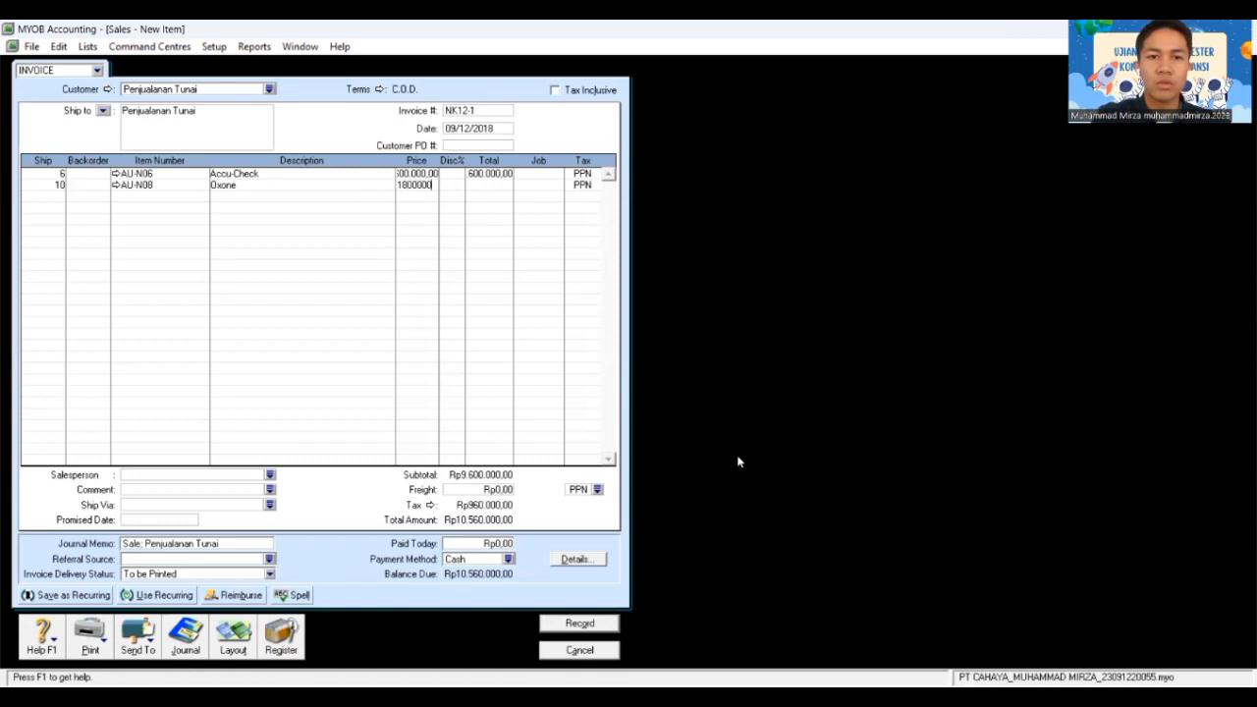
{"action": "key", "text": "Tab"}
{"action": "key", "text": "Tab"}
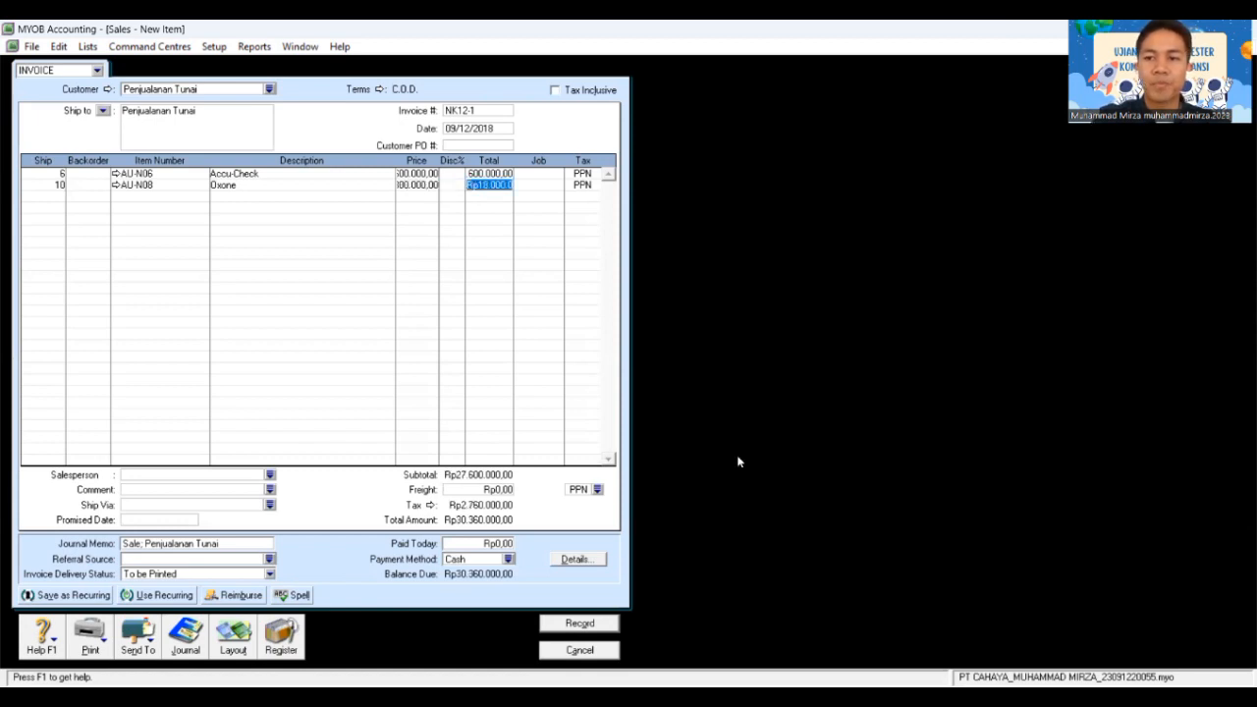
{"action": "key", "text": "Tab"}
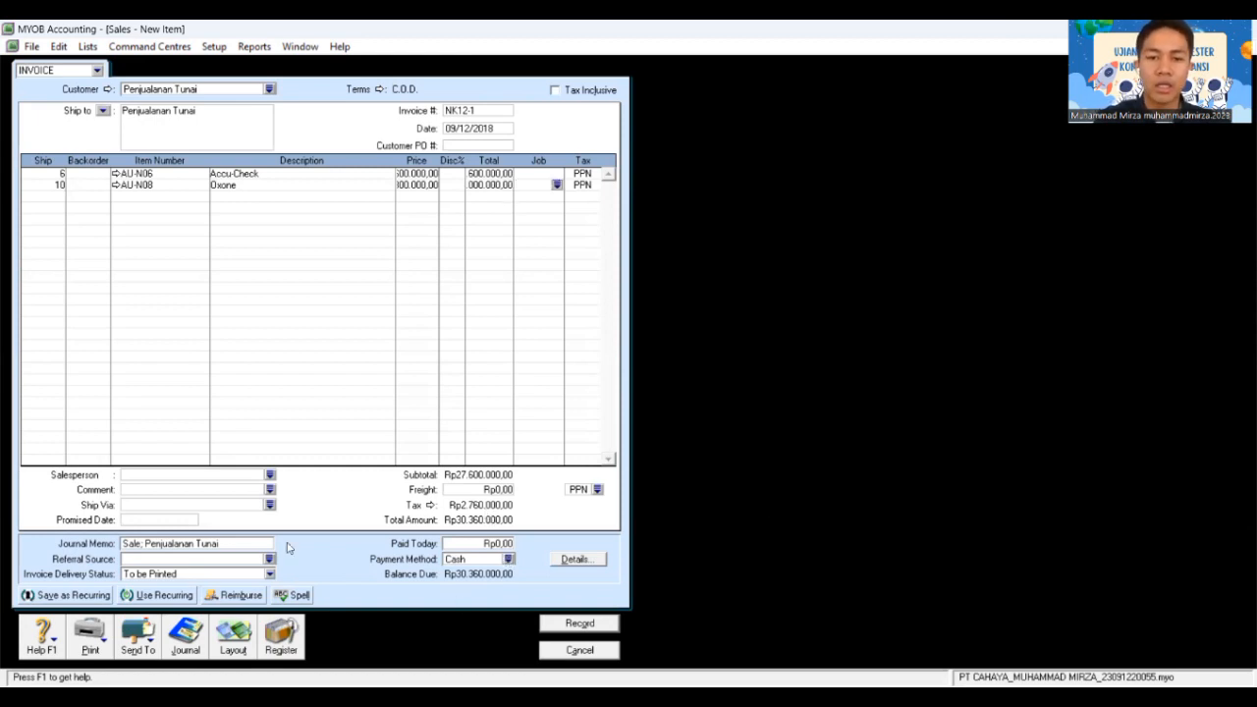
Step: Add Rp350.000 freight with the N-T tax code
{"action": "left_click", "coordinate": [578, 489]}
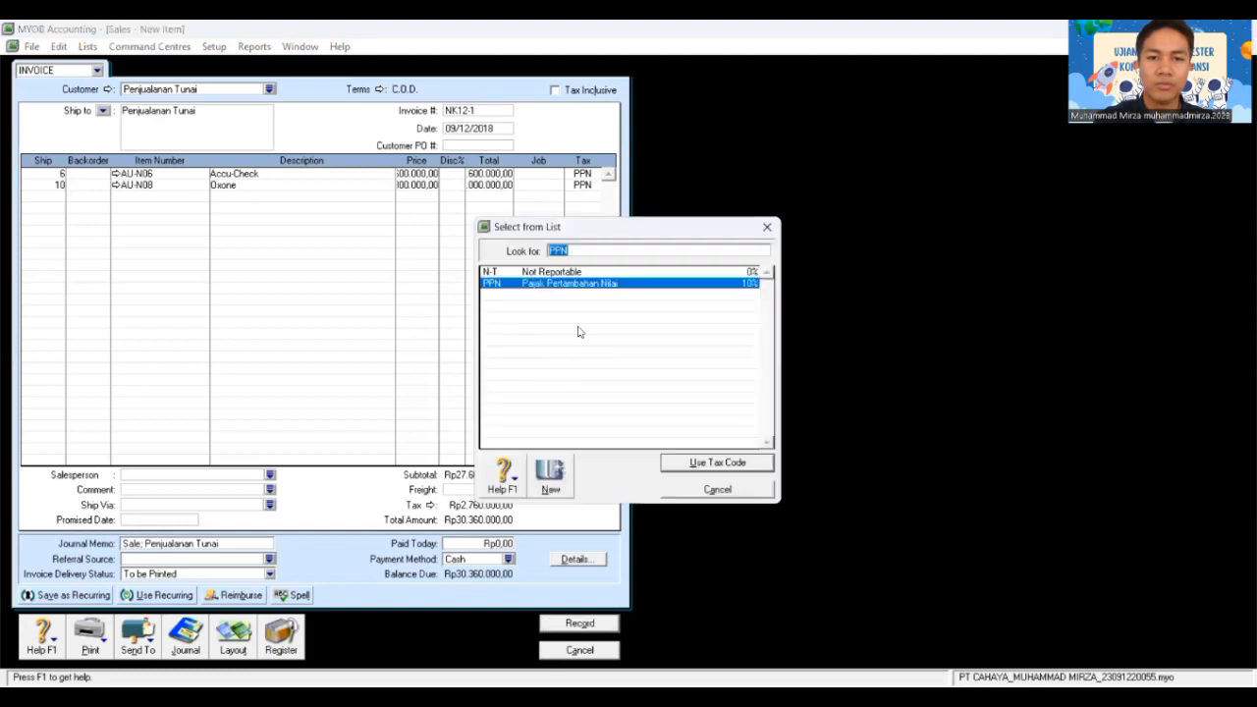
{"action": "left_click", "coordinate": [575, 271]}
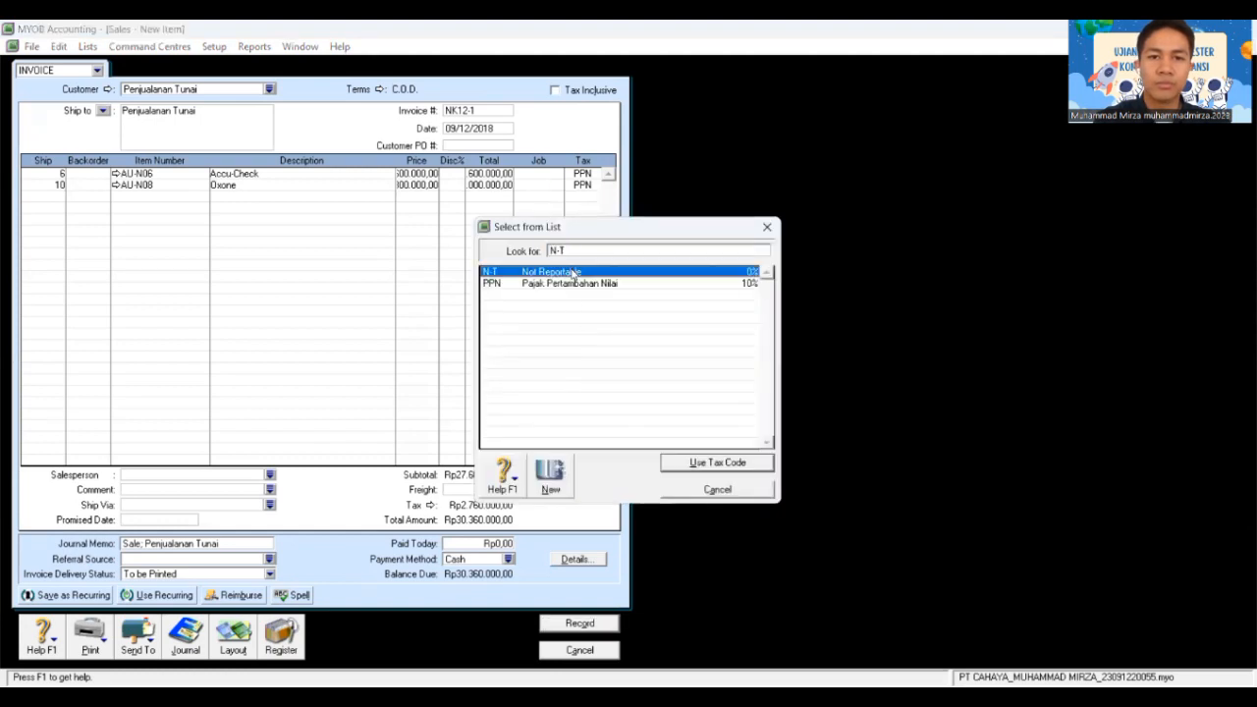
{"action": "left_click", "coordinate": [729, 470]}
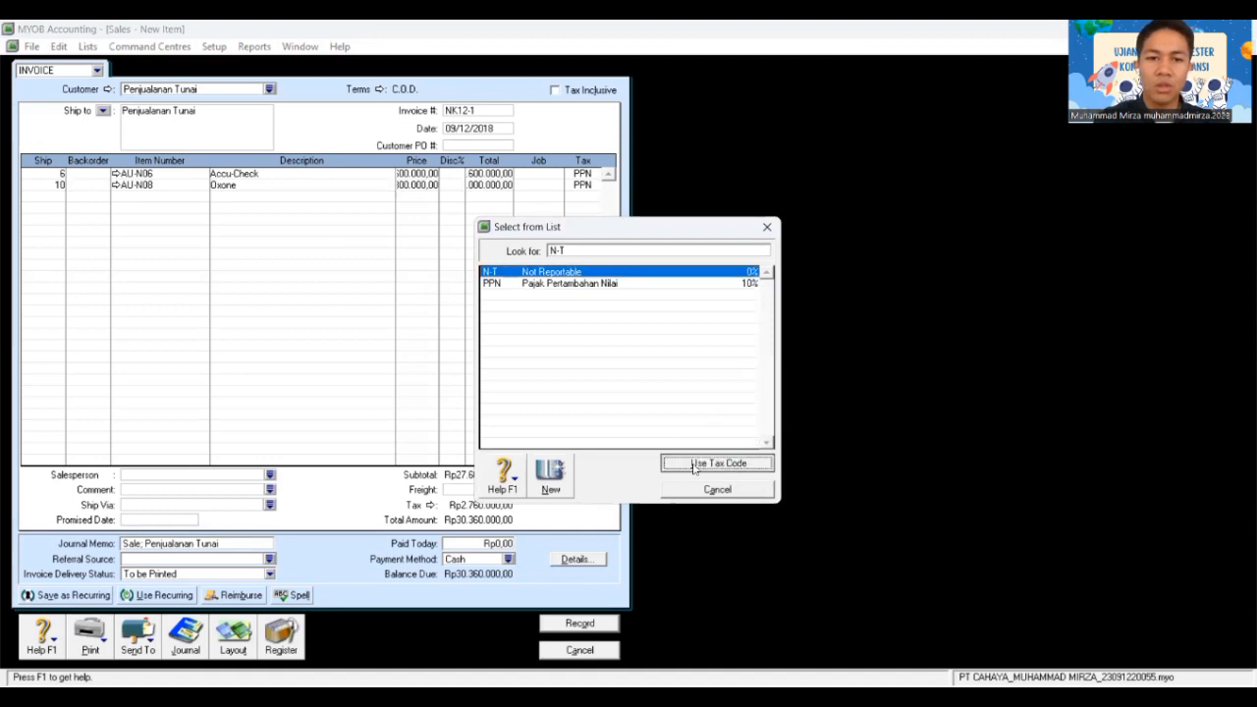
{"action": "left_click", "coordinate": [502, 488]}
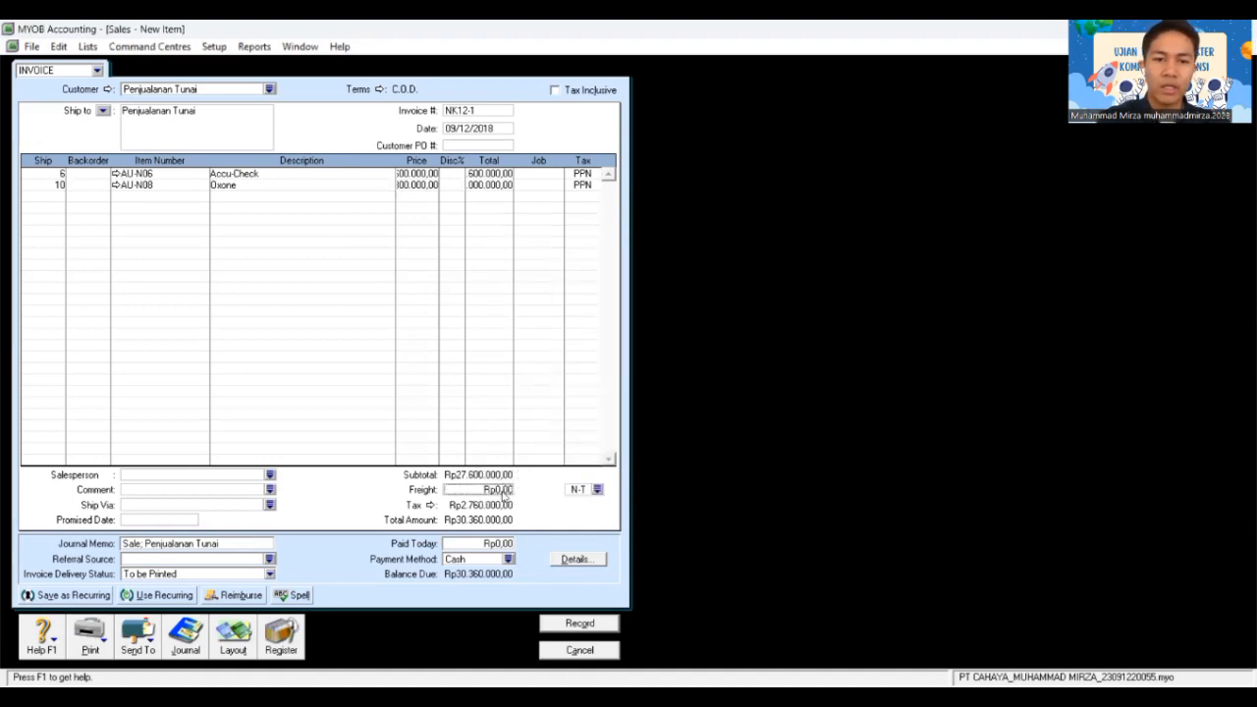
{"action": "type", "text": "36"}
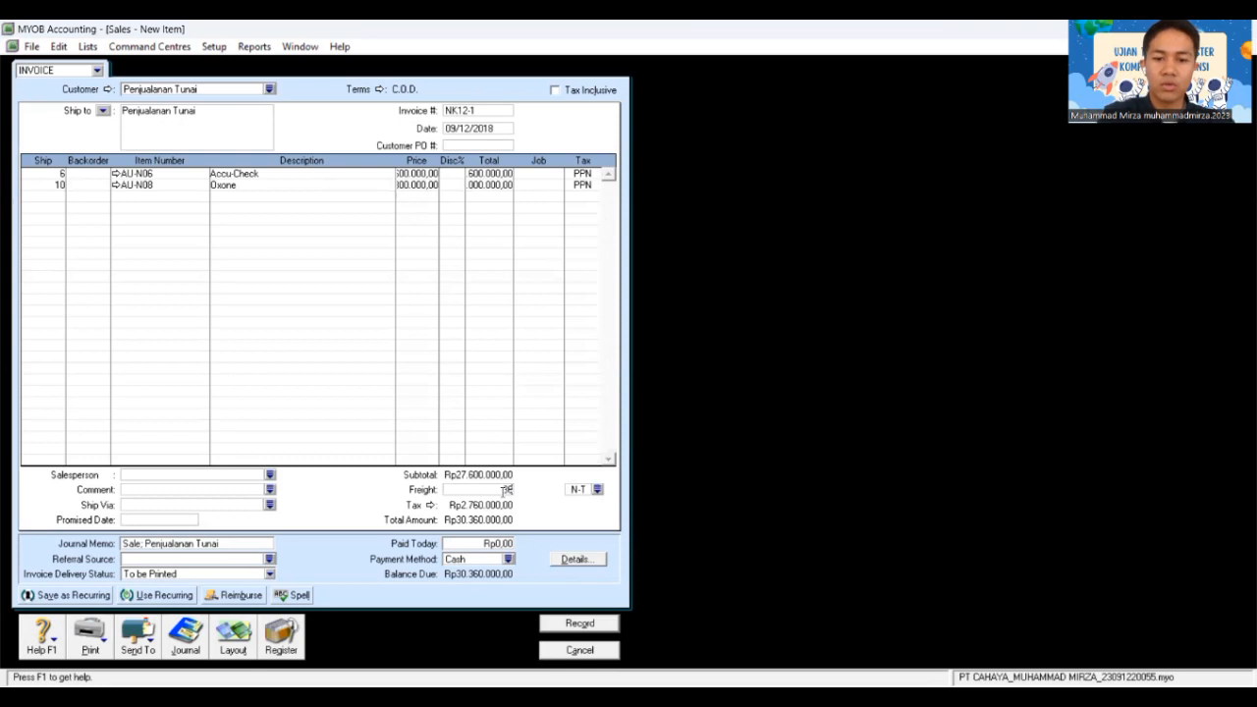
{"action": "type", "text": "0000"}
{"action": "key", "text": "Tab"}
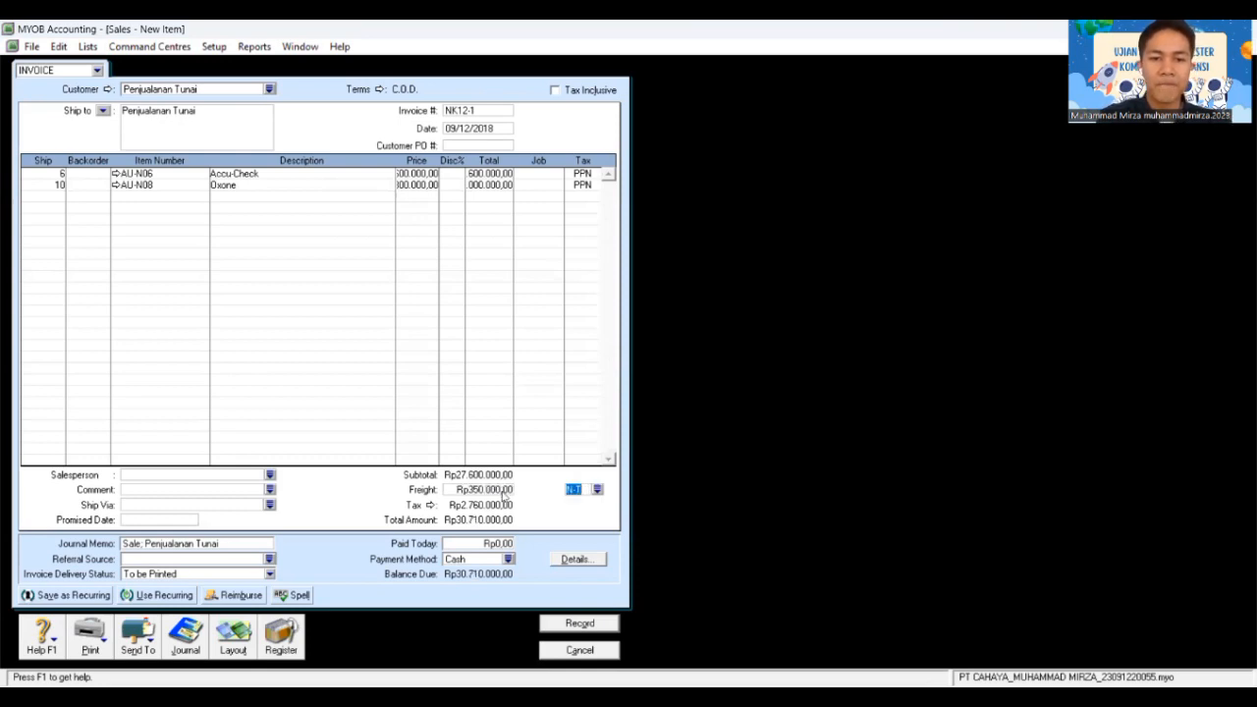
Step: Mark Rp30.710.000 as paid today and record the invoice, skipping the spelling check
{"action": "left_click", "coordinate": [498, 543]}
{"action": "type", "text": "30."}
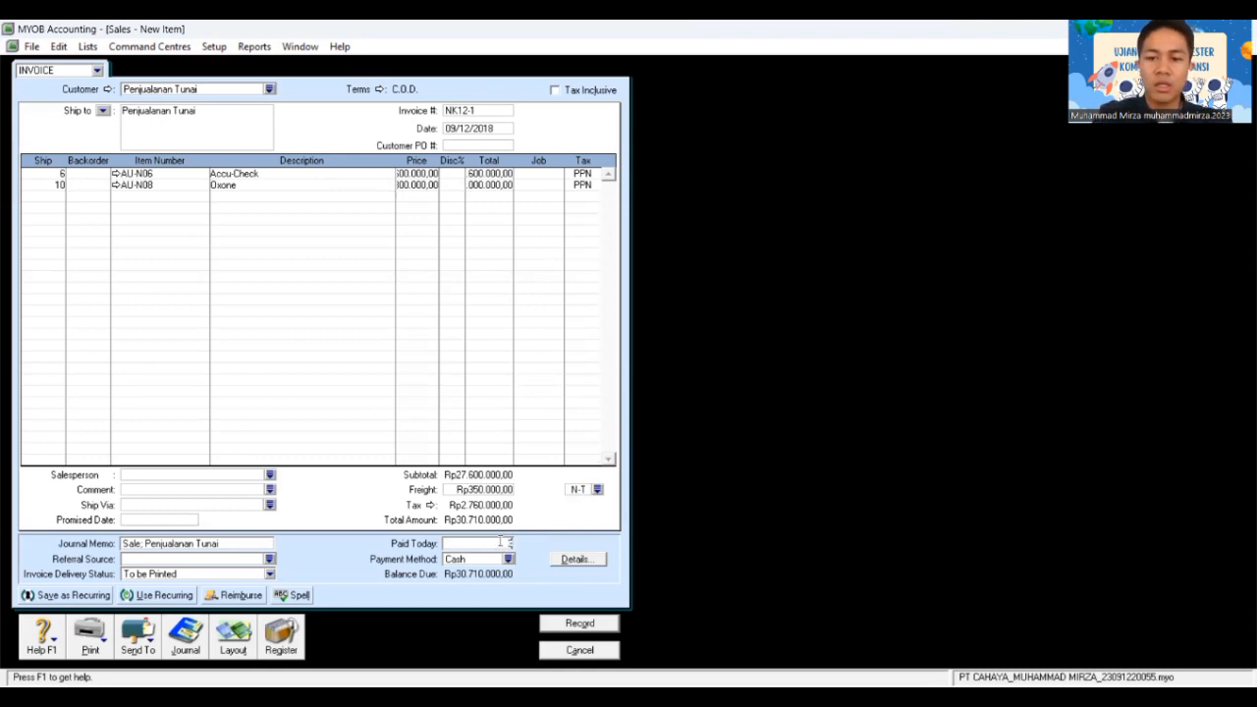
{"action": "type", "text": "71"}
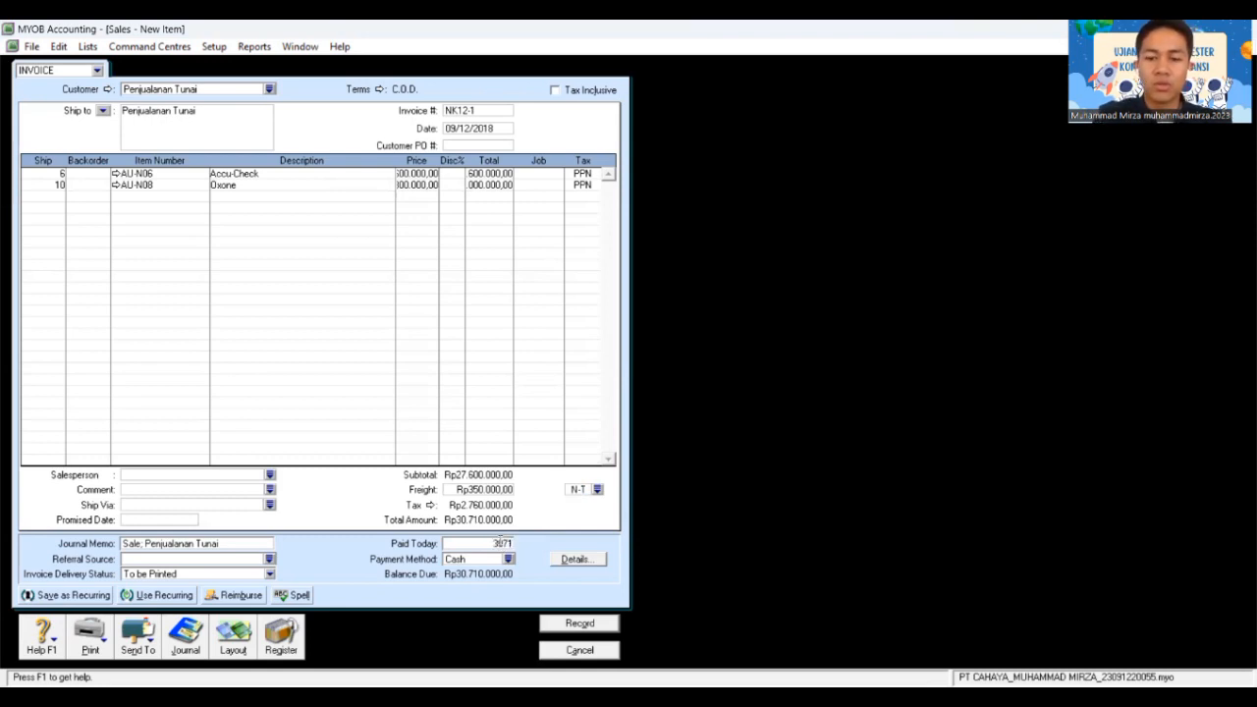
{"action": "type", "text": "0.0000"}
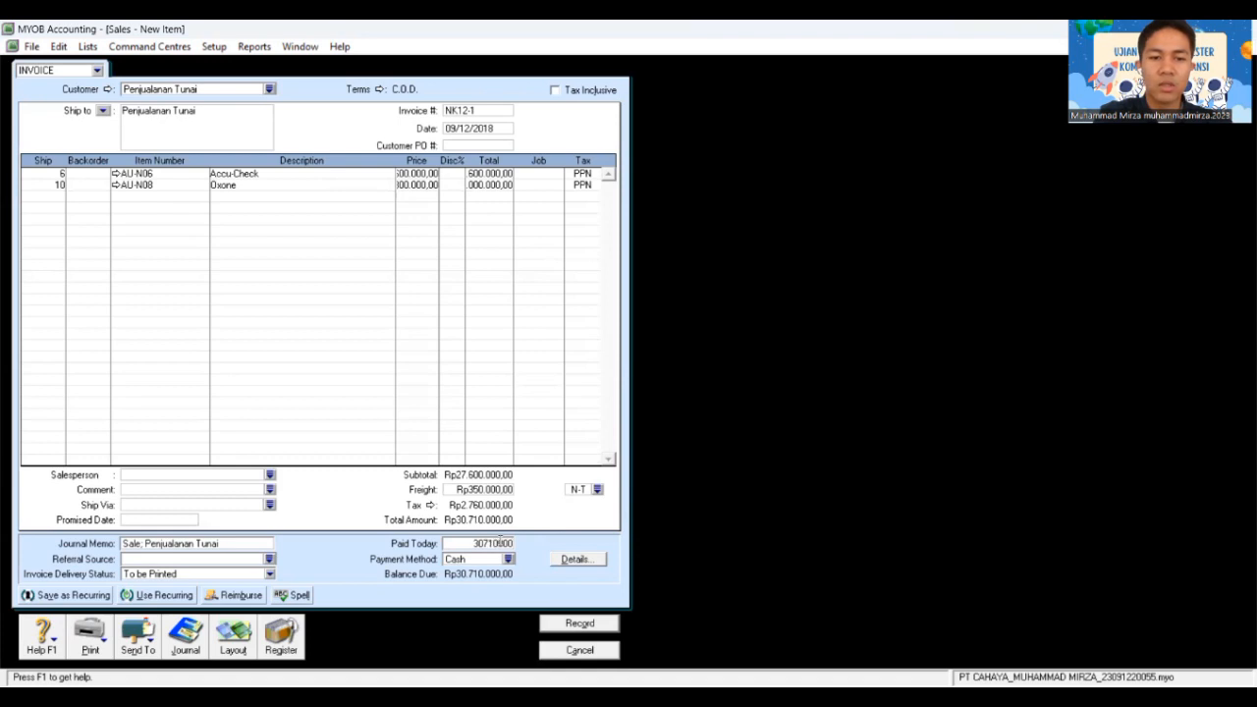
{"action": "key", "text": "Tab"}
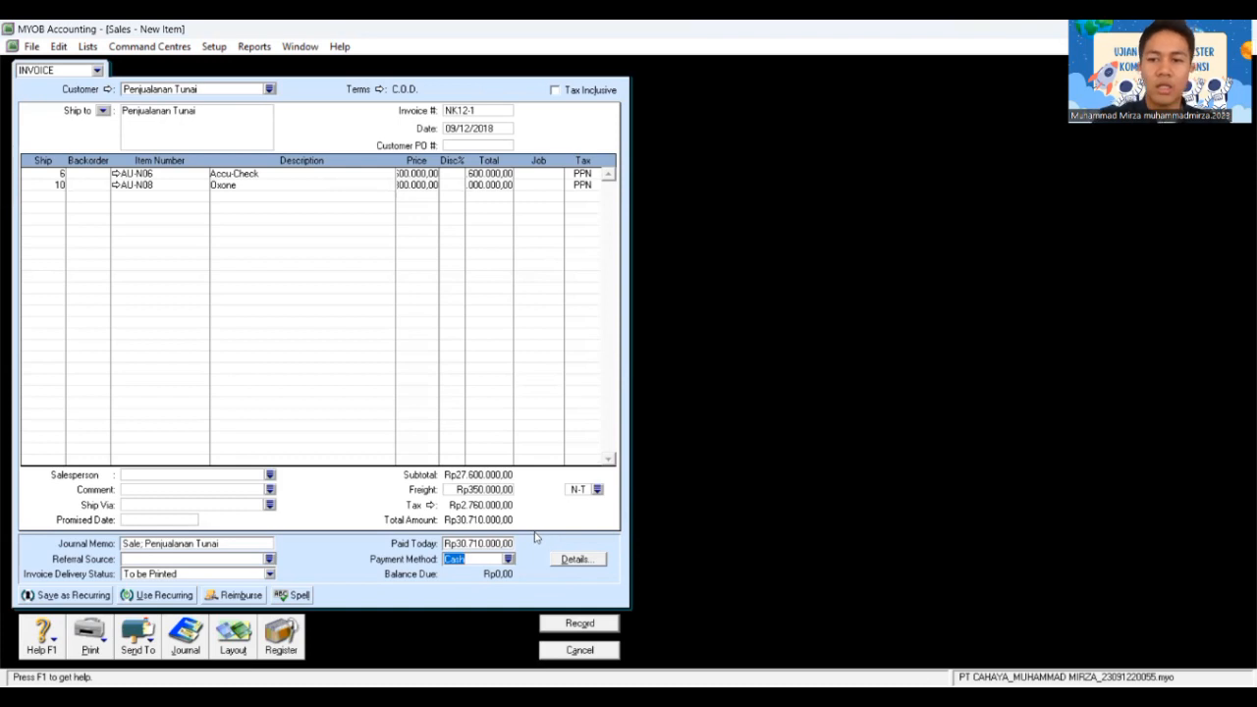
{"action": "left_click", "coordinate": [593, 623]}
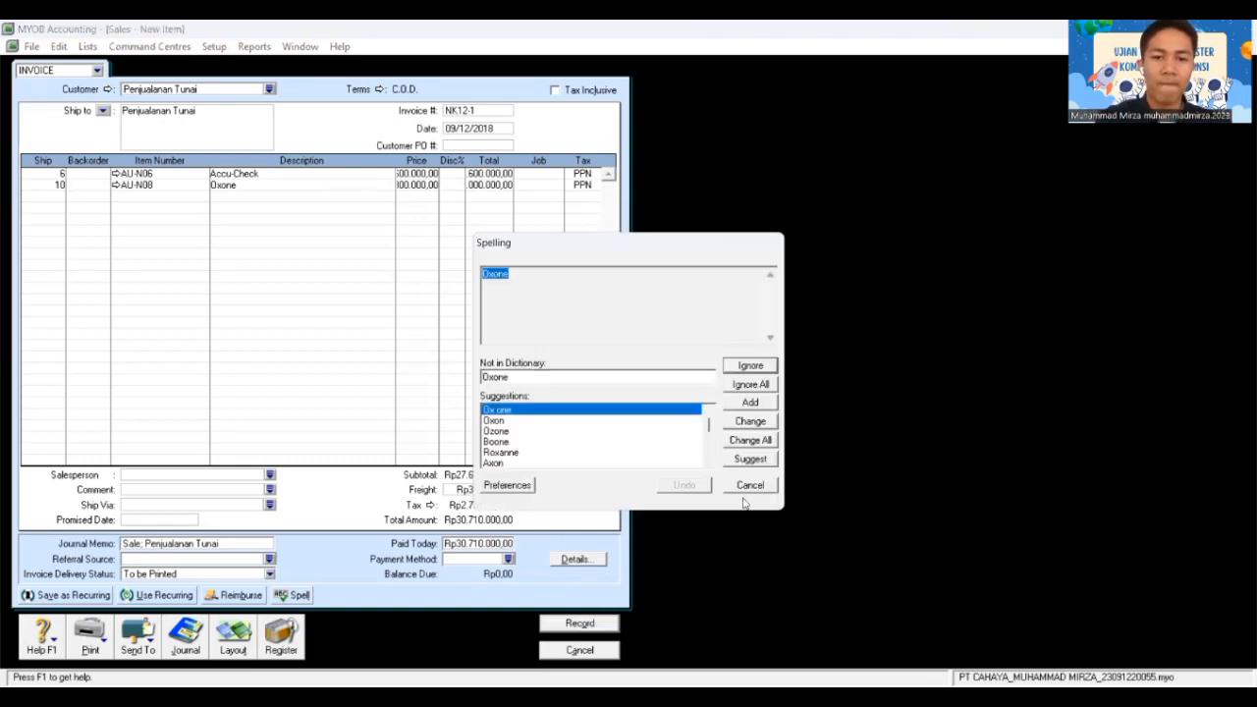
{"action": "left_click", "coordinate": [750, 485]}
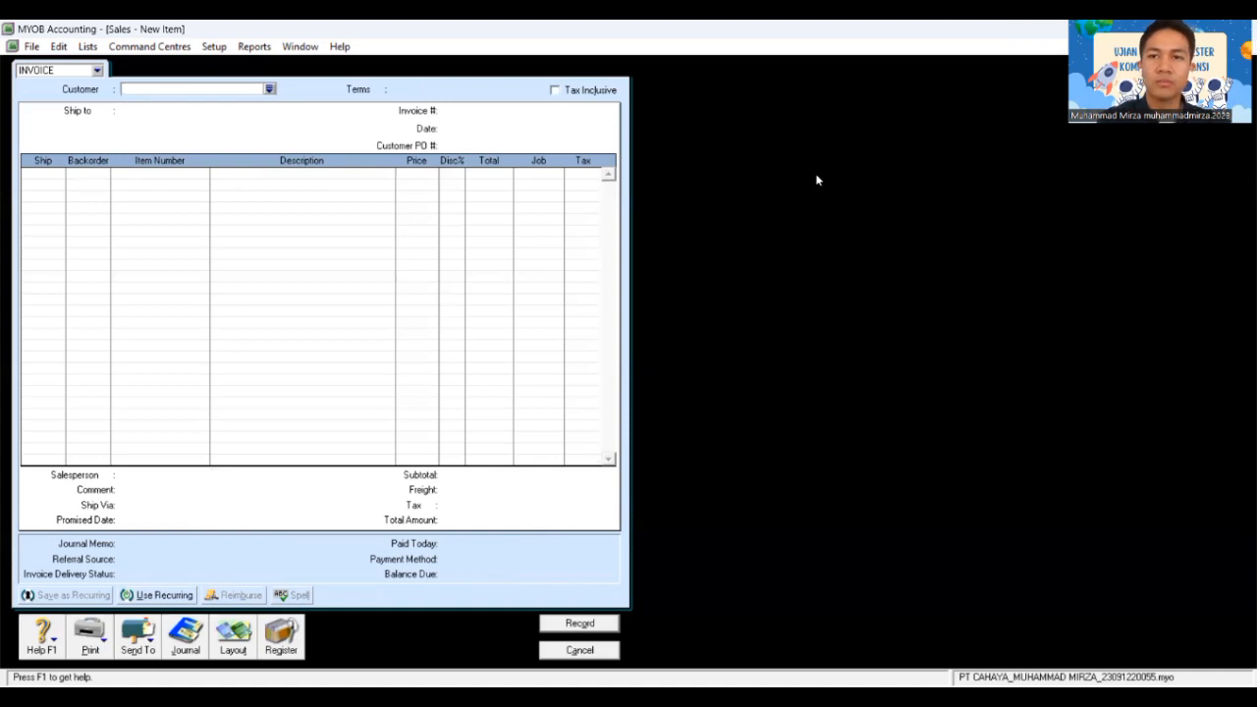
Step: Start a bill payment in Purchases with PT Bharata as the supplier
{"action": "key", "text": "alt+Tab"}
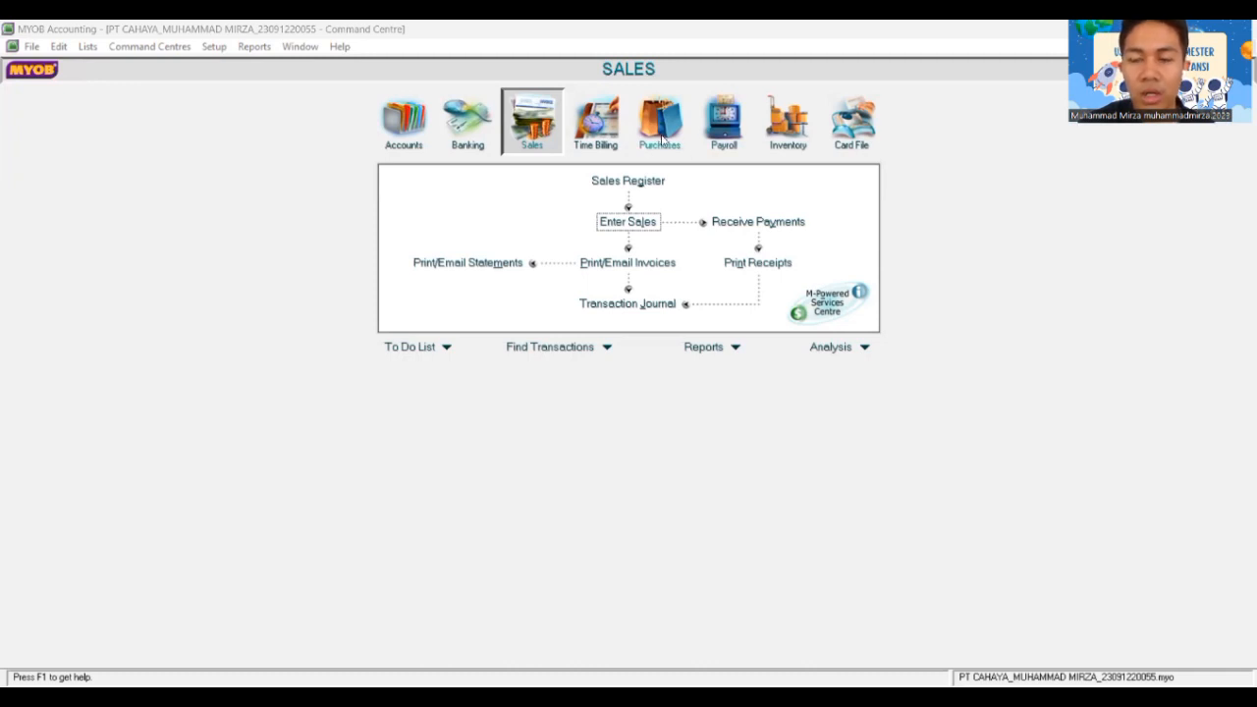
{"action": "left_click", "coordinate": [660, 136]}
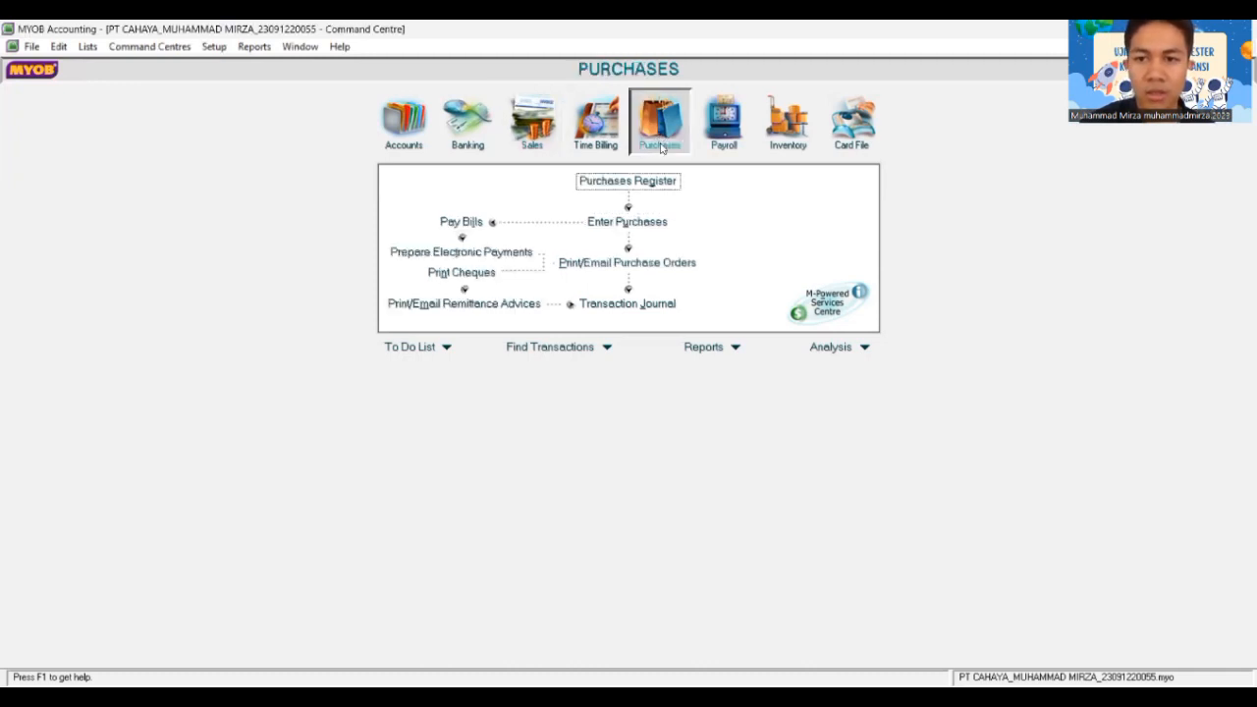
{"action": "left_click", "coordinate": [455, 223]}
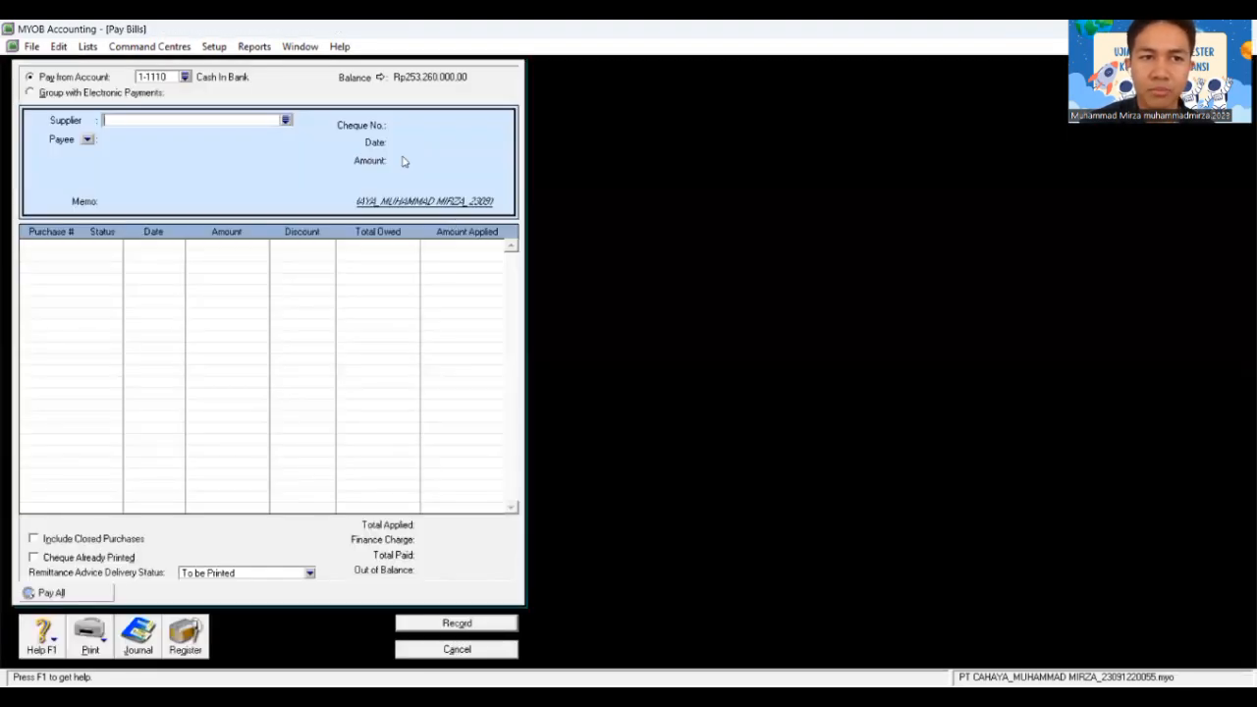
{"action": "left_click", "coordinate": [286, 120]}
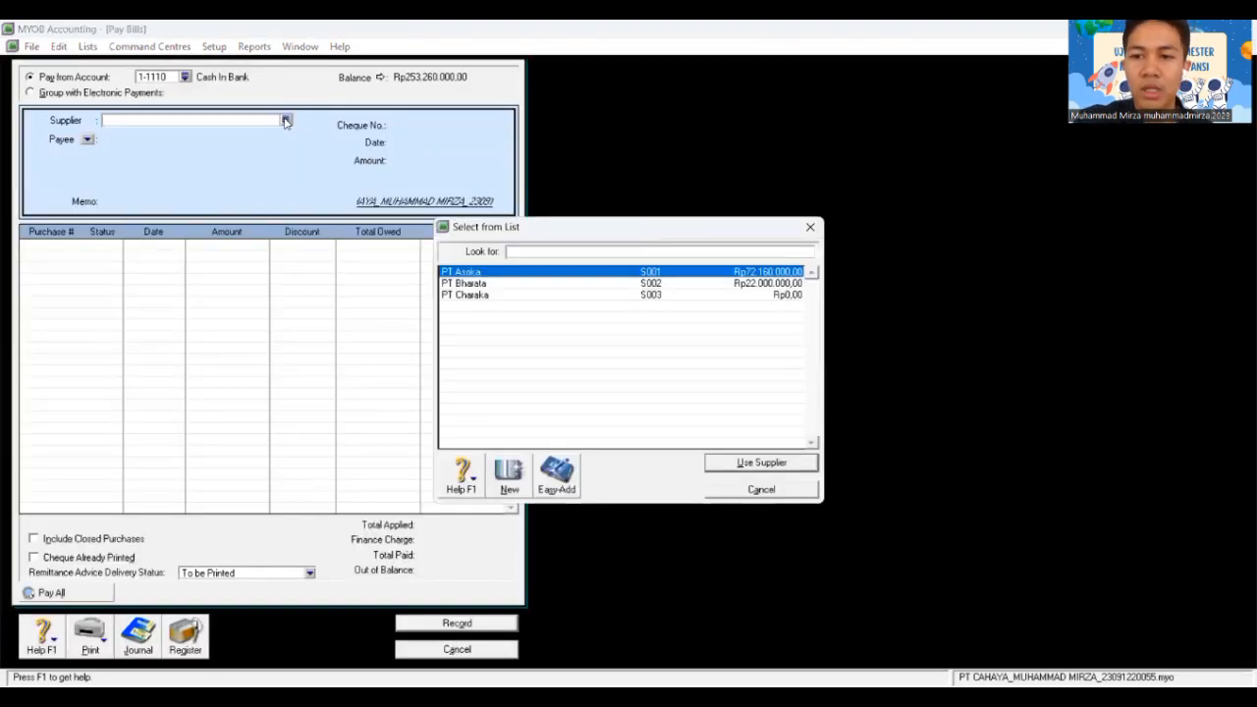
{"action": "left_click", "coordinate": [526, 283]}
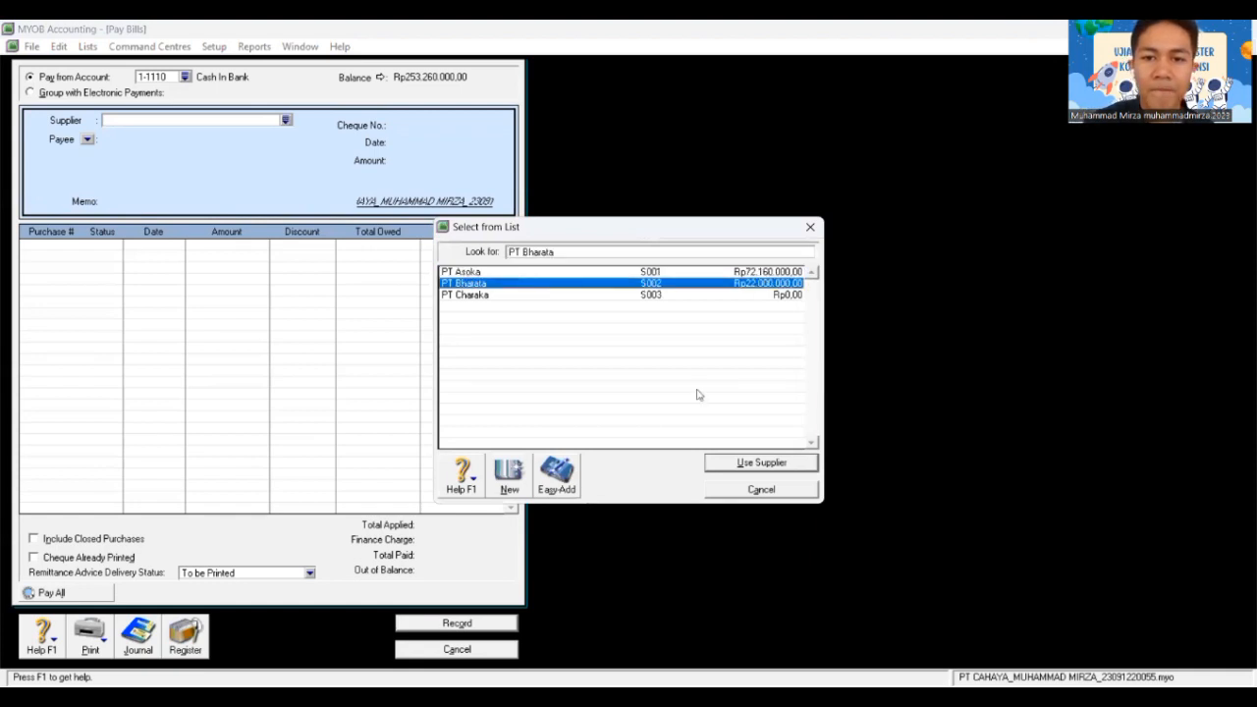
{"action": "left_click", "coordinate": [754, 459]}
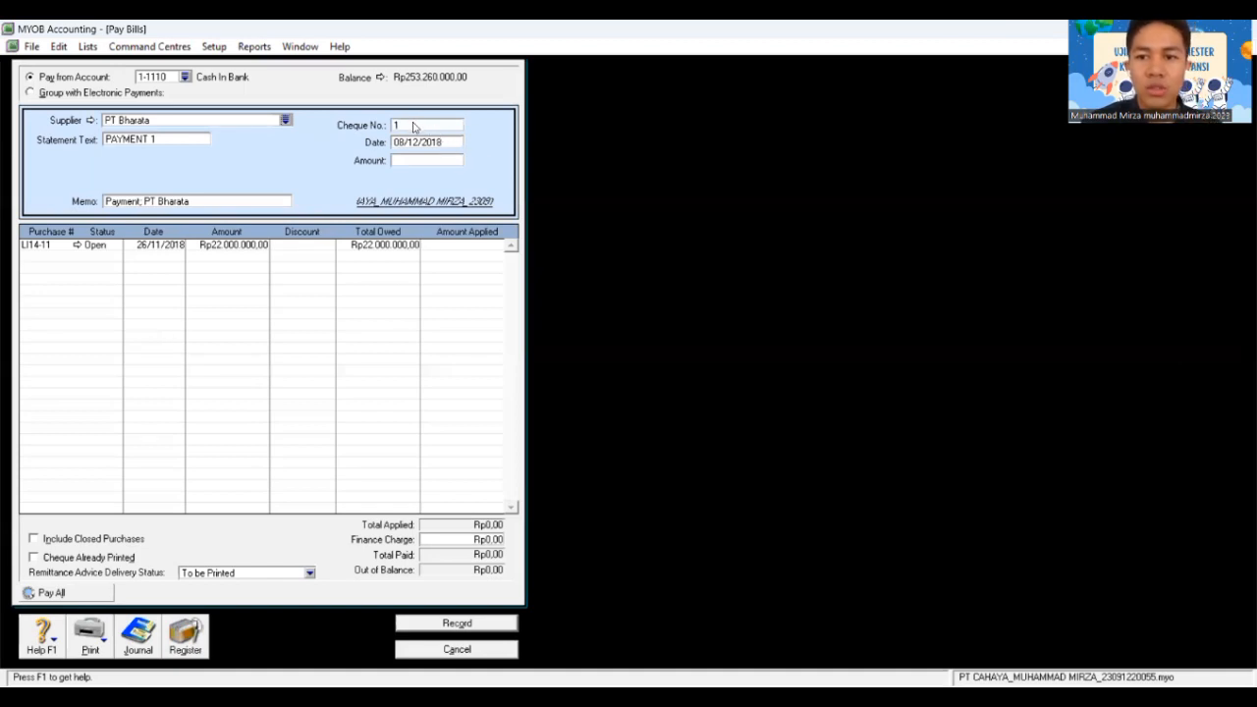
Step: Enter memo BKK12-2, cheque number C12-2 and date 10/12/2018
{"action": "left_click", "coordinate": [188, 141]}
{"action": "type", "text": "BK"}
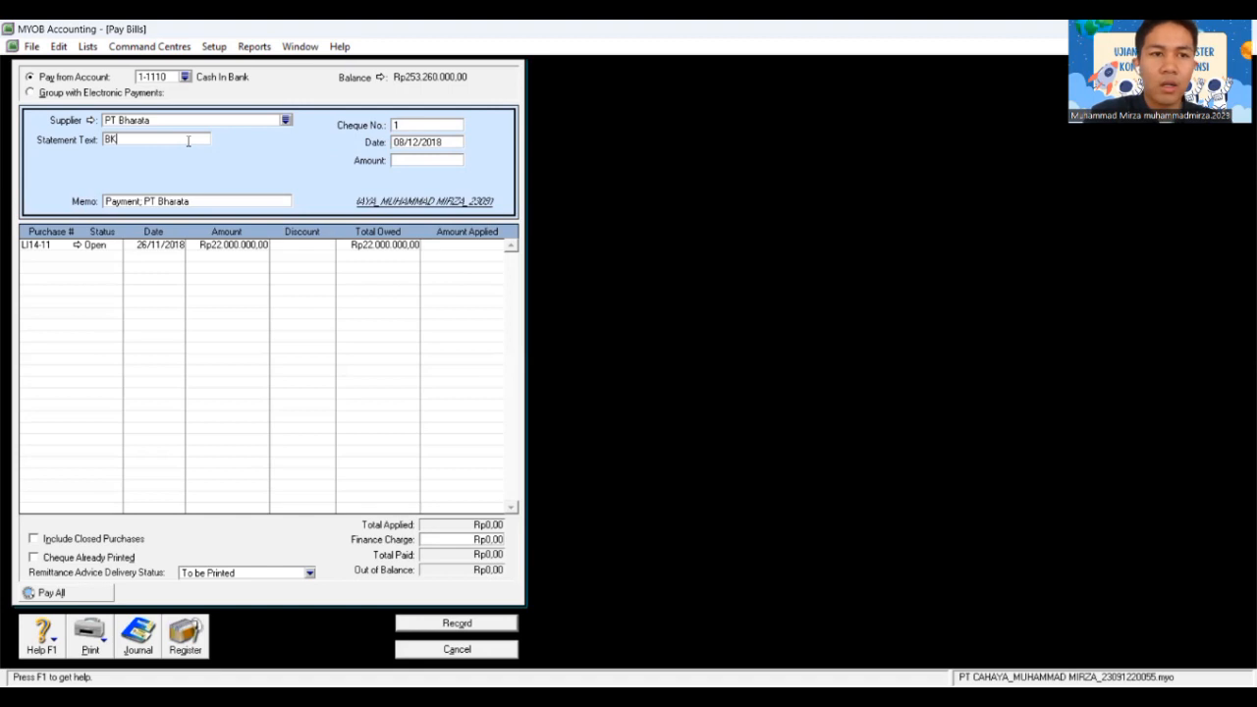
{"action": "type", "text": "K12-2"}
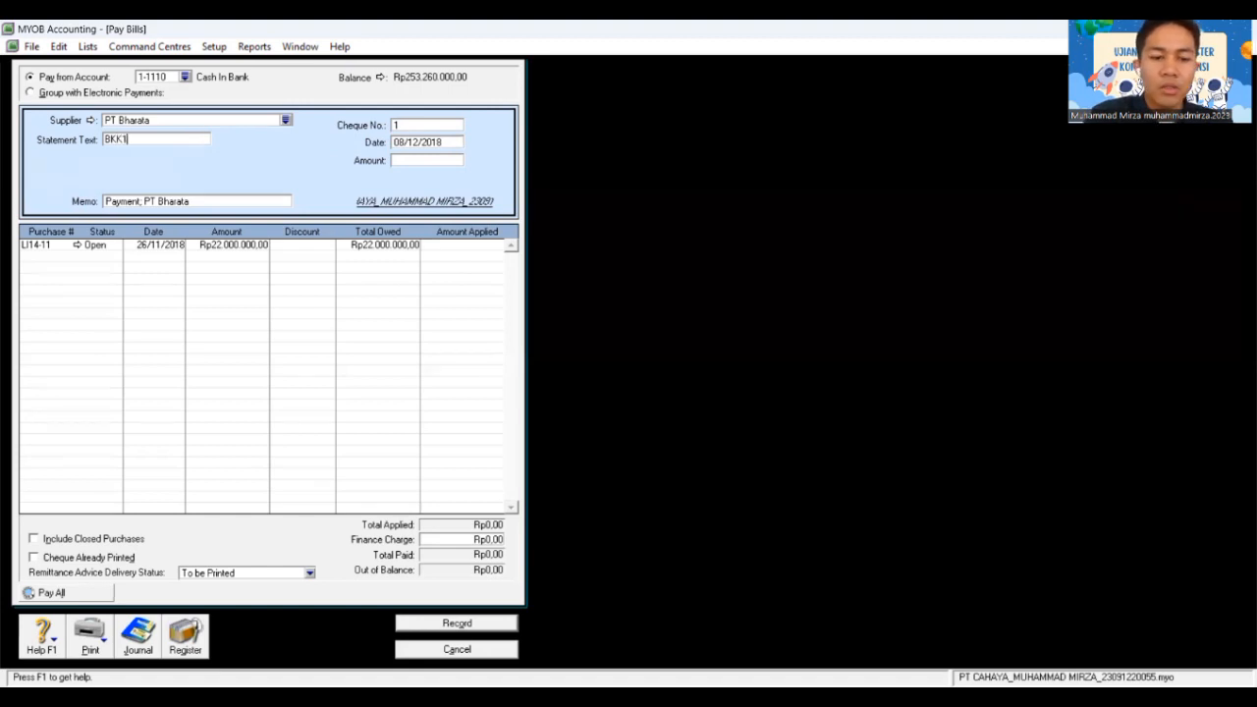
{"action": "left_click", "coordinate": [416, 125]}
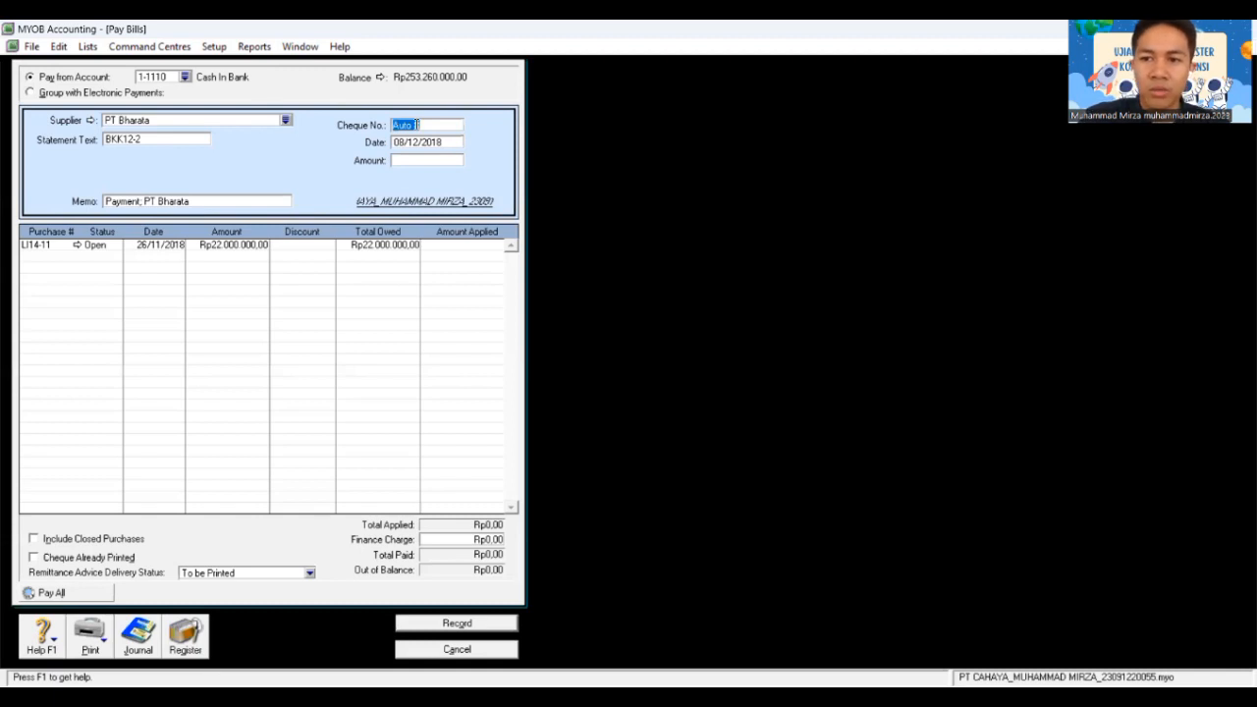
{"action": "type", "text": "C12-"}
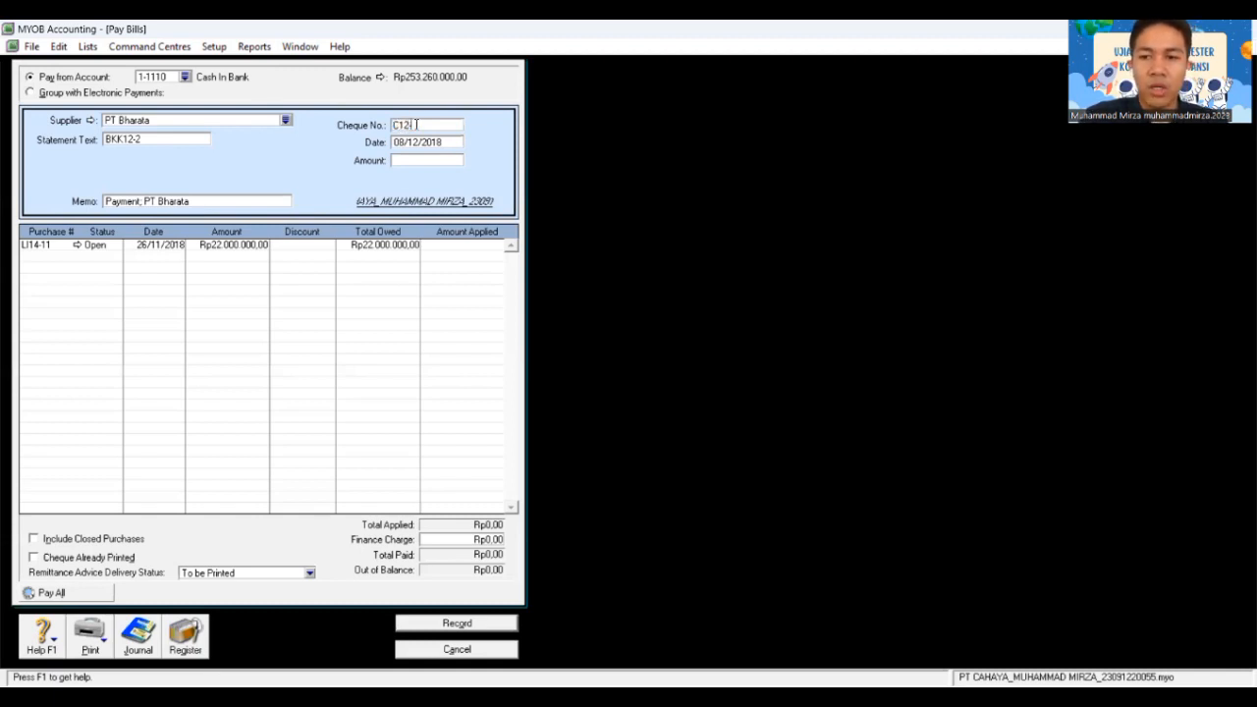
{"action": "type", "text": "2"}
{"action": "key", "text": "Tab"}
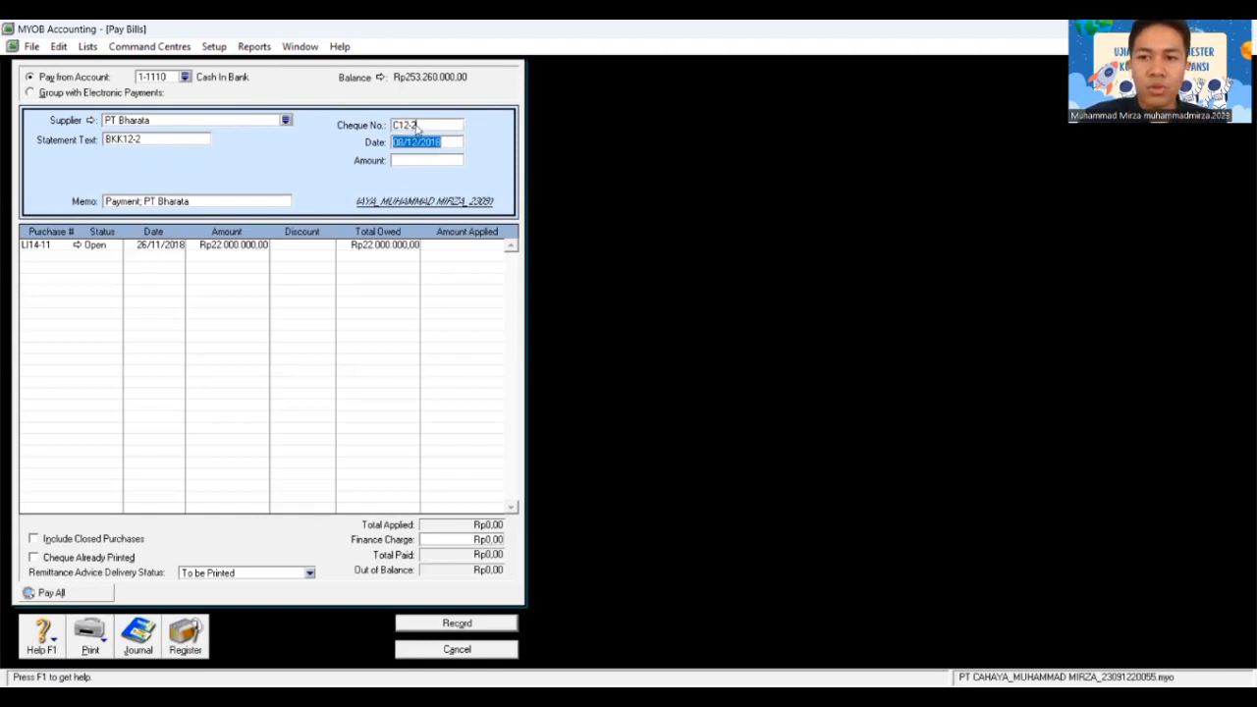
{"action": "type", "text": "10"}
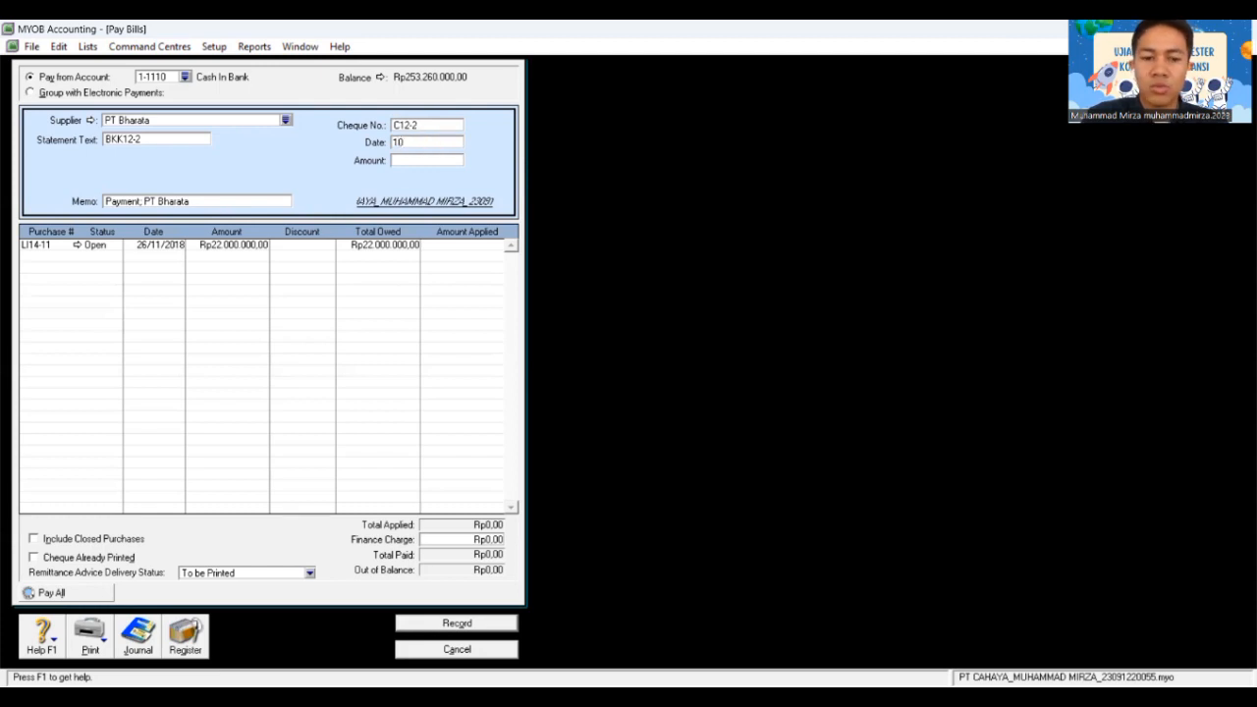
{"action": "type", "text": "/12/2018"}
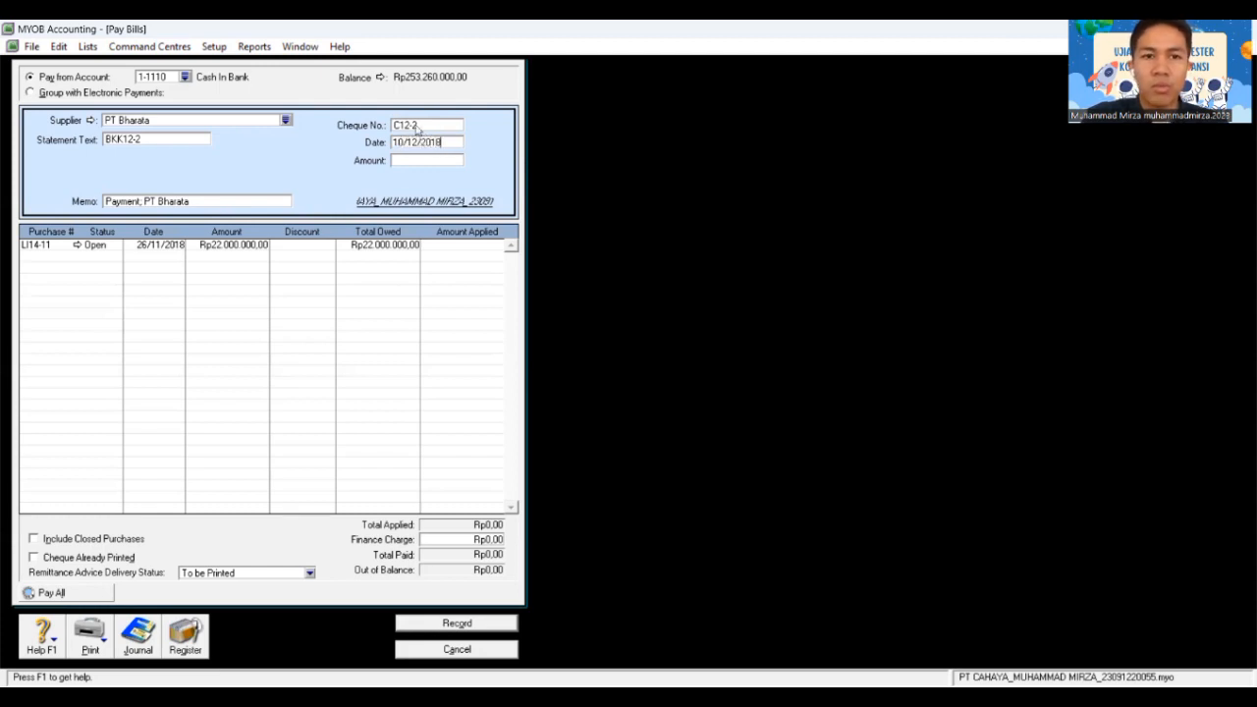
{"action": "key", "text": "Tab"}
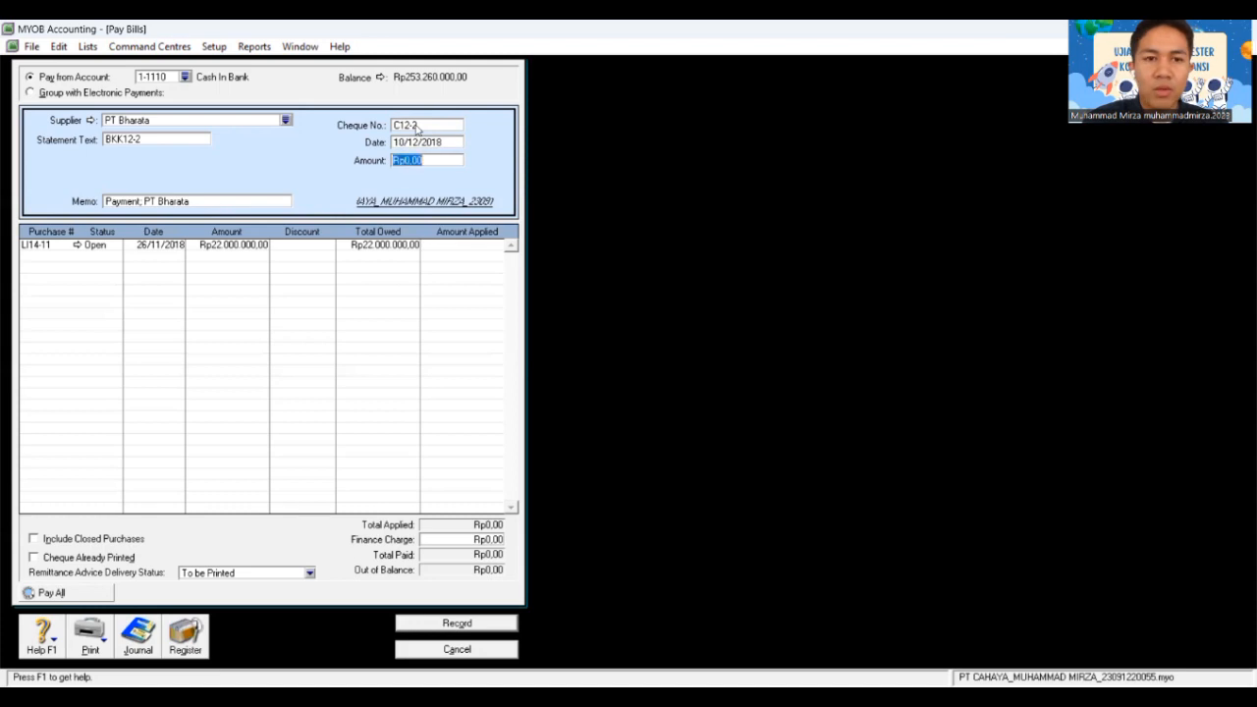
Step: Pay Rp22.000.000 fully applied to purchase LI14-11 and record the payment
{"action": "type", "text": "22.000."}
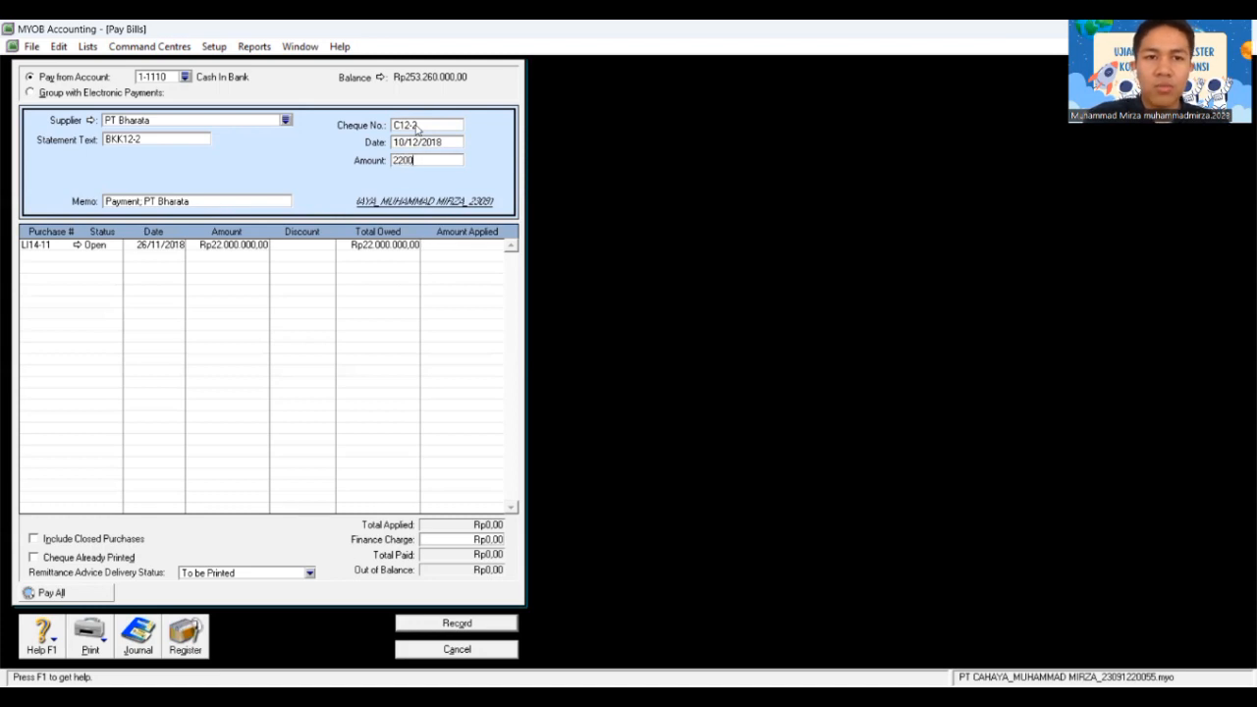
{"action": "type", "text": "0000"}
{"action": "key", "text": "Tab"}
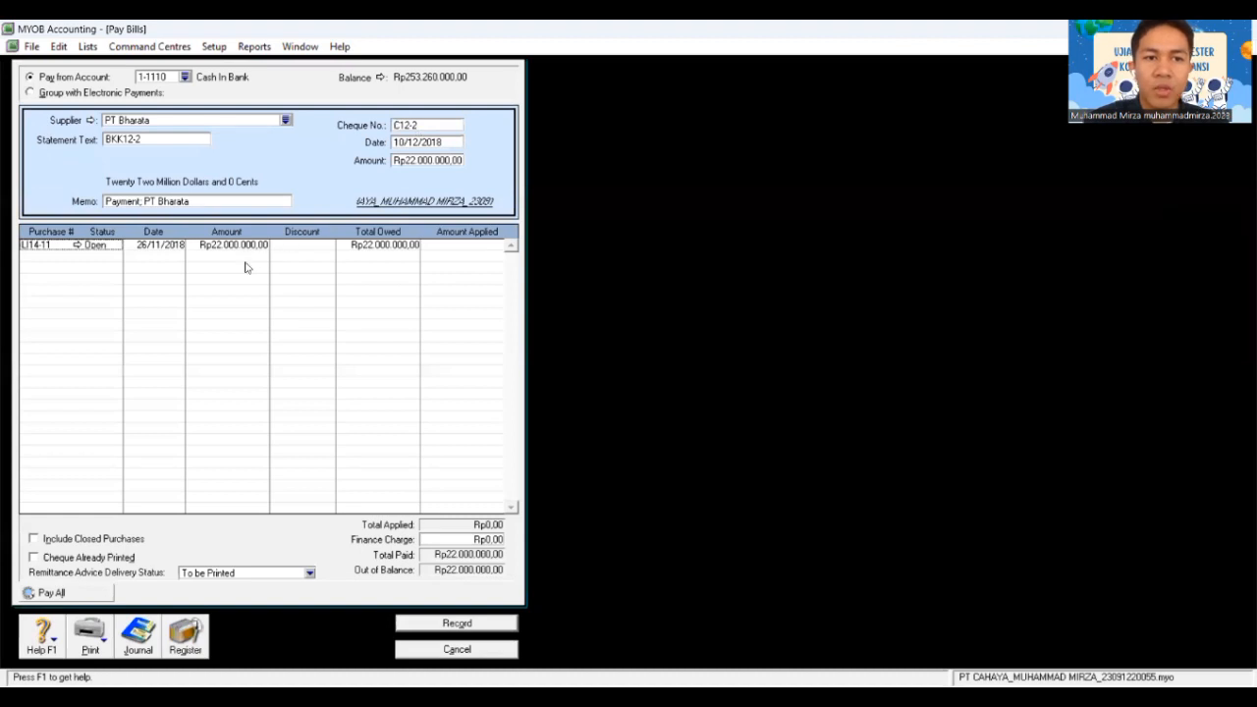
{"action": "key", "text": "Tab"}
{"action": "key", "text": "Tab"}
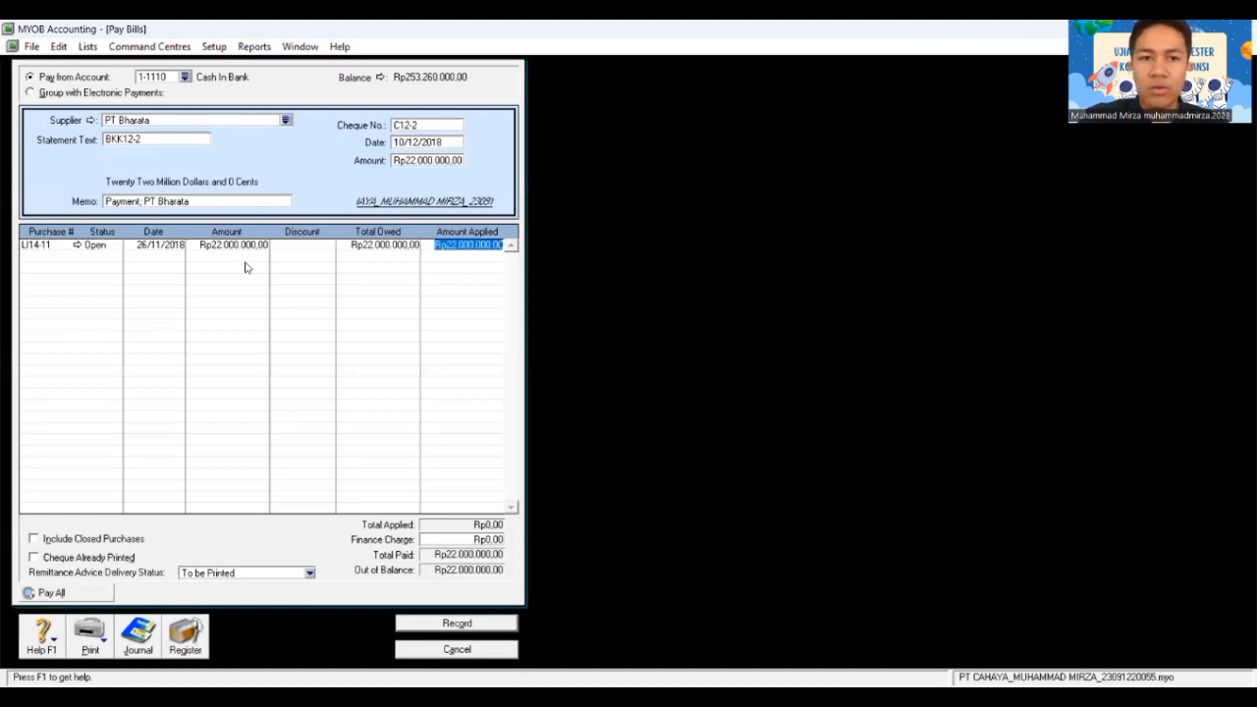
{"action": "key", "text": "Tab"}
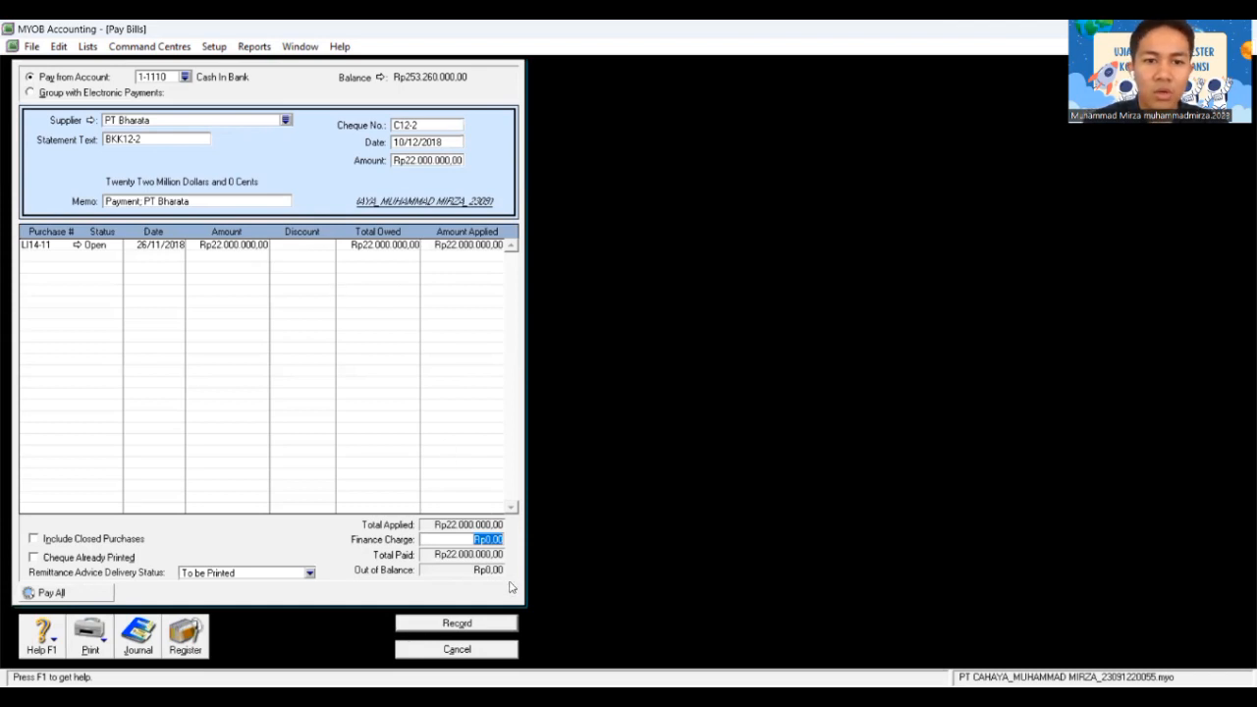
{"action": "left_click", "coordinate": [470, 627]}
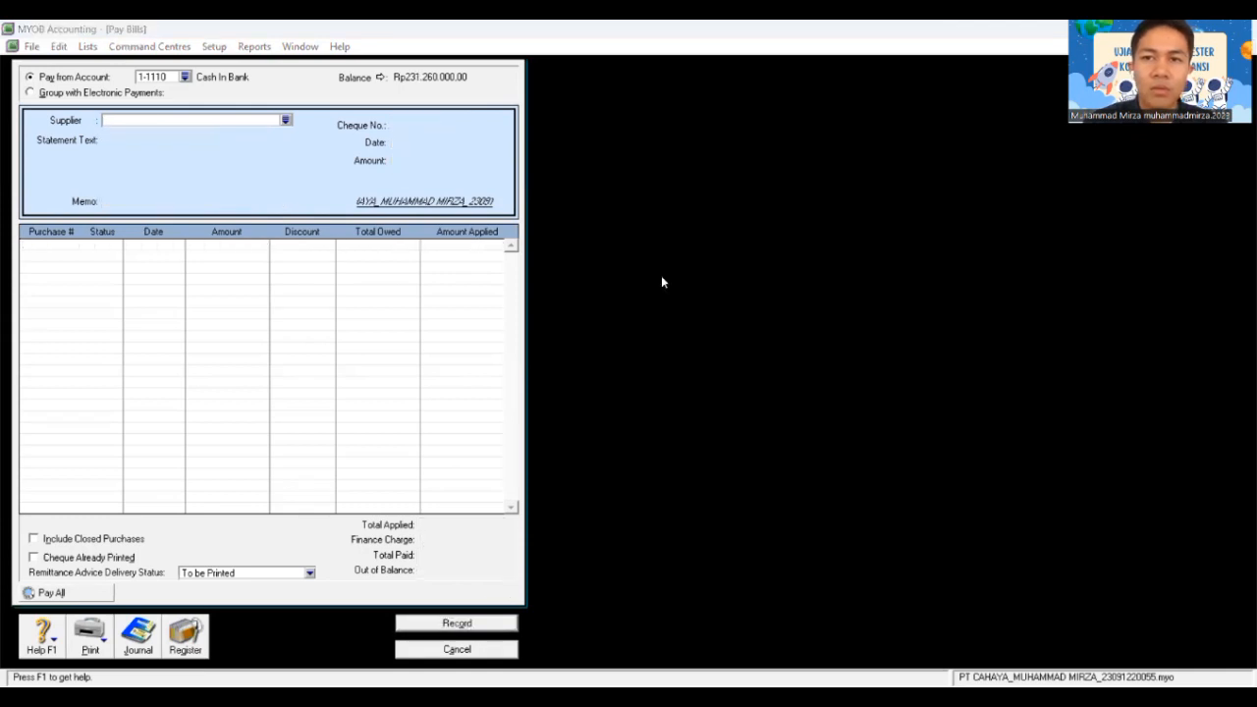
Step: Close Pay Bills and start a new Receive Money transaction, bringing up the payor list
{"action": "key", "text": "Escape"}
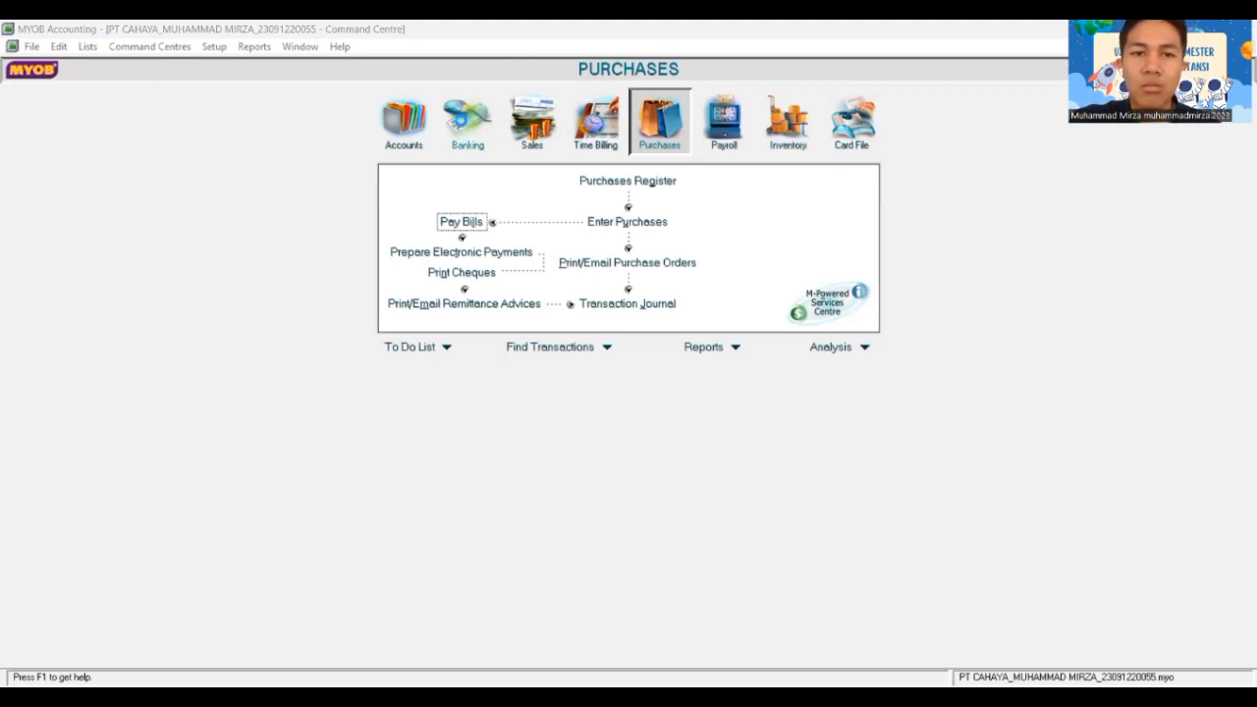
{"action": "left_click", "coordinate": [465, 130]}
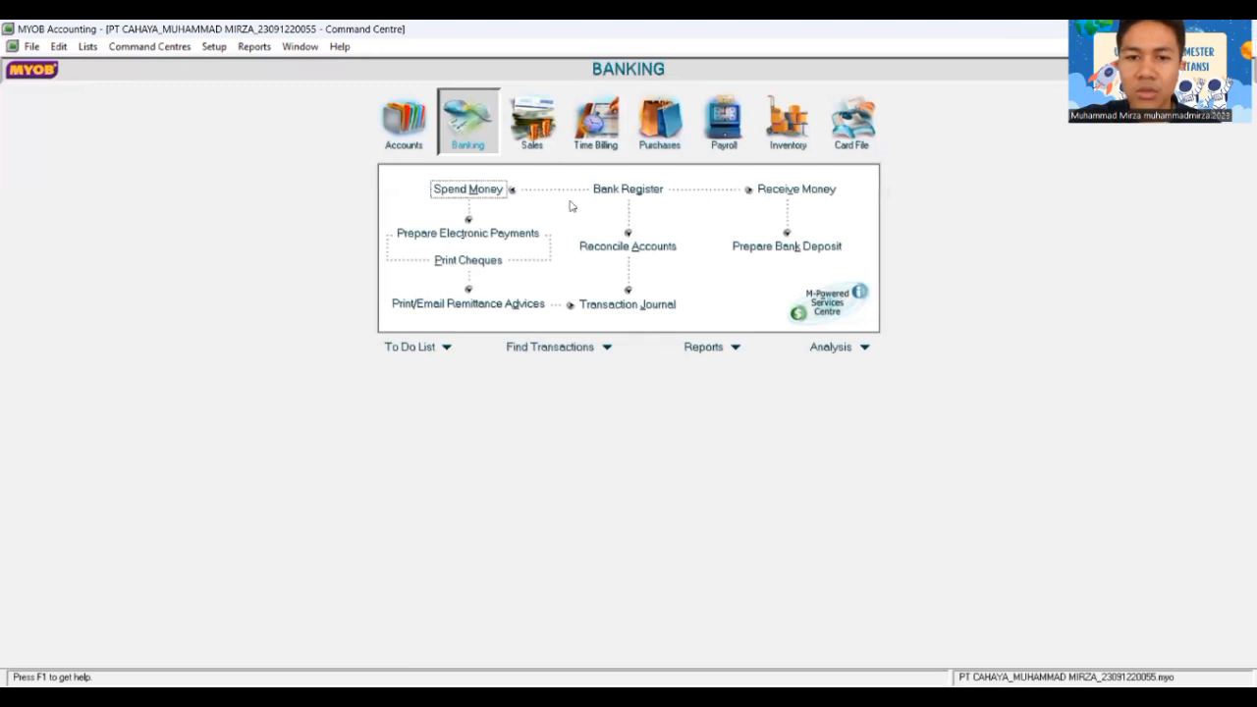
{"action": "left_click", "coordinate": [776, 190]}
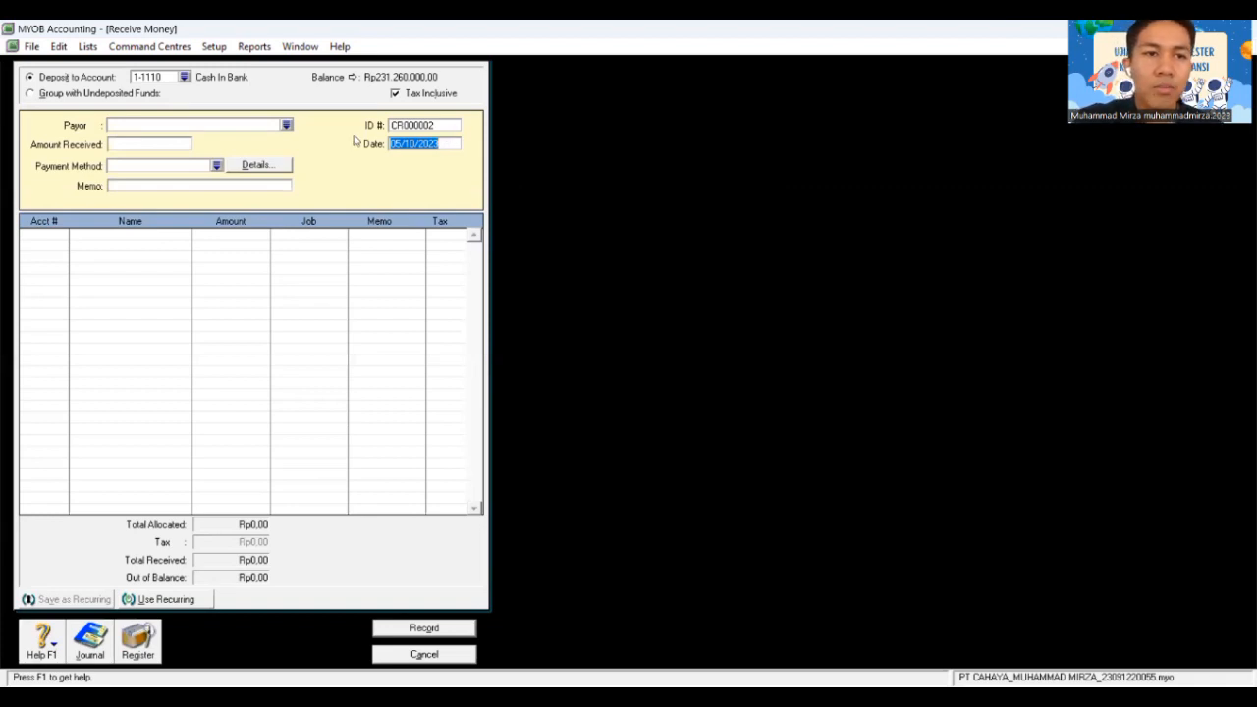
{"action": "left_click", "coordinate": [285, 126]}
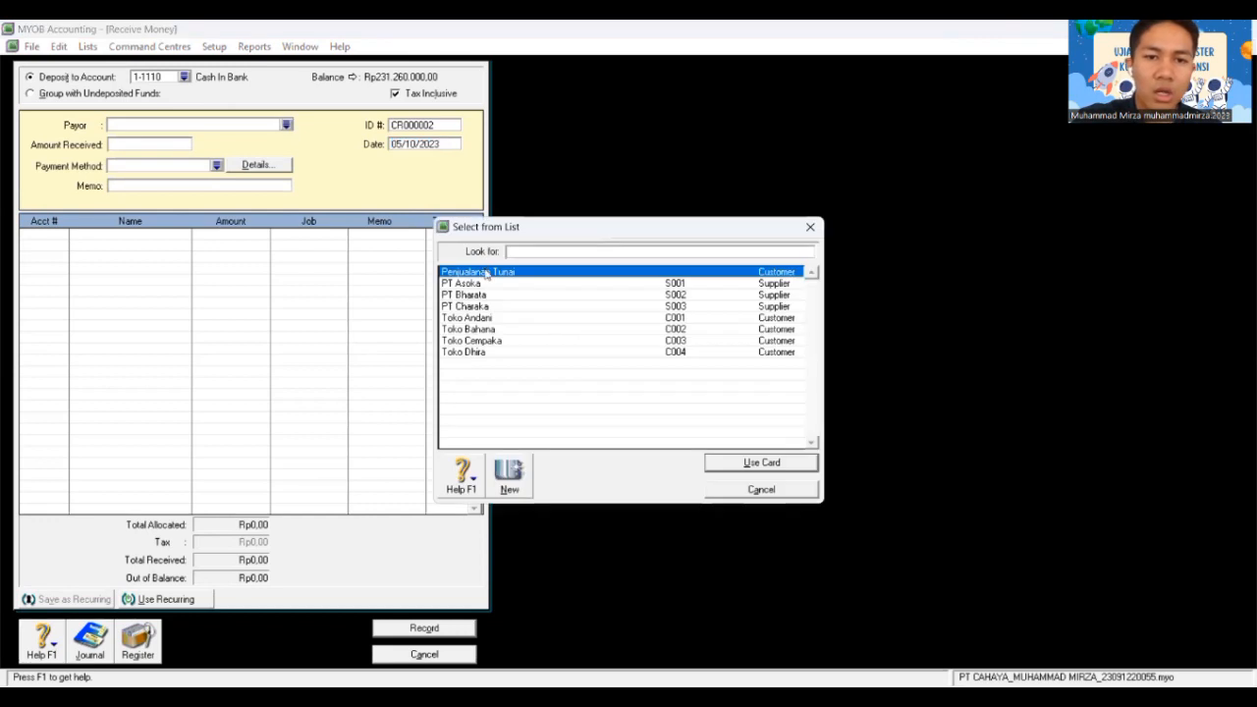
Step: Create a new customer card with the payer's full name from the payor list
{"action": "left_click", "coordinate": [511, 469]}
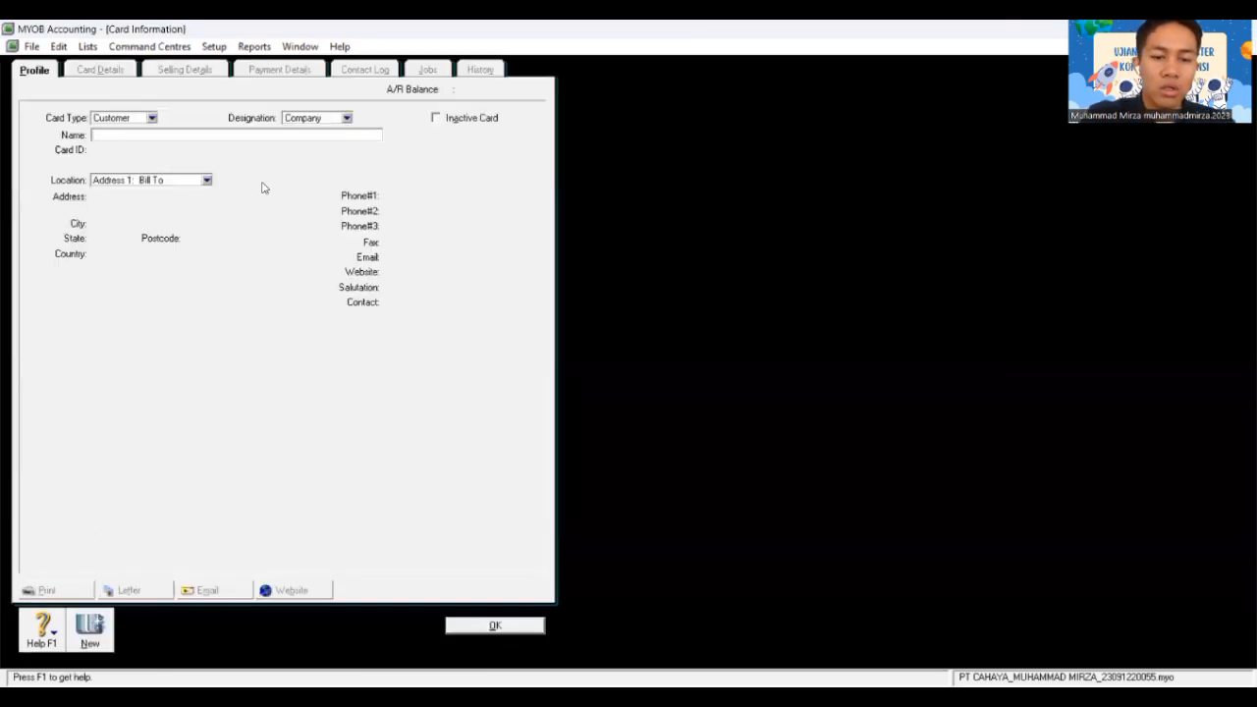
{"action": "key", "text": "BackSpace"}
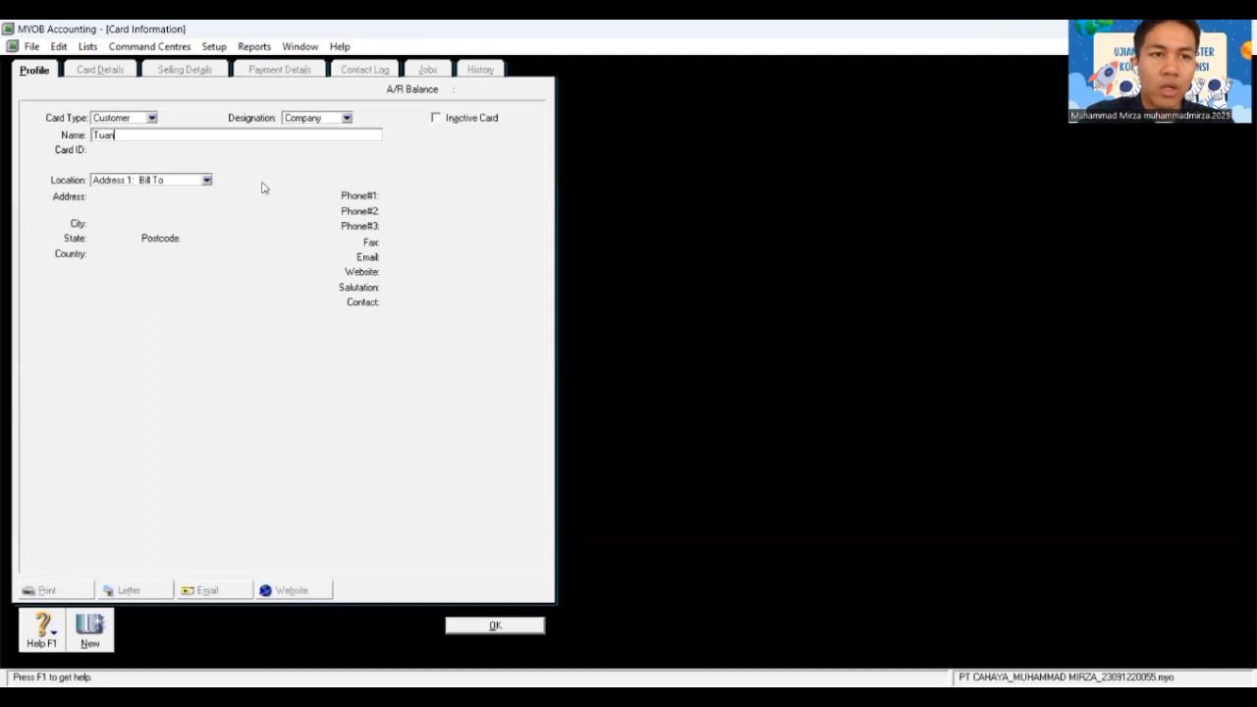
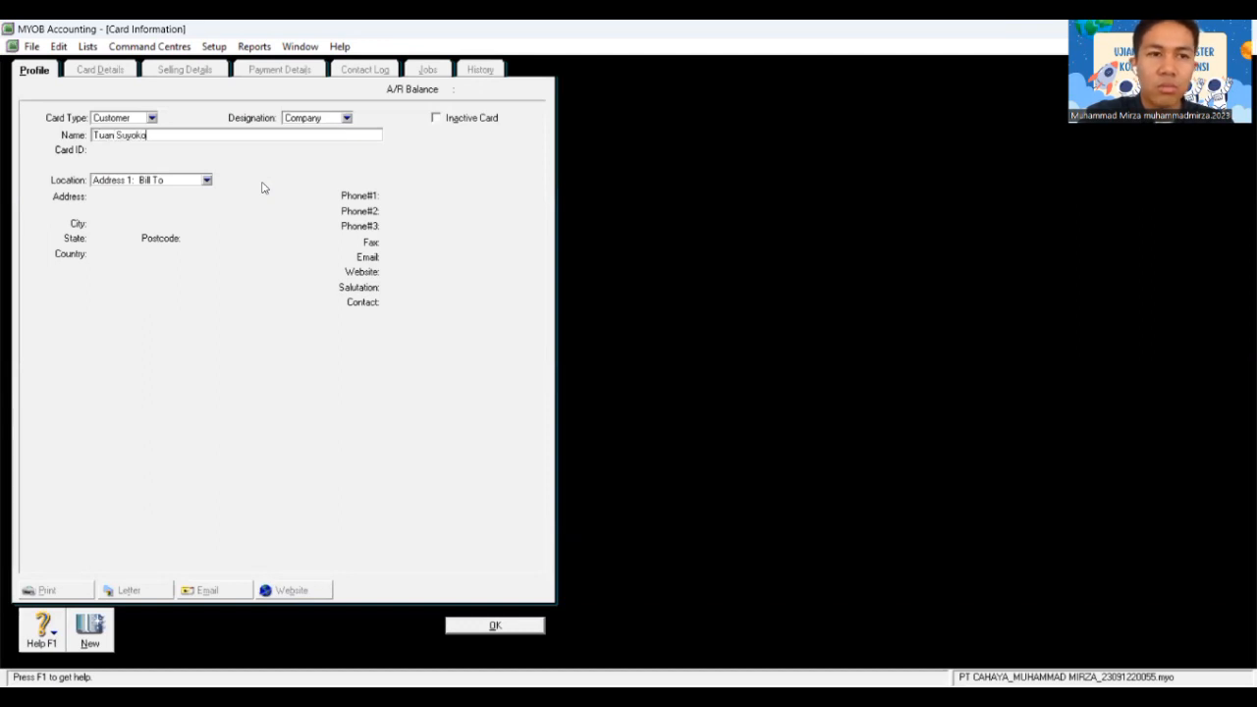
{"action": "key", "text": "Tab"}
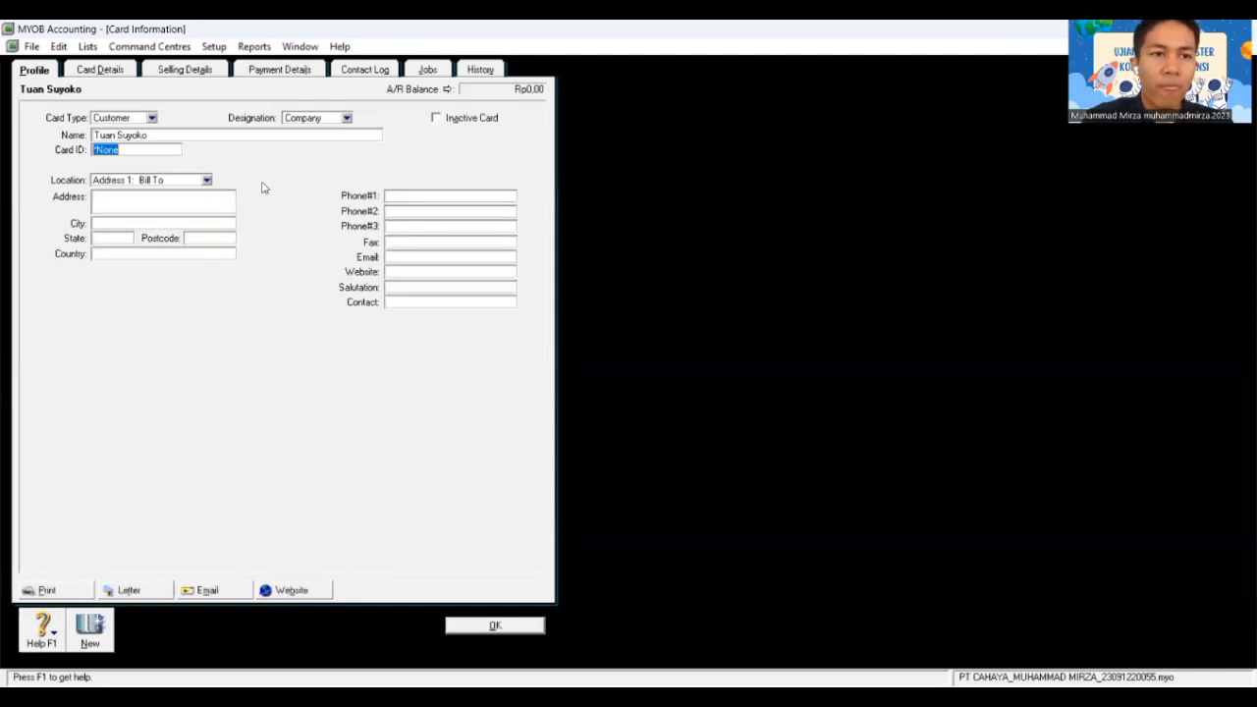
{"action": "left_click", "coordinate": [517, 626]}
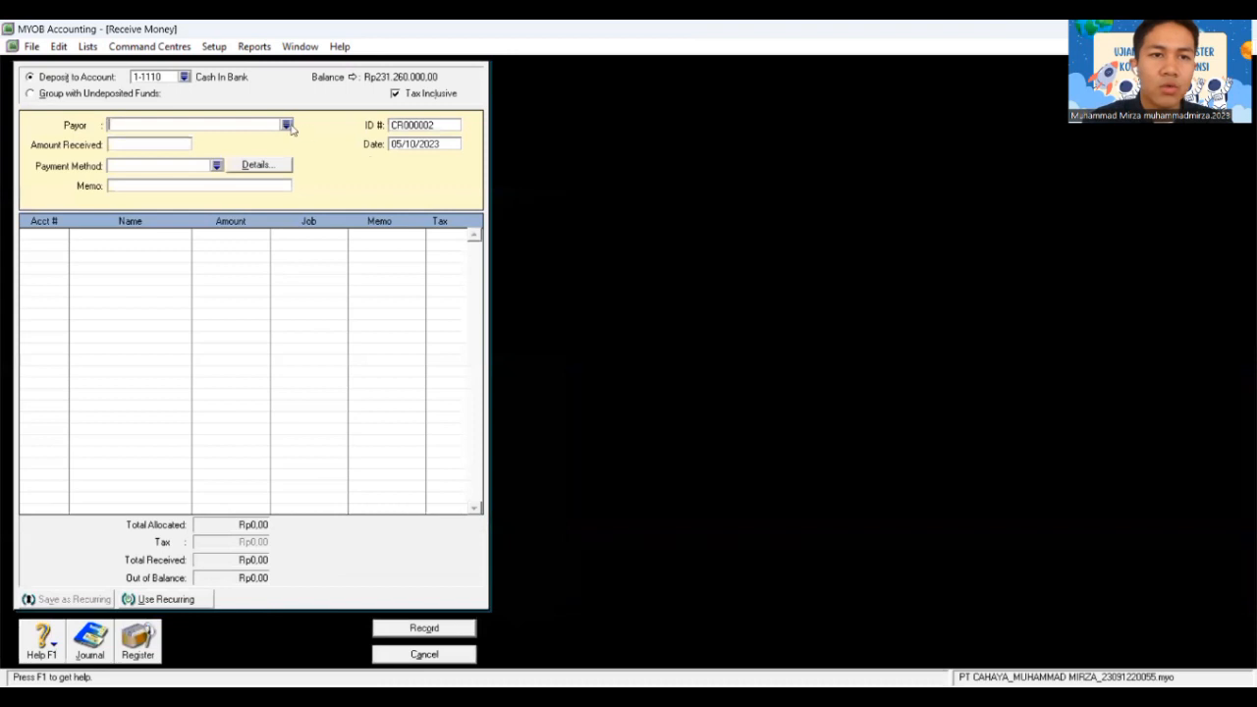
Step: Choose the new customer as payor, untick Tax Inclusive and enter Rp146.000.000
{"action": "left_click", "coordinate": [286, 126]}
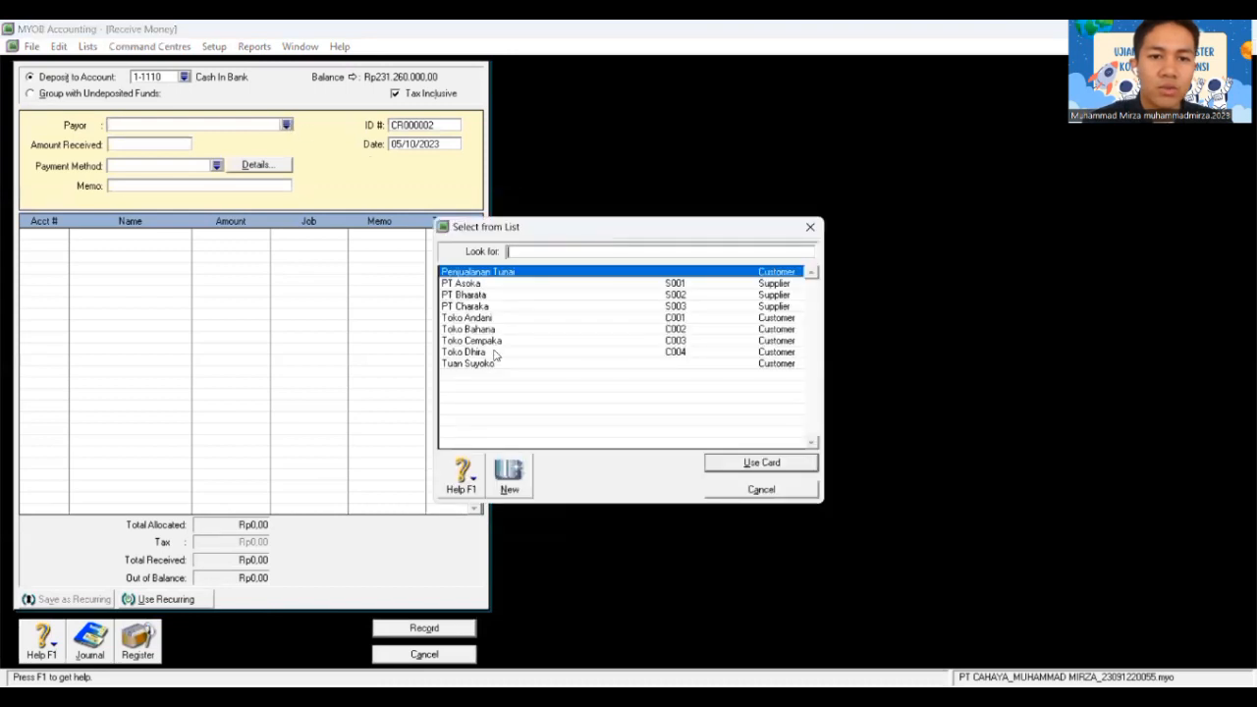
{"action": "left_click", "coordinate": [489, 364]}
{"action": "left_click", "coordinate": [775, 461]}
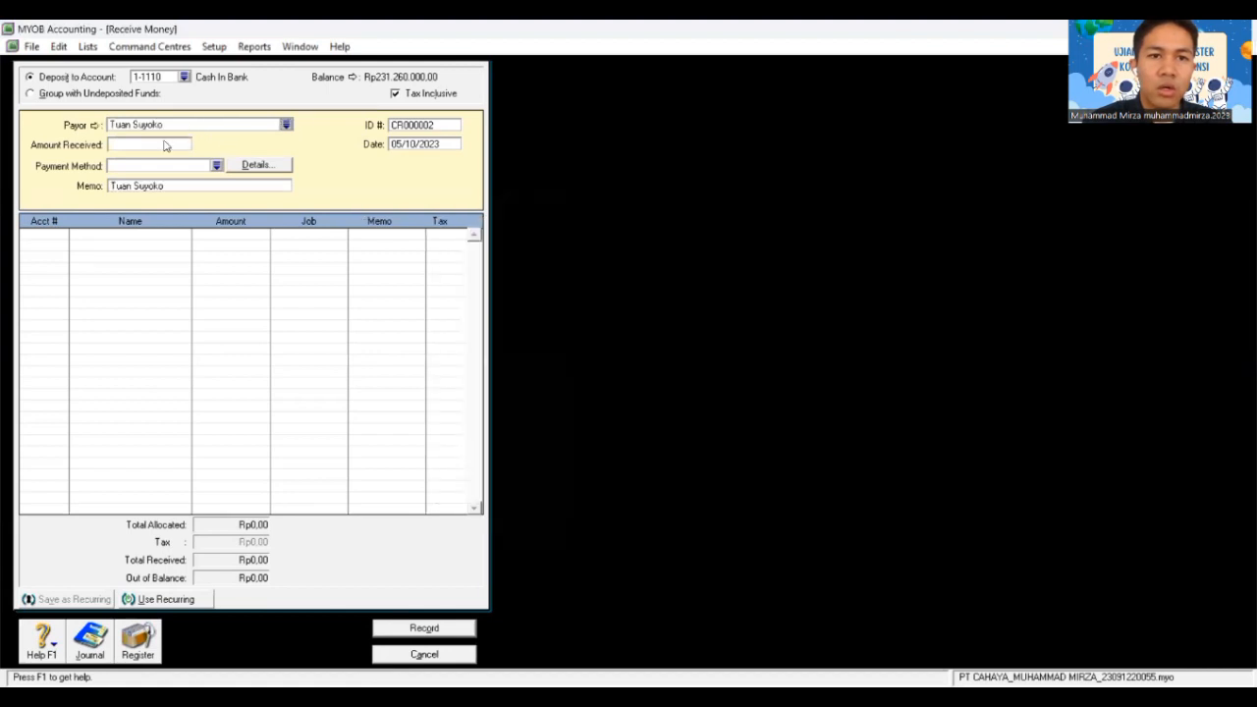
{"action": "left_click", "coordinate": [394, 94]}
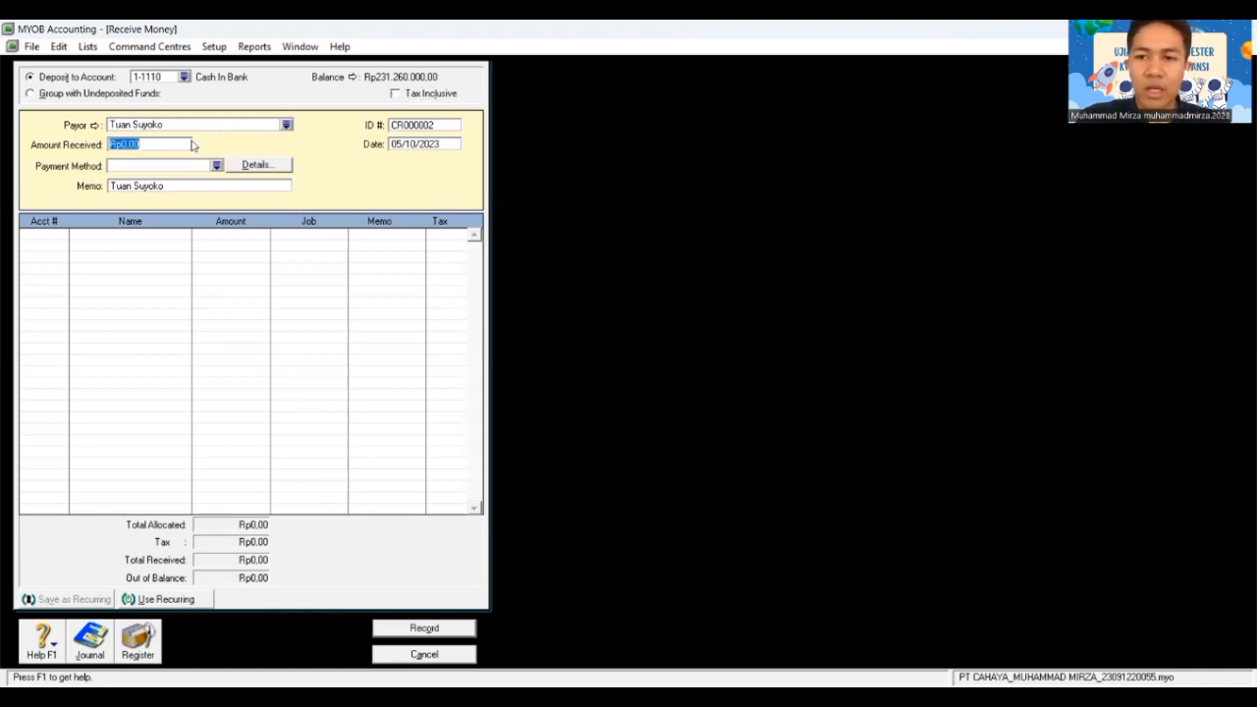
{"action": "type", "text": "146000000"}
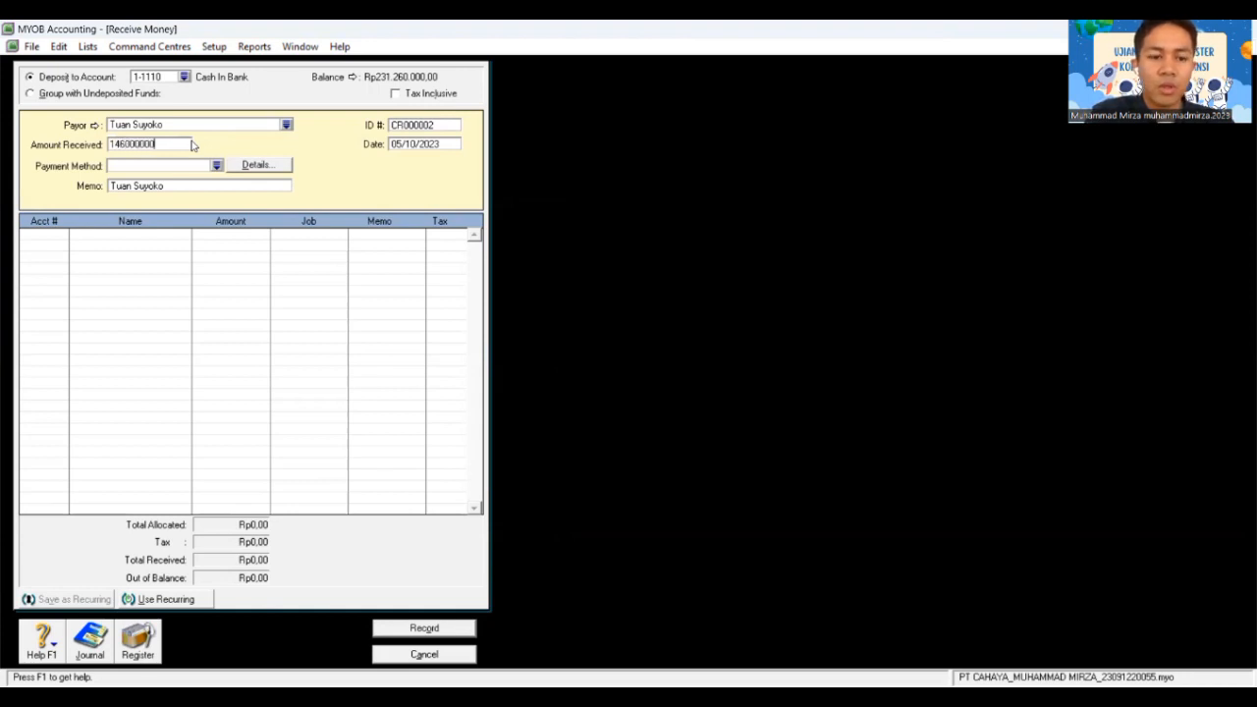
{"action": "key", "text": "Tab"}
Step: Set receipt ID BKM12-2, date 11/12/2018 and payment method Cheque
{"action": "left_click", "coordinate": [433, 126]}
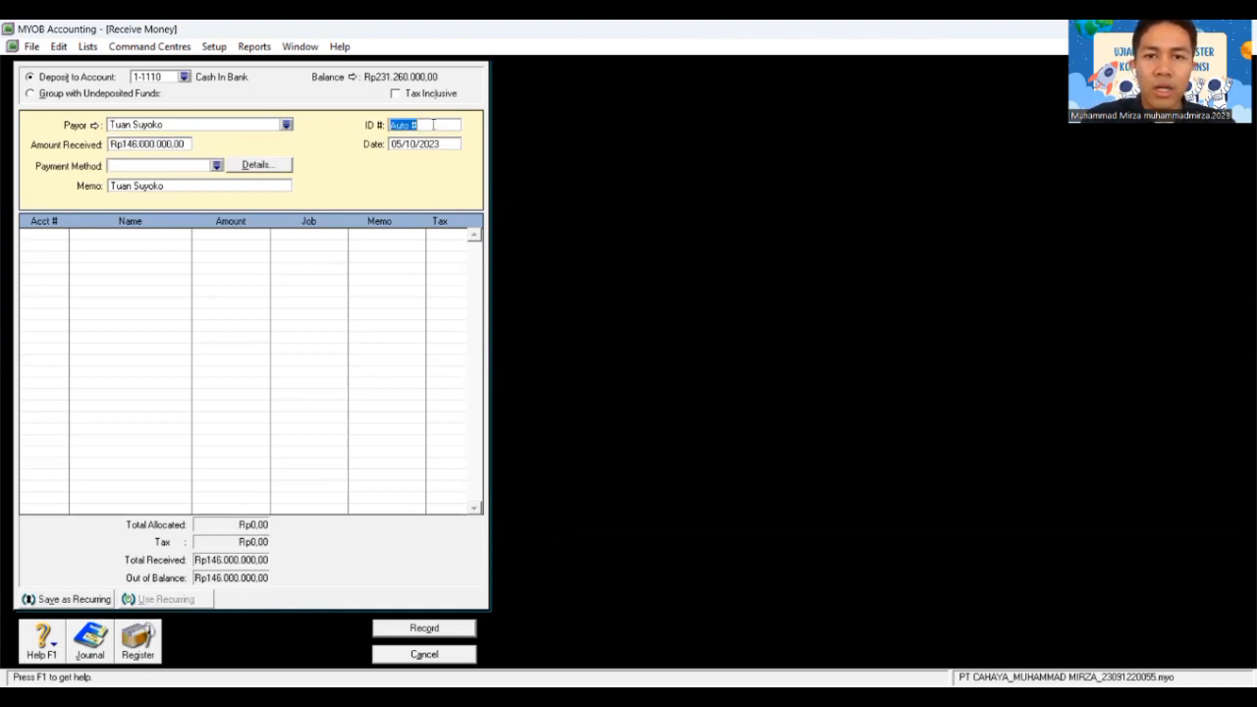
{"action": "type", "text": "B"}
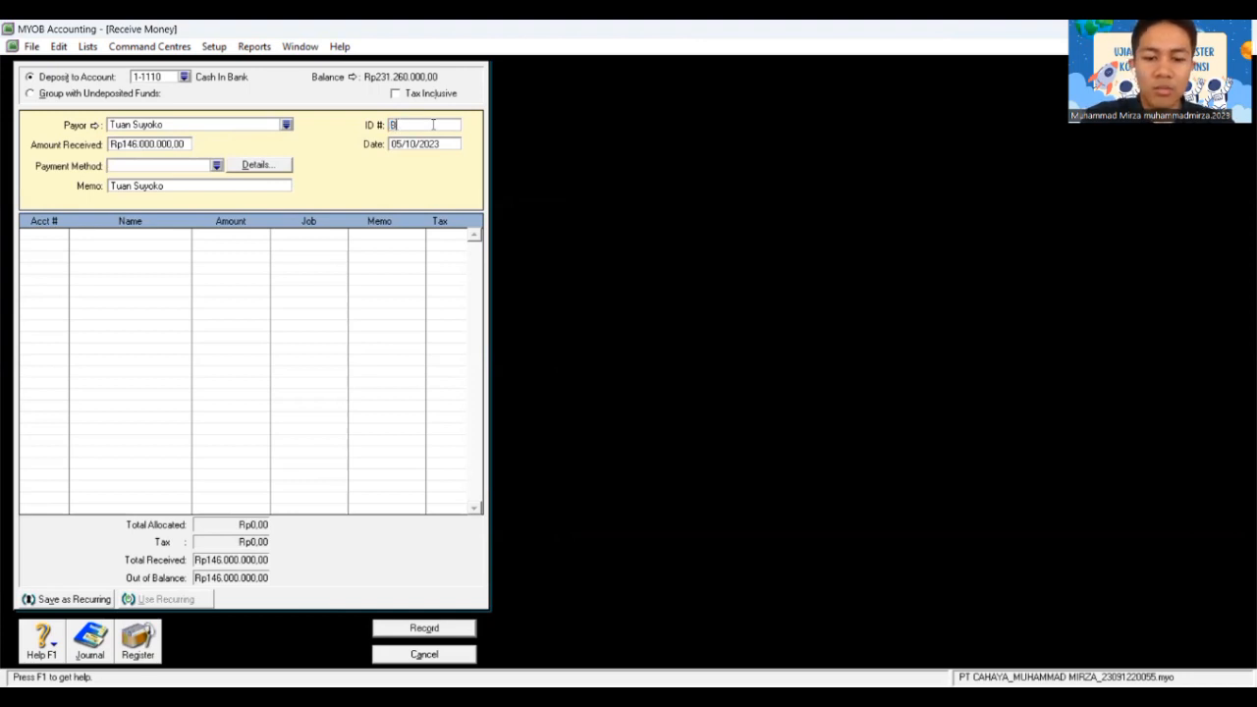
{"action": "type", "text": "KM12-2"}
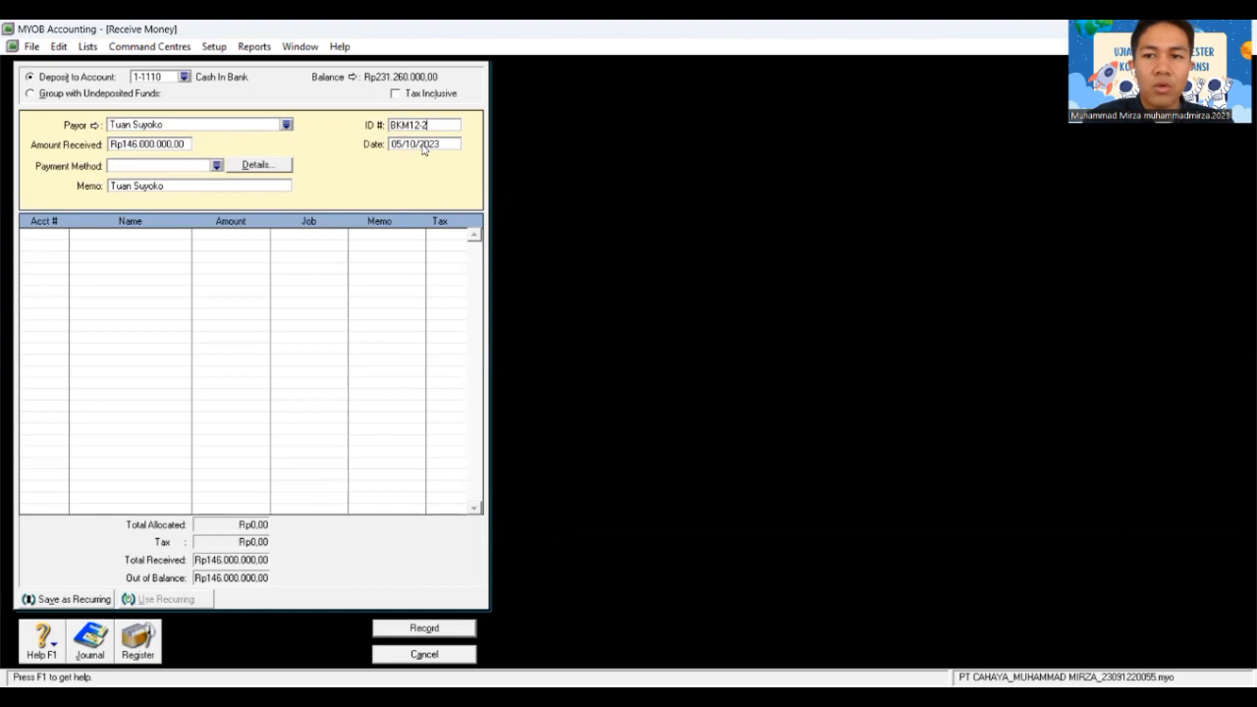
{"action": "left_click", "coordinate": [423, 145]}
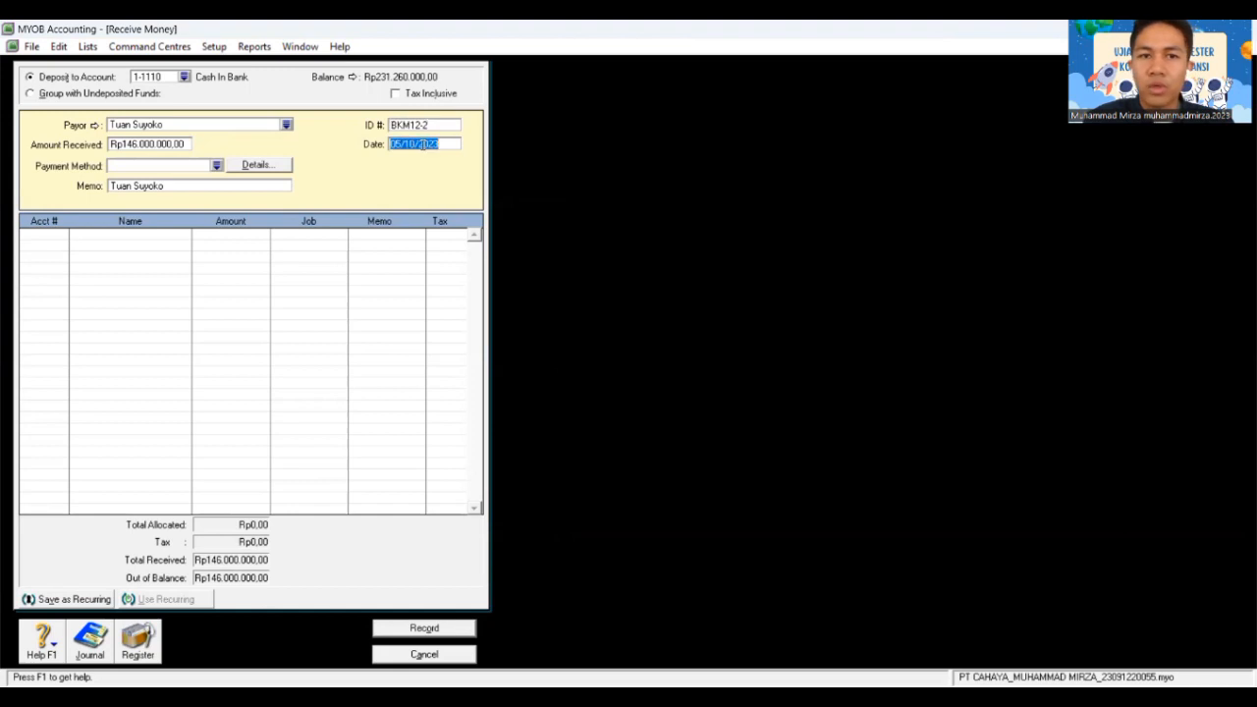
{"action": "type", "text": "11/12"}
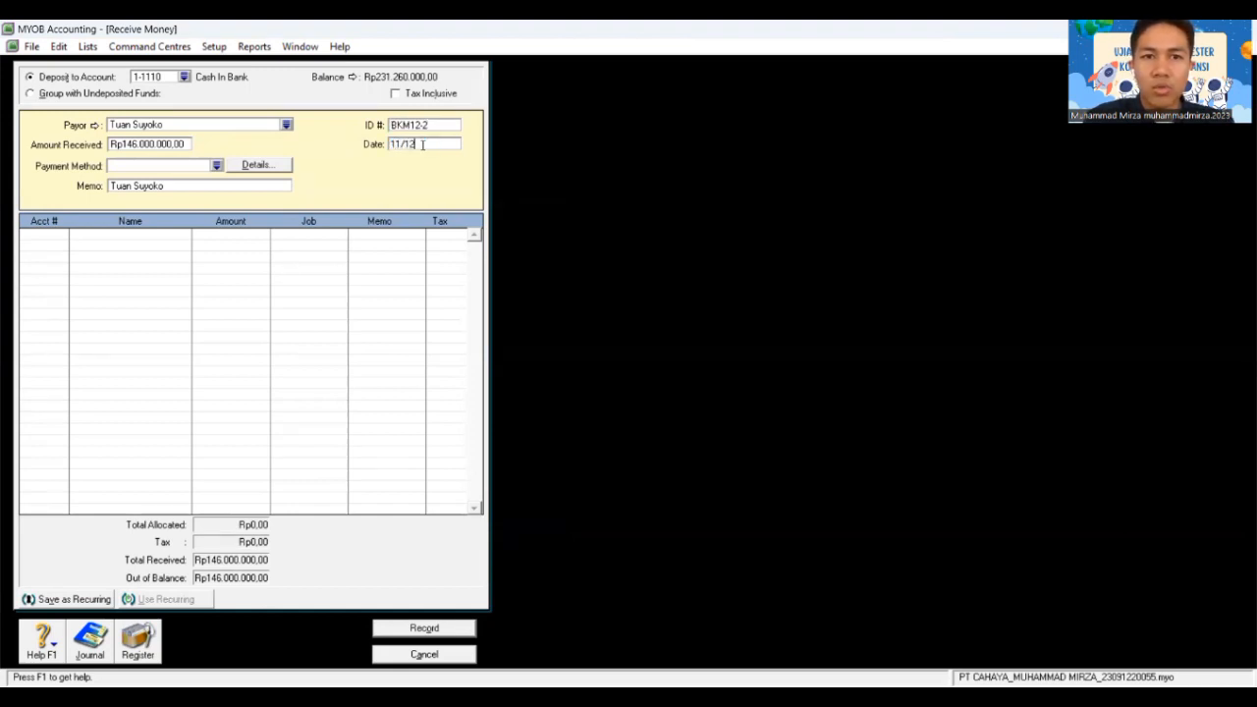
{"action": "type", "text": "/2018"}
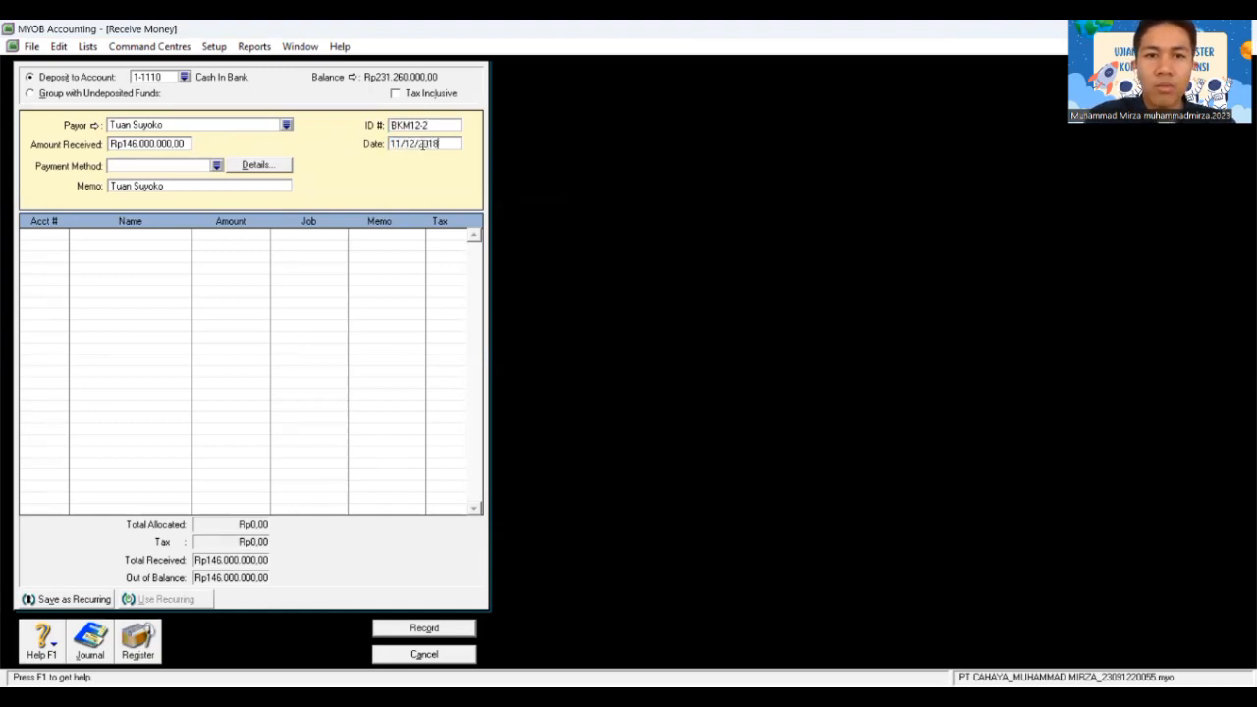
{"action": "key", "text": "Tab"}
{"action": "key", "text": "Tab"}
{"action": "key", "text": "Tab"}
{"action": "key", "text": "Tab"}
{"action": "key", "text": "Tab"}
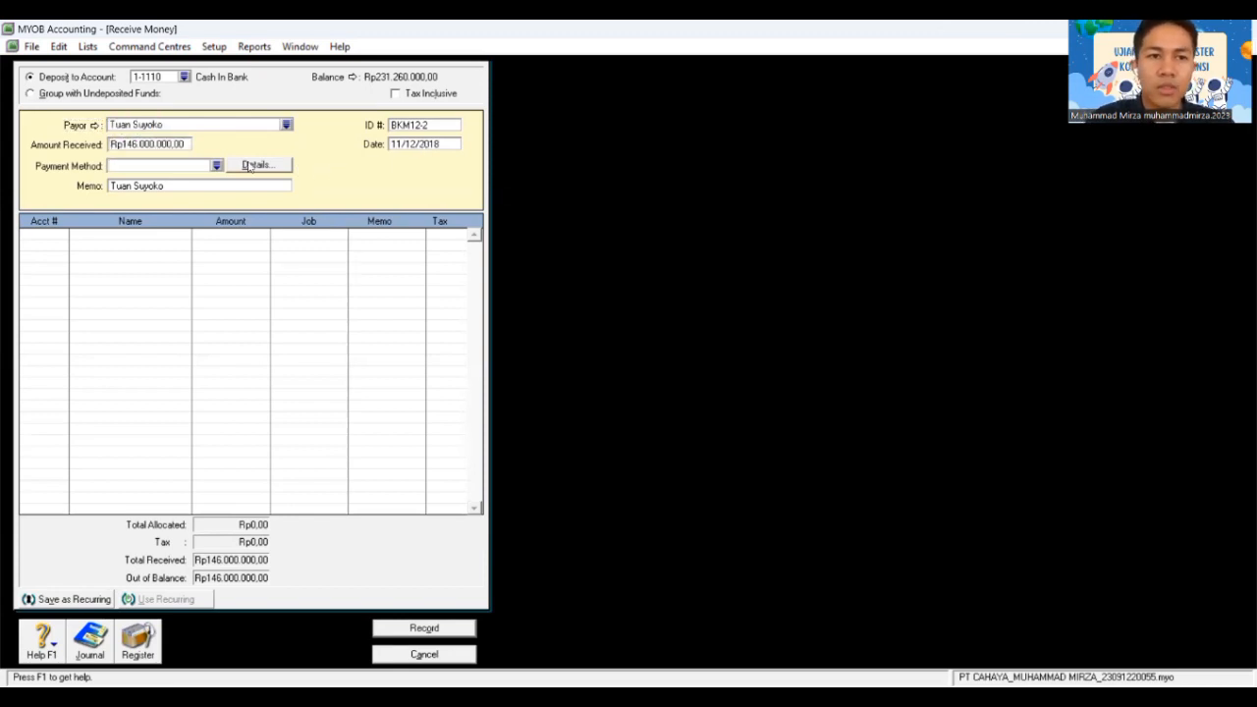
{"action": "left_click", "coordinate": [216, 165]}
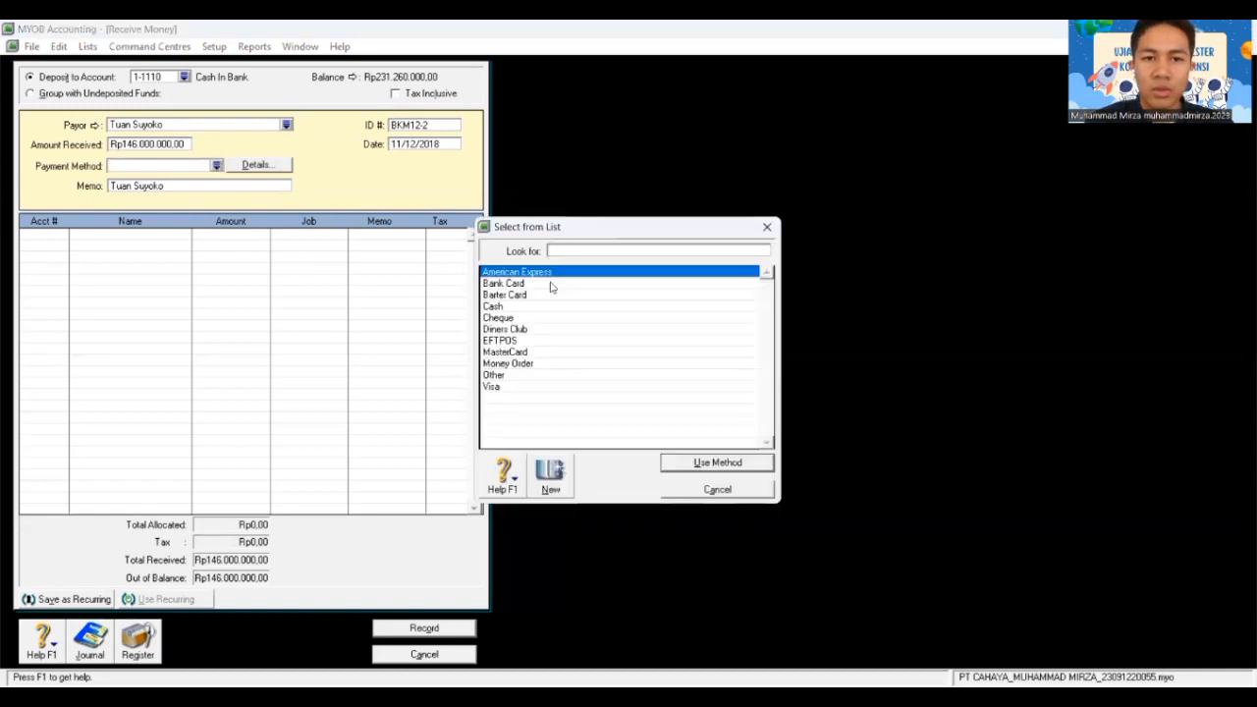
{"action": "left_click", "coordinate": [529, 317]}
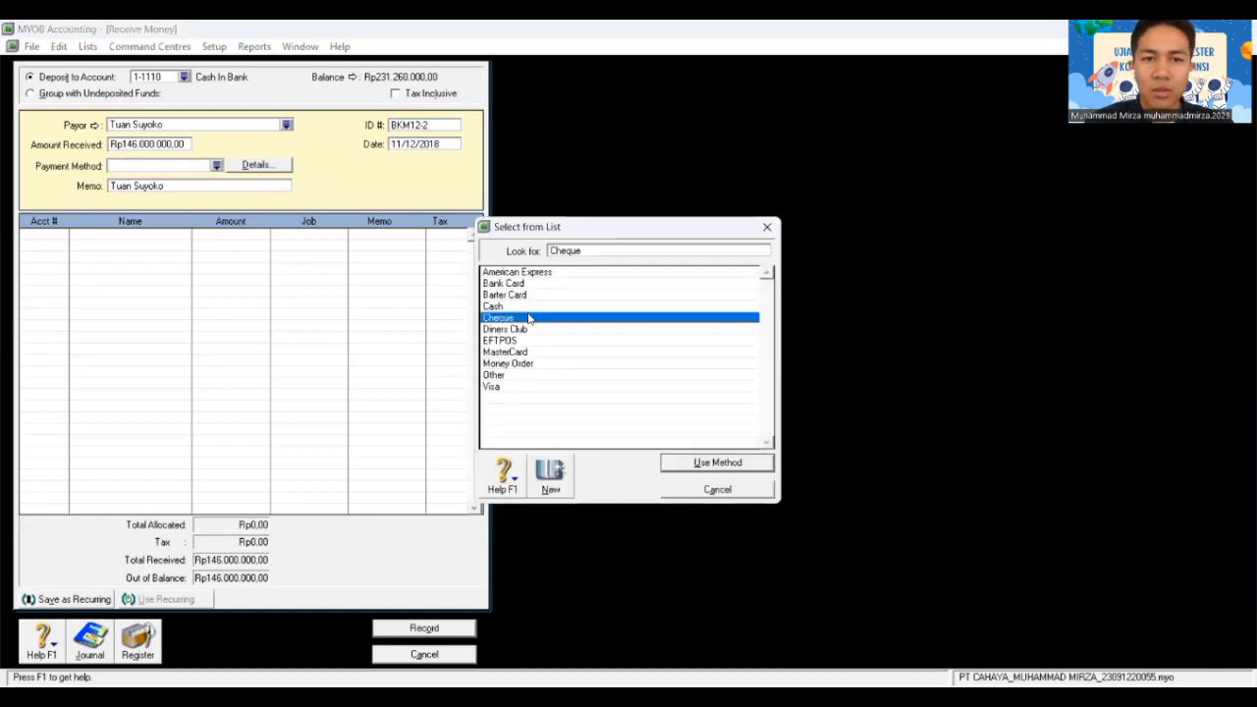
{"action": "left_click", "coordinate": [718, 461]}
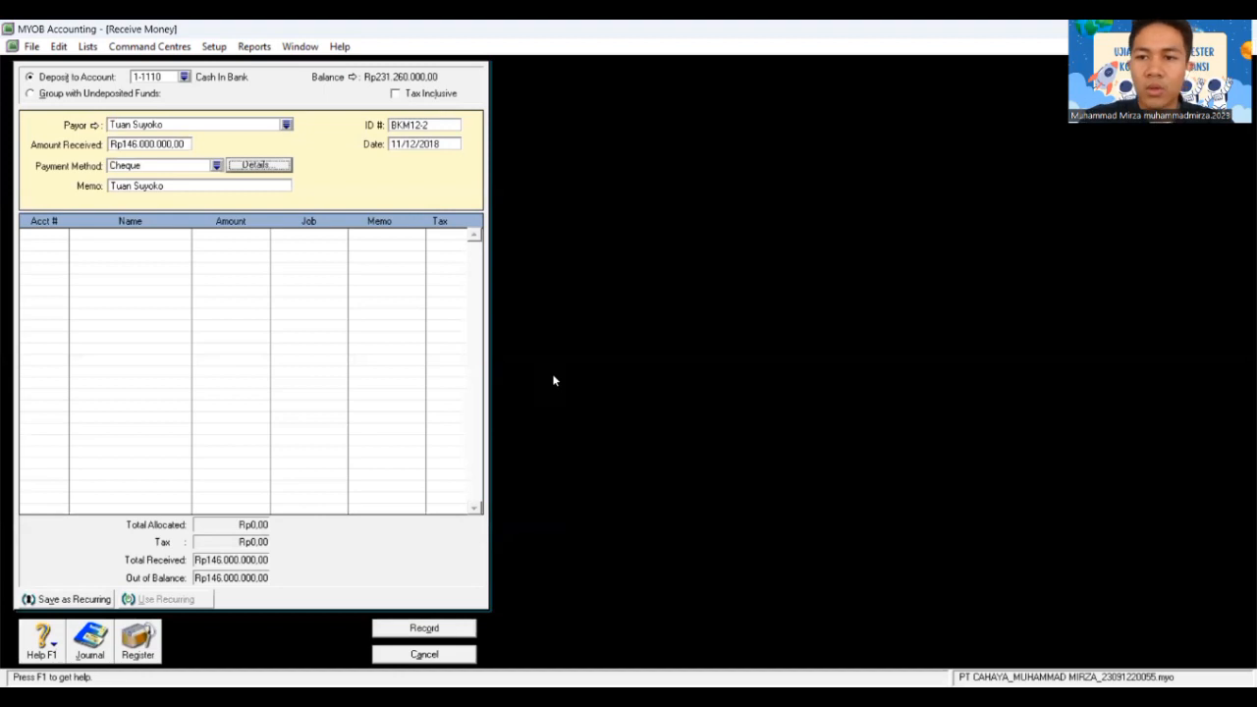
{"action": "key", "text": "Tab"}
{"action": "key", "text": "Tab"}
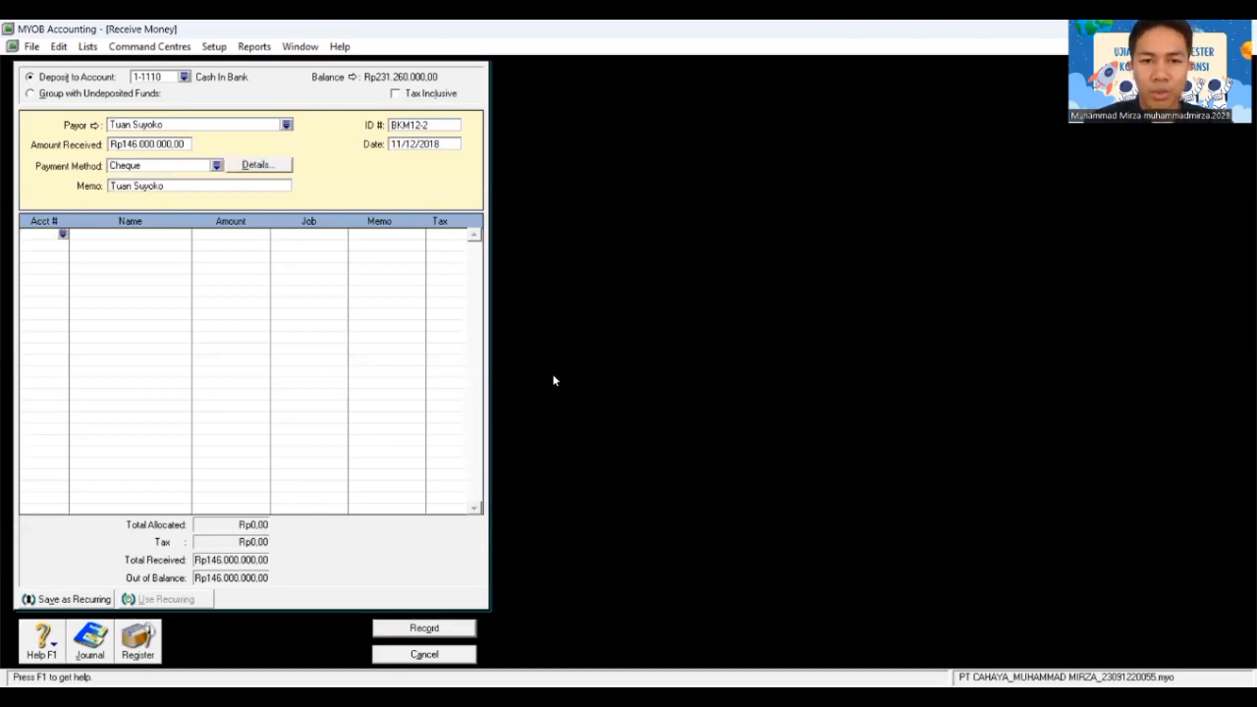
Step: Allocate Rp160.000.000 to 1-3301 Vehicle at cost and -Rp10.000.000 to 1-3302 Vehicle Accum Dep
{"action": "type", "text": "4"}
{"action": "type", "text": "1-33"}
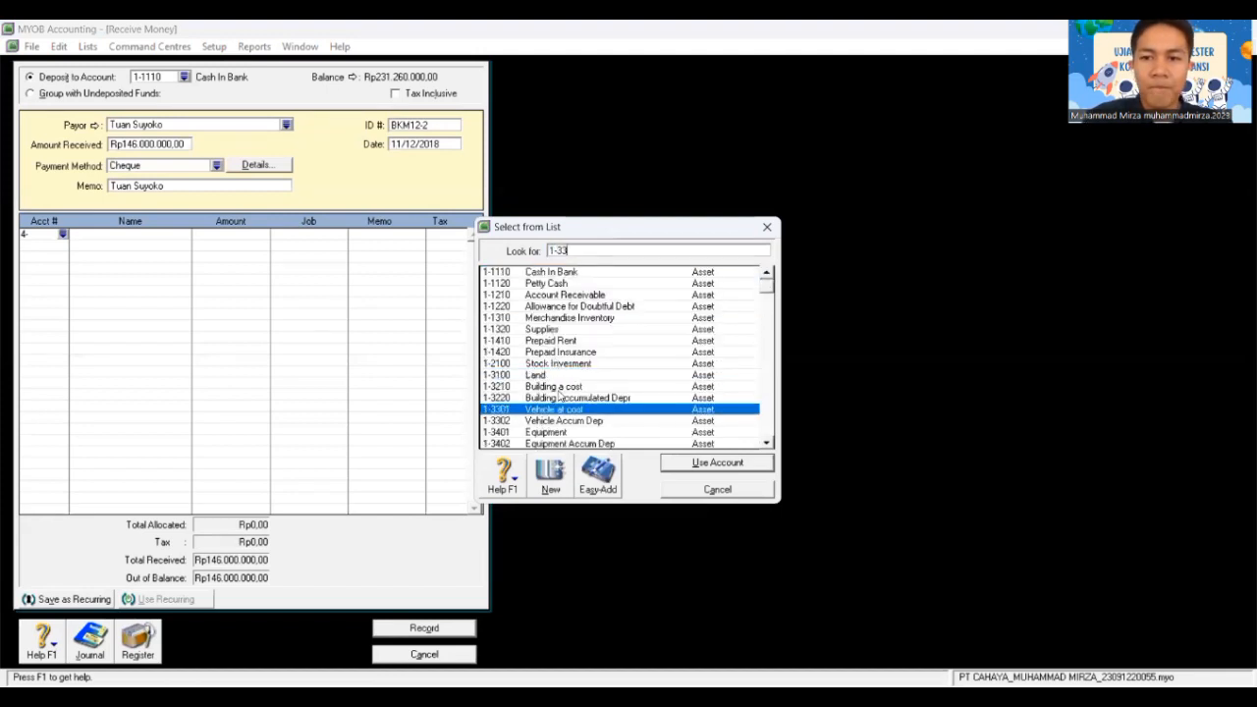
{"action": "type", "text": "01"}
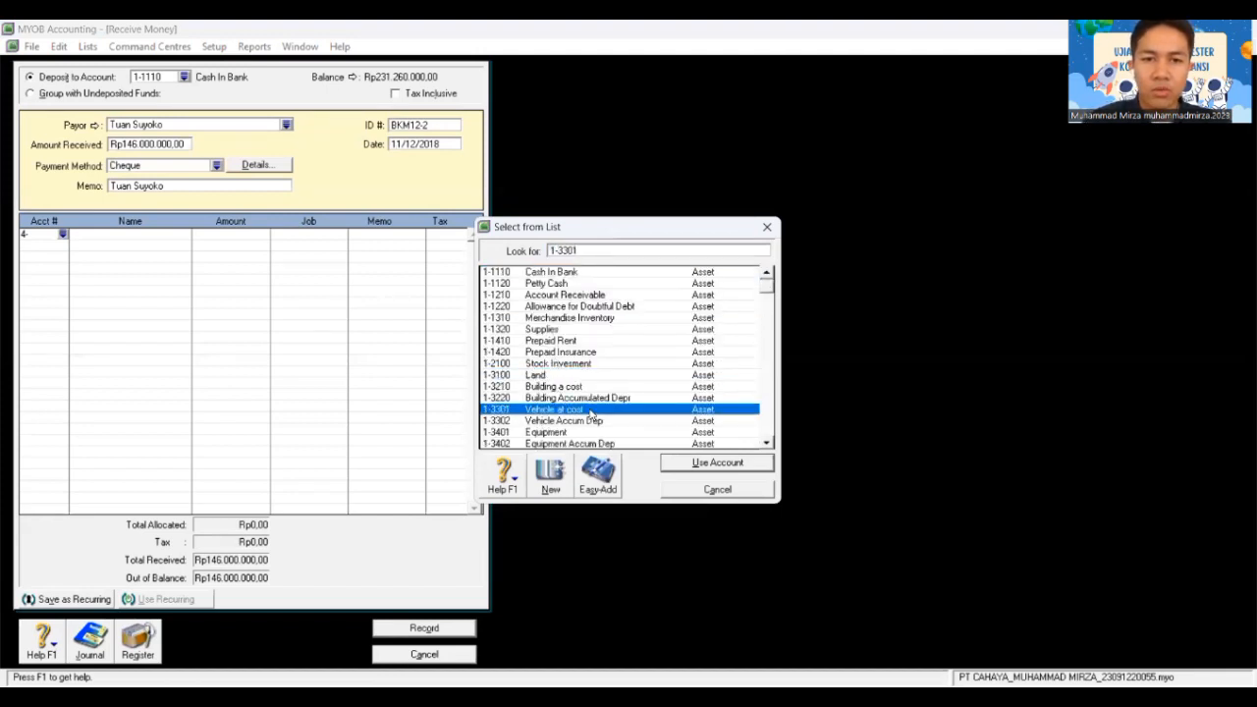
{"action": "left_click", "coordinate": [726, 466]}
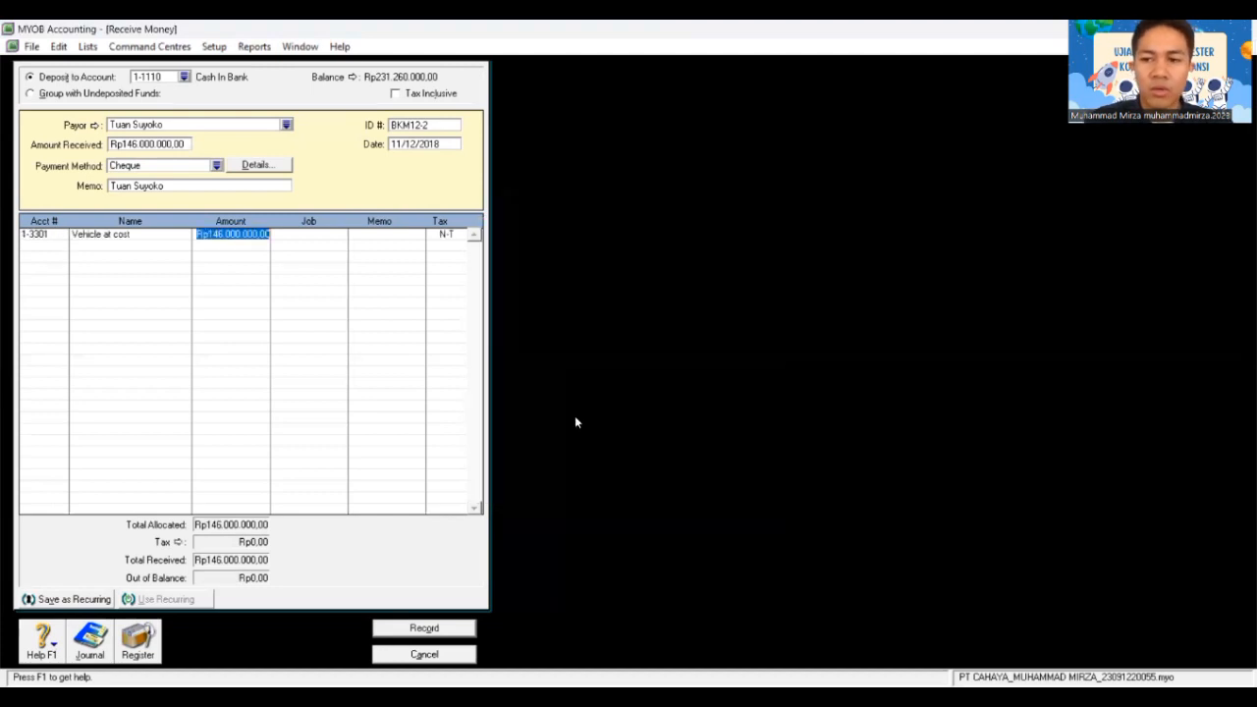
{"action": "type", "text": "160.0"}
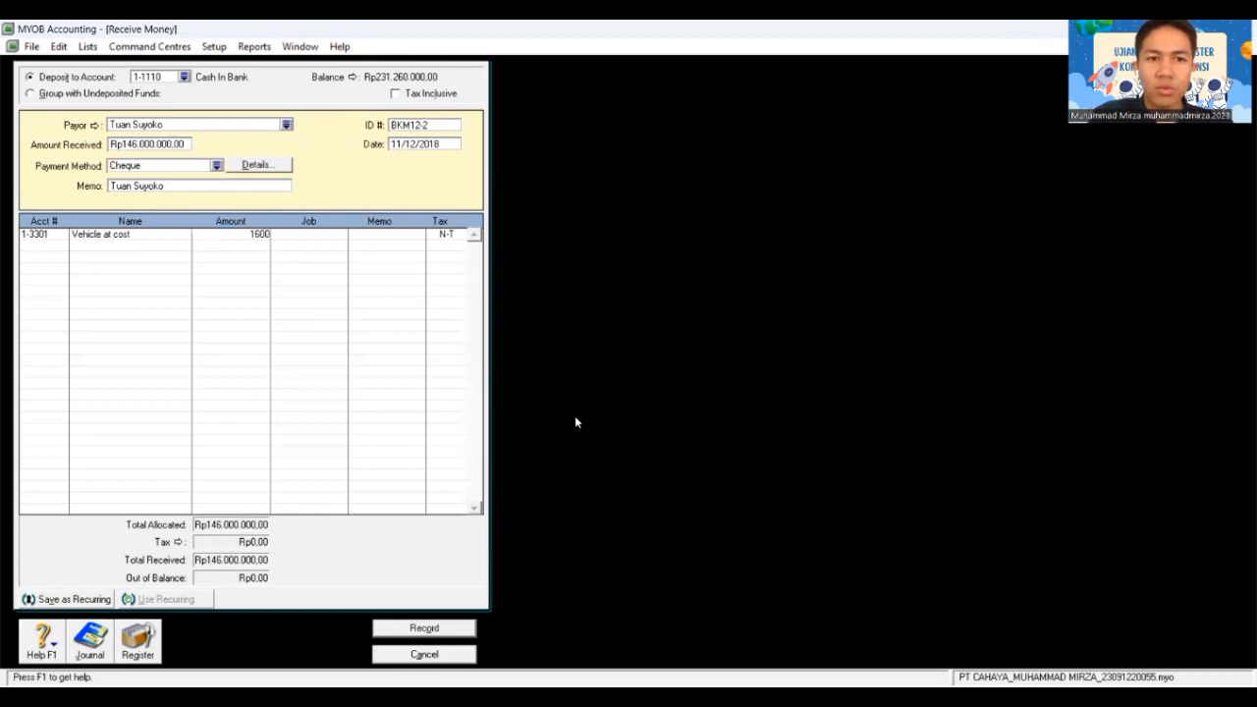
{"action": "type", "text": "00.000"}
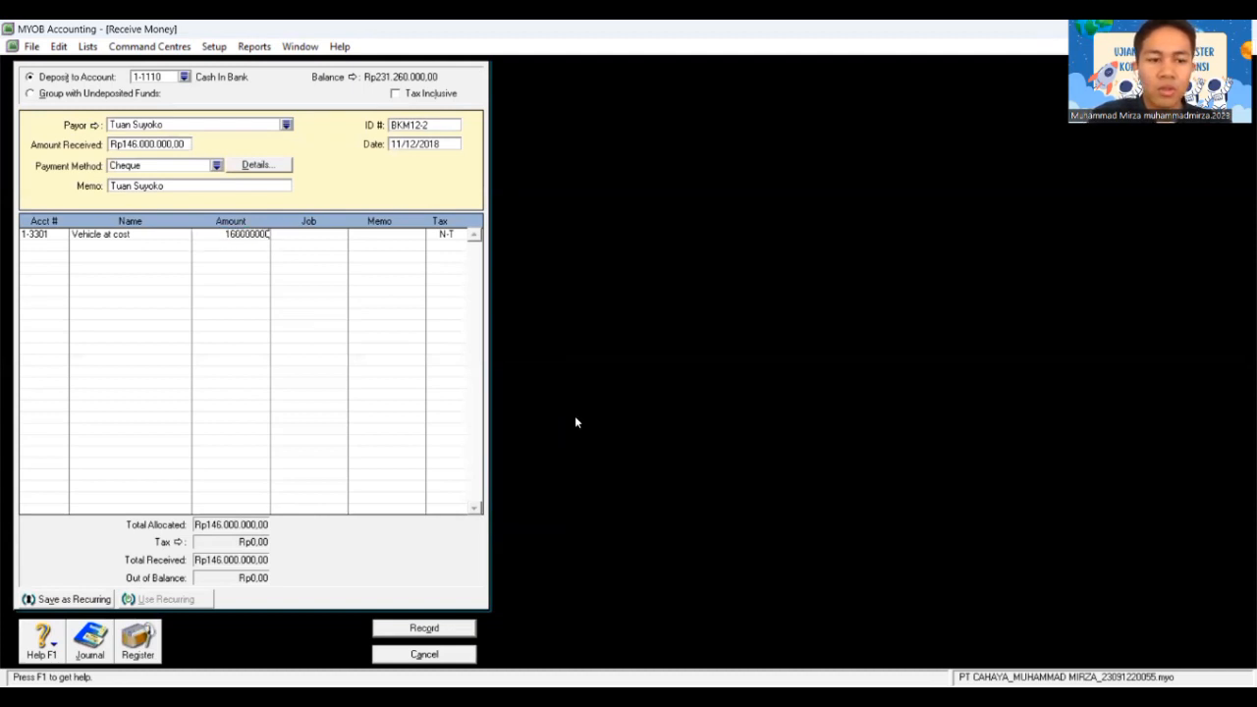
{"action": "key", "text": "Tab"}
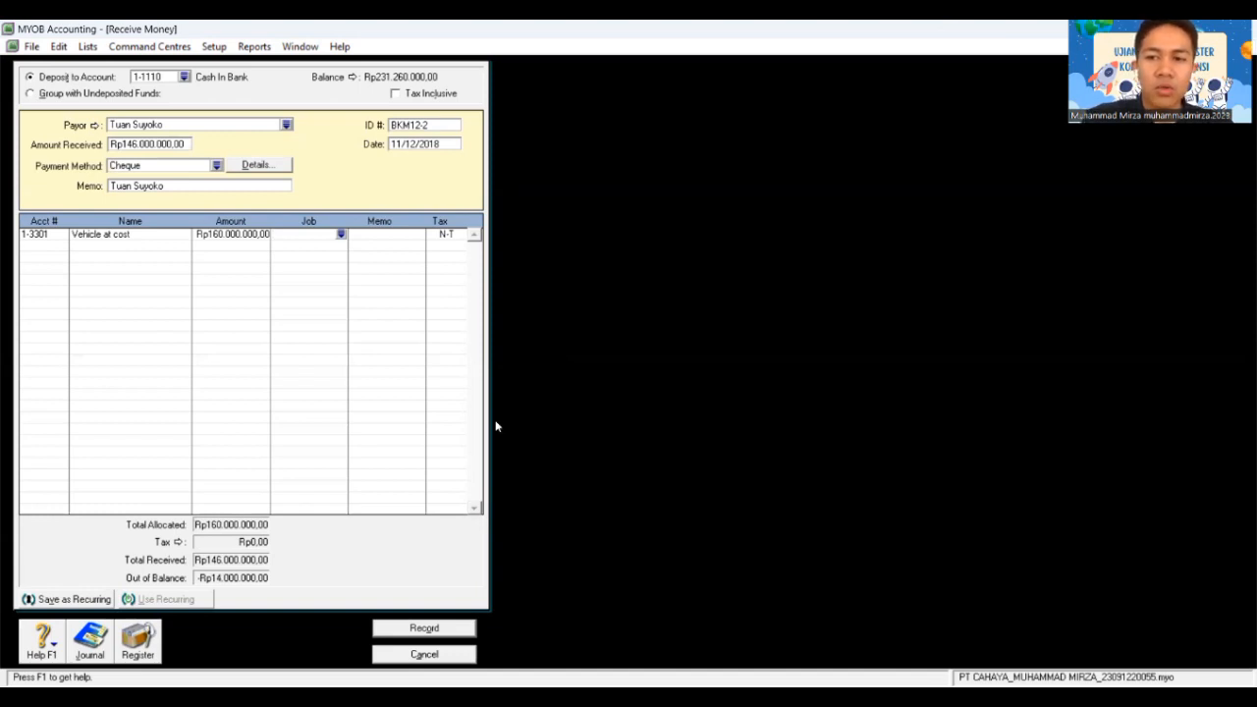
{"action": "key", "text": "Tab"}
{"action": "key", "text": "Tab"}
{"action": "key", "text": "Tab"}
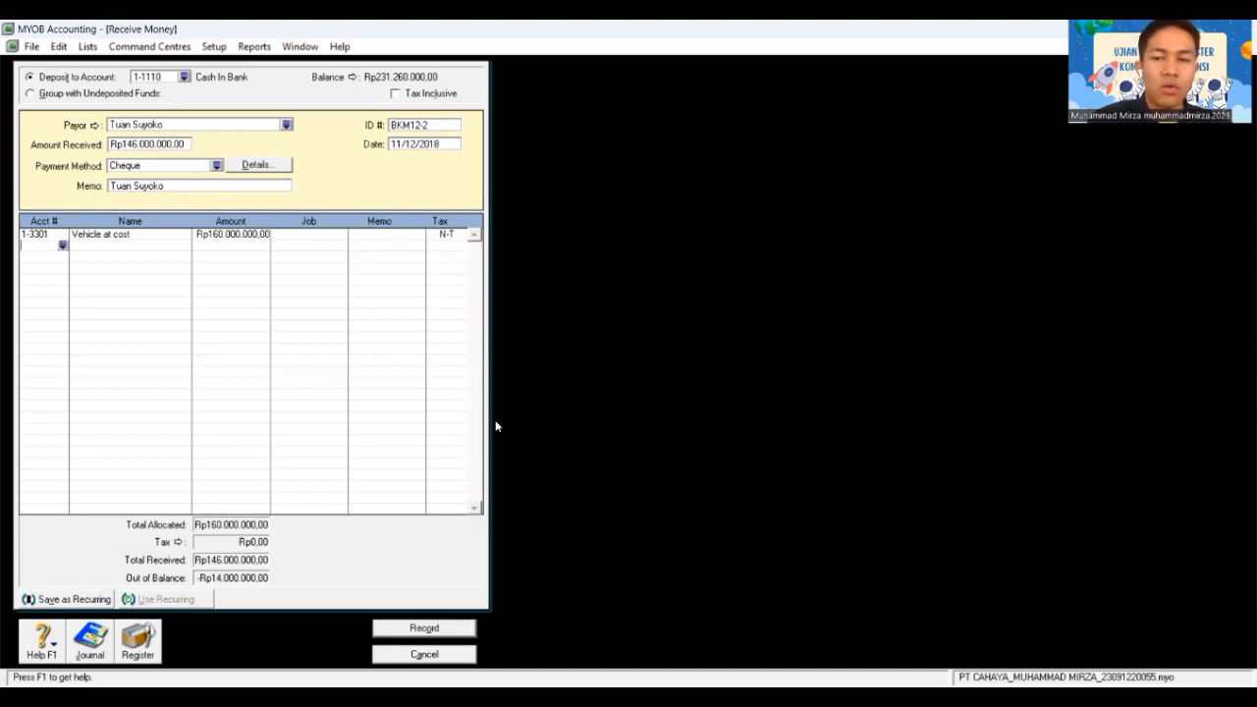
{"action": "type", "text": "4"}
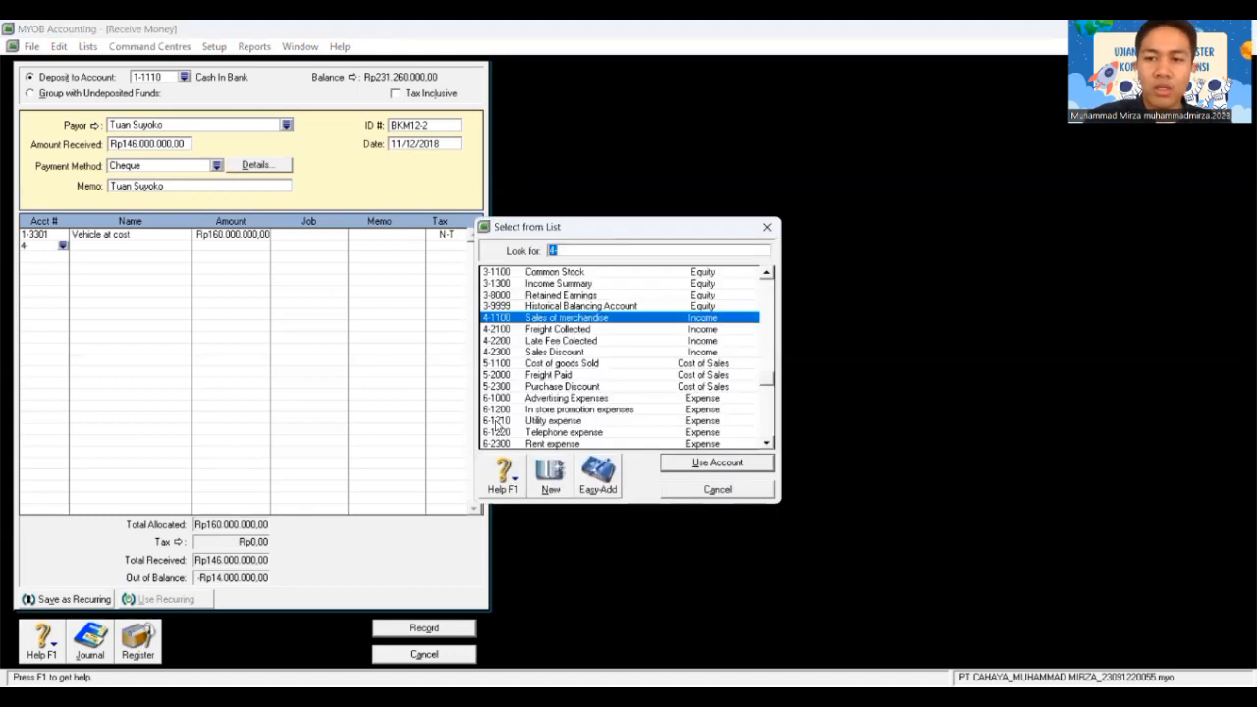
{"action": "type", "text": "1-"}
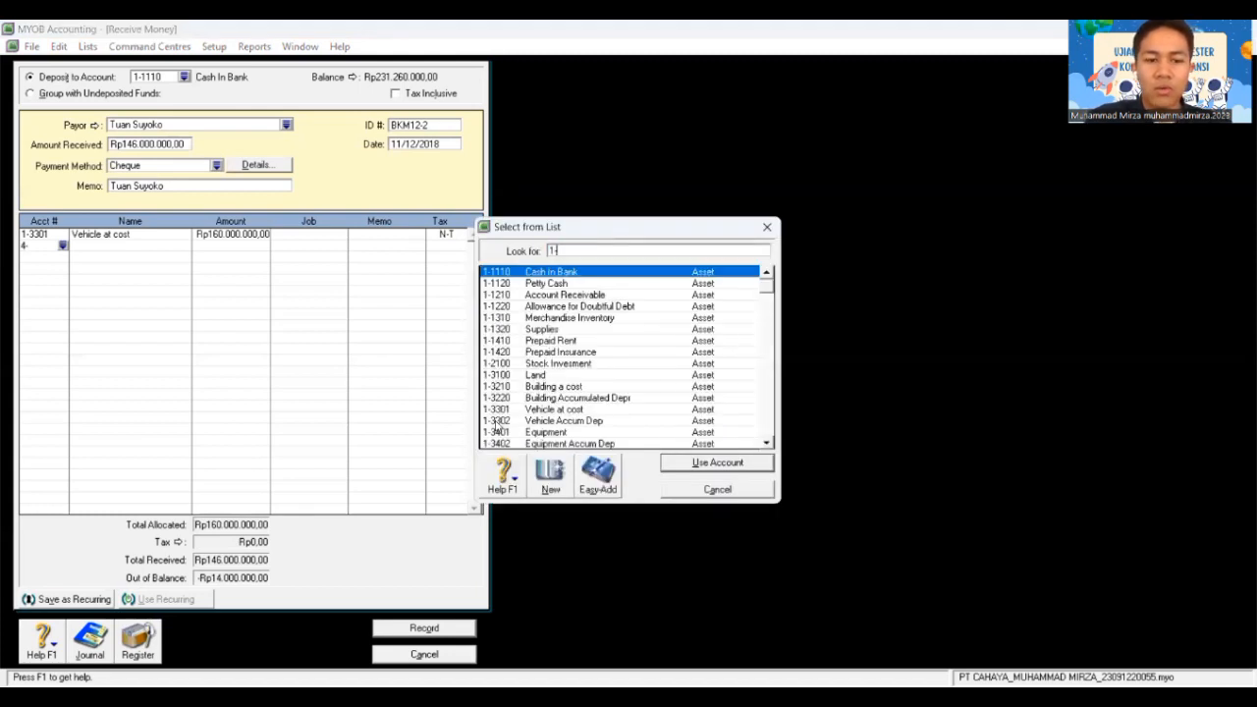
{"action": "type", "text": "33"}
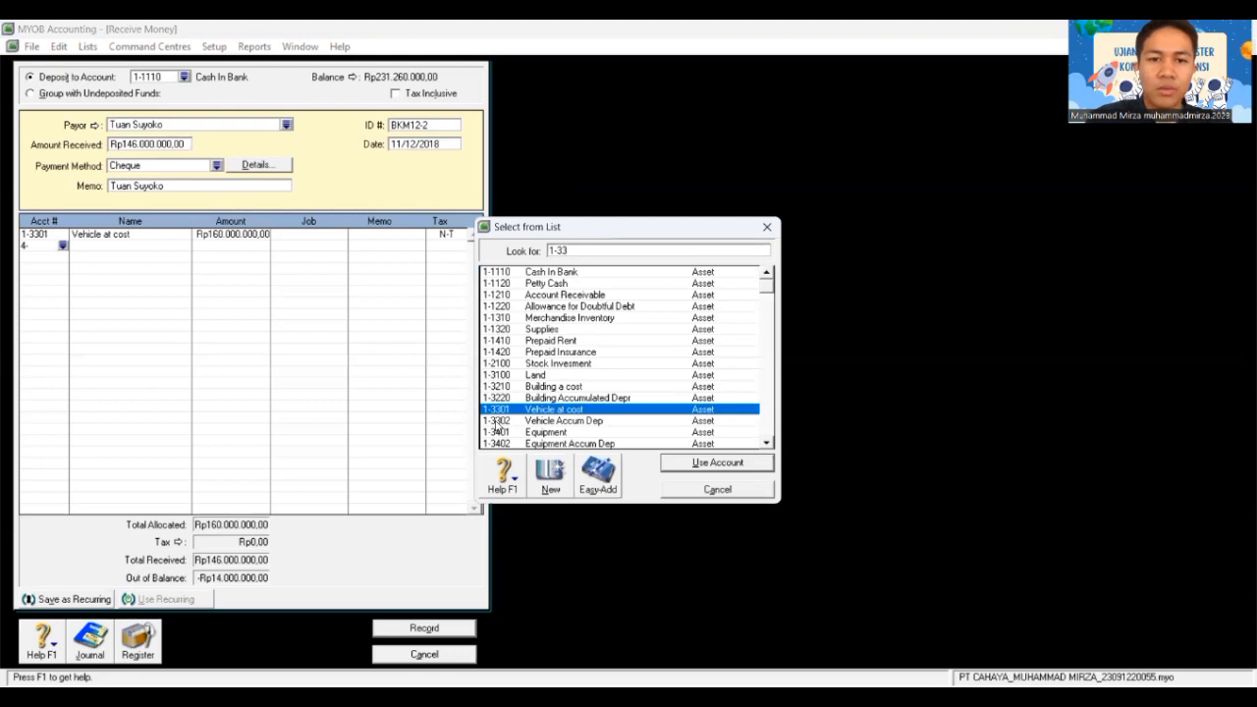
{"action": "type", "text": "02"}
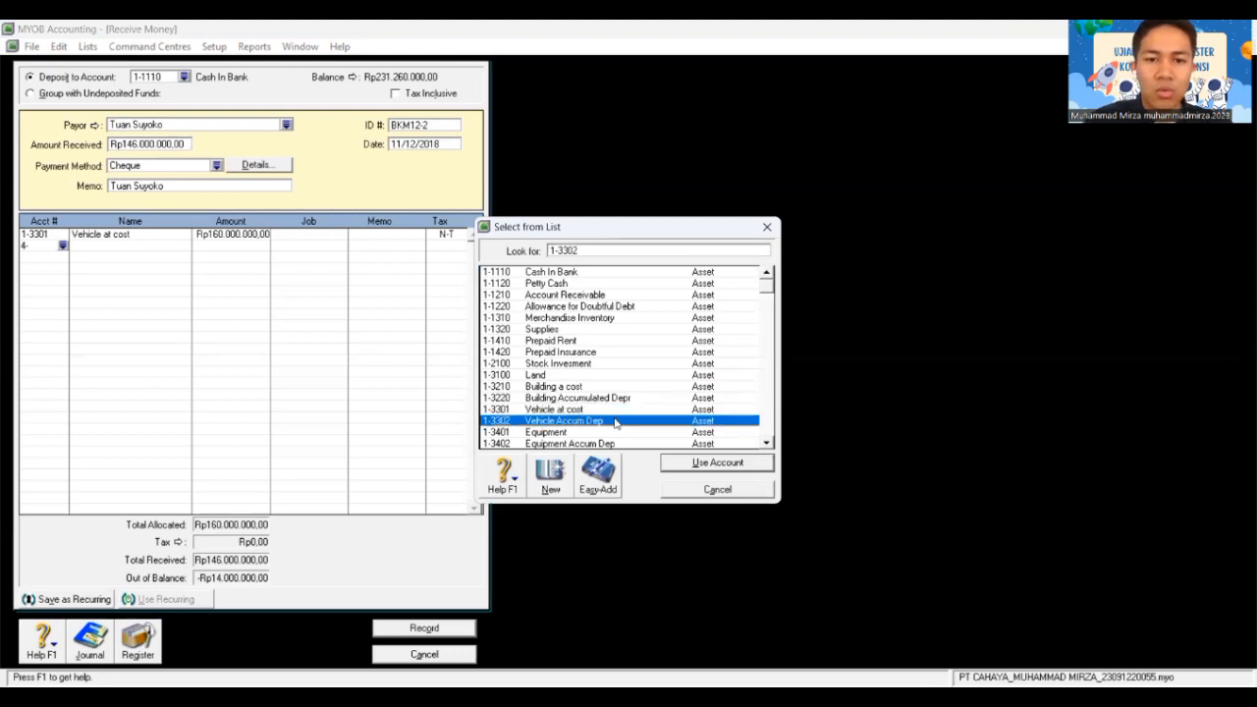
{"action": "left_click", "coordinate": [703, 465]}
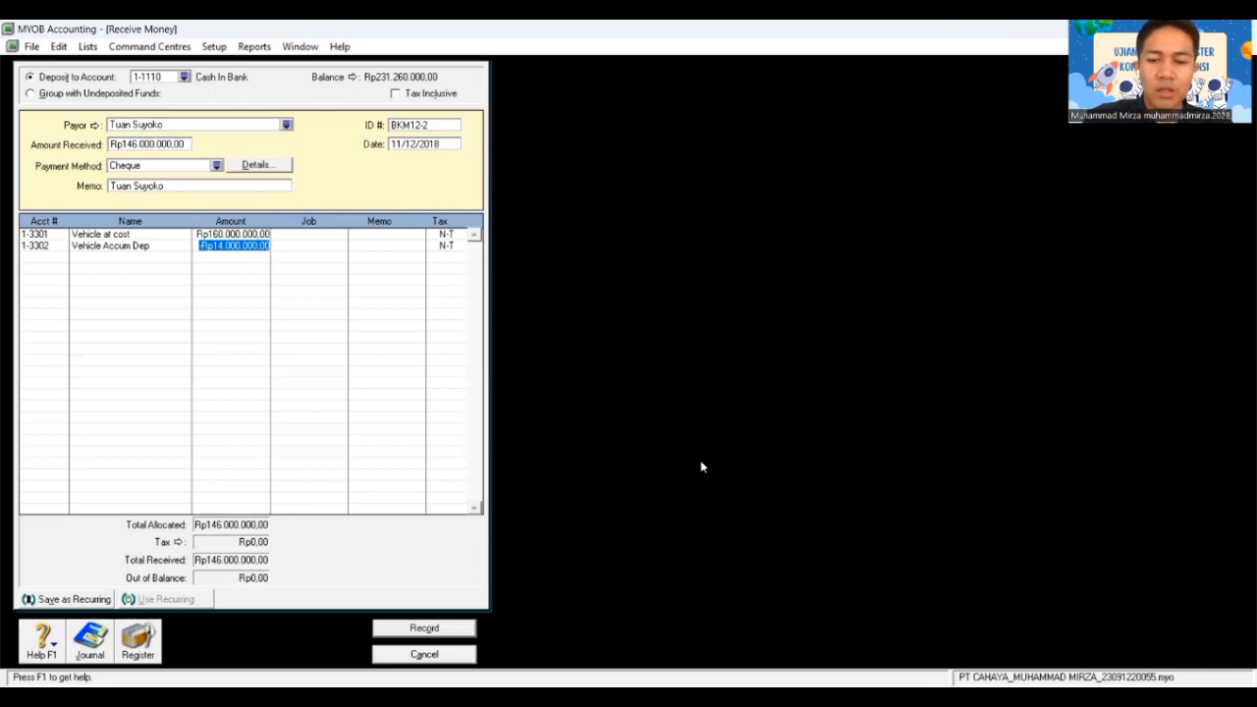
{"action": "key", "text": "BackSpace"}
{"action": "type", "text": "-Rp10.000."}
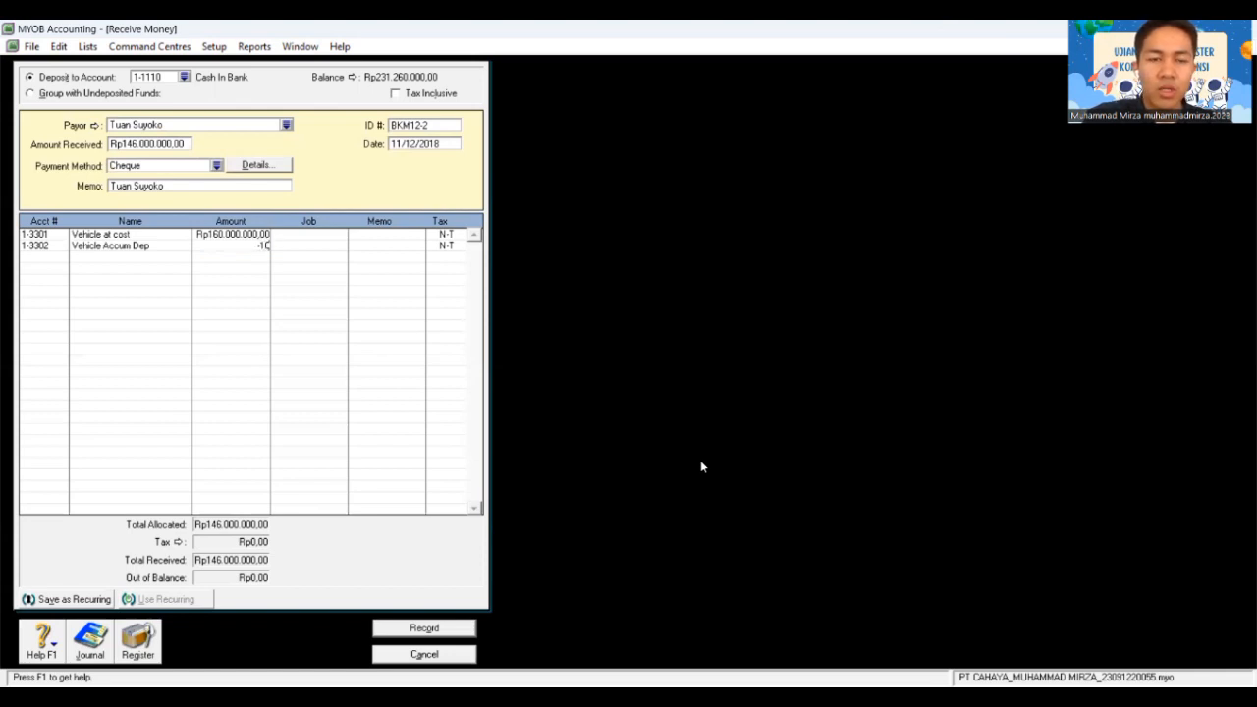
{"action": "type", "text": "000000"}
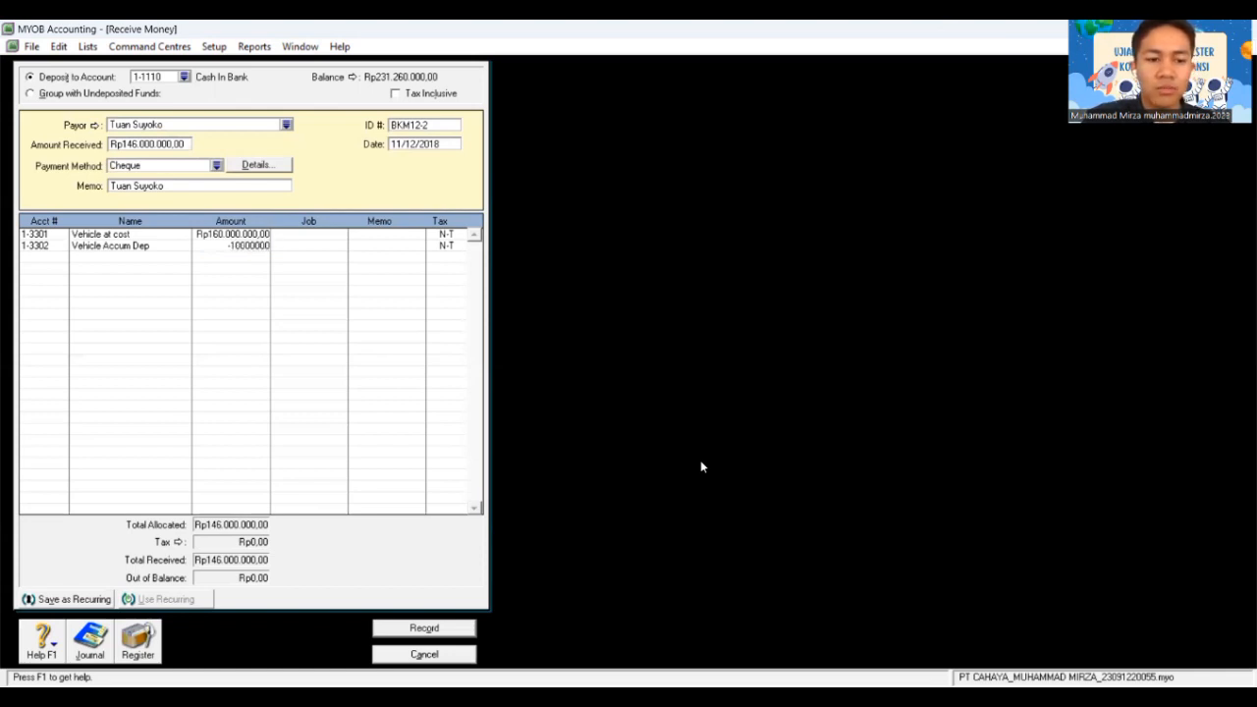
{"action": "key", "text": "Tab"}
{"action": "key", "text": "Tab"}
{"action": "key", "text": "Tab"}
{"action": "key", "text": "Tab"}
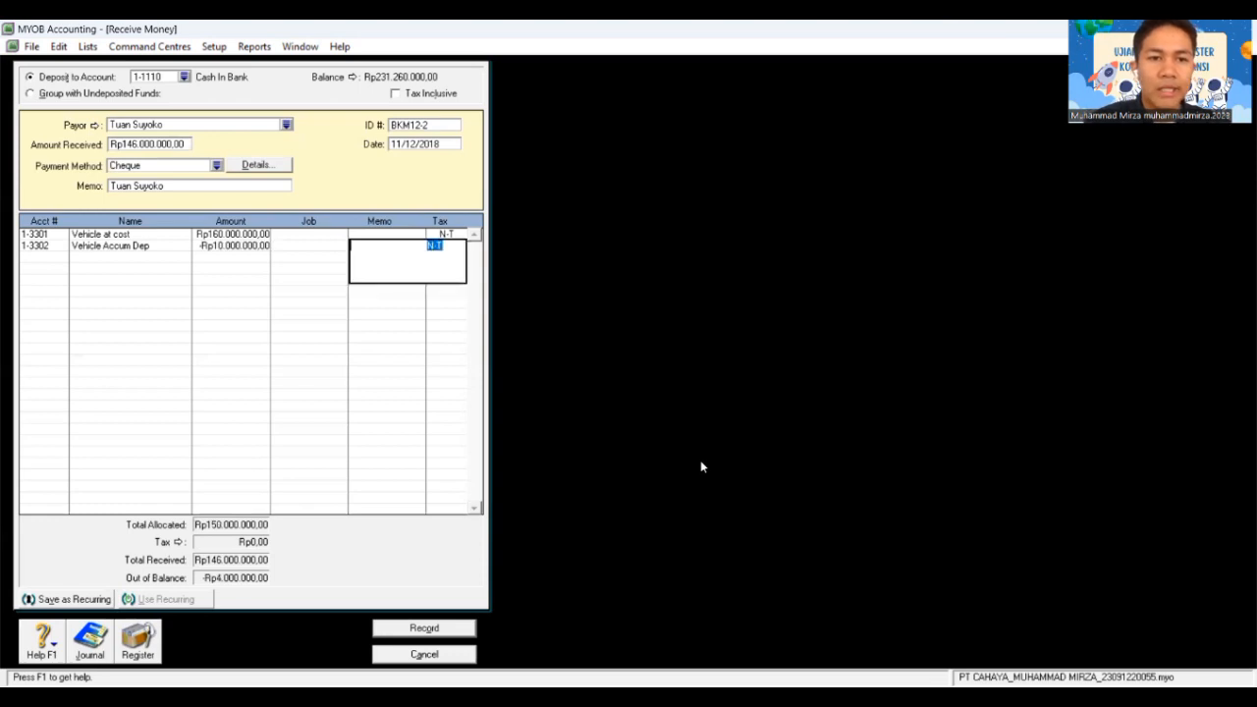
Step: Allocate the remaining -Rp4.000.000 to 9-4000 Gain/loss sales vehicle, discard the stray line and record
{"action": "type", "text": "4-"}
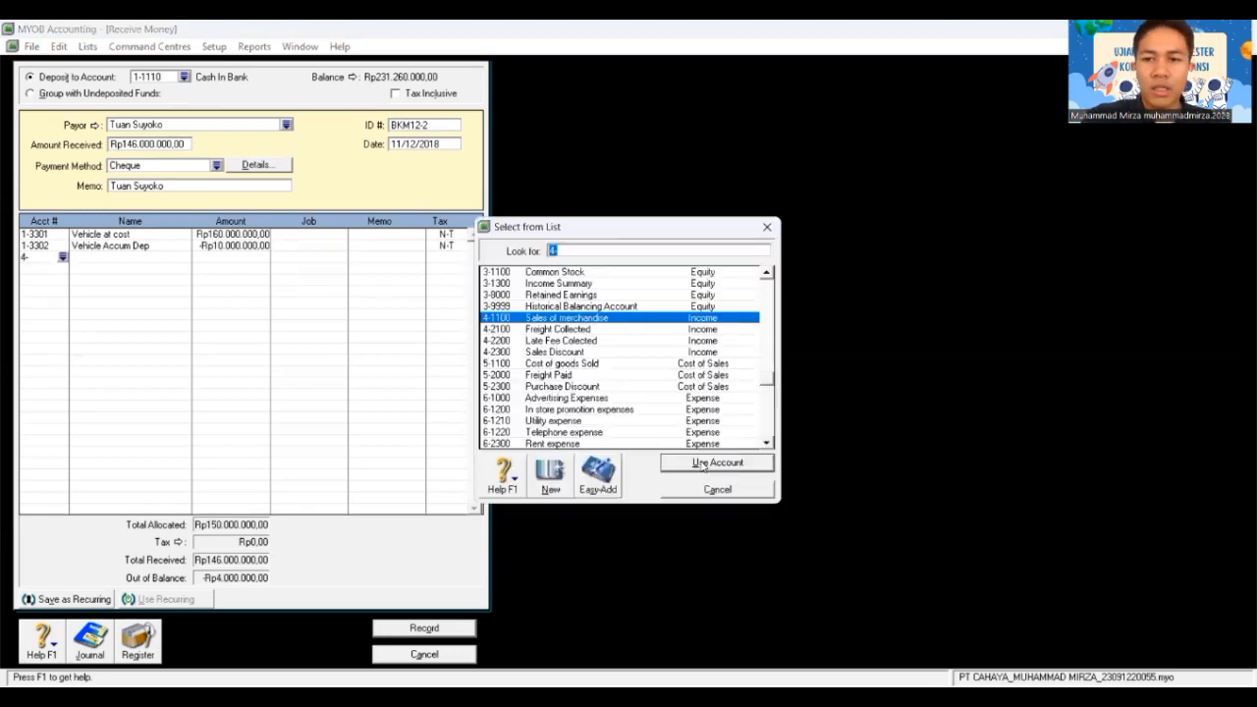
{"action": "type", "text": "9"}
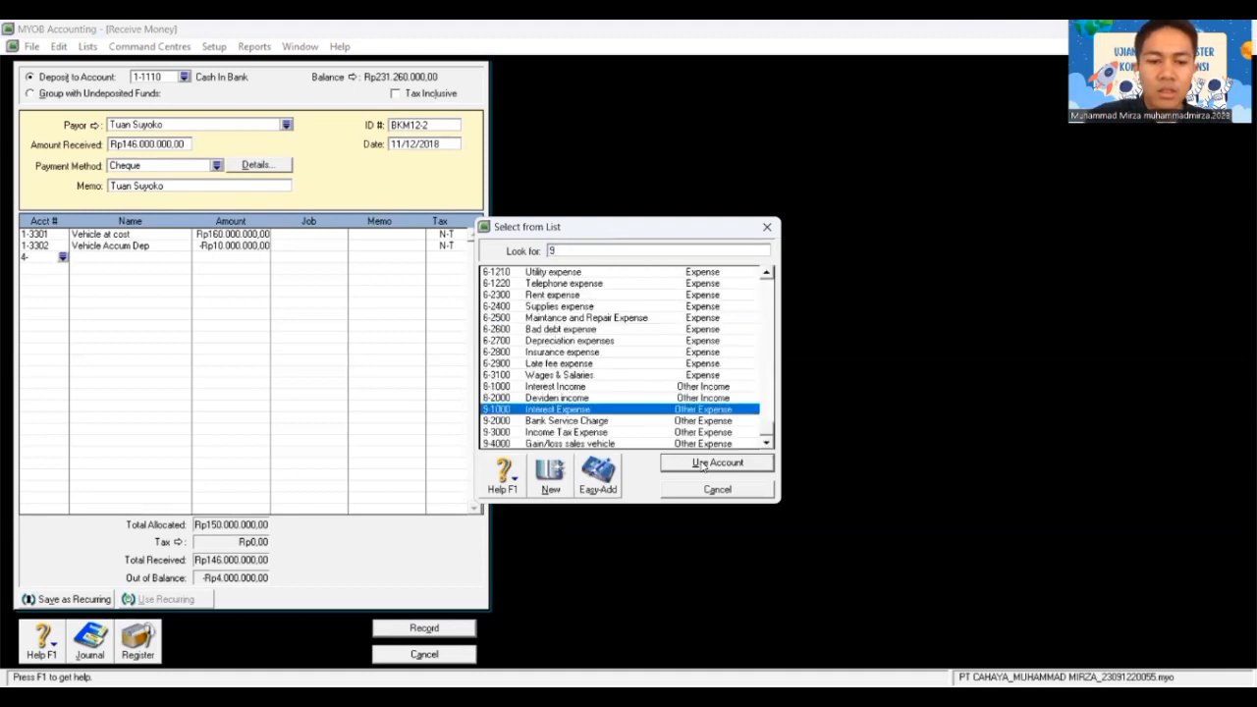
{"action": "type", "text": "-4"}
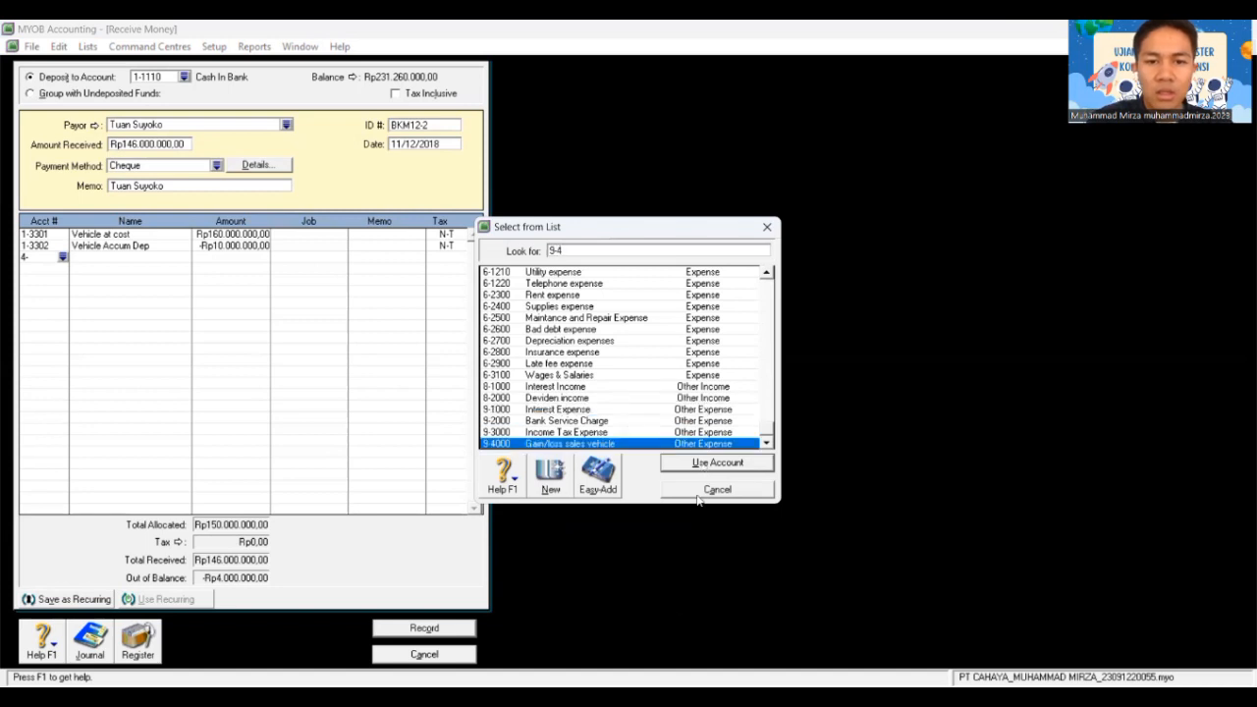
{"action": "double_click", "coordinate": [645, 444]}
{"action": "key", "text": "Tab"}
{"action": "key", "text": "Tab"}
{"action": "key", "text": "Tab"}
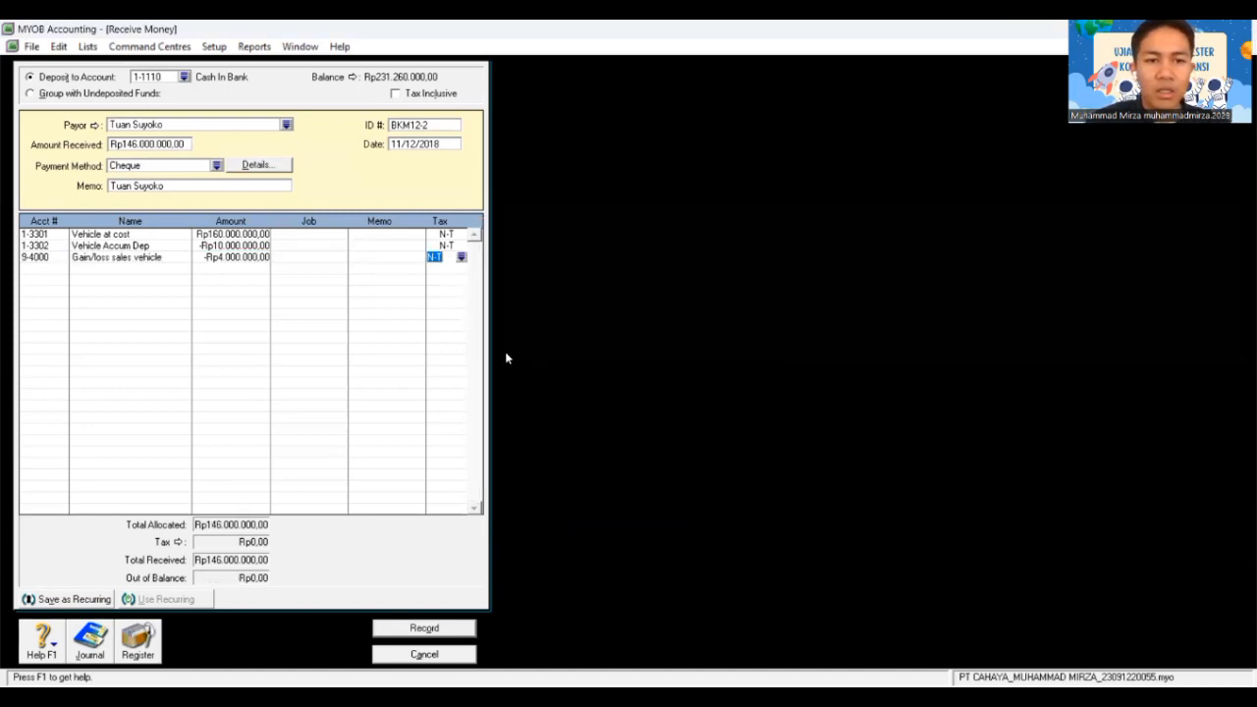
{"action": "key", "text": "Tab"}
{"action": "type", "text": "4"}
{"action": "key", "text": "Tab"}
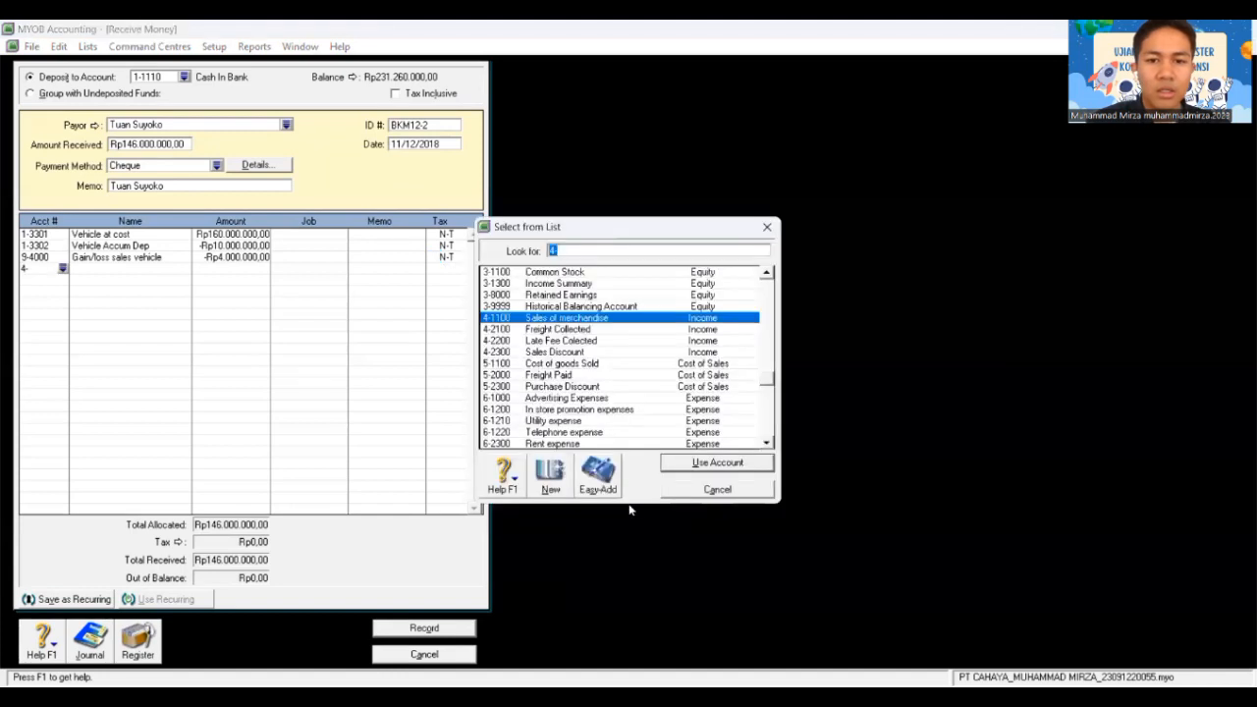
{"action": "left_click", "coordinate": [714, 488]}
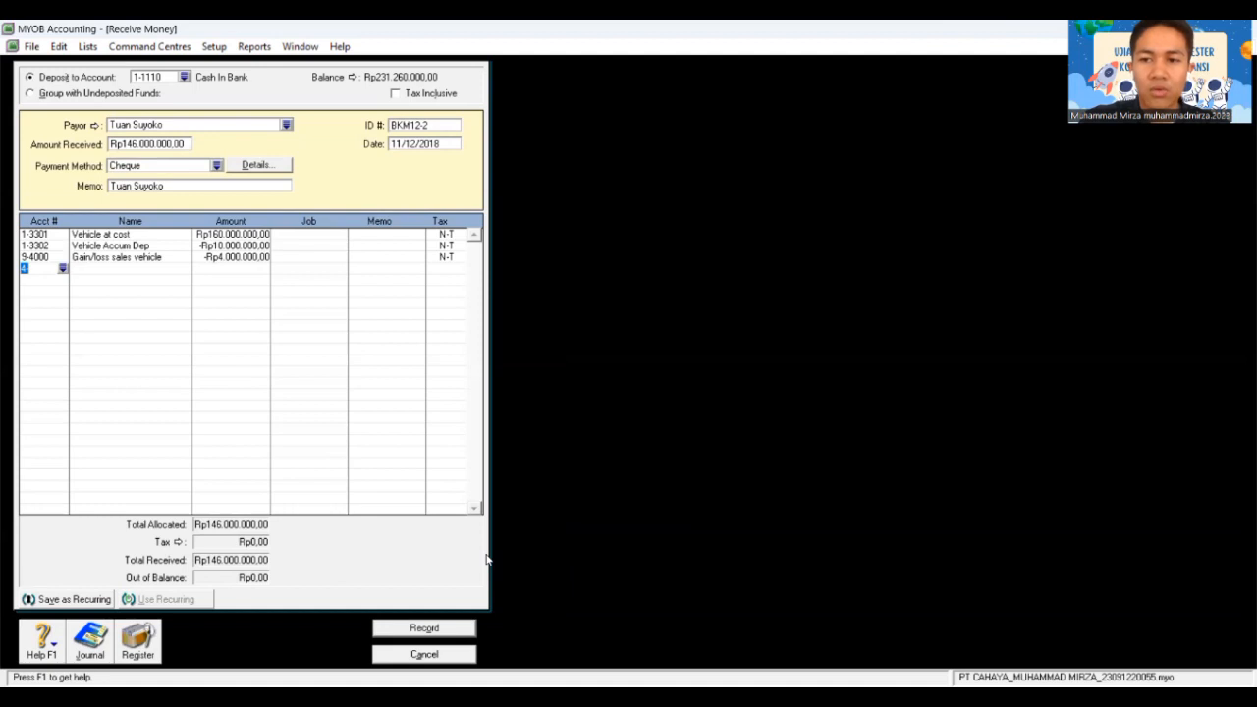
{"action": "left_click", "coordinate": [441, 627]}
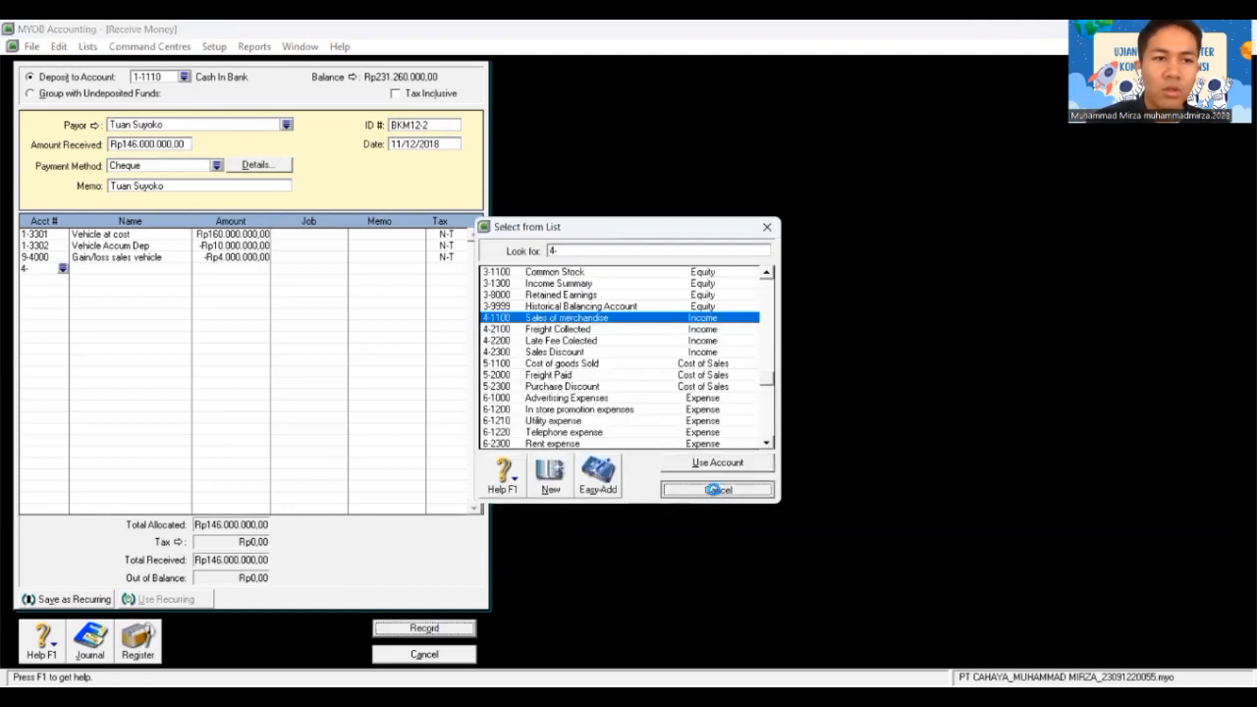
{"action": "key", "text": "Escape"}
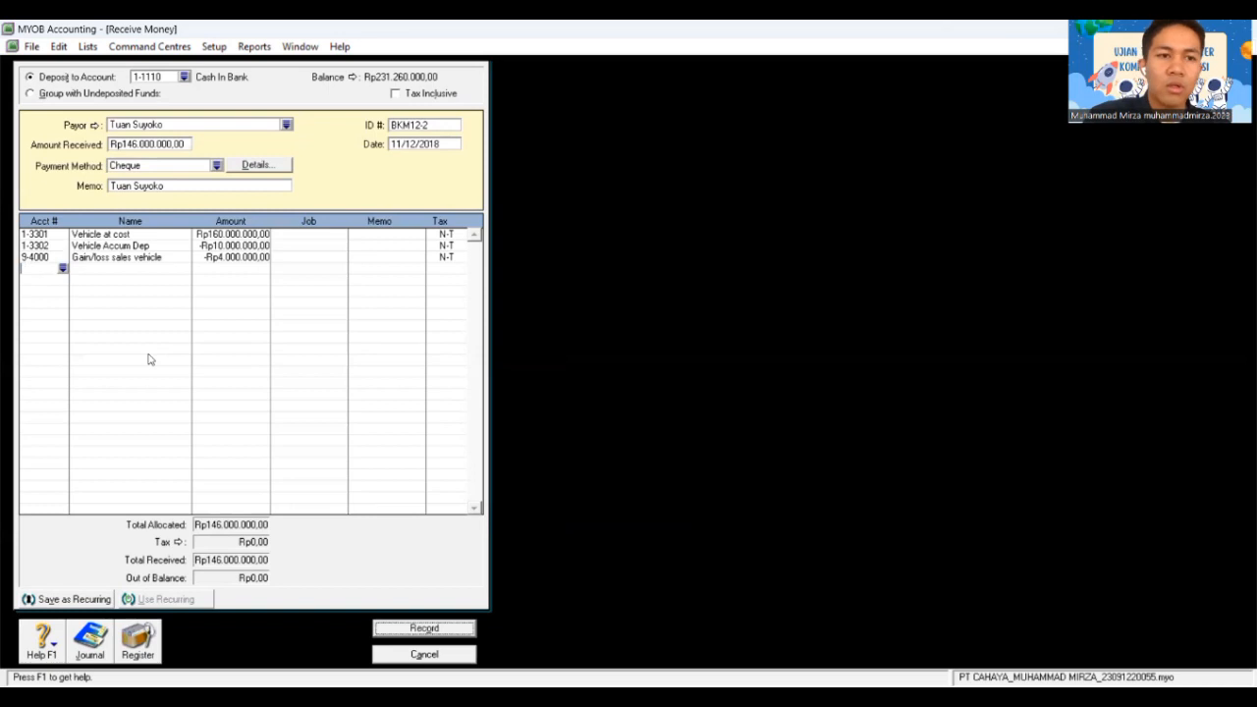
{"action": "left_click", "coordinate": [424, 628]}
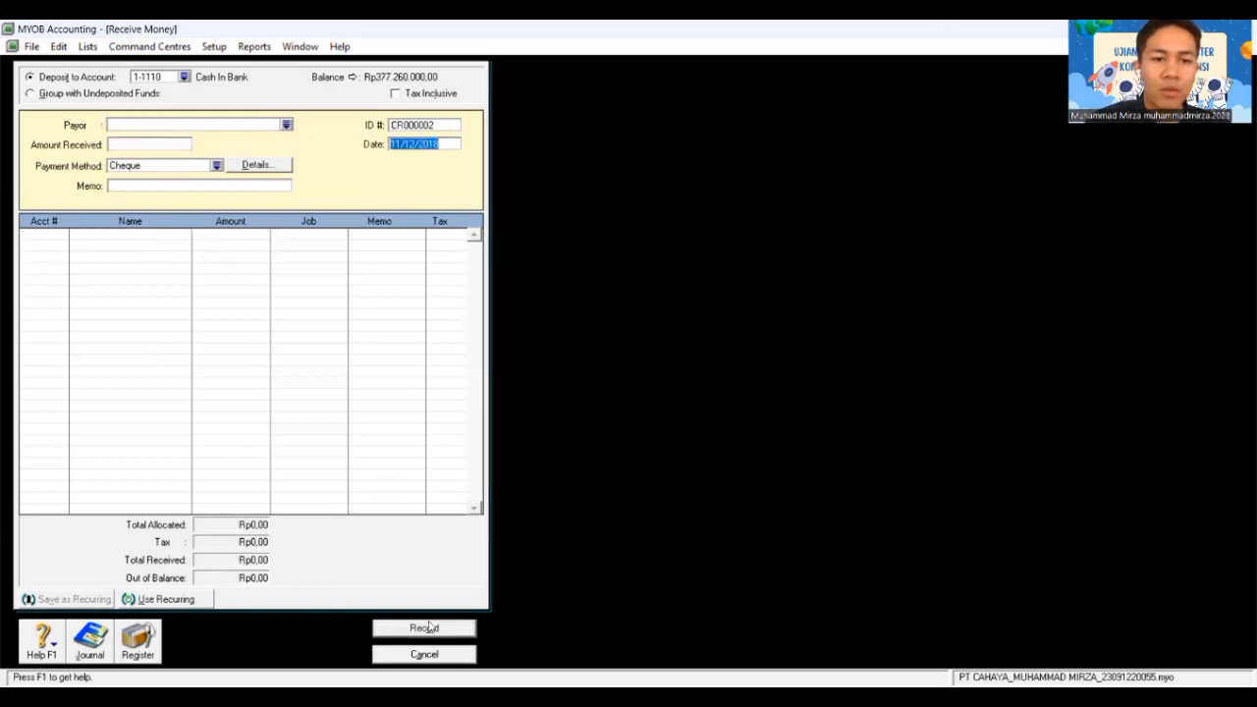
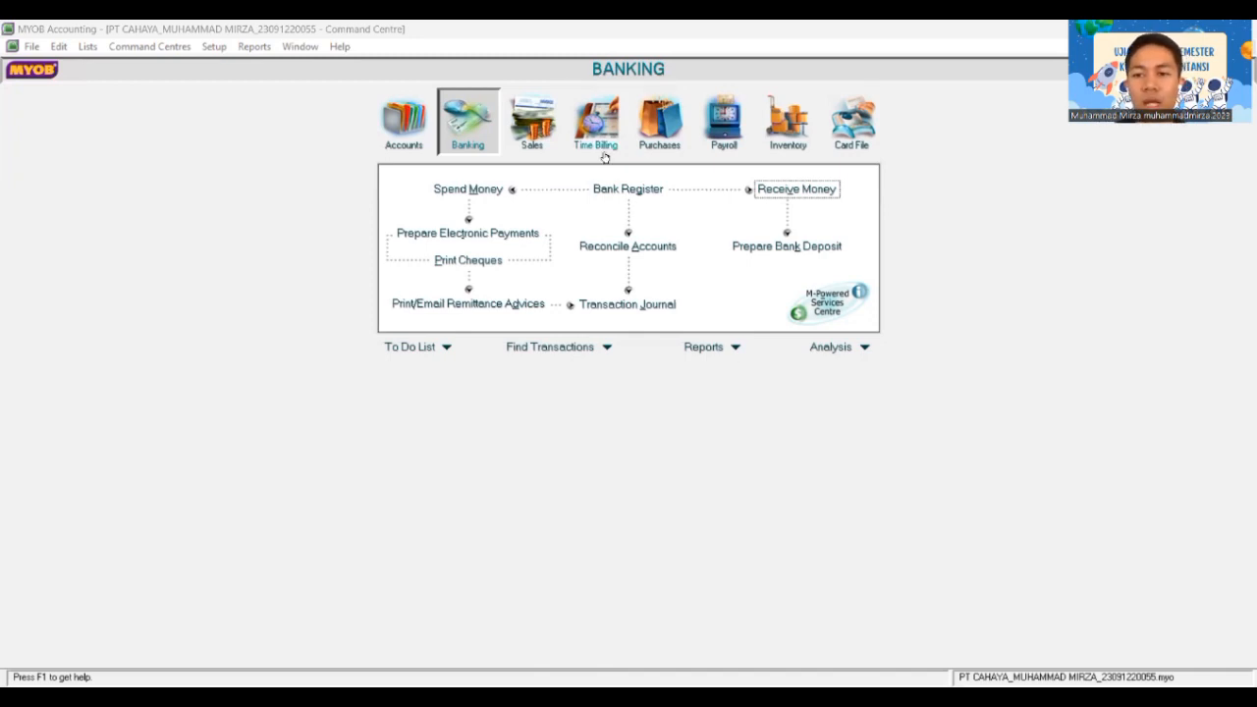
Step: Open Receive Payments and choose Toko Bahana as the paying customer
{"action": "left_click", "coordinate": [521, 137]}
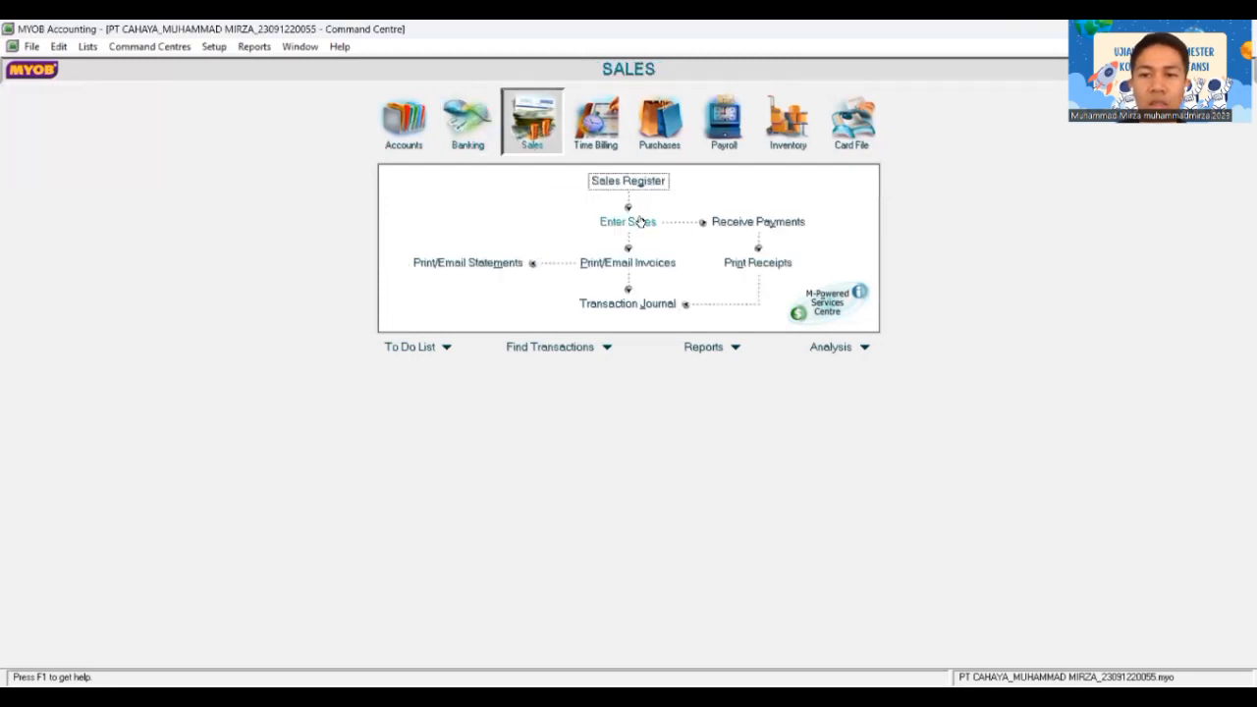
{"action": "left_click", "coordinate": [741, 221]}
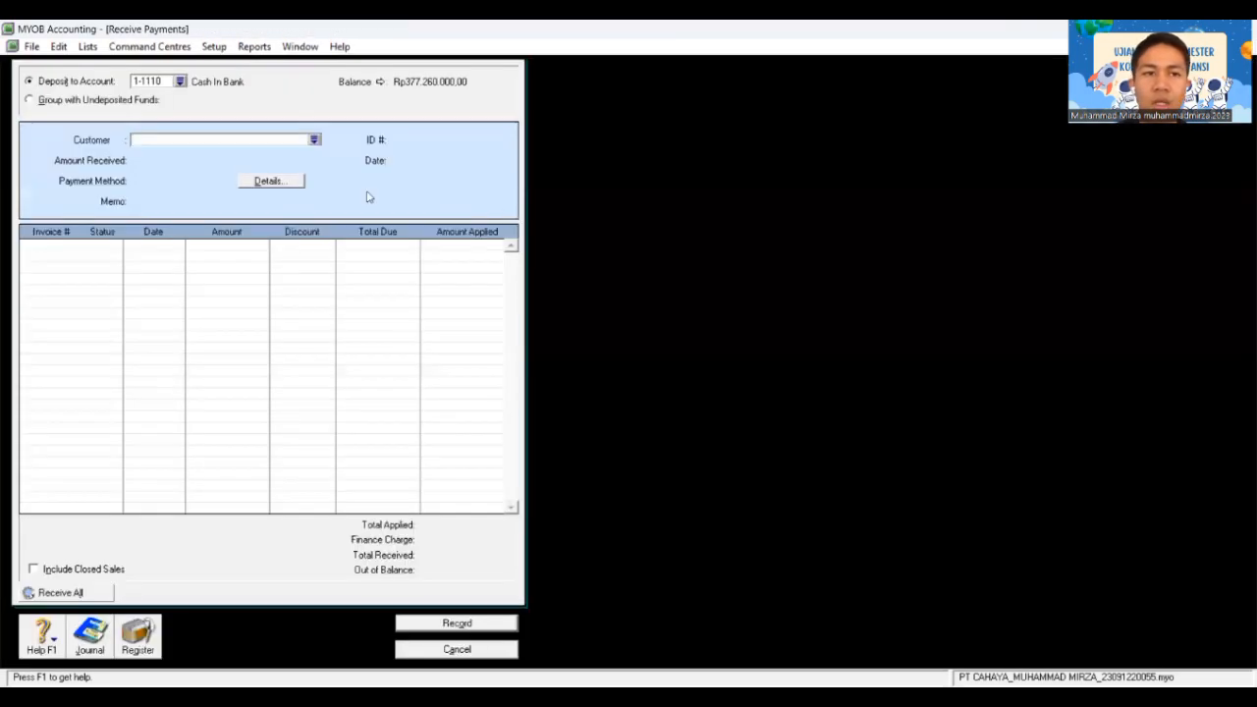
{"action": "left_click", "coordinate": [316, 142]}
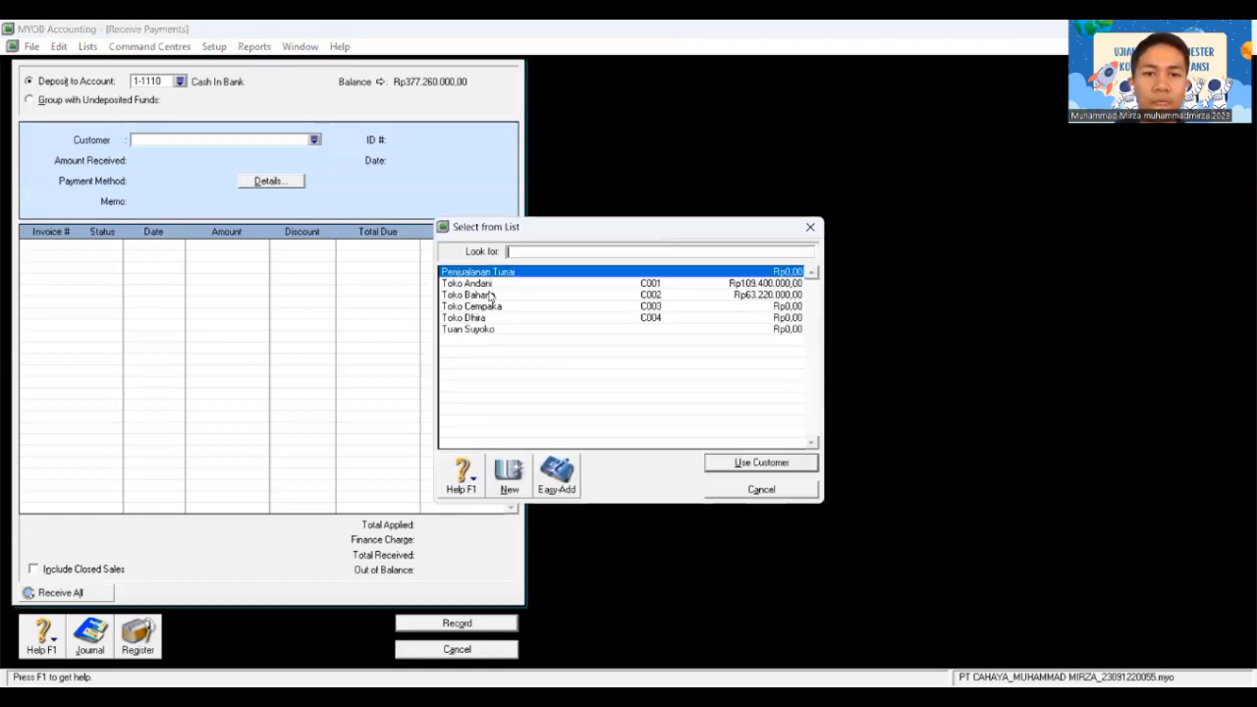
{"action": "left_click", "coordinate": [488, 295]}
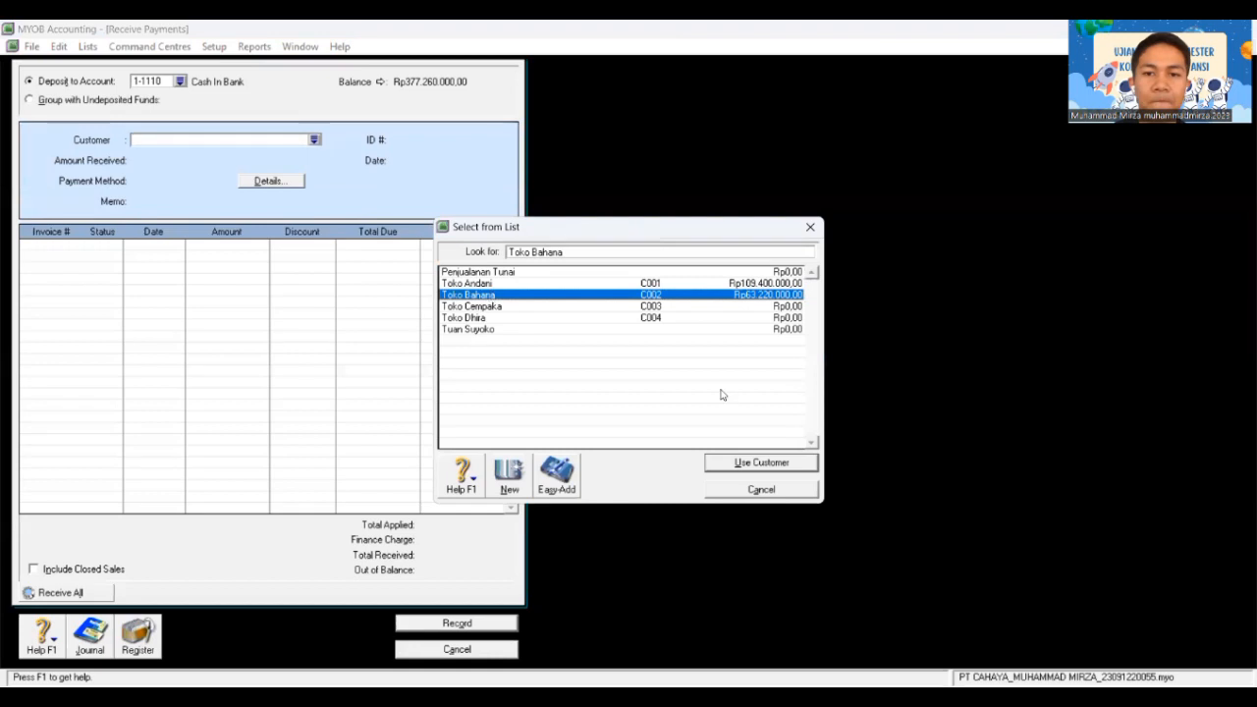
{"action": "left_click", "coordinate": [752, 465]}
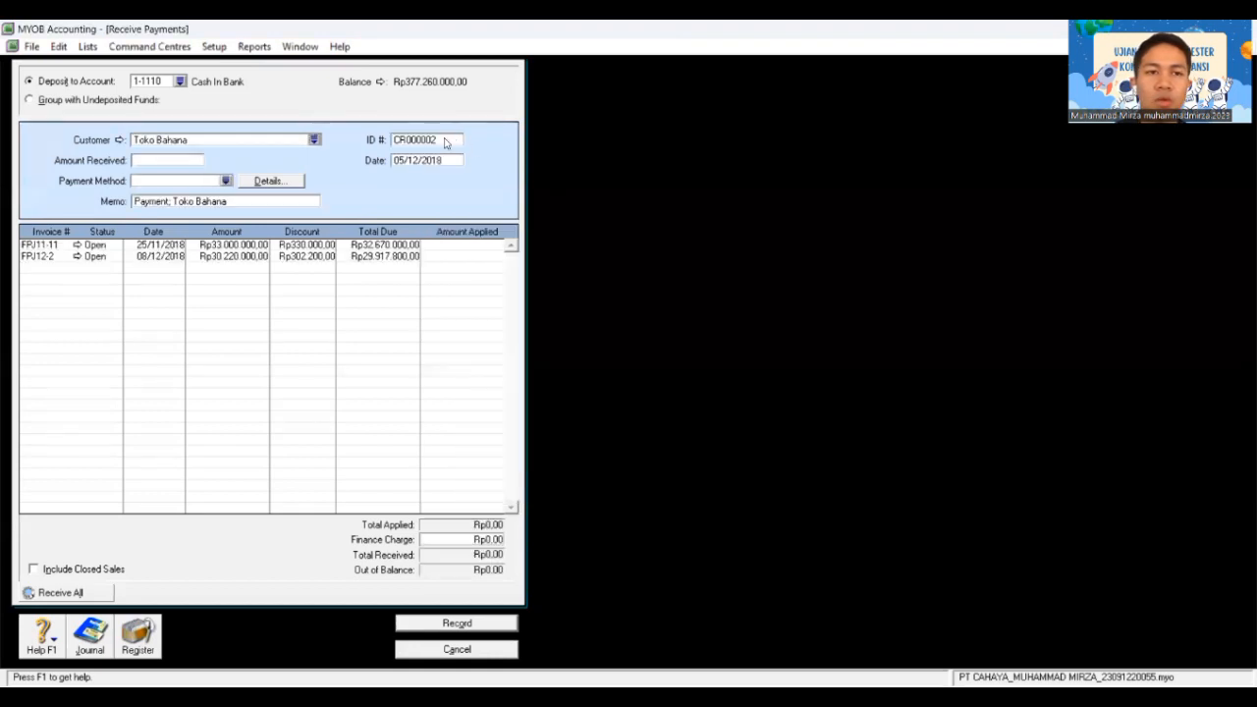
Step: Enter payment ID BKM12-3 and date 12/12/2018
{"action": "left_click", "coordinate": [445, 139]}
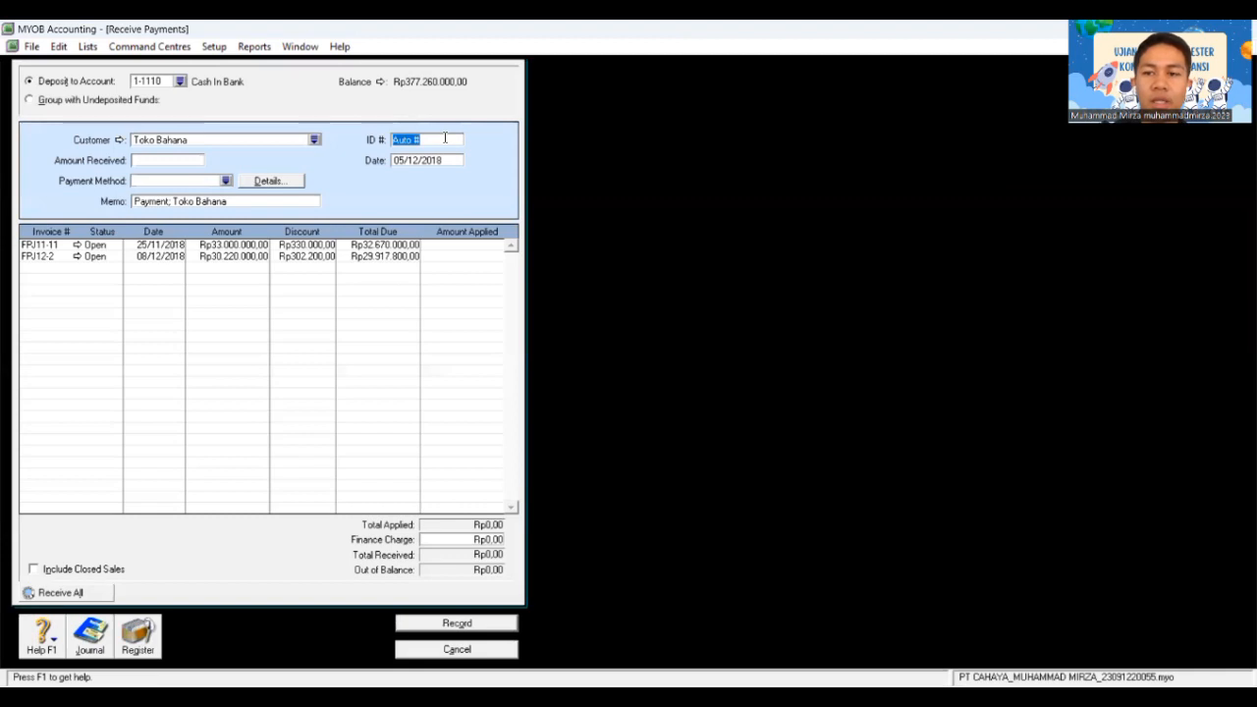
{"action": "type", "text": "BKM"}
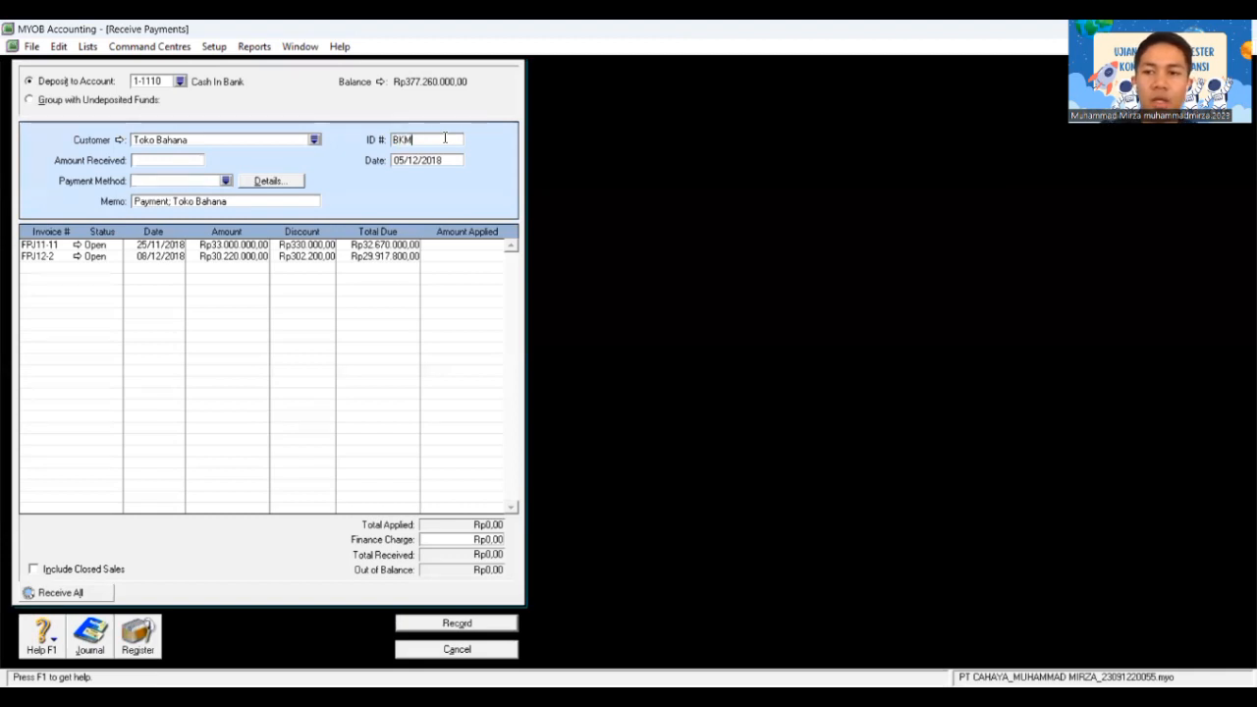
{"action": "type", "text": "/12"}
{"action": "key", "text": "BackSpace"}
{"action": "key", "text": "BackSpace"}
{"action": "key", "text": "BackSpace"}
{"action": "type", "text": "12"}
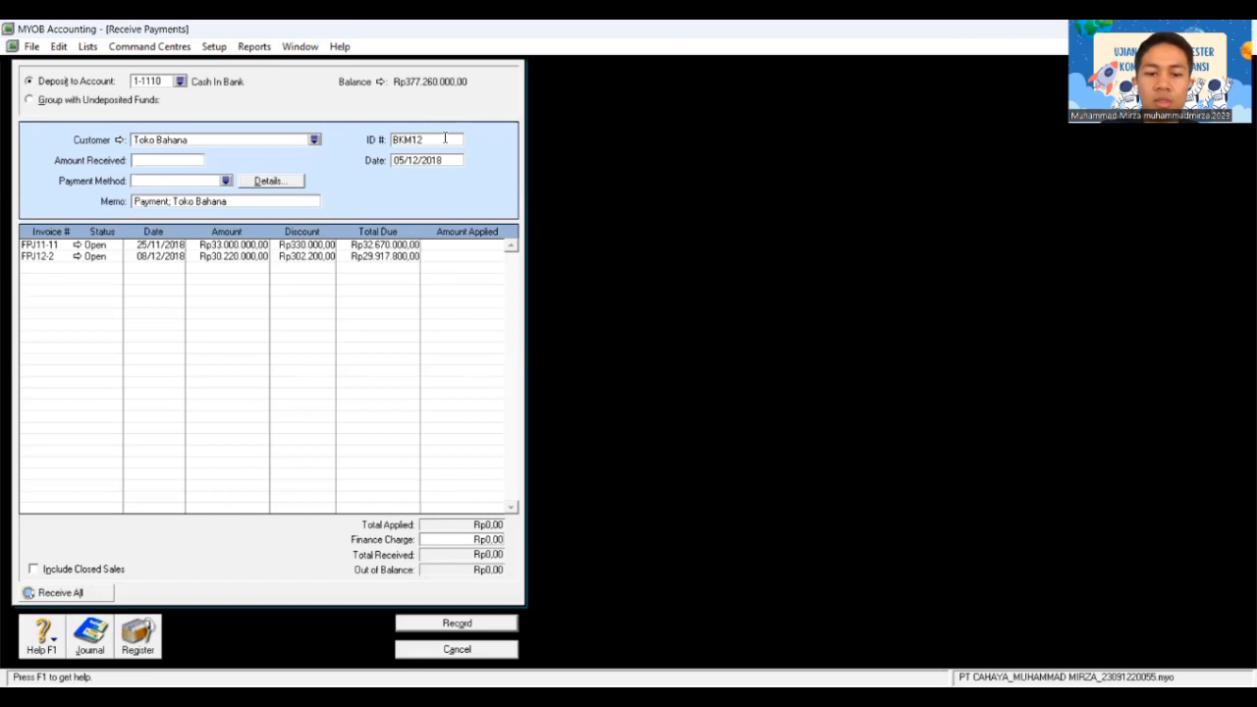
{"action": "type", "text": "-3"}
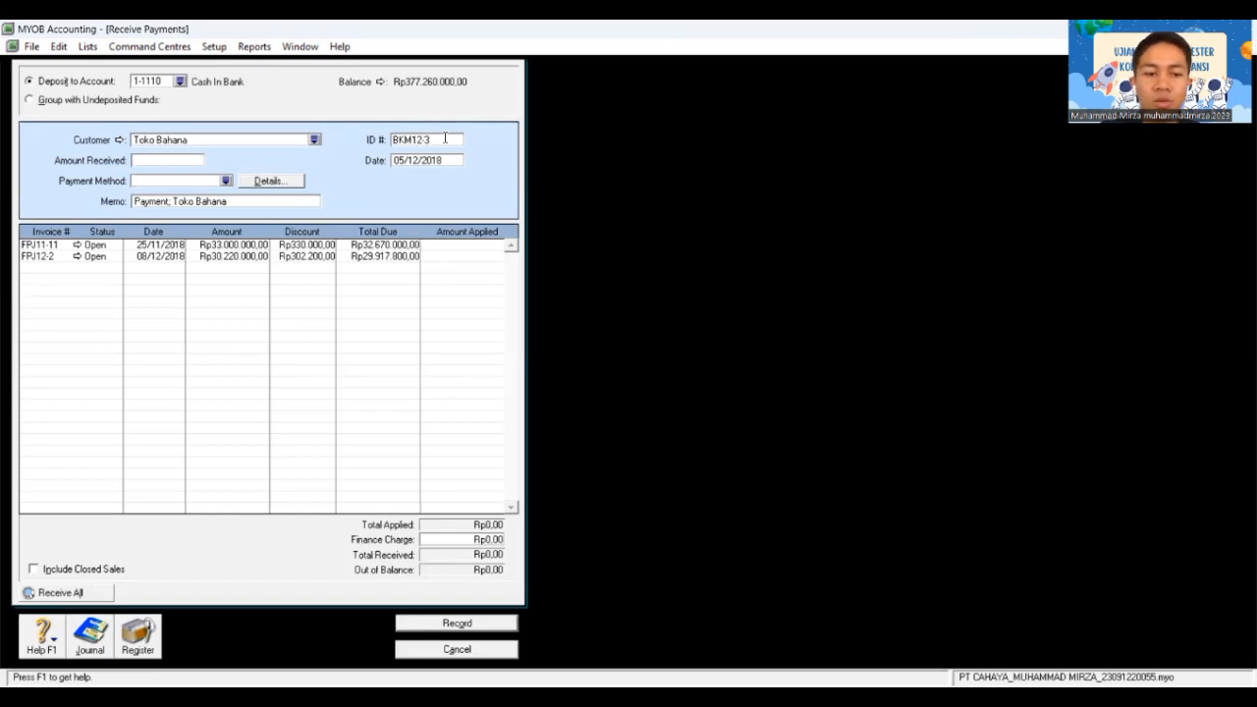
{"action": "key", "text": "Tab"}
{"action": "type", "text": "12/"}
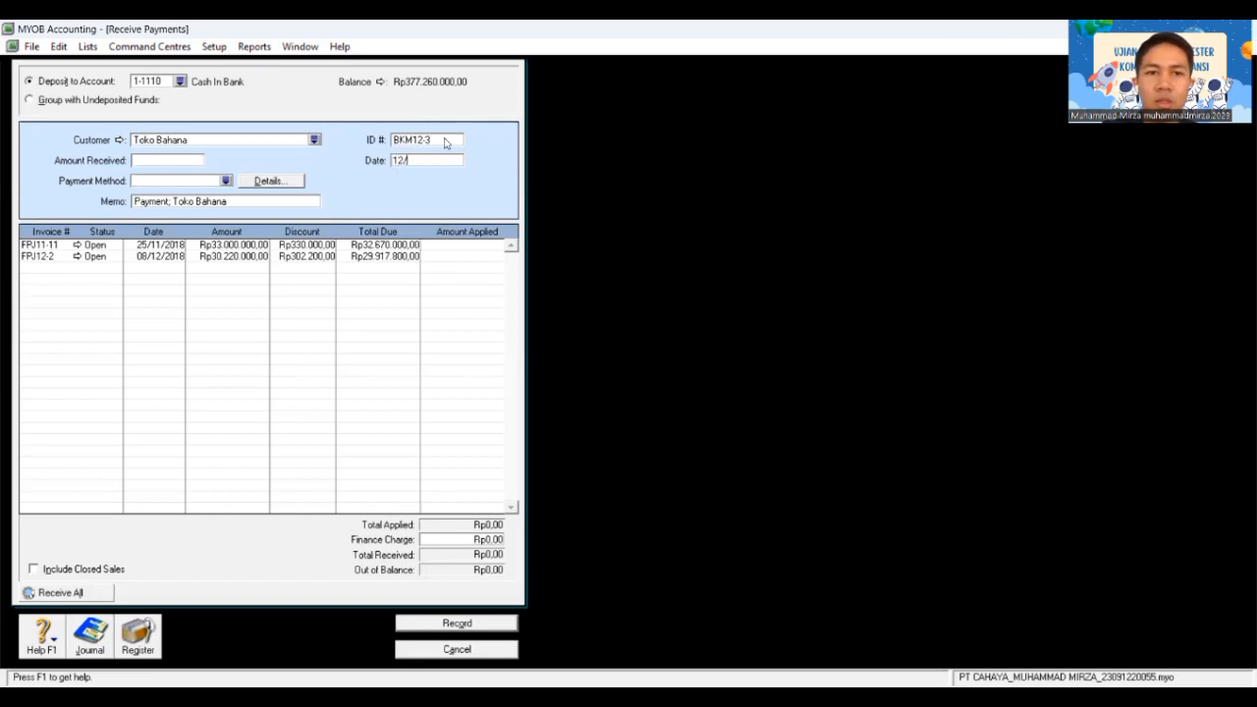
{"action": "type", "text": "12/201"}
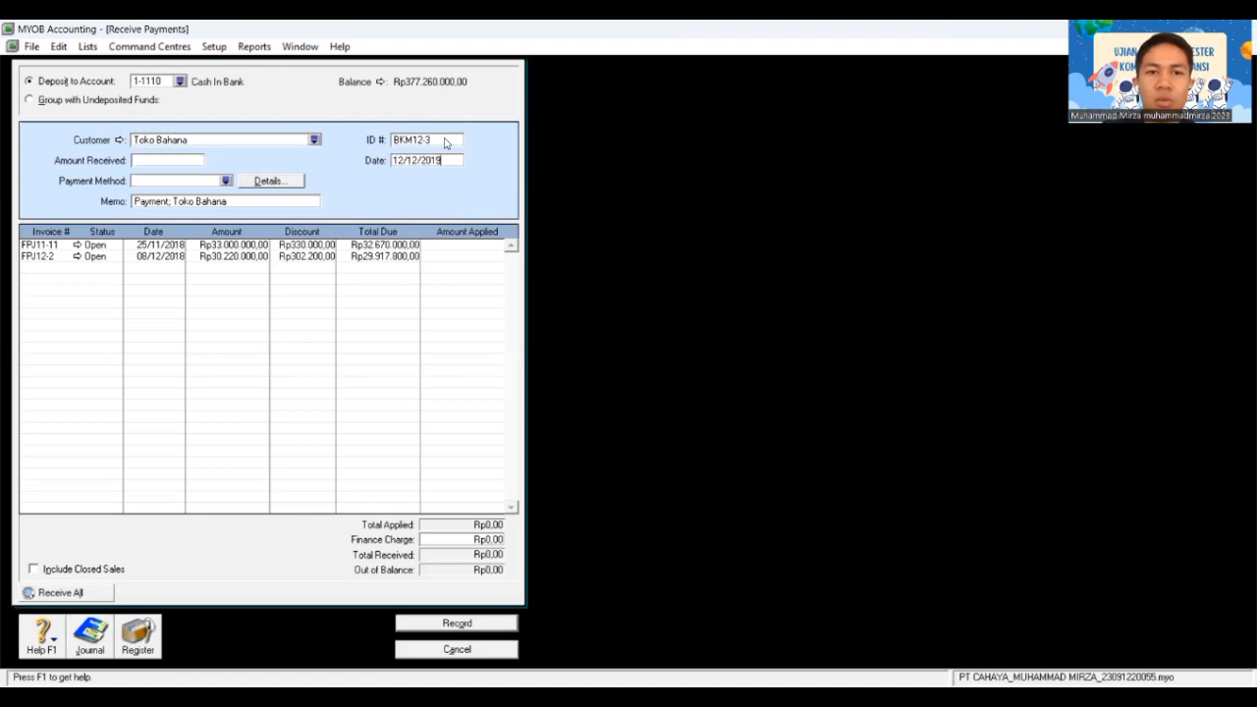
{"action": "type", "text": "8"}
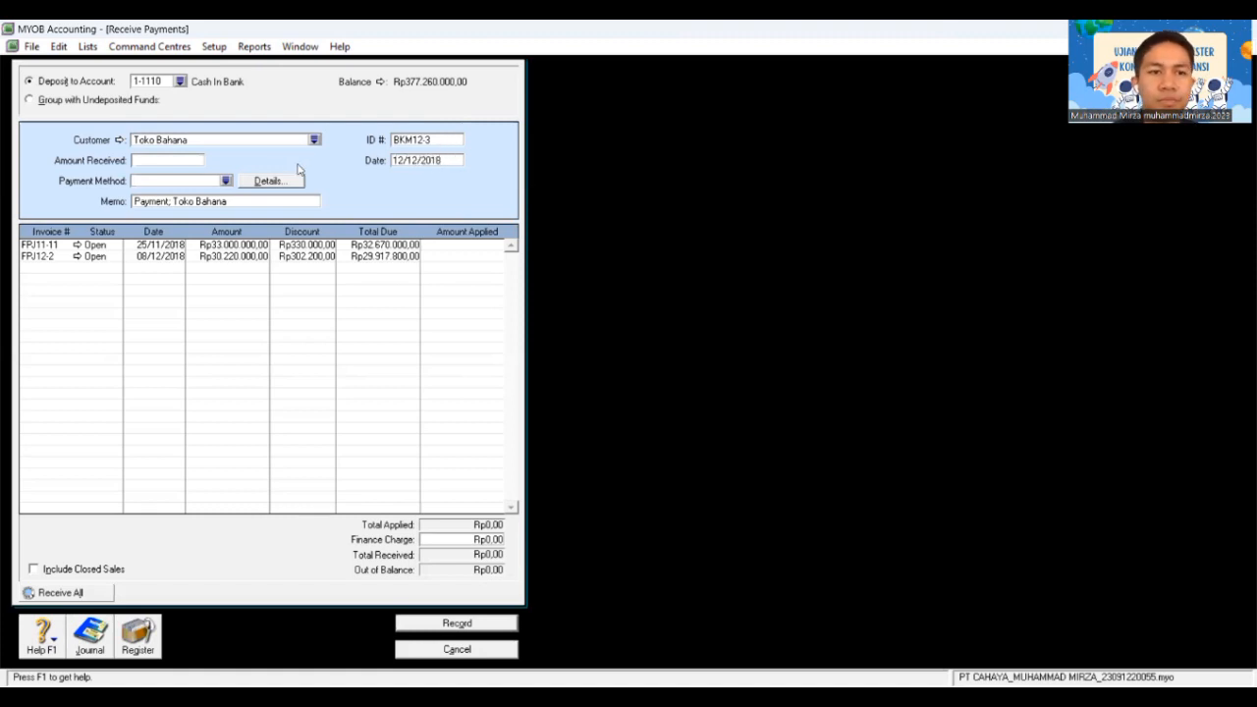
Step: Receive Rp33.000.000 by Cheque, apply it to invoice FPJ11-11 and record the payment
{"action": "left_click", "coordinate": [169, 161]}
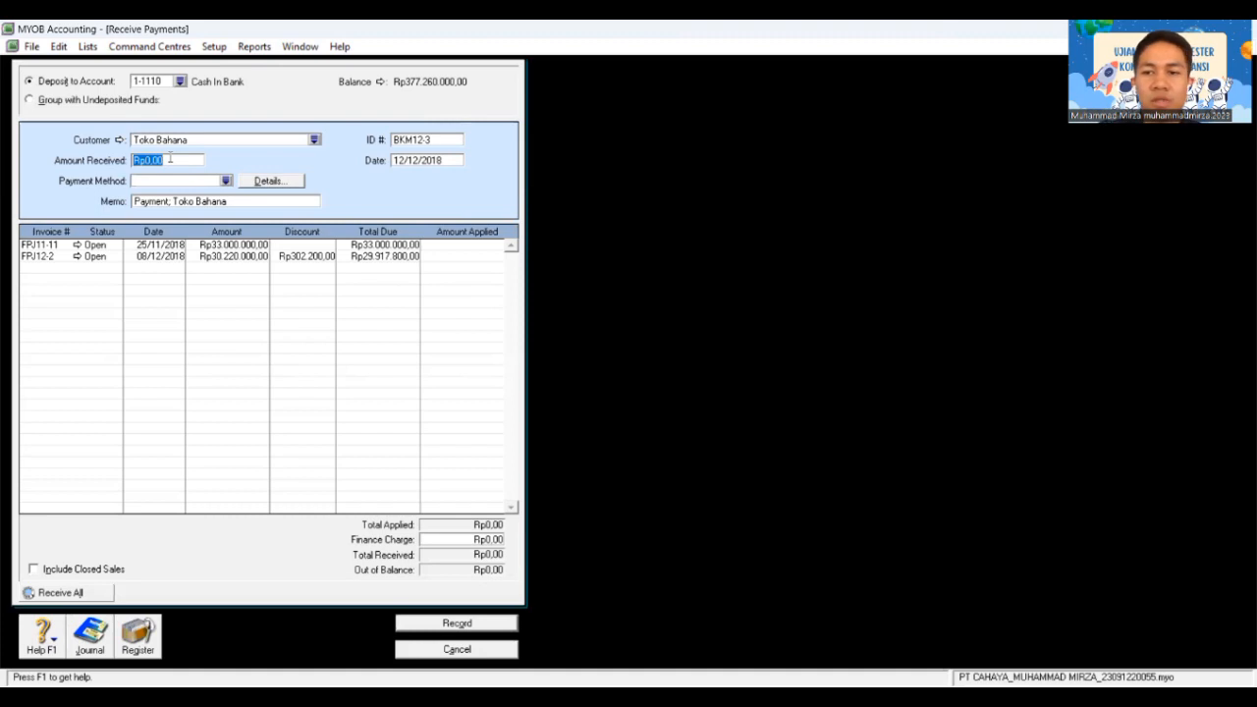
{"action": "type", "text": "3"}
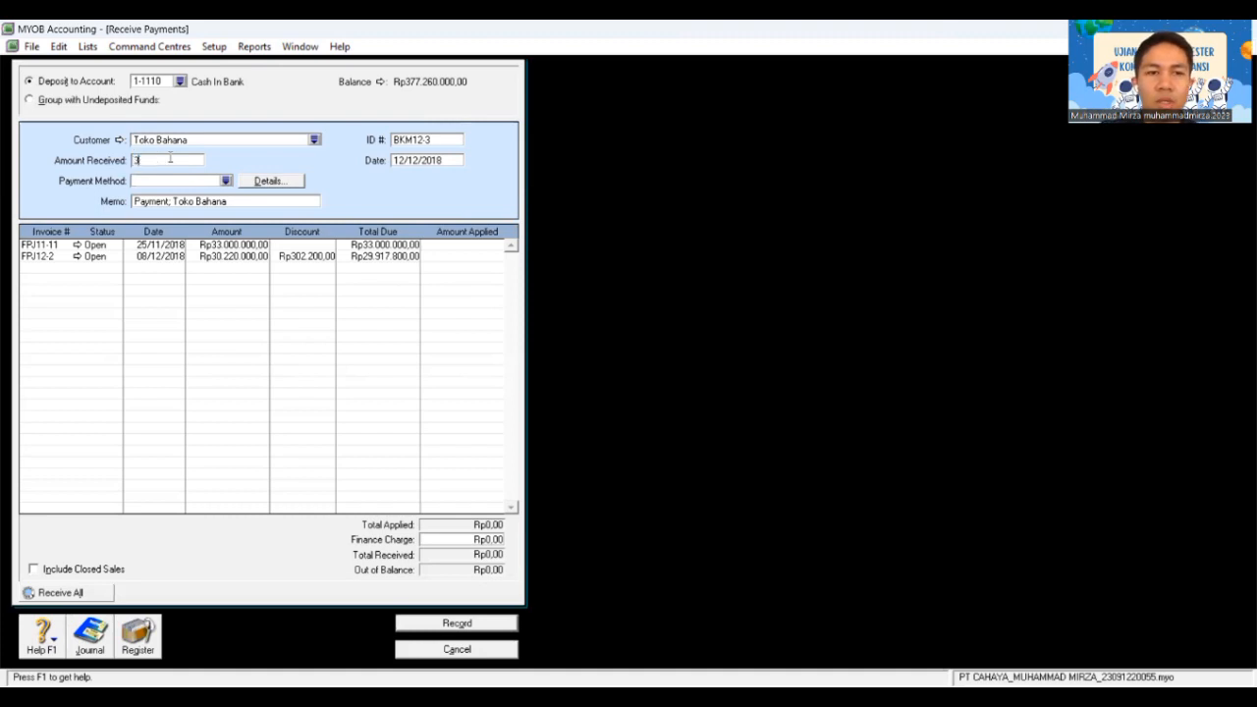
{"action": "type", "text": "3.000.000"}
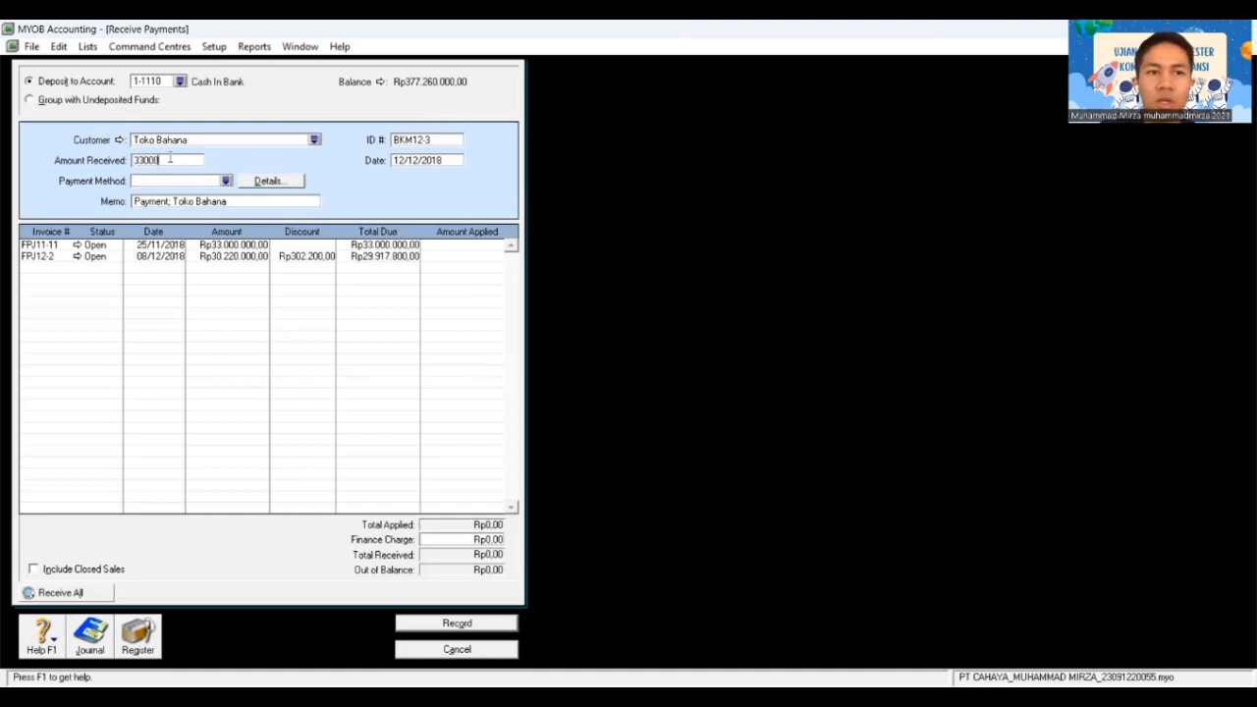
{"action": "key", "text": "Tab"}
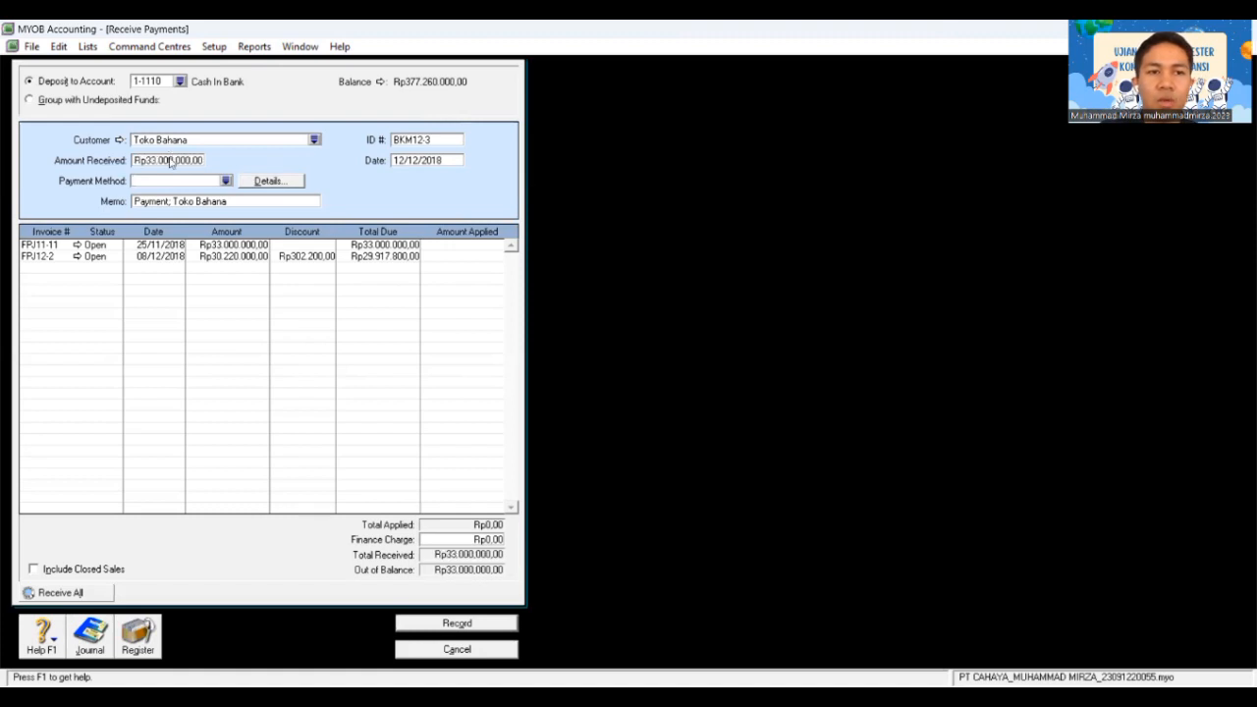
{"action": "left_click", "coordinate": [225, 180]}
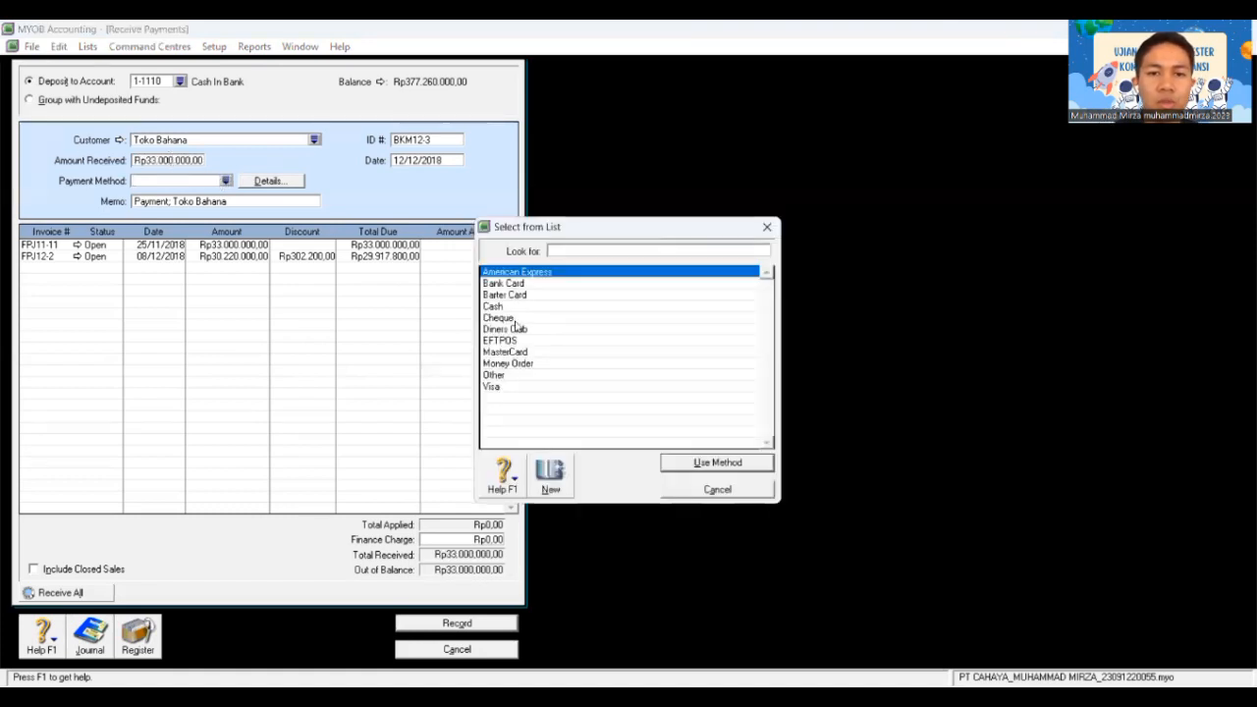
{"action": "left_click", "coordinate": [515, 319]}
{"action": "left_click", "coordinate": [708, 465]}
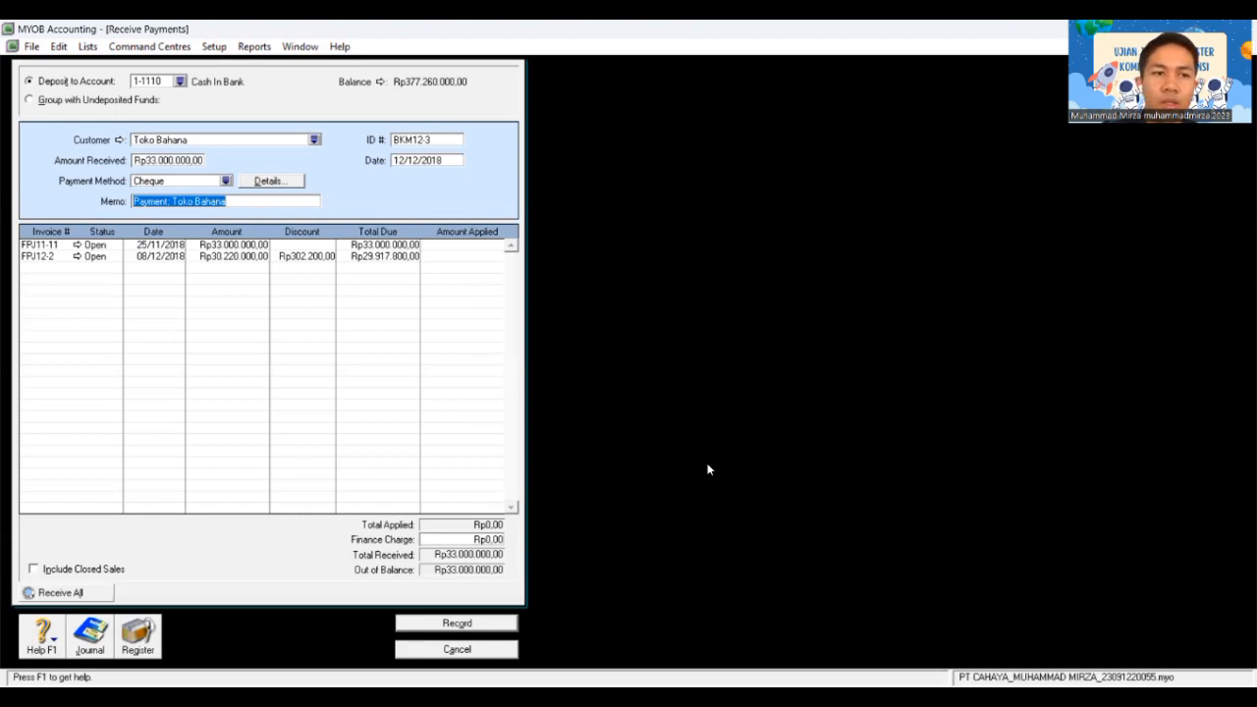
{"action": "key", "text": "Tab"}
{"action": "key", "text": "Tab"}
{"action": "key", "text": "Tab"}
{"action": "key", "text": "Tab"}
{"action": "key", "text": "Tab"}
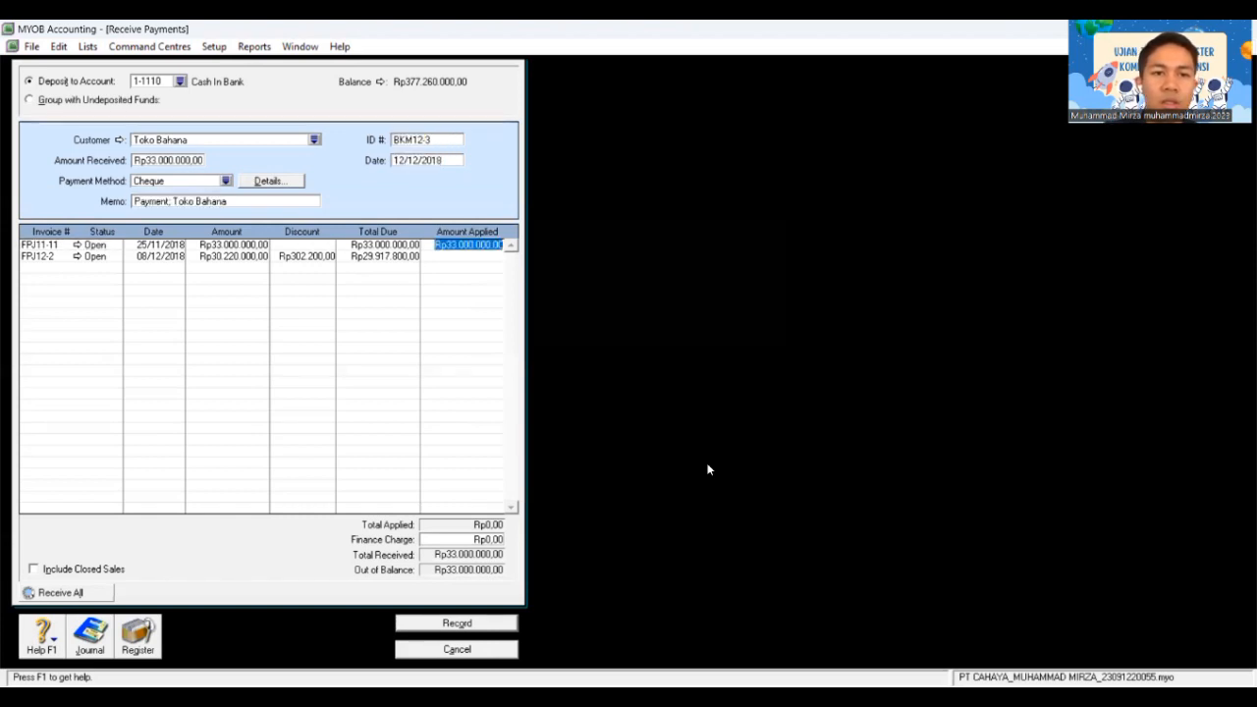
{"action": "key", "text": "Tab"}
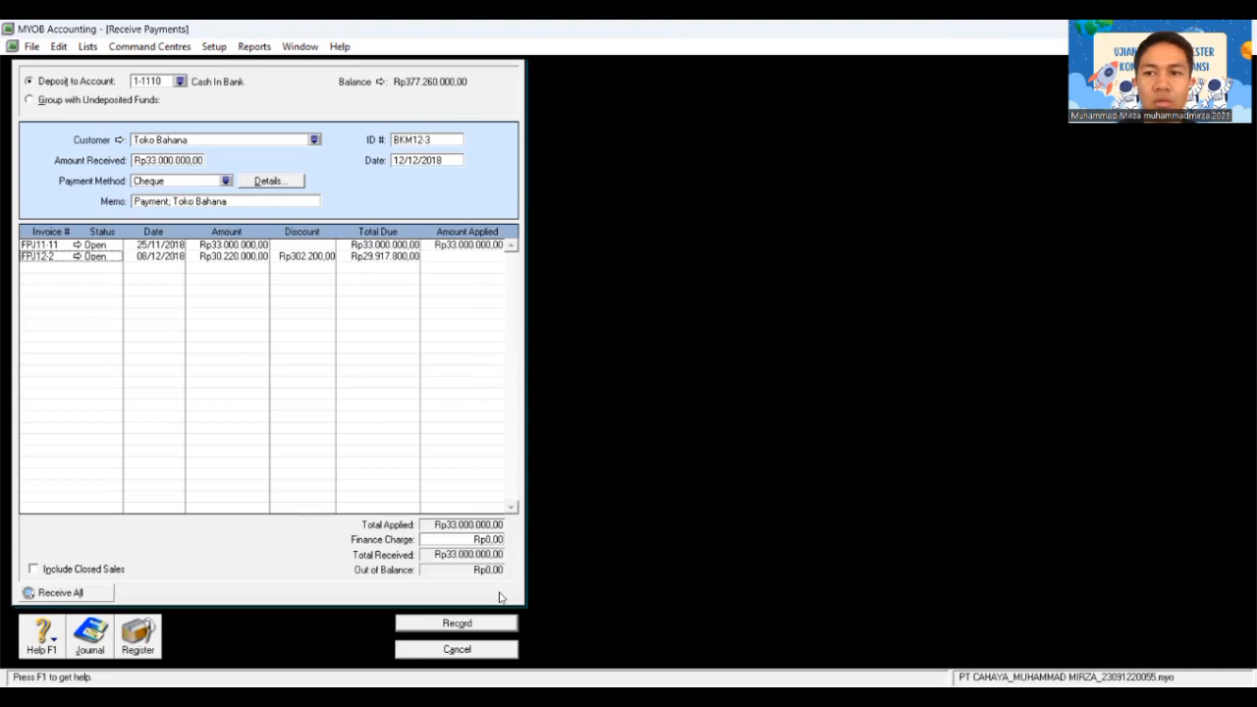
{"action": "left_click", "coordinate": [474, 624]}
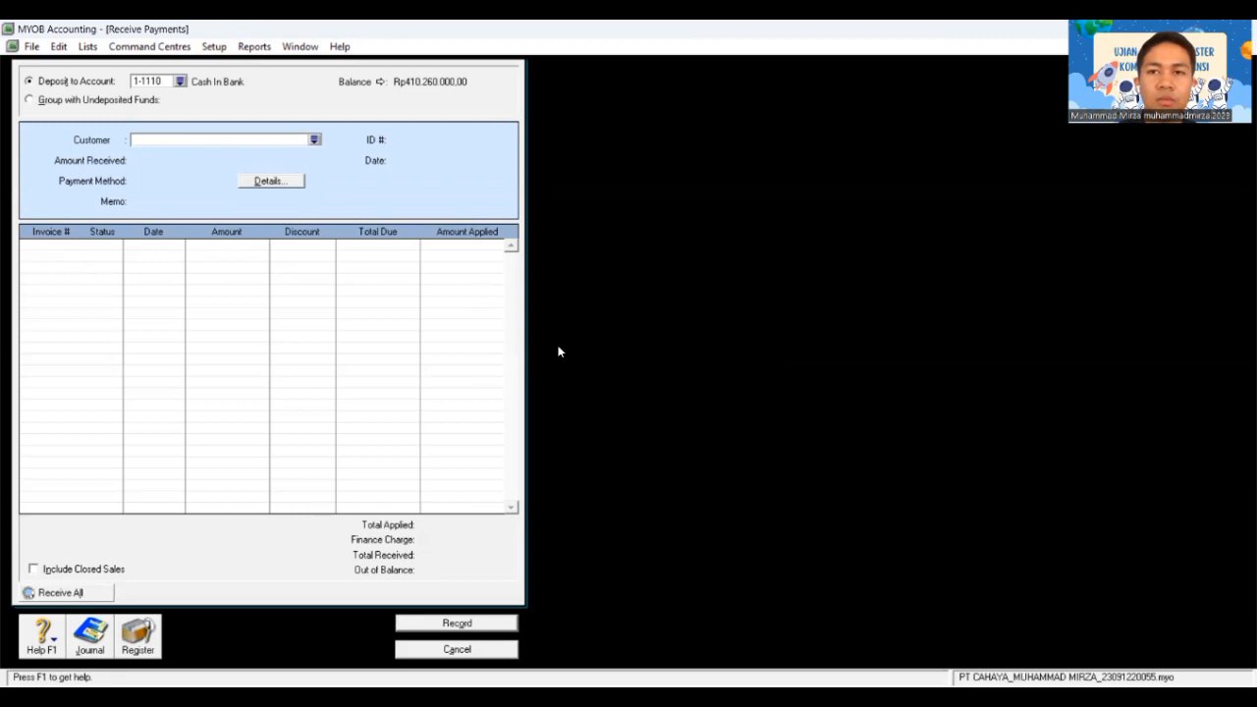
Step: Close Receive Payments and open a blank Enter Purchases bill
{"action": "key", "text": "Escape"}
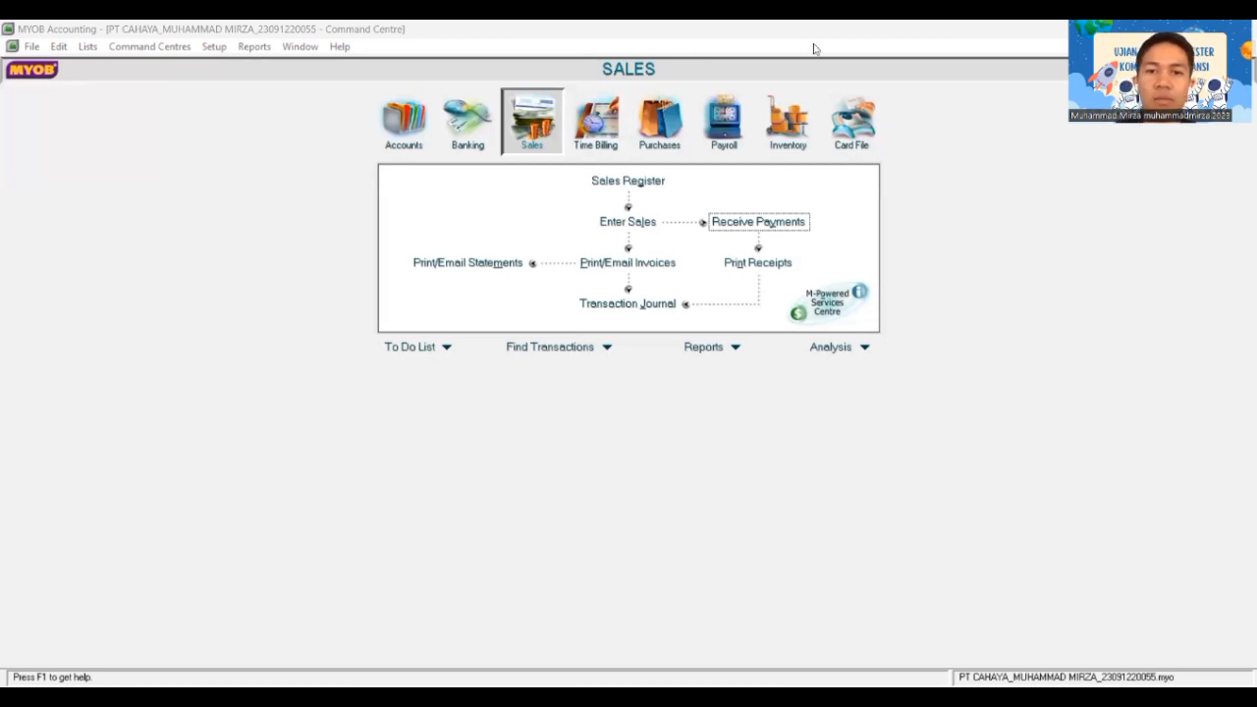
{"action": "left_click", "coordinate": [660, 125]}
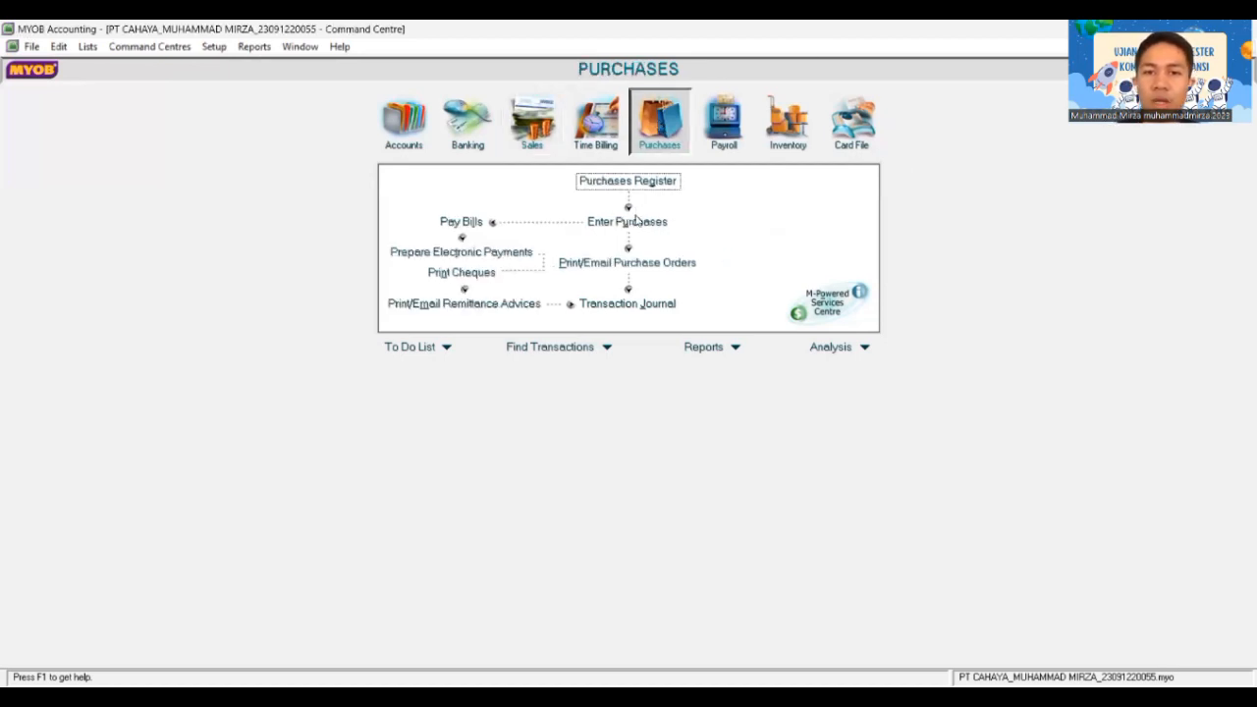
{"action": "left_click", "coordinate": [632, 223]}
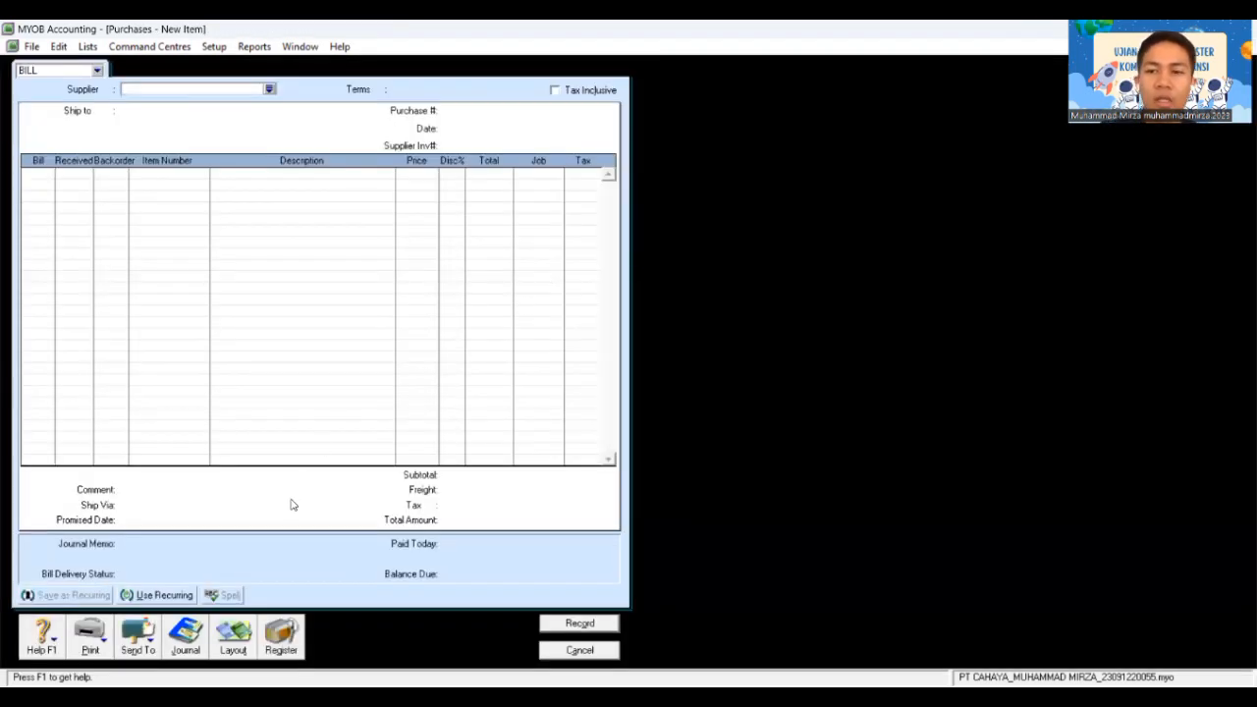
Step: Choose supplier PT Bharata and set purchase number 00000033
{"action": "left_click", "coordinate": [270, 90]}
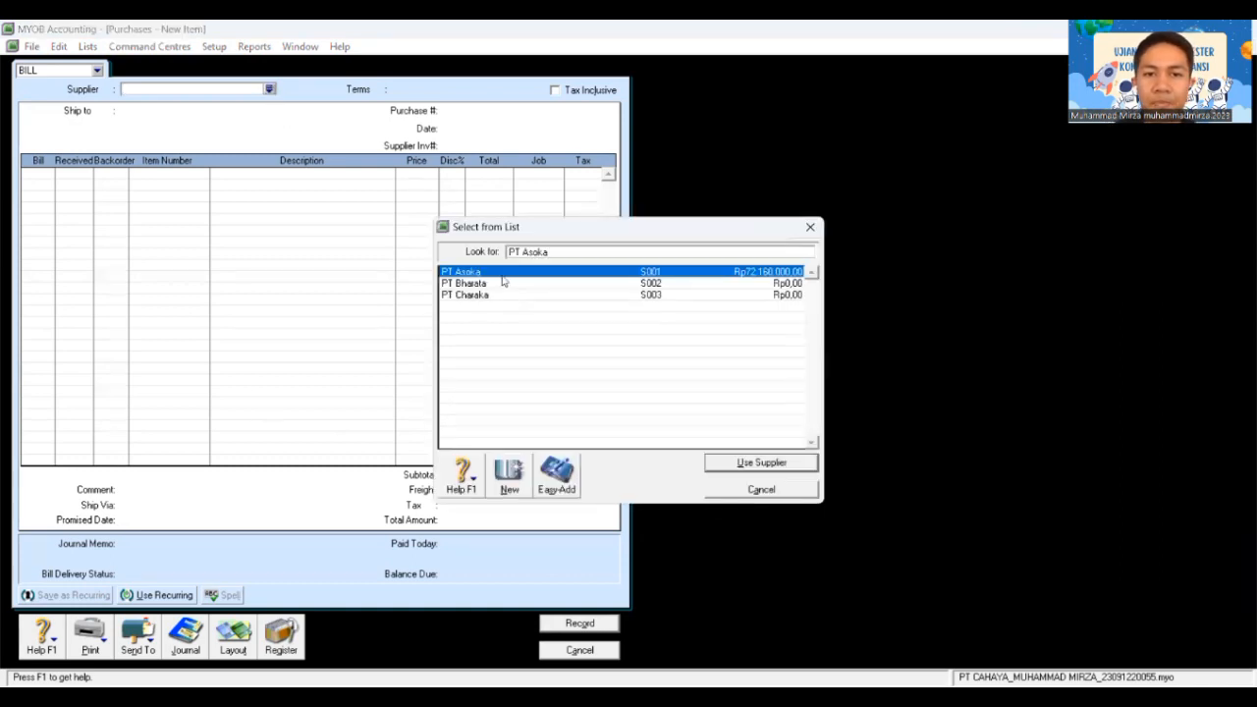
{"action": "left_click", "coordinate": [511, 283]}
{"action": "left_click", "coordinate": [748, 463]}
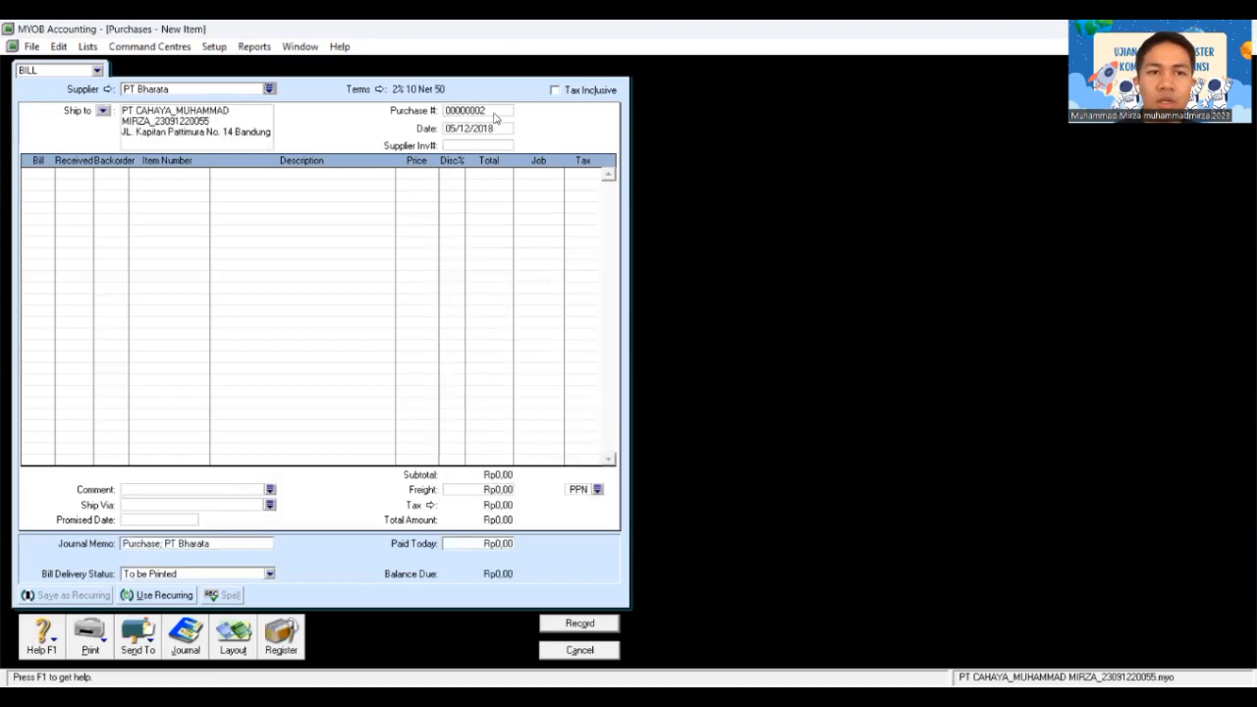
{"action": "left_click", "coordinate": [491, 110]}
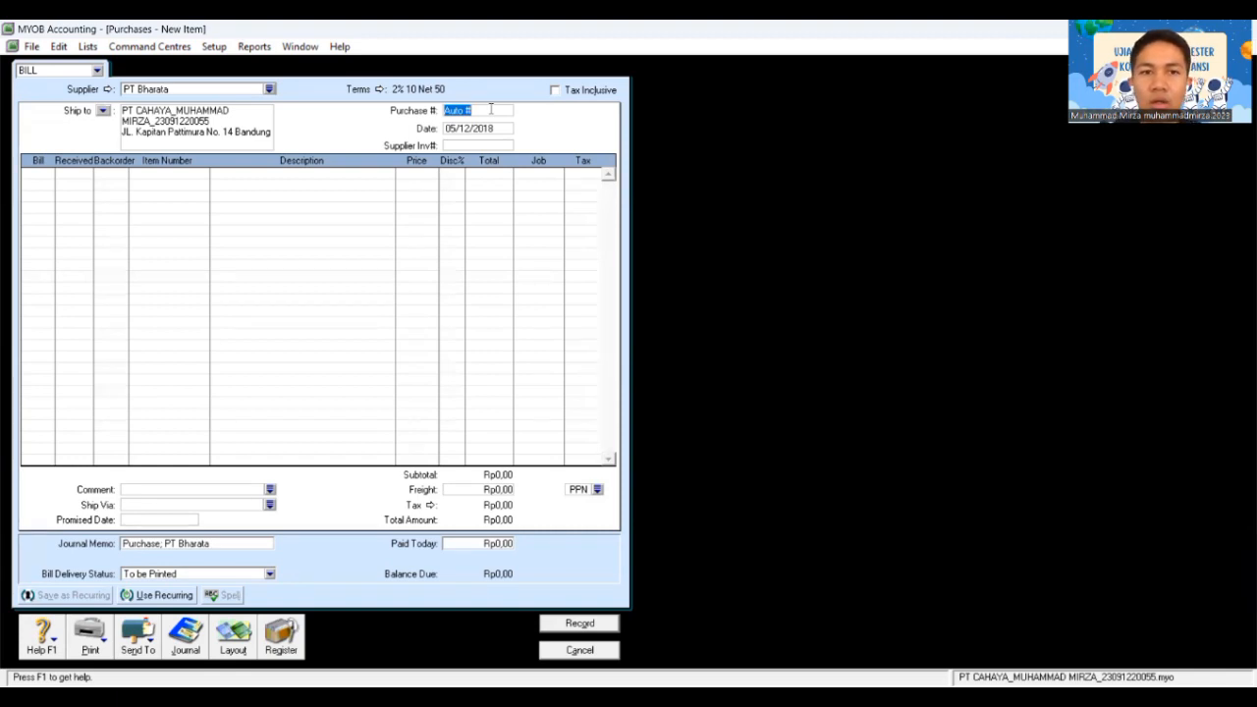
{"action": "type", "text": "0"}
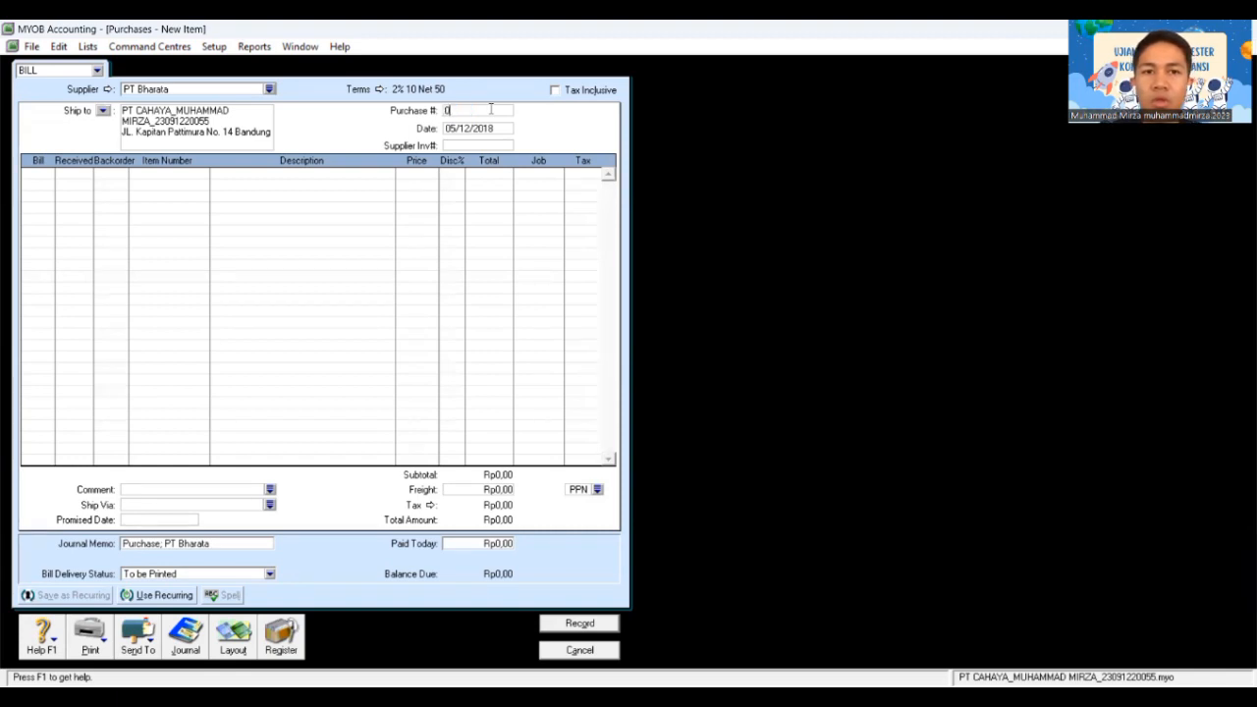
{"action": "type", "text": "00000"}
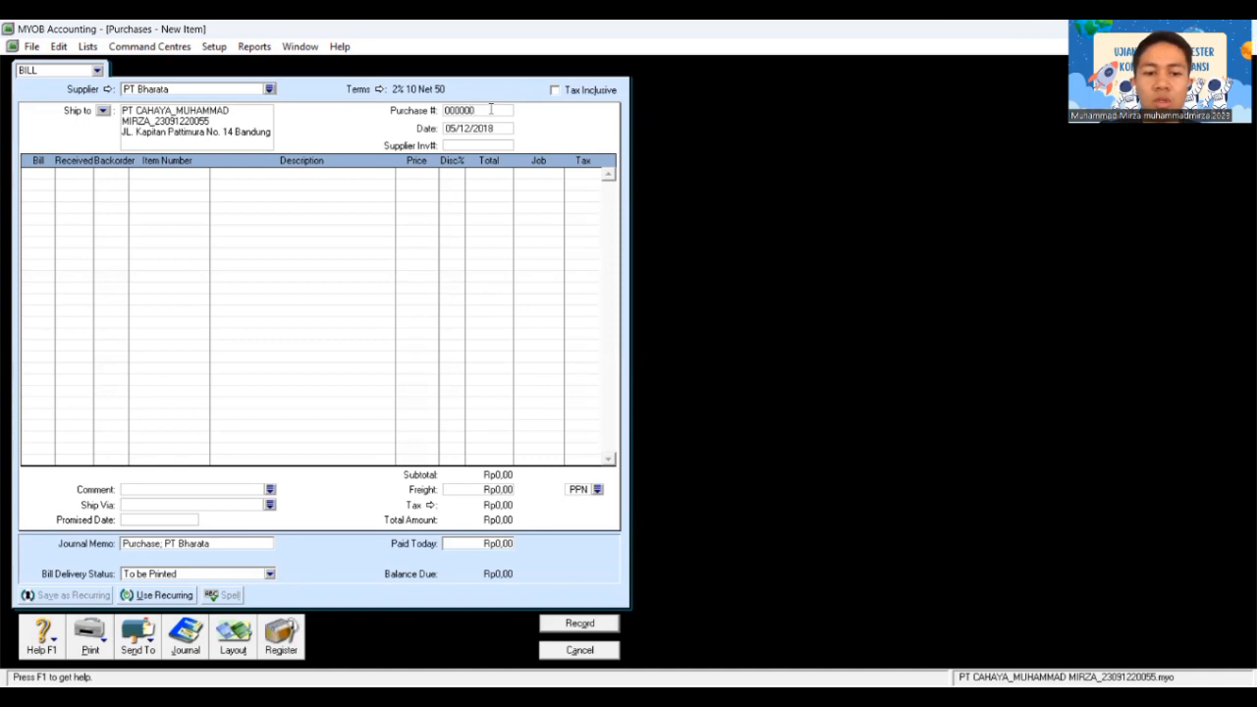
{"action": "type", "text": "33"}
Step: Date the bill 13/12/2018 with supplier invoice L14-12
{"action": "key", "text": "Tab"}
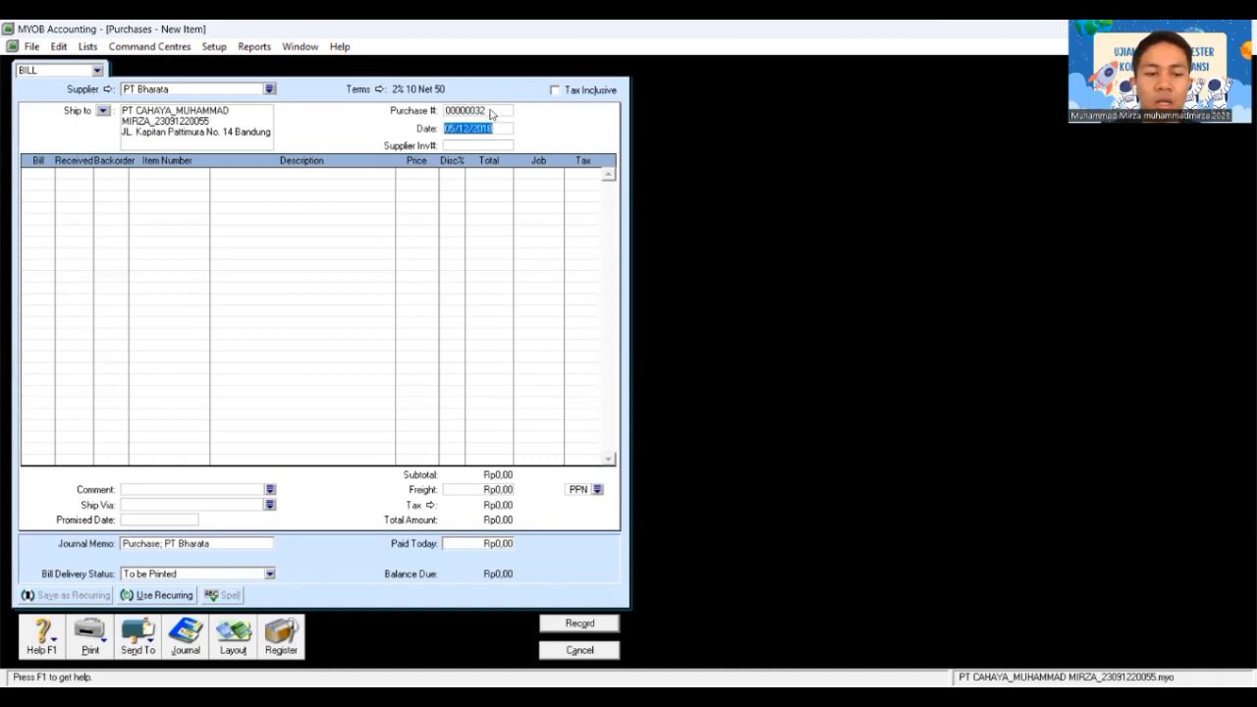
{"action": "type", "text": "13/12/2"}
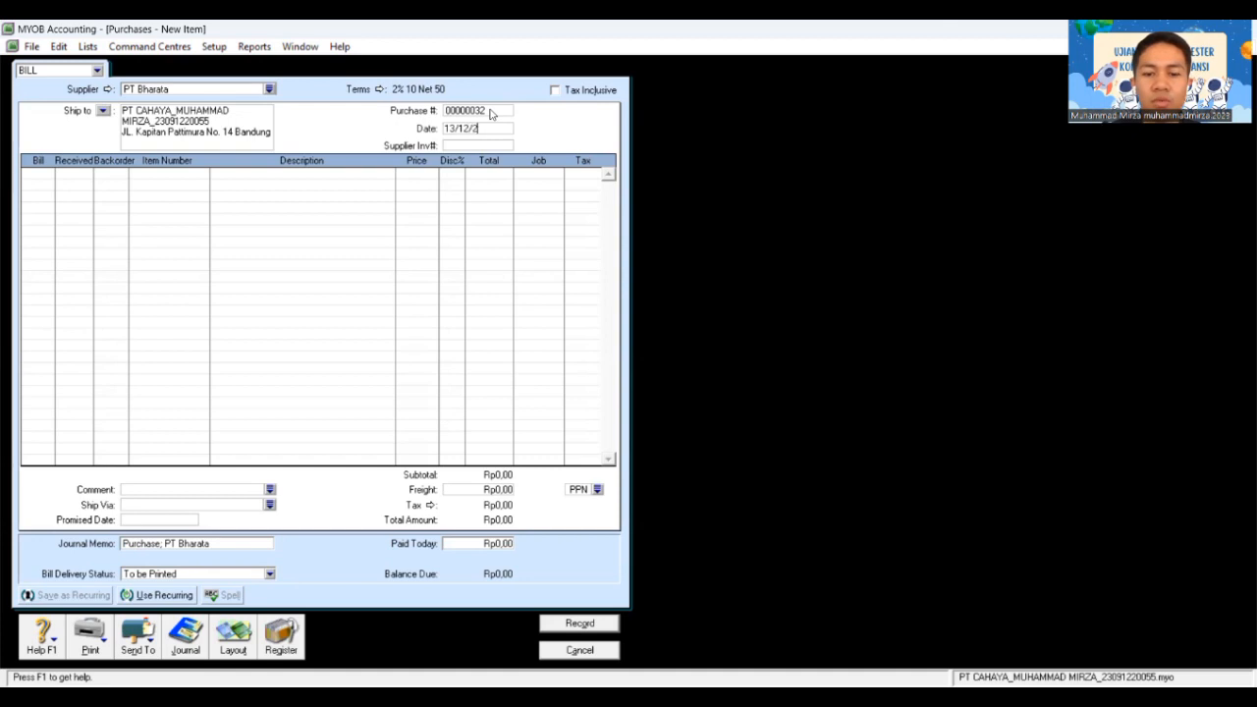
{"action": "type", "text": "018"}
{"action": "key", "text": "Tab"}
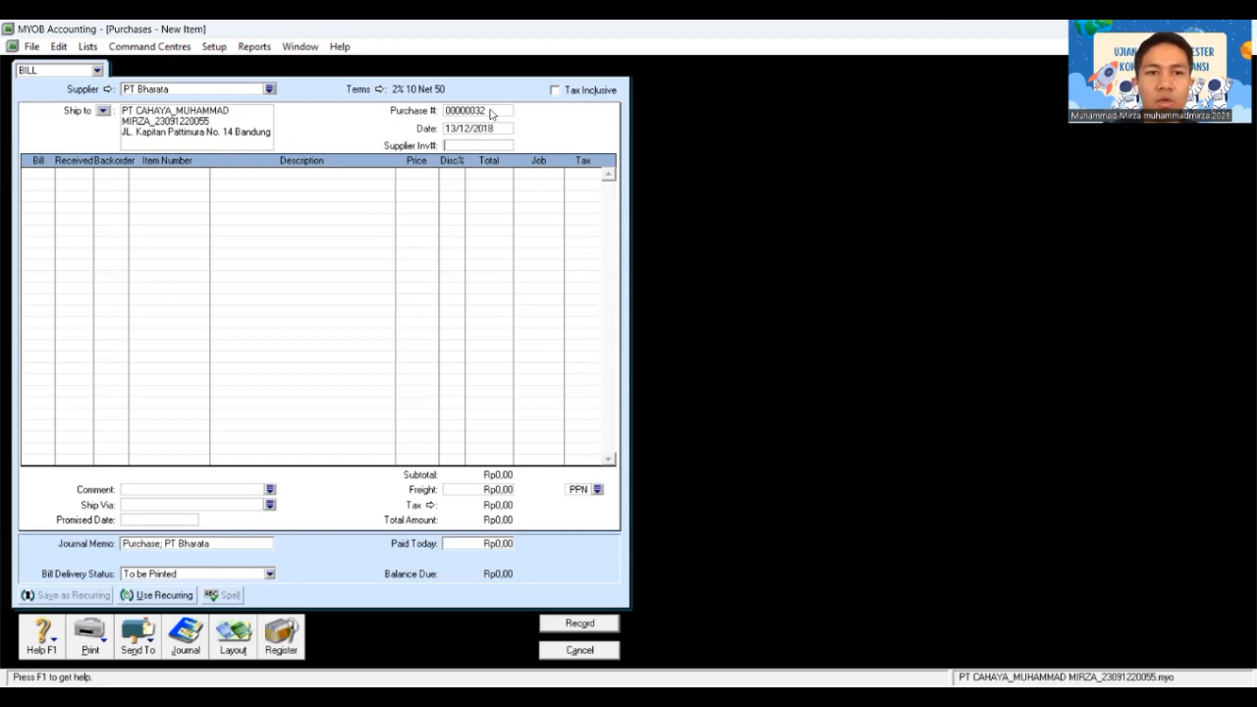
{"action": "type", "text": "L"}
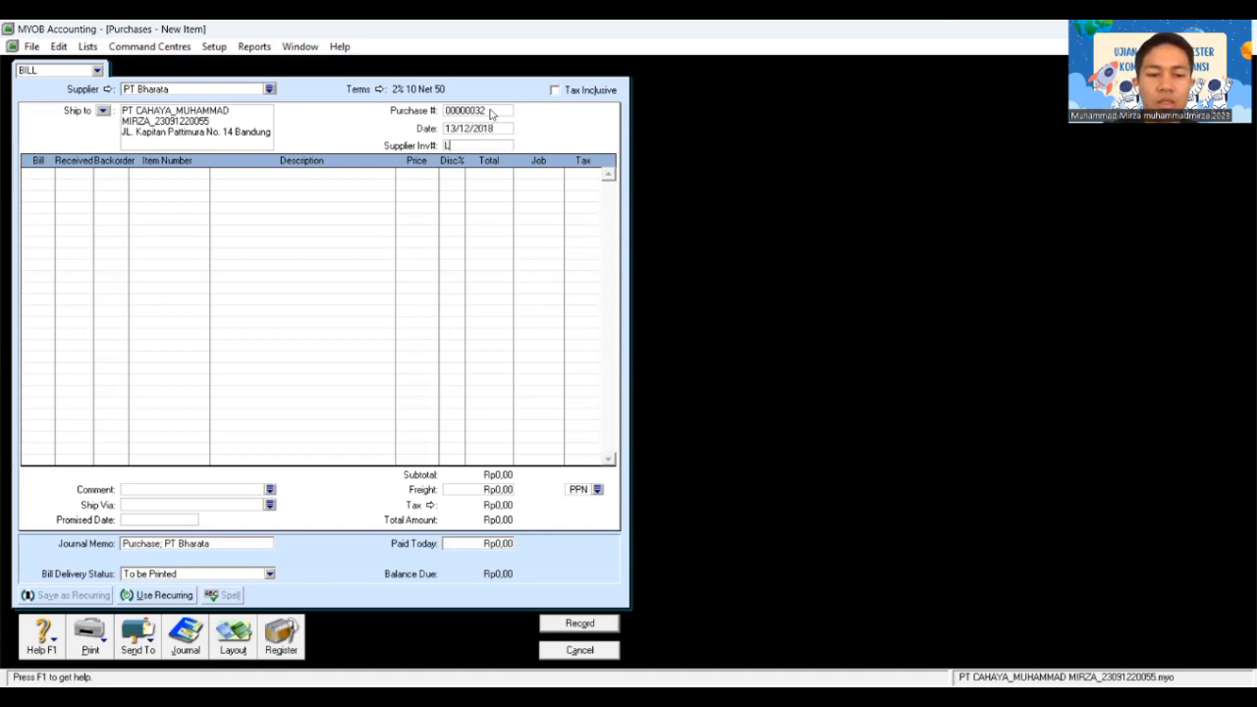
{"action": "type", "text": "14-12"}
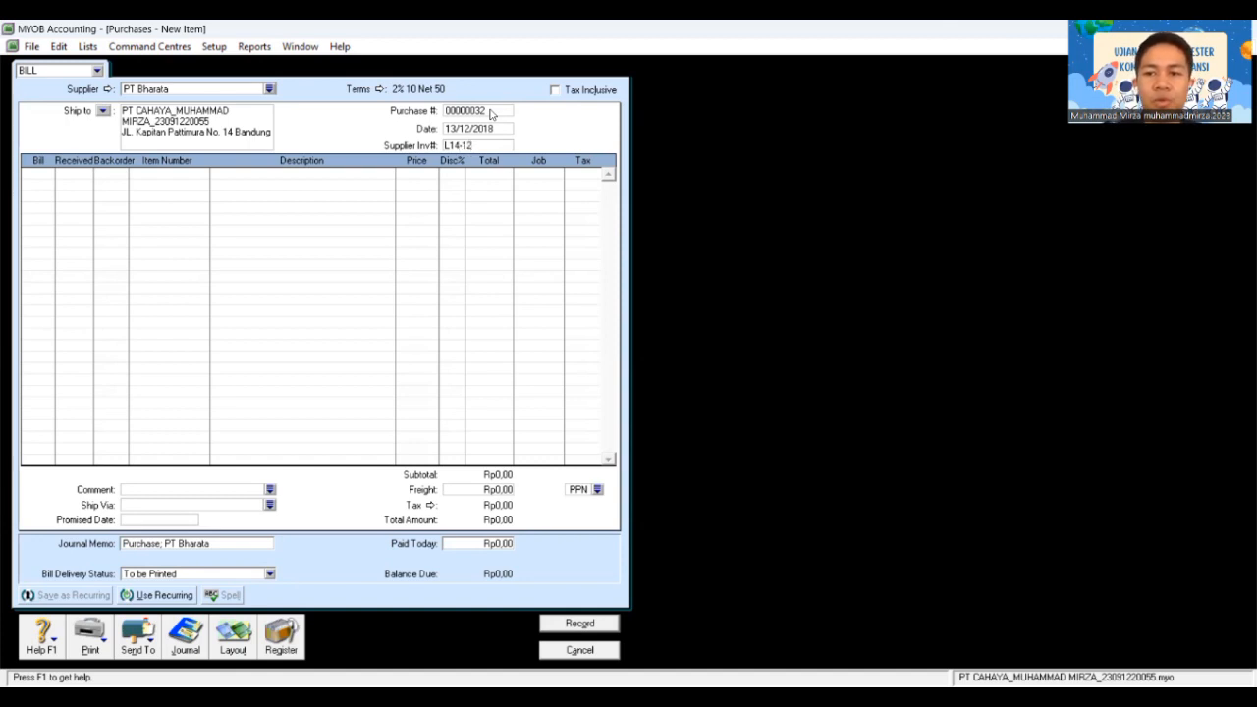
{"action": "key", "text": "Tab"}
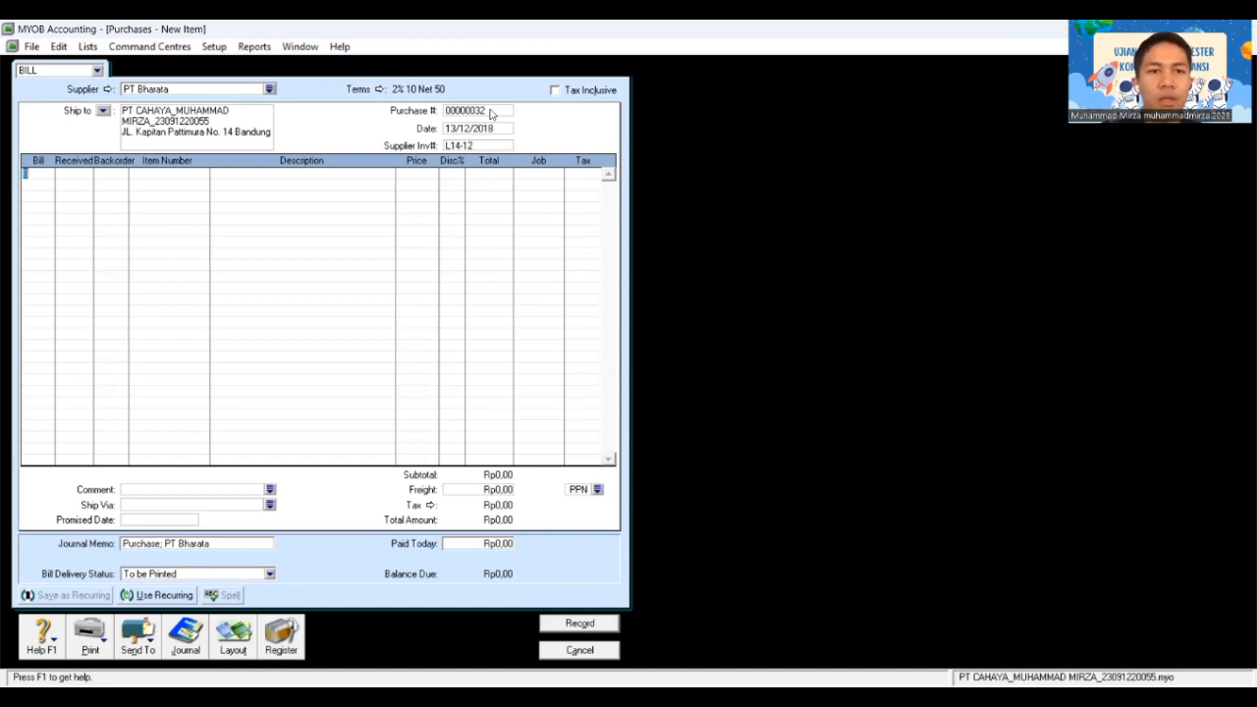
Step: Bill 22 units of AU-N06 Accu-Check on the first line
{"action": "type", "text": "22"}
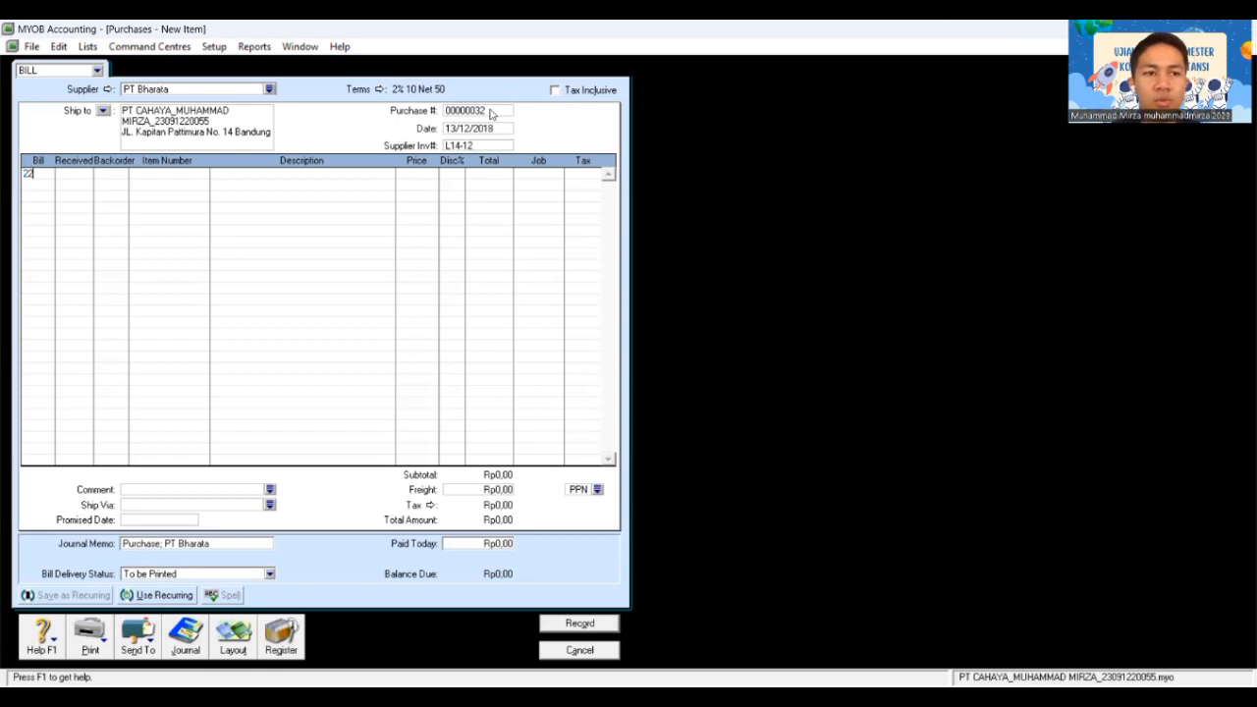
{"action": "key", "text": "Tab"}
{"action": "key", "text": "Tab"}
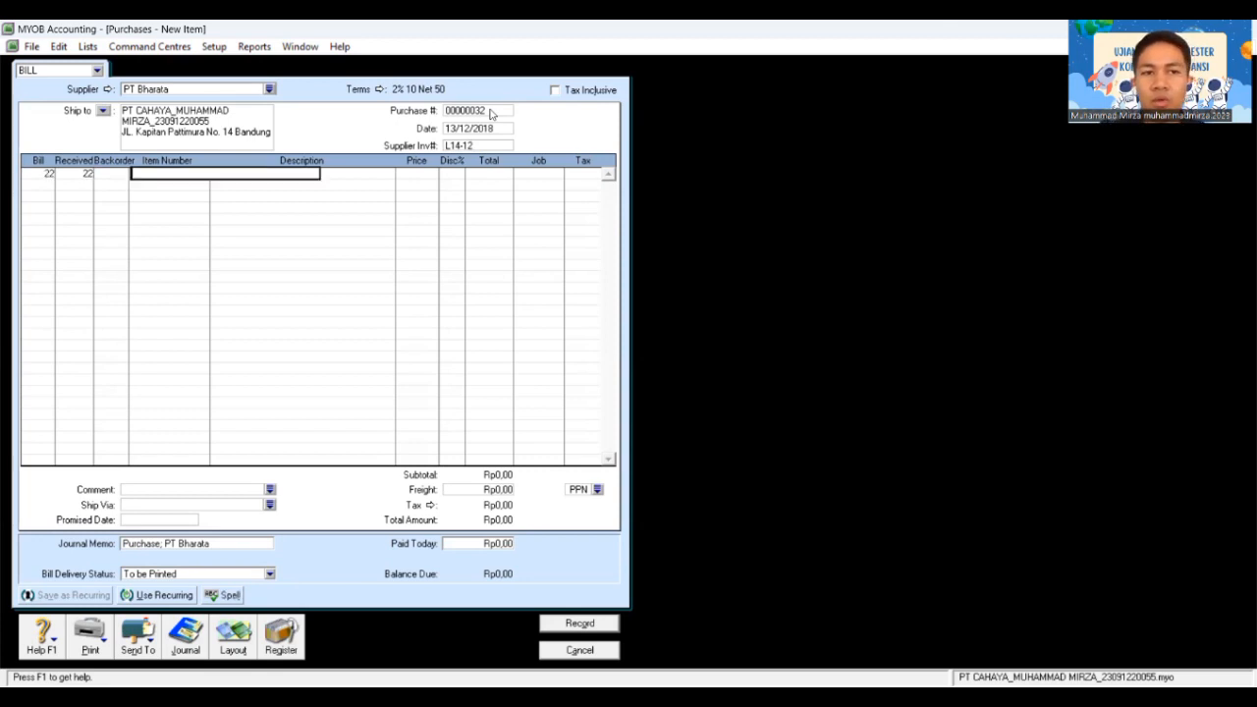
{"action": "key", "text": "Tab"}
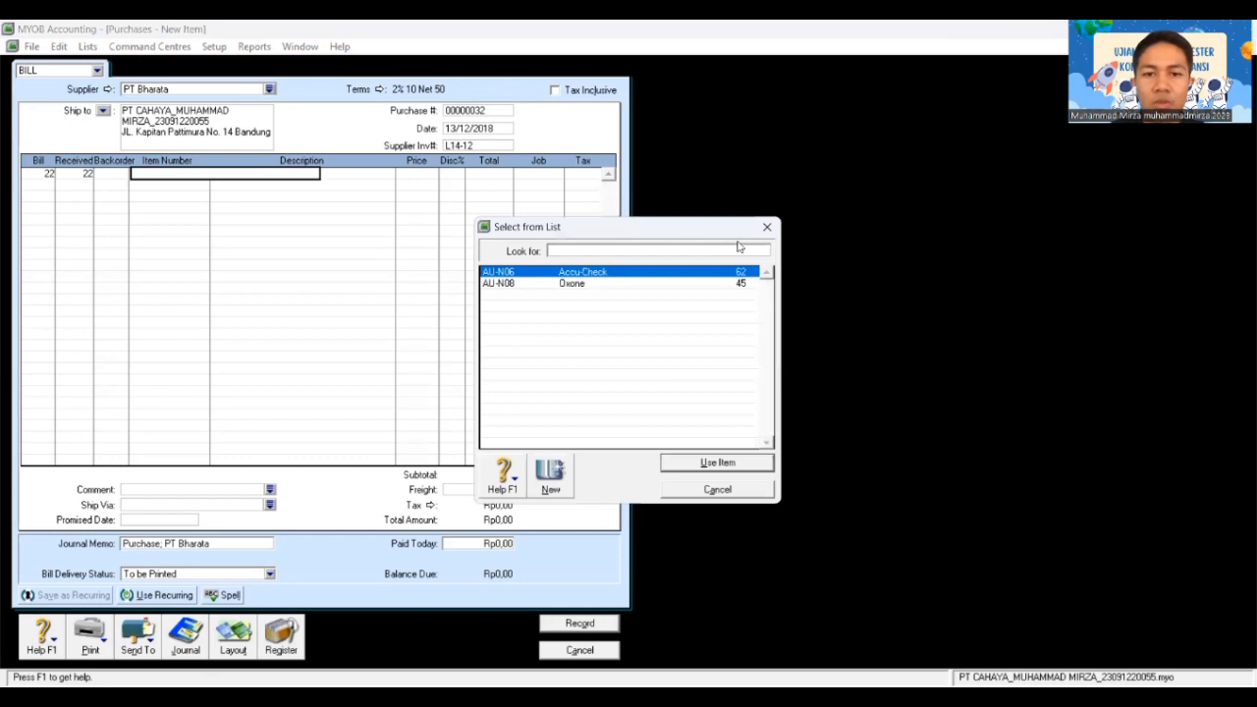
{"action": "left_click", "coordinate": [728, 463]}
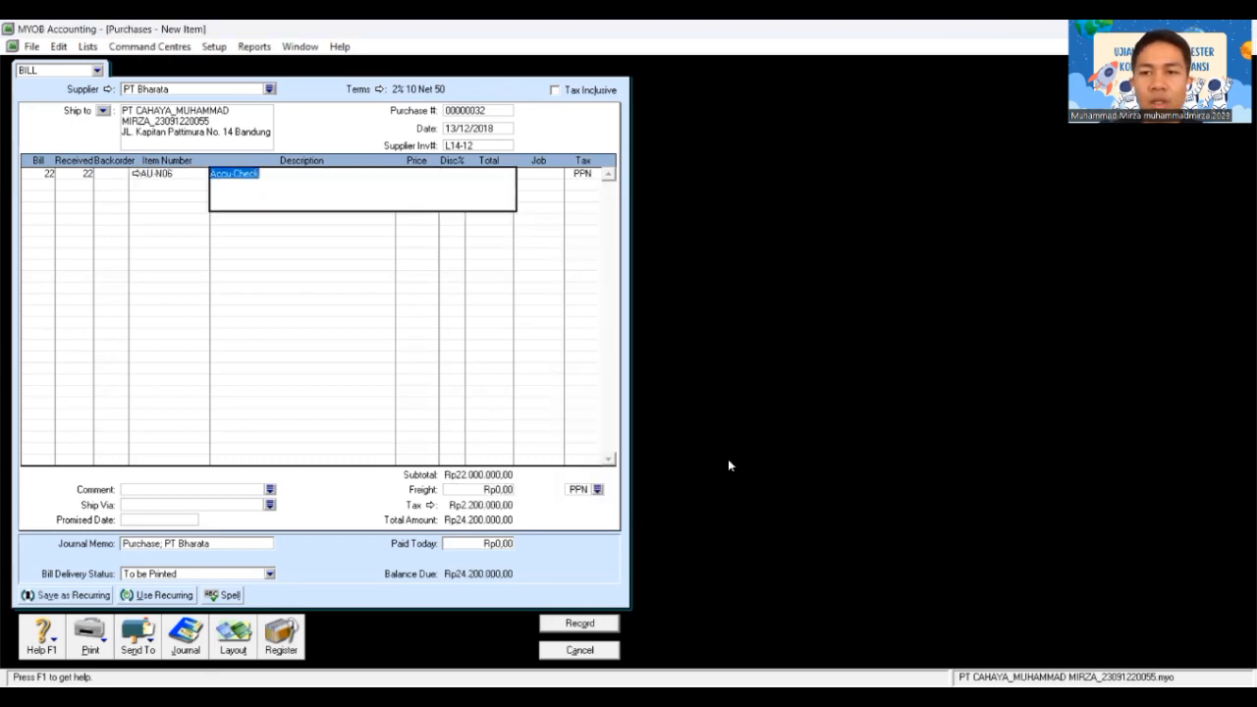
{"action": "key", "text": "Tab"}
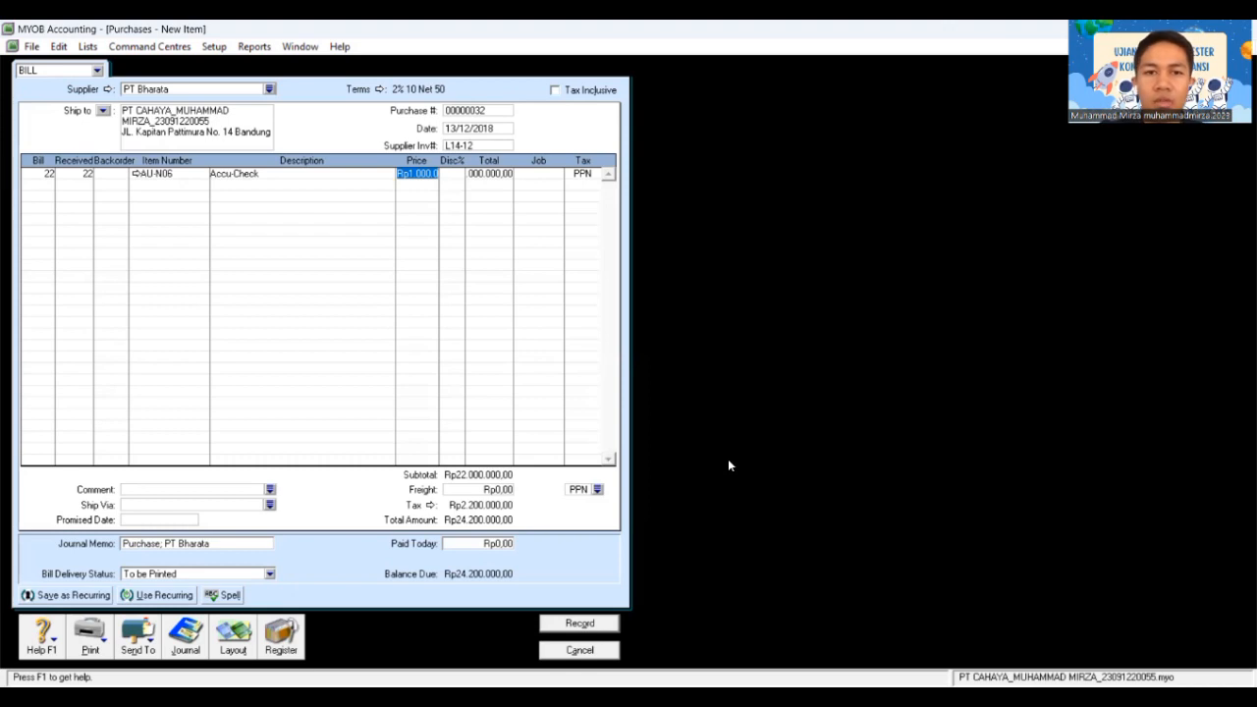
{"action": "key", "text": "Tab"}
{"action": "key", "text": "Tab"}
{"action": "key", "text": "Tab"}
{"action": "key", "text": "Tab"}
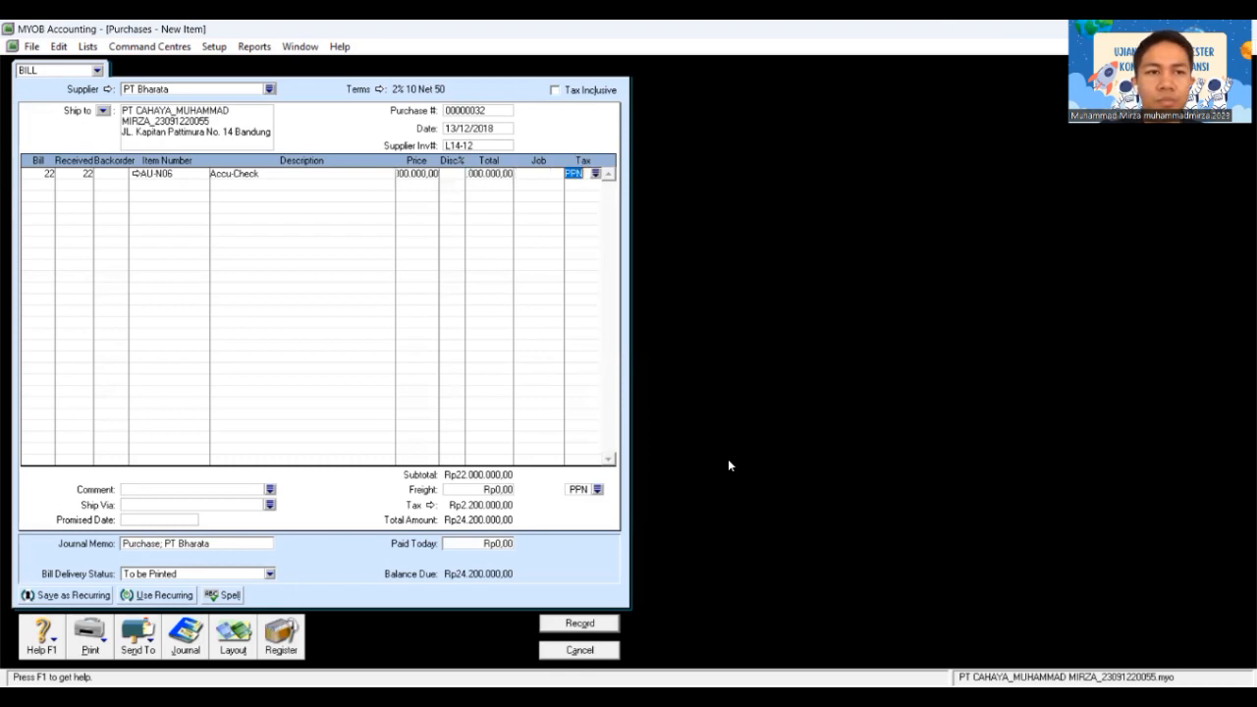
Step: Add 20 AU-N08 Oxone and record the Rp50.600.000 bill, skipping spell check and ABN
{"action": "key", "text": "Tab"}
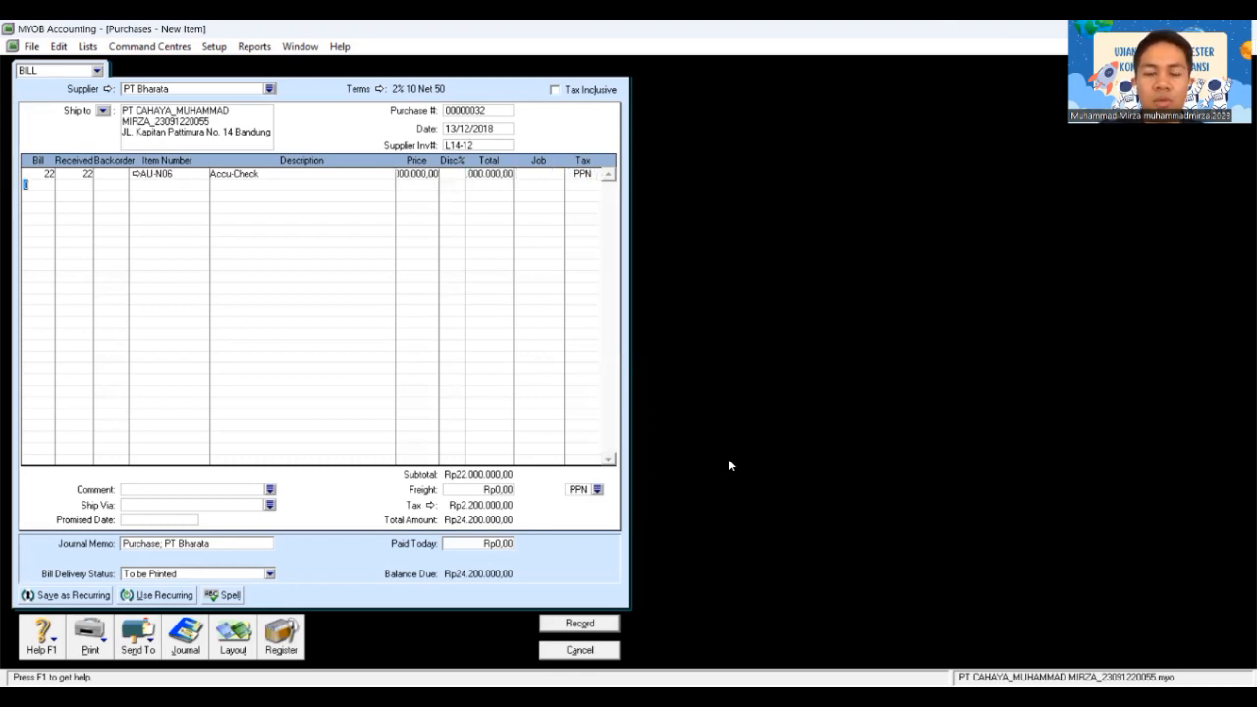
{"action": "type", "text": "20"}
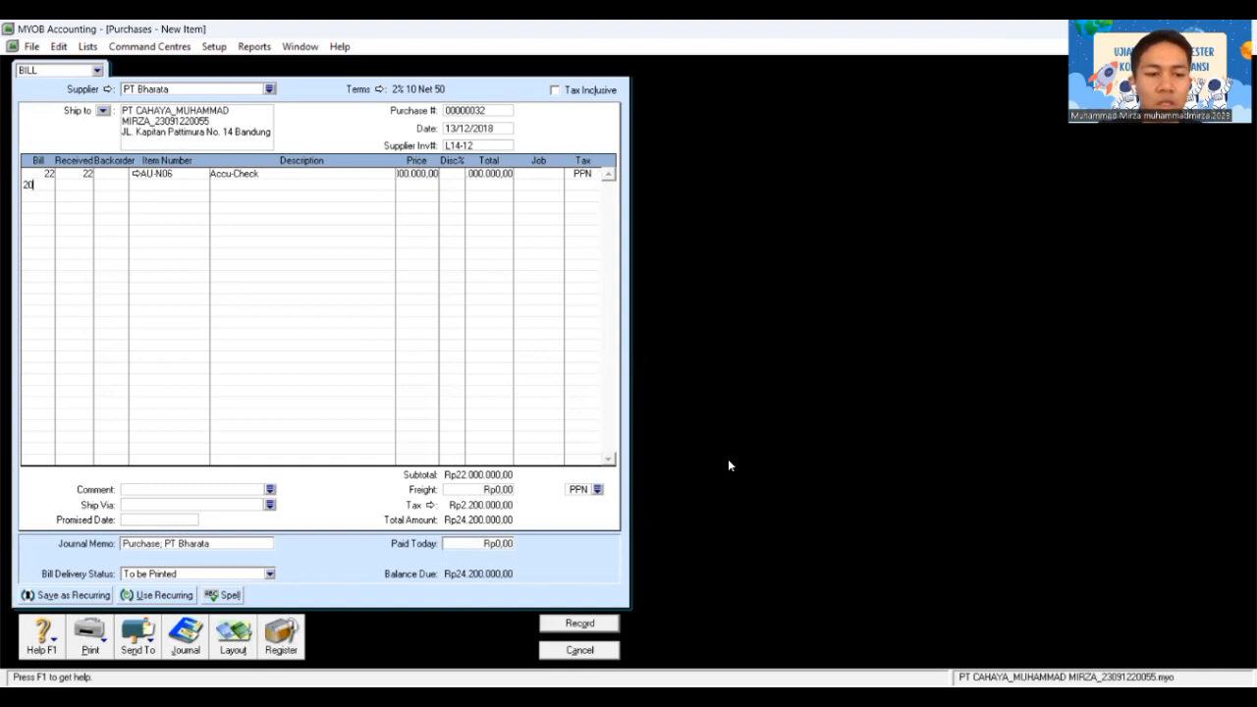
{"action": "key", "text": "Tab"}
{"action": "key", "text": "Tab"}
{"action": "key", "text": "Tab"}
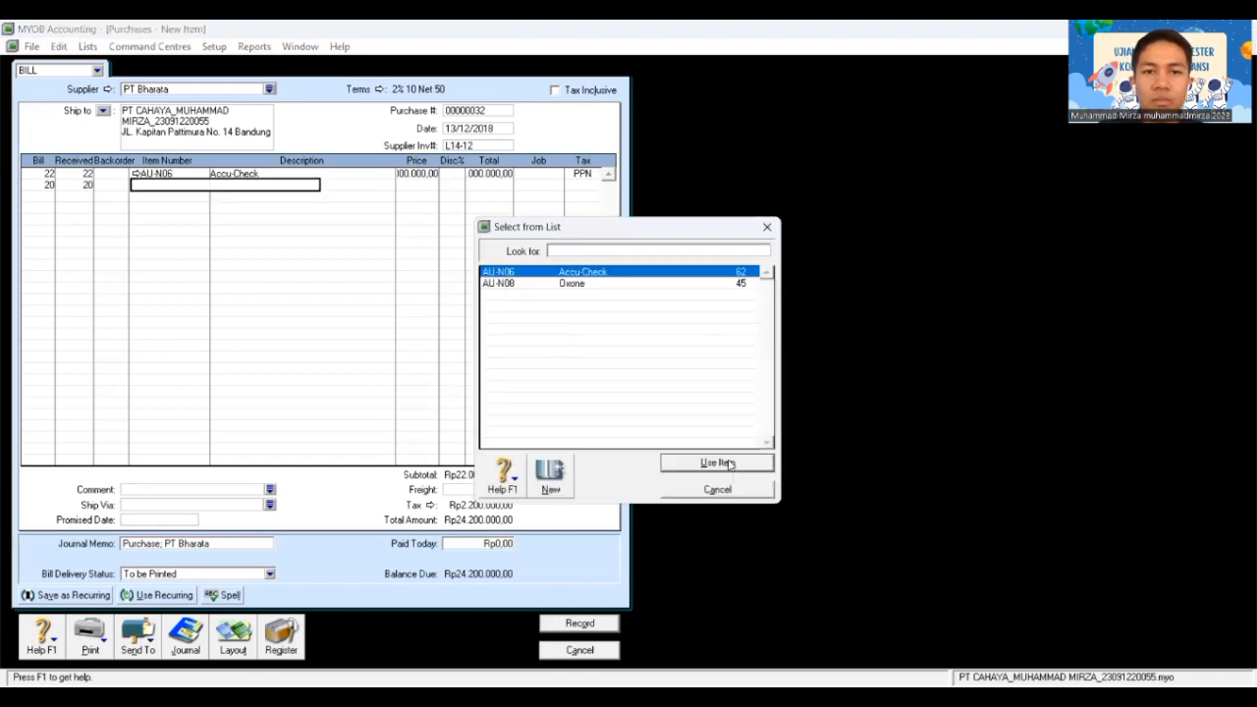
{"action": "left_click", "coordinate": [723, 283]}
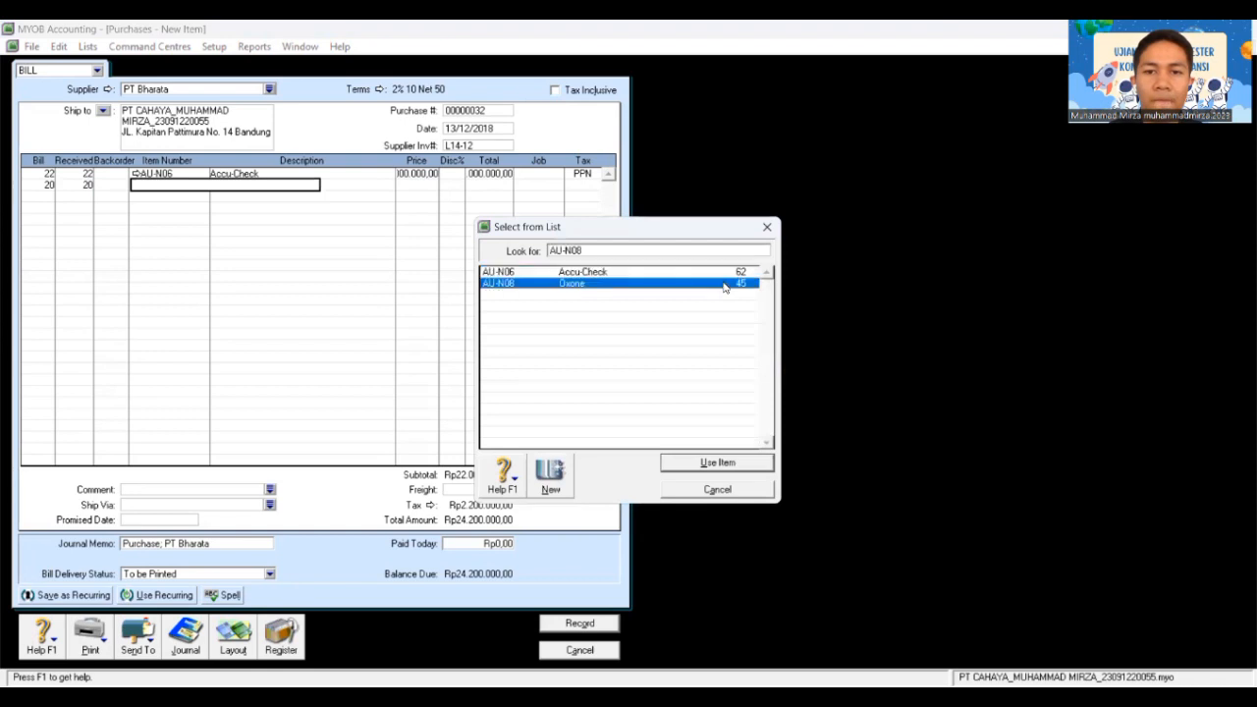
{"action": "left_click", "coordinate": [731, 462]}
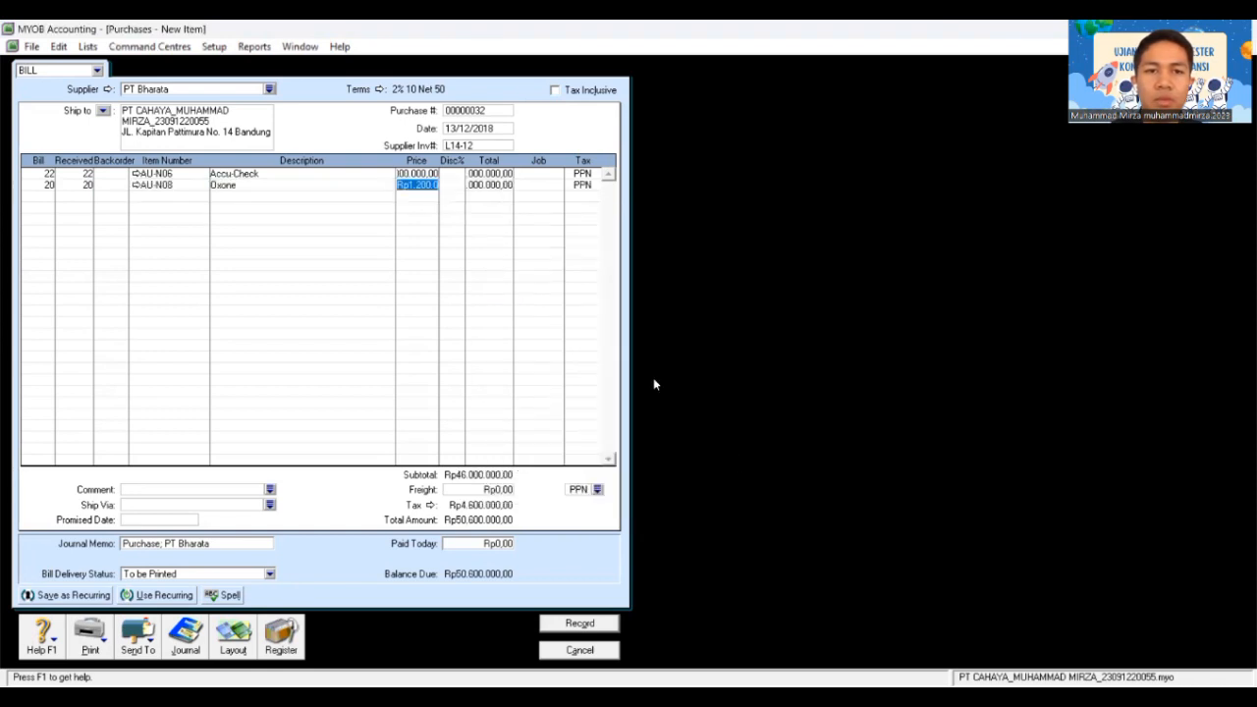
{"action": "key", "text": "Tab"}
{"action": "key", "text": "Tab"}
{"action": "key", "text": "Tab"}
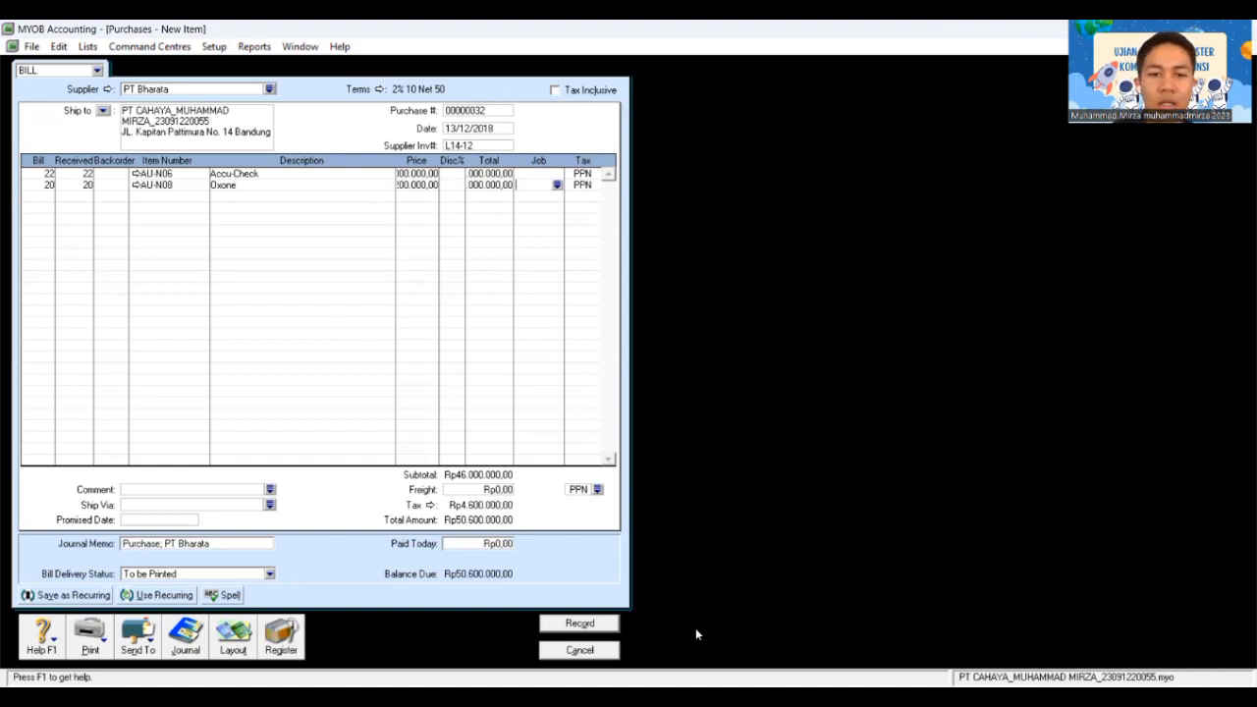
{"action": "left_click", "coordinate": [590, 625]}
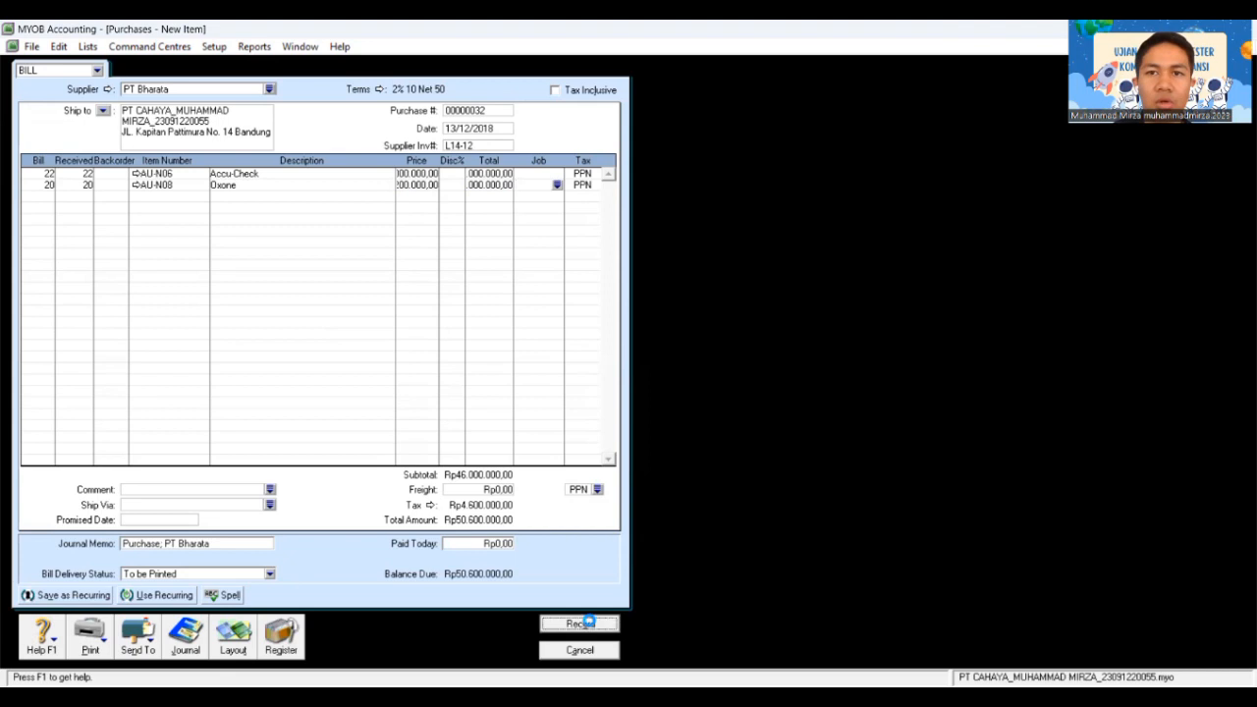
{"action": "left_click", "coordinate": [760, 491]}
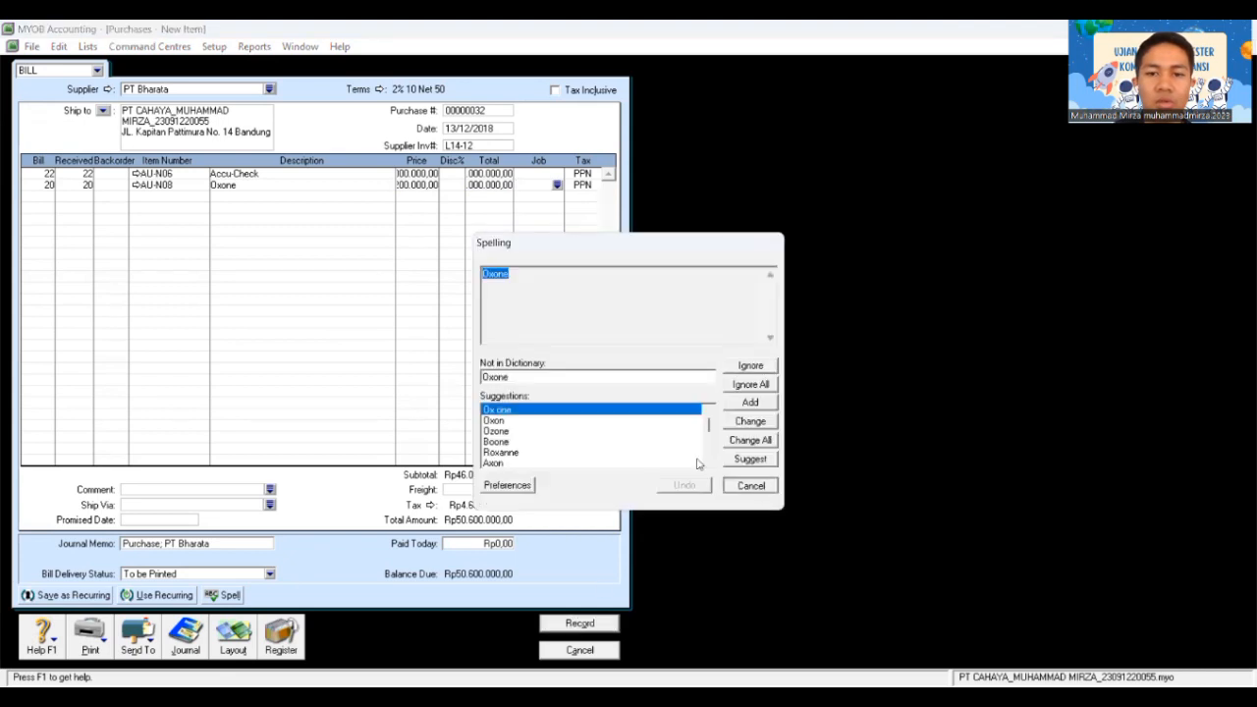
{"action": "left_click", "coordinate": [583, 433]}
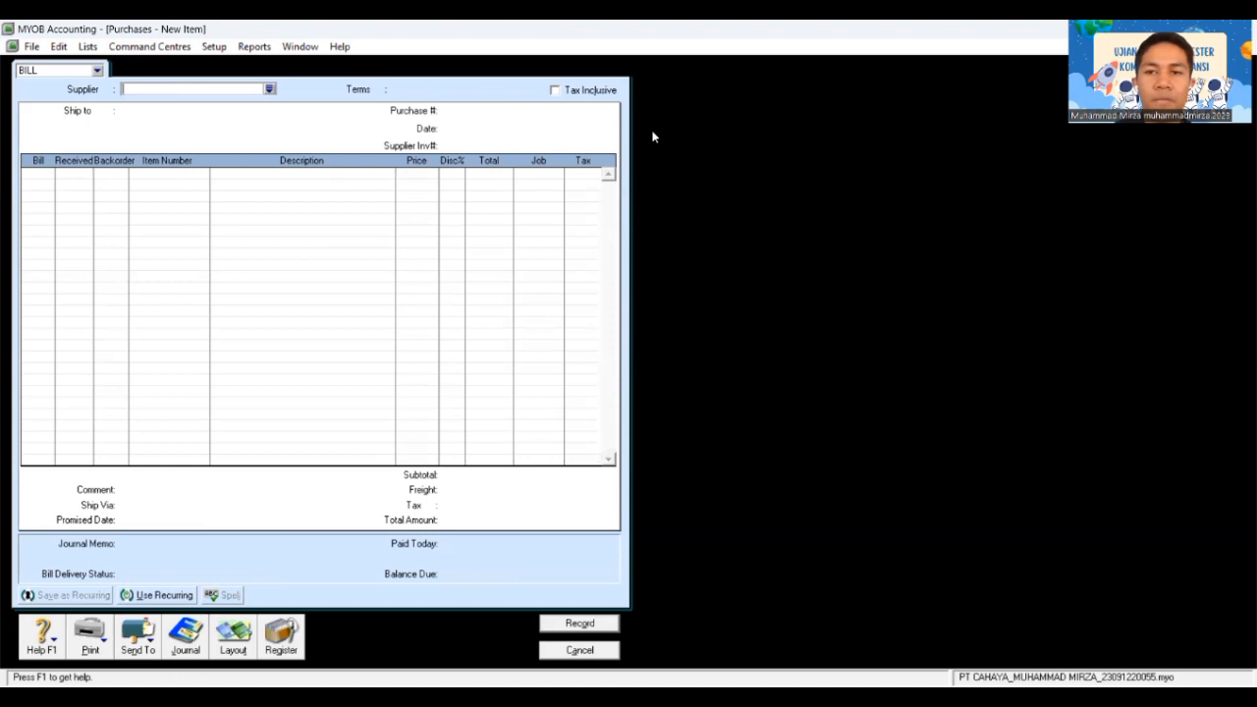
Step: Close the blank bill and start a new sales invoice for Toko Cempaka
{"action": "key", "text": "Escape"}
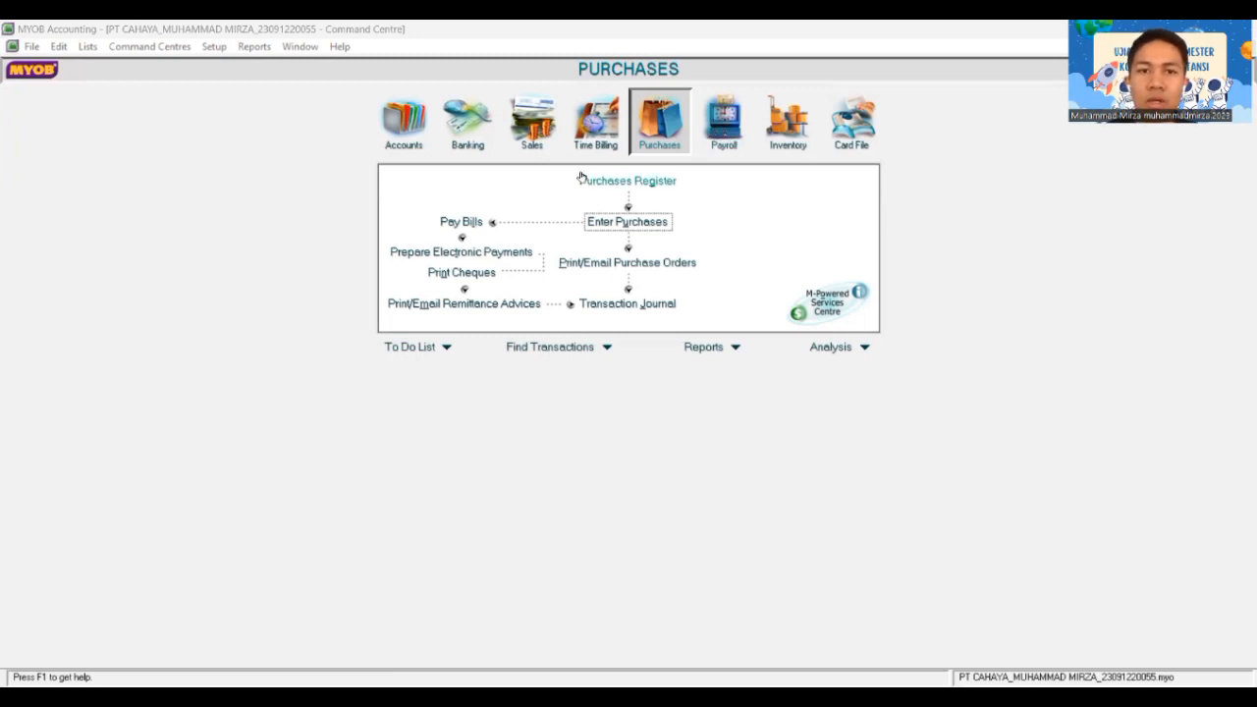
{"action": "left_click", "coordinate": [529, 151]}
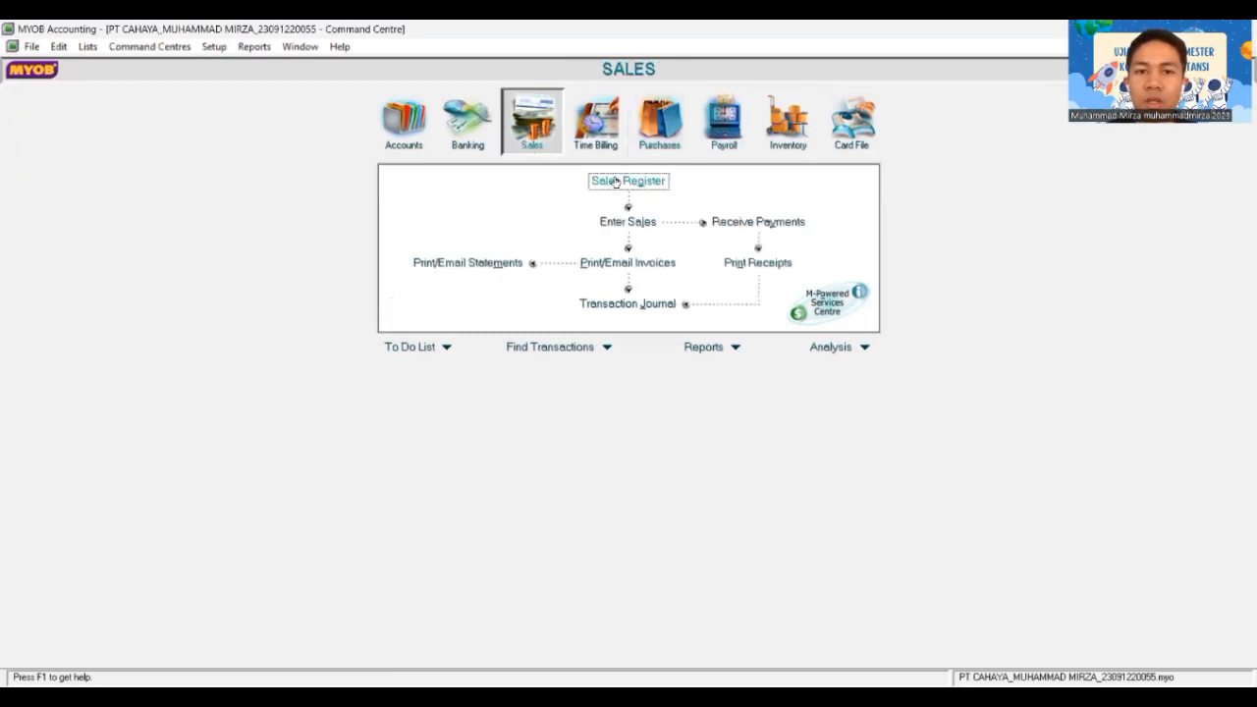
{"action": "left_click", "coordinate": [619, 225]}
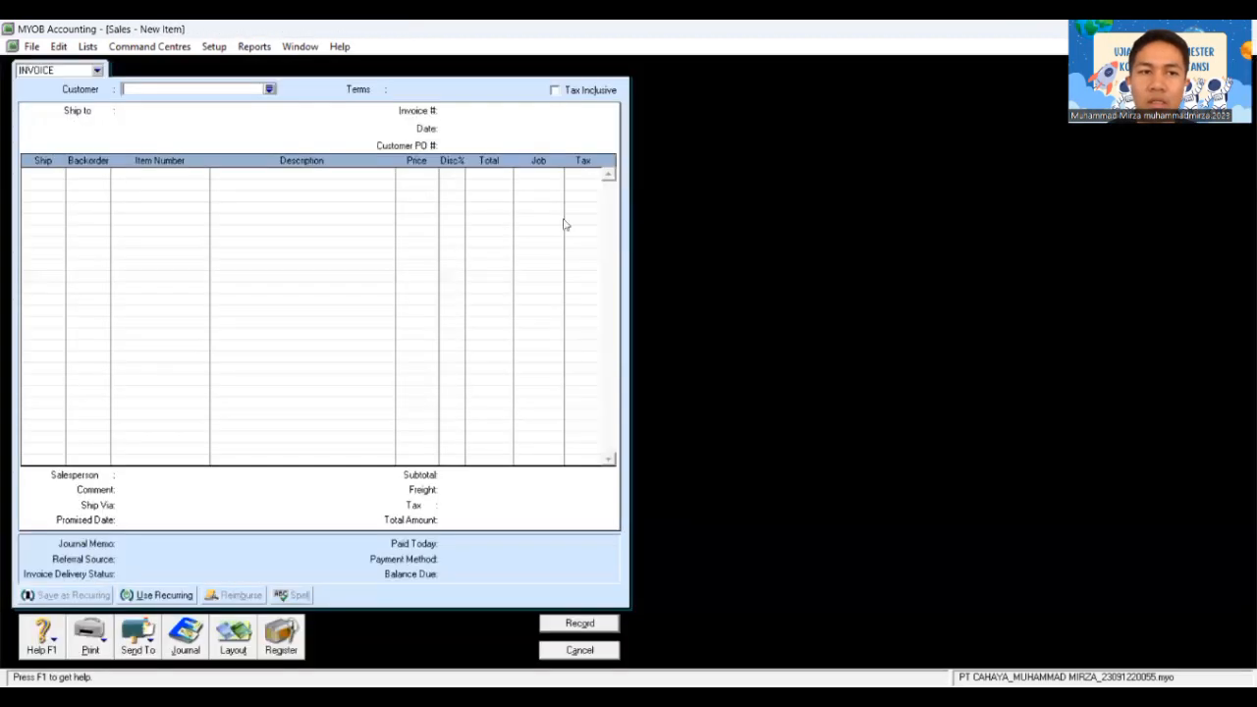
{"action": "left_click", "coordinate": [270, 91]}
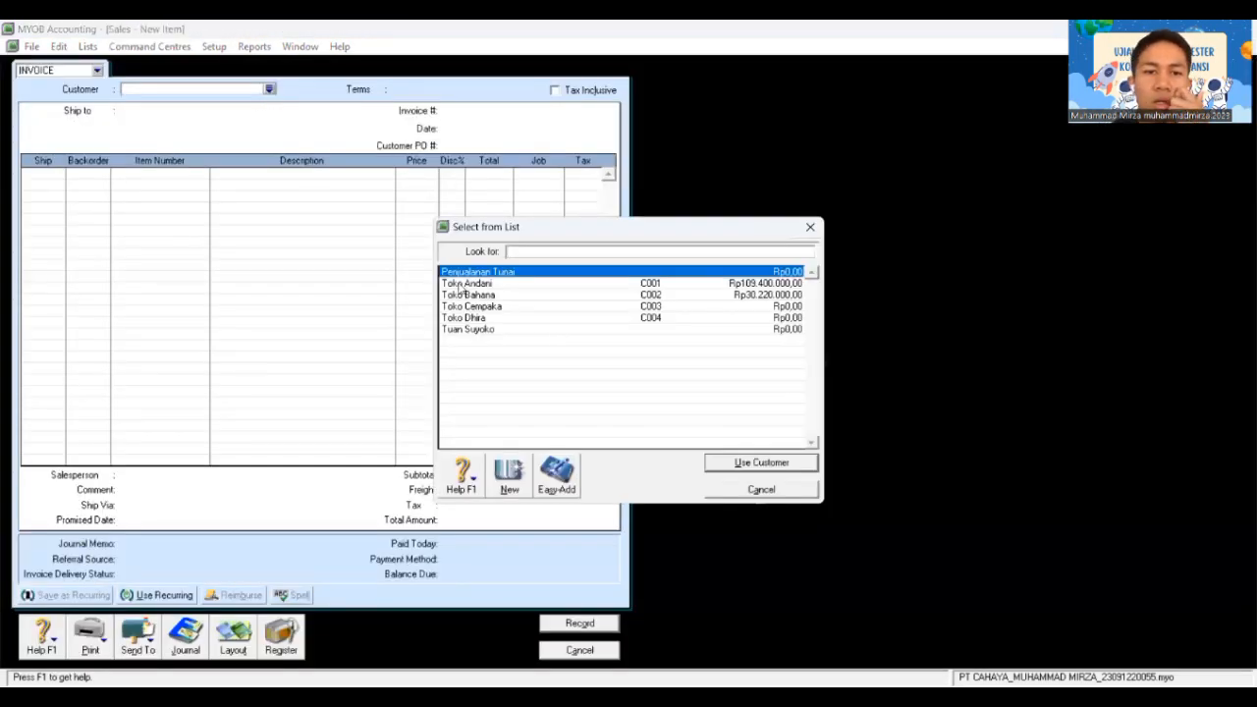
{"action": "left_click", "coordinate": [475, 308]}
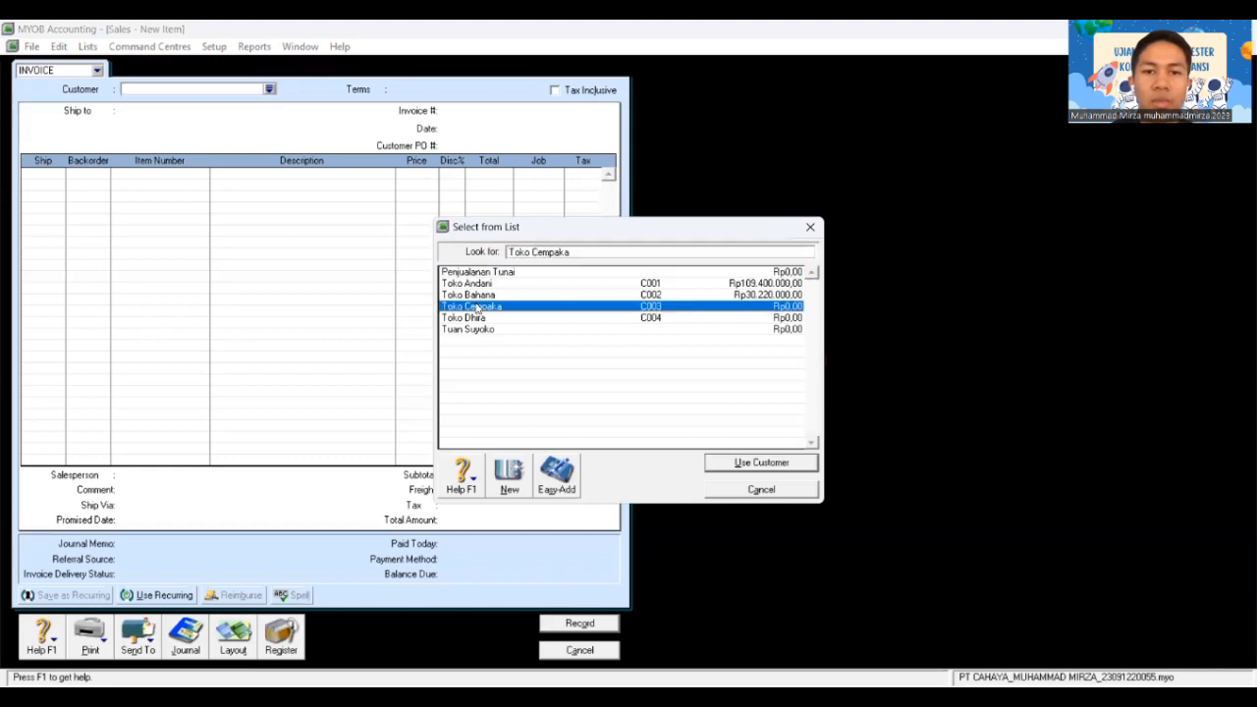
{"action": "left_click", "coordinate": [807, 462]}
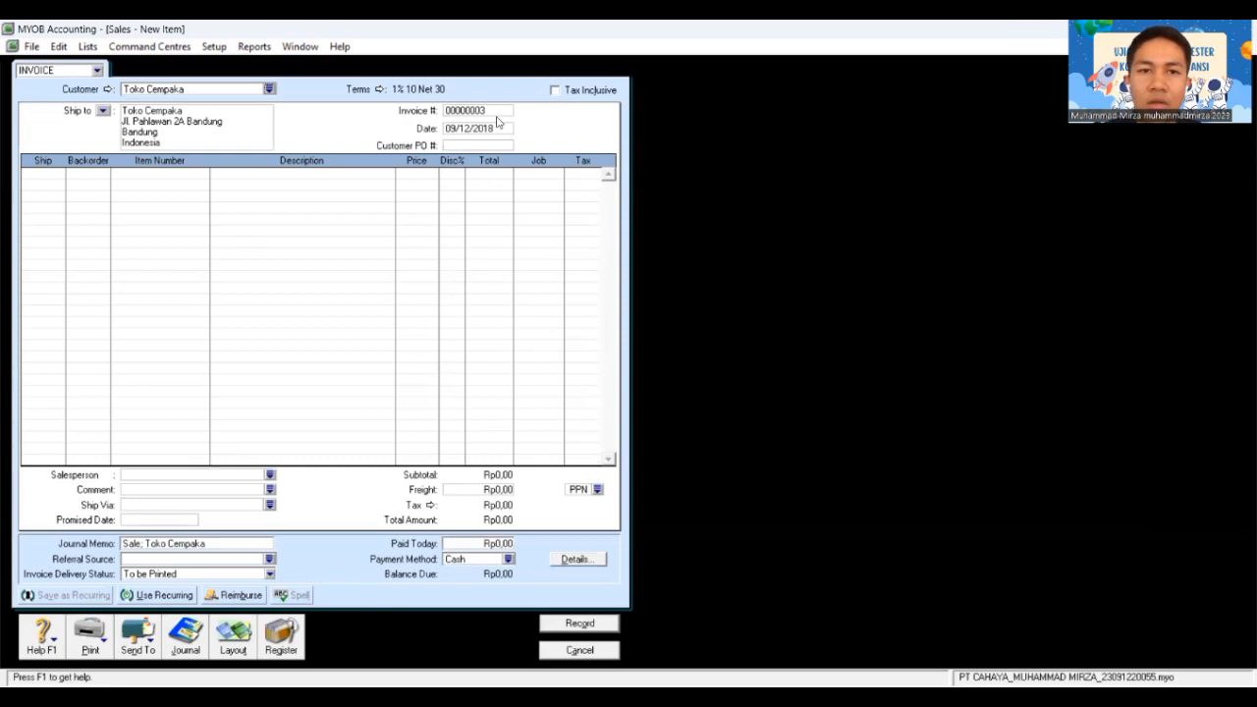
Step: Set invoice FPJ12-3, date 14/12/2018, customer PO 012, and ship 10 on the first line
{"action": "double_click", "coordinate": [482, 110]}
{"action": "type", "text": "F"}
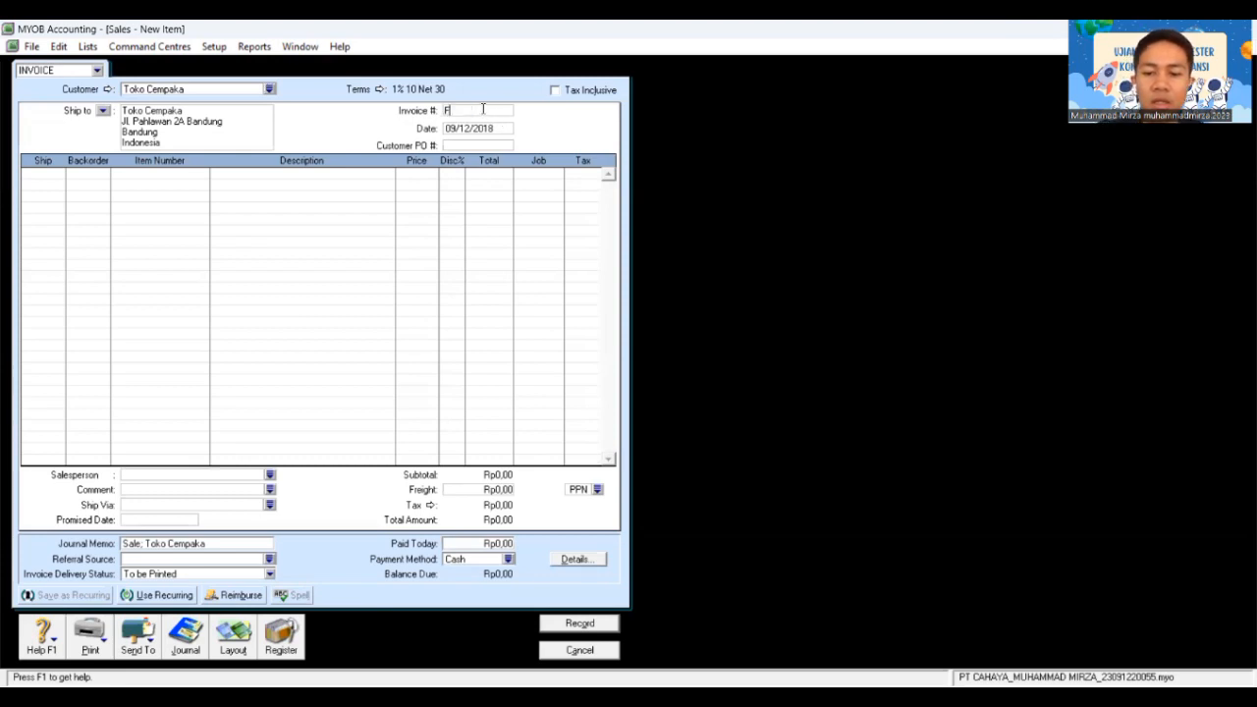
{"action": "type", "text": "PJ1"}
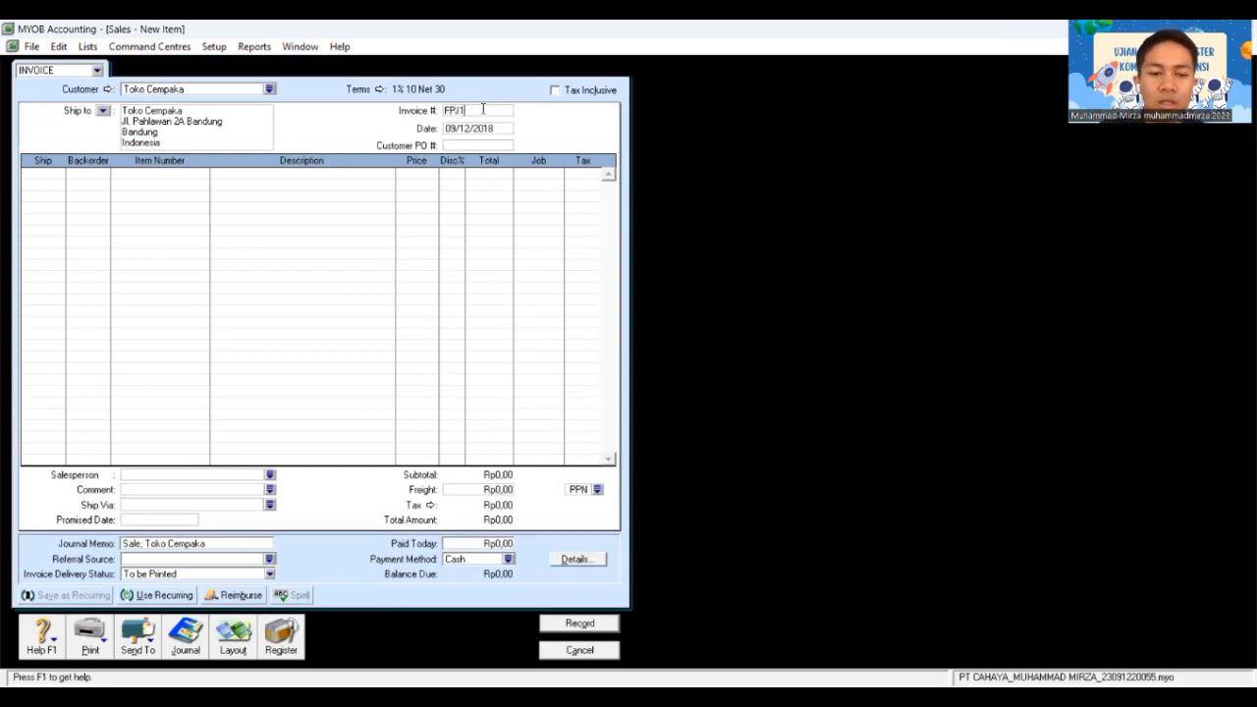
{"action": "type", "text": "2/3"}
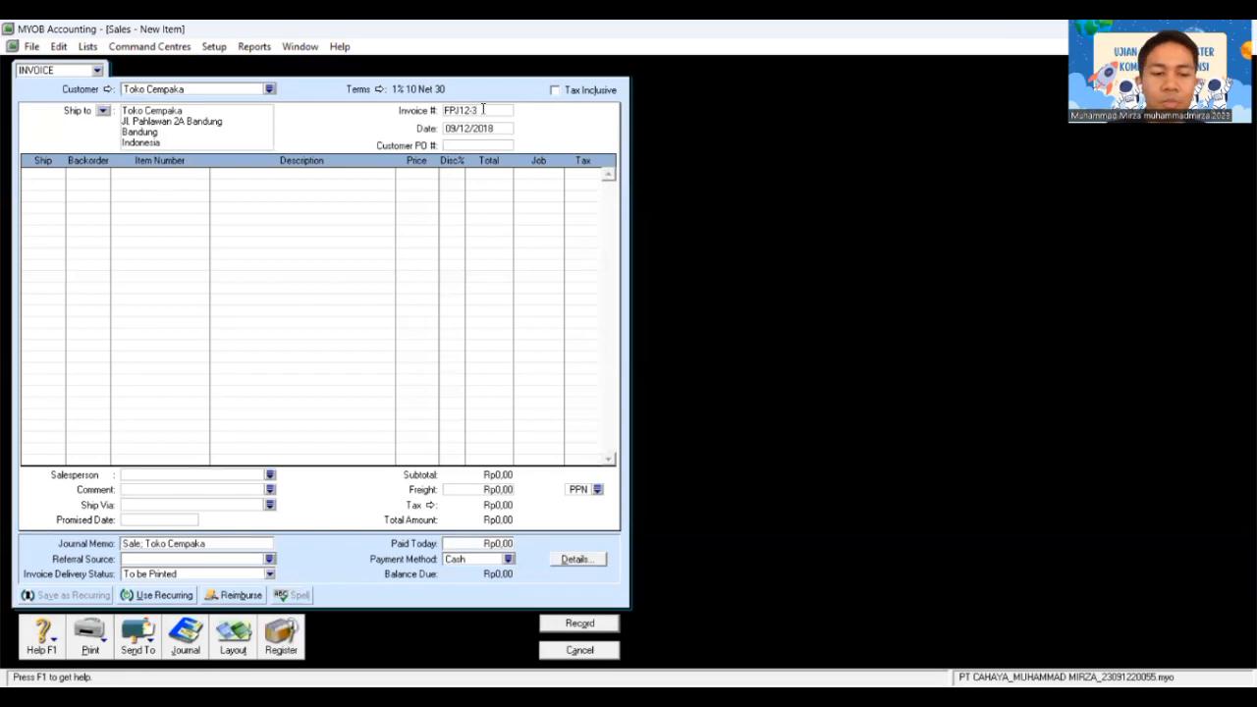
{"action": "key", "text": "Tab"}
{"action": "type", "text": "14"}
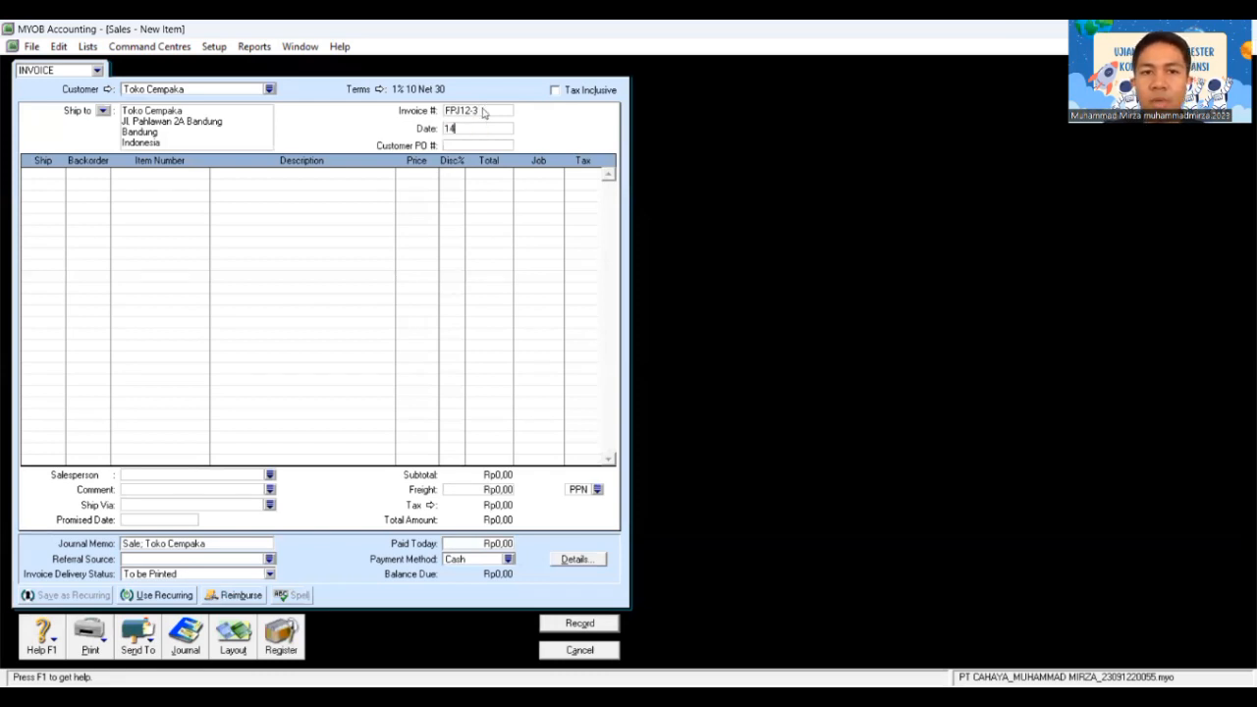
{"action": "type", "text": "/12/2018"}
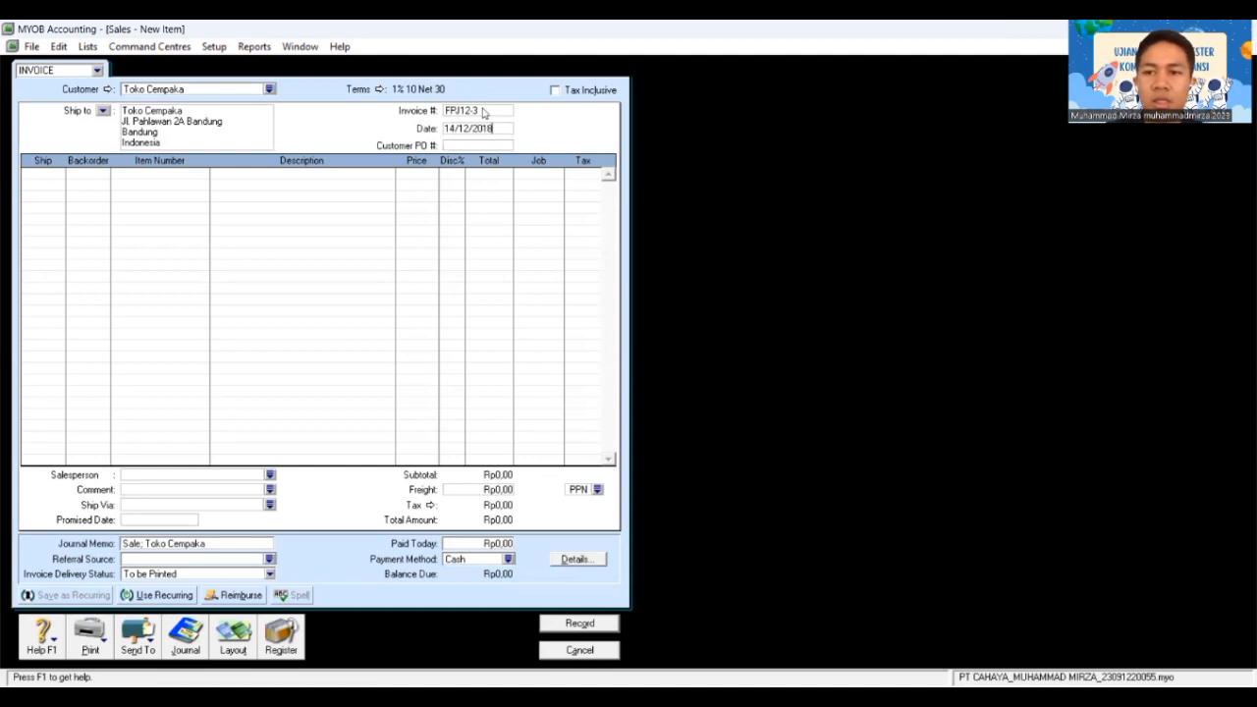
{"action": "key", "text": "Tab"}
{"action": "type", "text": "012"}
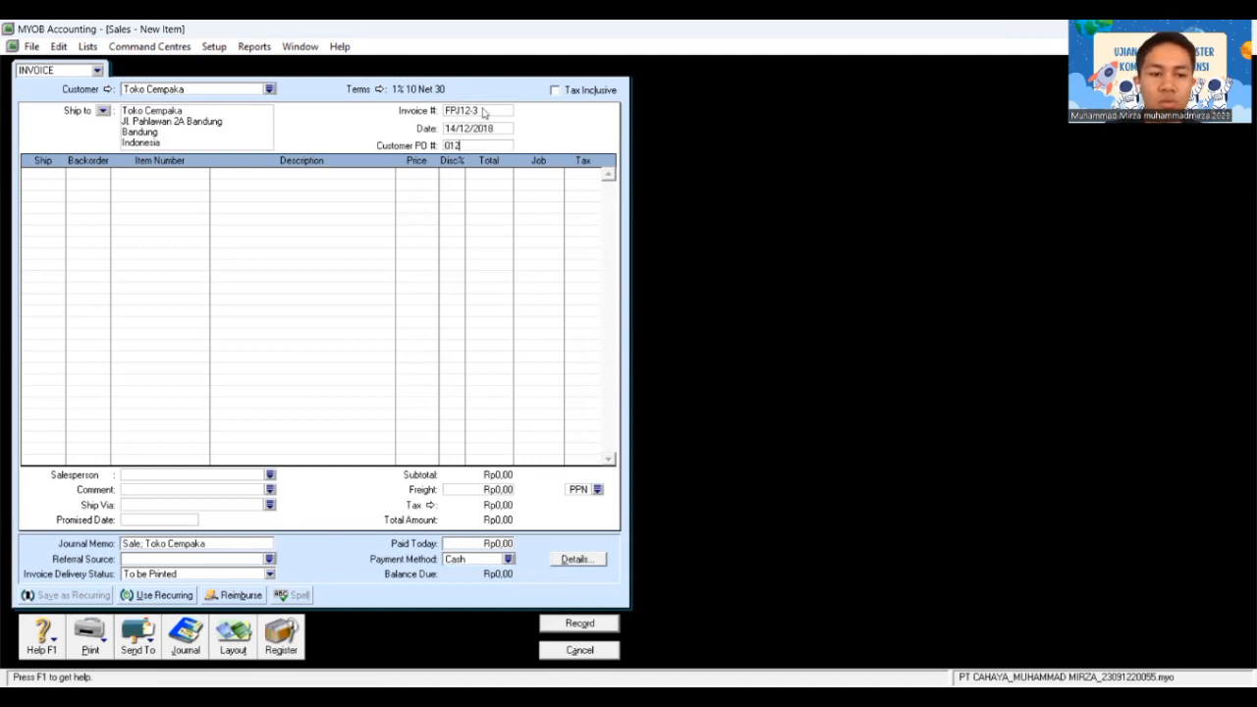
{"action": "key", "text": "Tab"}
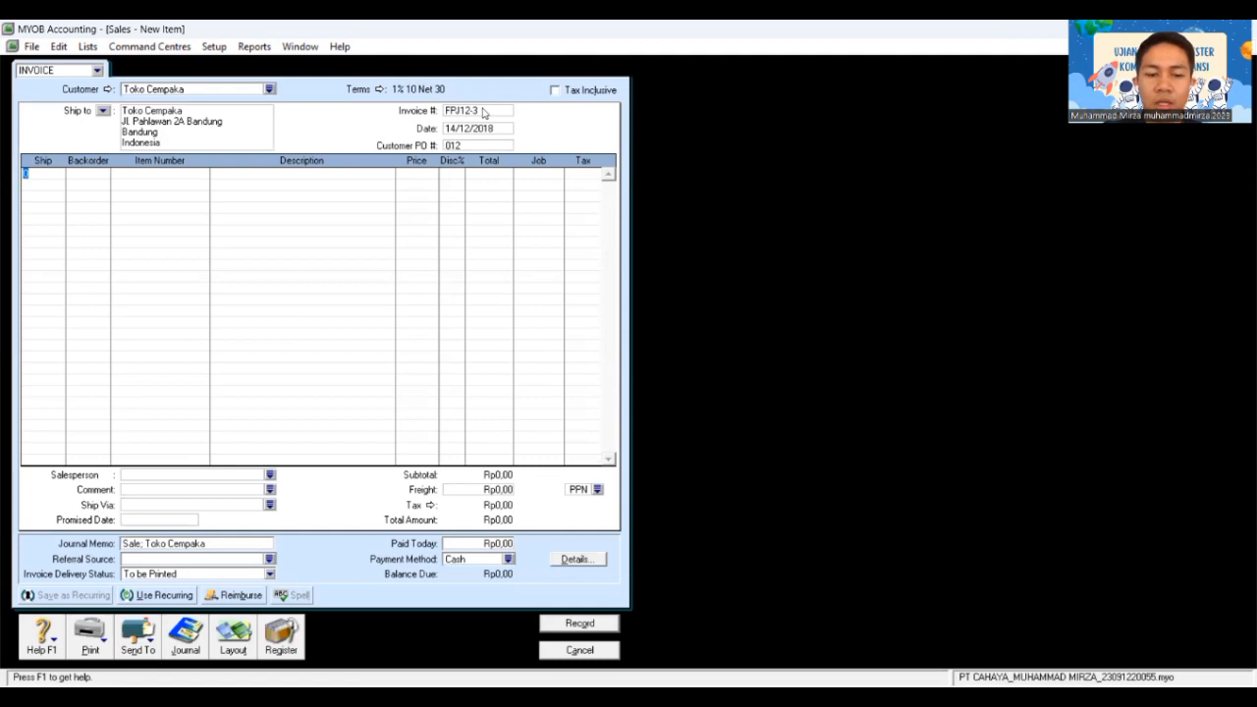
{"action": "type", "text": "10"}
{"action": "key", "text": "Tab"}
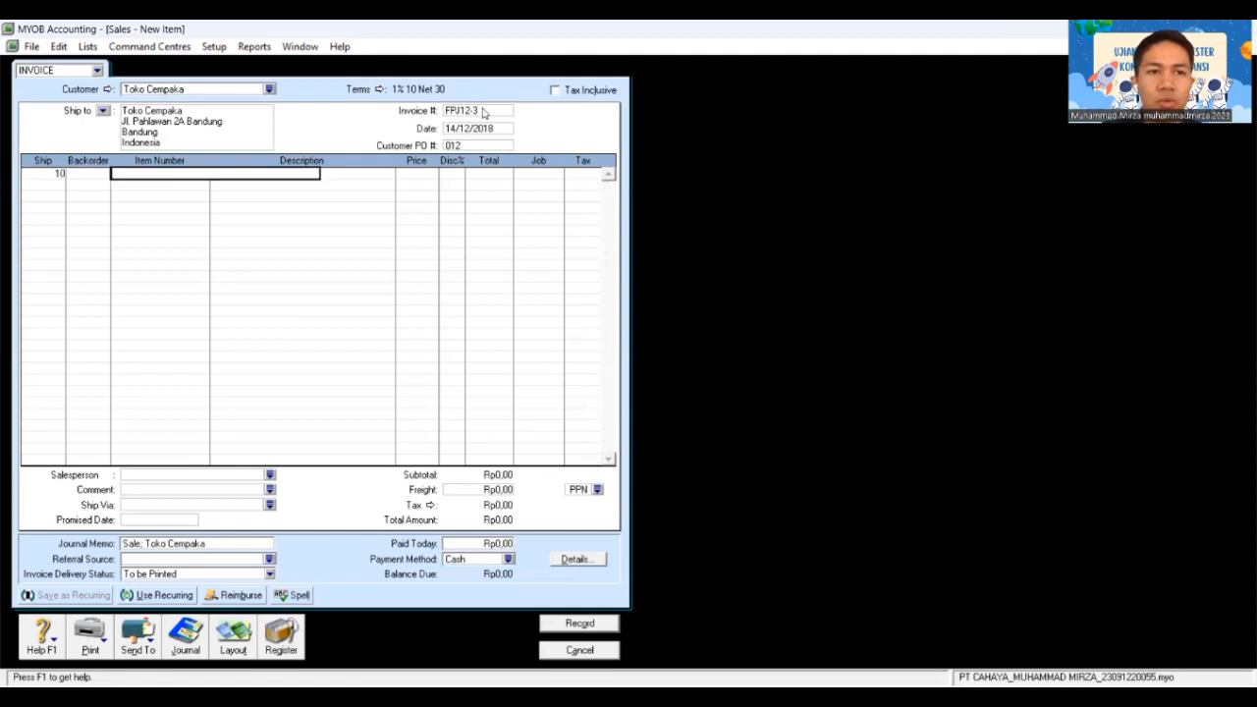
{"action": "key", "text": "Tab"}
Step: Put AU-N06 Accu-Check on the first line at Rp1.600.000
{"action": "left_click", "coordinate": [690, 462]}
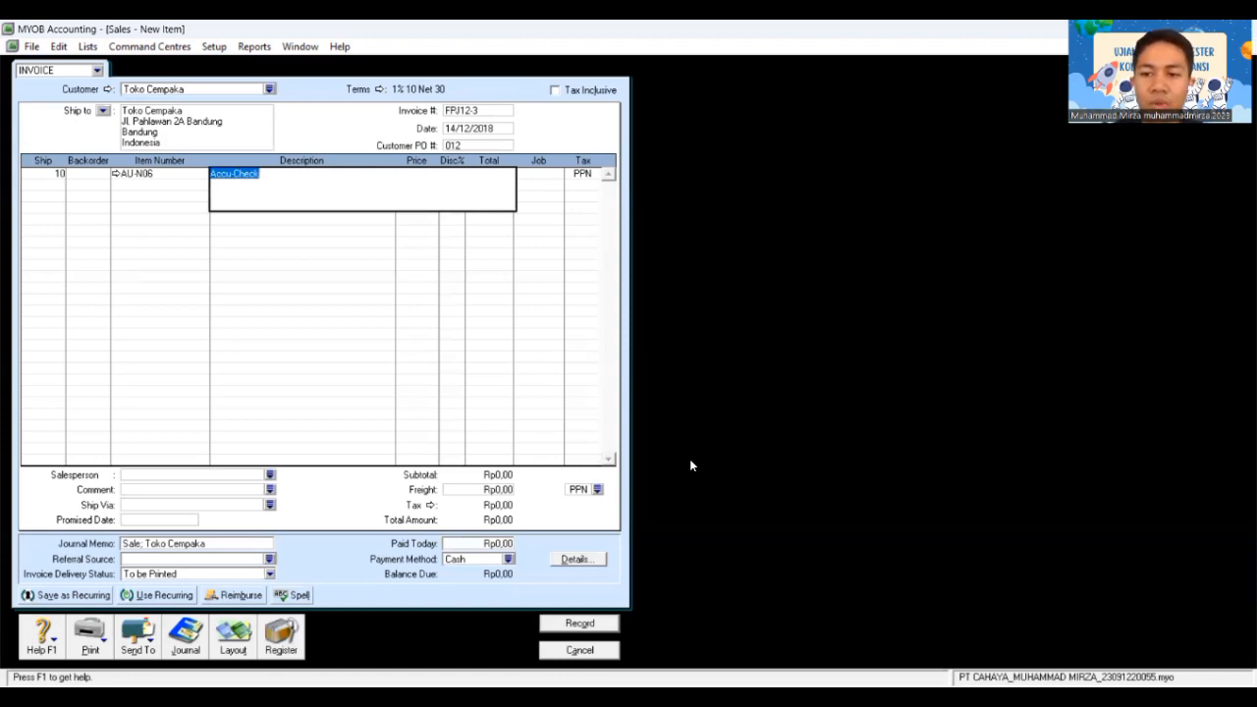
{"action": "key", "text": "Tab"}
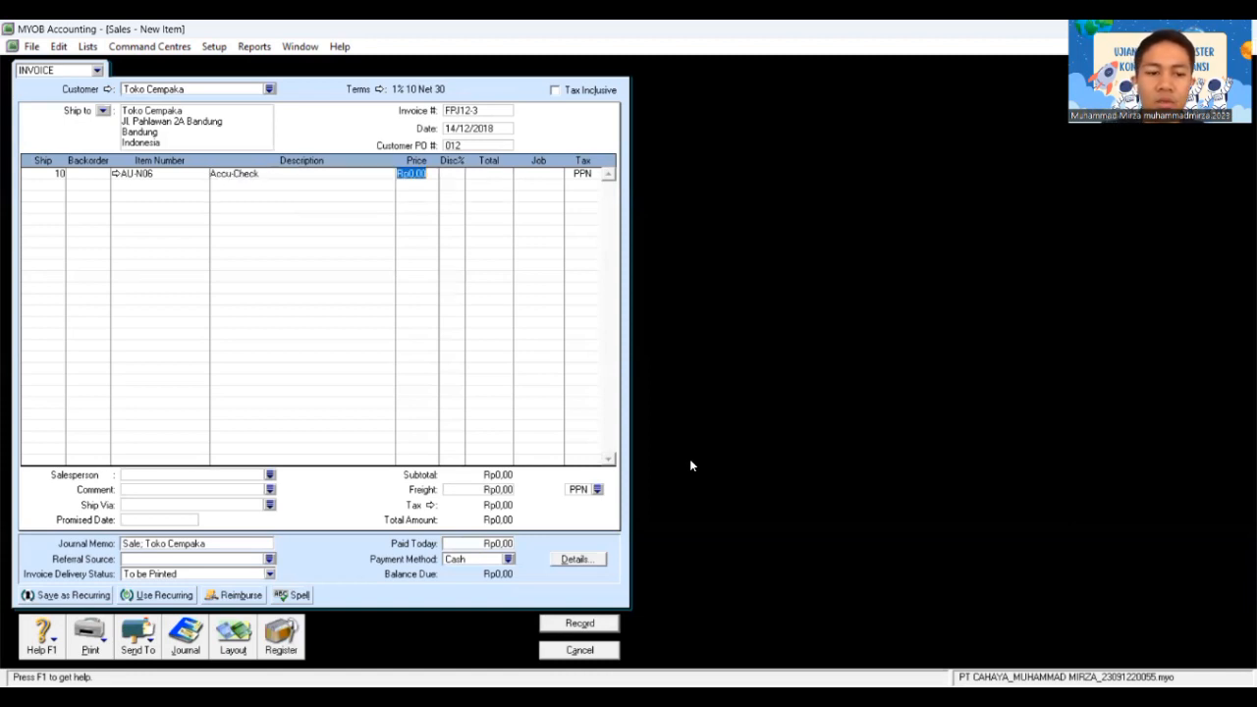
{"action": "type", "text": "1600"}
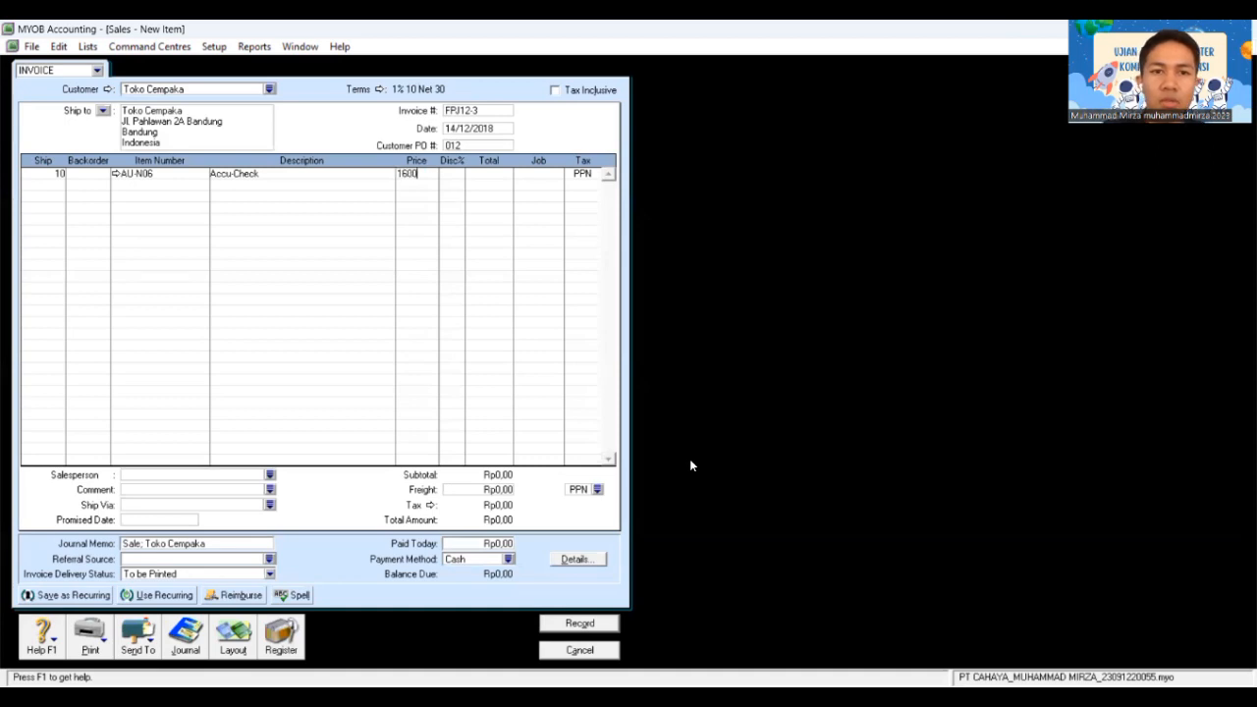
{"action": "type", "text": "000"}
{"action": "key", "text": "Tab"}
{"action": "key", "text": "Tab"}
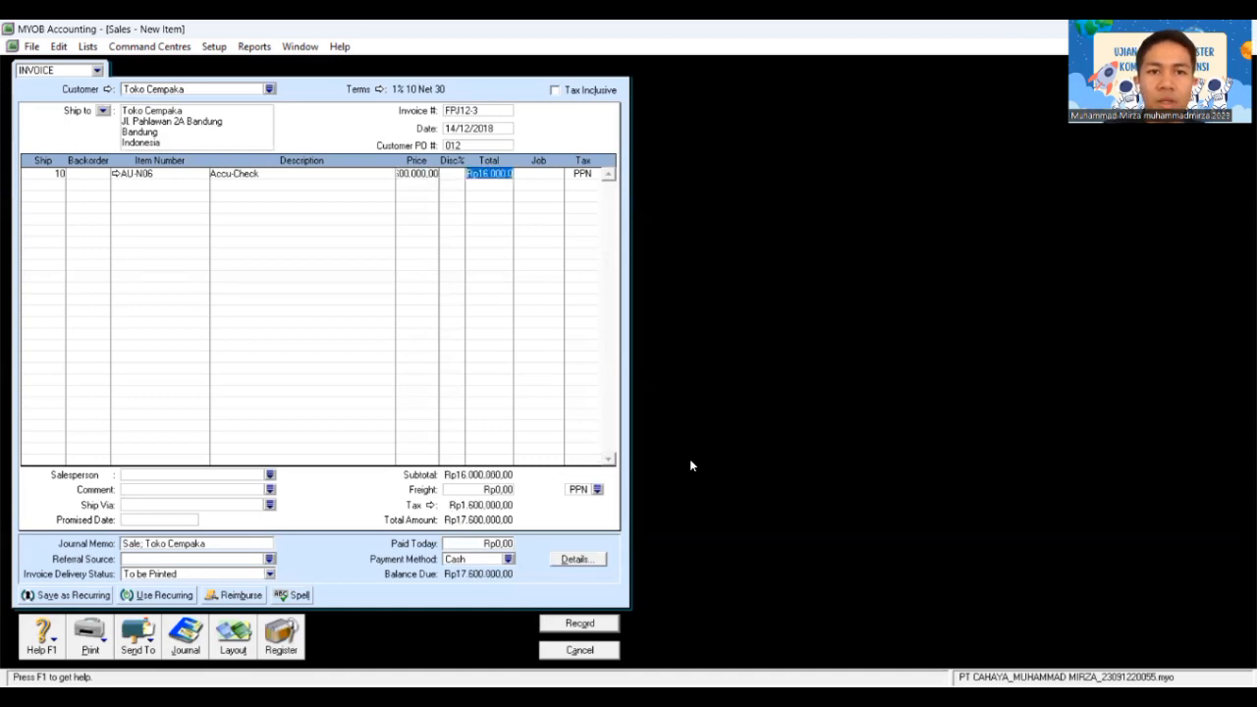
{"action": "key", "text": "Tab"}
{"action": "key", "text": "Tab"}
{"action": "key", "text": "Tab"}
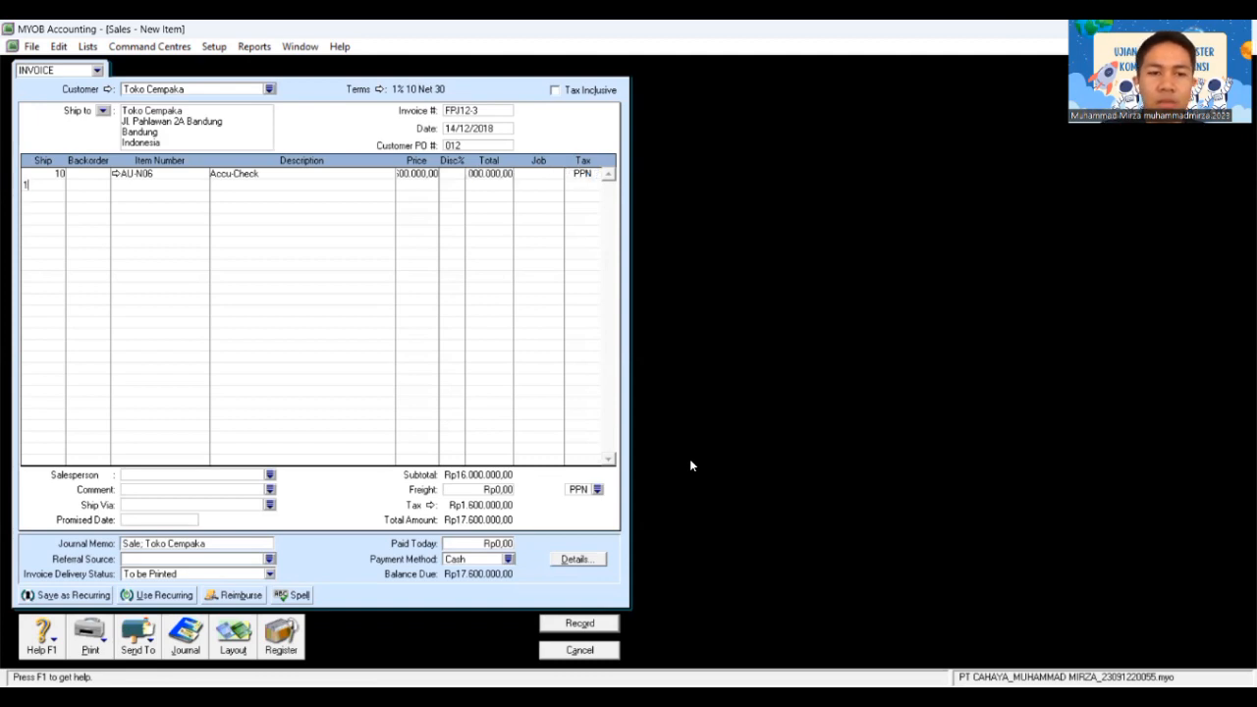
Step: Add a second line of 10 AU-N08 Oxone at Rp1.800.000
{"action": "type", "text": "10"}
{"action": "key", "text": "Tab"}
{"action": "key", "text": "Tab"}
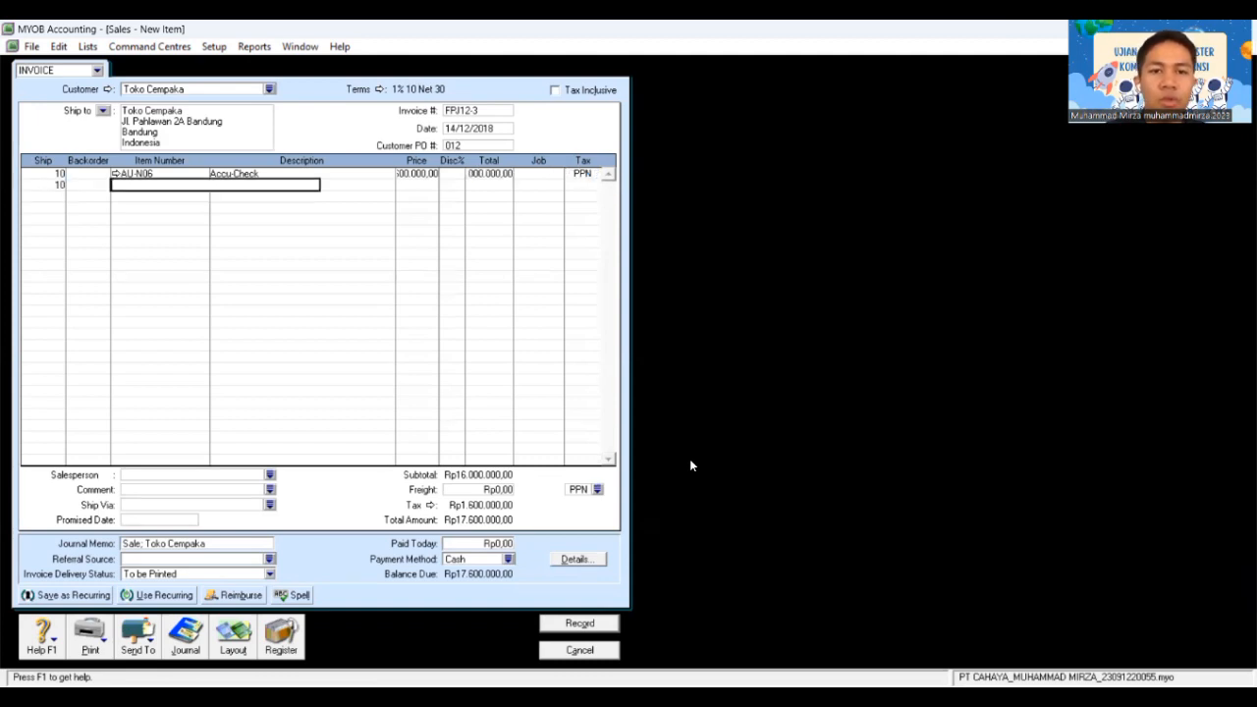
{"action": "key", "text": "Tab"}
{"action": "left_click", "coordinate": [664, 284]}
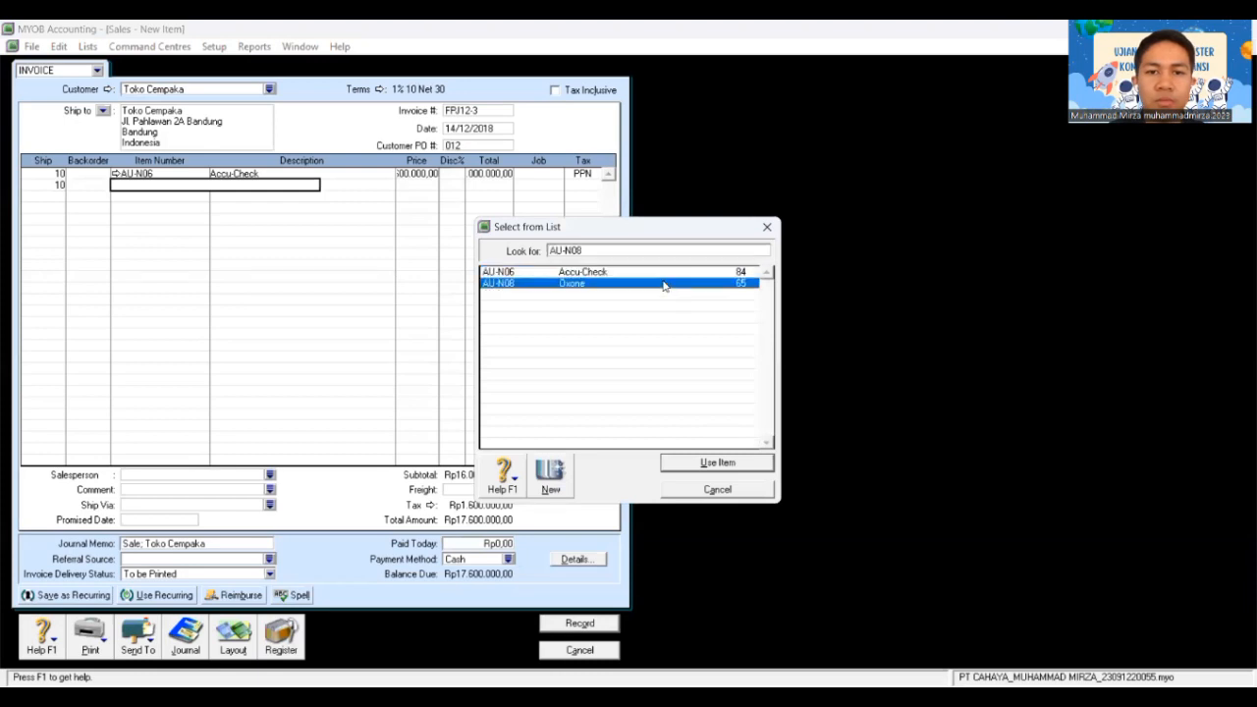
{"action": "left_click", "coordinate": [718, 462]}
{"action": "key", "text": "Tab"}
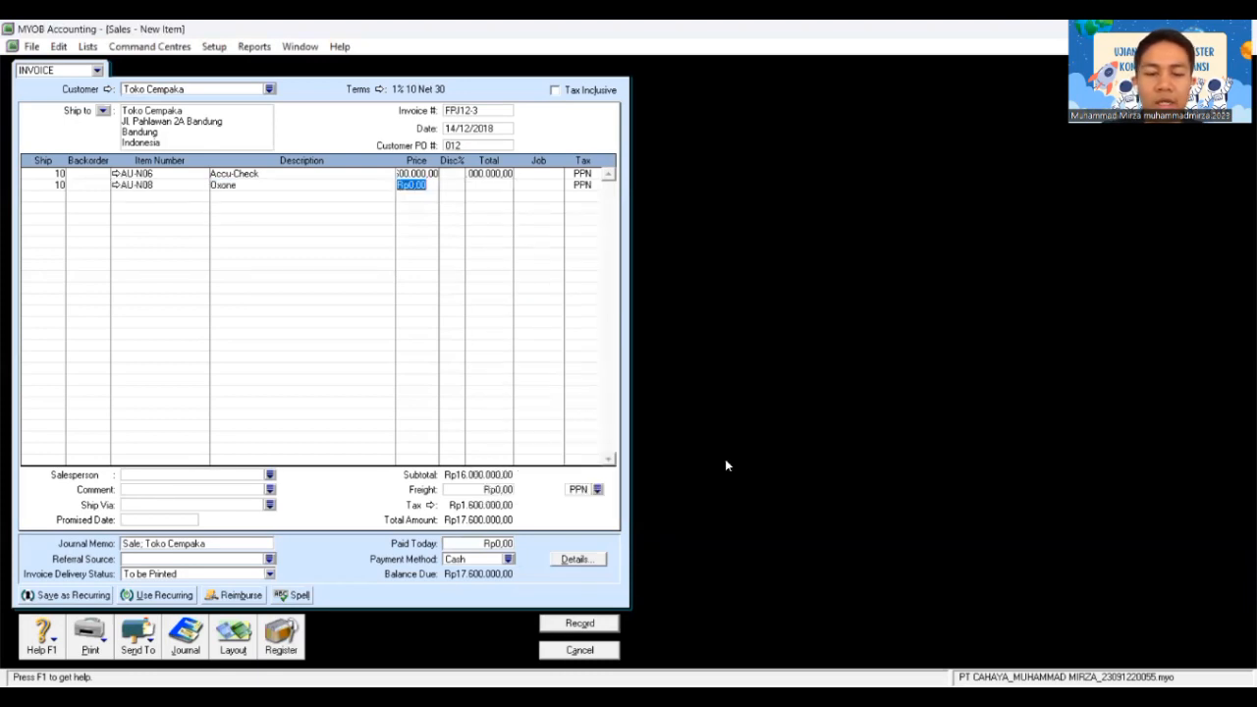
{"action": "type", "text": "18000"}
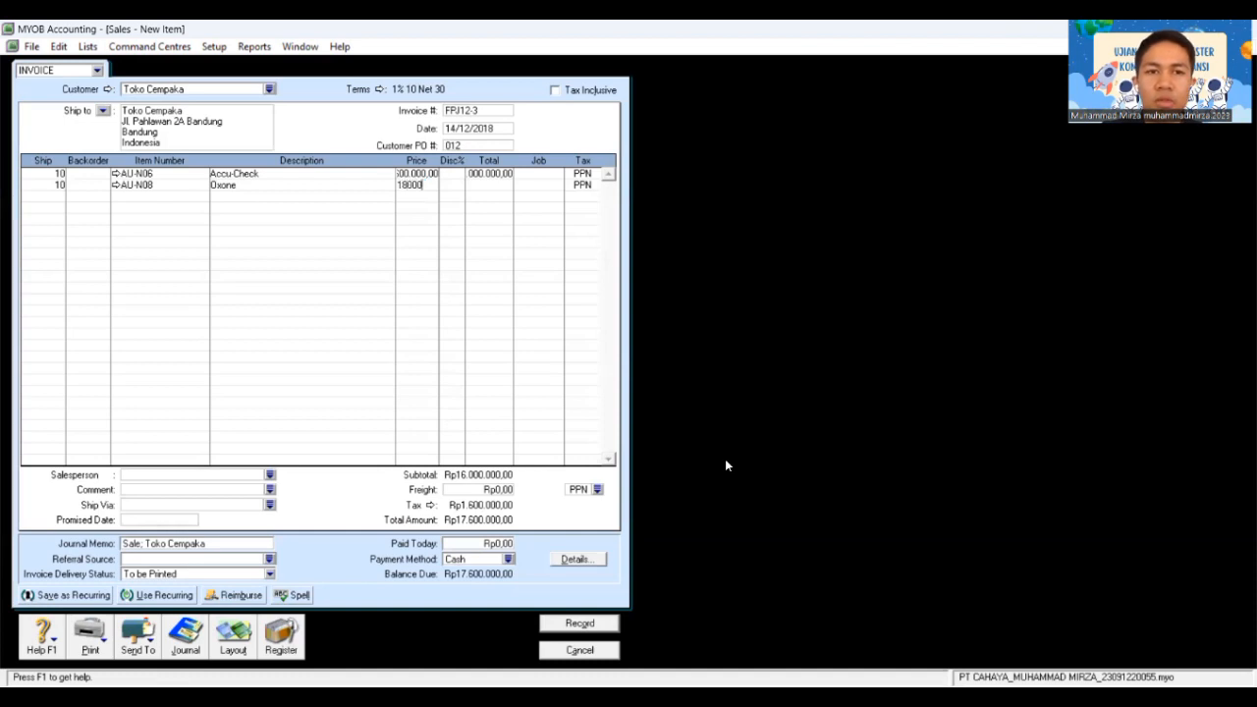
{"action": "type", "text": "00"}
{"action": "key", "text": "Tab"}
{"action": "key", "text": "Tab"}
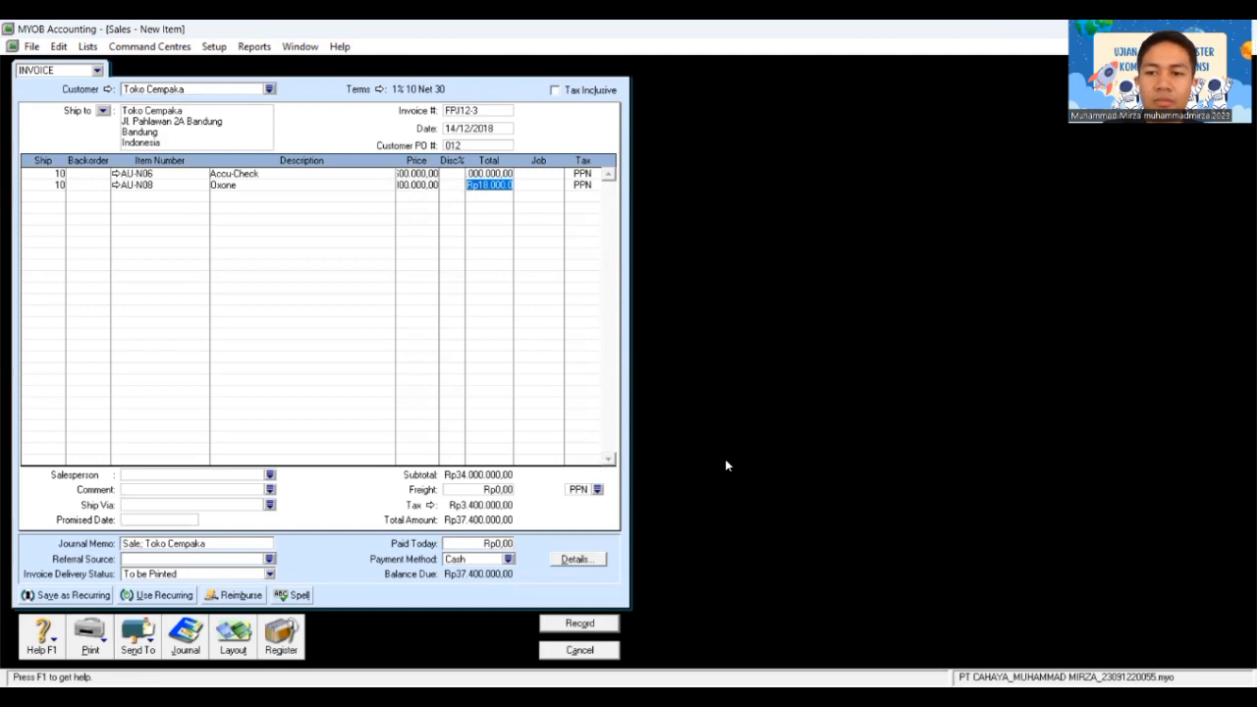
{"action": "key", "text": "Tab"}
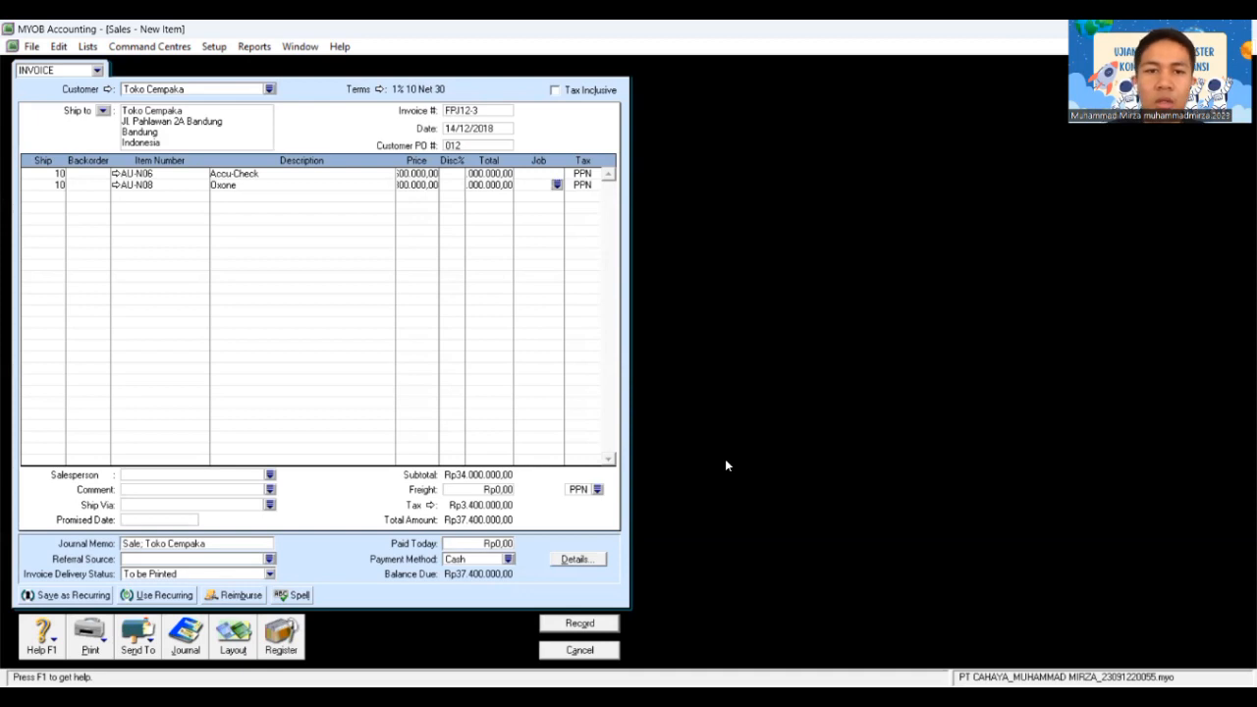
Step: Use N-T as the freight tax code and record invoice FPJ12-3 for Rp37.400.000
{"action": "left_click", "coordinate": [600, 490]}
{"action": "left_click", "coordinate": [600, 490]}
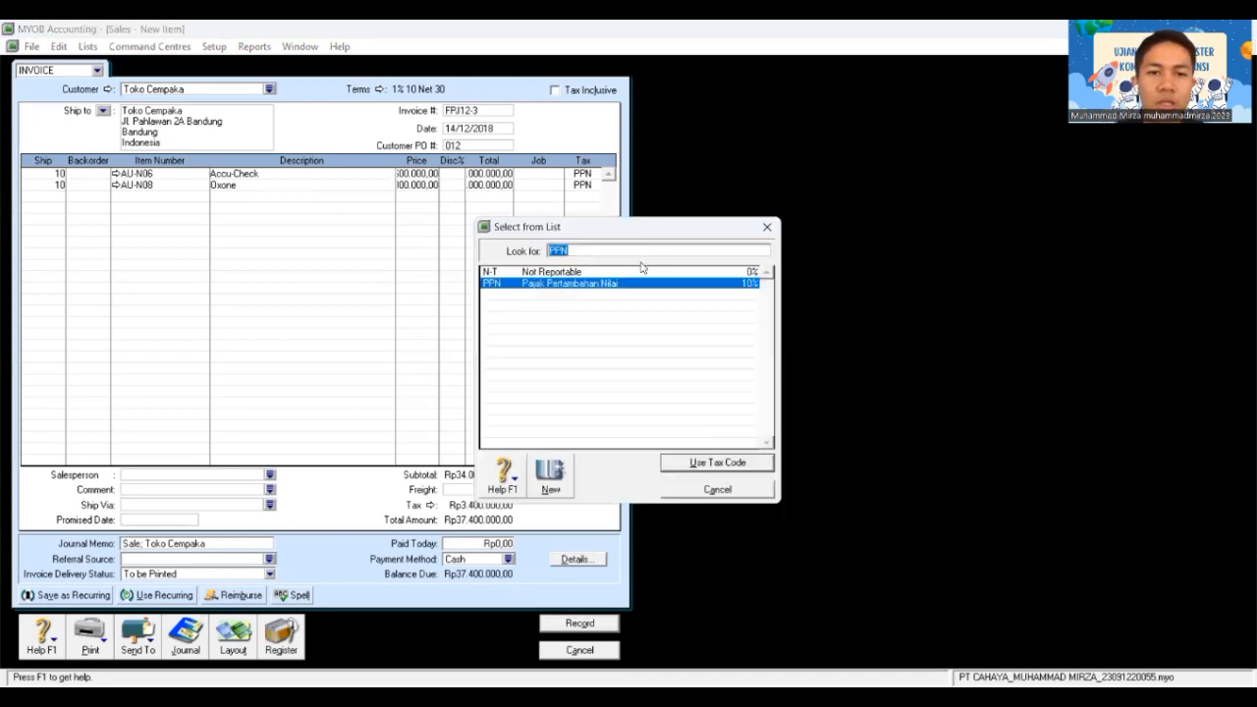
{"action": "left_click", "coordinate": [635, 272]}
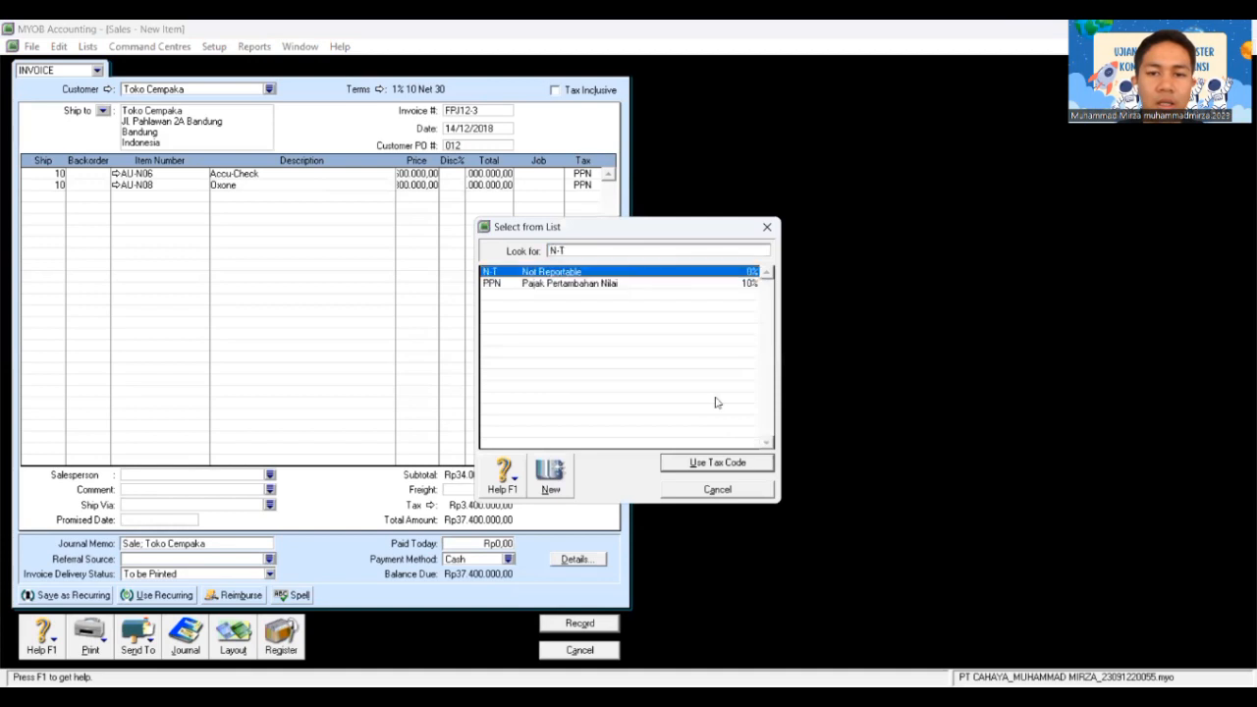
{"action": "left_click", "coordinate": [711, 462]}
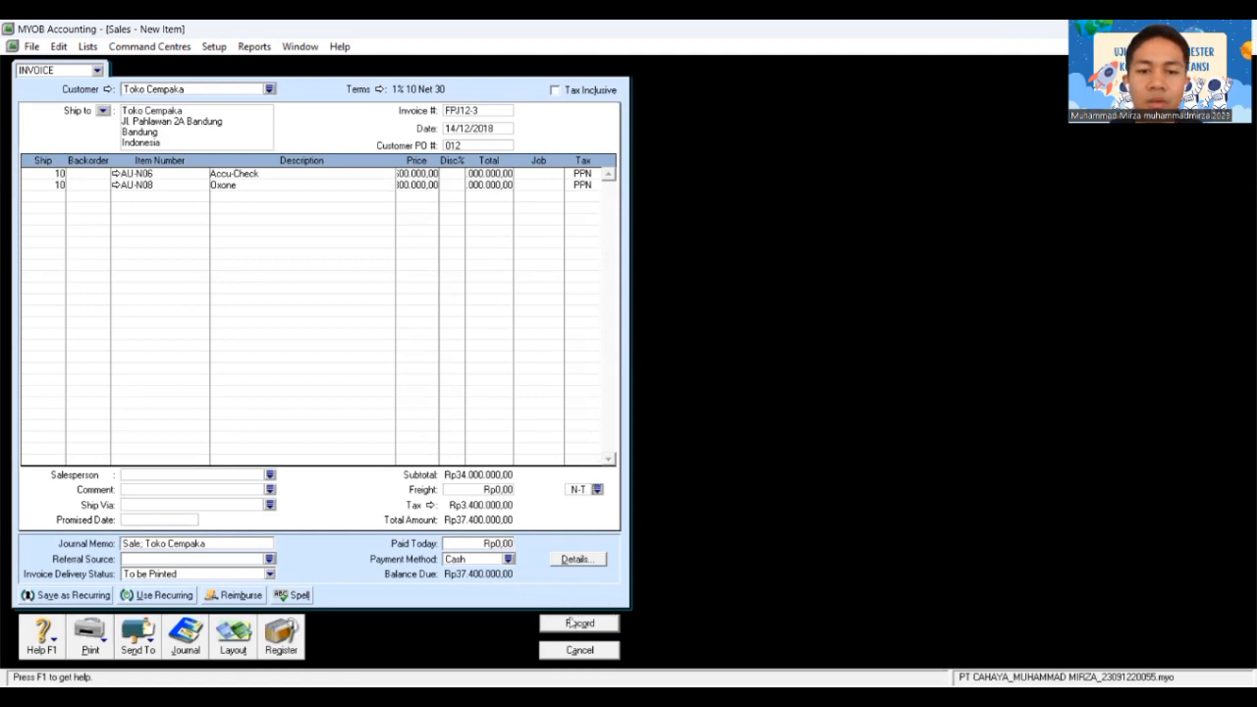
{"action": "left_click", "coordinate": [579, 625]}
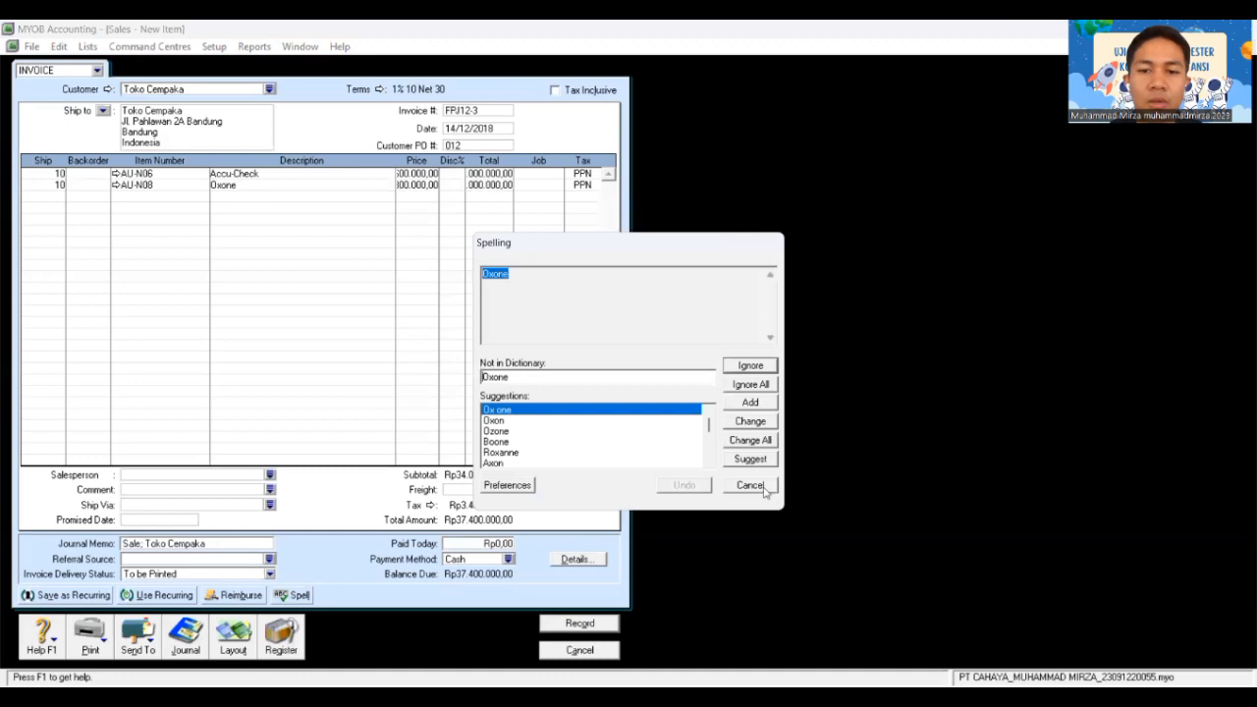
{"action": "left_click", "coordinate": [770, 491]}
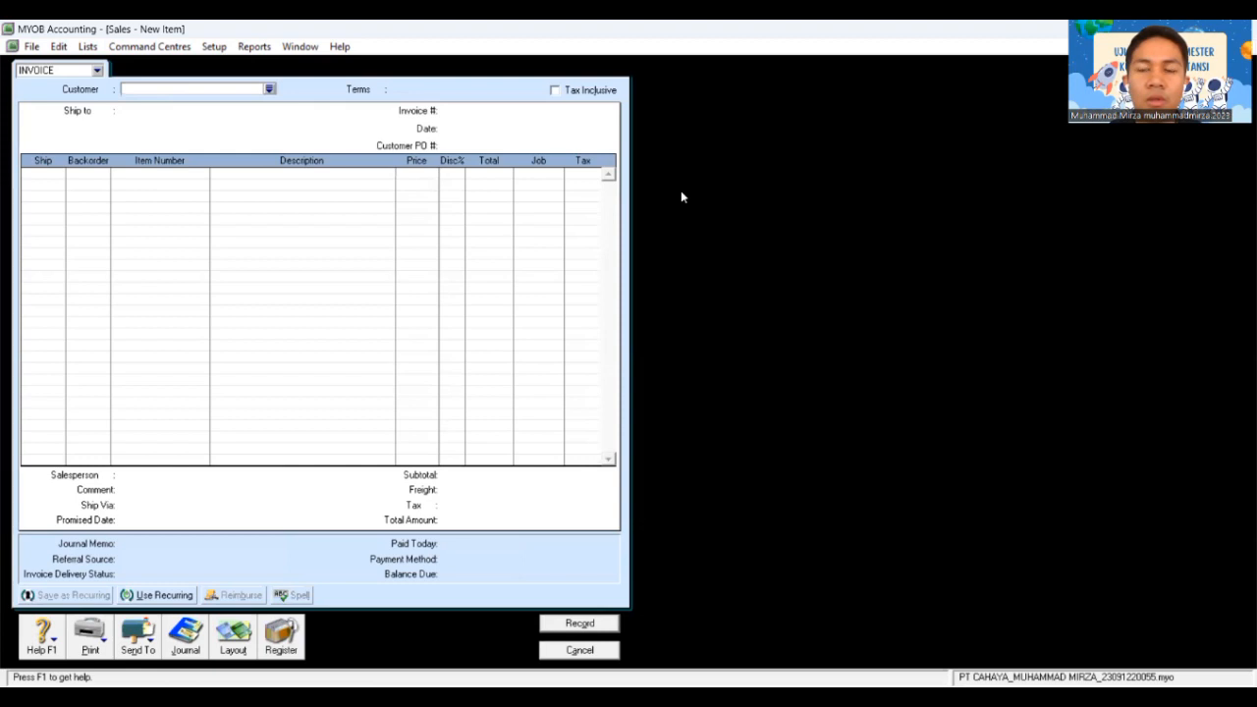
Step: Close the sales invoice and open Pay Bills from the Purchases area
{"action": "key", "text": "Escape"}
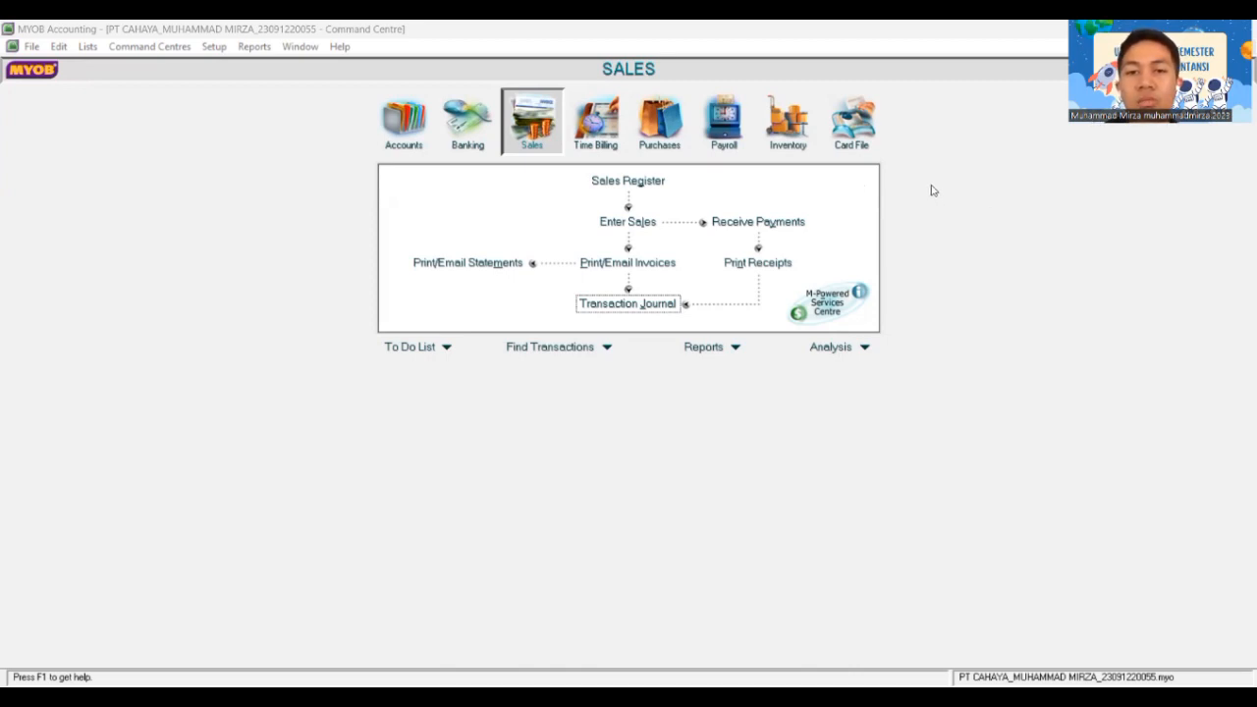
{"action": "left_click", "coordinate": [655, 132]}
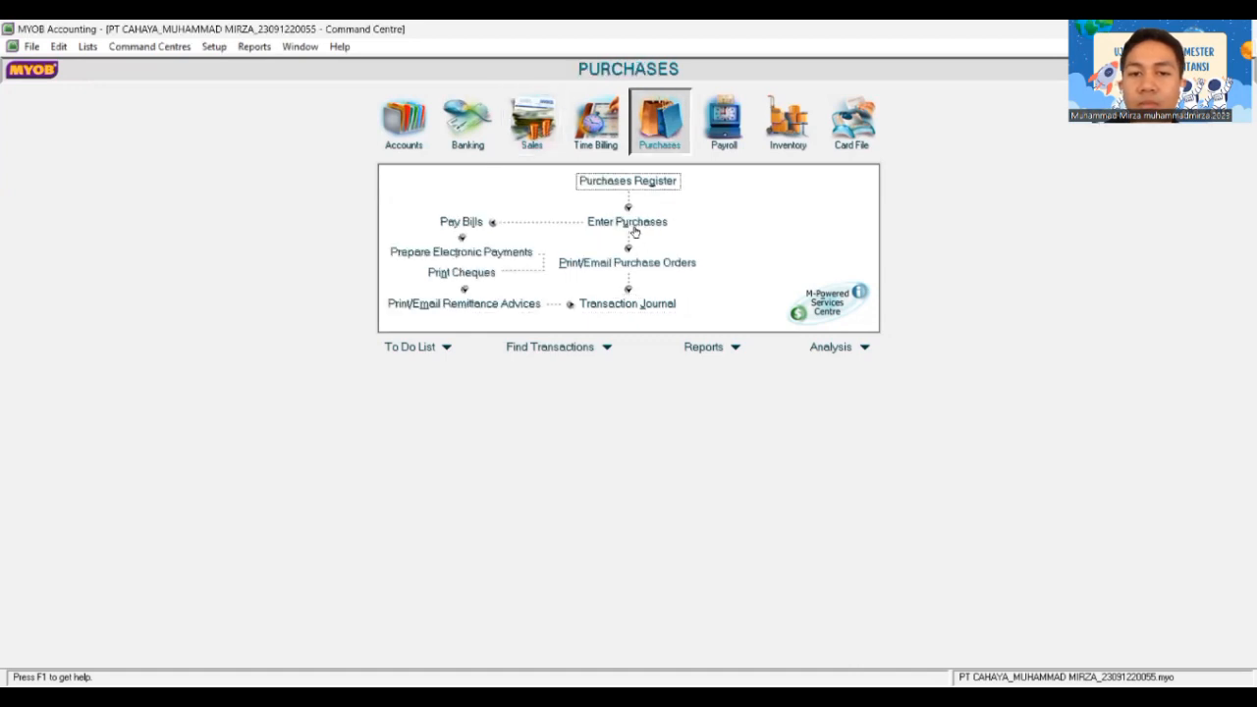
{"action": "left_click", "coordinate": [458, 222]}
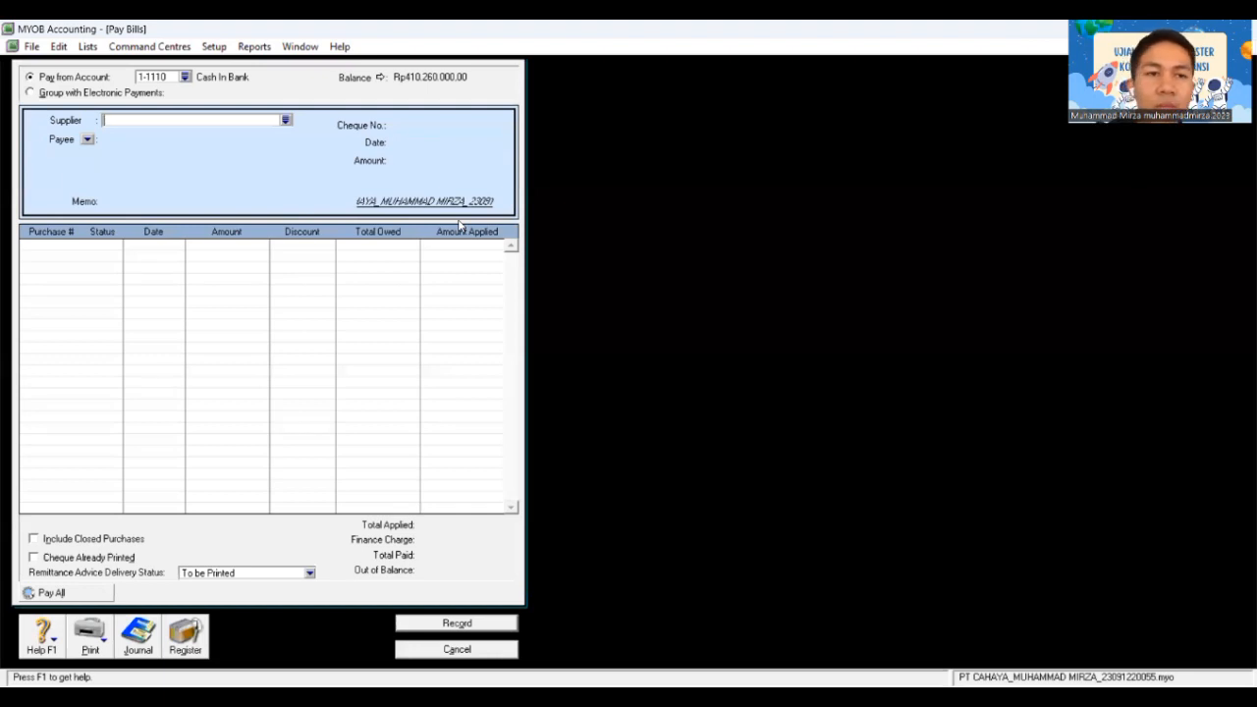
Step: Pay supplier PT Asoka with statement text BKK12-3, cheque C12-3, dated 20/12/2018
{"action": "left_click", "coordinate": [286, 120]}
{"action": "left_click", "coordinate": [716, 463]}
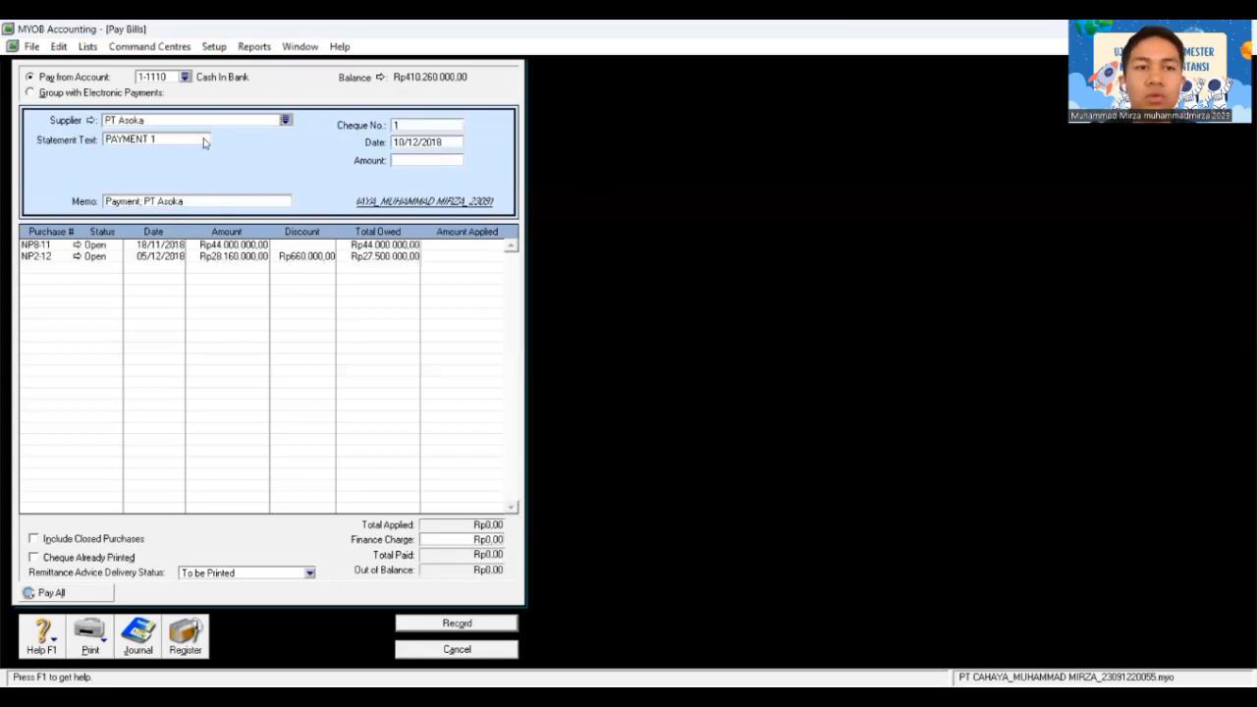
{"action": "left_click", "coordinate": [199, 136]}
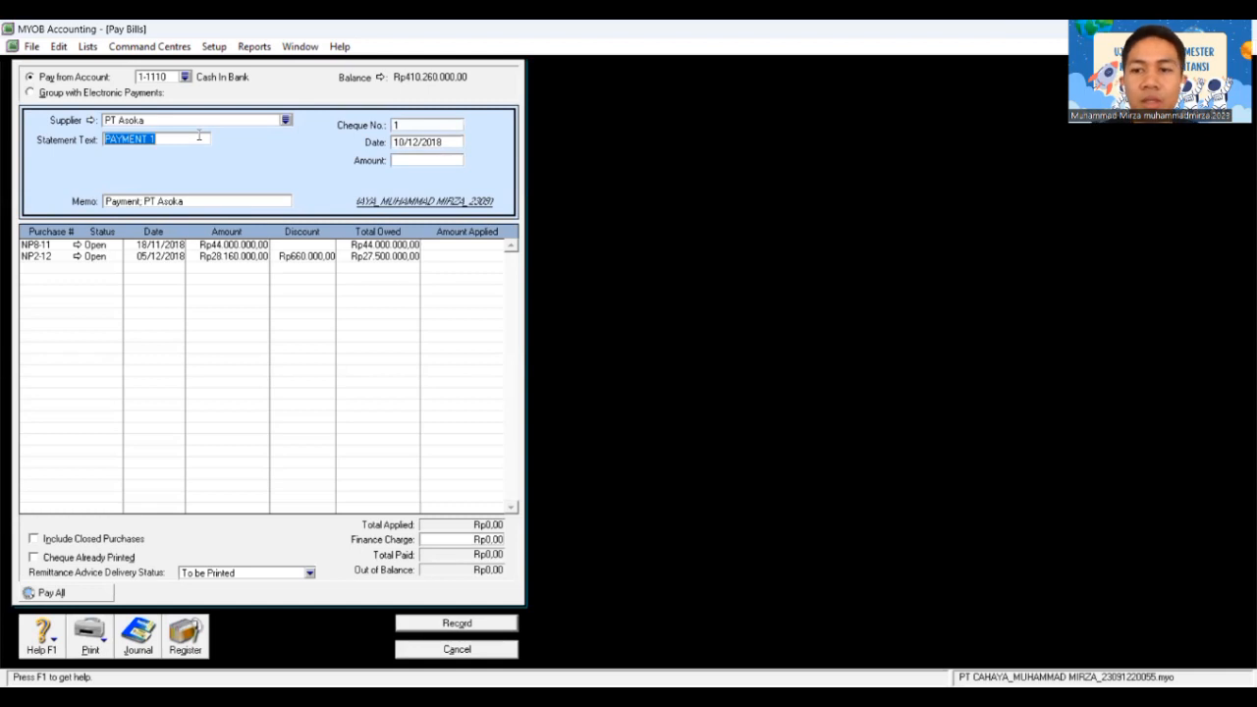
{"action": "type", "text": "B"}
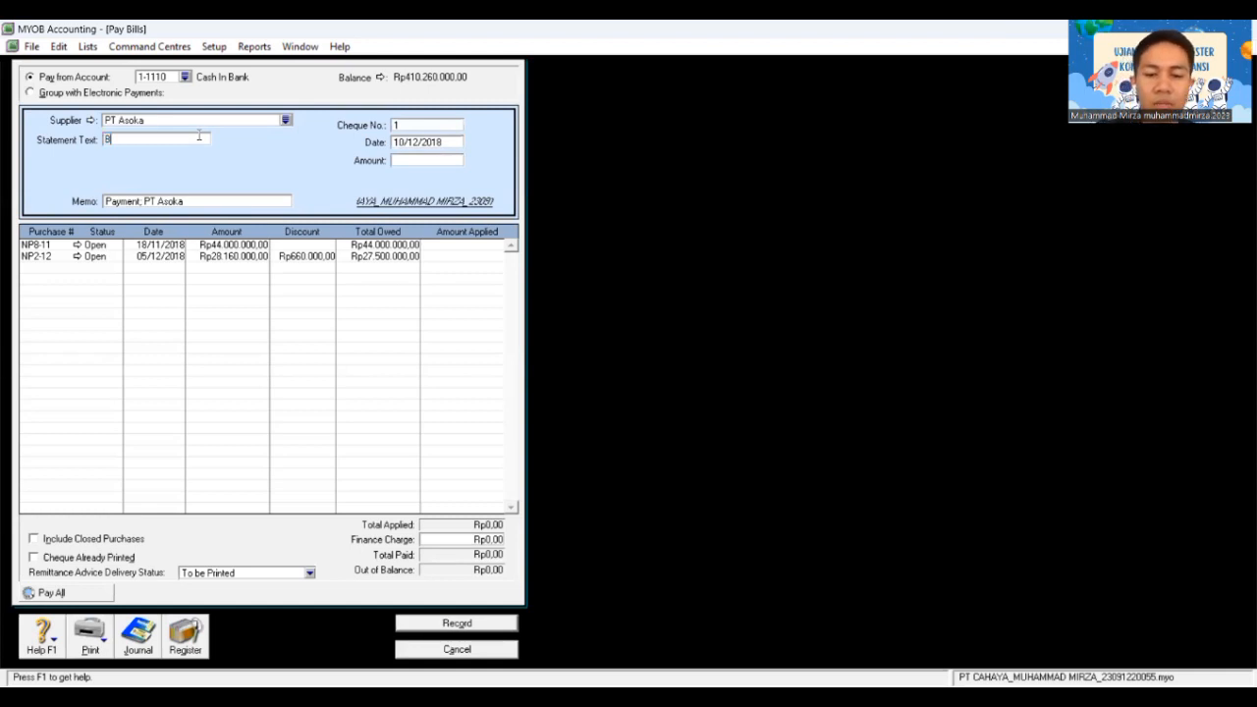
{"action": "type", "text": "KK"}
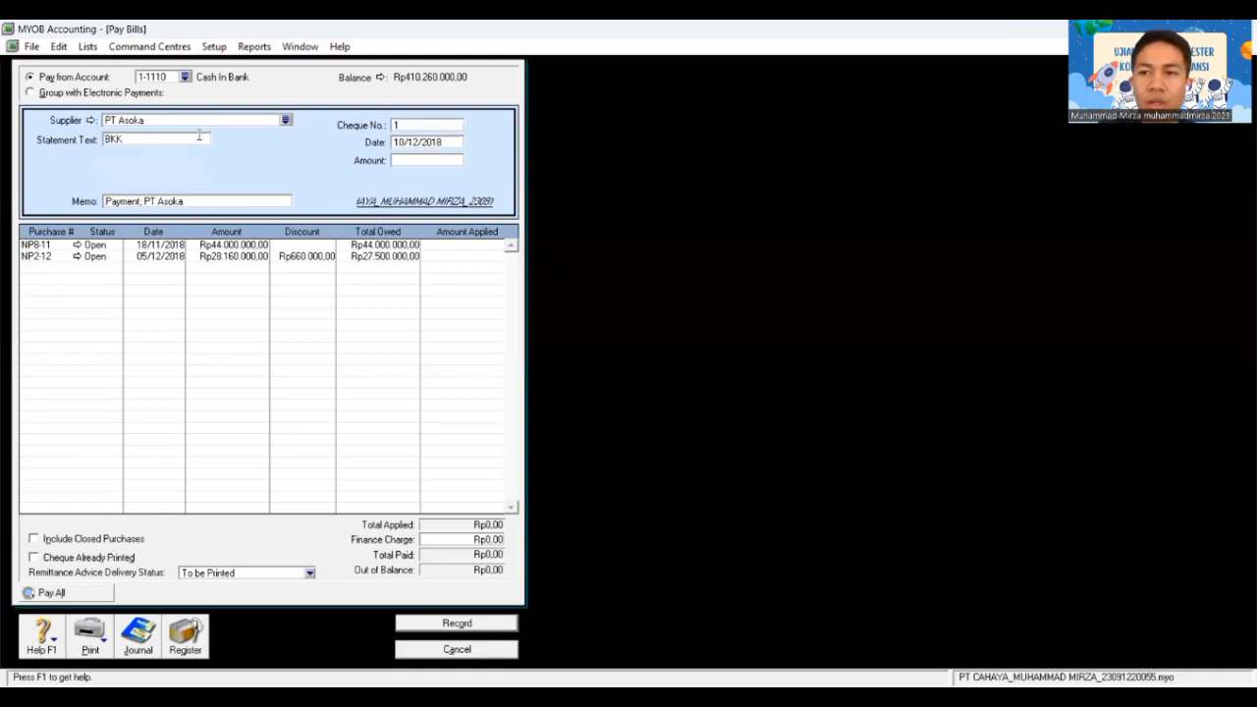
{"action": "type", "text": "12"}
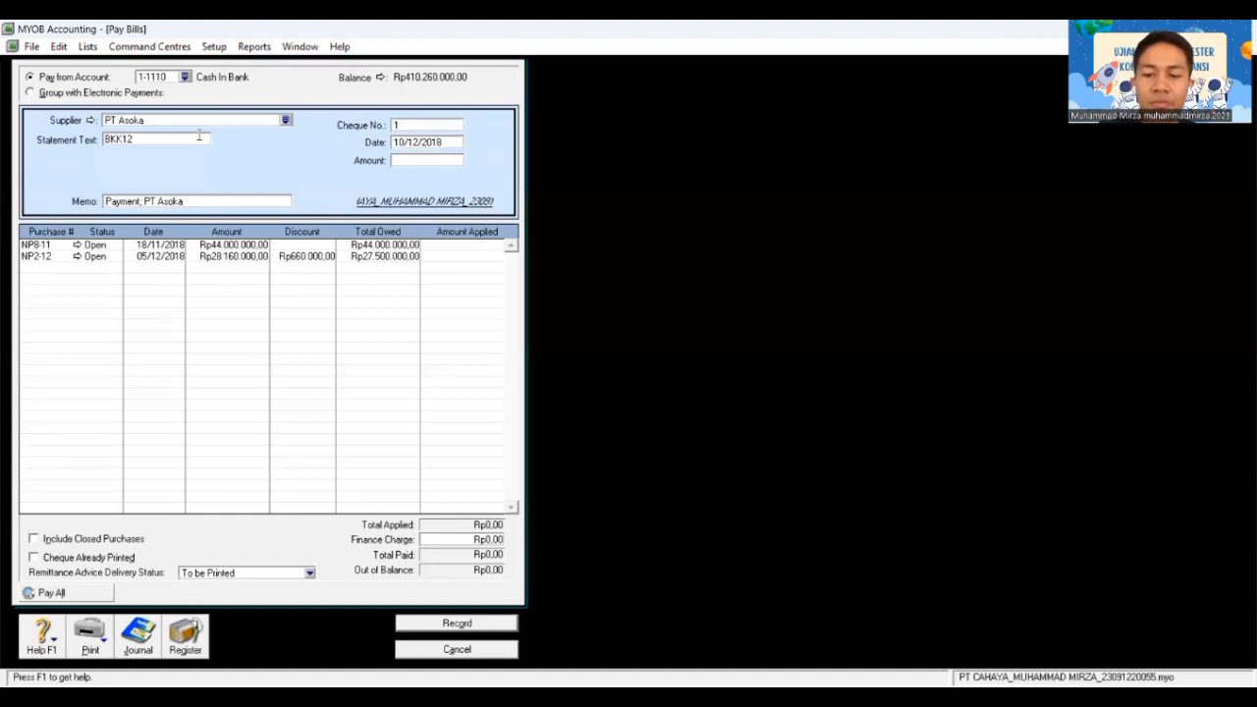
{"action": "type", "text": "-3"}
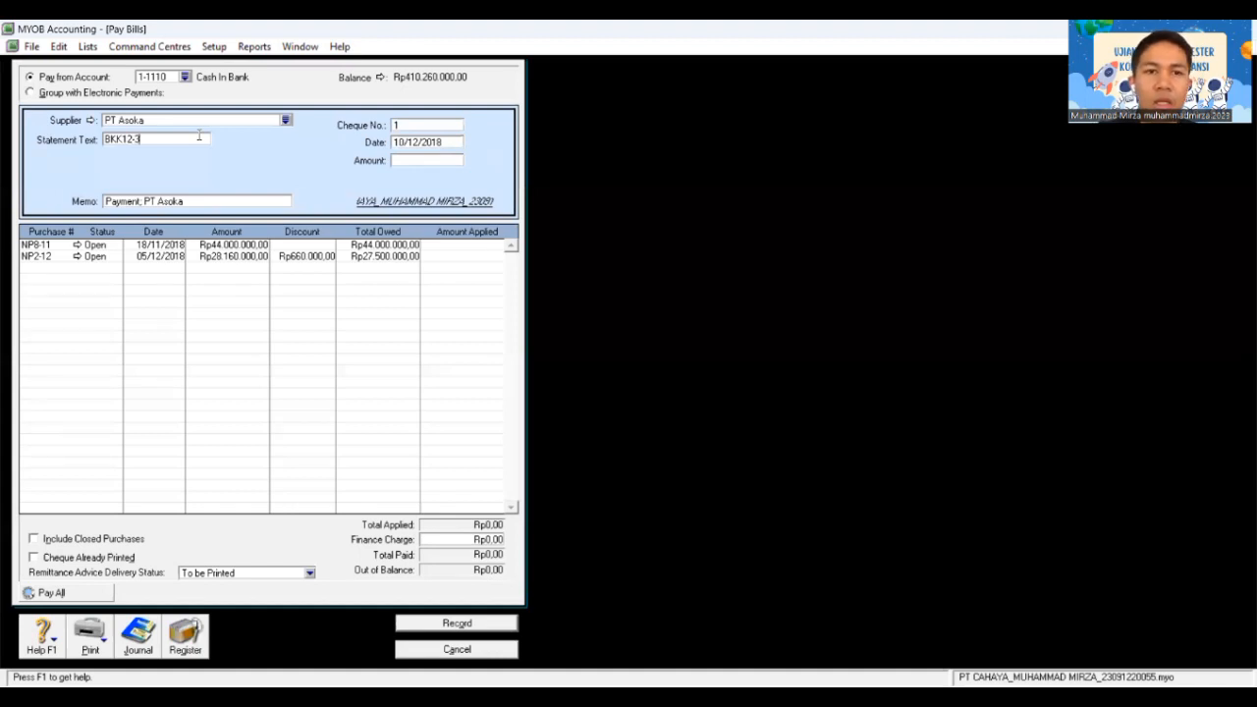
{"action": "left_click", "coordinate": [428, 124]}
{"action": "type", "text": "C"}
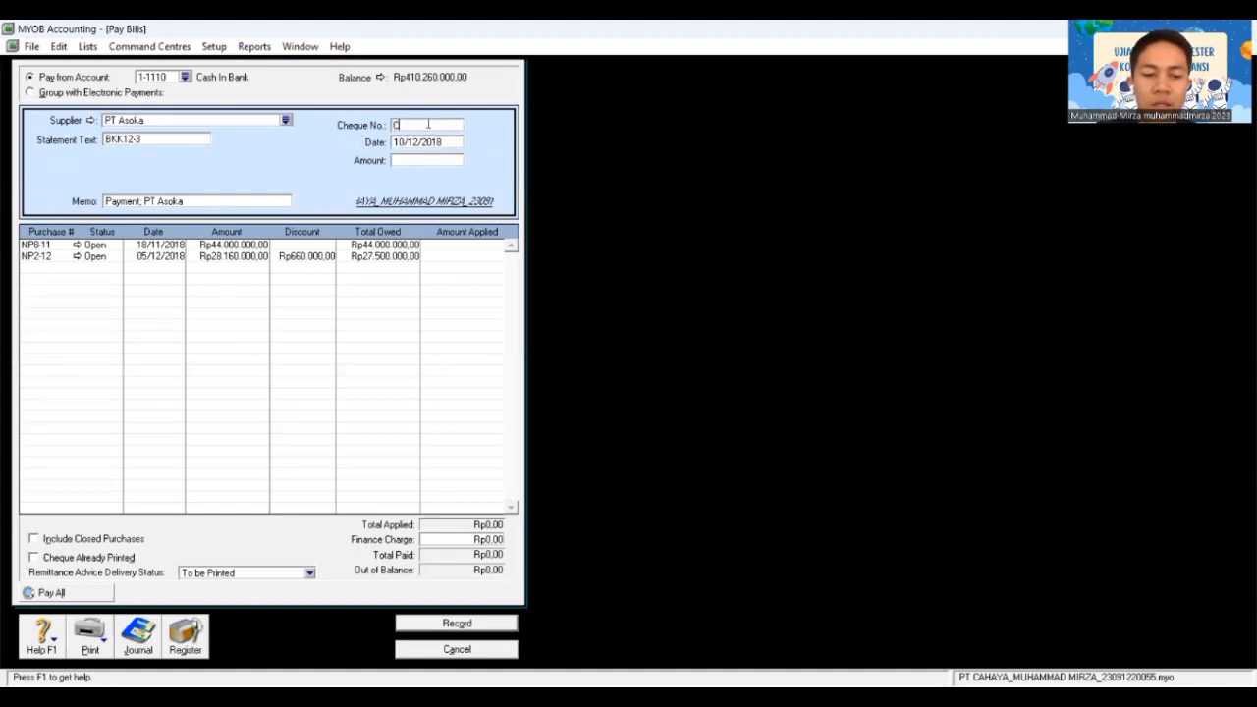
{"action": "type", "text": "12-3"}
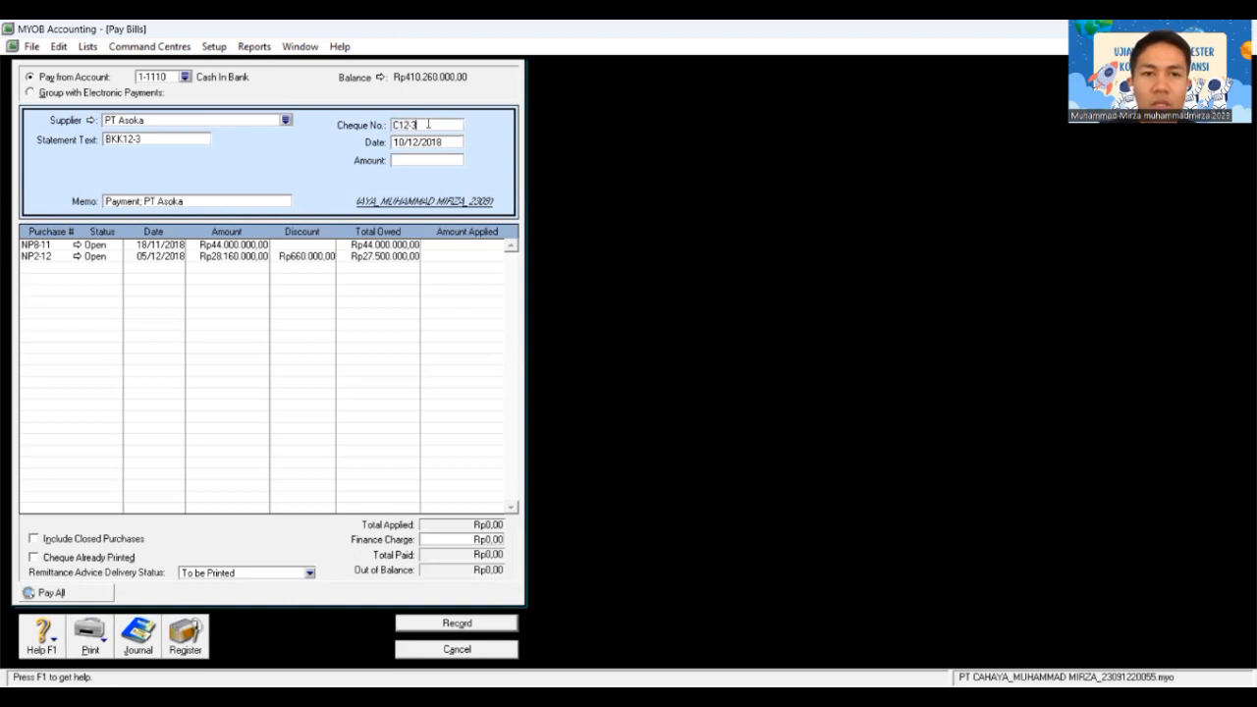
{"action": "left_click", "coordinate": [432, 142]}
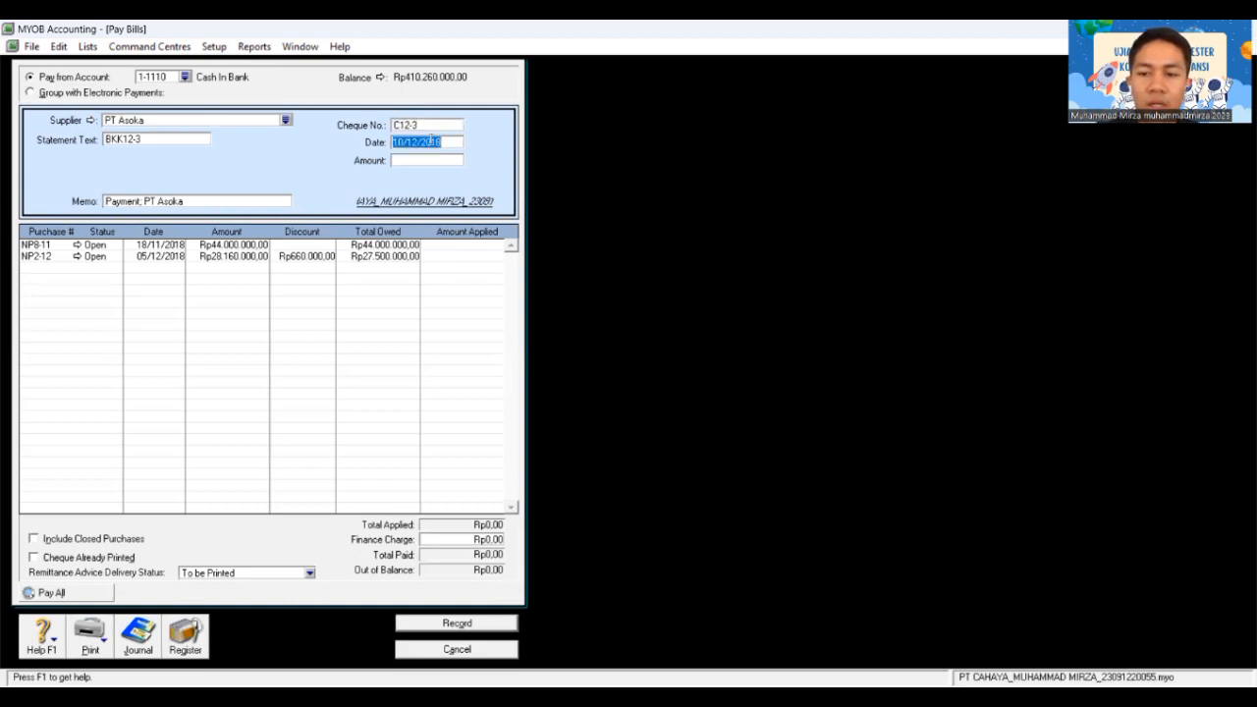
{"action": "type", "text": "20/1"}
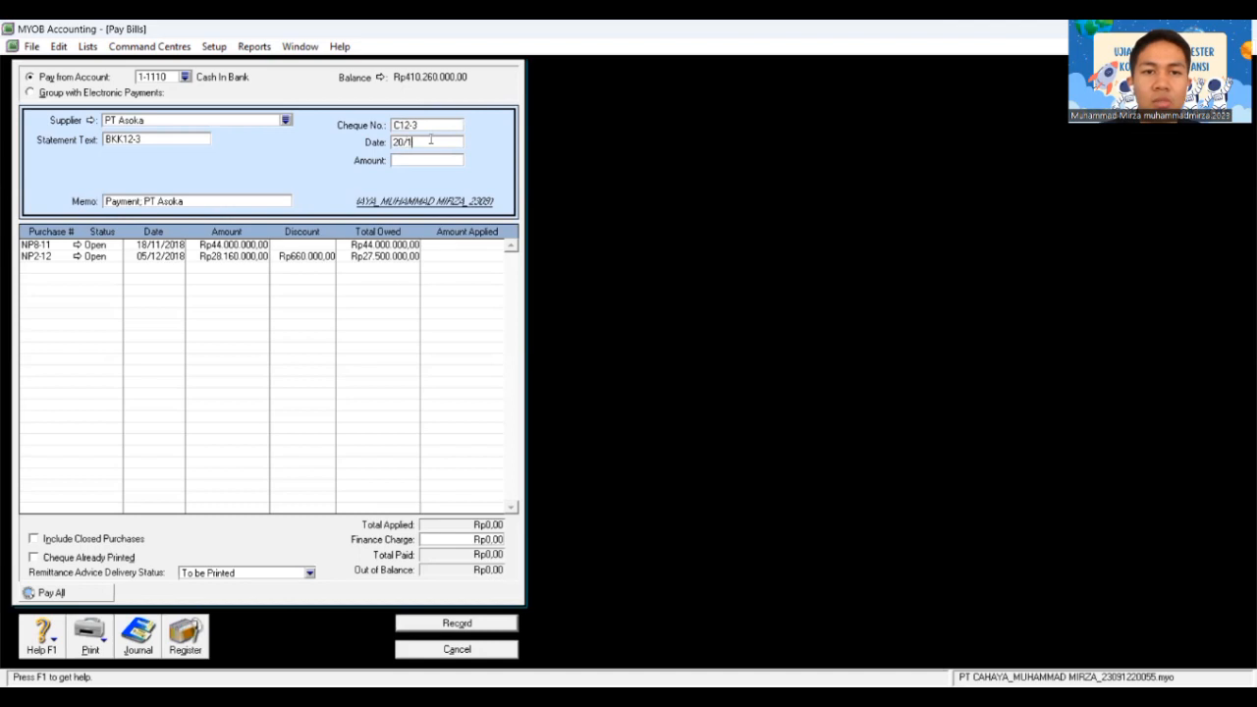
{"action": "type", "text": "2/2018"}
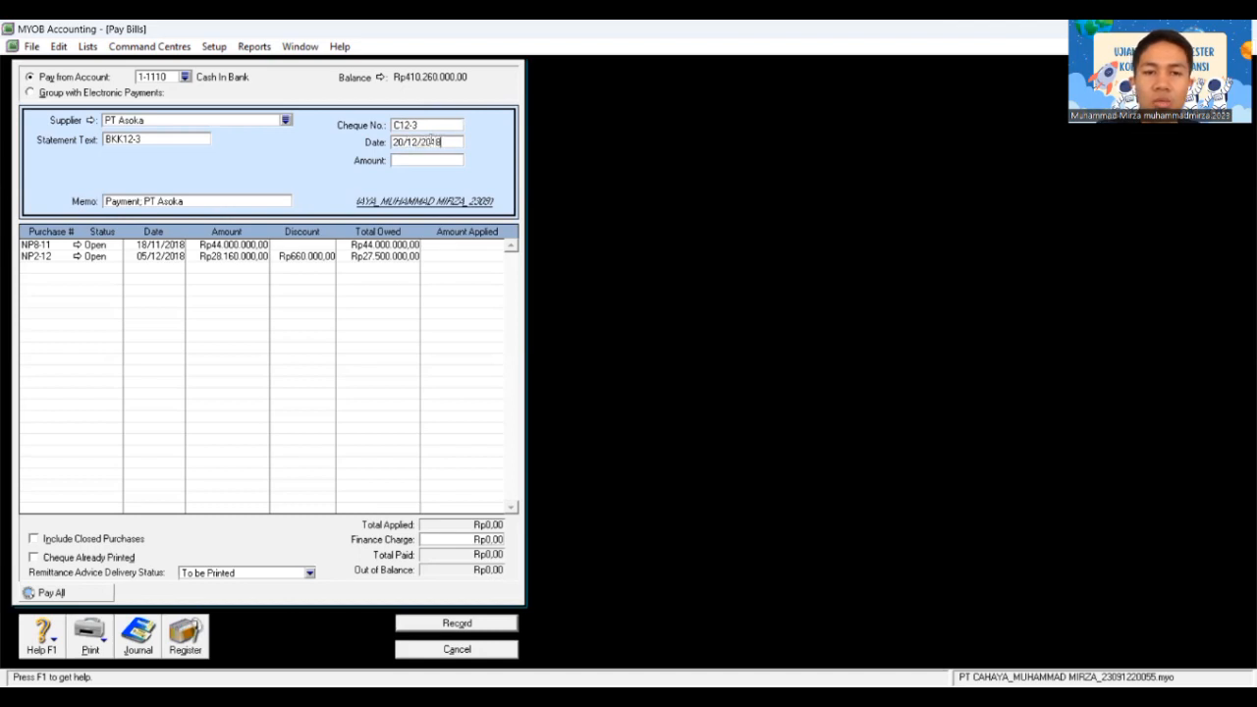
Step: Enter Rp44.440.000, apply Rp44.000.000 to NP8-11 and book Rp440.000 as finance charge
{"action": "key", "text": "Tab"}
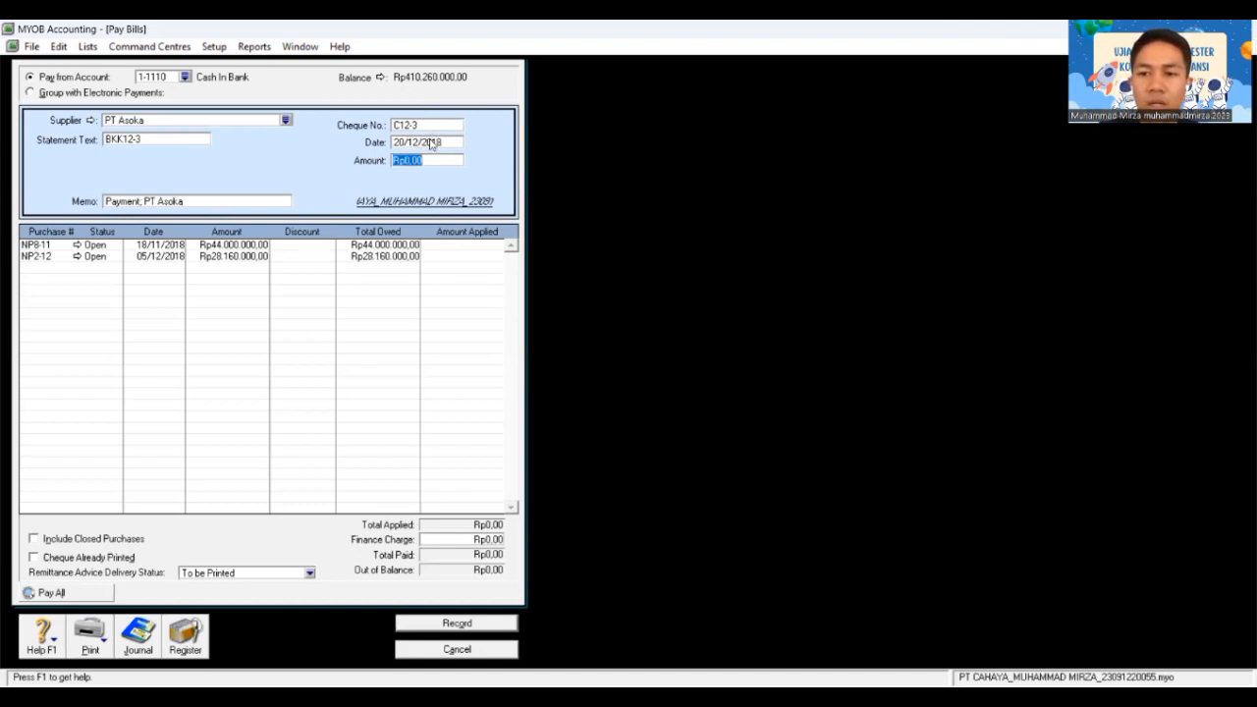
{"action": "type", "text": "444"}
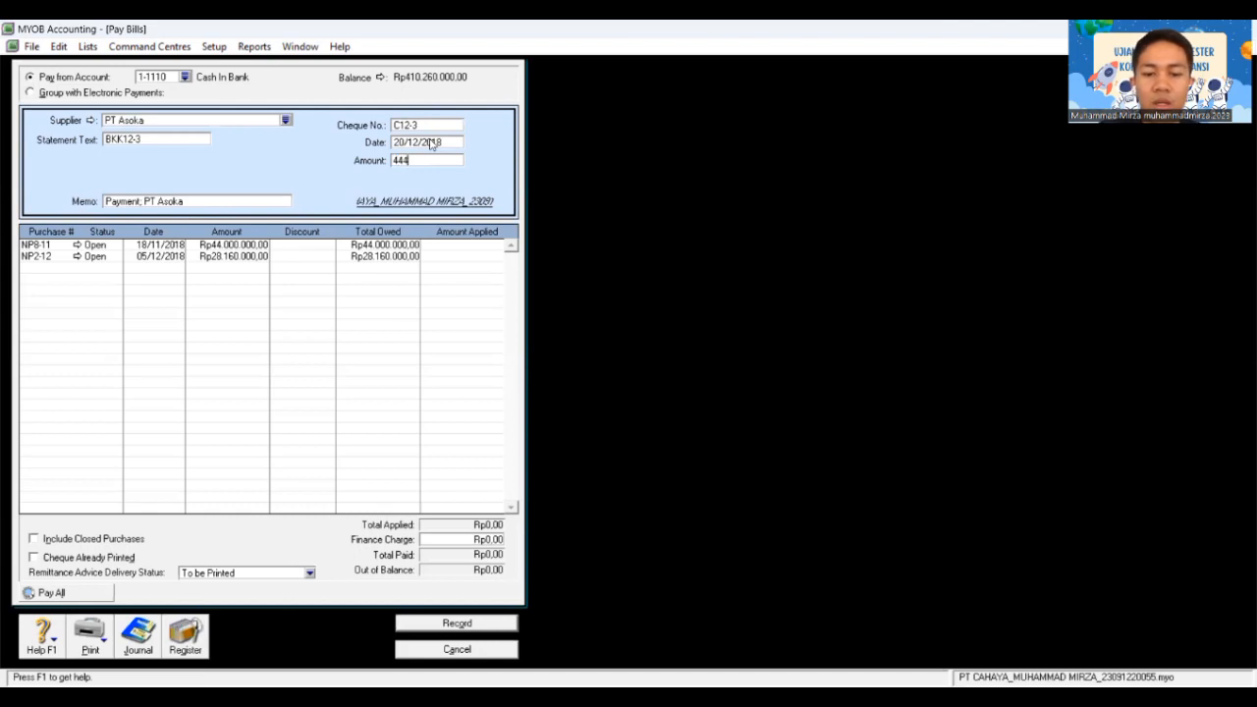
{"action": "type", "text": "40"}
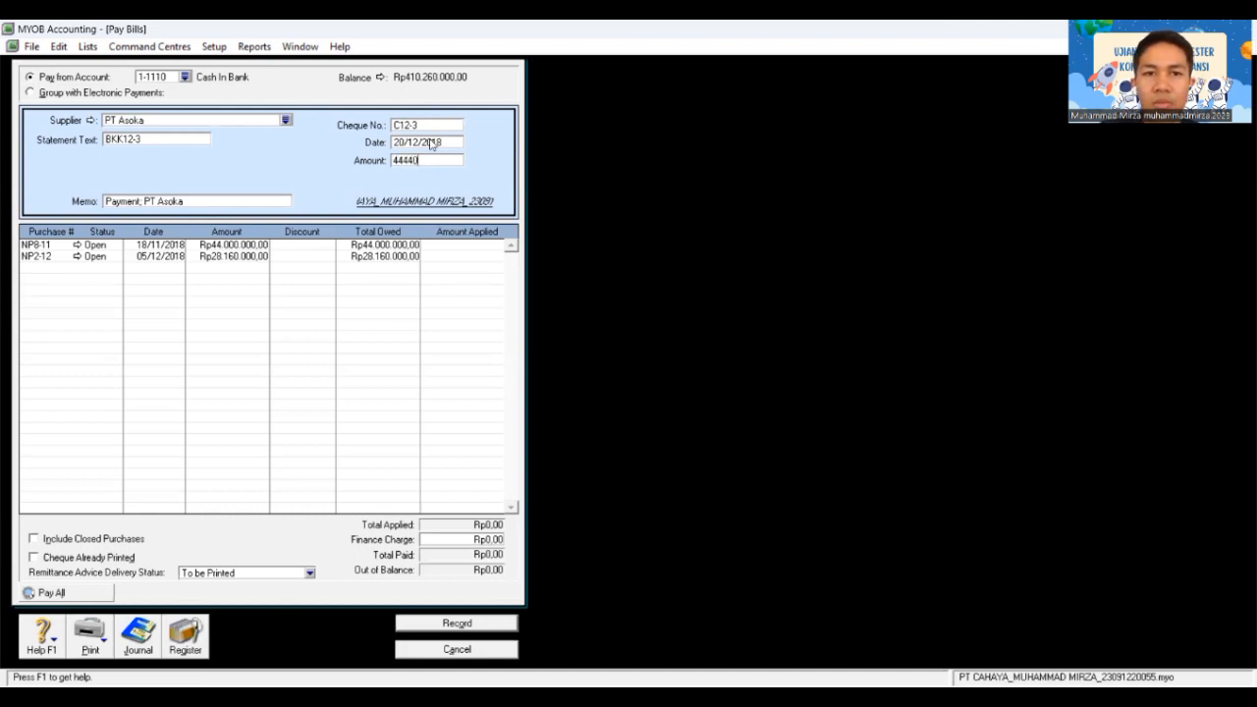
{"action": "type", "text": "000"}
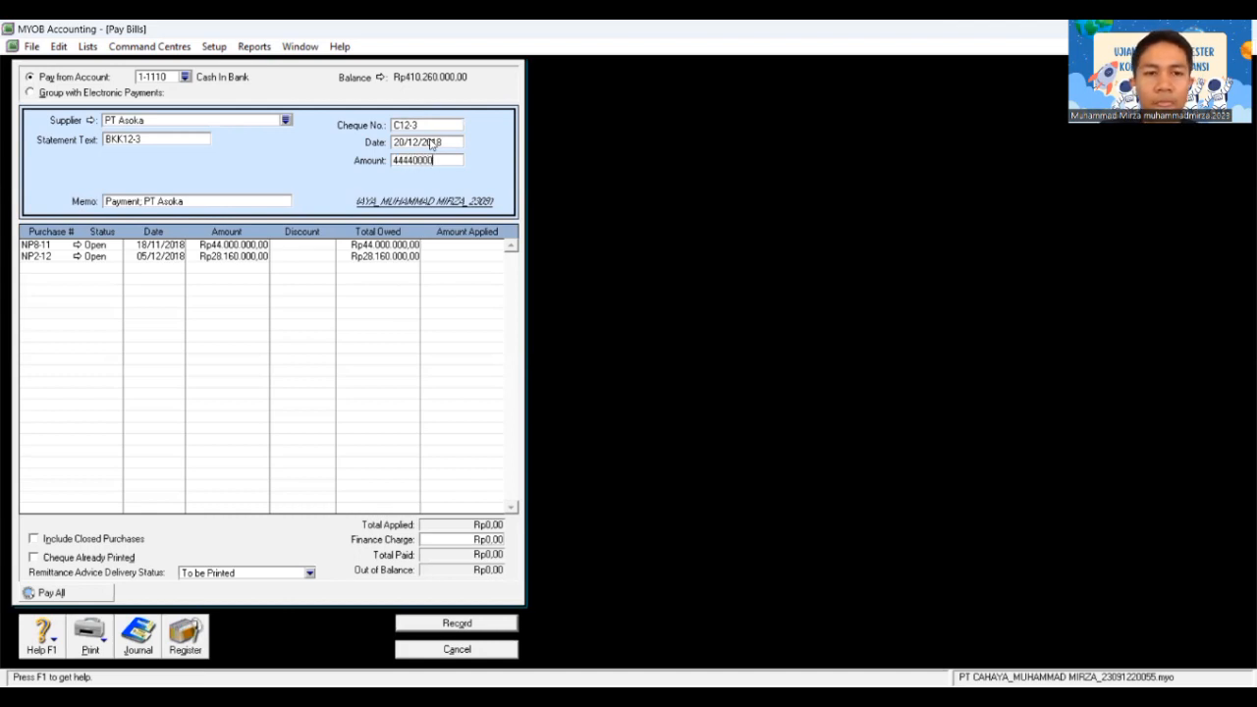
{"action": "key", "text": "Tab"}
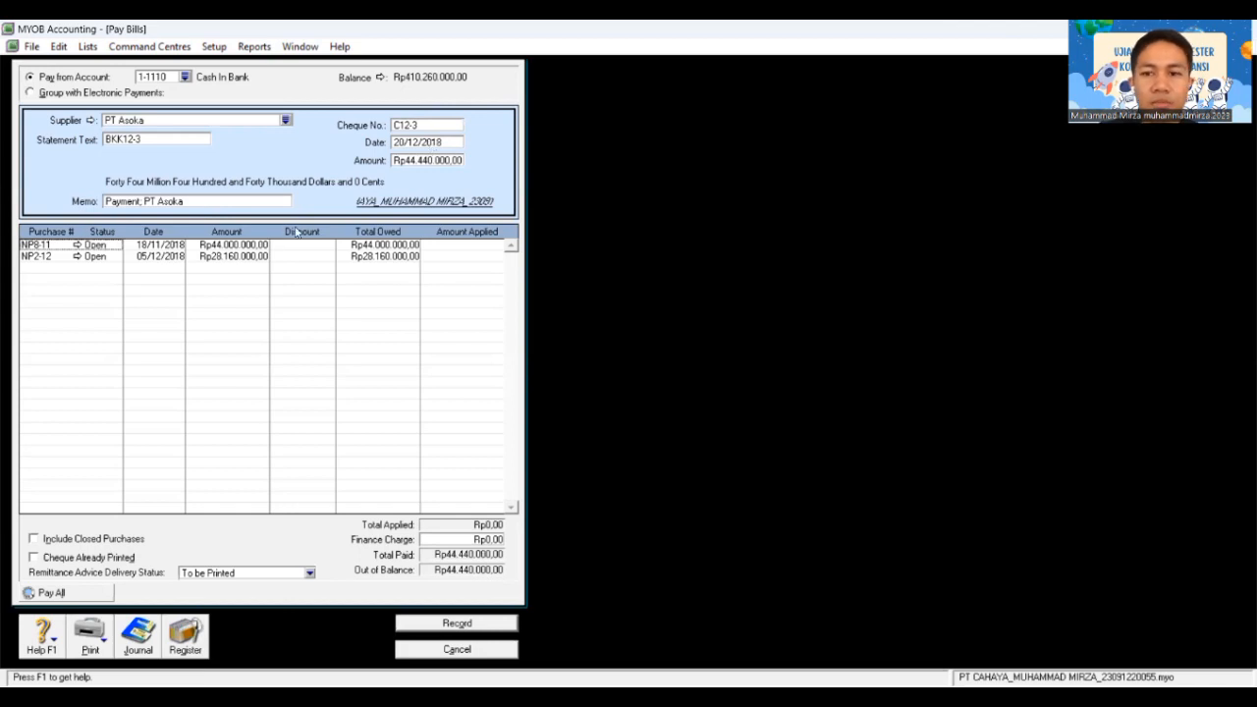
{"action": "key", "text": "Tab"}
{"action": "key", "text": "Tab"}
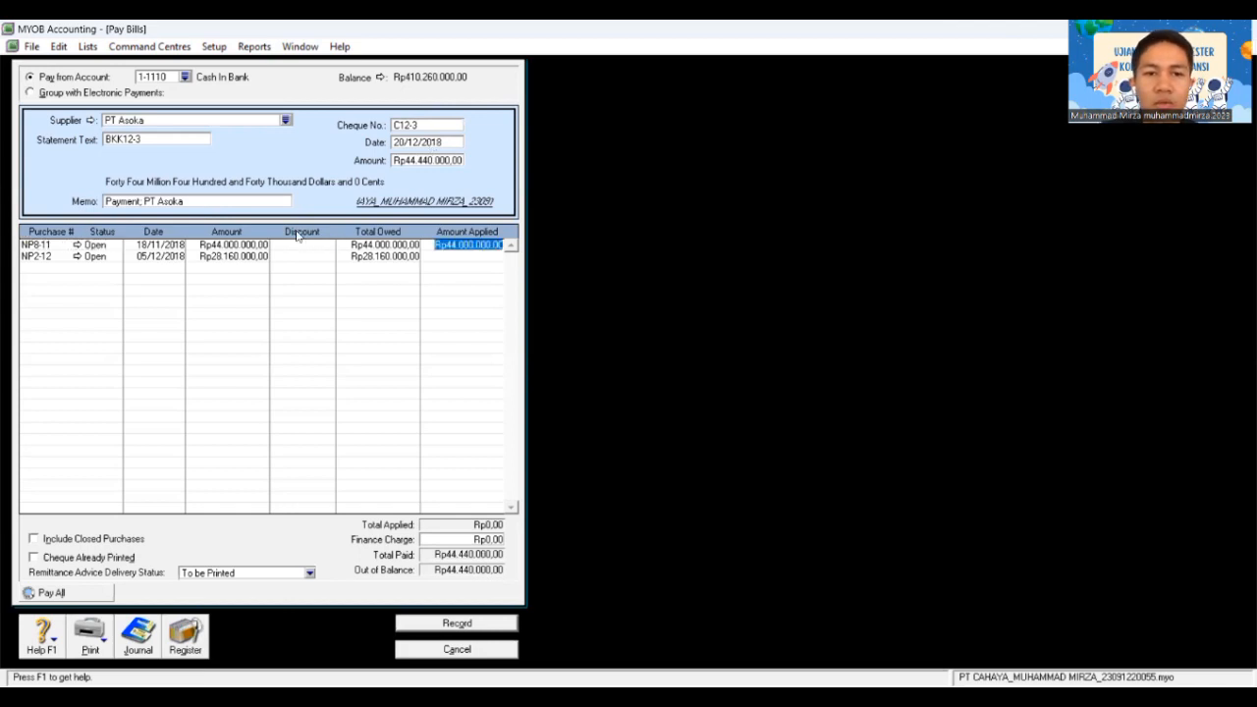
{"action": "key", "text": "Tab"}
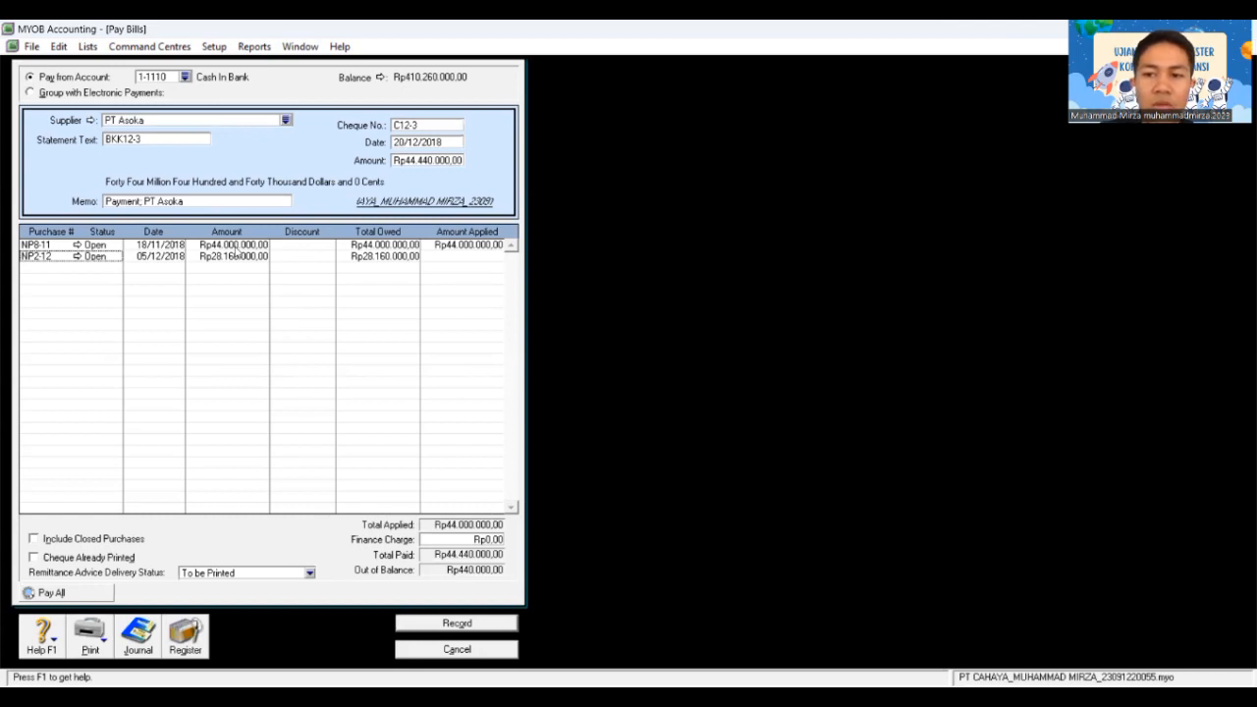
{"action": "left_click", "coordinate": [481, 541]}
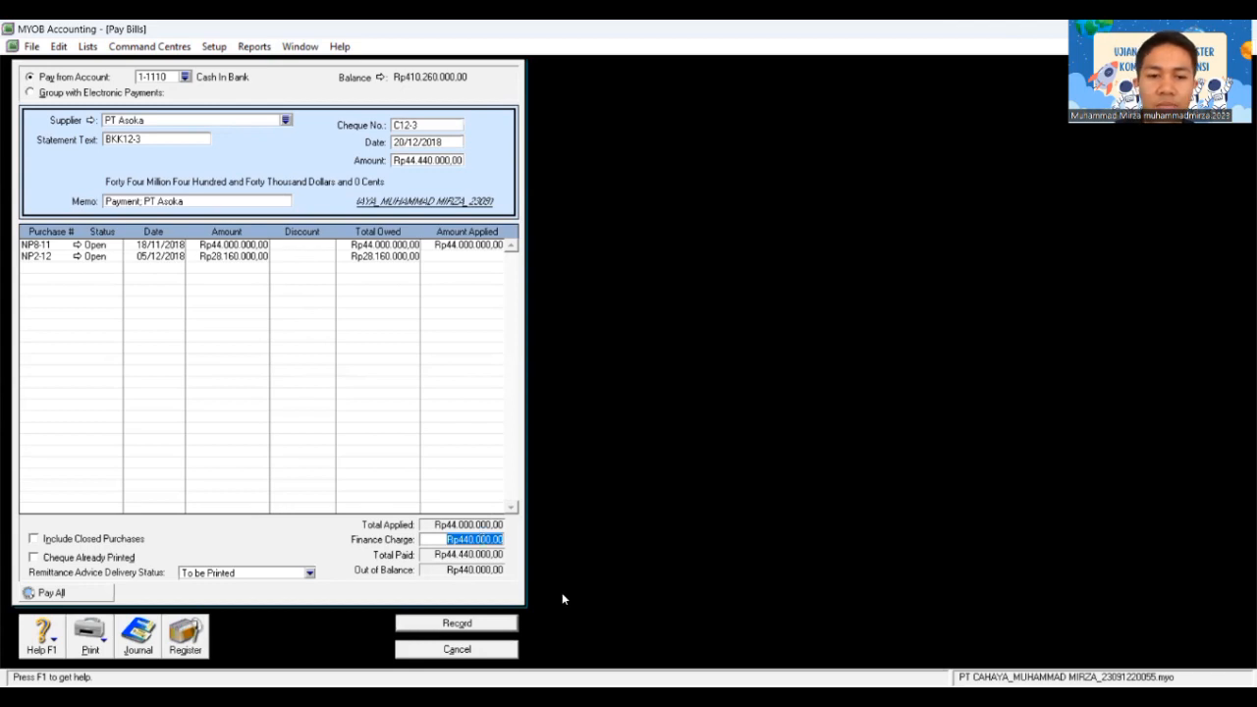
{"action": "key", "text": "Tab"}
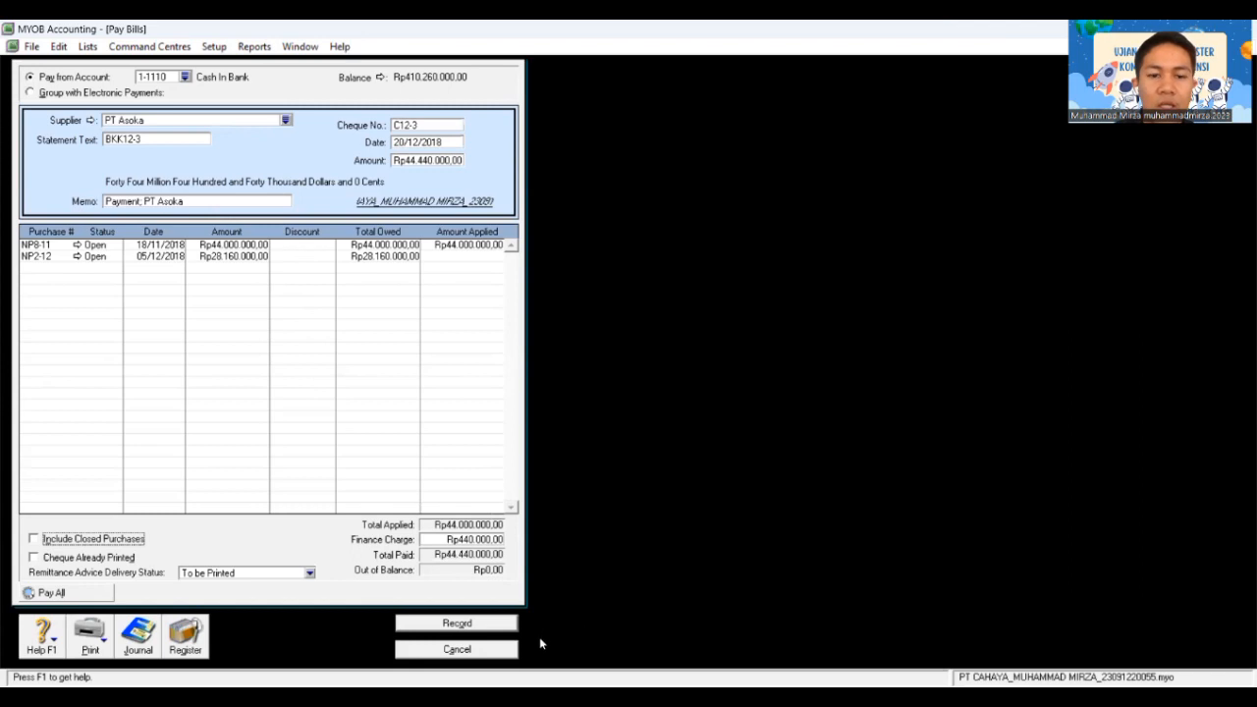
Step: Record the PT Asoka bill payment and start a new sales invoice via Enter Sales
{"action": "left_click", "coordinate": [480, 623]}
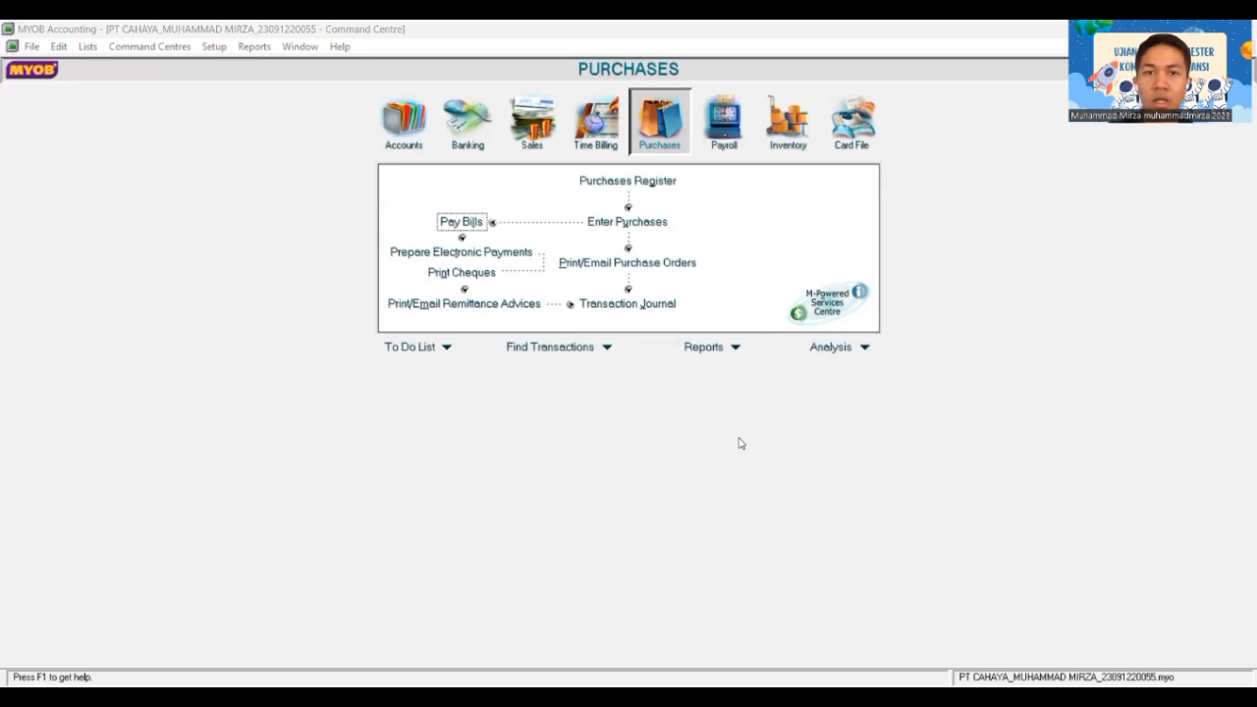
{"action": "left_click", "coordinate": [539, 144]}
{"action": "left_click", "coordinate": [626, 222]}
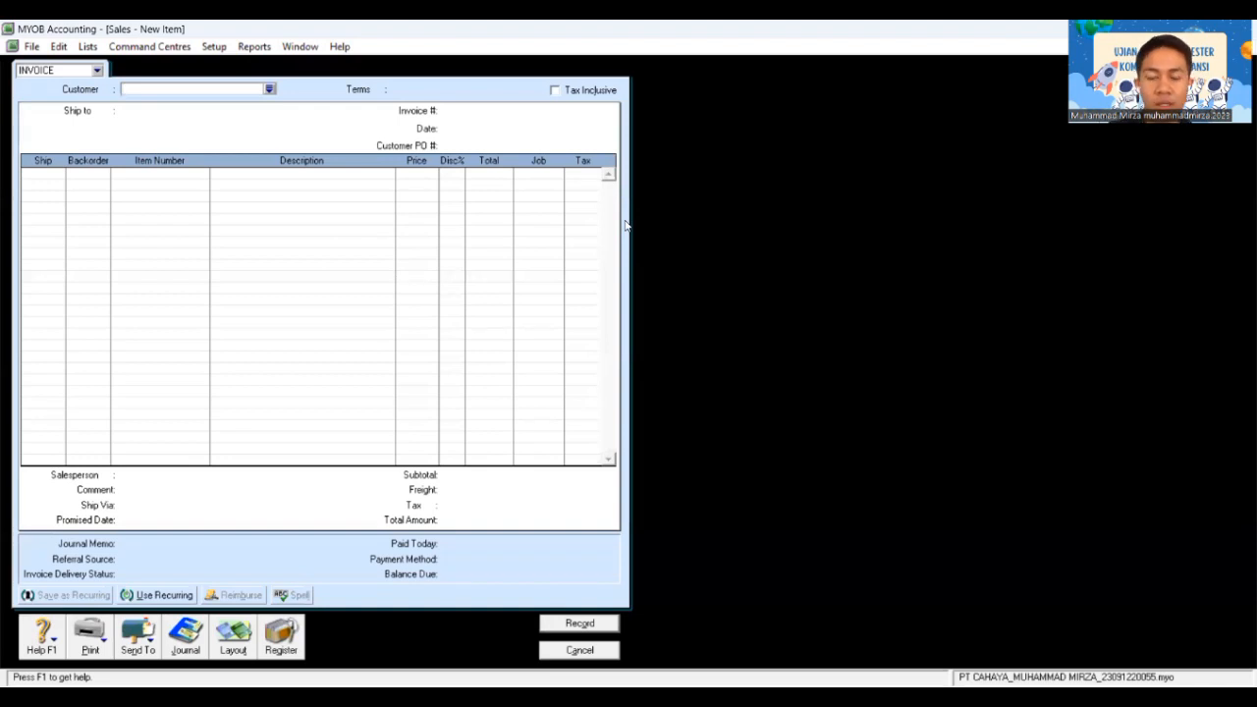
Step: Fill the invoice header: customer Toko Dhira, invoice FPJ12-4, date 20/12/2018, customer PO 0110
{"action": "left_click", "coordinate": [269, 89]}
{"action": "left_click", "coordinate": [499, 318]}
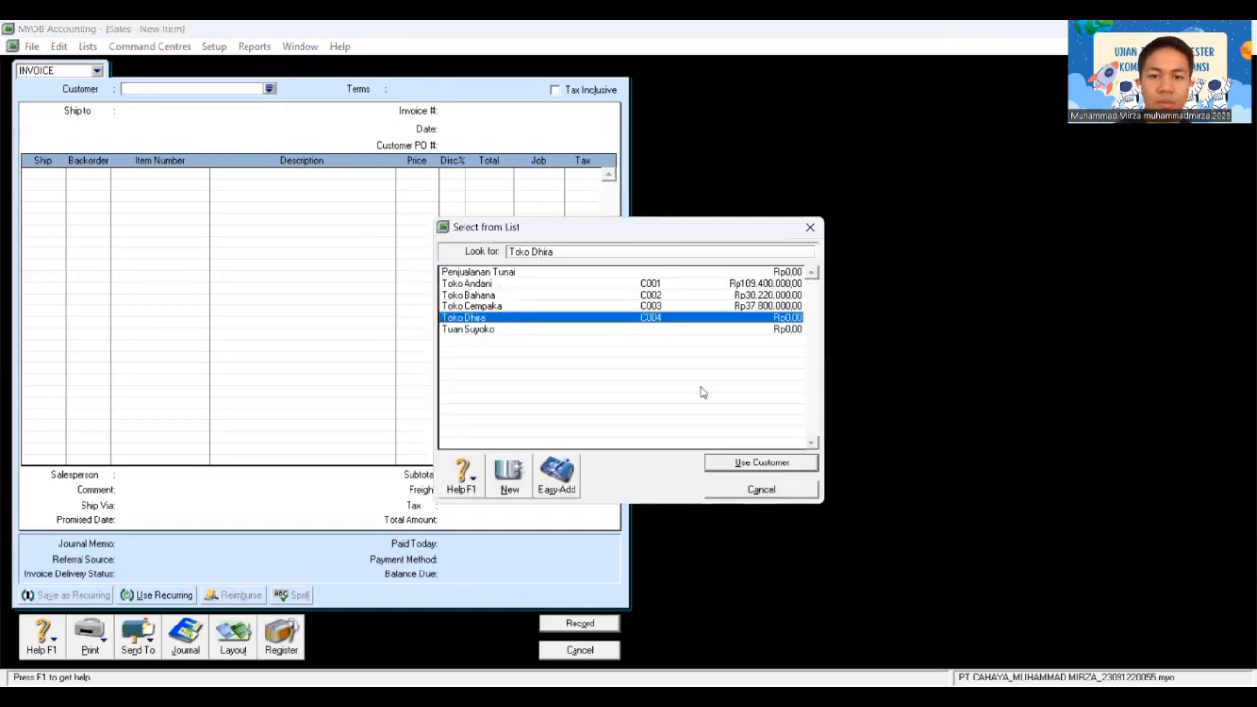
{"action": "left_click", "coordinate": [756, 462]}
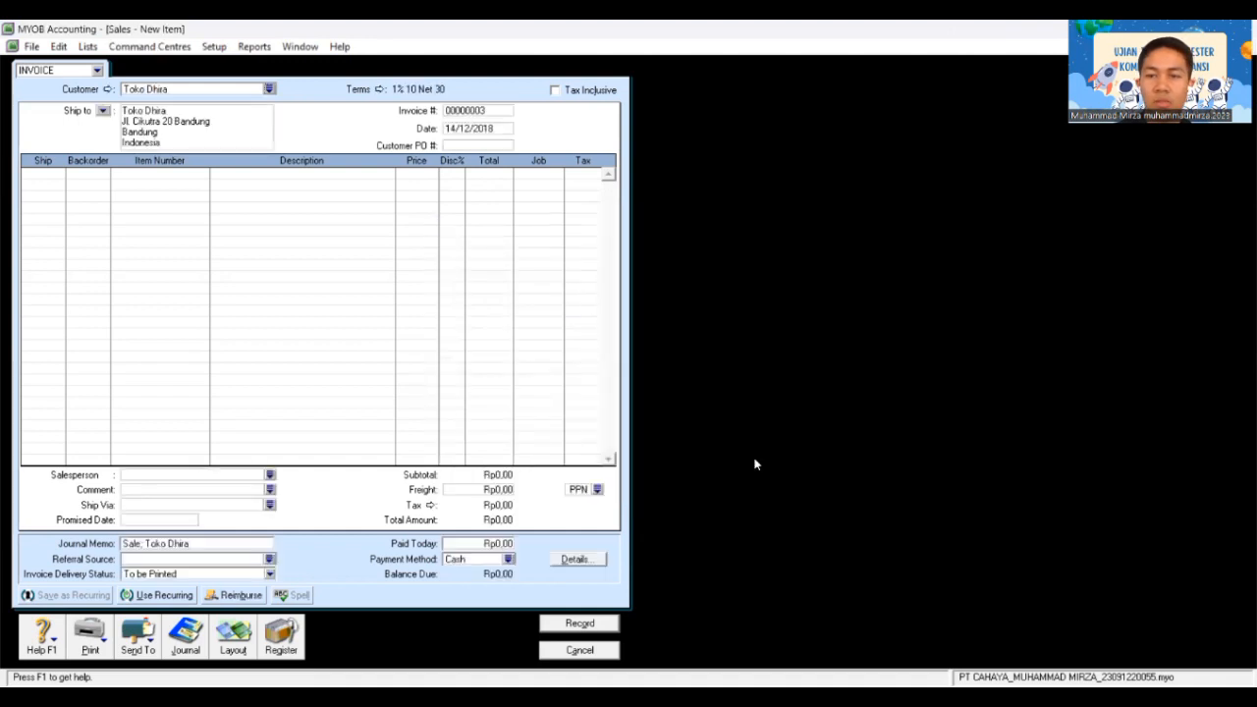
{"action": "left_click", "coordinate": [492, 113]}
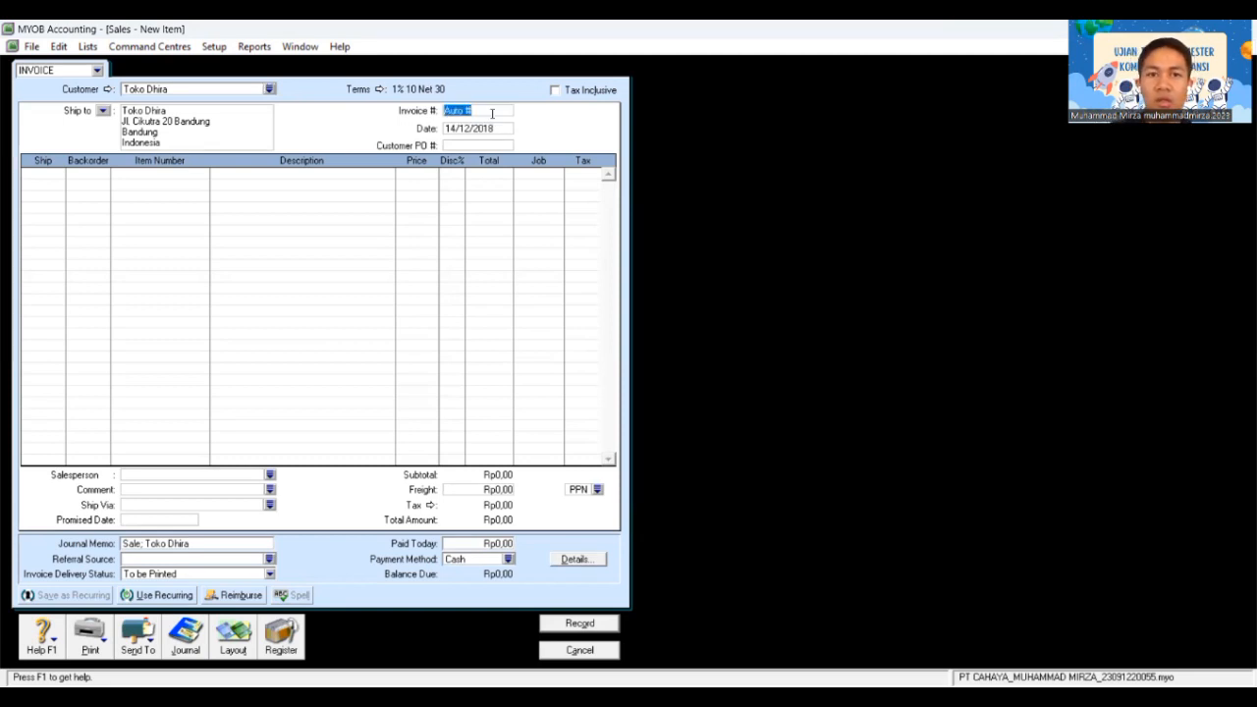
{"action": "type", "text": "F"}
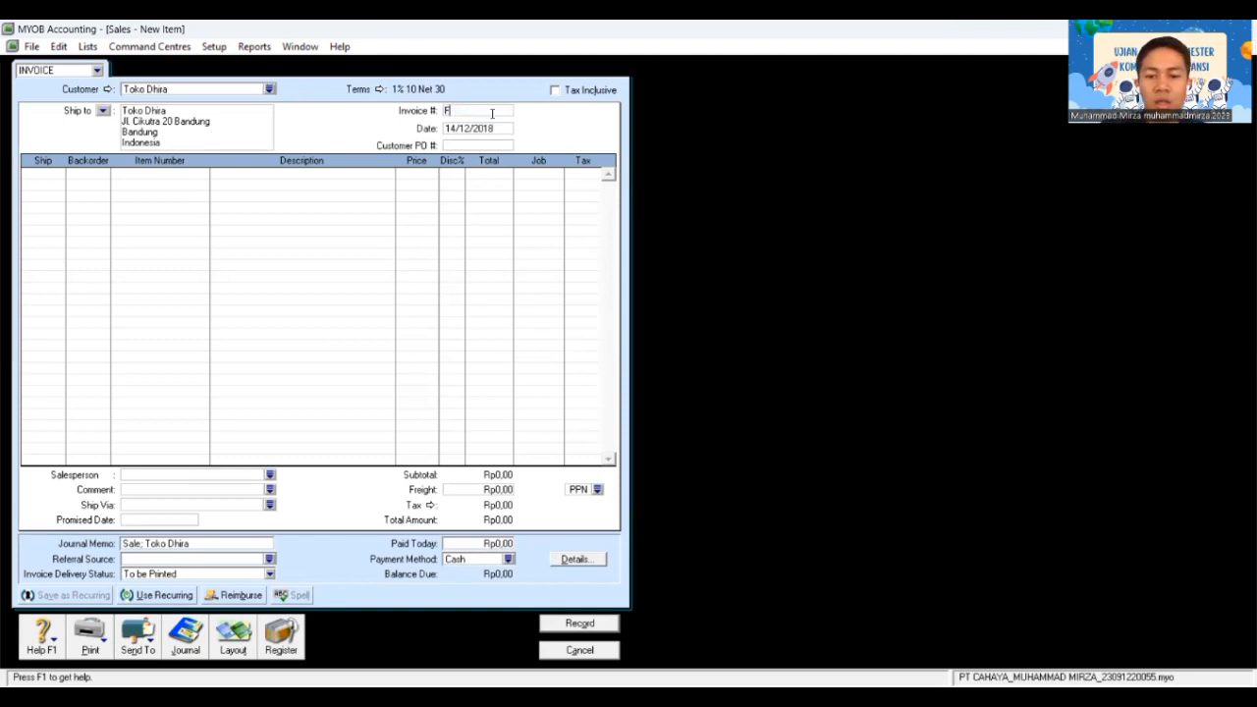
{"action": "type", "text": "PJ12-4"}
{"action": "key", "text": "Tab"}
{"action": "type", "text": "20"}
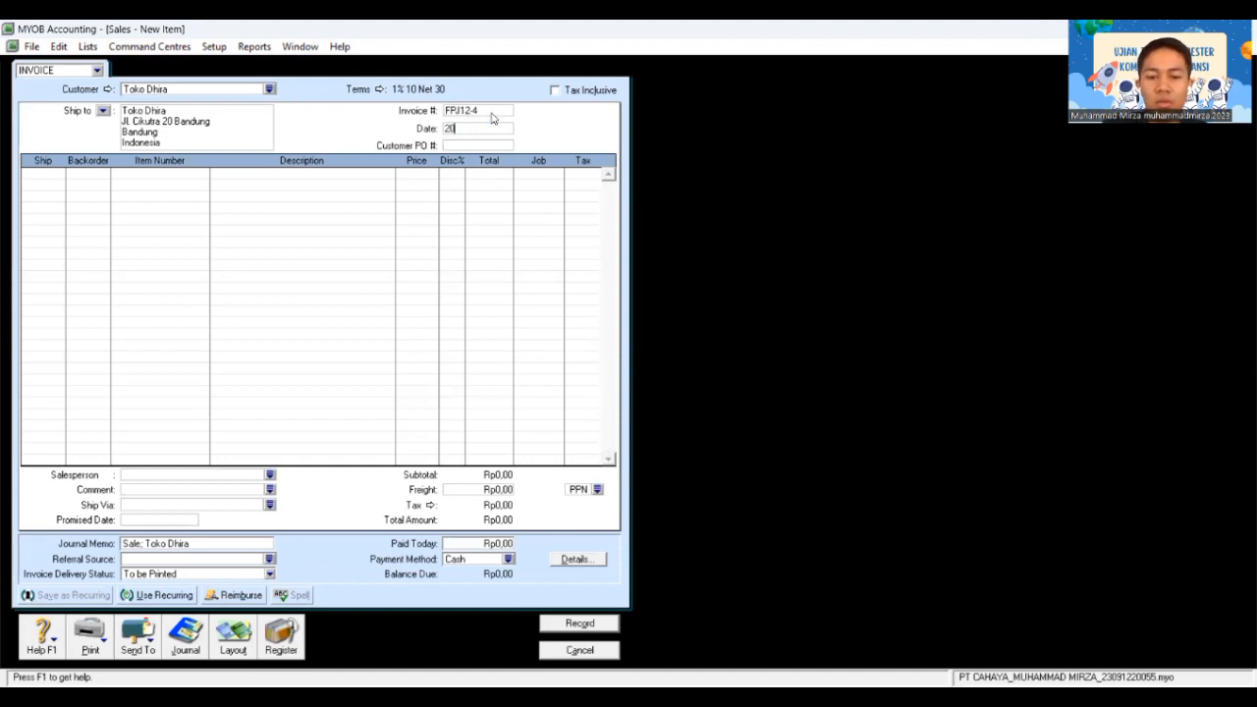
{"action": "type", "text": "/12/2018"}
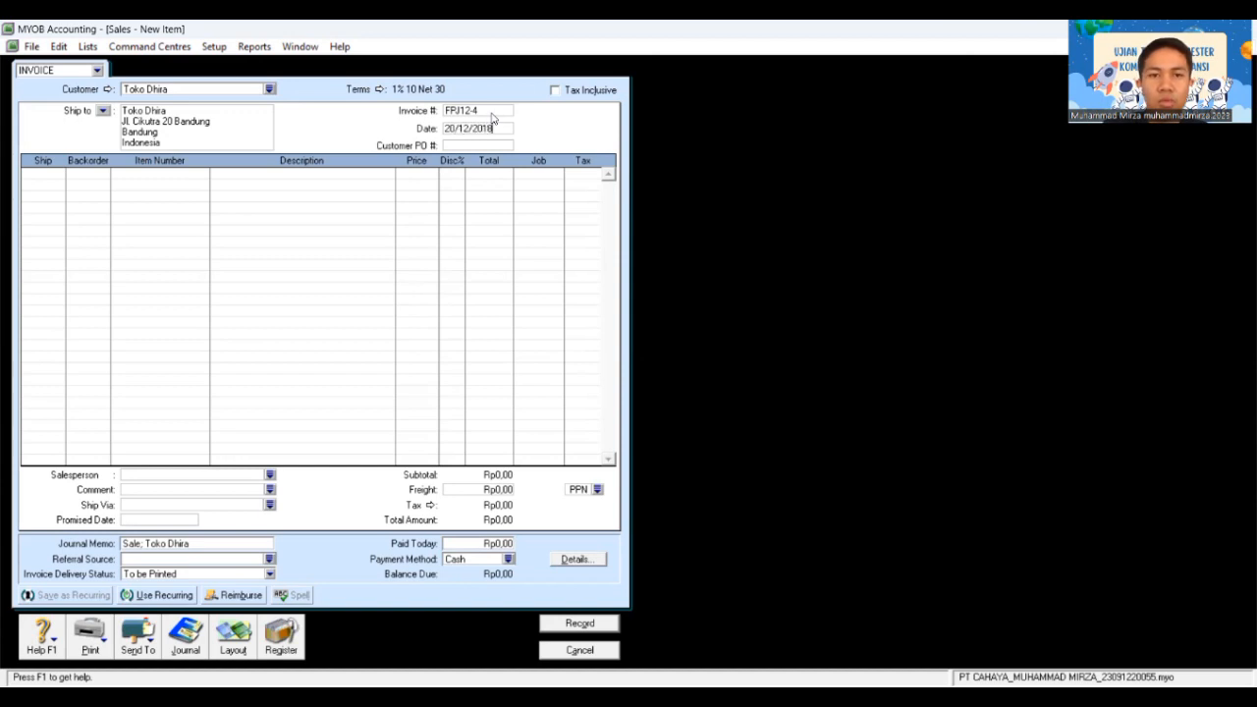
{"action": "key", "text": "Tab"}
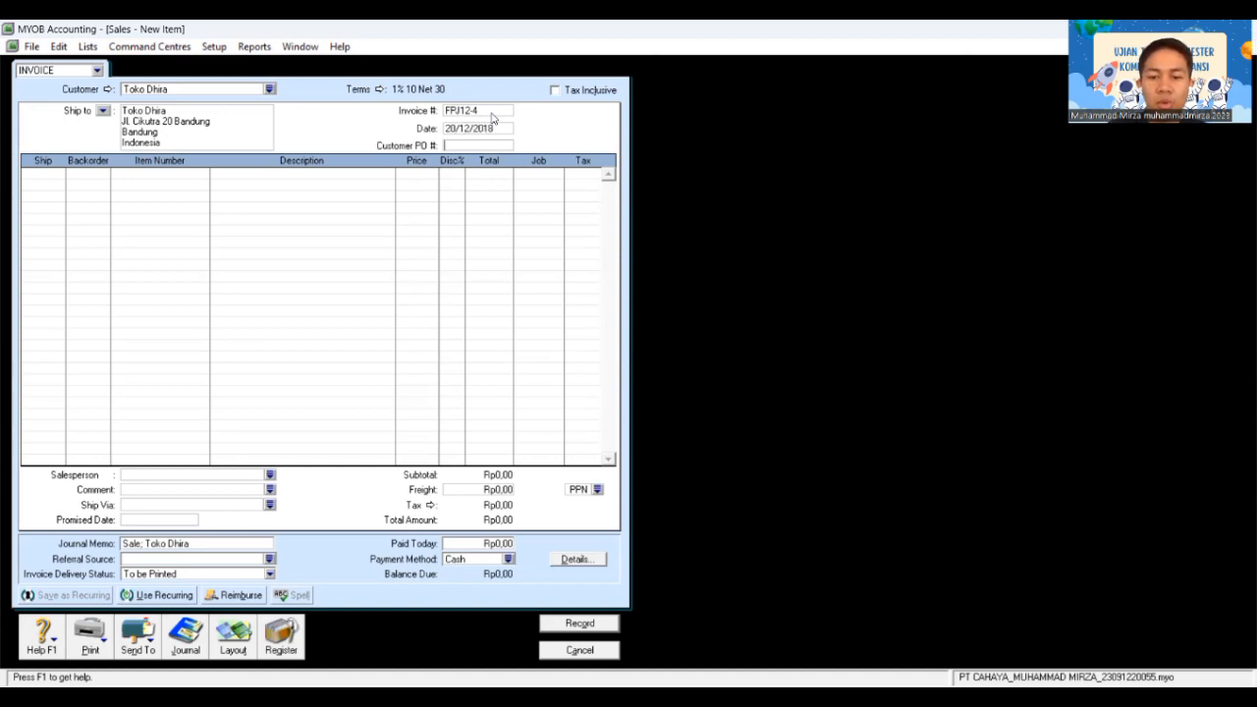
{"action": "type", "text": "0110"}
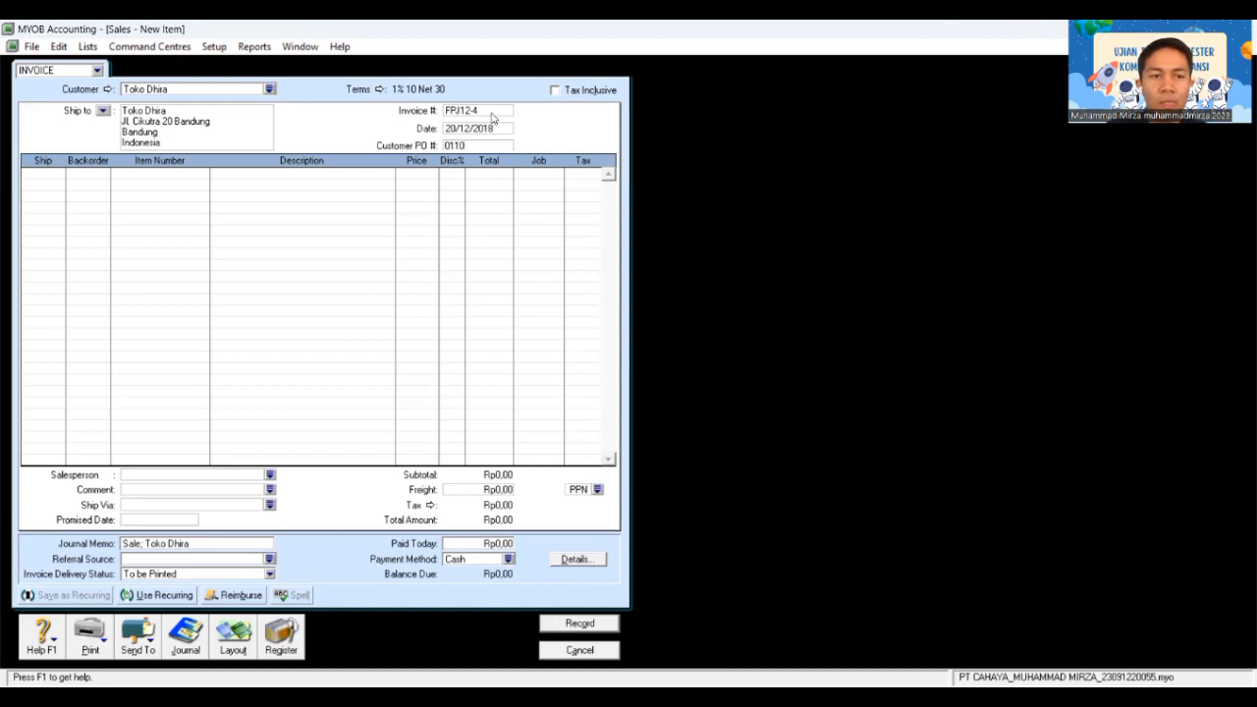
{"action": "key", "text": "Tab"}
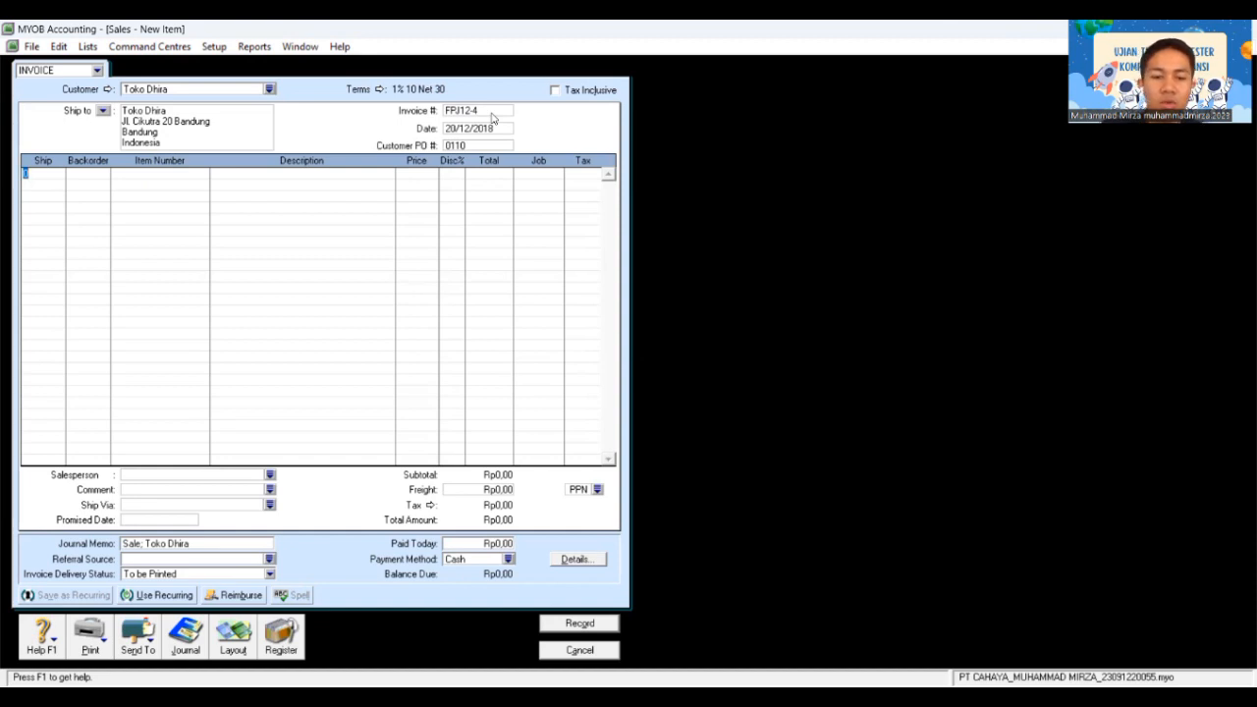
Step: Enter line 1: 15 units of AU-N06 Accu-Check at Rp1.600.000 each
{"action": "type", "text": "15"}
{"action": "key", "text": "Tab"}
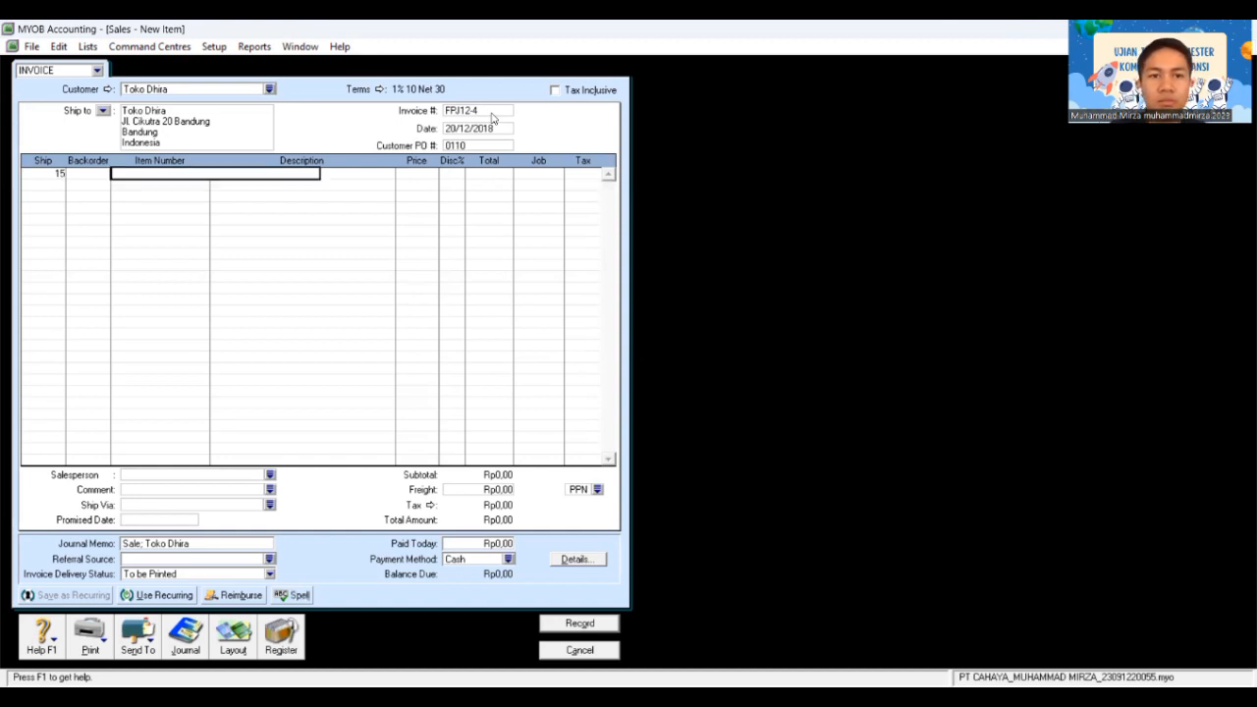
{"action": "key", "text": "Tab"}
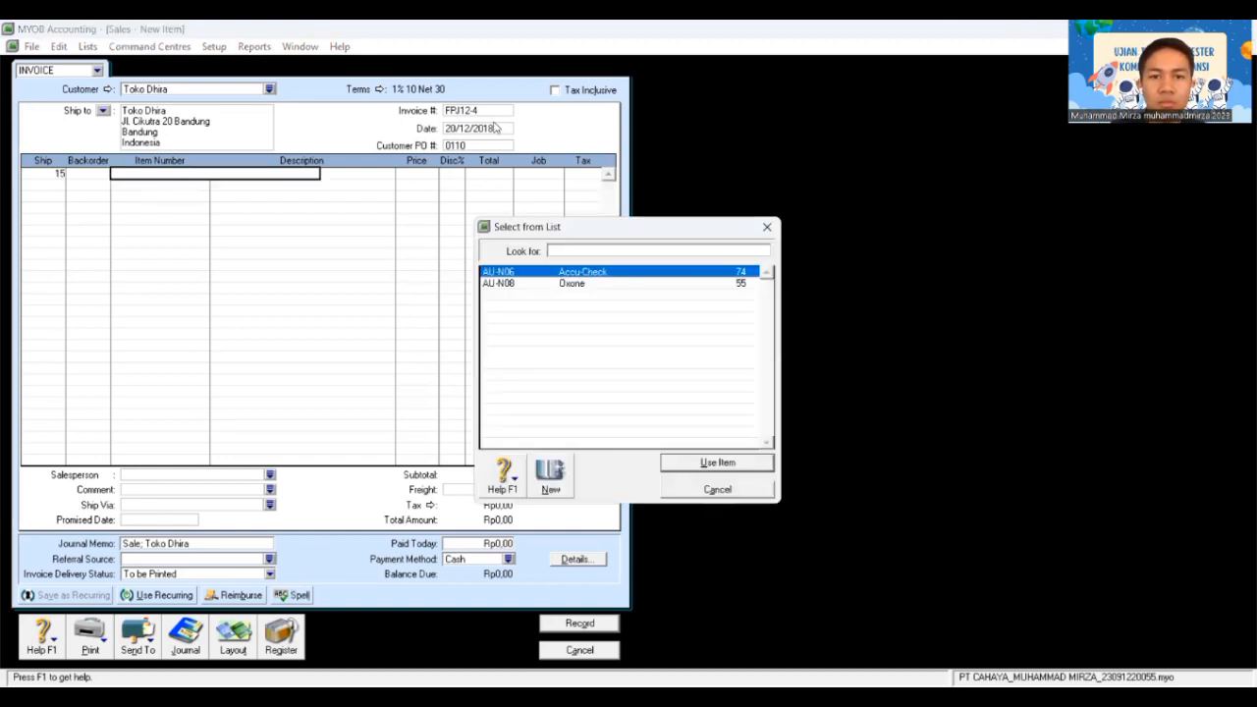
{"action": "left_click", "coordinate": [725, 464]}
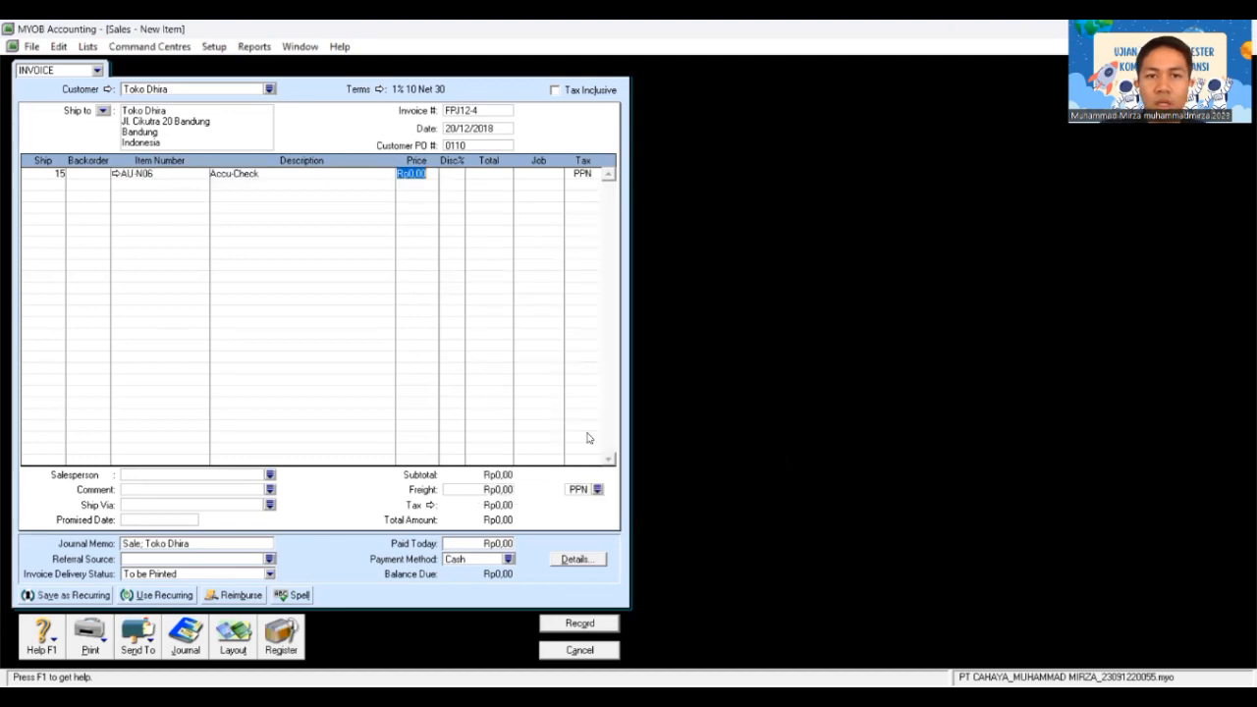
{"action": "type", "text": "1600"}
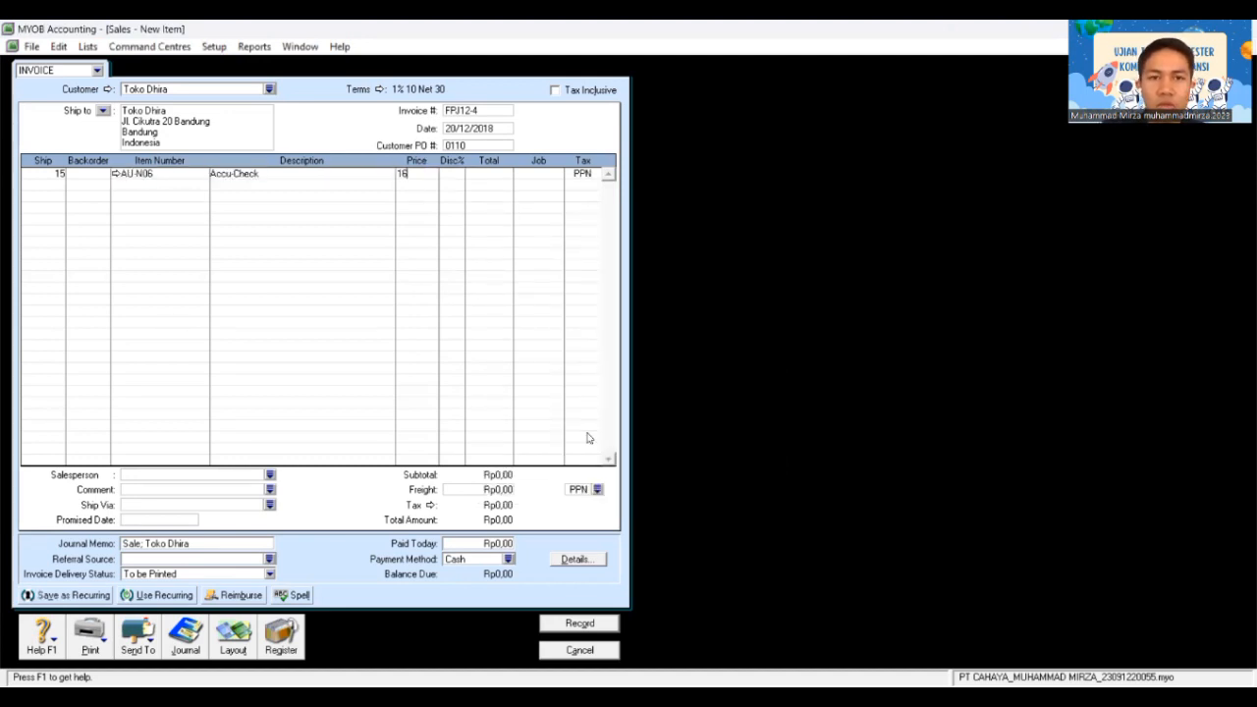
{"action": "type", "text": "00"}
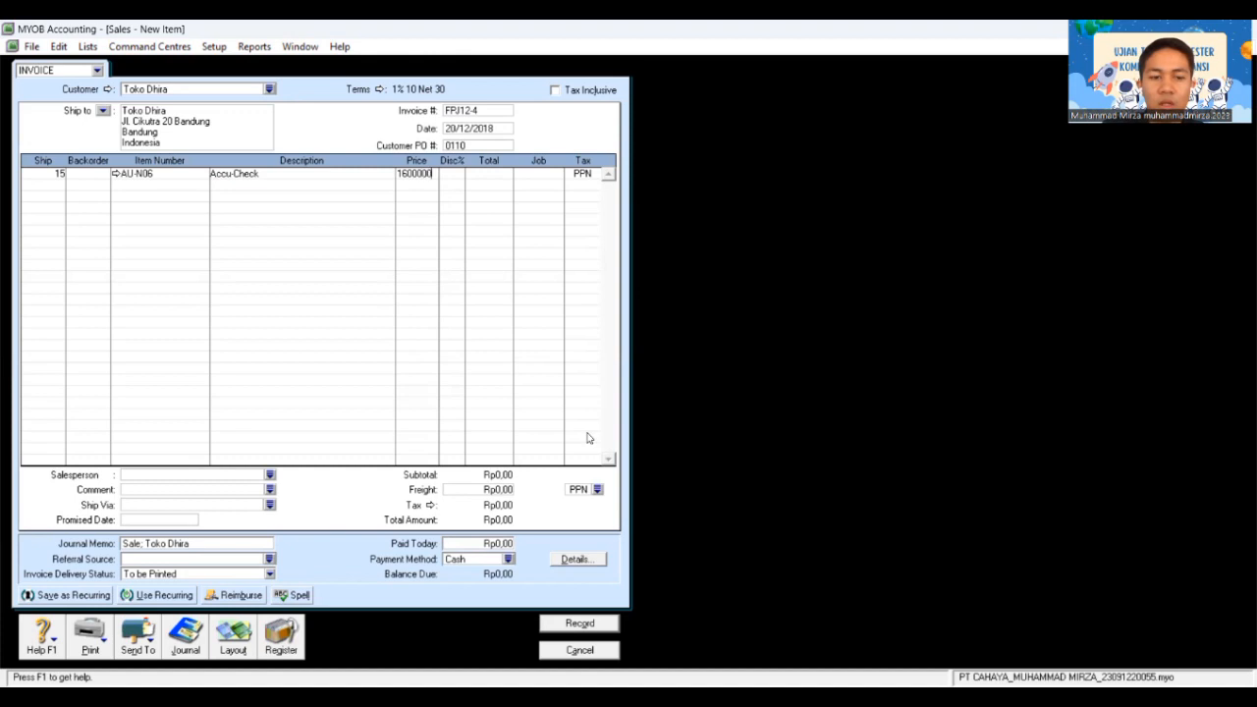
{"action": "key", "text": "Tab"}
{"action": "key", "text": "Tab"}
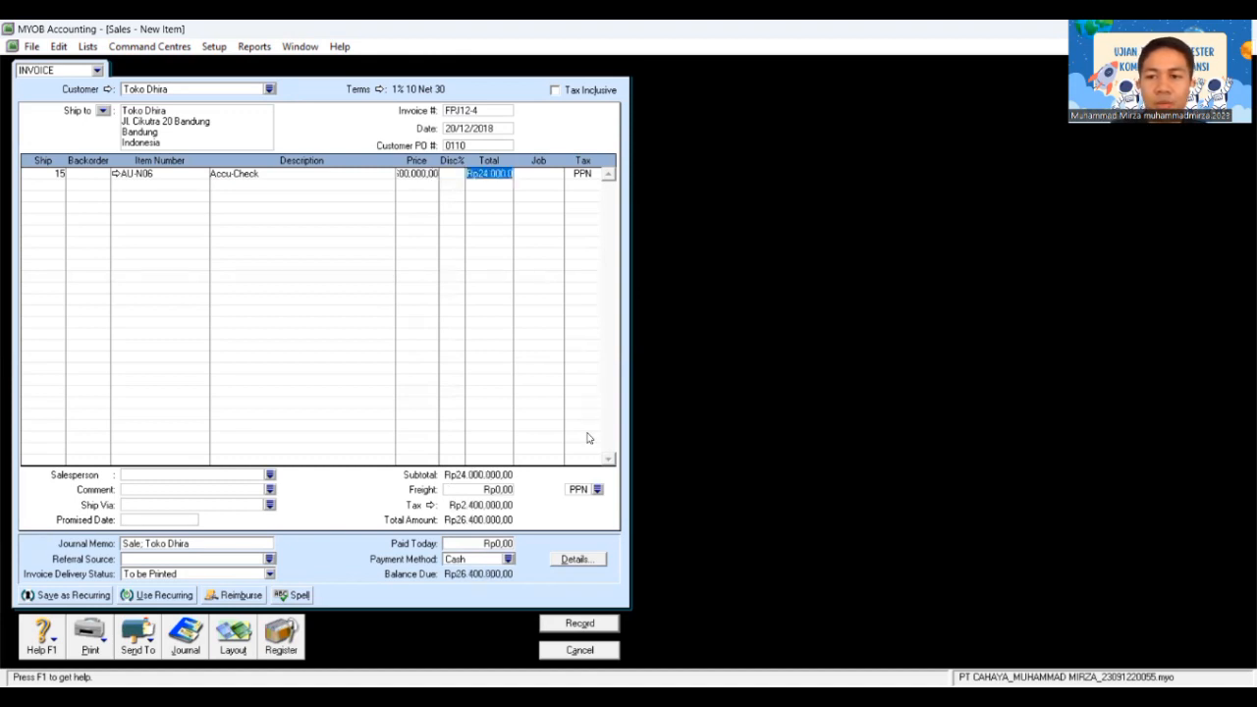
{"action": "key", "text": "Tab"}
{"action": "key", "text": "Tab"}
{"action": "key", "text": "Tab"}
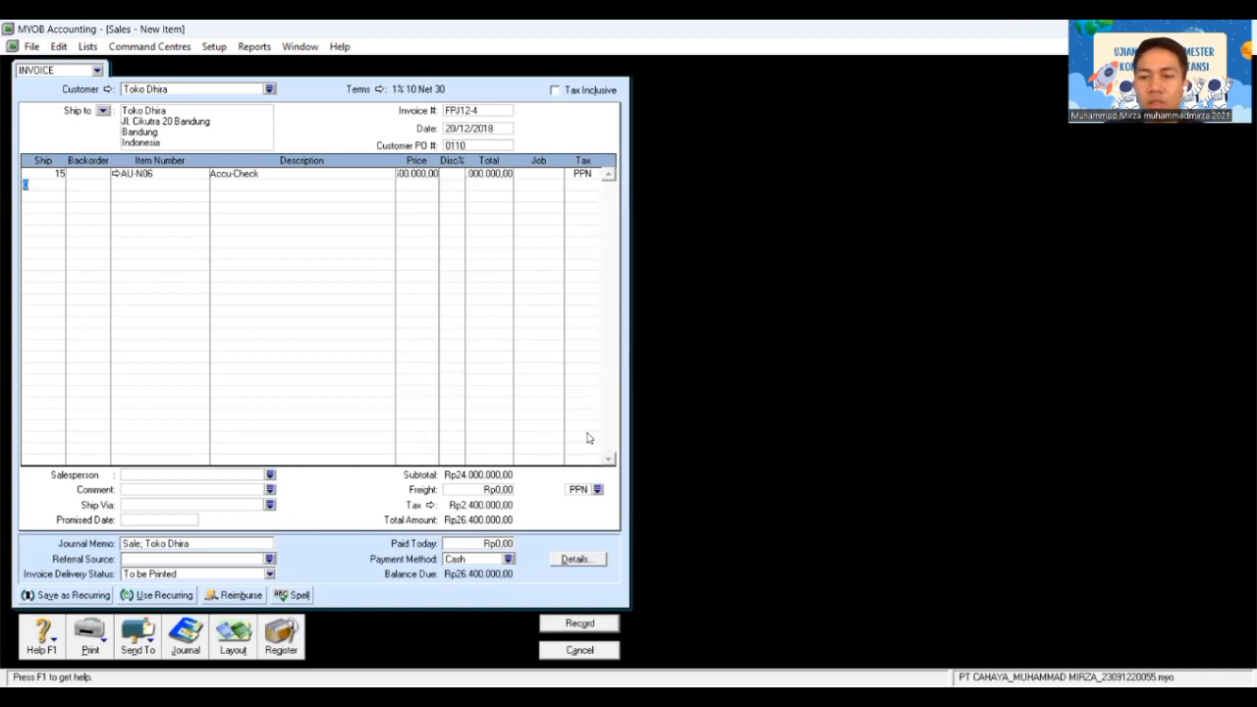
Step: Enter line 2: 10 units of AU-N08 Oxone at Rp1.800.000 each
{"action": "type", "text": "10"}
{"action": "key", "text": "Tab"}
{"action": "key", "text": "Tab"}
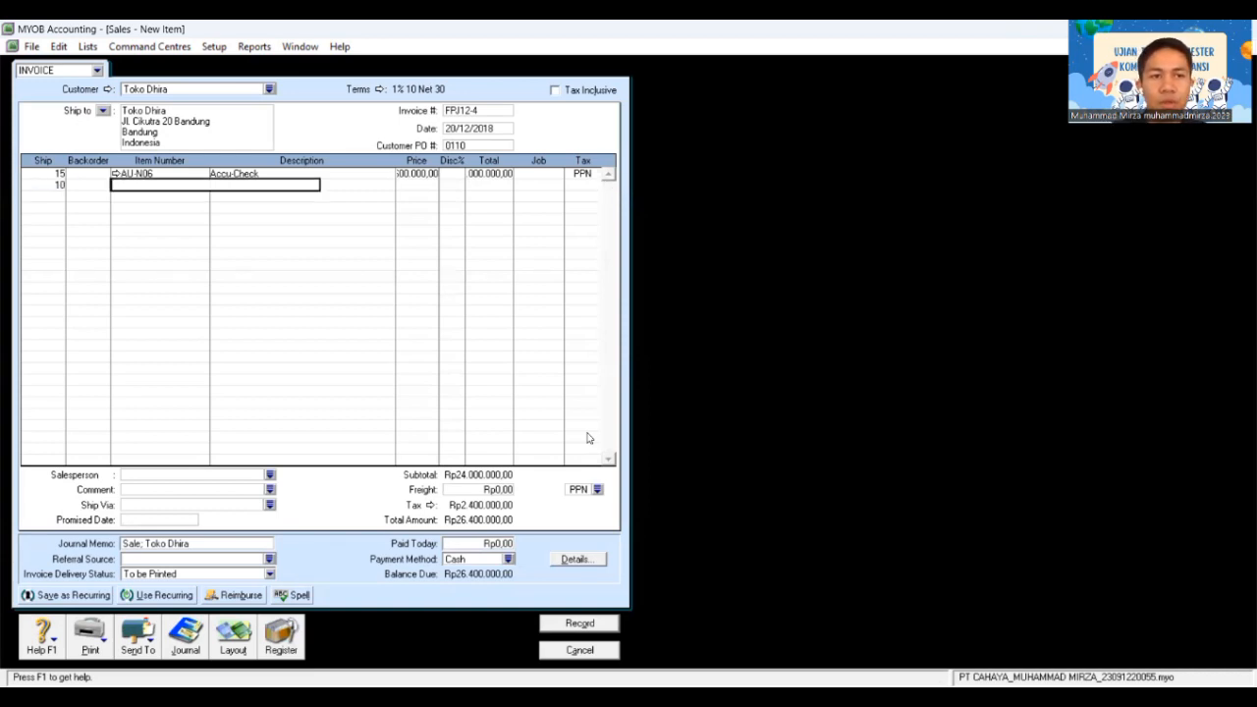
{"action": "key", "text": "Tab"}
{"action": "left_click", "coordinate": [586, 283]}
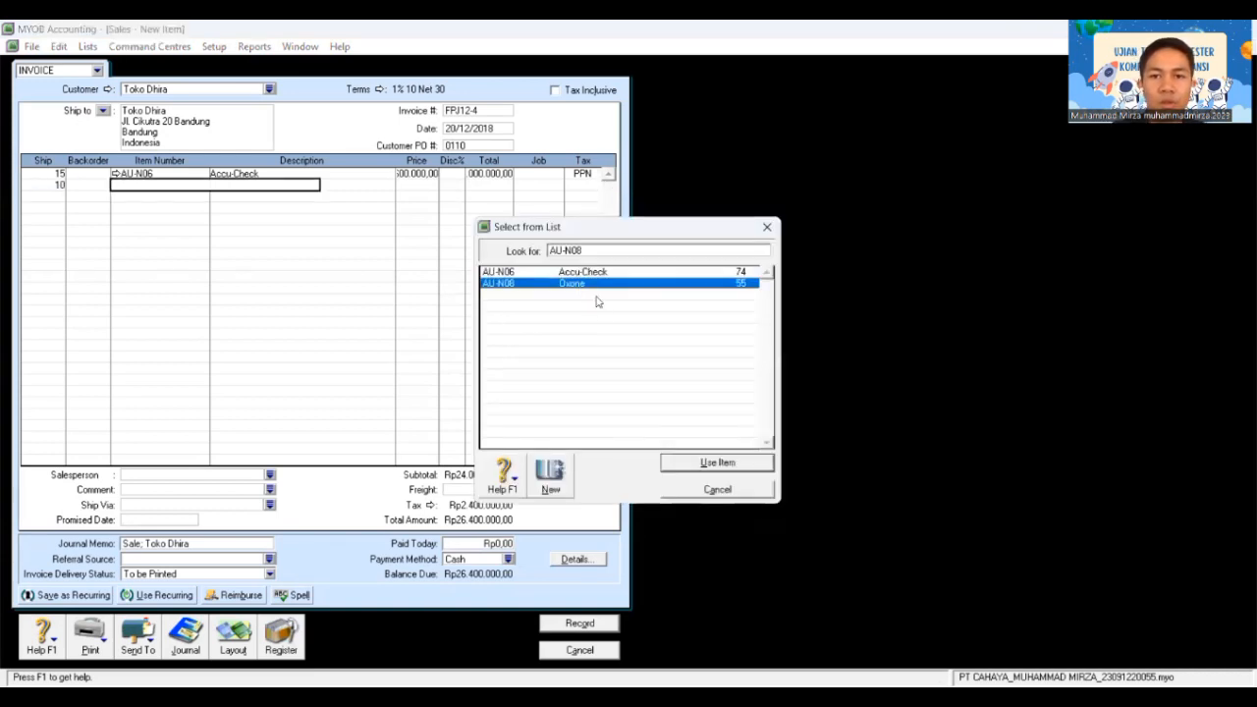
{"action": "left_click", "coordinate": [722, 462]}
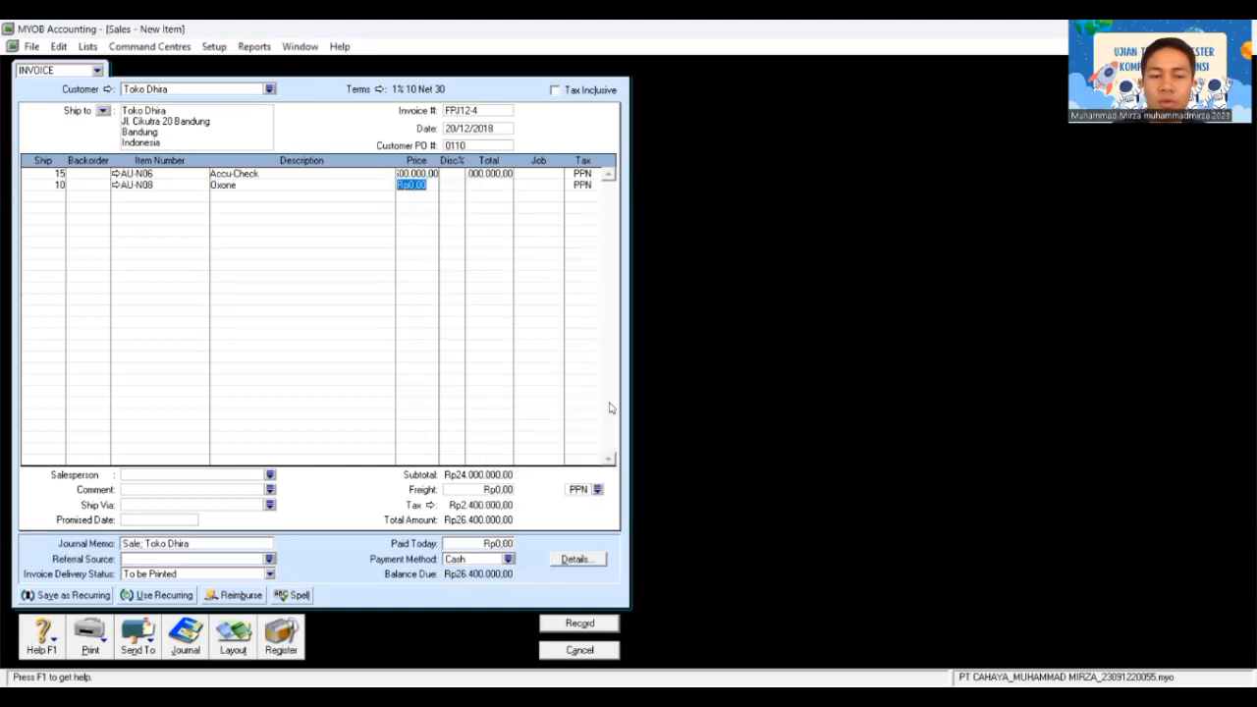
{"action": "type", "text": "18"}
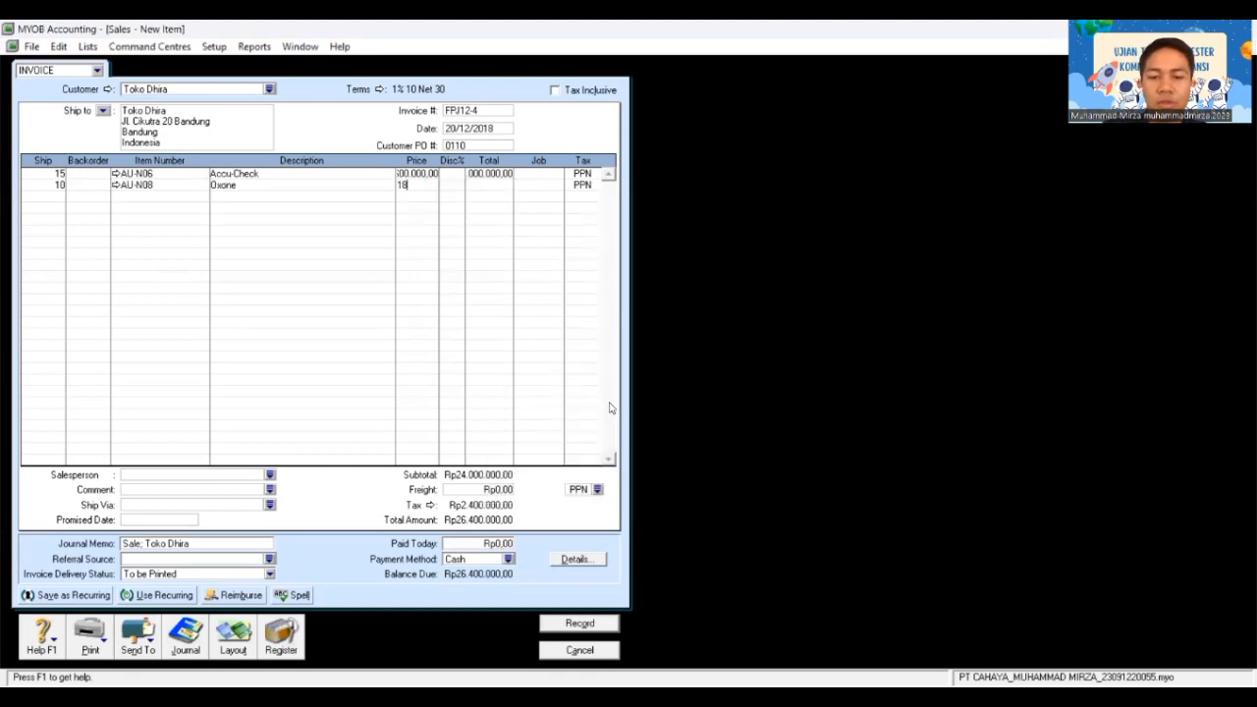
{"action": "type", "text": "00000"}
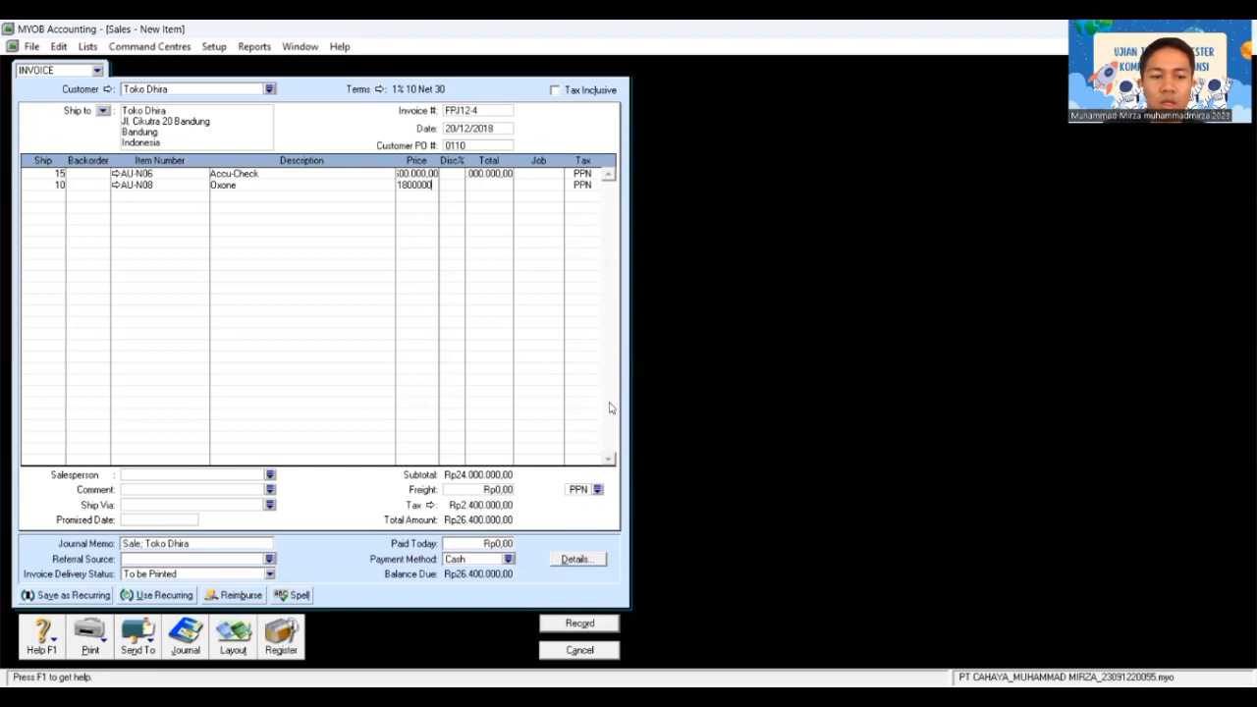
{"action": "key", "text": "Tab"}
{"action": "key", "text": "Tab"}
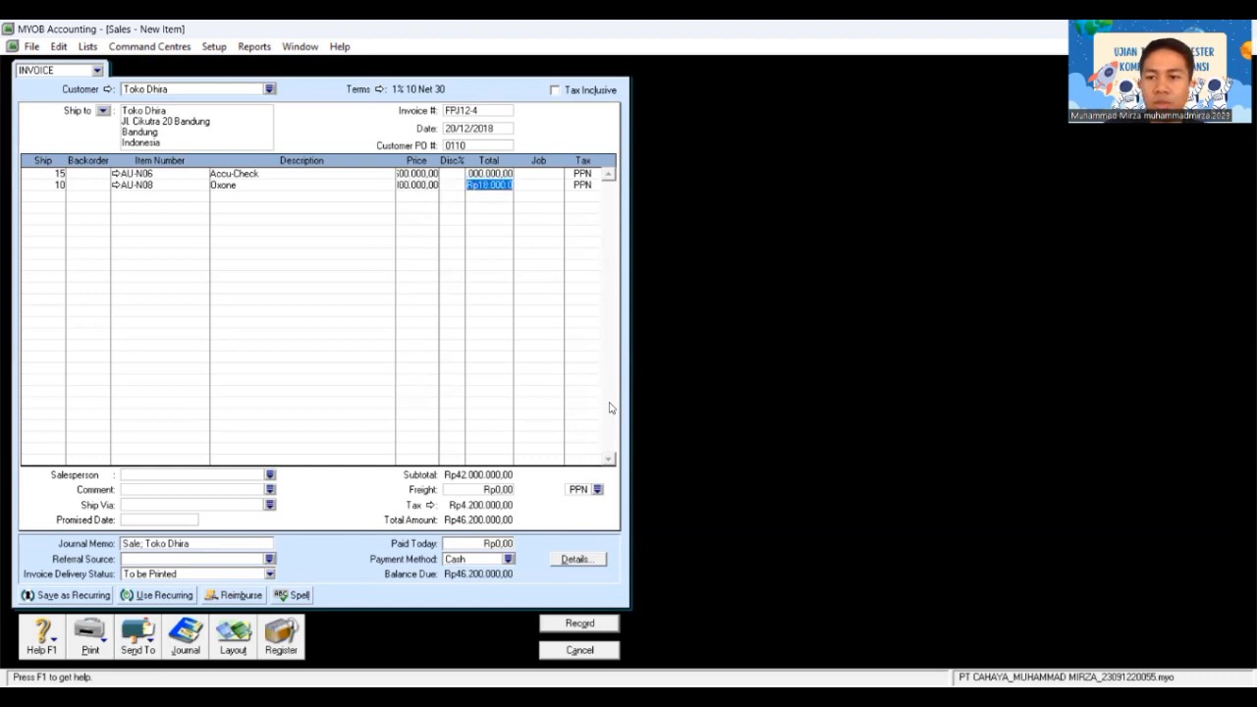
{"action": "key", "text": "Tab"}
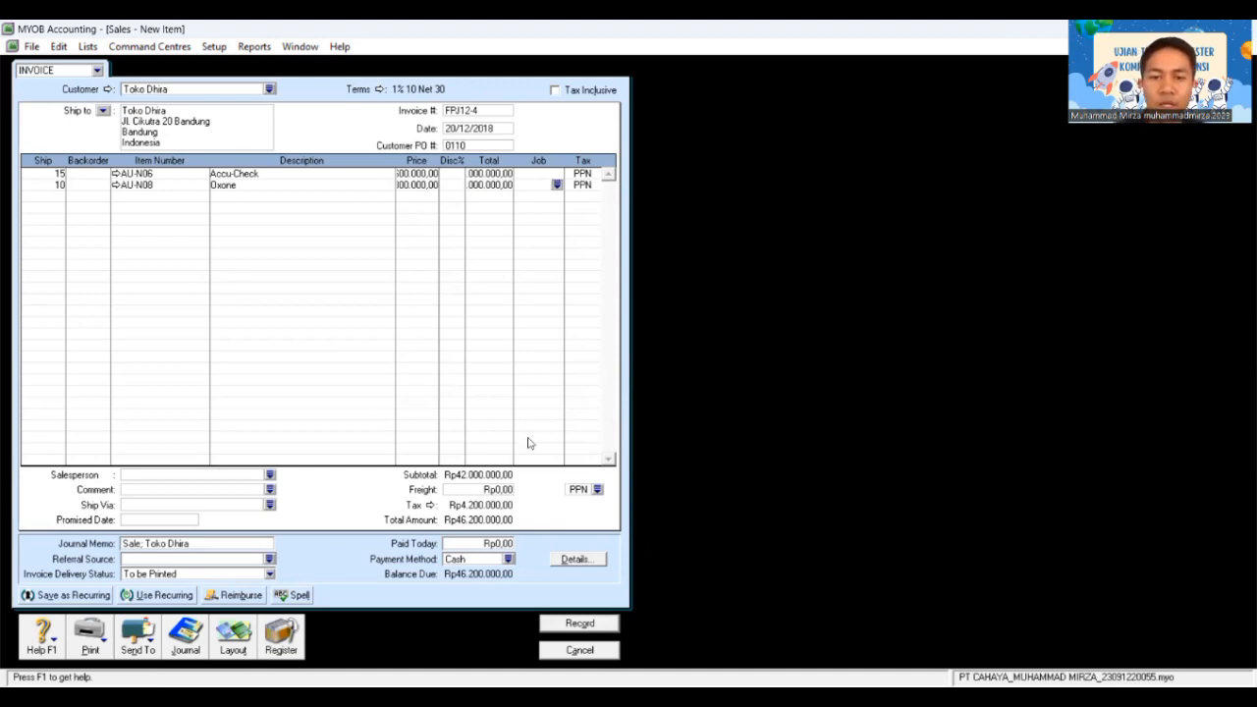
Step: Add Rp800.000 freight with tax code N-T and record invoice FPJ12-4
{"action": "left_click", "coordinate": [498, 489]}
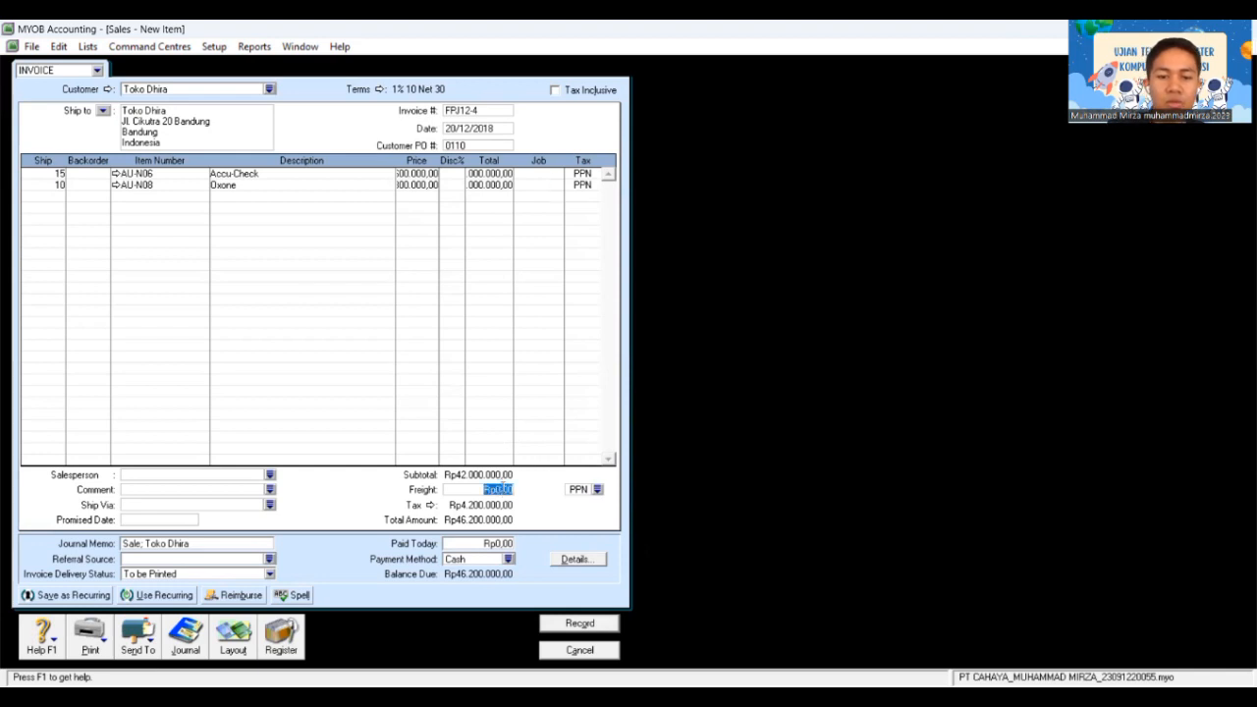
{"action": "key", "text": "BackSpace"}
{"action": "type", "text": "800."}
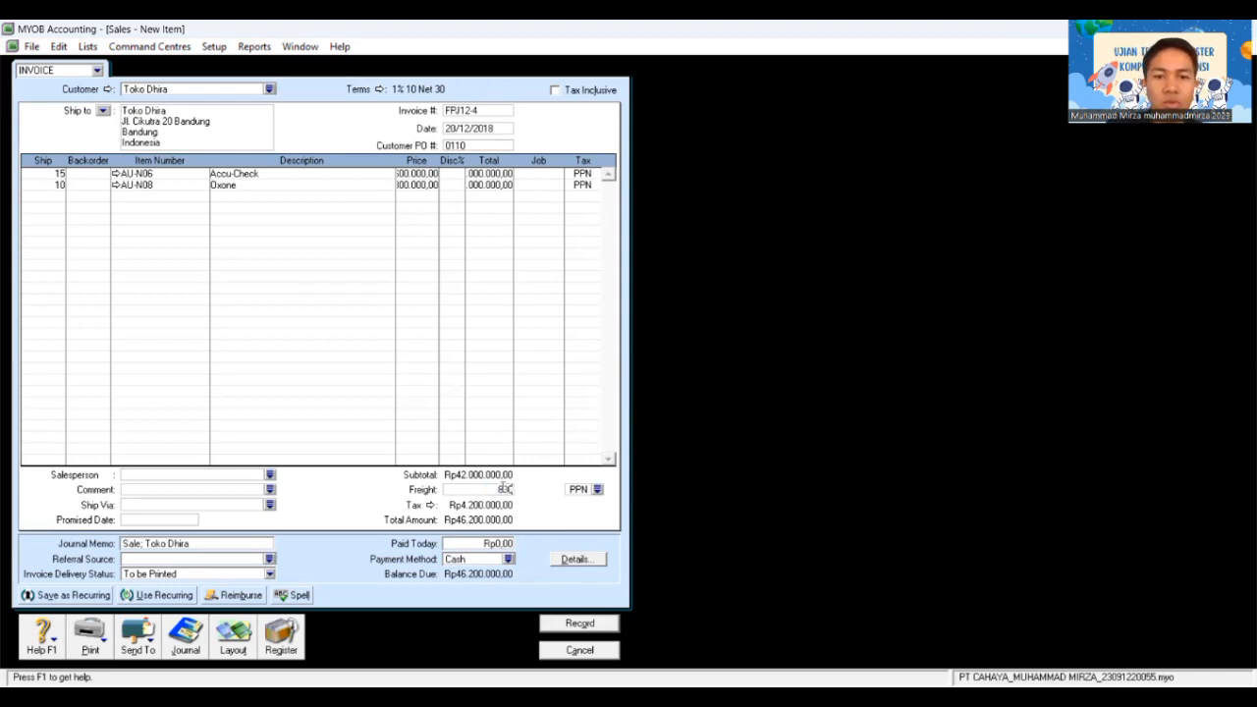
{"action": "type", "text": "000"}
{"action": "key", "text": "Tab"}
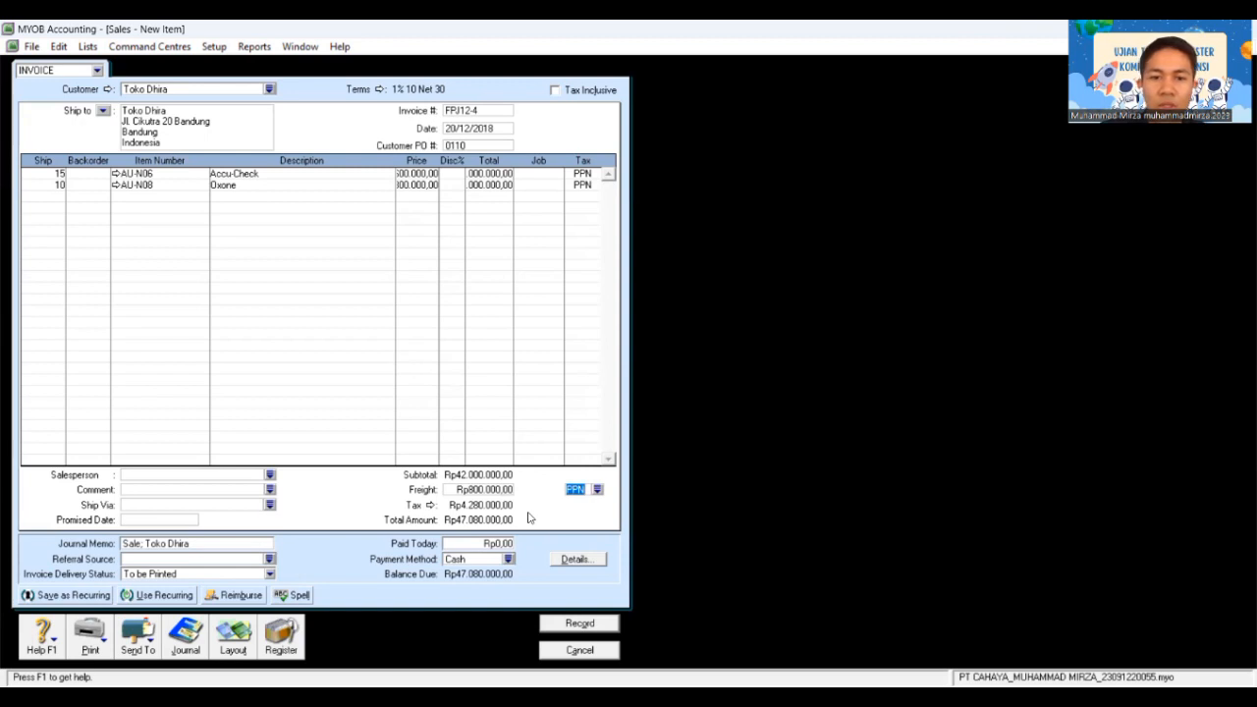
{"action": "left_click", "coordinate": [598, 491]}
{"action": "left_click", "coordinate": [686, 273]}
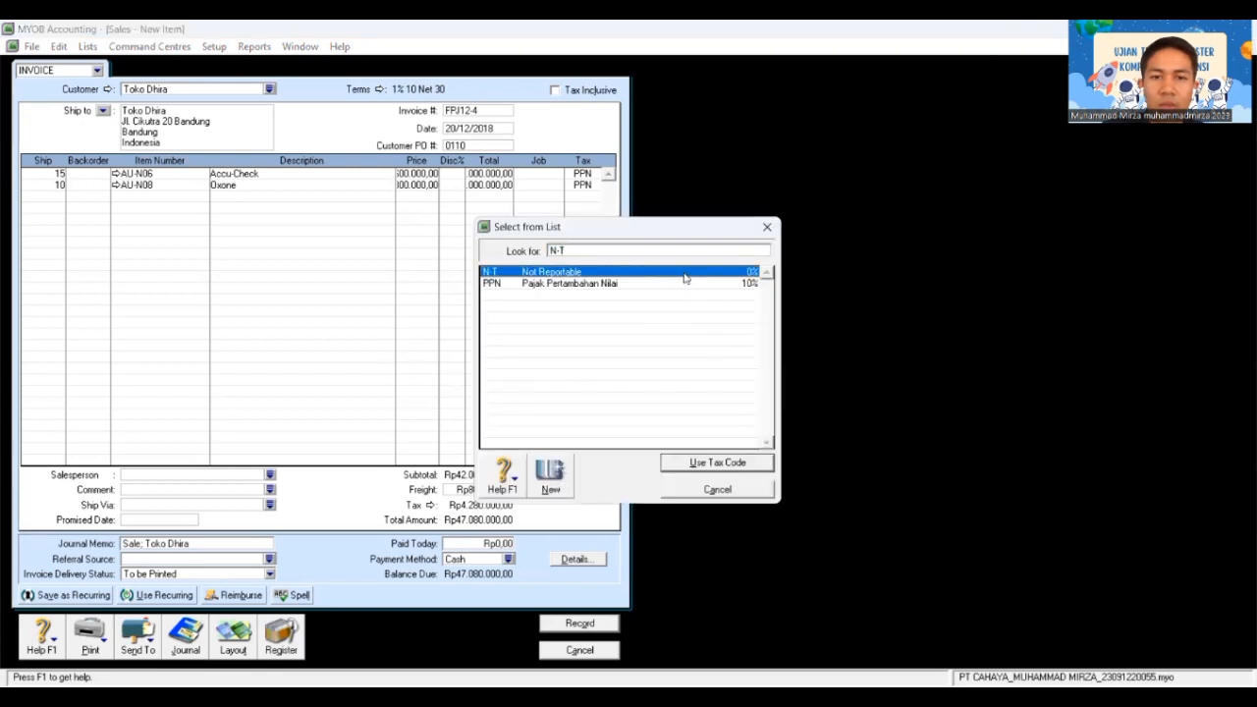
{"action": "left_click", "coordinate": [721, 459]}
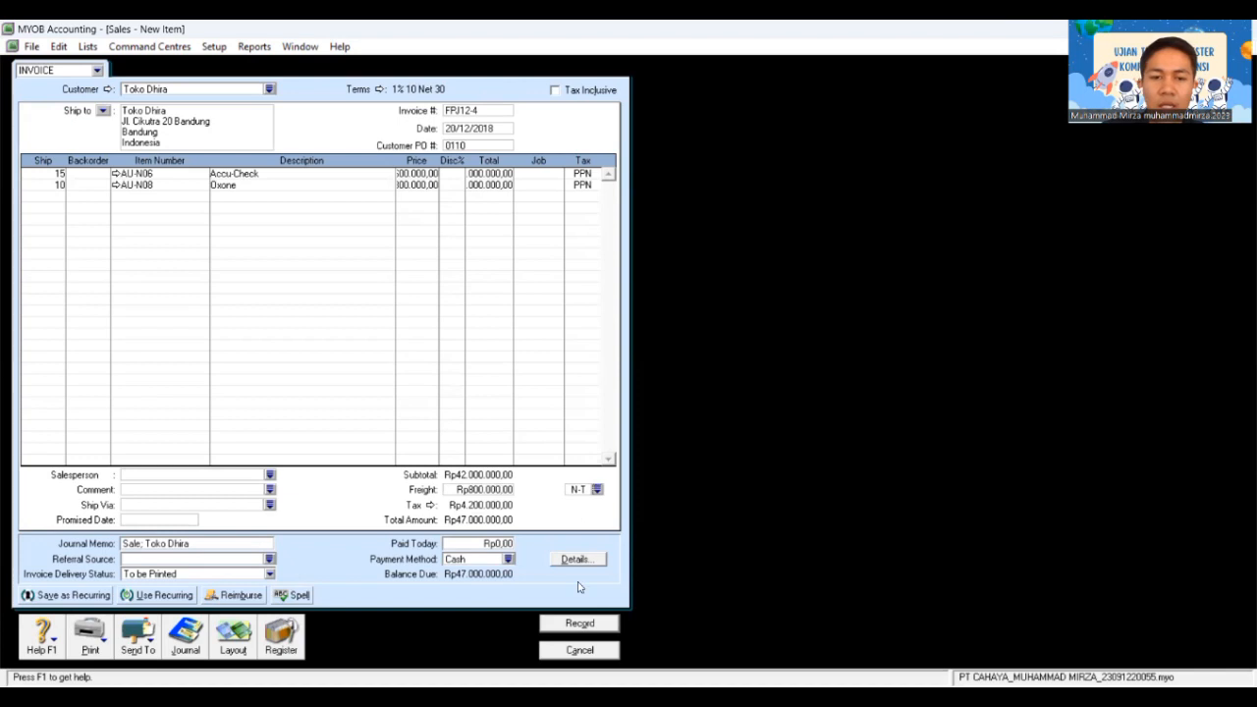
{"action": "left_click", "coordinate": [580, 625]}
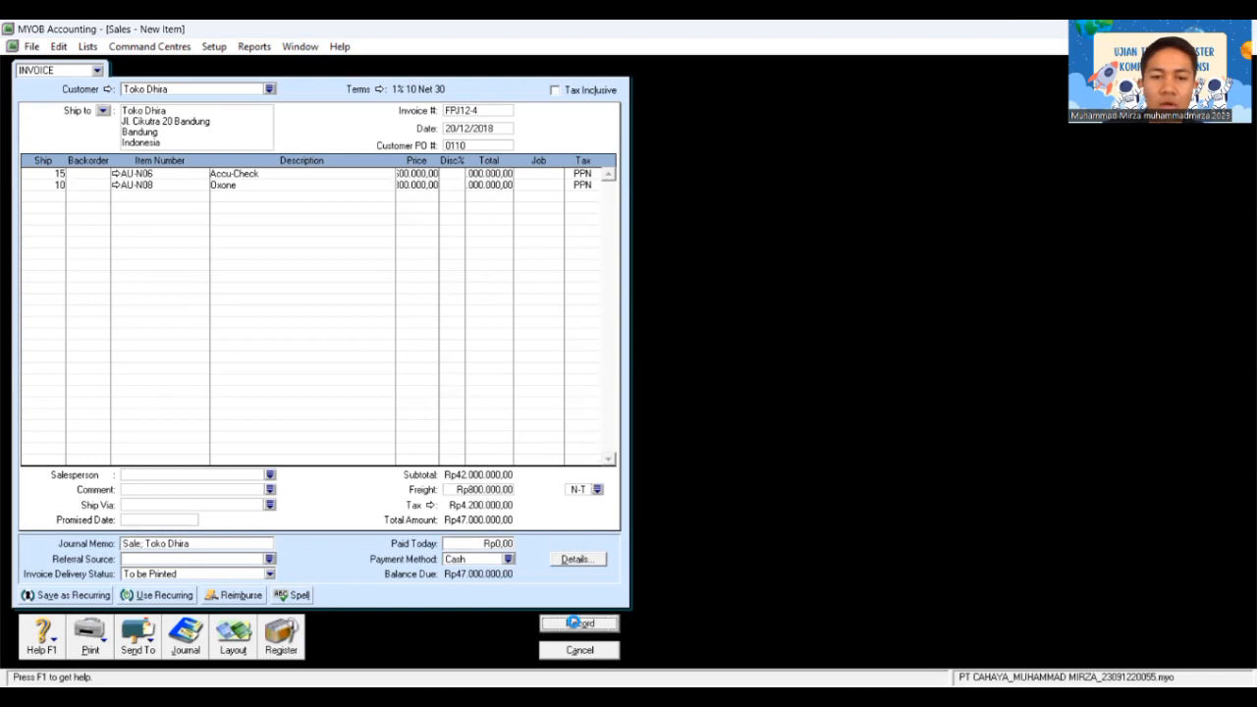
{"action": "left_click", "coordinate": [750, 486]}
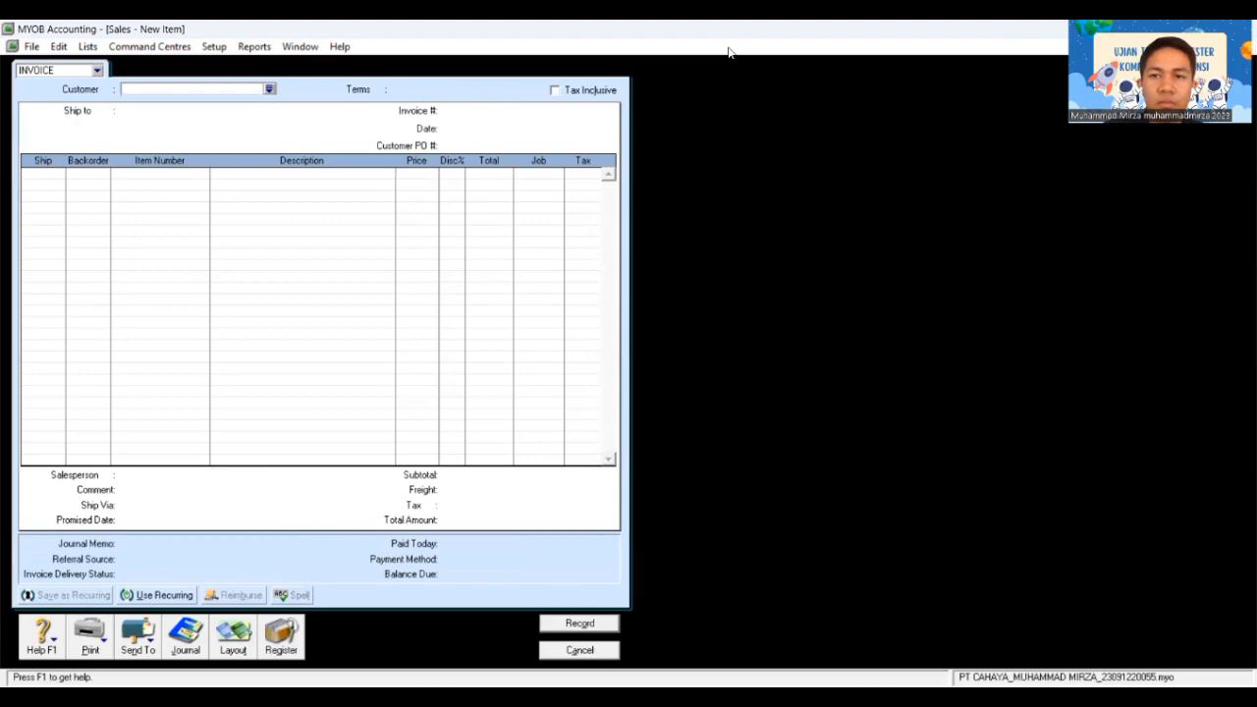
Step: Leave the blank sales form and switch to the Banking command centre
{"action": "key", "text": "alt+Tab"}
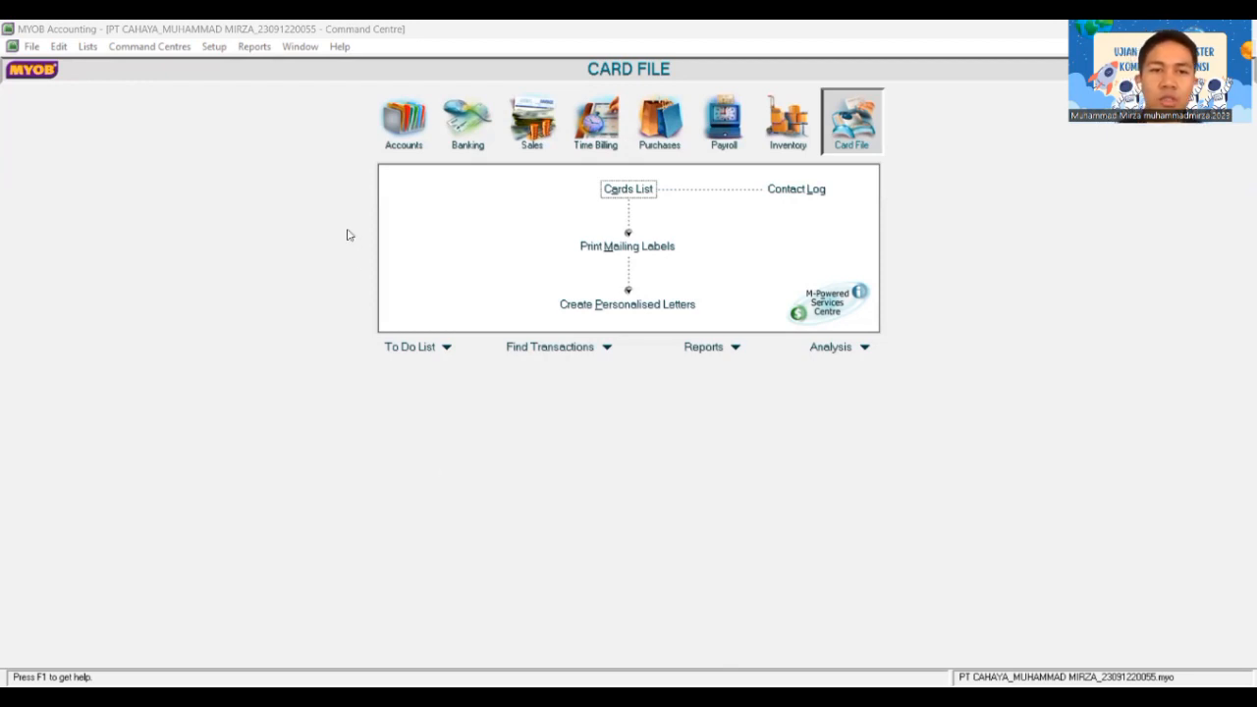
{"action": "left_click", "coordinate": [497, 167]}
Step: Start a tax-exclusive Spend Money cheque to Bendahara with statement text BKK12-4
{"action": "left_click", "coordinate": [476, 191]}
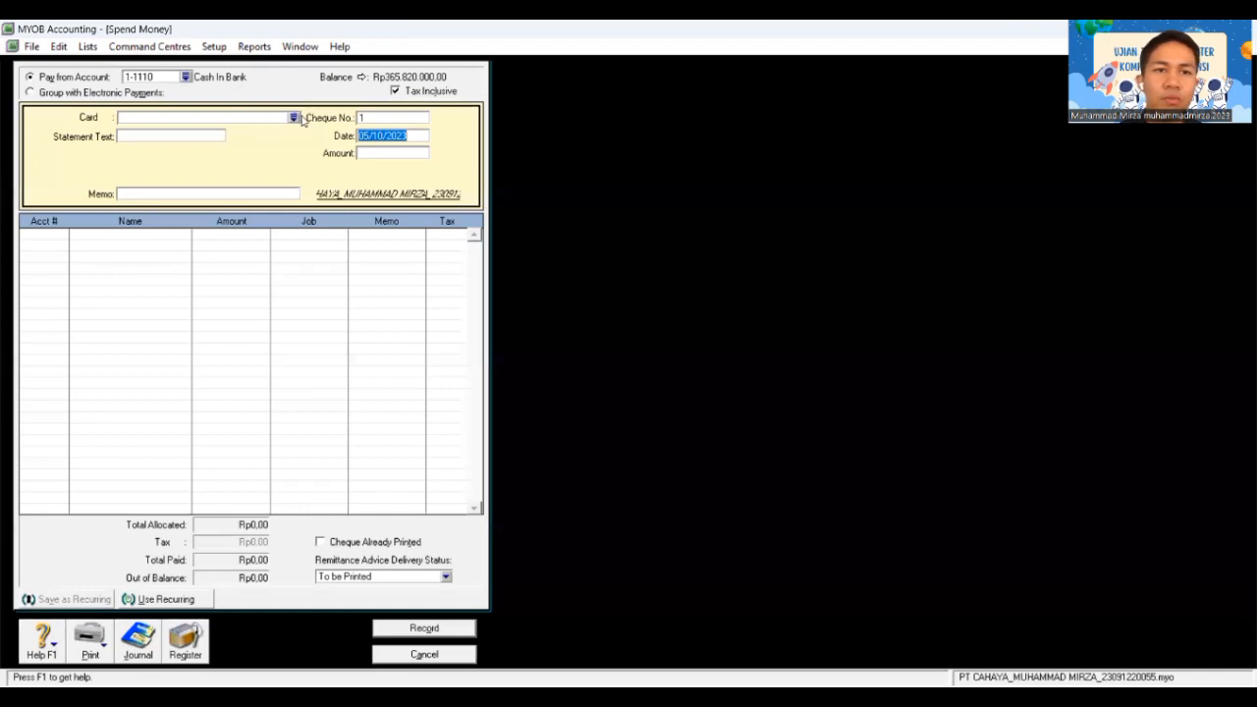
{"action": "left_click", "coordinate": [395, 91]}
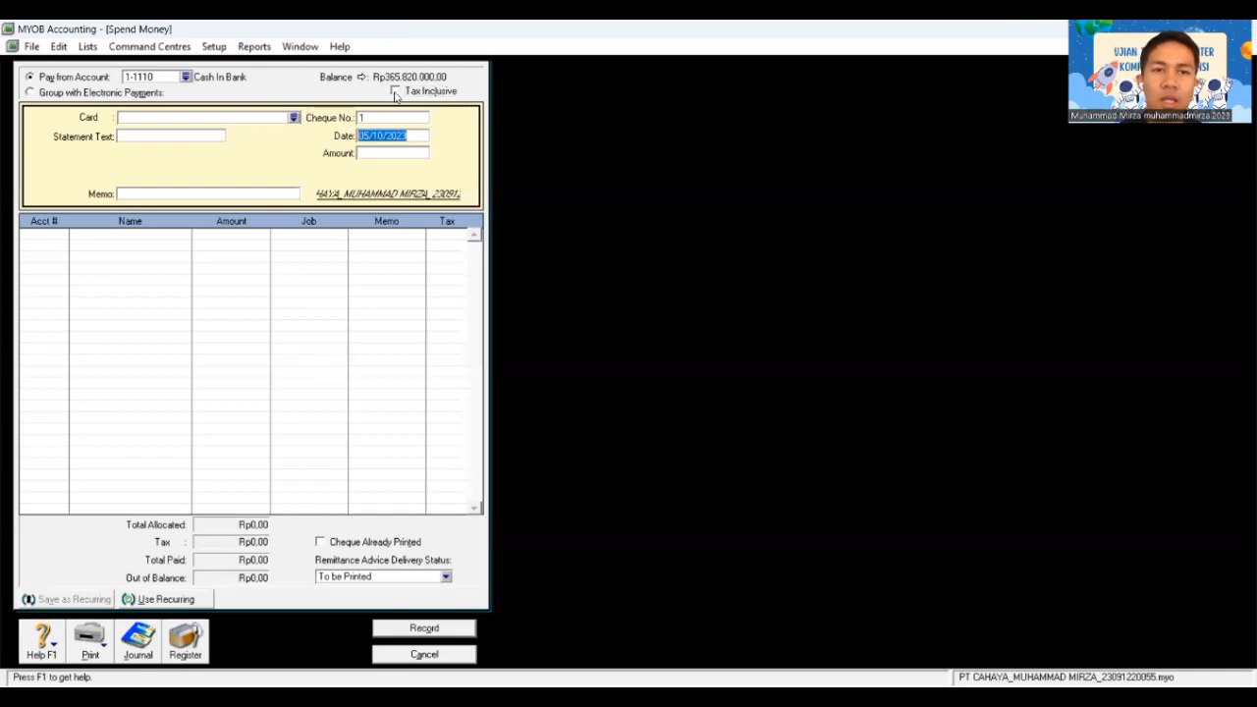
{"action": "left_click", "coordinate": [294, 118]}
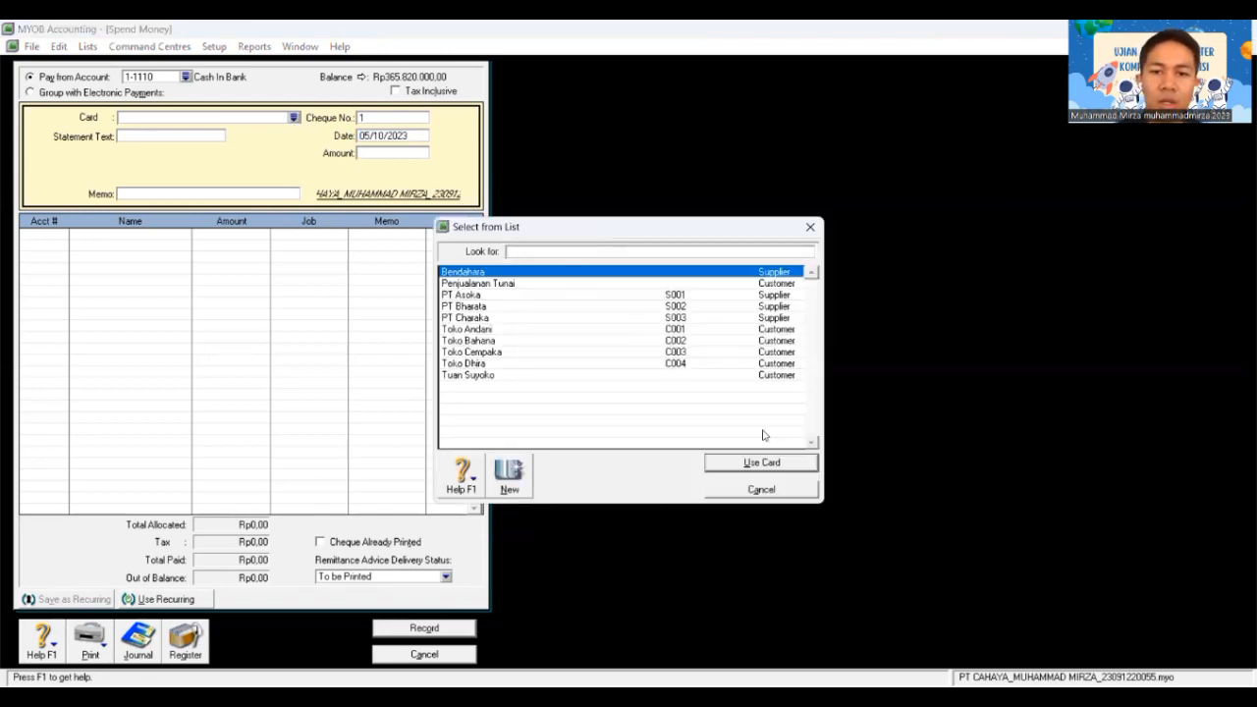
{"action": "left_click", "coordinate": [762, 464]}
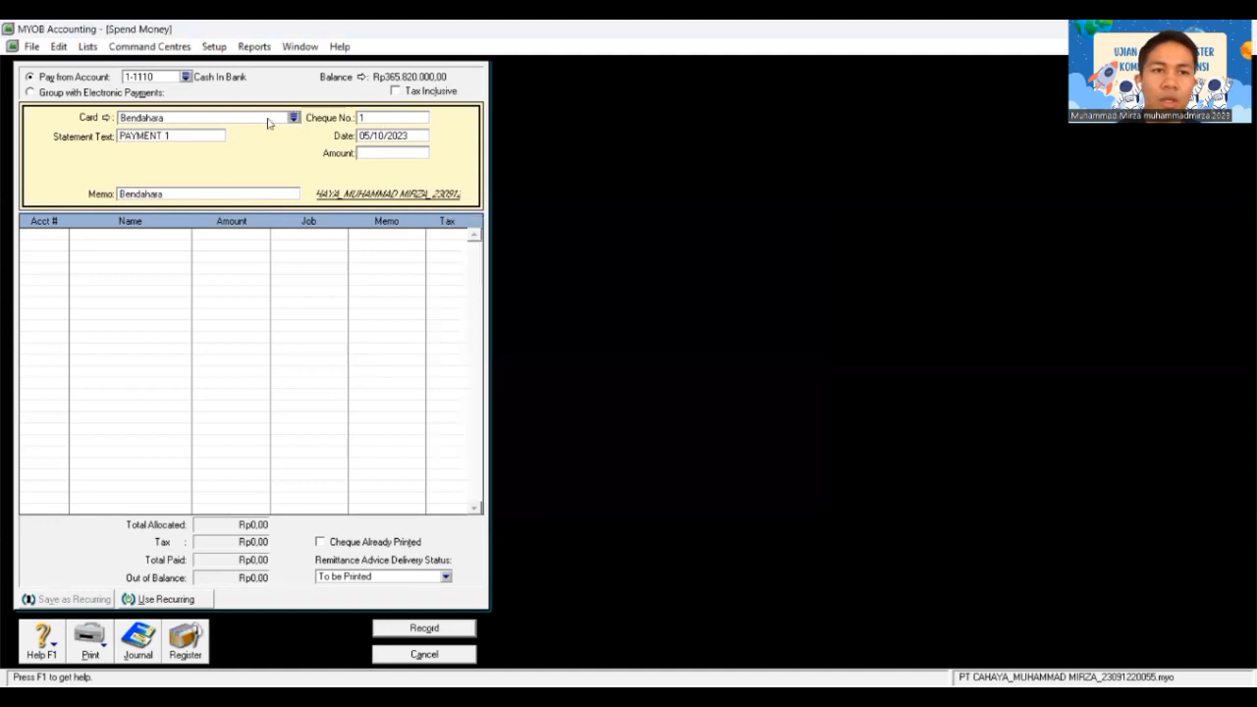
{"action": "left_click", "coordinate": [208, 135]}
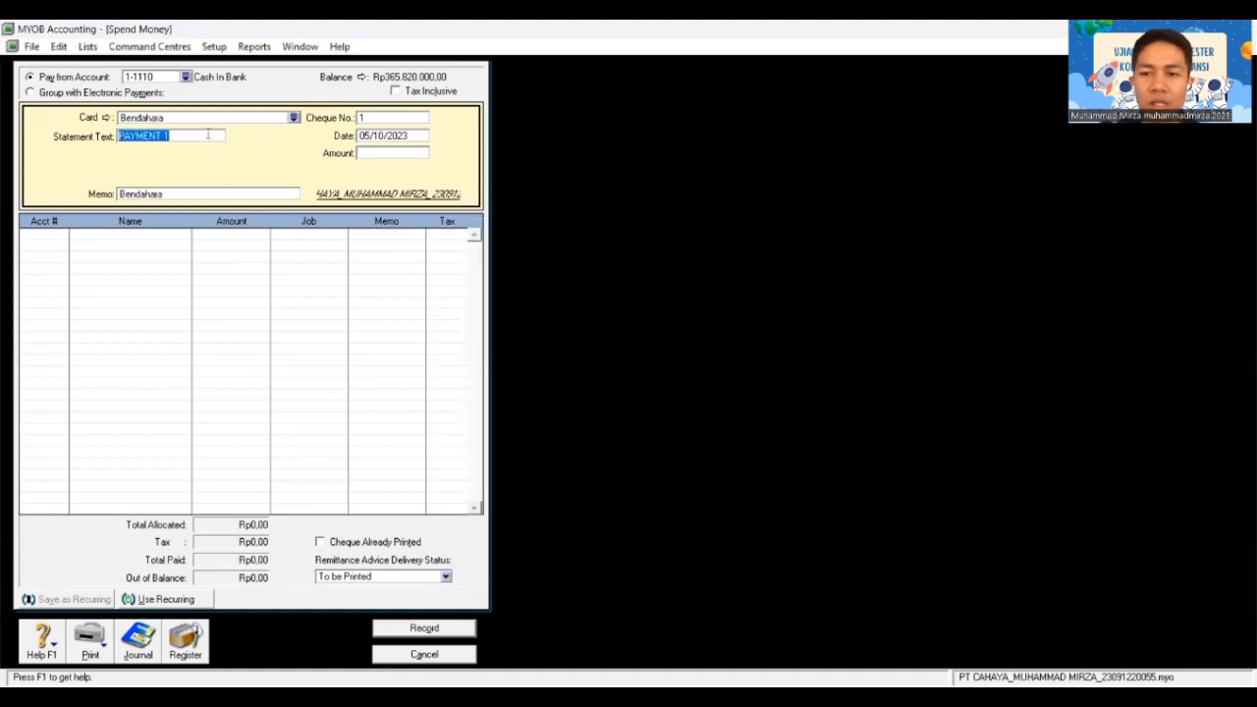
{"action": "type", "text": "BKK"}
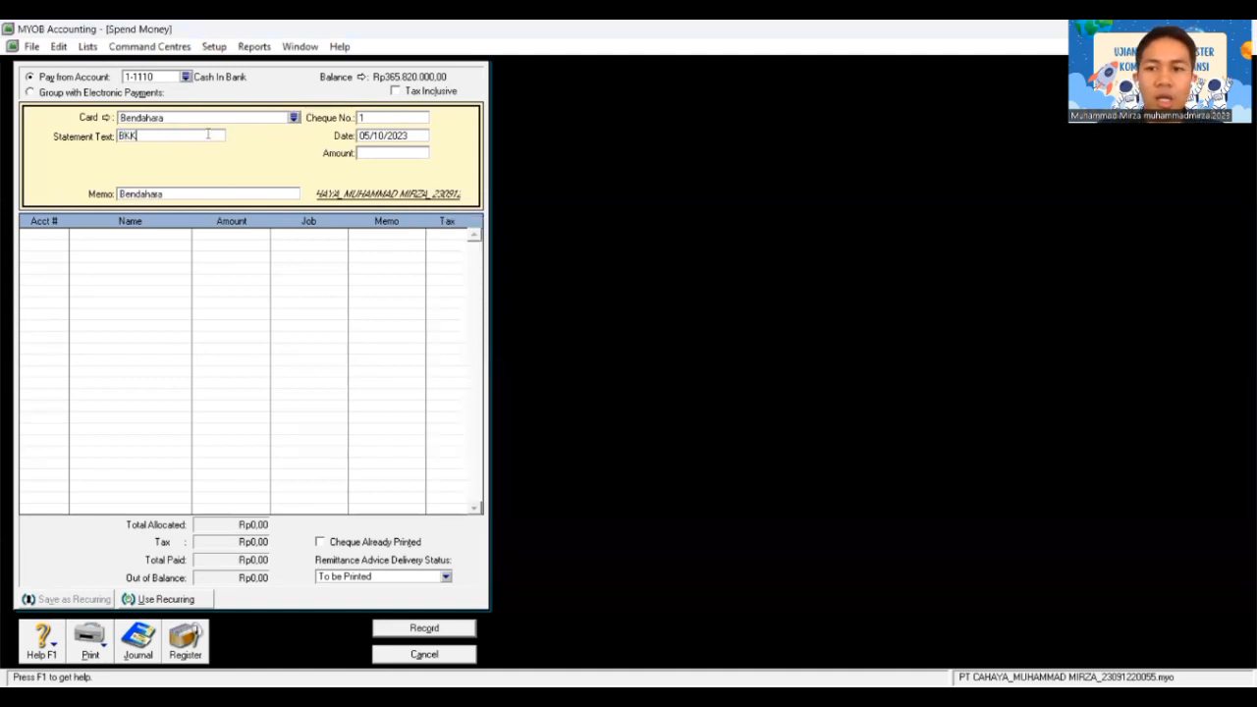
{"action": "type", "text": "12-4"}
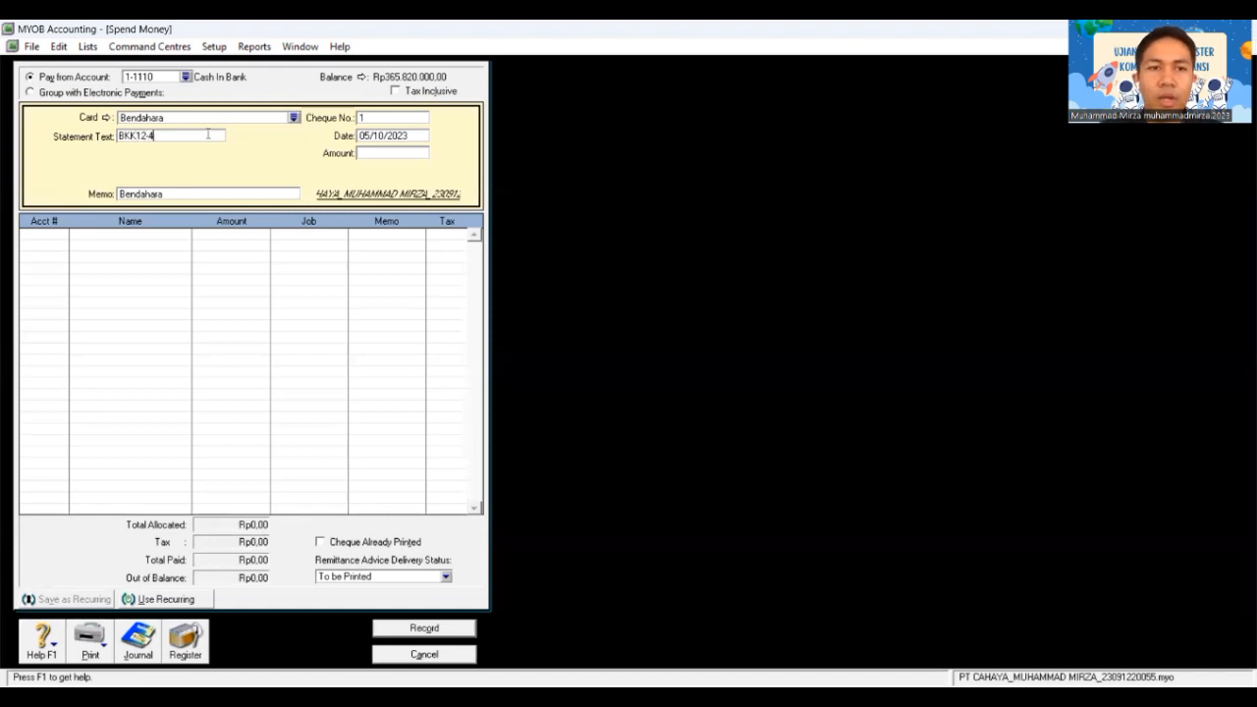
Step: Set cheque number C12-5, date 30/12/2018 and amount Rp8.400.000
{"action": "left_click", "coordinate": [417, 117]}
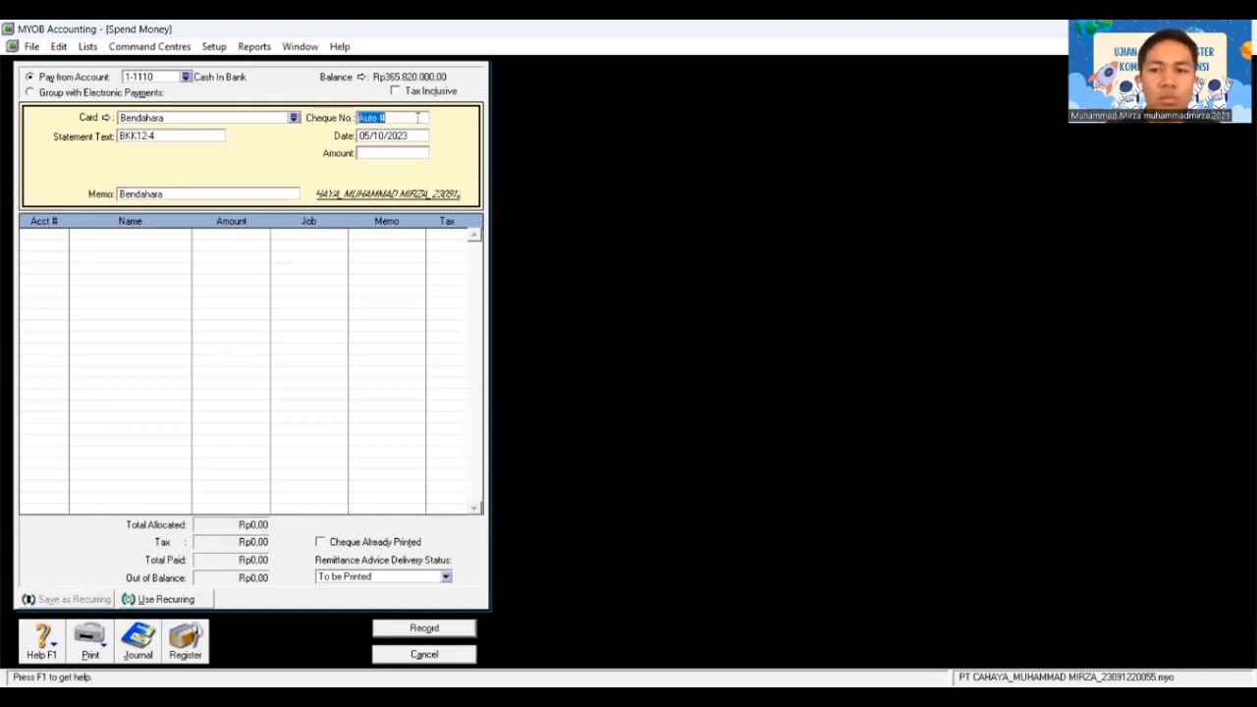
{"action": "type", "text": "C"}
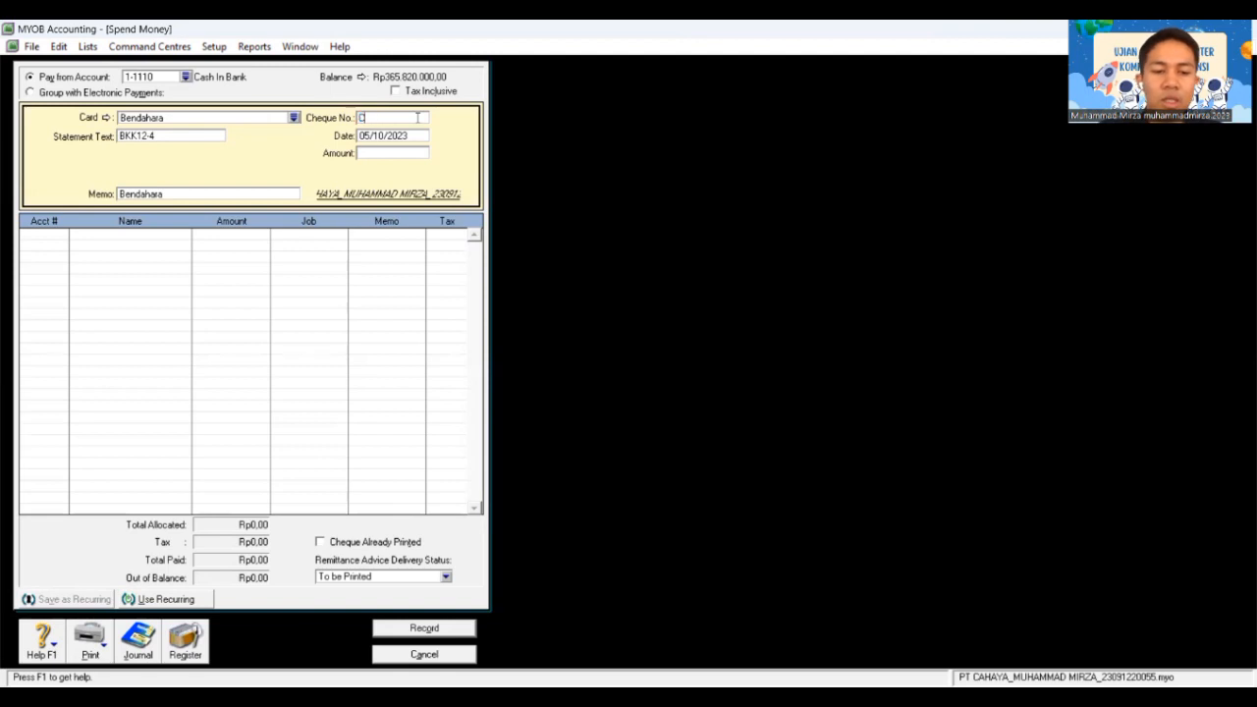
{"action": "type", "text": "12"}
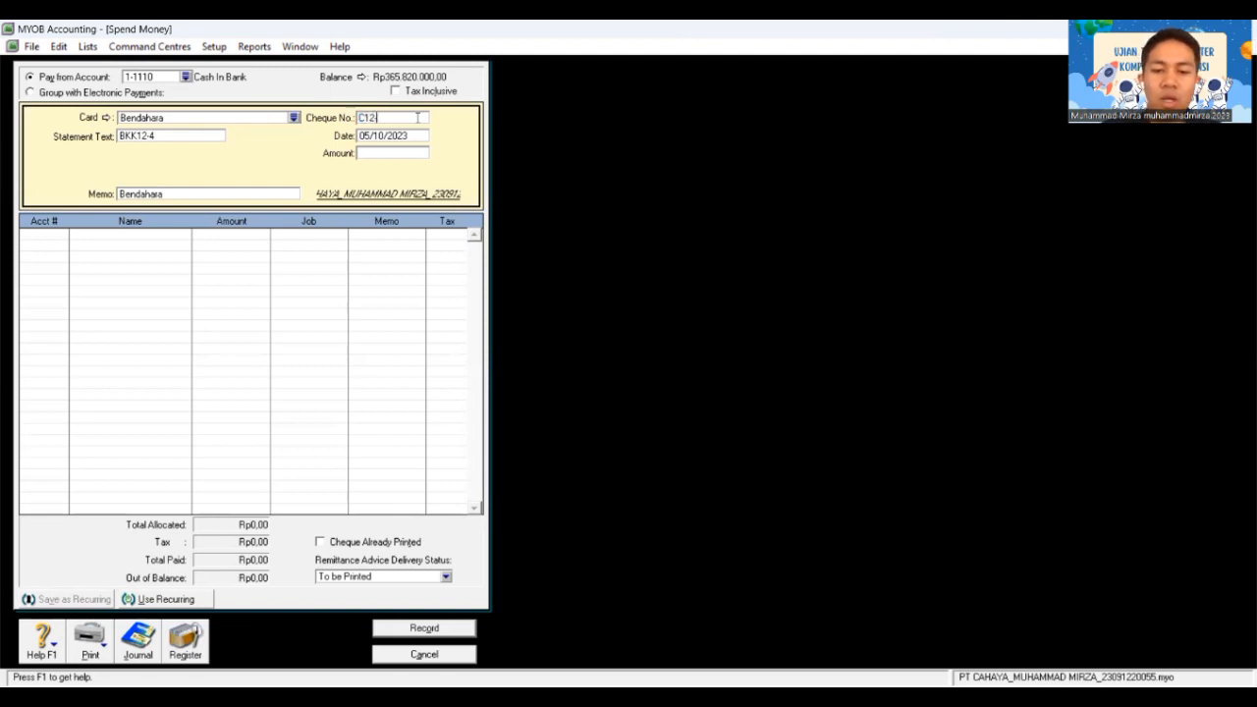
{"action": "type", "text": "-5"}
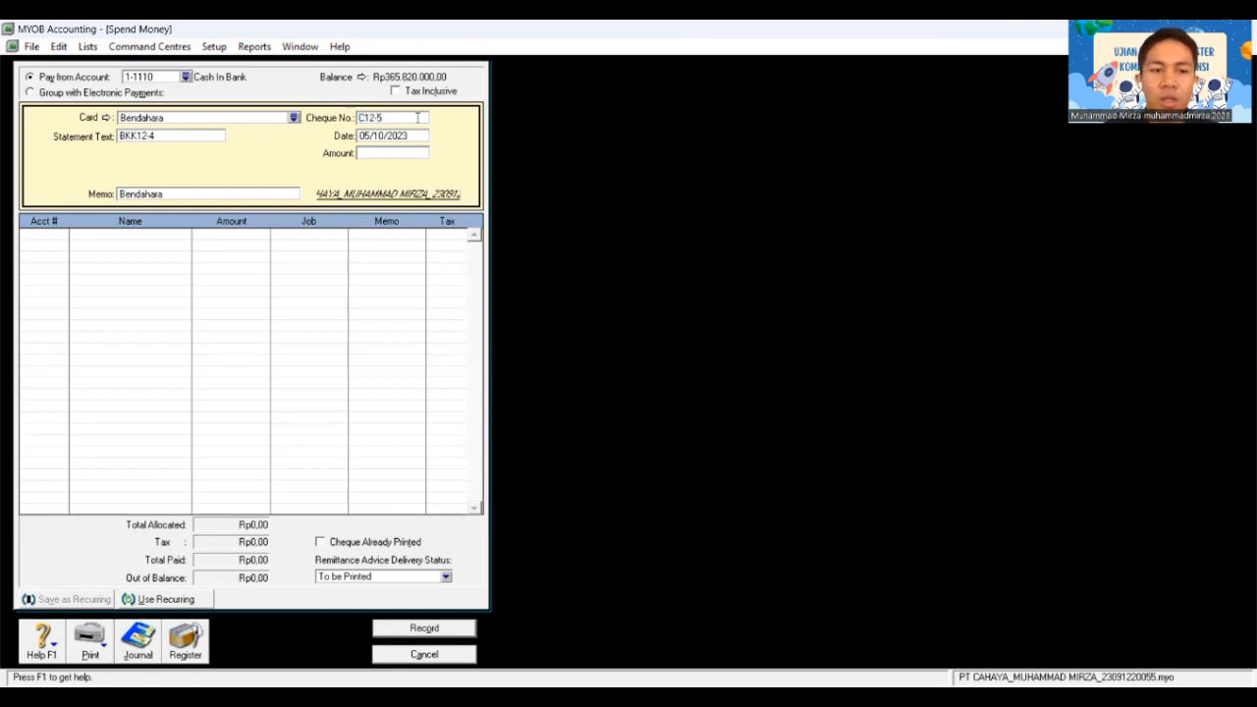
{"action": "key", "text": "Tab"}
{"action": "type", "text": "30"}
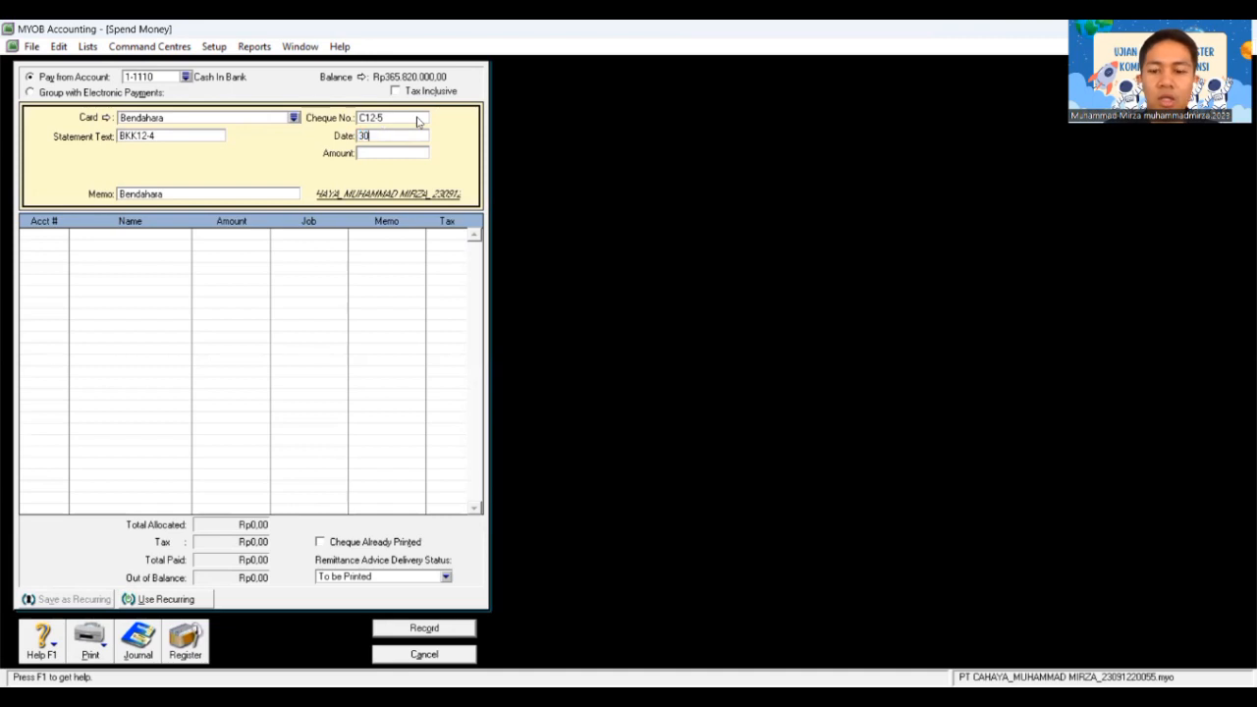
{"action": "type", "text": "/12/2"}
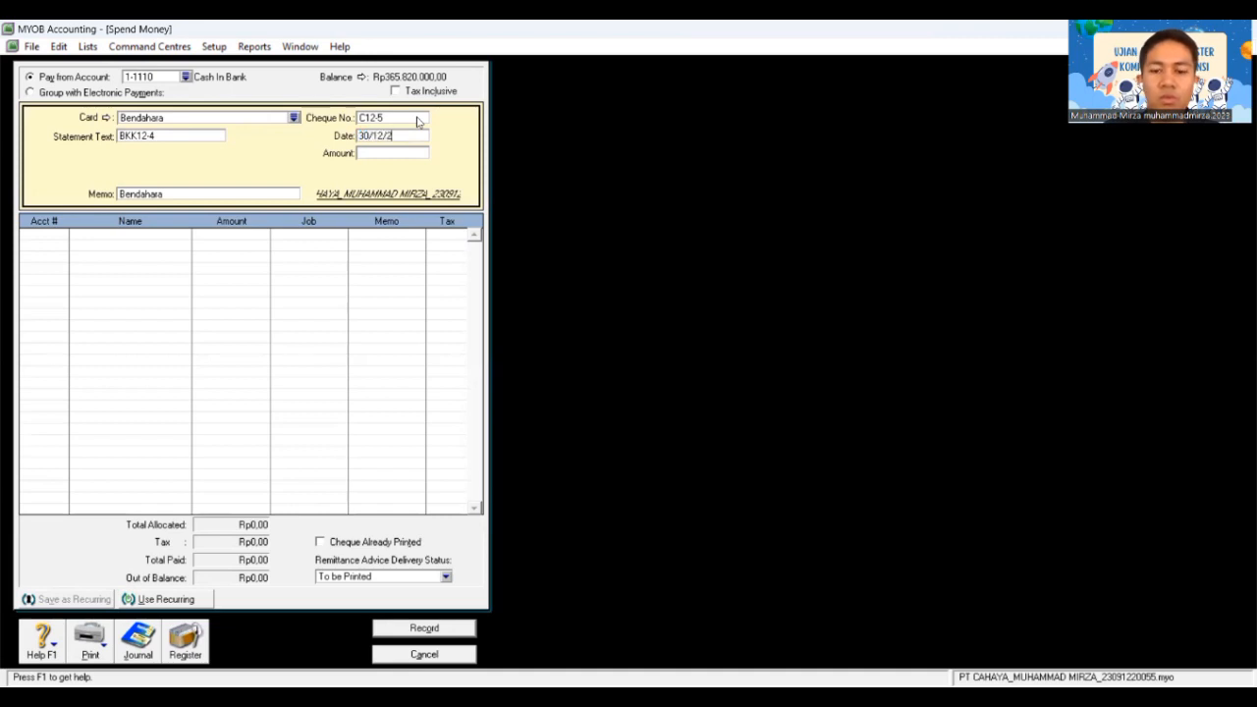
{"action": "type", "text": "018"}
{"action": "key", "text": "Tab"}
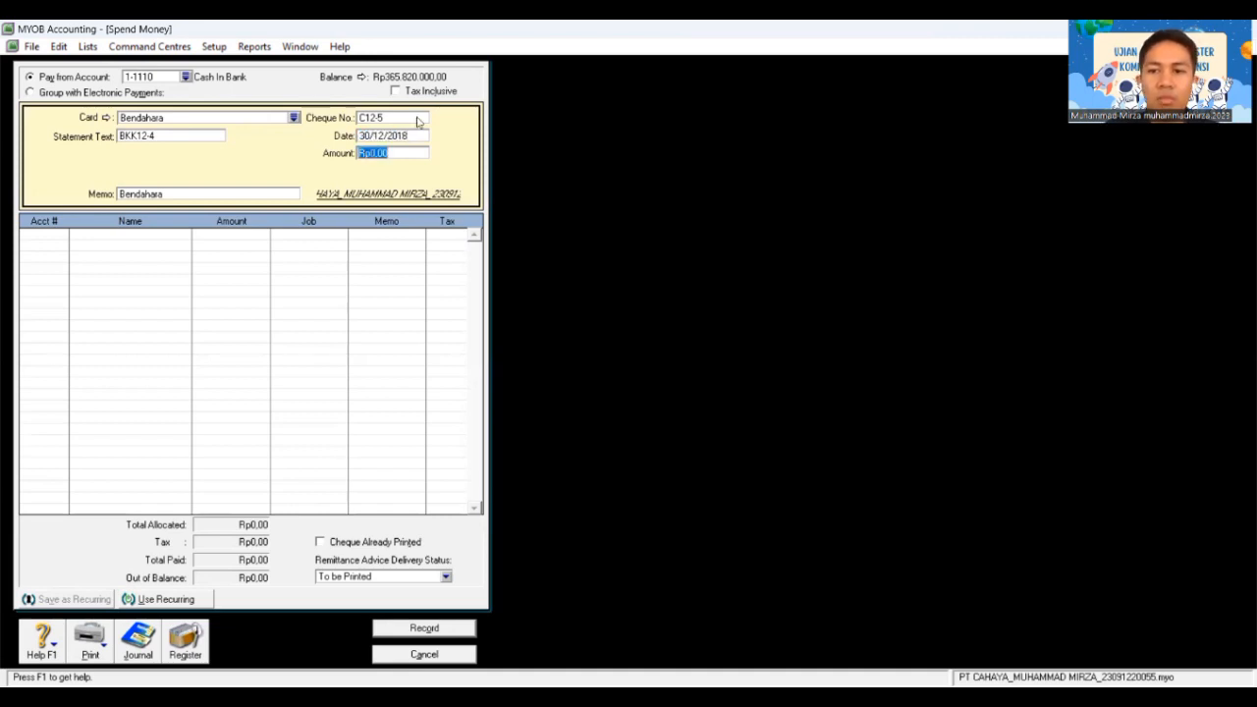
{"action": "type", "text": "8.400."}
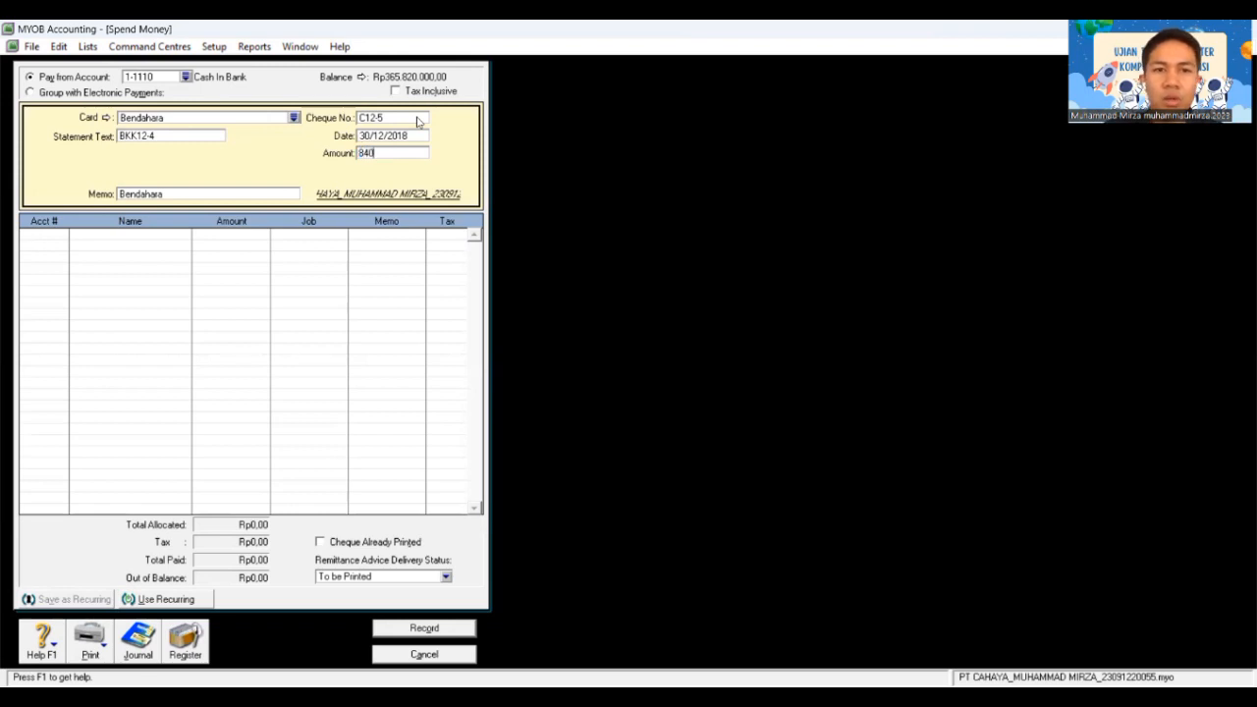
{"action": "type", "text": "0000"}
{"action": "key", "text": "Tab"}
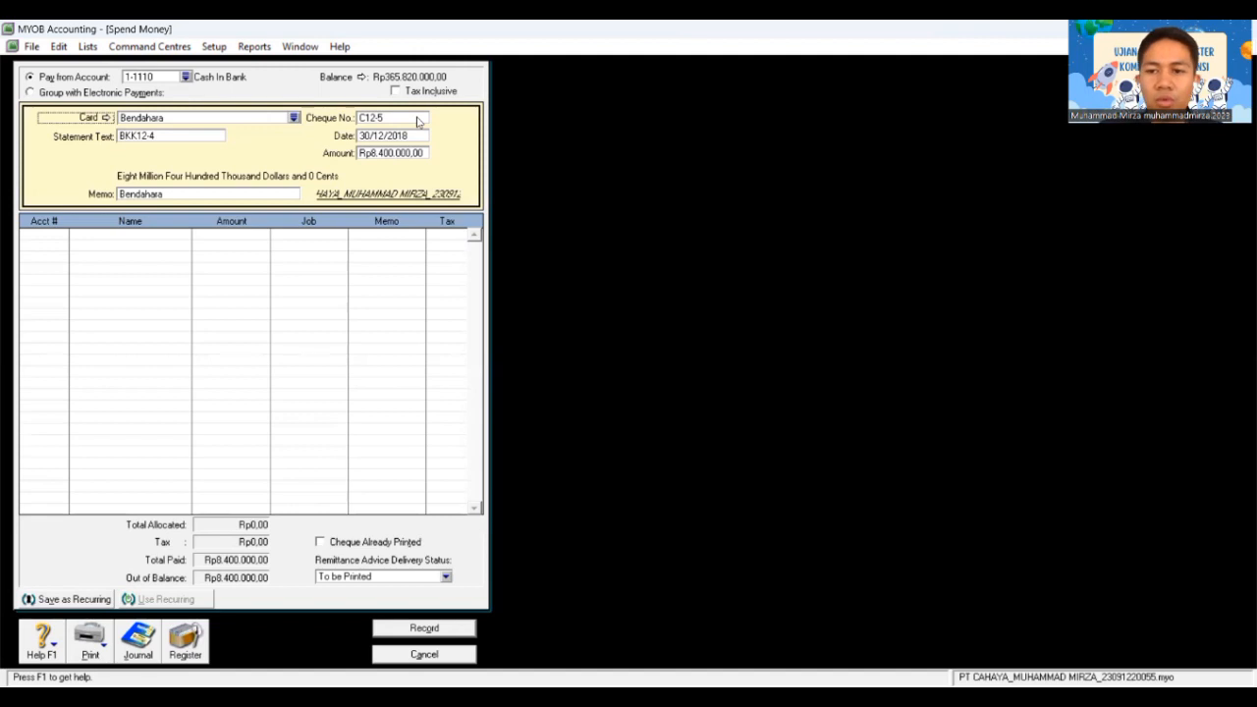
{"action": "key", "text": "Tab"}
{"action": "key", "text": "Tab"}
{"action": "key", "text": "Tab"}
{"action": "key", "text": "Tab"}
{"action": "key", "text": "Tab"}
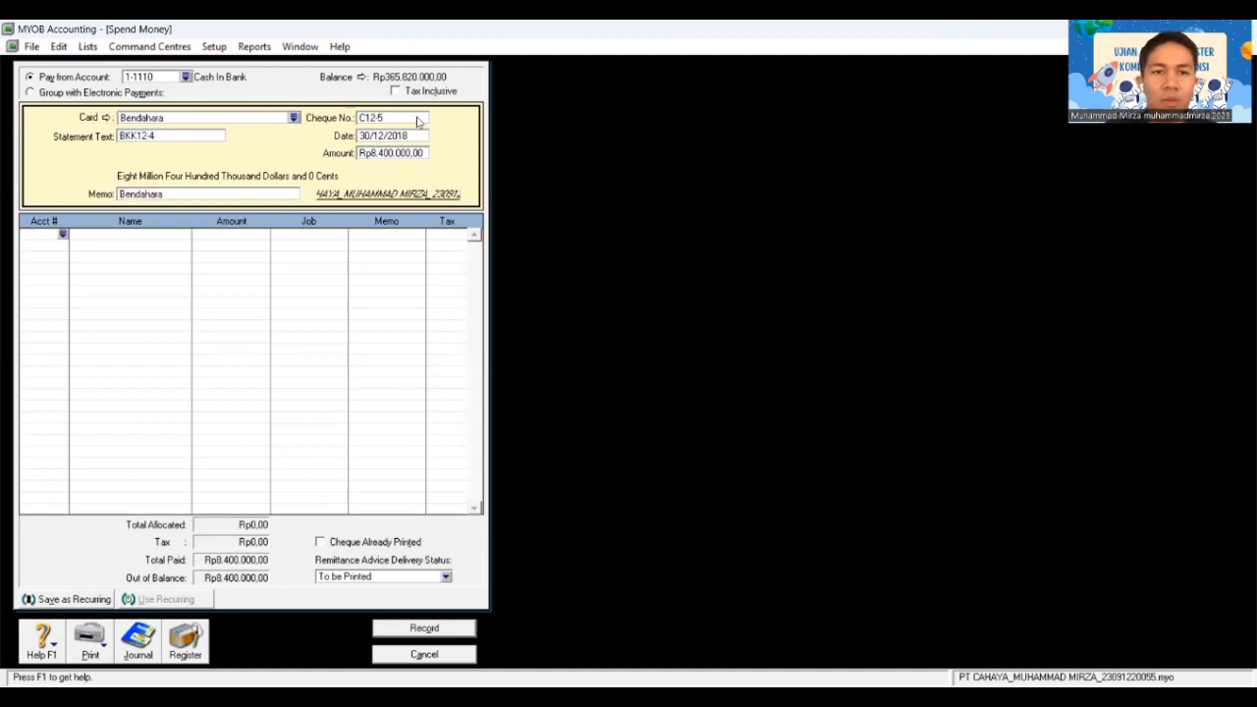
Step: Allocate the full Rp8.400.000 to 2-1110 Credit Card and record cheque C12-5
{"action": "type", "text": "6"}
{"action": "type", "text": "2"}
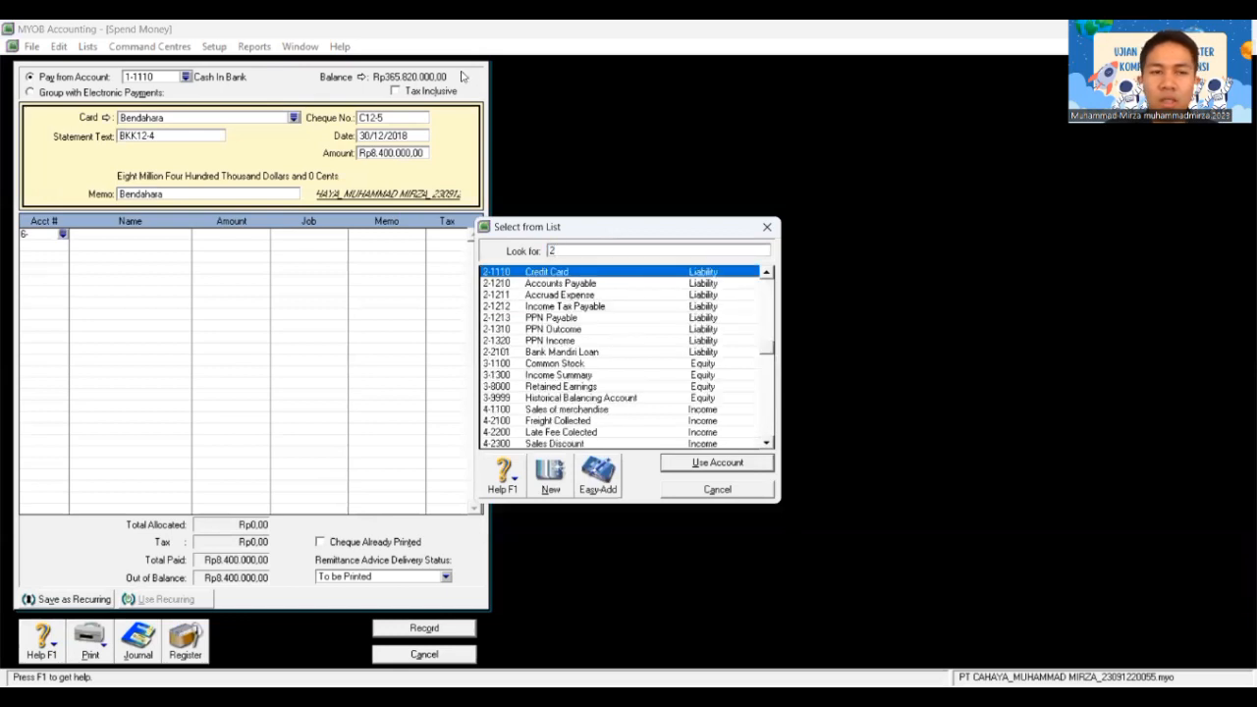
{"action": "type", "text": "-11"}
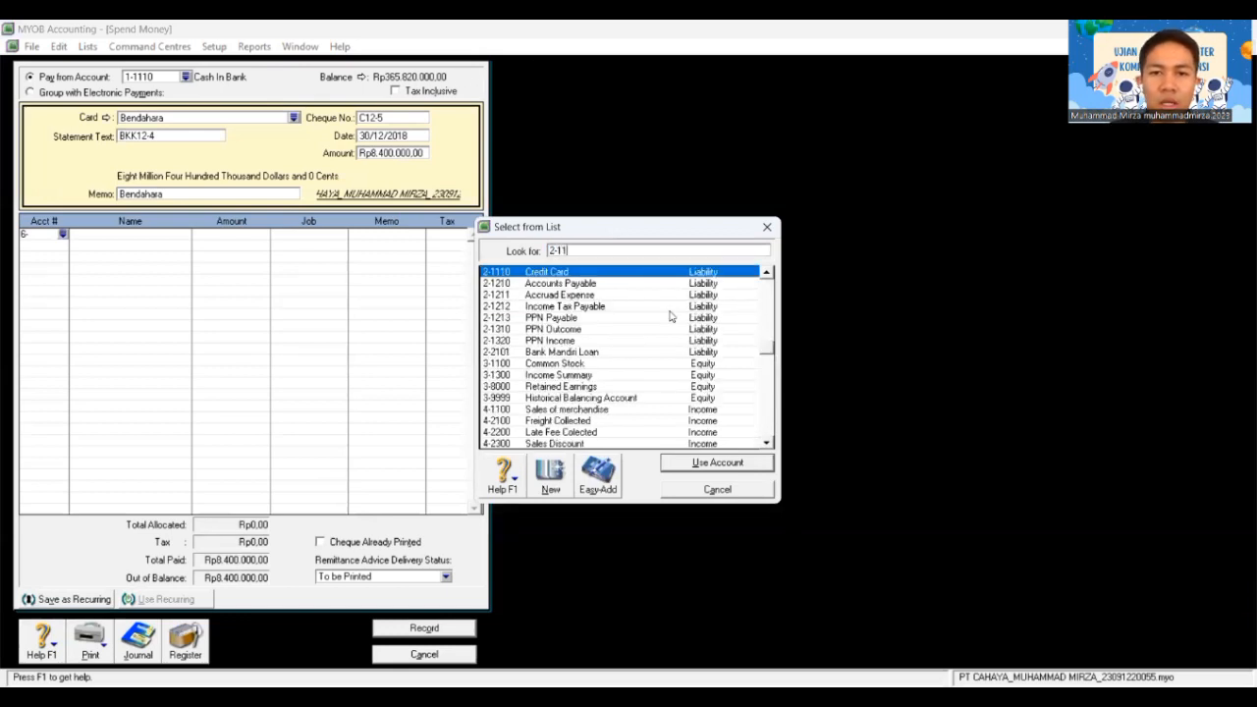
{"action": "type", "text": "10"}
{"action": "double_click", "coordinate": [686, 271]}
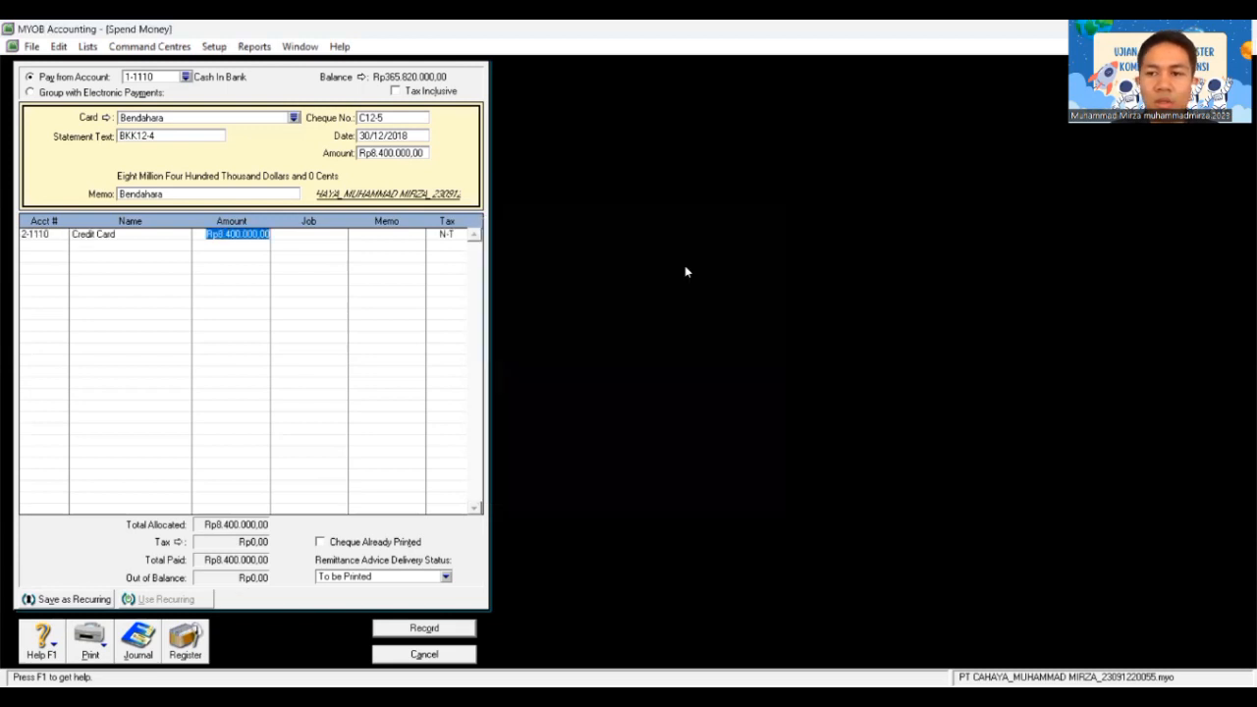
{"action": "key", "text": "Tab"}
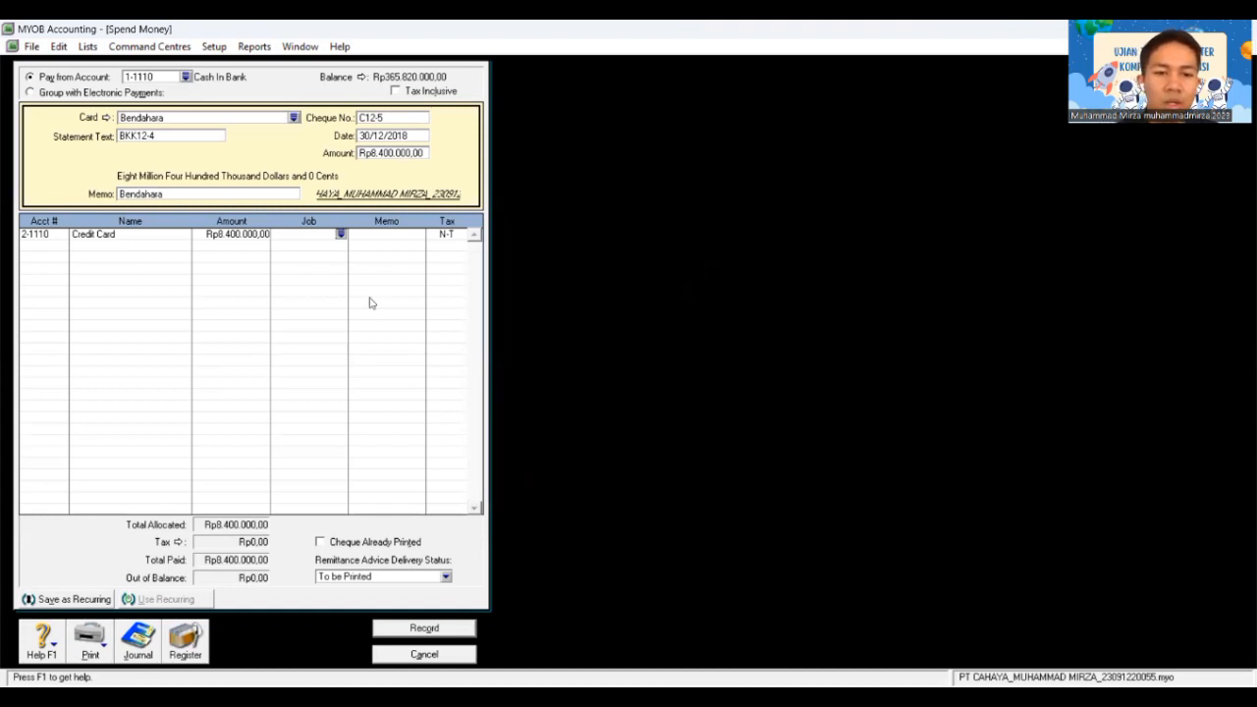
{"action": "left_click", "coordinate": [428, 629]}
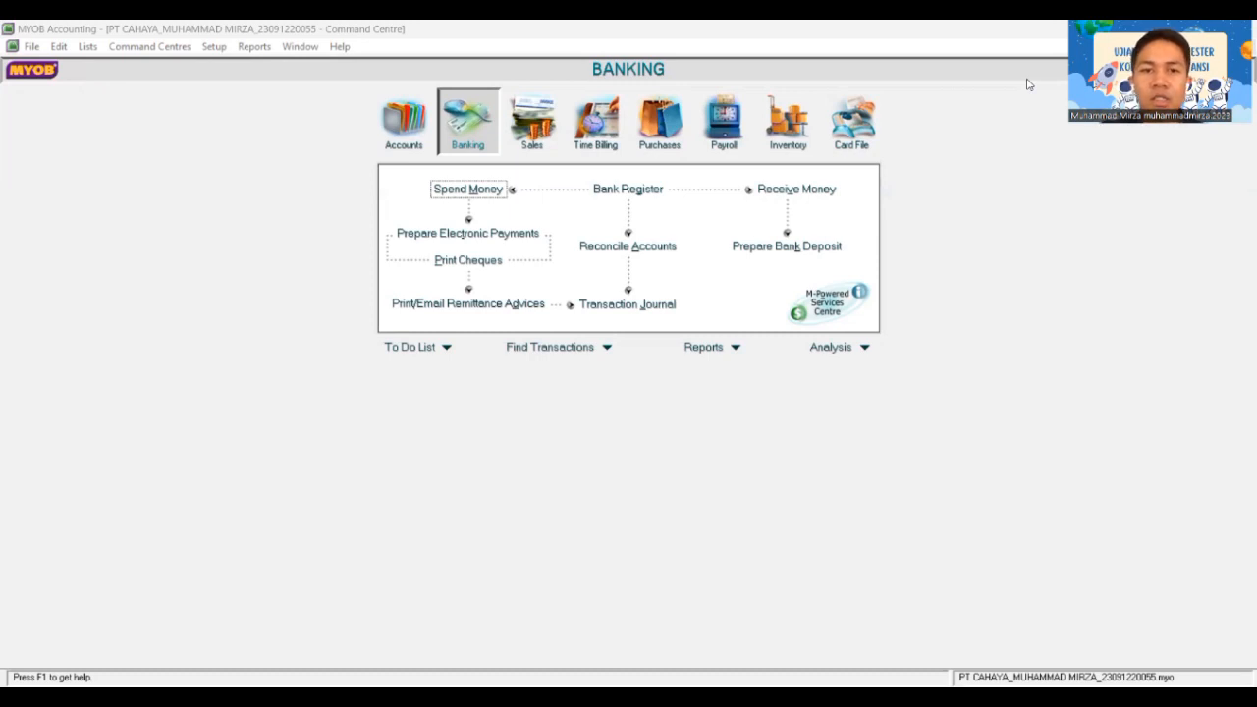
Step: Start a new Spend Money cheque to Bendahara numbered C12-6
{"action": "left_click", "coordinate": [463, 188]}
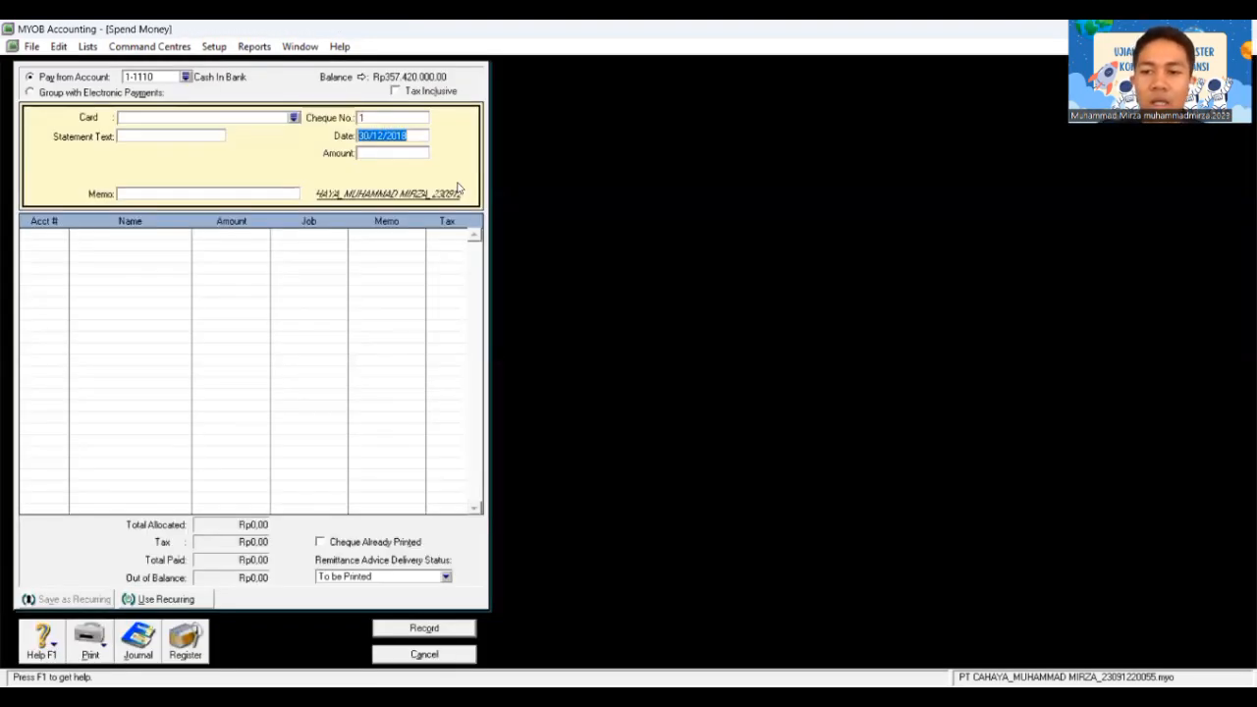
{"action": "left_click", "coordinate": [291, 119]}
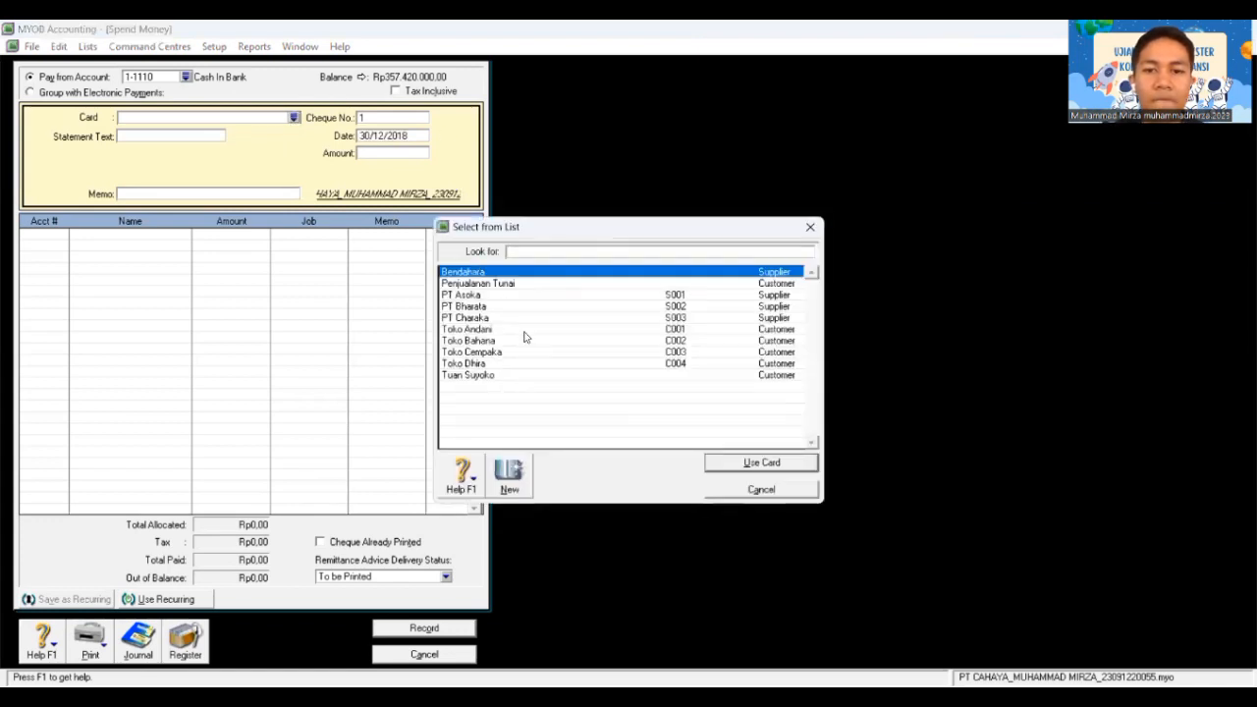
{"action": "left_click", "coordinate": [716, 462]}
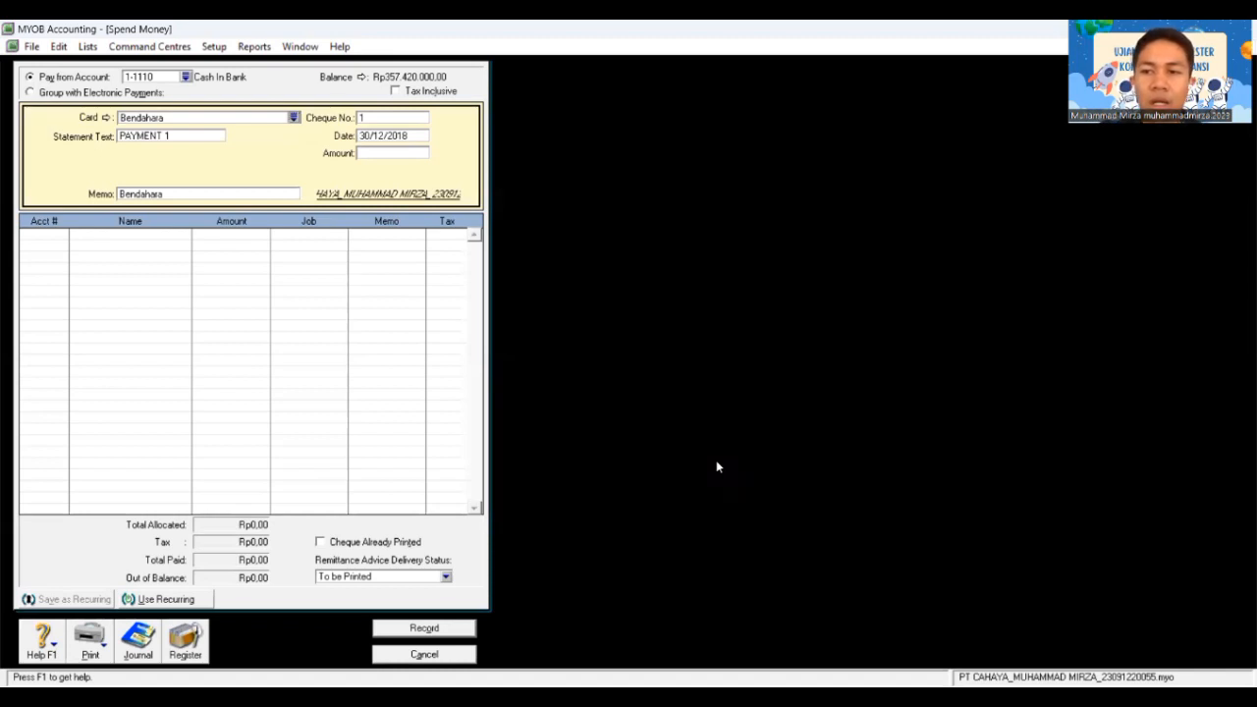
{"action": "left_click", "coordinate": [413, 118]}
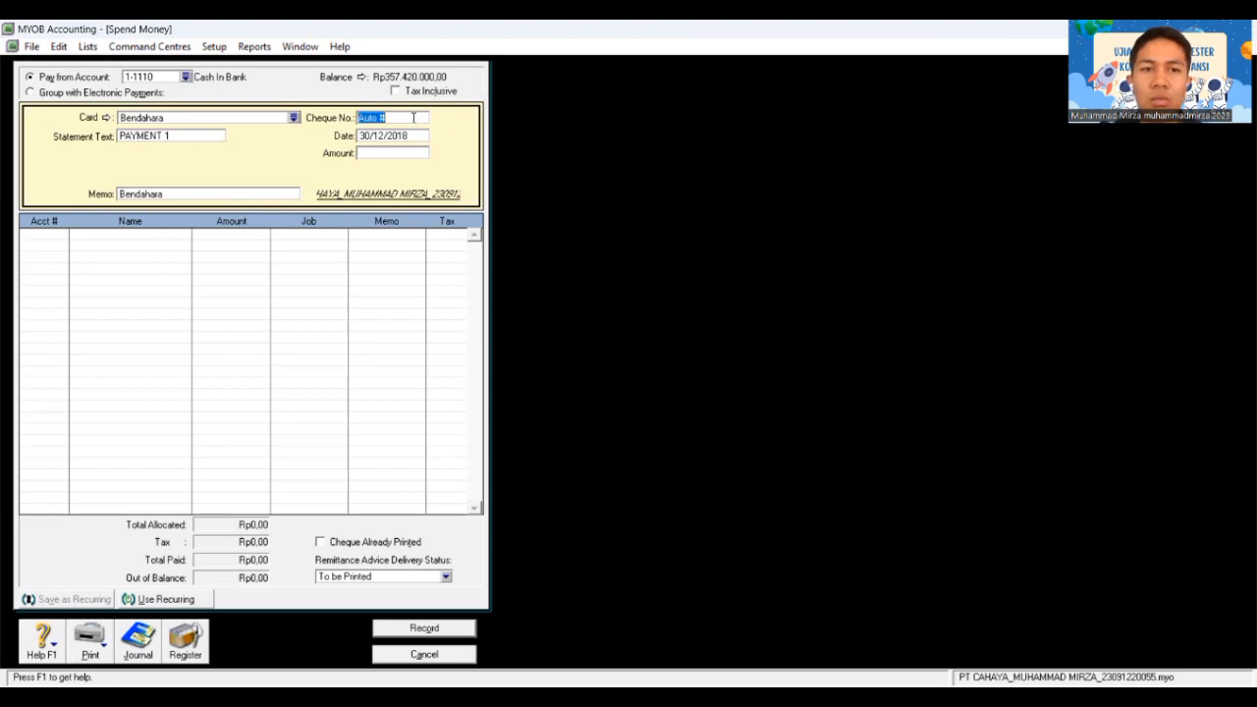
{"action": "type", "text": "C1"}
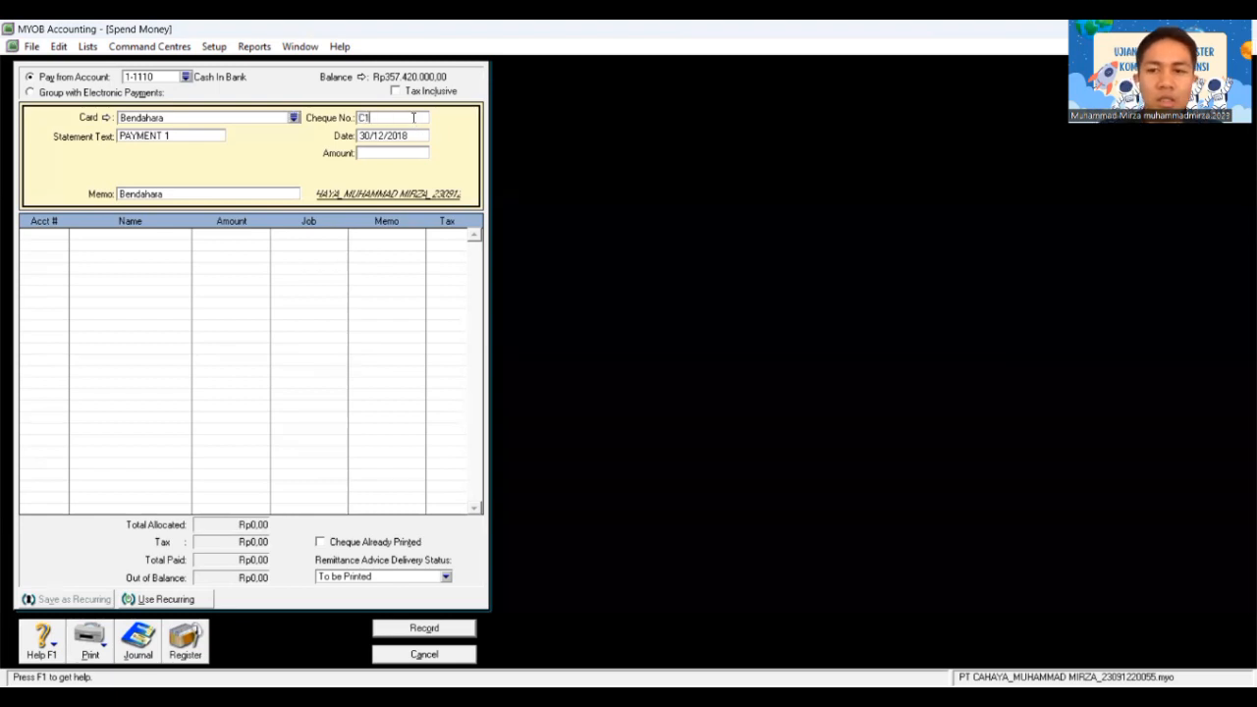
{"action": "type", "text": "2-6"}
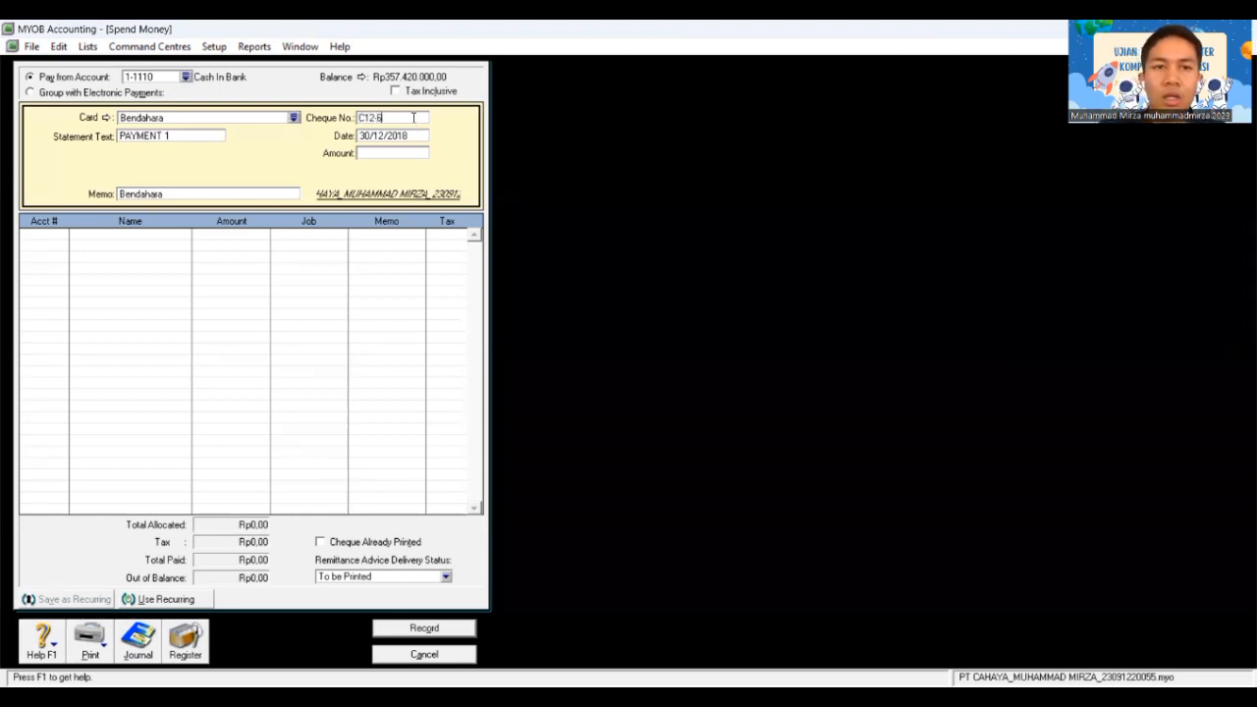
{"action": "key", "text": "Tab"}
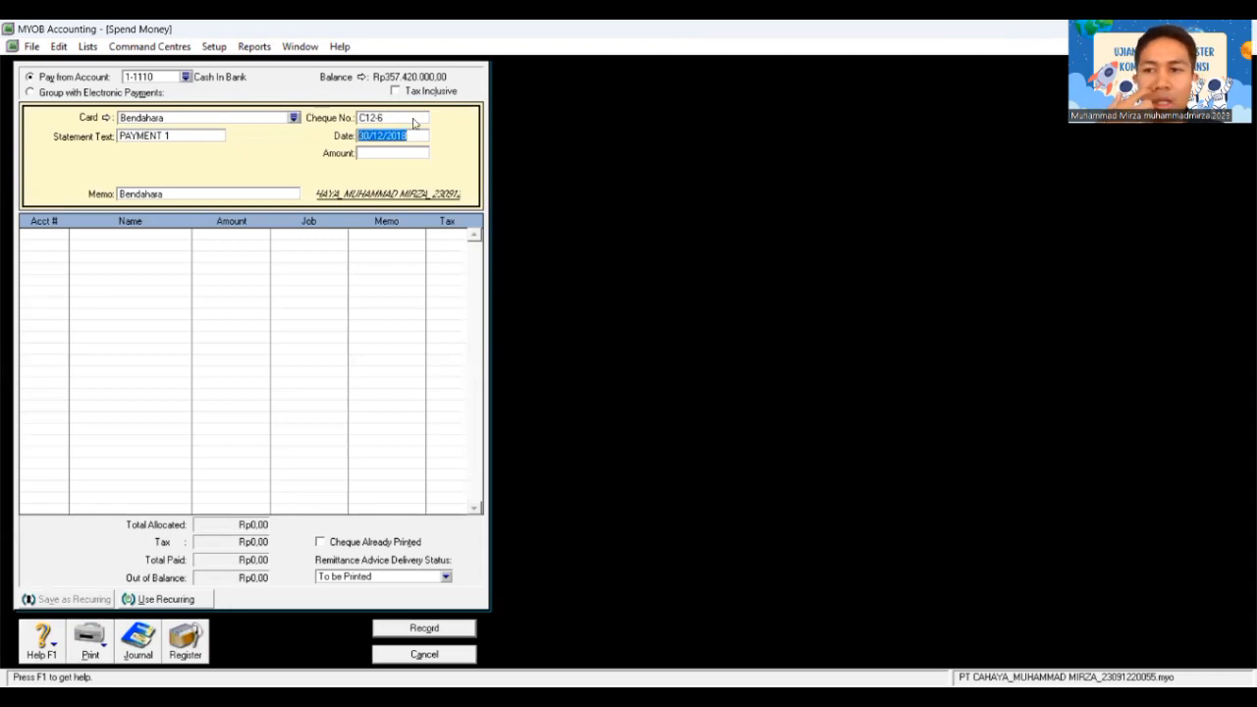
Step: Date it 31/12/2018 with amount Rp19.800.000 and statement text BKK12-5
{"action": "type", "text": "31/"}
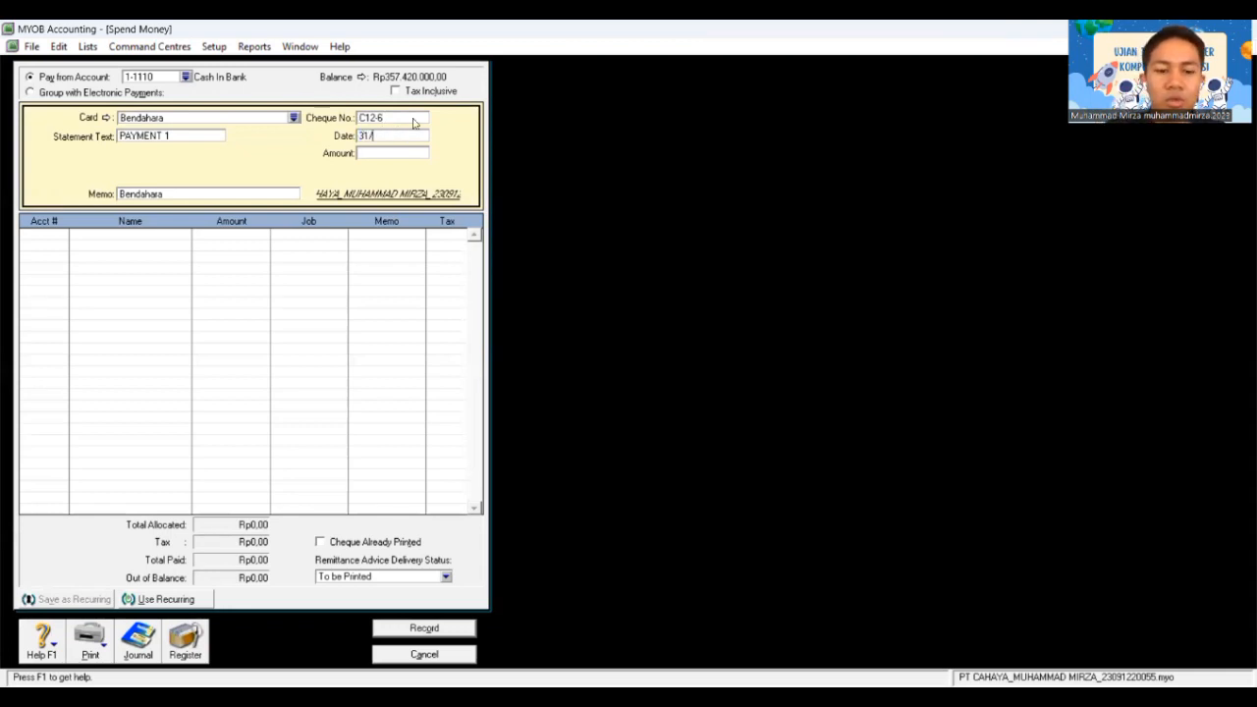
{"action": "type", "text": "12/2018"}
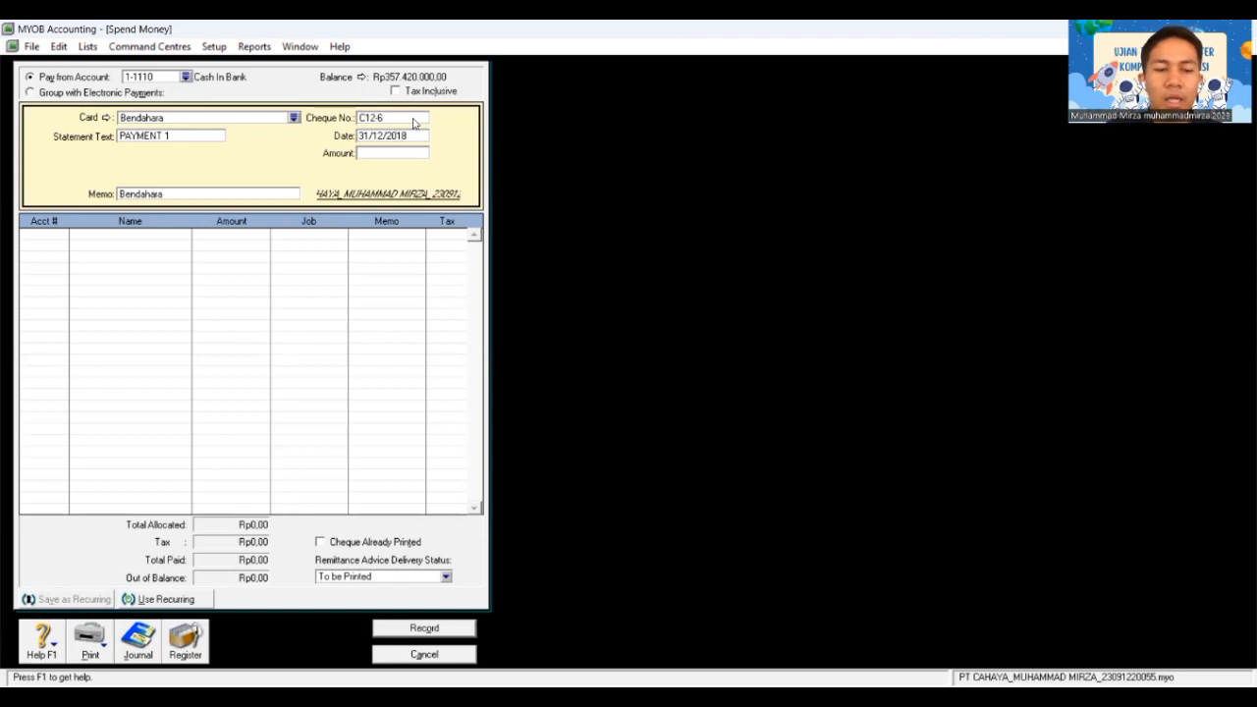
{"action": "key", "text": "Tab"}
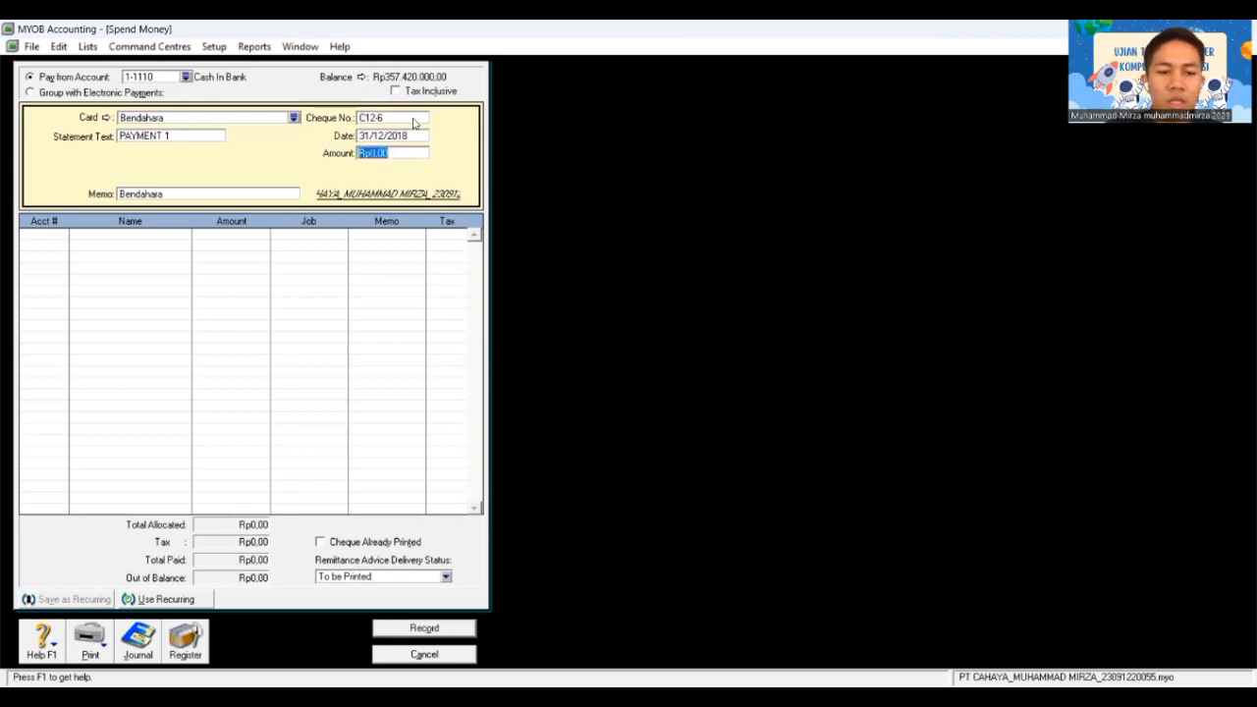
{"action": "type", "text": "19.800."}
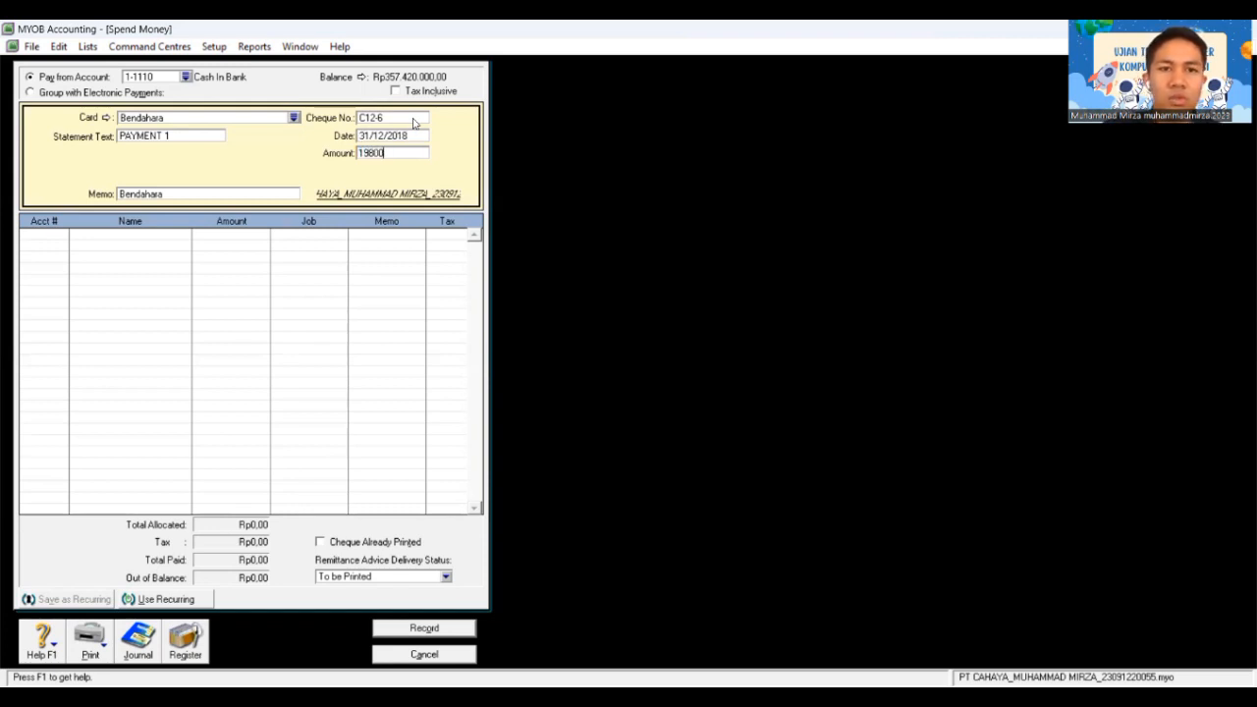
{"action": "type", "text": "000"}
{"action": "key", "text": "Tab"}
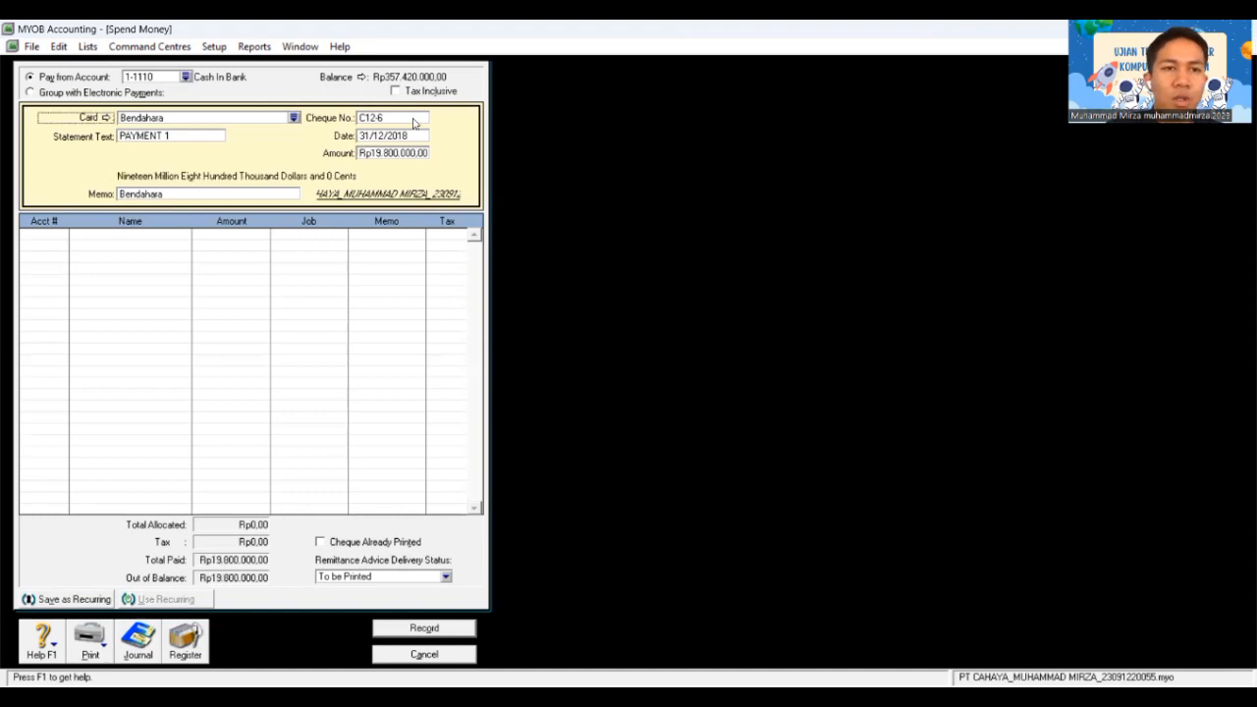
{"action": "key", "text": "Tab"}
{"action": "key", "text": "Tab"}
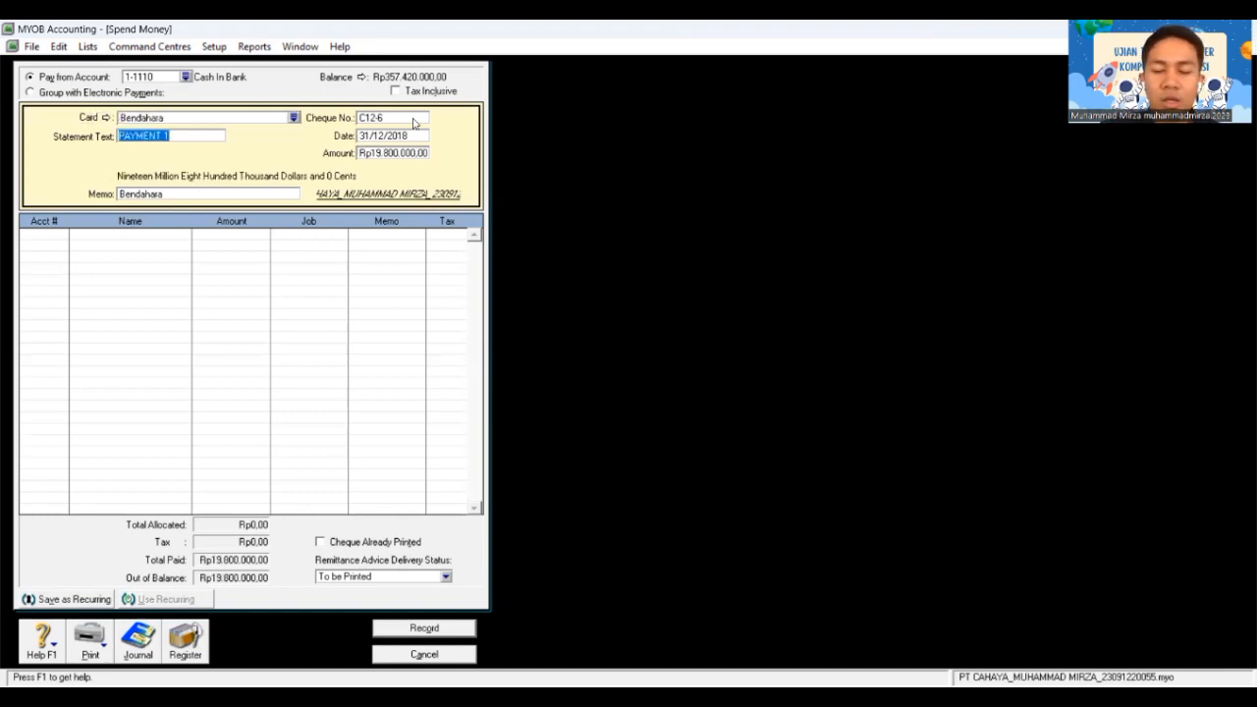
{"action": "type", "text": "BKK12-5"}
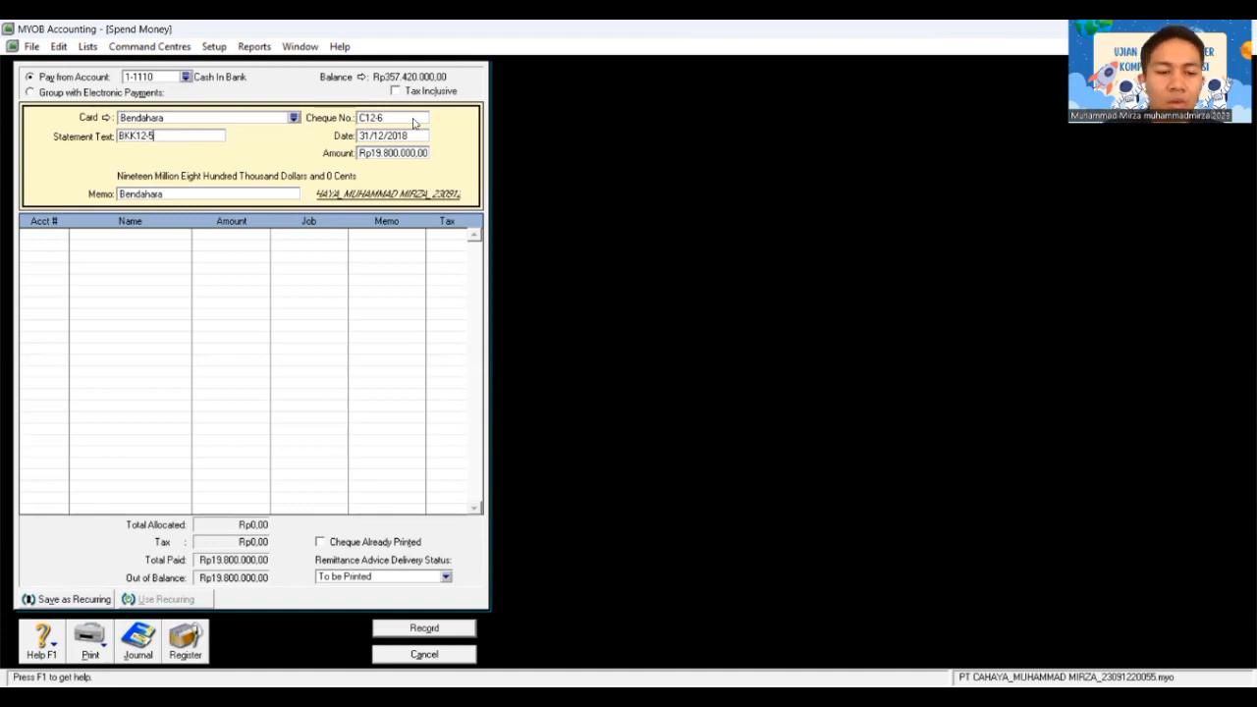
{"action": "key", "text": "Tab"}
{"action": "key", "text": "Tab"}
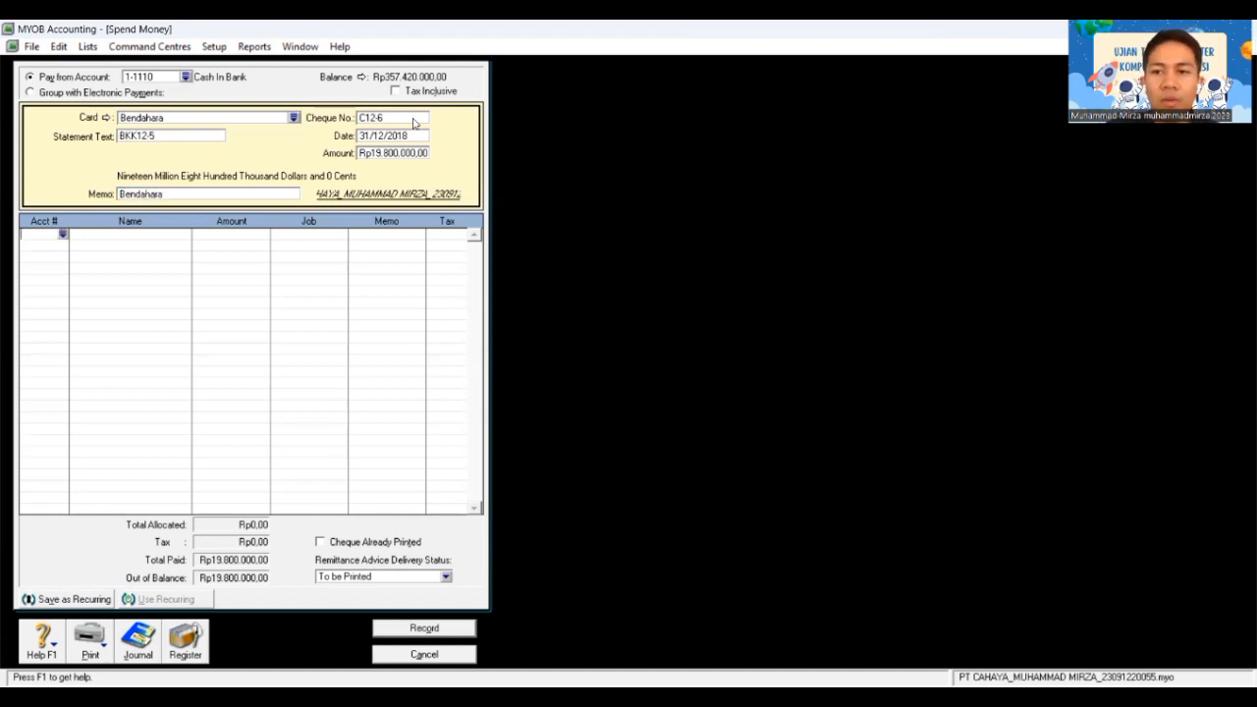
Step: Allocate Rp18.000.000 of cheque C12-6 to the Bank Mandiri Loan account
{"action": "type", "text": "6-"}
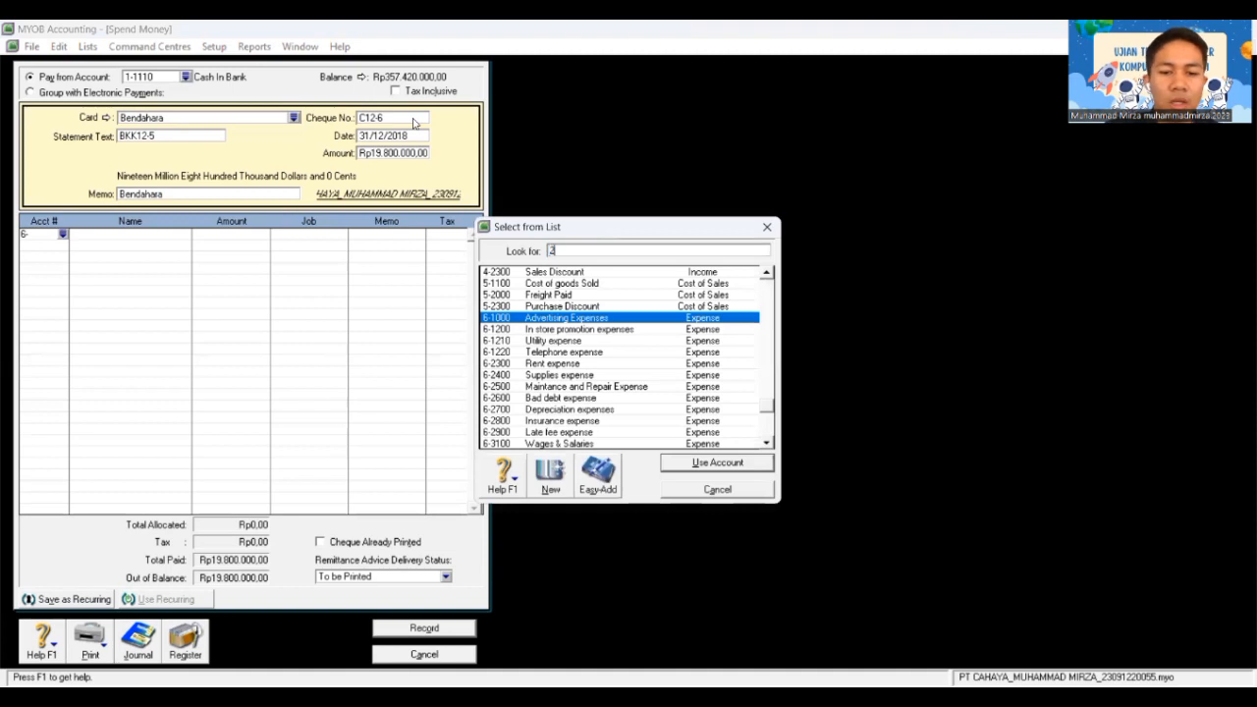
{"action": "type", "text": "2"}
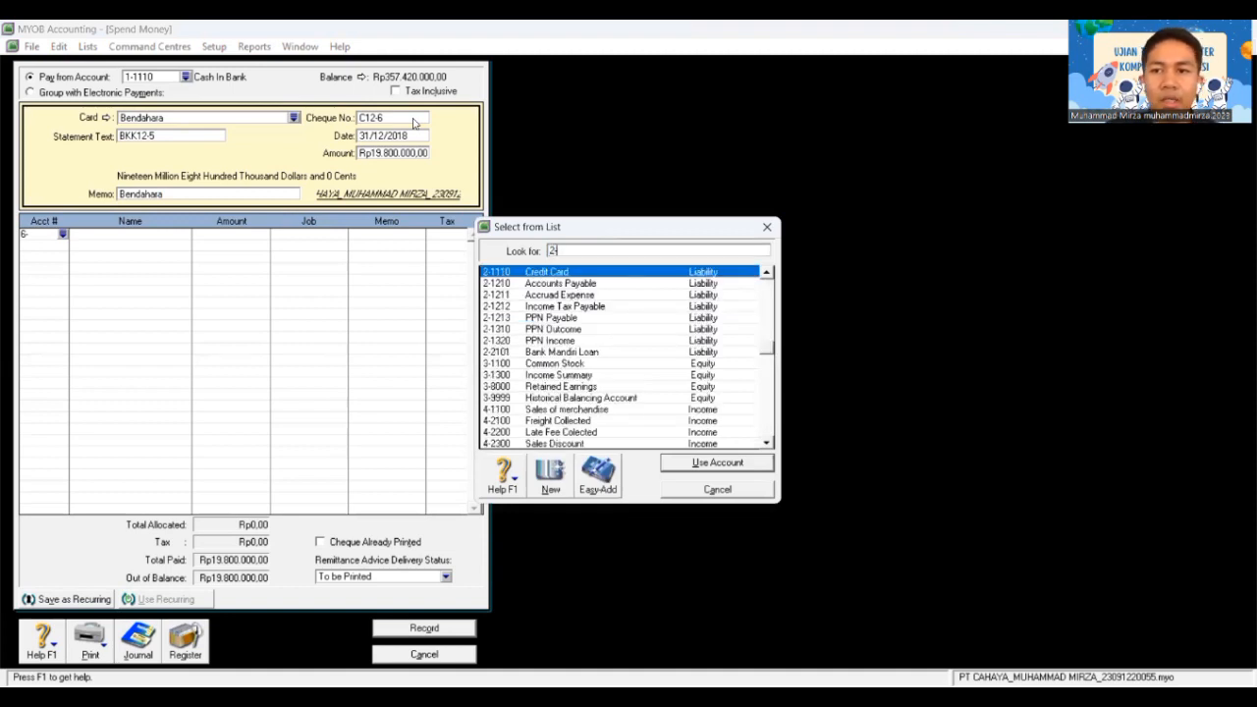
{"action": "type", "text": "-21"}
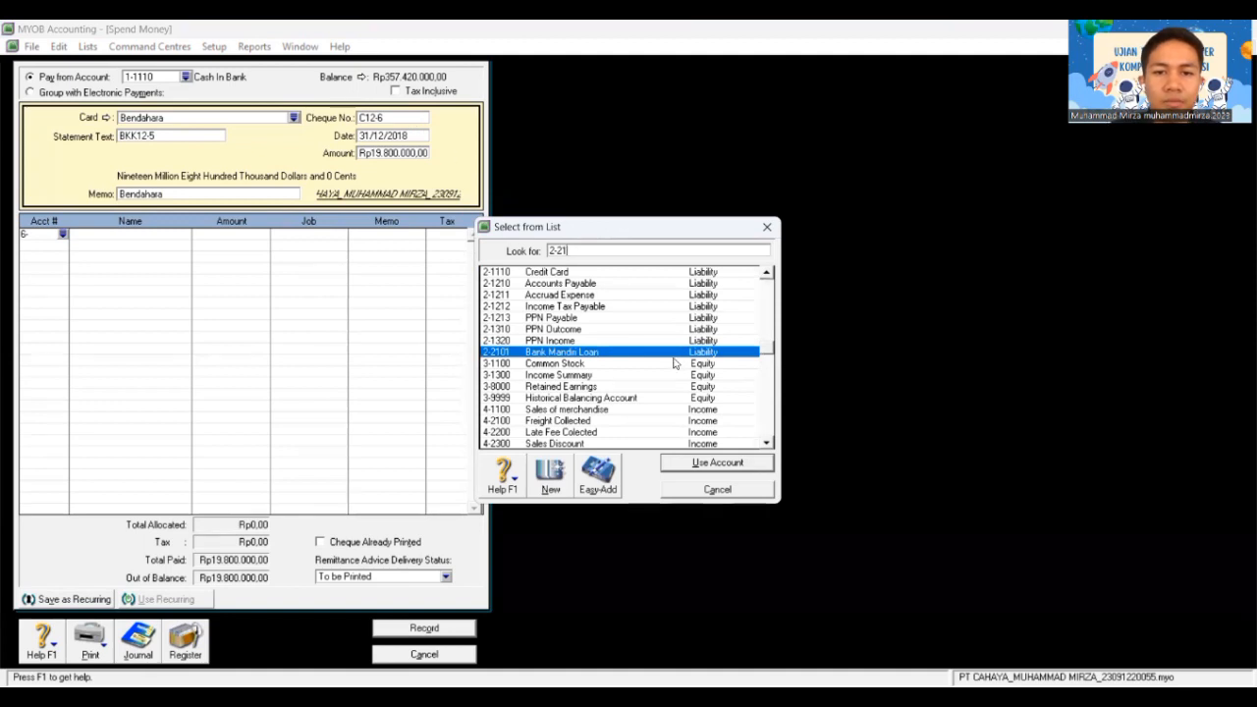
{"action": "type", "text": "01"}
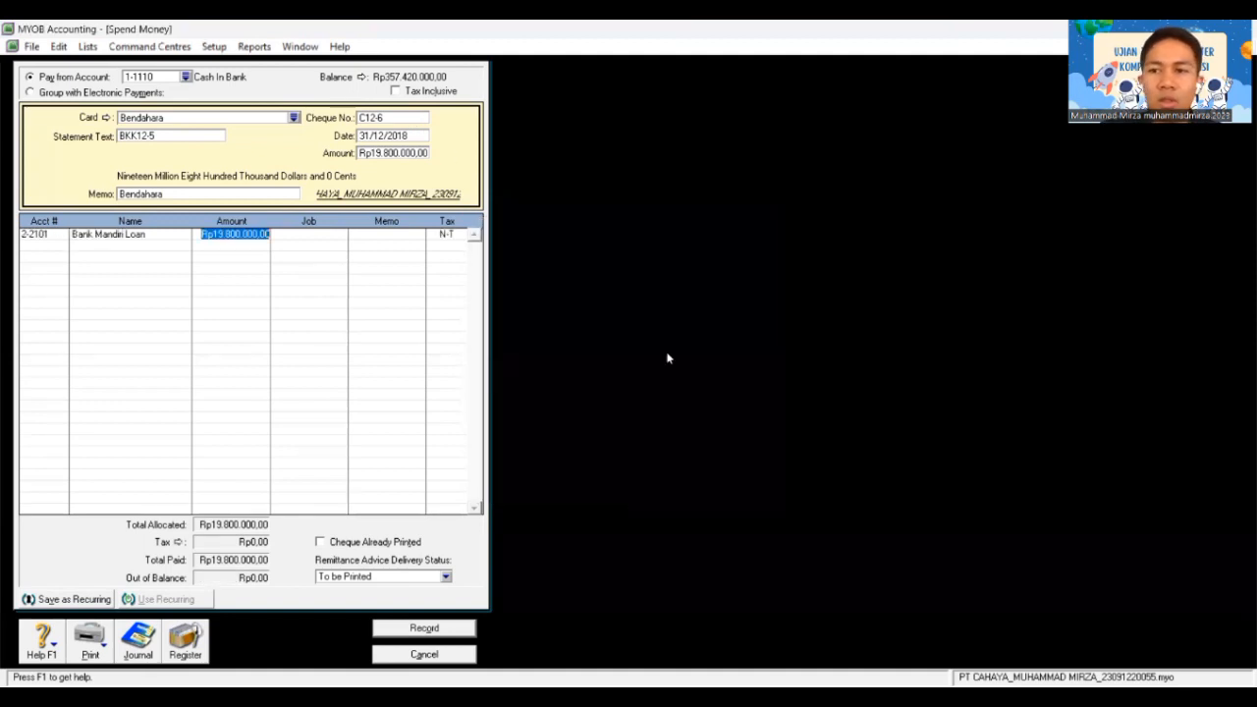
{"action": "type", "text": "18.000.00"}
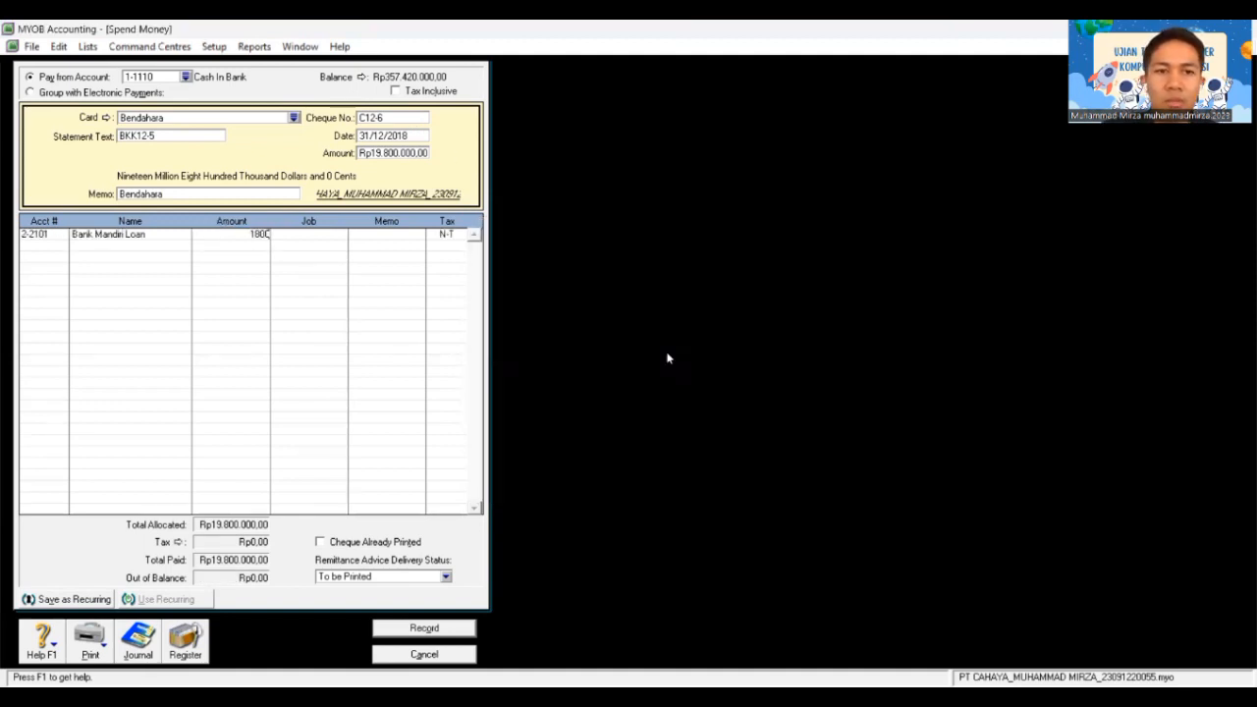
{"action": "type", "text": "0000"}
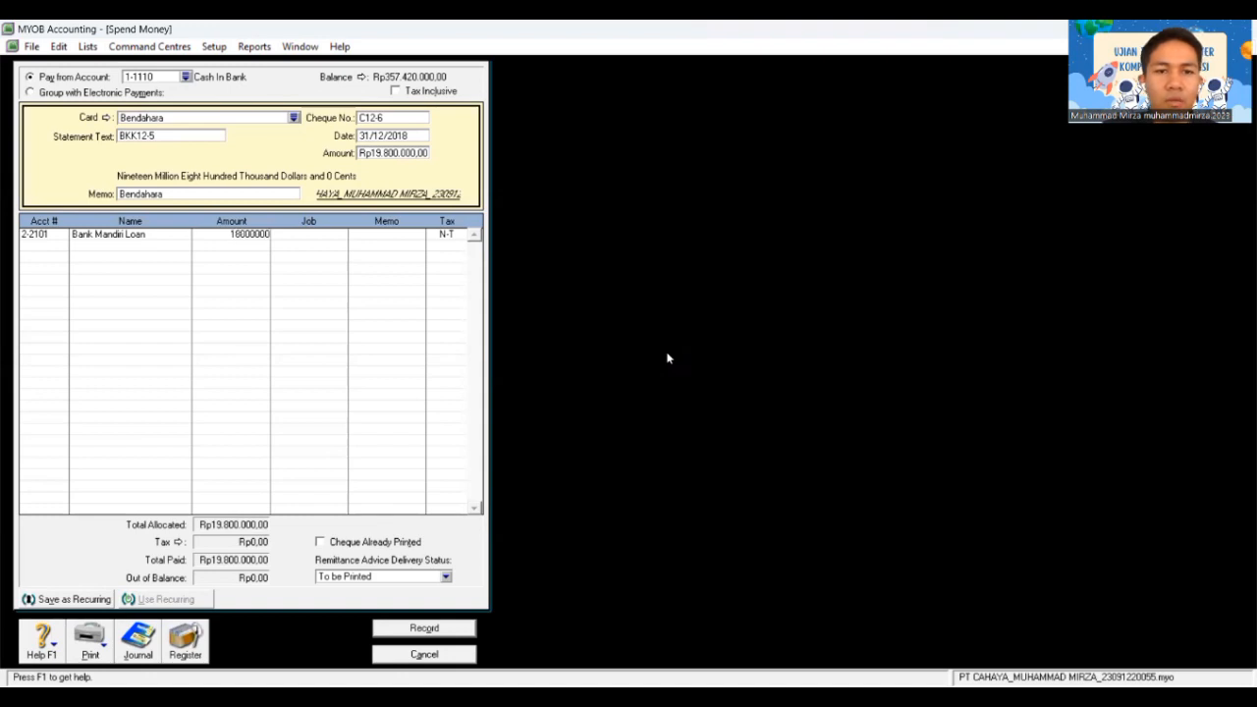
{"action": "key", "text": "Tab"}
{"action": "key", "text": "Tab"}
{"action": "key", "text": "Tab"}
{"action": "key", "text": "Tab"}
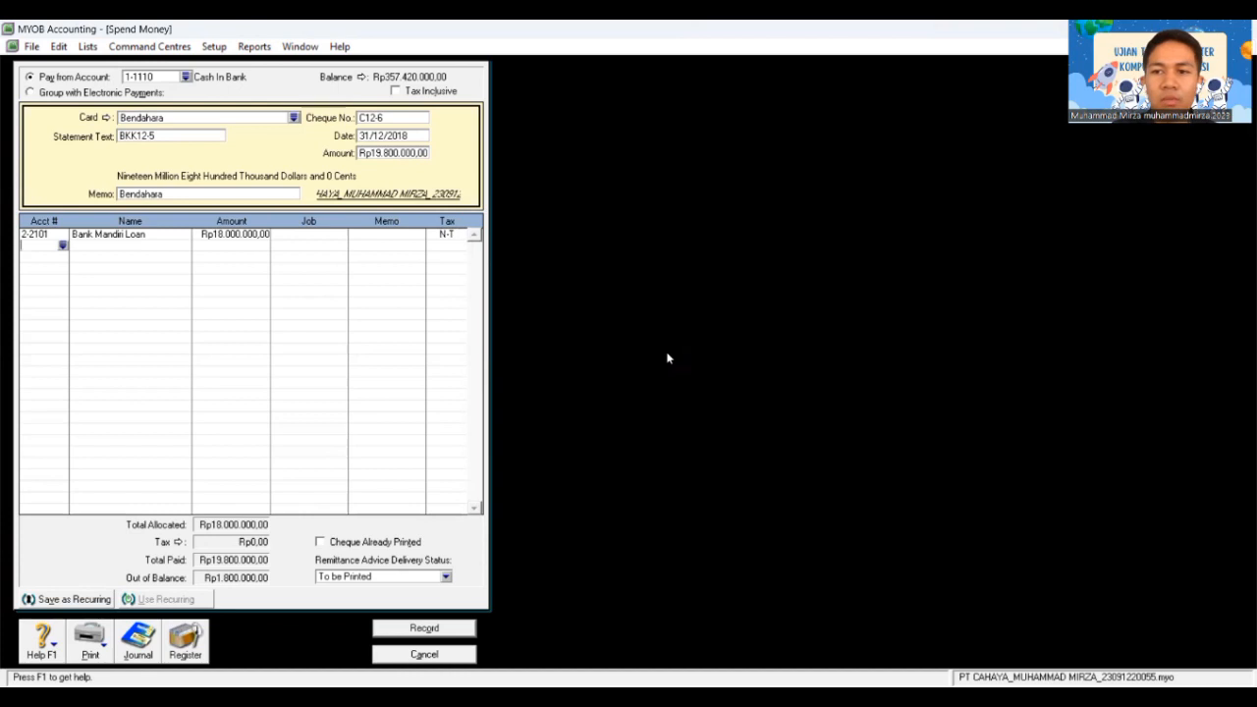
Step: Add a Rp1.800.000 line to 9-1000 Interest Expense and record the cheque
{"action": "type", "text": "6-"}
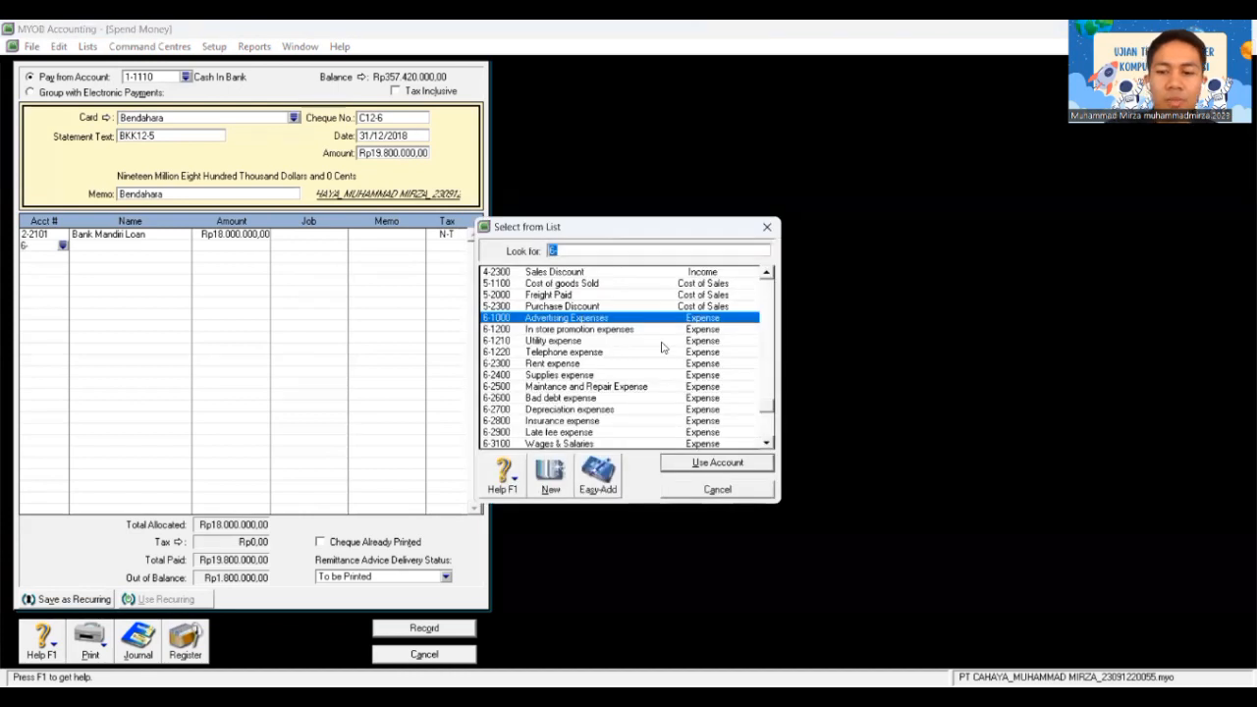
{"action": "key", "text": "BackSpace"}
{"action": "key", "text": "BackSpace"}
{"action": "type", "text": "9-1"}
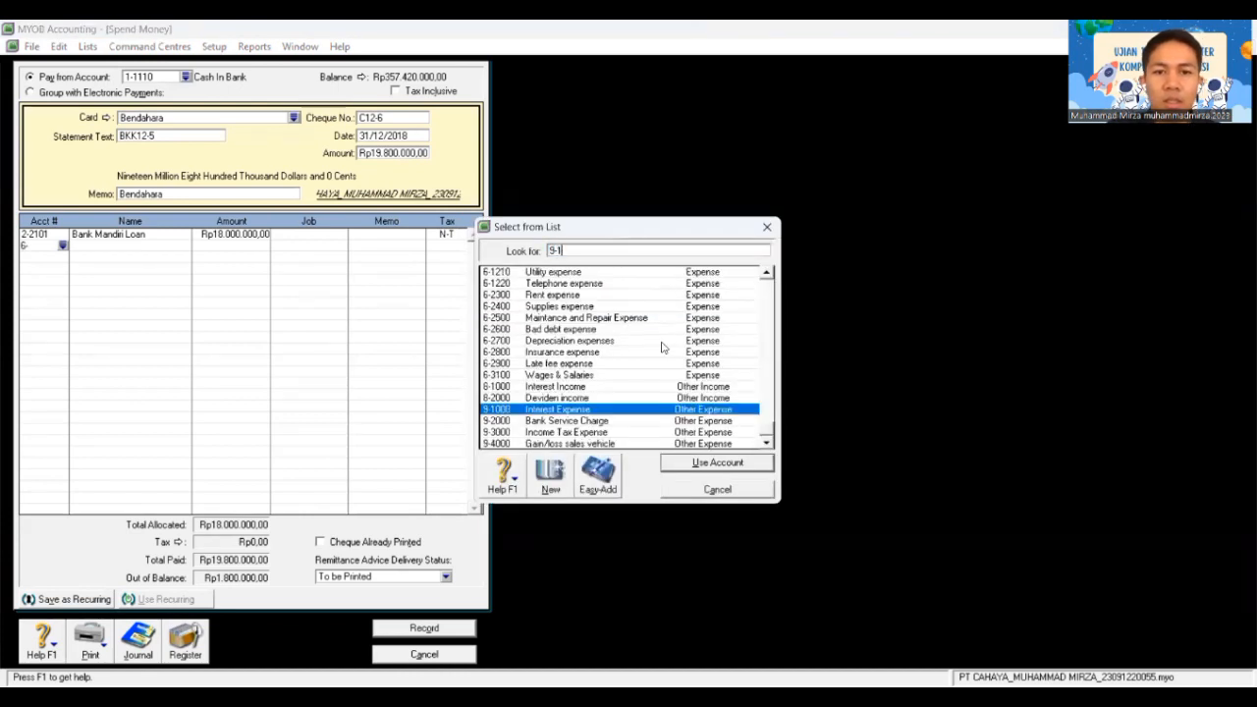
{"action": "type", "text": "000"}
{"action": "key", "text": "Return"}
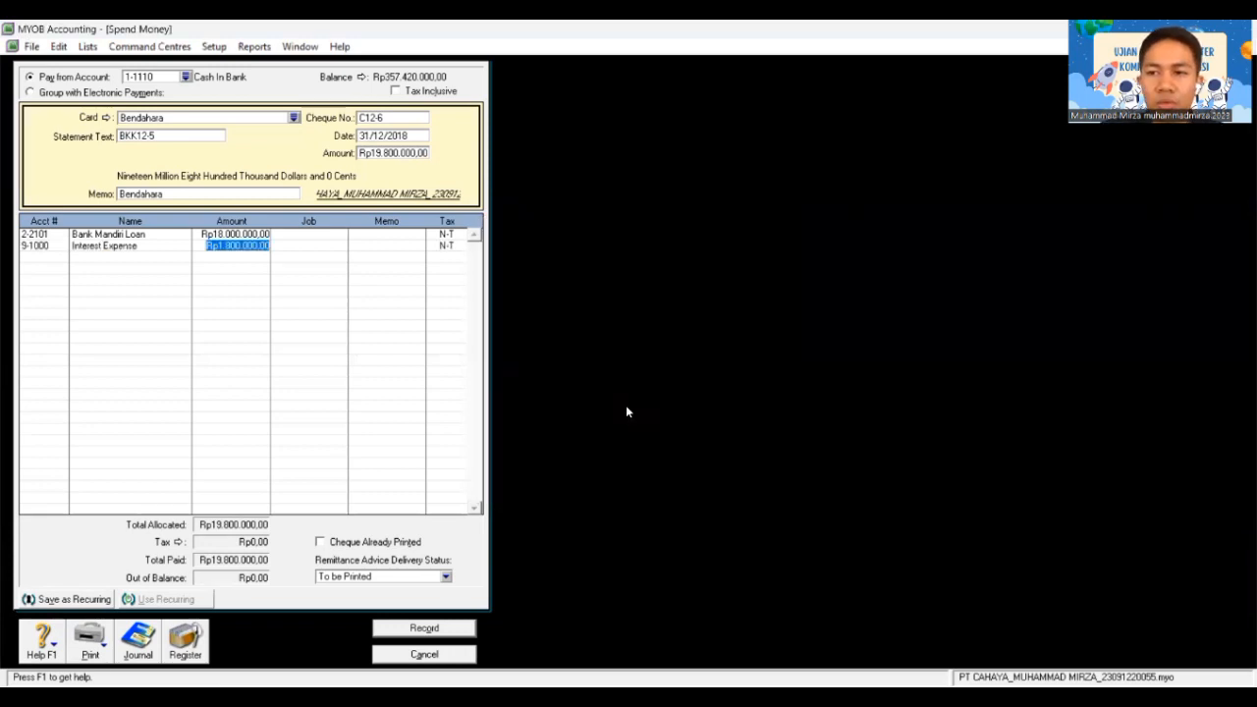
{"action": "type", "text": "11"}
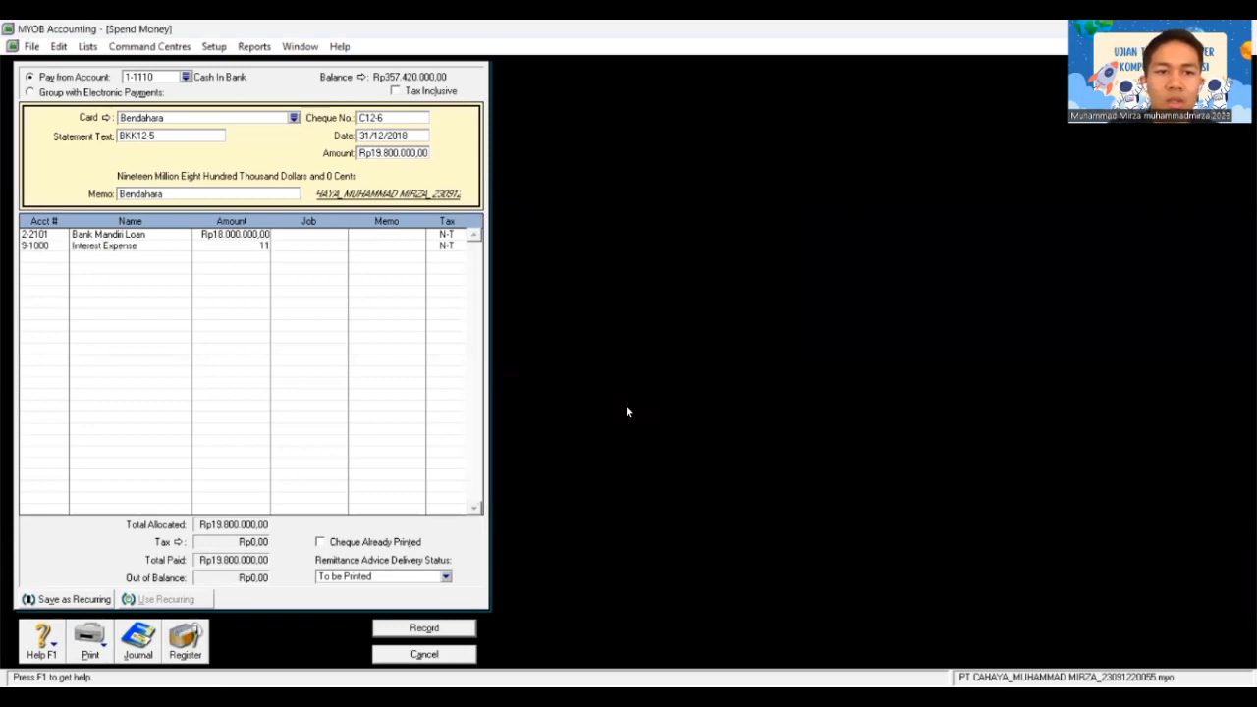
{"action": "key", "text": "BackSpace"}
{"action": "key", "text": "BackSpace"}
{"action": "key", "text": "BackSpace"}
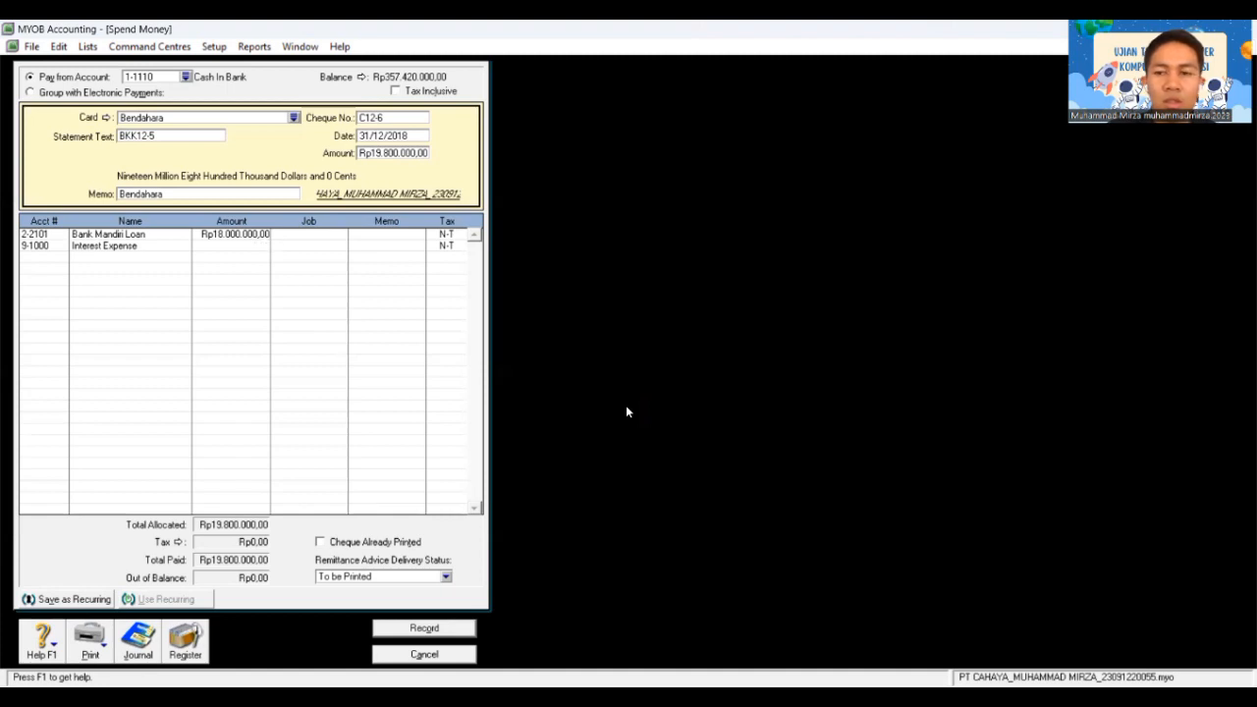
{"action": "type", "text": "180"}
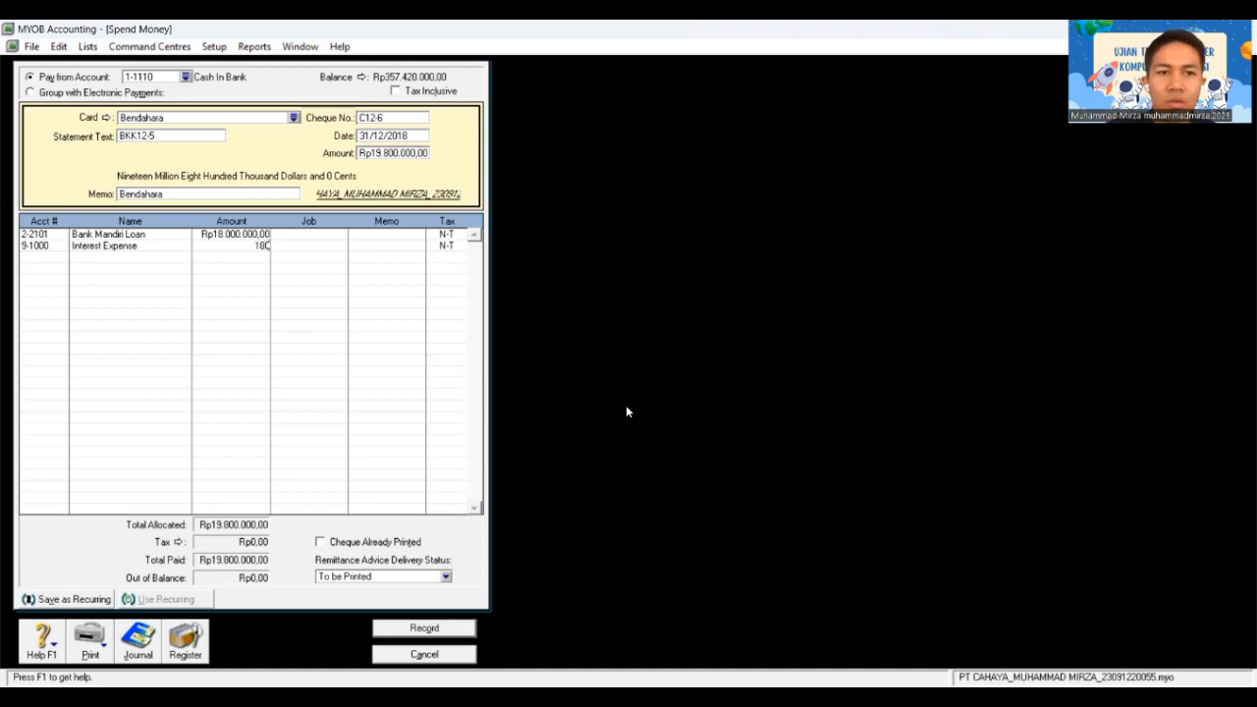
{"action": "type", "text": "0000"}
{"action": "key", "text": "Tab"}
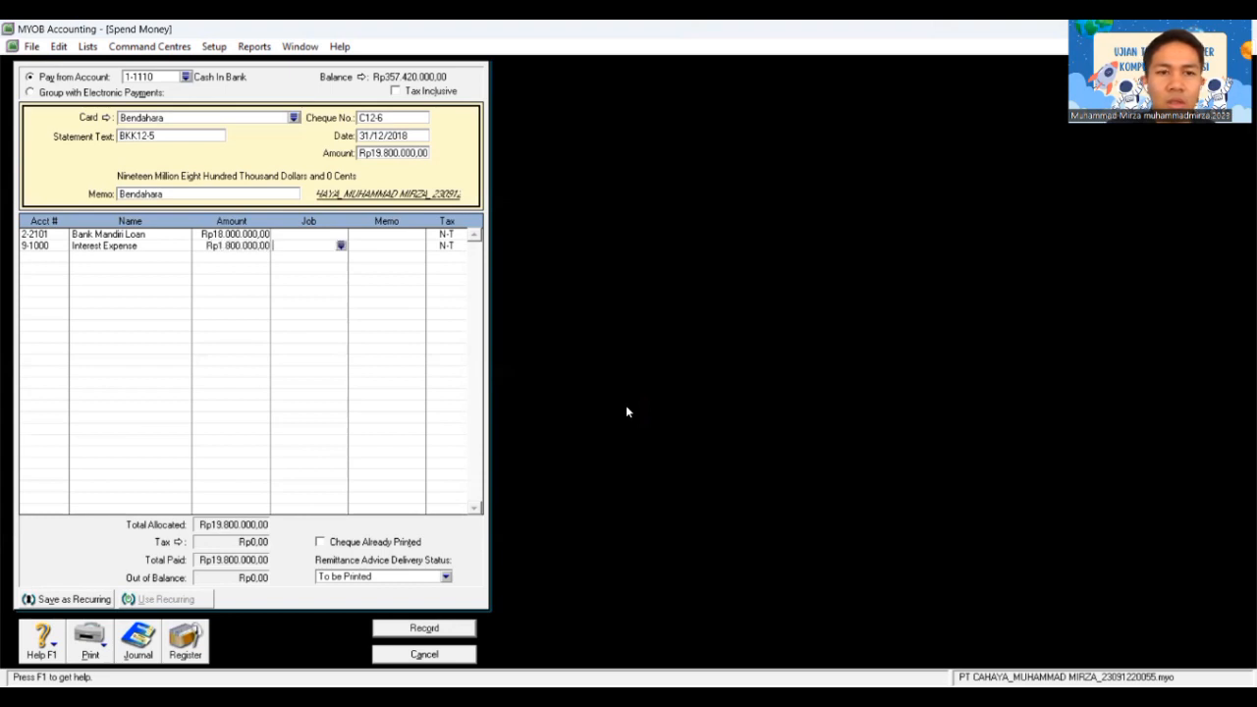
{"action": "key", "text": "Tab"}
{"action": "key", "text": "Tab"}
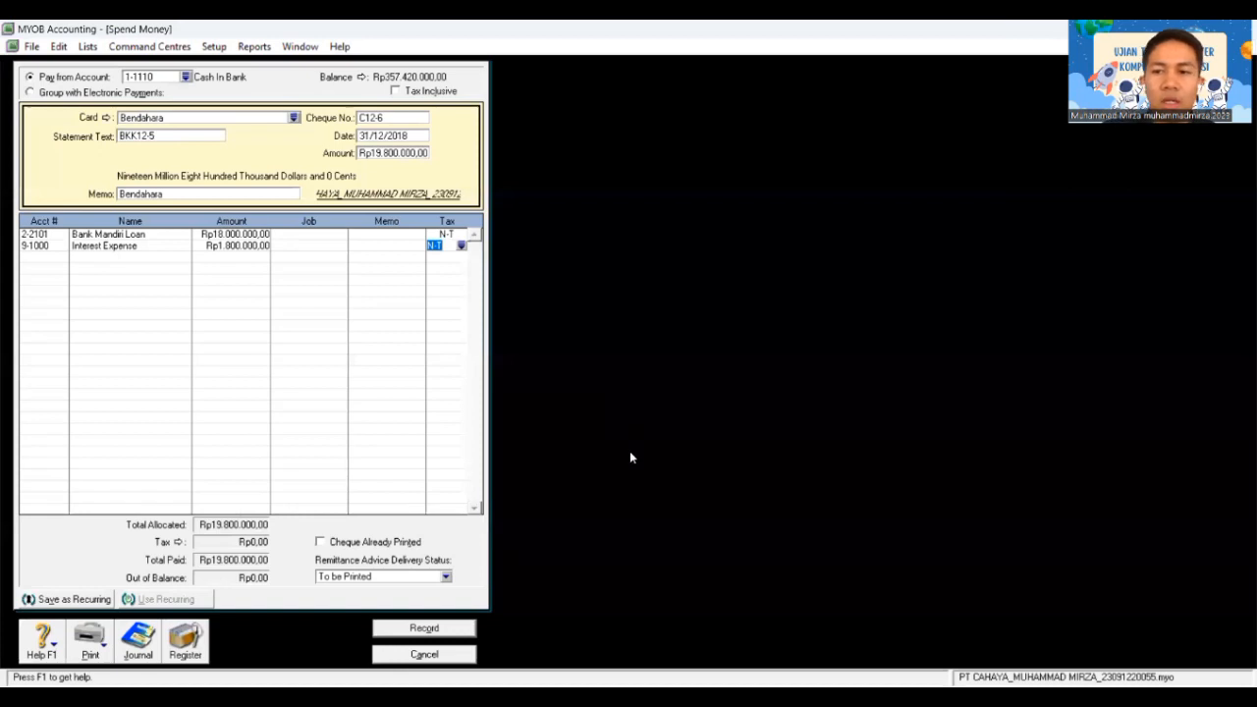
{"action": "left_click", "coordinate": [441, 629]}
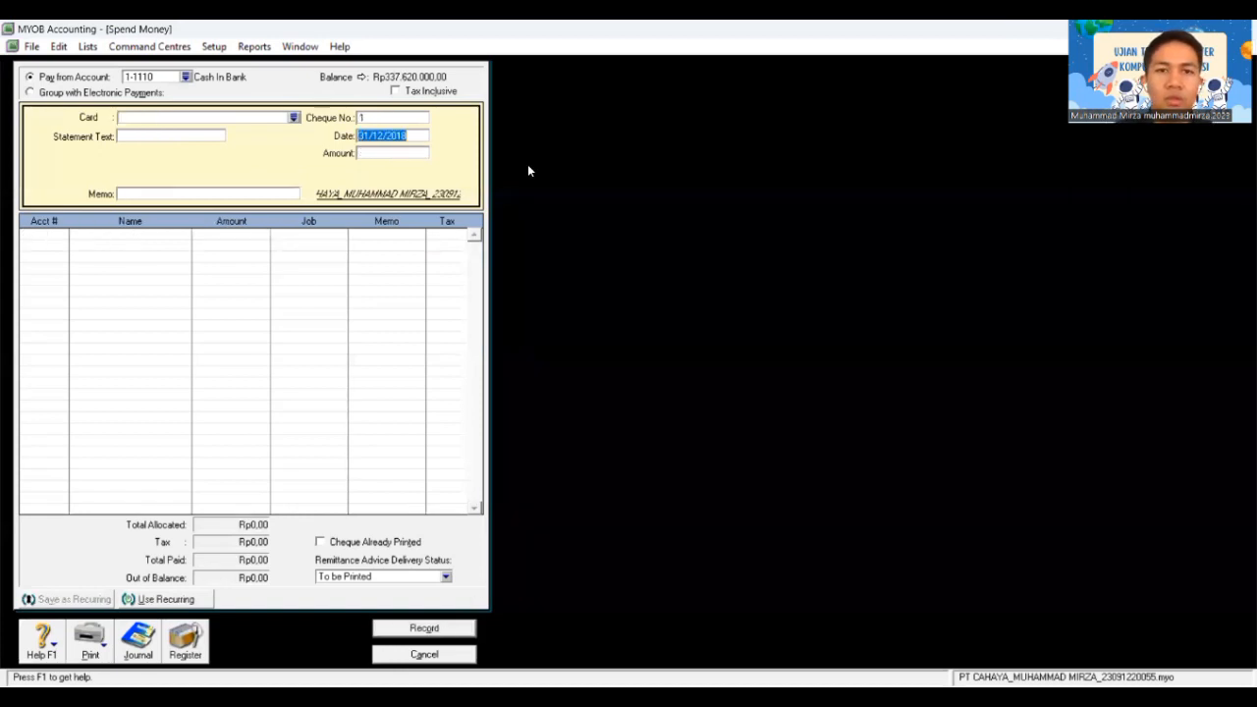
Step: Close the old cheque form and start a new Spend Money cheque from Banking
{"action": "key", "text": "Escape"}
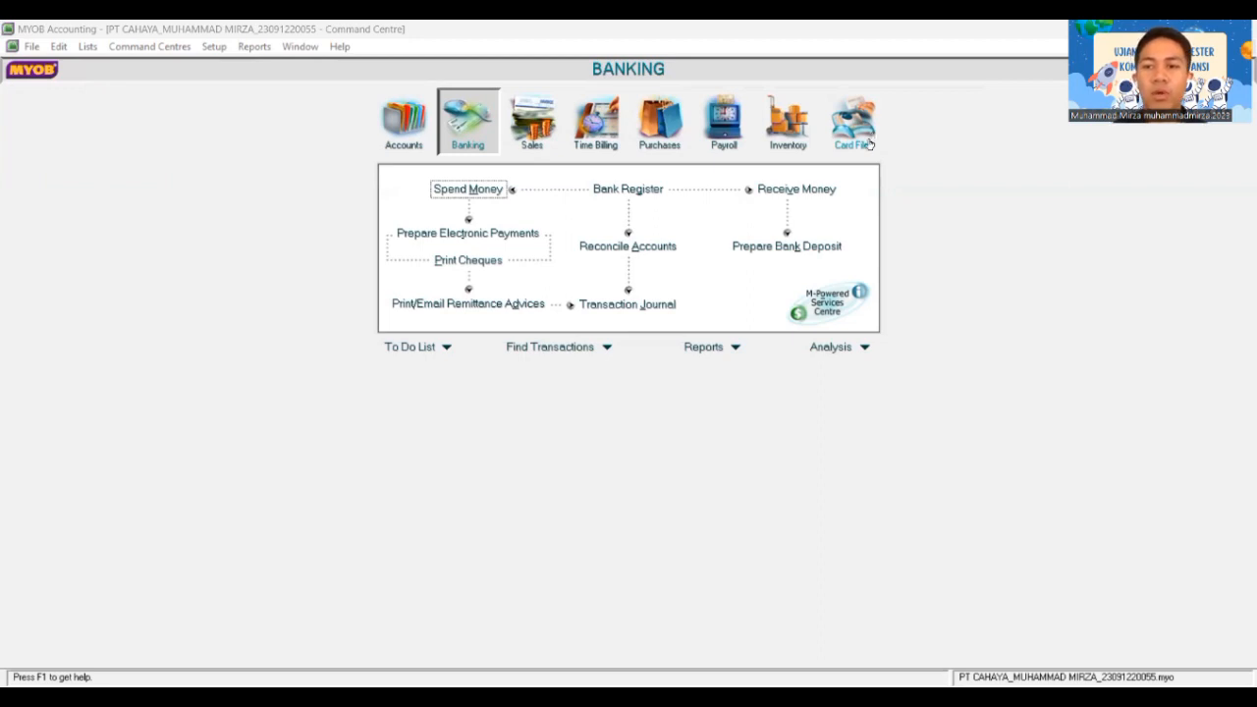
{"action": "left_click", "coordinate": [451, 130]}
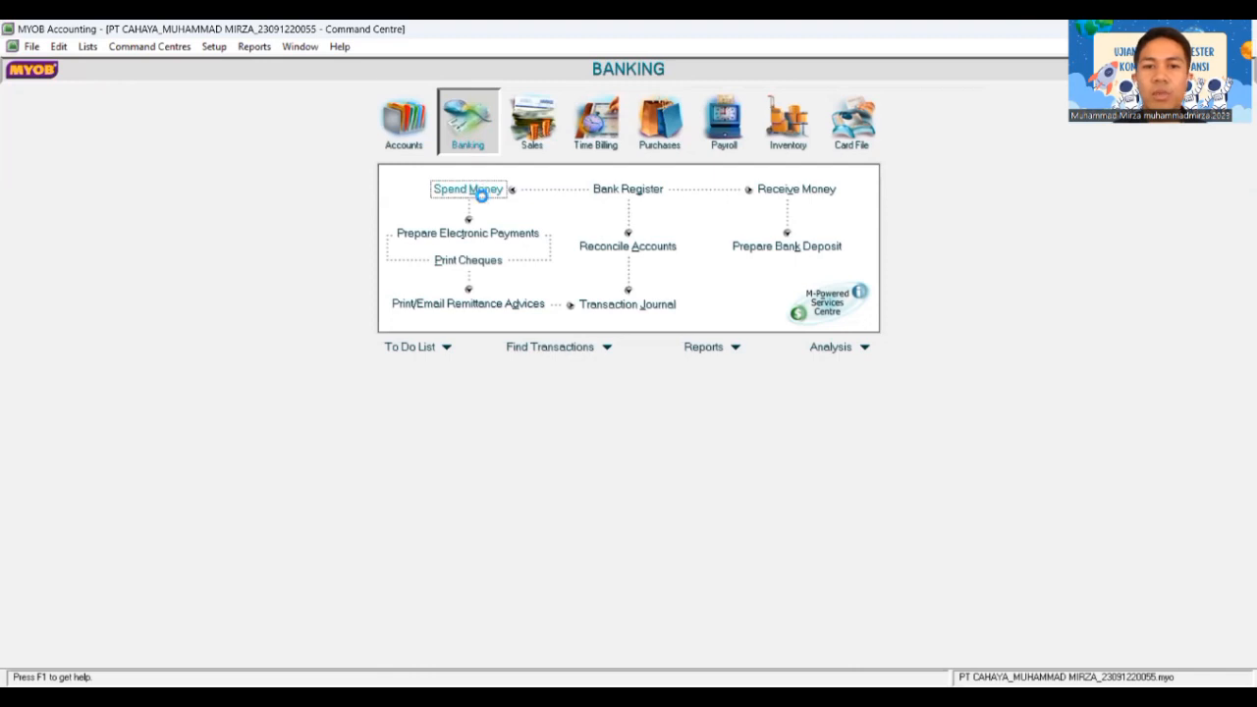
{"action": "left_click", "coordinate": [479, 193]}
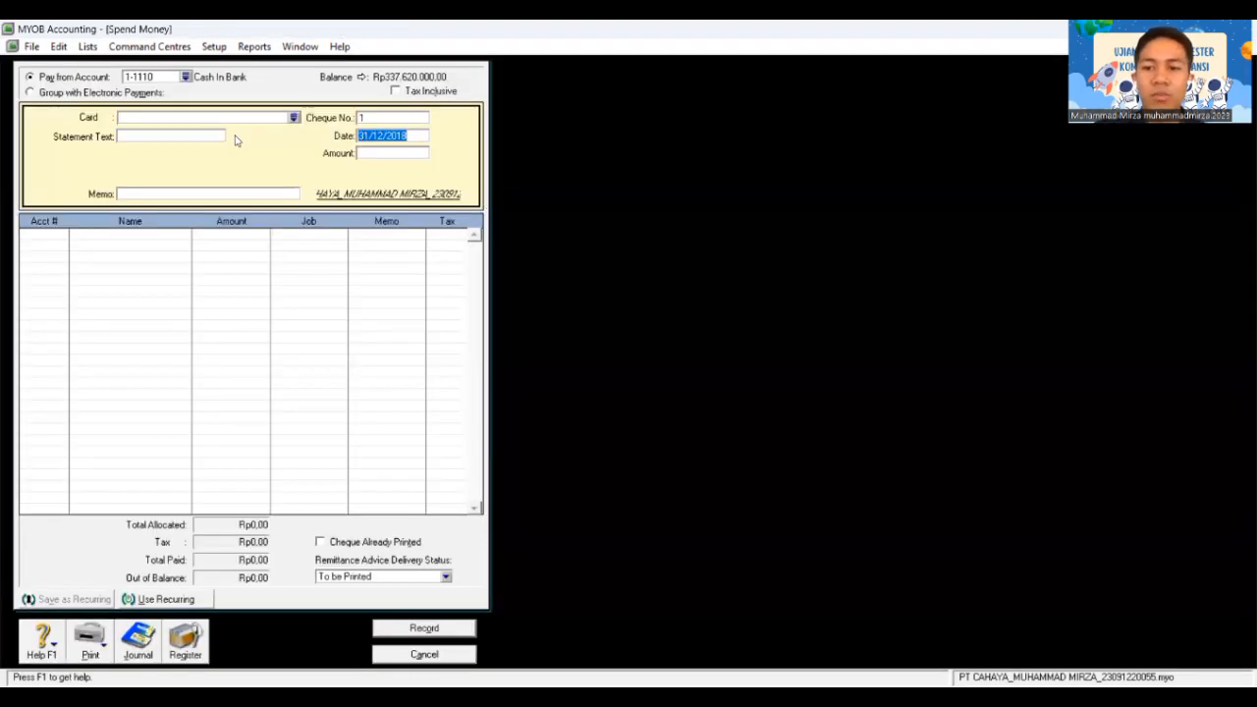
{"action": "left_click", "coordinate": [293, 118]}
Step: Make cheque C12-7 payable to Bendahara for Rp8.815.000 with statement text BKK12-6
{"action": "double_click", "coordinate": [501, 273]}
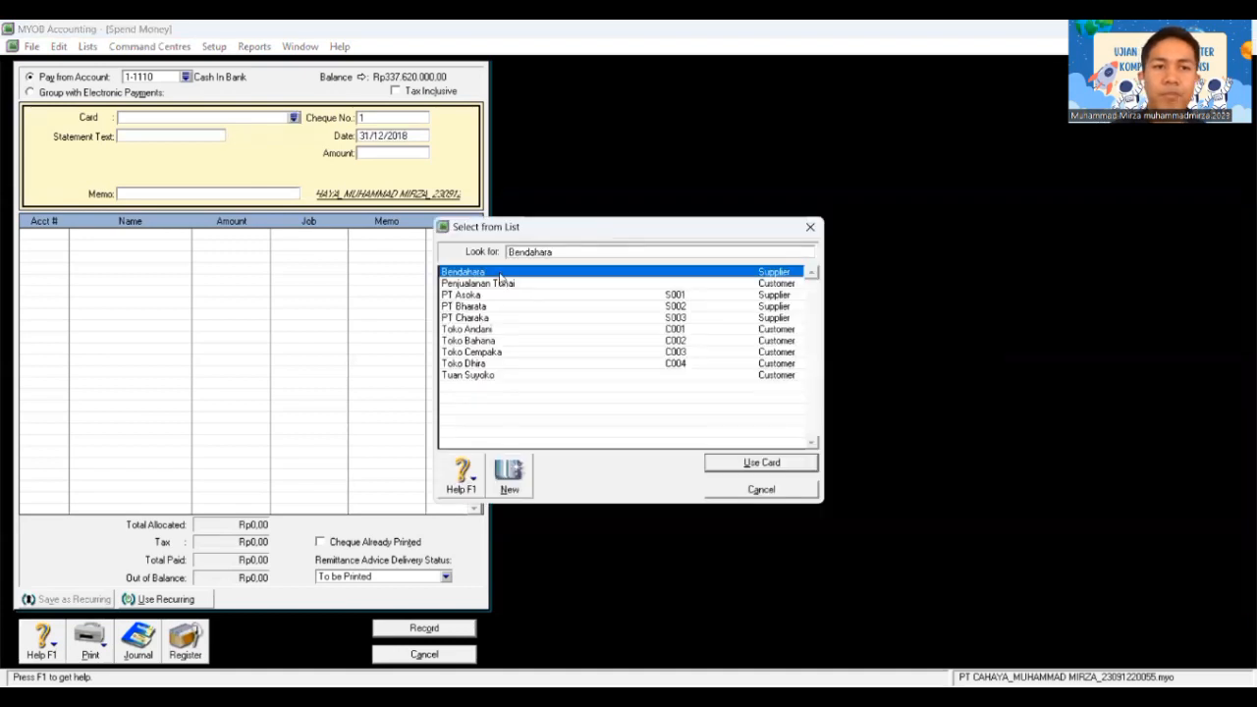
{"action": "left_click", "coordinate": [393, 119]}
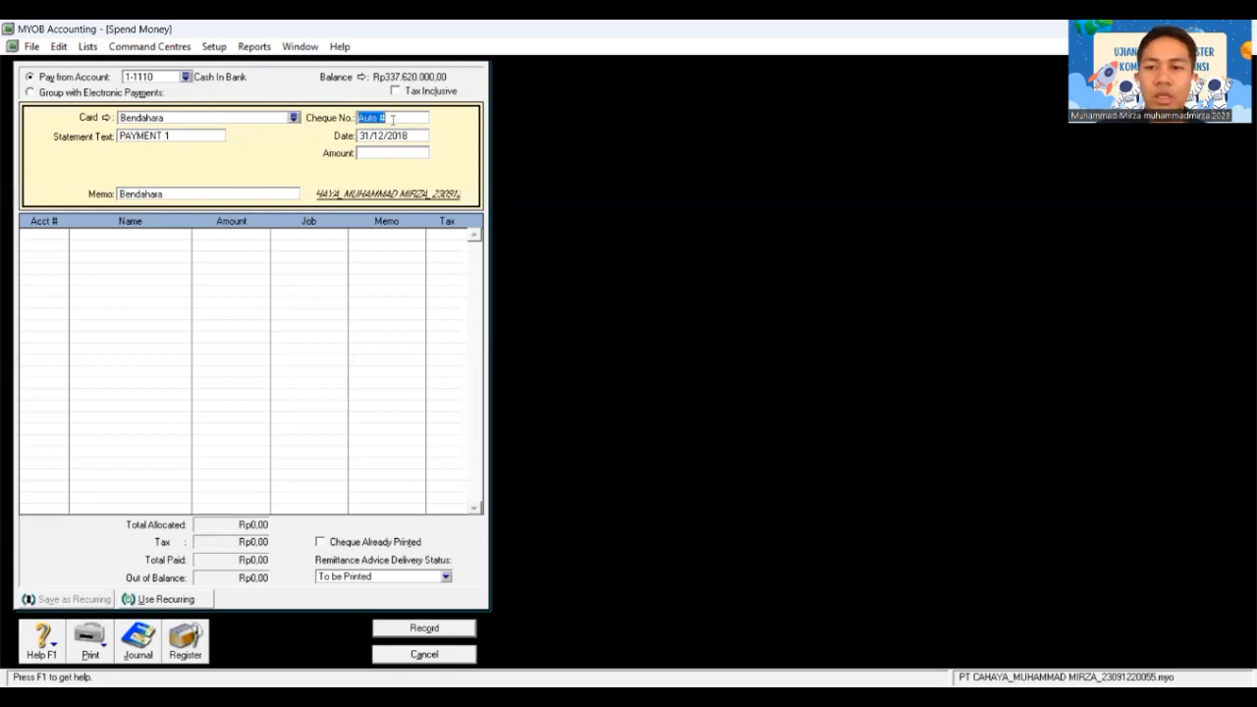
{"action": "type", "text": "C12-7"}
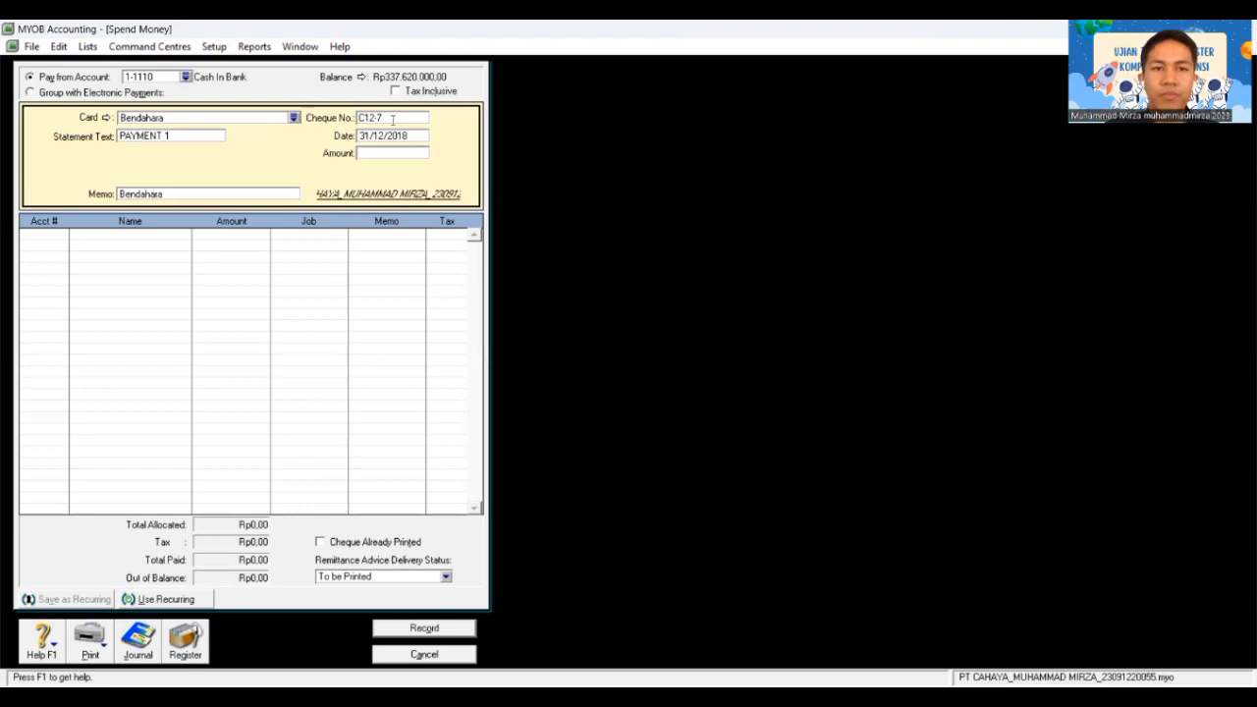
{"action": "key", "text": "Tab"}
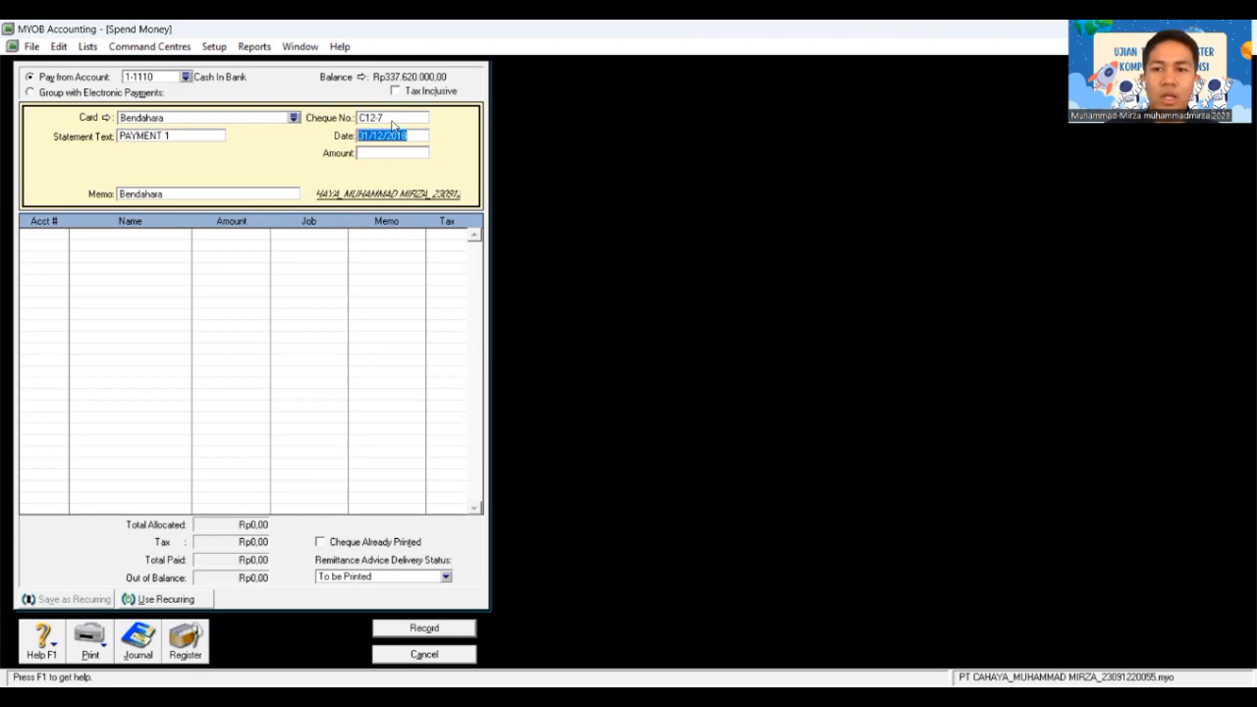
{"action": "key", "text": "Tab"}
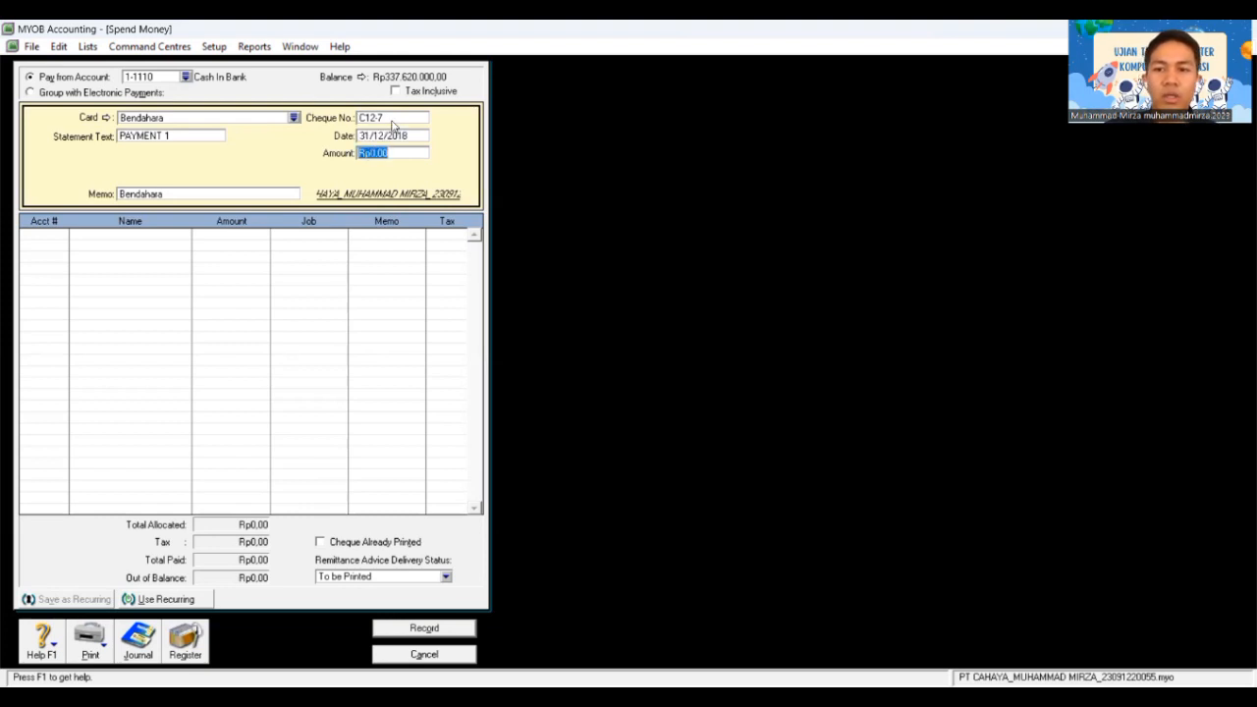
{"action": "type", "text": "8.815"}
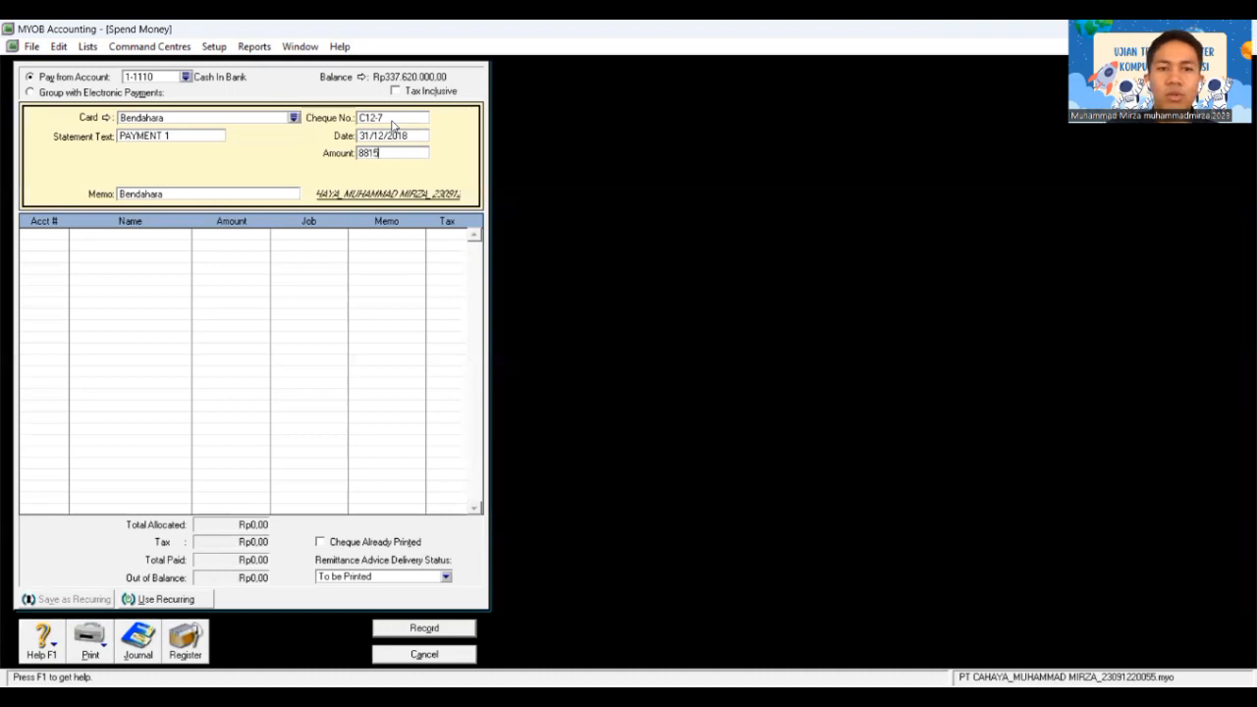
{"action": "type", "text": ".000"}
{"action": "key", "text": "Tab"}
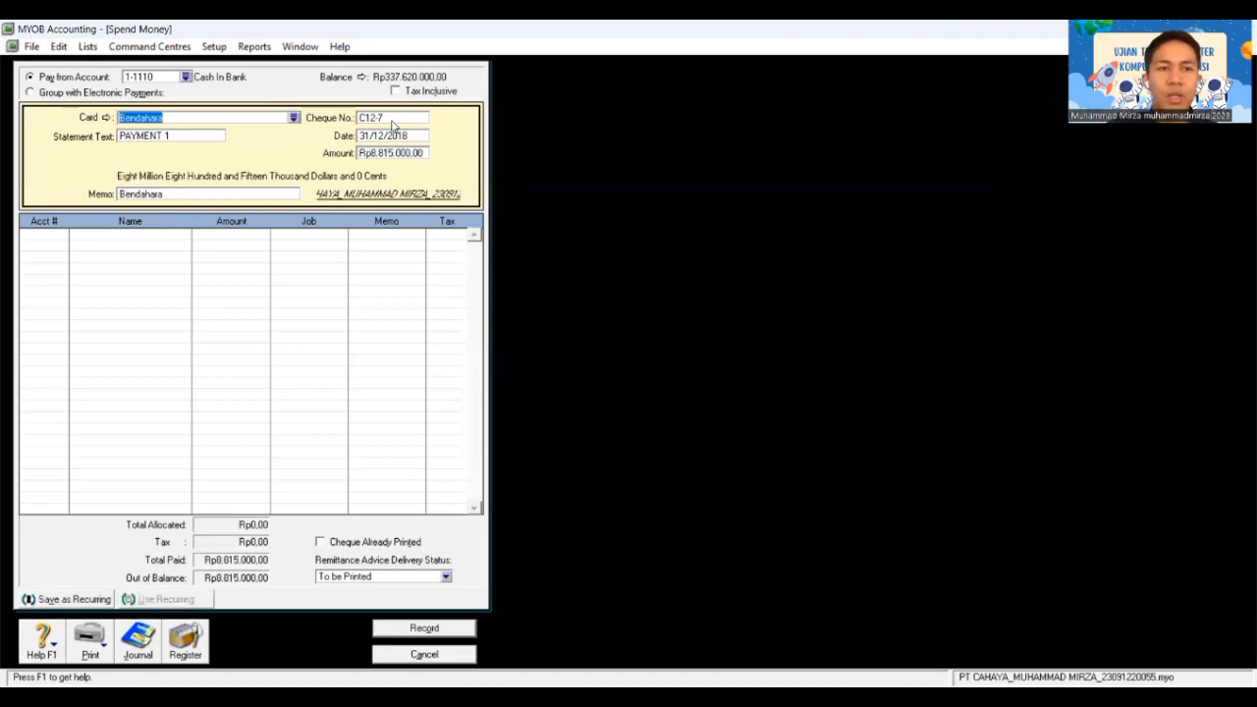
{"action": "key", "text": "Tab"}
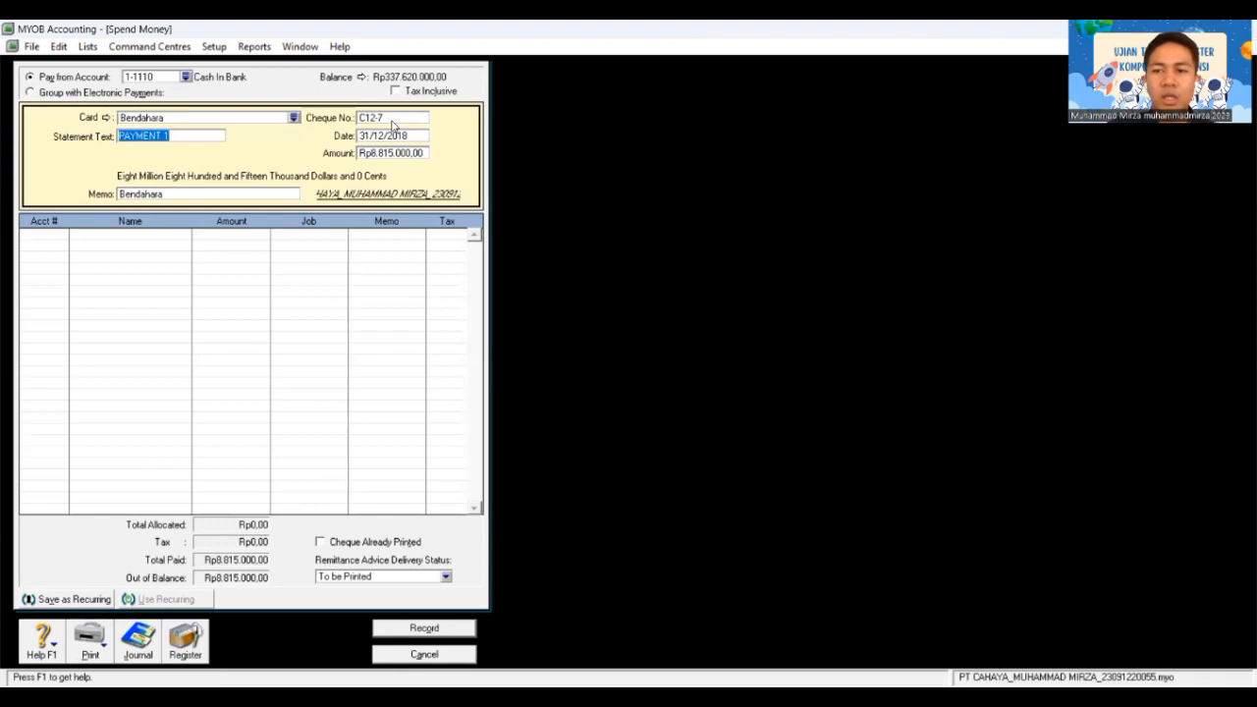
{"action": "type", "text": "BKK1"}
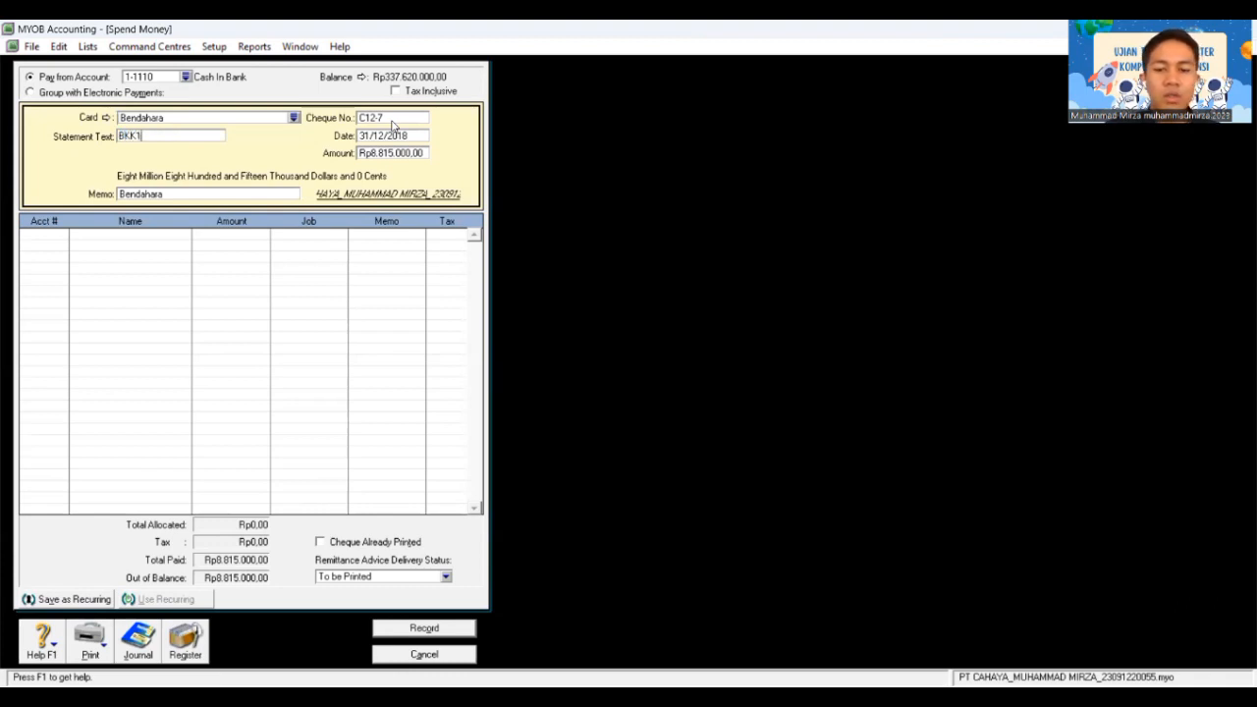
{"action": "type", "text": "2-6"}
{"action": "key", "text": "Tab"}
{"action": "key", "text": "Tab"}
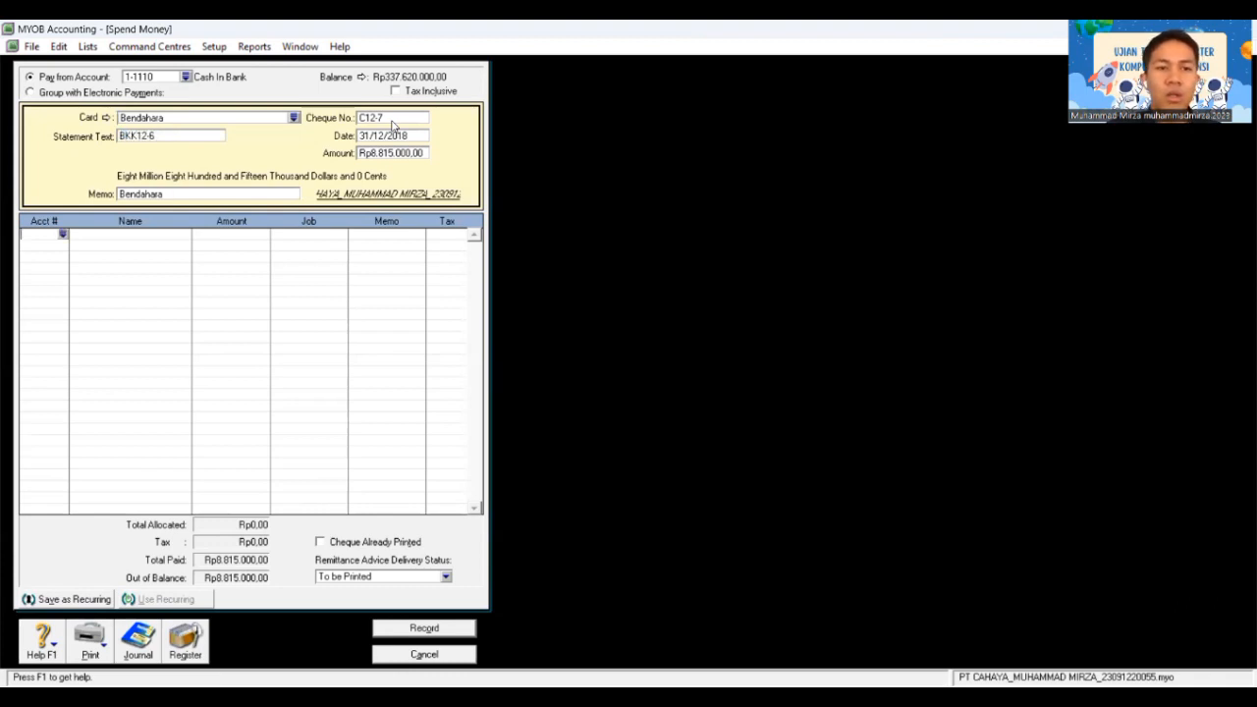
Step: Allocate the first line to account 6-3100 Wages & Salaries
{"action": "type", "text": "6-"}
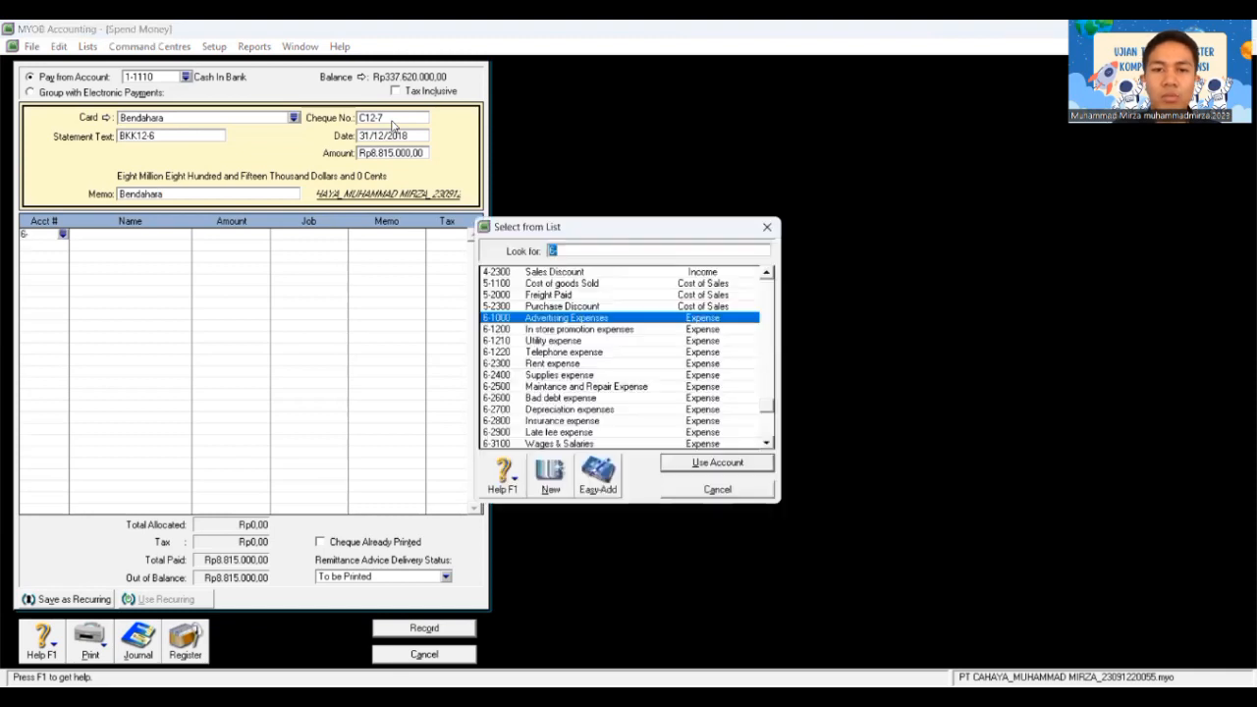
{"action": "type", "text": "6-3"}
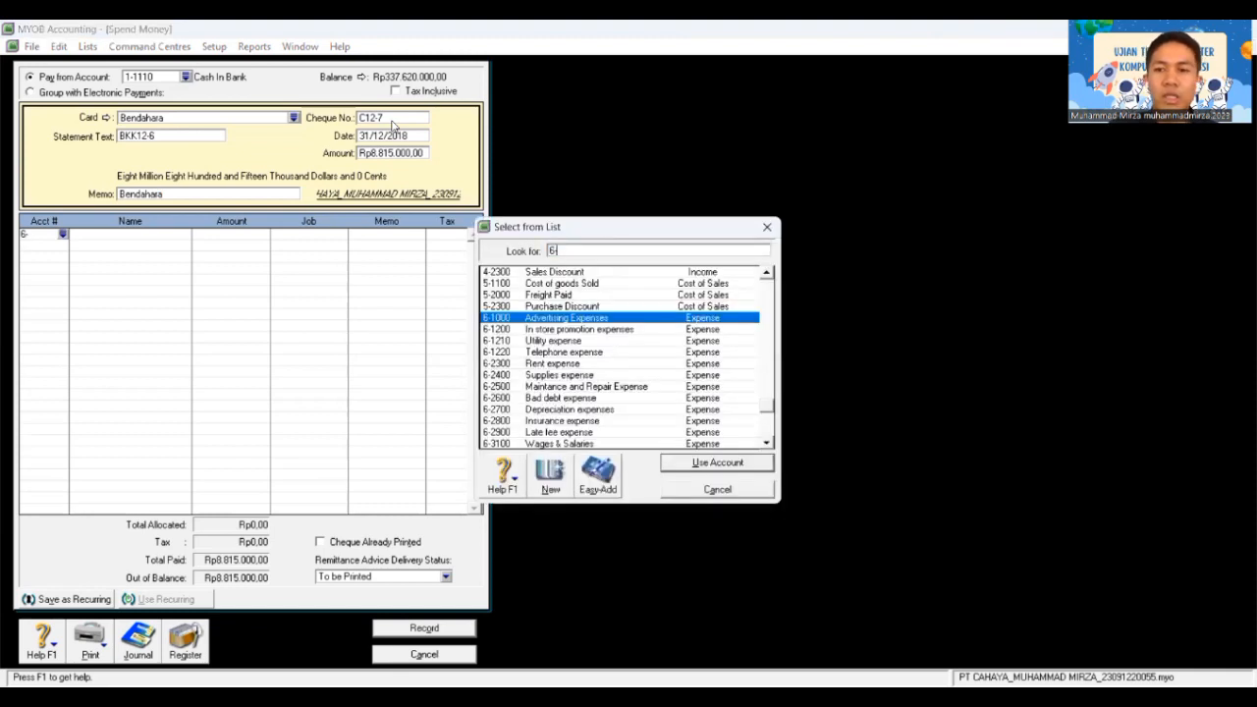
{"action": "type", "text": "100"}
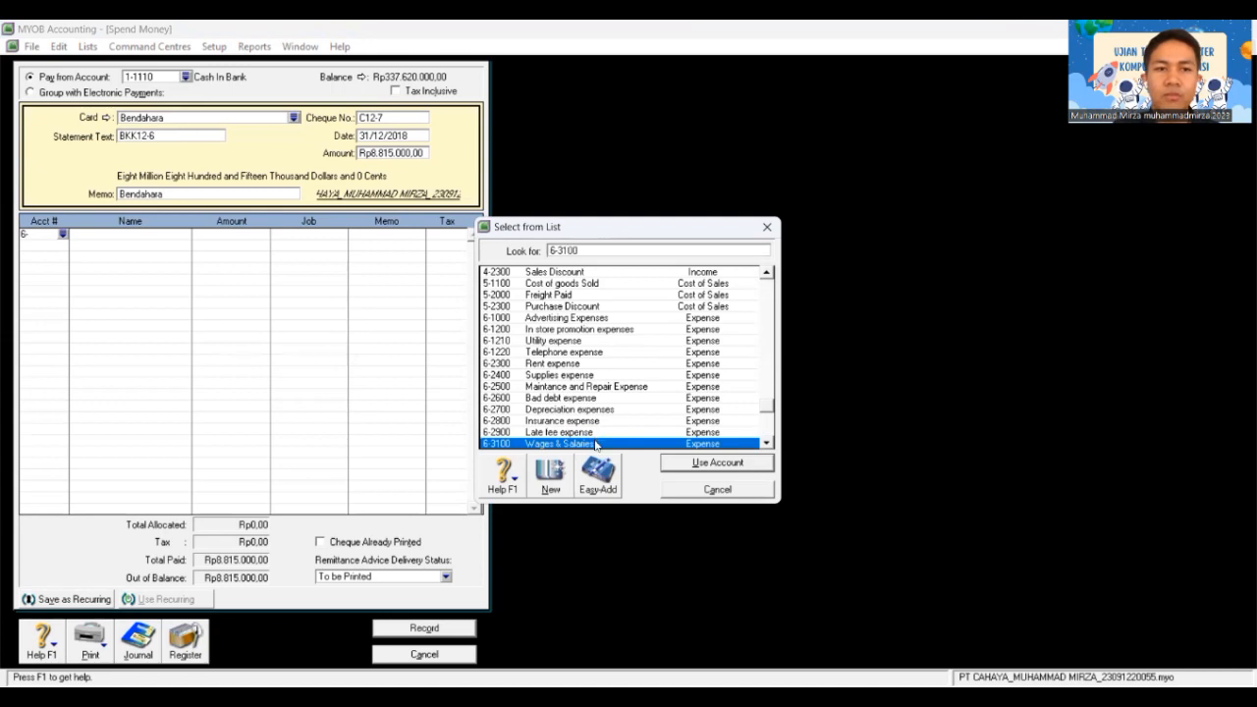
{"action": "double_click", "coordinate": [595, 444]}
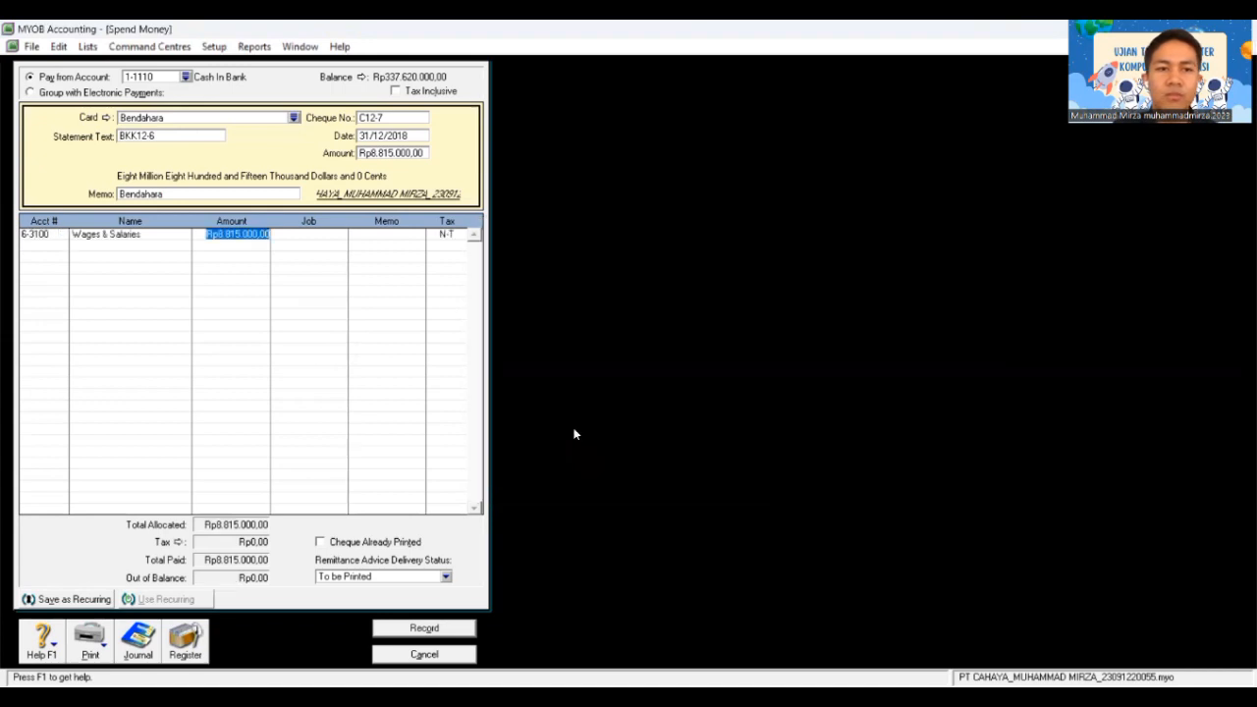
{"action": "key", "text": "Tab"}
{"action": "key", "text": "Tab"}
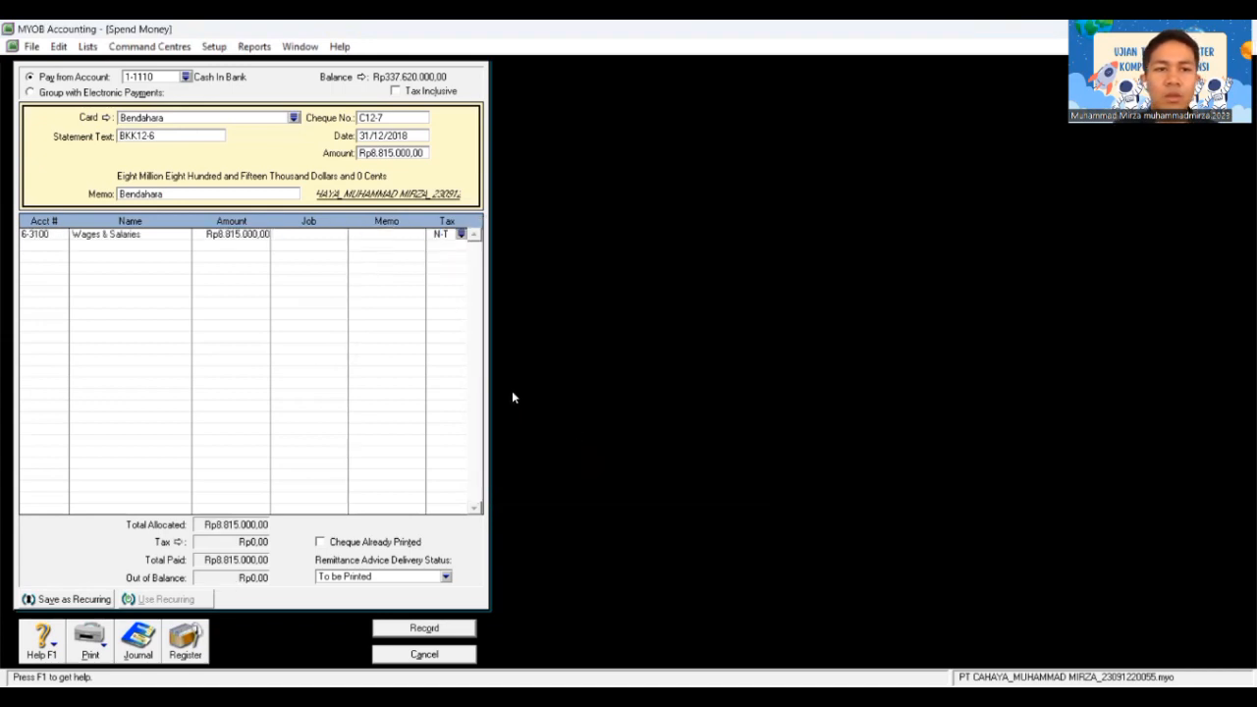
{"action": "key", "text": "Tab"}
Step: Add a second line to Accrued Expense for -Rp185.000
{"action": "type", "text": "6"}
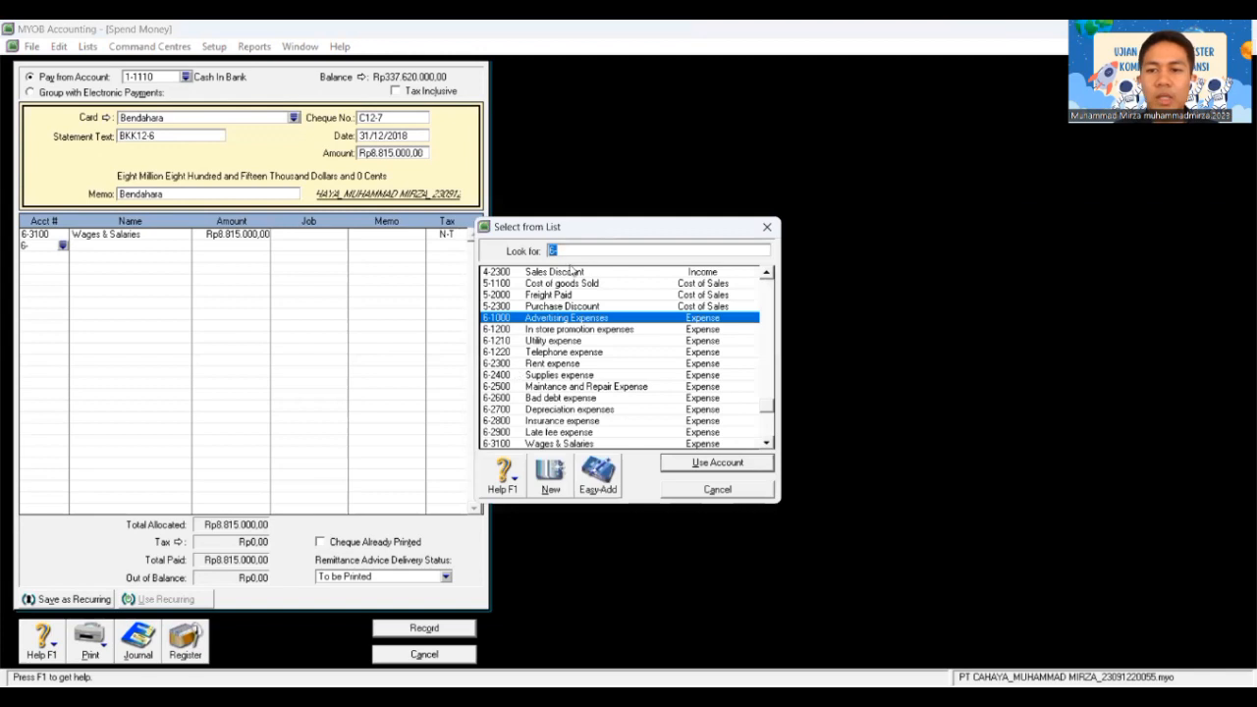
{"action": "type", "text": "2"}
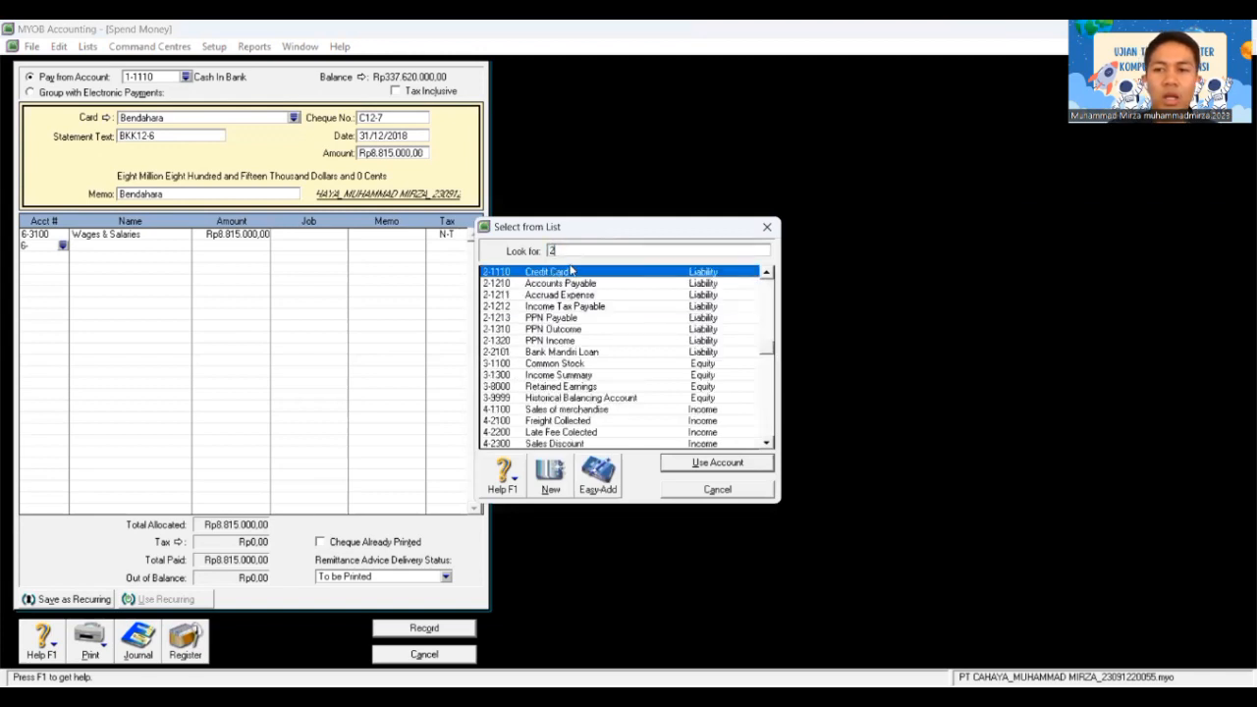
{"action": "type", "text": "12"}
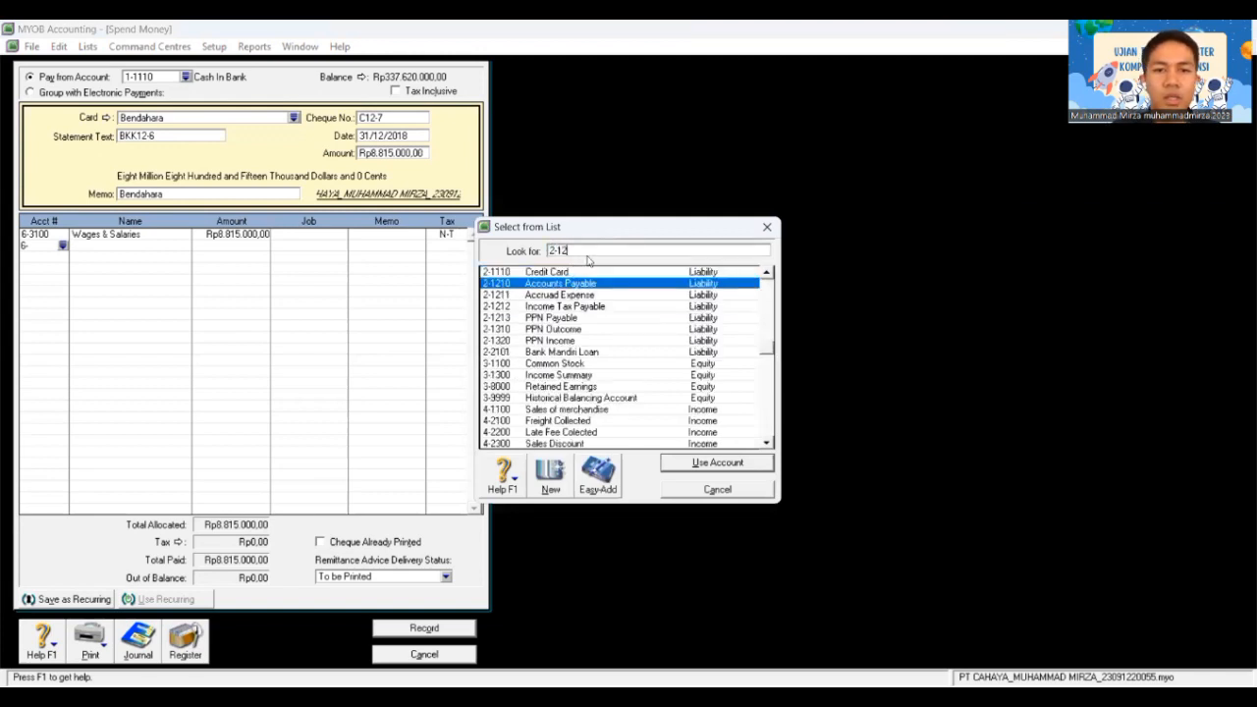
{"action": "double_click", "coordinate": [583, 295]}
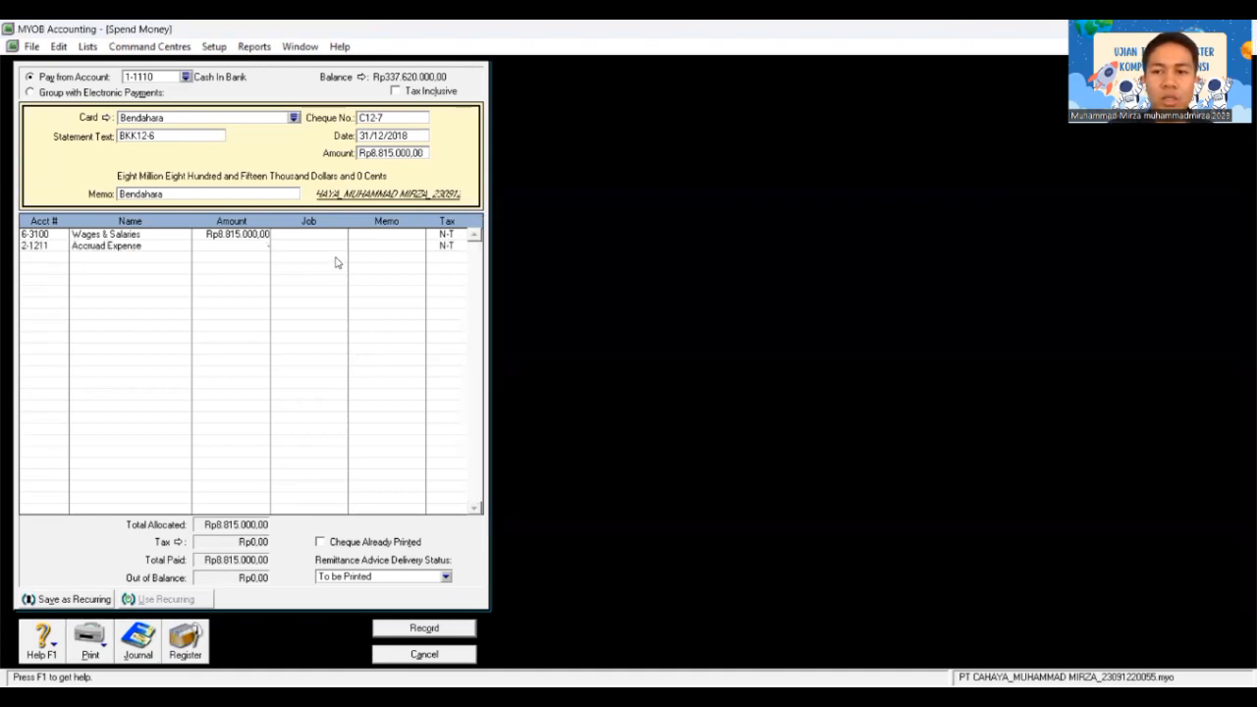
{"action": "type", "text": "-Rp185.0"}
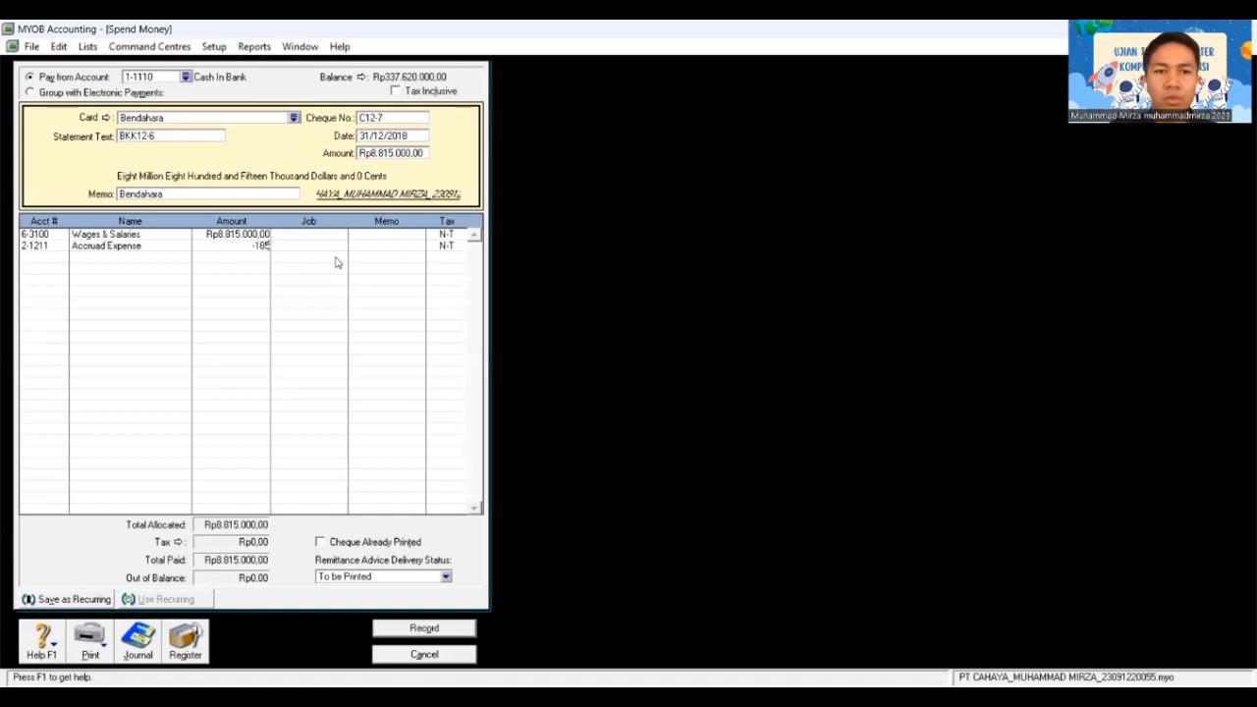
{"action": "type", "text": "000"}
{"action": "key", "text": "Tab"}
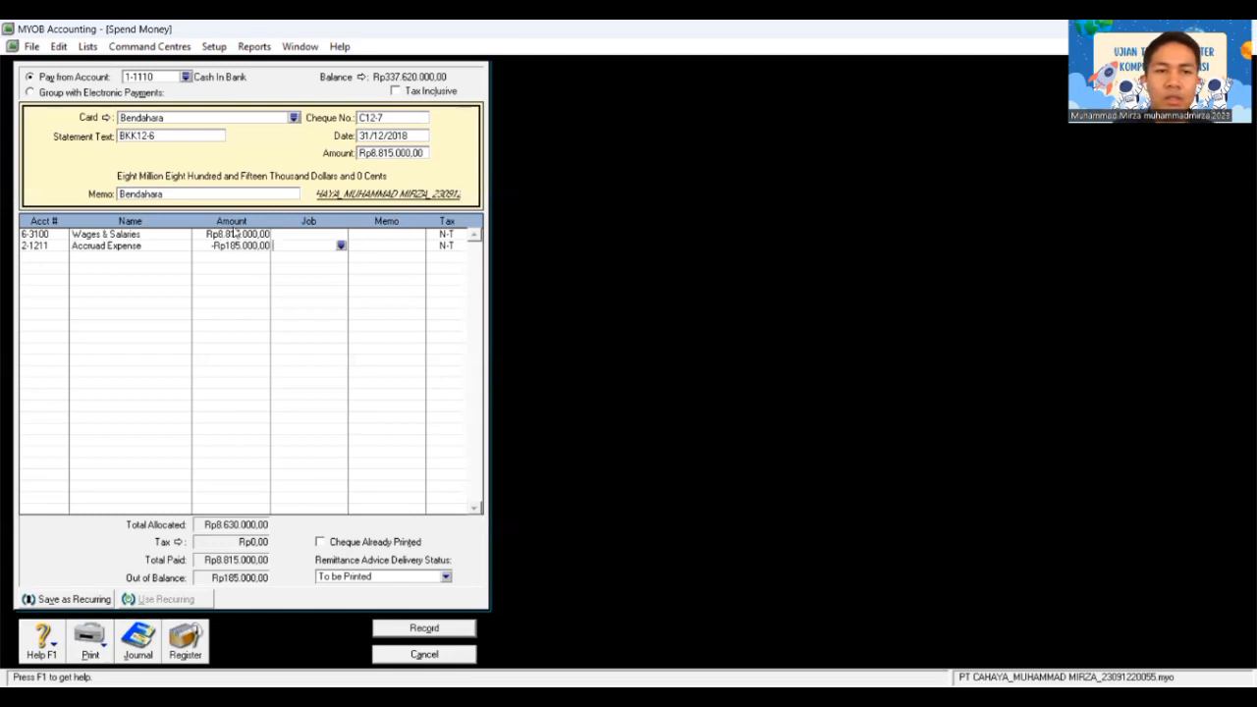
{"action": "key", "text": "Tab"}
{"action": "key", "text": "Tab"}
Step: Change the Wages & Salaries amount to Rp9.000.000 and record the balanced cheque C12-7
{"action": "left_click", "coordinate": [236, 233]}
{"action": "type", "text": "9.0"}
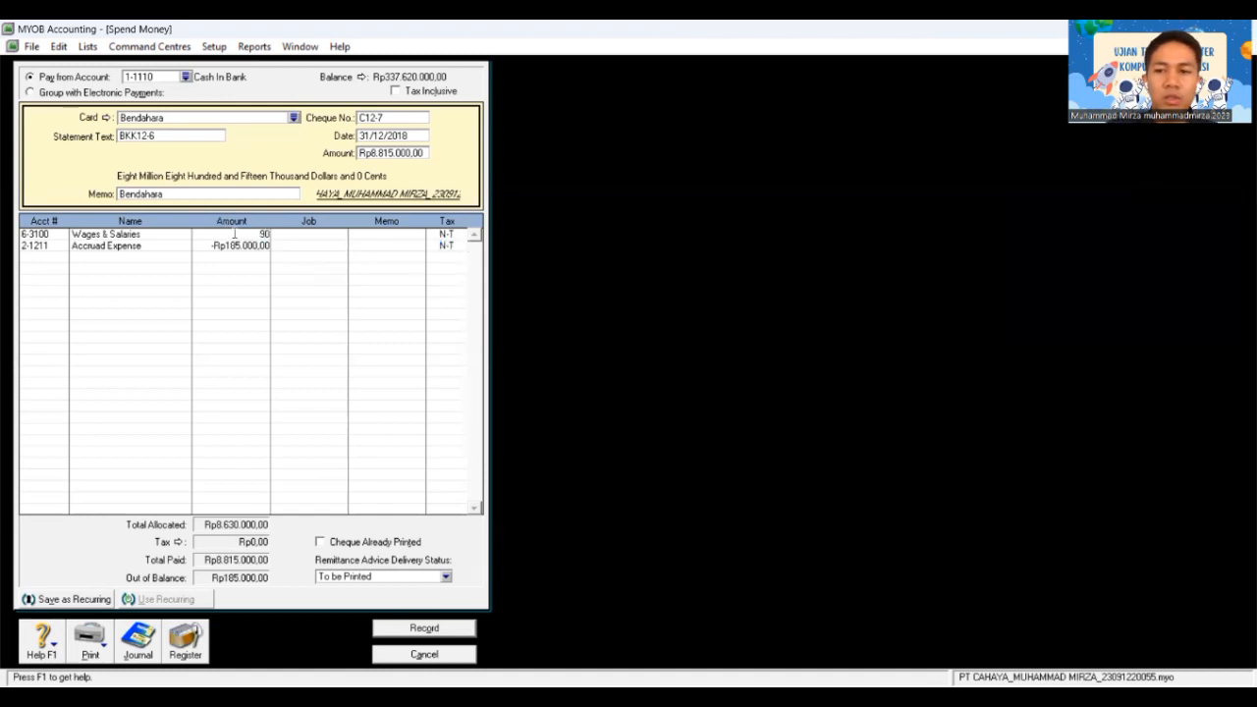
{"action": "type", "text": "00.000"}
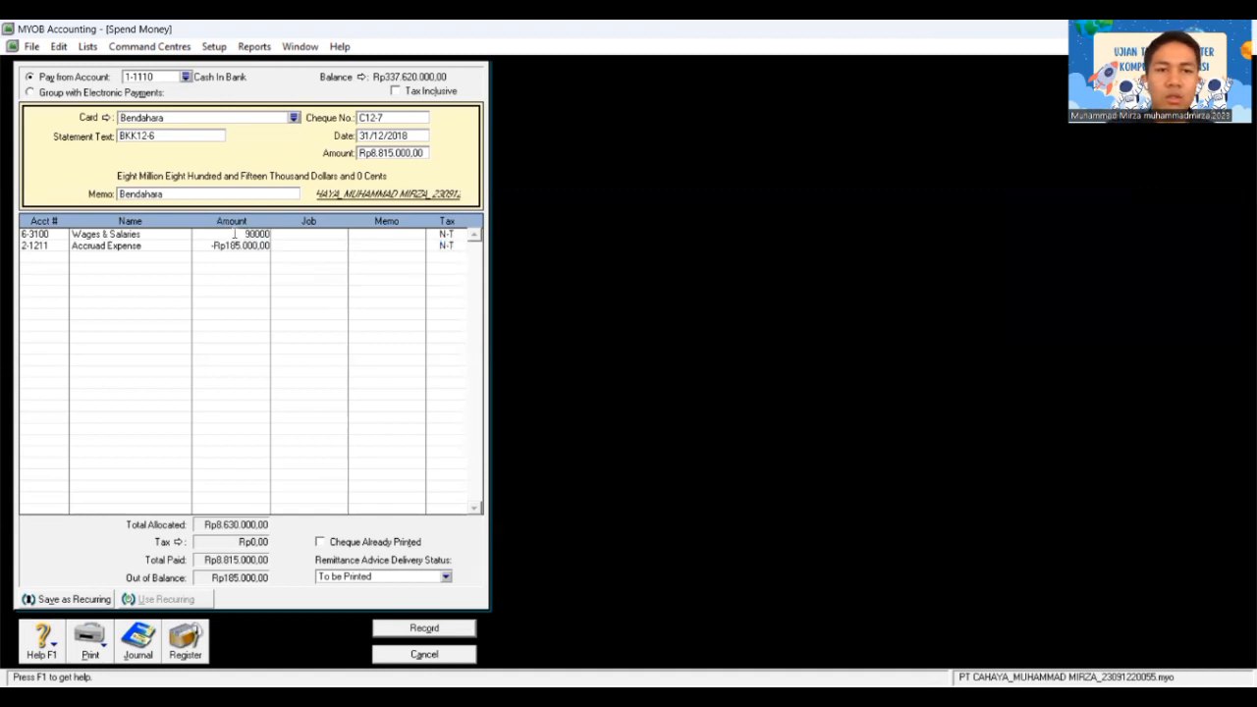
{"action": "key", "text": "Tab"}
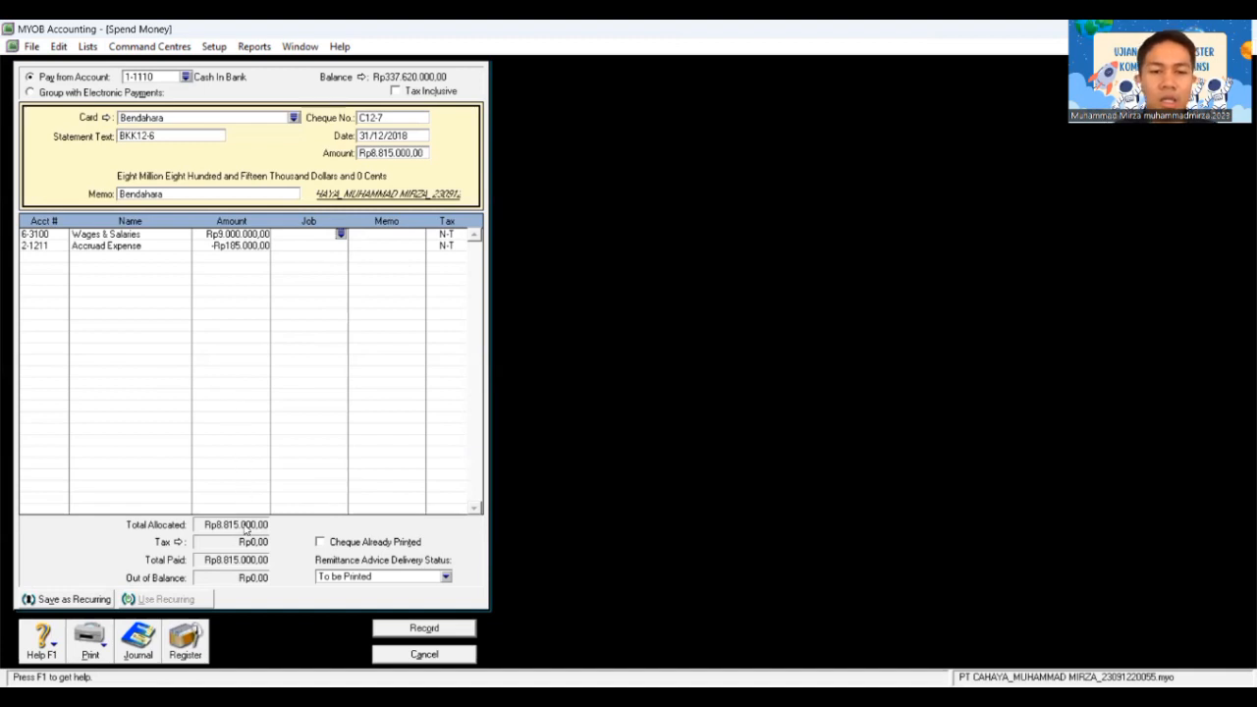
{"action": "left_click", "coordinate": [424, 634]}
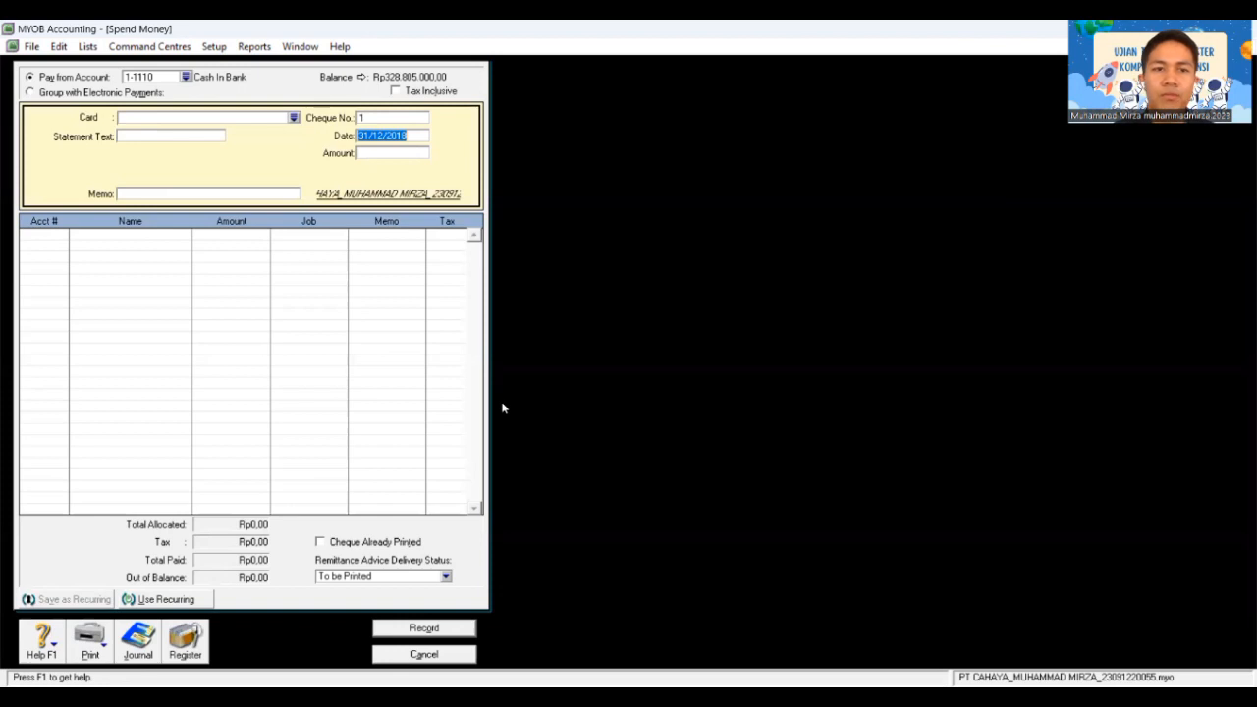
Step: Close the empty form and start a new Spend Money entry paying Bendahara
{"action": "key", "text": "Escape"}
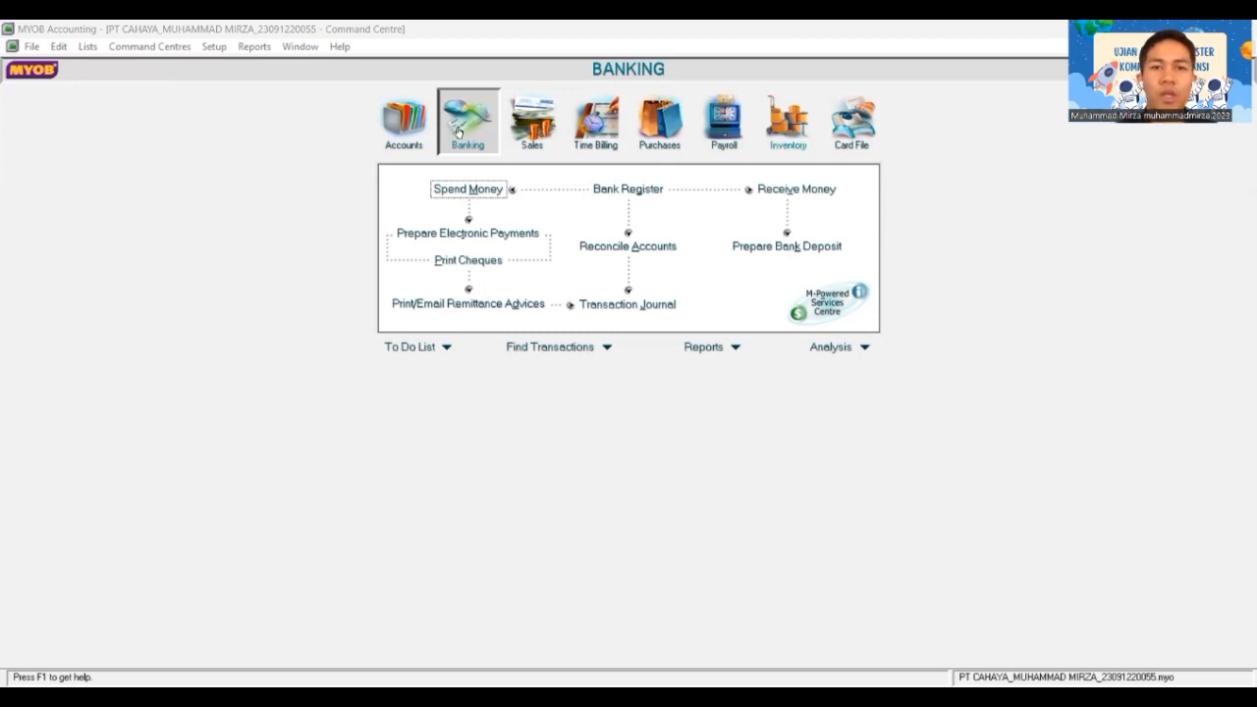
{"action": "left_click", "coordinate": [481, 192]}
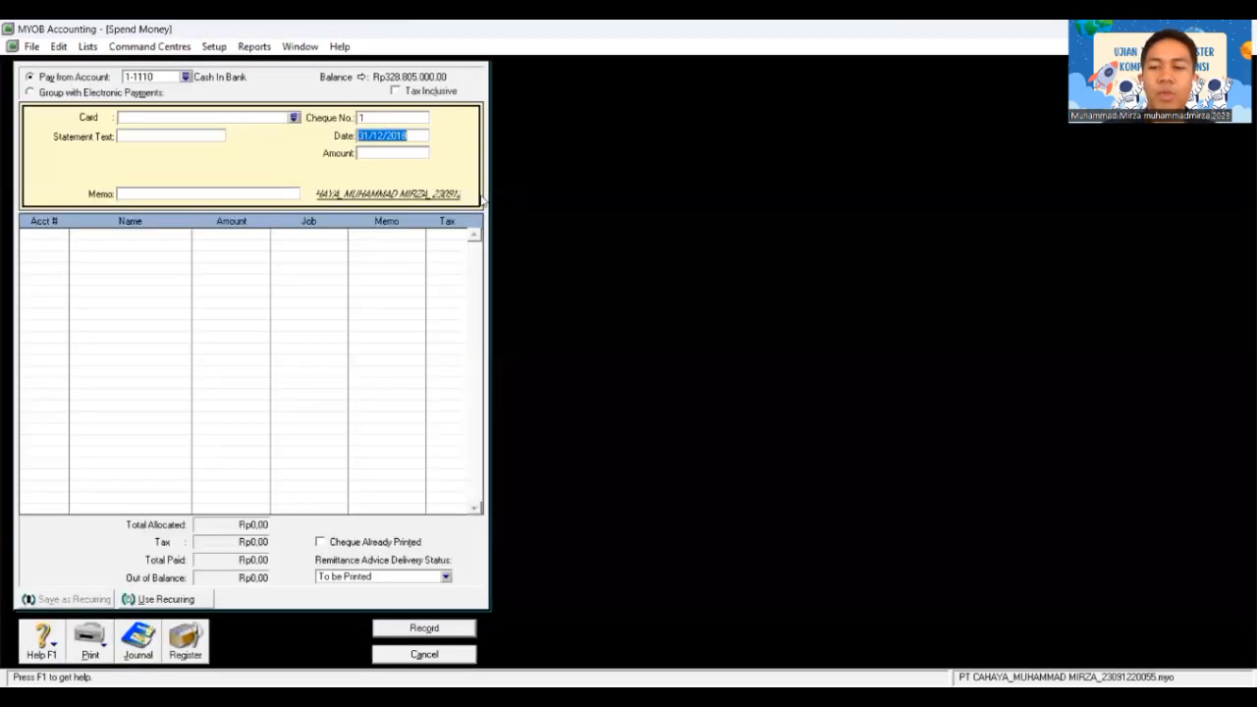
{"action": "left_click", "coordinate": [294, 118]}
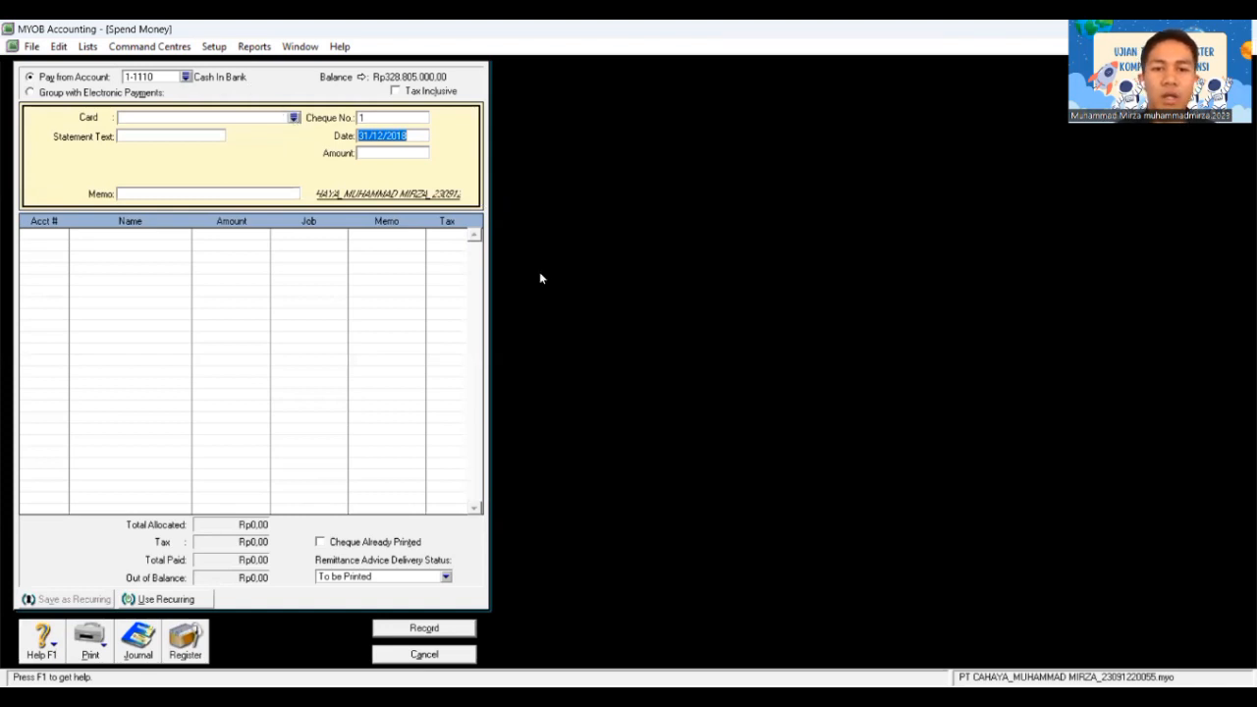
{"action": "left_click", "coordinate": [734, 470]}
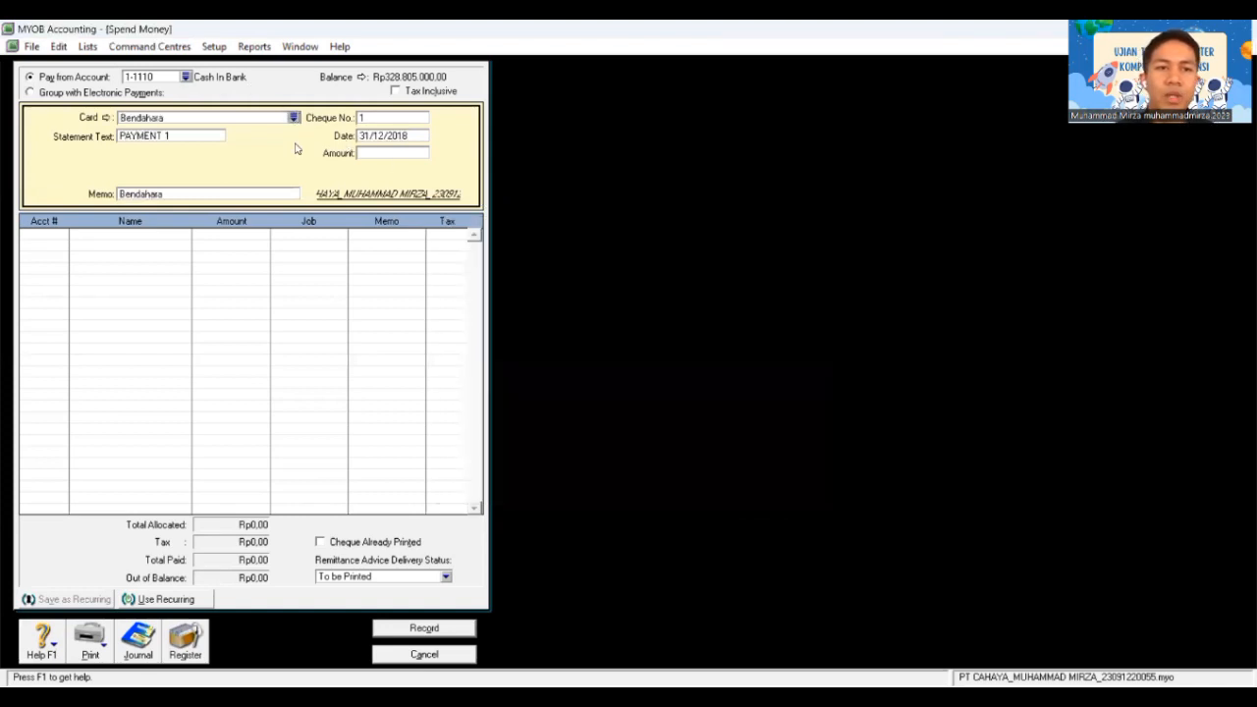
Step: Enter statement text BKK12-7, cheque number C12-8 and amount Rp4.950.000
{"action": "left_click", "coordinate": [209, 135]}
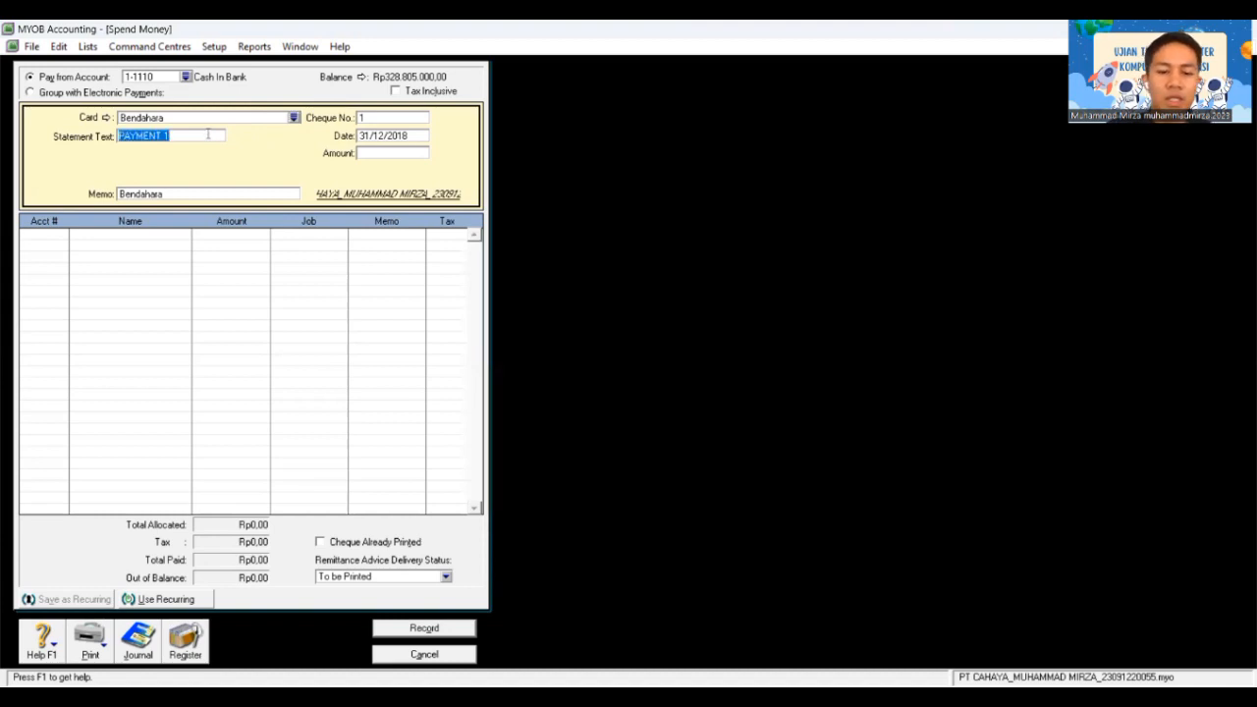
{"action": "type", "text": "BKK12-7"}
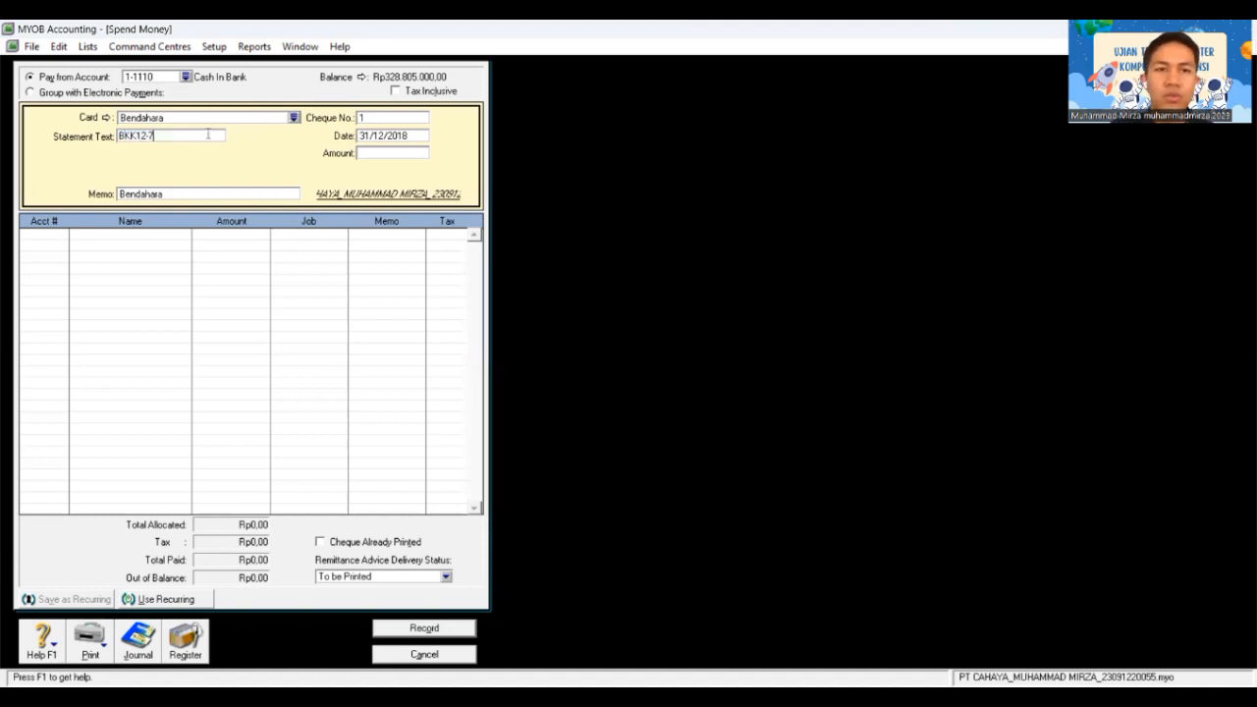
{"action": "key", "text": "Tab"}
{"action": "key", "text": "Tab"}
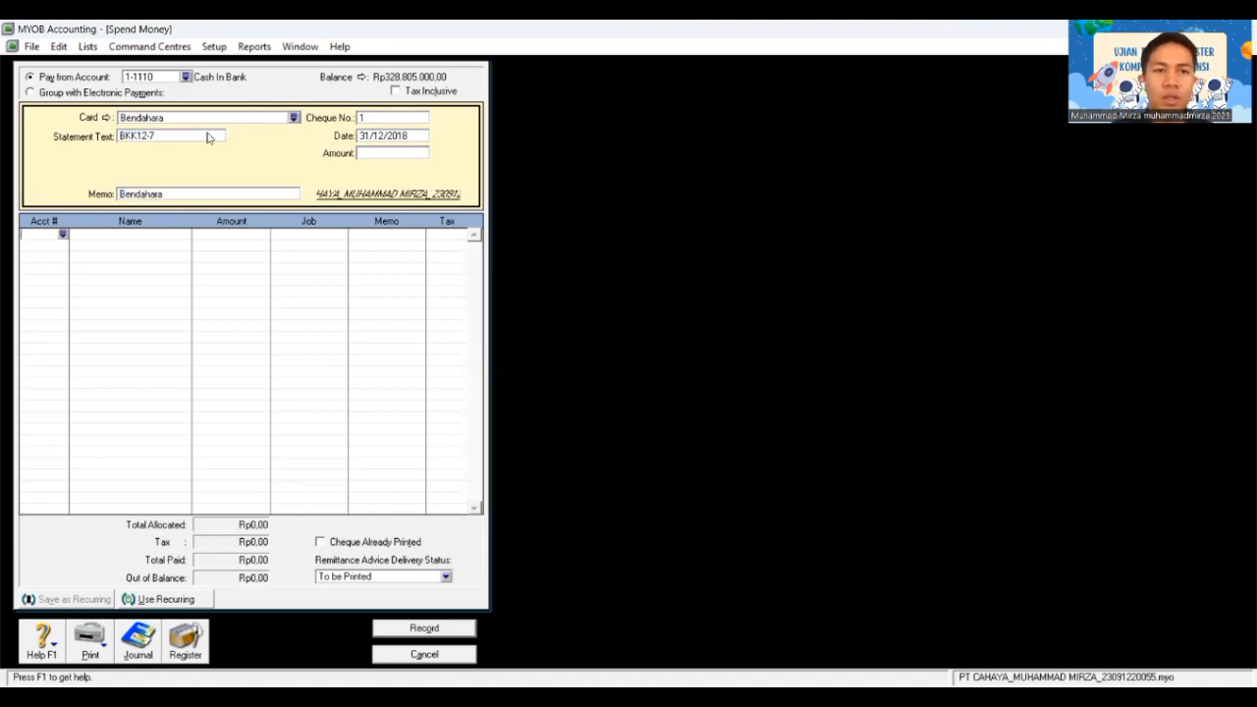
{"action": "left_click", "coordinate": [376, 118]}
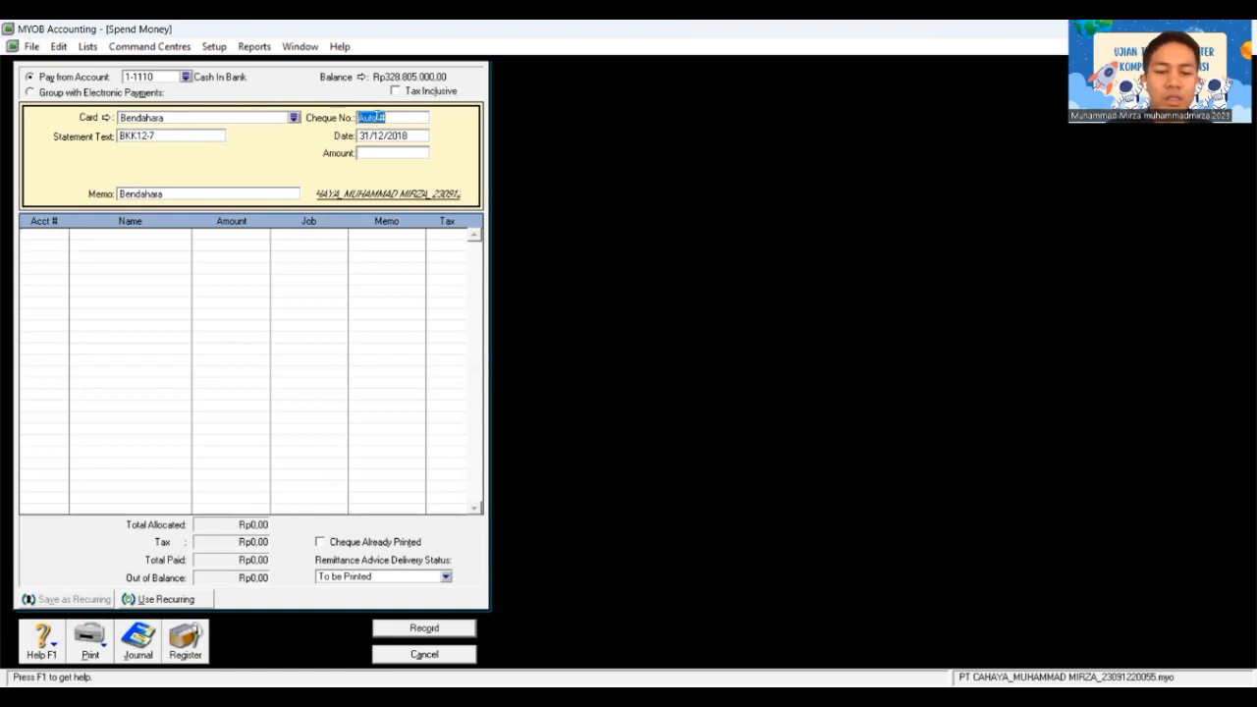
{"action": "type", "text": "C12-8"}
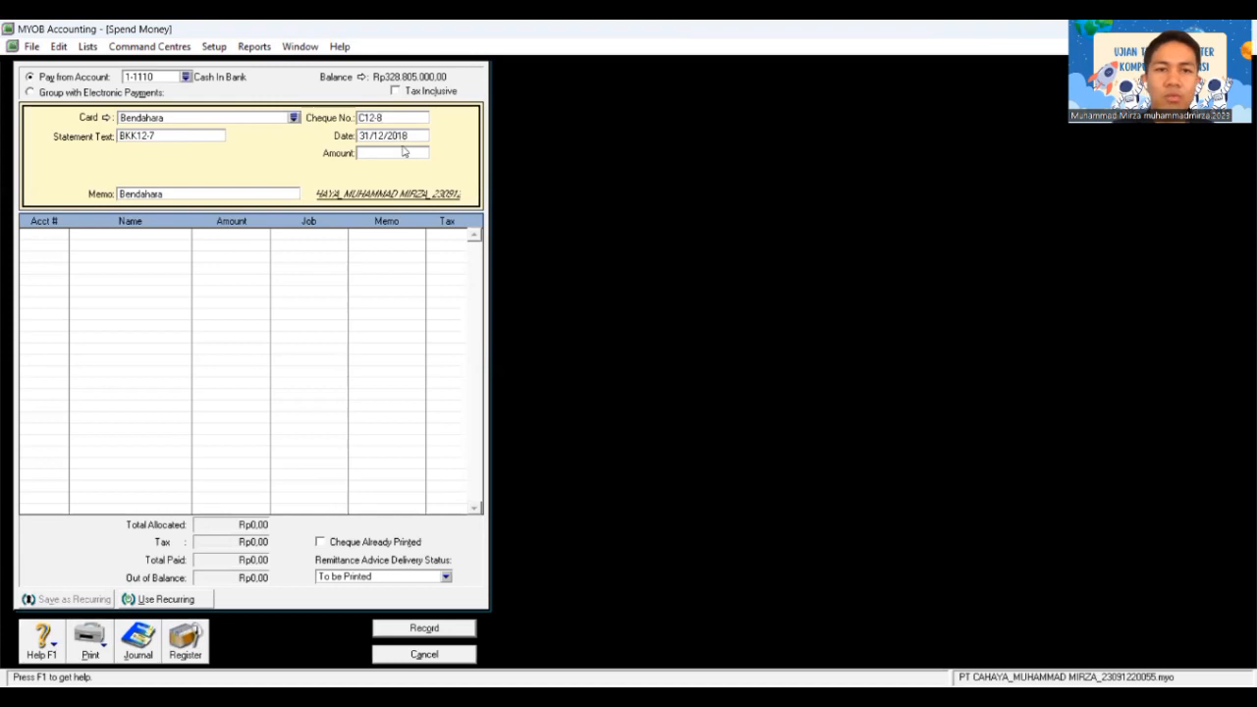
{"action": "left_click", "coordinate": [388, 153]}
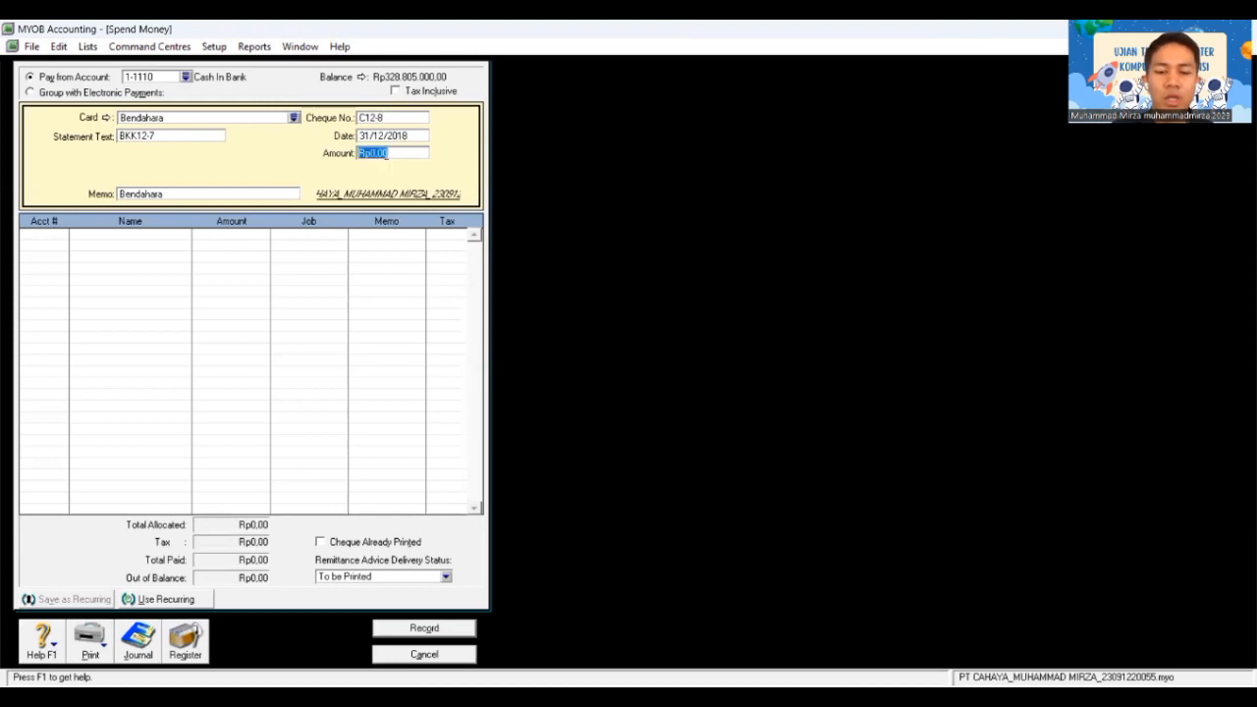
{"action": "type", "text": "4.950."}
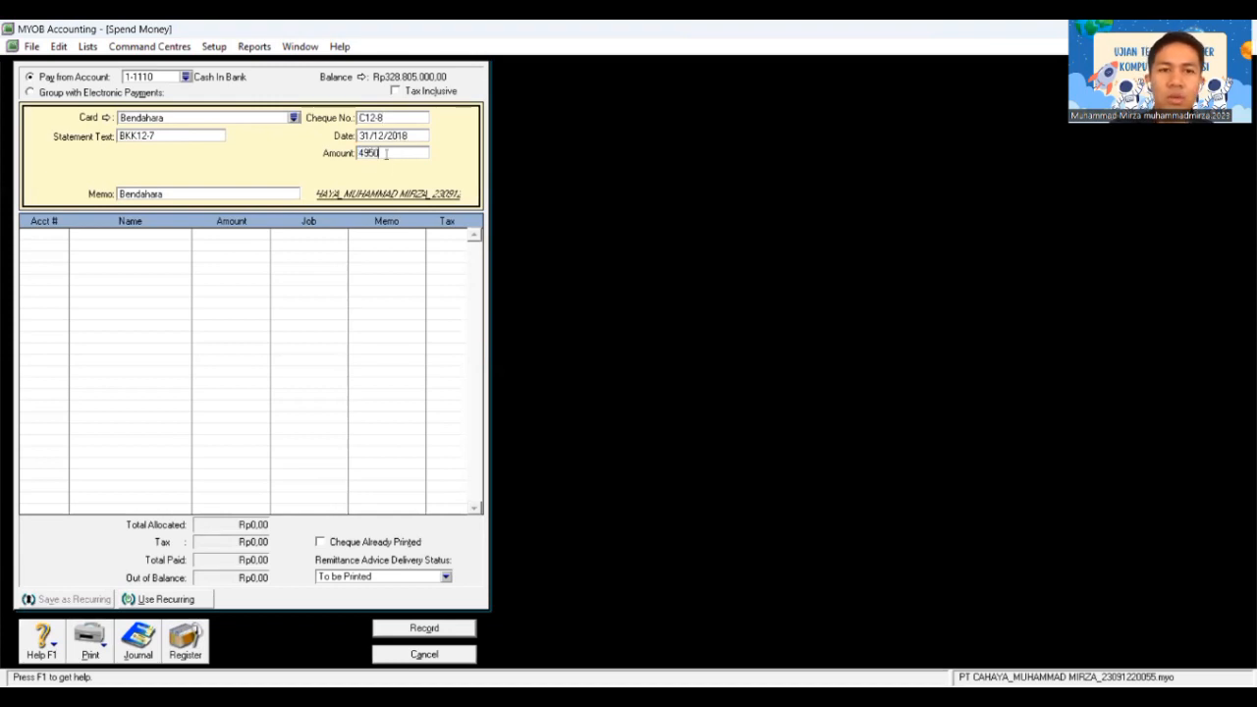
{"action": "type", "text": "000"}
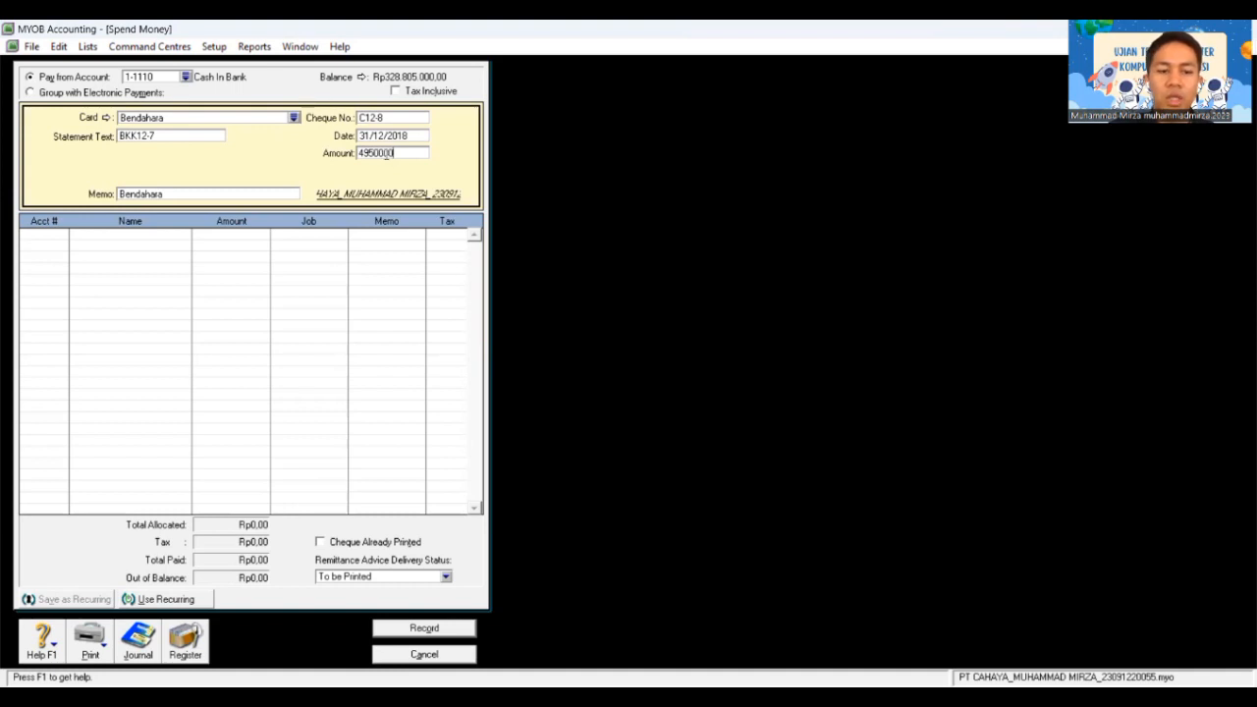
{"action": "key", "text": "Tab"}
{"action": "key", "text": "Tab"}
{"action": "key", "text": "Tab"}
{"action": "key", "text": "Tab"}
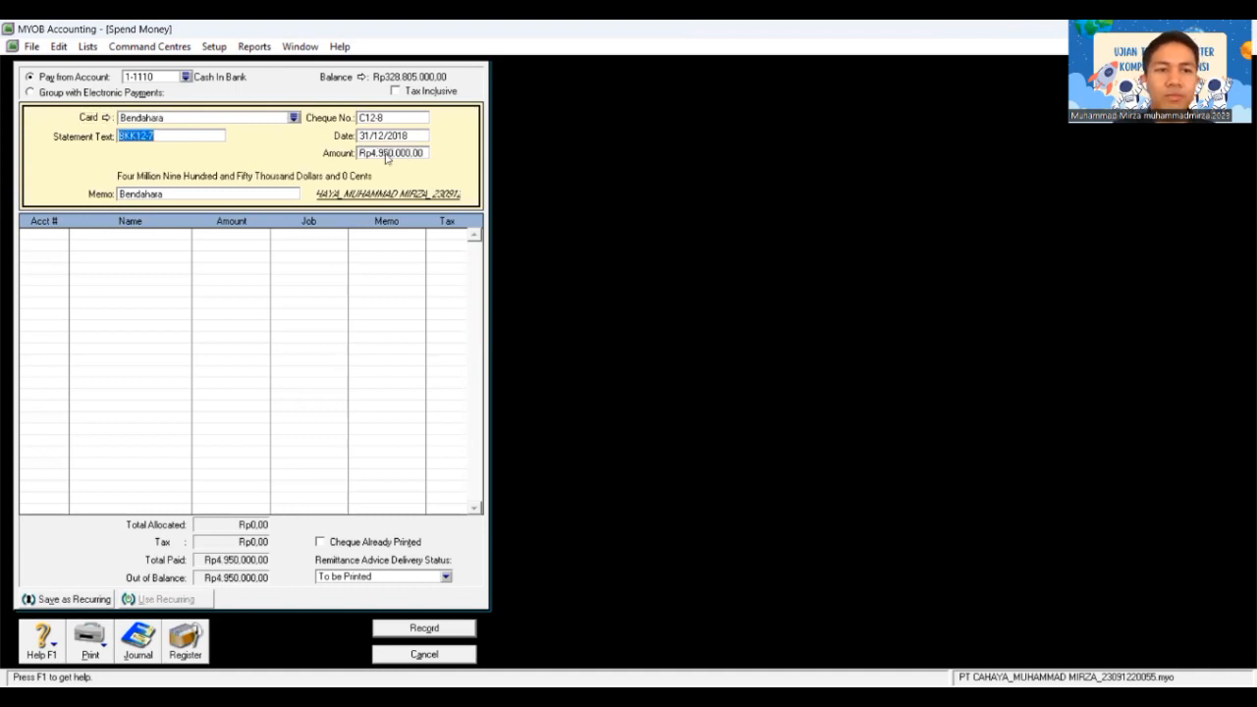
{"action": "key", "text": "Tab"}
{"action": "key", "text": "Tab"}
Step: Allocate Rp900.000 to Advertising Expenses on the first line
{"action": "type", "text": "6"}
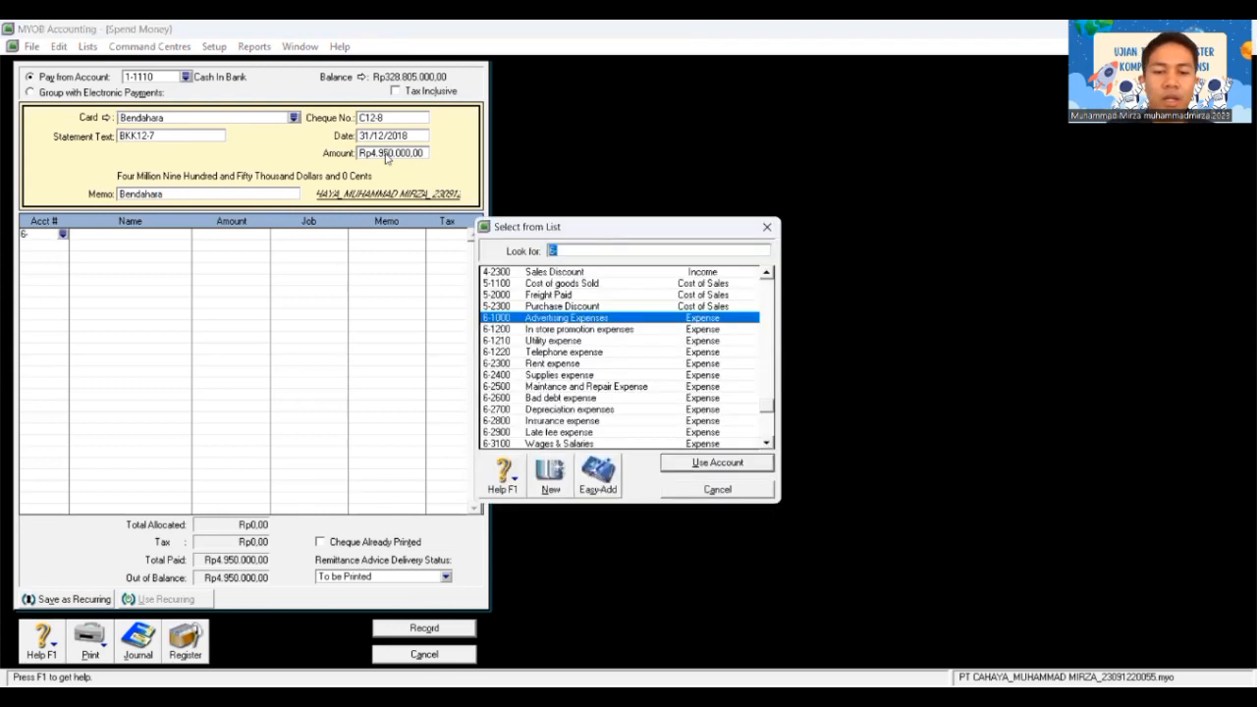
{"action": "type", "text": "6-1"}
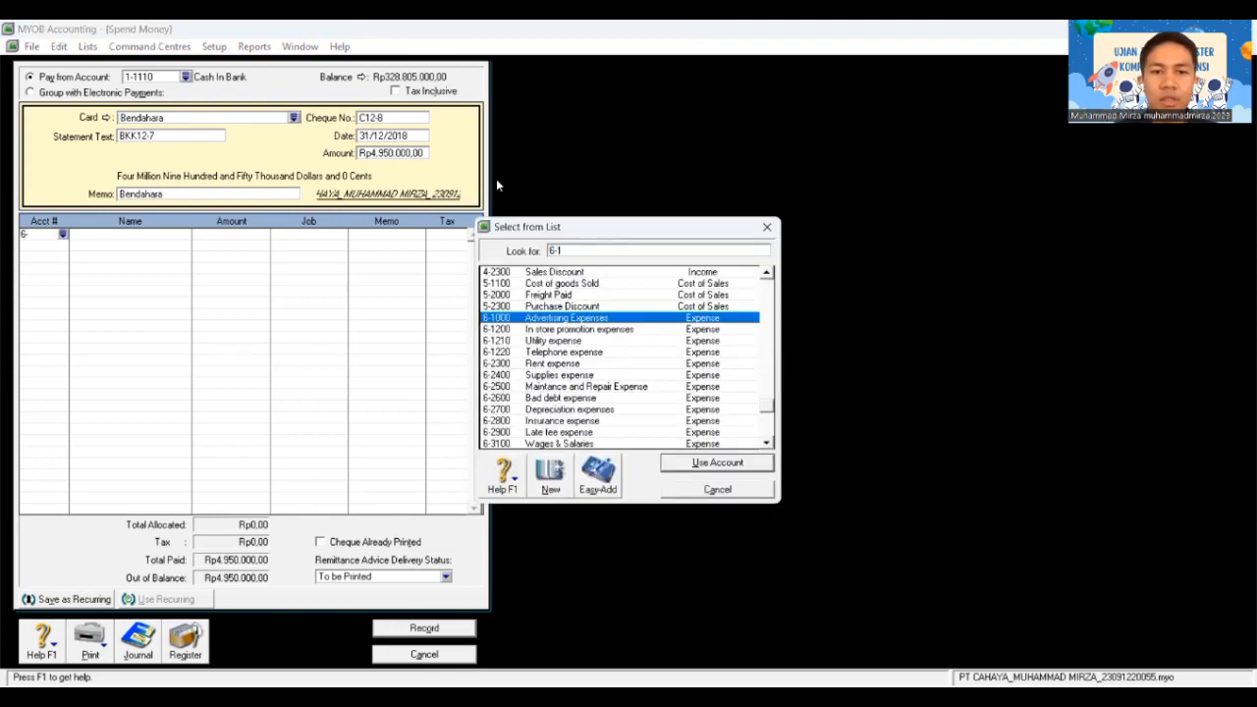
{"action": "type", "text": "000"}
{"action": "double_click", "coordinate": [610, 318]}
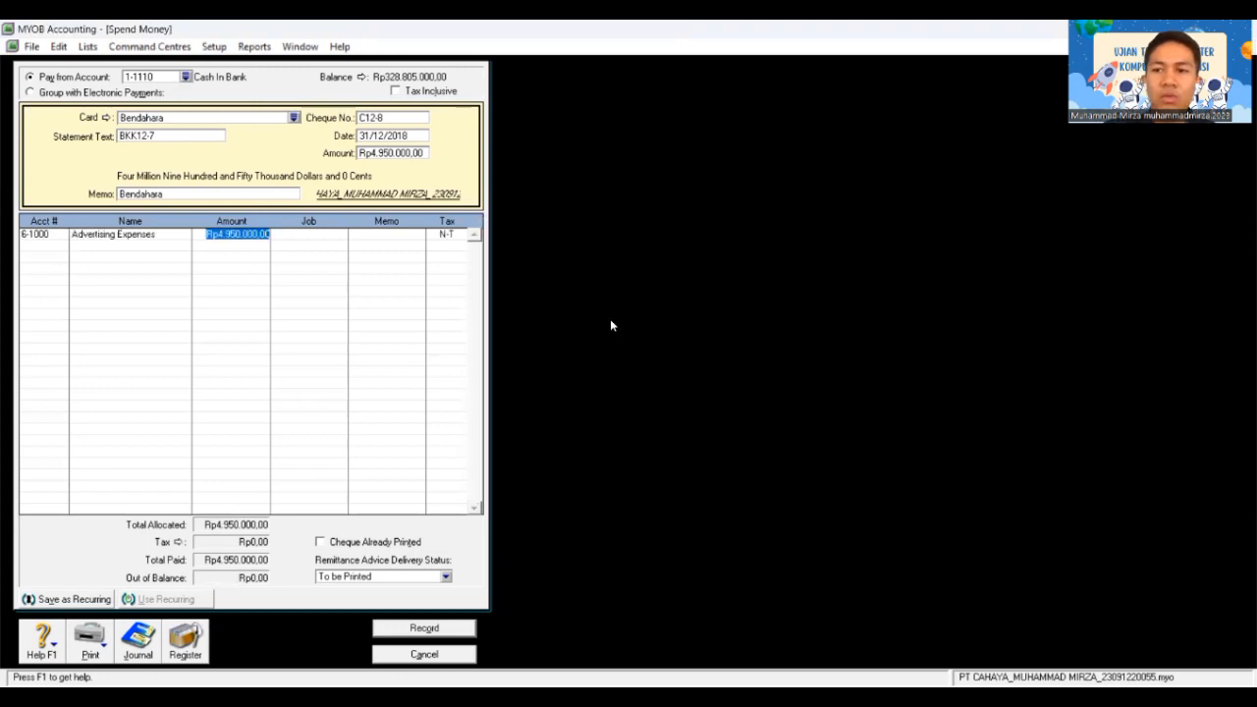
{"action": "type", "text": "900"}
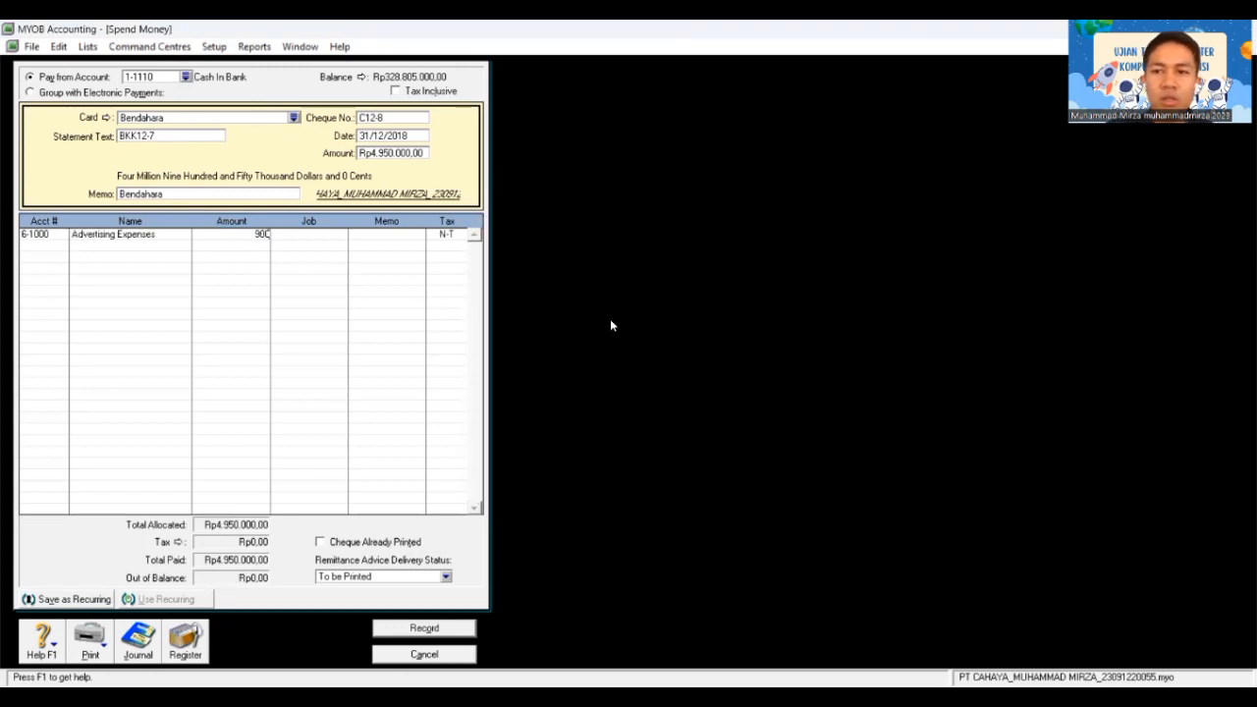
{"action": "type", "text": ".0000"}
{"action": "key", "text": "Tab"}
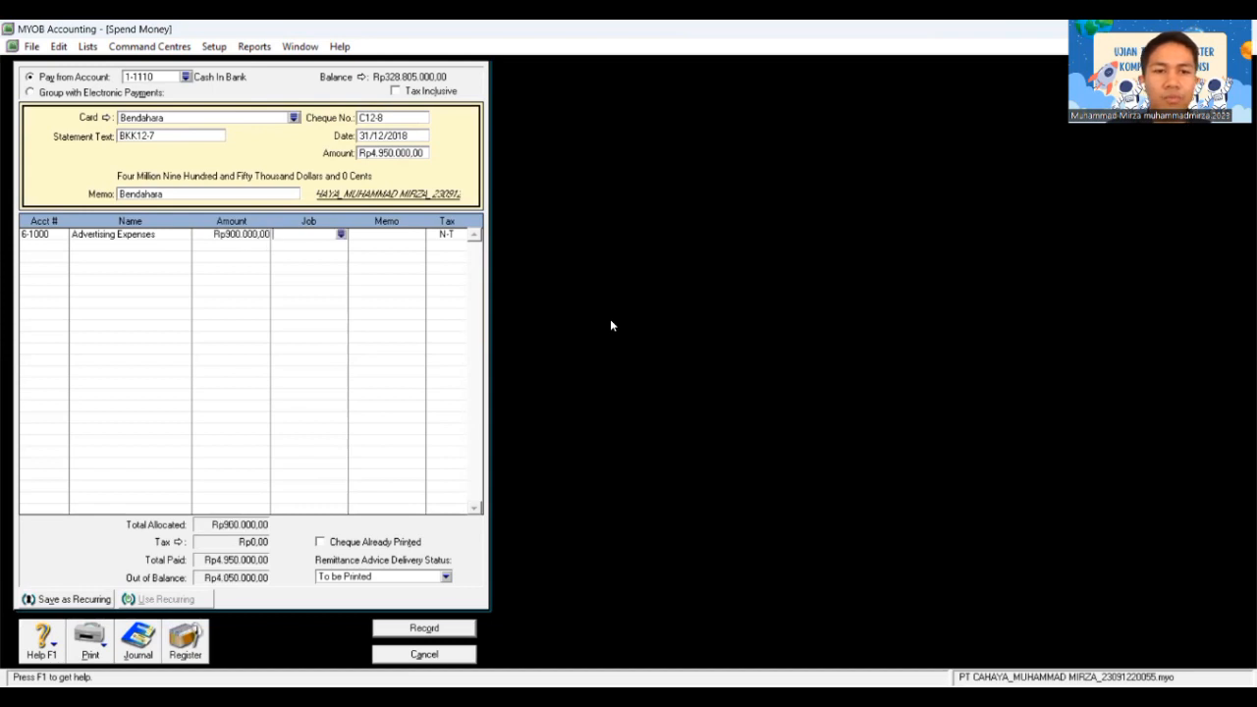
{"action": "key", "text": "Tab"}
{"action": "key", "text": "Tab"}
{"action": "key", "text": "Tab"}
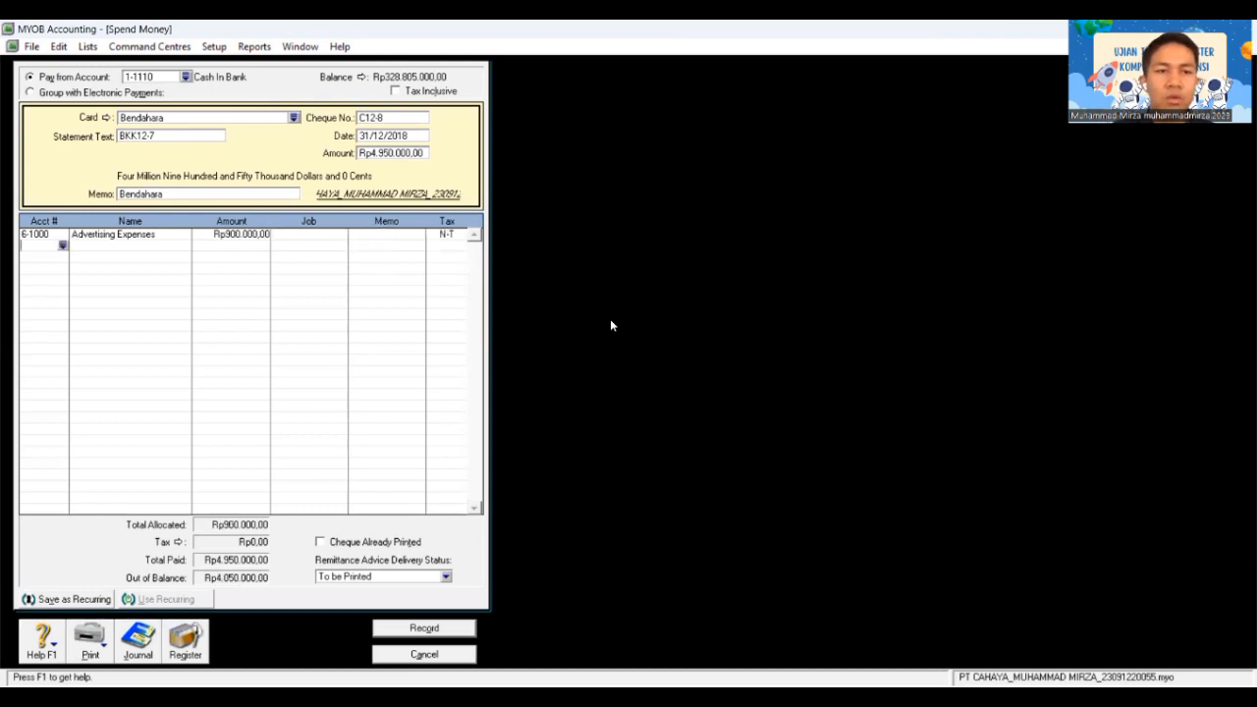
Step: Add a second line allocating Rp950.000 to Supplies
{"action": "type", "text": "6-"}
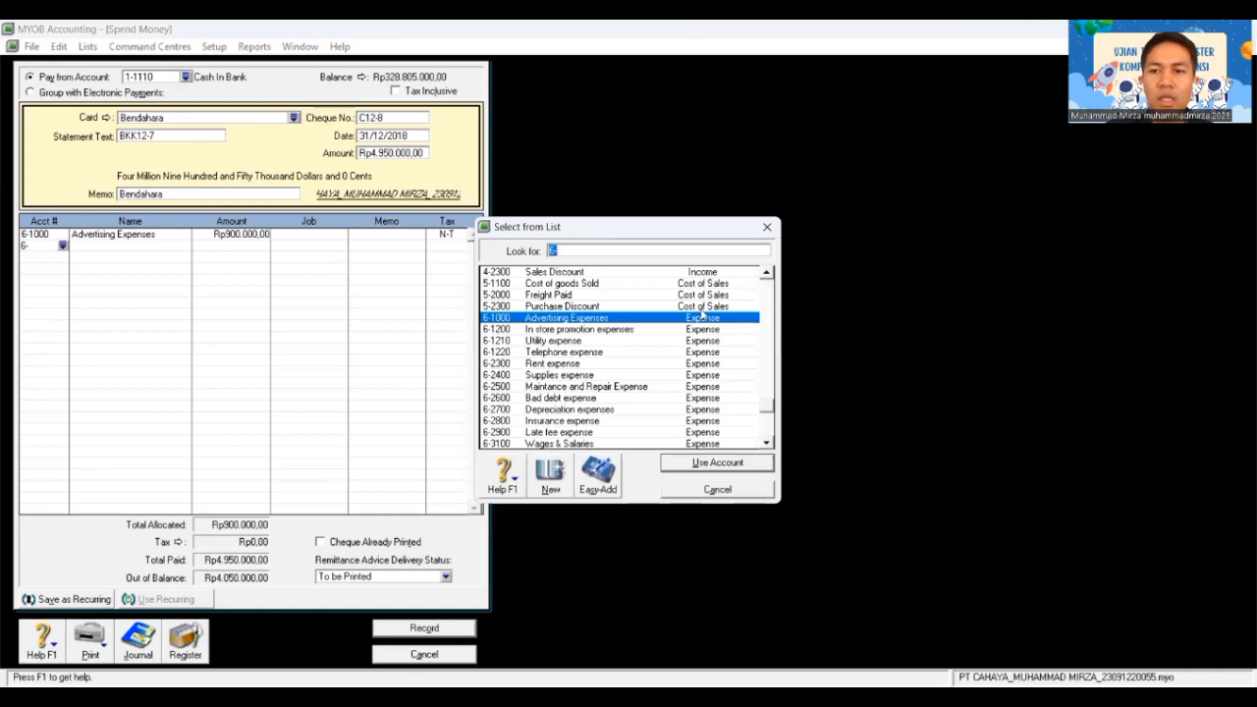
{"action": "type", "text": "1-"}
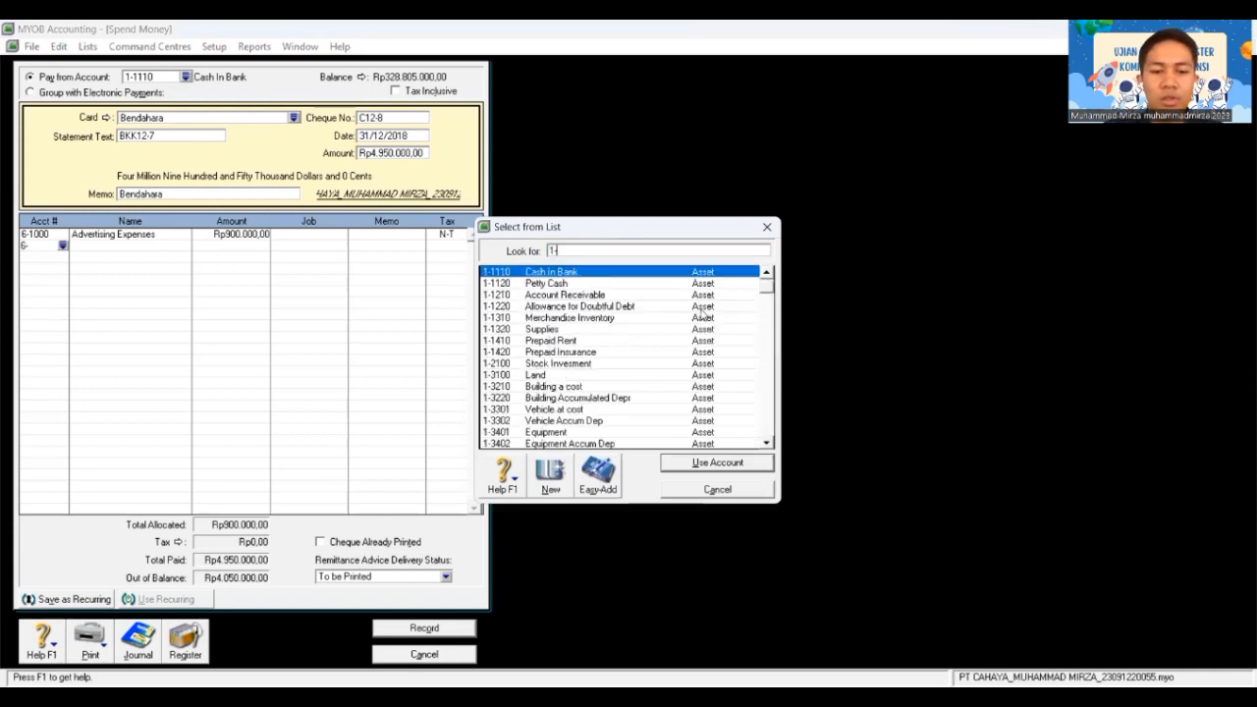
{"action": "type", "text": "13"}
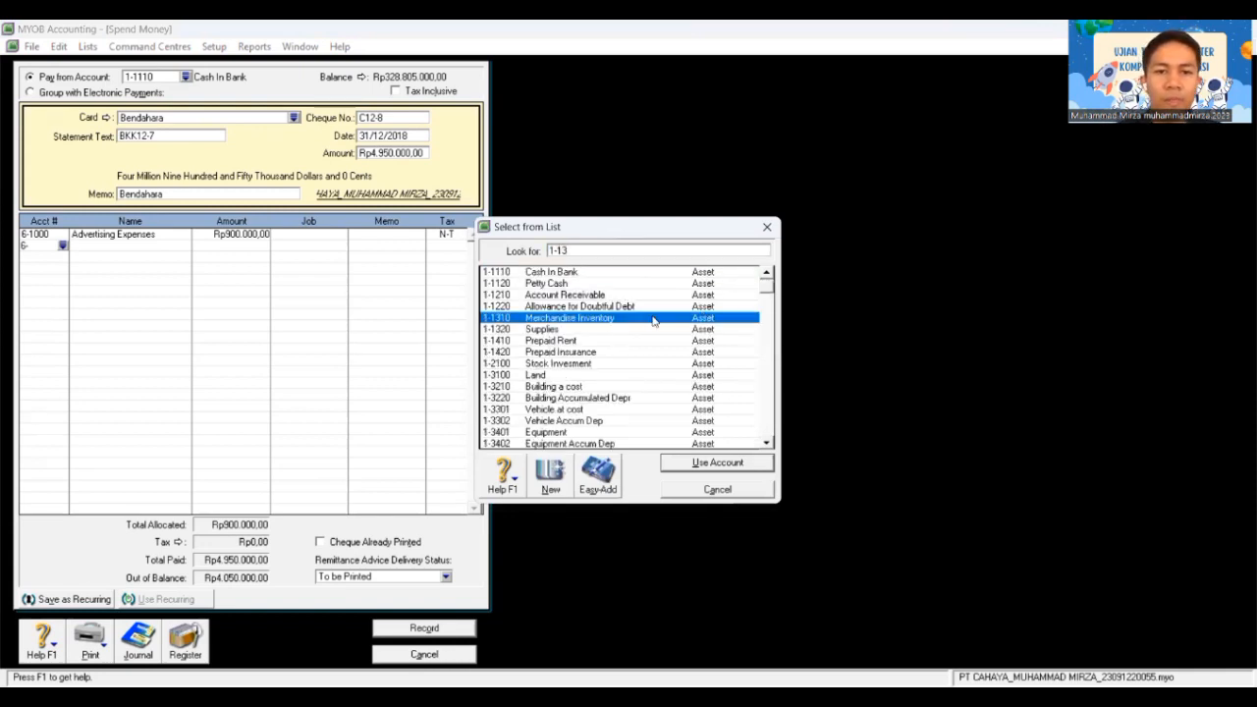
{"action": "double_click", "coordinate": [593, 329]}
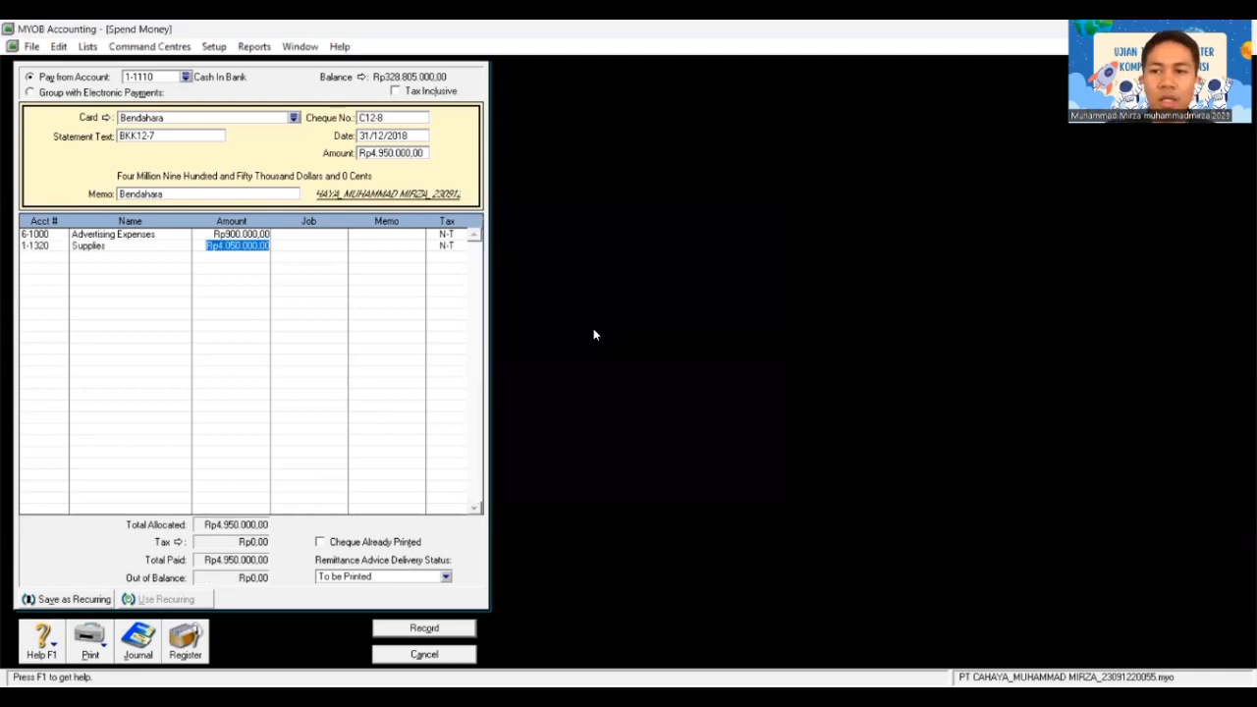
{"action": "type", "text": "950"}
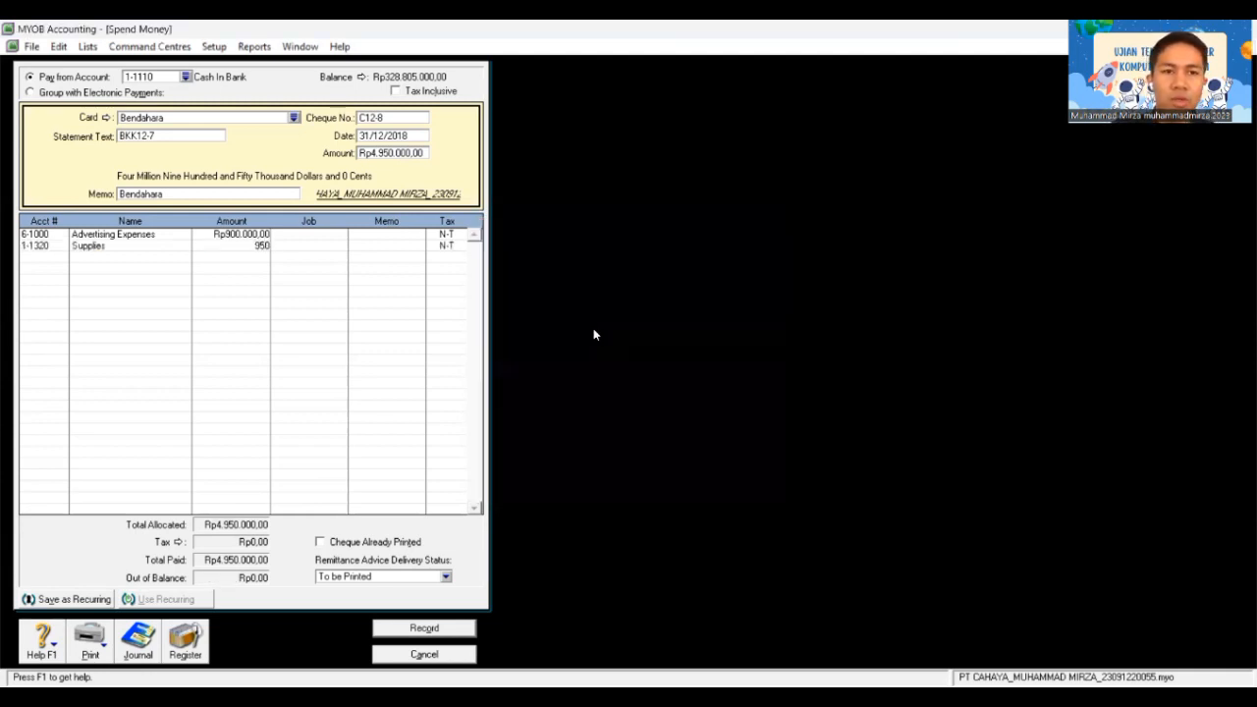
{"action": "type", "text": ".000"}
{"action": "key", "text": "Tab"}
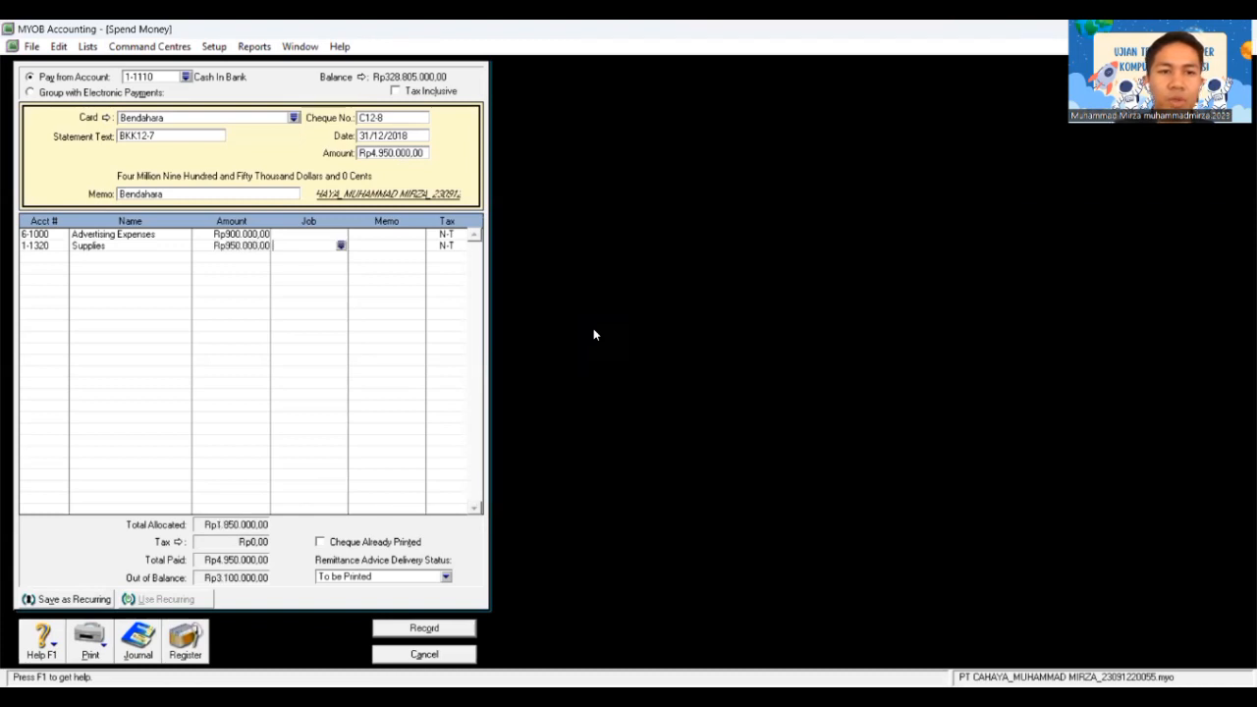
{"action": "key", "text": "Tab"}
{"action": "key", "text": "Tab"}
{"action": "key", "text": "Tab"}
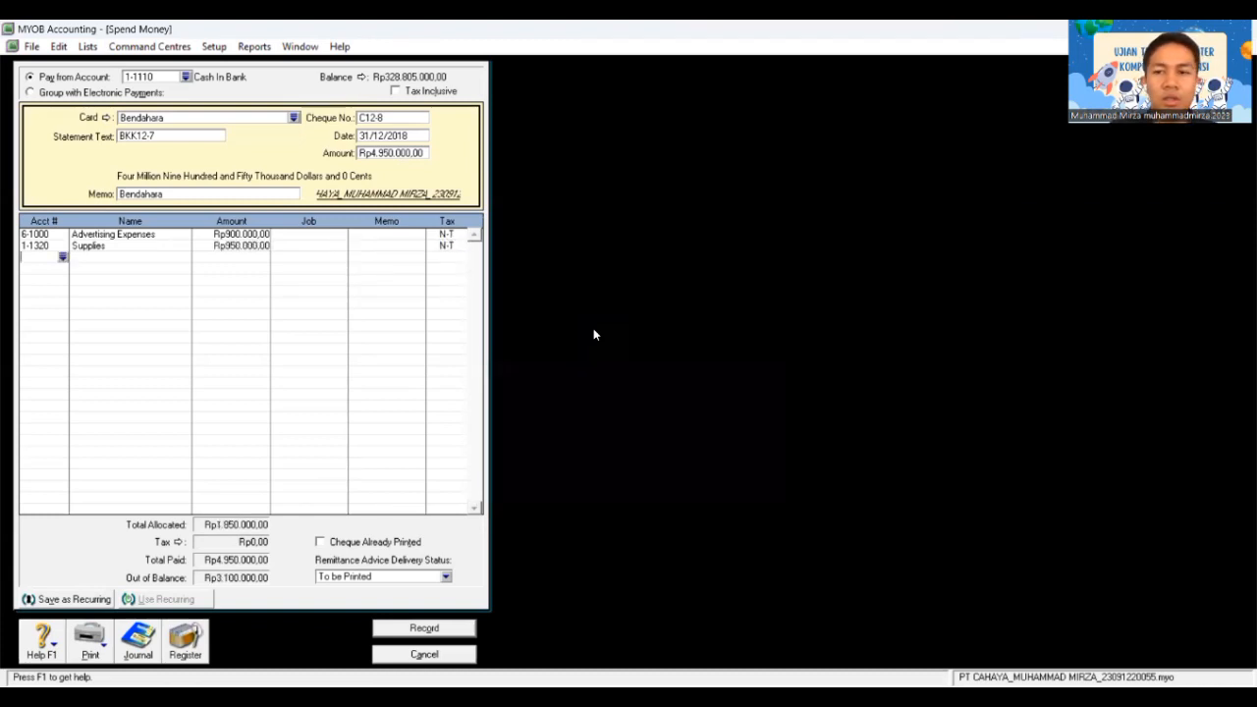
Step: Add an Accrued Expense 2-1211 line of Rp750.000
{"action": "type", "text": "2"}
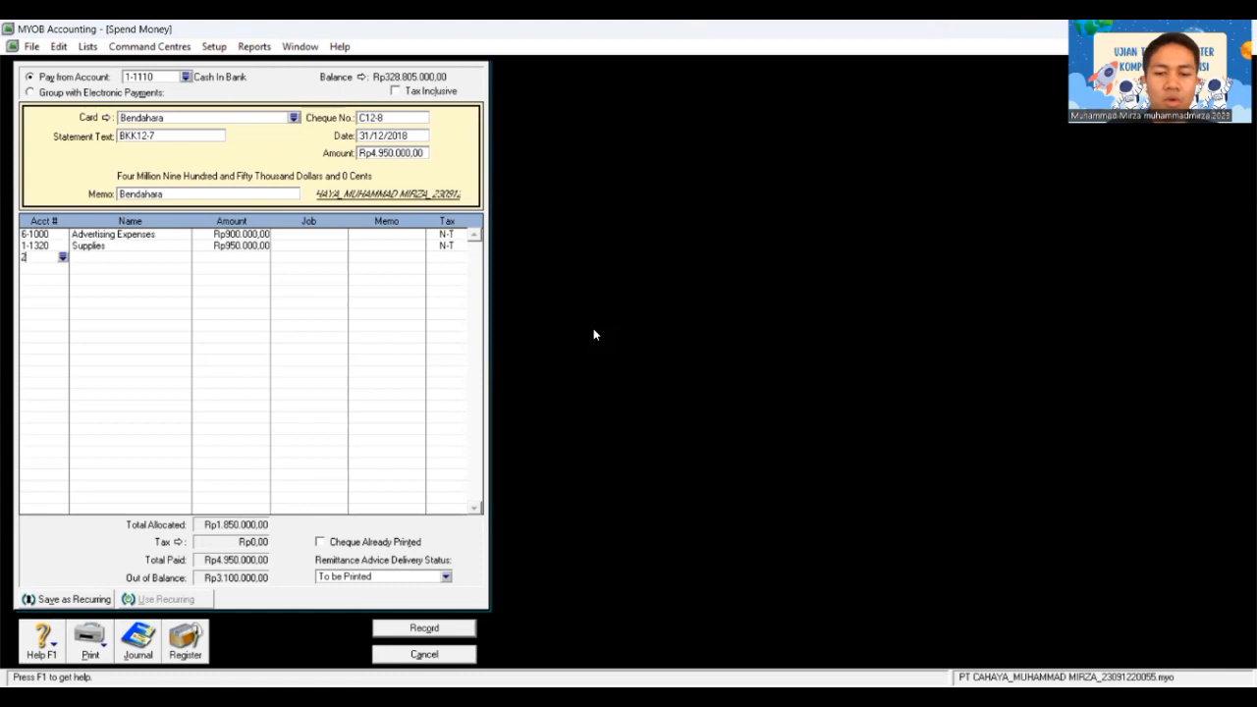
{"action": "type", "text": "-12"}
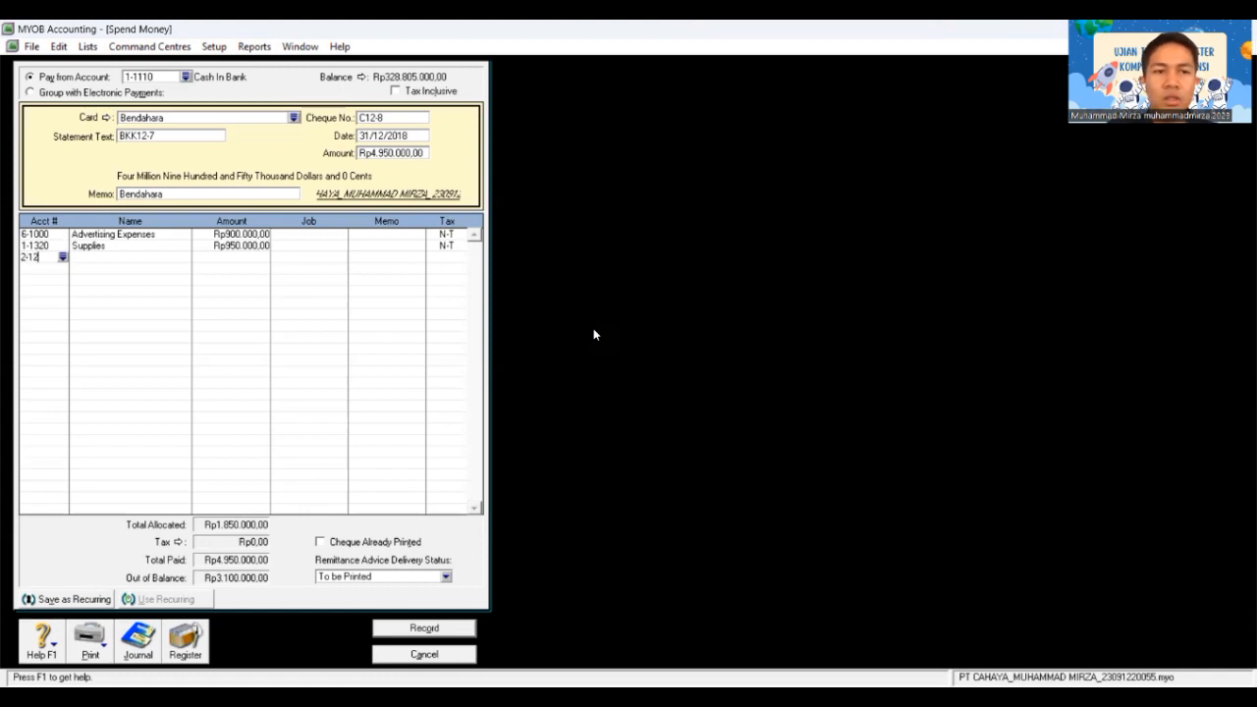
{"action": "type", "text": "11"}
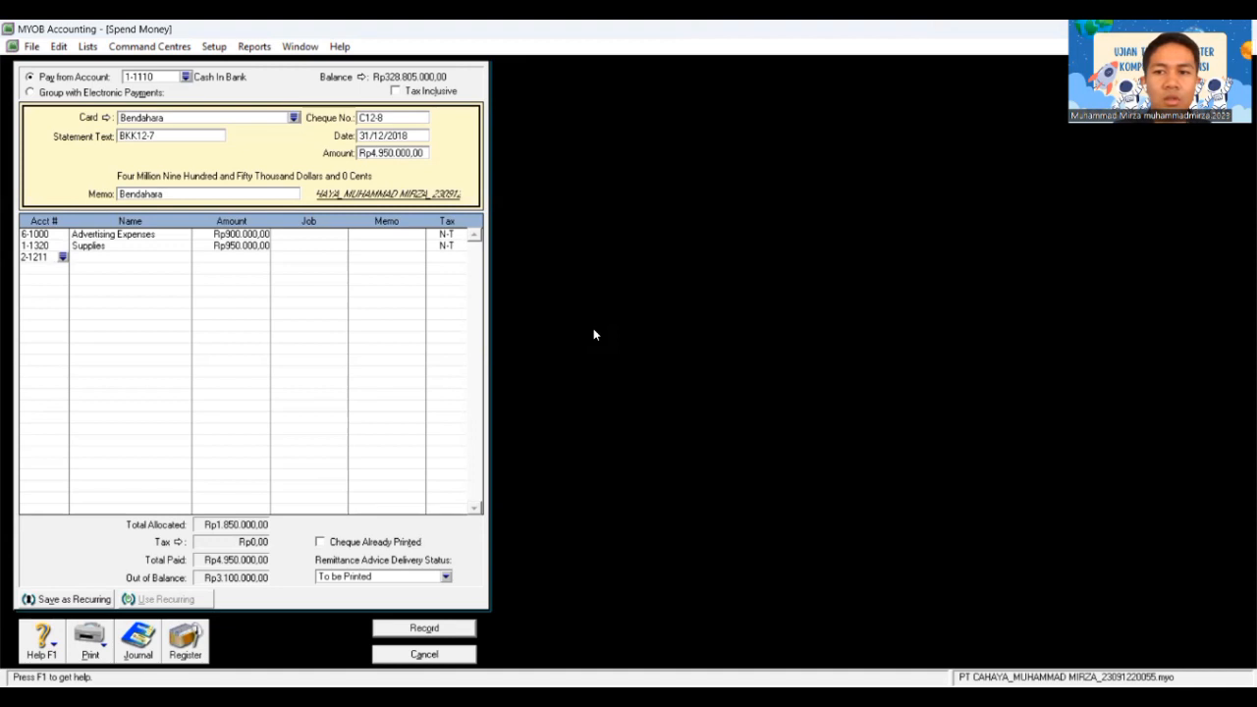
{"action": "key", "text": "Tab"}
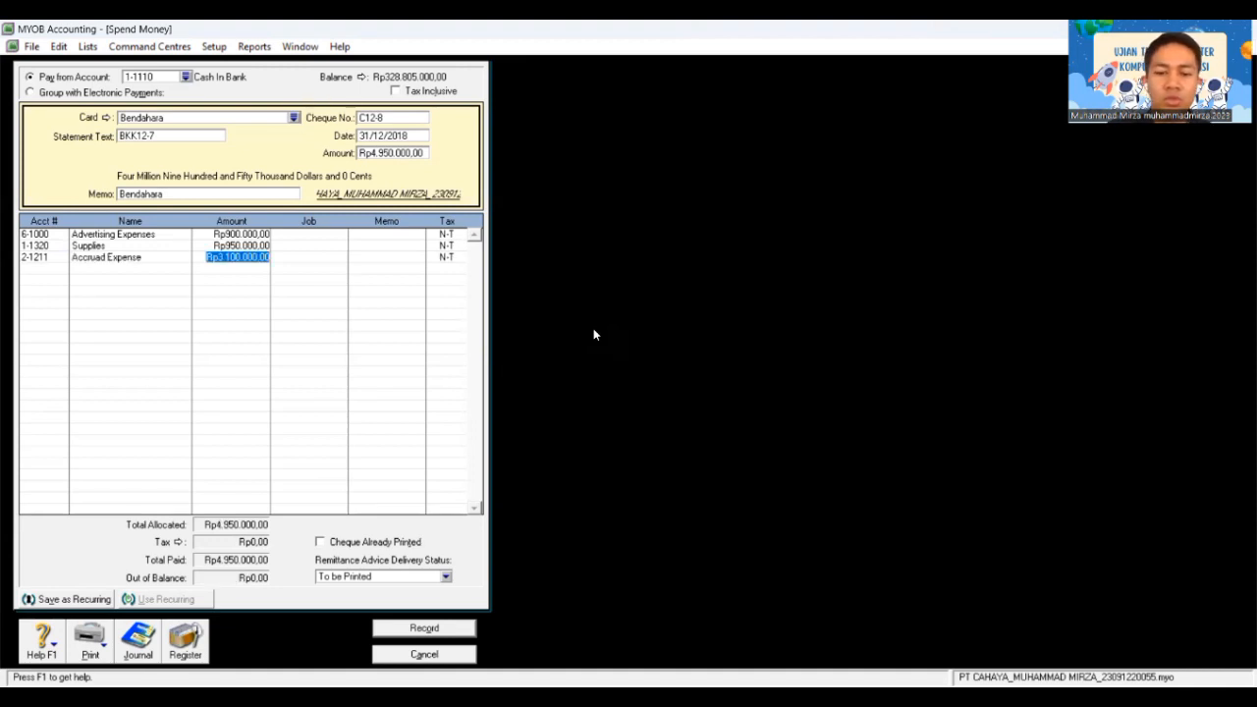
{"action": "type", "text": "750.0"}
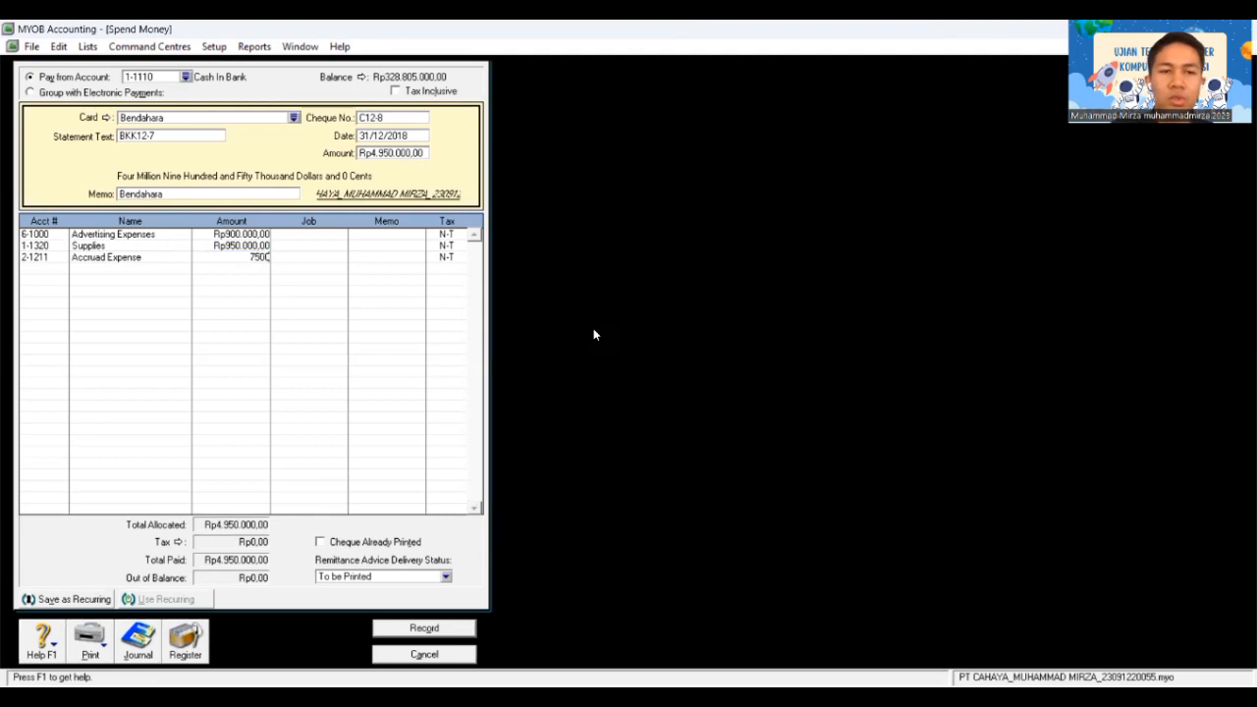
{"action": "type", "text": "00"}
{"action": "key", "text": "Tab"}
{"action": "key", "text": "Tab"}
{"action": "key", "text": "Tab"}
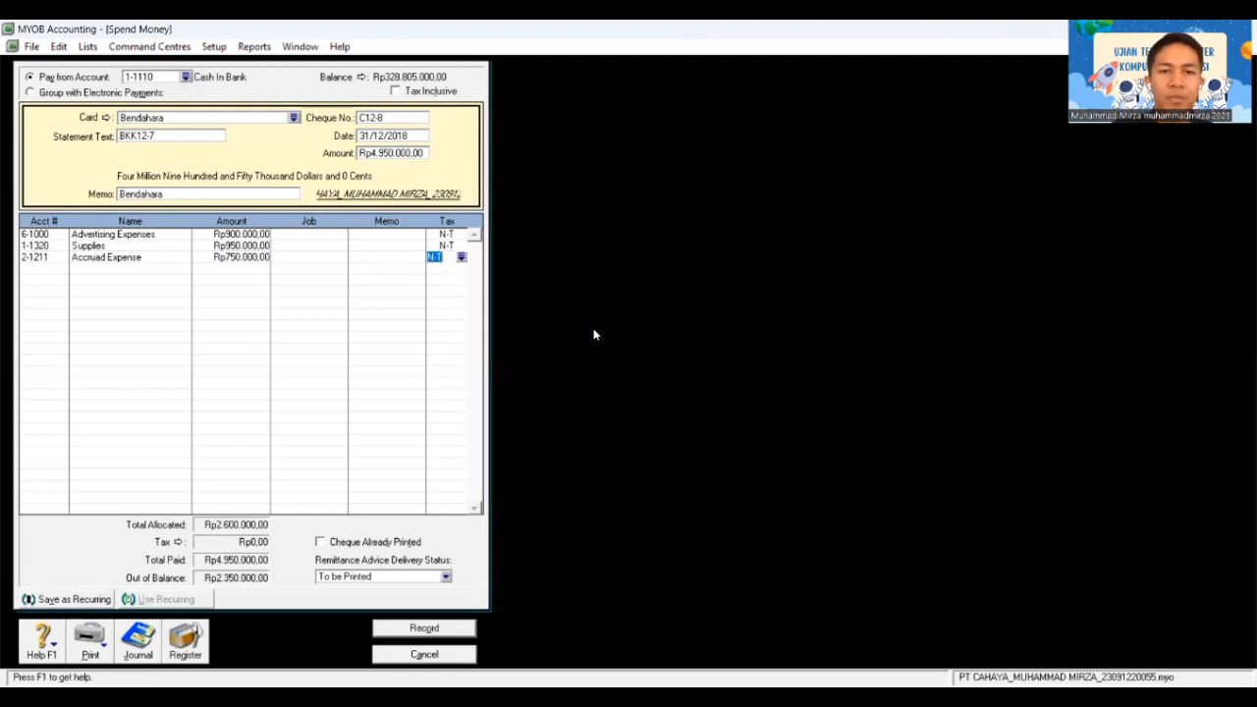
{"action": "key", "text": "Tab"}
Step: Add a second Accrued Expense line of Rp850.000
{"action": "type", "text": "6"}
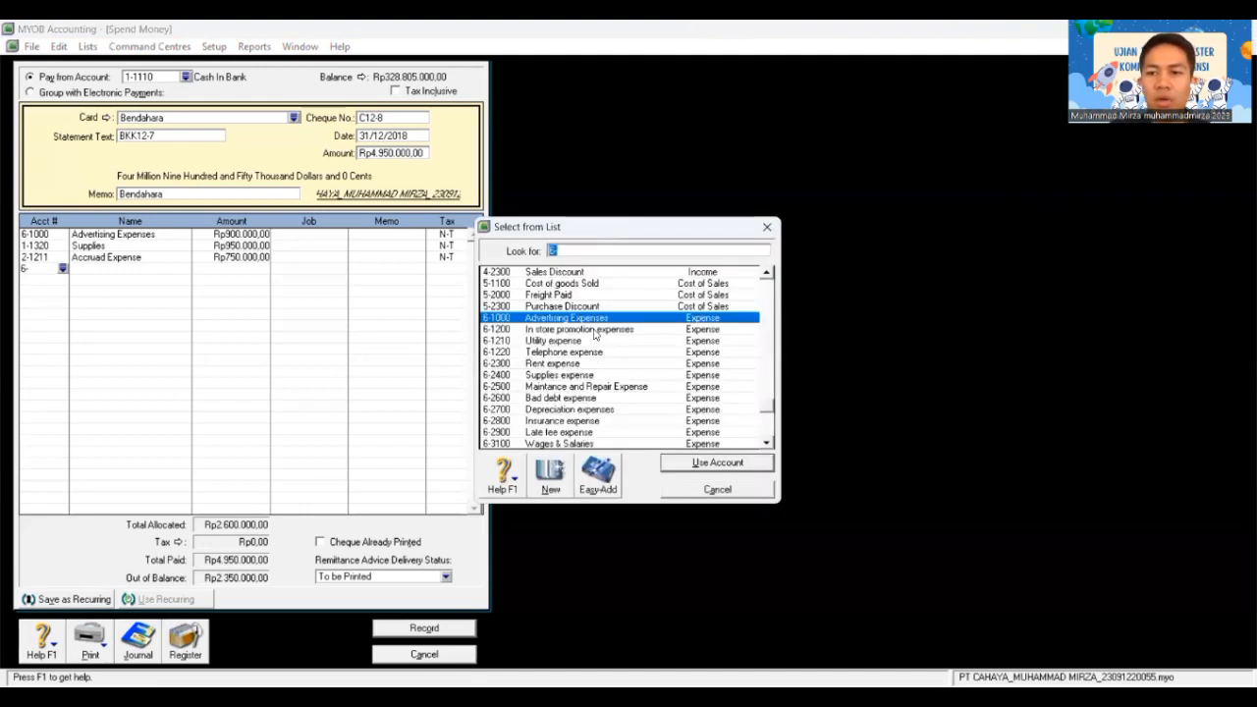
{"action": "type", "text": "2-"}
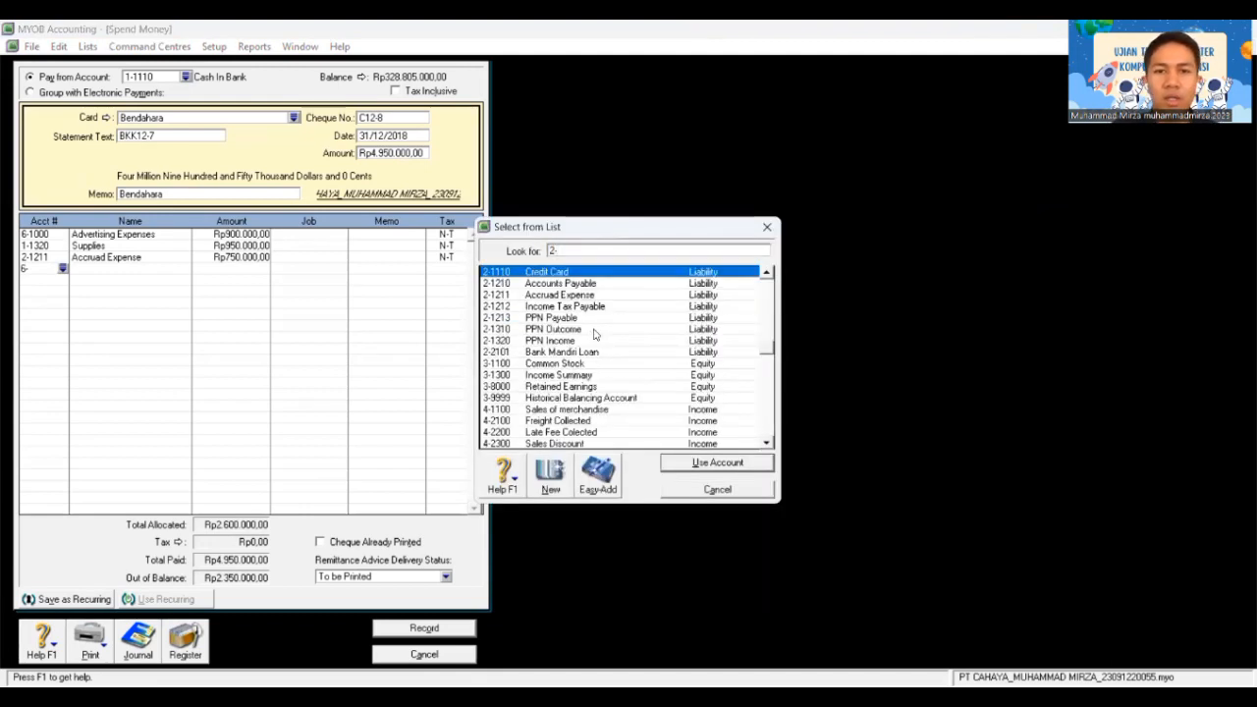
{"action": "type", "text": "1211"}
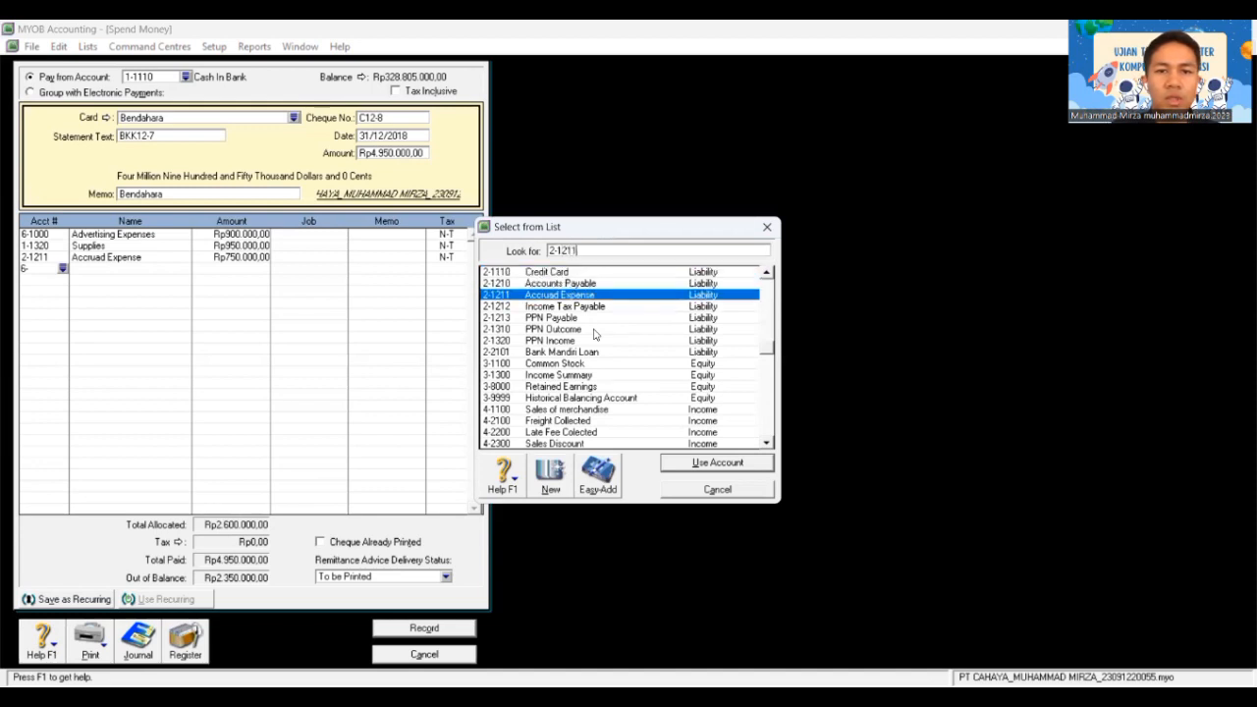
{"action": "key", "text": "Return"}
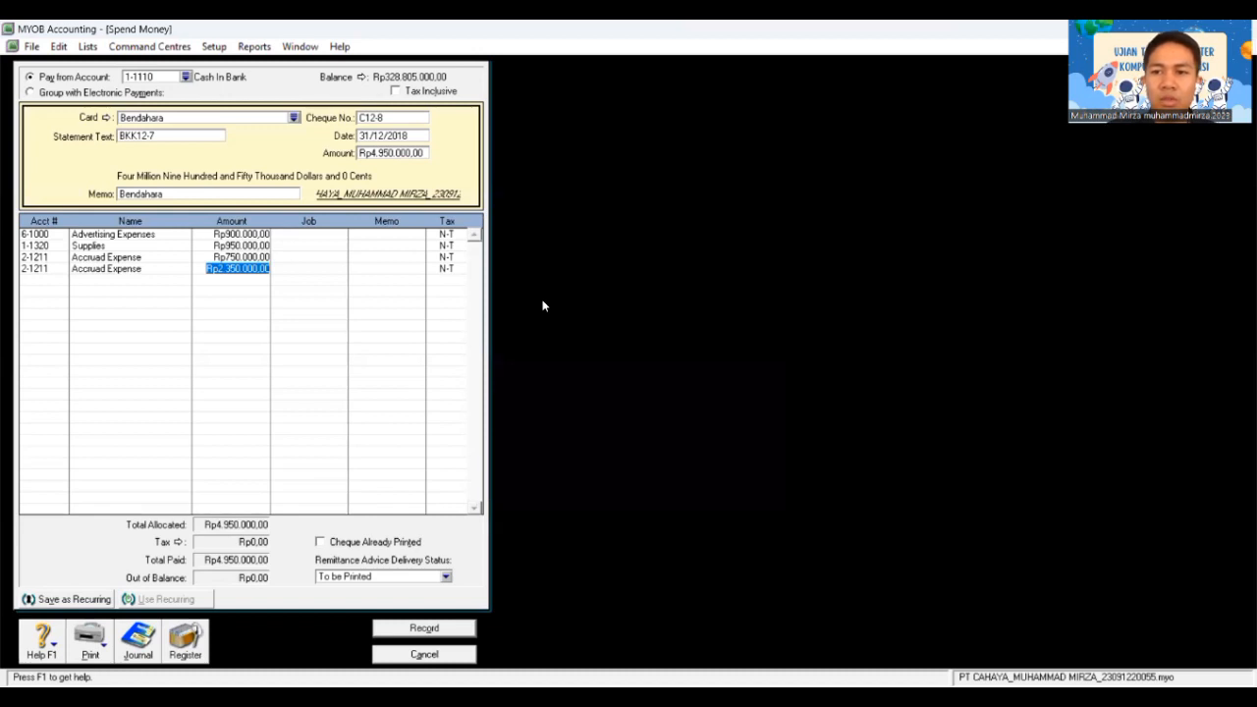
{"action": "type", "text": "850"}
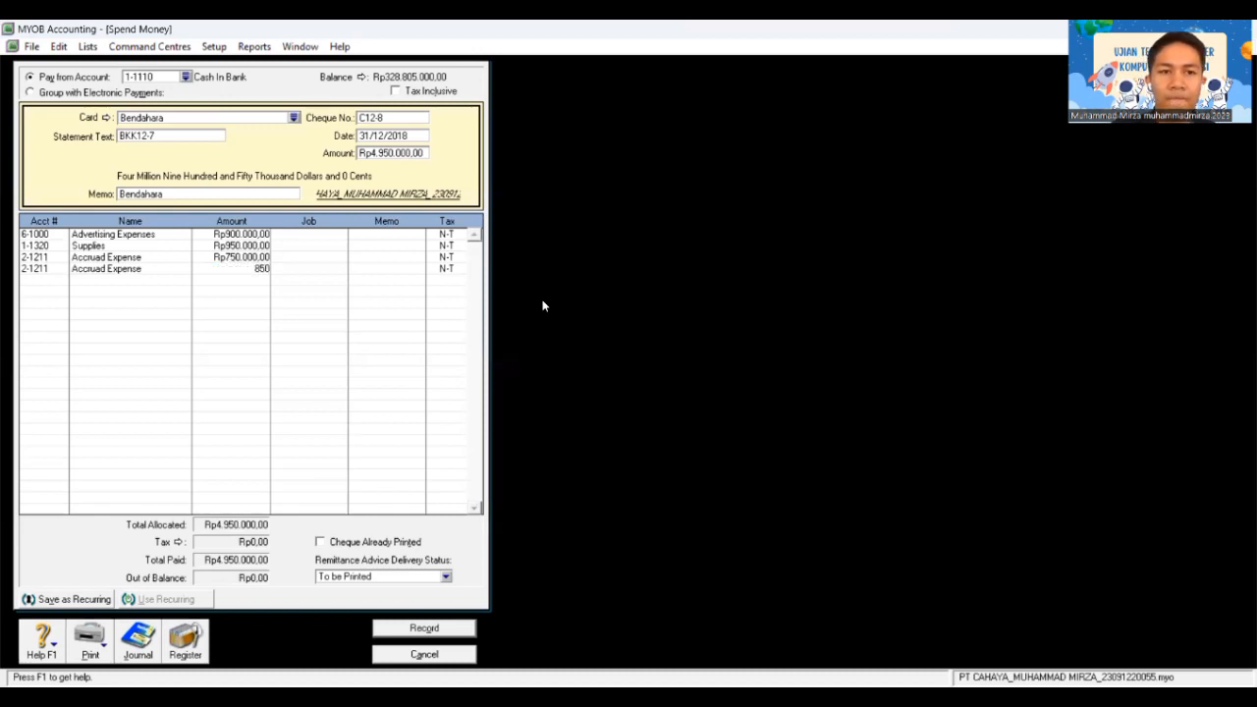
{"action": "type", "text": ".000"}
{"action": "key", "text": "Tab"}
{"action": "key", "text": "Tab"}
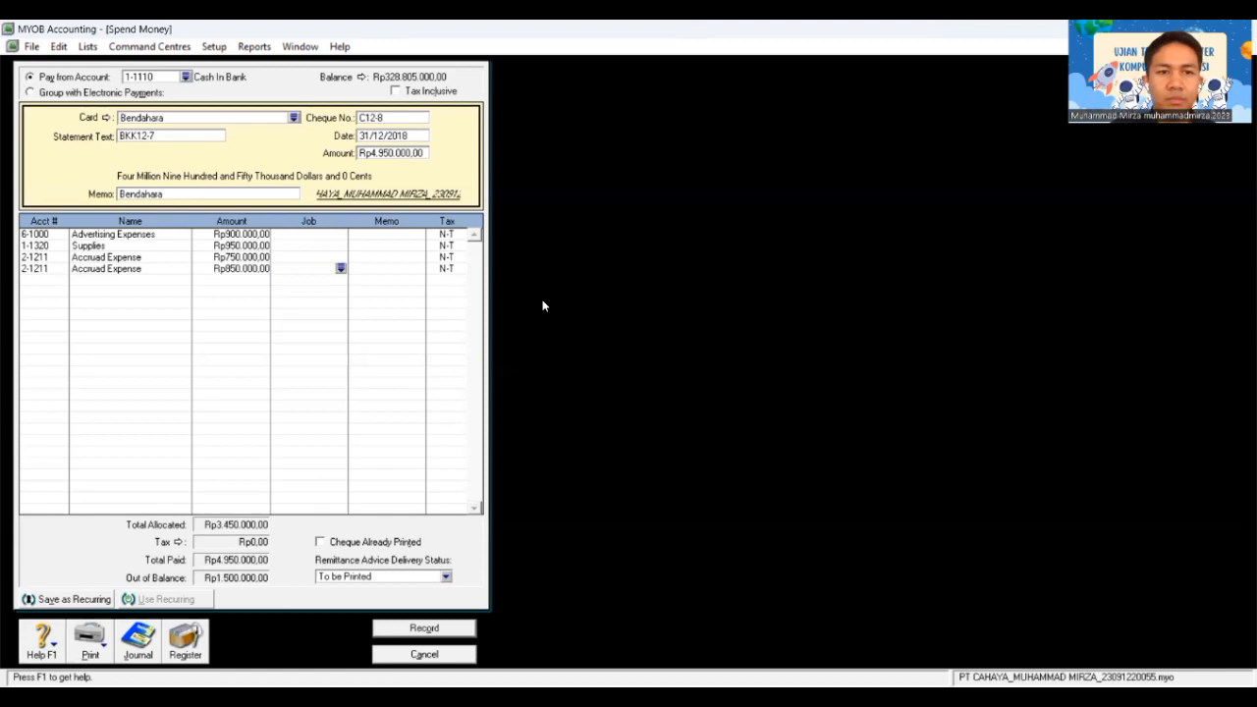
{"action": "key", "text": "Tab"}
{"action": "key", "text": "Tab"}
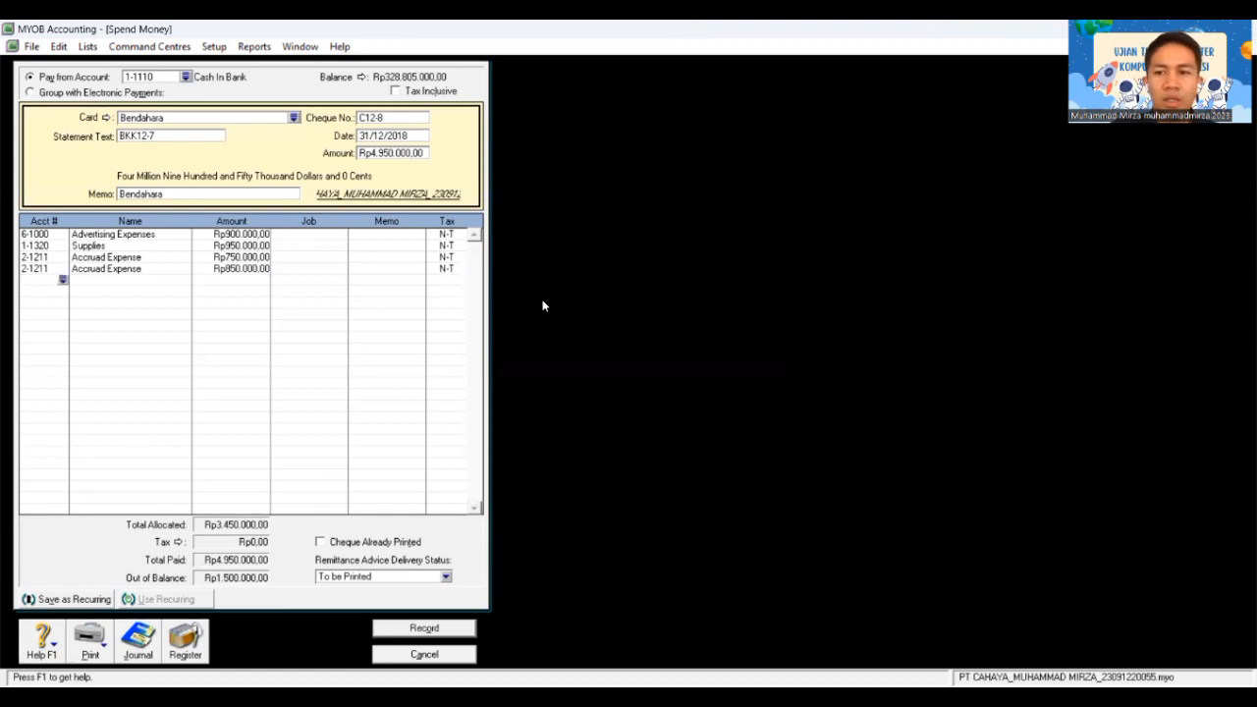
Step: Add a third Accrued Expense line of Rp600.000
{"action": "type", "text": "6"}
{"action": "key", "text": "Tab"}
{"action": "key", "text": "BackSpace"}
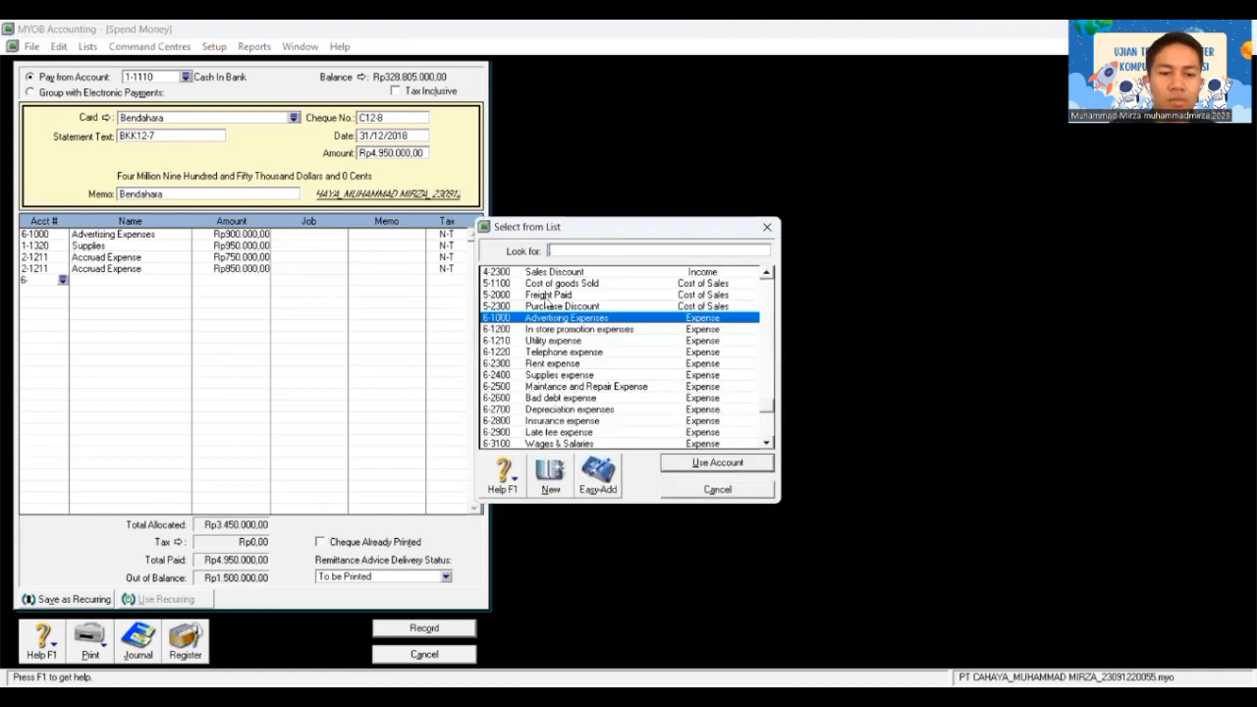
{"action": "type", "text": "2-121"}
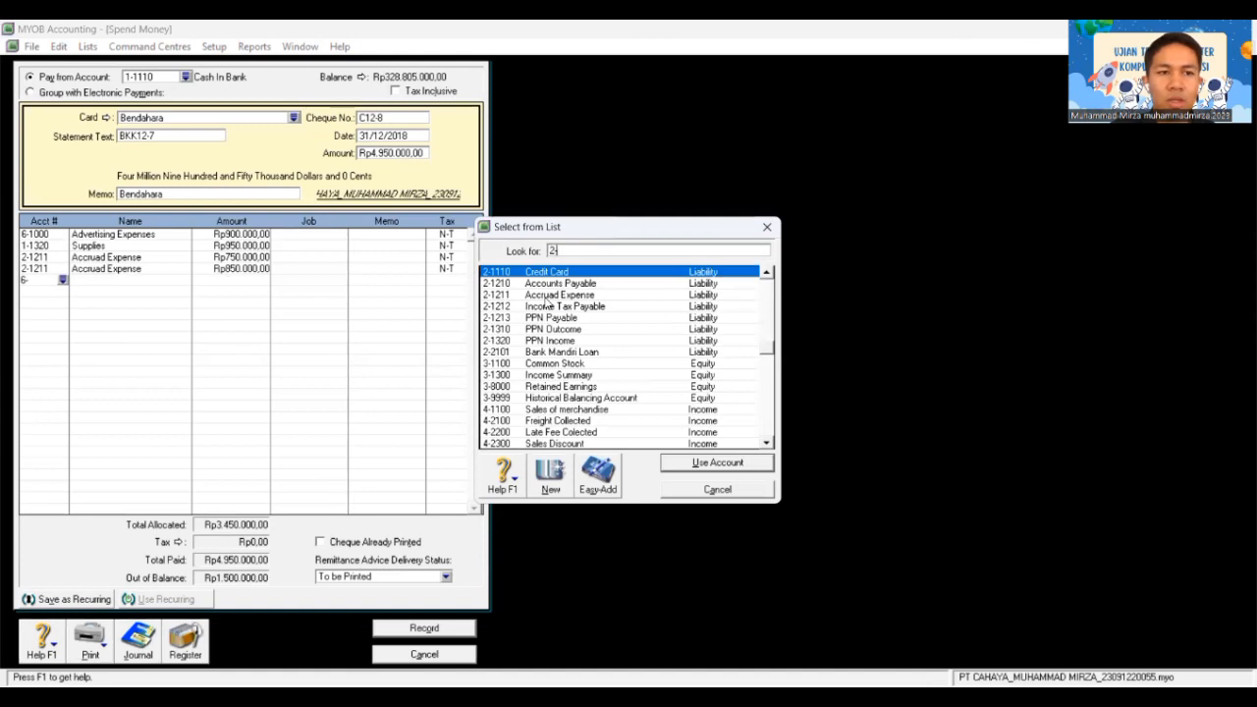
{"action": "type", "text": "1"}
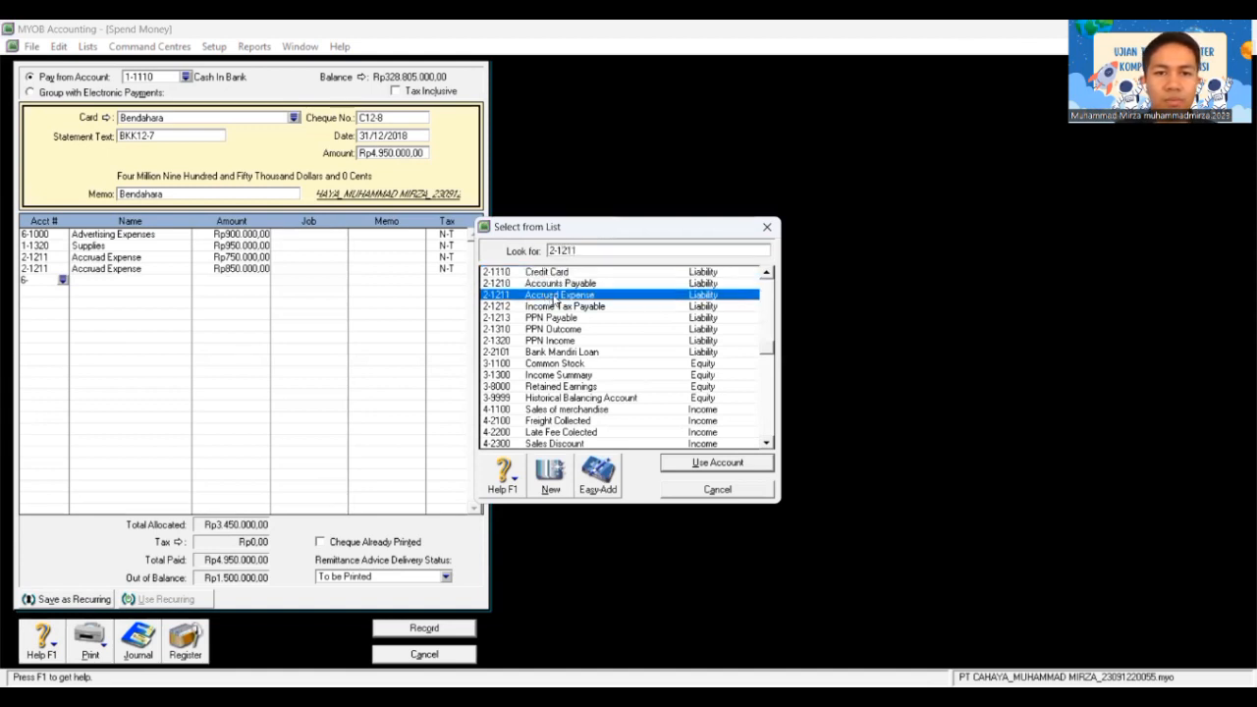
{"action": "double_click", "coordinate": [553, 296]}
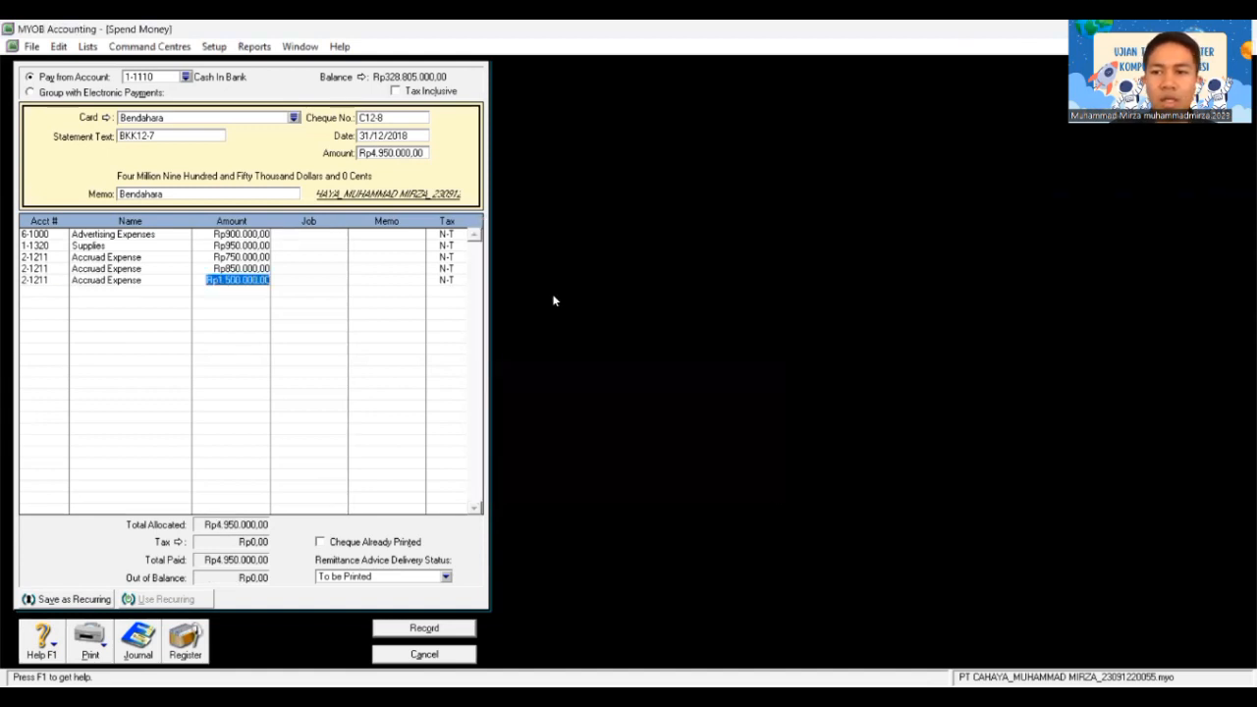
{"action": "type", "text": "600."}
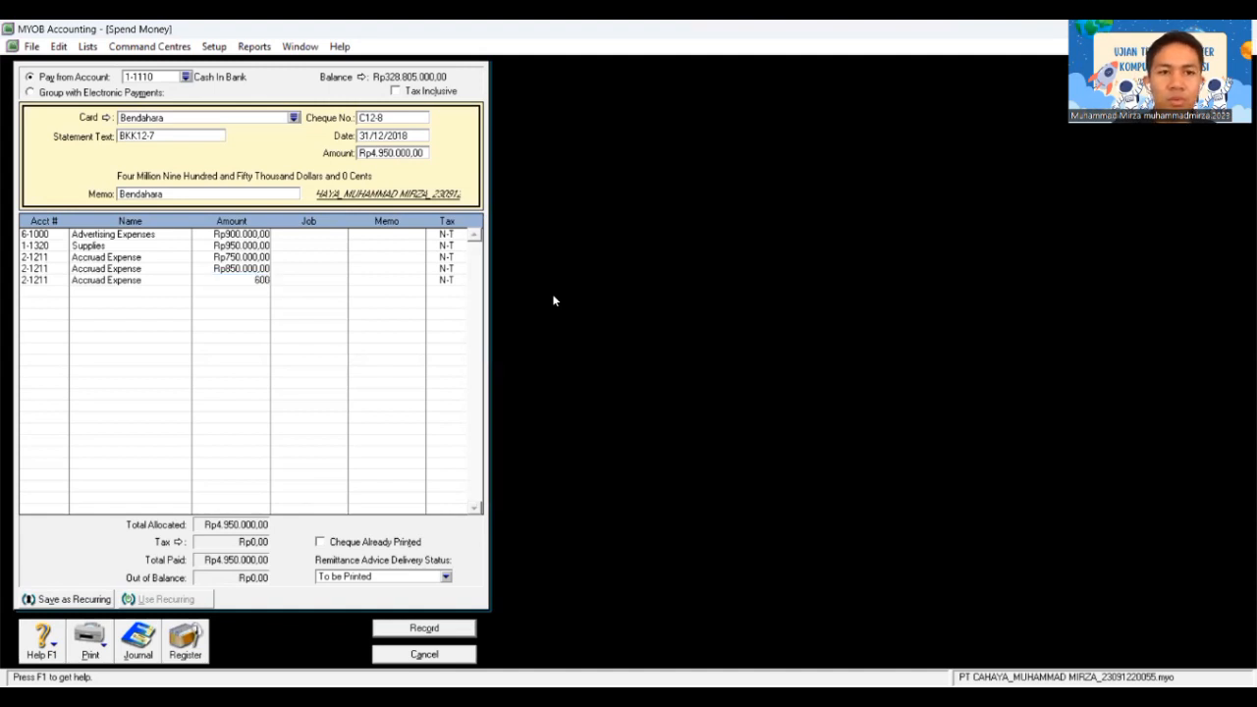
{"action": "type", "text": "000"}
{"action": "key", "text": "Tab"}
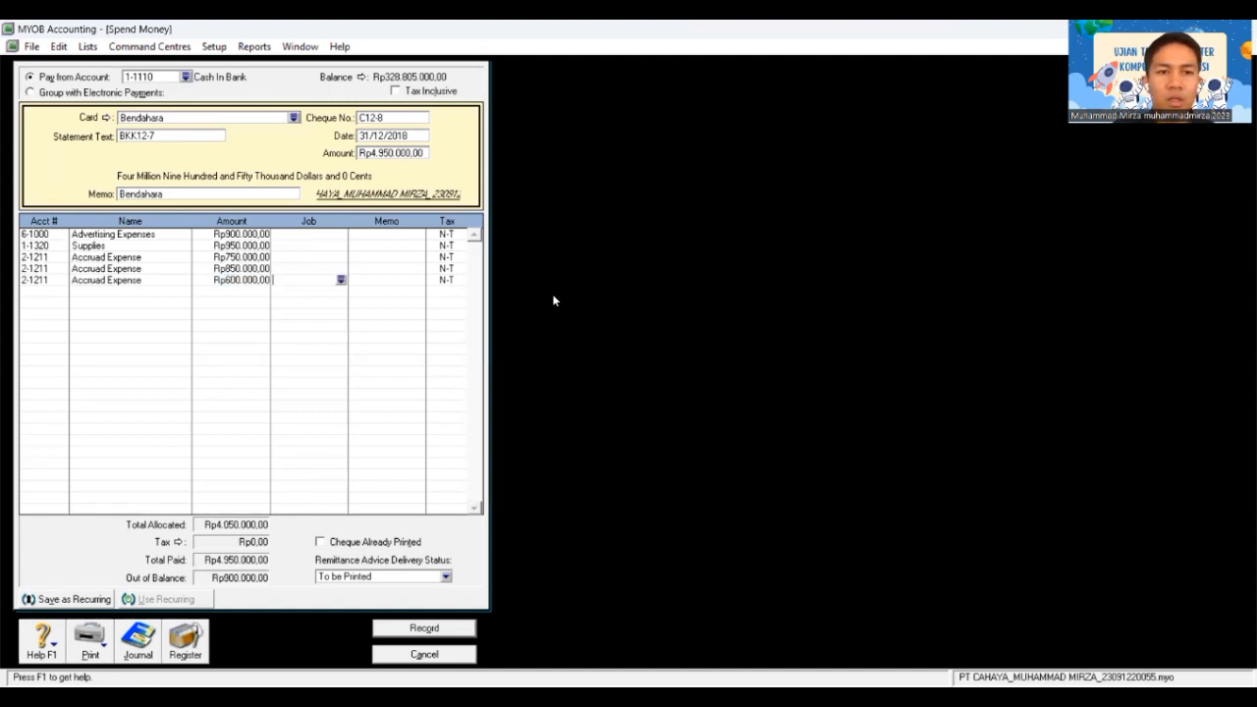
{"action": "key", "text": "Tab"}
{"action": "key", "text": "Tab"}
{"action": "key", "text": "Tab"}
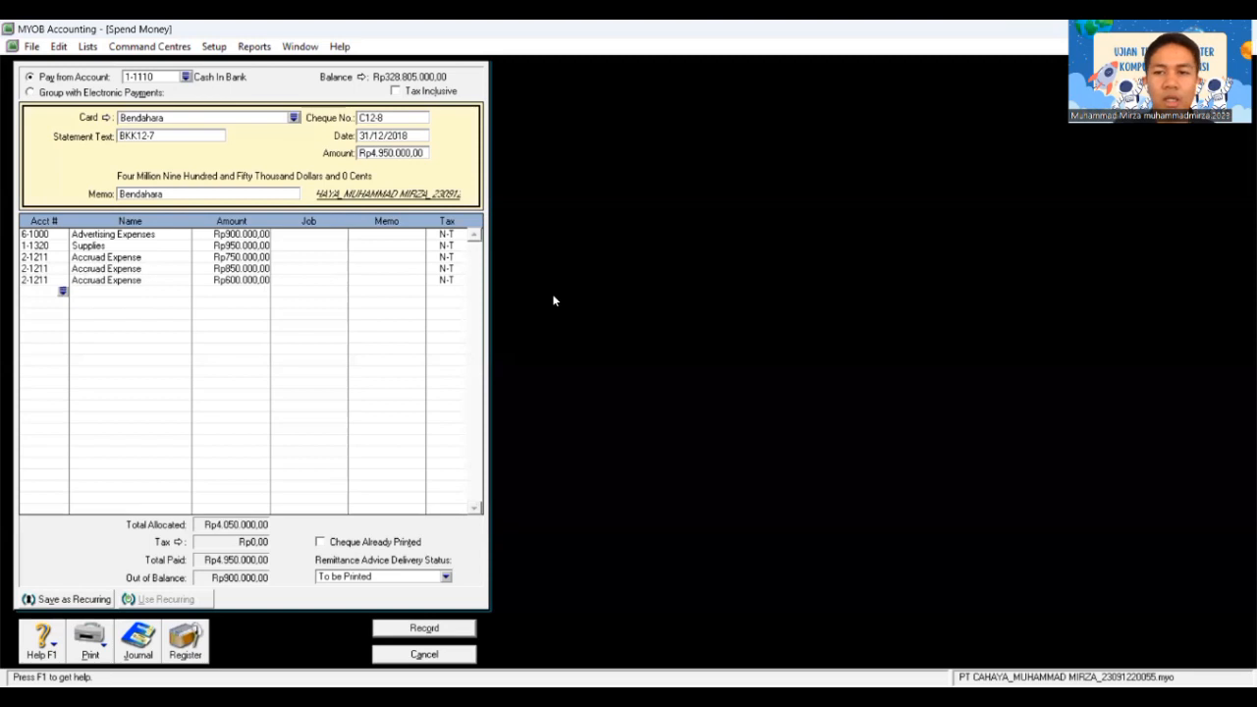
{"action": "type", "text": "6-"}
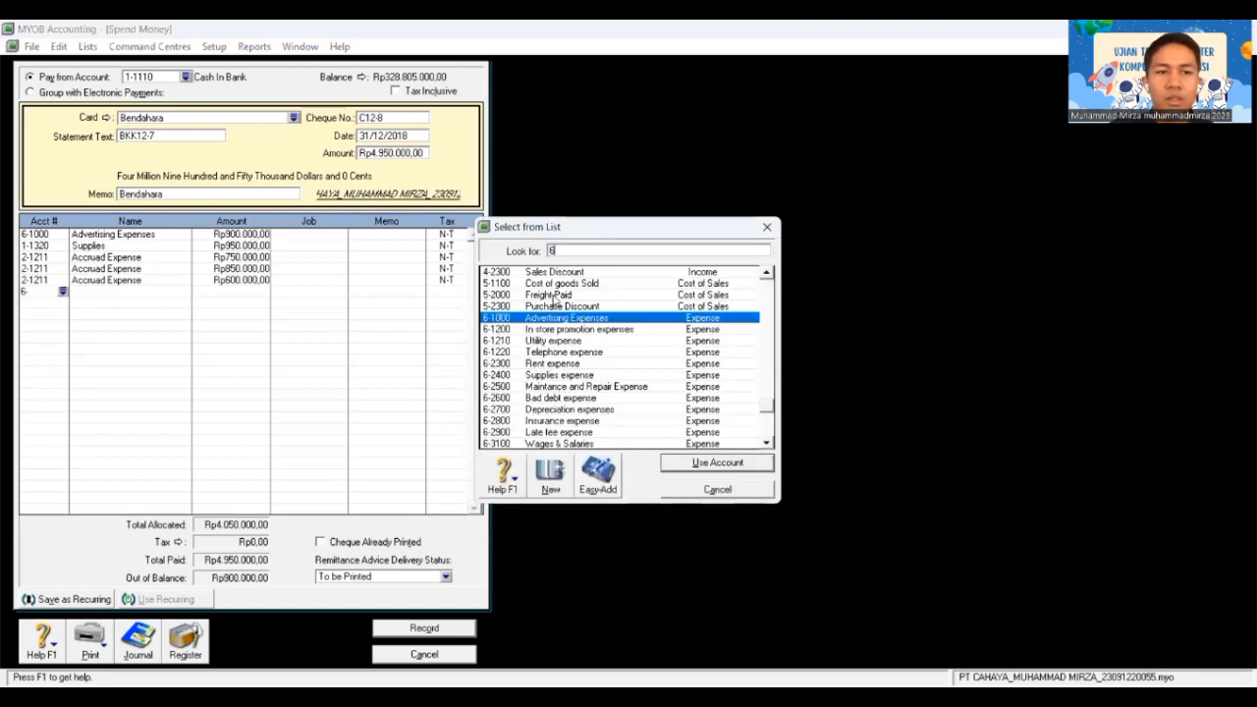
{"action": "type", "text": "2500"}
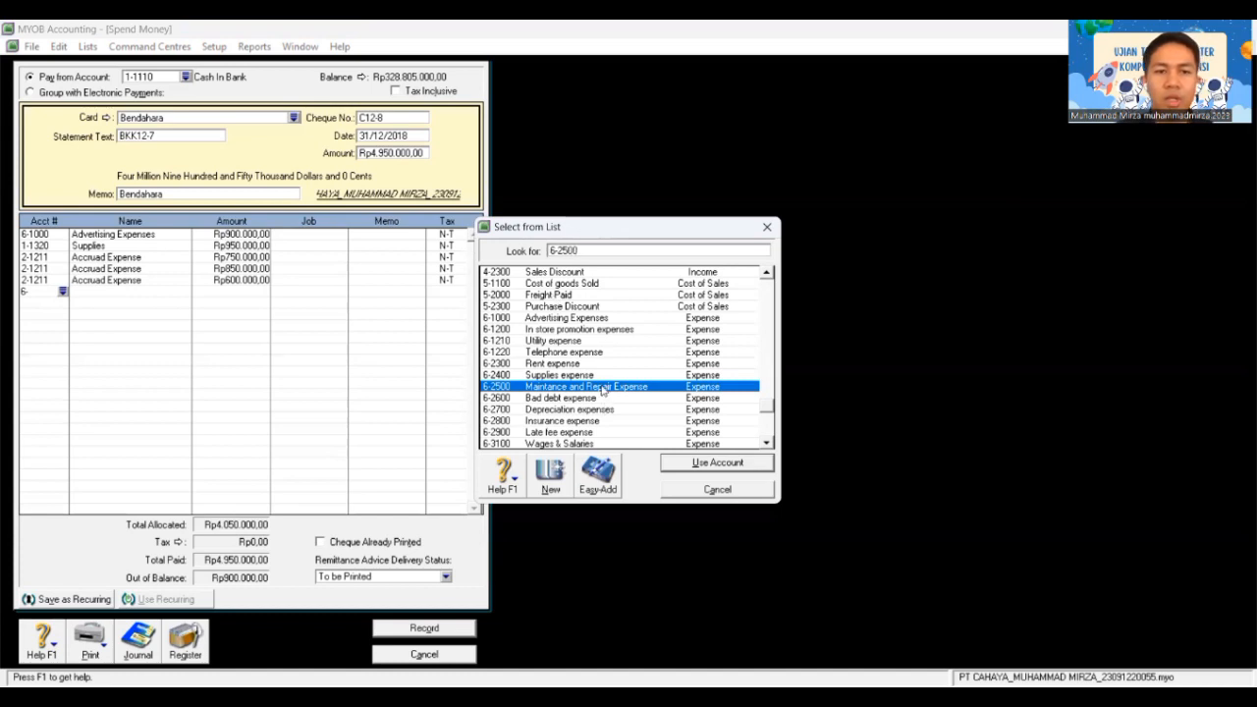
Step: Allocate Rp900.000 to 6-2500 Maintance and Repair Expense, record cheque C12-8, and close the form
{"action": "key", "text": "Return"}
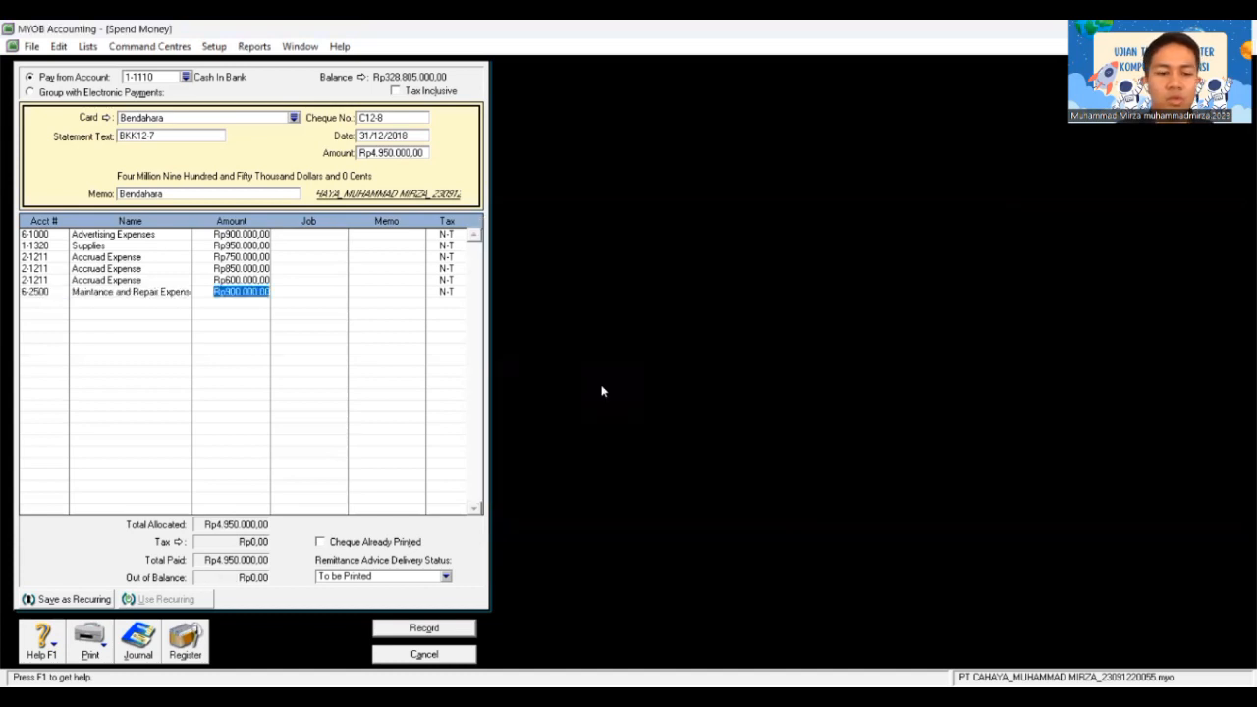
{"action": "key", "text": "Tab"}
{"action": "key", "text": "Tab"}
{"action": "key", "text": "Tab"}
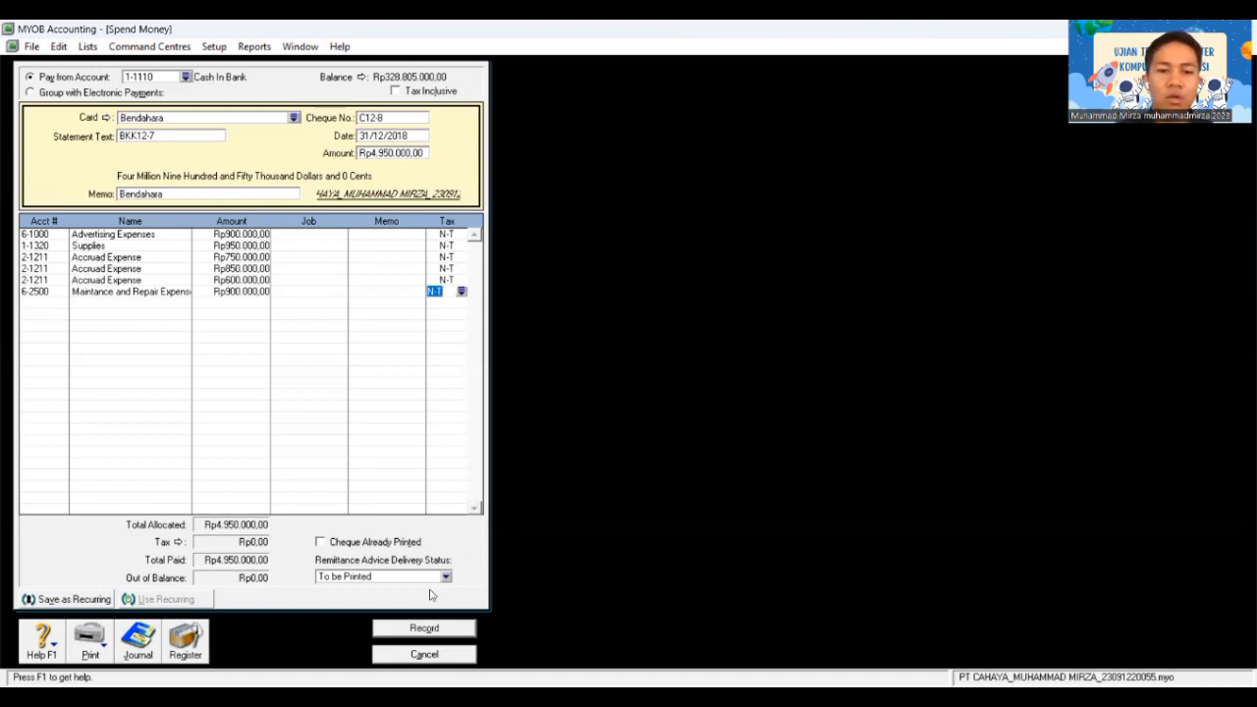
{"action": "left_click", "coordinate": [424, 627]}
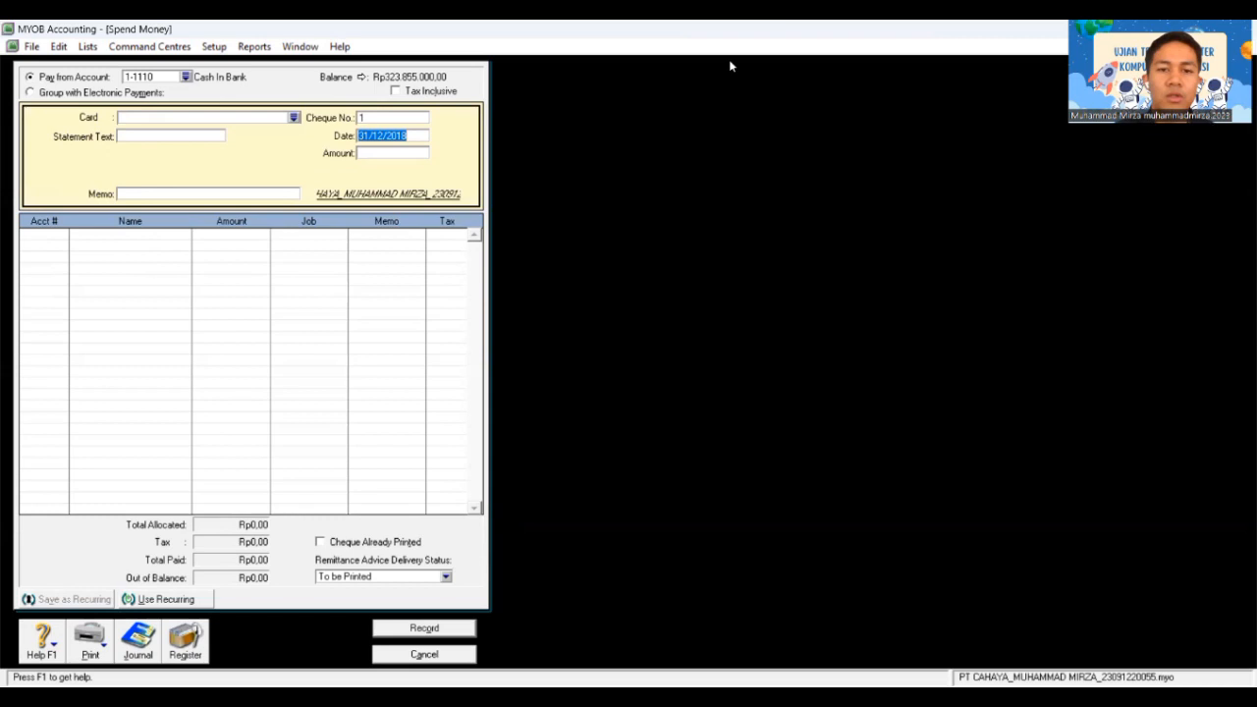
{"action": "left_click", "coordinate": [453, 657]}
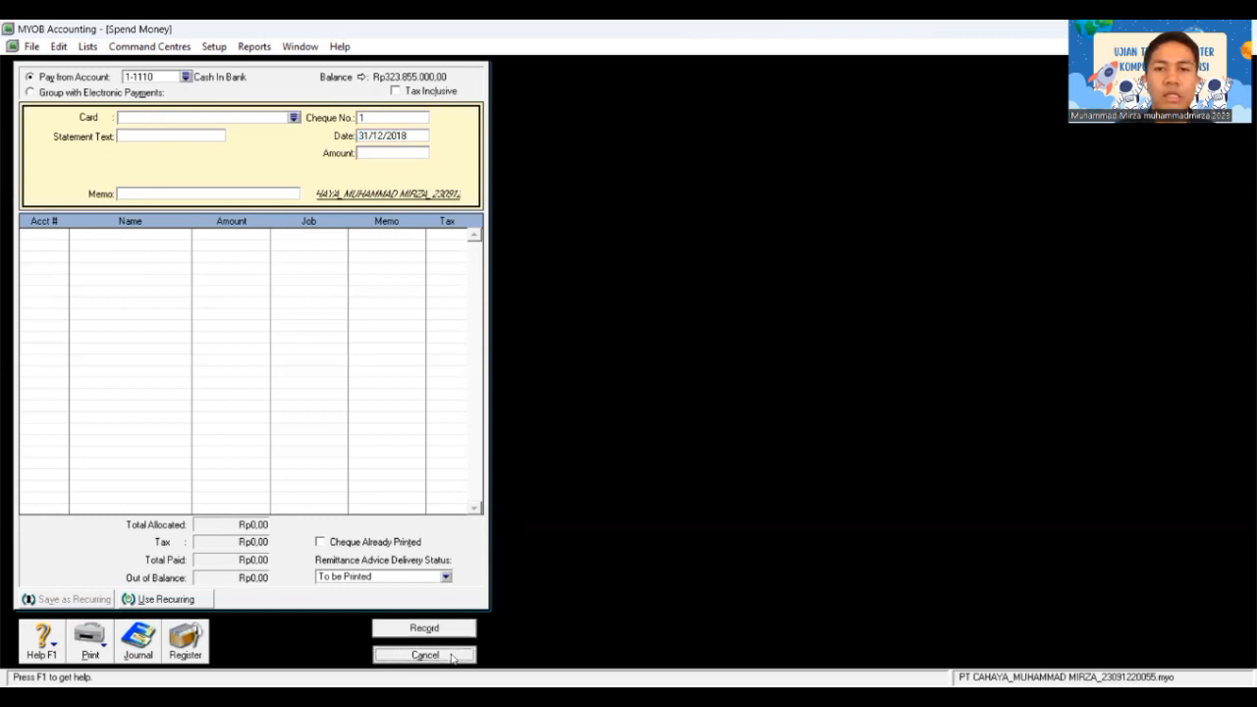
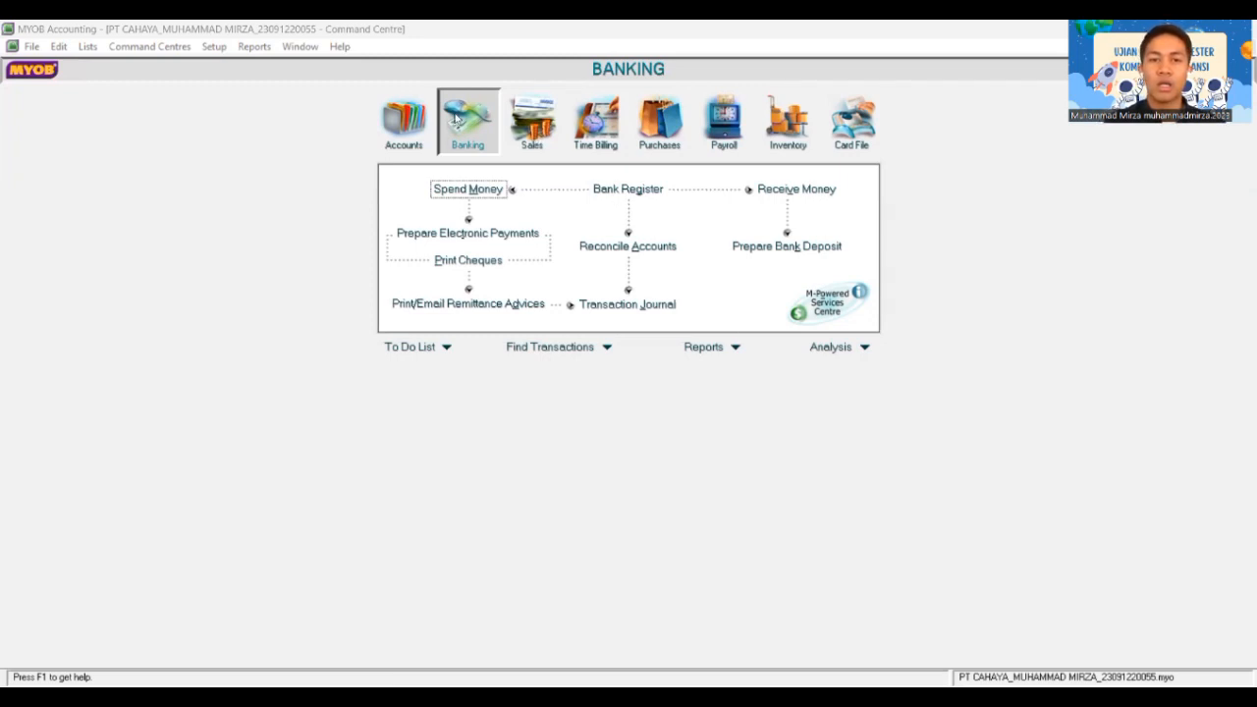
Step: From the Accounts command centre, start a new general journal entry (GJ000001)
{"action": "left_click", "coordinate": [403, 142]}
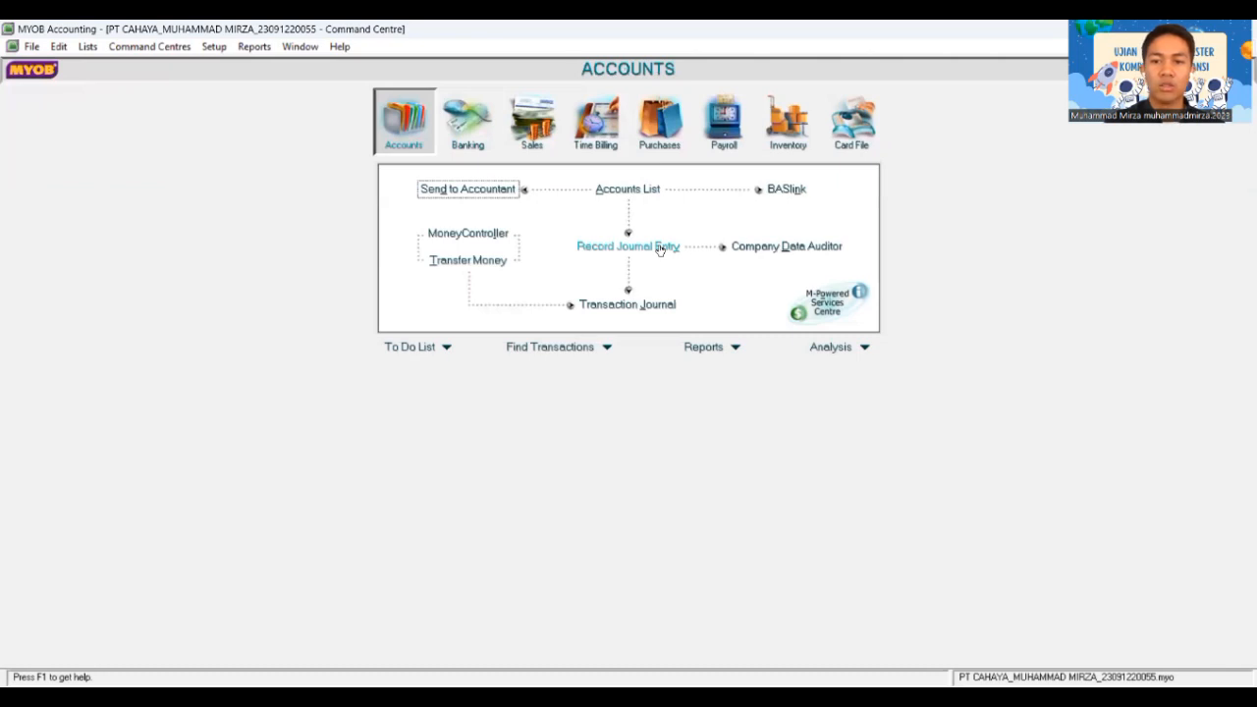
{"action": "left_click", "coordinate": [660, 249]}
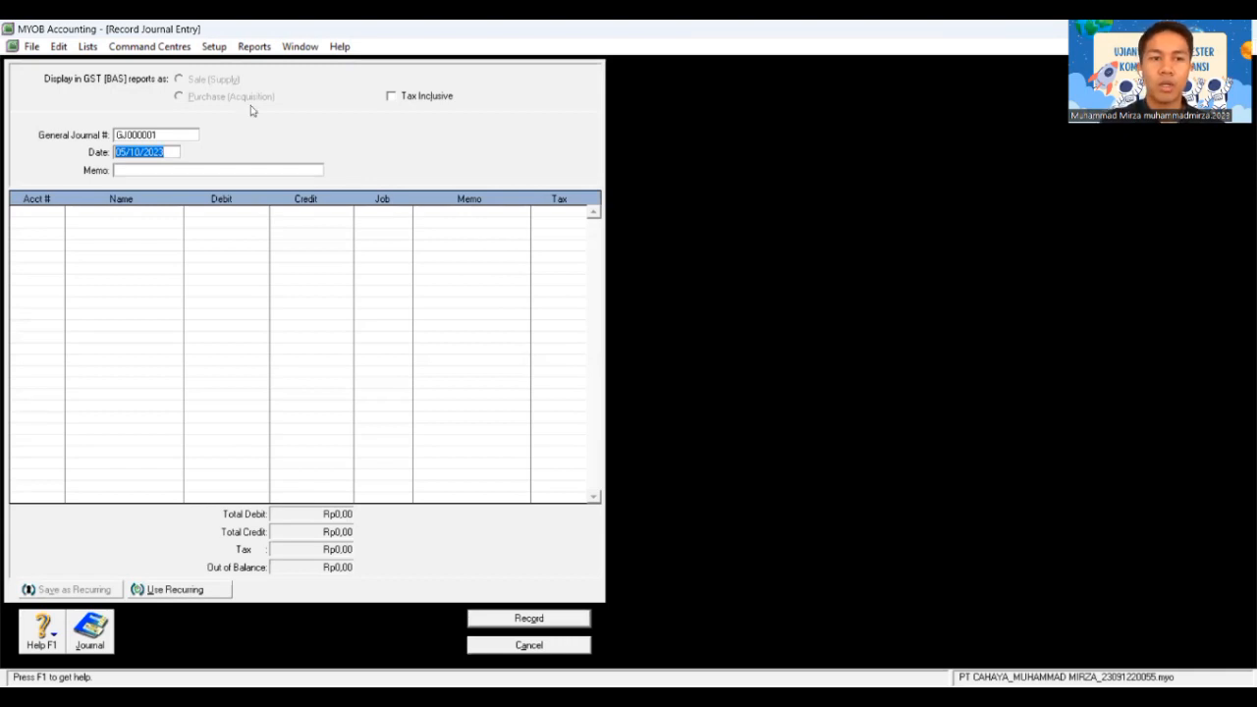
Step: Head the journal BM12-3, dated 31/12/2018, with memo 'Penyusutan Aktiva Tetap'
{"action": "left_click", "coordinate": [146, 133]}
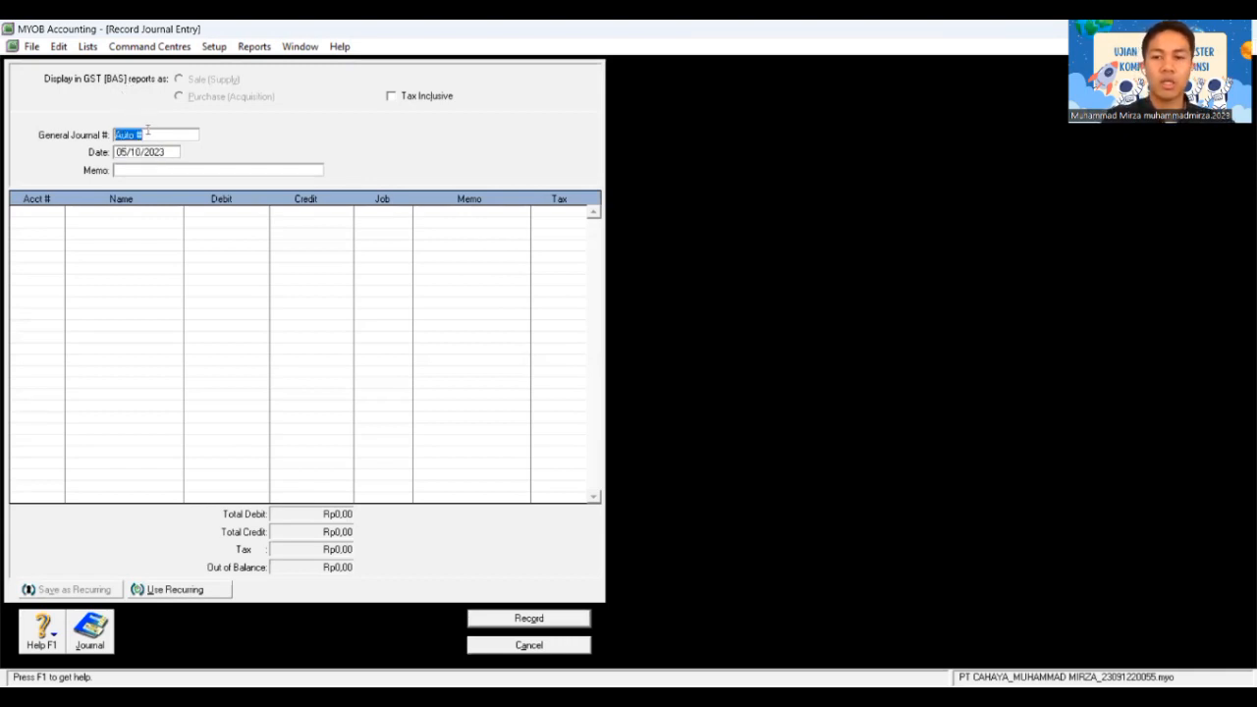
{"action": "type", "text": "BM12-3"}
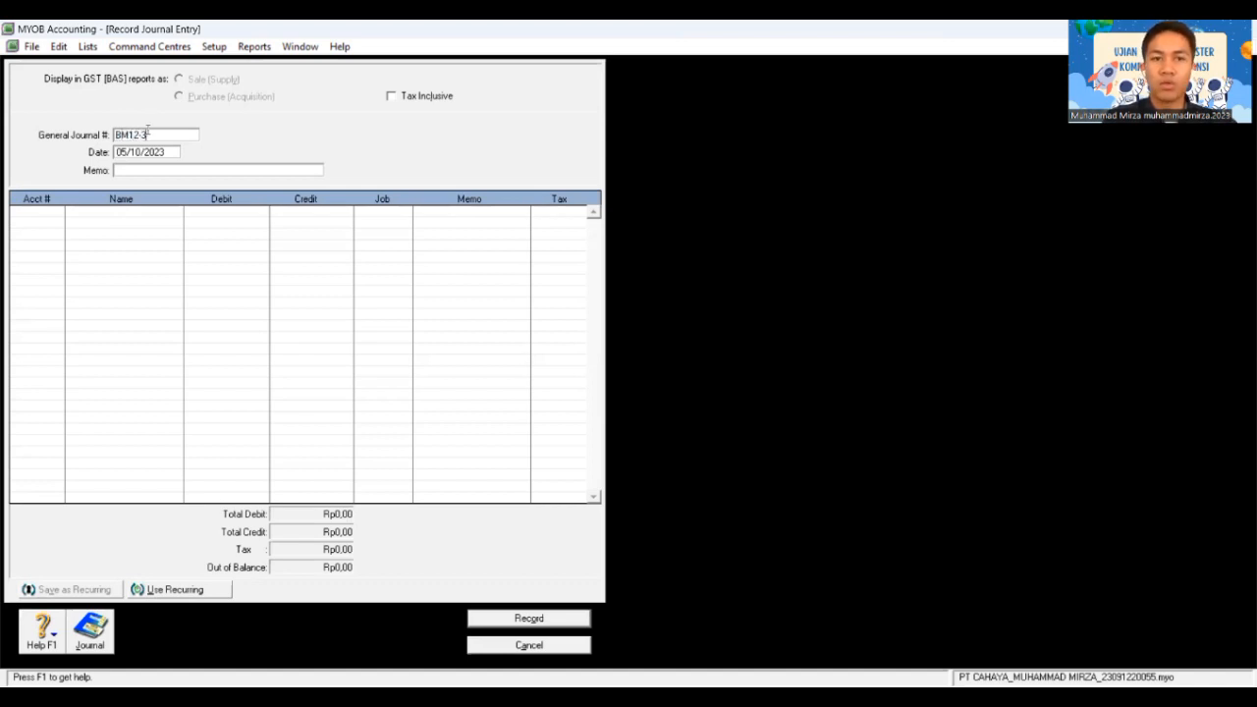
{"action": "key", "text": "Tab"}
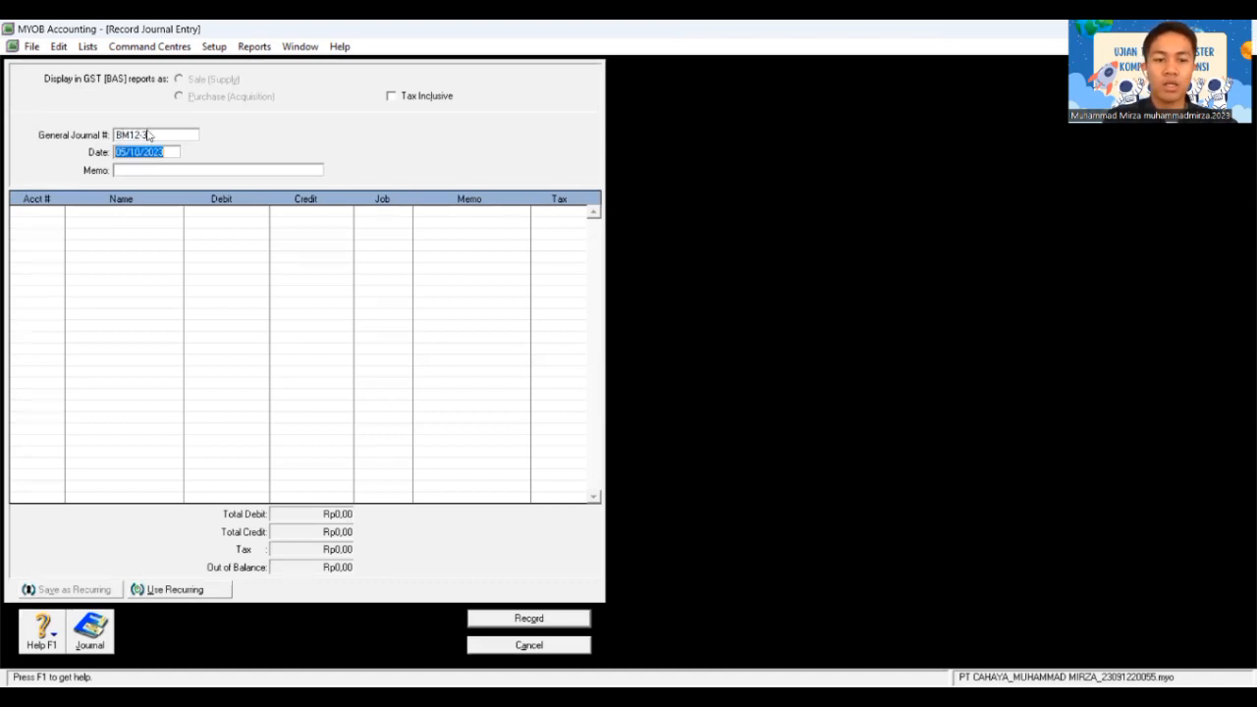
{"action": "type", "text": "31/12/2018"}
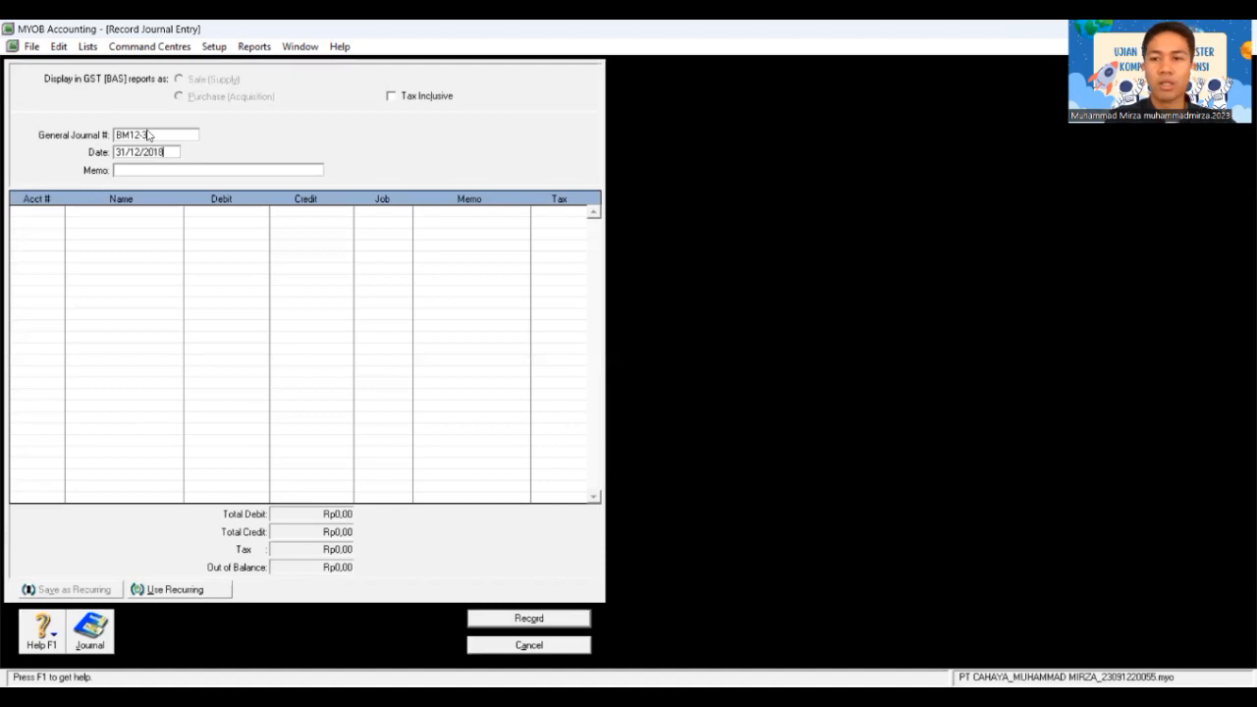
{"action": "key", "text": "Tab"}
{"action": "type", "text": "Penyu"}
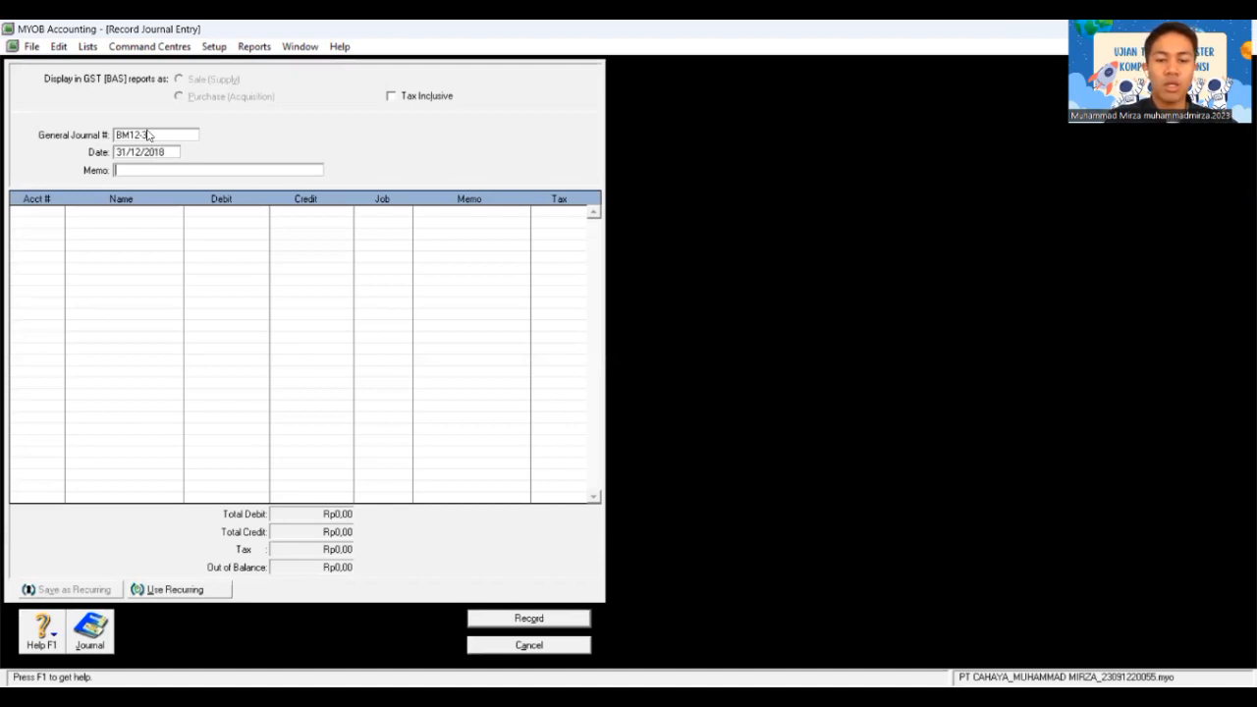
{"action": "type", "text": "sut"}
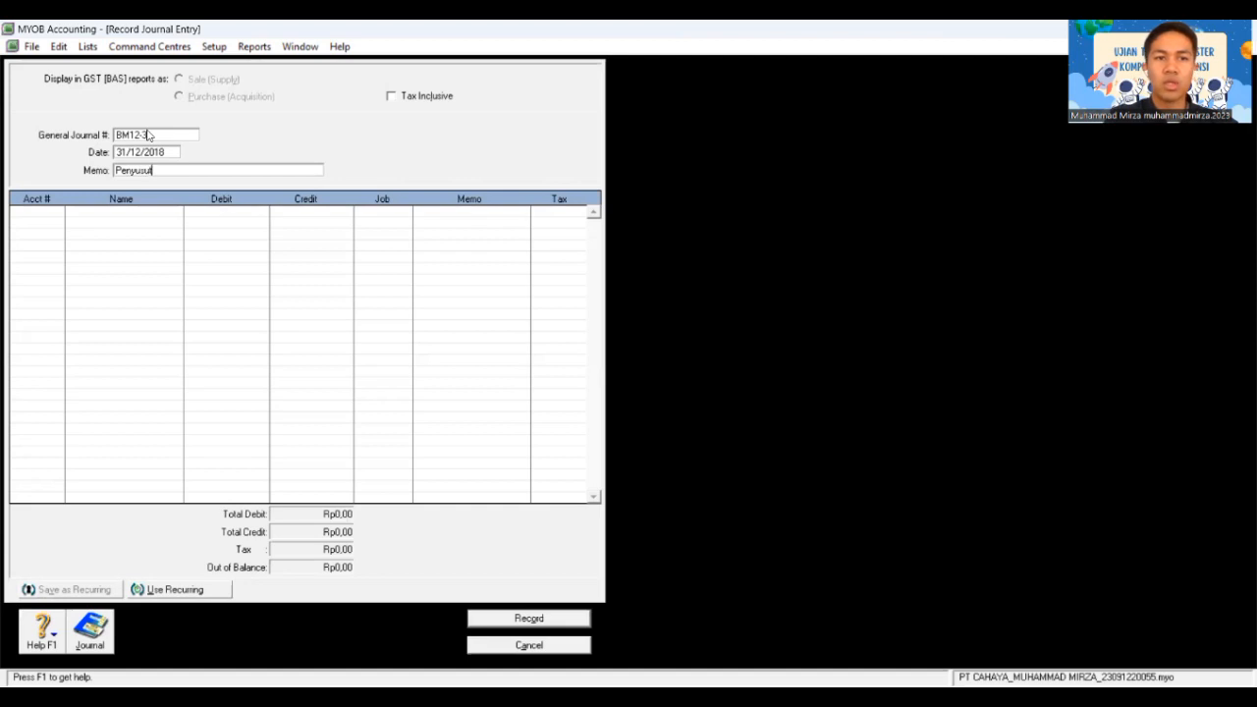
{"action": "type", "text": "an Ak"}
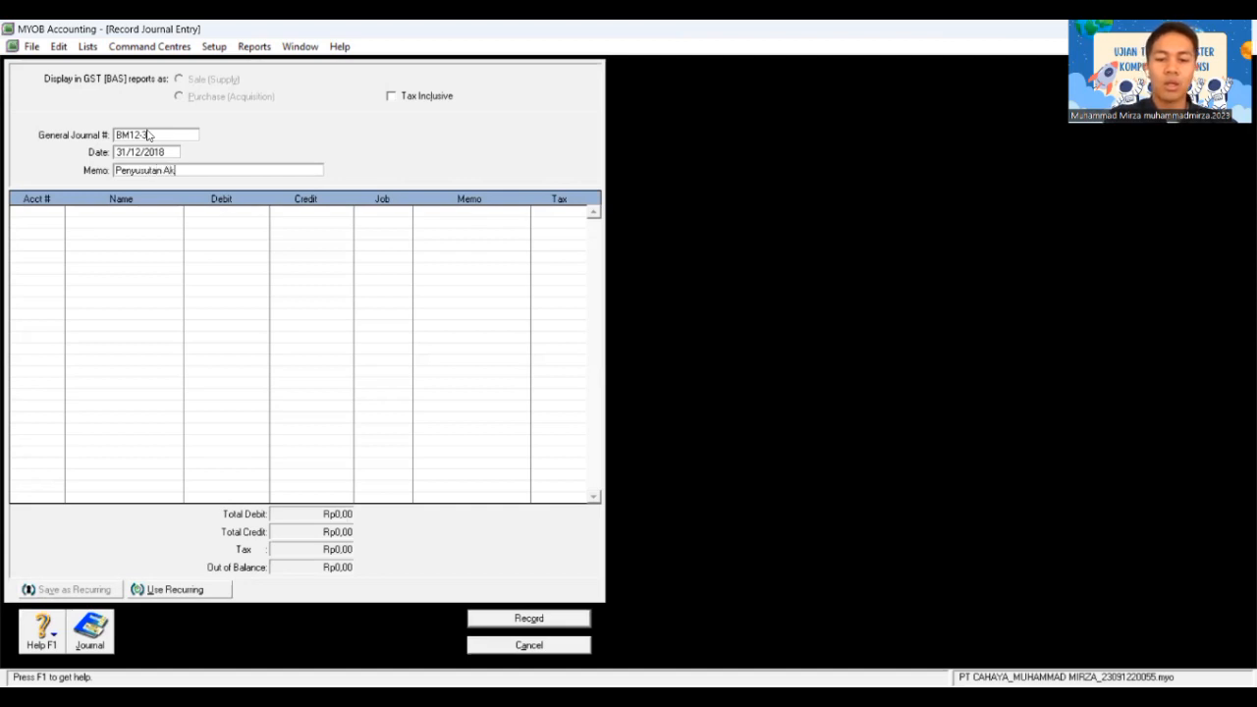
{"action": "type", "text": "tiva Tetap"}
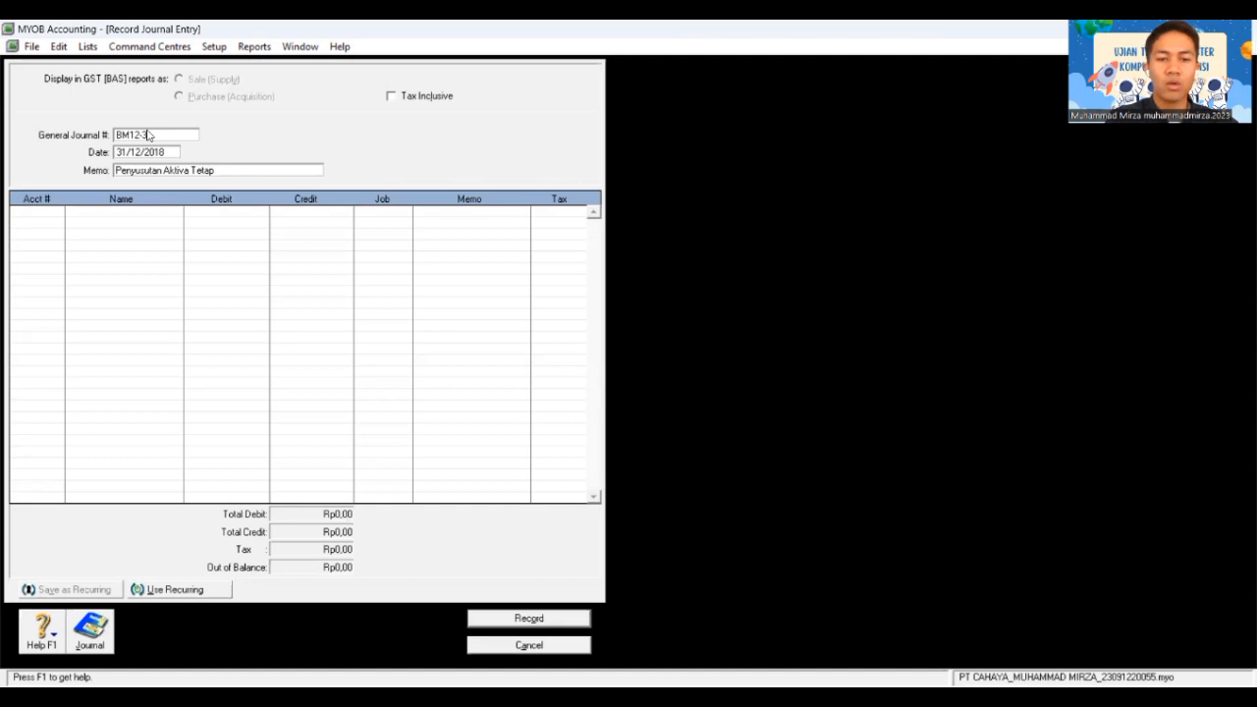
{"action": "key", "text": "Tab"}
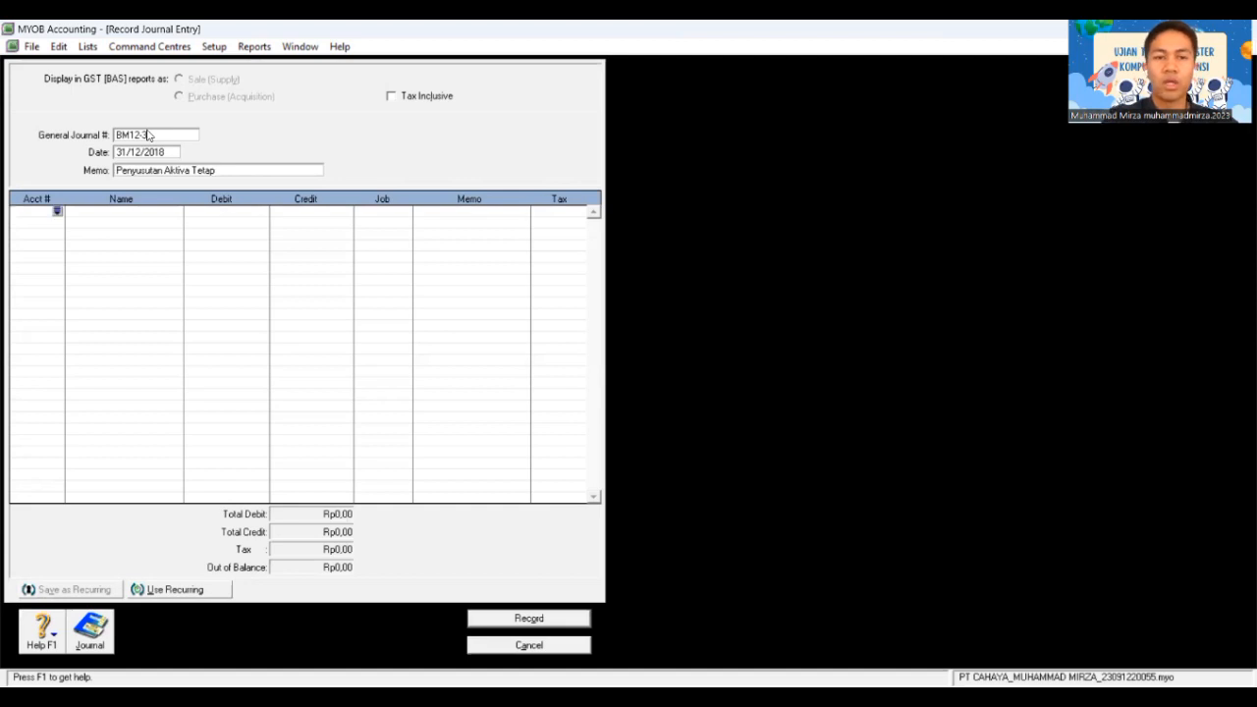
{"action": "key", "text": "Tab"}
Step: Debit 6-2700 Depreciation expenses Rp1.800.000,00 on the first journal line
{"action": "type", "text": "6"}
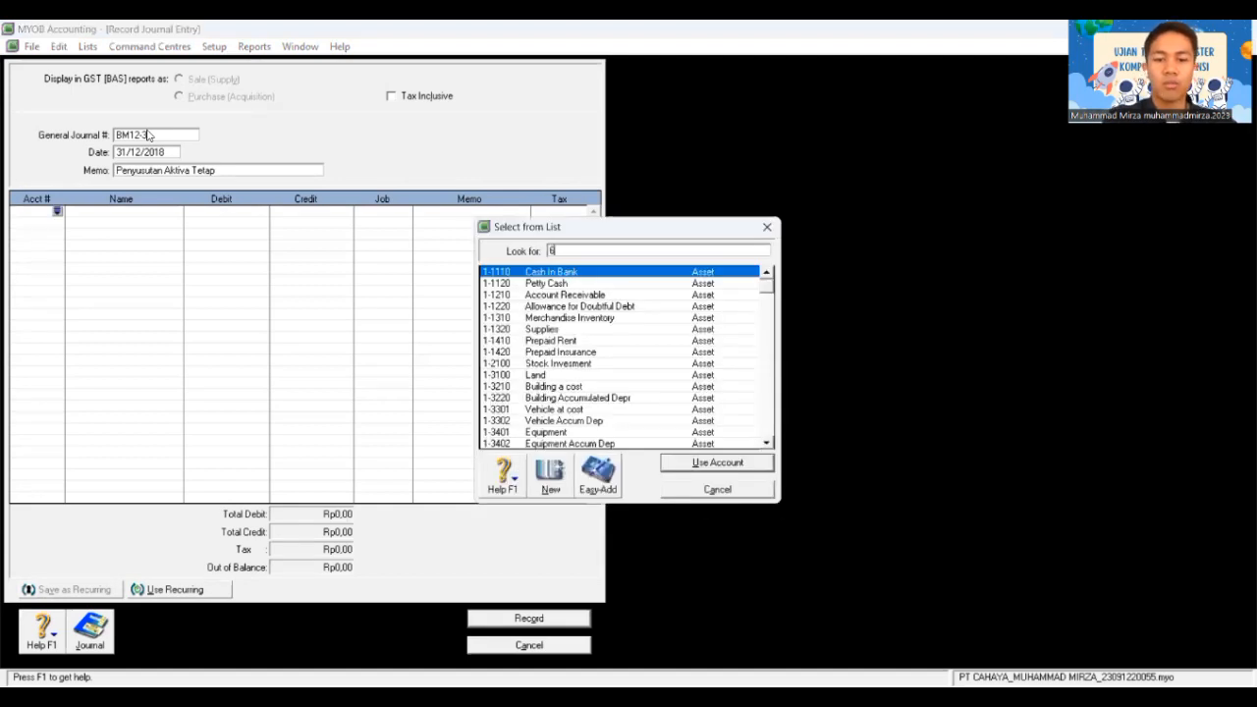
{"action": "type", "text": "-27"}
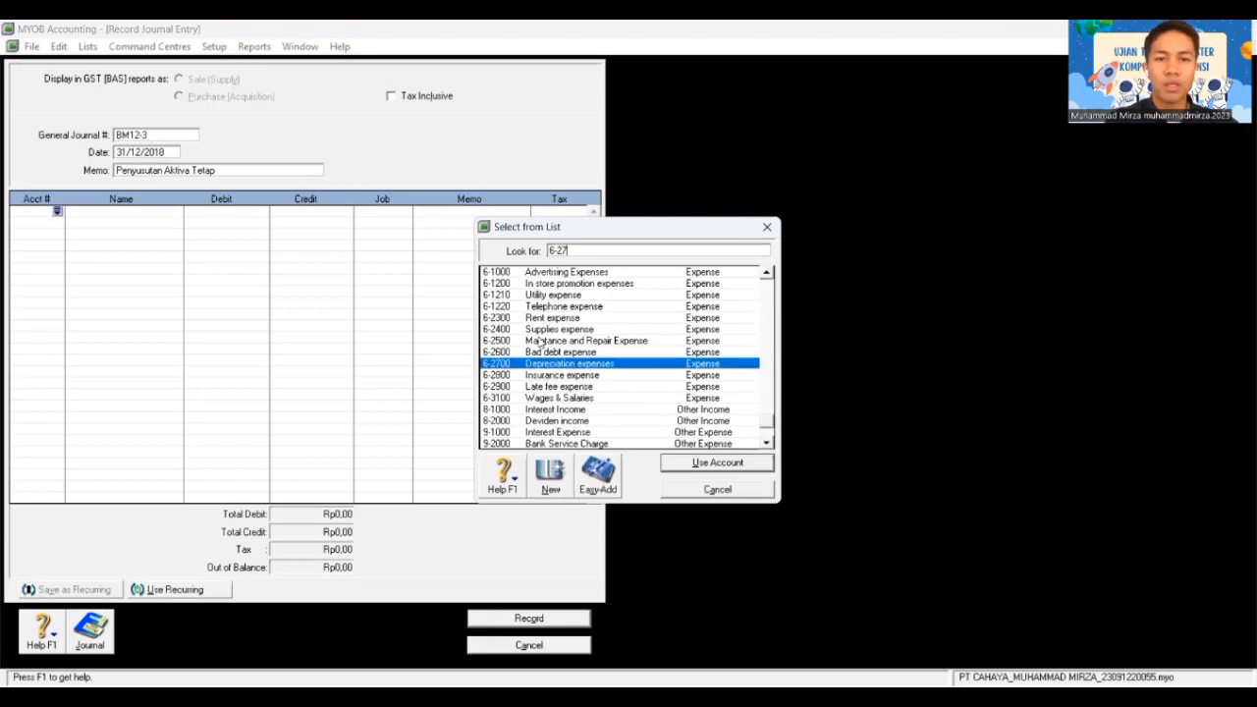
{"action": "type", "text": "00"}
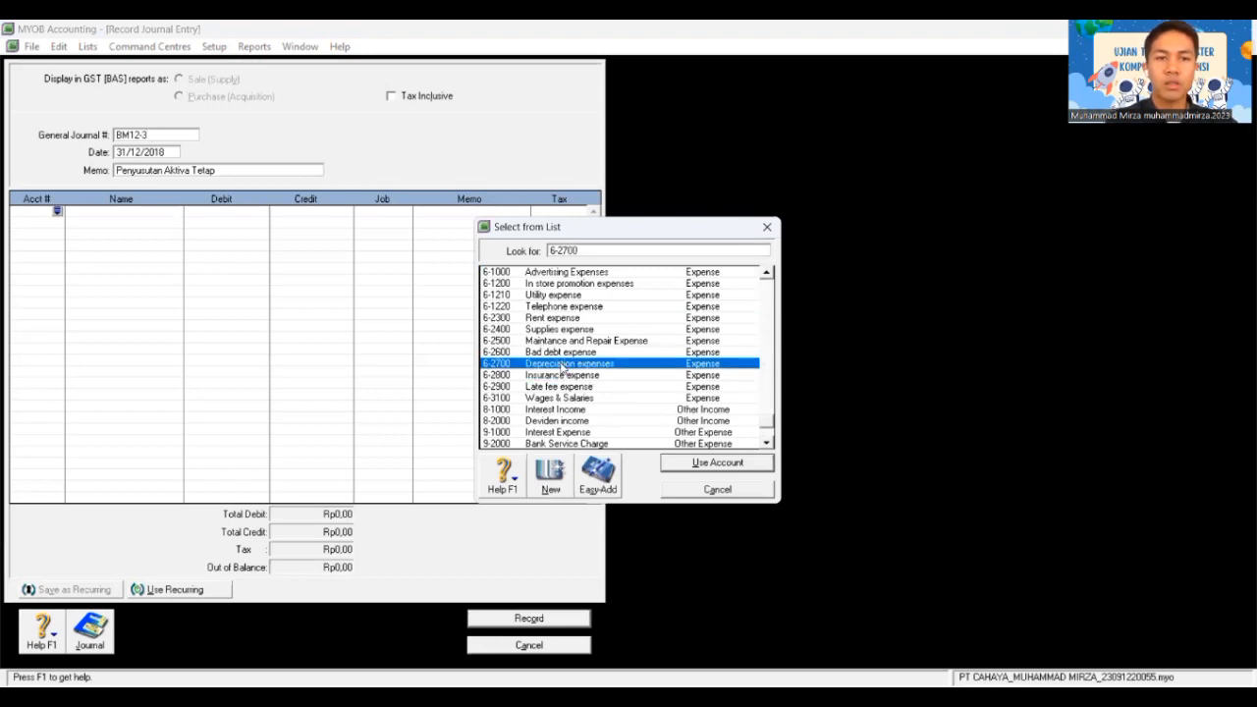
{"action": "key", "text": "Return"}
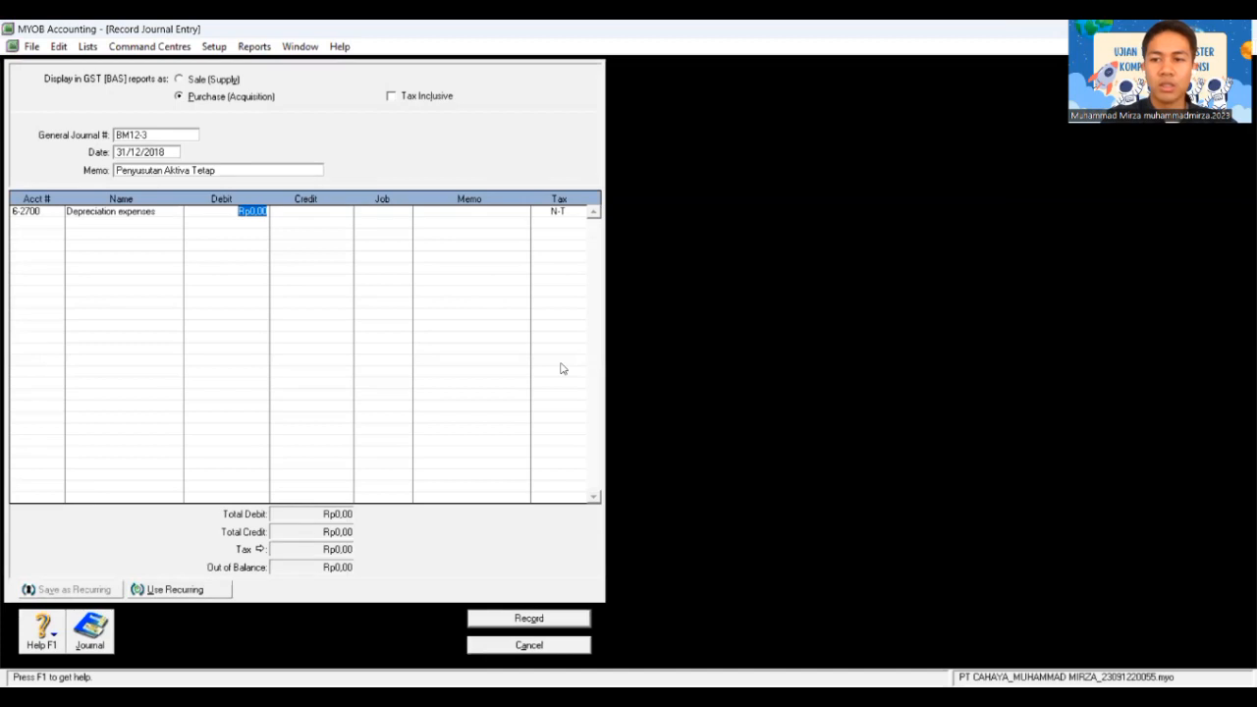
{"action": "type", "text": "15"}
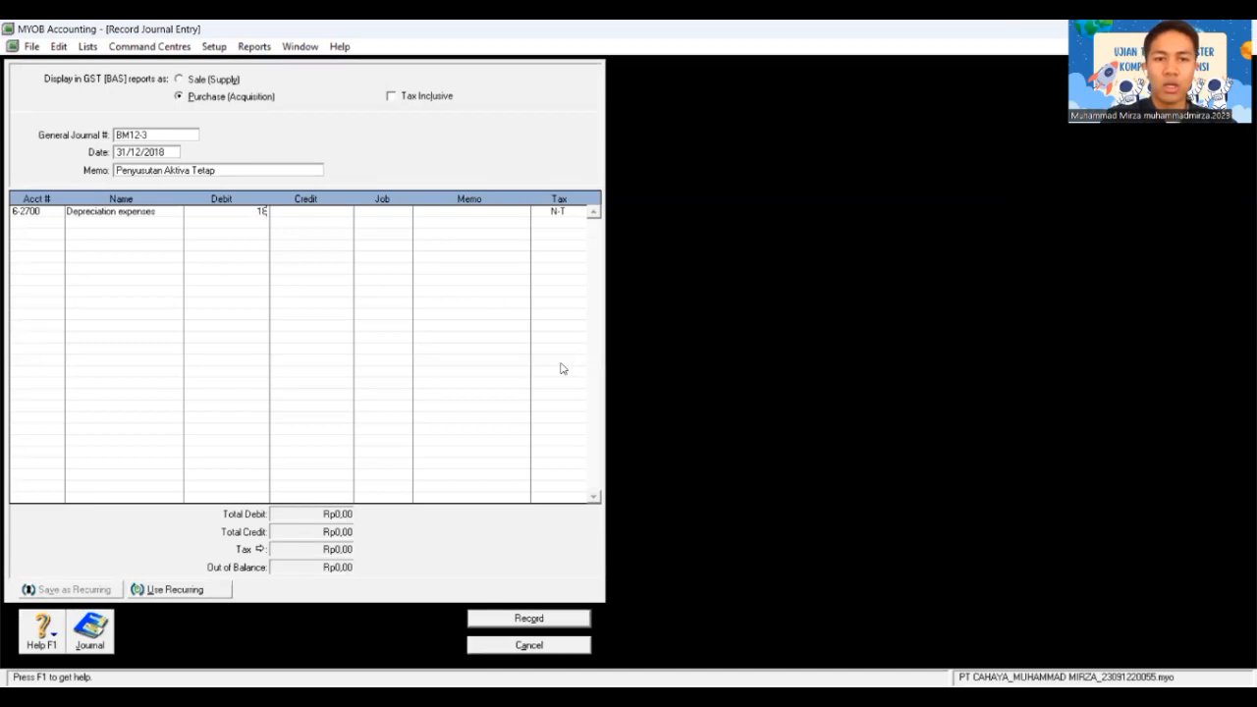
{"action": "type", "text": "00000"}
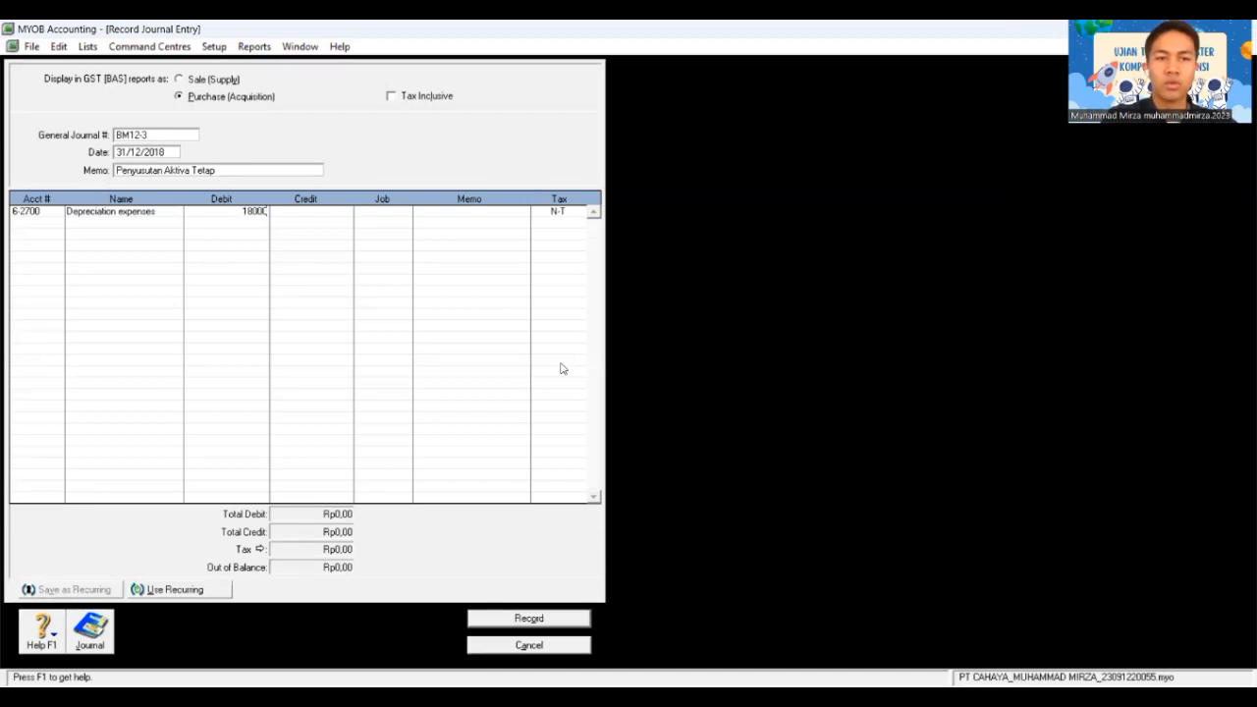
{"action": "key", "text": "Tab"}
{"action": "key", "text": "Tab"}
{"action": "key", "text": "Tab"}
{"action": "key", "text": "Tab"}
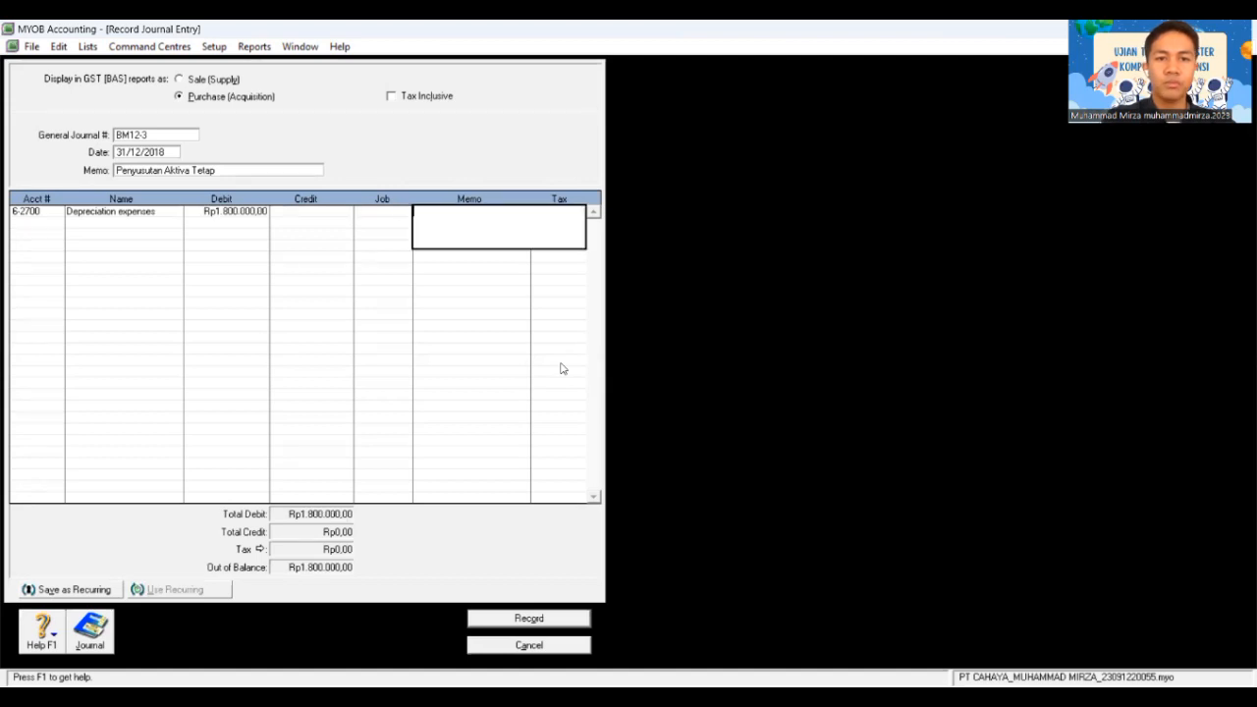
Step: Credit 1-3220 Building Accumulated Depr Rp1.000.000,00 on the second line
{"action": "type", "text": "1"}
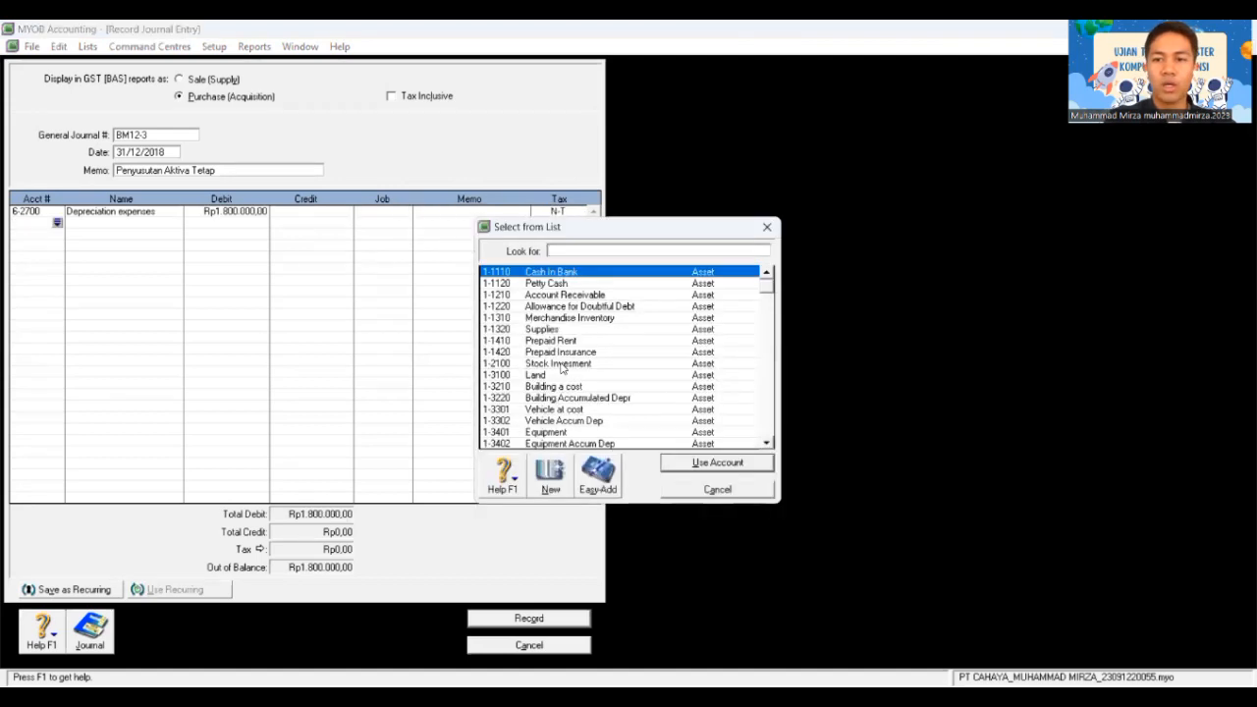
{"action": "type", "text": "-"}
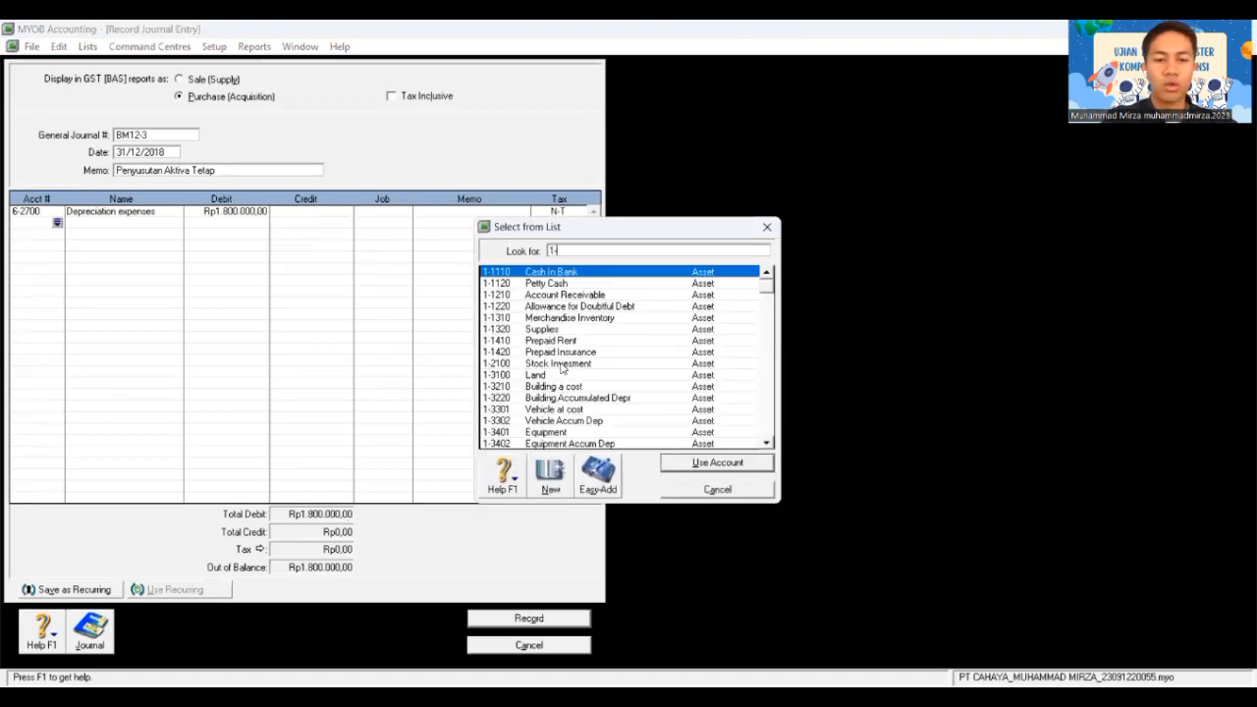
{"action": "type", "text": "3"}
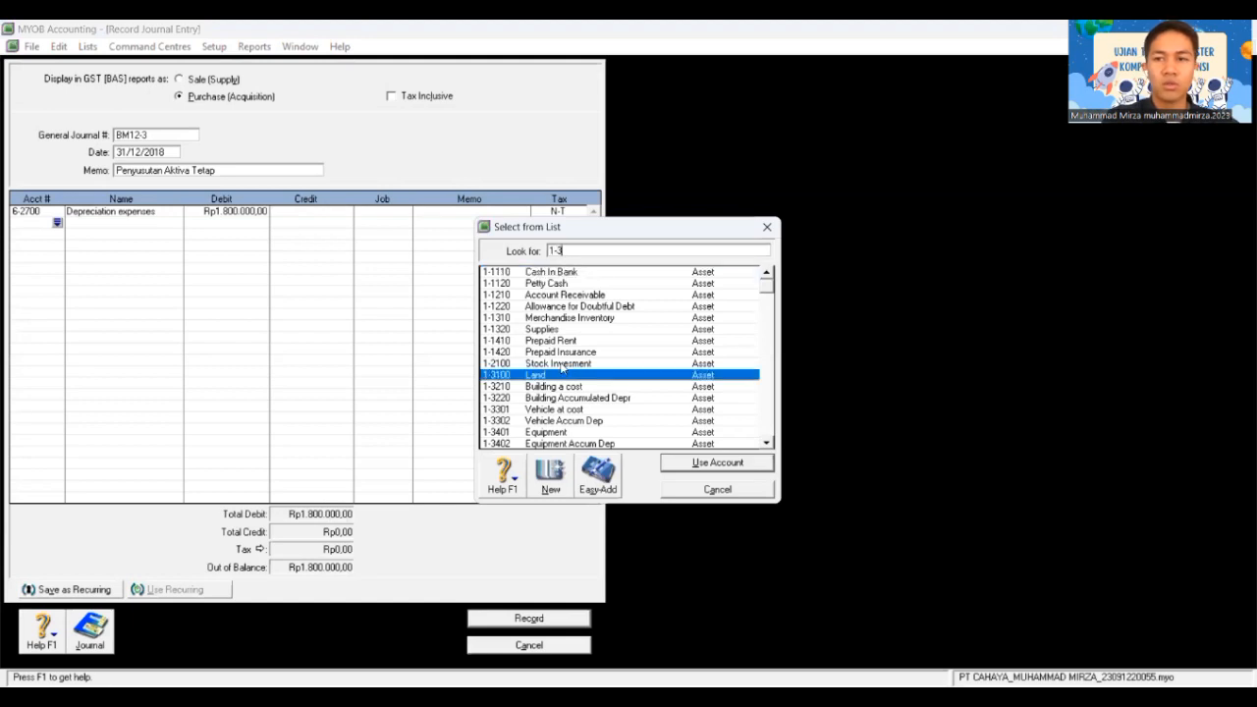
{"action": "type", "text": "22"}
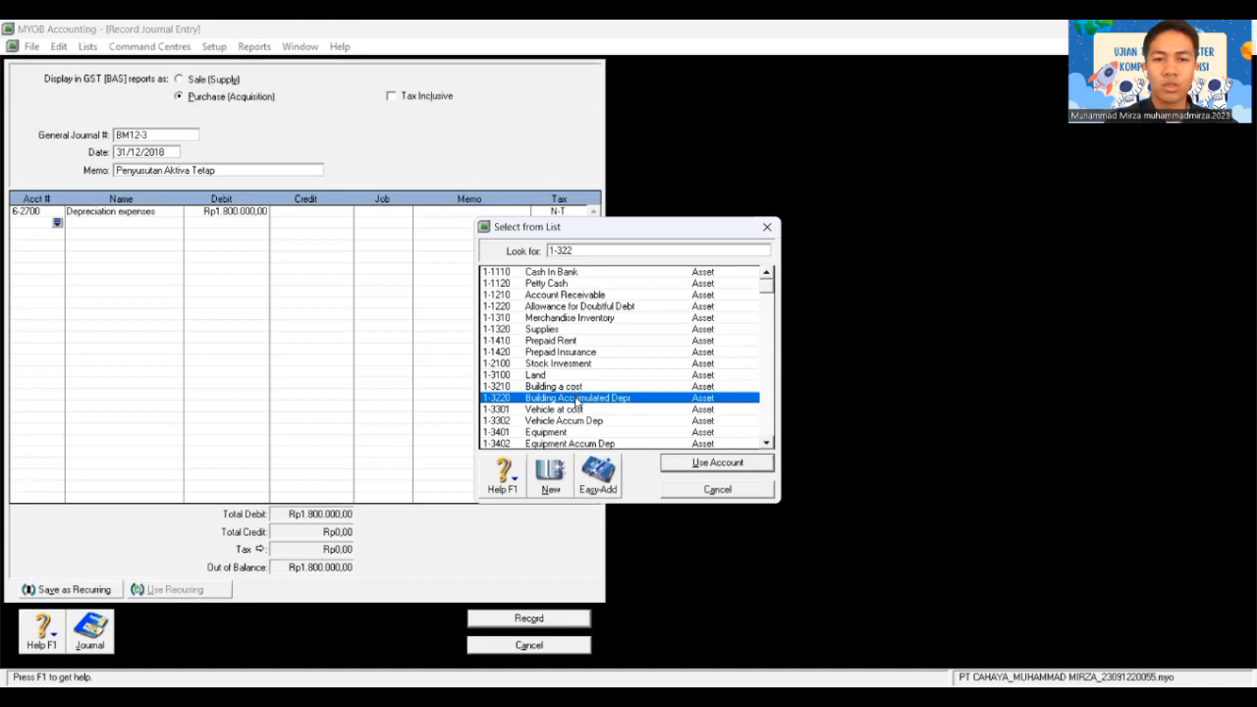
{"action": "type", "text": "0"}
{"action": "key", "text": "Return"}
{"action": "key", "text": "Tab"}
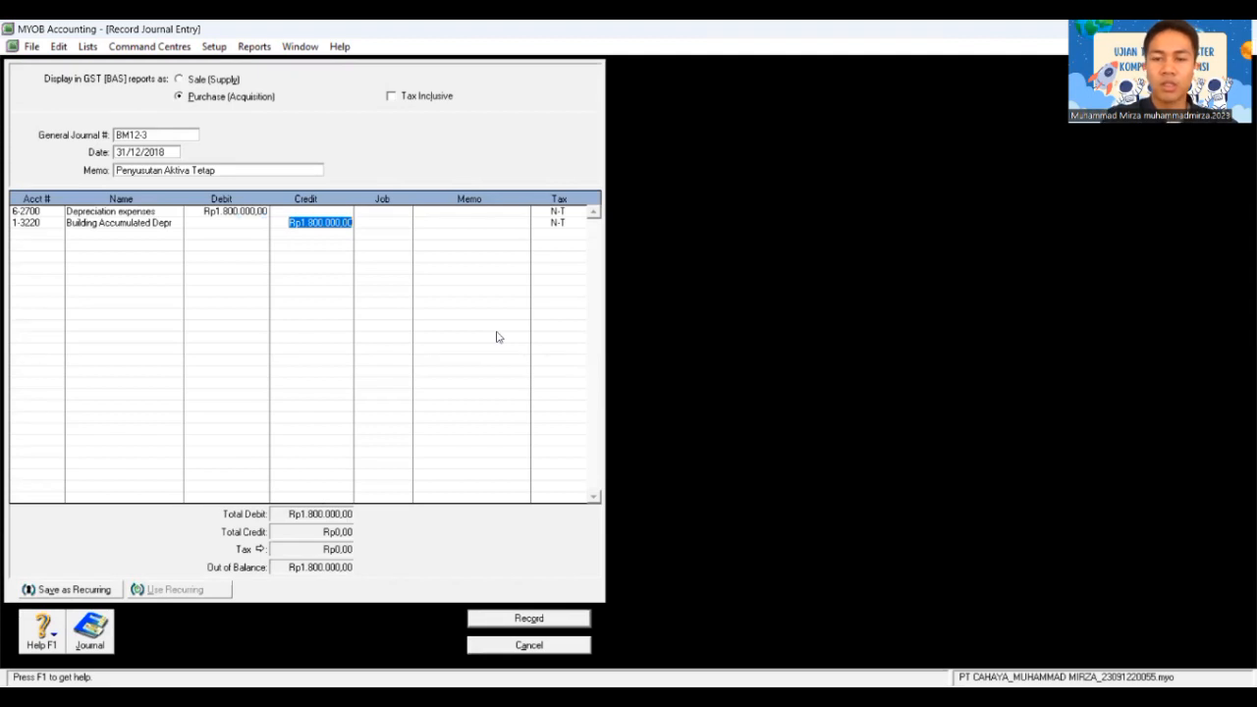
{"action": "type", "text": "1.000.000"}
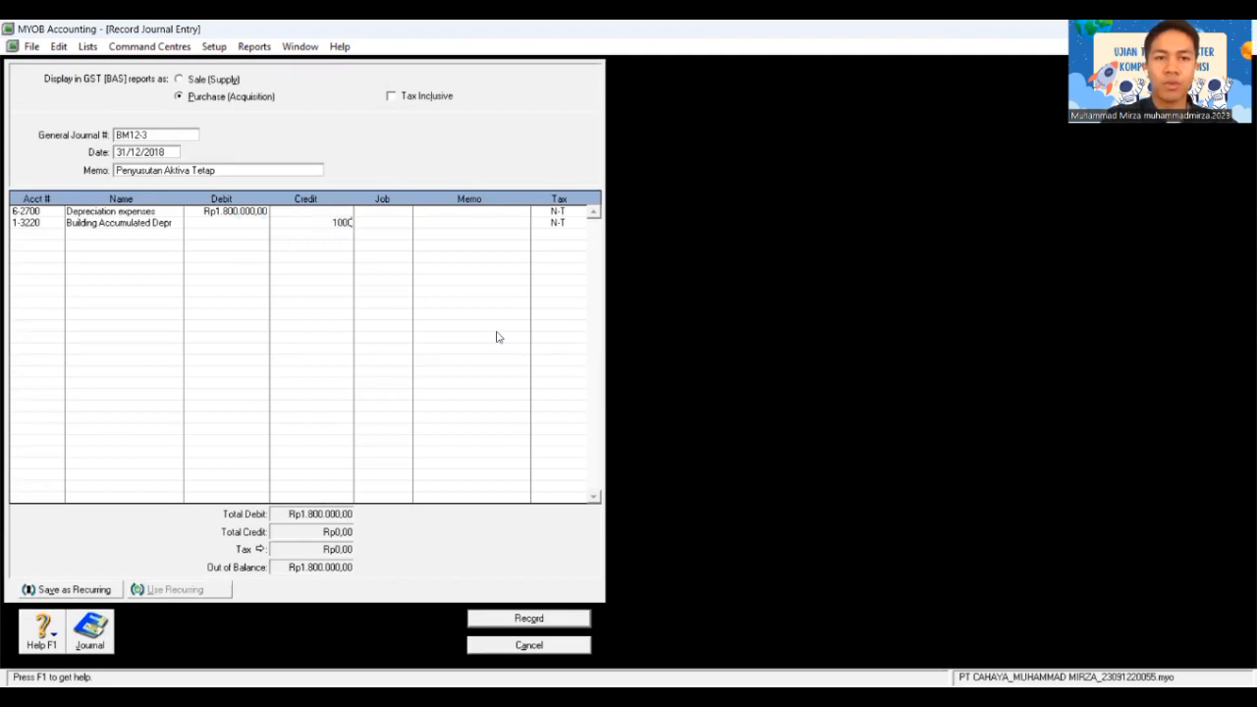
{"action": "key", "text": "Tab"}
{"action": "key", "text": "Tab"}
{"action": "key", "text": "Tab"}
{"action": "key", "text": "Tab"}
{"action": "key", "text": "Tab"}
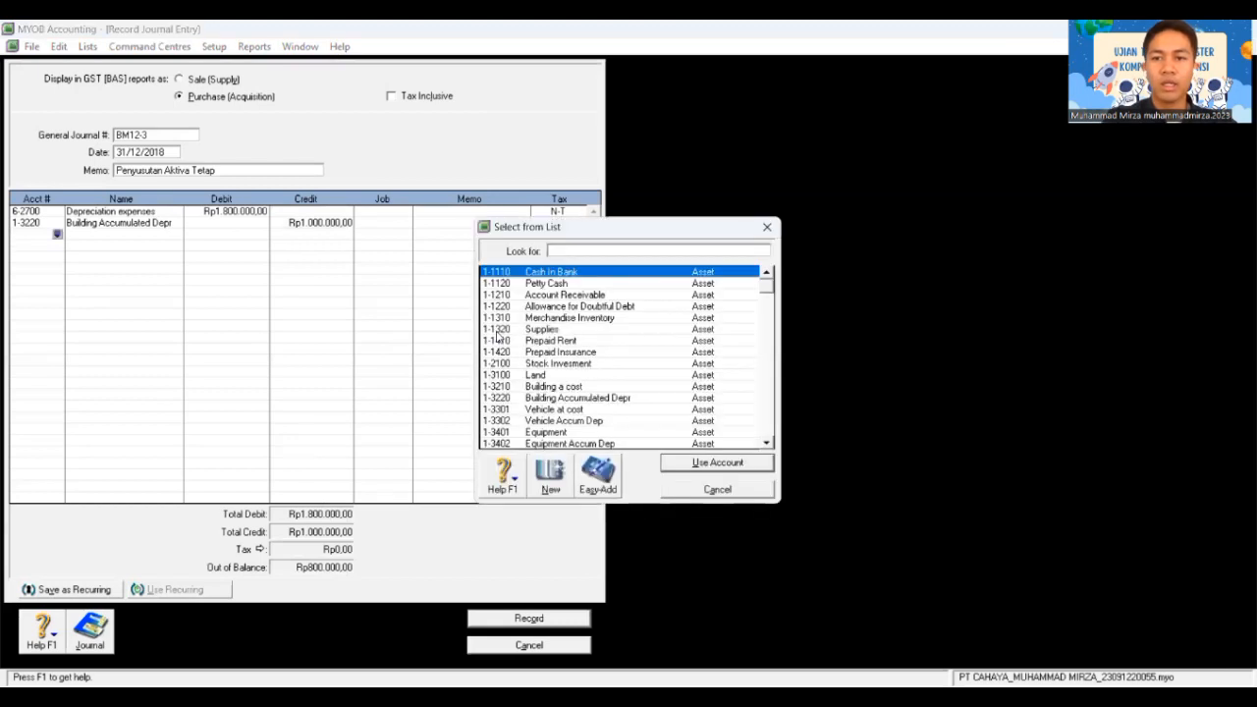
Step: Credit the balancing Rp800.000,00 to 1-3402 Equipment Accum Dep and record journal BM12-3
{"action": "type", "text": "1-"}
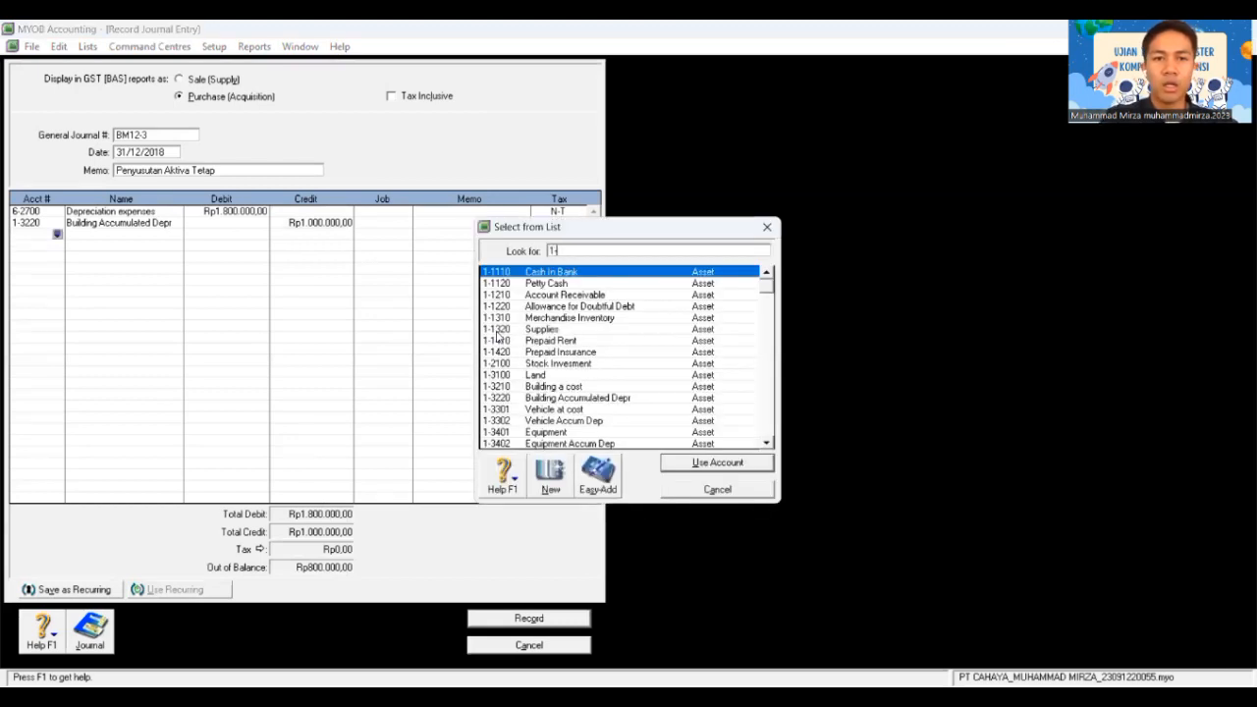
{"action": "type", "text": "340"}
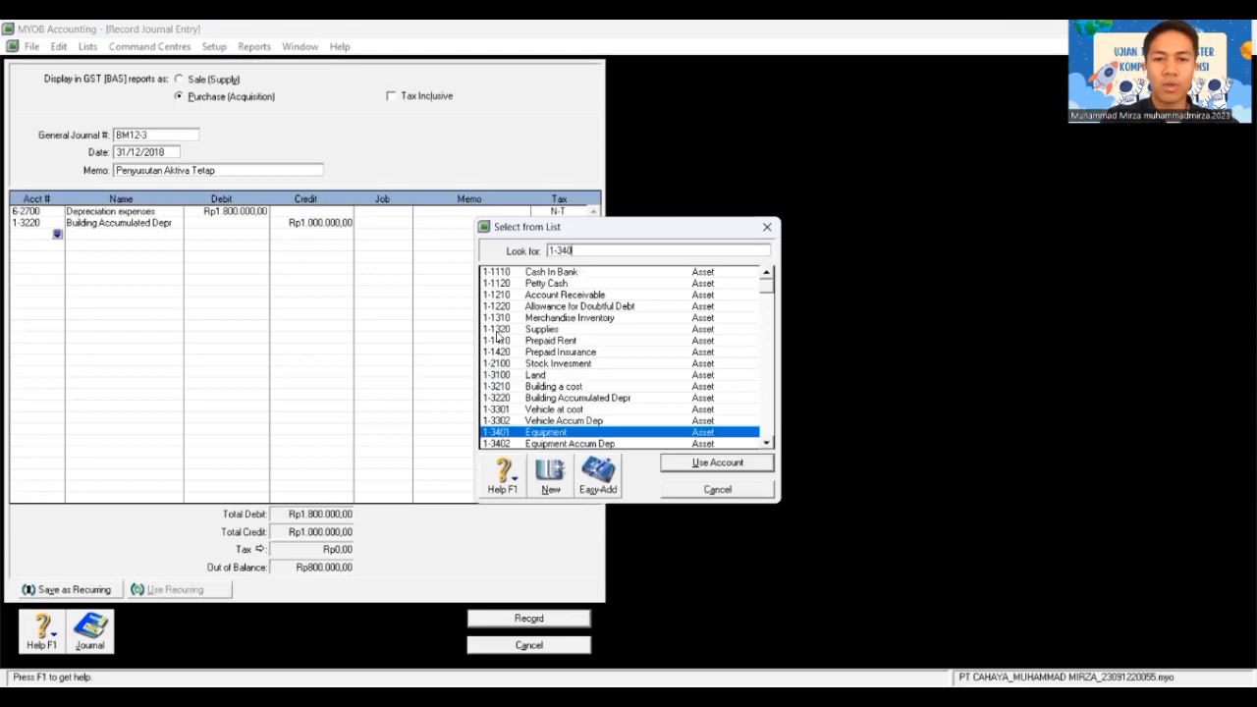
{"action": "type", "text": "2"}
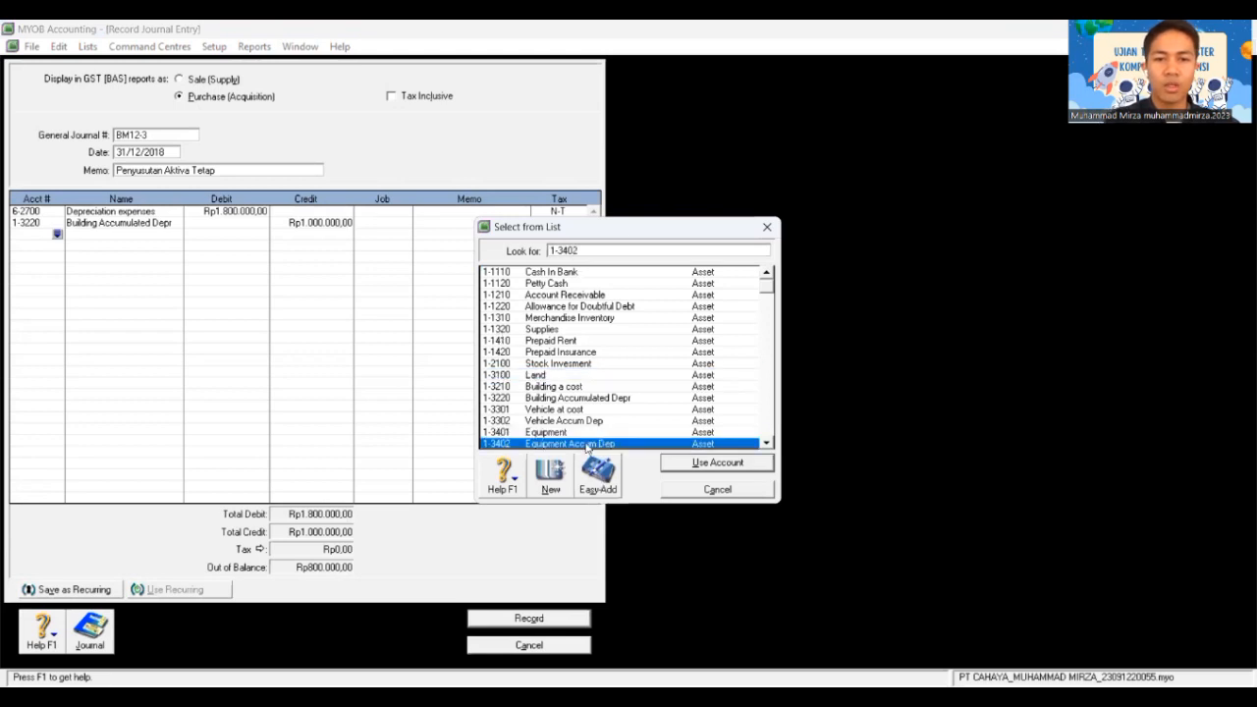
{"action": "left_click", "coordinate": [700, 467]}
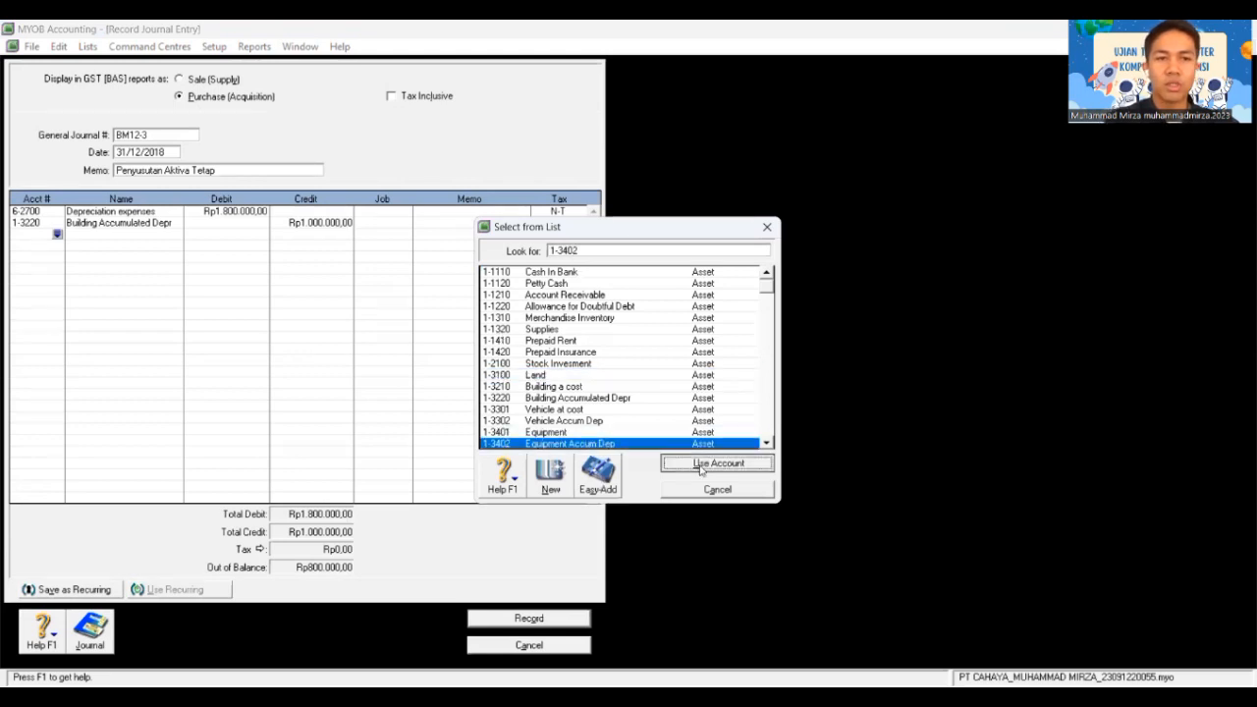
{"action": "key", "text": "Tab"}
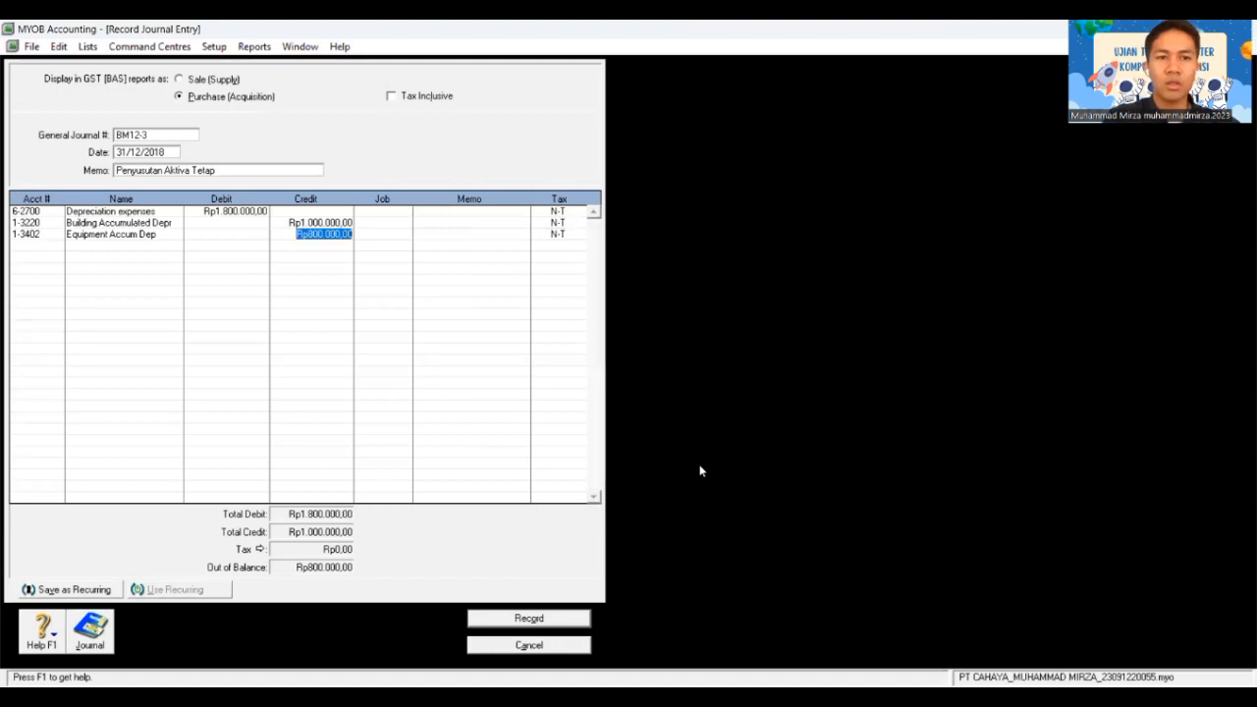
{"action": "key", "text": "Tab"}
{"action": "key", "text": "Tab"}
{"action": "key", "text": "Tab"}
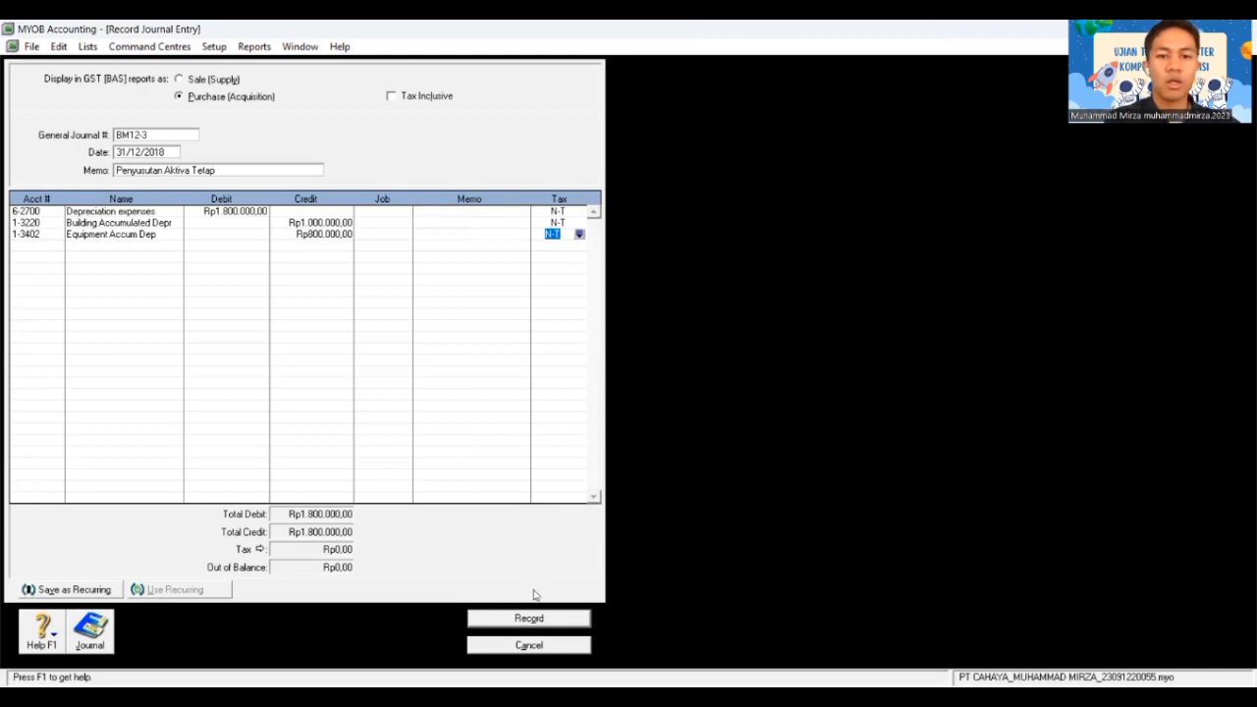
{"action": "left_click", "coordinate": [530, 618]}
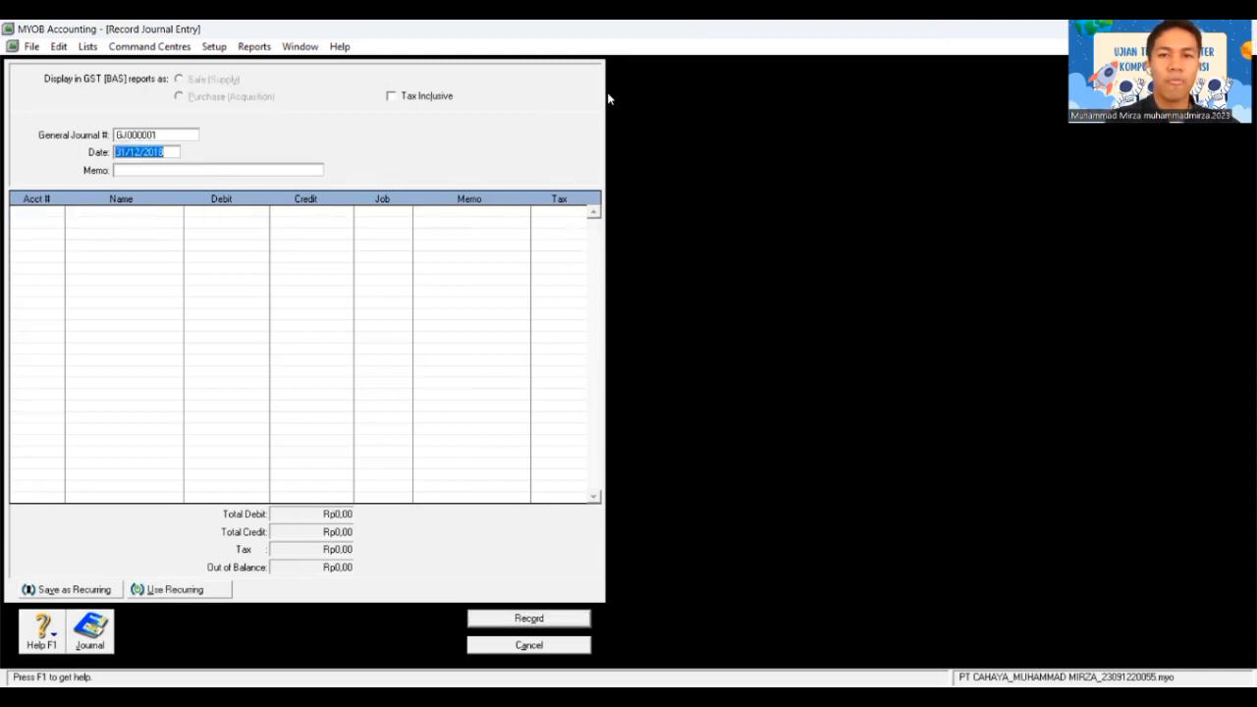
Step: Close the blank journal entry window, returning to the Accounts command centre
{"action": "key", "text": "Escape"}
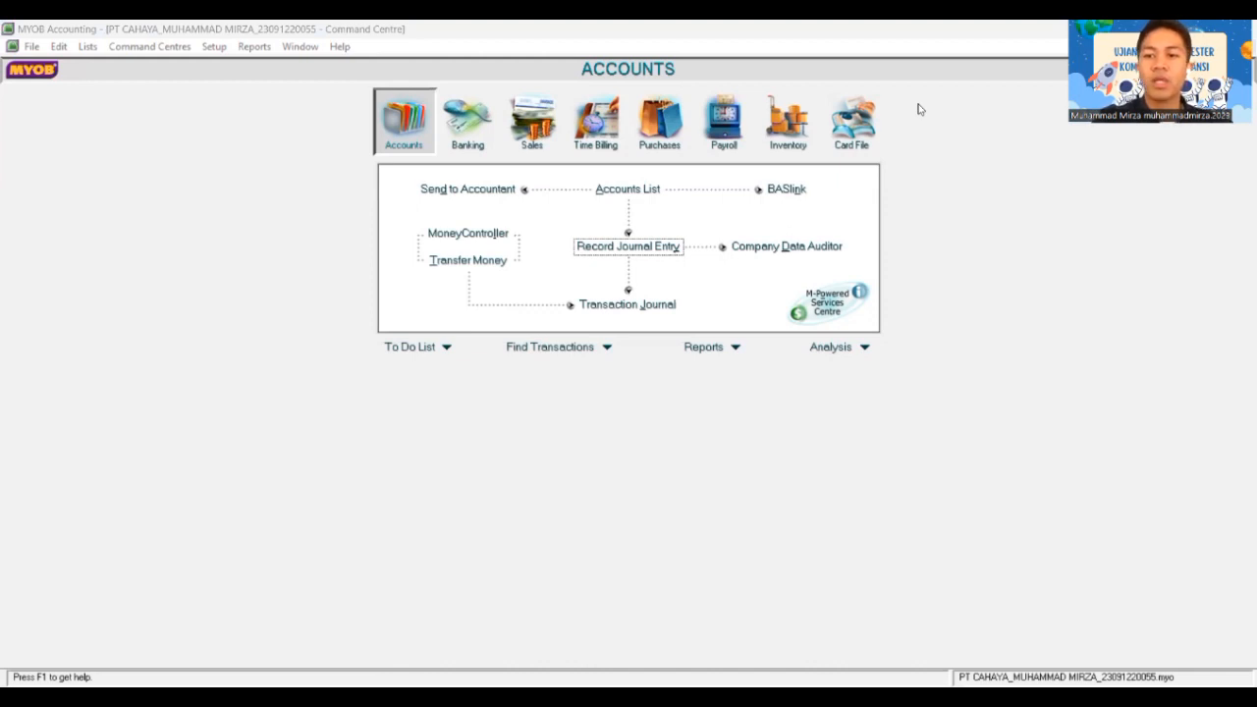
Step: Start journal BM12-4, keeping date 31/12/2018, with memo 'Penyesuaian Persediaan dan Asuransi'
{"action": "left_click", "coordinate": [612, 246]}
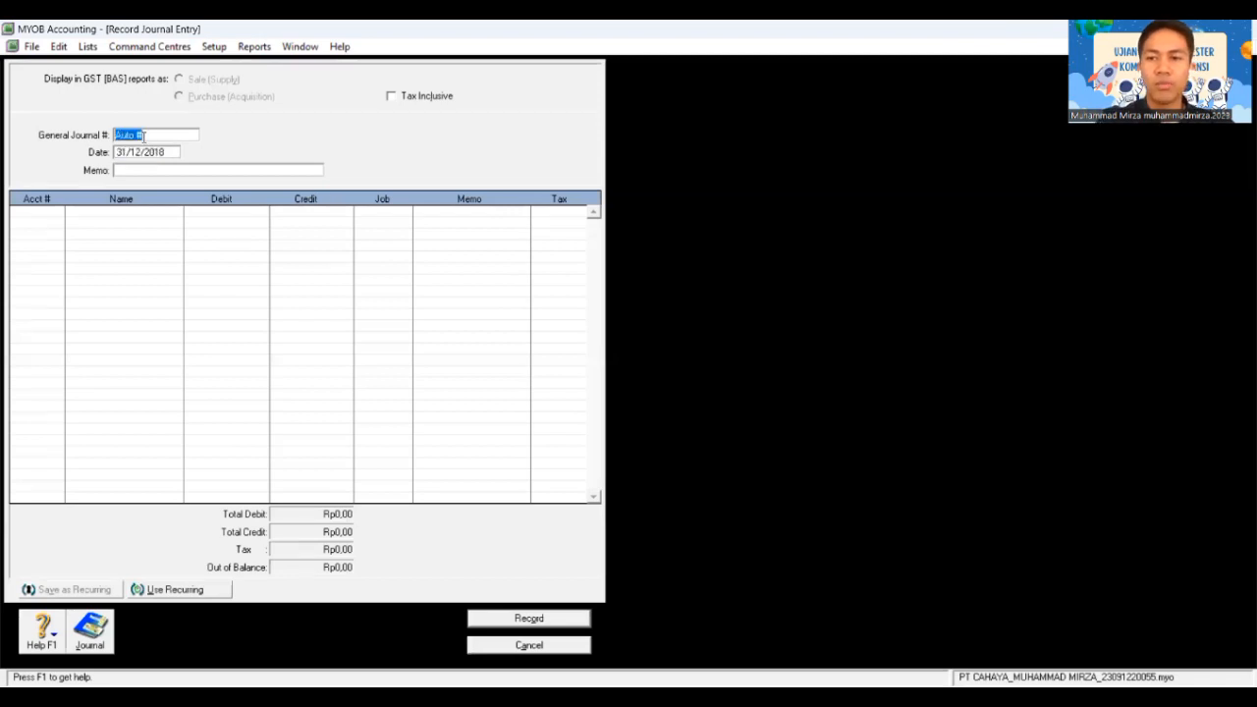
{"action": "type", "text": "BM12-1"}
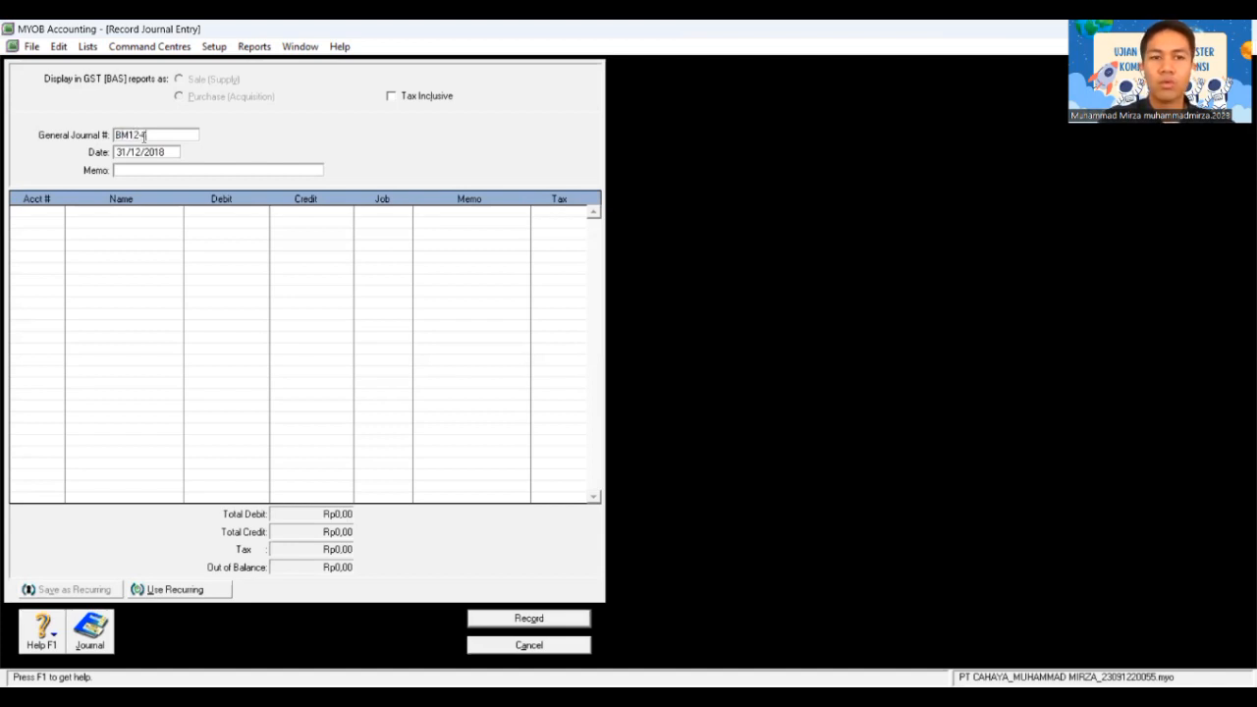
{"action": "key", "text": "Tab"}
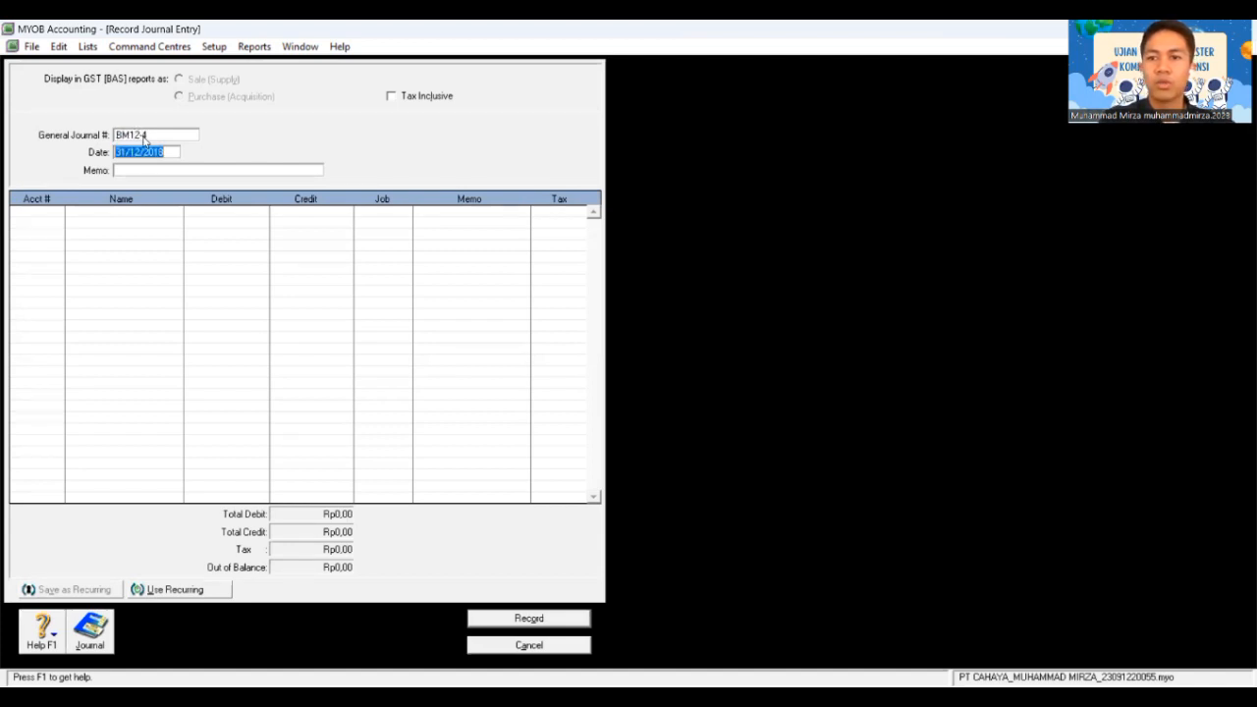
{"action": "key", "text": "Tab"}
{"action": "type", "text": "P"}
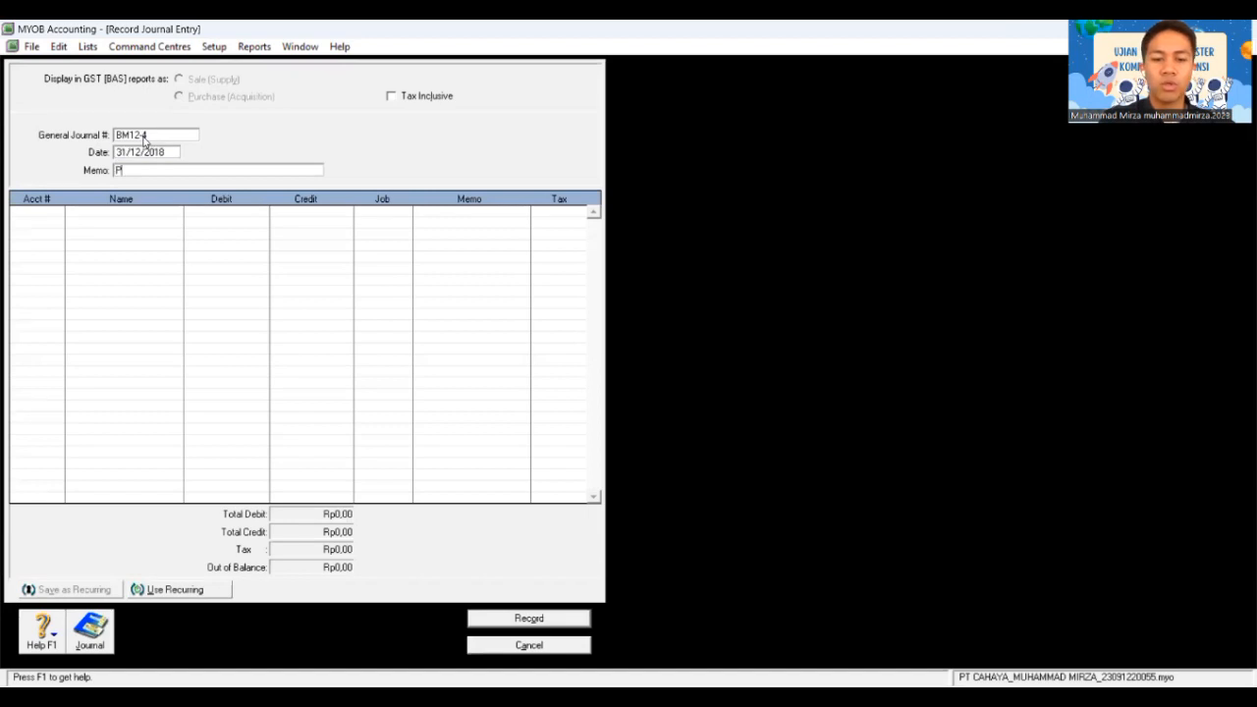
{"action": "type", "text": "enyesuaian "}
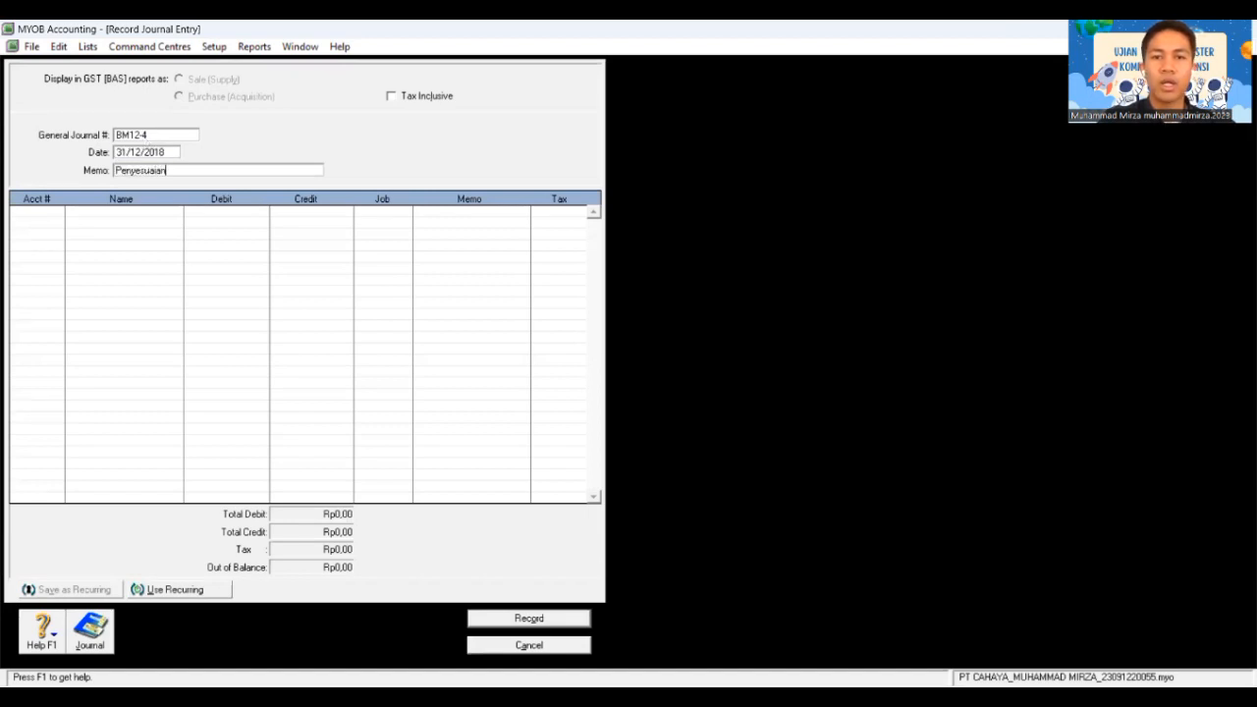
{"action": "type", "text": "Per"}
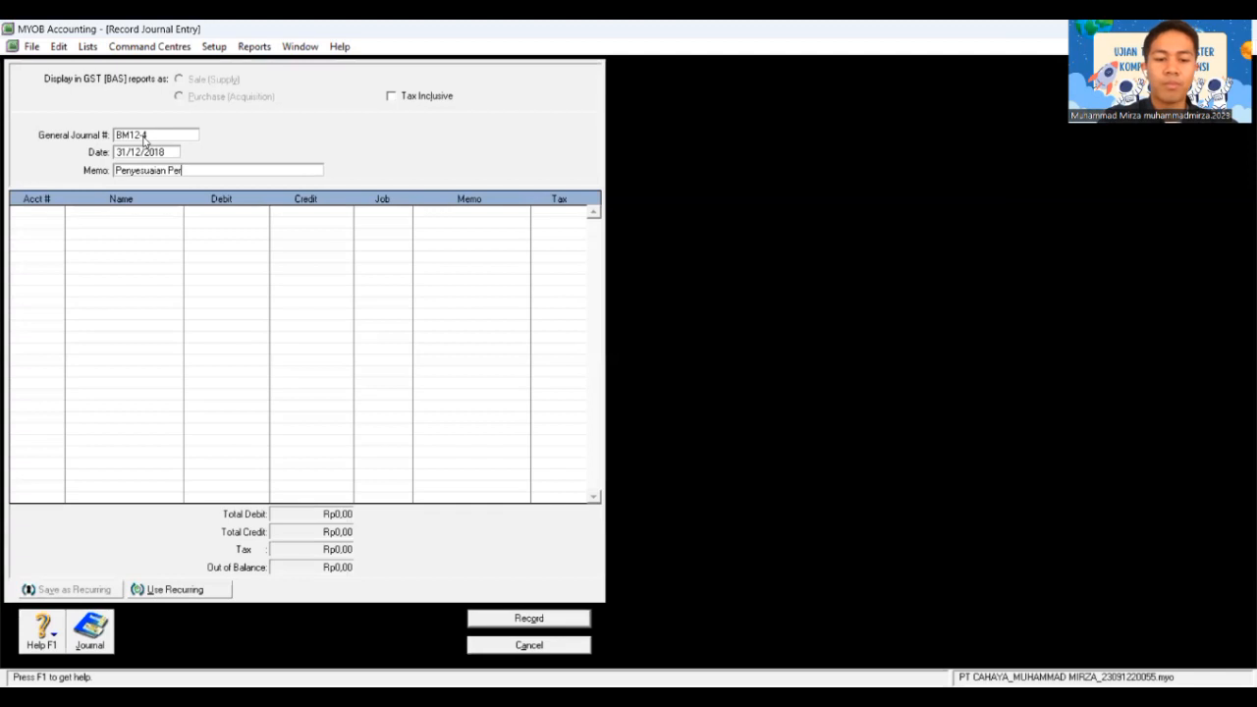
{"action": "type", "text": "sediaan d"}
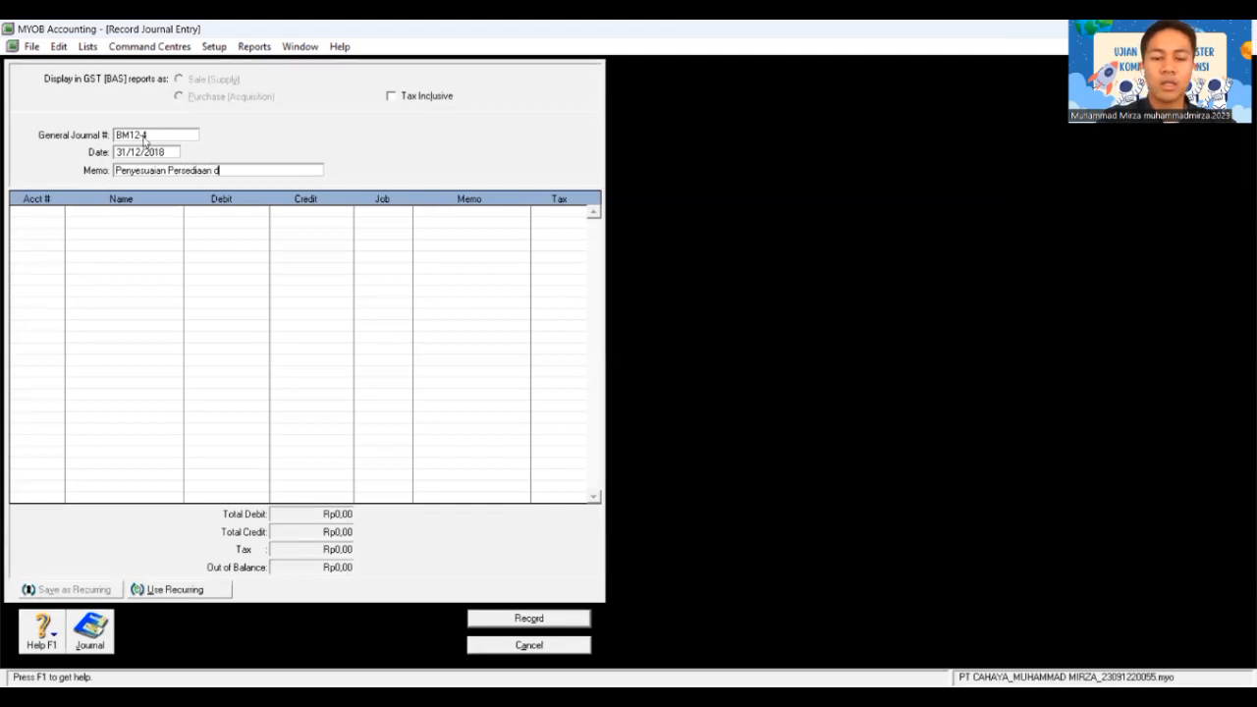
{"action": "type", "text": "an Asuransi"}
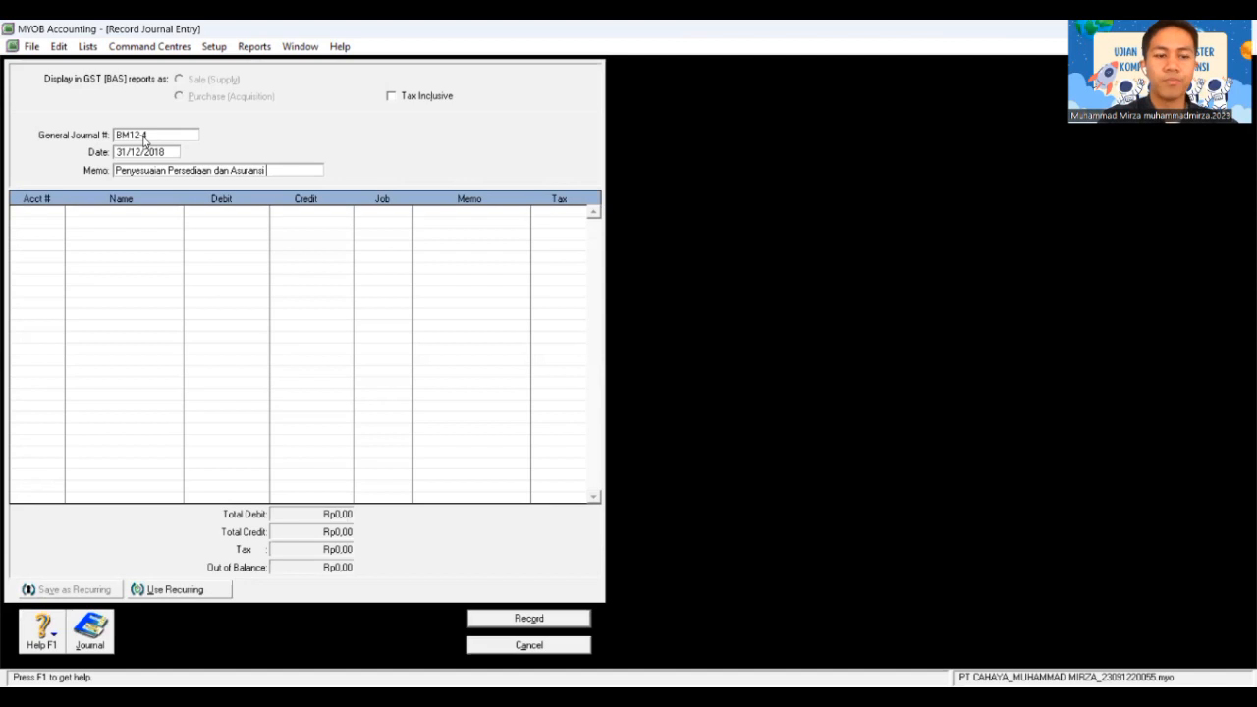
{"action": "key", "text": "Tab"}
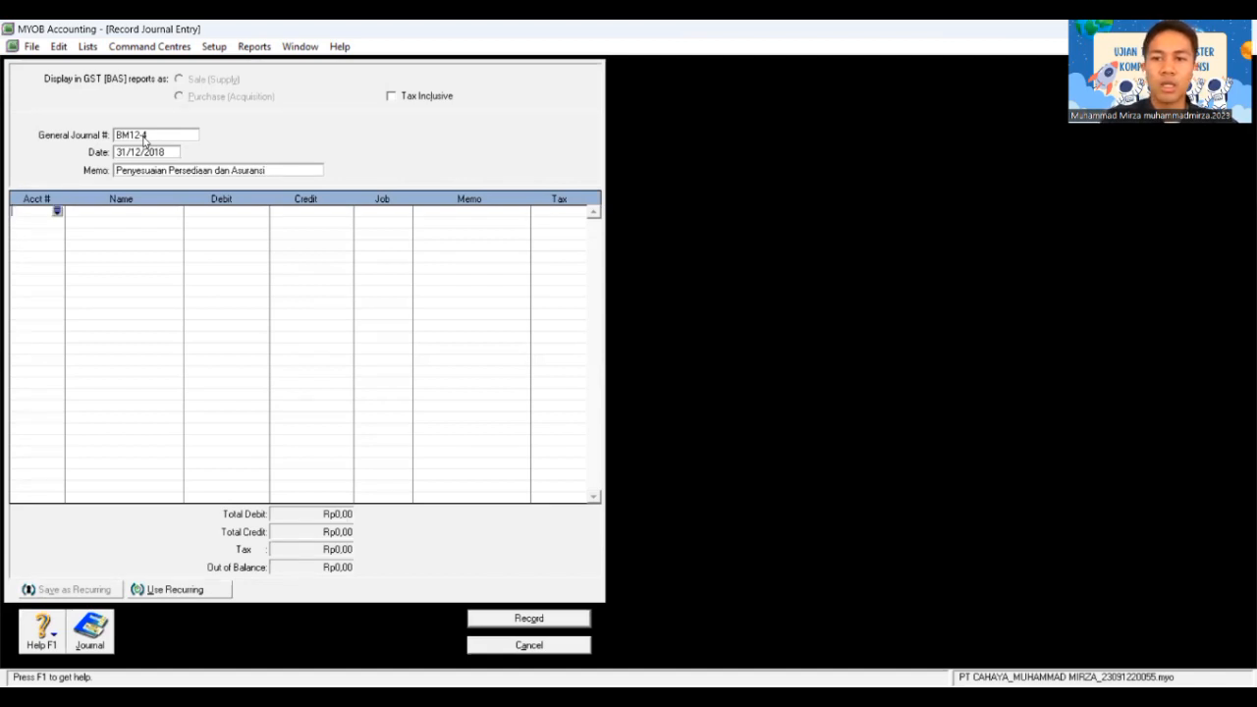
Step: Debit 6-2400 Supplies expense and credit 1-1320 Supplies, Rp3.000.000,00 each
{"action": "key", "text": "Tab"}
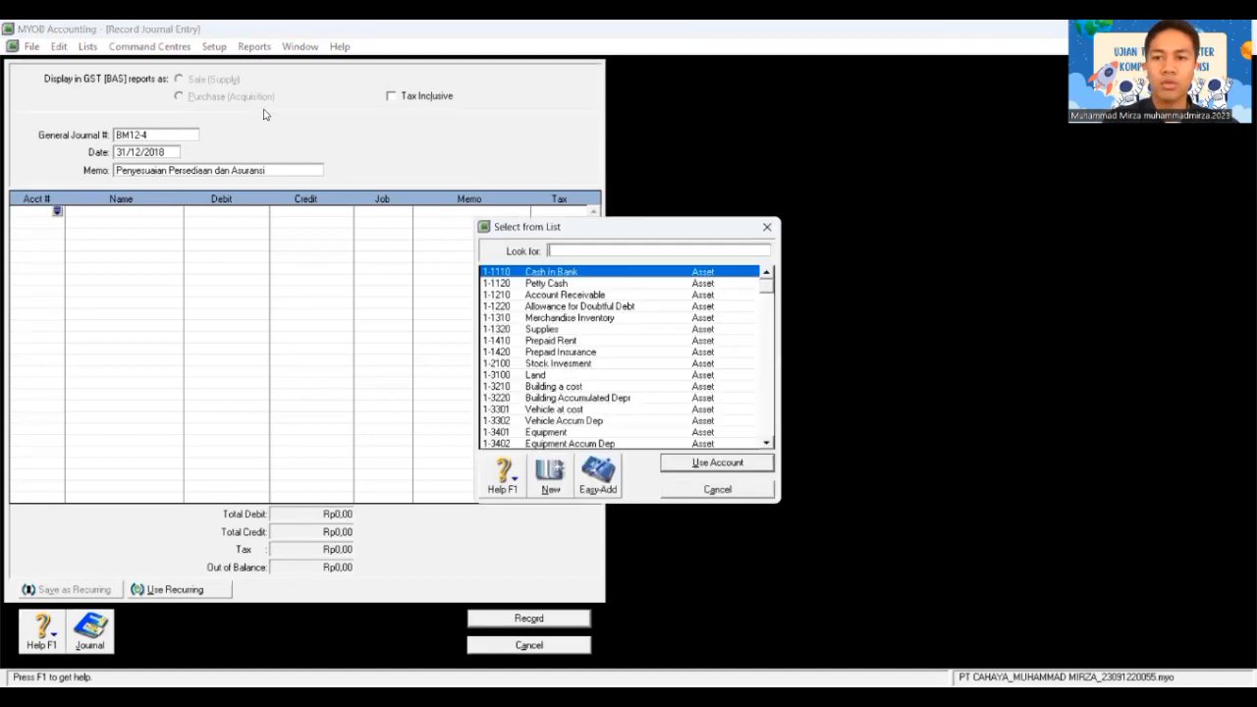
{"action": "type", "text": "6-24"}
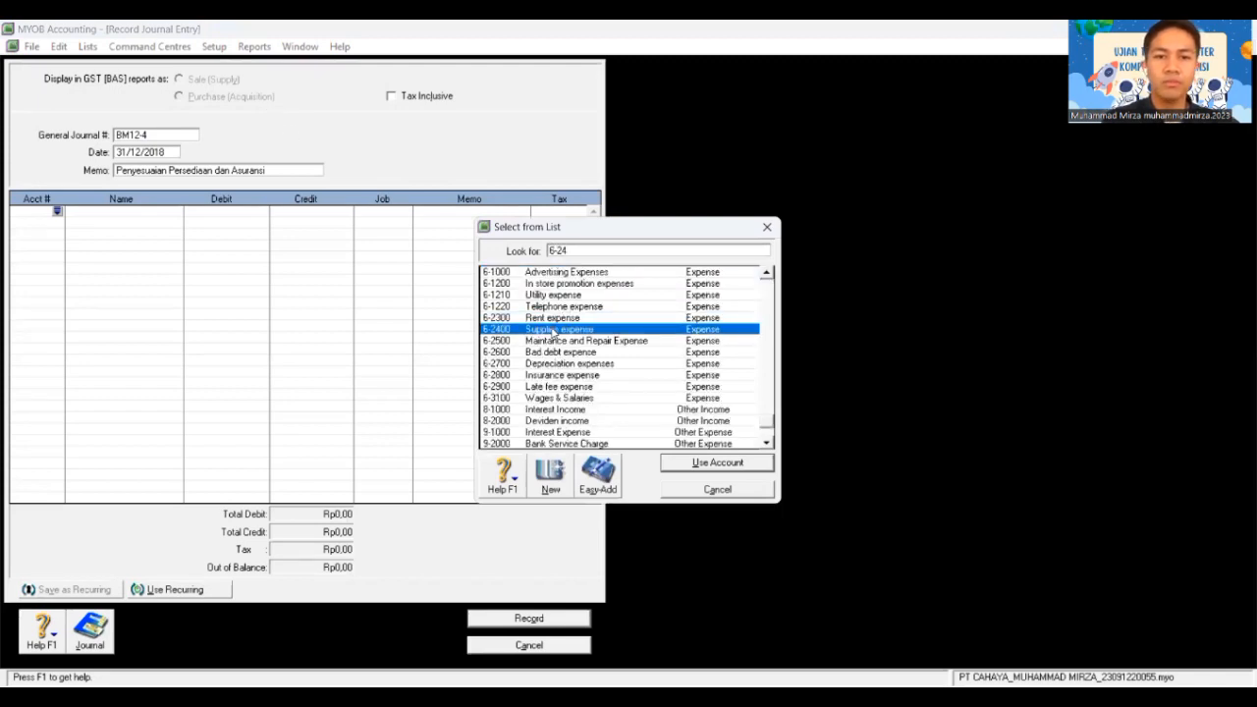
{"action": "type", "text": "00"}
{"action": "double_click", "coordinate": [553, 333]}
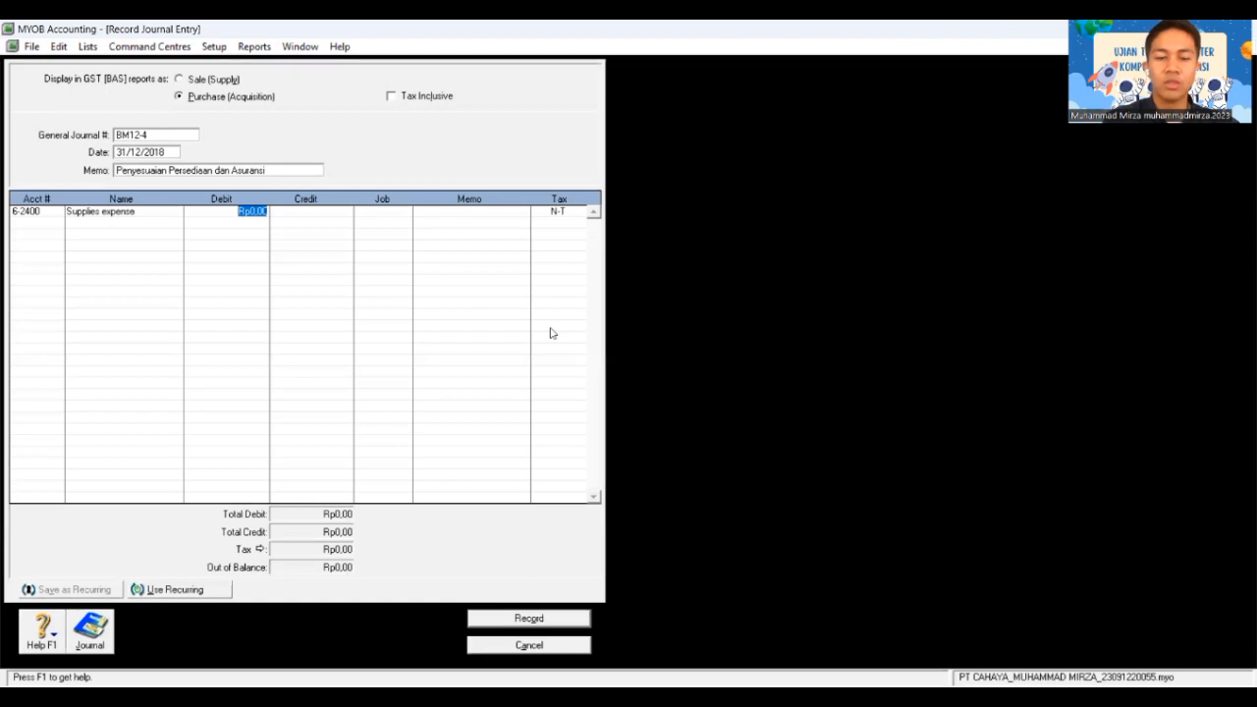
{"action": "type", "text": "3.000."}
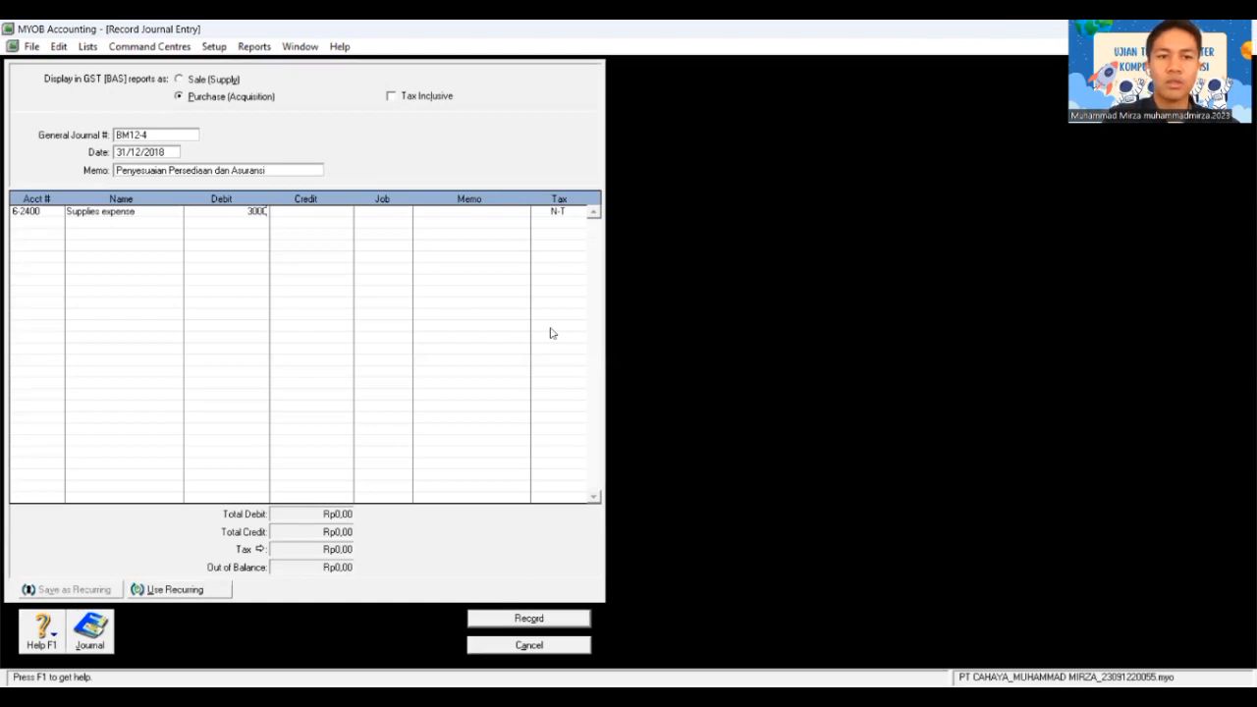
{"action": "type", "text": "000"}
{"action": "key", "text": "Tab"}
{"action": "key", "text": "Tab"}
{"action": "key", "text": "Tab"}
{"action": "key", "text": "Tab"}
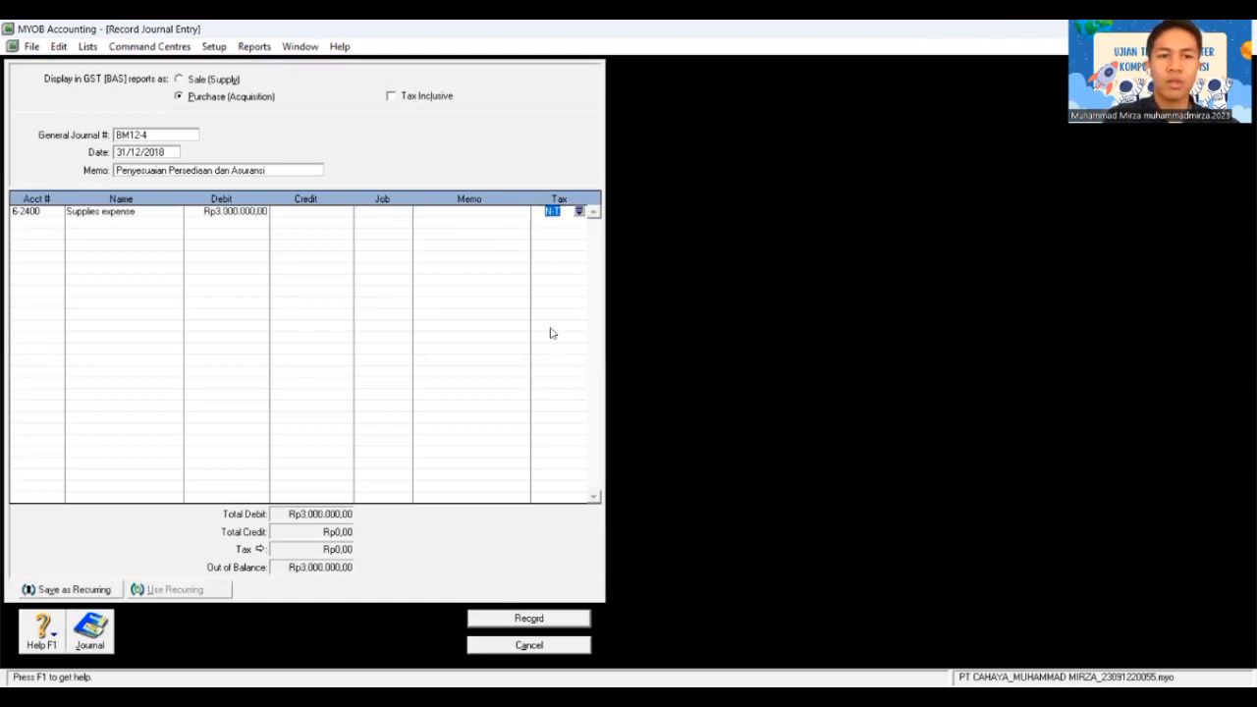
{"action": "key", "text": "Tab"}
{"action": "type", "text": "1"}
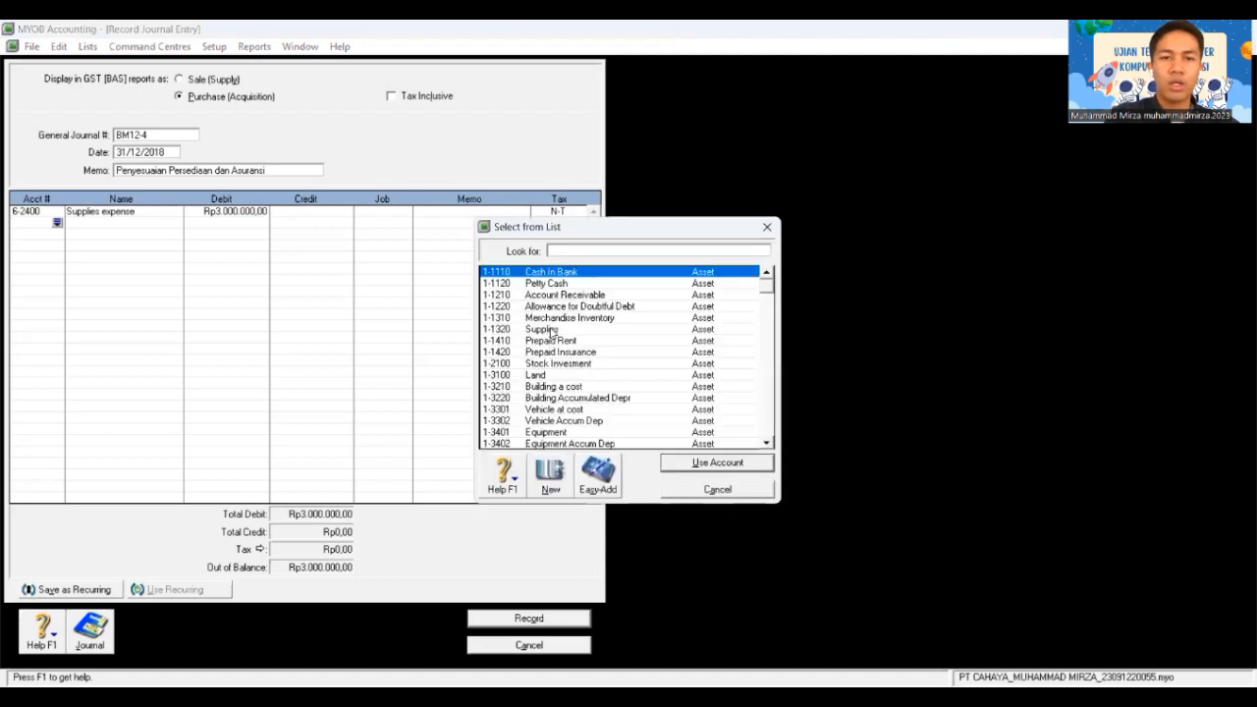
{"action": "type", "text": "-"}
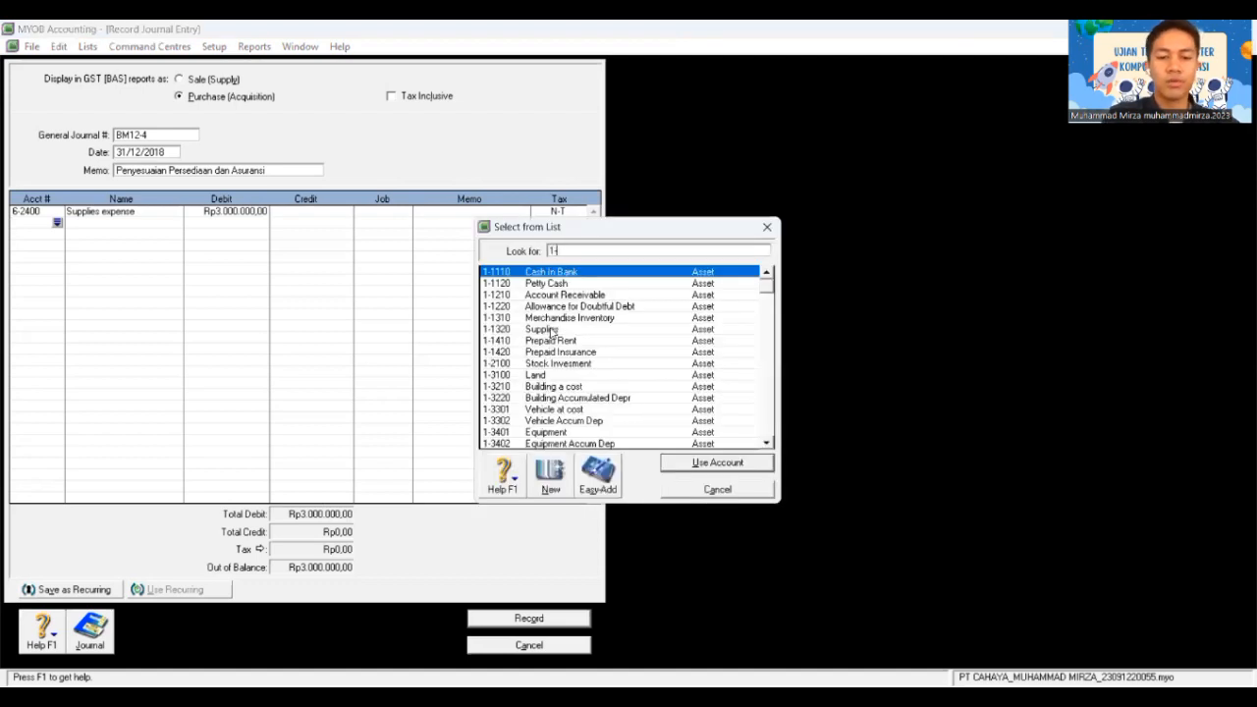
{"action": "type", "text": "1320"}
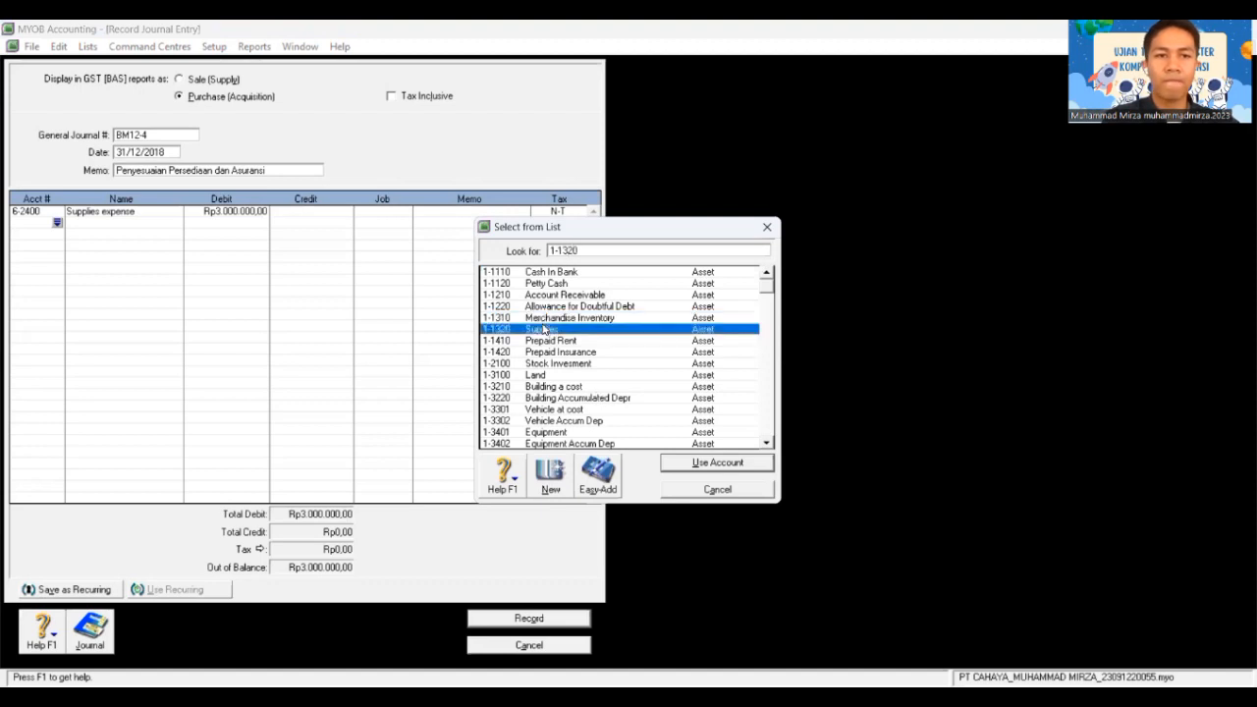
{"action": "double_click", "coordinate": [543, 329]}
{"action": "key", "text": "Tab"}
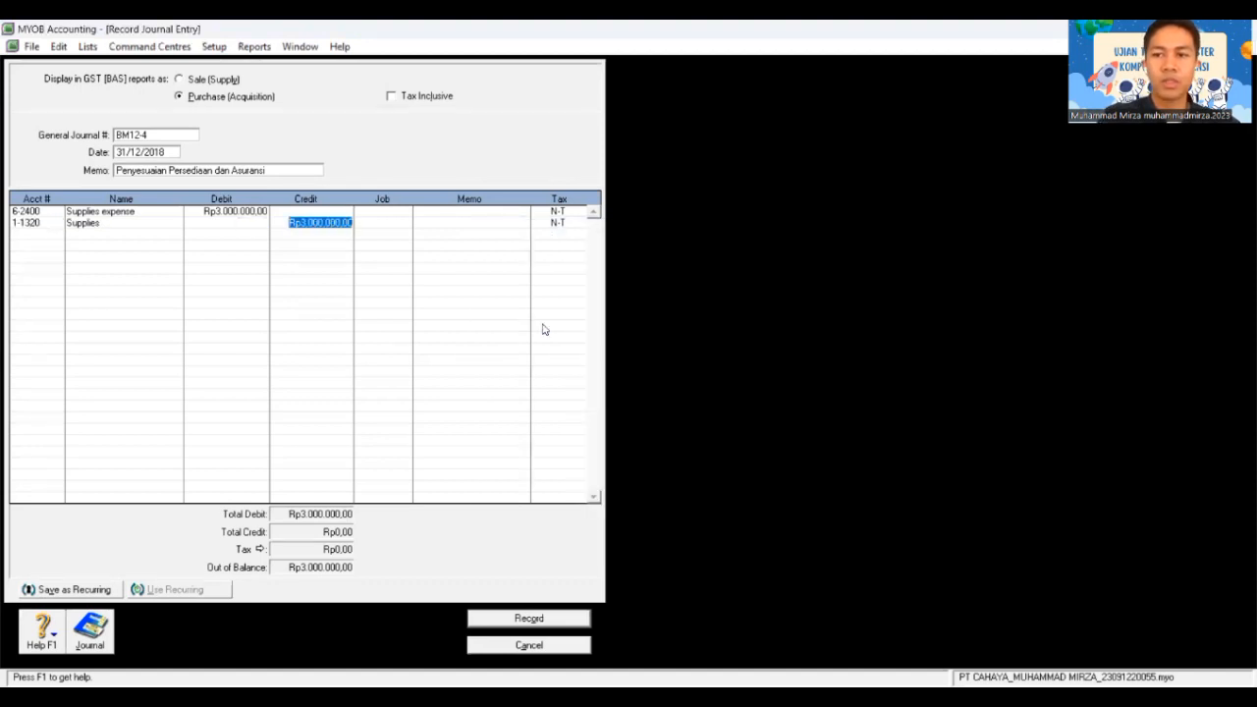
{"action": "key", "text": "Tab"}
{"action": "key", "text": "Tab"}
{"action": "key", "text": "Tab"}
{"action": "key", "text": "Tab"}
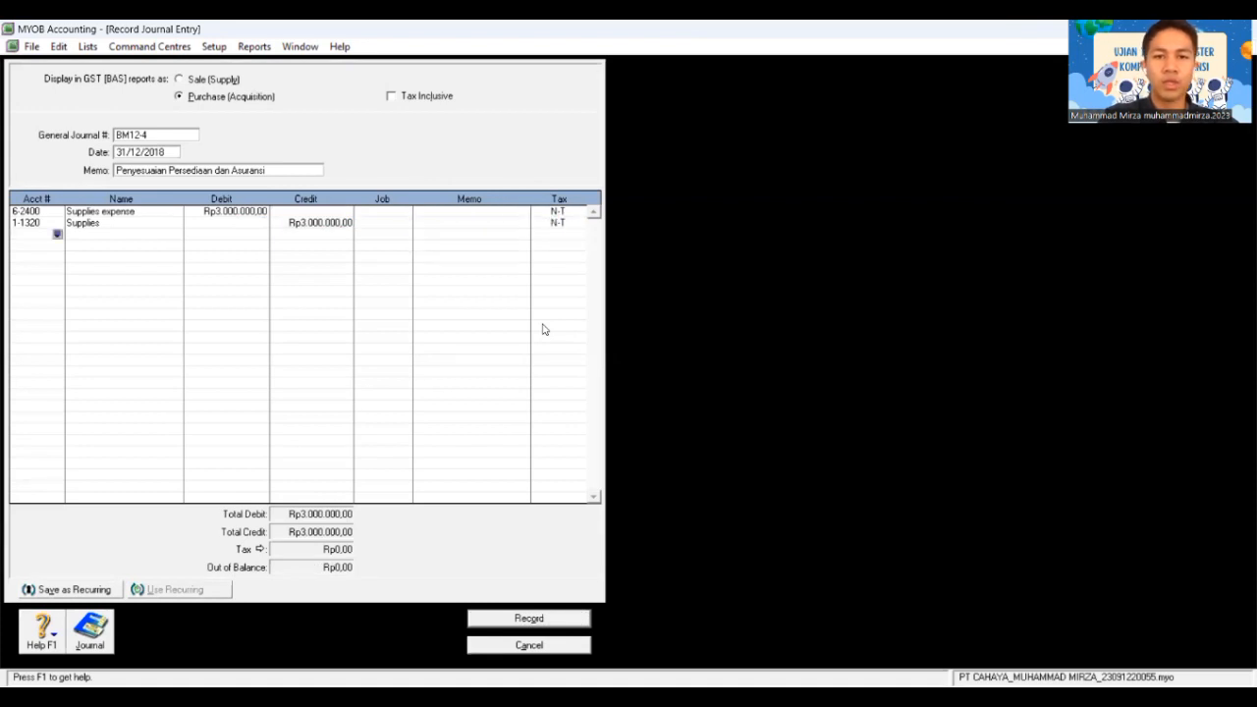
{"action": "key", "text": "Tab"}
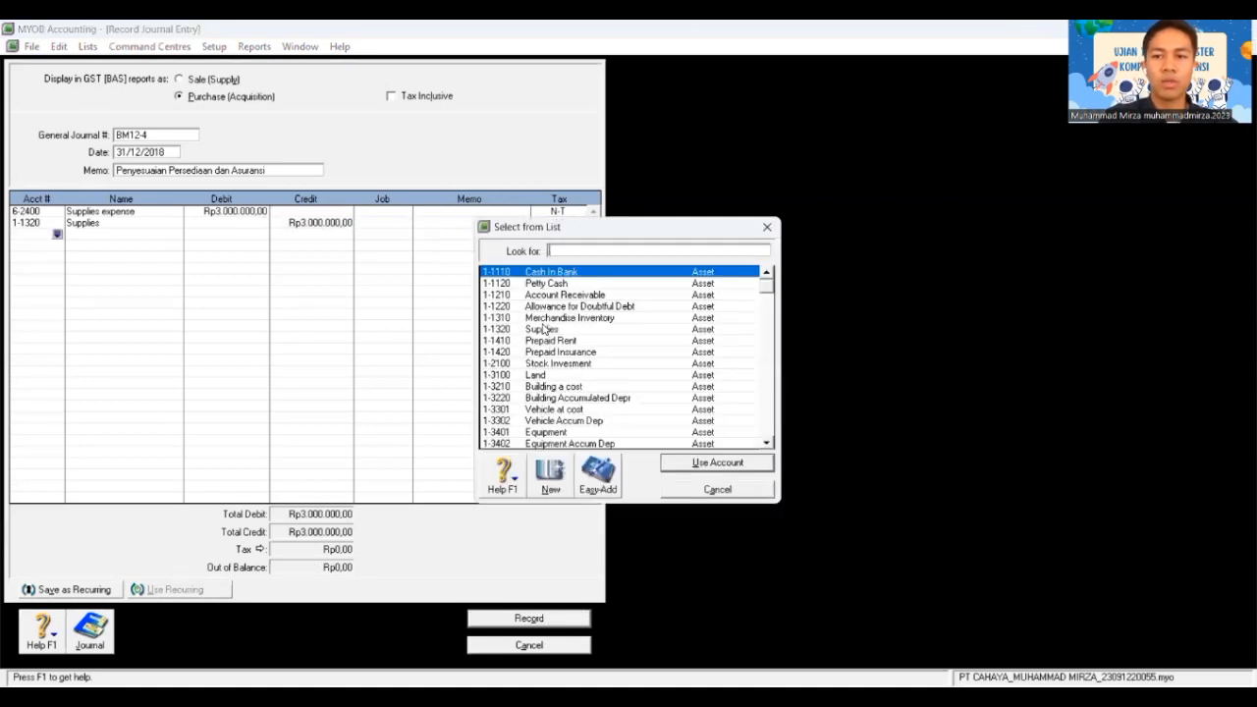
Step: Debit 6-2800 Insurance expense and credit 1-1420 Prepaid Insurance, Rp1.500.000,00 each
{"action": "type", "text": "6"}
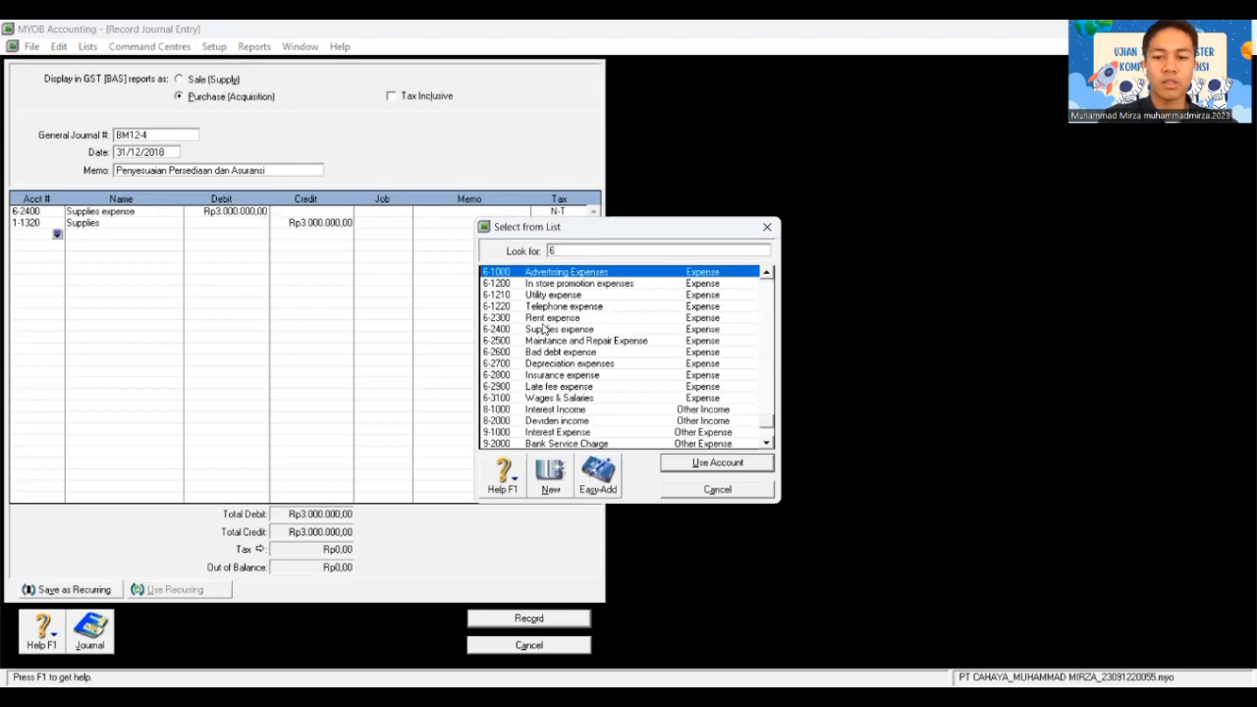
{"action": "type", "text": "-28"}
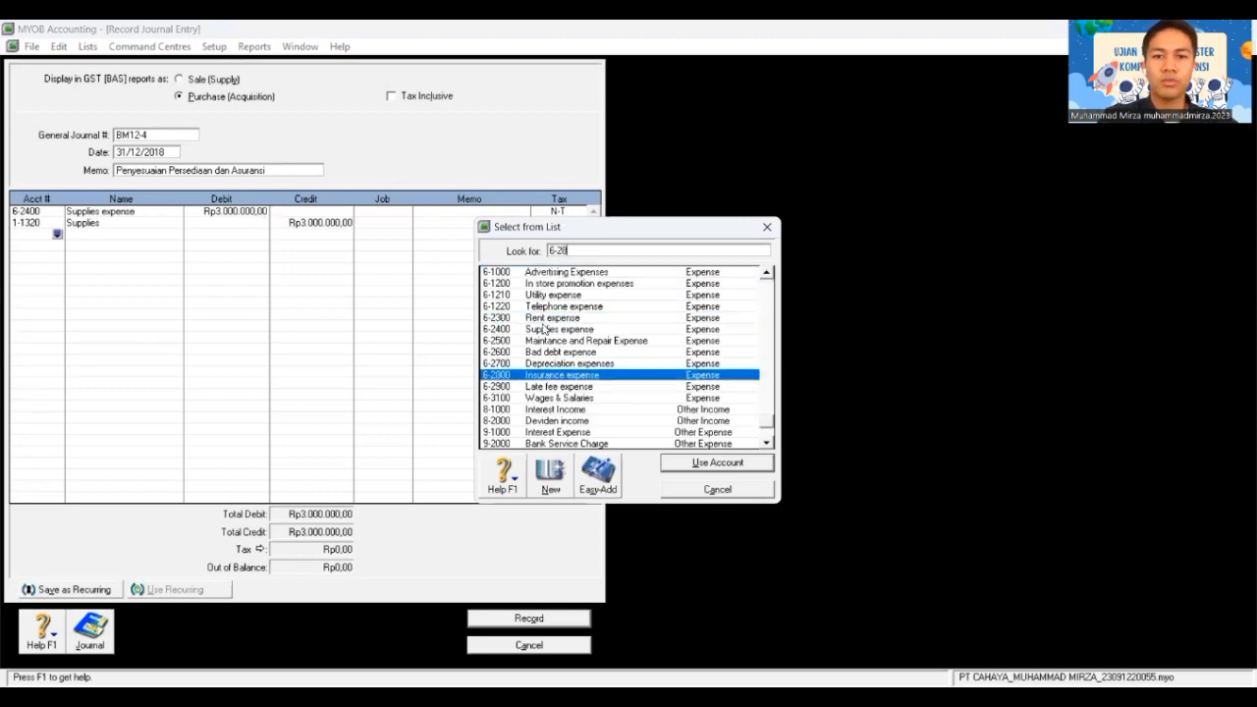
{"action": "type", "text": "00"}
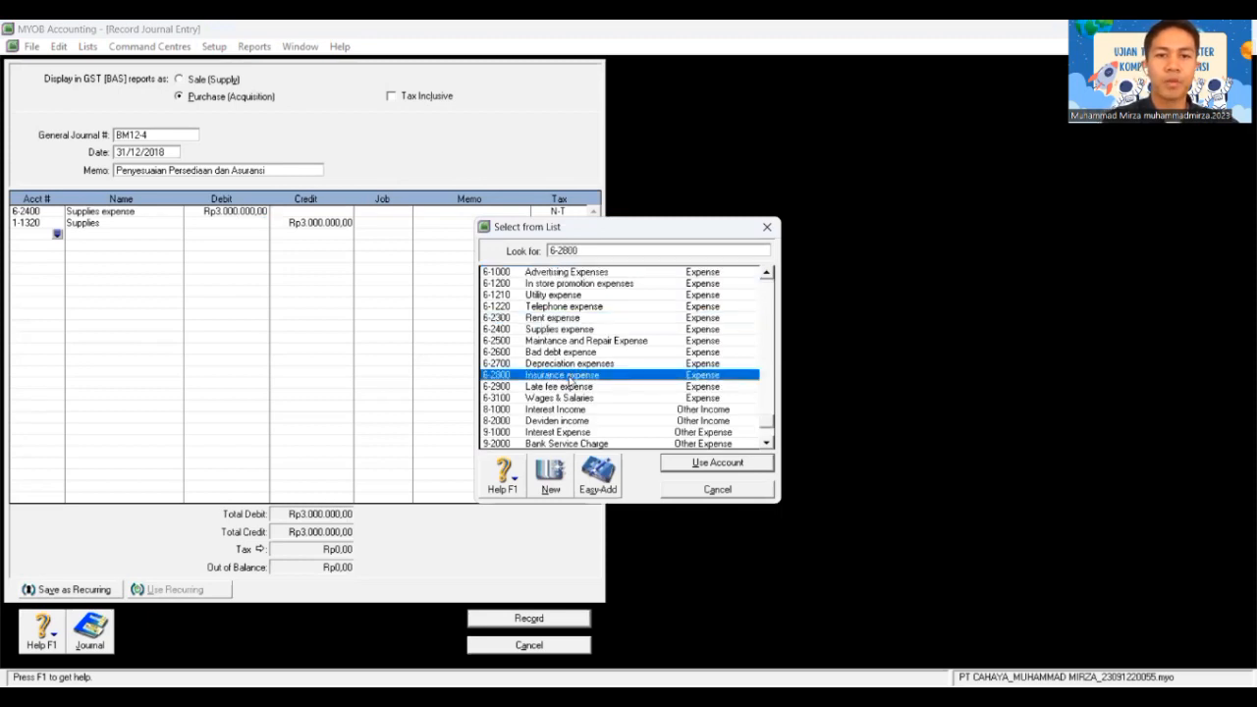
{"action": "double_click", "coordinate": [569, 379]}
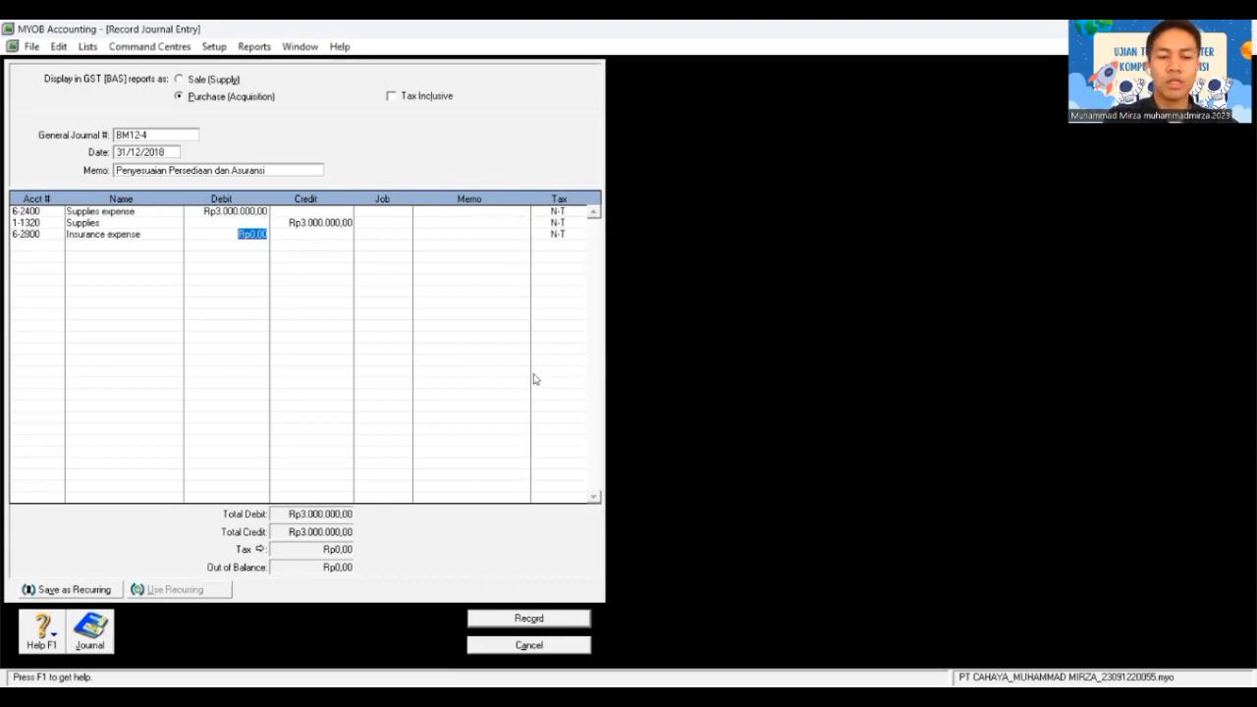
{"action": "type", "text": "1.500.0"}
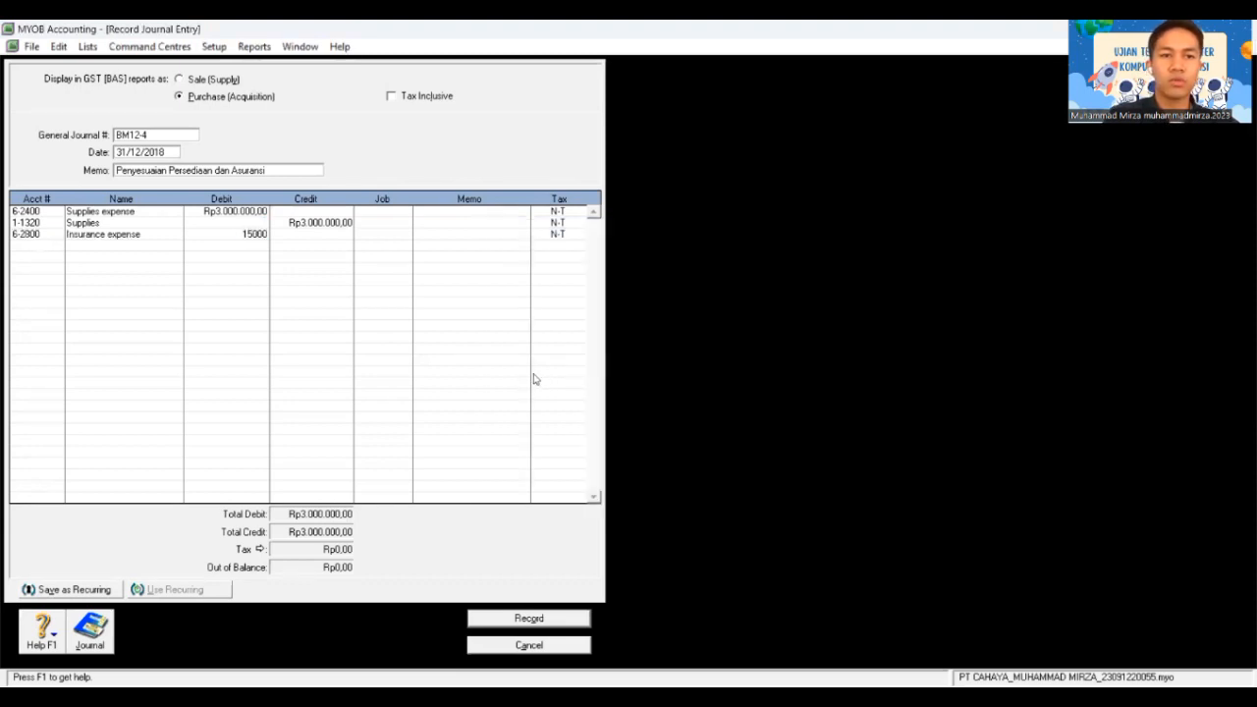
{"action": "type", "text": "00"}
{"action": "key", "text": "Tab"}
{"action": "key", "text": "Tab"}
{"action": "key", "text": "Tab"}
{"action": "key", "text": "Tab"}
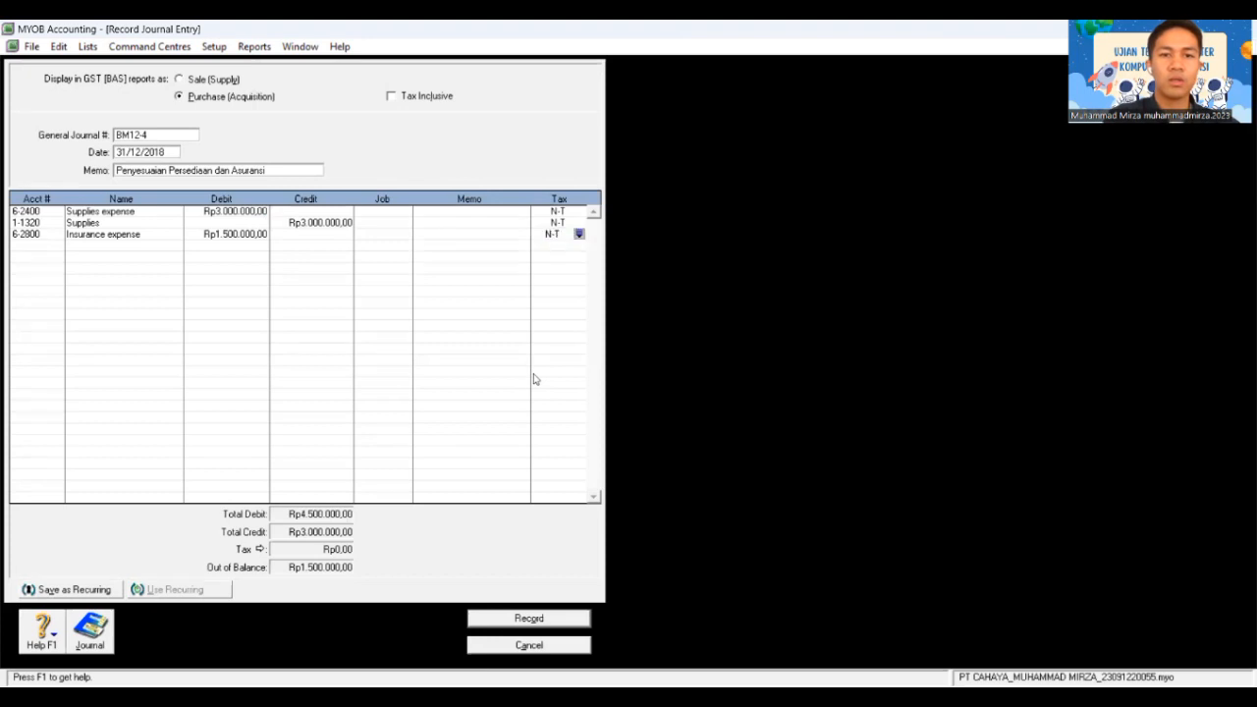
{"action": "key", "text": "Tab"}
{"action": "type", "text": "1"}
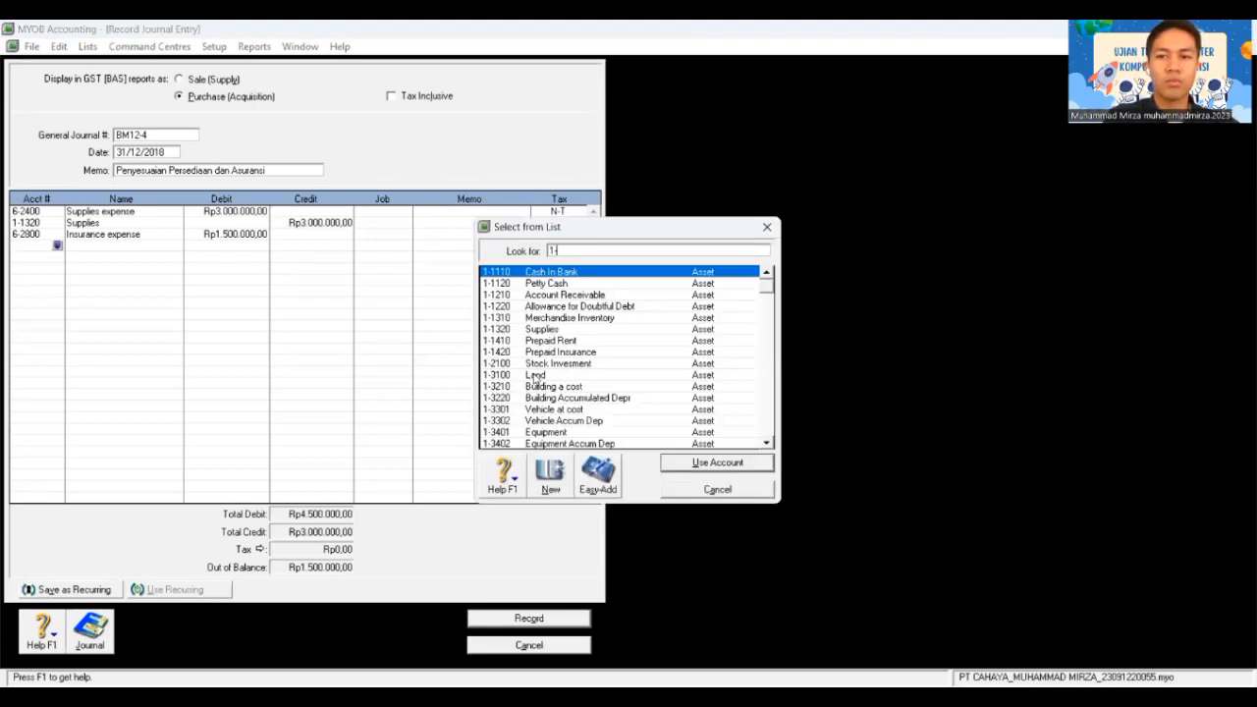
{"action": "type", "text": "-14"}
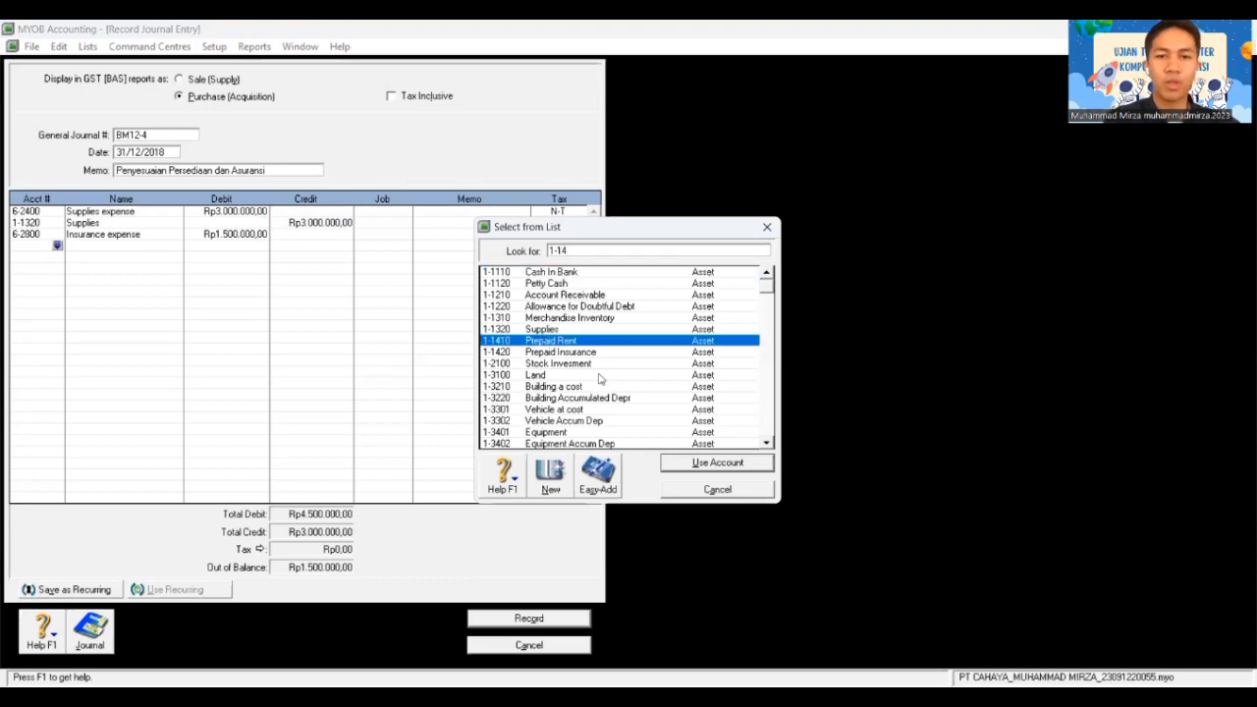
{"action": "type", "text": "2"}
{"action": "key", "text": "Return"}
{"action": "key", "text": "Tab"}
{"action": "key", "text": "Tab"}
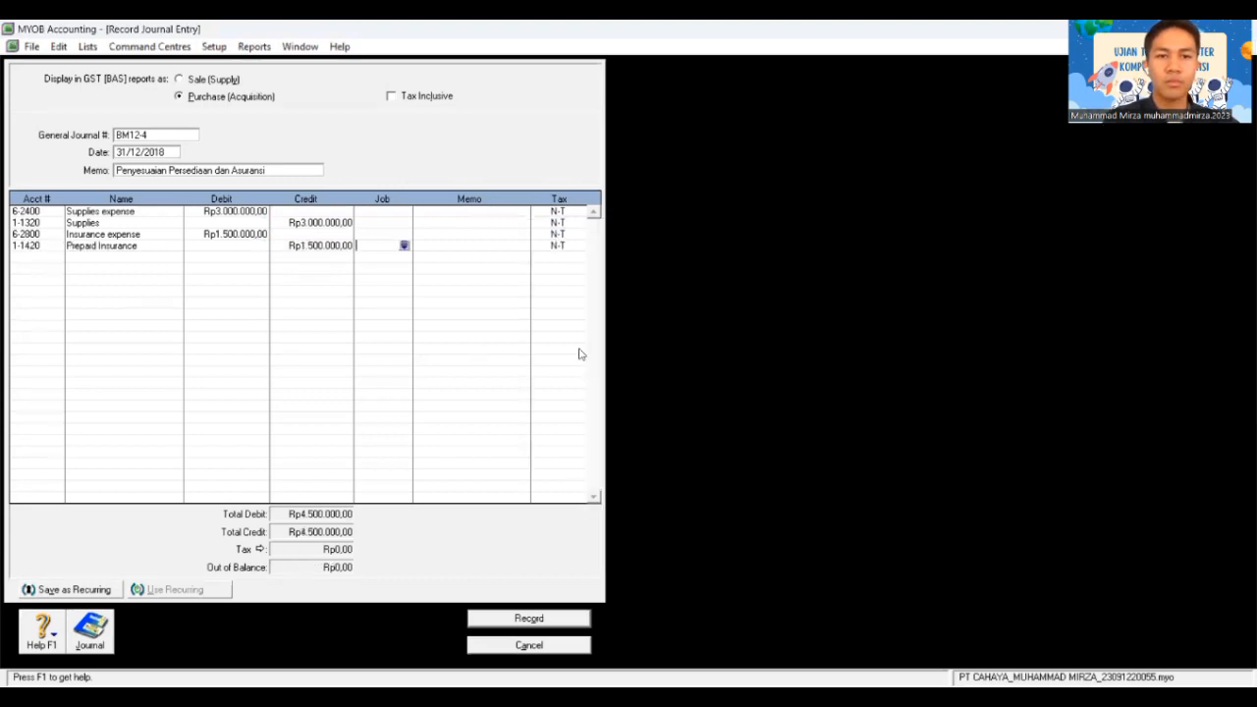
{"action": "key", "text": "Tab"}
{"action": "key", "text": "Tab"}
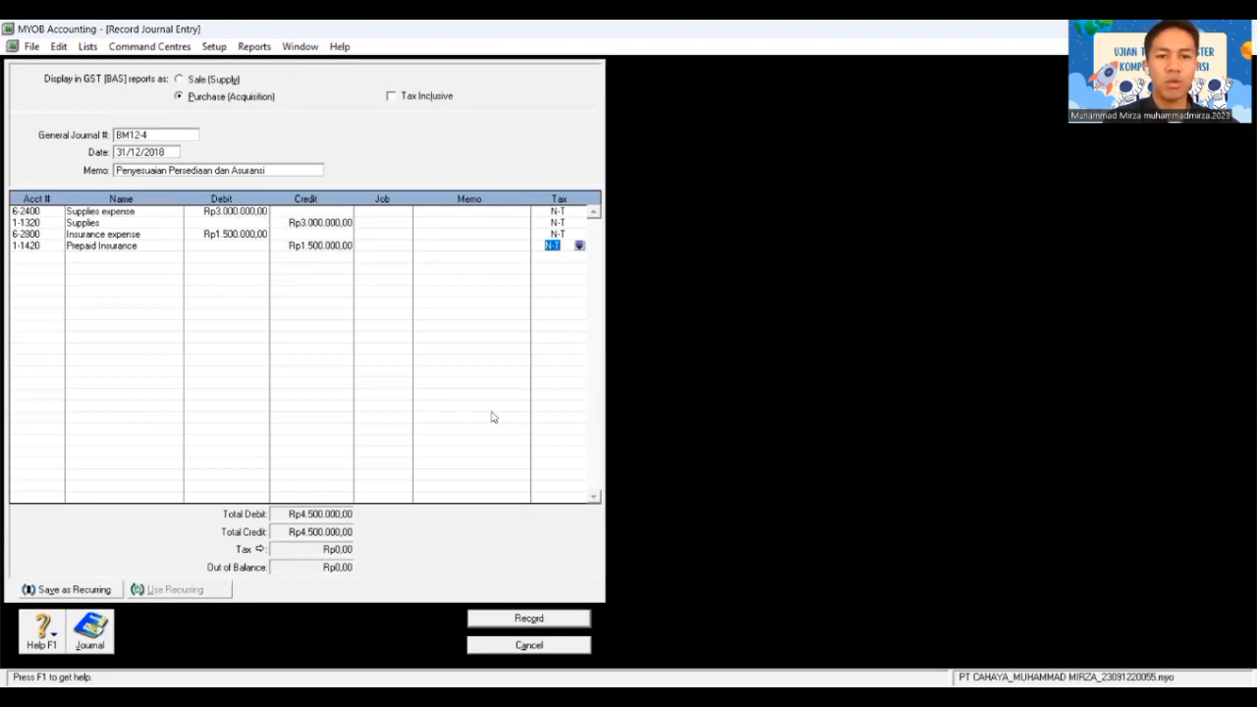
Step: Record journal BM12-4, then open a fresh journal entry dated 31/12/2018 for numbering
{"action": "left_click", "coordinate": [549, 623]}
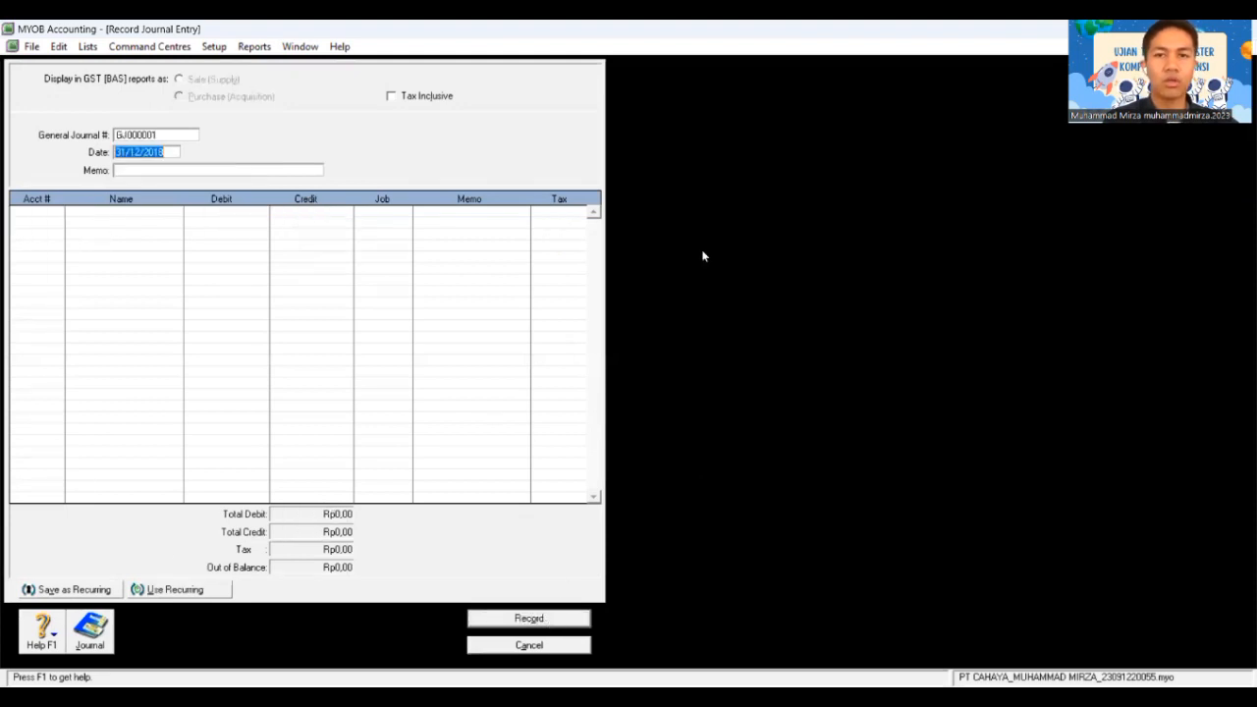
{"action": "key", "text": "Escape"}
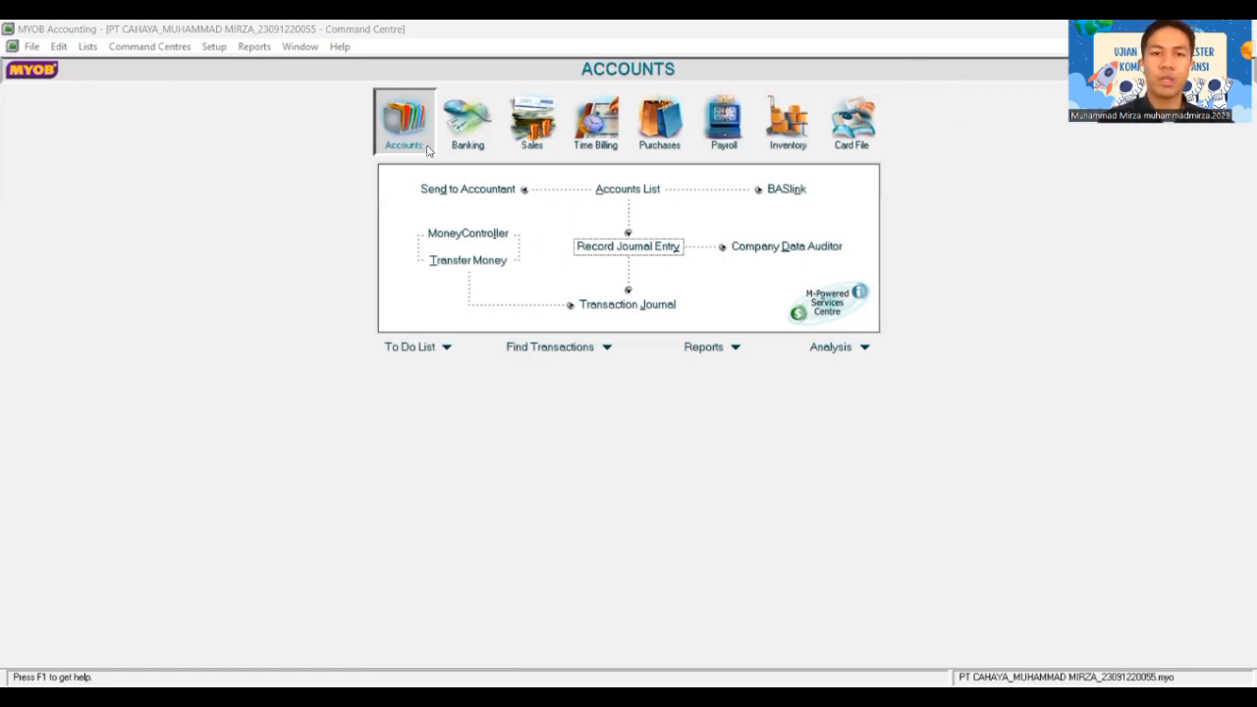
{"action": "left_click", "coordinate": [653, 246]}
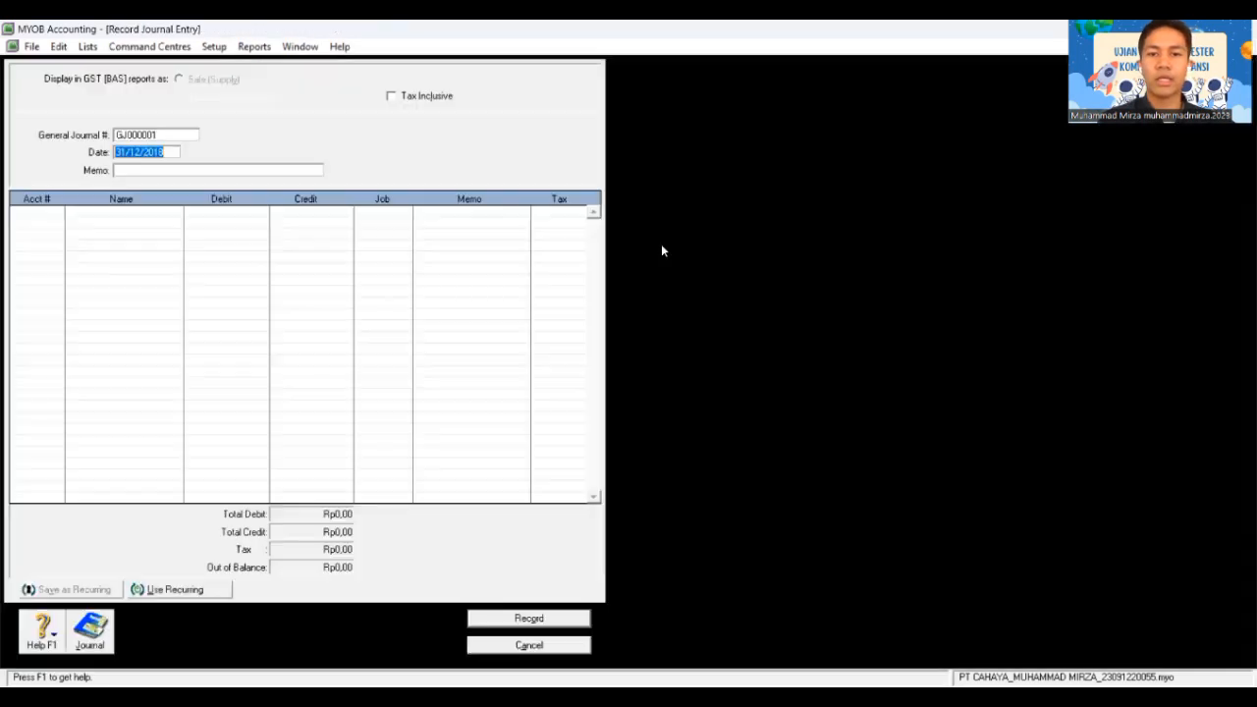
{"action": "left_click", "coordinate": [161, 134]}
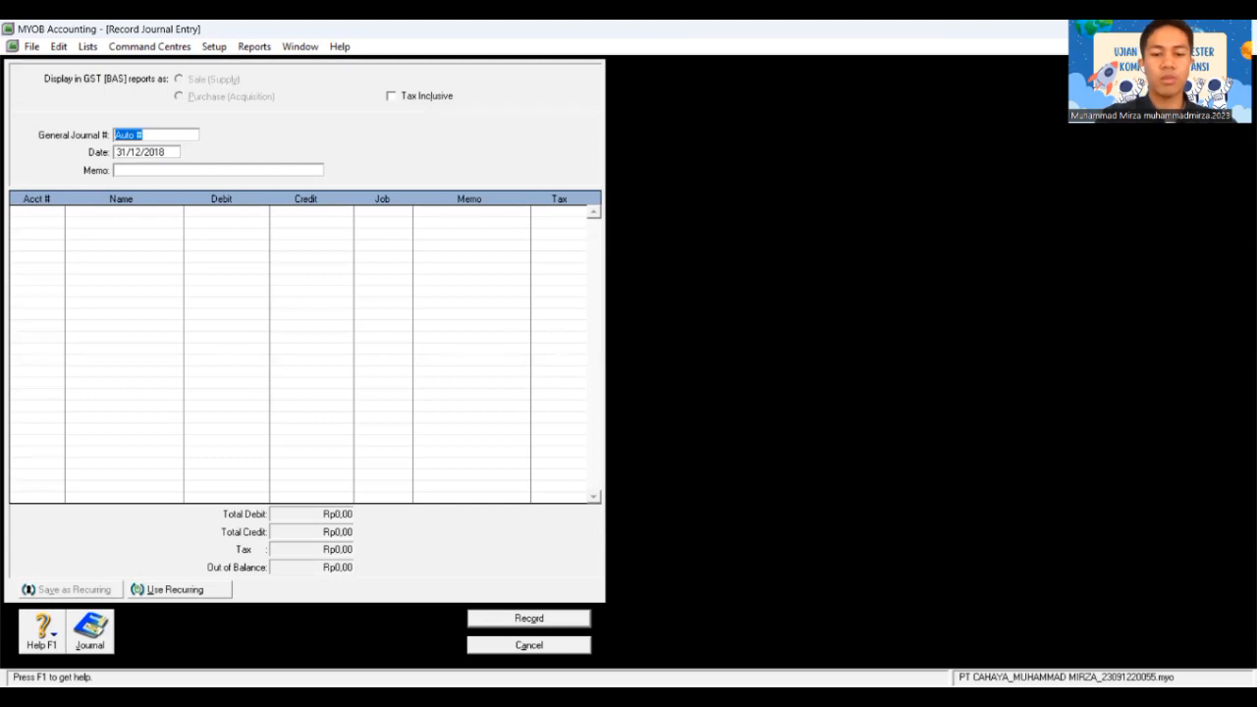
Step: Start journal BM12-5 with the memo 'Penyesuaian Pajak'
{"action": "type", "text": "BM12-5"}
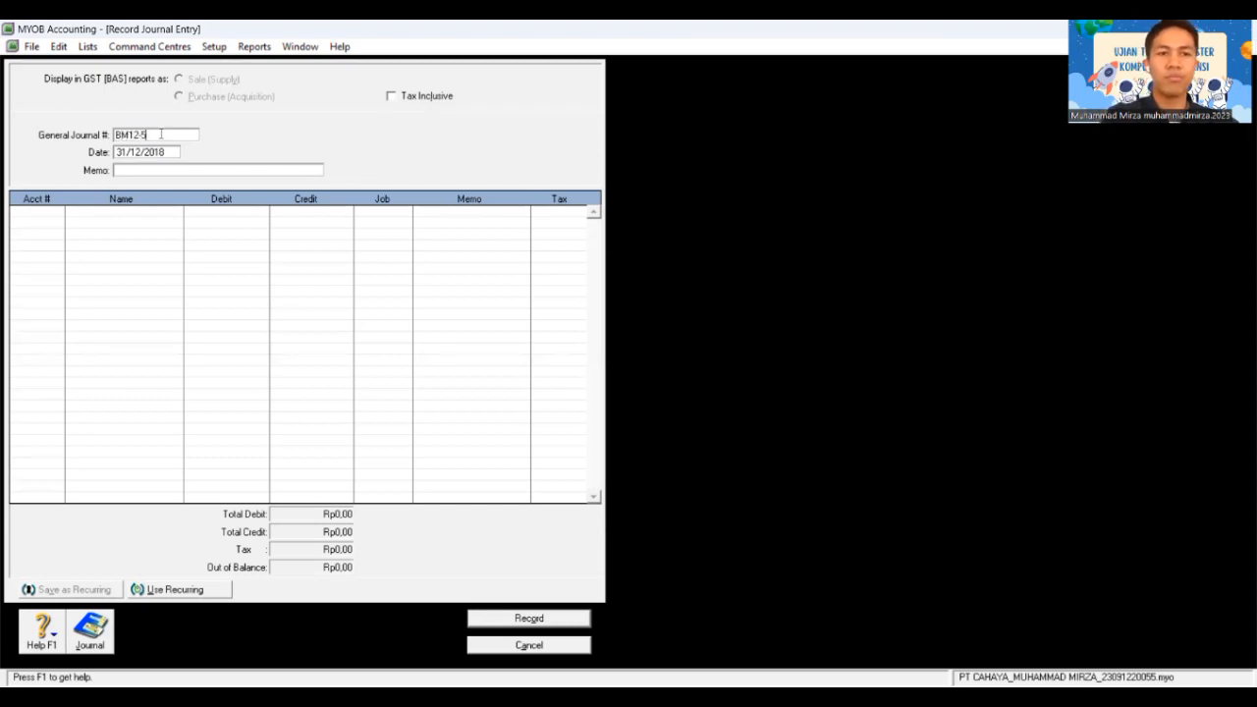
{"action": "key", "text": "Tab"}
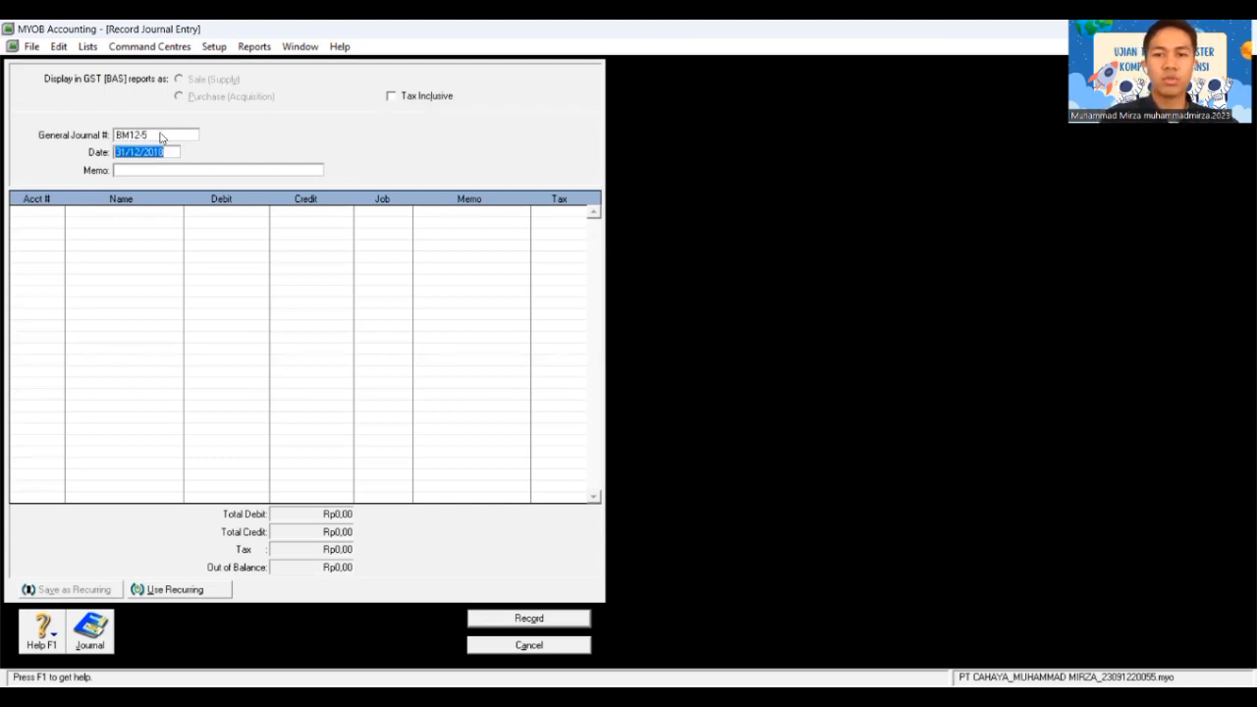
{"action": "key", "text": "Tab"}
{"action": "type", "text": "Pen"}
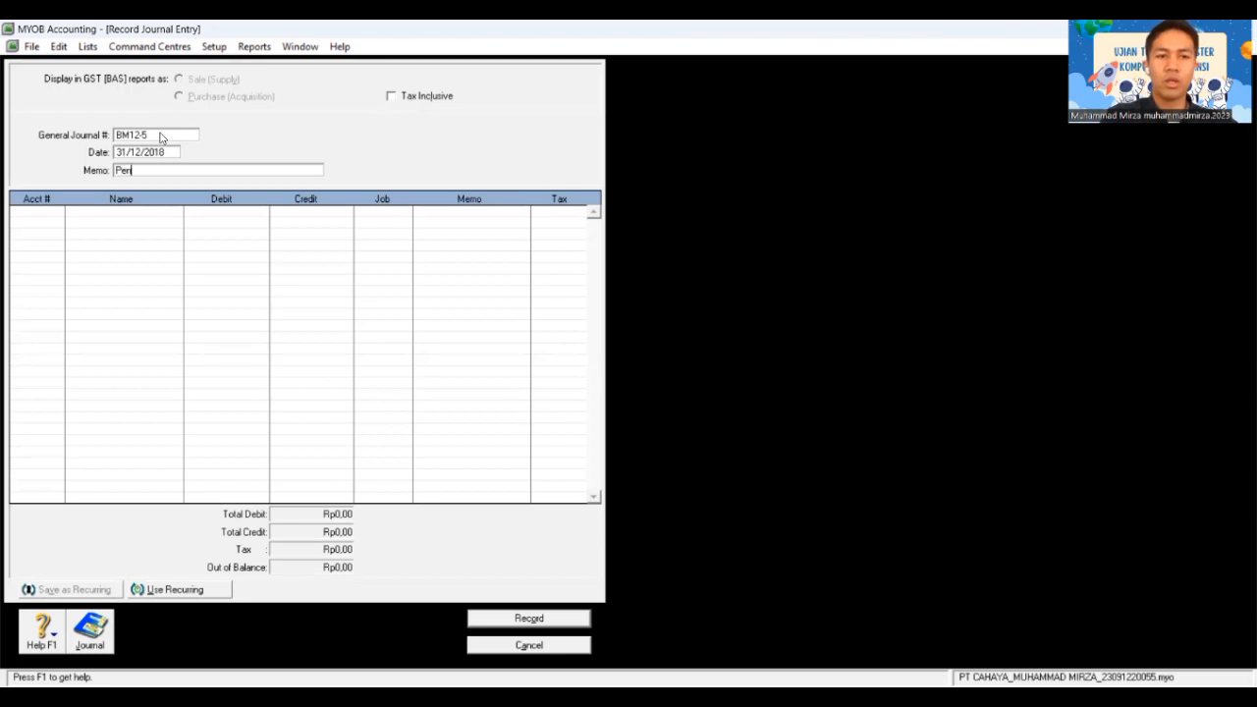
{"action": "type", "text": "yesuaian Pajak"}
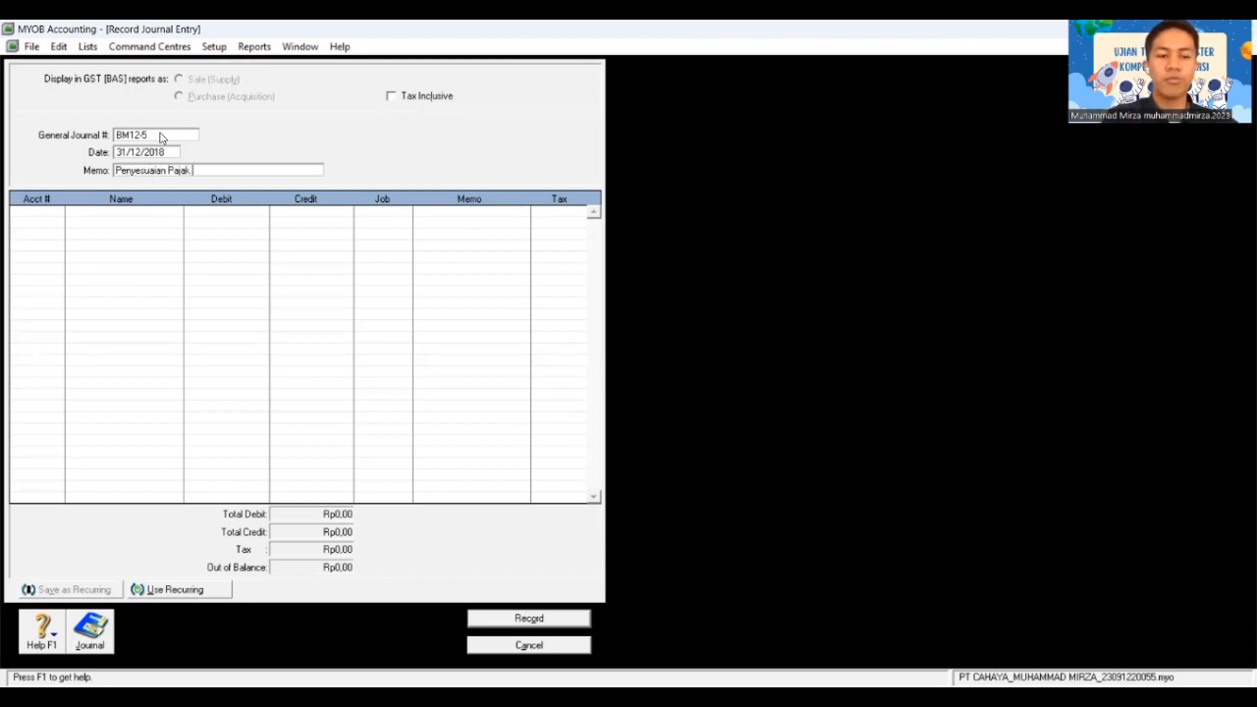
{"action": "key", "text": "Tab"}
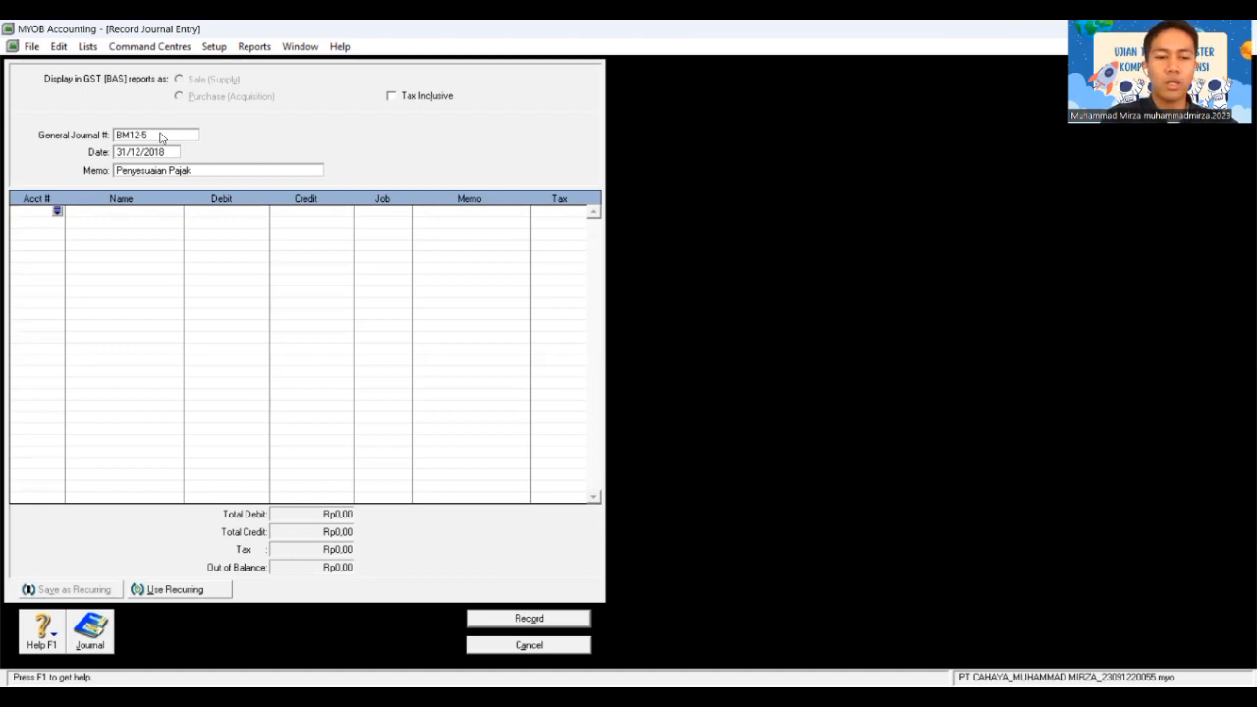
Step: Debit account 2-1310 PPN Outcome for Rp166.350.000 on the first line
{"action": "type", "text": "2"}
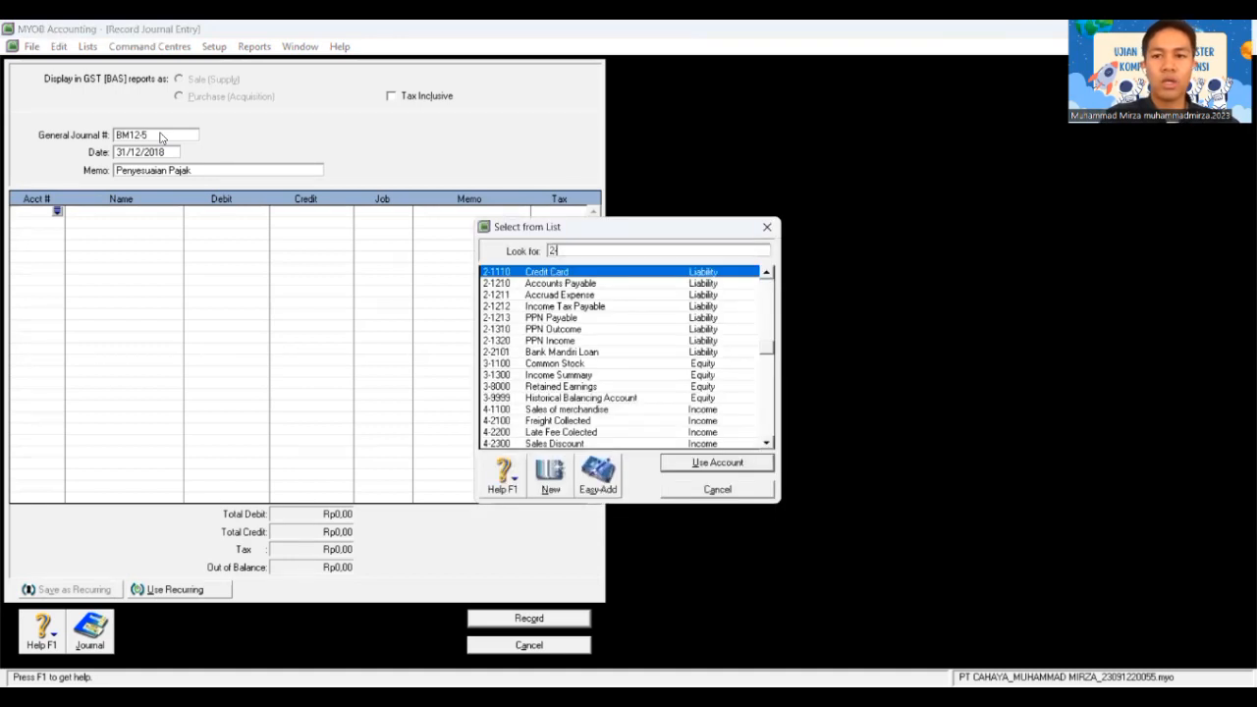
{"action": "type", "text": "-1310"}
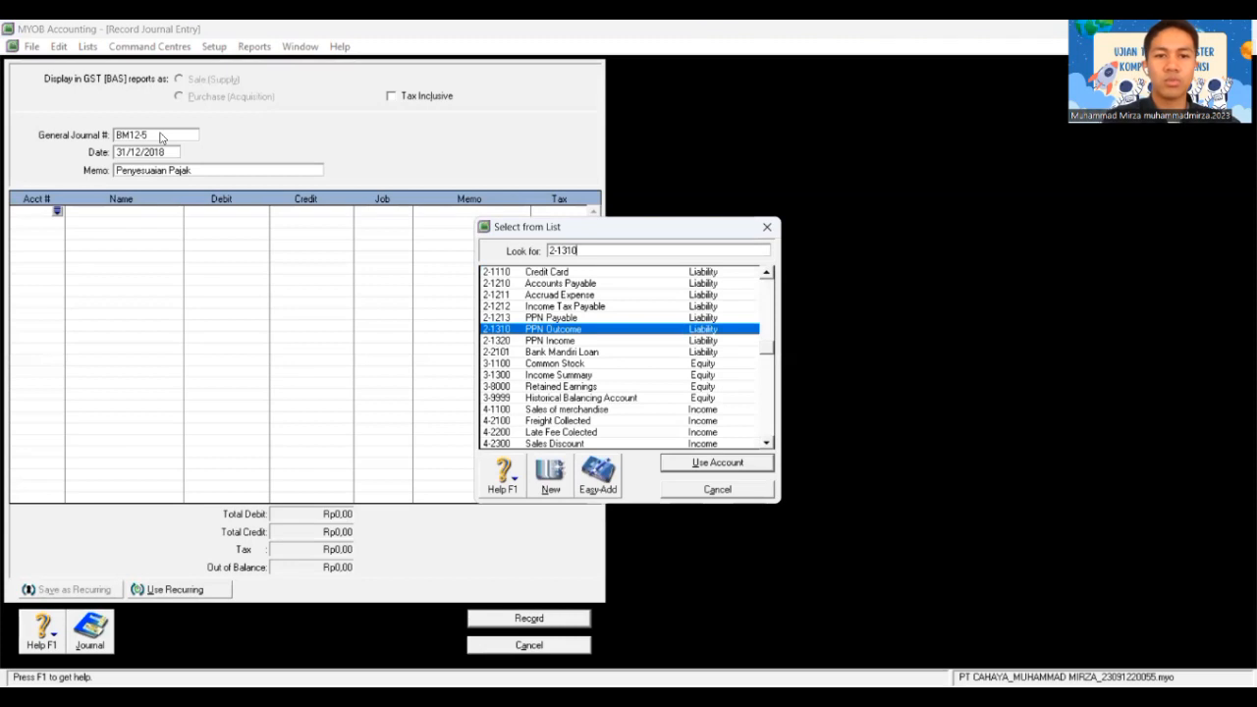
{"action": "double_click", "coordinate": [585, 331]}
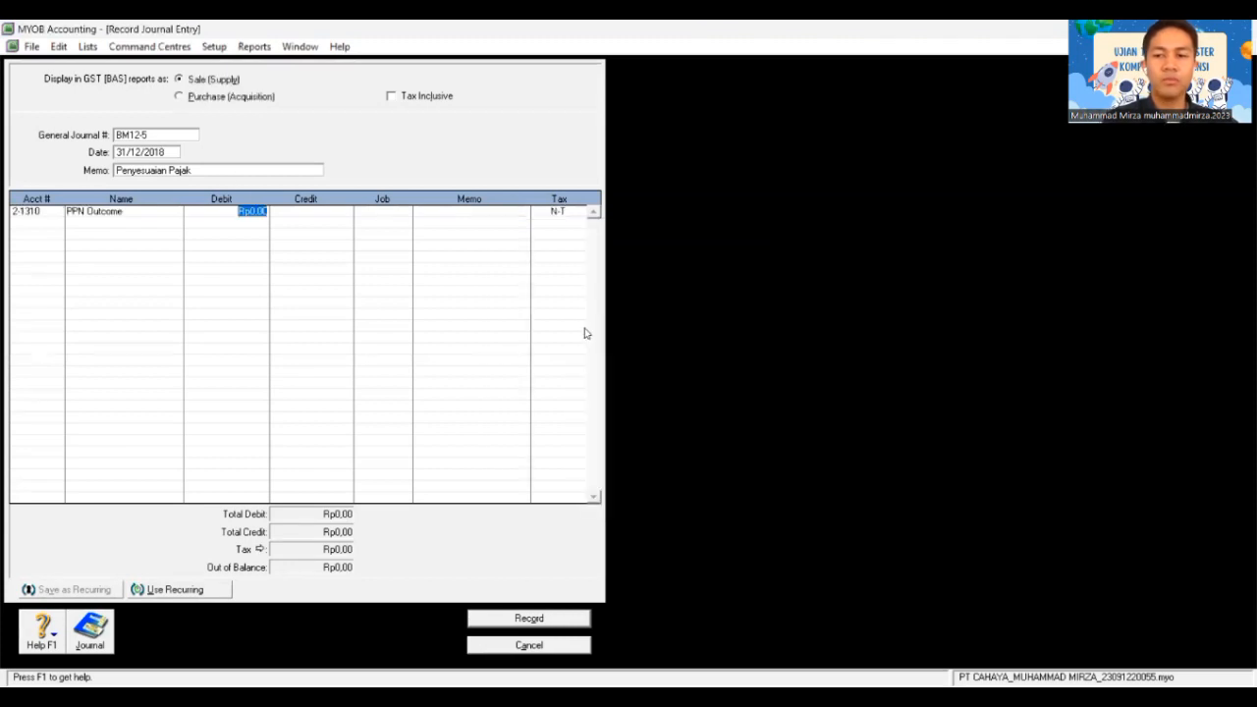
{"action": "type", "text": "16"}
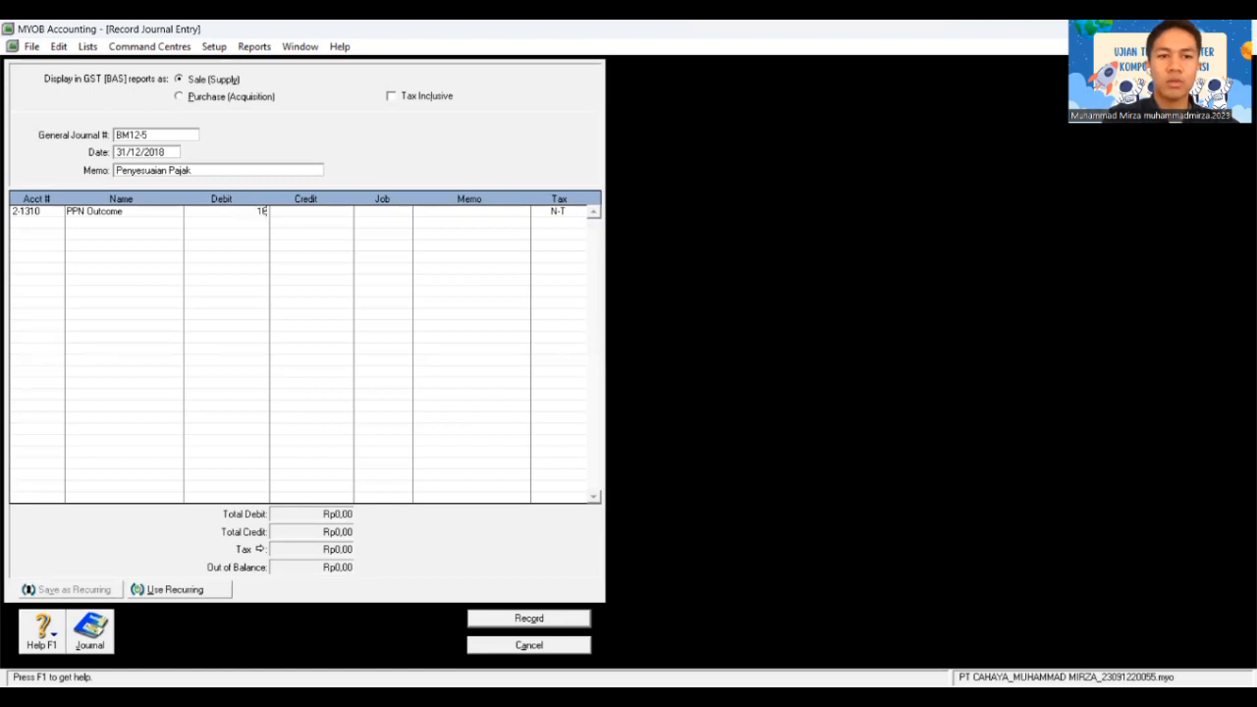
{"action": "type", "text": "8350"}
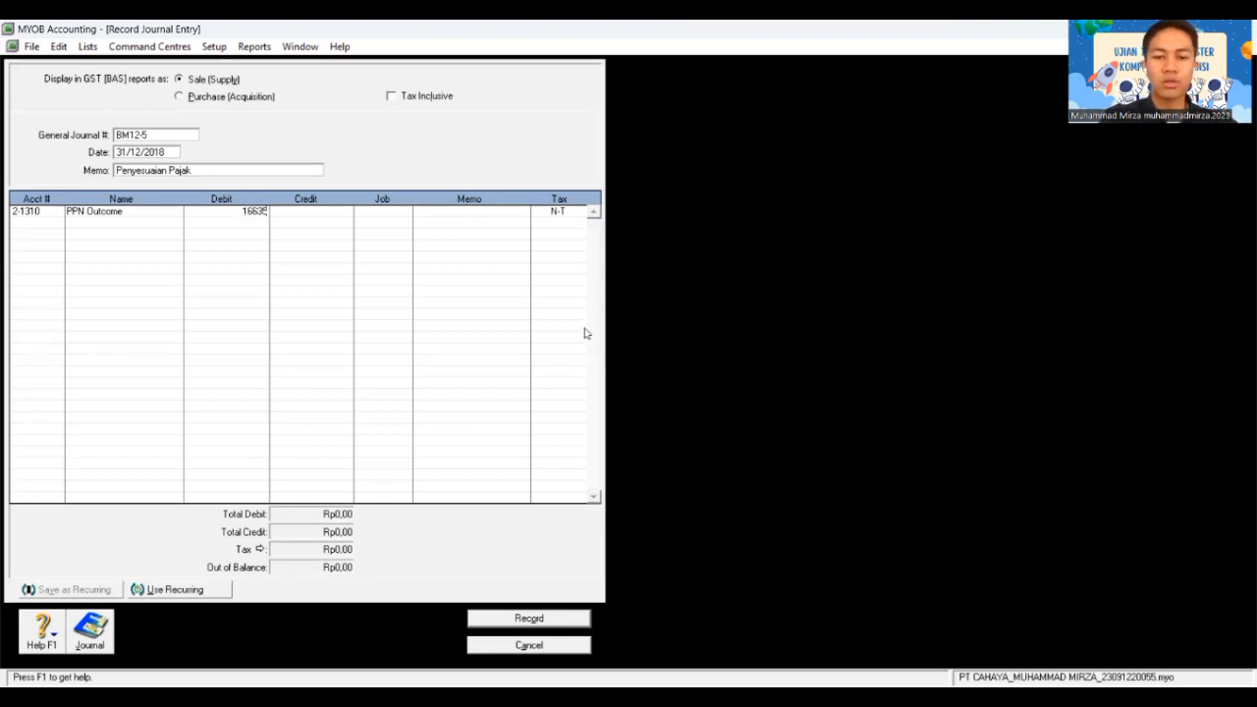
{"action": "type", "text": "000"}
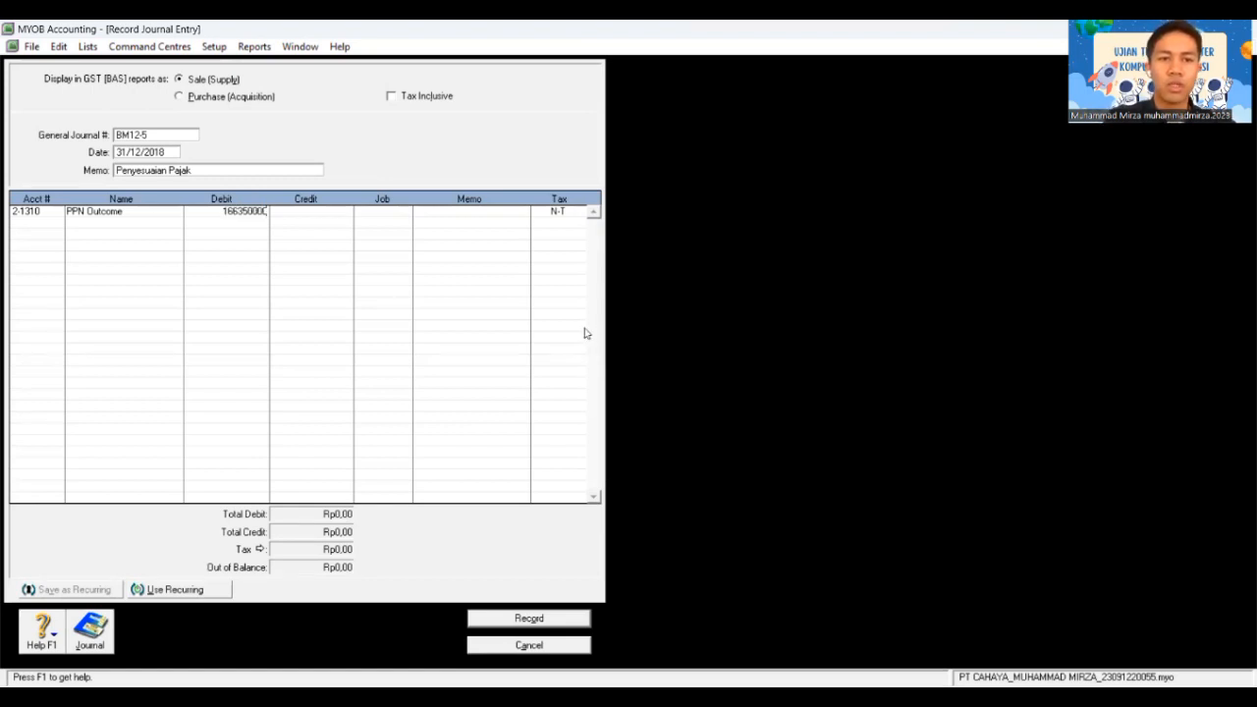
{"action": "key", "text": "Tab"}
Step: Credit PPN Income Rp119.200.000 on the second line
{"action": "key", "text": "Tab"}
{"action": "key", "text": "Tab"}
{"action": "key", "text": "Tab"}
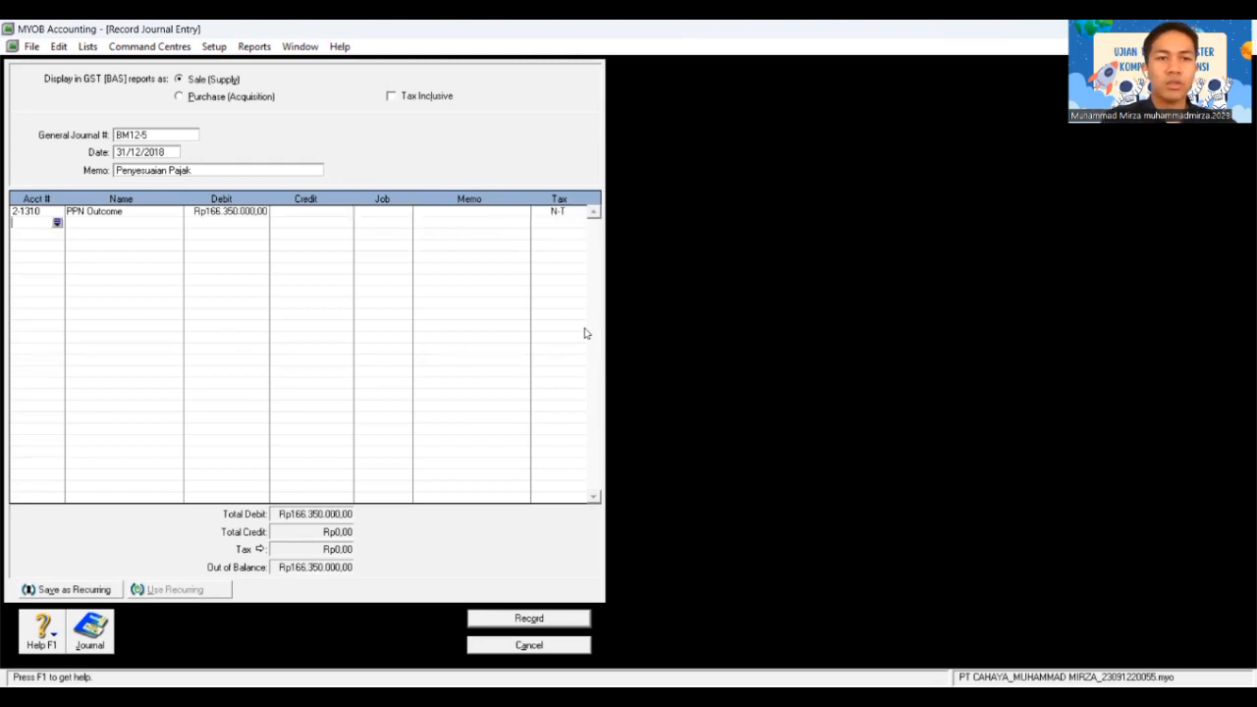
{"action": "key", "text": "Tab"}
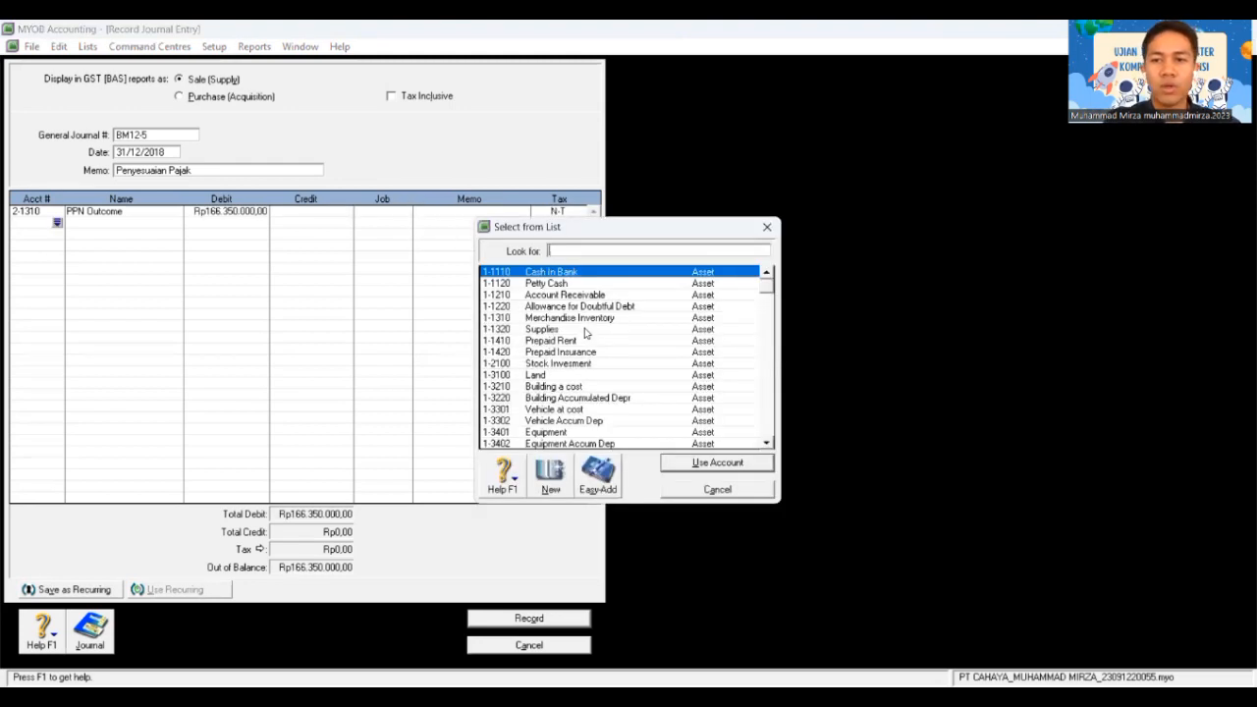
{"action": "type", "text": "2"}
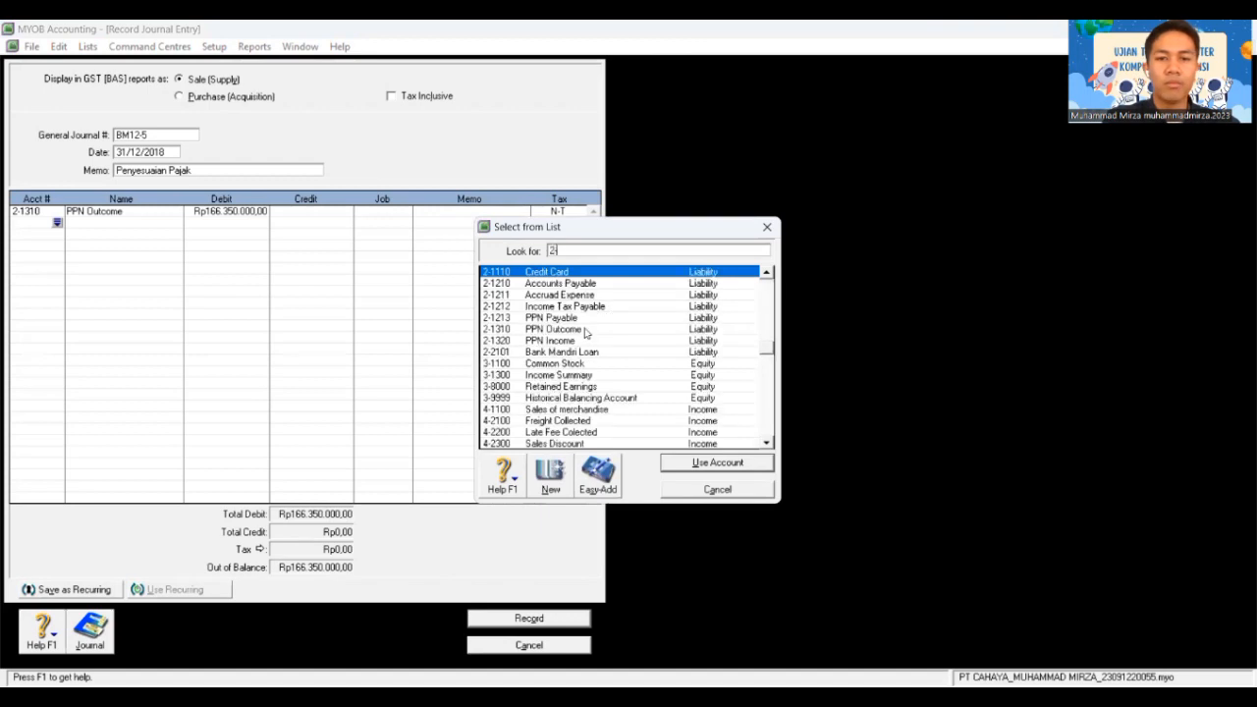
{"action": "type", "text": "-13"}
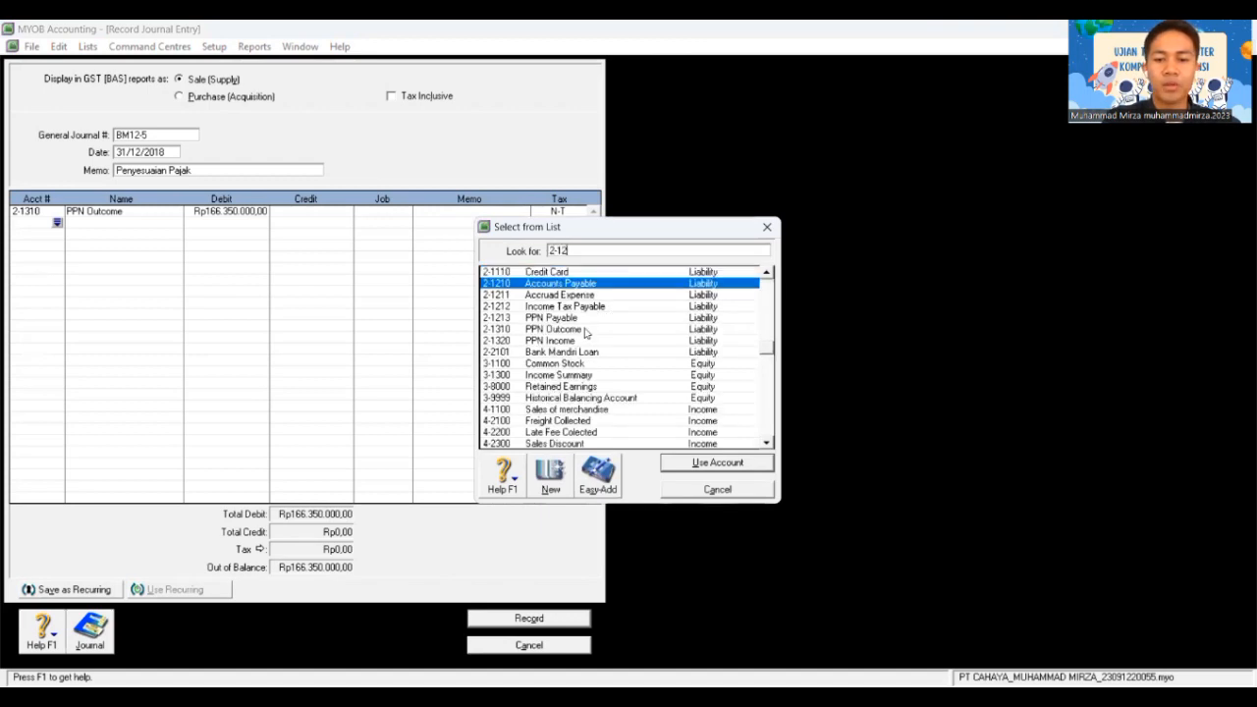
{"action": "left_click", "coordinate": [573, 344]}
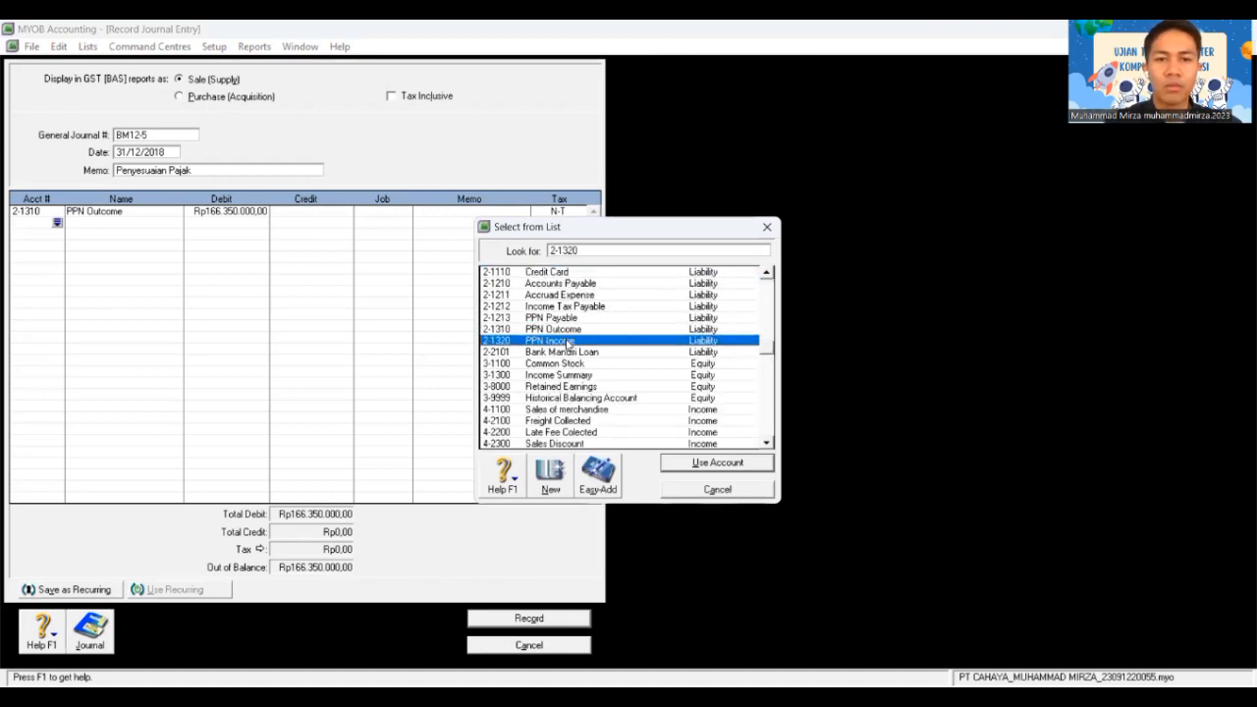
{"action": "double_click", "coordinate": [506, 344]}
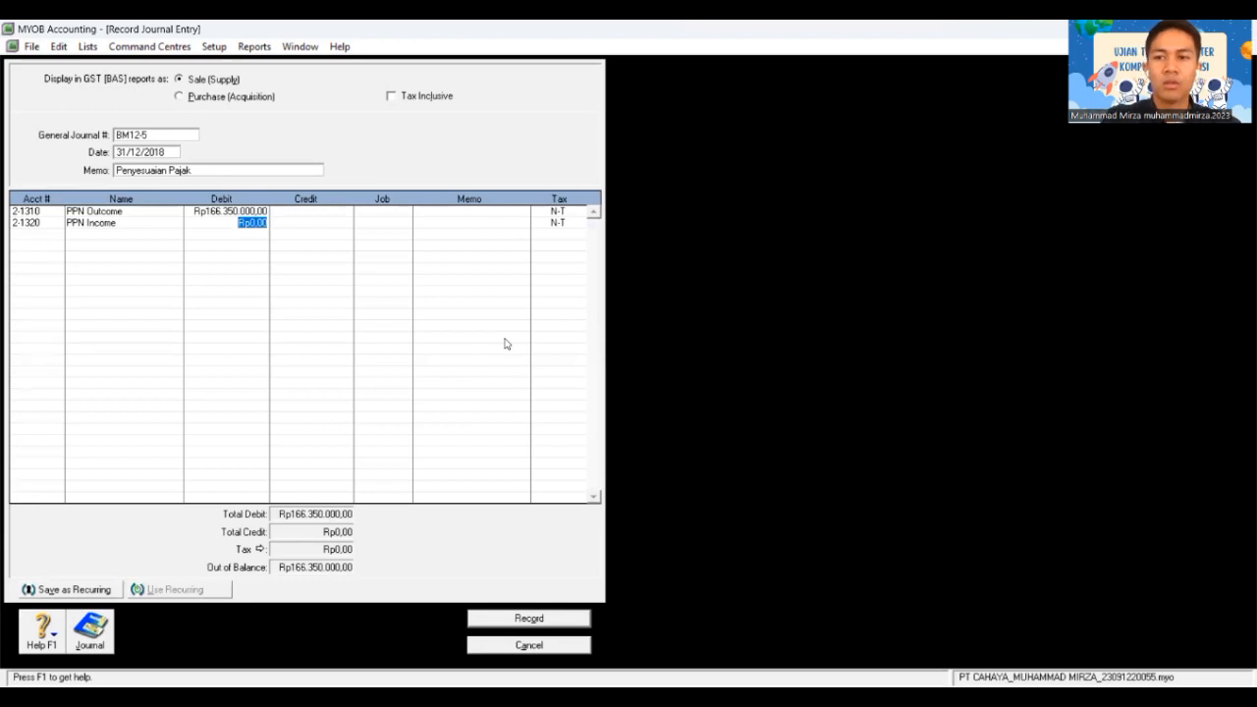
{"action": "key", "text": "Tab"}
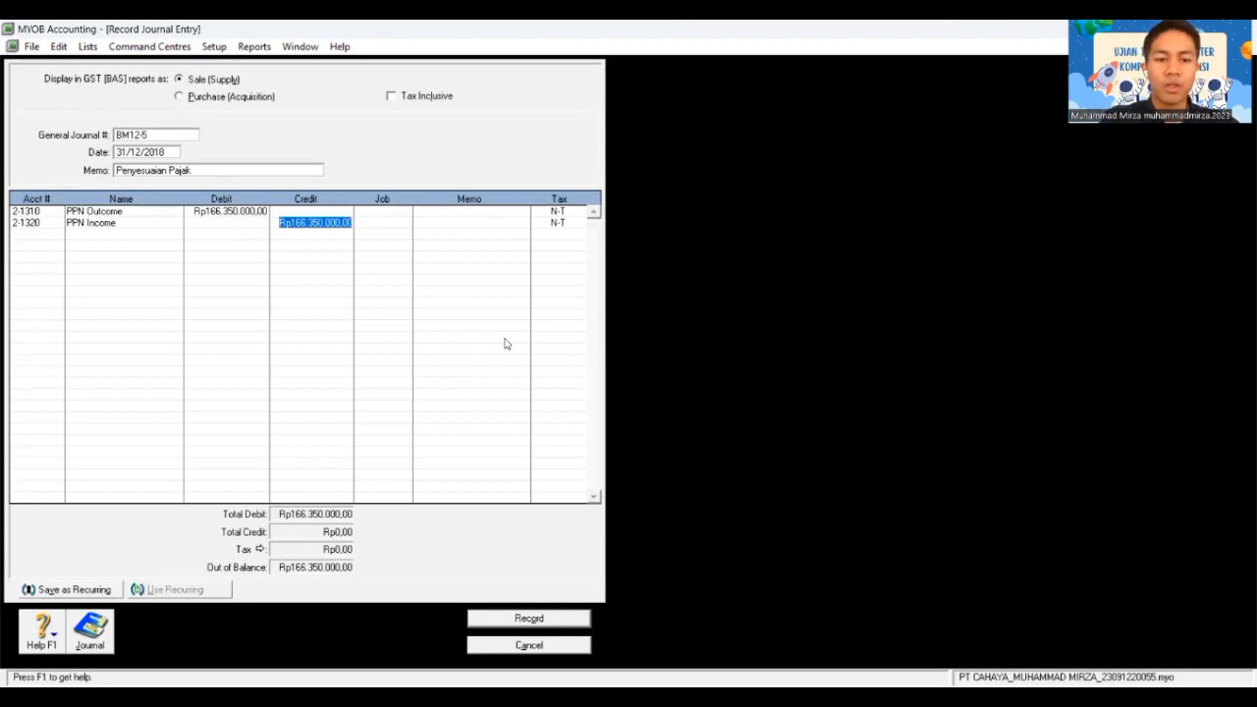
{"action": "type", "text": "119"}
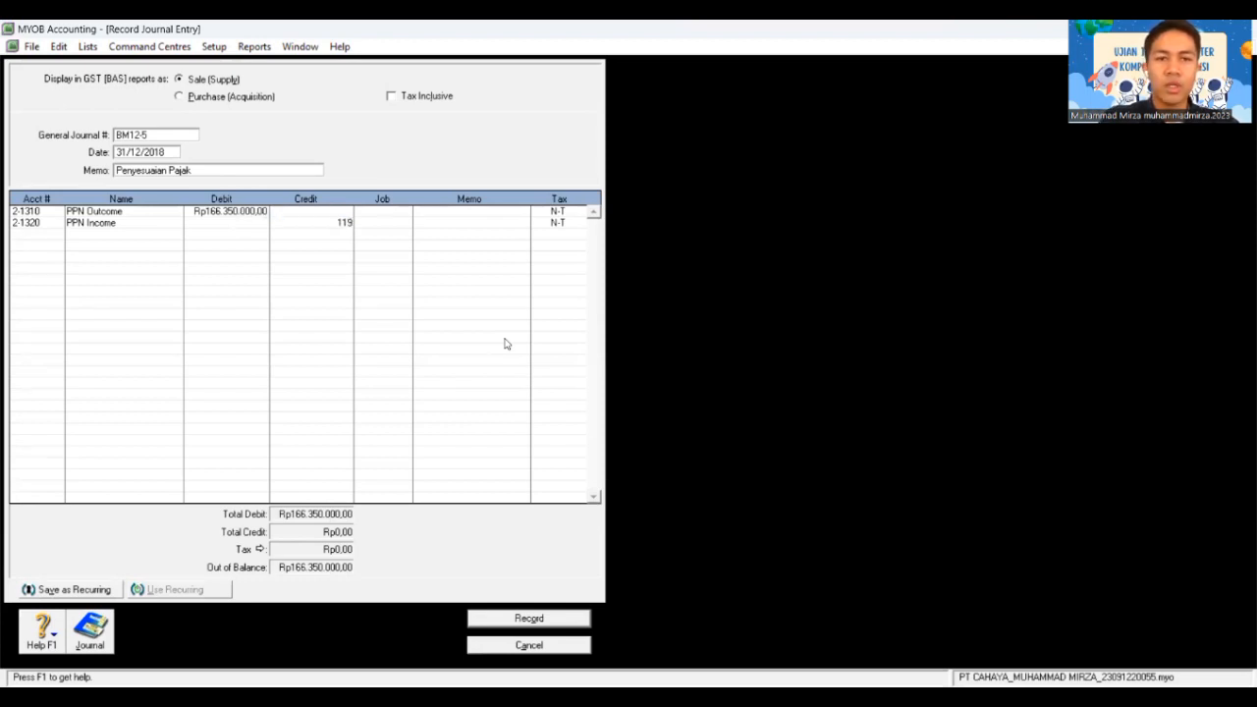
{"action": "type", "text": ".200"}
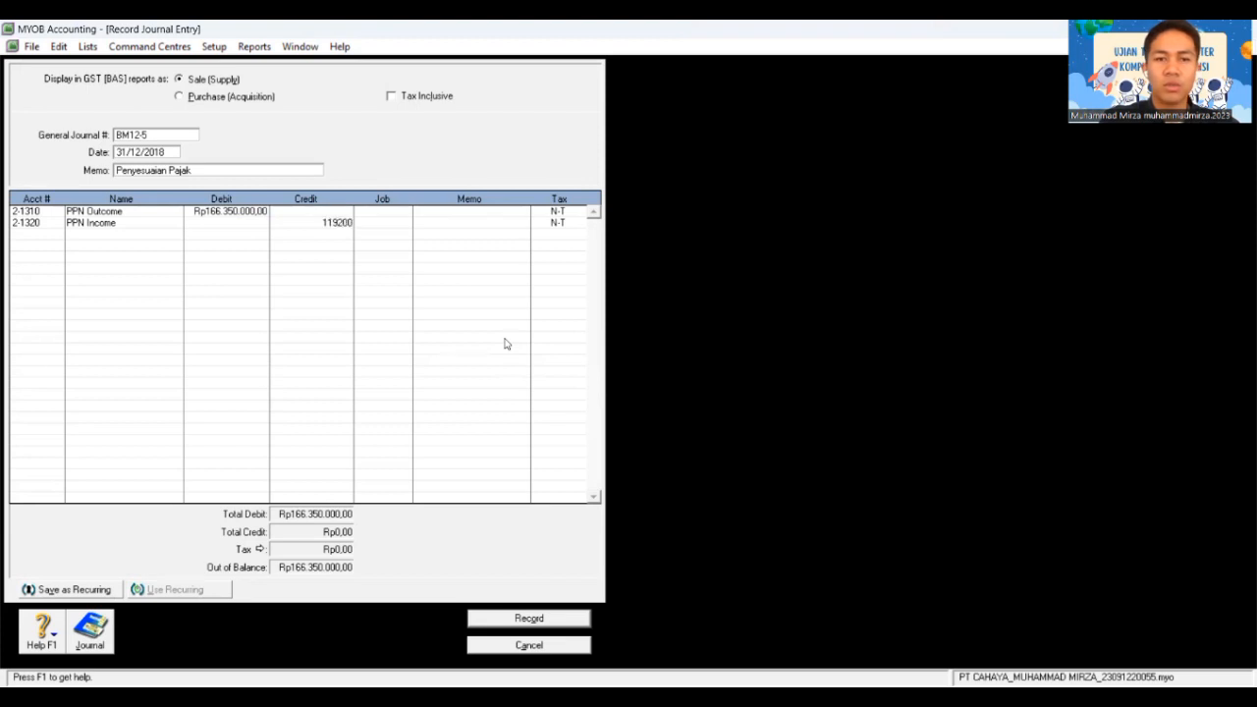
{"action": "type", "text": ".000"}
{"action": "key", "text": "Tab"}
{"action": "key", "text": "Tab"}
{"action": "key", "text": "Tab"}
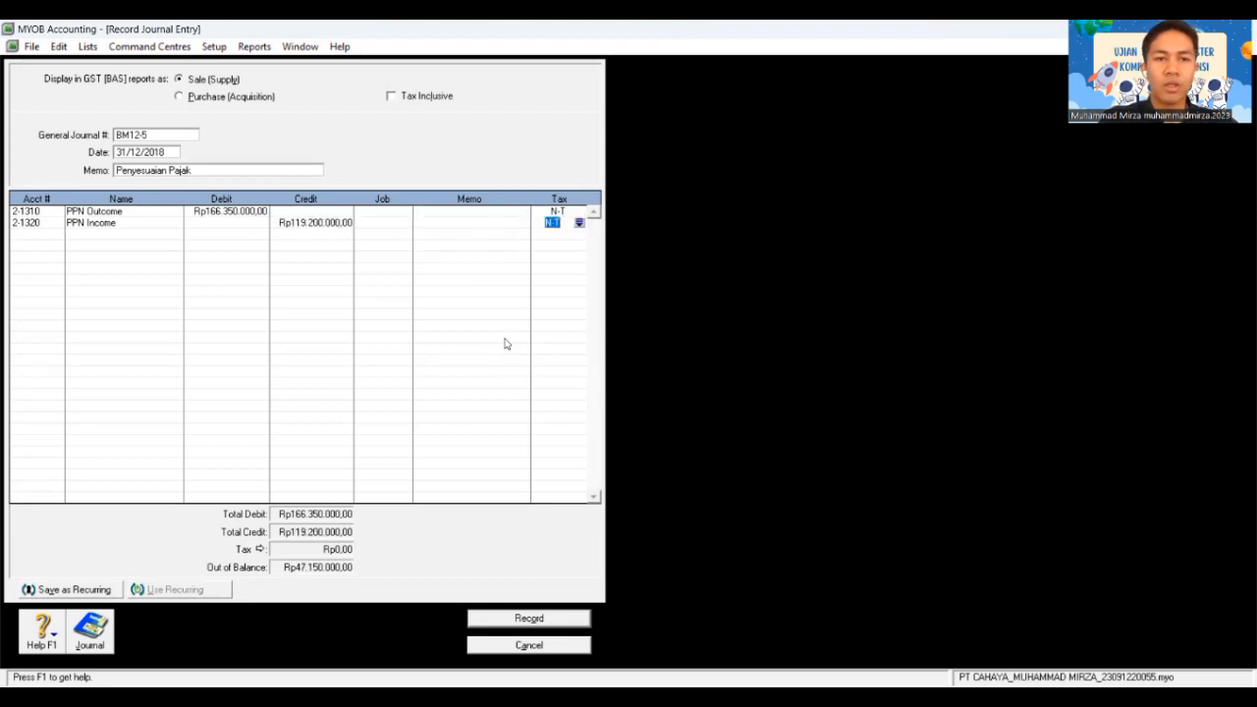
Step: Add 2-1213 PPN Payable with the balancing Rp47.150.000 credit
{"action": "key", "text": "Tab"}
{"action": "key", "text": "Tab"}
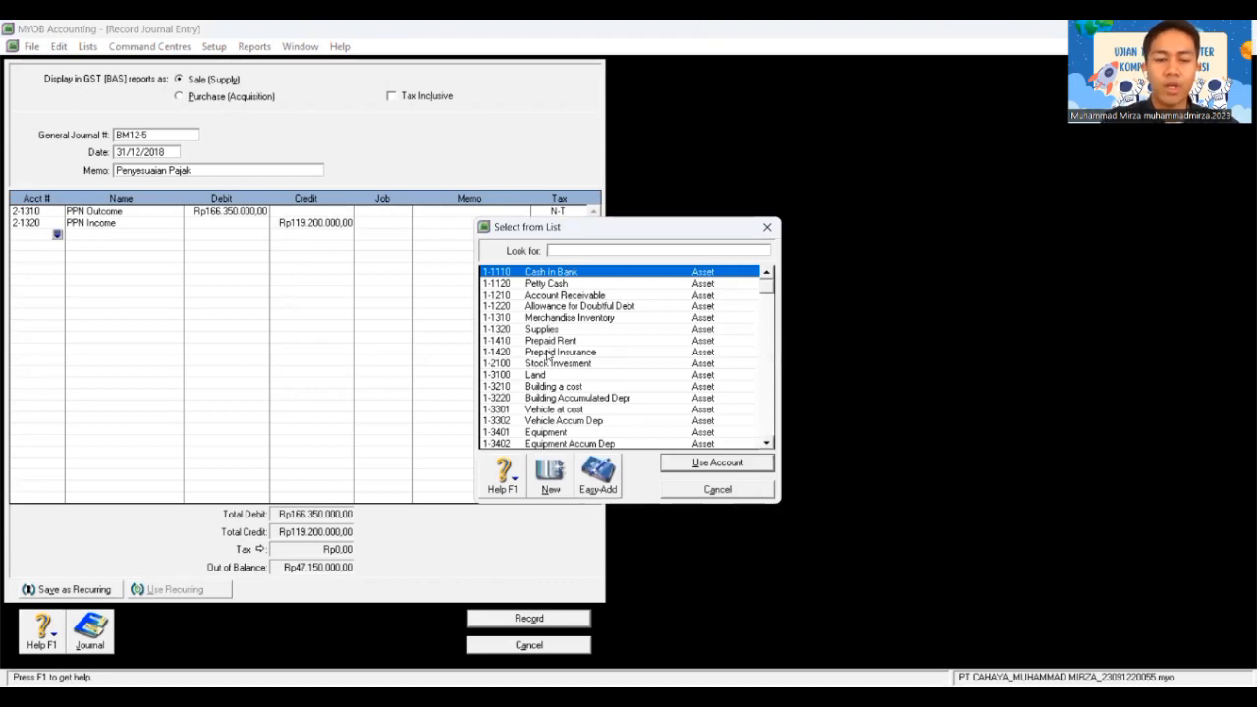
{"action": "type", "text": "2-"}
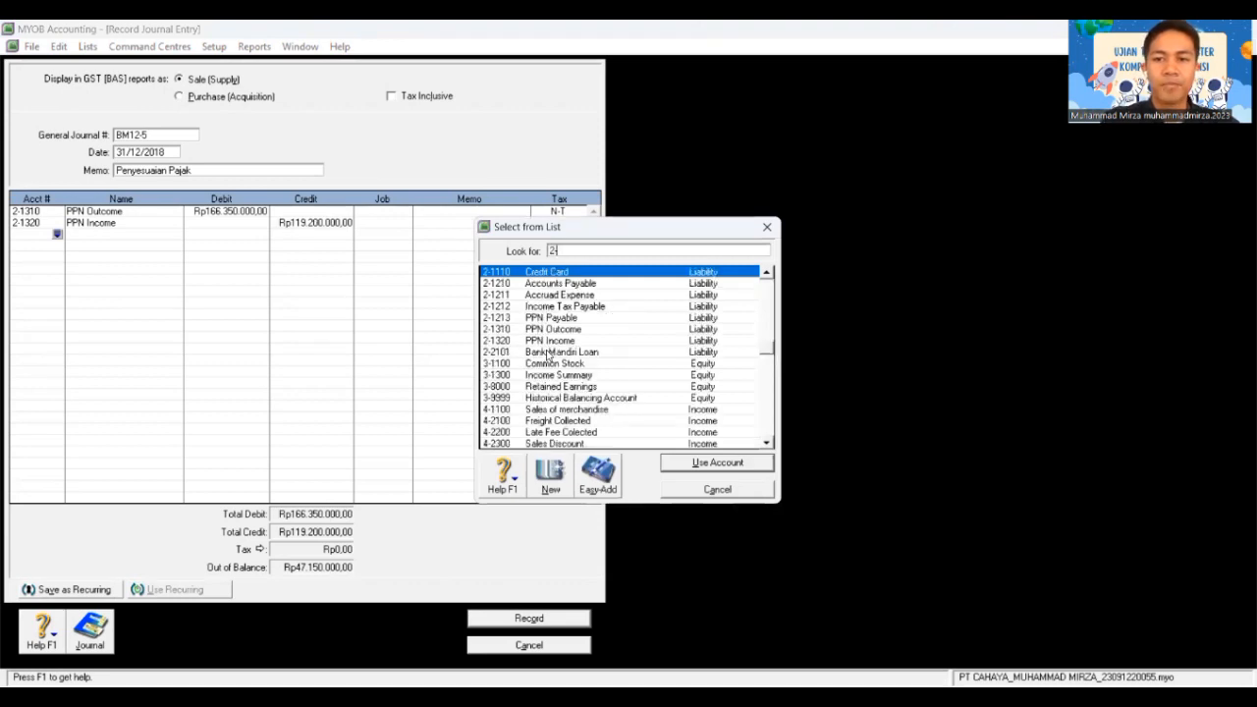
{"action": "type", "text": "1213"}
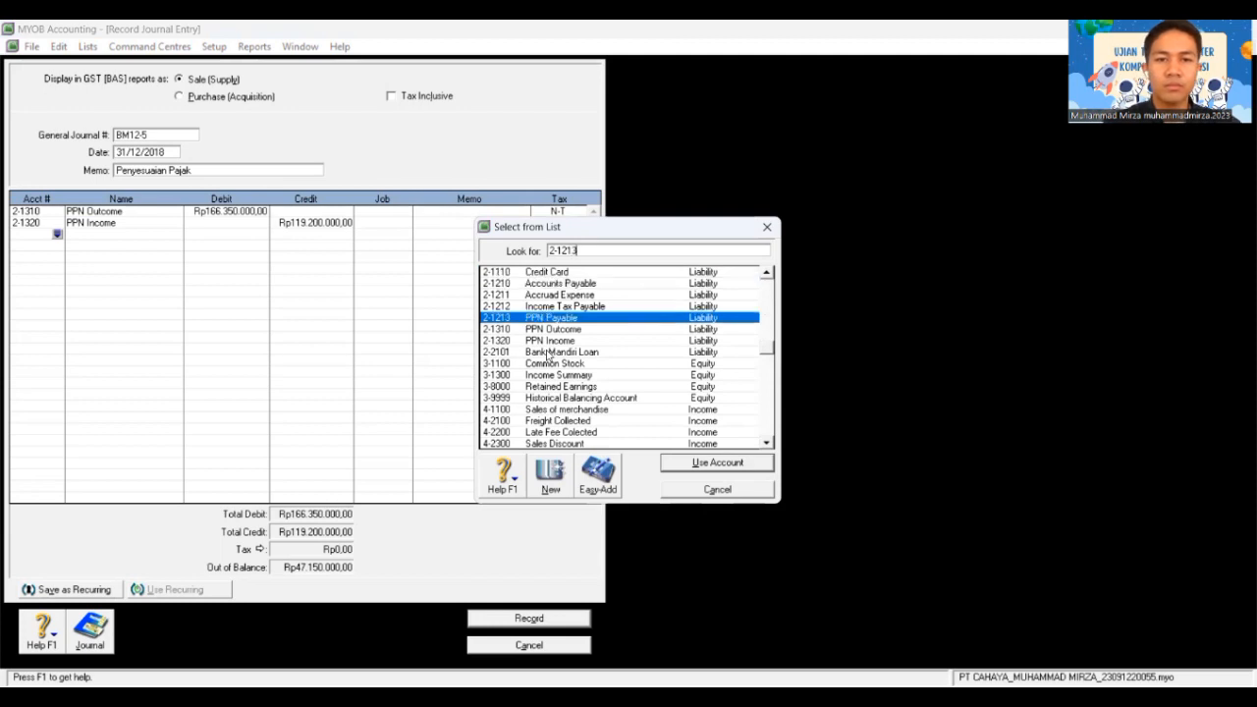
{"action": "double_click", "coordinate": [540, 317]}
{"action": "key", "text": "Tab"}
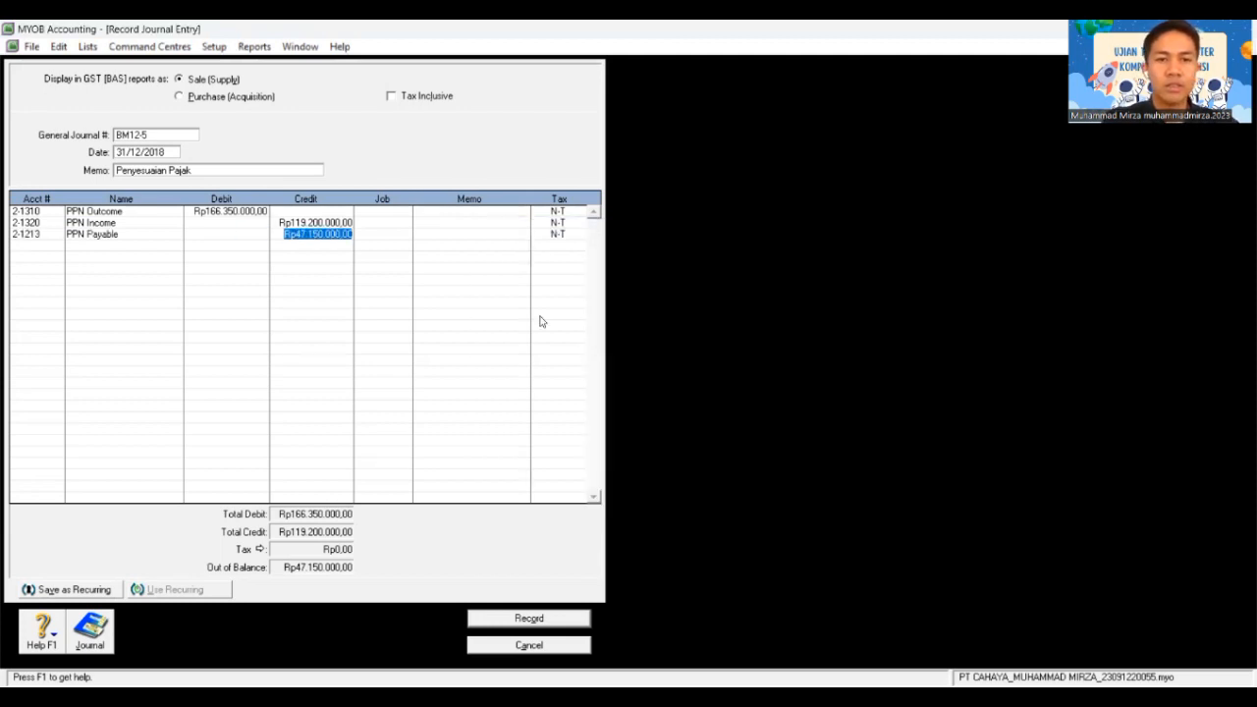
{"action": "key", "text": "Tab"}
{"action": "key", "text": "Tab"}
{"action": "key", "text": "Tab"}
{"action": "key", "text": "Tab"}
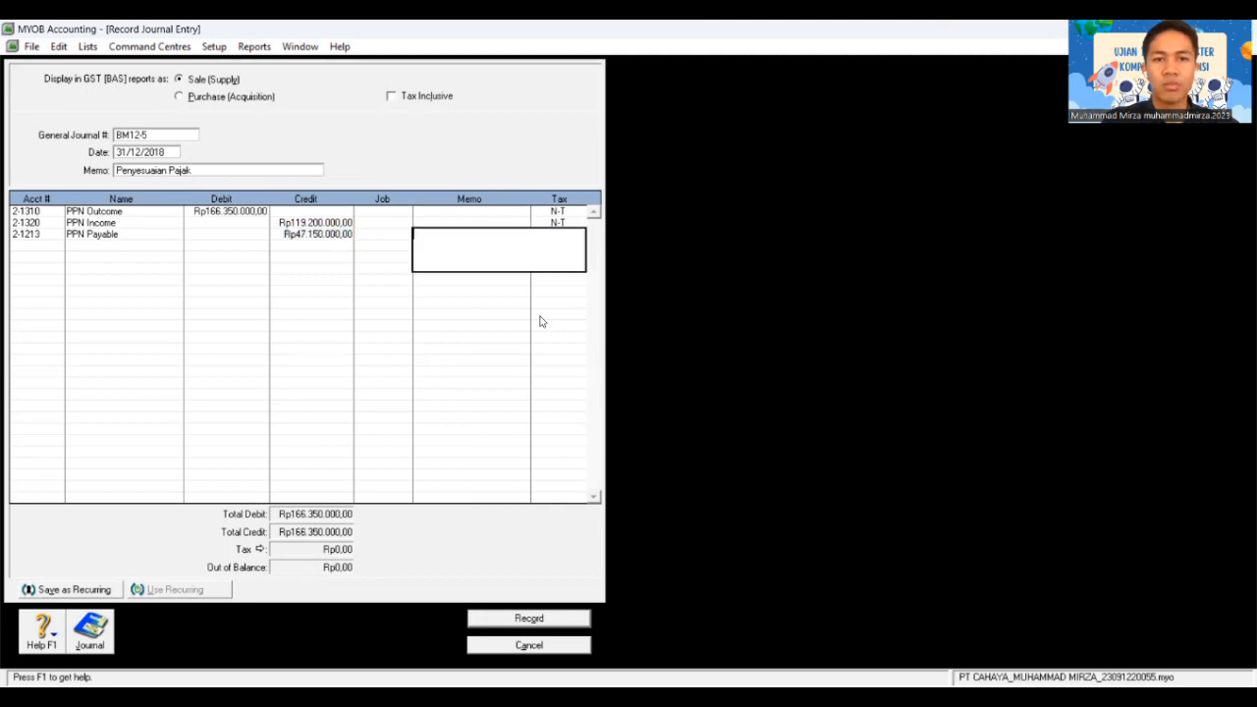
{"action": "key", "text": "Tab"}
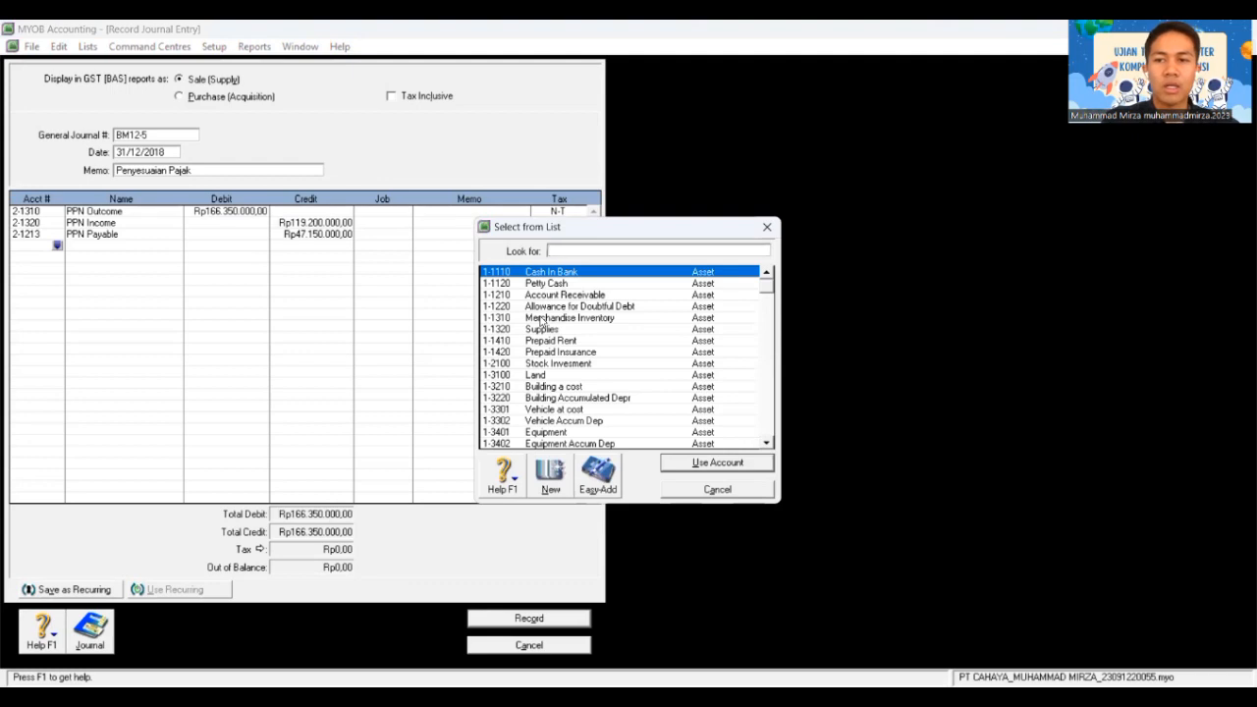
Step: Debit Income Tax Expense Rp53.071.000 on a new line
{"action": "type", "text": "9"}
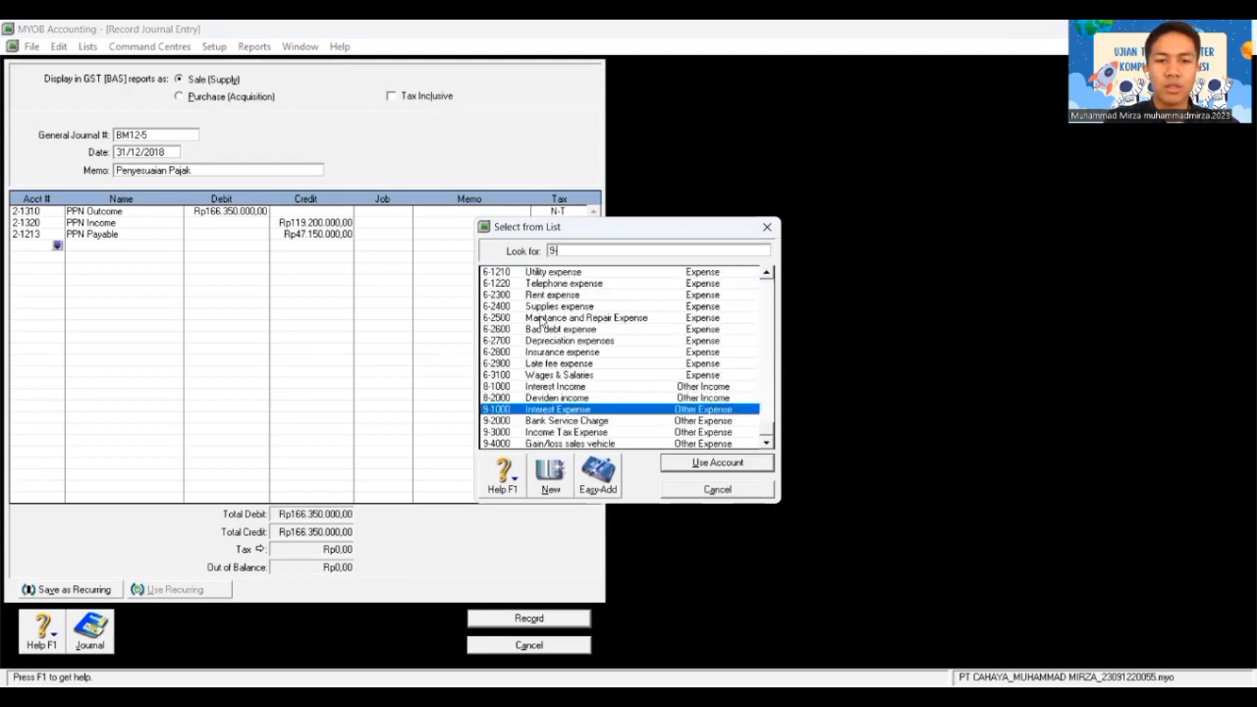
{"action": "double_click", "coordinate": [567, 432]}
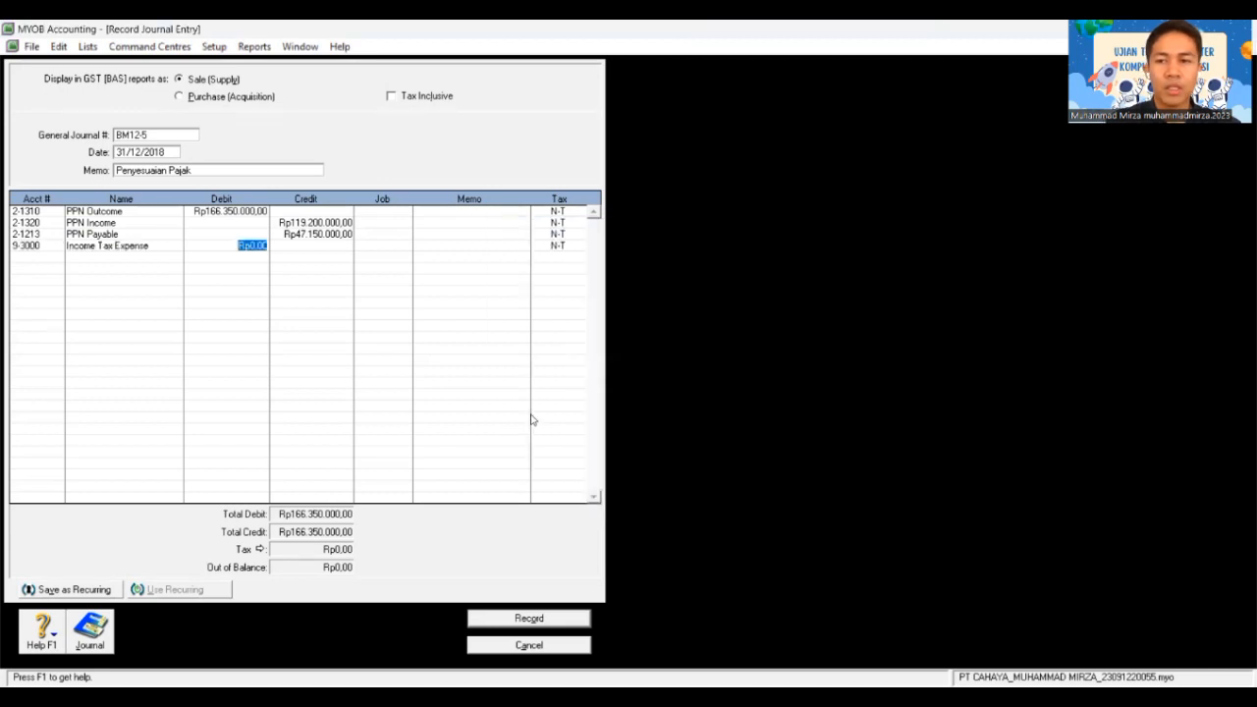
{"action": "type", "text": "53"}
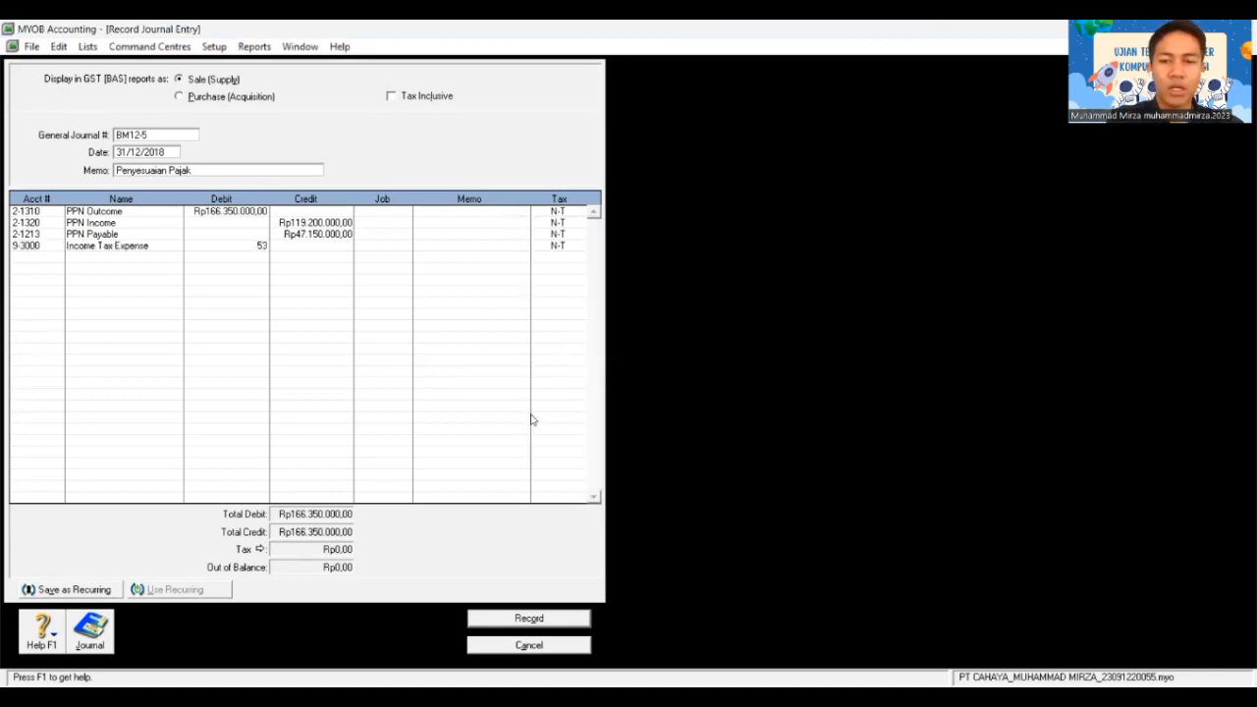
{"action": "type", "text": ".0"}
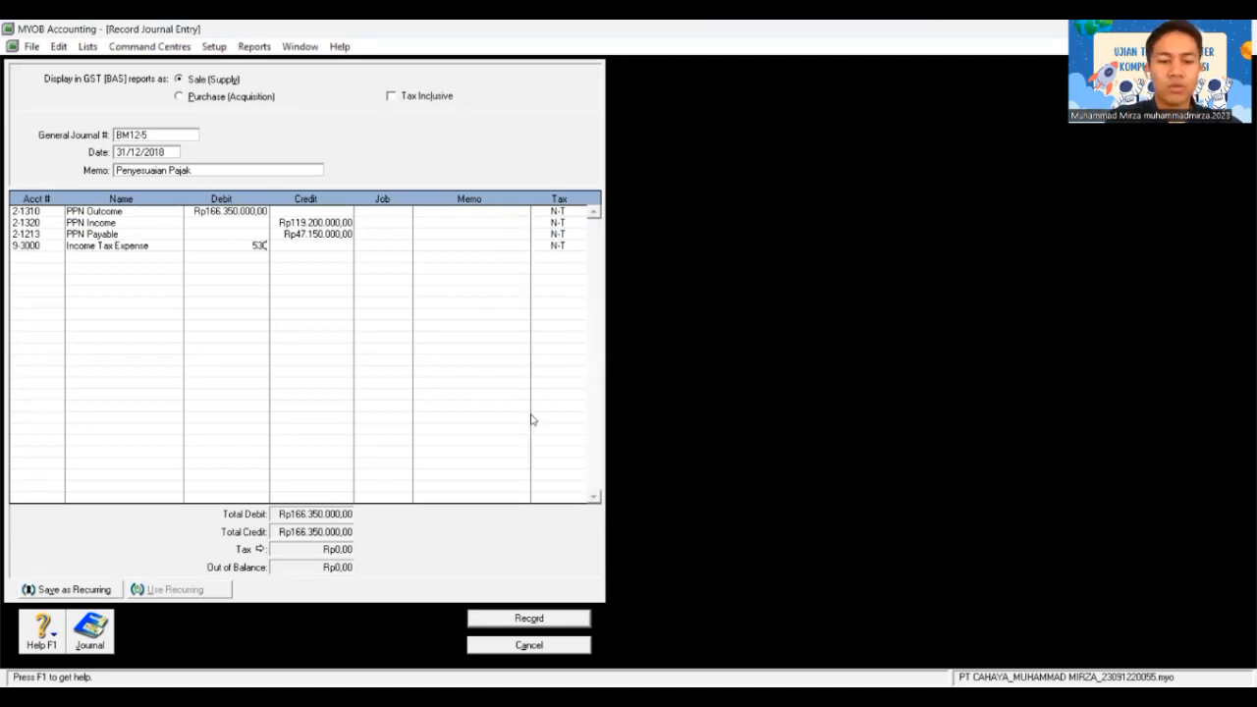
{"action": "type", "text": "71.000"}
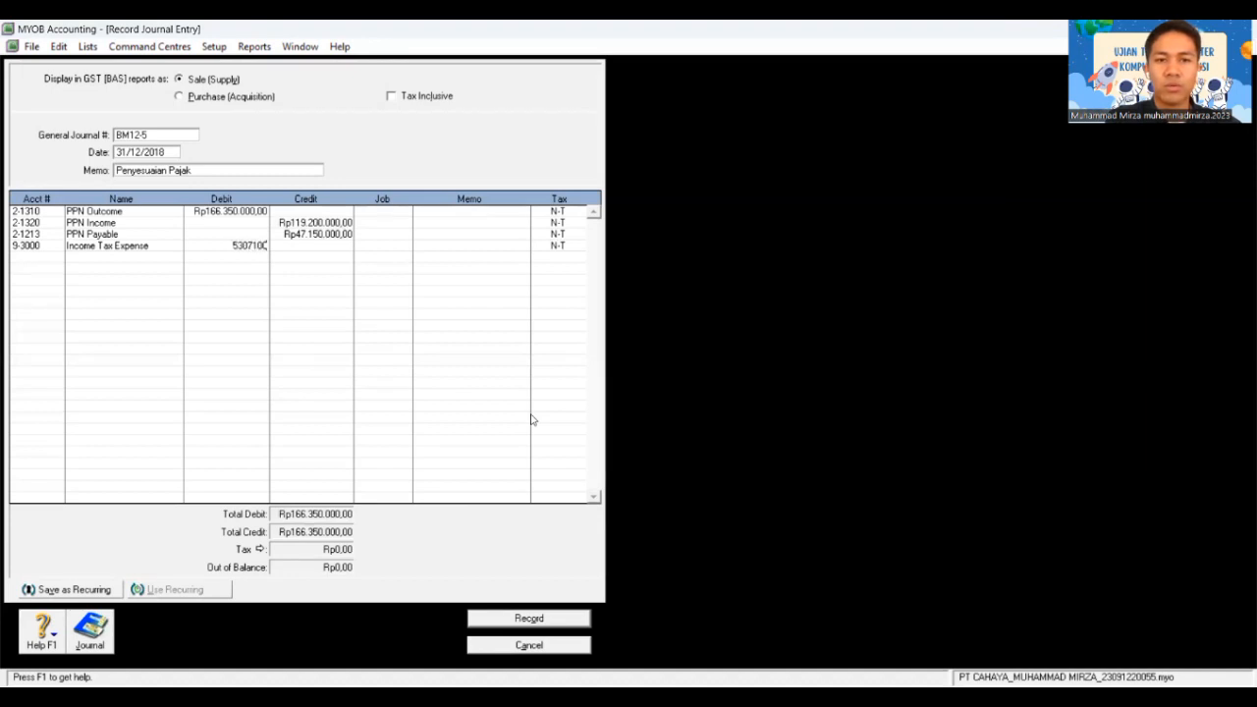
{"action": "key", "text": "Tab"}
{"action": "key", "text": "Tab"}
{"action": "key", "text": "Tab"}
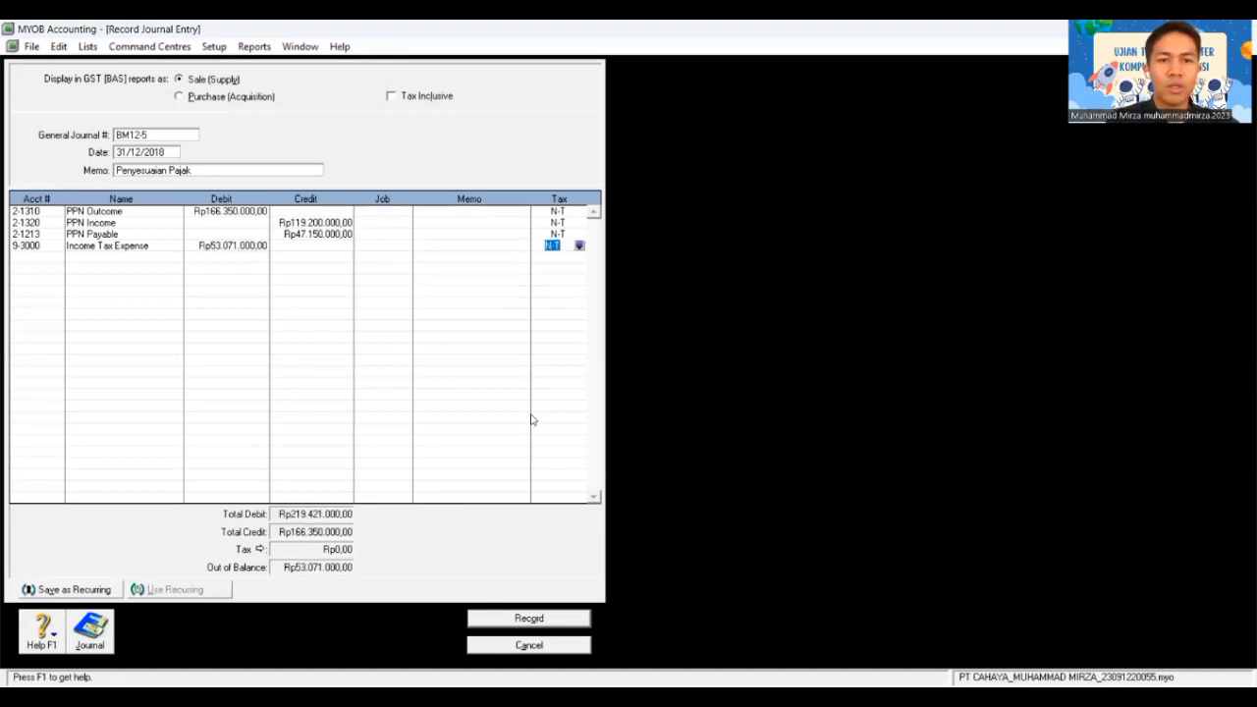
{"action": "key", "text": "Tab"}
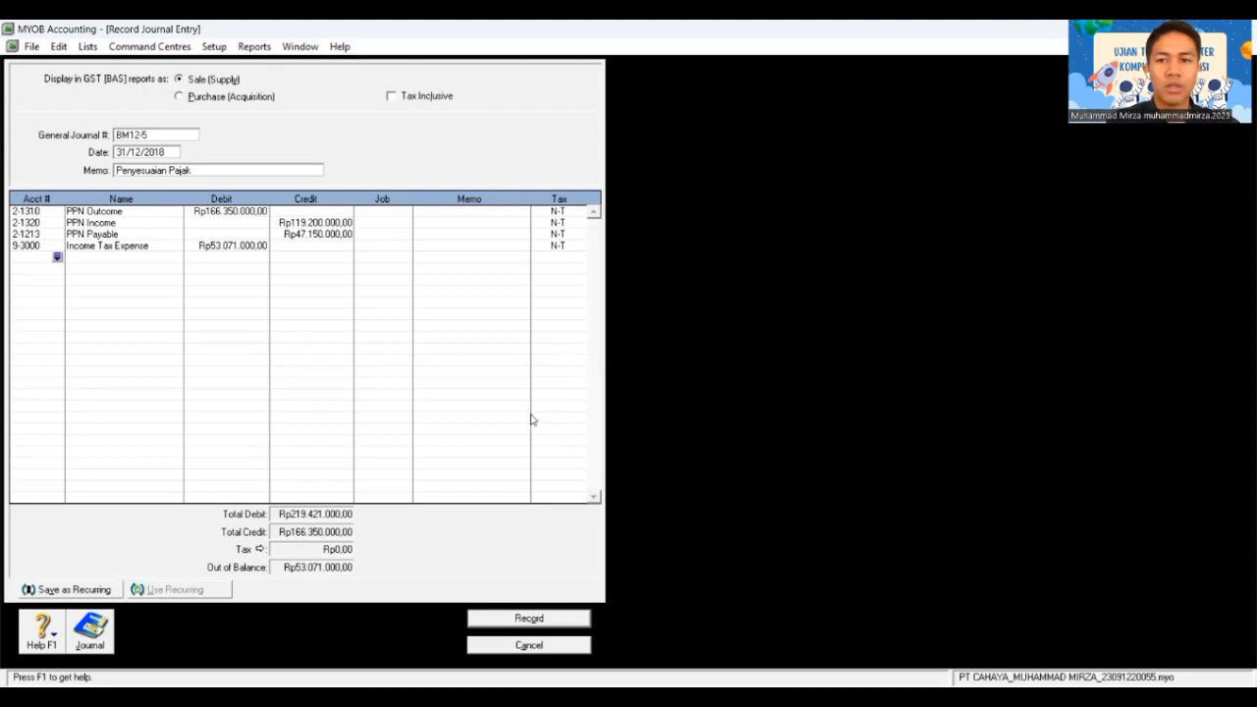
Step: Credit 2-1212 Income Tax Payable Rp53.071.000, record the entry and close the journal
{"action": "type", "text": "2"}
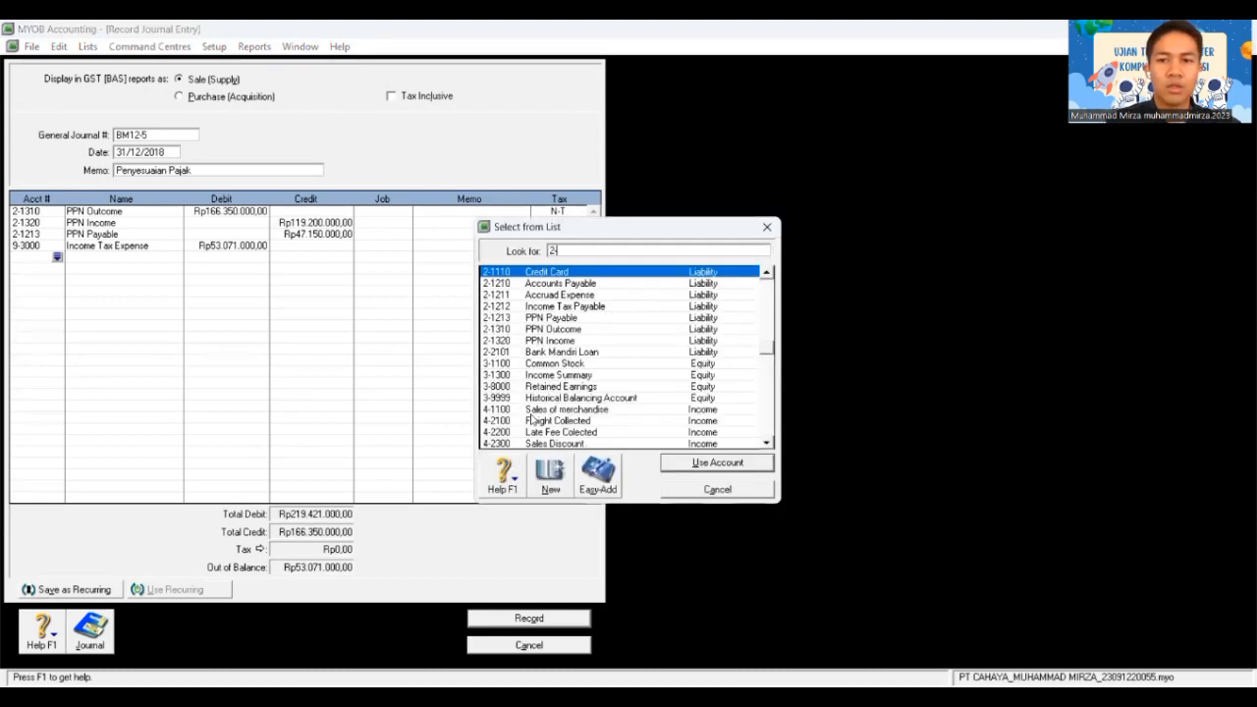
{"action": "type", "text": "-1212"}
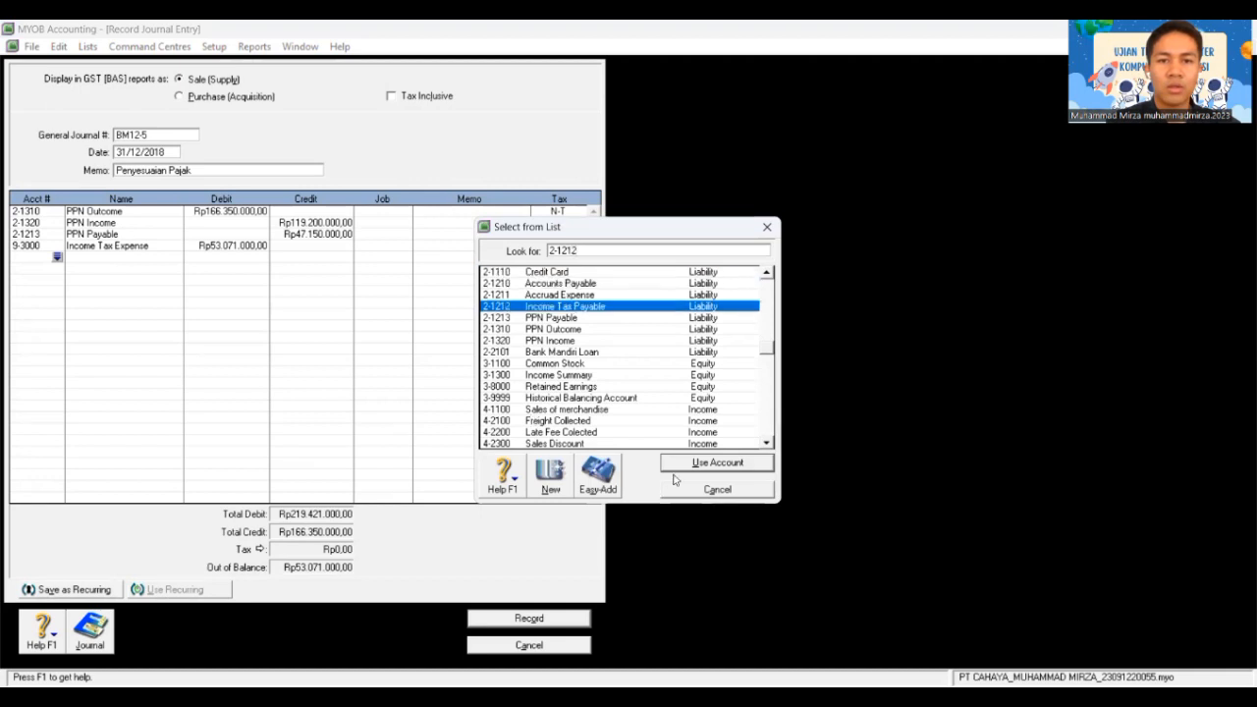
{"action": "double_click", "coordinate": [585, 308]}
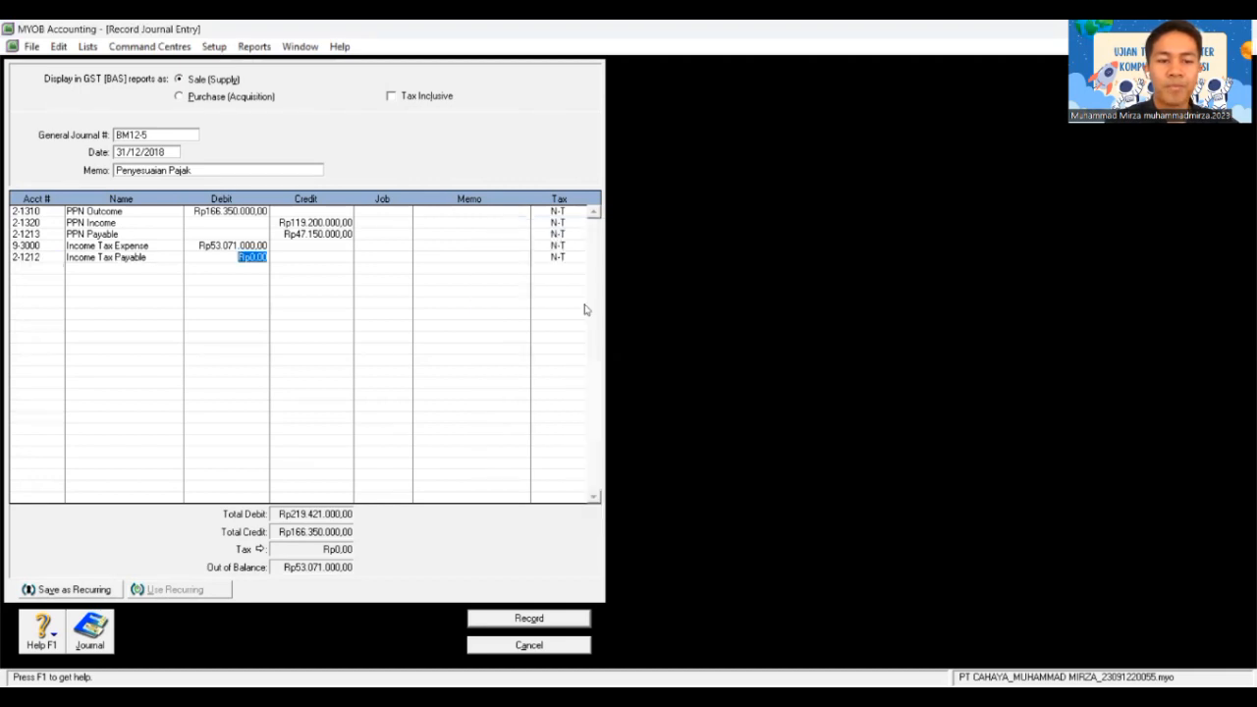
{"action": "key", "text": "Tab"}
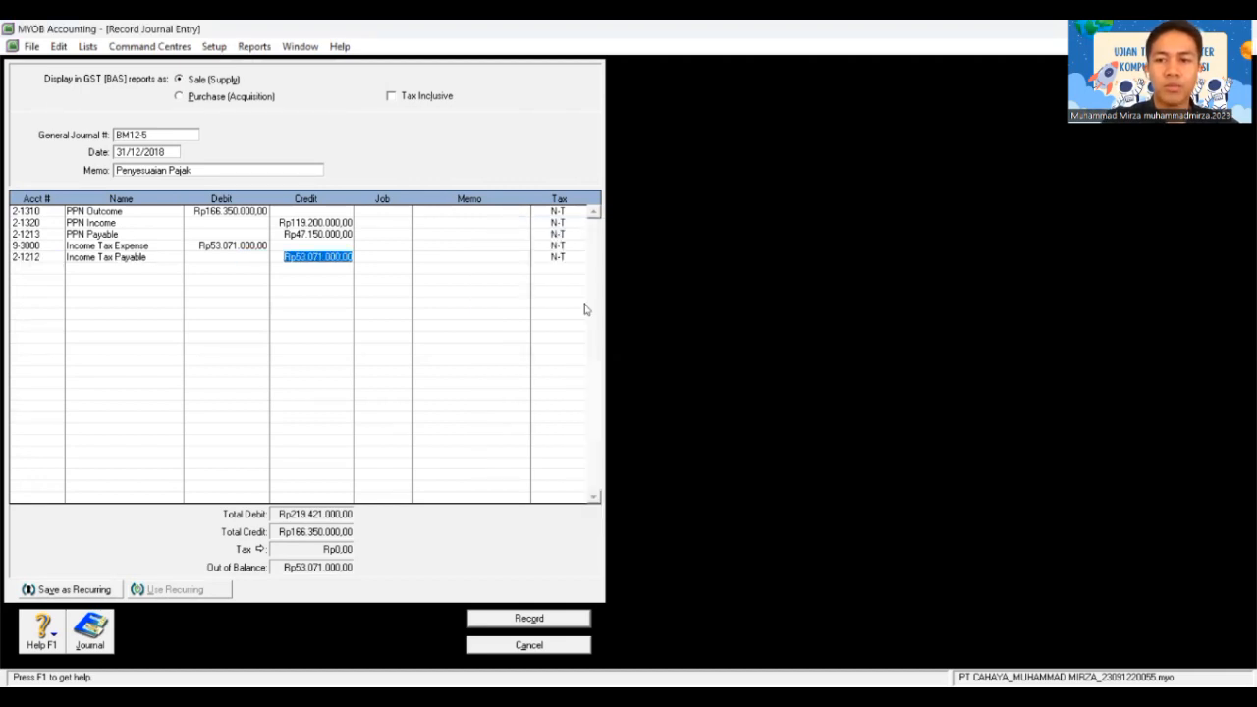
{"action": "key", "text": "Tab"}
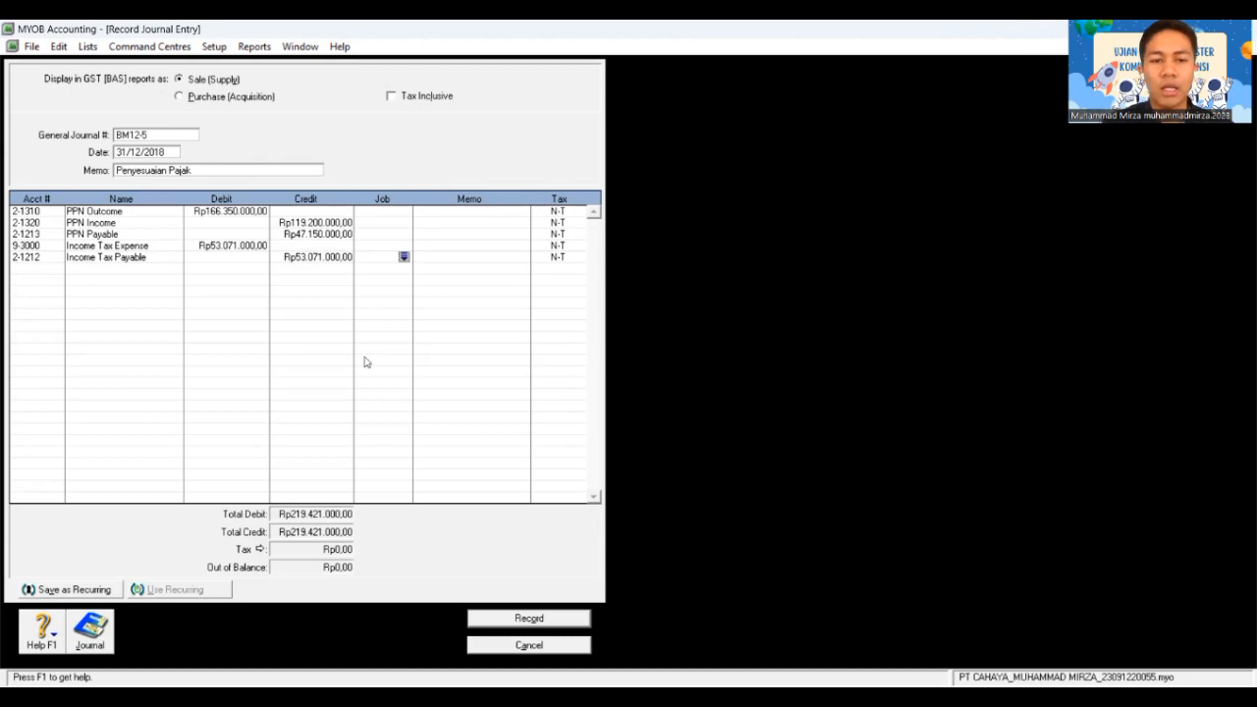
{"action": "left_click", "coordinate": [520, 616]}
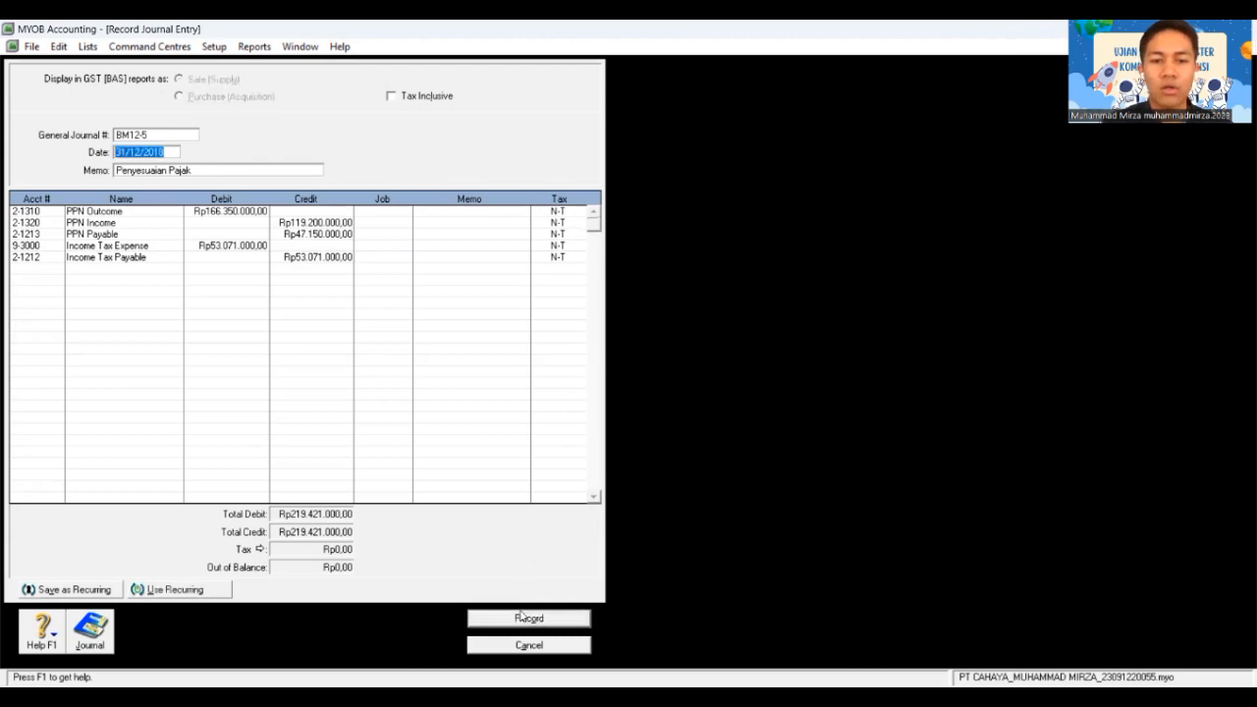
{"action": "left_click", "coordinate": [530, 645]}
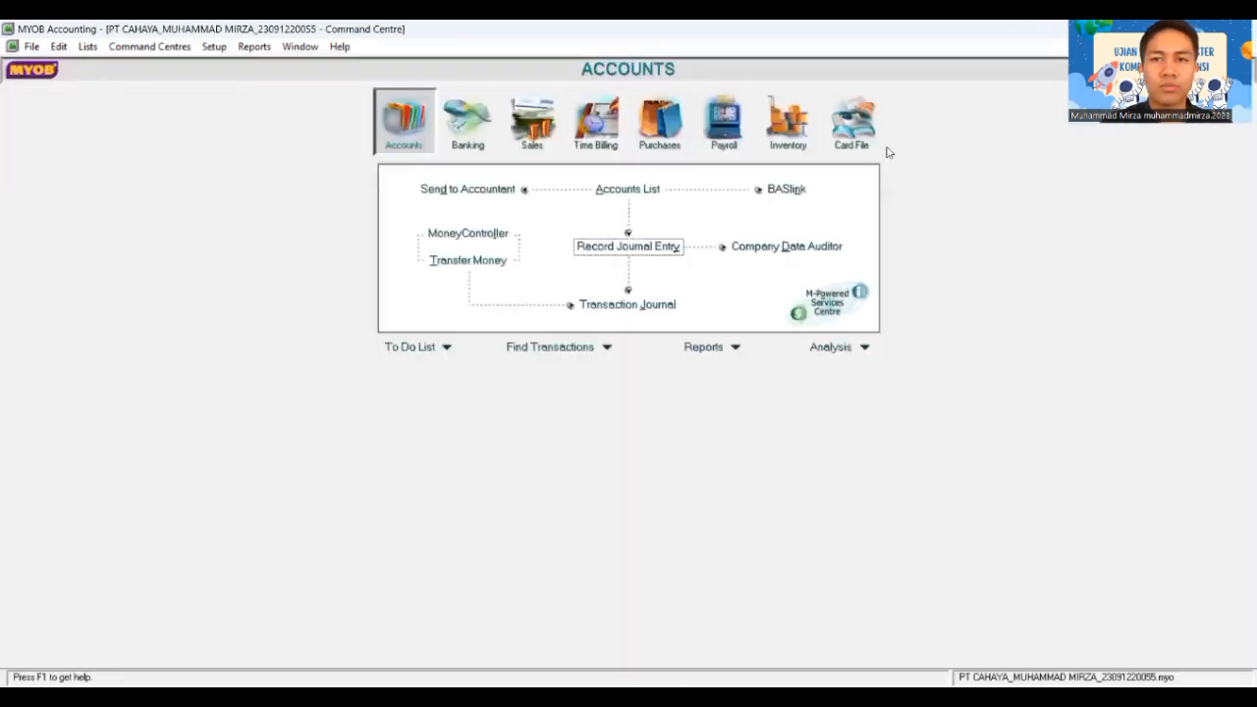